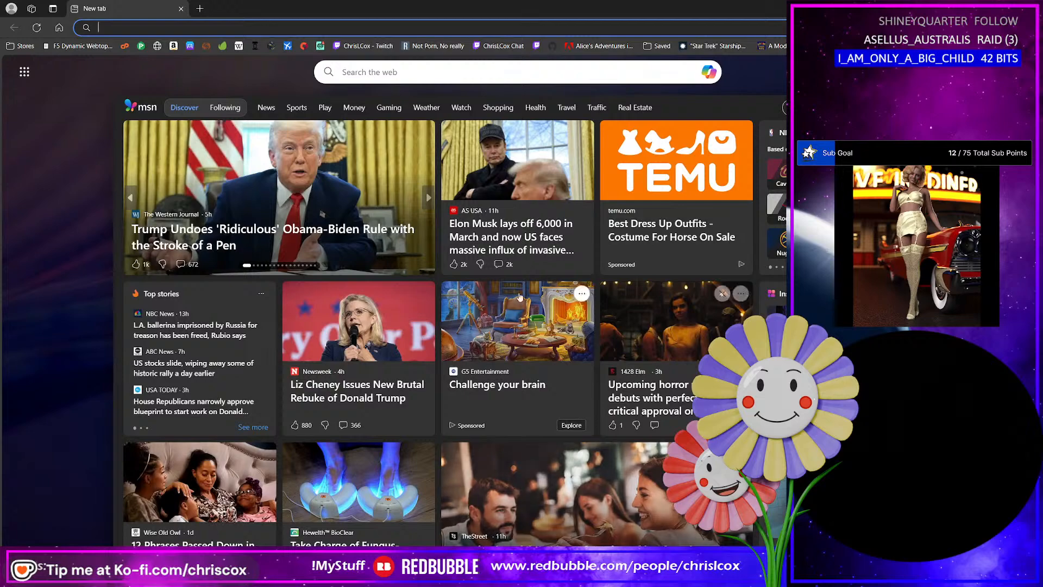
pyautogui.moveTo(405, 12); pyautogui.dragTo(405, 0)
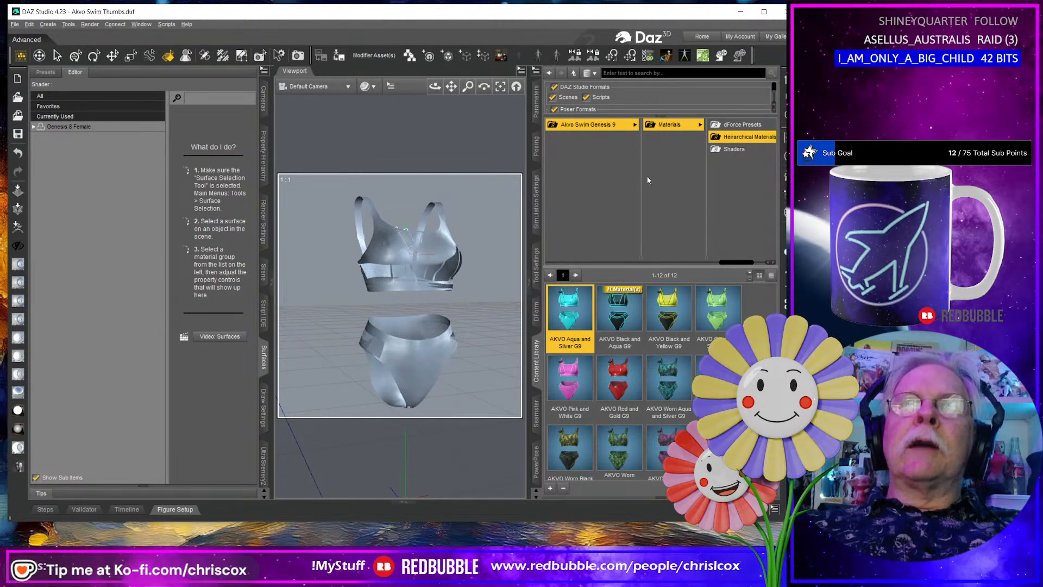
# Copy all the AKVO presets from the Heirarchical Materials folder of Akvo Swim Genesis 9.
pyautogui.click(581, 126)
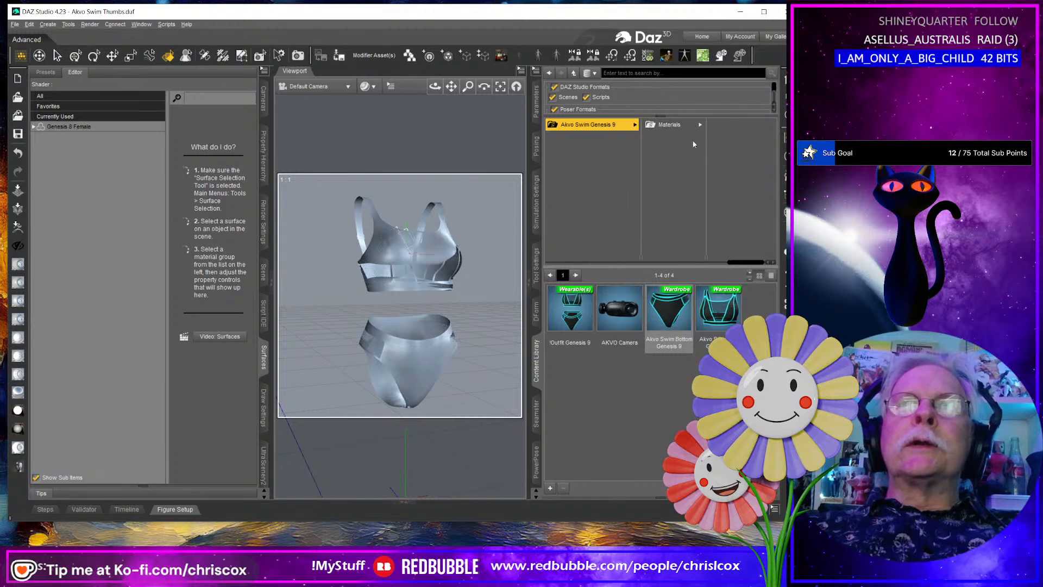
pyautogui.click(669, 125)
pyautogui.click(718, 137)
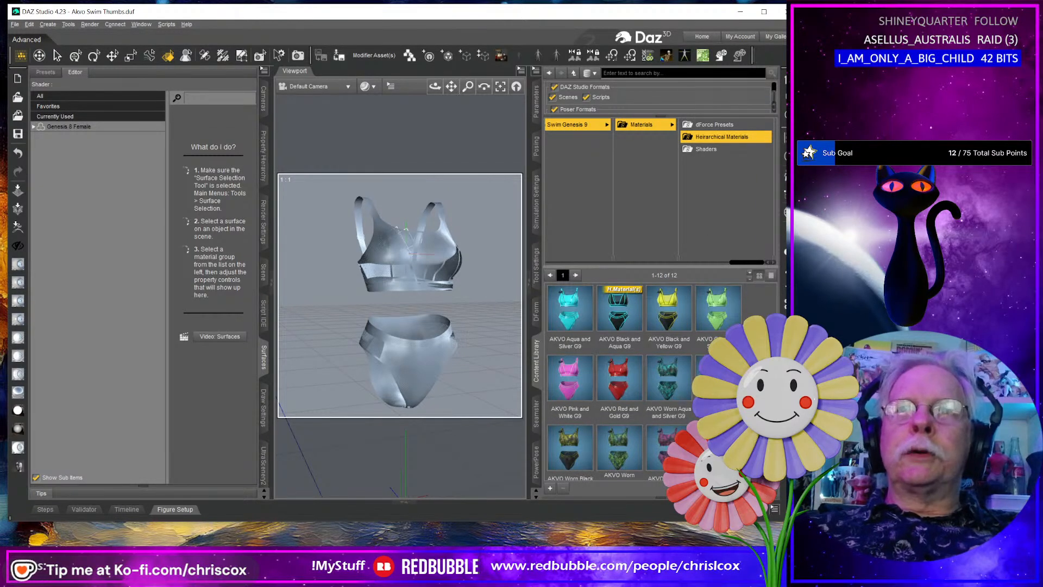
pyautogui.click(569, 309)
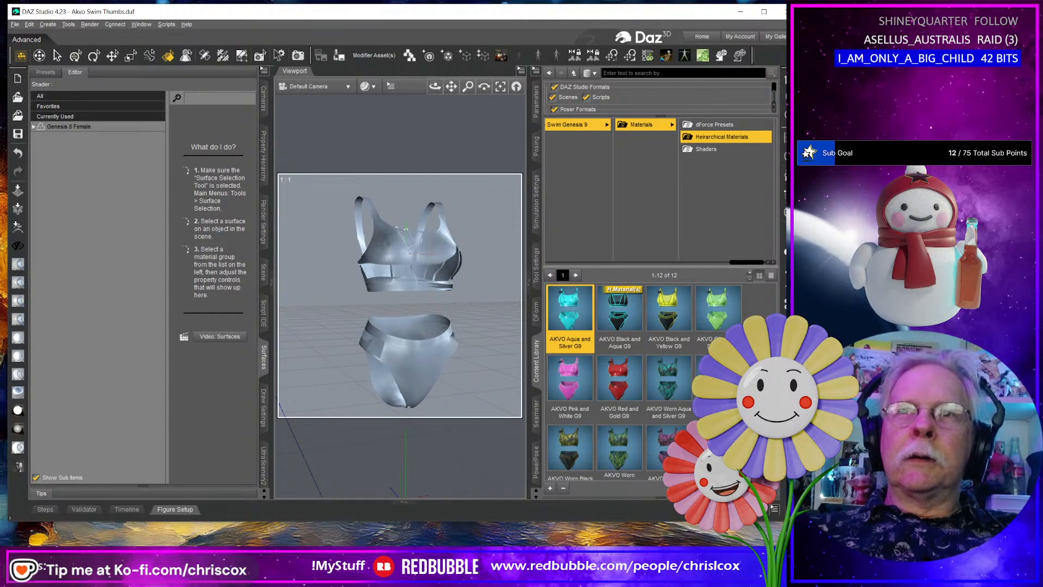
pyautogui.hotkey('ctrl', 'a')
pyautogui.rightClick(719, 302)
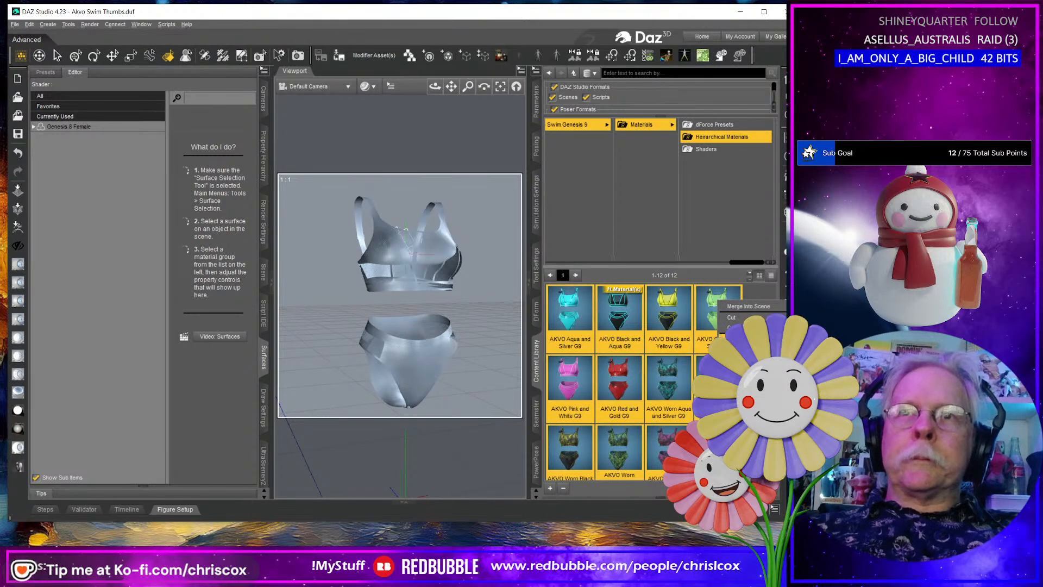
pyautogui.press('Escape')
# Open the Heirarchical Materials folder of Akvo Swim Genesis 8 Female in the CCox clothing content.
pyautogui.moveTo(739, 263); pyautogui.dragTo(652, 264)
pyautogui.click(599, 125)
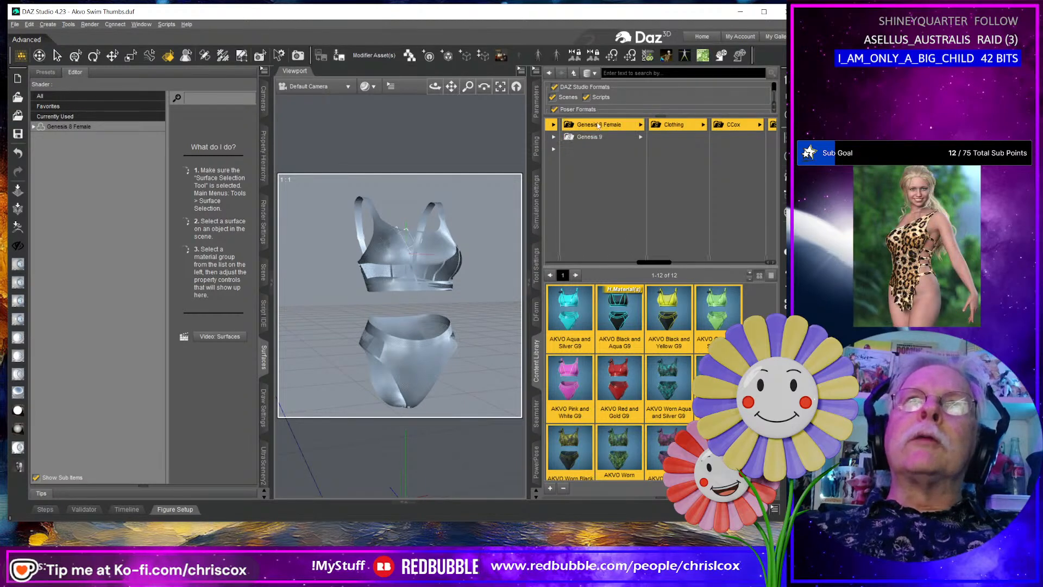
pyautogui.click(705, 124)
pyautogui.click(734, 124)
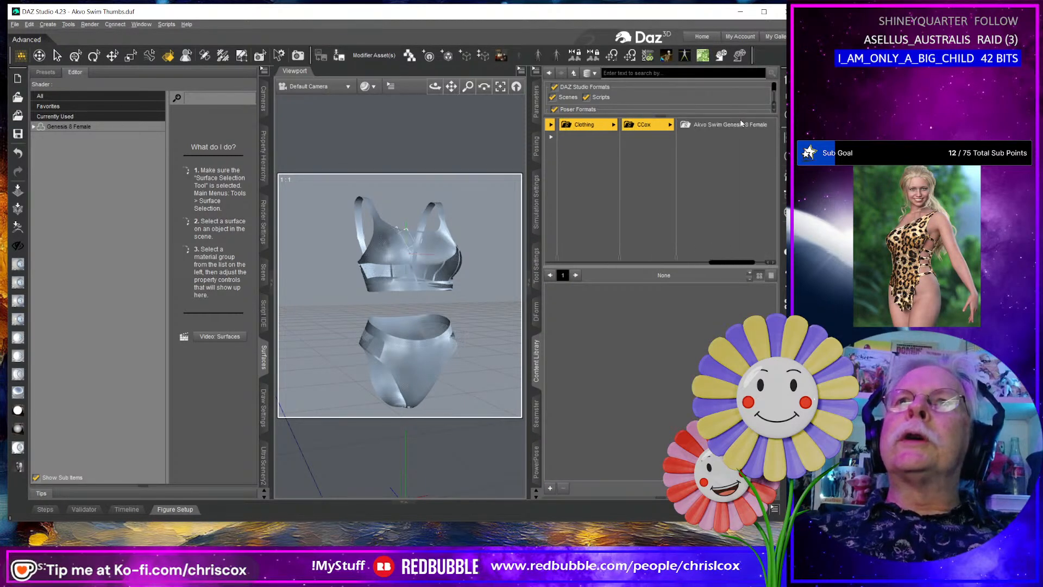
pyautogui.click(741, 125)
pyautogui.click(742, 124)
pyautogui.click(716, 137)
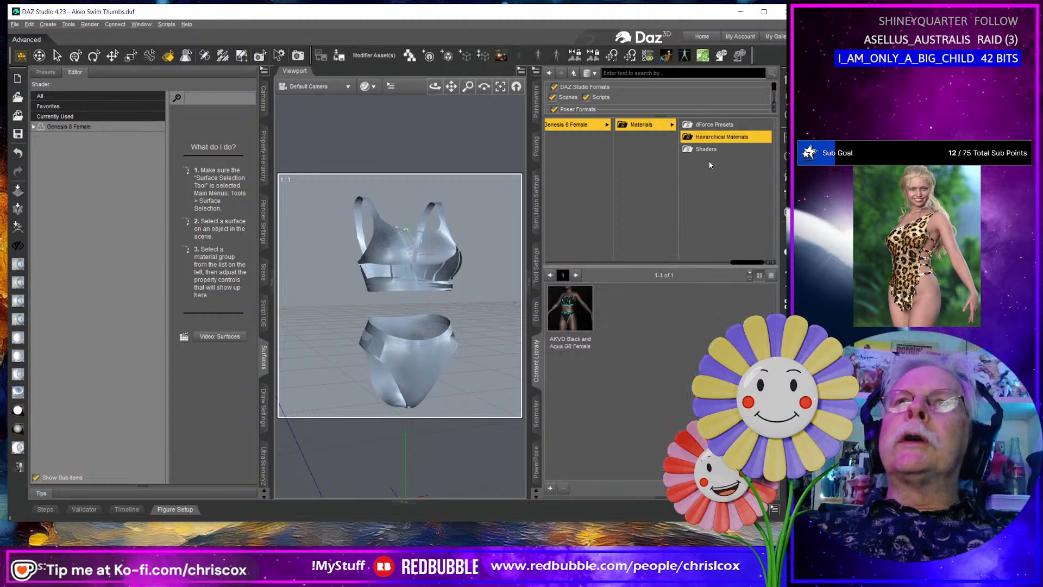
# Check the folder's location on disk and paste the copied Genesis 9 presets beside AKVO Black and Aqua G8 Female.
pyautogui.rightClick(635, 392)
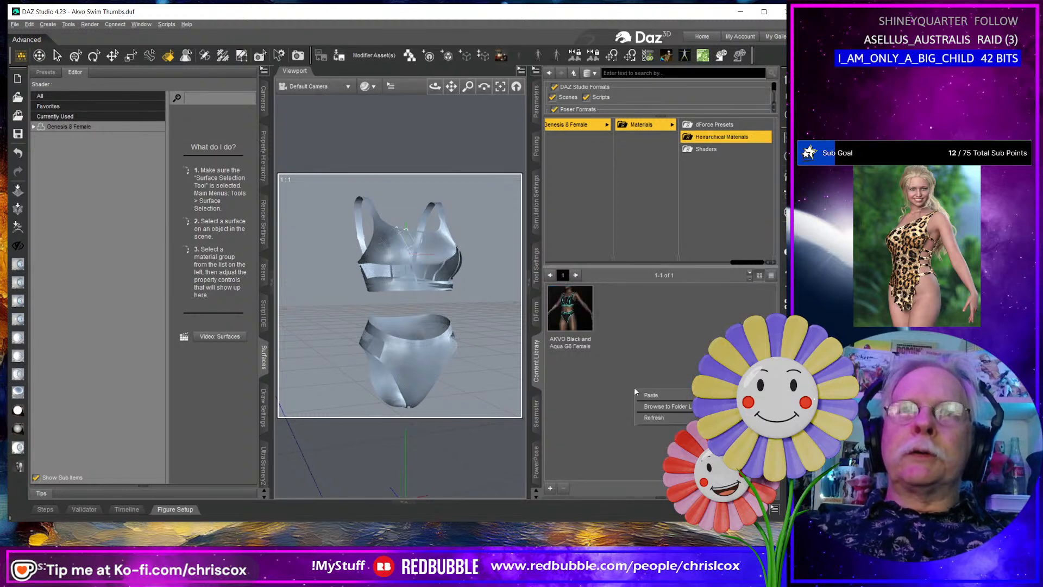
pyautogui.click(658, 407)
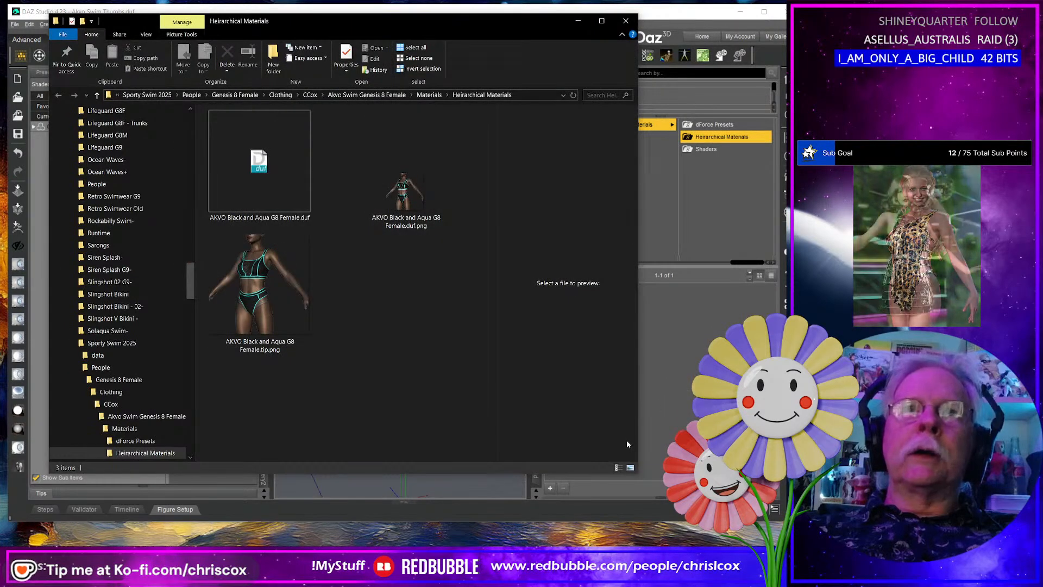
pyautogui.click(699, 364)
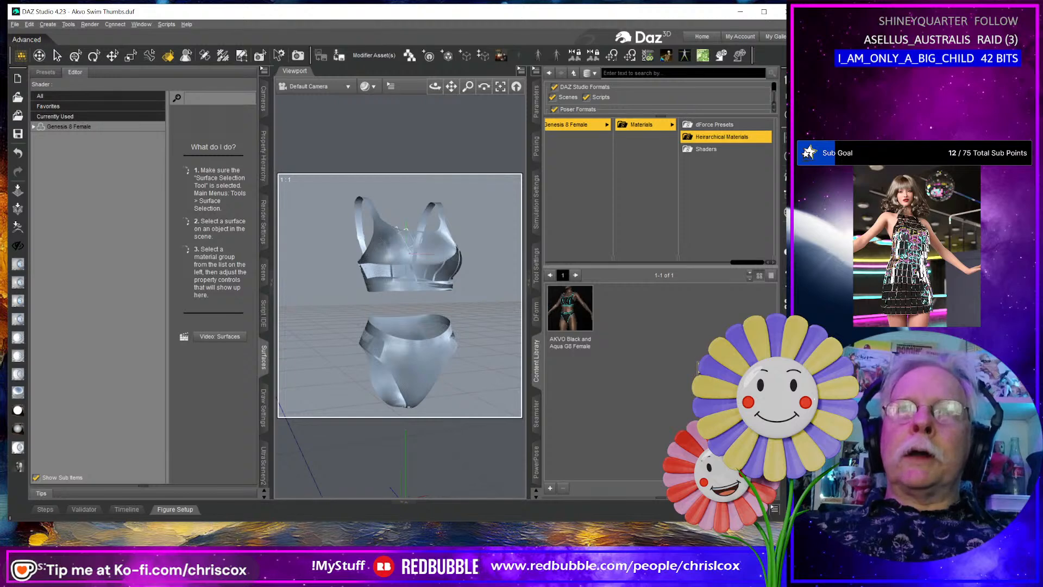
pyautogui.click(616, 318)
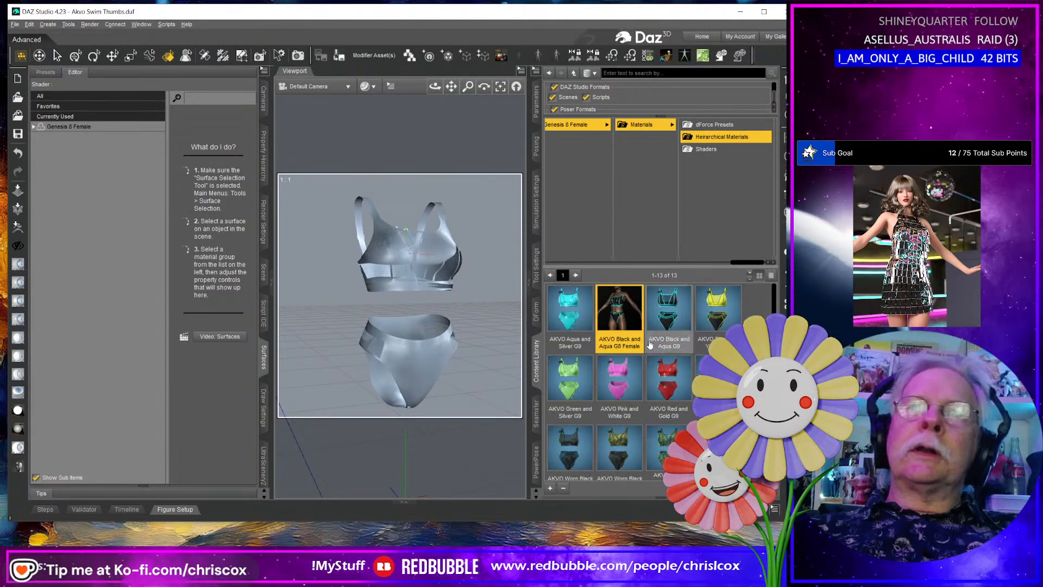
pyautogui.moveTo(651, 345)
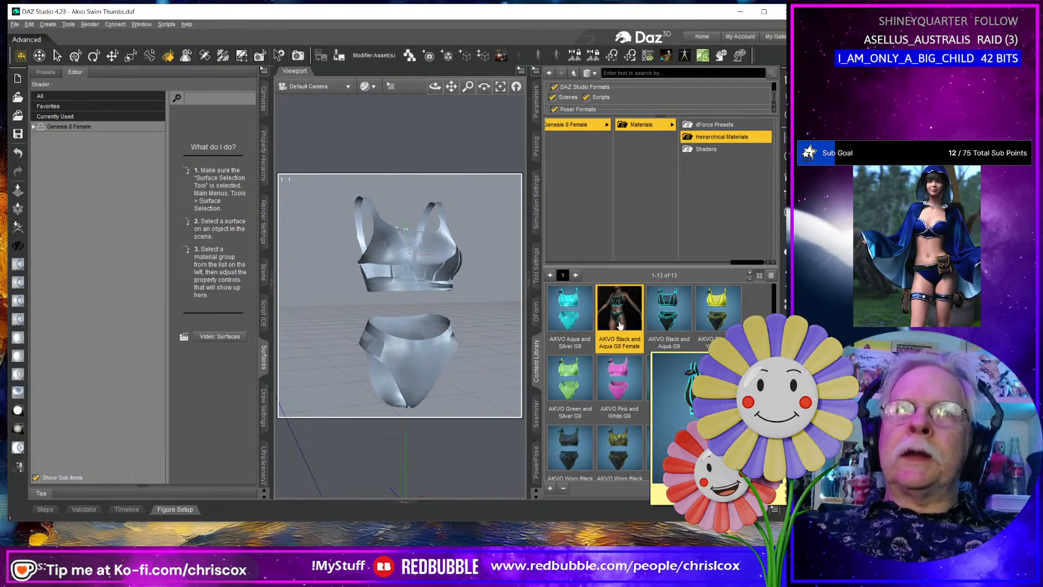
# Find the Akvo Swim IDs object in the scene hierarchy and hide it.
pyautogui.click(389, 370)
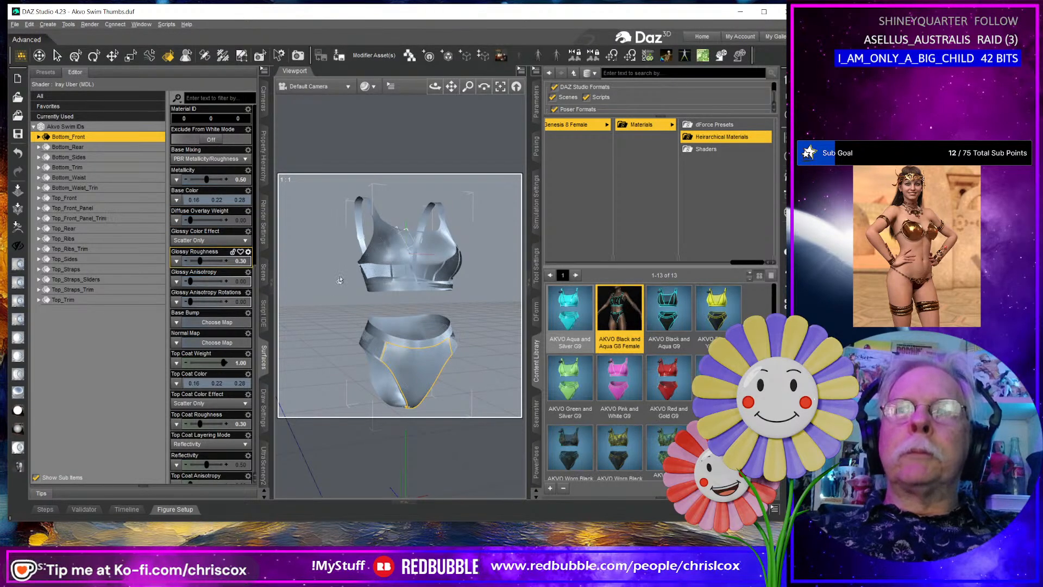
pyautogui.click(264, 271)
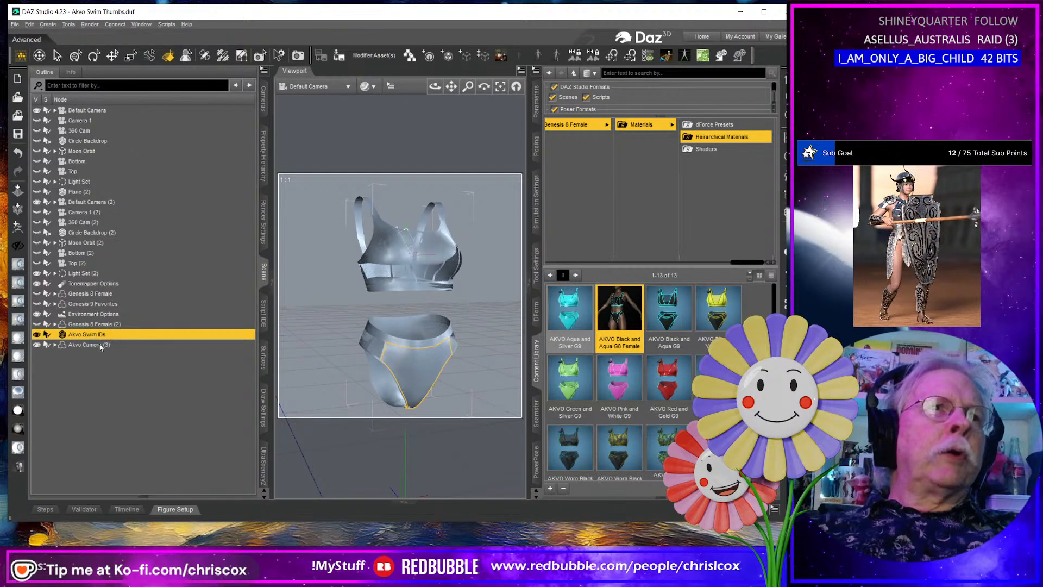
pyautogui.click(99, 325)
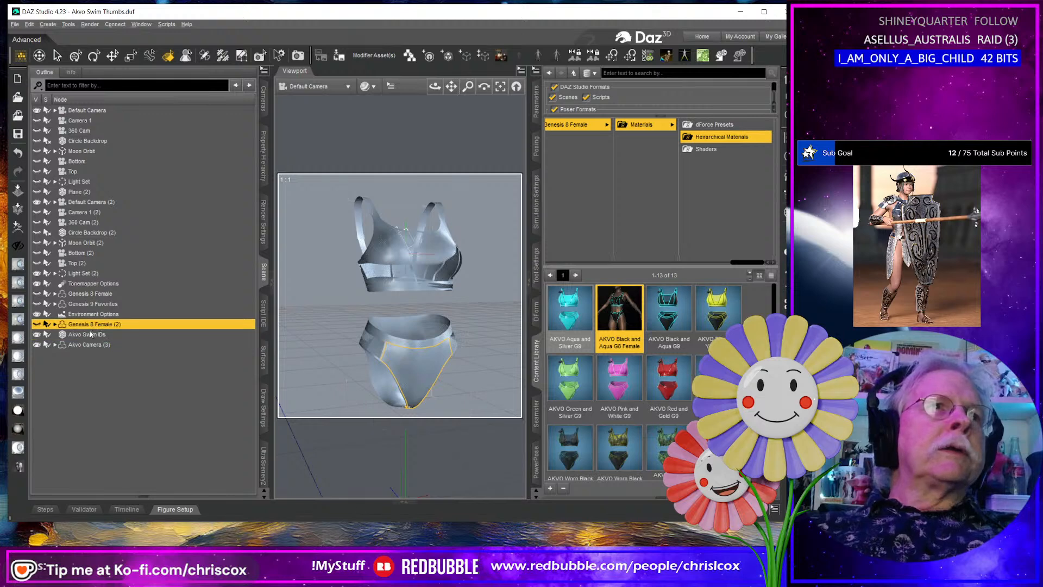
pyautogui.click(90, 307)
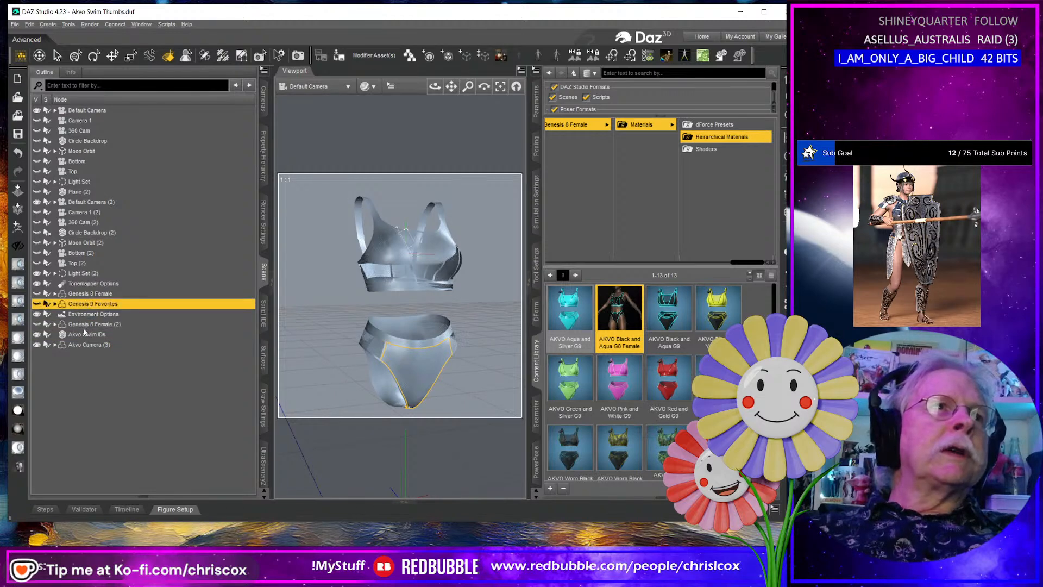
pyautogui.click(85, 335)
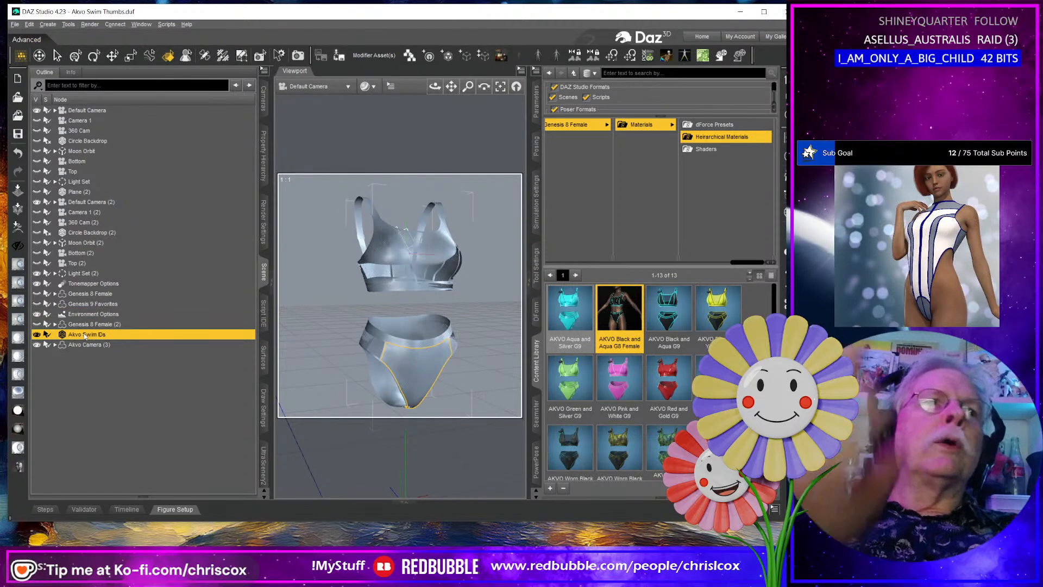
pyautogui.click(37, 335)
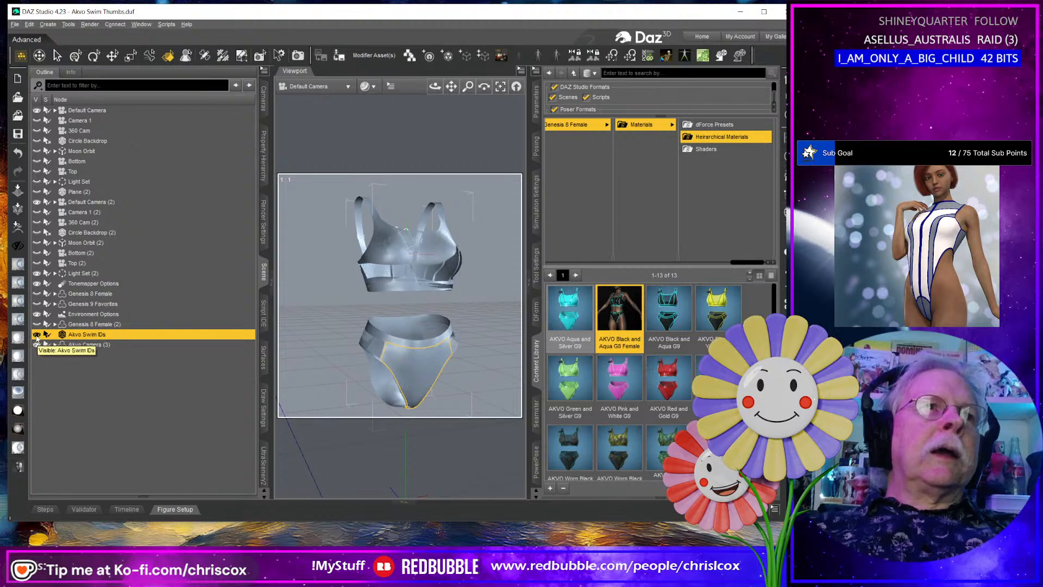
pyautogui.click(128, 413)
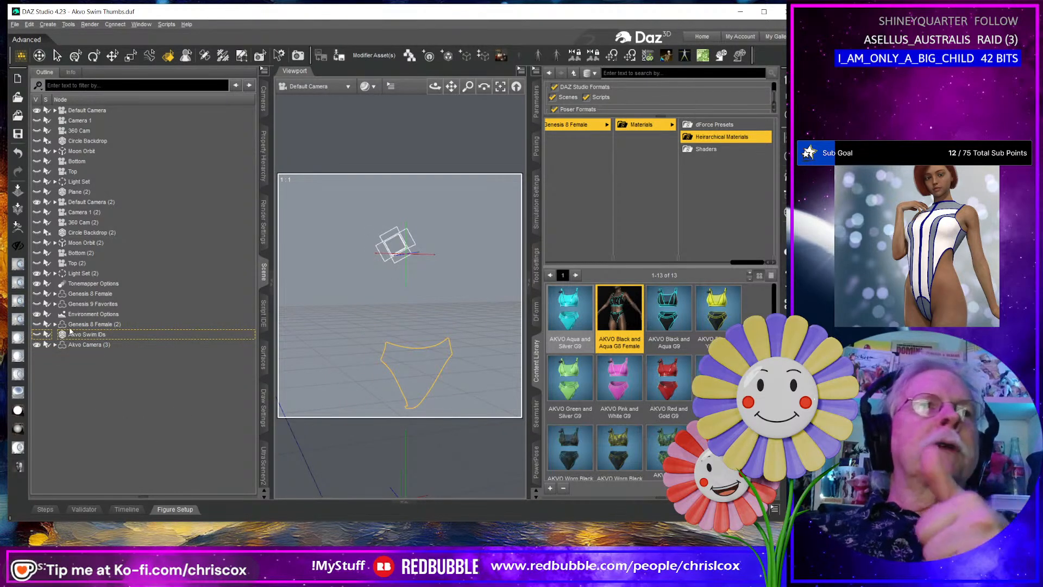
# Make the Akvo Swim Bottom G9 and Akvo Swim Top G9 under Genesis 9 Favorites visible.
pyautogui.click(54, 304)
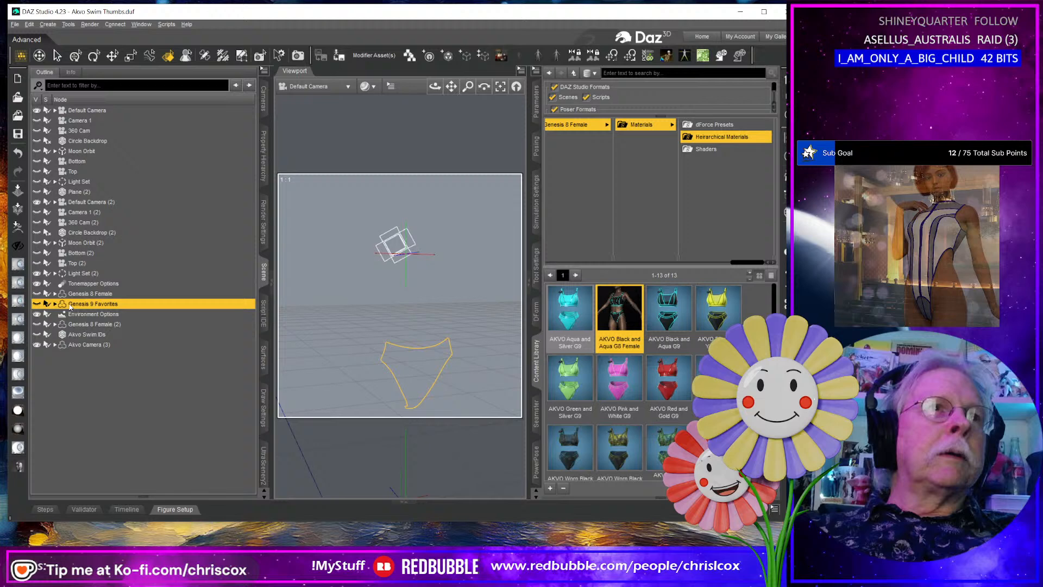
pyautogui.click(55, 304)
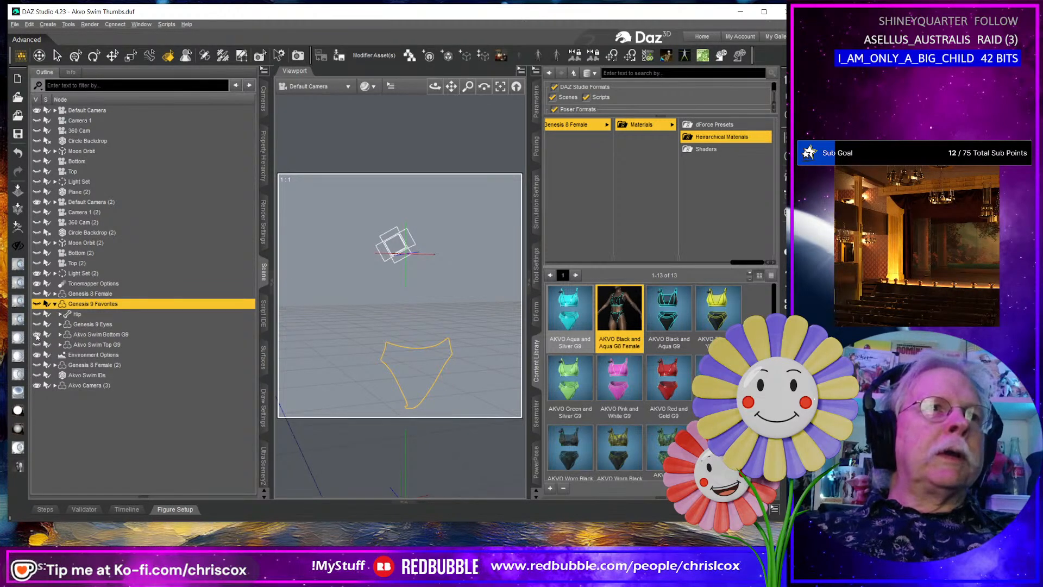
pyautogui.click(37, 334)
pyautogui.click(37, 344)
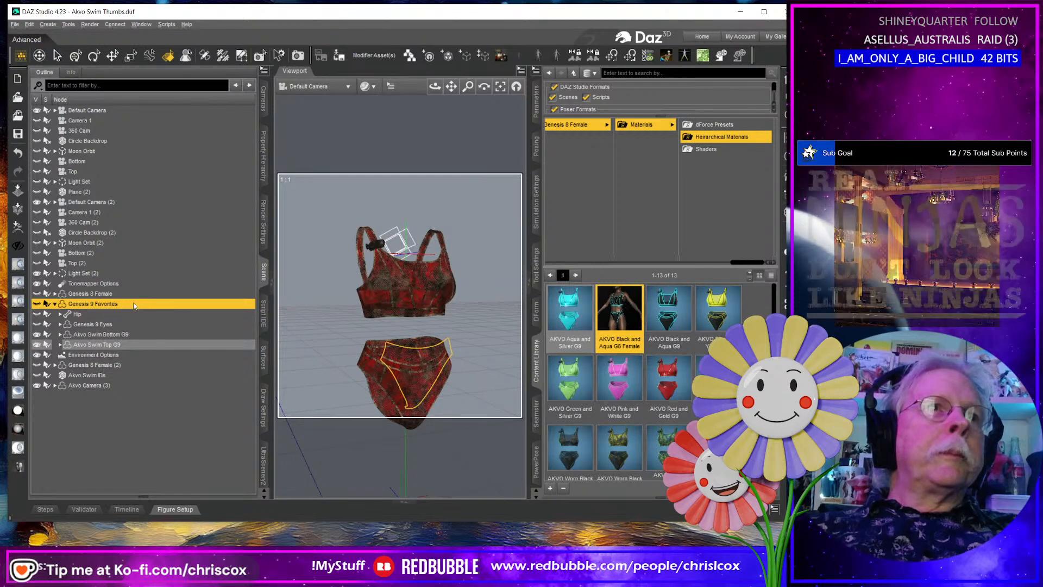
# Move the Genesis 9 Favorites figure with its swimwear sideways along the X axis, away from the scene's centre.
pyautogui.scroll(-3, 415, 383)
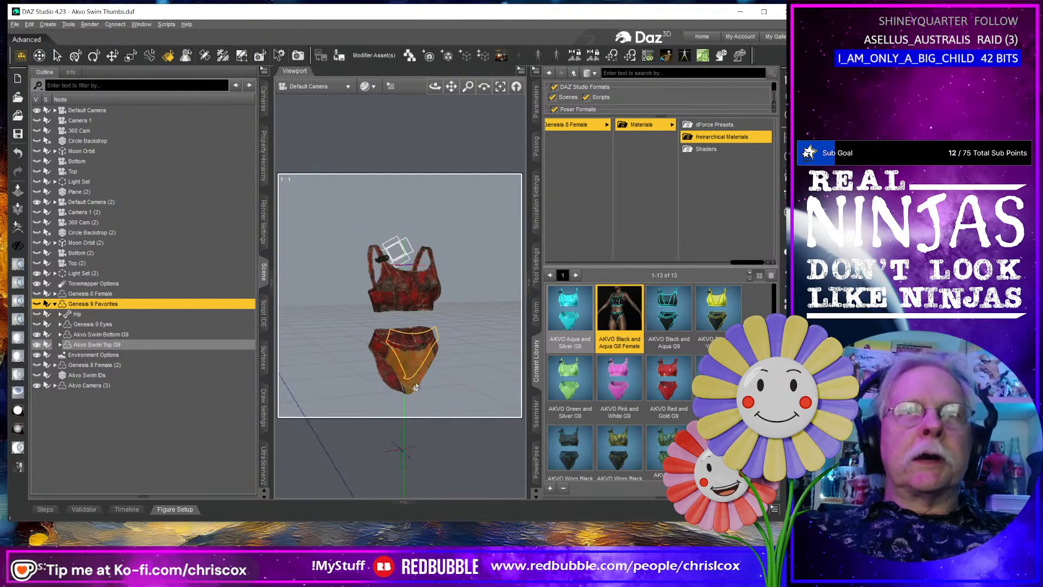
pyautogui.click(174, 435)
pyautogui.click(132, 303)
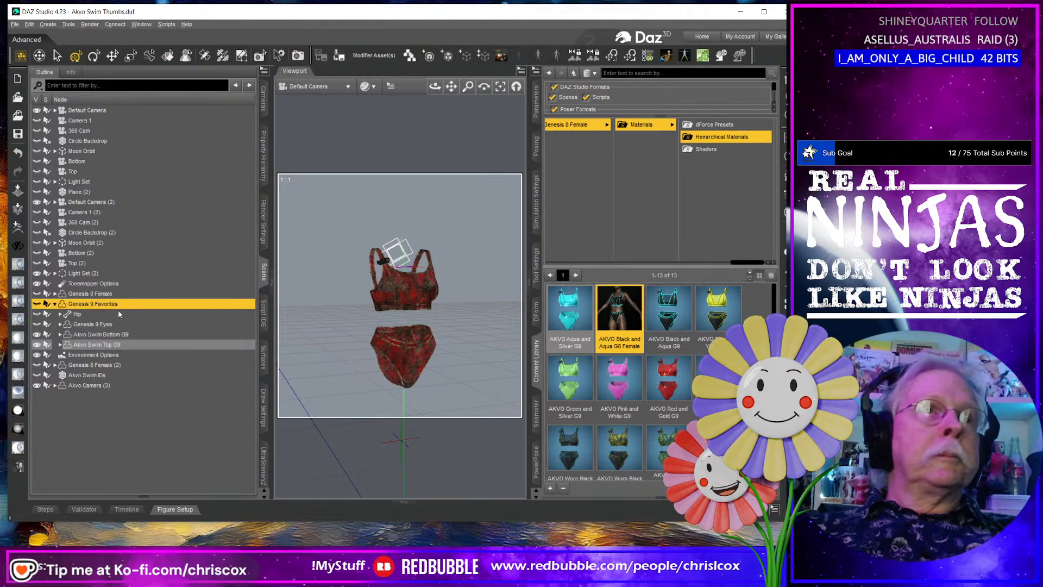
pyautogui.press('g')
pyautogui.scroll(3, 432, 448)
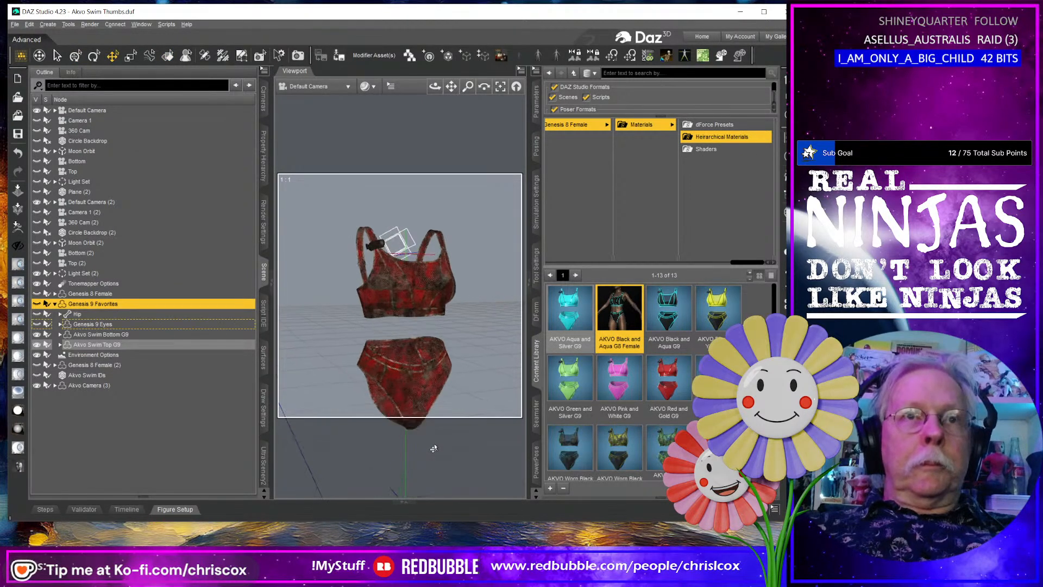
pyautogui.scroll(-6, 434, 448)
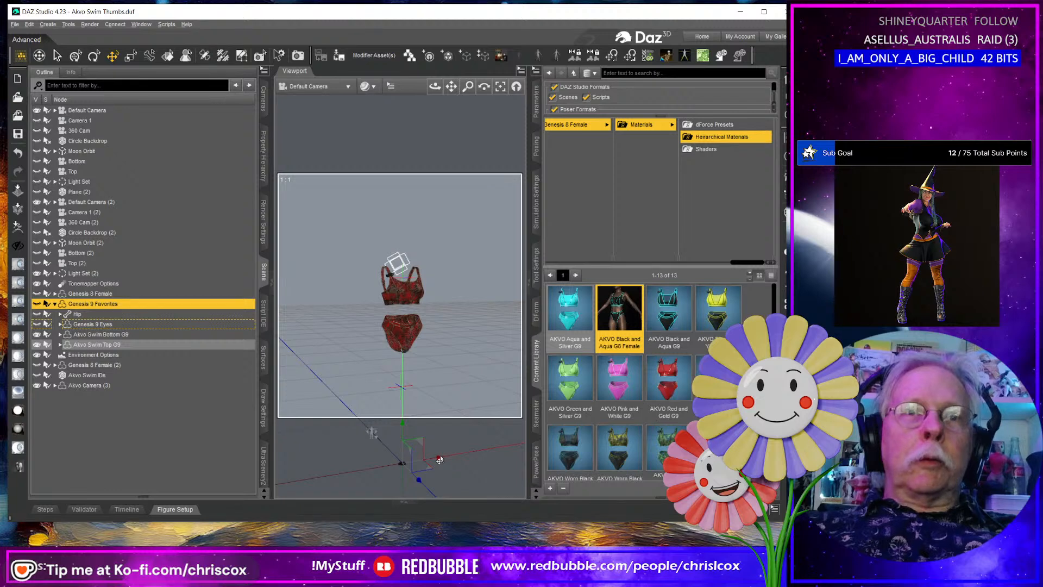
pyautogui.moveTo(438, 461); pyautogui.dragTo(363, 462)
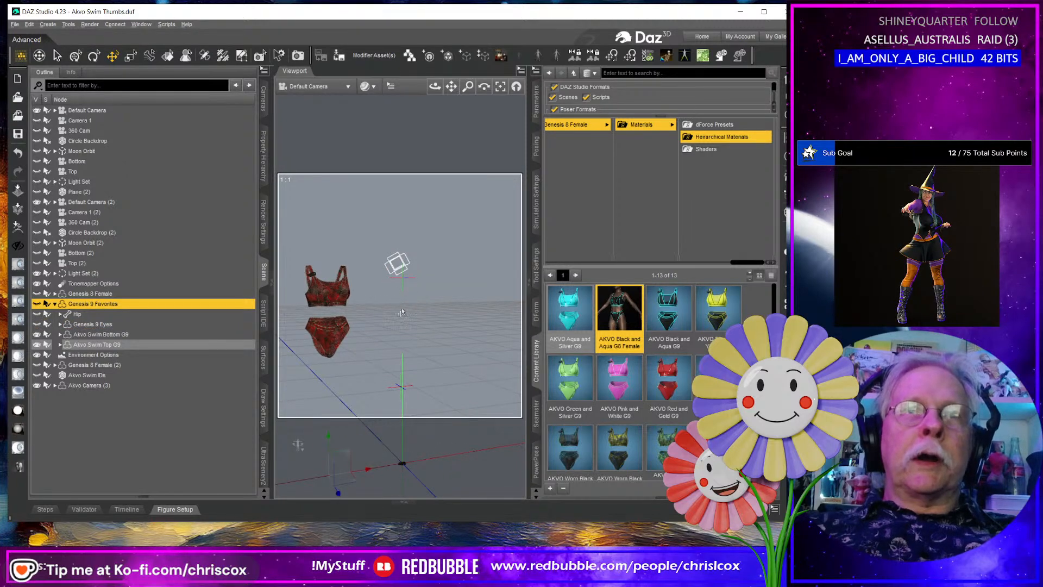
# Make the first Genesis 8 Female figure visible and expand its node in the scene hierarchy.
pyautogui.click(36, 296)
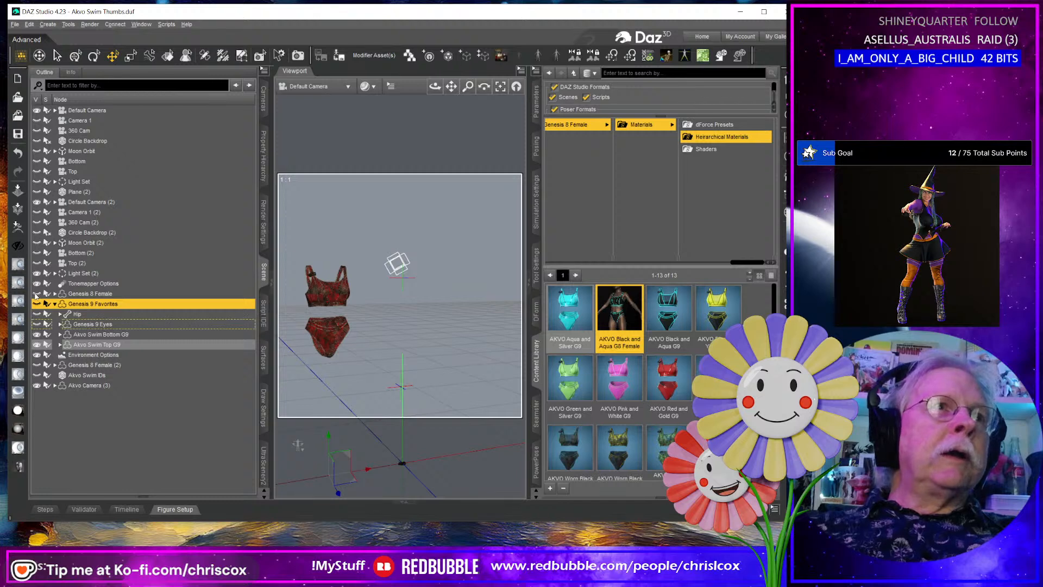
pyautogui.click(37, 294)
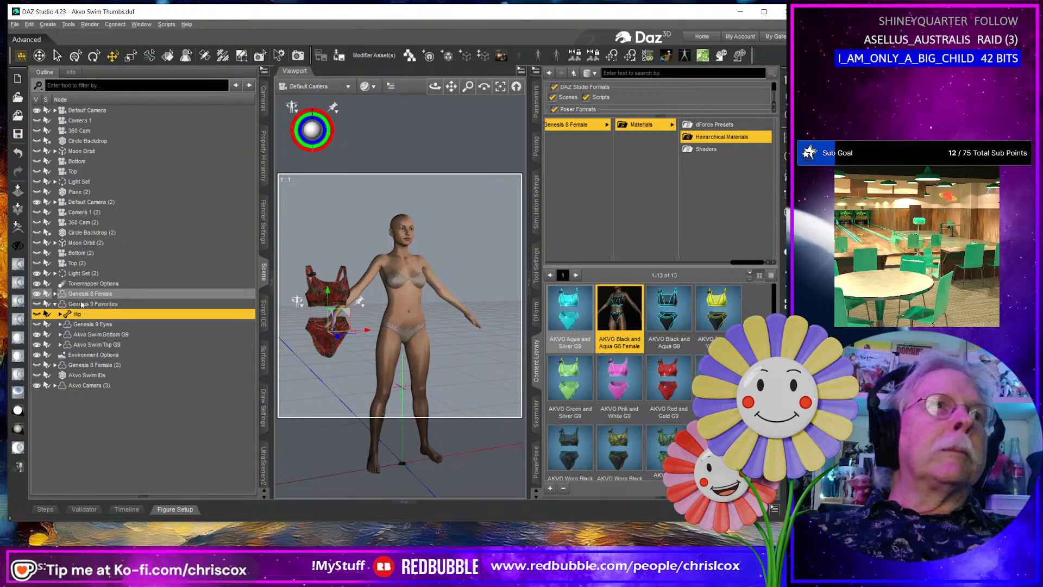
pyautogui.click(80, 294)
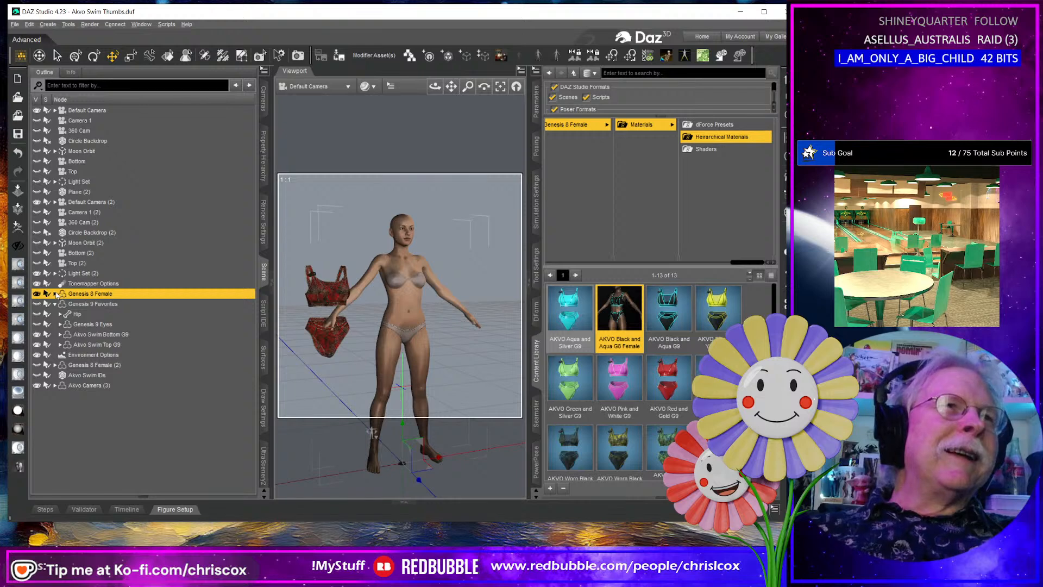
pyautogui.click(55, 294)
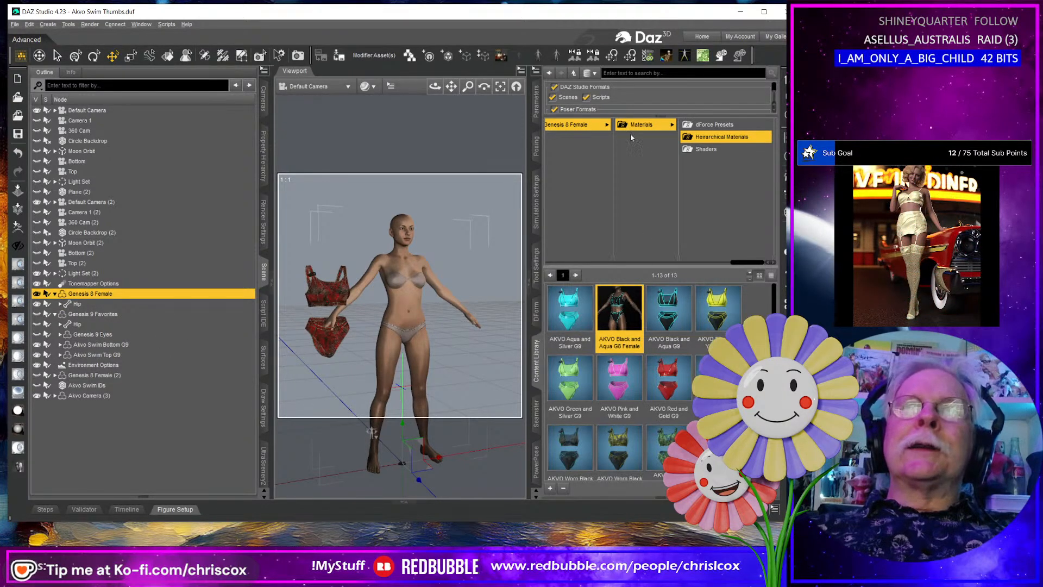
# Load the AKVO !Outfit G8 Female wearable from the Akvo Swim Genesis 8 Female folder onto the first Genesis 8 Female figure.
pyautogui.click(584, 130)
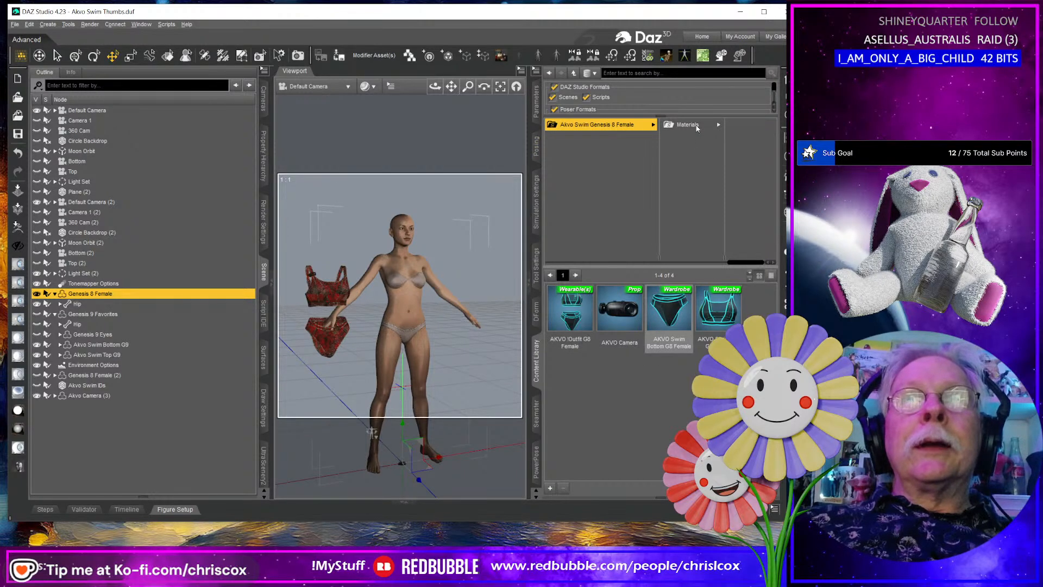
pyautogui.click(697, 127)
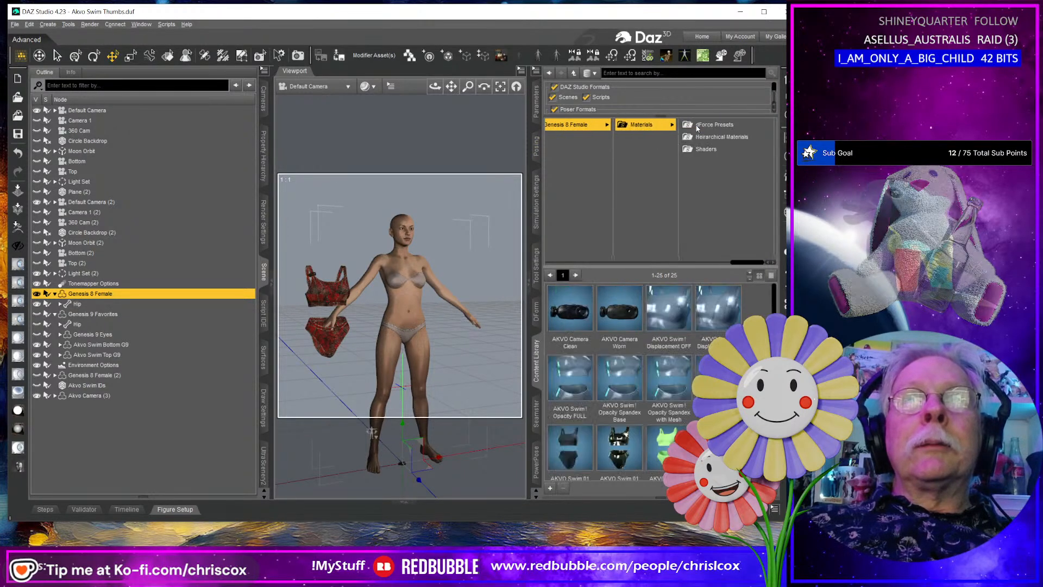
pyautogui.click(562, 125)
pyautogui.click(395, 311)
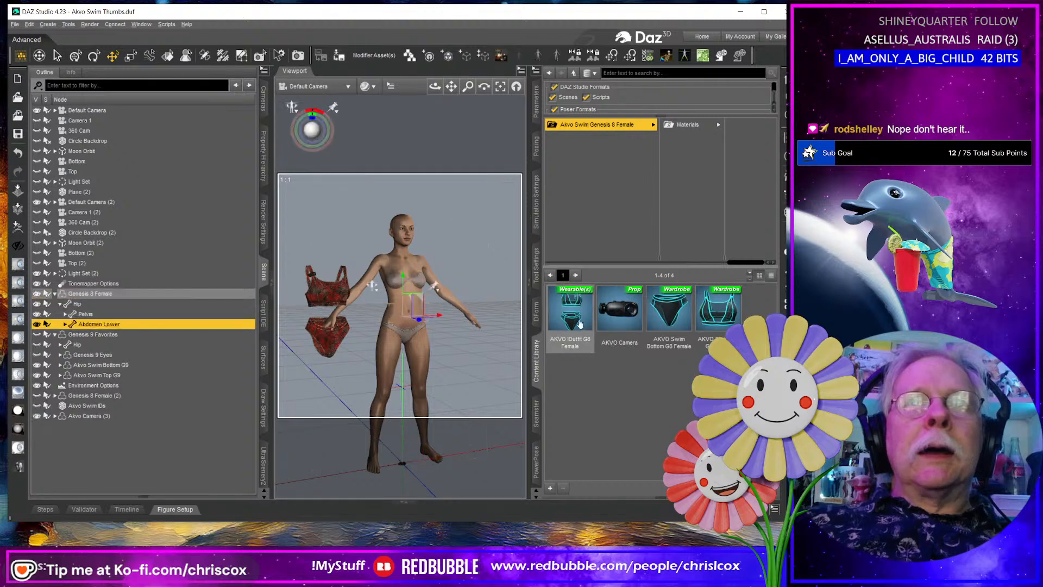
pyautogui.doubleClick(571, 310)
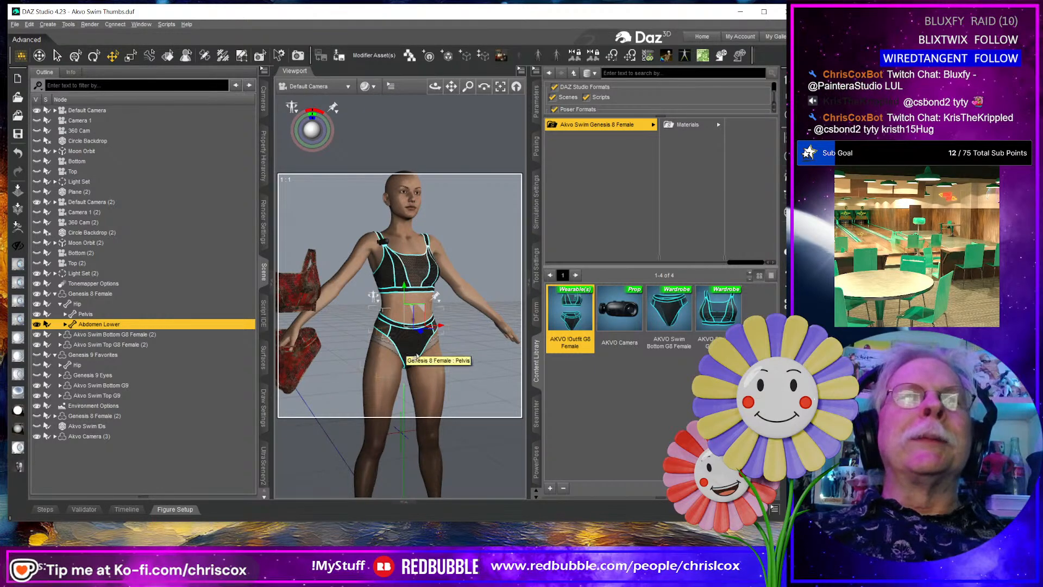
# Show the outfit's Heirarchical Materials presets in the content library and select AKVO Black and Aqua G8 Female.
pyautogui.moveTo(404, 351); pyautogui.dragTo(424, 358, button='middle')
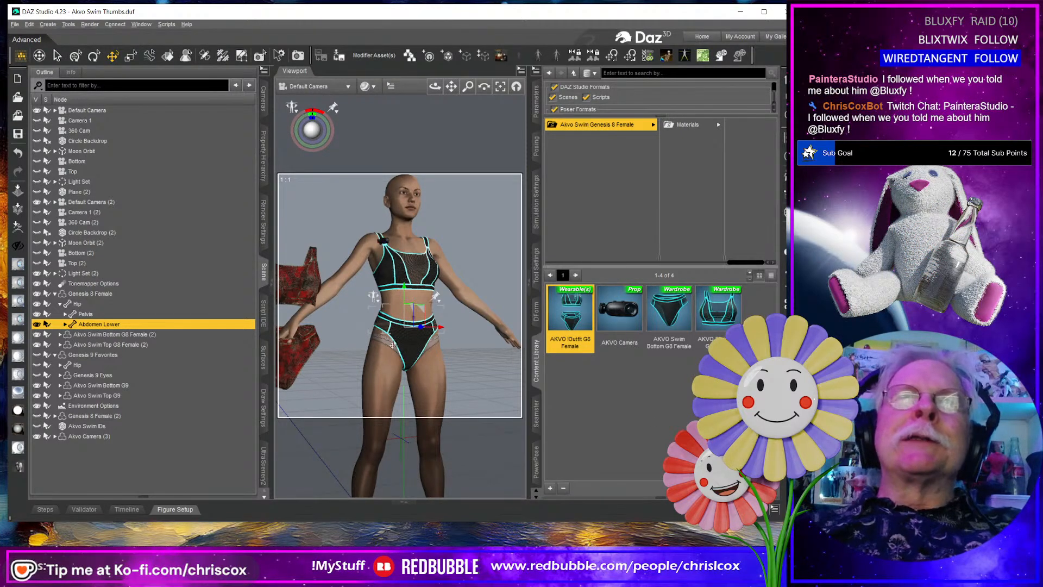
pyautogui.moveTo(404, 348)
pyautogui.mouseDown(button='middle')
pyautogui.moveTo(383, 348)
pyautogui.moveTo(435, 349)
pyautogui.moveTo(414, 349)
pyautogui.mouseUp(button='middle')
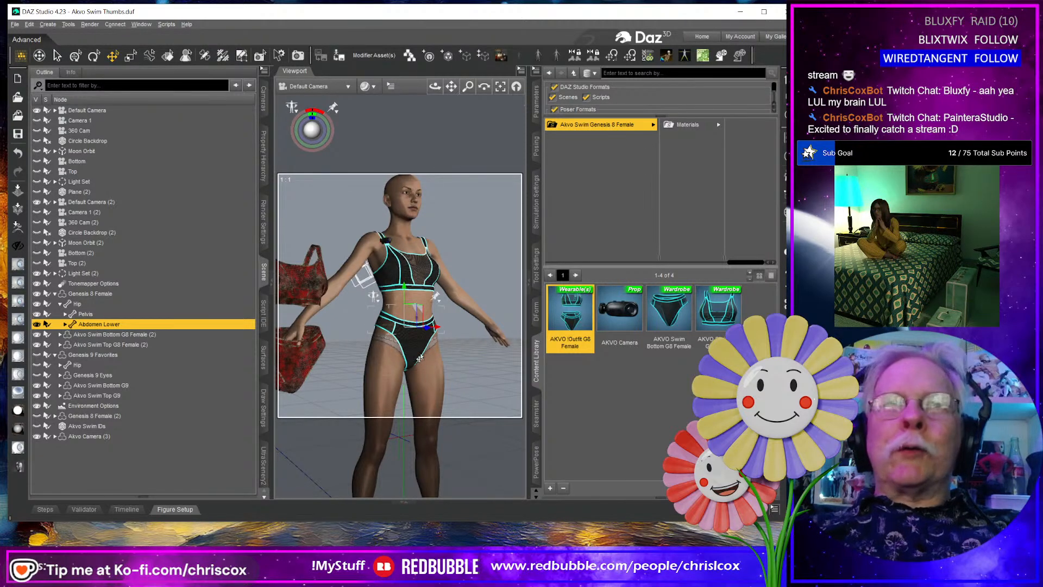
pyautogui.moveTo(417, 353); pyautogui.dragTo(324, 348, button='middle')
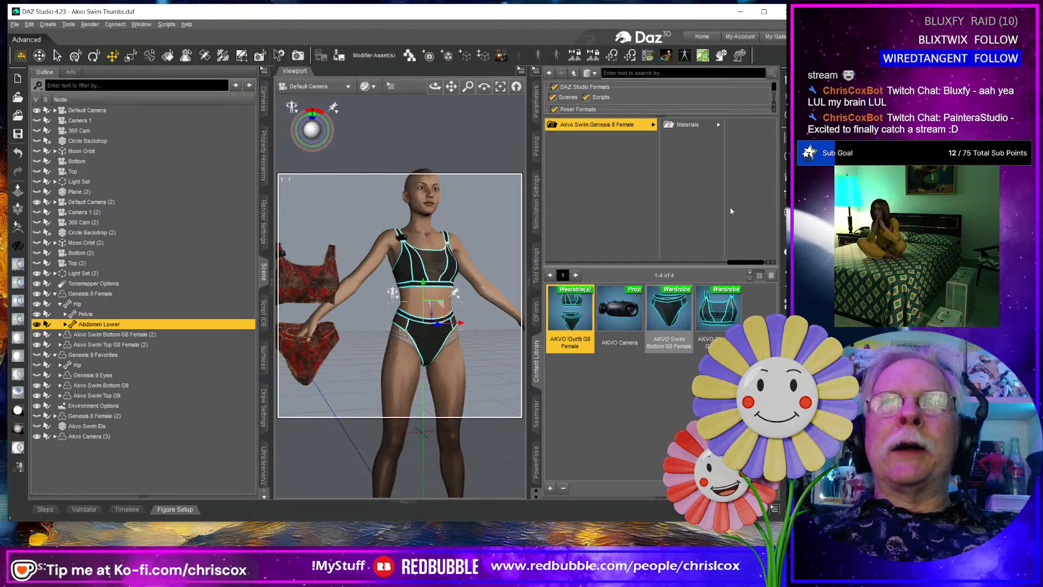
pyautogui.click(689, 126)
pyautogui.click(720, 138)
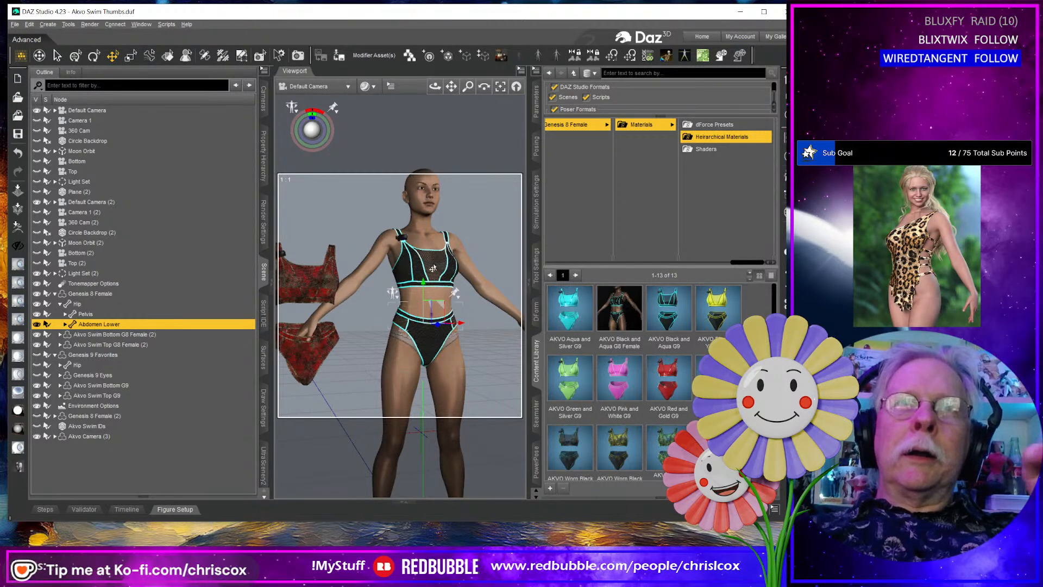
pyautogui.moveTo(570, 319)
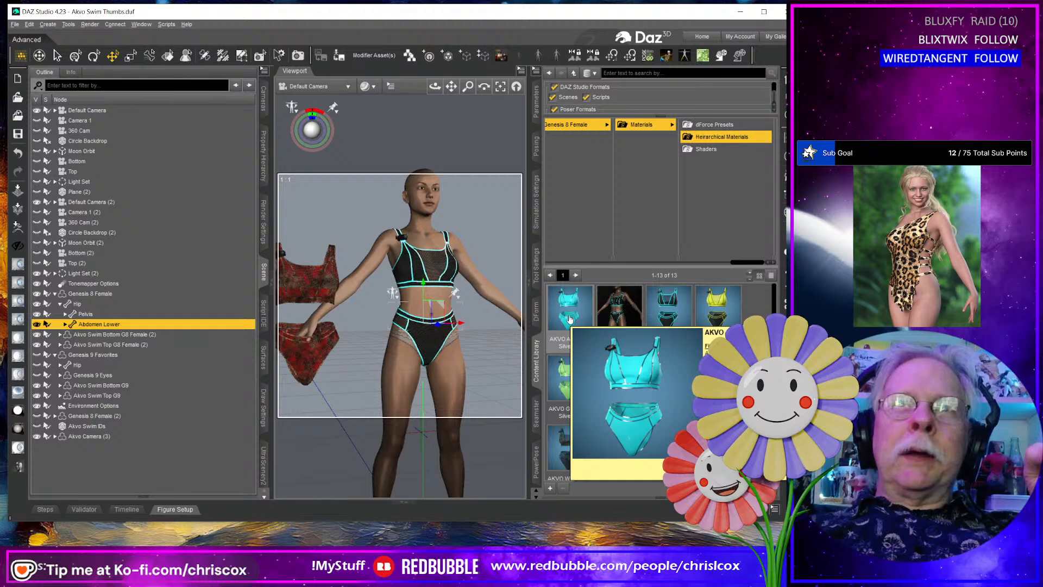
pyautogui.click(620, 306)
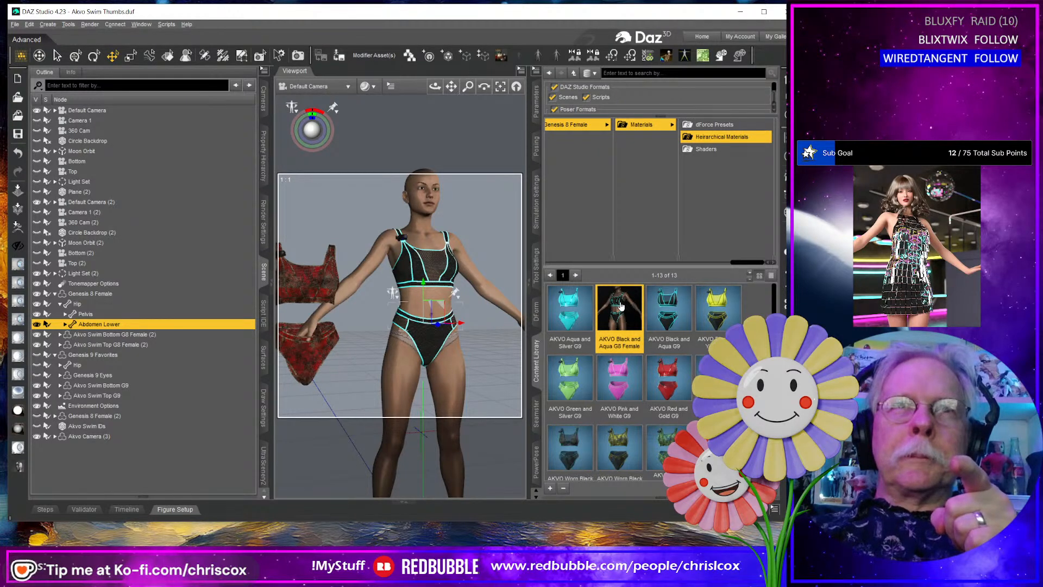
# Apply the AKVO Aqua and Silver G9 material preset to the swimwear on the Genesis 9 Favorites figure.
pyautogui.click(495, 299)
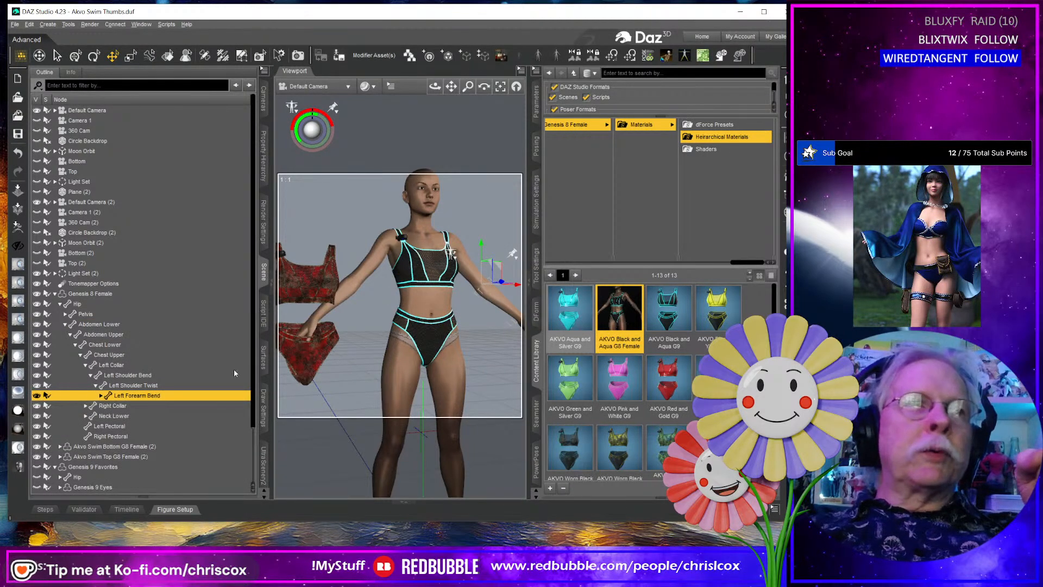
pyautogui.click(115, 468)
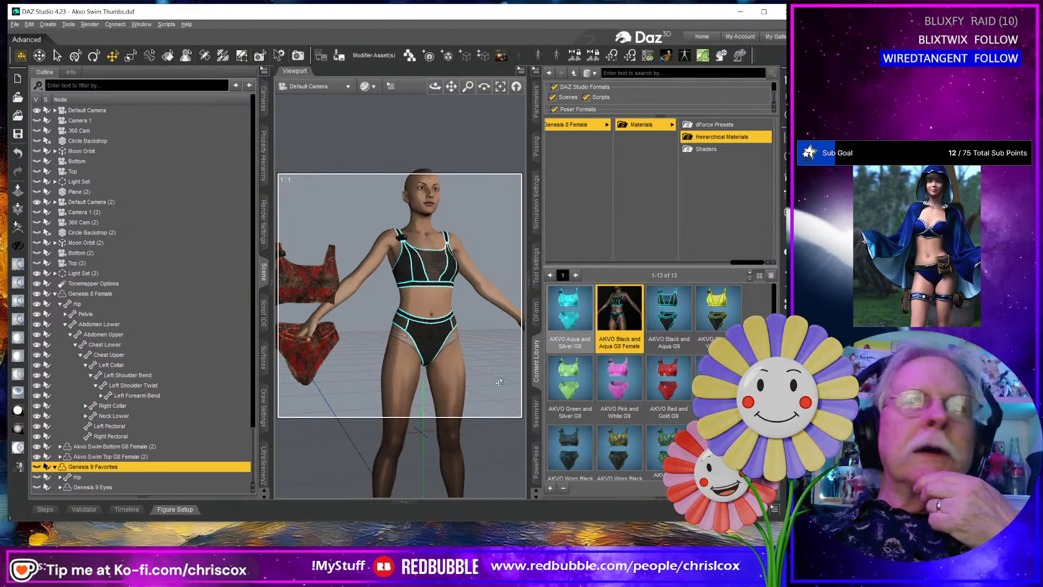
pyautogui.doubleClick(565, 308)
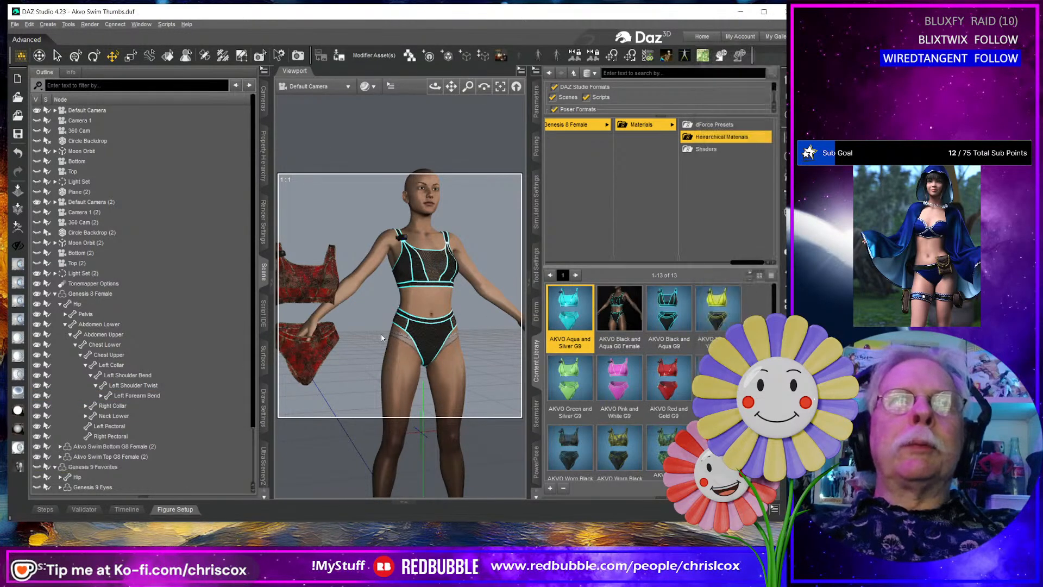
pyautogui.moveTo(382, 335); pyautogui.dragTo(410, 321, button='middle')
pyautogui.moveTo(381, 370); pyautogui.dragTo(383, 367, button='middle')
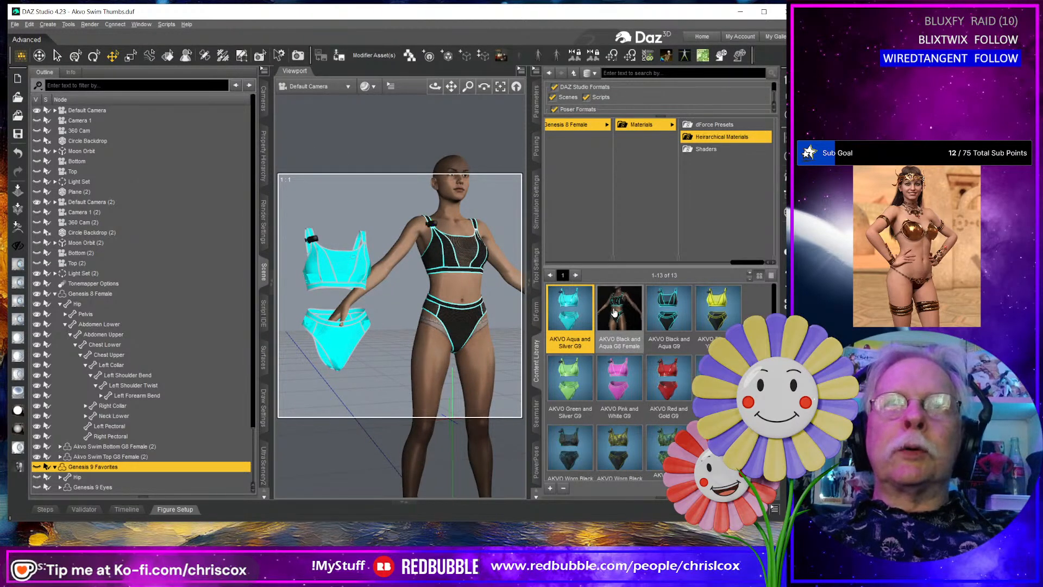
# Try to apply the AKVO Aqua and Silver G9 material preset to the swimsuit on the Genesis 8 Female figure.
pyautogui.moveTo(615, 313)
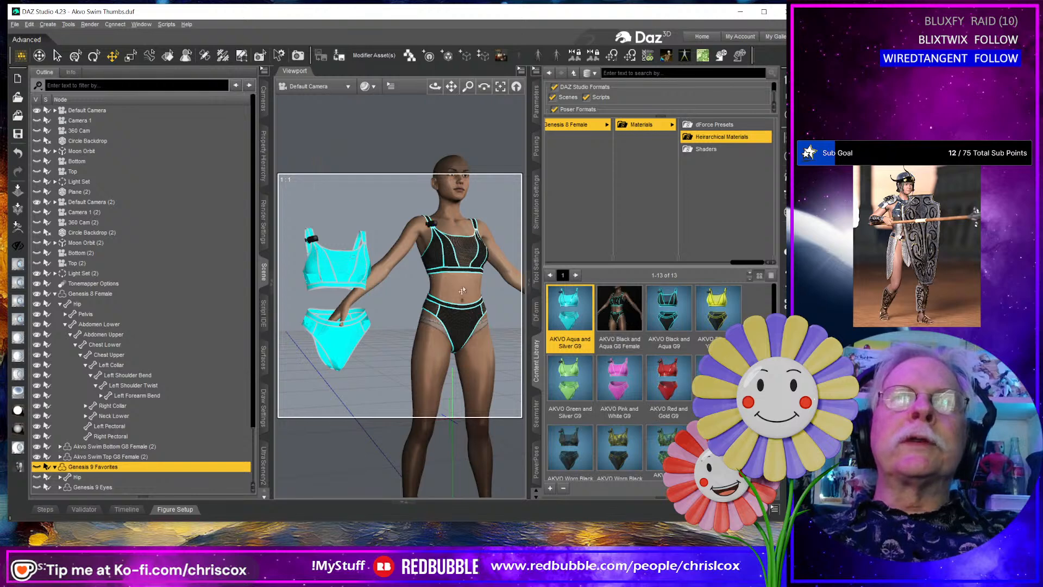
pyautogui.moveTo(466, 292); pyautogui.dragTo(464, 298, button='middle')
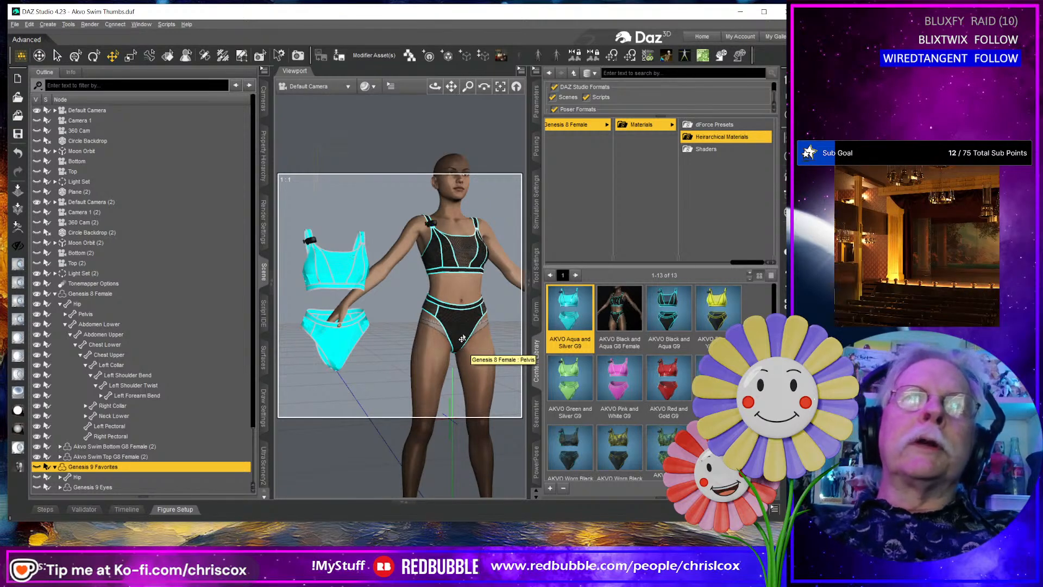
pyautogui.moveTo(481, 318); pyautogui.dragTo(472, 319, button='middle')
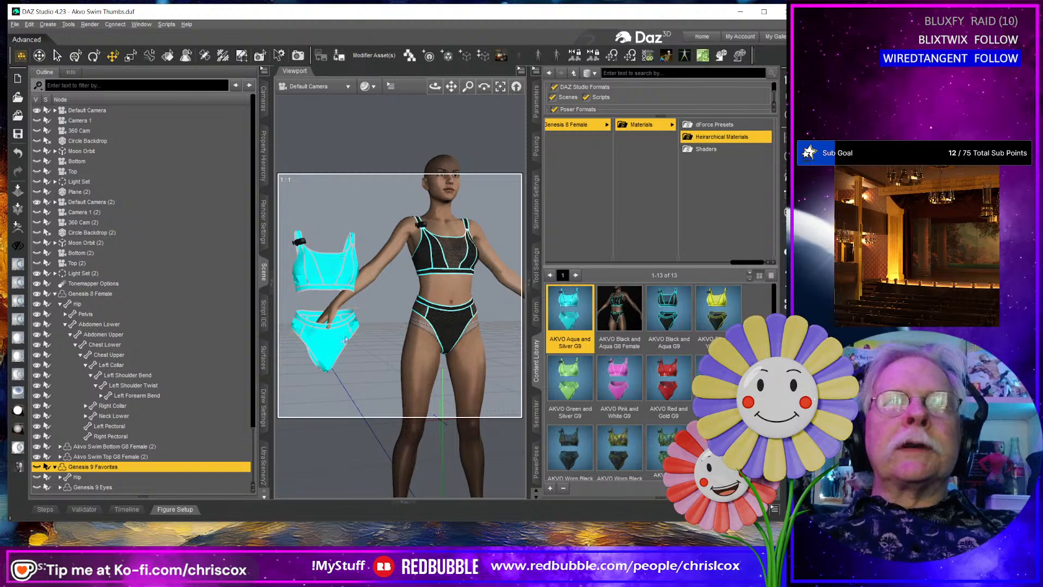
pyautogui.click(461, 288)
pyautogui.click(461, 286)
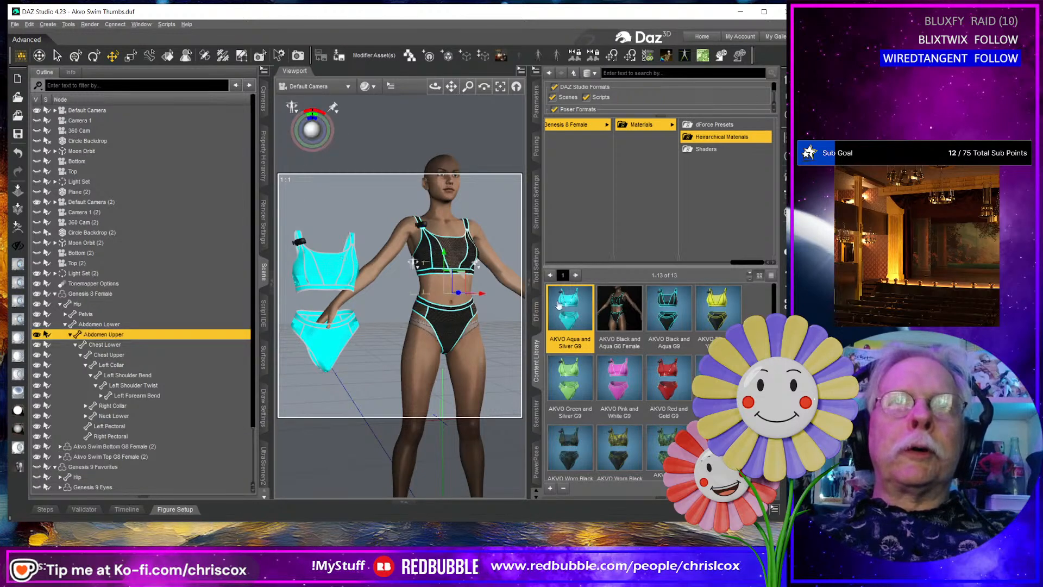
pyautogui.doubleClick(565, 308)
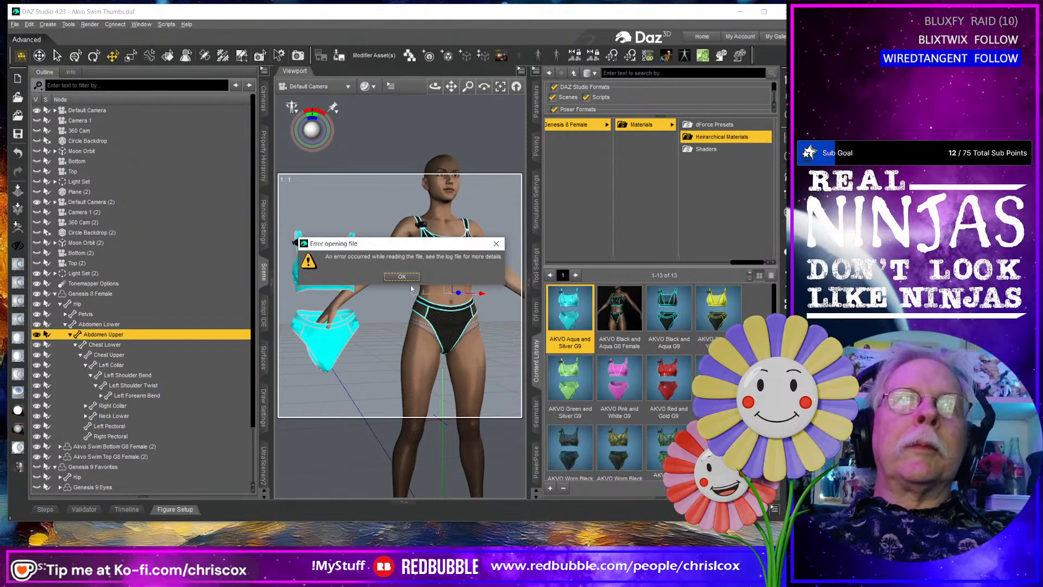
pyautogui.click(403, 277)
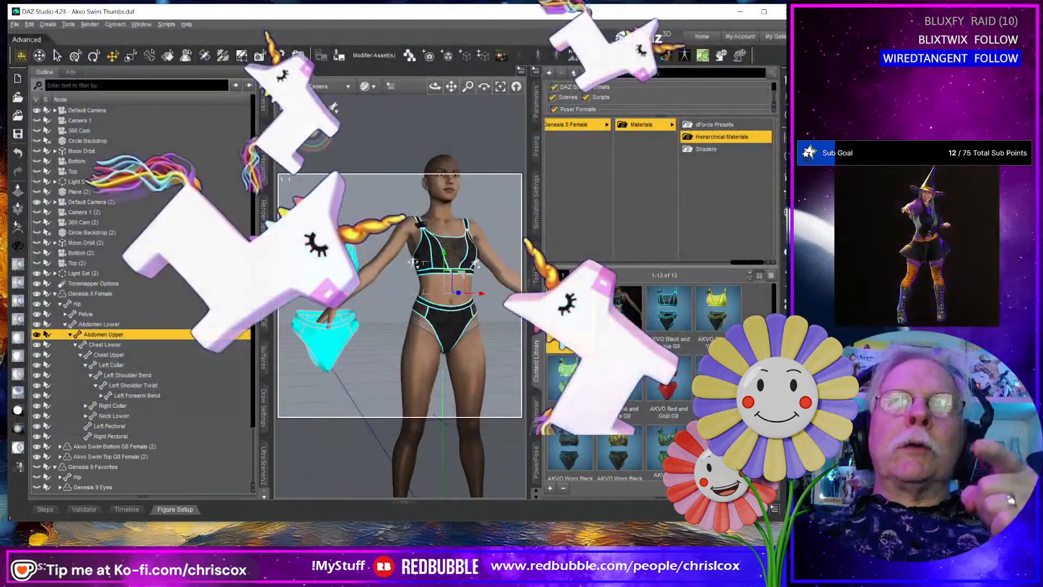
pyautogui.moveTo(573, 316)
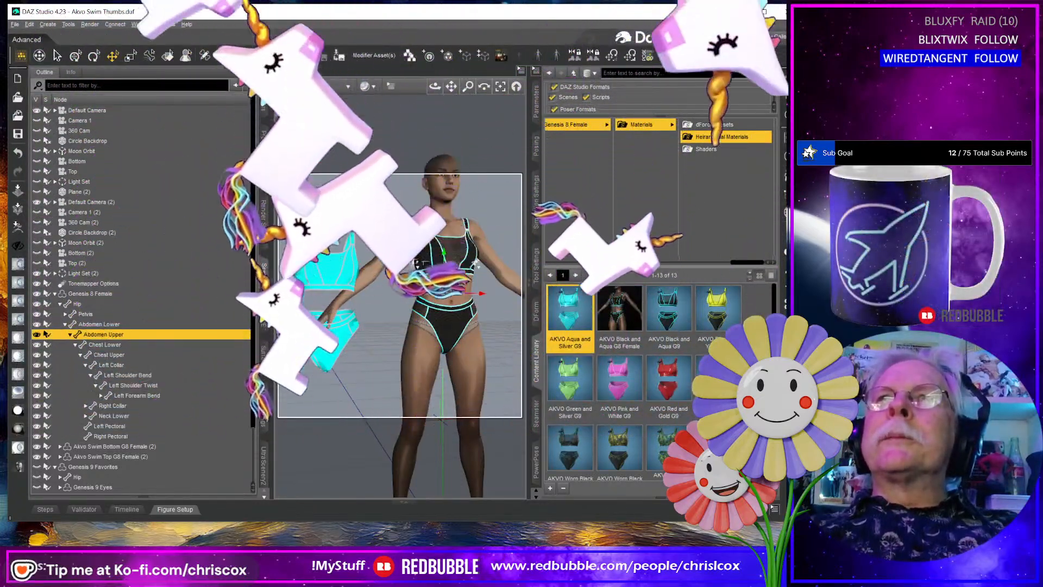
pyautogui.moveTo(924, 15); pyautogui.dragTo(718, 19)
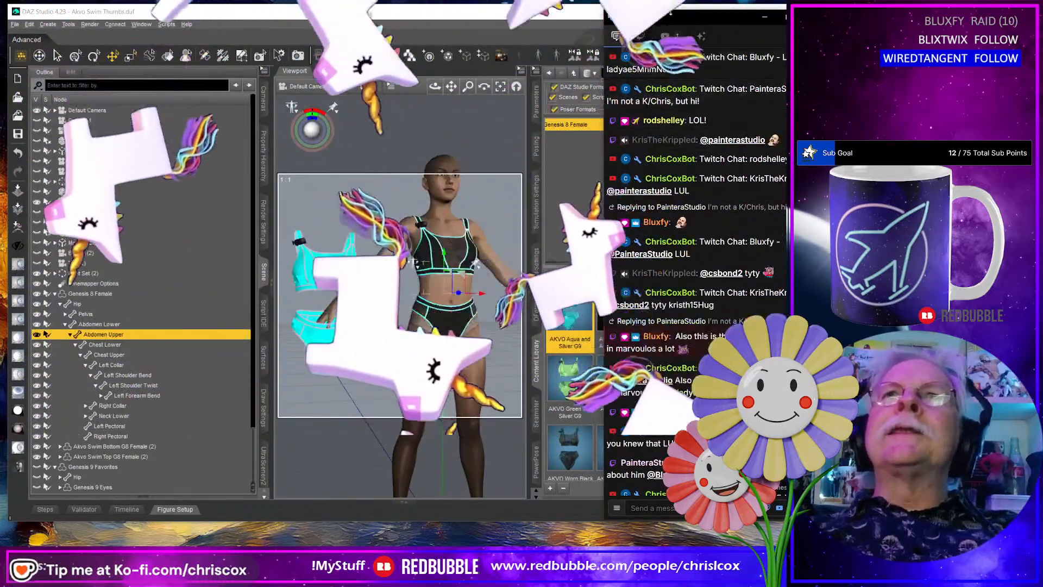
pyautogui.moveTo(677, 18); pyautogui.dragTo(891, 18)
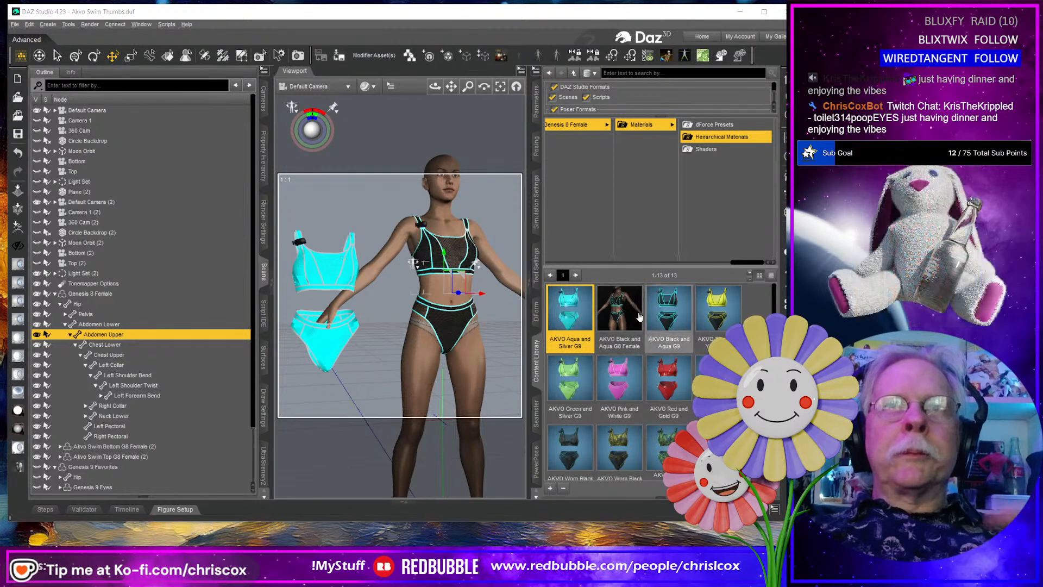
pyautogui.click(757, 309)
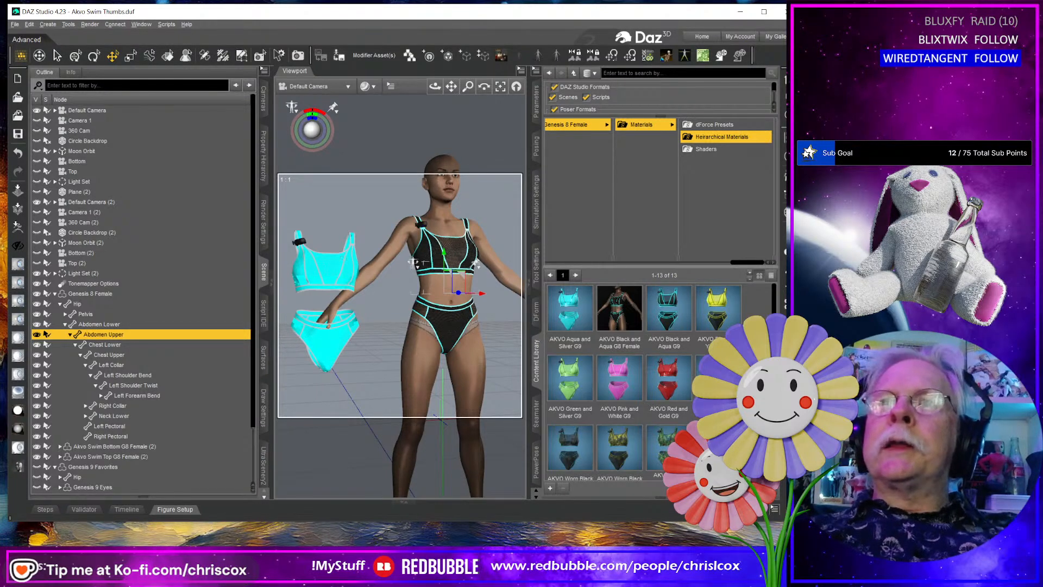
# Switch to File Explorer's Heirarchical Materials folder and delete the .duf.png and .tip.png thumbnails of AKVO Black and Aqua G8 Female.
pyautogui.hotkey('alt', 'Tab')
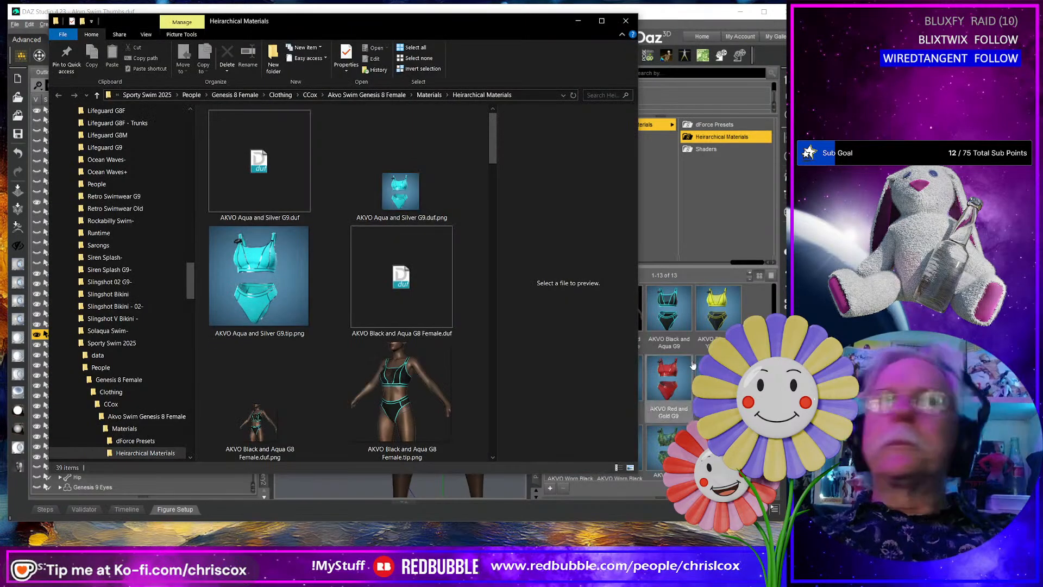
pyautogui.moveTo(395, 26); pyautogui.dragTo(353, 13)
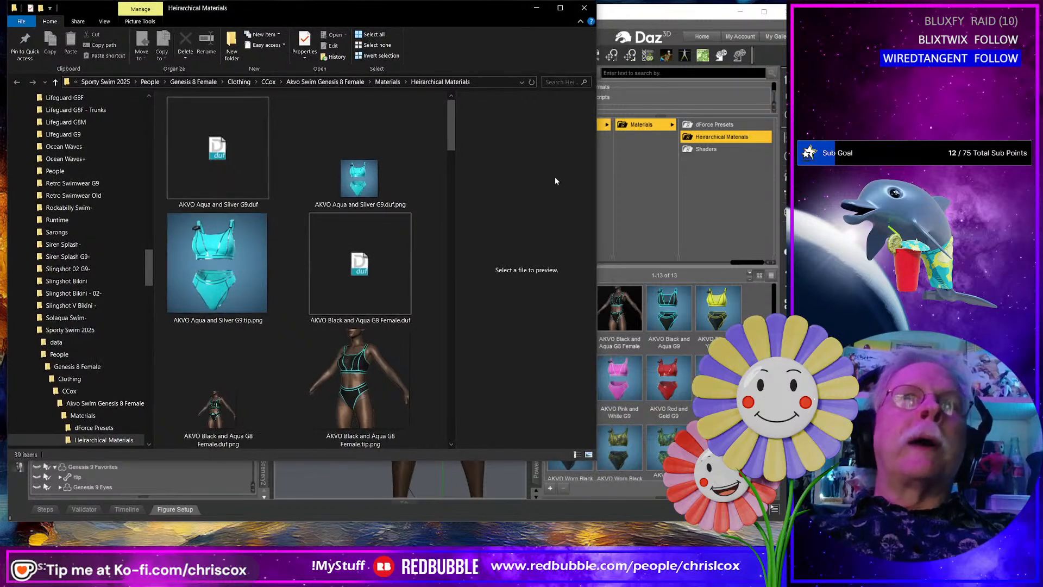
pyautogui.moveTo(597, 207); pyautogui.dragTo(787, 207)
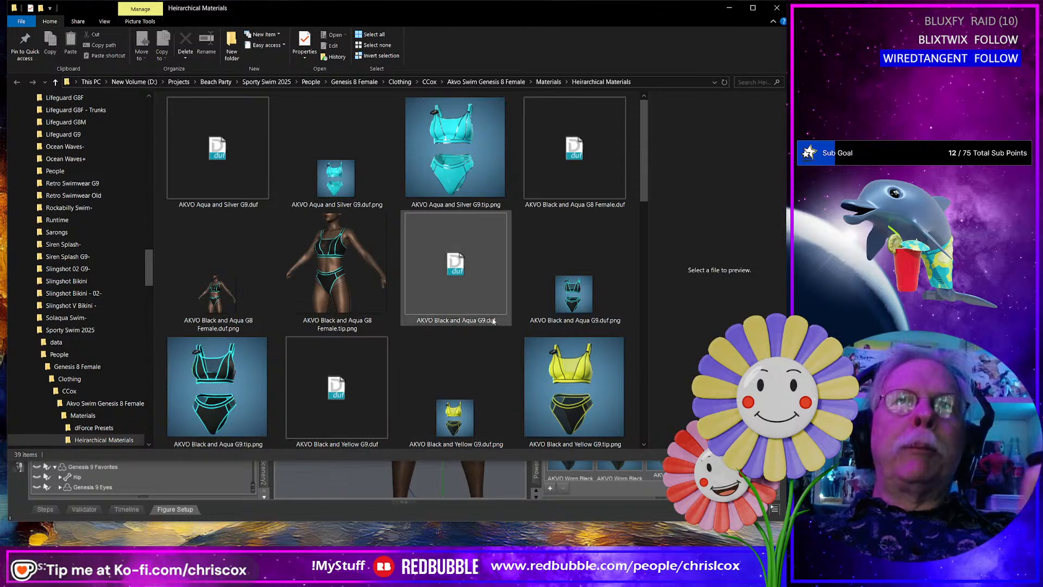
pyautogui.click(336, 283)
pyautogui.keyDown('shift'); pyautogui.click(228, 302); pyautogui.keyUp('shift')
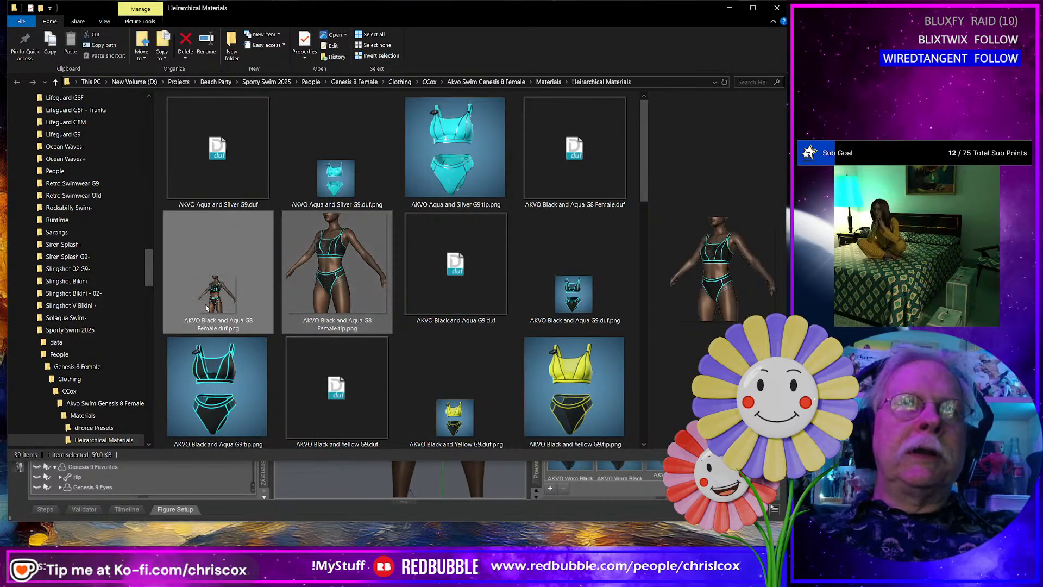
pyautogui.press('Delete')
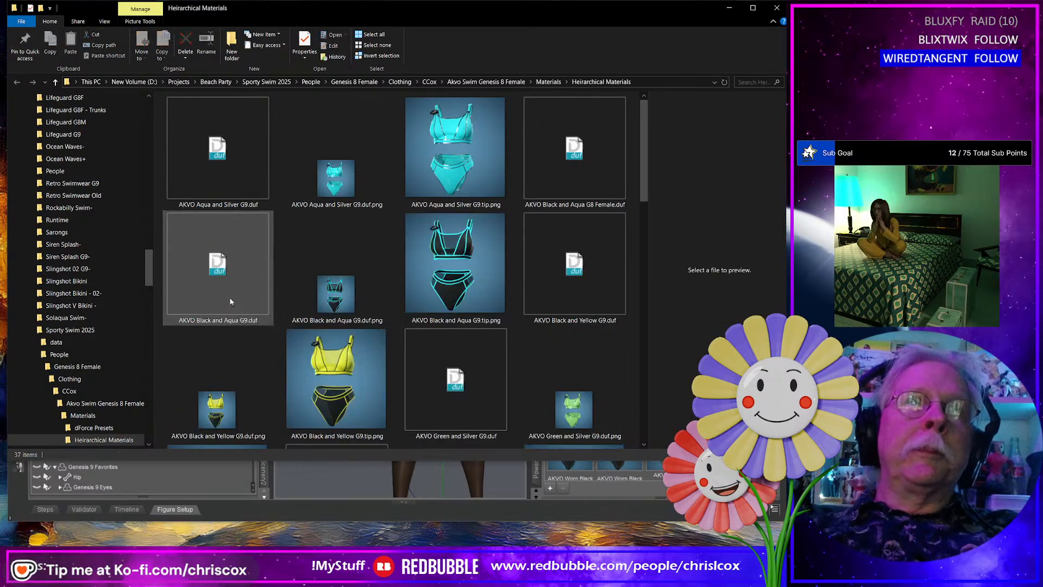
# Delete the AKVO Black and Yellow G9.duf preset from the Heirarchical Materials folder.
pyautogui.click(587, 145)
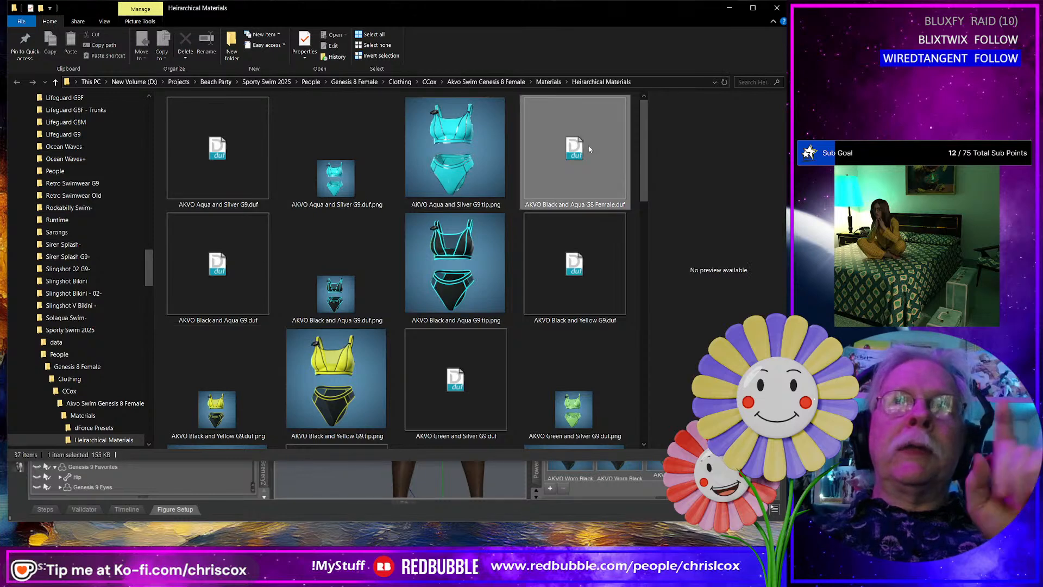
pyautogui.click(565, 290)
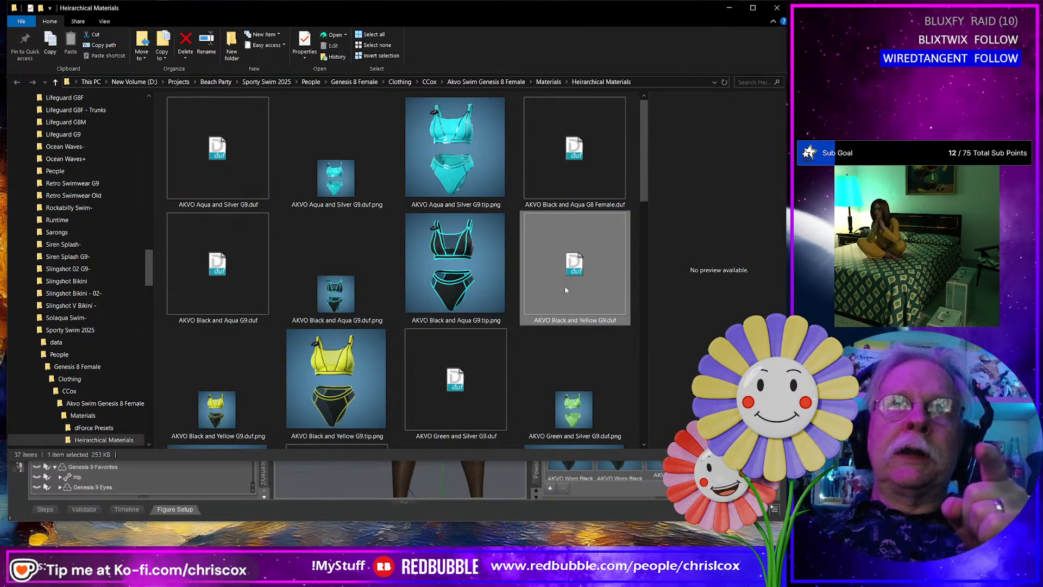
pyautogui.press('Delete')
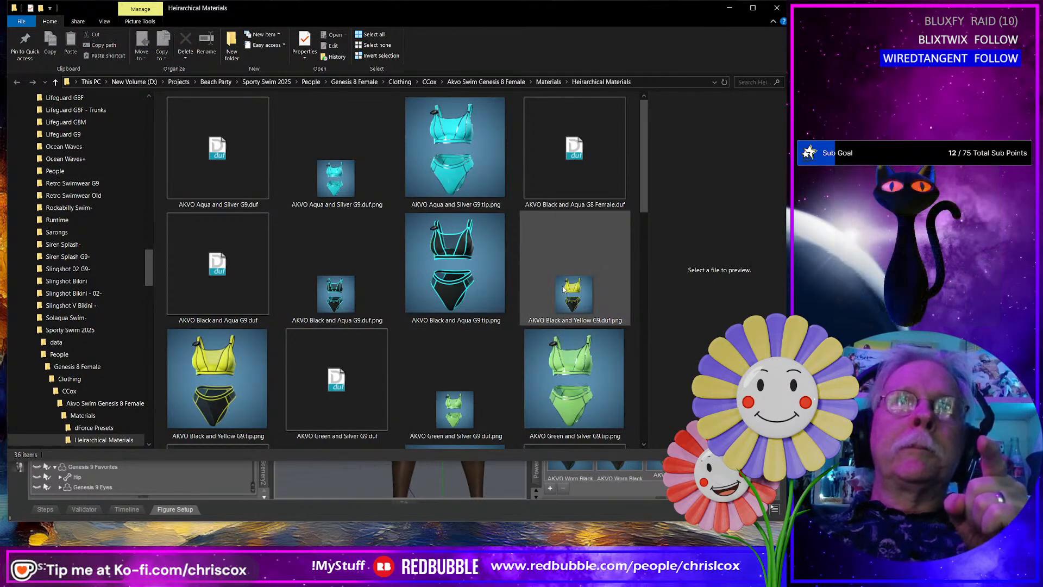
# Select every file in the Heirarchical Materials folder except AKVO Black and Aqua G8 Female.duf and open the selection in PowerRename.
pyautogui.scroll(-6, 455, 272)
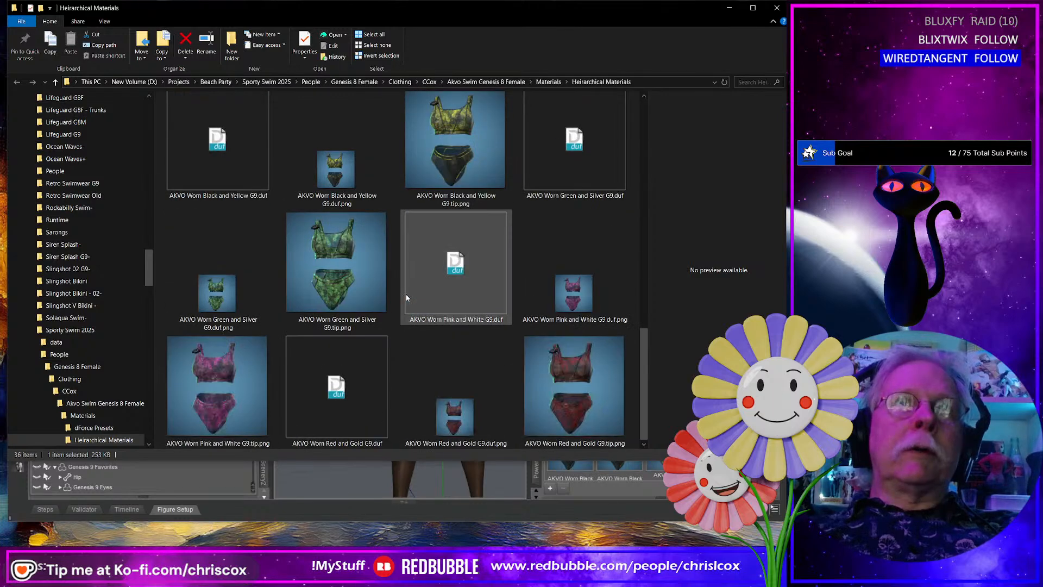
pyautogui.click(461, 446)
pyautogui.hotkey('ctrl', 'a')
pyautogui.scroll(6, 579, 184)
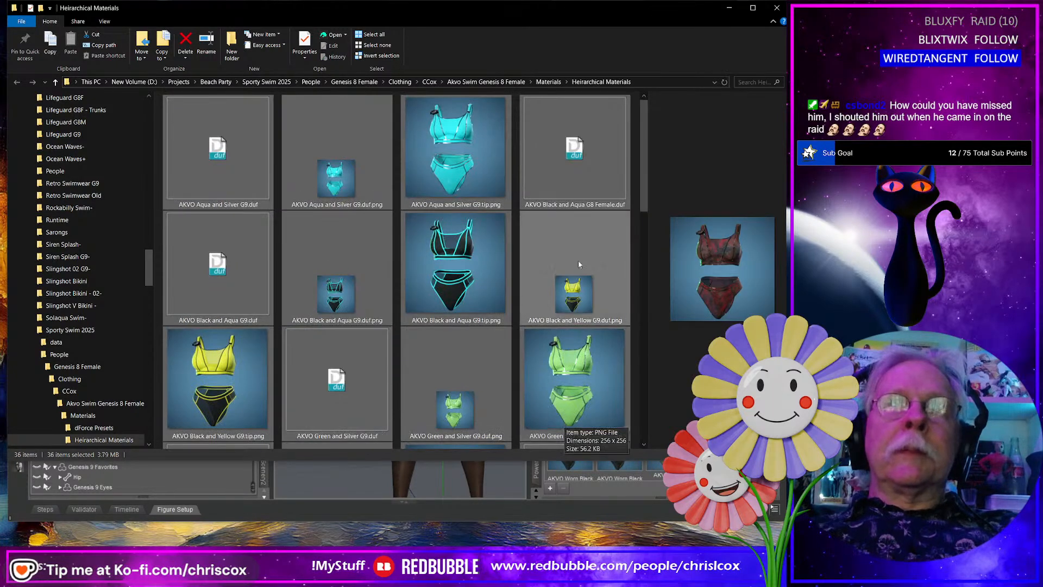
pyautogui.keyDown('ctrl'); pyautogui.click(579, 183); pyautogui.keyUp('ctrl')
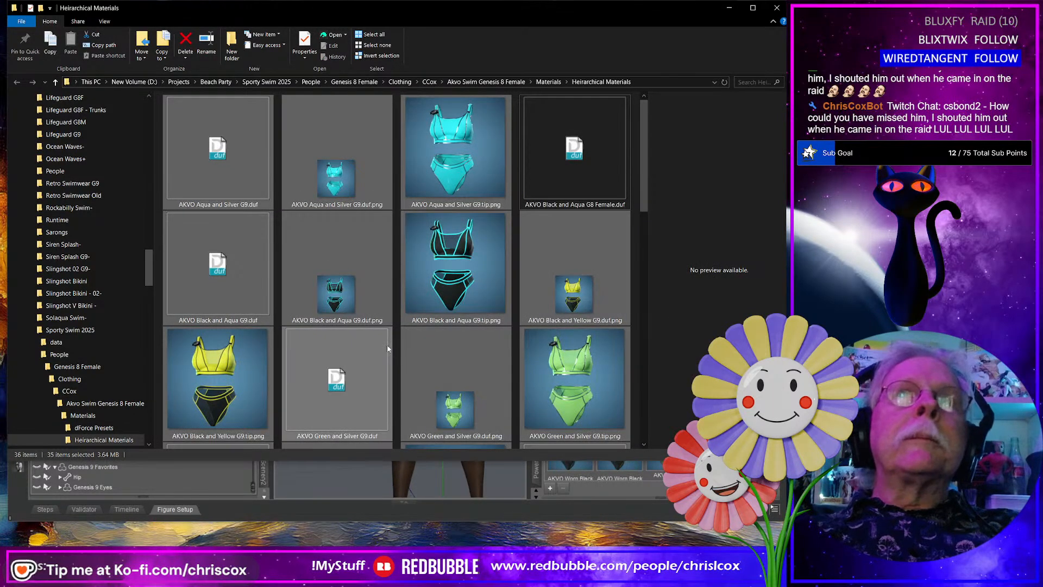
pyautogui.rightClick(232, 184)
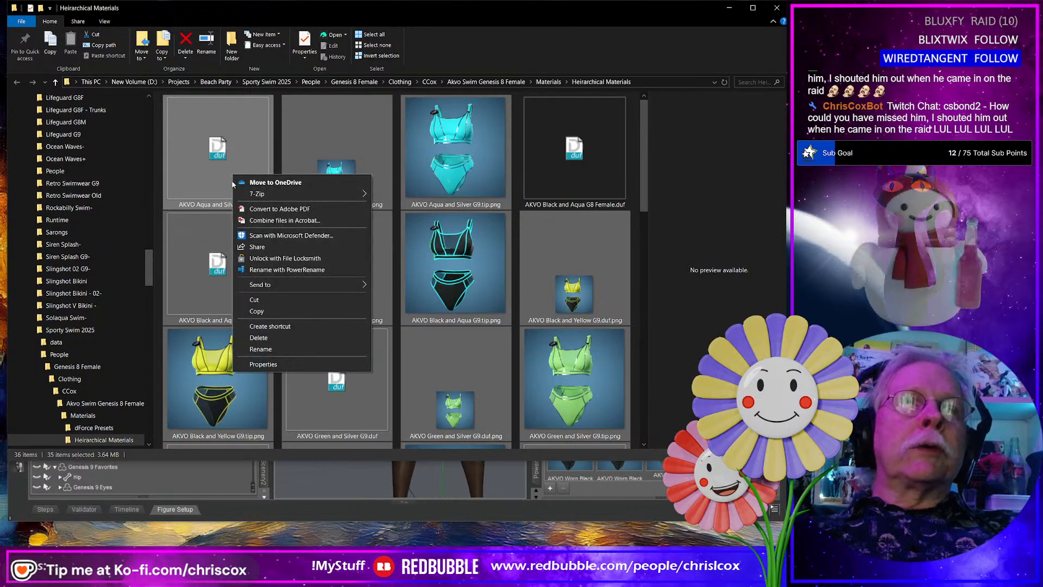
pyautogui.click(267, 270)
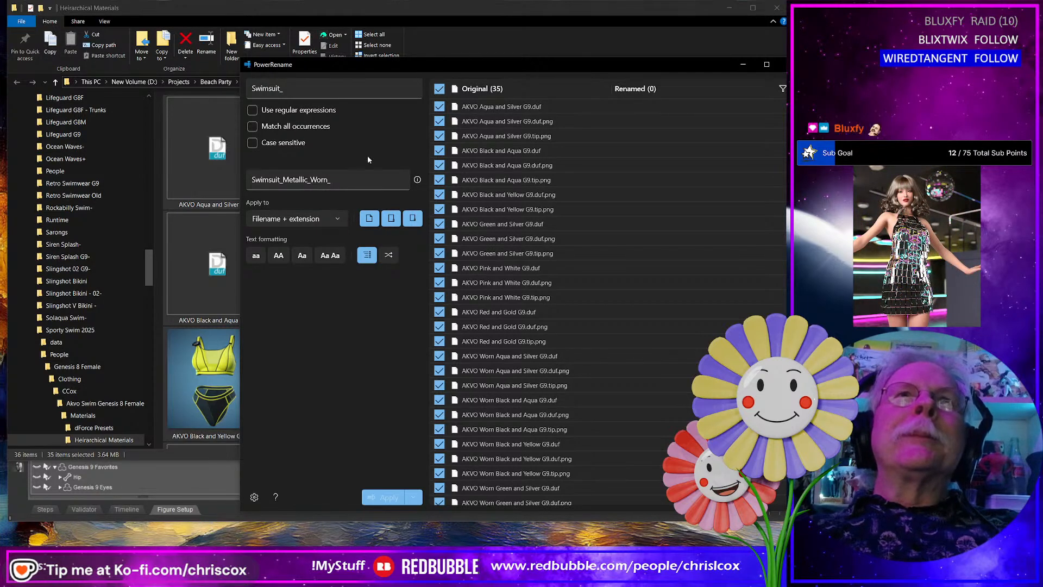
# Set the PowerRename search text to g9.
pyautogui.click(293, 86)
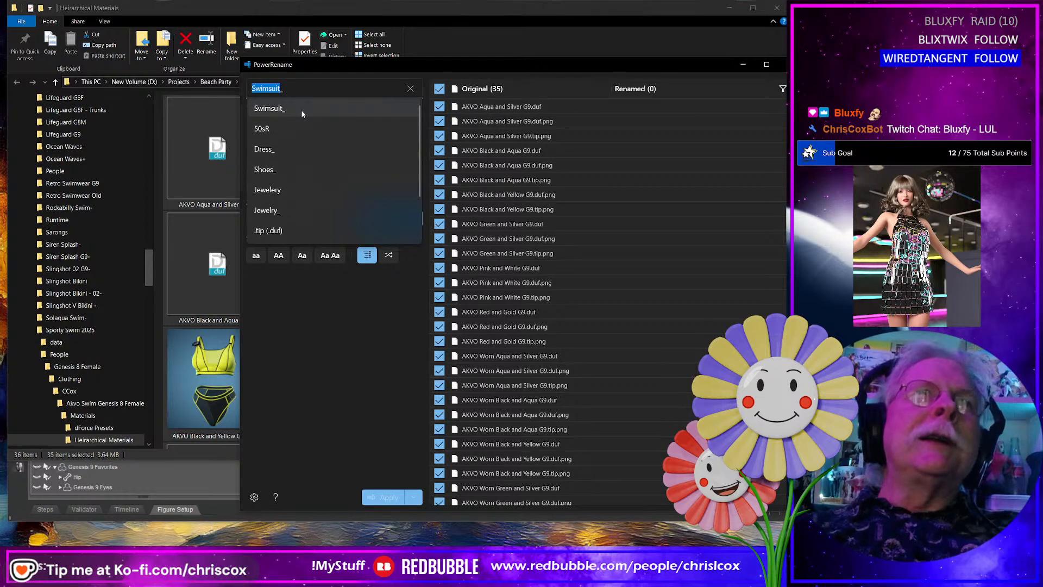
pyautogui.write('g')
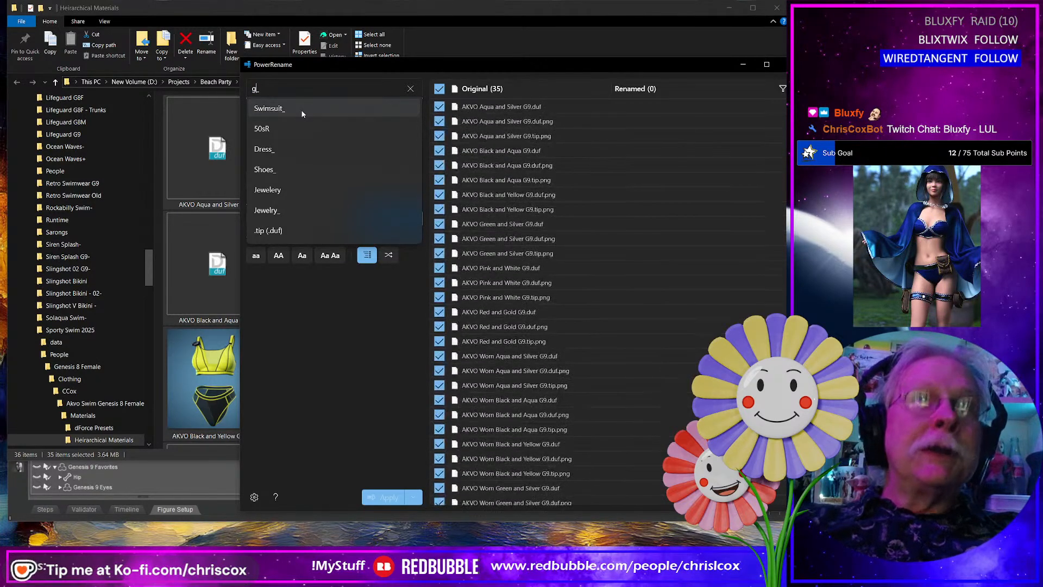
pyautogui.write('9')
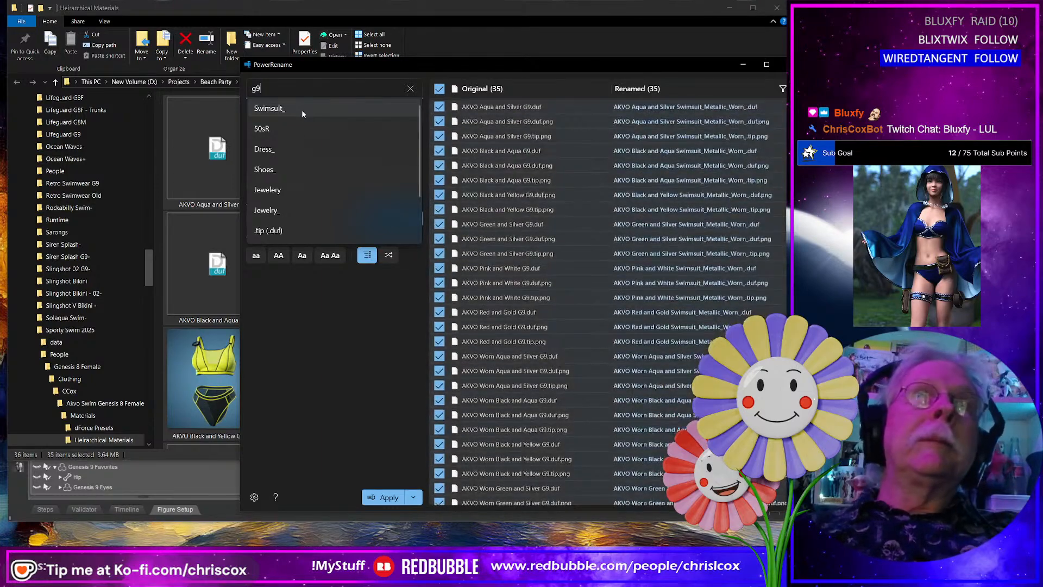
pyautogui.click(299, 282)
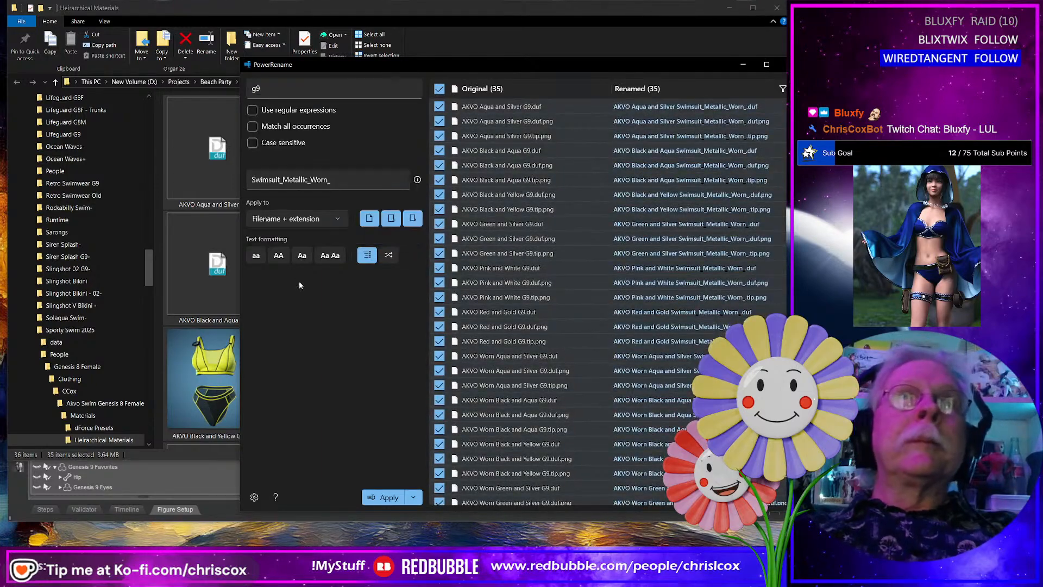
# Set the replacement text for the file names to G8 Female.
pyautogui.doubleClick(326, 180)
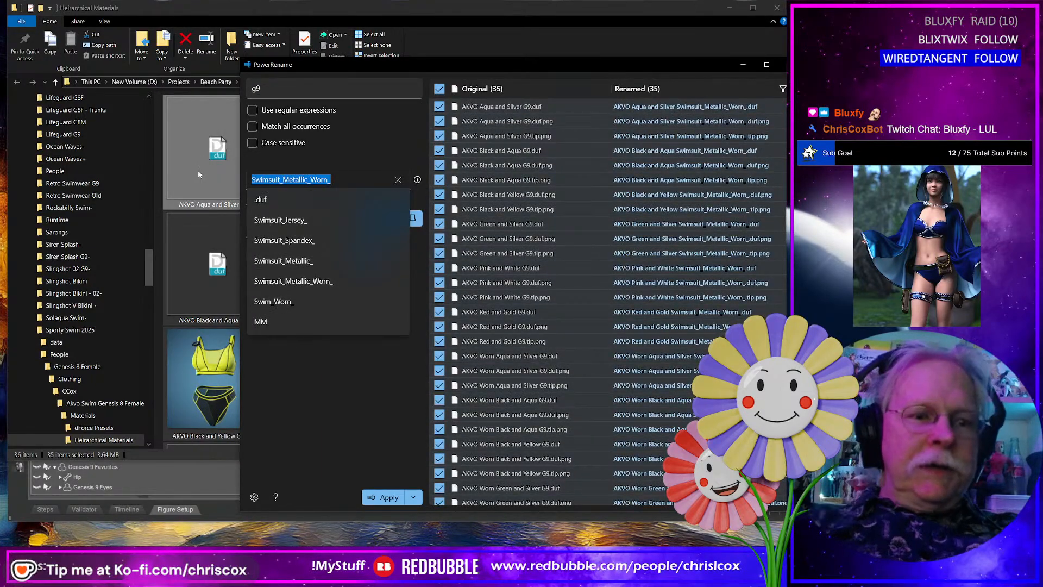
pyautogui.write('g8 f')
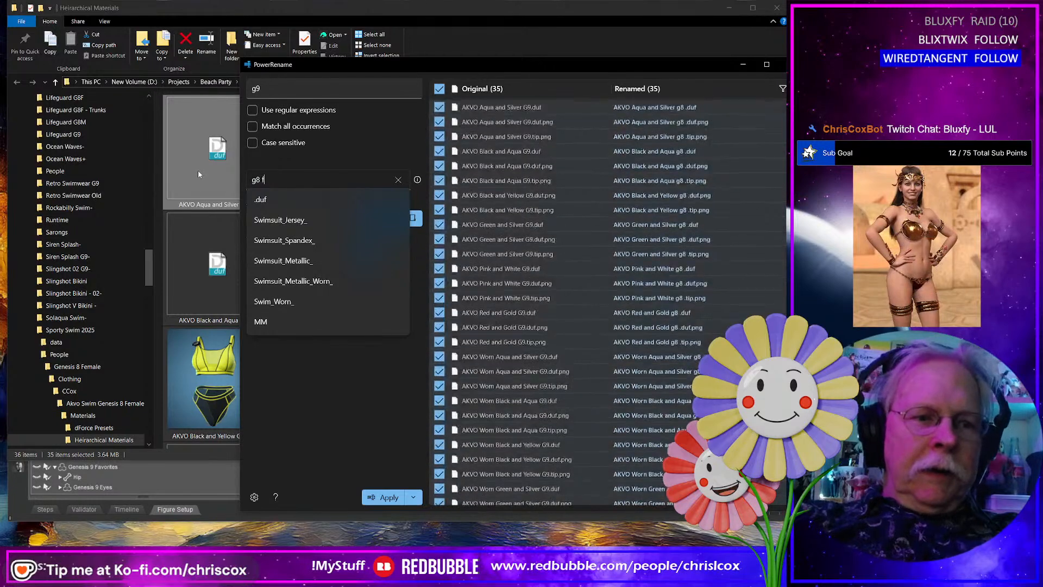
pyautogui.write('EMALE4')
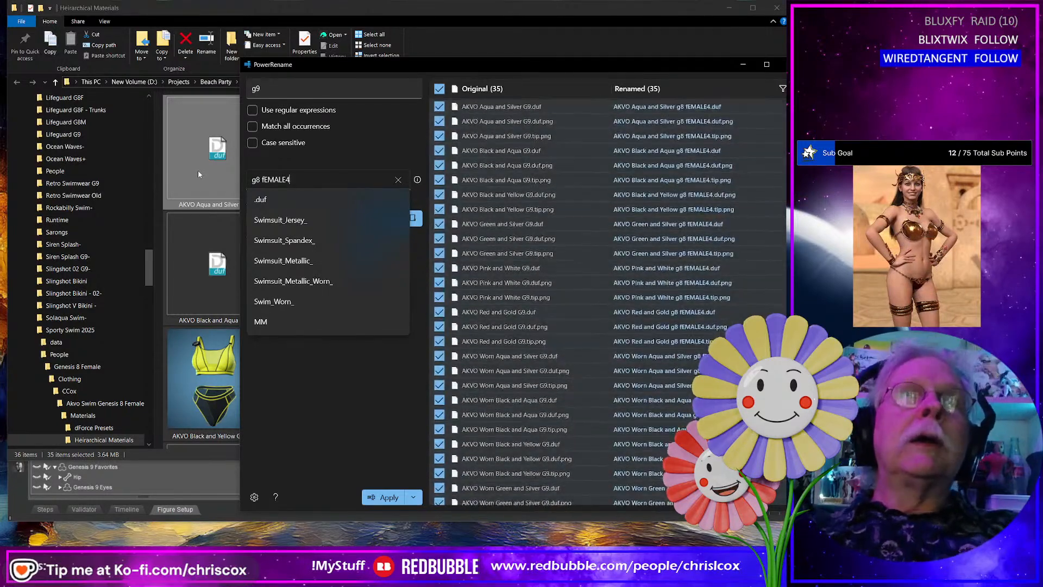
pyautogui.hotkey('ctrl', 'shift', 'Left')
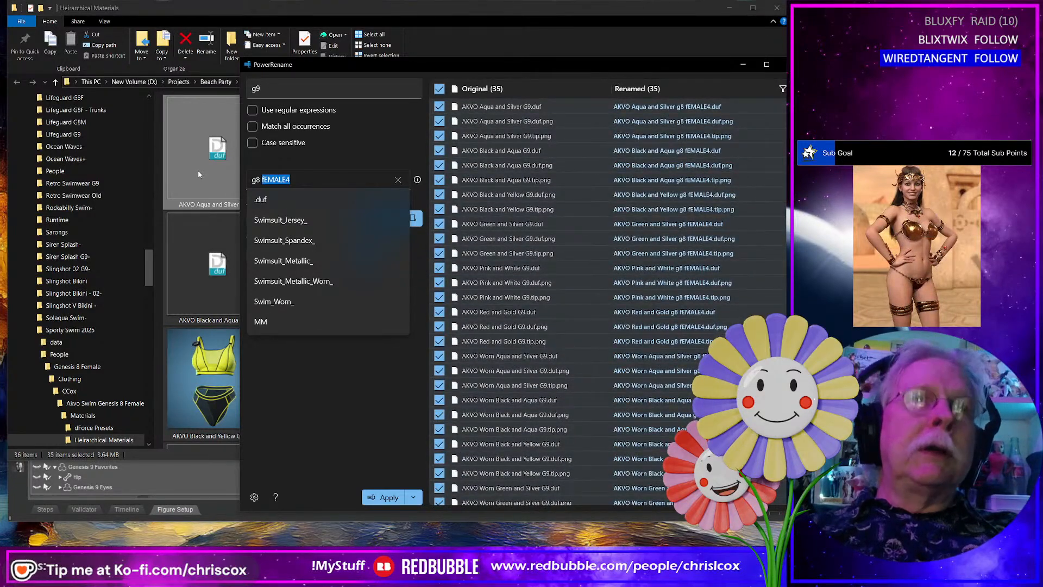
pyautogui.write('F')
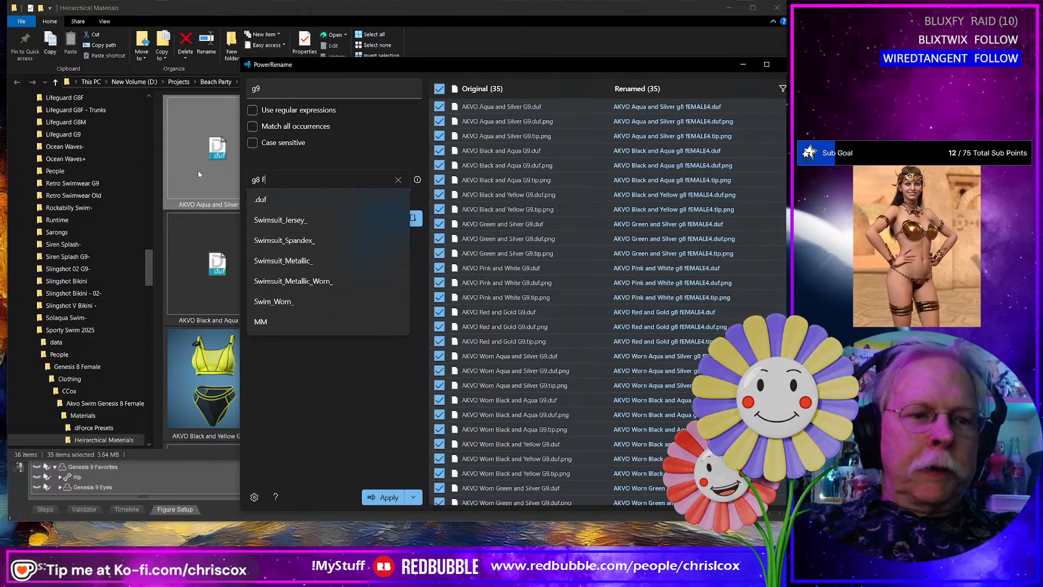
pyautogui.write('emale')
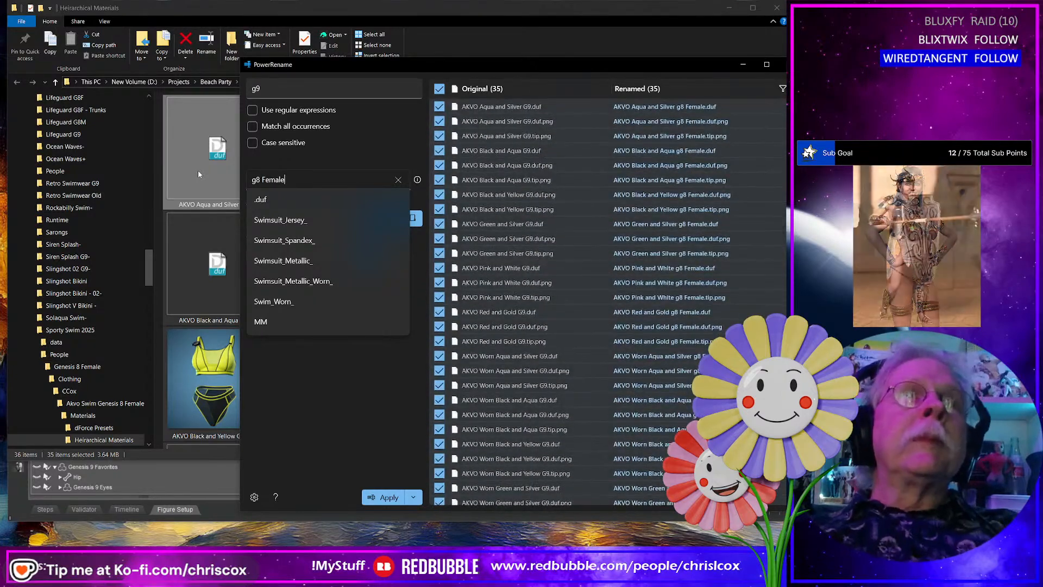
pyautogui.click(259, 178)
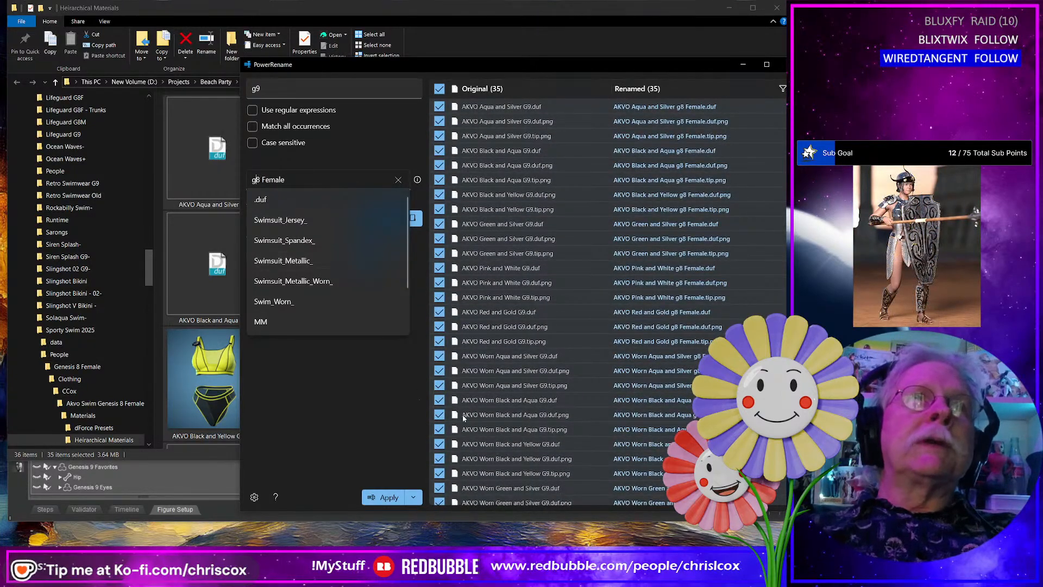
pyautogui.press('BackSpace')
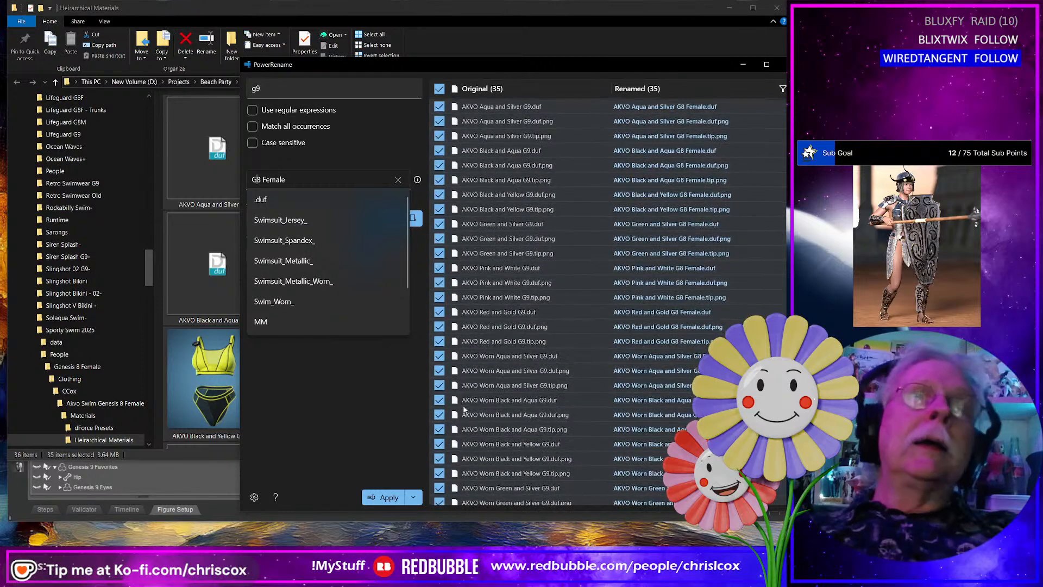
# Capitalize the search text so that it reads G9.
pyautogui.click(256, 88)
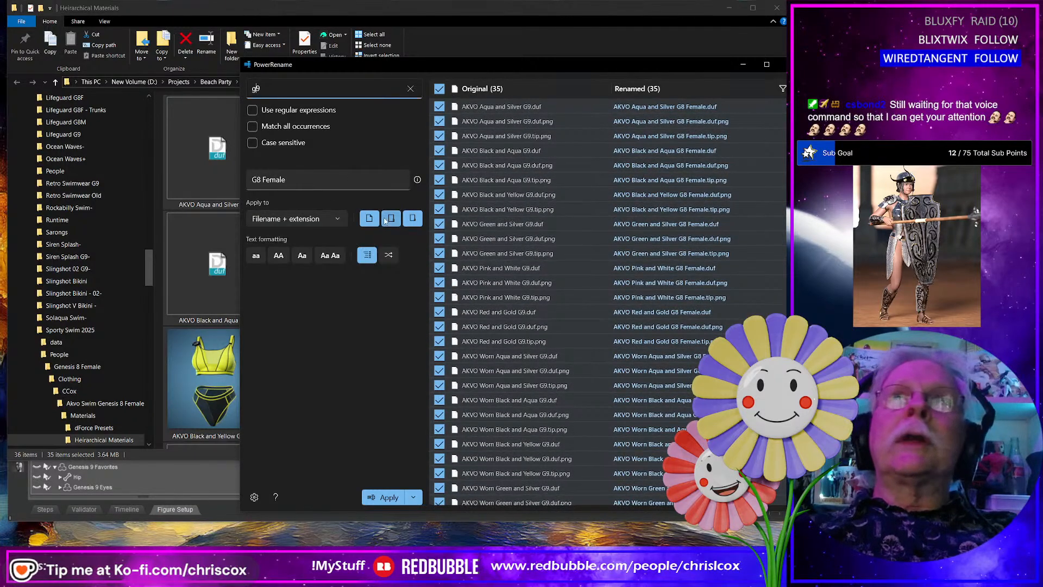
pyautogui.write('G')
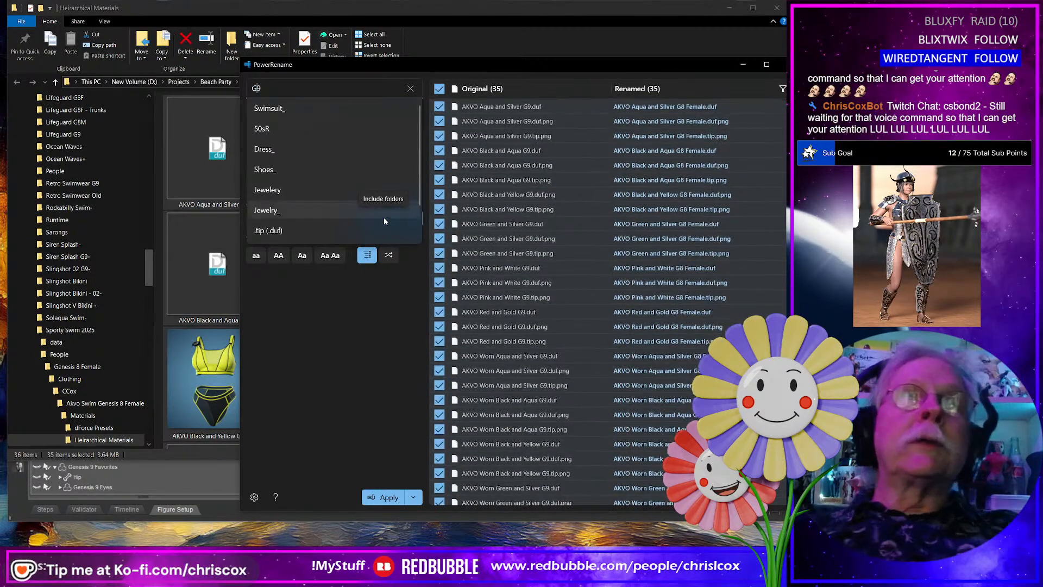
pyautogui.click(350, 406)
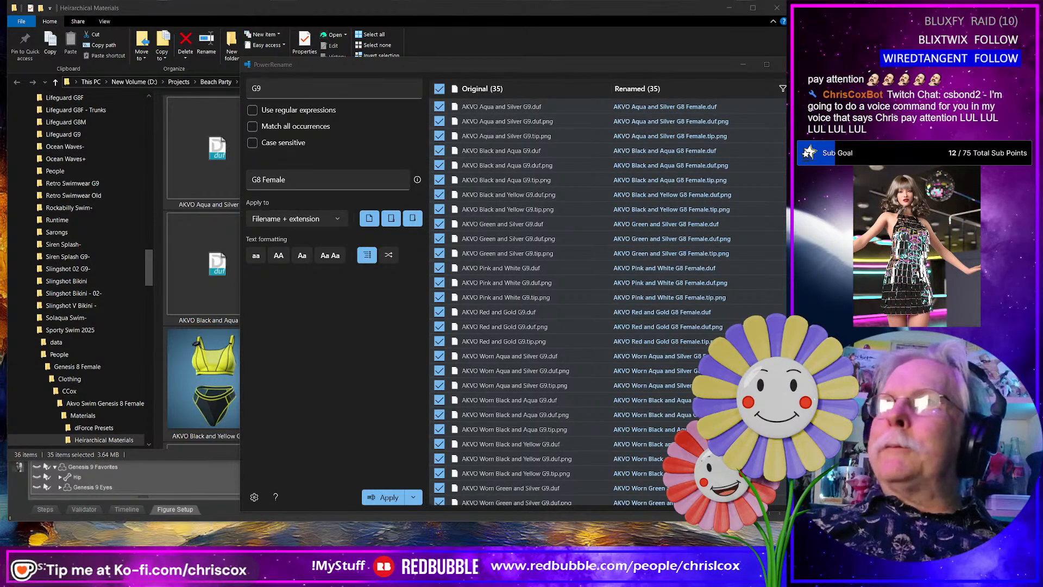
pyautogui.moveTo(783, 186); pyautogui.dragTo(387, 264)
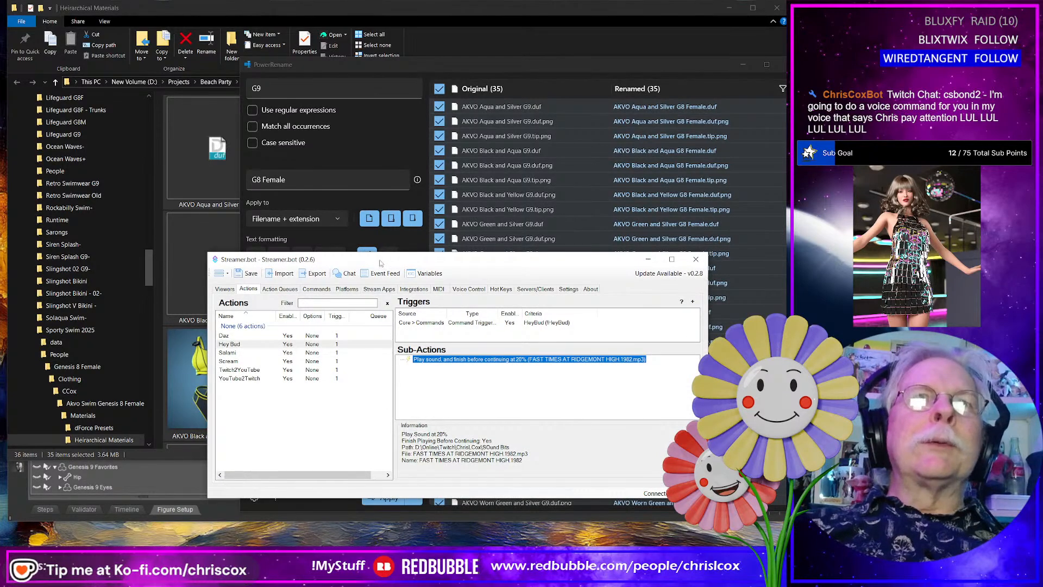
pyautogui.moveTo(379, 261); pyautogui.dragTo(785, 212)
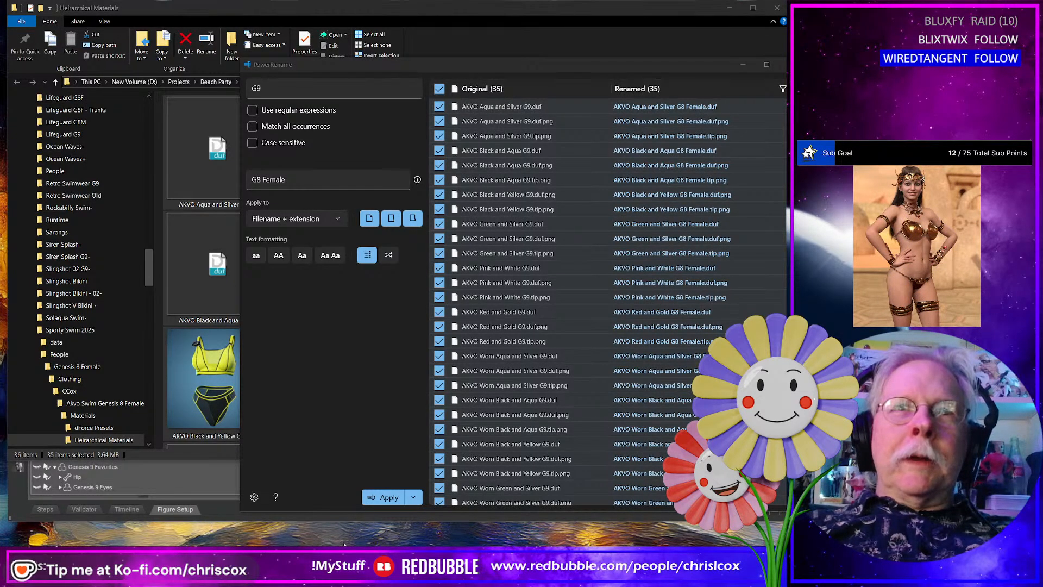
# Apply the G9 to G8 Female rename to the selected preset files and dismiss PowerRename.
pyautogui.click(383, 498)
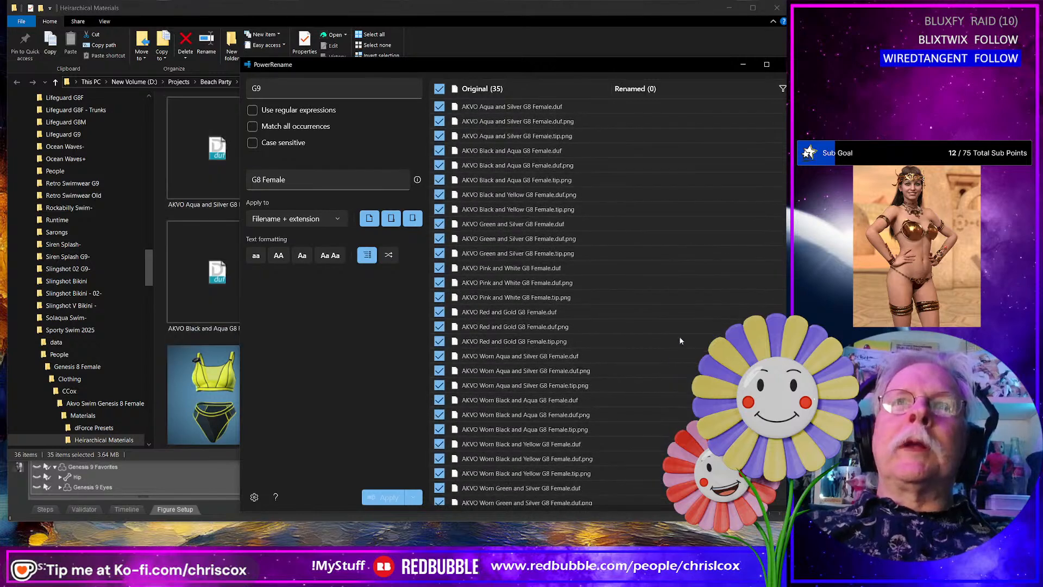
pyautogui.click(740, 63)
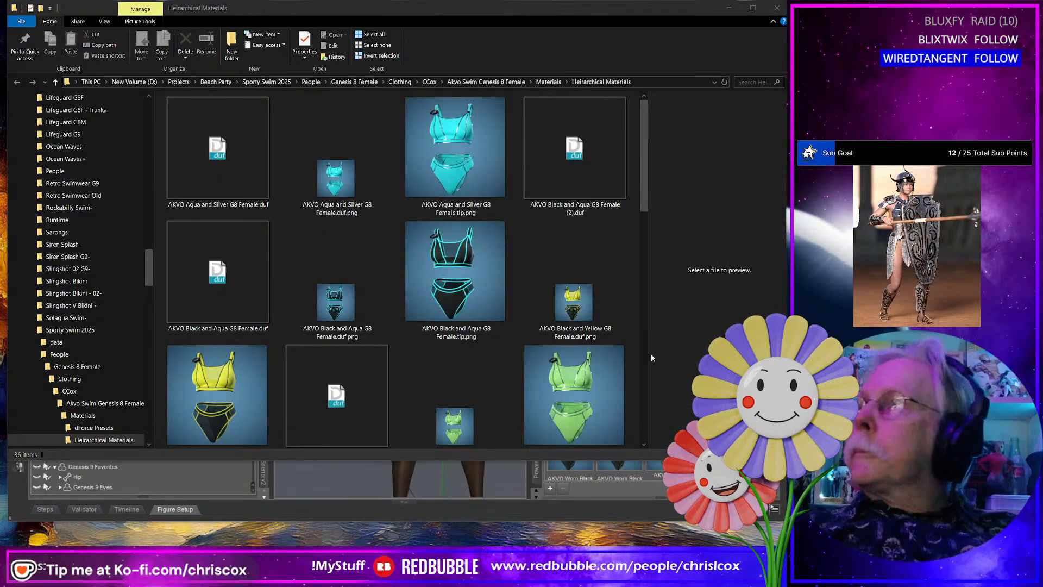
# Switch to DAZ Studio and delete the AKVO Black and Aqua G8 Female (2) preset from the Heirarchical Materials folder.
pyautogui.hotkey('alt', 'Tab')
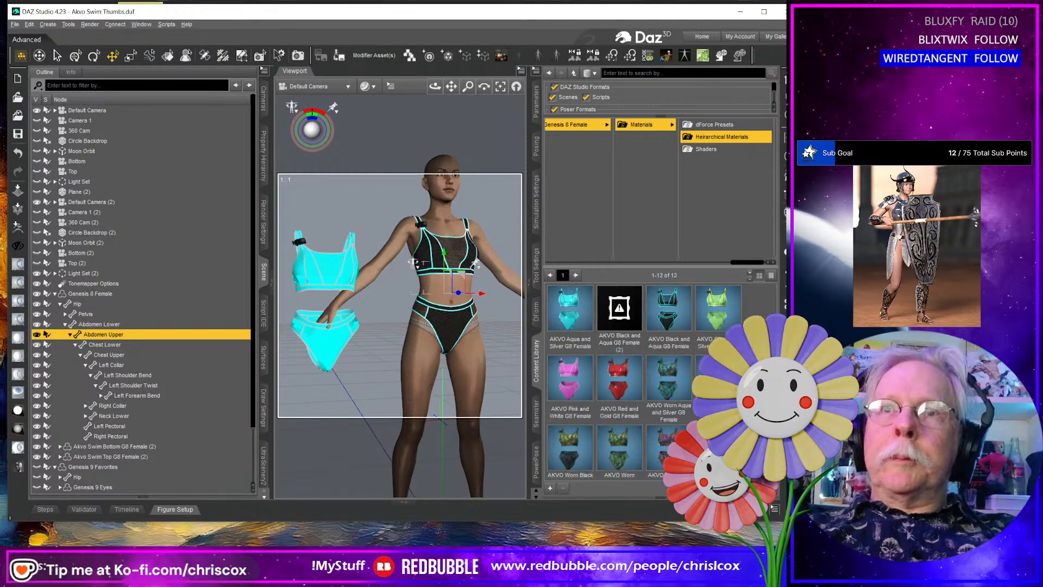
pyautogui.click(624, 350)
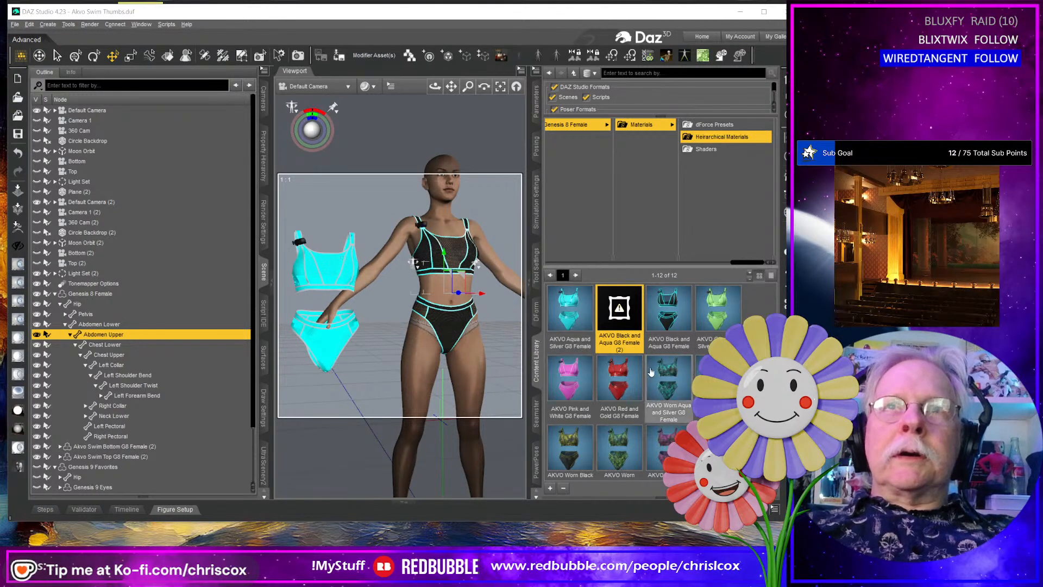
pyautogui.rightClick(616, 317)
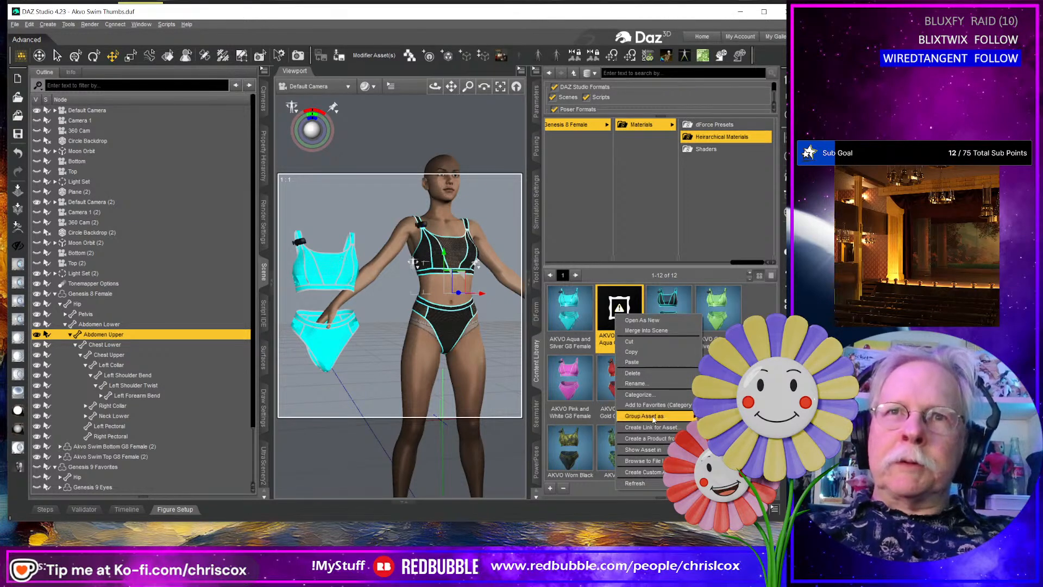
pyautogui.click(633, 373)
pyautogui.click(359, 277)
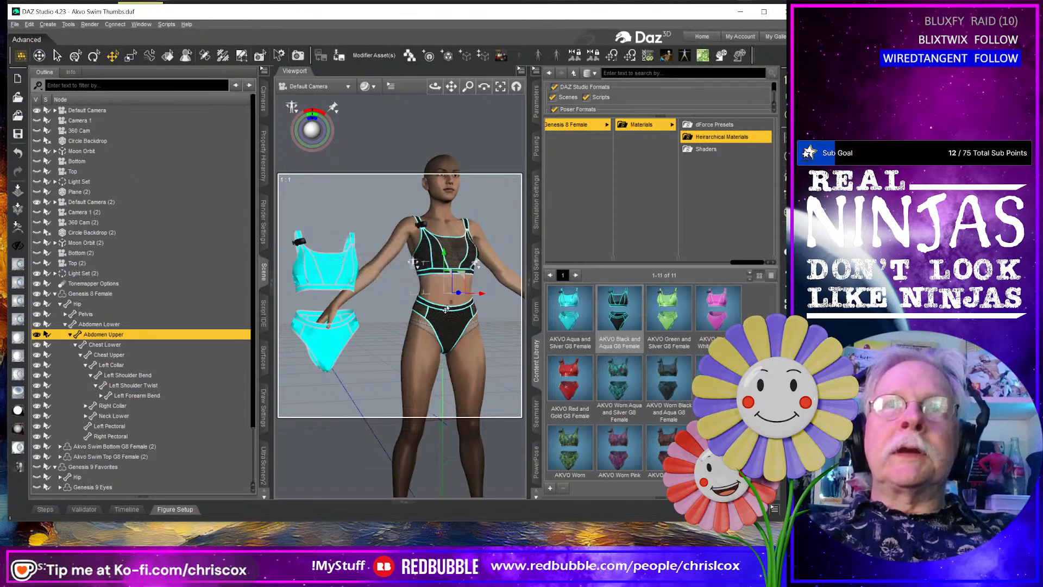
# Select the Genesis 8 Female figure and display the Smart Content pane.
pyautogui.click(450, 453)
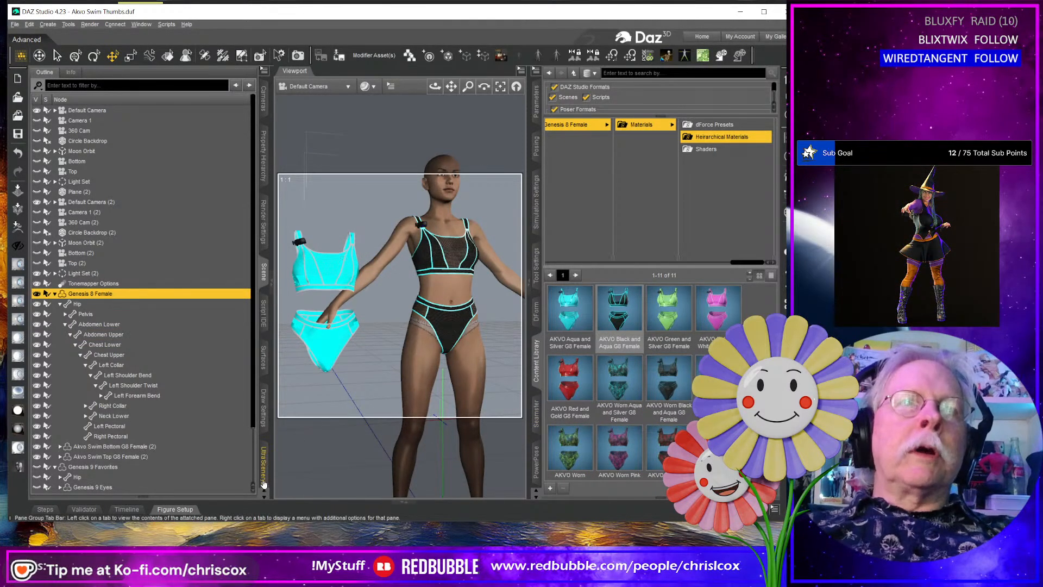
pyautogui.scroll(-2, 252, 379)
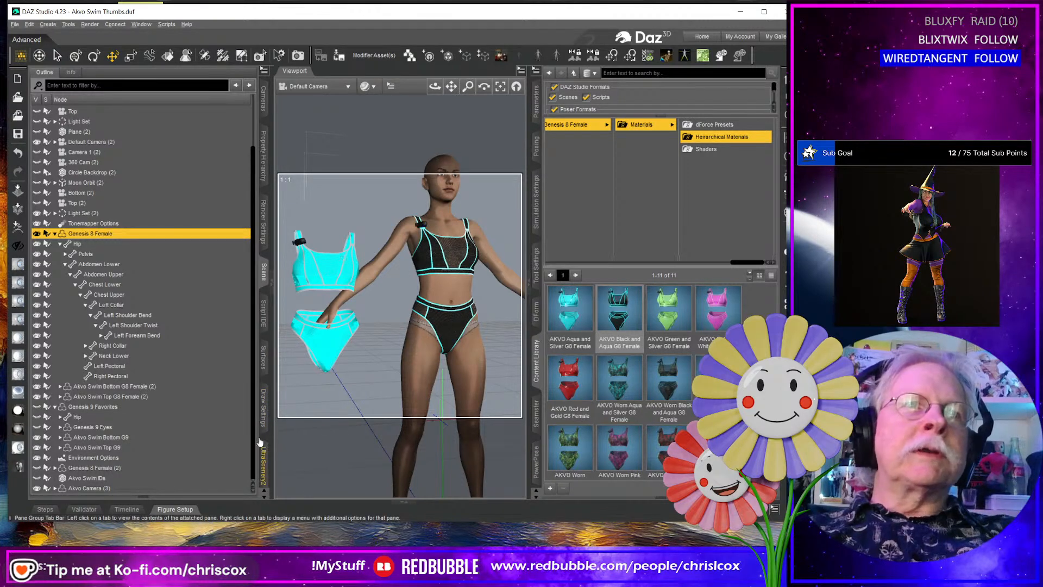
pyautogui.click(264, 462)
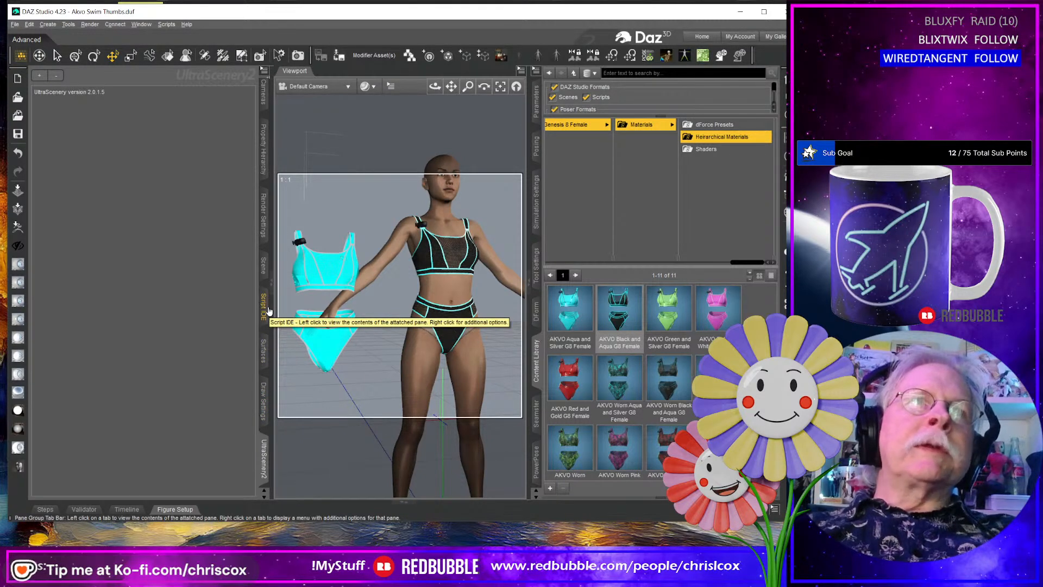
pyautogui.click(267, 309)
pyautogui.click(264, 265)
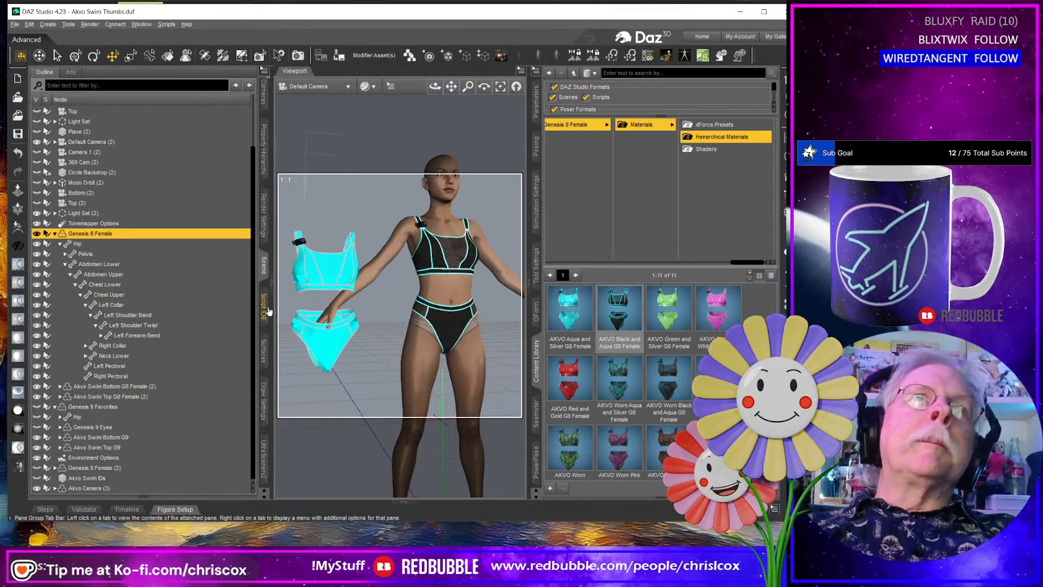
pyautogui.click(264, 216)
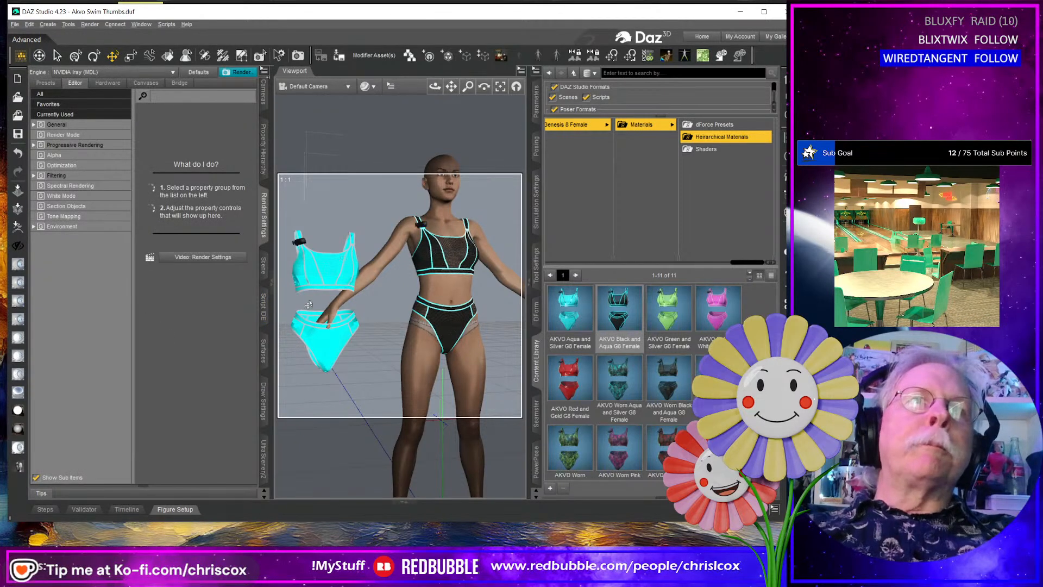
pyautogui.click(166, 24)
pyautogui.moveTo(141, 24)
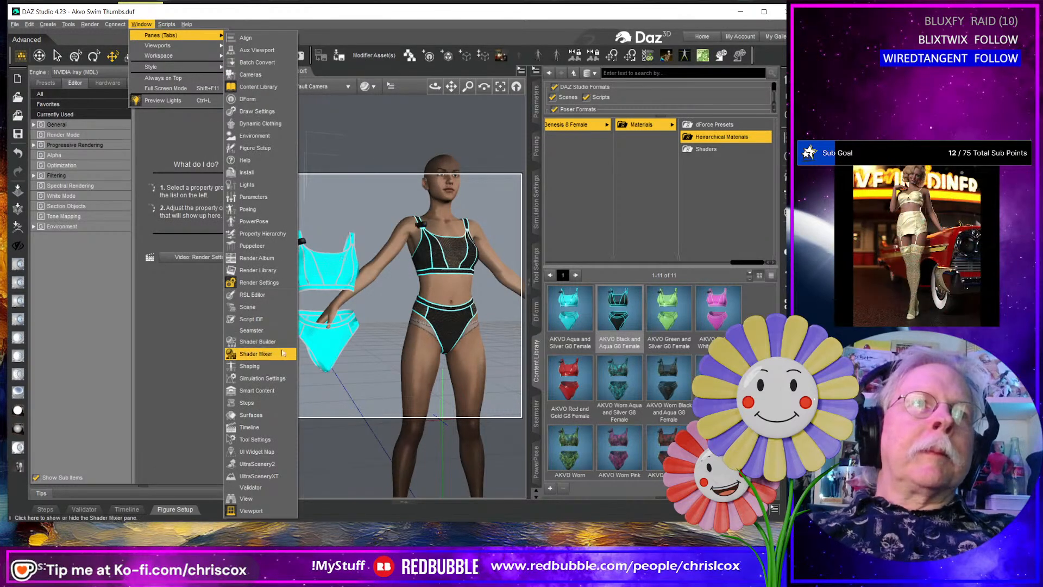
pyautogui.click(257, 391)
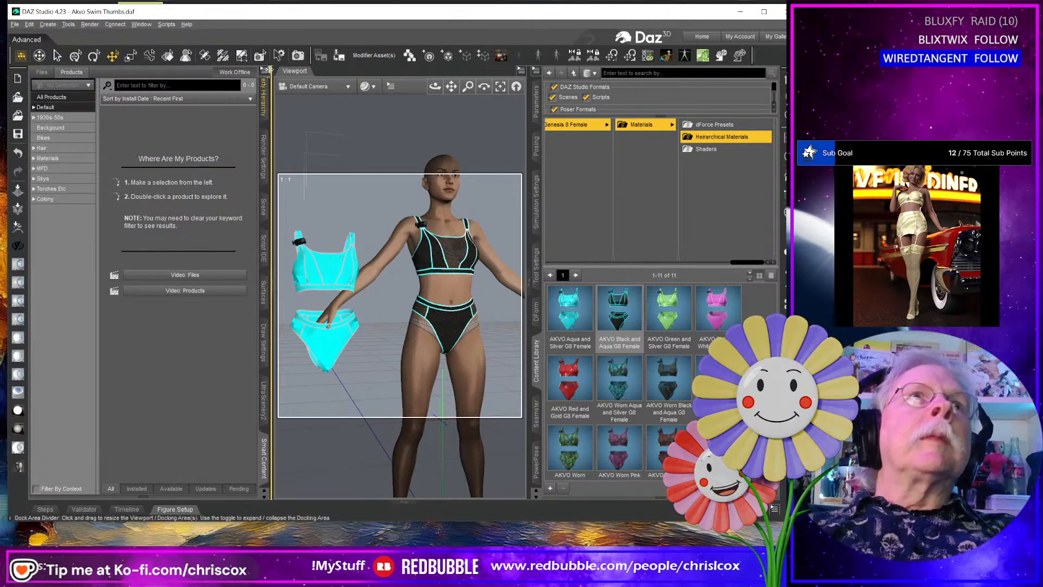
# Stop the CMS using the Smart stop mode.
pyautogui.click(264, 71)
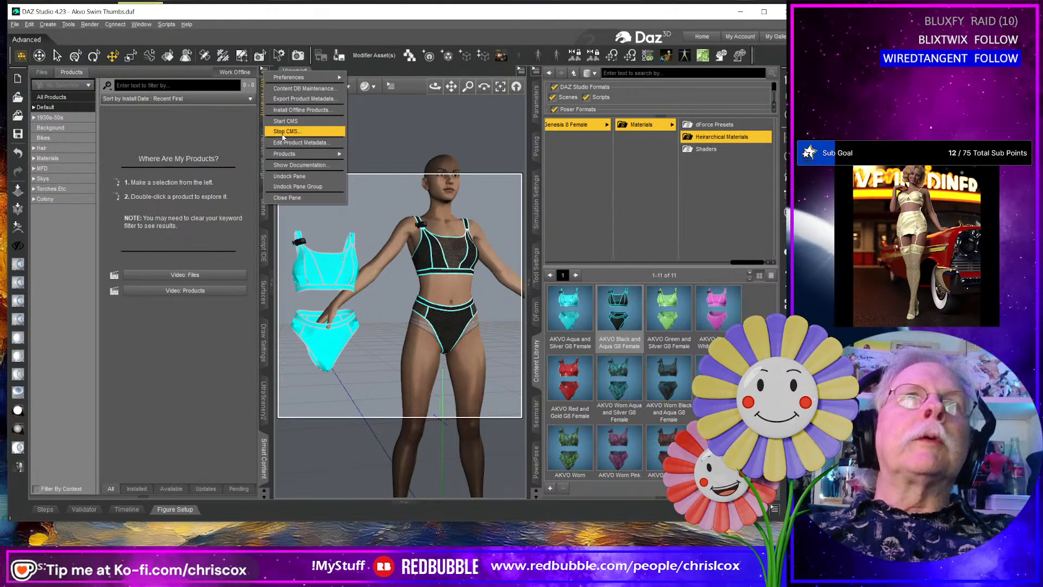
pyautogui.click(285, 131)
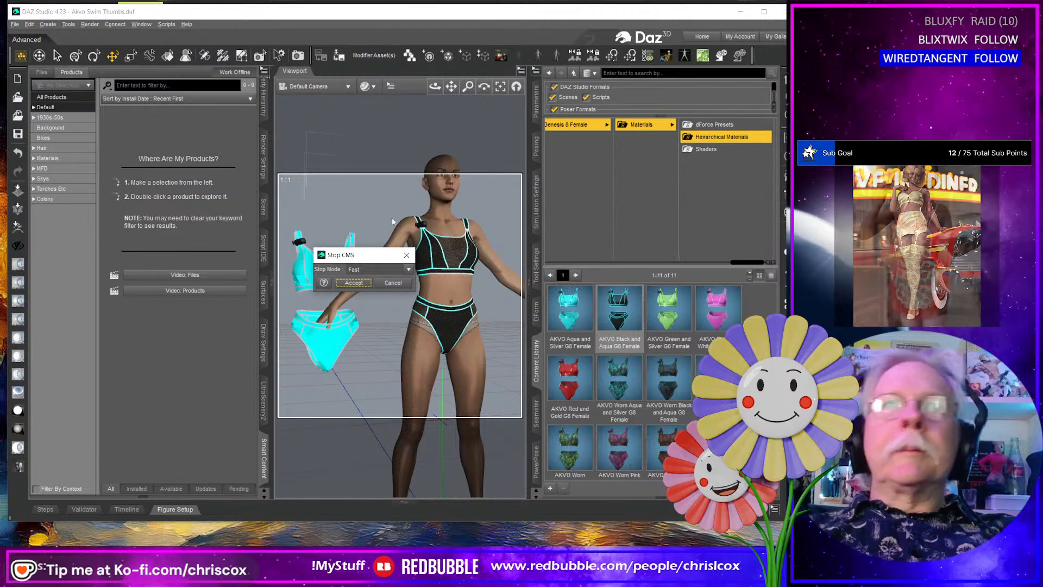
pyautogui.click(409, 269)
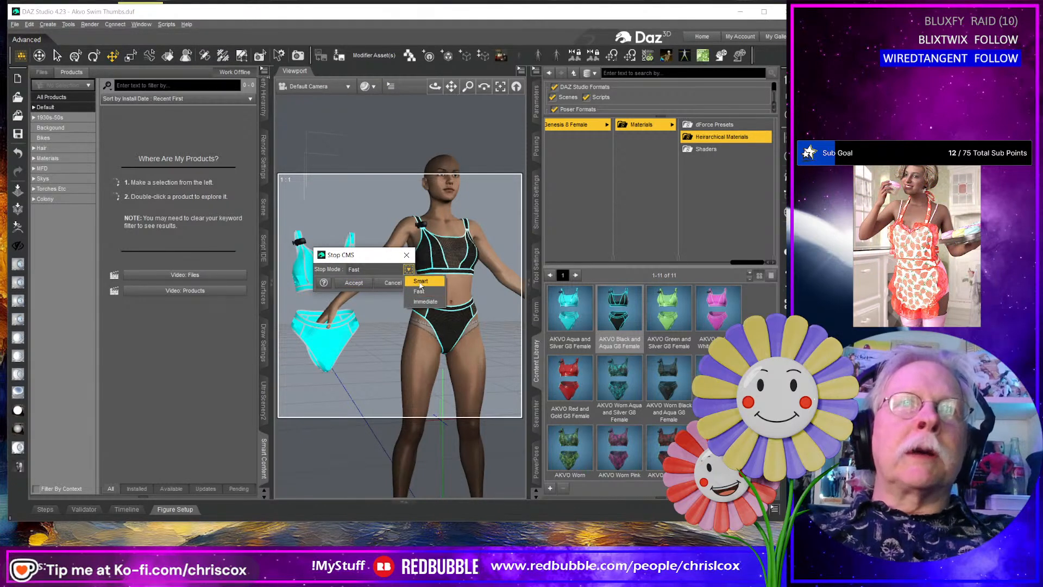
pyautogui.click(420, 281)
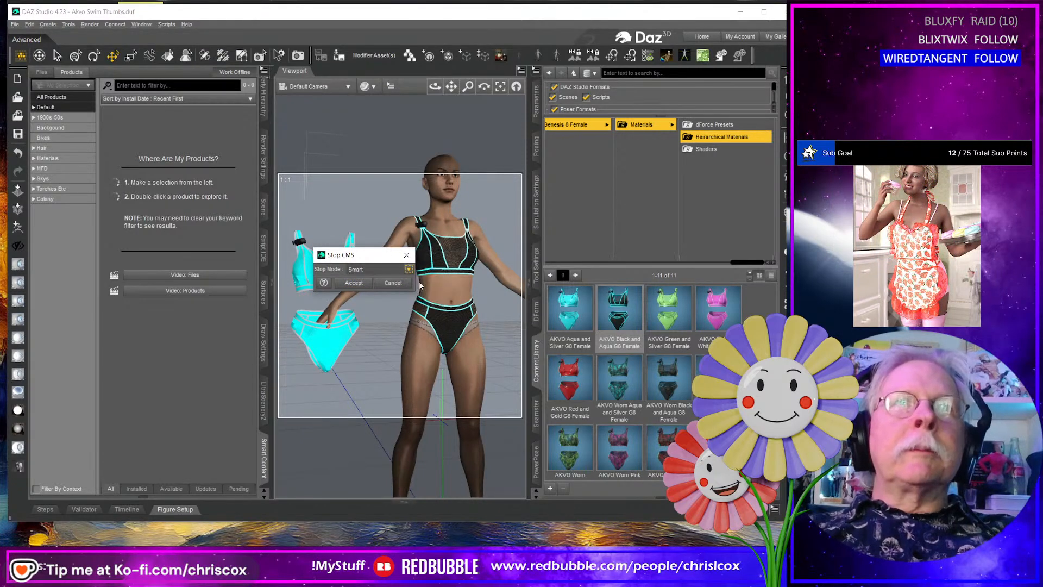
pyautogui.click(354, 283)
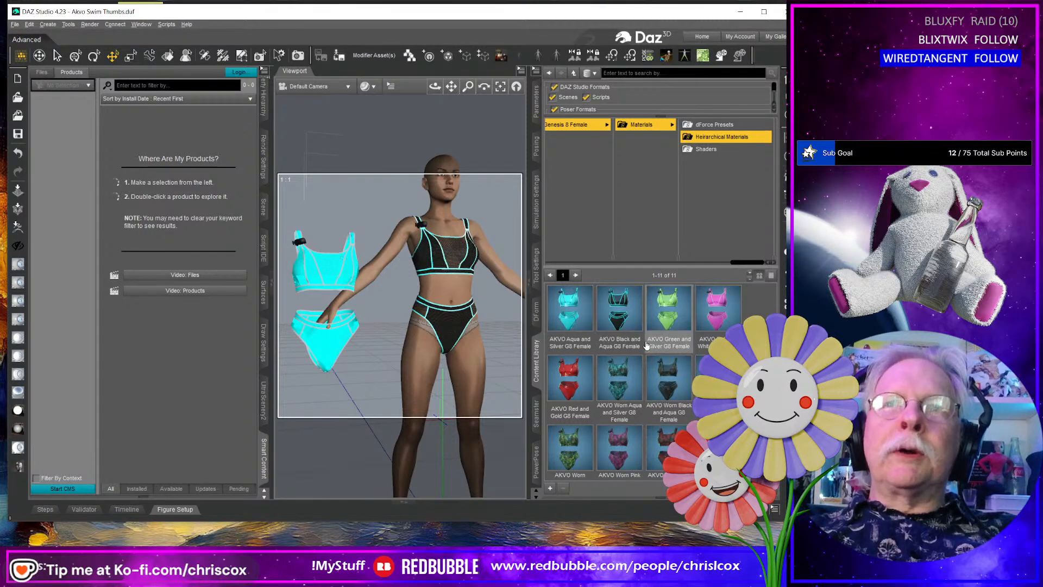
# Start saving the Genesis 8 Female's materials as a hierarchical materials preset, replacing the existing AKVO Black and Aqua G8 Female.duf.
pyautogui.moveTo(647, 345)
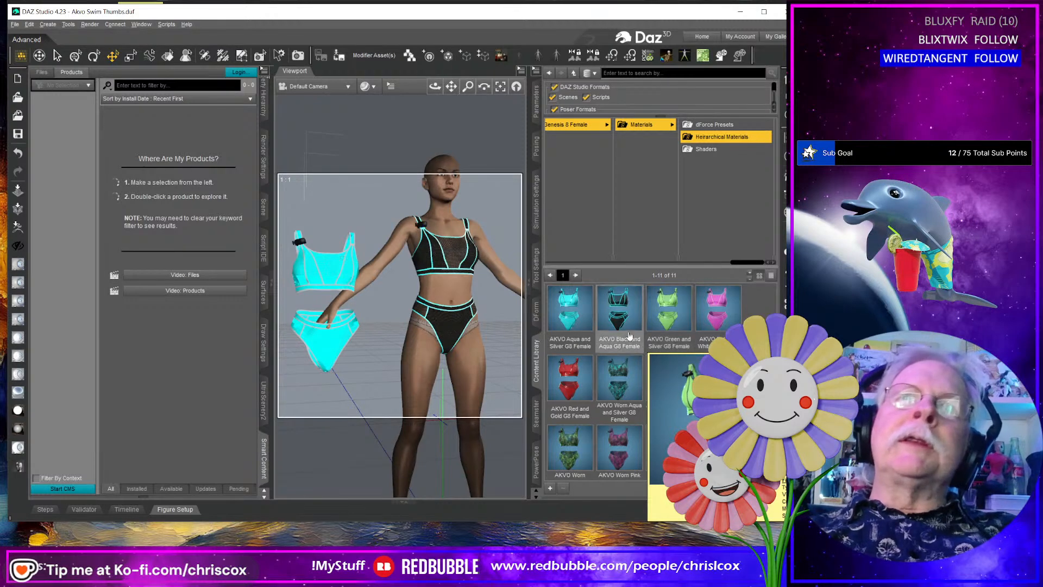
pyautogui.moveTo(622, 321)
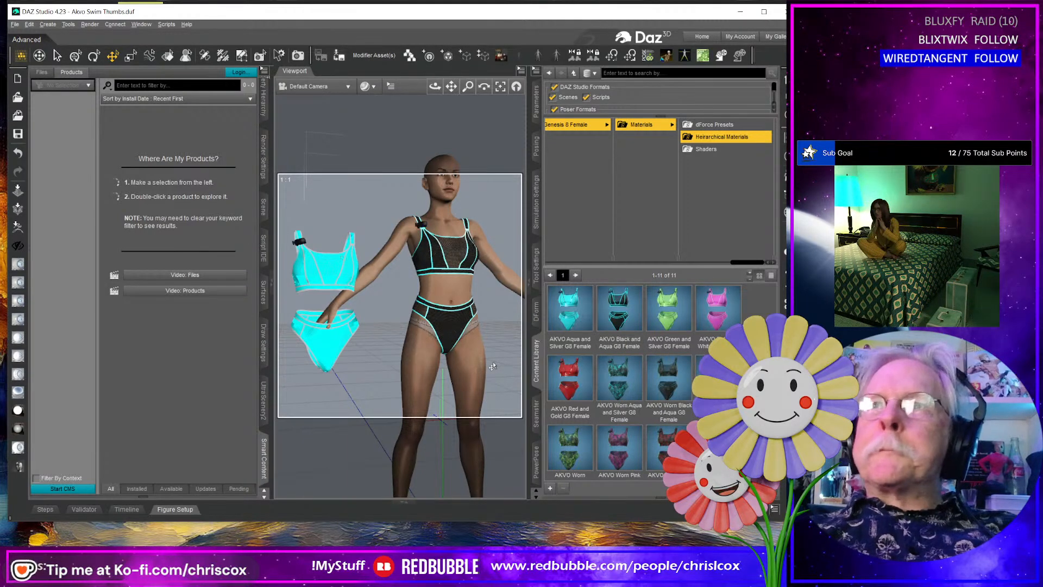
pyautogui.click(456, 357)
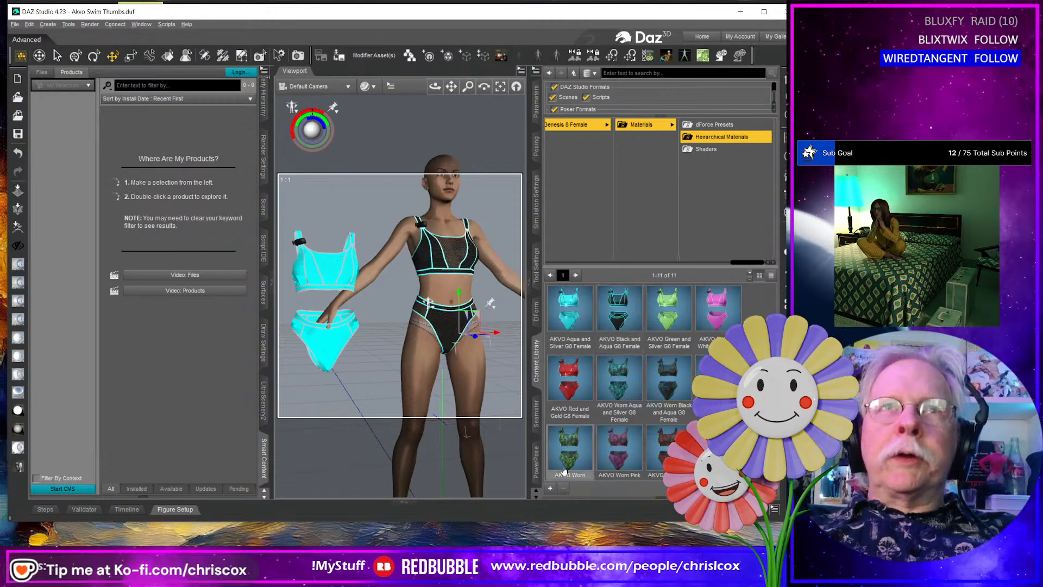
pyautogui.click(550, 488)
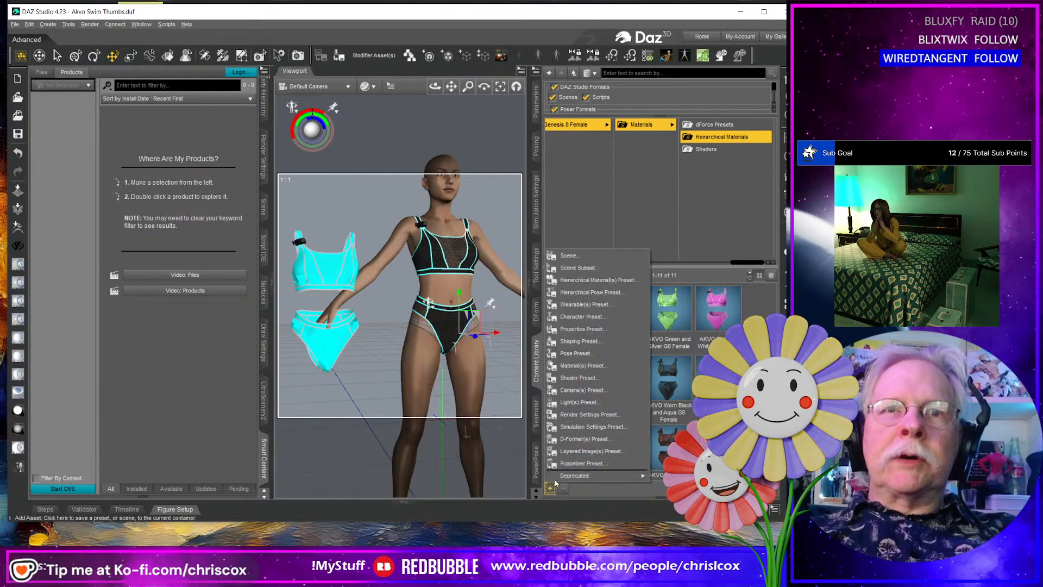
pyautogui.click(583, 281)
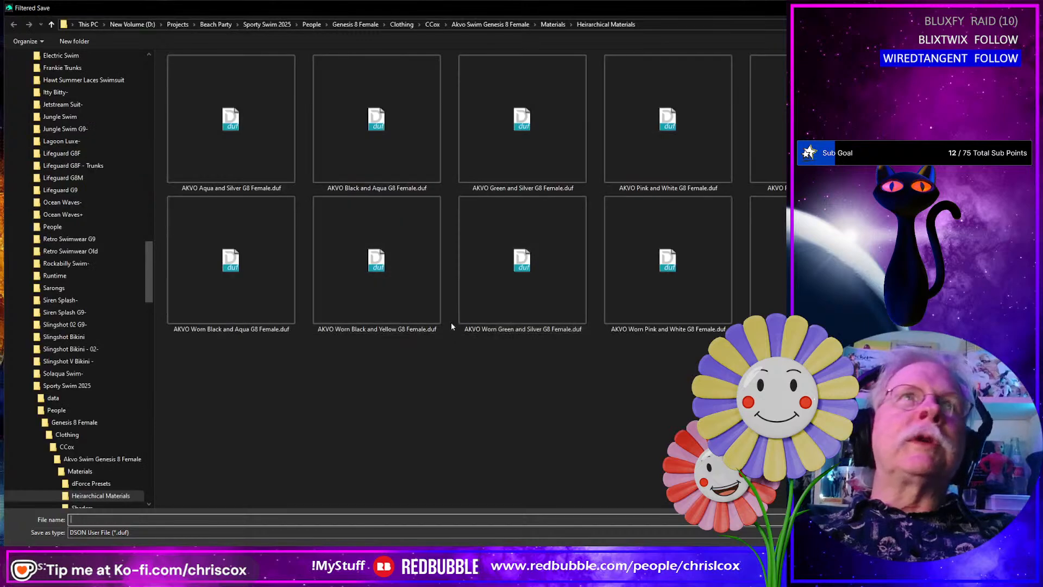
pyautogui.click(357, 138)
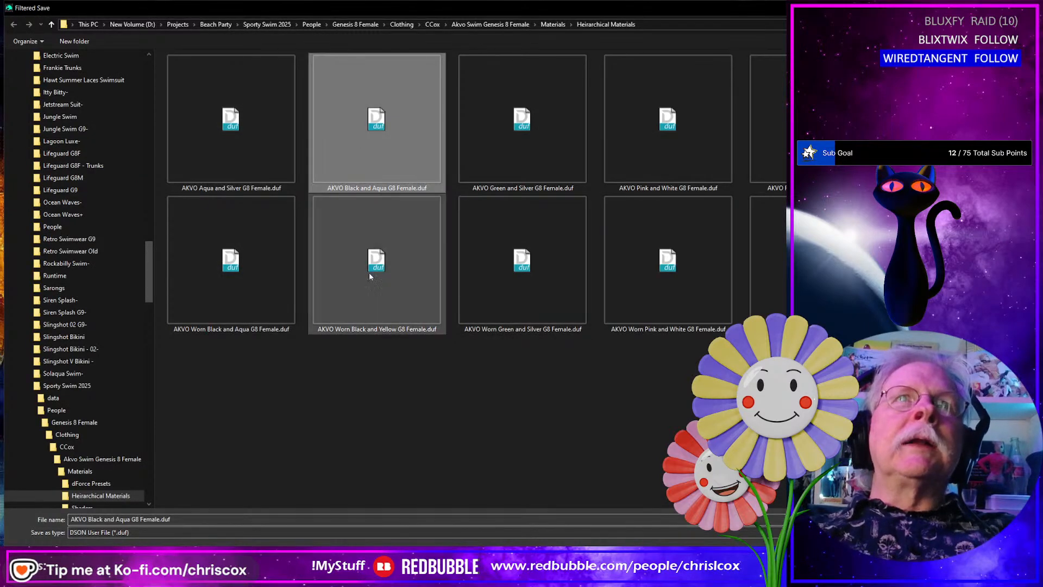
pyautogui.press('Return')
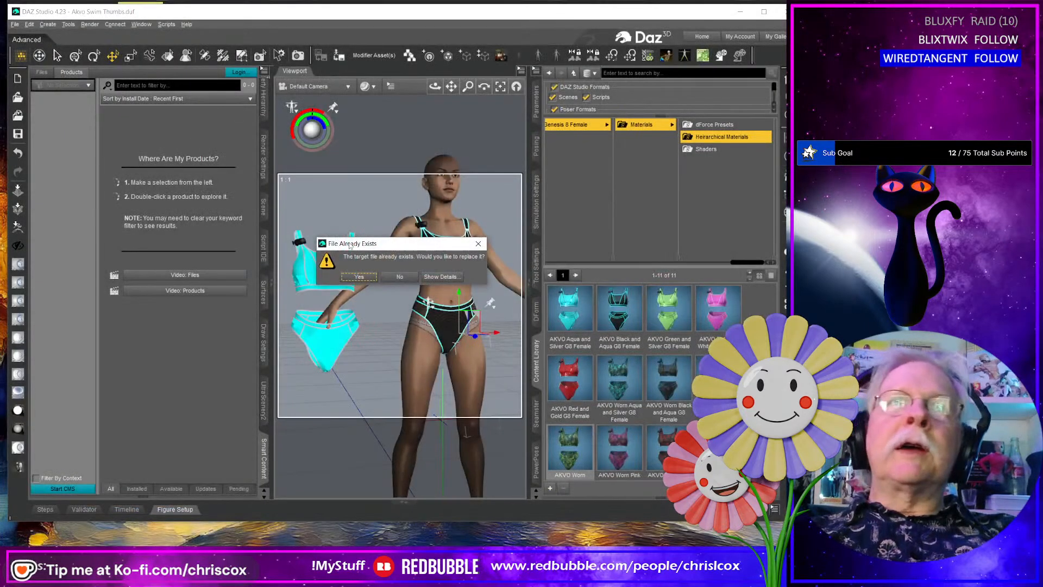
pyautogui.click(361, 278)
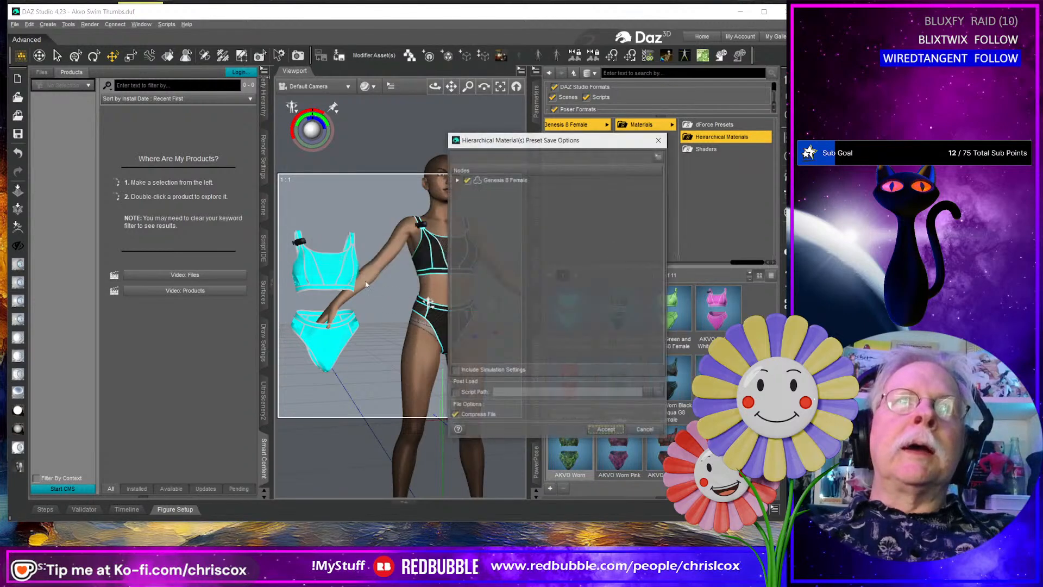
# Exclude the Genesis 8 Female node from the preset, keep its swimsuit child nodes included, and accept the save options.
pyautogui.click(467, 180)
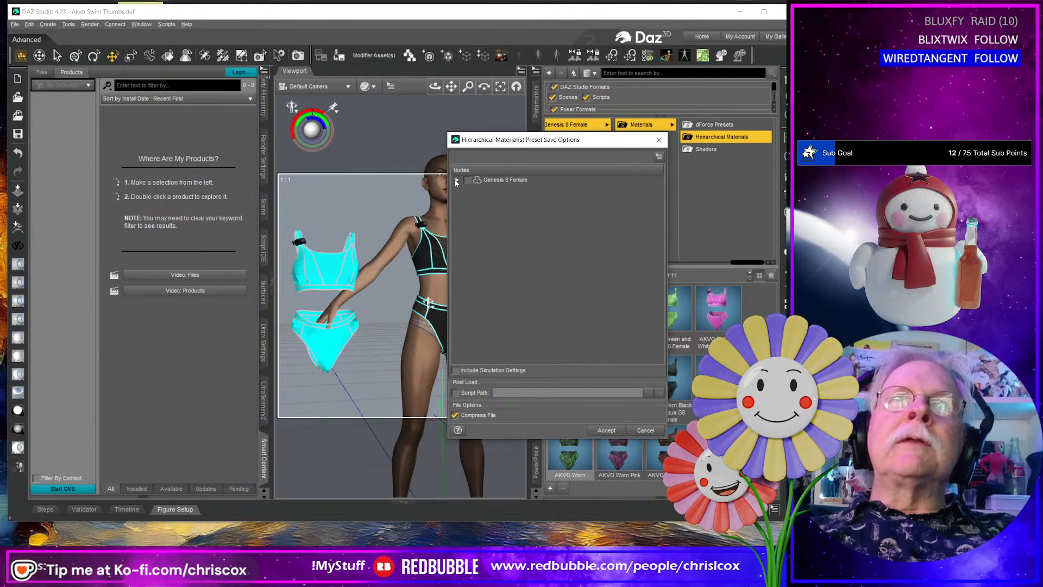
pyautogui.click(456, 181)
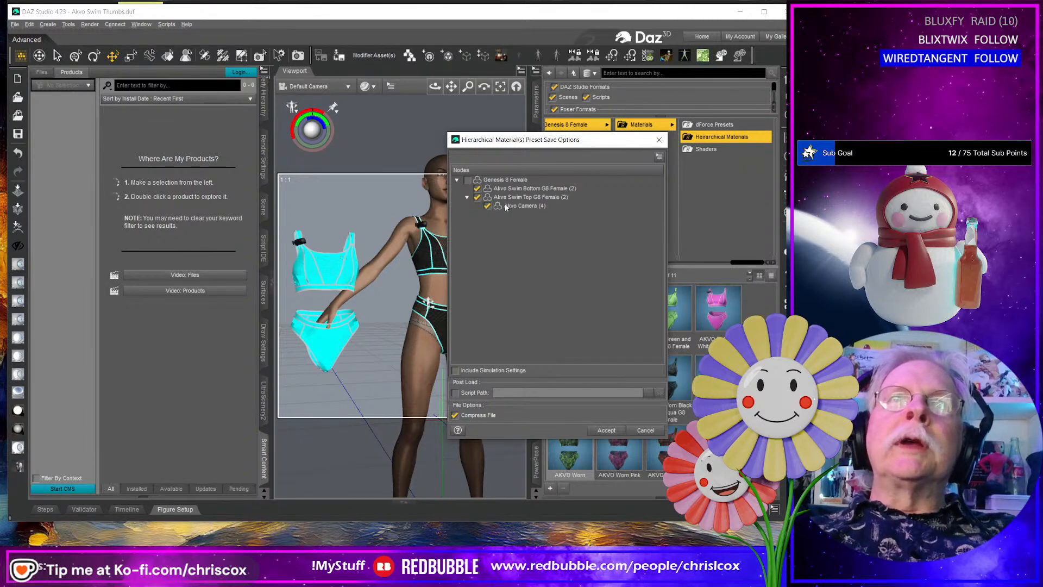
pyautogui.click(607, 429)
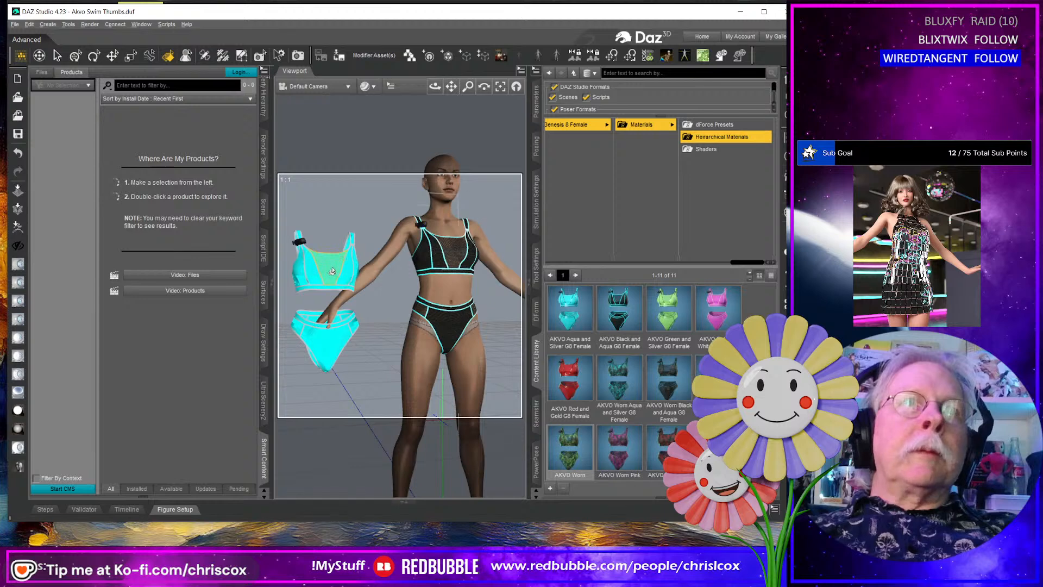
# Show the surfaces of the separate Akvo Swim Top G8 together with those of the worn swim top and bottom.
pyautogui.scroll(6, 333, 280)
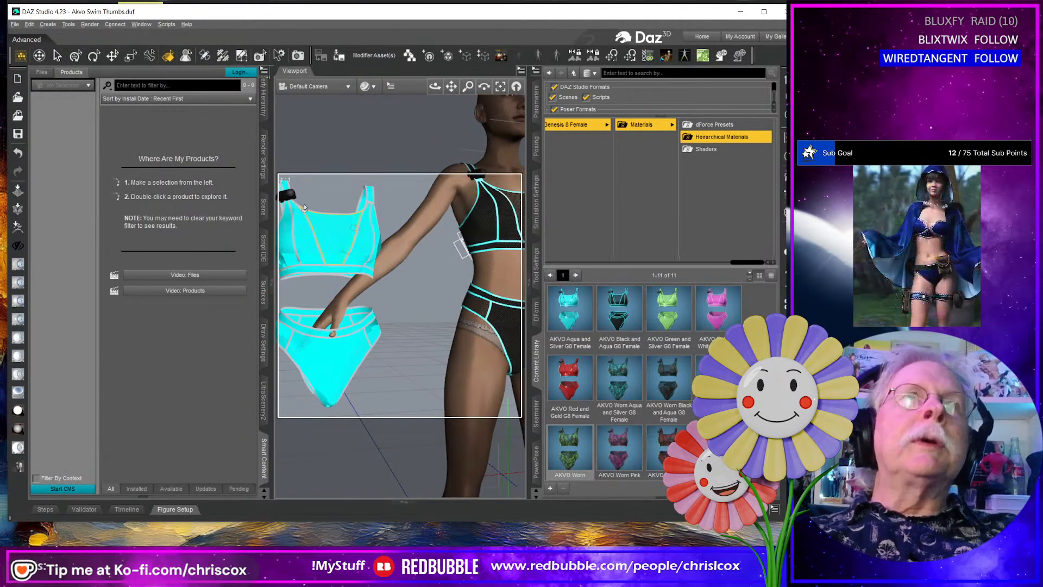
pyautogui.click(264, 292)
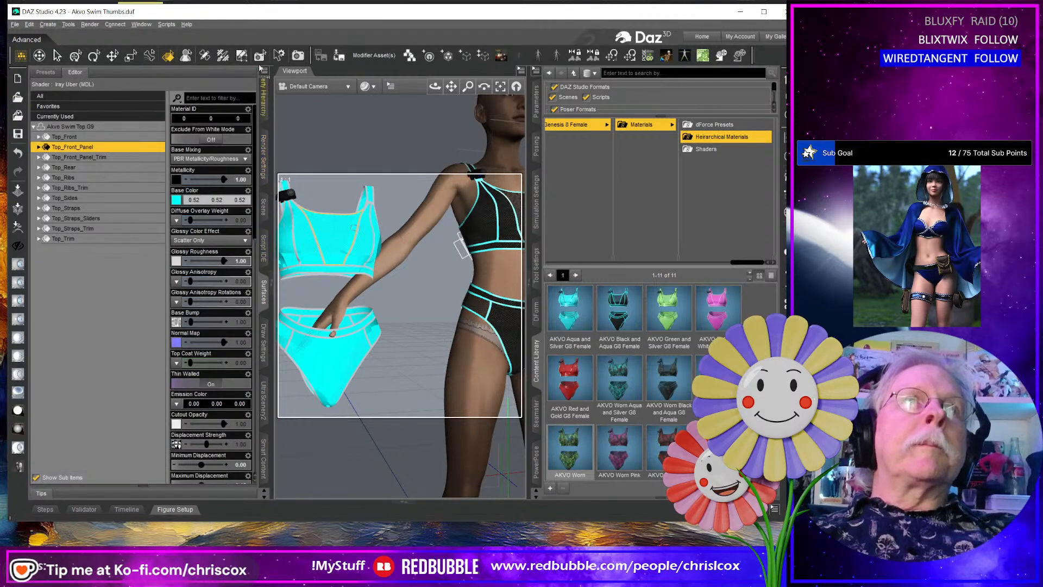
pyautogui.keyDown('ctrl'); pyautogui.click(500, 232); pyautogui.keyUp('ctrl')
pyautogui.keyDown('ctrl'); pyautogui.click(308, 227); pyautogui.keyUp('ctrl')
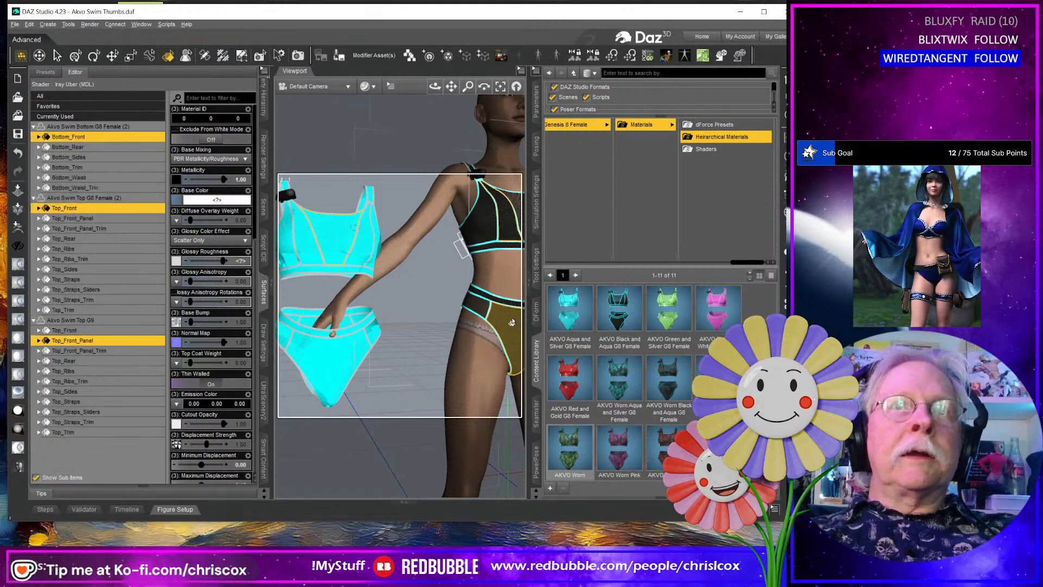
pyautogui.click(325, 235)
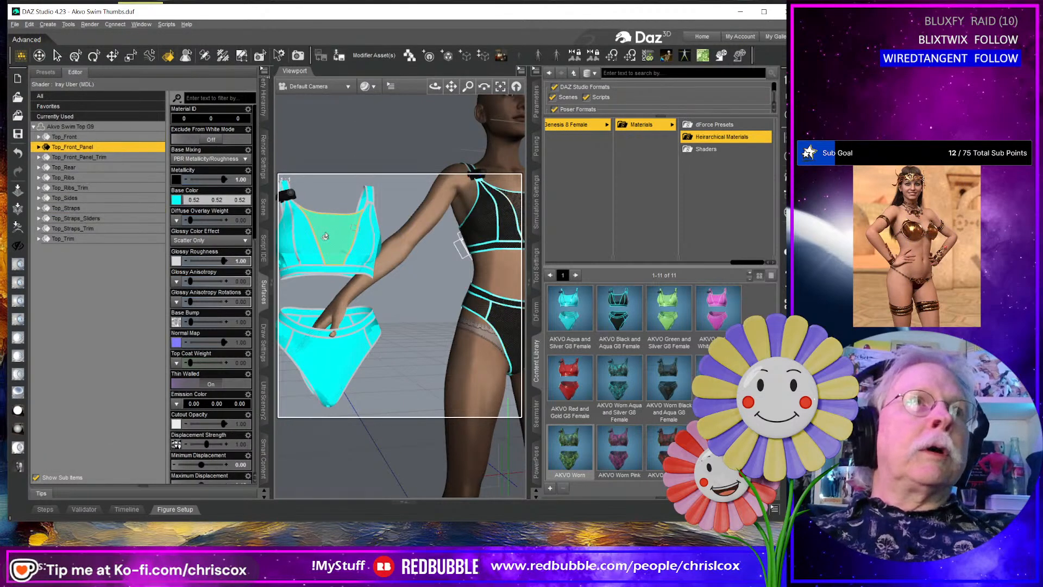
pyautogui.keyDown('ctrl'); pyautogui.click(467, 217); pyautogui.keyUp('ctrl')
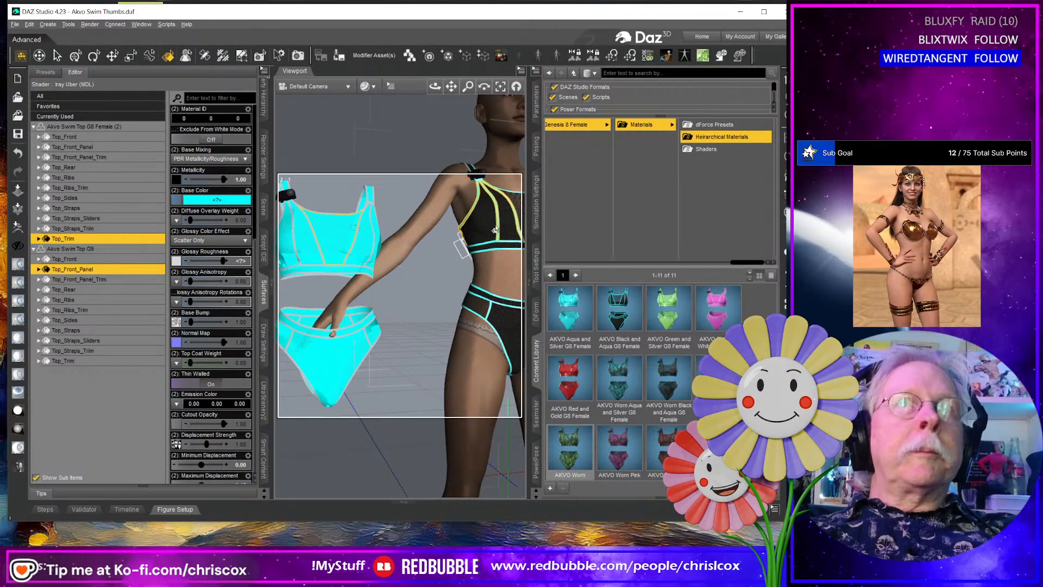
pyautogui.keyDown('ctrl'); pyautogui.click(506, 329); pyautogui.keyUp('ctrl')
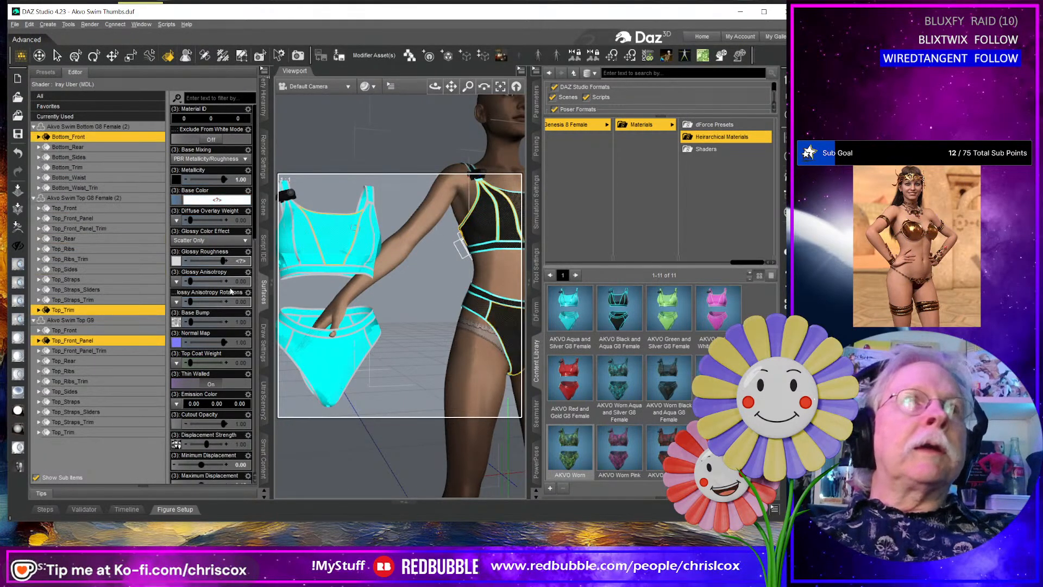
# Copy the Top_Front_Panel surface settings of the Akvo Swim Top G8.
pyautogui.click(106, 342)
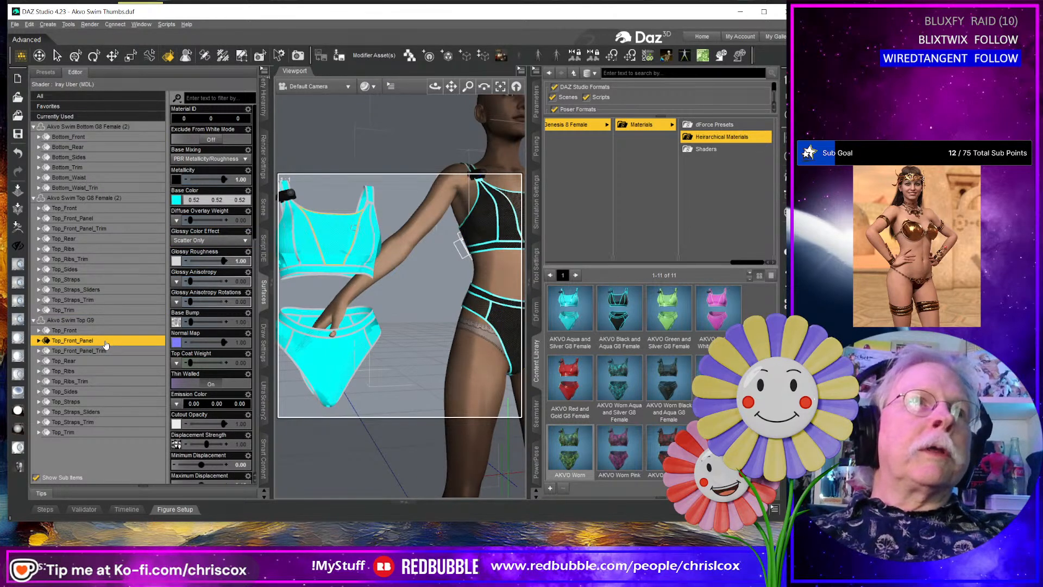
pyautogui.click(264, 72)
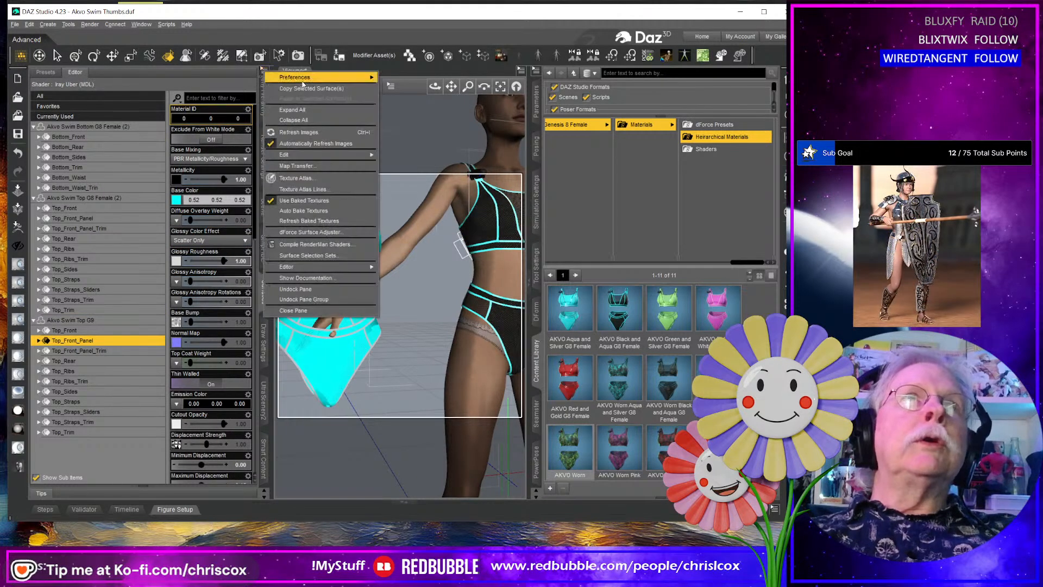
pyautogui.click(318, 93)
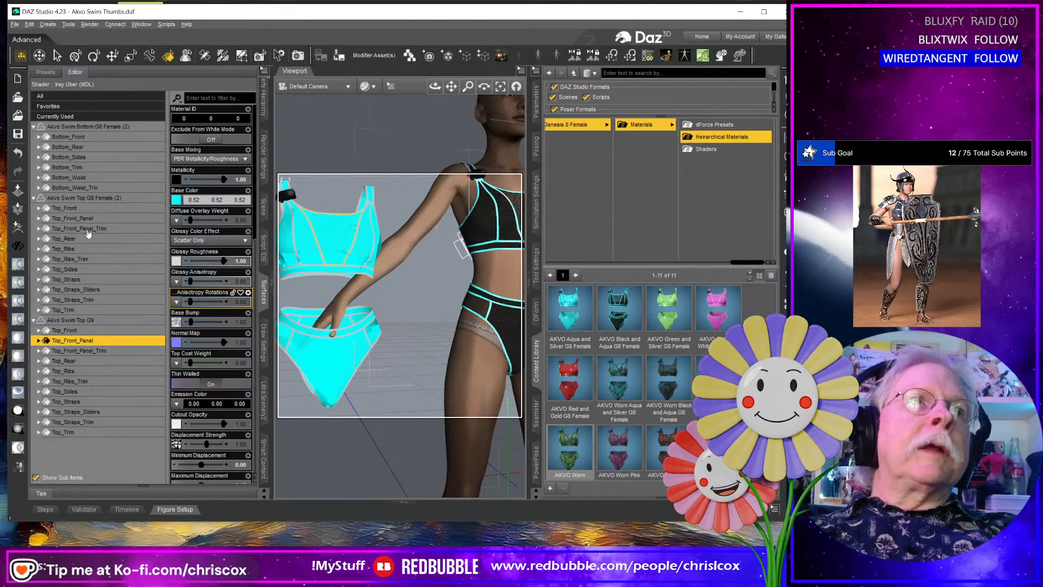
# Paste the copied material onto all surfaces of Akvo Swim Bottom G8 Female (2) and Akvo Swim Top G8 Female (2).
pyautogui.click(93, 140)
pyautogui.keyDown('ctrl'); pyautogui.click(99, 150); pyautogui.keyUp('ctrl')
pyautogui.keyDown('ctrl'); pyautogui.click(102, 158); pyautogui.keyUp('ctrl')
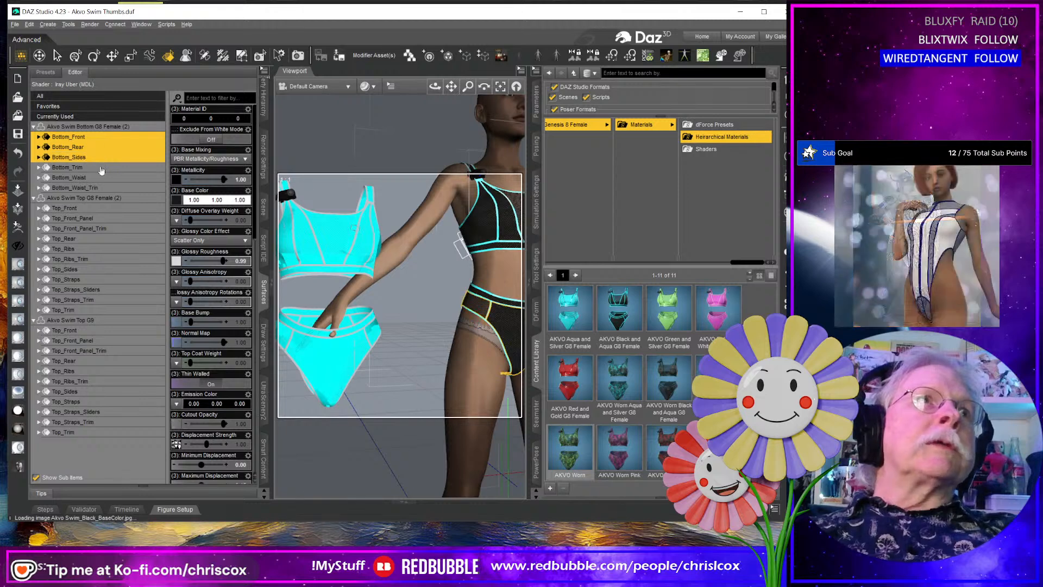
pyautogui.click(96, 128)
pyautogui.keyDown('ctrl'); pyautogui.click(100, 201); pyautogui.keyUp('ctrl')
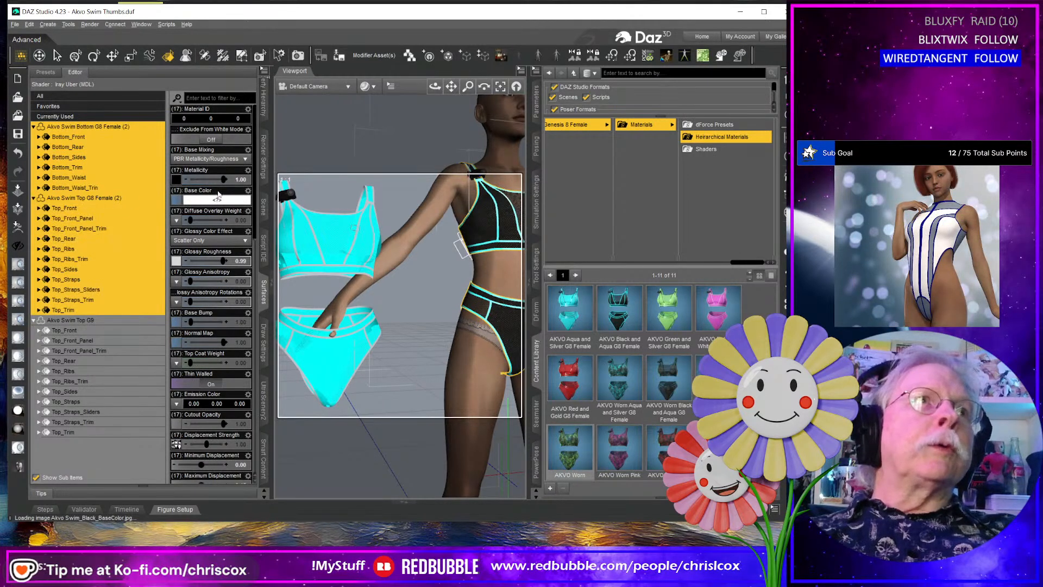
pyautogui.click(264, 70)
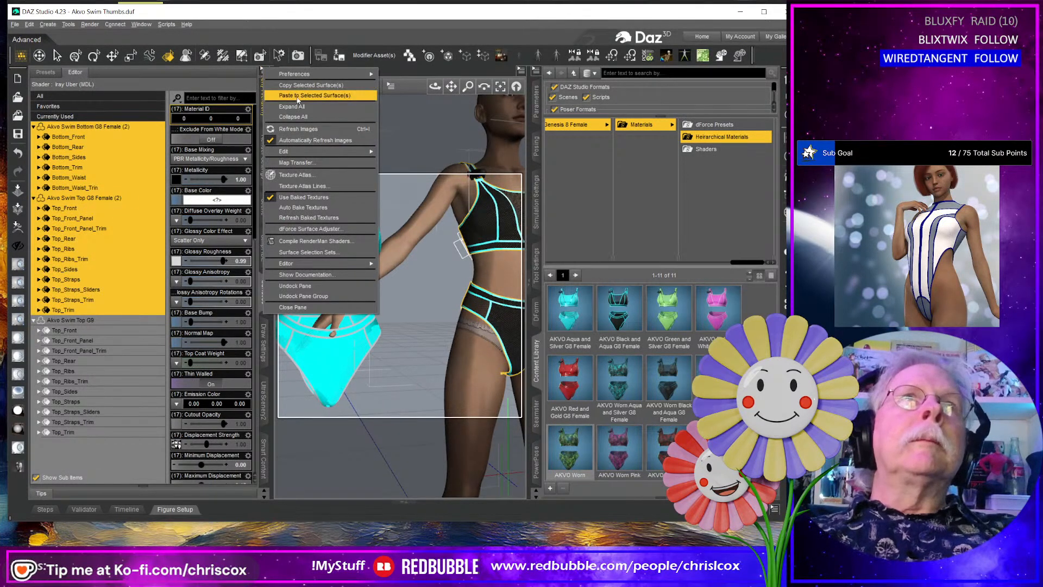
pyautogui.click(295, 97)
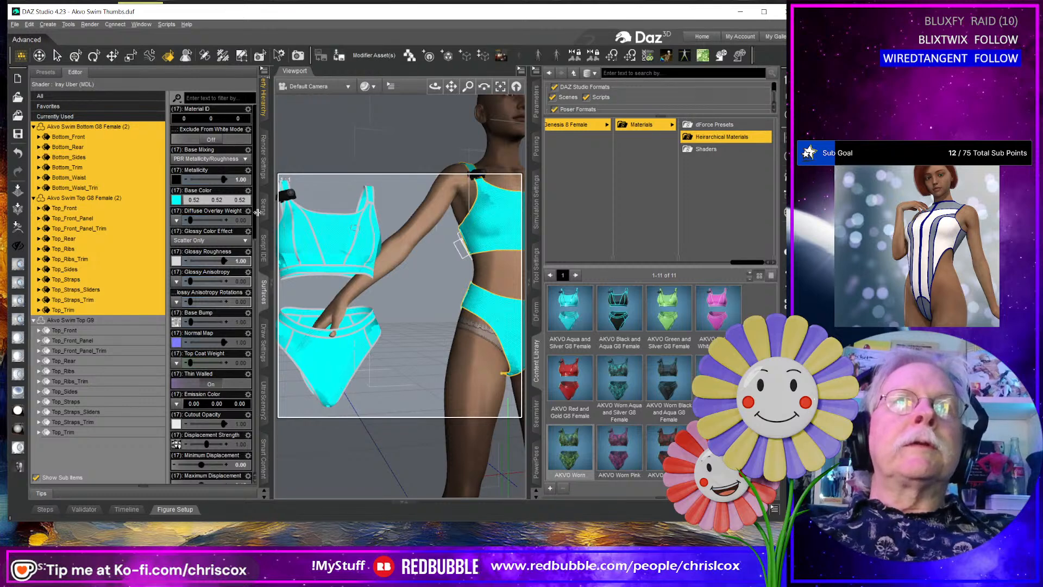
# Copy the Top_Front_Panel_Trim surface settings of the Akvo Swim Top G8.
pyautogui.click(108, 351)
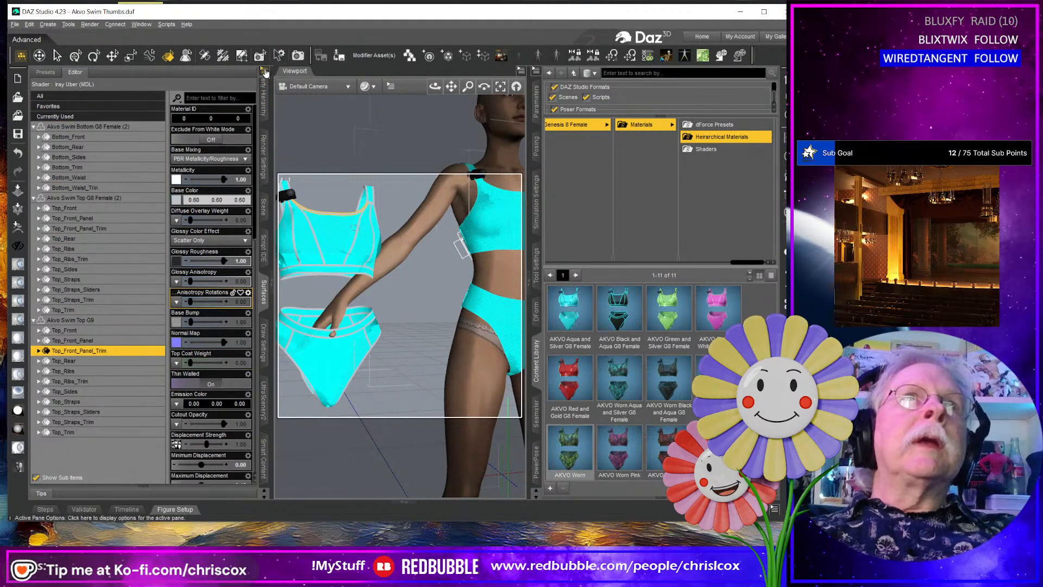
pyautogui.click(264, 70)
pyautogui.click(308, 99)
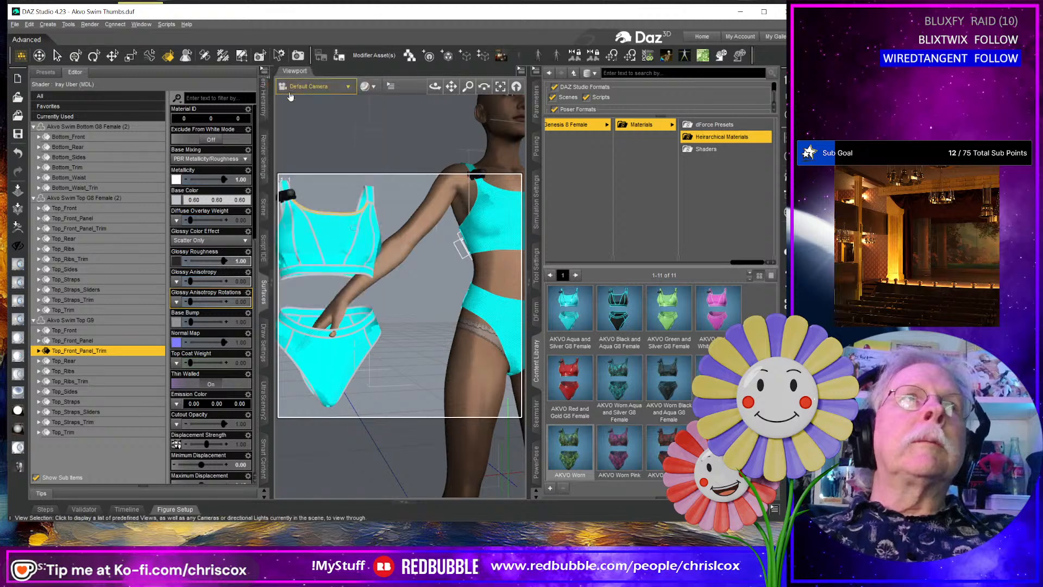
# Paste the copied trim material onto Bottom_Trim, Bottom_Waist_Trim, Top_Front_Panel_Trim, Top_Ribs_Trim, Top_Straps_Trim and Top_Trim of the worn swim bottom and top.
pyautogui.click(96, 168)
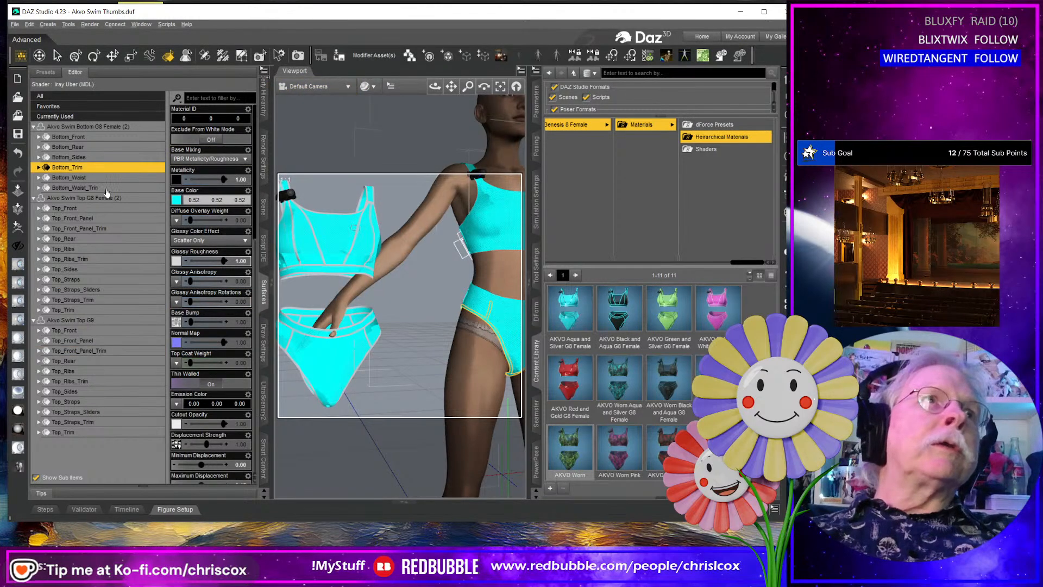
pyautogui.keyDown('ctrl'); pyautogui.click(105, 188); pyautogui.keyUp('ctrl')
pyautogui.keyDown('ctrl'); pyautogui.click(105, 228); pyautogui.keyUp('ctrl')
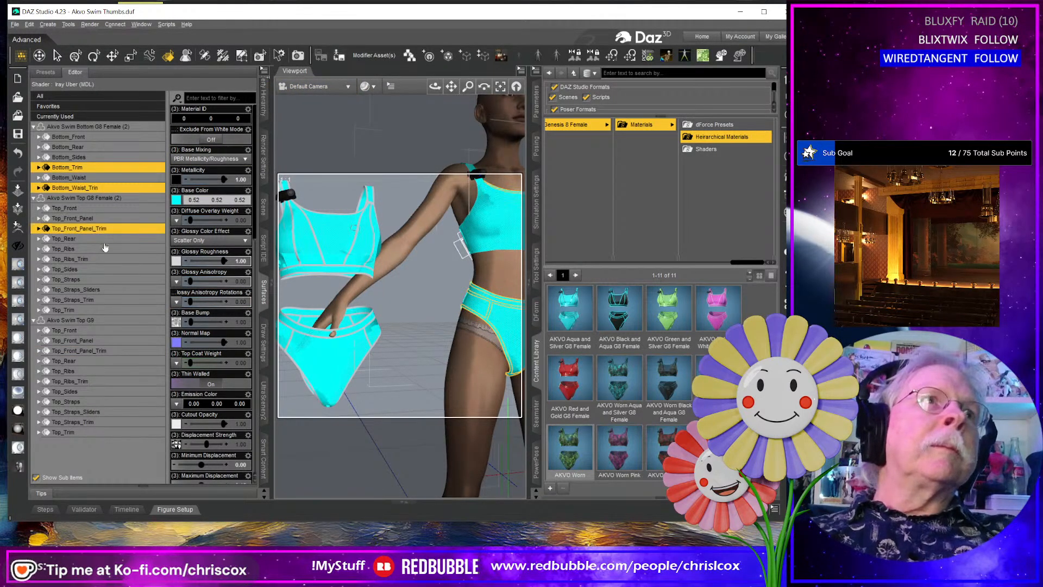
pyautogui.keyDown('ctrl'); pyautogui.click(105, 260); pyautogui.keyUp('ctrl')
pyautogui.keyDown('ctrl'); pyautogui.click(103, 301); pyautogui.keyUp('ctrl')
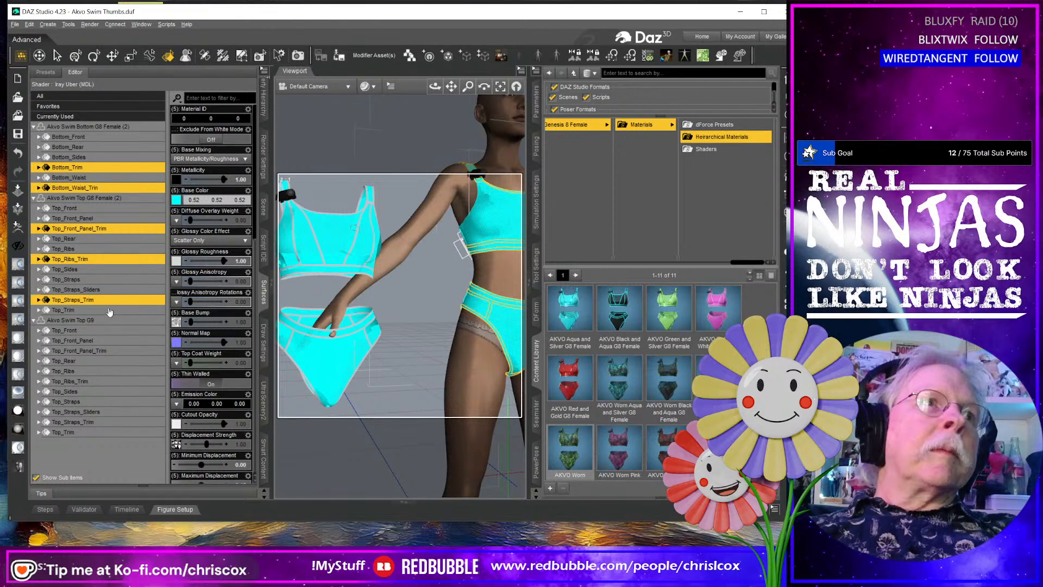
pyautogui.keyDown('ctrl'); pyautogui.click(104, 310); pyautogui.keyUp('ctrl')
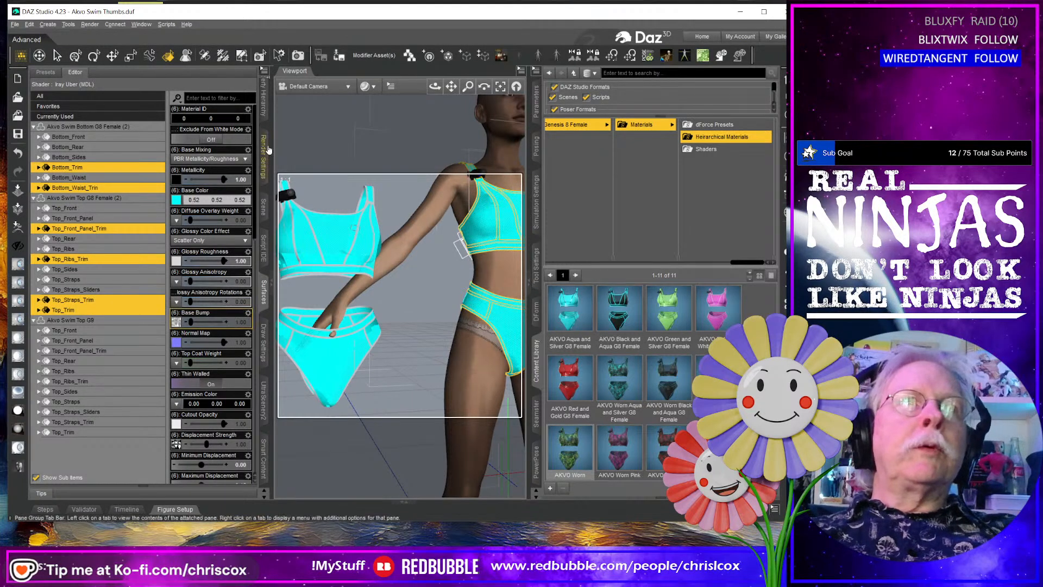
pyautogui.click(266, 75)
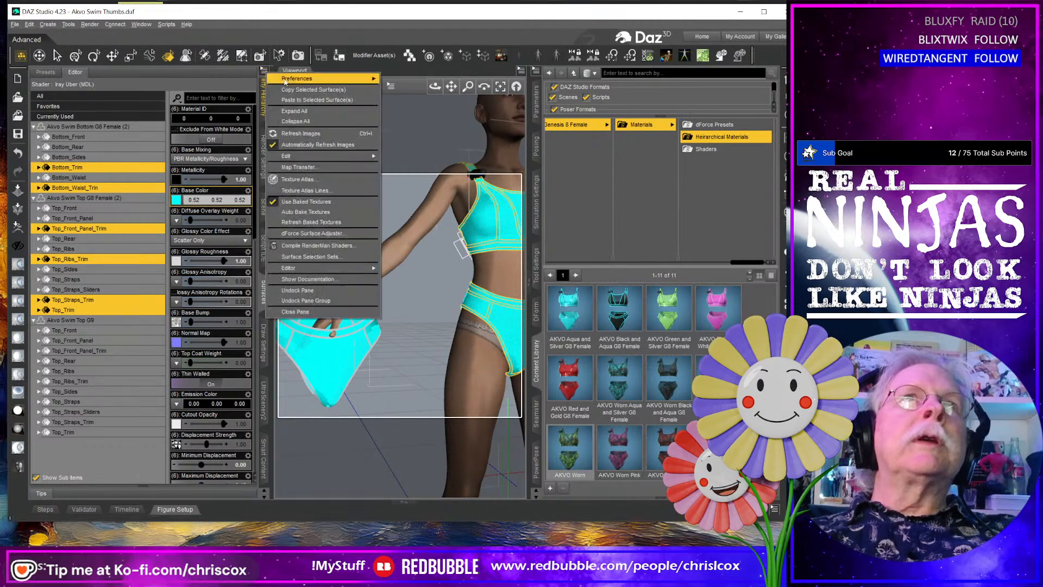
pyautogui.click(294, 102)
# Save a hierarchical materials preset from Genesis 8 Female over AKVO Aqua and Silver G8 Female.duf, including only the Akvo swim bottom and top nodes.
pyautogui.moveTo(473, 264); pyautogui.dragTo(402, 263, button='middle')
pyautogui.moveTo(468, 398); pyautogui.dragTo(470, 384, button='middle')
pyautogui.click(480, 371)
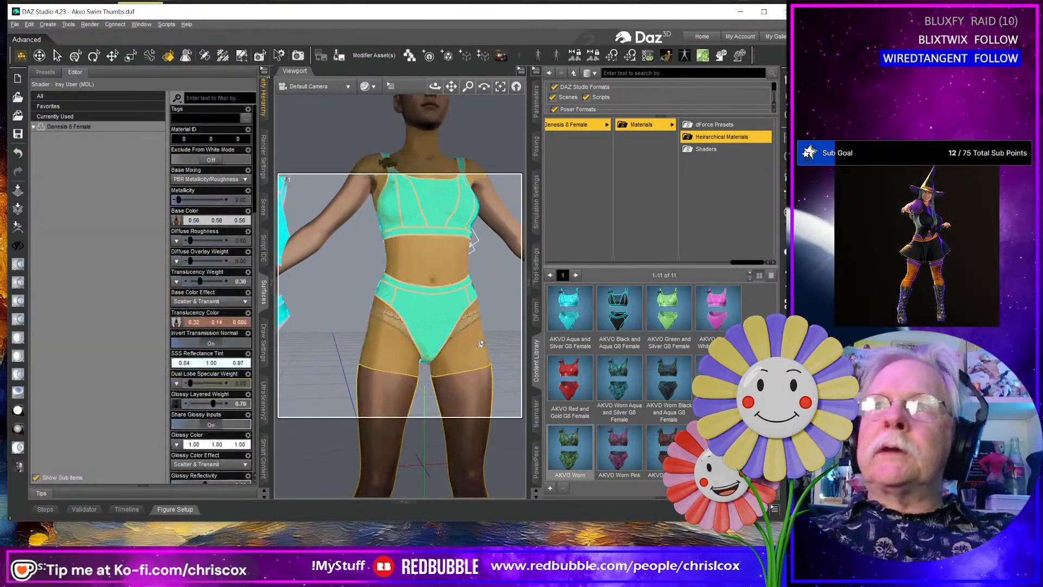
pyautogui.click(554, 491)
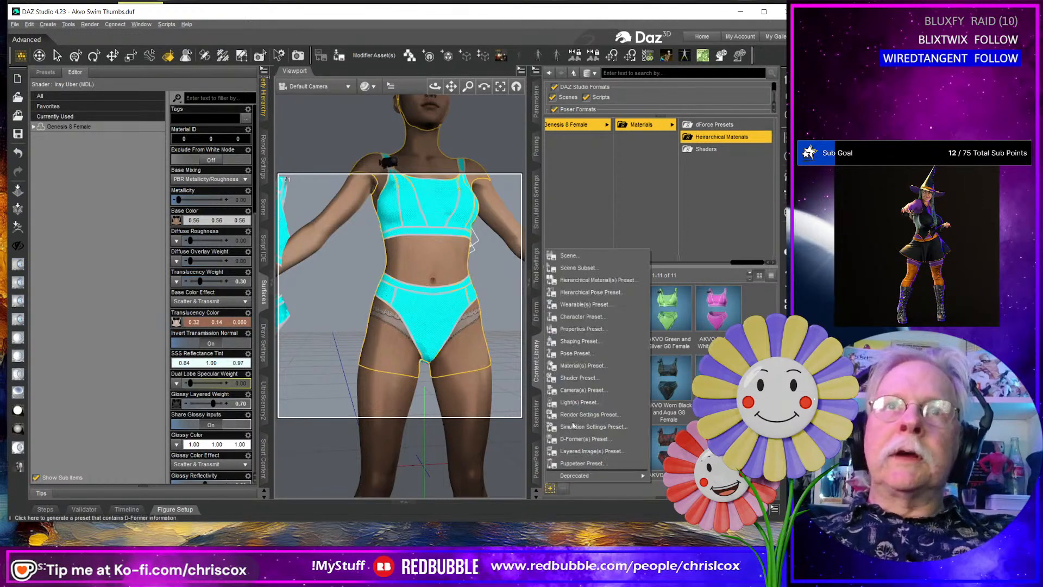
pyautogui.click(592, 283)
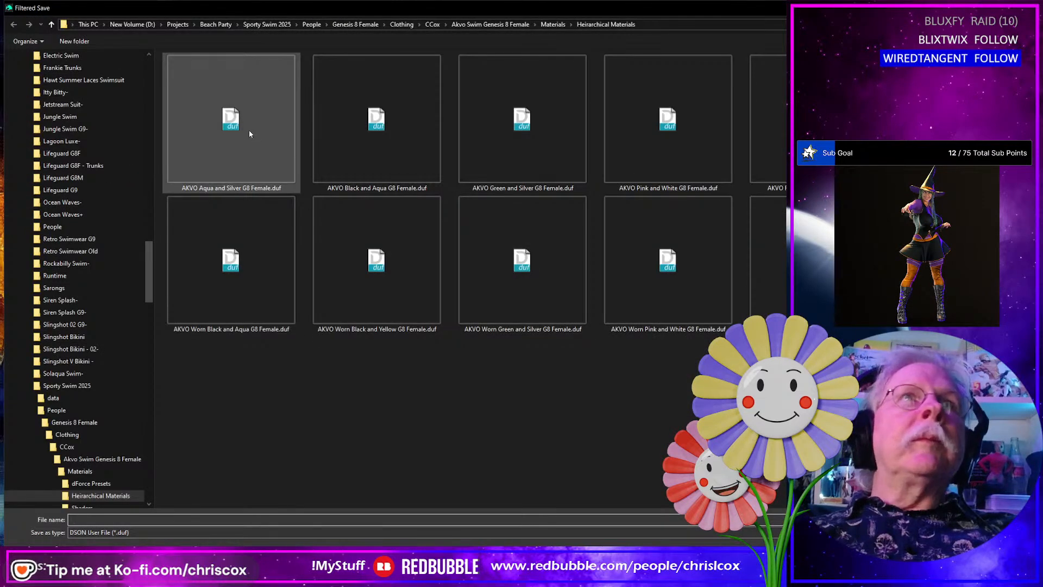
pyautogui.doubleClick(247, 129)
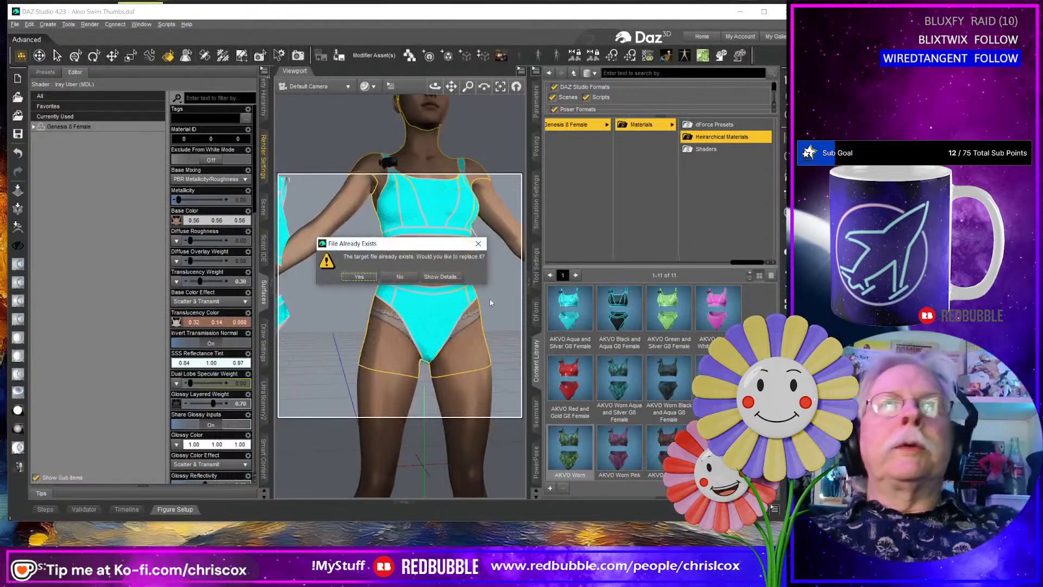
pyautogui.click(358, 278)
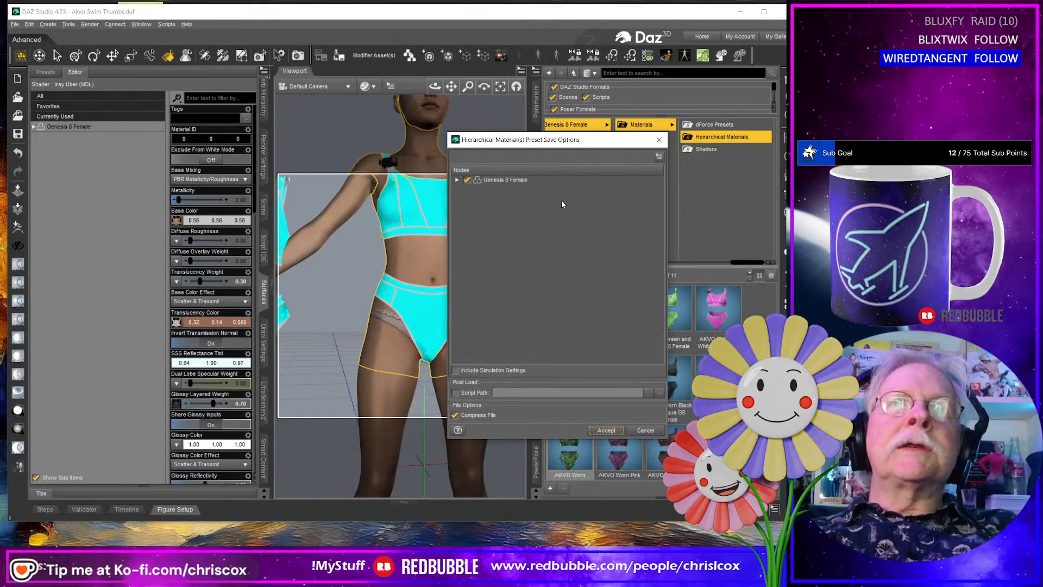
pyautogui.click(457, 180)
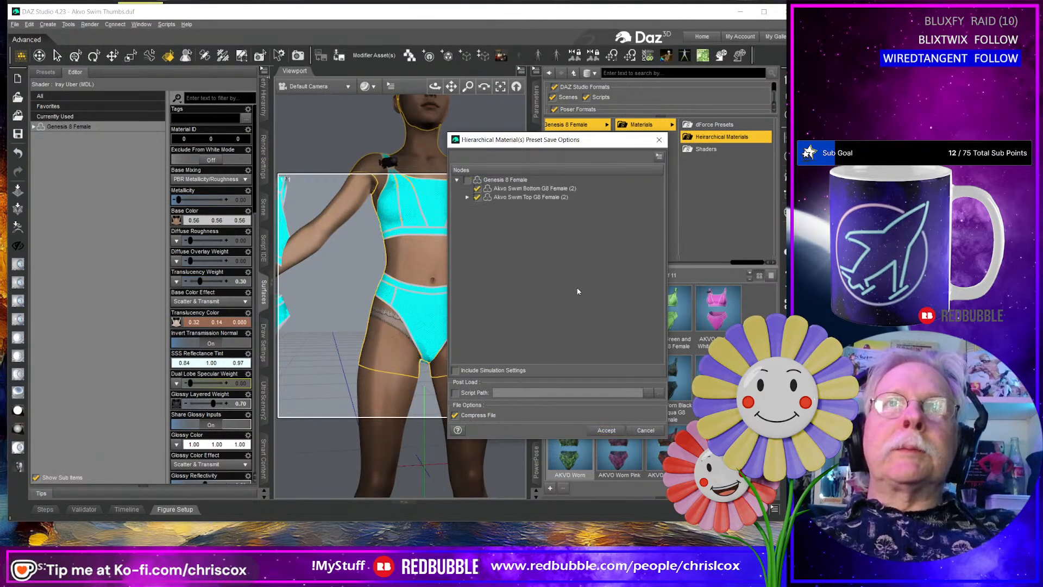
pyautogui.click(607, 430)
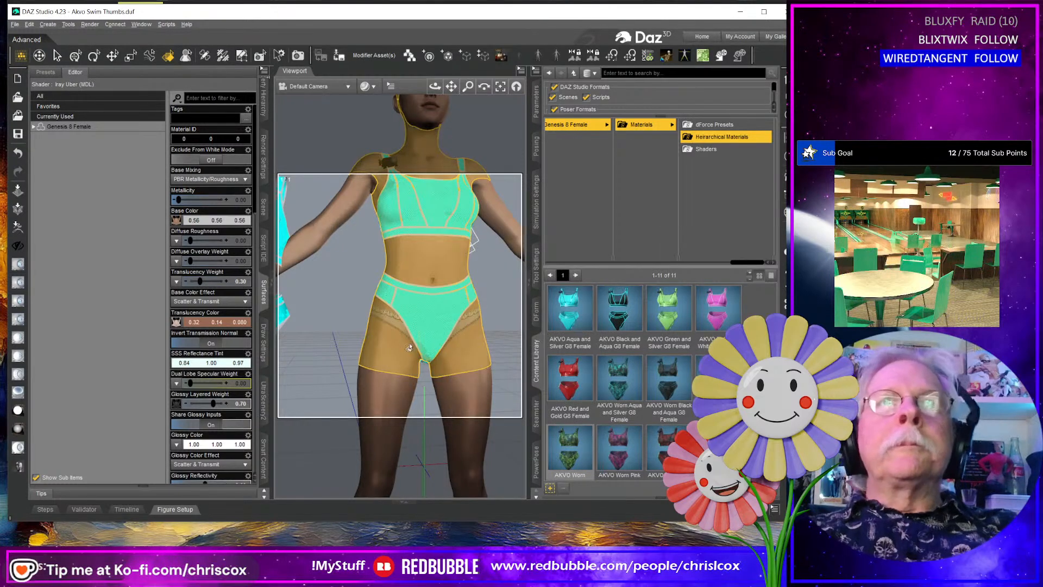
# Apply the AKVO Green and Silver G8 Female preset to the separate reference swimsuit beside the figure.
pyautogui.moveTo(409, 348); pyautogui.dragTo(505, 331, button='middle')
pyautogui.click(337, 336)
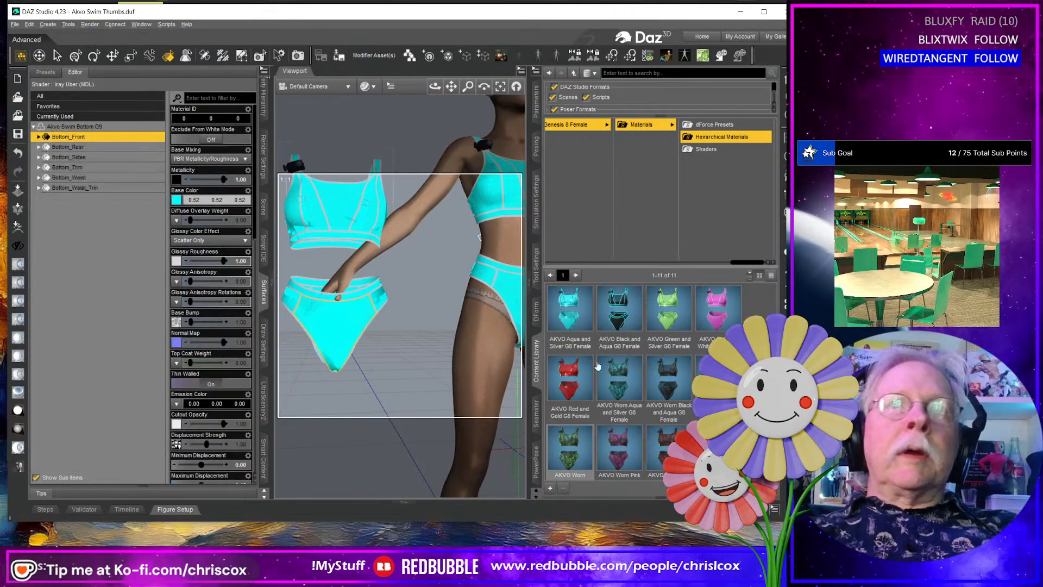
pyautogui.doubleClick(668, 321)
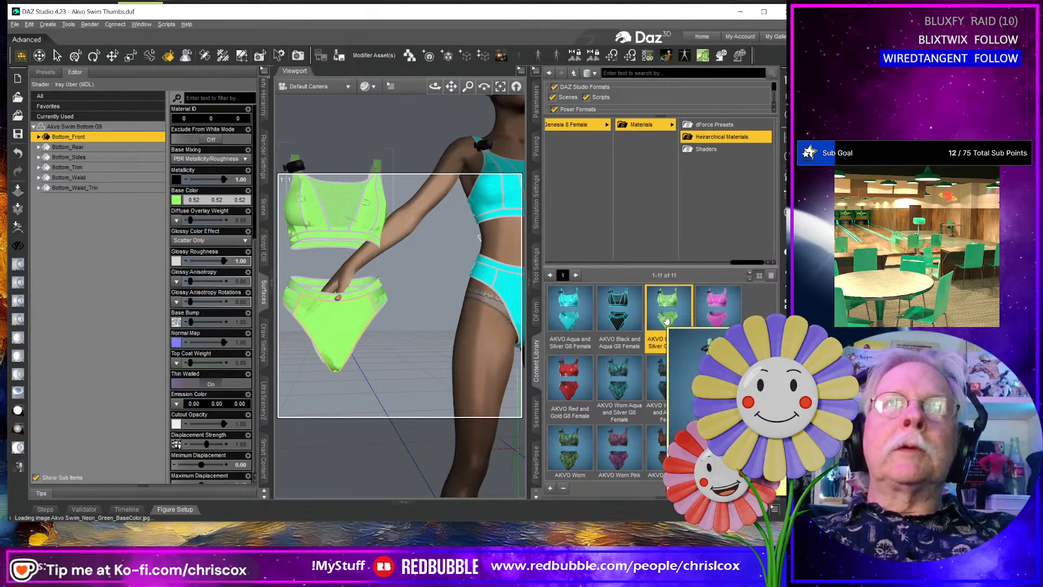
# Show the surfaces of the separate green Akvo Swim Top G8 together with those of the worn swim top and bottom.
pyautogui.moveTo(378, 324)
pyautogui.mouseDown(button='middle')
pyautogui.moveTo(409, 333)
pyautogui.moveTo(377, 327)
pyautogui.mouseUp(button='middle')
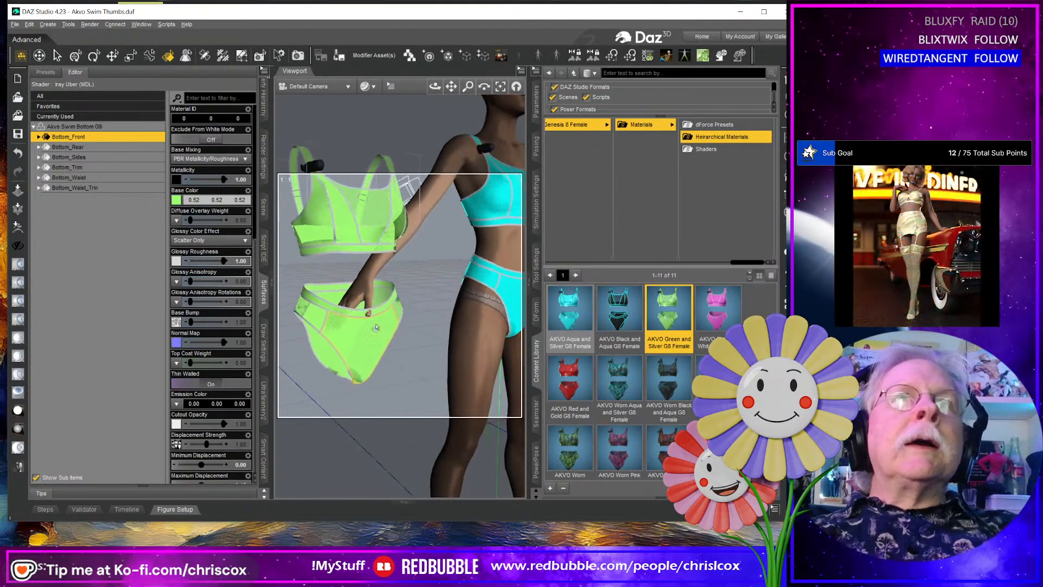
pyautogui.click(303, 312)
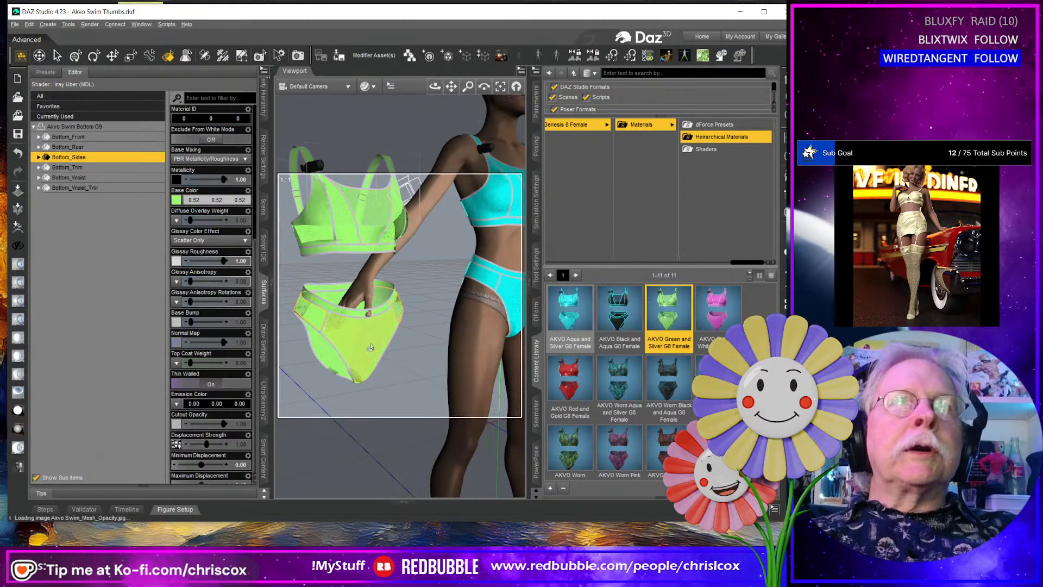
pyautogui.moveTo(343, 225); pyautogui.dragTo(342, 227, button='middle')
pyautogui.click(342, 228)
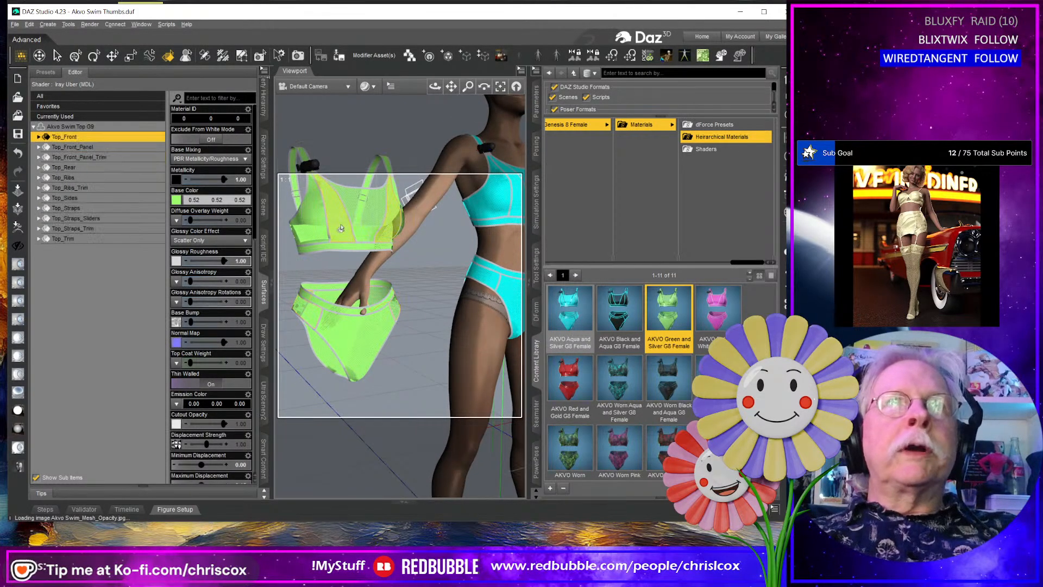
pyautogui.keyDown('ctrl'); pyautogui.click(512, 206); pyautogui.keyUp('ctrl')
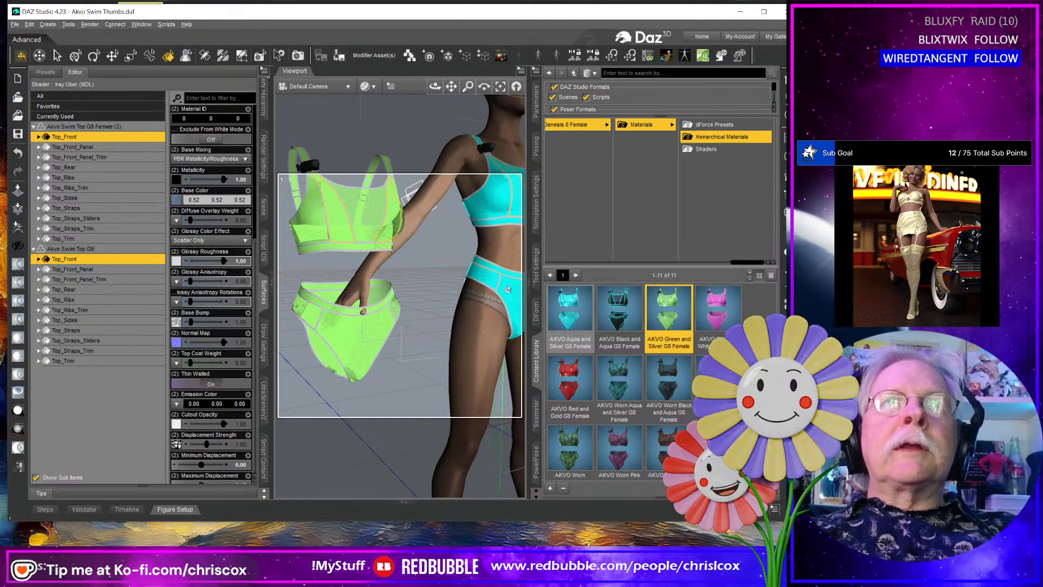
pyautogui.keyDown('ctrl'); pyautogui.click(508, 296); pyautogui.keyUp('ctrl')
# Copy the Top_Front surface settings of the Akvo Swim Top G8.
pyautogui.click(105, 332)
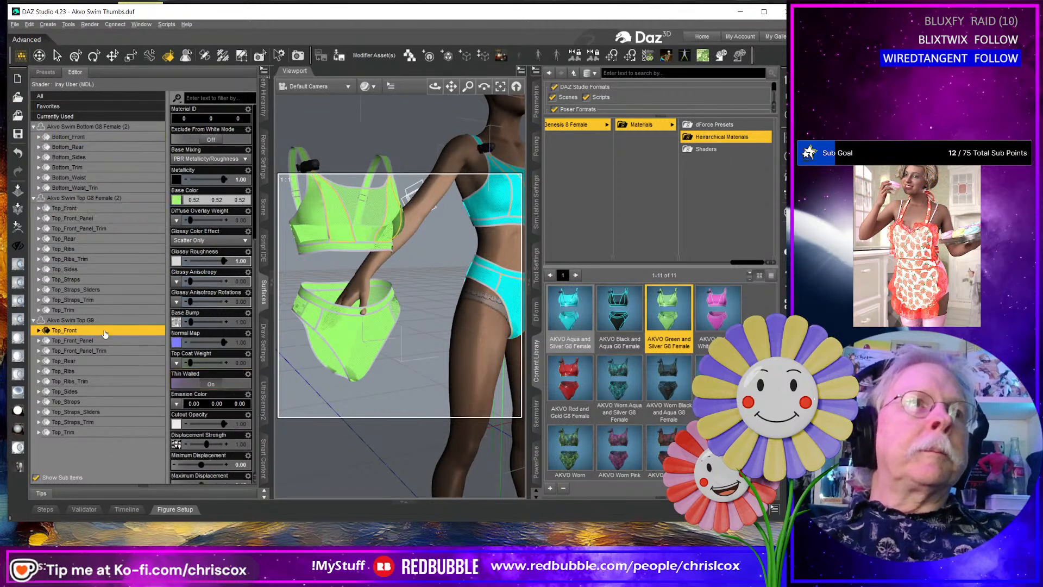
pyautogui.click(263, 72)
pyautogui.click(310, 87)
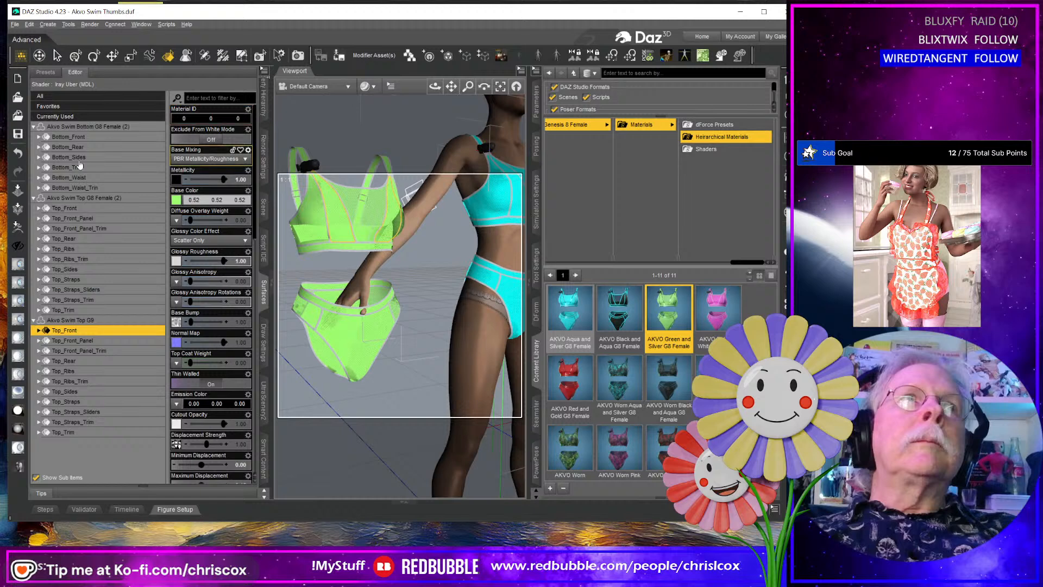
# Paste the copied green material onto all surfaces of Akvo Swim Bottom G8 Female (2) and Akvo Swim Top G8 Female (2).
pyautogui.click(92, 127)
pyautogui.keyDown('shift'); pyautogui.click(78, 310); pyautogui.keyUp('shift')
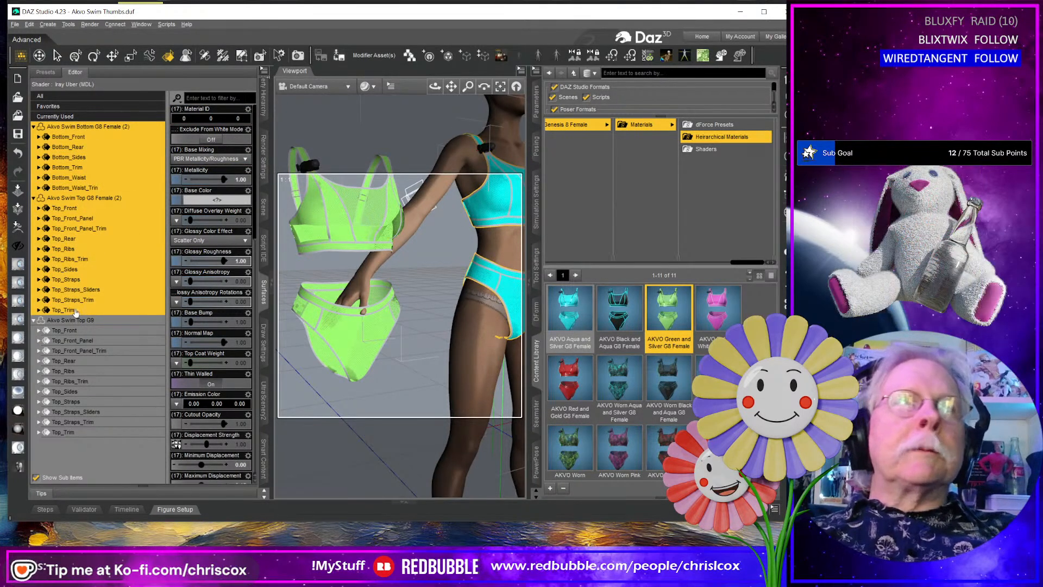
pyautogui.click(264, 70)
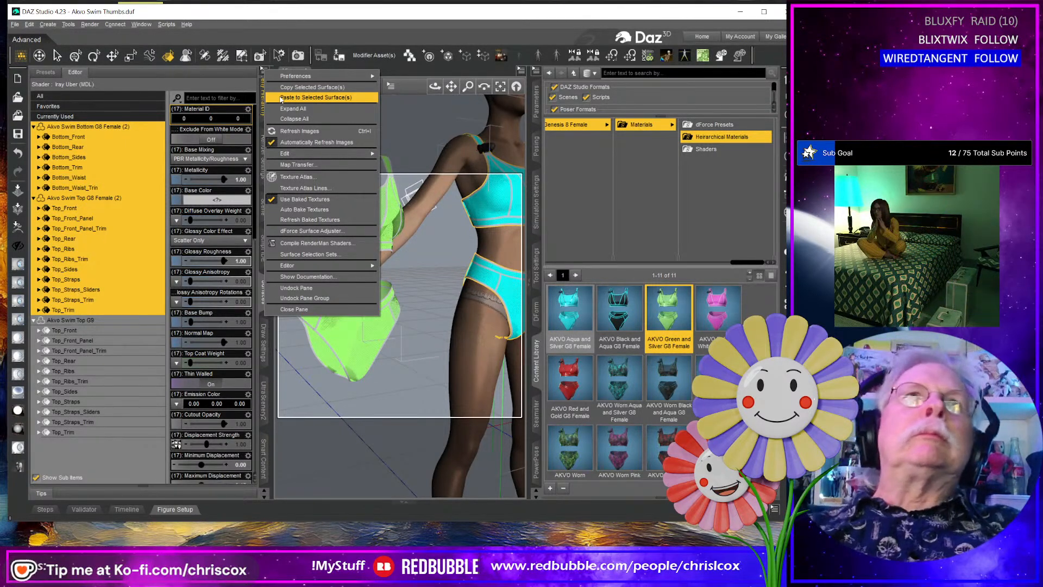
pyautogui.click(298, 98)
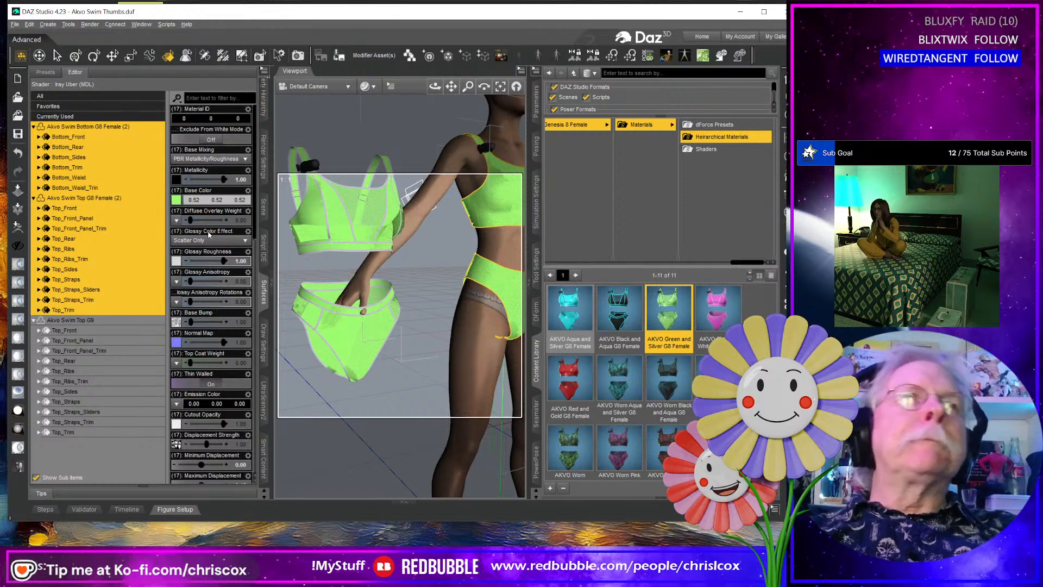
# Copy the Top_Front_Panel_Trim surface settings of the Akvo Swim Top G8.
pyautogui.click(105, 351)
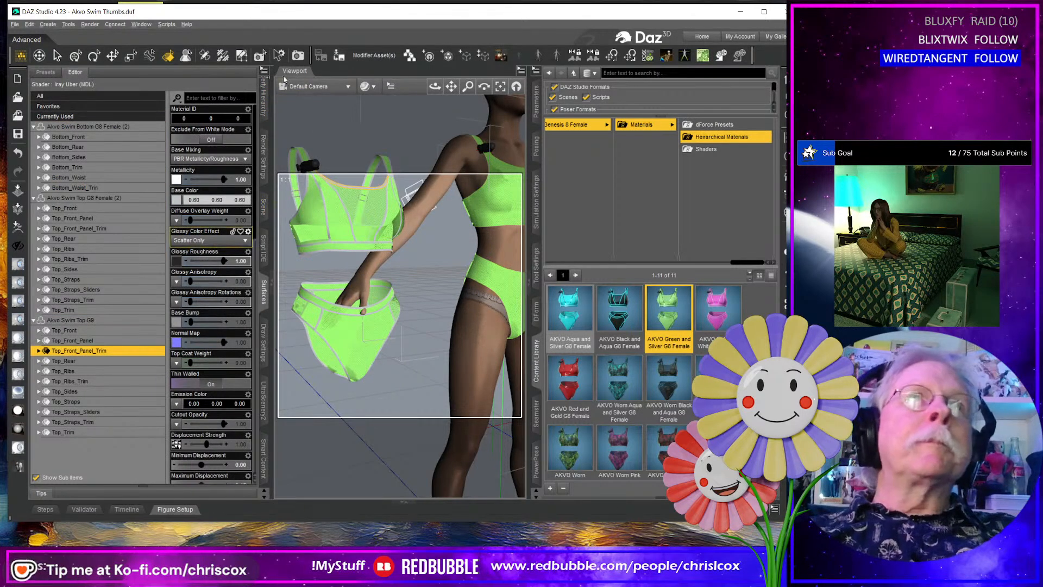
pyautogui.click(265, 73)
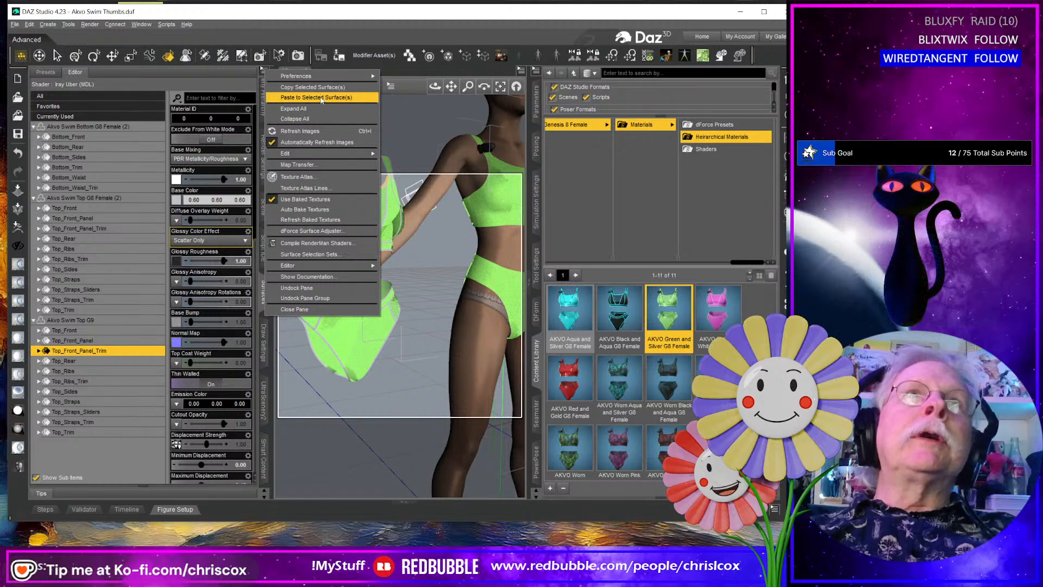
pyautogui.click(320, 87)
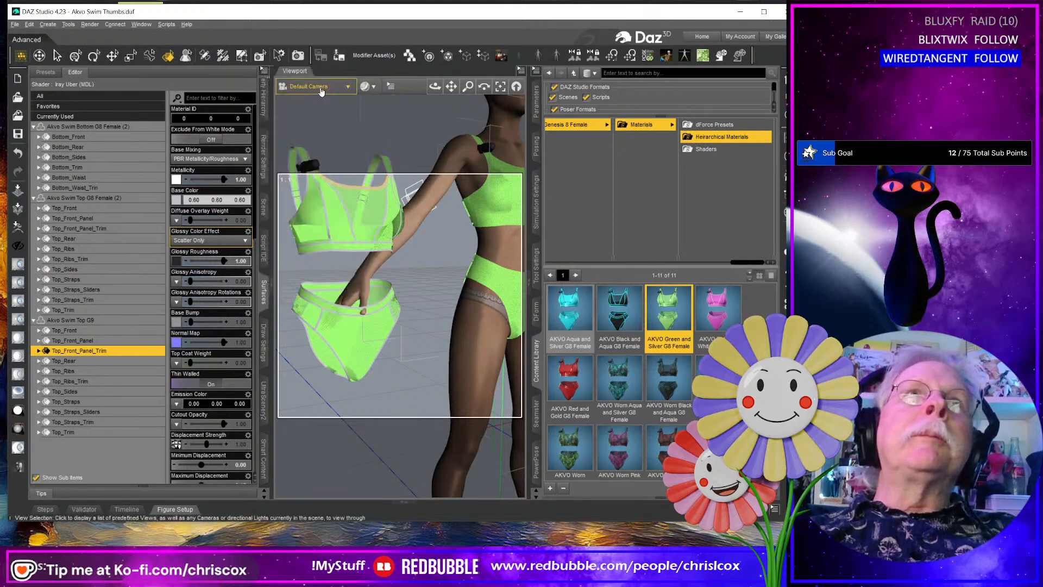
# Paste the copied trim material onto the two trim surfaces of the worn swim bottom and the four trim surfaces of the worn swim top.
pyautogui.click(93, 167)
pyautogui.keyDown('ctrl'); pyautogui.click(95, 187); pyautogui.keyUp('ctrl')
pyautogui.keyDown('ctrl'); pyautogui.click(102, 261); pyautogui.keyUp('ctrl')
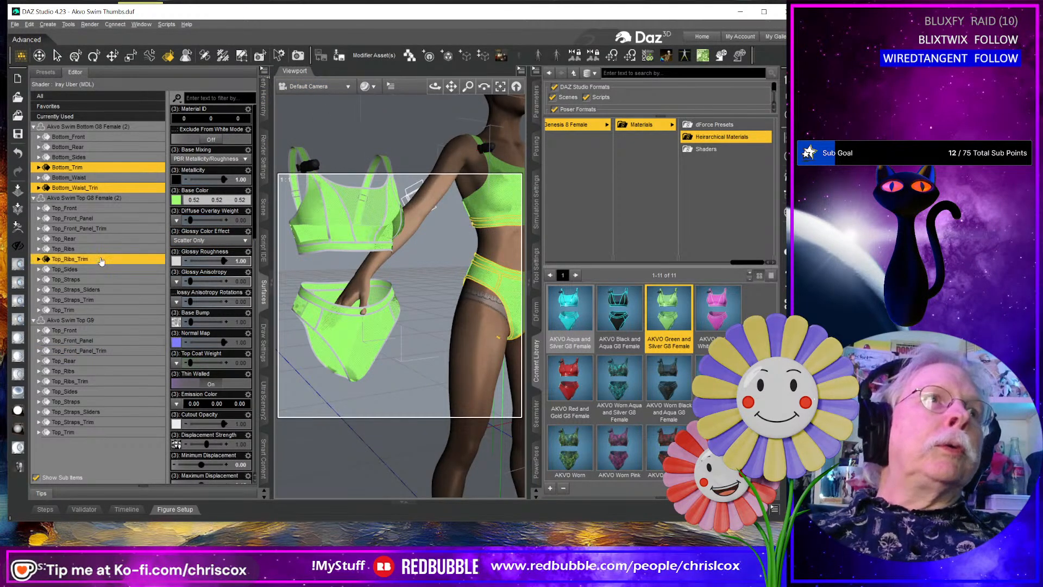
pyautogui.keyDown('ctrl'); pyautogui.click(103, 229); pyautogui.keyUp('ctrl')
pyautogui.keyDown('ctrl'); pyautogui.click(97, 300); pyautogui.keyUp('ctrl')
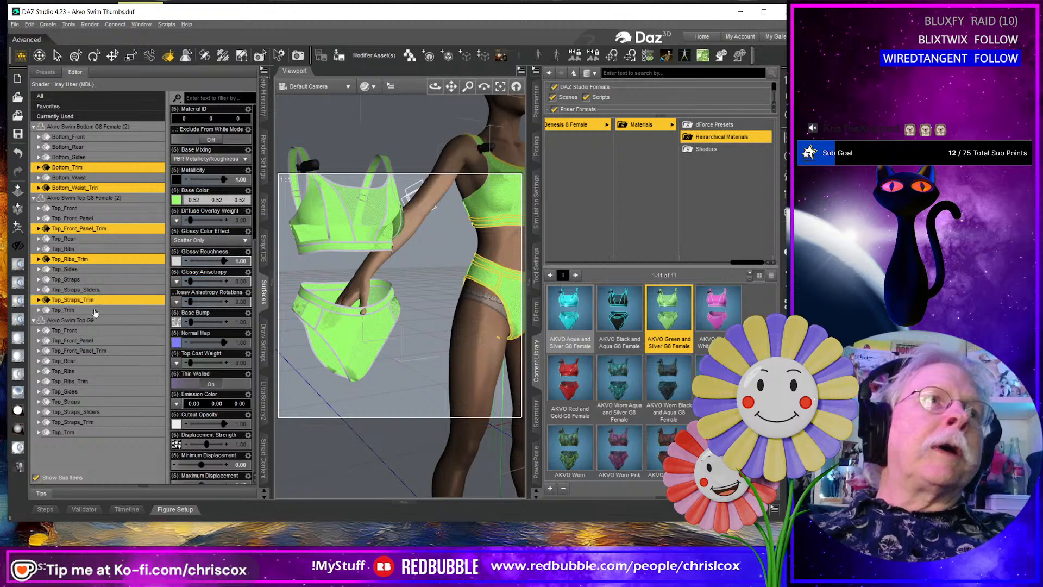
pyautogui.keyDown('ctrl'); pyautogui.click(95, 310); pyautogui.keyUp('ctrl')
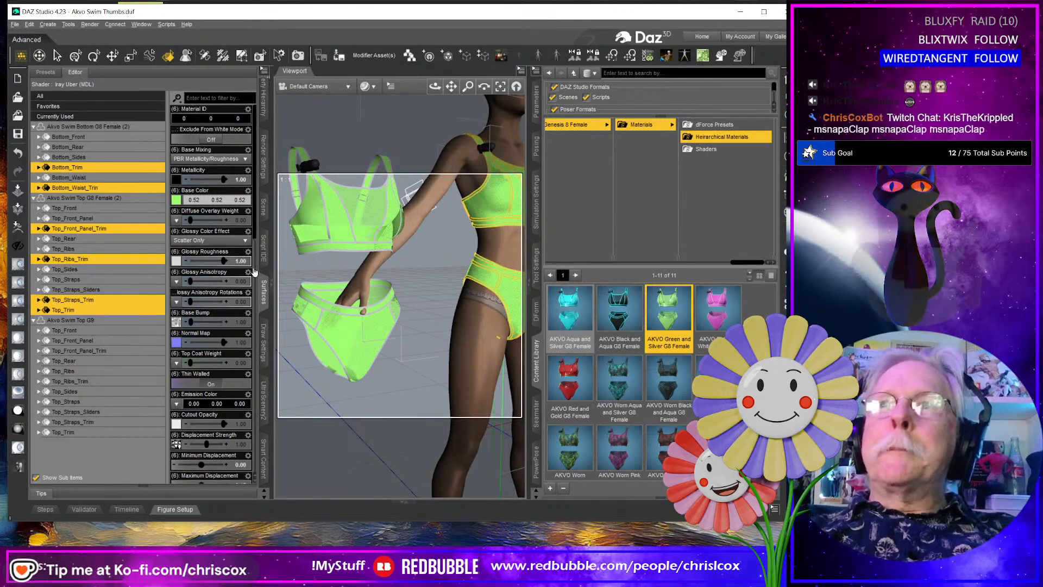
pyautogui.click(263, 71)
pyautogui.click(294, 96)
# Select the front panel of the separate swim top and list its surfaces alongside those of the worn swim top and bottom.
pyautogui.moveTo(420, 272); pyautogui.dragTo(411, 272, button='middle')
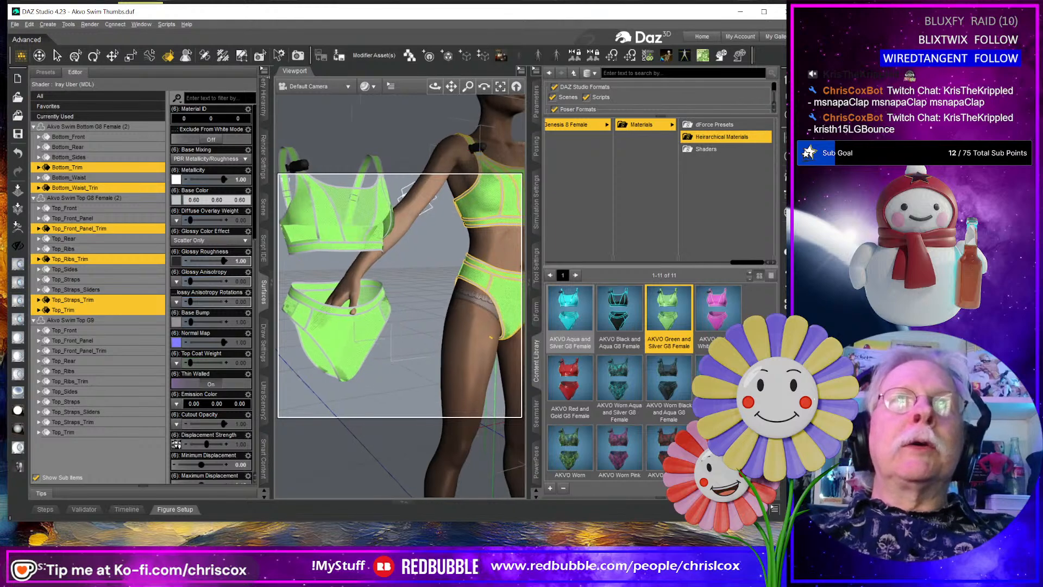
pyautogui.click(360, 217)
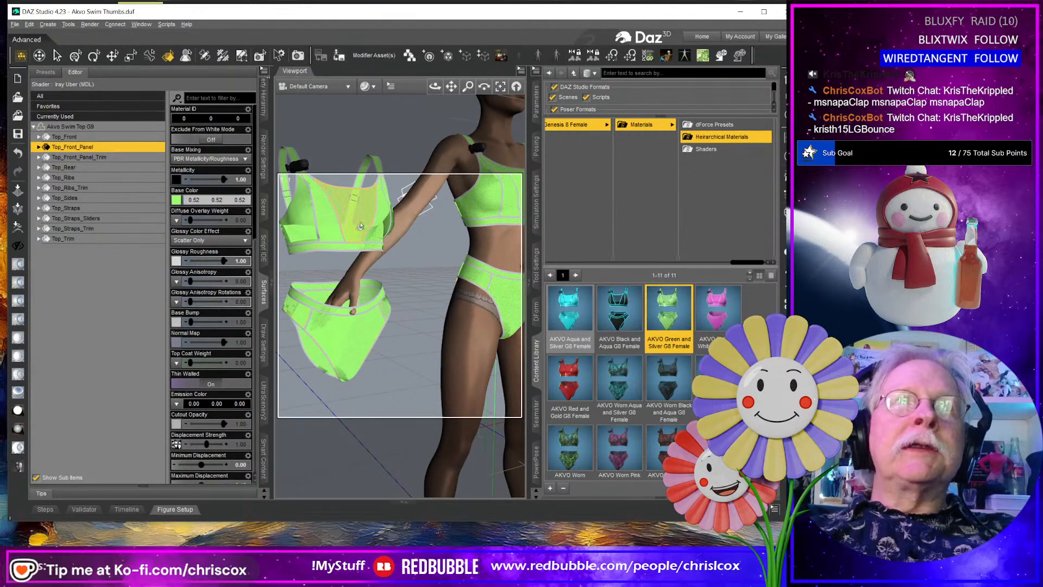
pyautogui.keyDown('ctrl'); pyautogui.click(502, 288); pyautogui.keyUp('ctrl')
pyautogui.keyDown('ctrl'); pyautogui.click(503, 288); pyautogui.keyUp('ctrl')
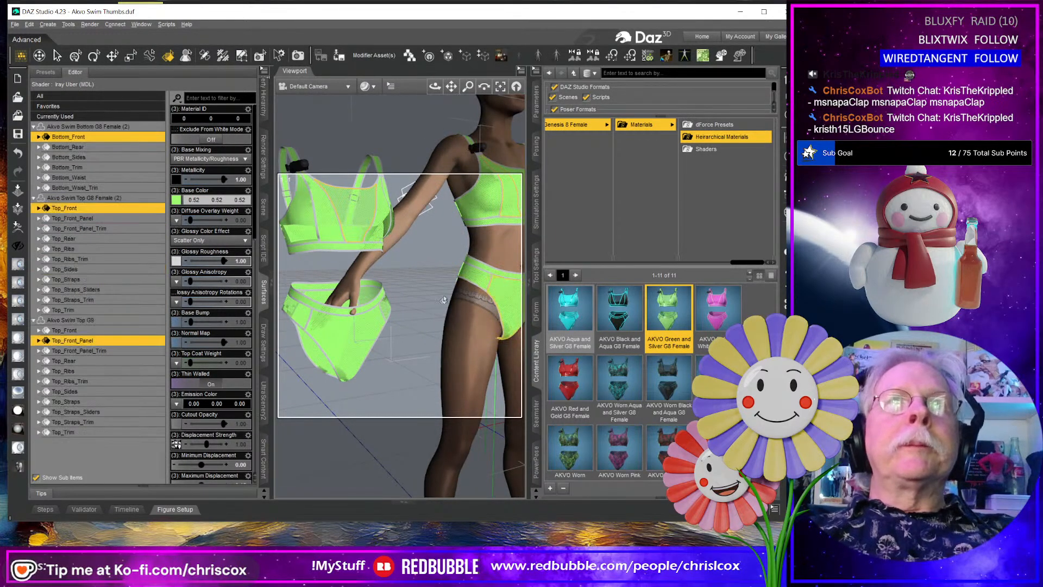
# Copy the Top_Front_Panel surface of Akvo Swim Top G8 and paste it onto the worn suit's Top_Front_Panel and Bottom_Sides surfaces.
pyautogui.click(121, 343)
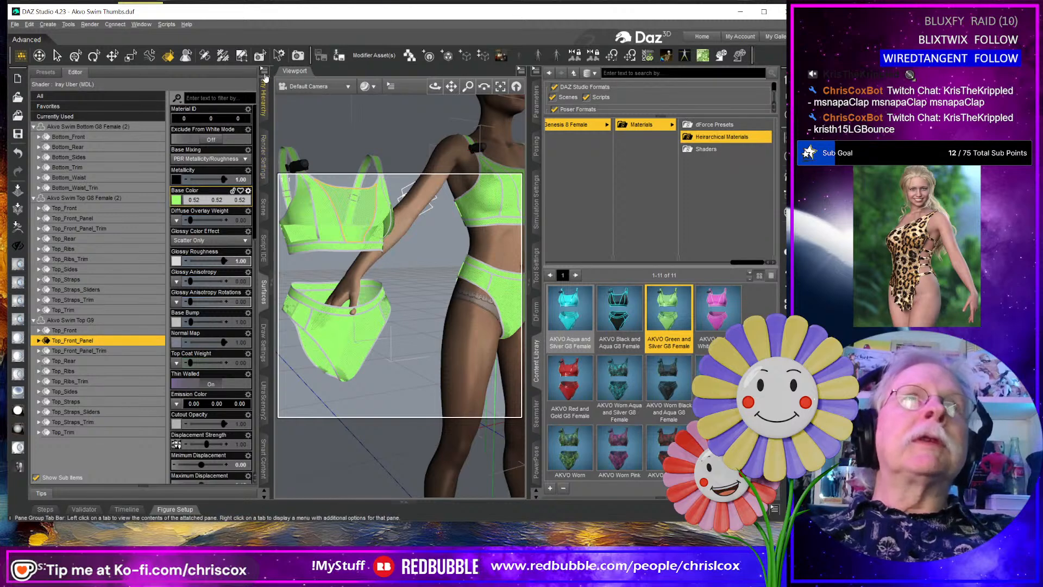
pyautogui.click(309, 86)
pyautogui.click(310, 91)
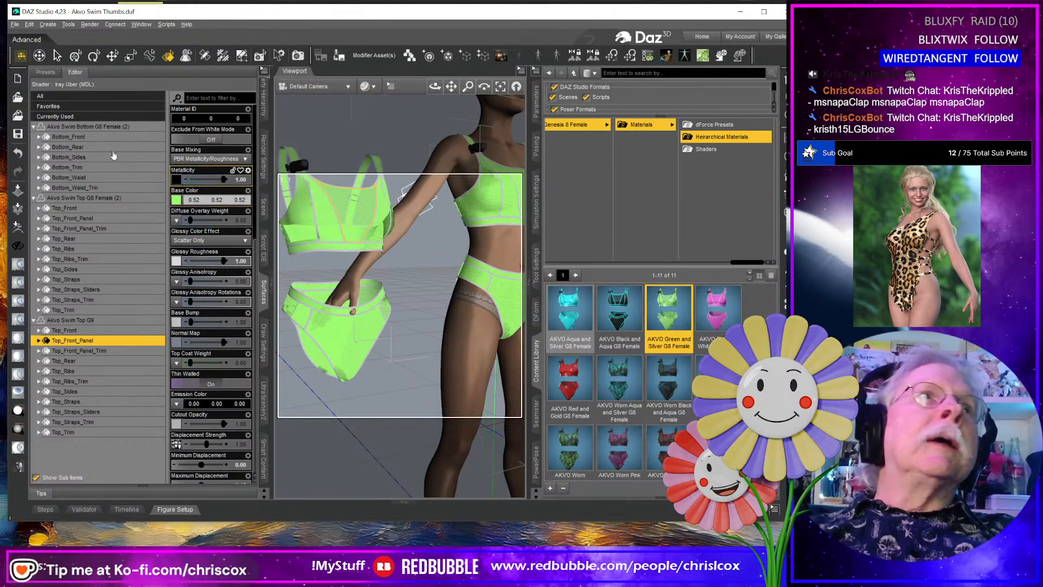
pyautogui.click(94, 218)
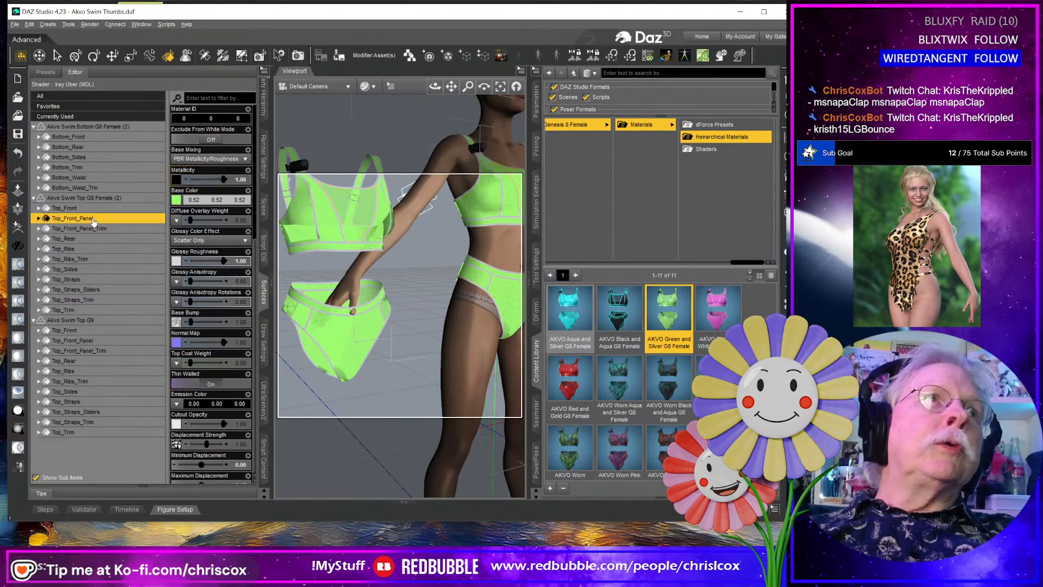
pyautogui.keyDown('ctrl'); pyautogui.click(94, 157); pyautogui.keyUp('ctrl')
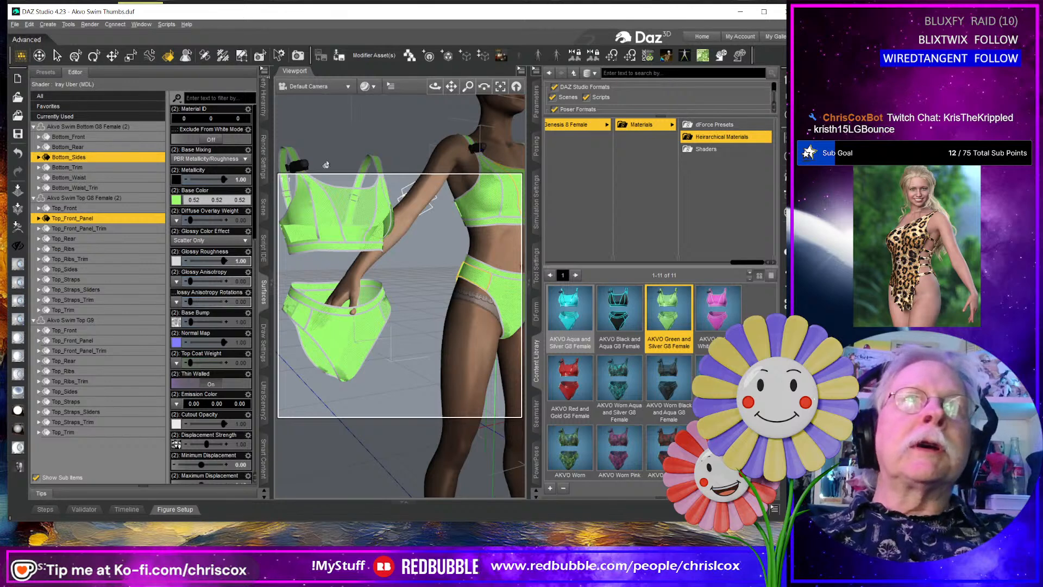
pyautogui.click(264, 70)
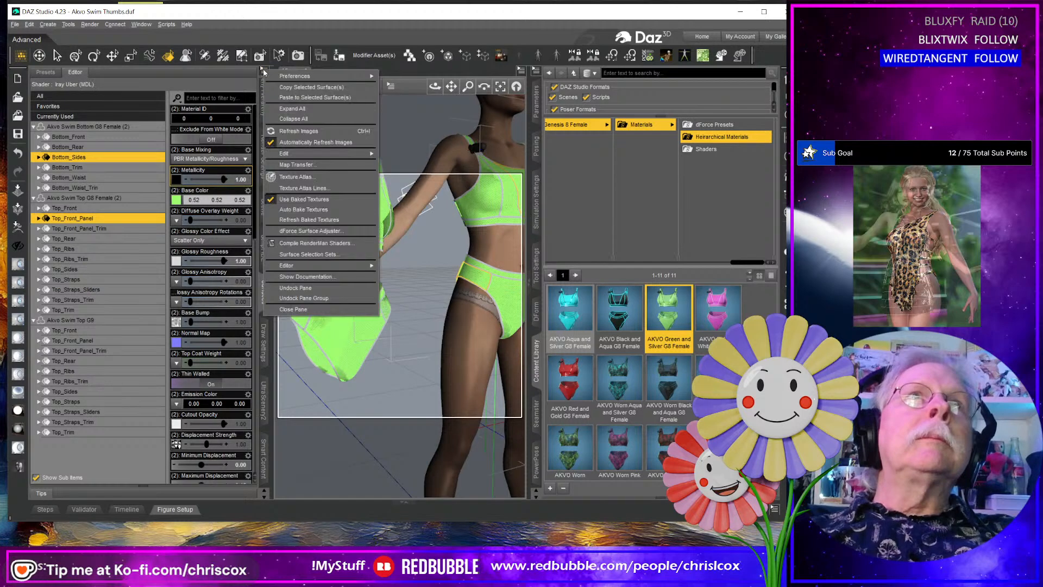
pyautogui.click(290, 98)
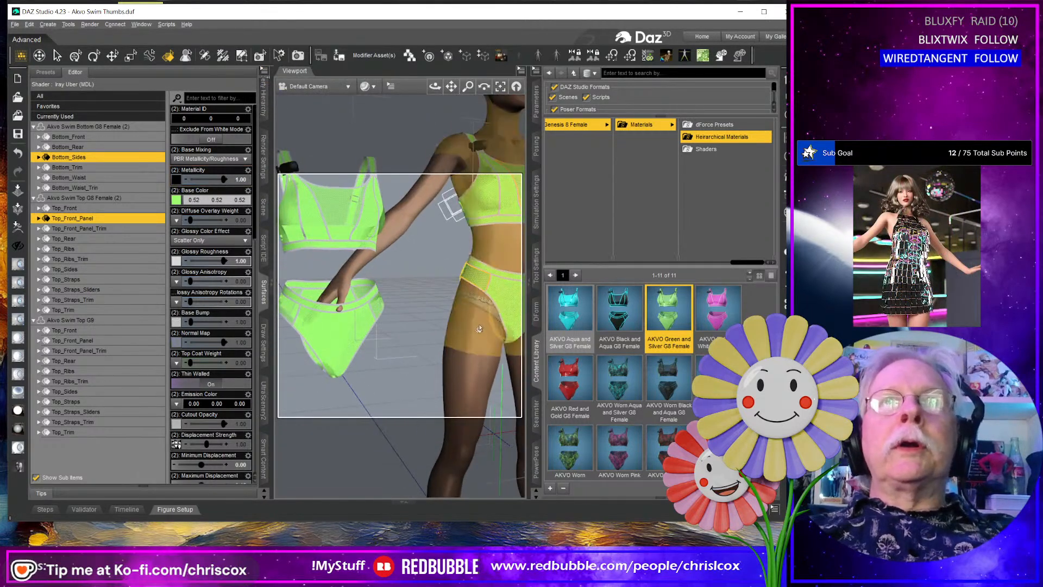
# Save Genesis 8 Female's hierarchical materials over AKVO Green and Silver G8 Female.duf, excluding the figure node but keeping the Akvo swim bottom and top.
pyautogui.moveTo(479, 328); pyautogui.dragTo(363, 329, button='middle')
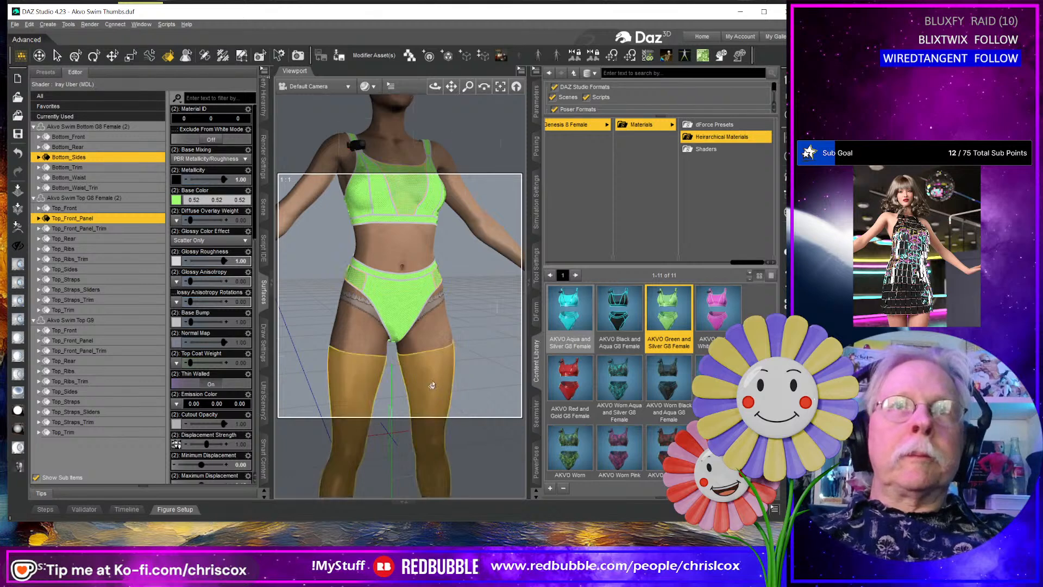
pyautogui.click(449, 383)
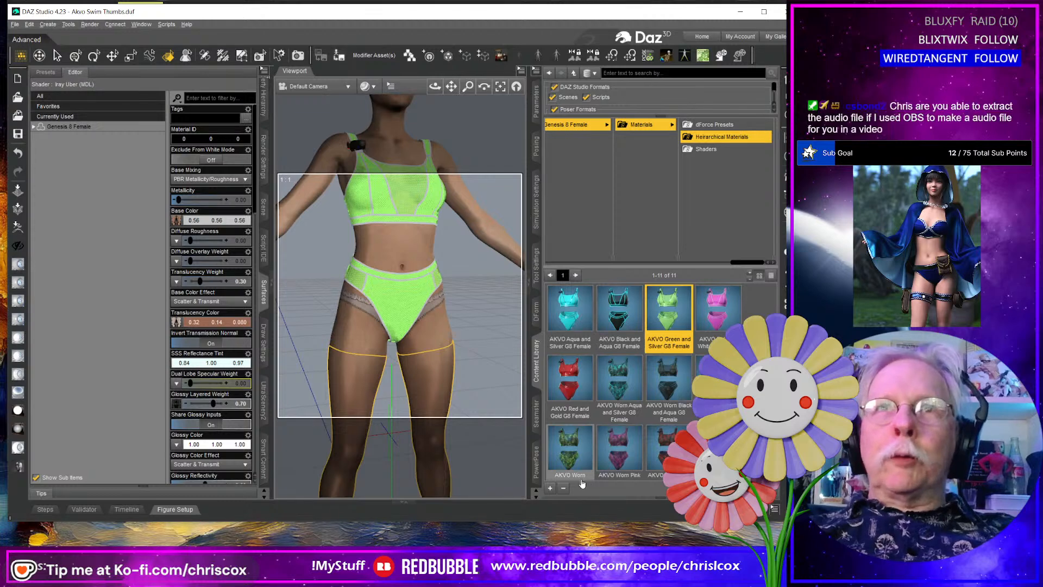
pyautogui.click(550, 487)
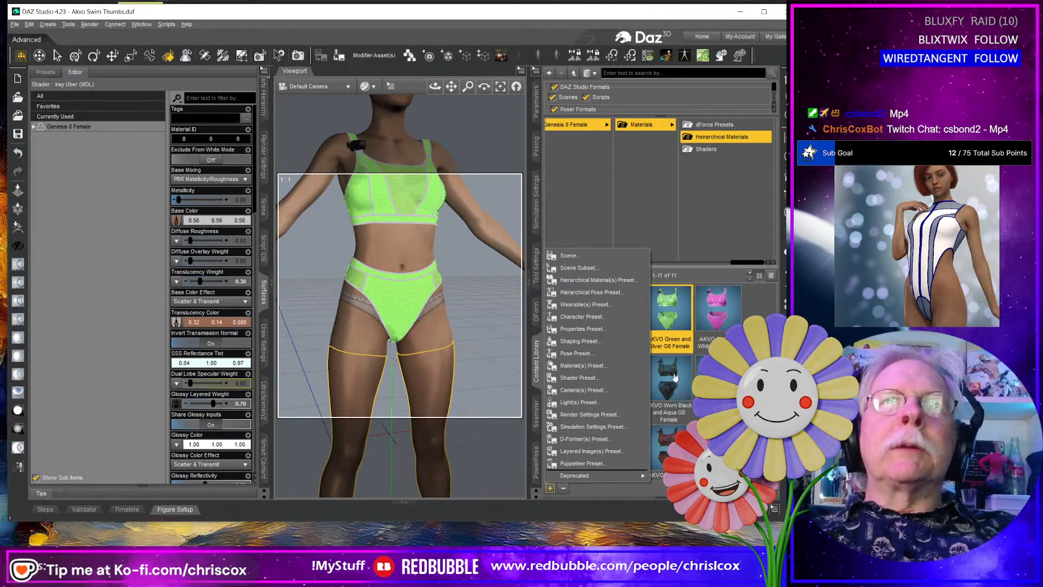
pyautogui.click(591, 281)
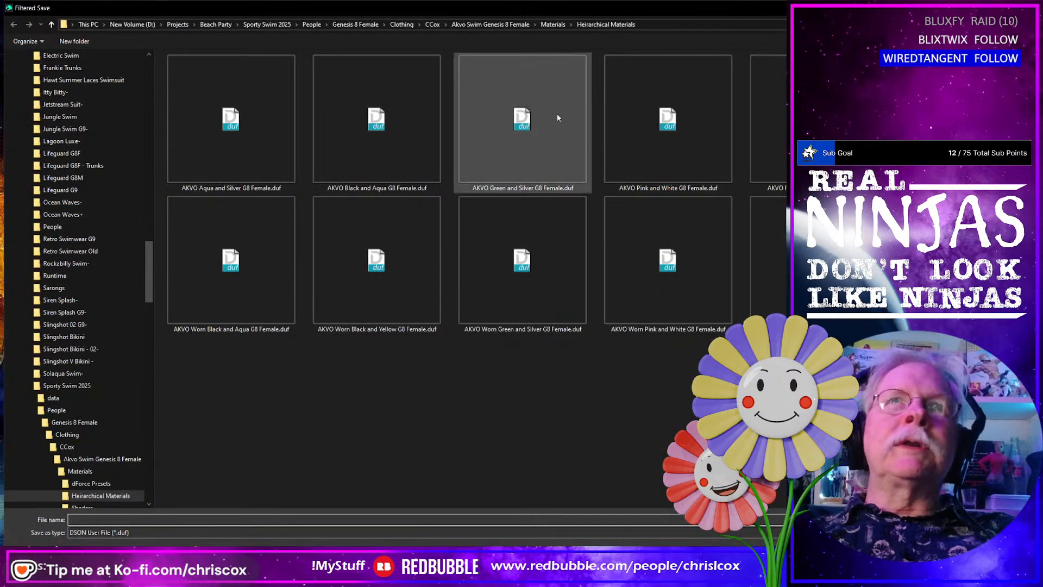
pyautogui.doubleClick(550, 119)
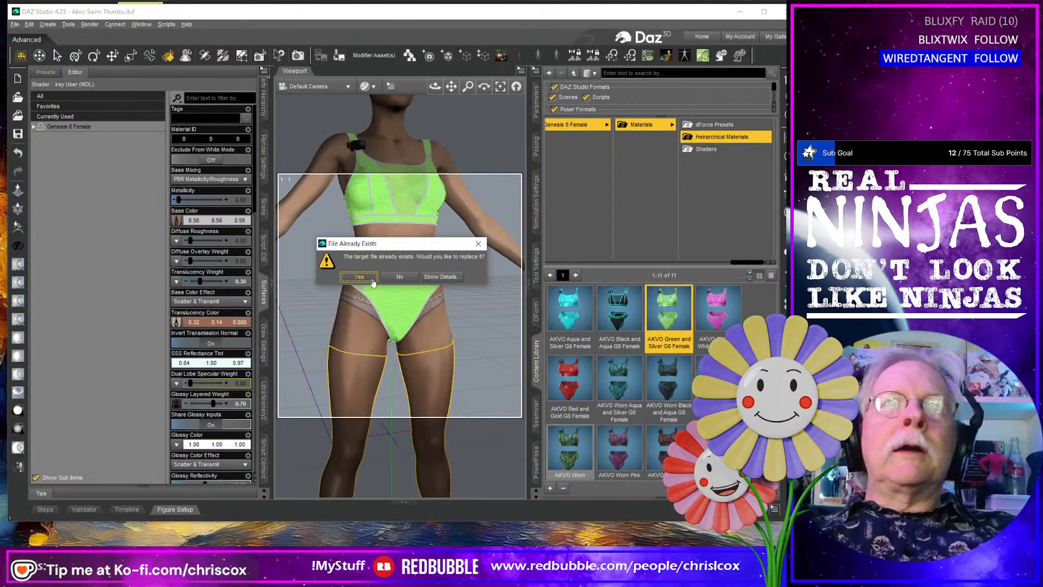
pyautogui.click(374, 281)
pyautogui.click(467, 180)
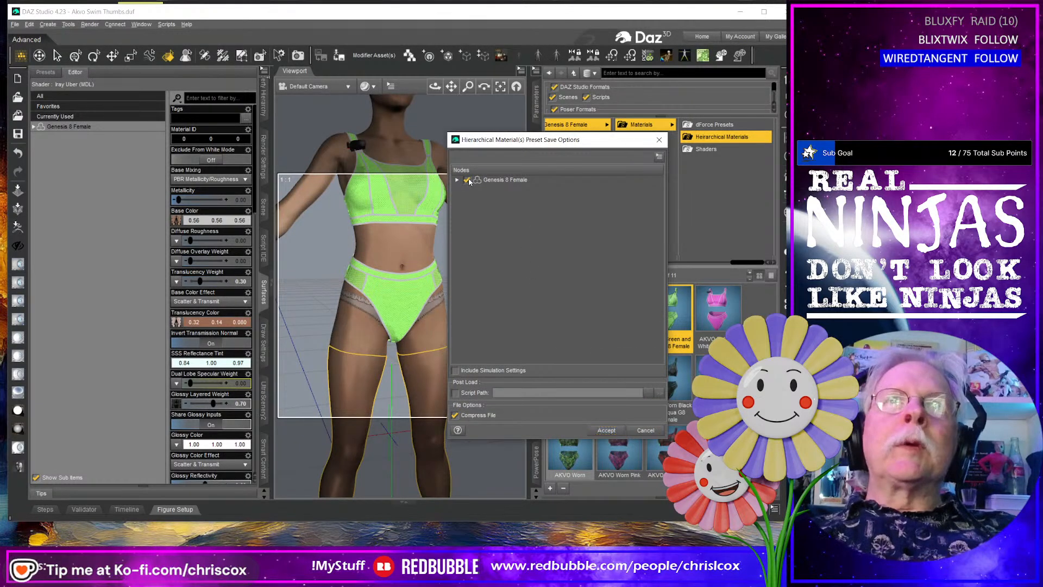
pyautogui.click(457, 180)
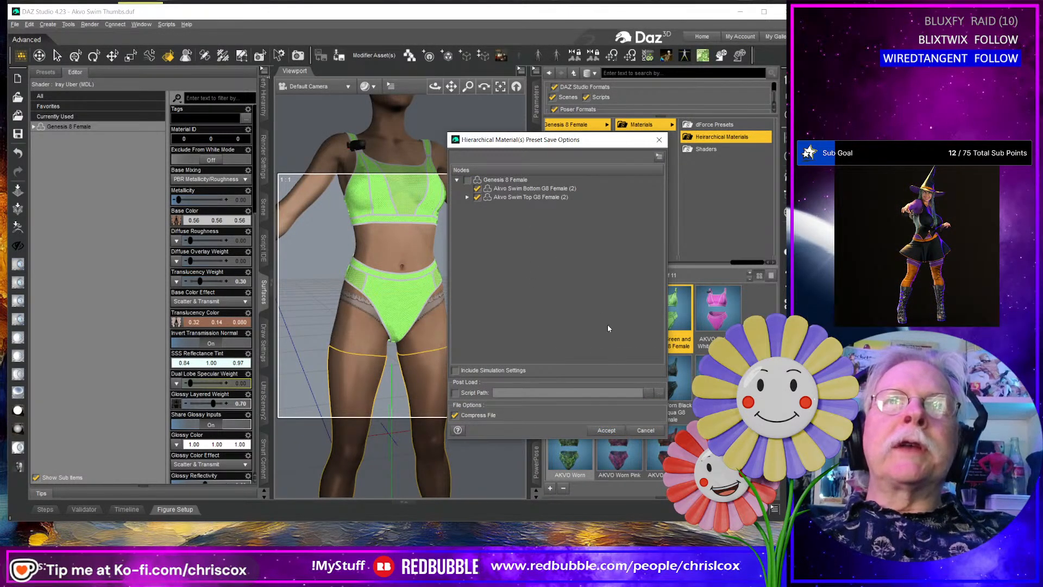
pyautogui.click(606, 430)
pyautogui.moveTo(612, 432)
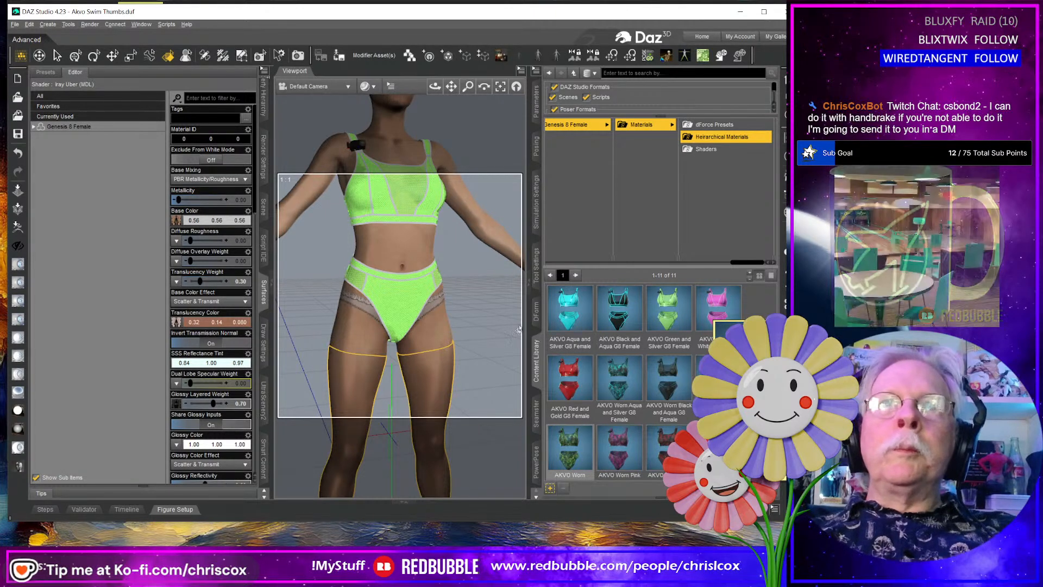
# Apply the AKVO Pink and White G8 Female hierarchical material preset to the separate reference swimsuit.
pyautogui.moveTo(348, 375); pyautogui.dragTo(494, 371, button='middle')
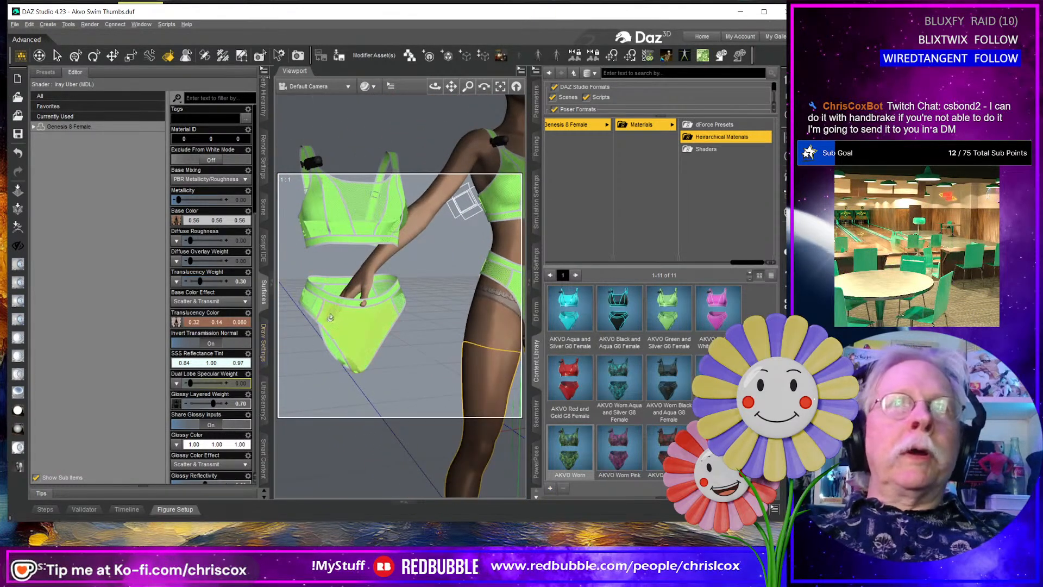
pyautogui.click(354, 347)
pyautogui.doubleClick(733, 306)
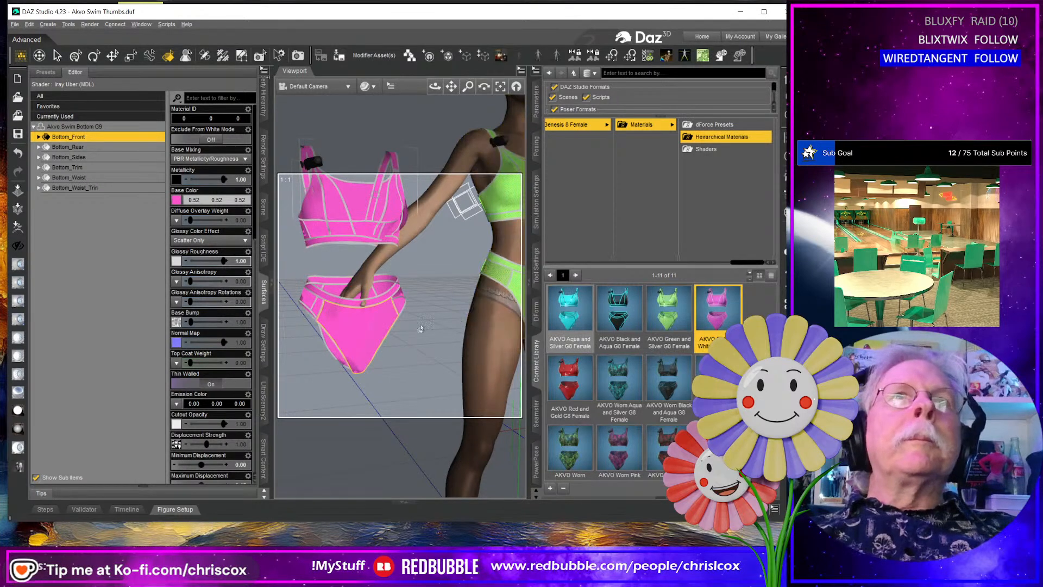
# List the surfaces of the separate swim top with those of the worn suit, and copy the Akvo Swim Top G8's pink Top_Front_Panel surface.
pyautogui.click(363, 218)
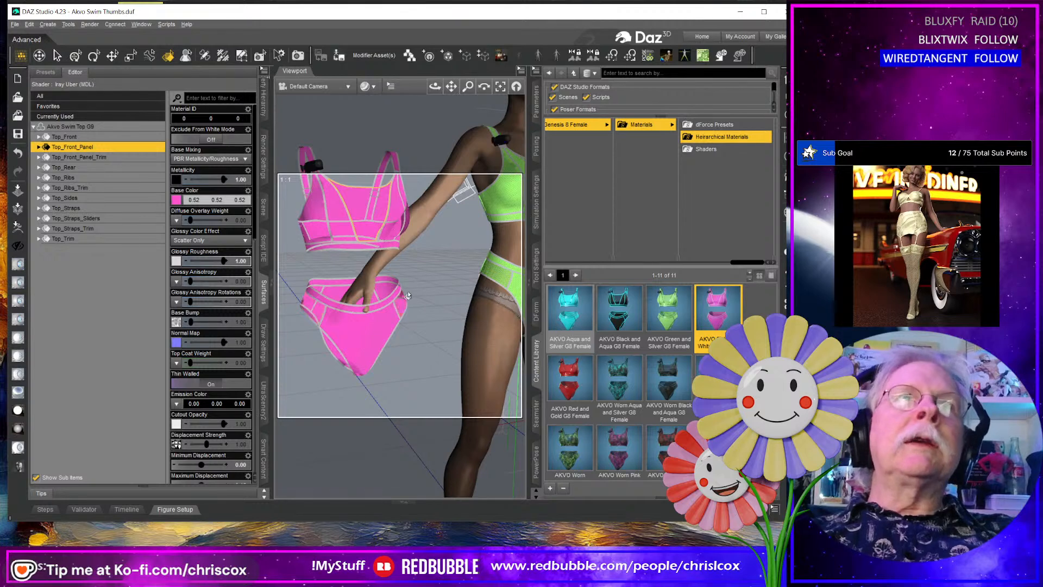
pyautogui.keyDown('ctrl'); pyautogui.click(503, 195); pyautogui.keyUp('ctrl')
pyautogui.keyDown('ctrl'); pyautogui.click(494, 270); pyautogui.keyUp('ctrl')
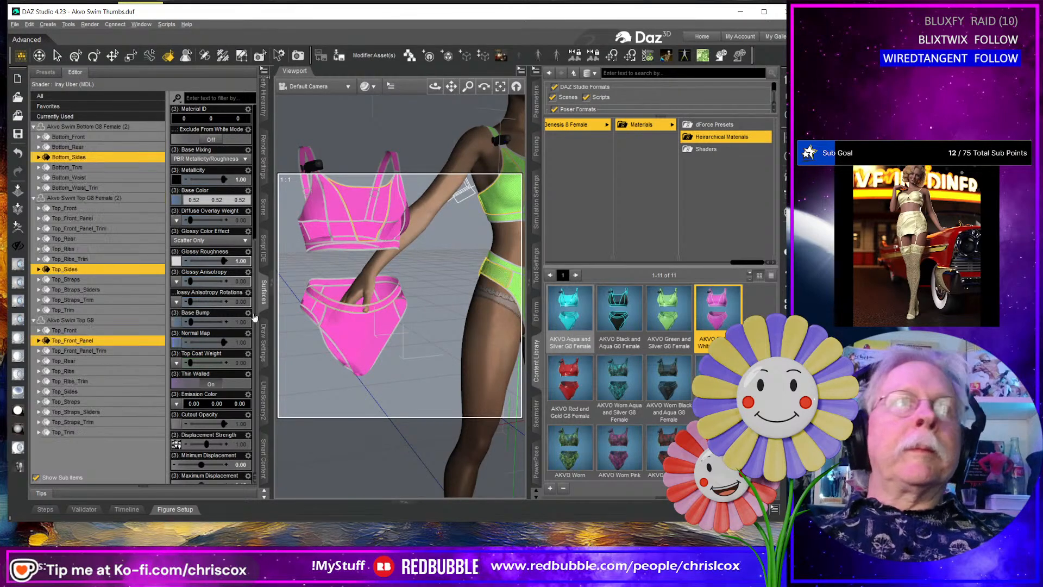
pyautogui.click(91, 342)
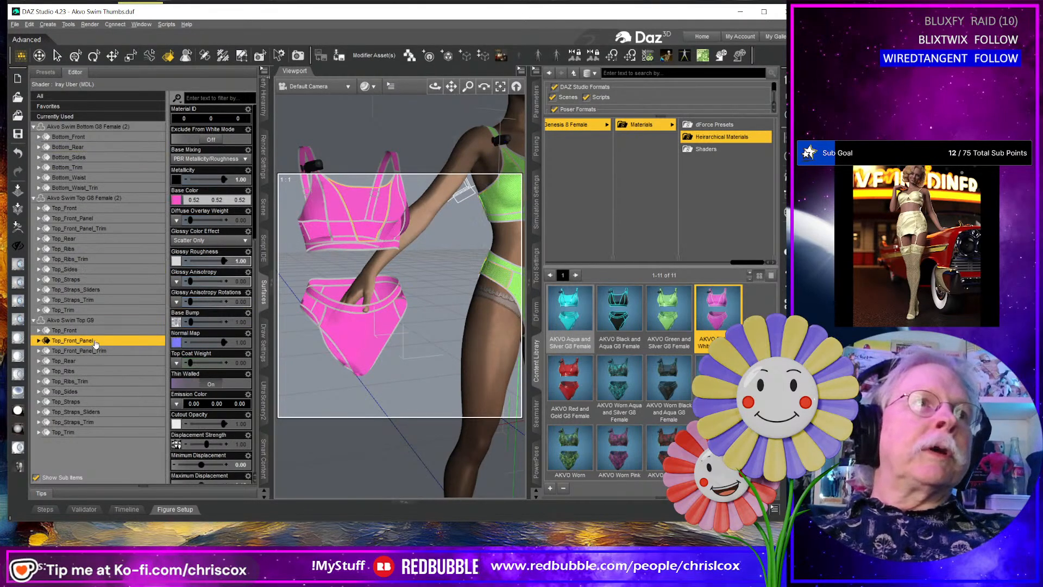
pyautogui.click(264, 71)
pyautogui.click(305, 86)
# Paste the copied pink material onto all surfaces of Akvo Swim Bottom G8 Female (2) and Akvo Swim Top G8 Female (2).
pyautogui.click(77, 126)
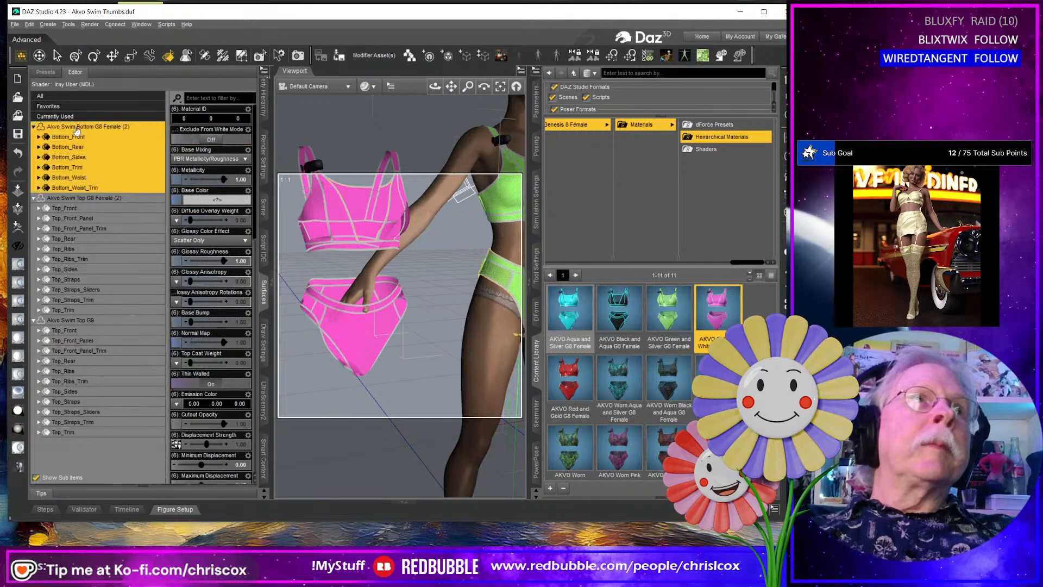
pyautogui.keyDown('shift'); pyautogui.click(68, 309); pyautogui.keyUp('shift')
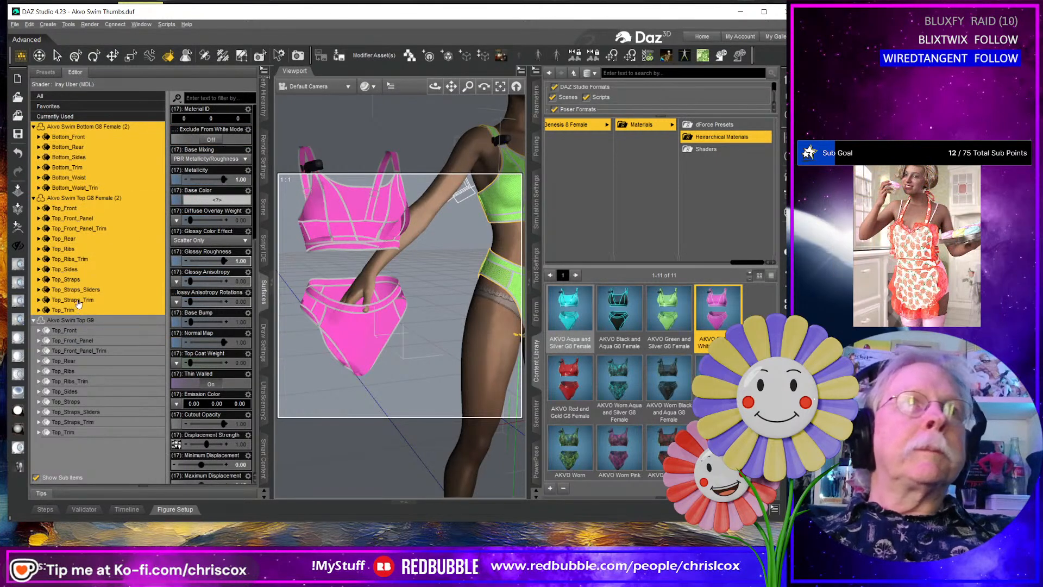
pyautogui.click(263, 71)
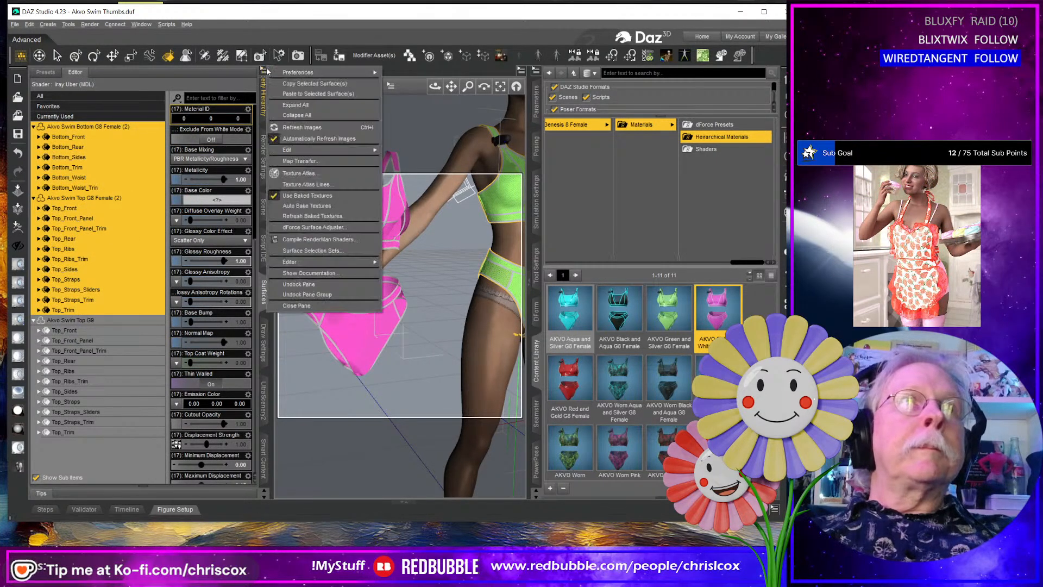
pyautogui.click(296, 87)
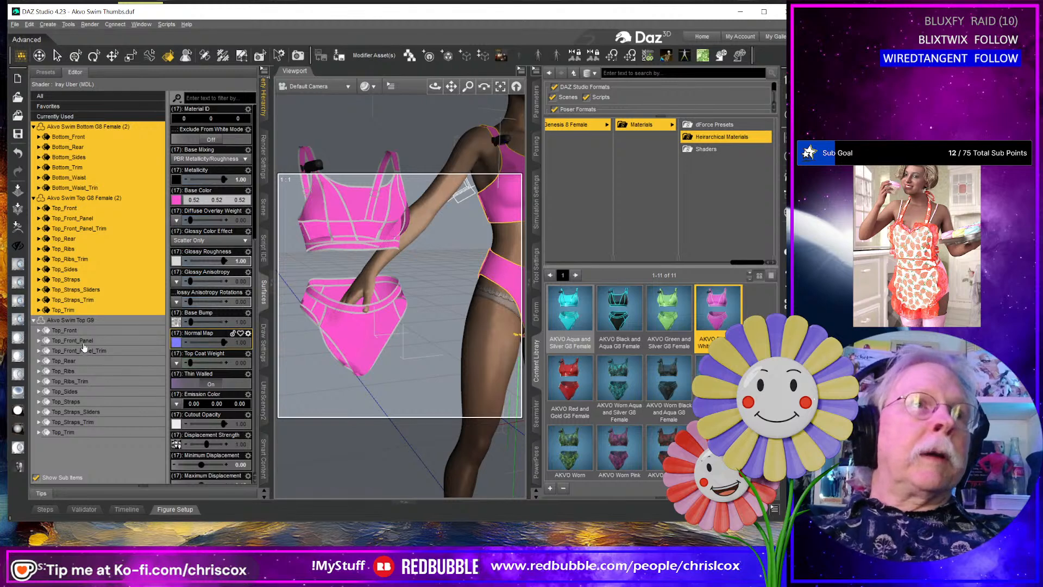
# Copy the white Top_Front_Panel_Trim surface settings of the Akvo Swim Top G8.
pyautogui.click(98, 352)
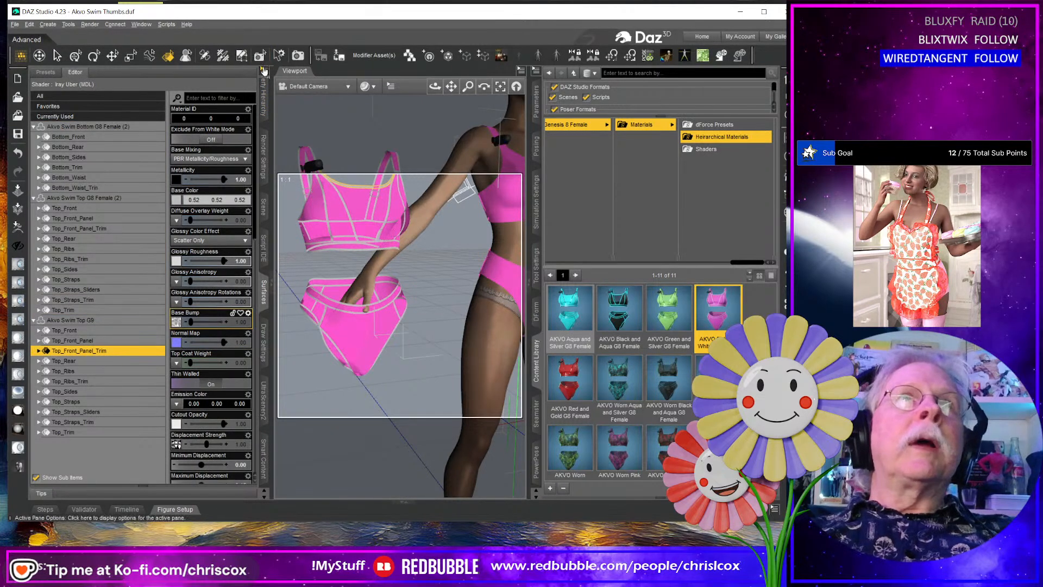
pyautogui.click(264, 70)
pyautogui.click(300, 86)
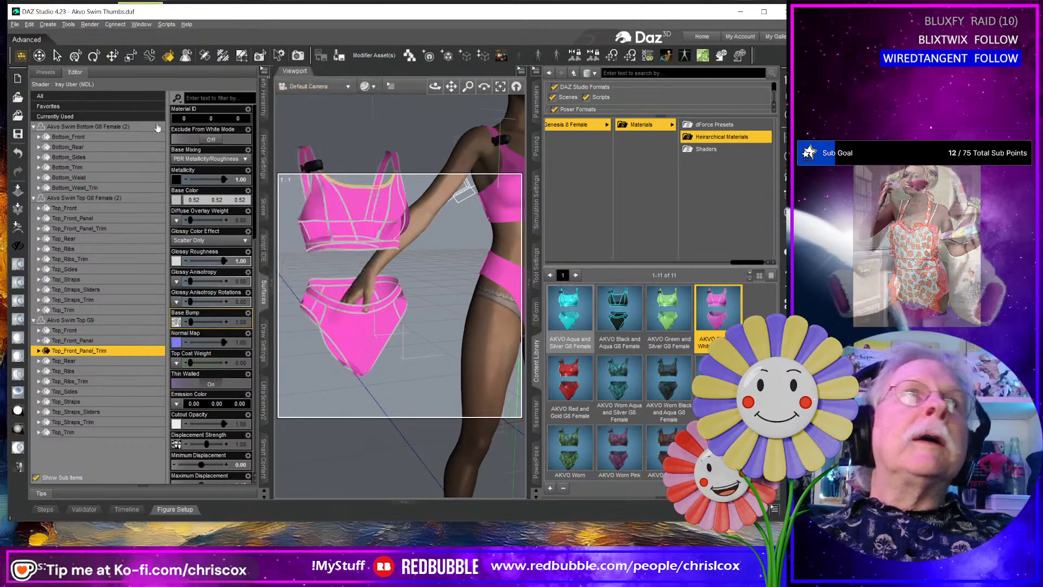
# Paste the copied white trim onto Bottom_Trim, Bottom_Waist_Trim, Top_Front_Panel_Trim, Top_Ribs_Trim, Top_Straps_Trim and Top_Trim of the worn swimsuit.
pyautogui.click(94, 168)
pyautogui.keyDown('ctrl'); pyautogui.click(98, 188); pyautogui.keyUp('ctrl')
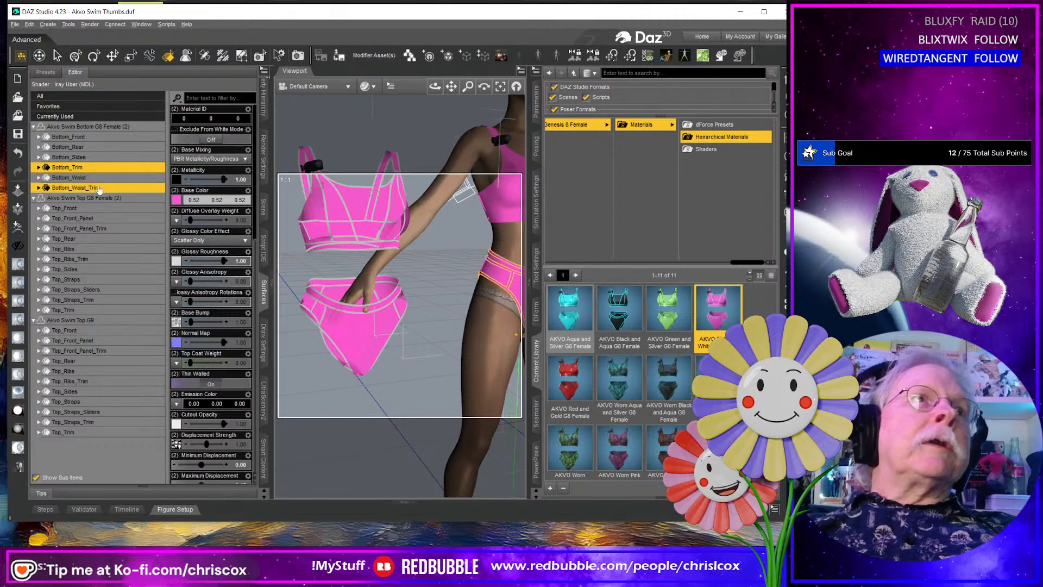
pyautogui.keyDown('ctrl'); pyautogui.click(97, 260); pyautogui.keyUp('ctrl')
pyautogui.keyDown('ctrl'); pyautogui.click(106, 230); pyautogui.keyUp('ctrl')
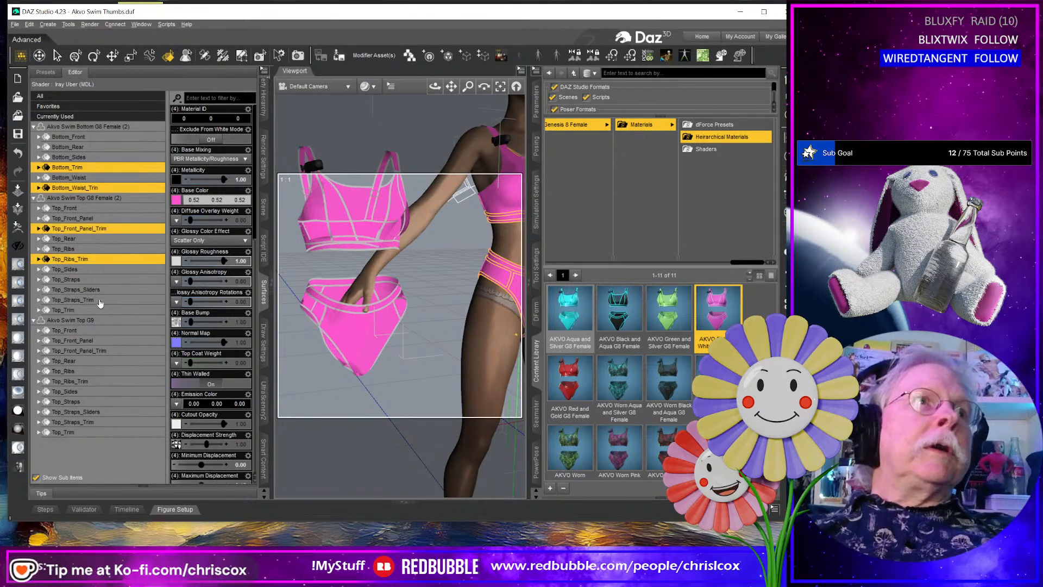
pyautogui.keyDown('ctrl'); pyautogui.click(99, 301); pyautogui.keyUp('ctrl')
pyautogui.keyDown('ctrl'); pyautogui.click(100, 311); pyautogui.keyUp('ctrl')
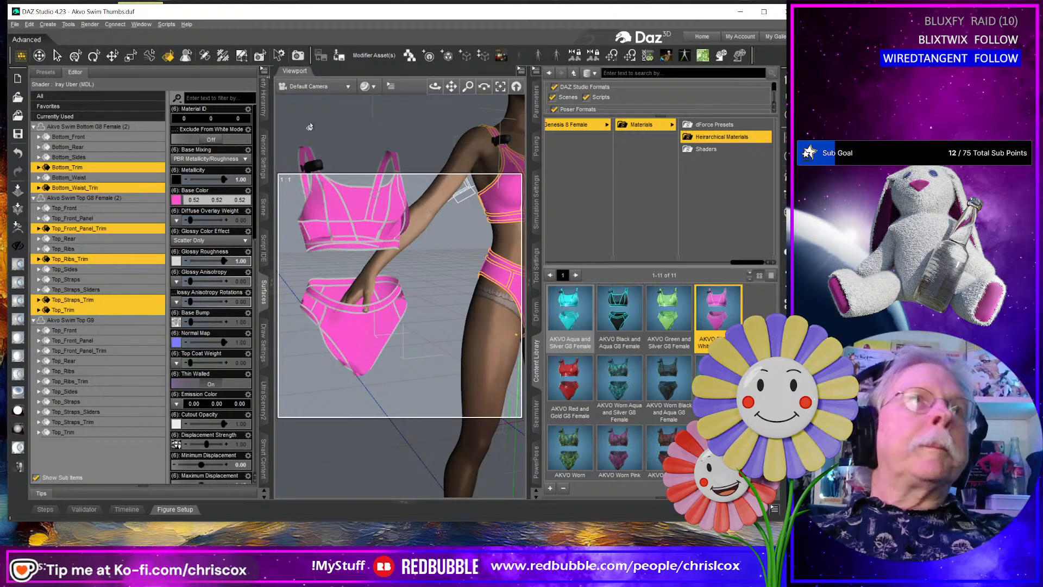
pyautogui.click(264, 71)
pyautogui.click(289, 96)
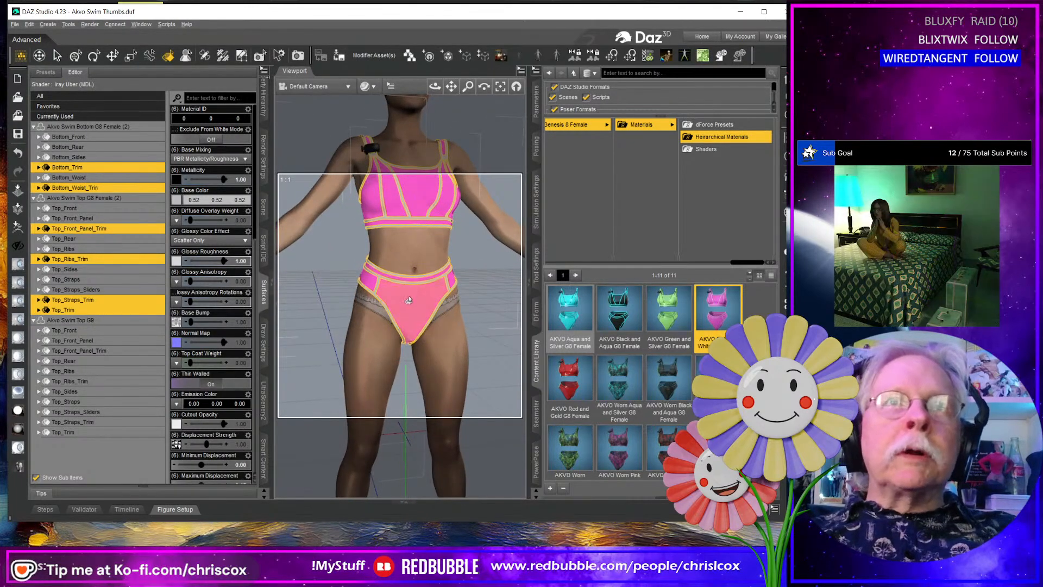
# Select Genesis 8 Female and overwrite AKVO Pink and White G8 Female.duf with a hierarchical materials preset covering the worn Akvo swim bottom and top.
pyautogui.click(419, 241)
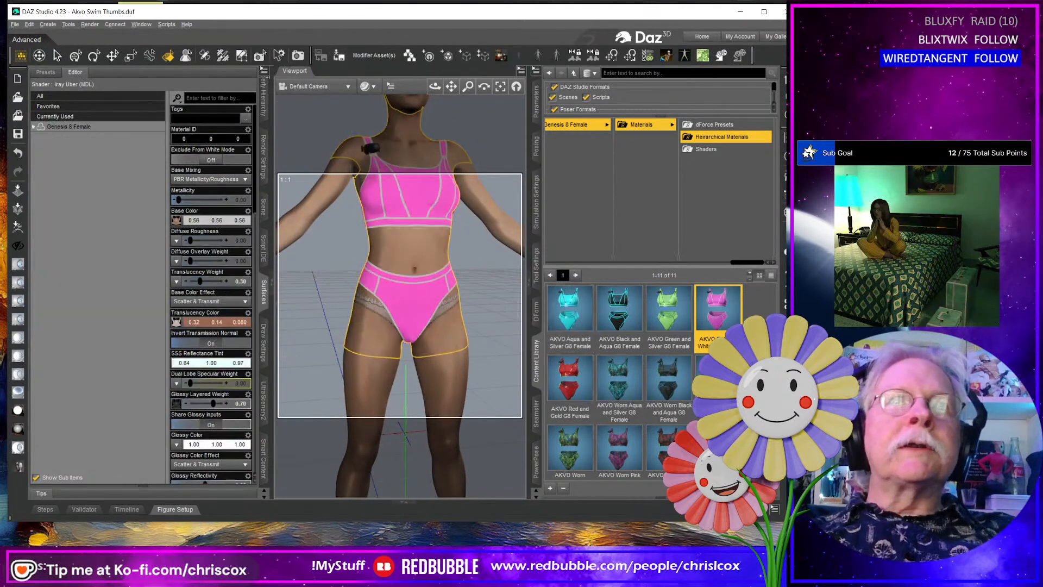
pyautogui.click(550, 487)
pyautogui.click(631, 281)
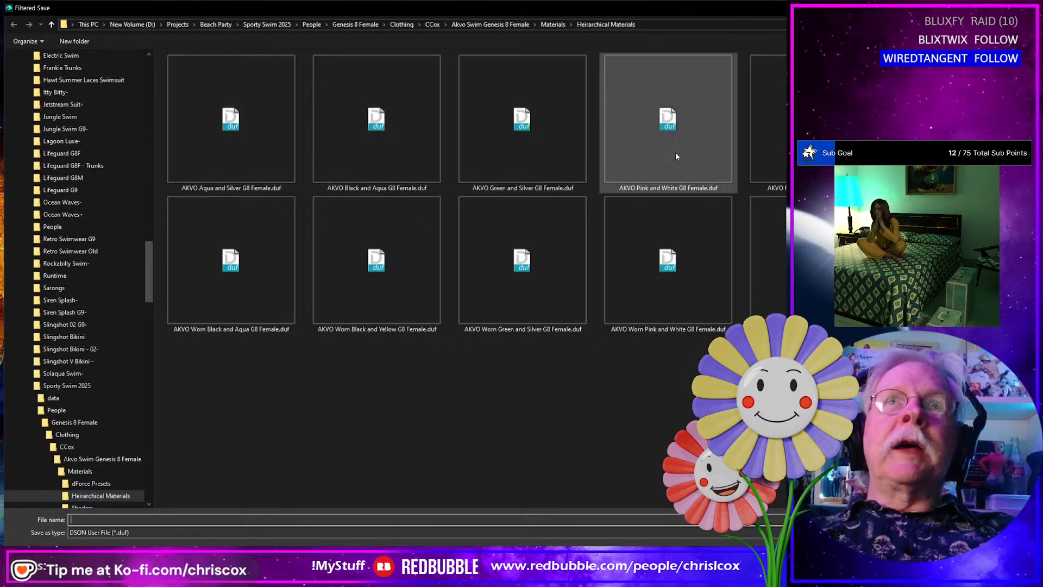
pyautogui.doubleClick(674, 156)
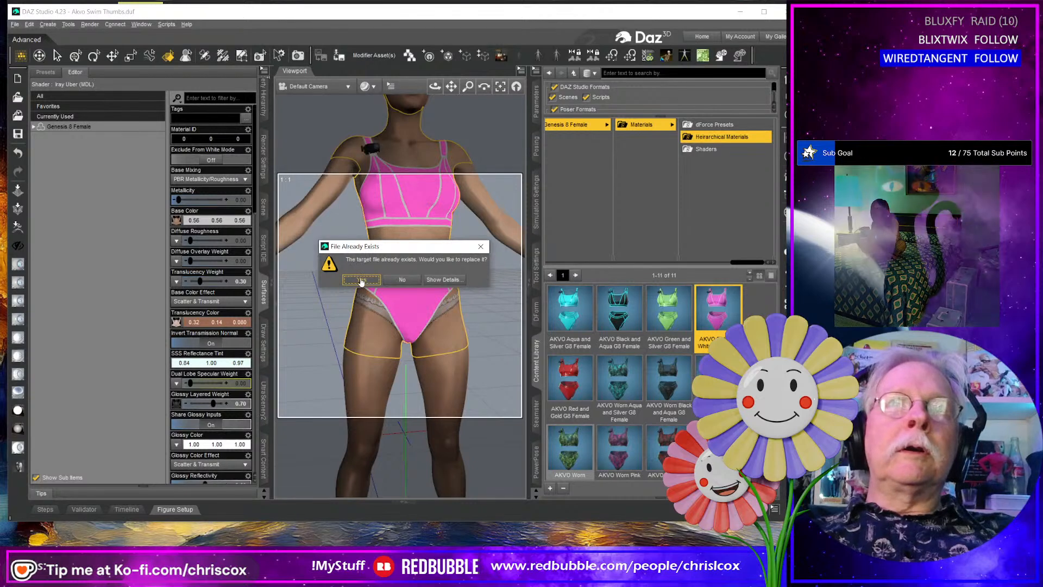
pyautogui.click(361, 280)
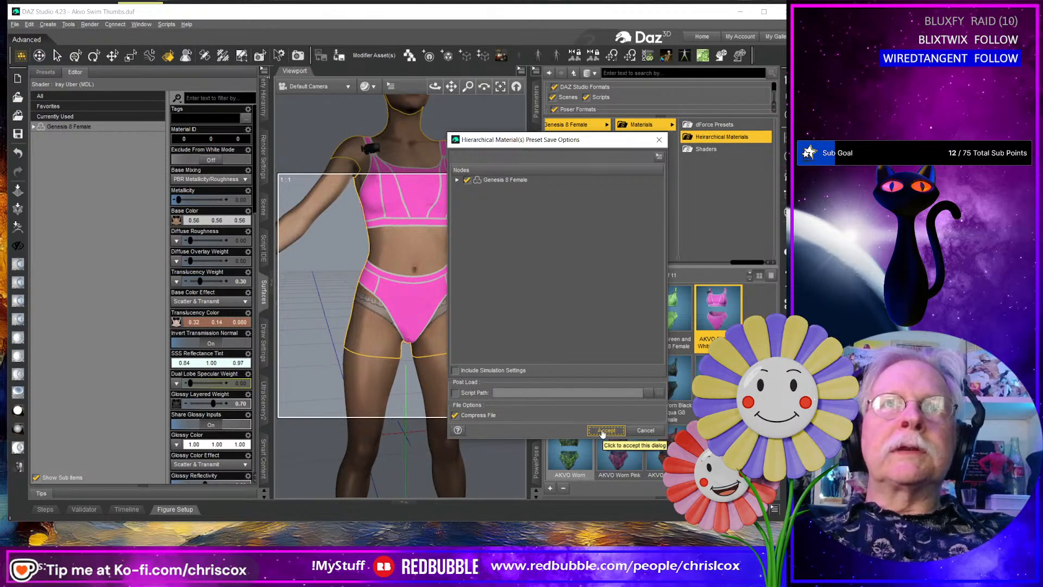
pyautogui.click(457, 179)
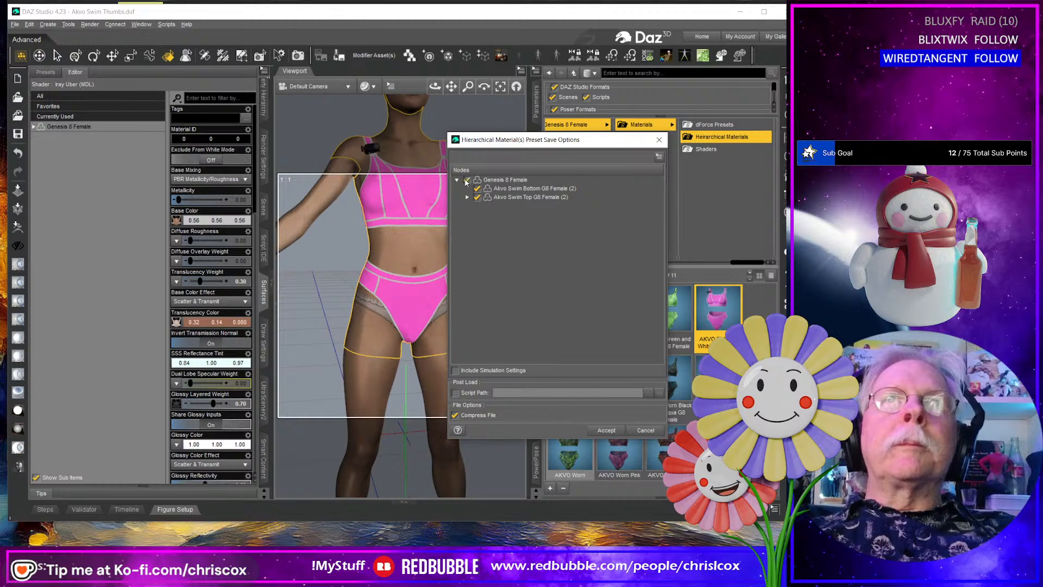
pyautogui.click(609, 432)
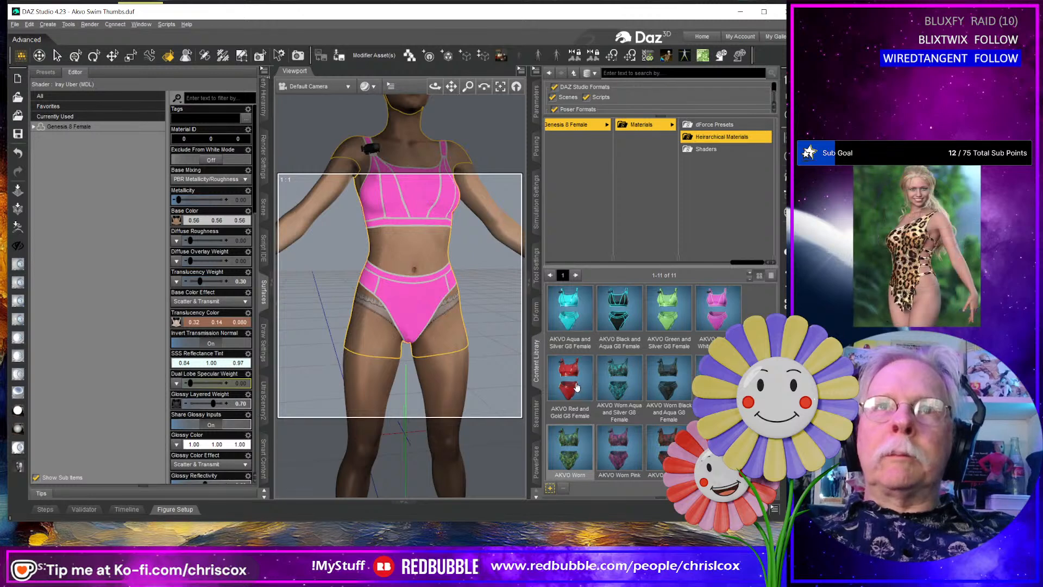
# Apply the AKVO Red and Gold G8 Female material preset to the unworn reference swimsuit.
pyautogui.moveTo(577, 385)
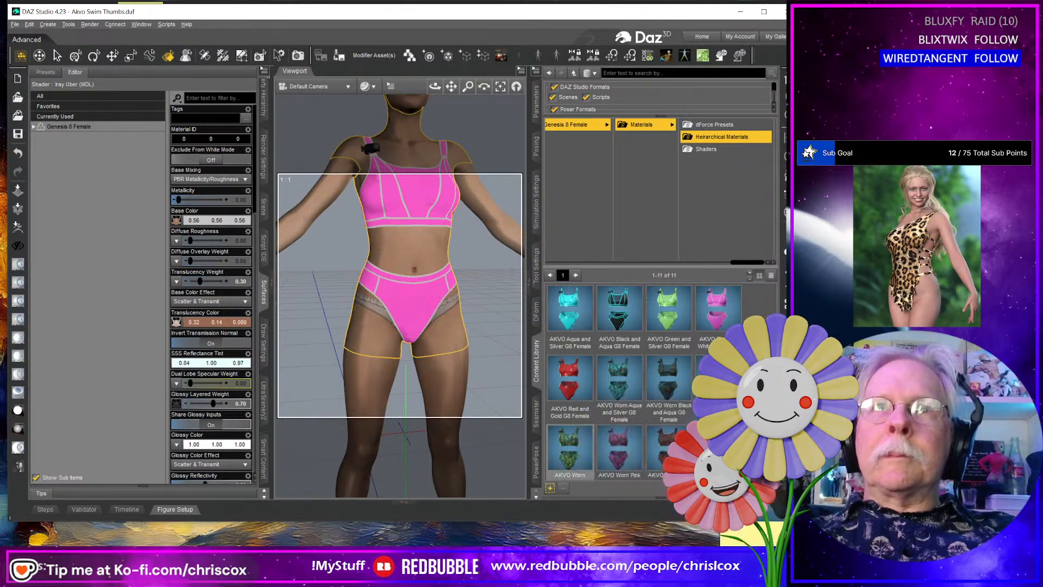
pyautogui.moveTo(725, 397)
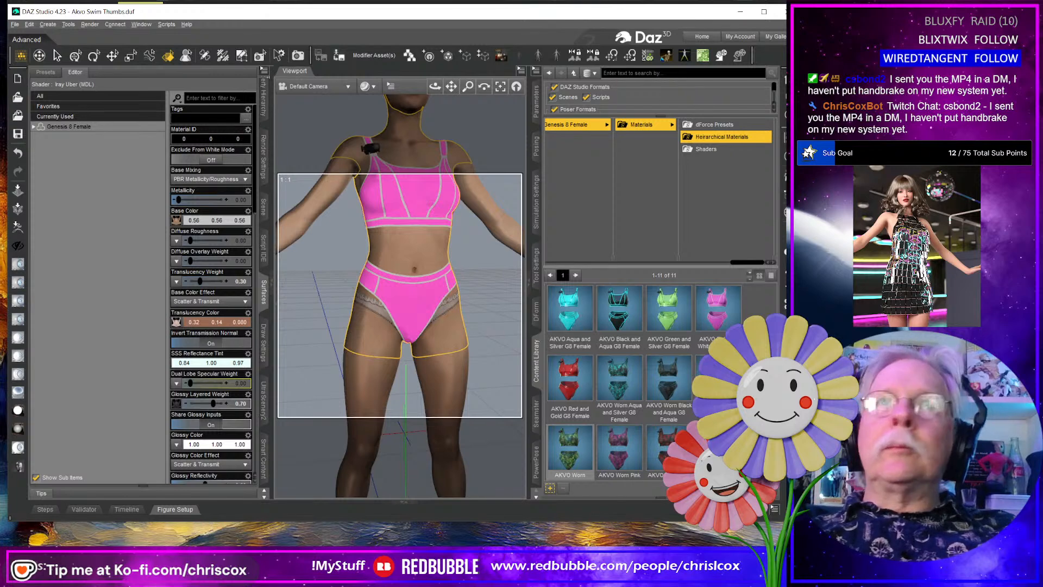
pyautogui.scroll(-4, 401, 350)
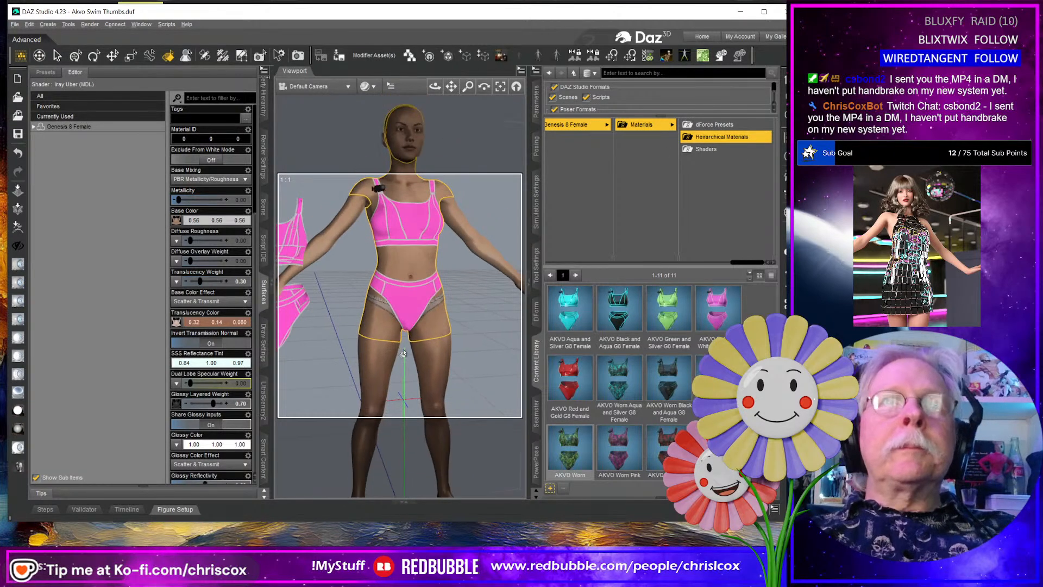
pyautogui.moveTo(401, 350); pyautogui.dragTo(427, 354, button='middle')
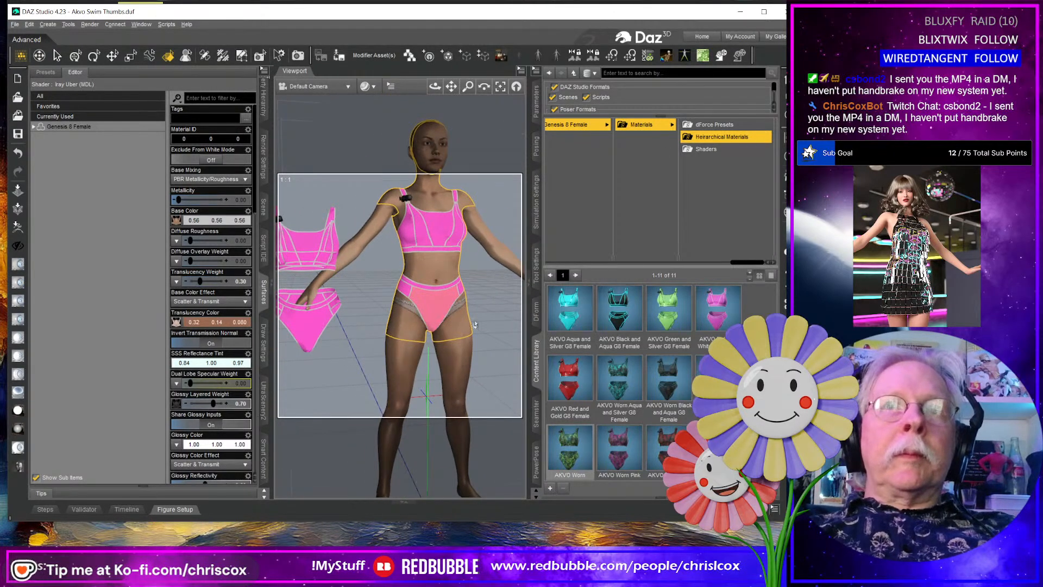
pyautogui.click(321, 338)
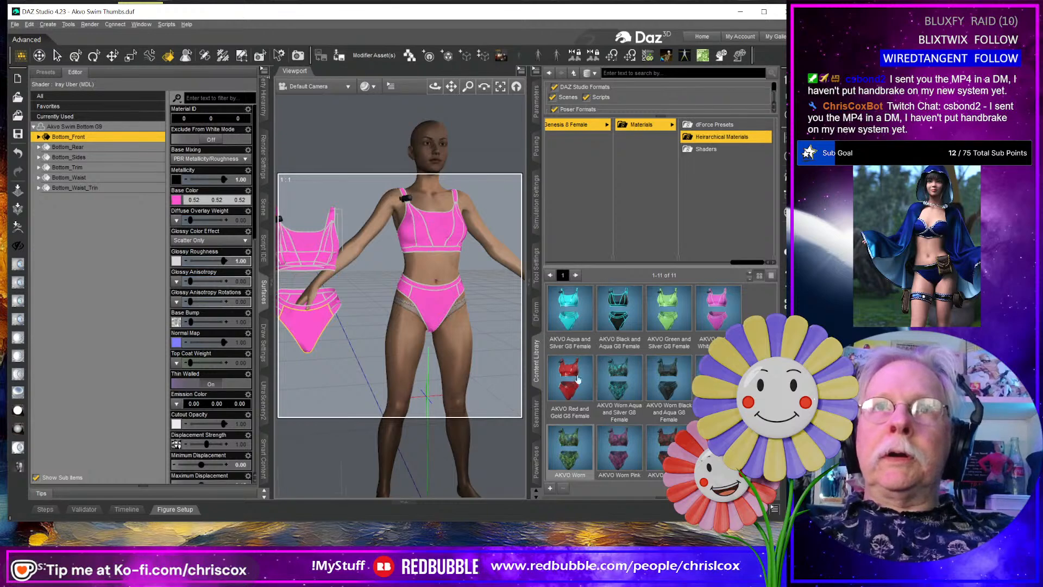
pyautogui.doubleClick(569, 386)
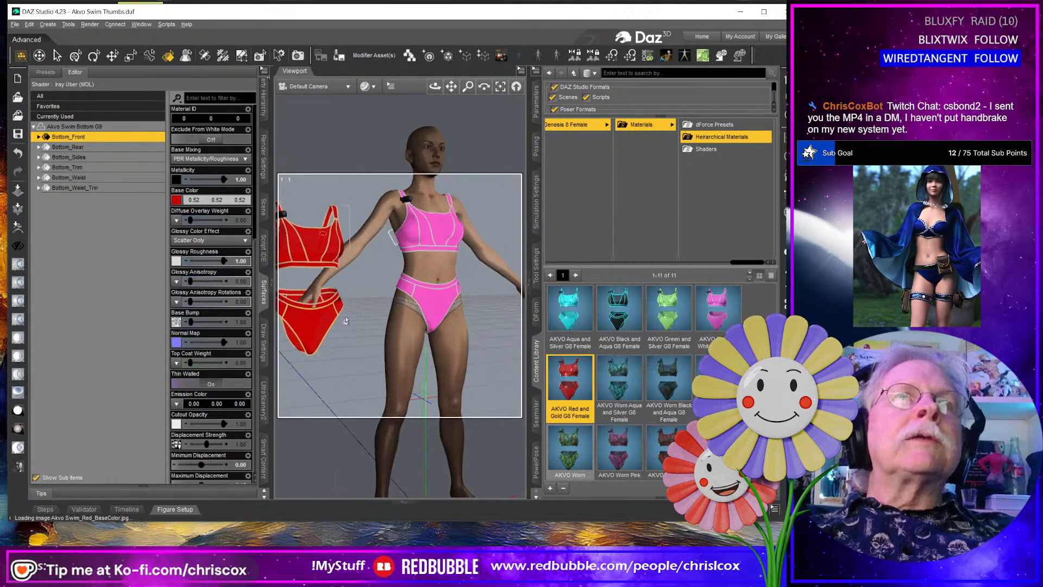
pyautogui.moveTo(468, 86); pyautogui.dragTo(503, 101)
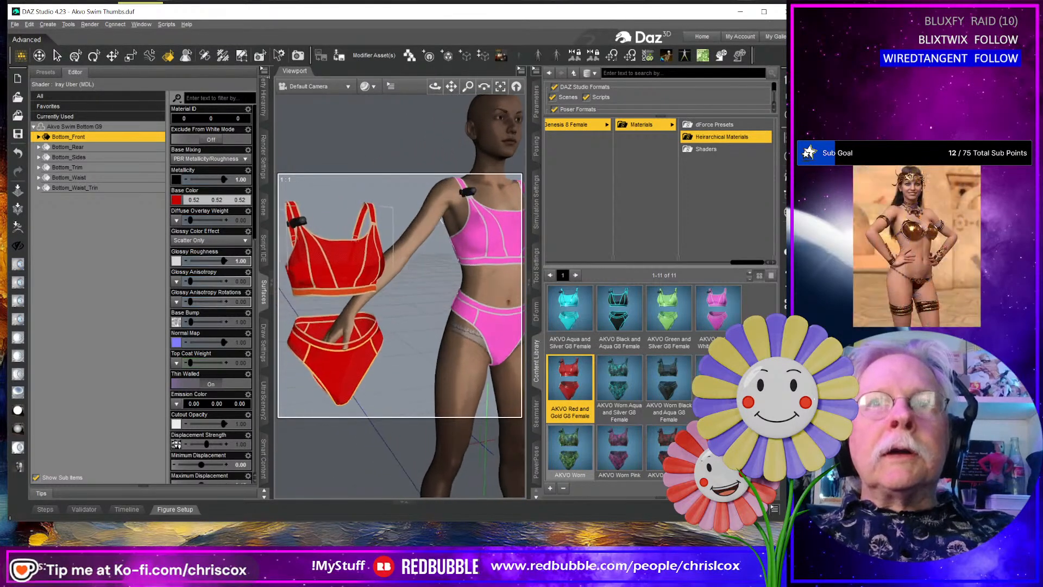
# List the surfaces of both worn swim pieces with Akvo Swim Top G8 and copy the reference top's red Top_Front_Panel surface settings.
pyautogui.click(342, 260)
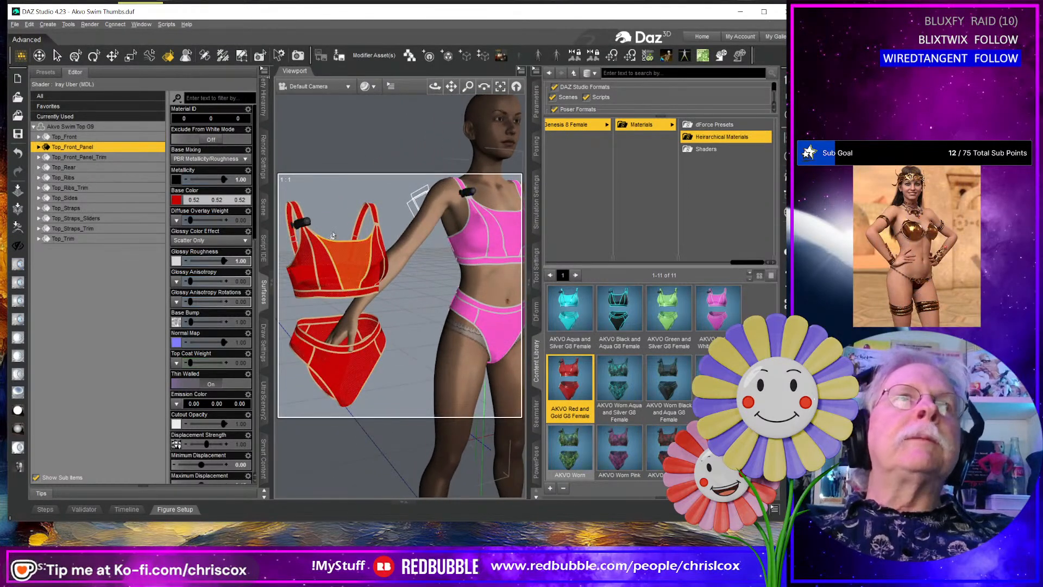
pyautogui.keyDown('ctrl'); pyautogui.click(508, 239); pyautogui.keyUp('ctrl')
pyautogui.keyDown('ctrl'); pyautogui.click(499, 336); pyautogui.keyUp('ctrl')
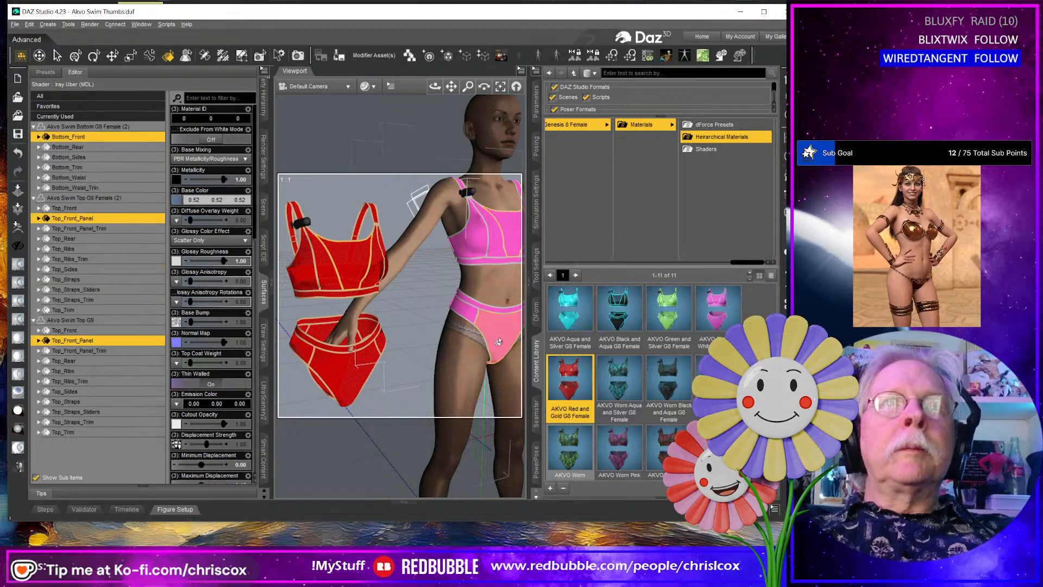
pyautogui.click(139, 341)
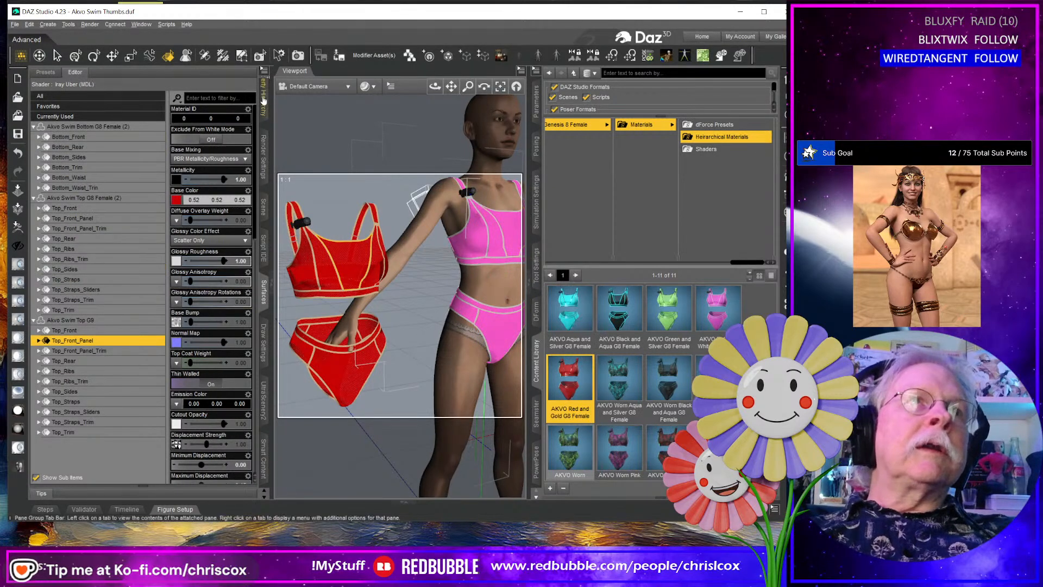
pyautogui.click(264, 71)
pyautogui.click(298, 94)
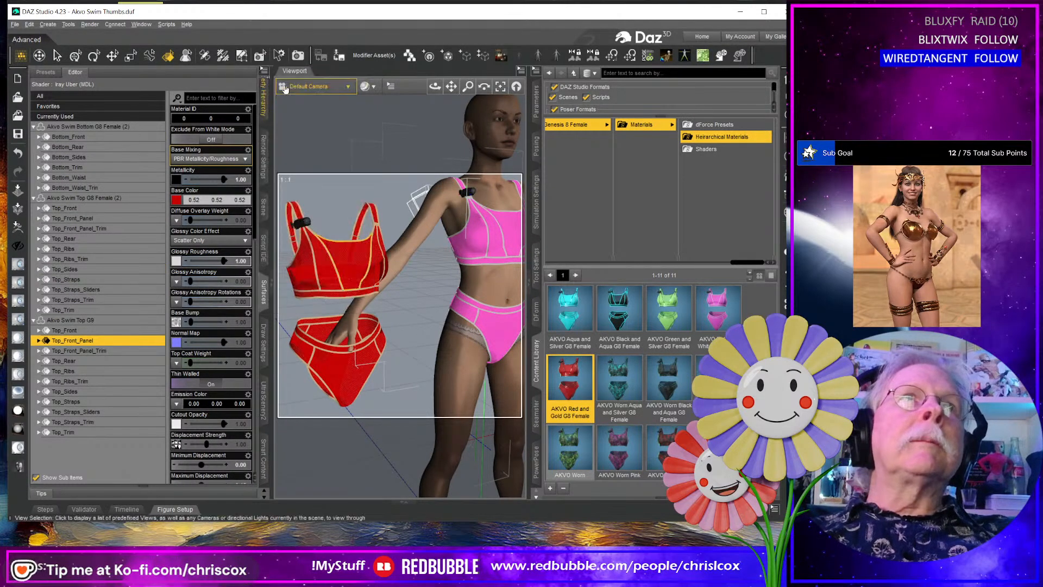
# Paste the copied red material onto every surface of Akvo Swim Bottom G8 Female (2) and Akvo Swim Top G8 Female (2).
pyautogui.click(114, 127)
pyautogui.keyDown('shift'); pyautogui.click(85, 311); pyautogui.keyUp('shift')
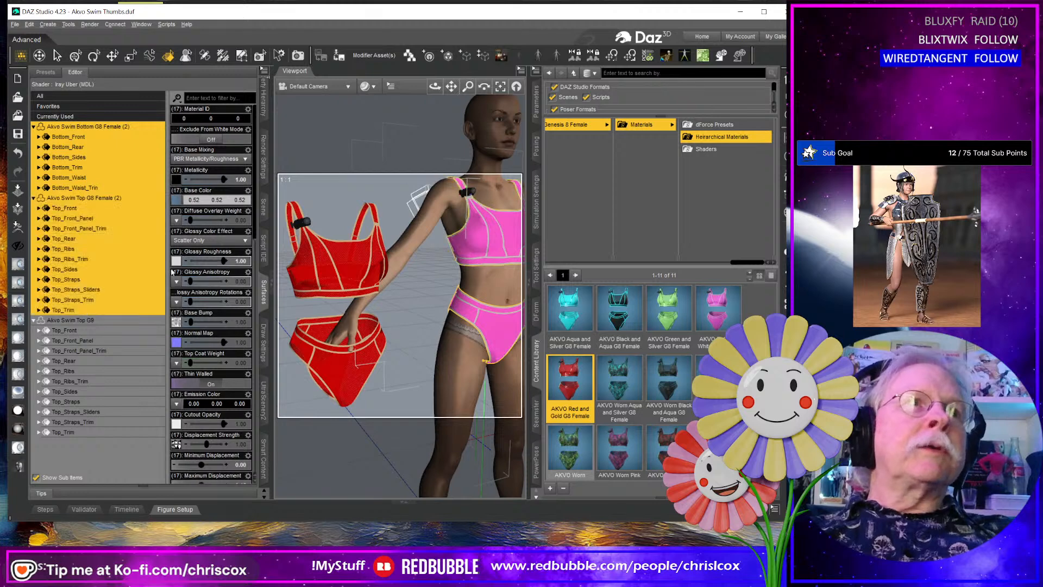
pyautogui.click(264, 71)
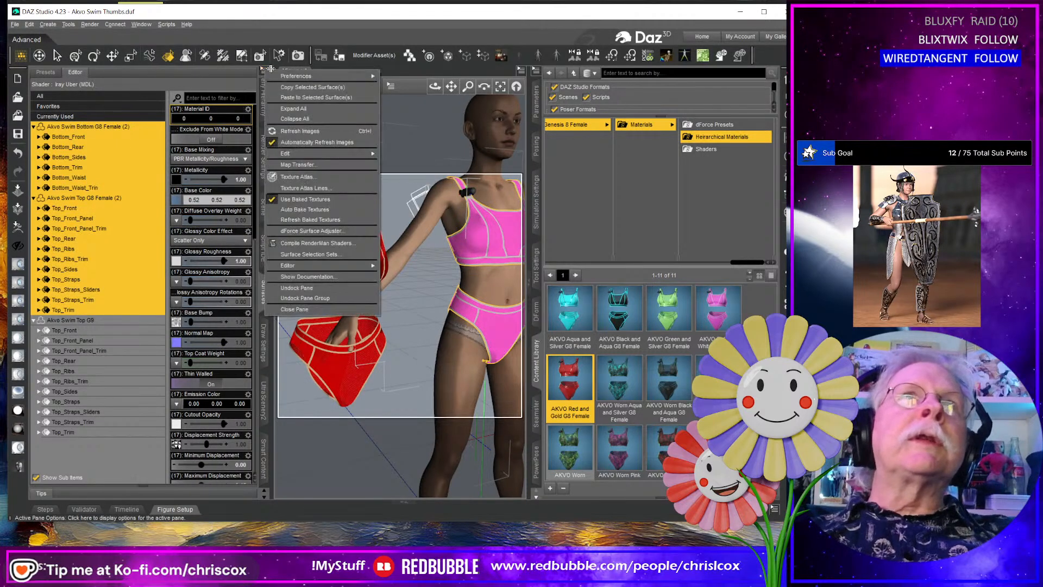
pyautogui.click(299, 96)
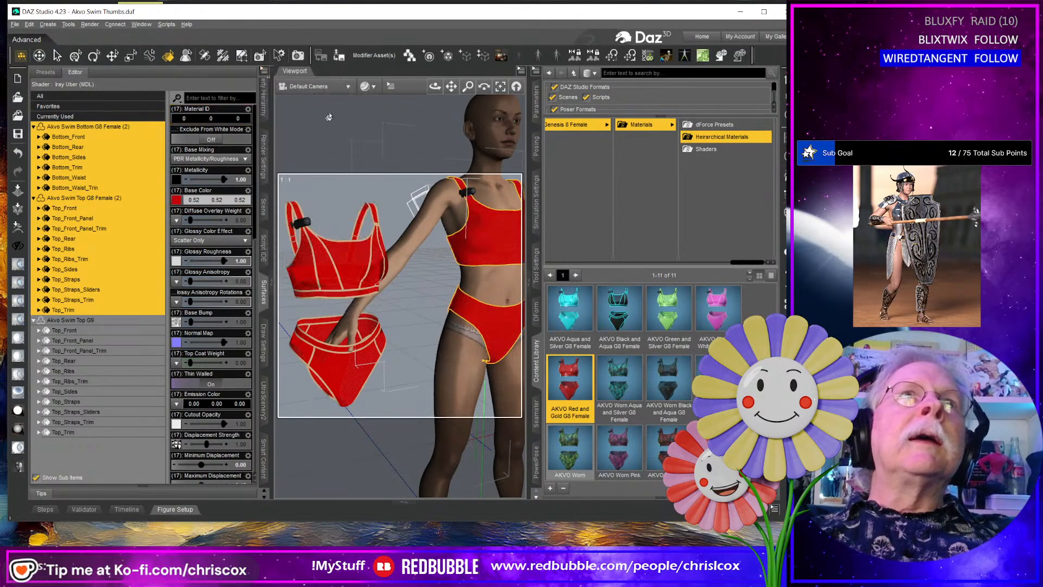
# Copy the gold Top_Trim surface settings of the reference Akvo Swim Top G8.
pyautogui.click(330, 264)
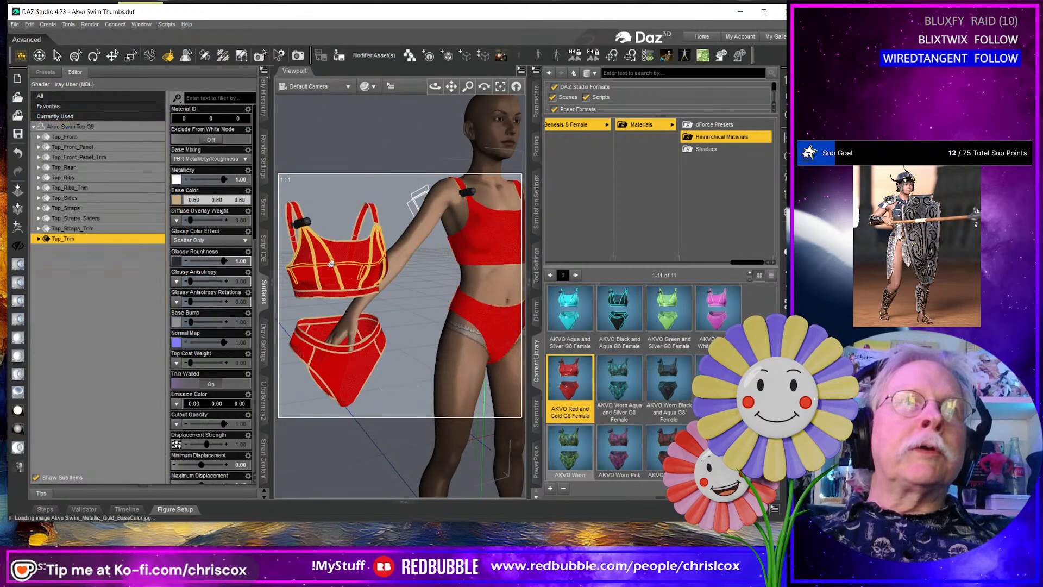
pyautogui.click(265, 71)
pyautogui.click(305, 89)
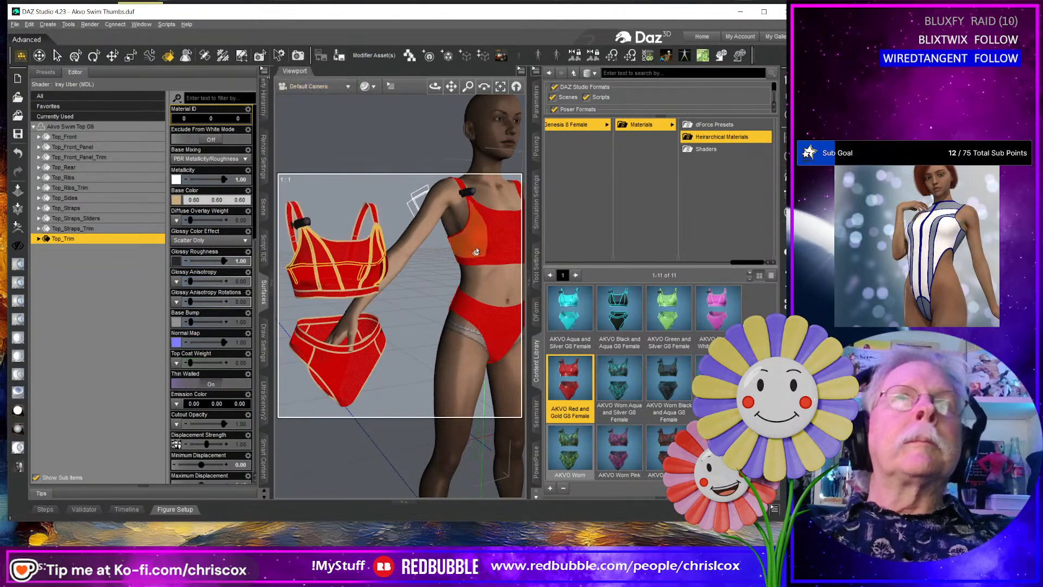
# Paste the copied gold trim onto Bottom_Trim, Bottom_Waist_Trim, Top_Front_Panel_Trim, Top_Ribs_Trim, Top_Straps_Trim and Top_Trim of the worn swimsuit.
pyautogui.click(471, 232)
pyautogui.keyDown('ctrl'); pyautogui.click(499, 333); pyautogui.keyUp('ctrl')
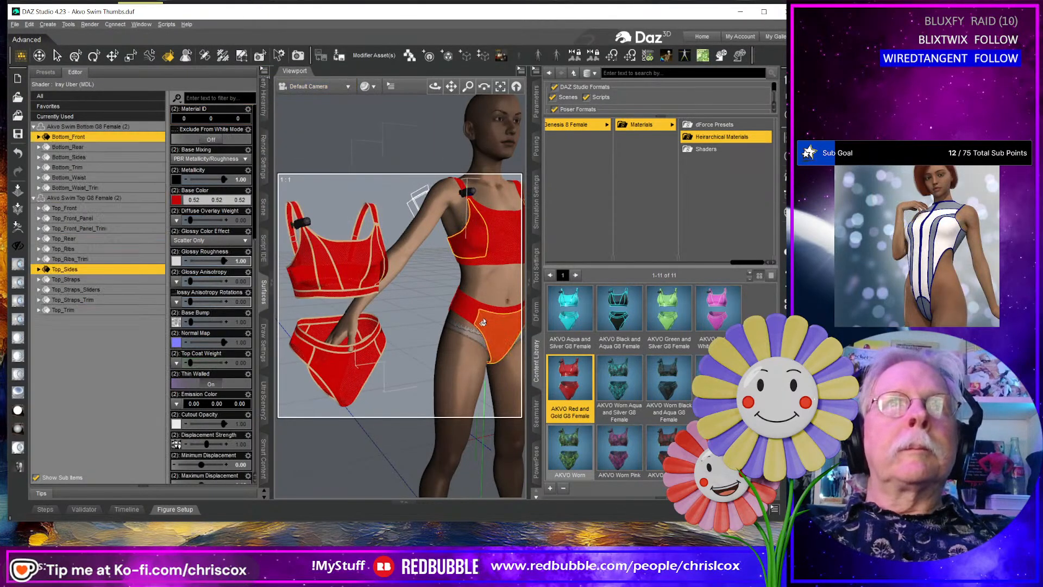
pyautogui.click(100, 169)
pyautogui.keyDown('ctrl'); pyautogui.click(108, 189); pyautogui.keyUp('ctrl')
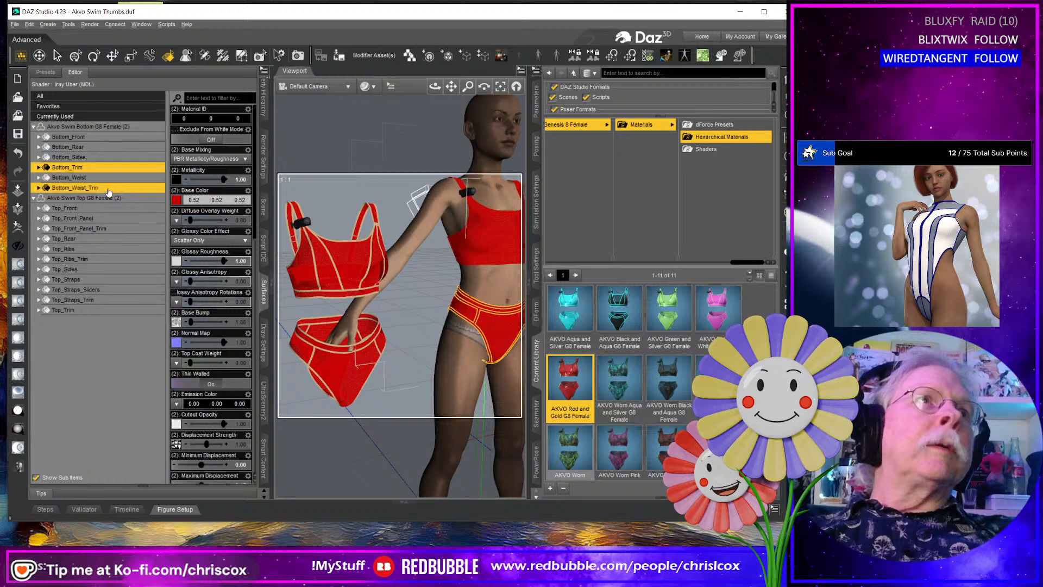
pyautogui.keyDown('ctrl'); pyautogui.click(103, 260); pyautogui.keyUp('ctrl')
pyautogui.keyDown('ctrl'); pyautogui.click(102, 300); pyautogui.keyUp('ctrl')
pyautogui.keyDown('ctrl'); pyautogui.click(102, 311); pyautogui.keyUp('ctrl')
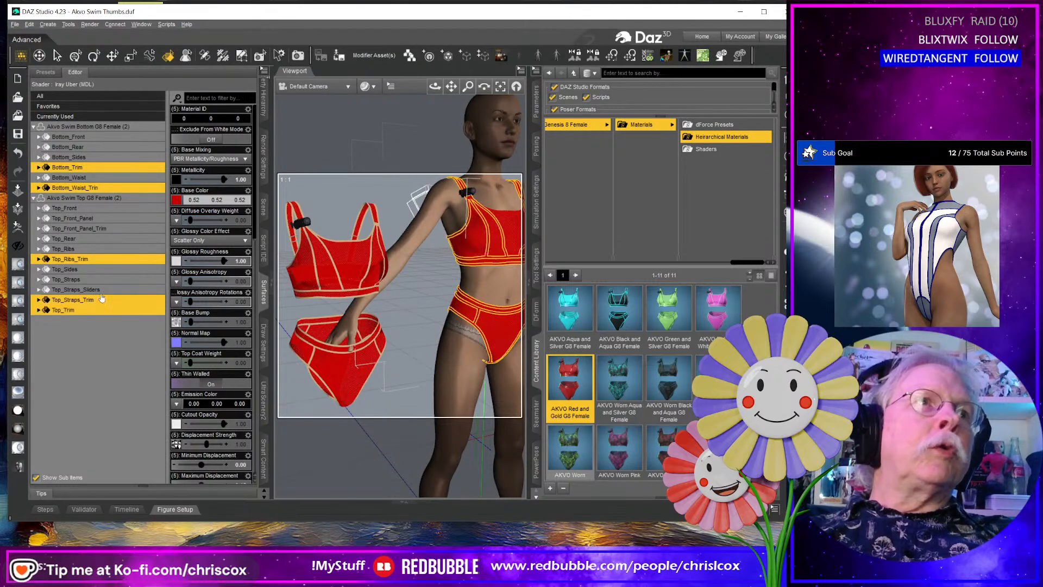
pyautogui.keyDown('ctrl'); pyautogui.click(106, 230); pyautogui.keyUp('ctrl')
pyautogui.click(264, 71)
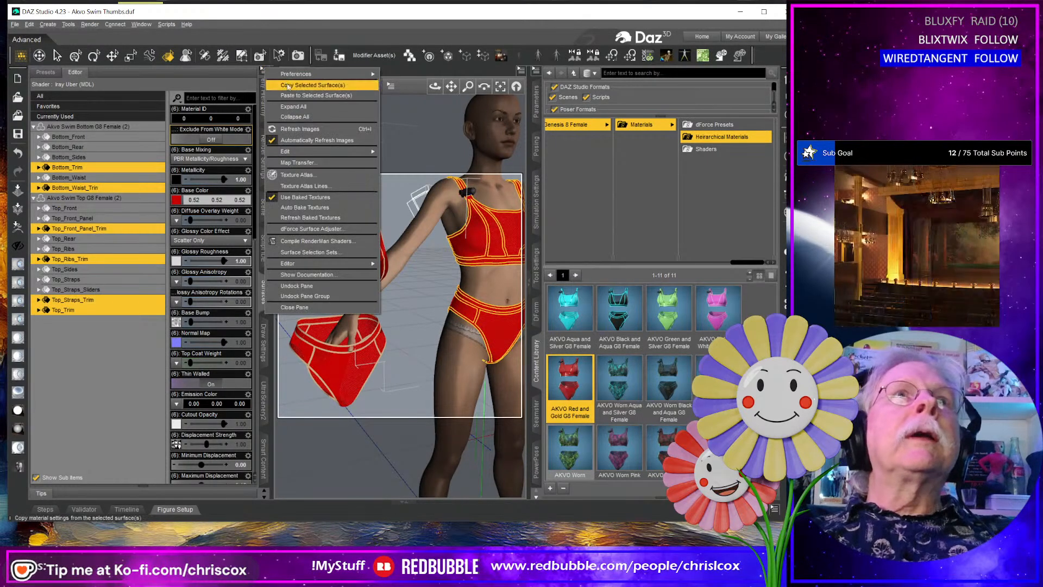
pyautogui.click(289, 97)
pyautogui.moveTo(514, 295); pyautogui.dragTo(473, 282, button='middle')
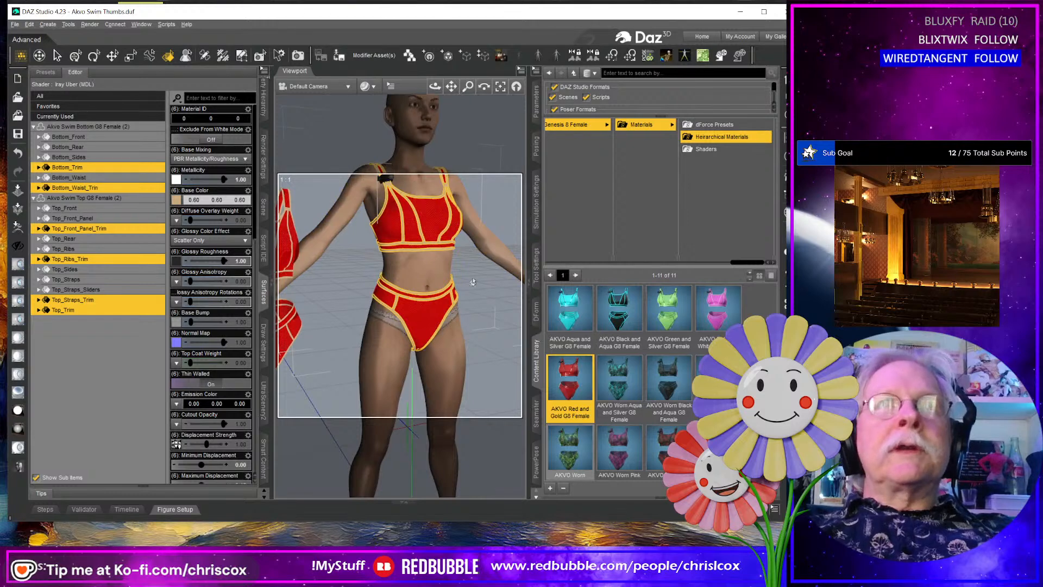
# Select Genesis 8 Female and overwrite AKVO Red and Gold G8 Female.duf with a hierarchical materials preset, excluding the figure's own node.
pyautogui.click(438, 289)
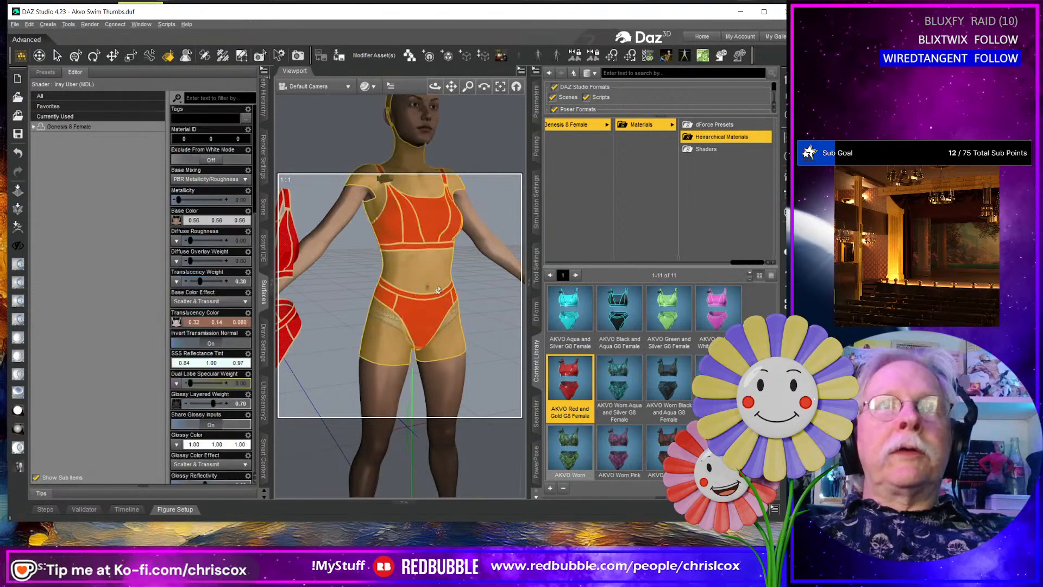
pyautogui.click(550, 488)
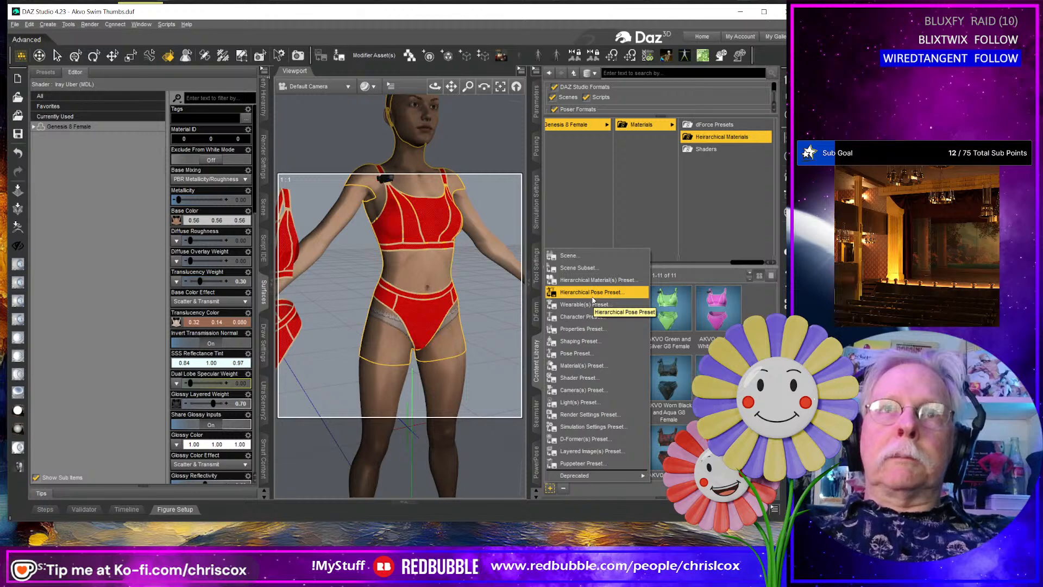
pyautogui.click(600, 280)
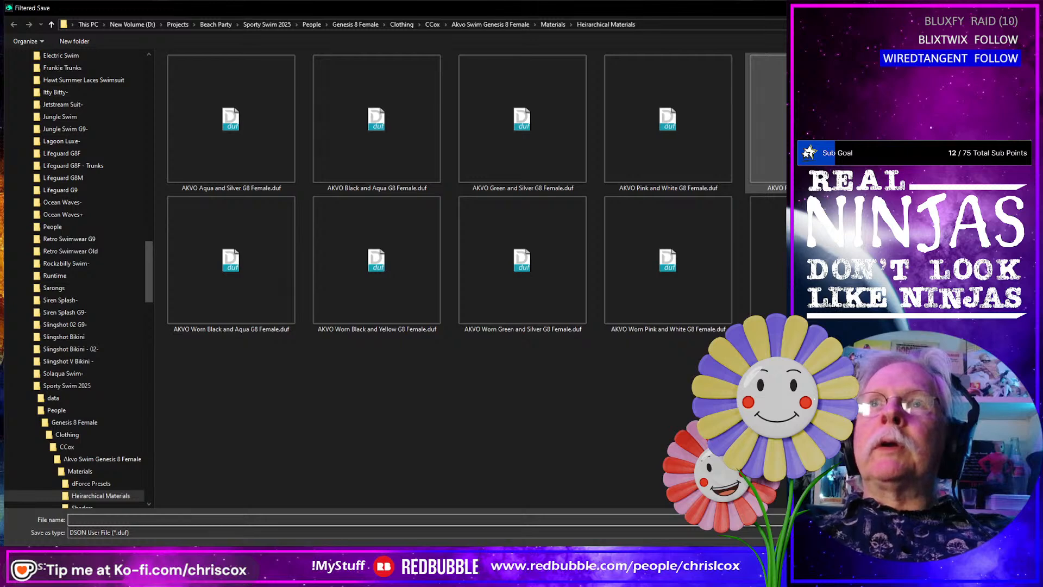
pyautogui.doubleClick(768, 122)
pyautogui.click(359, 277)
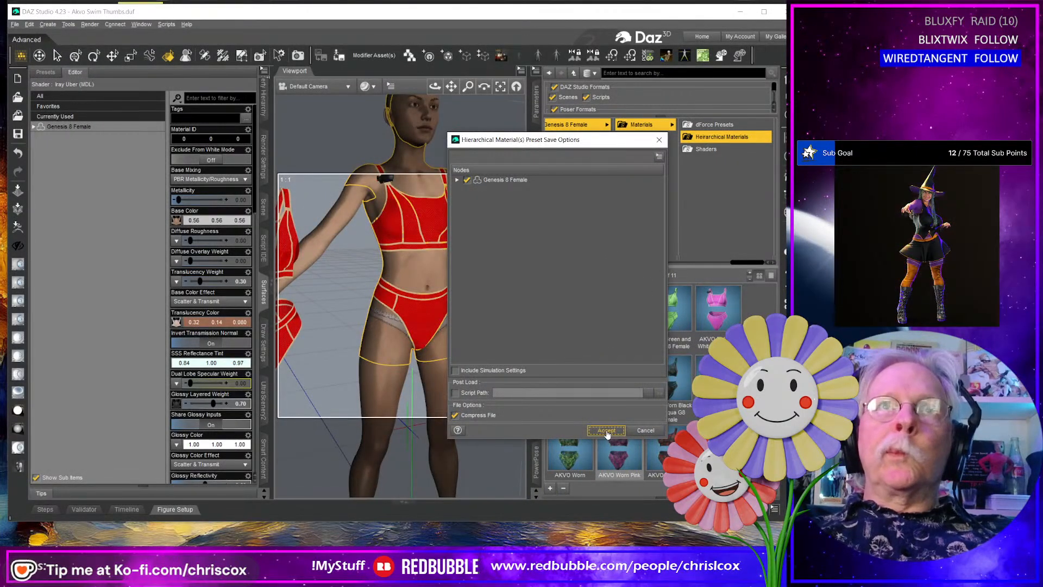
pyautogui.click(468, 180)
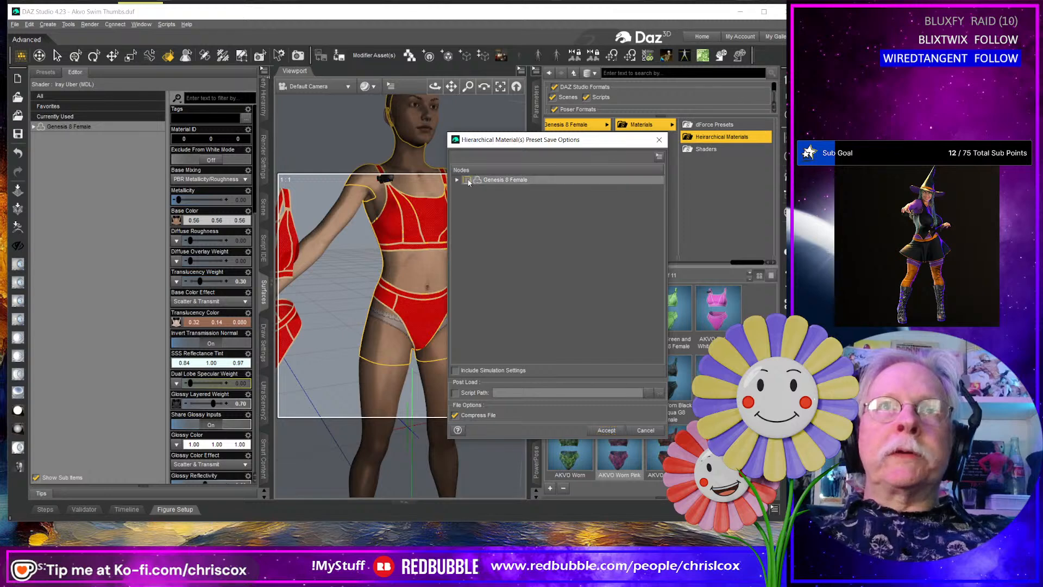
pyautogui.click(607, 431)
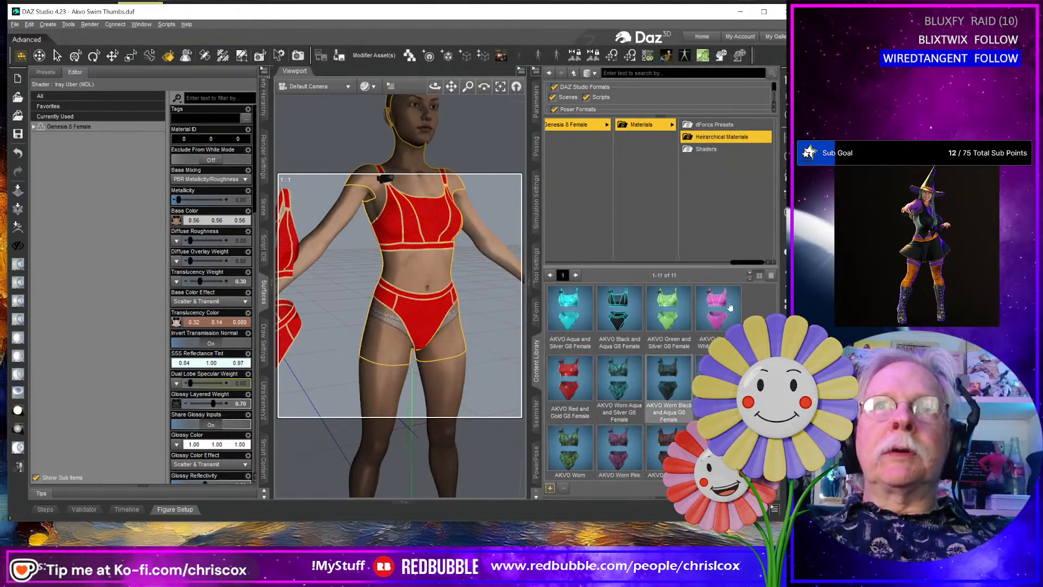
# Open the Heirarchical Materials folder of the Akvo Swim Genesis 9 clothing in the content library.
pyautogui.moveTo(746, 263); pyautogui.dragTo(632, 266)
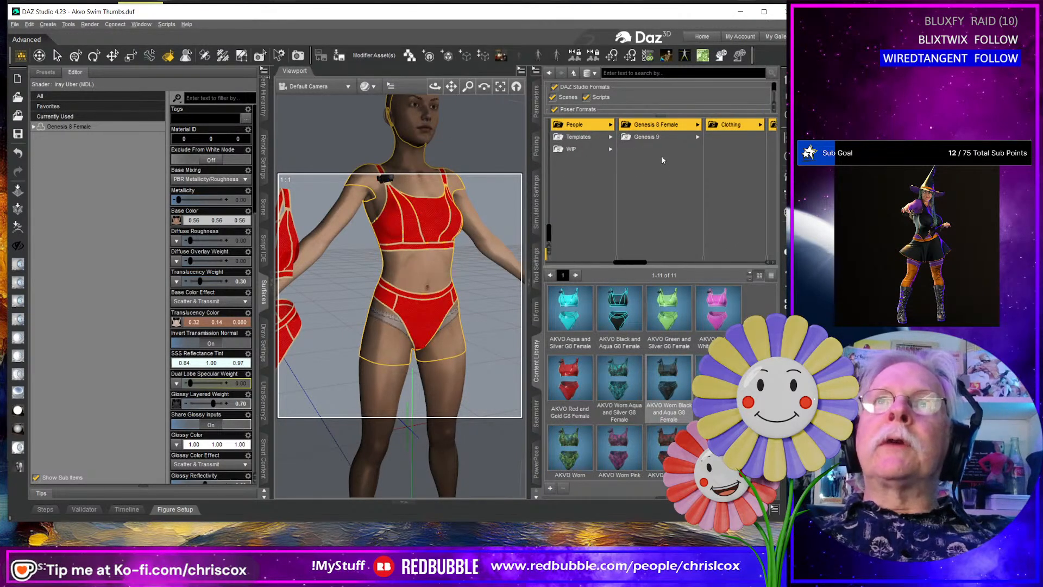
pyautogui.click(659, 138)
pyautogui.click(748, 125)
pyautogui.click(751, 124)
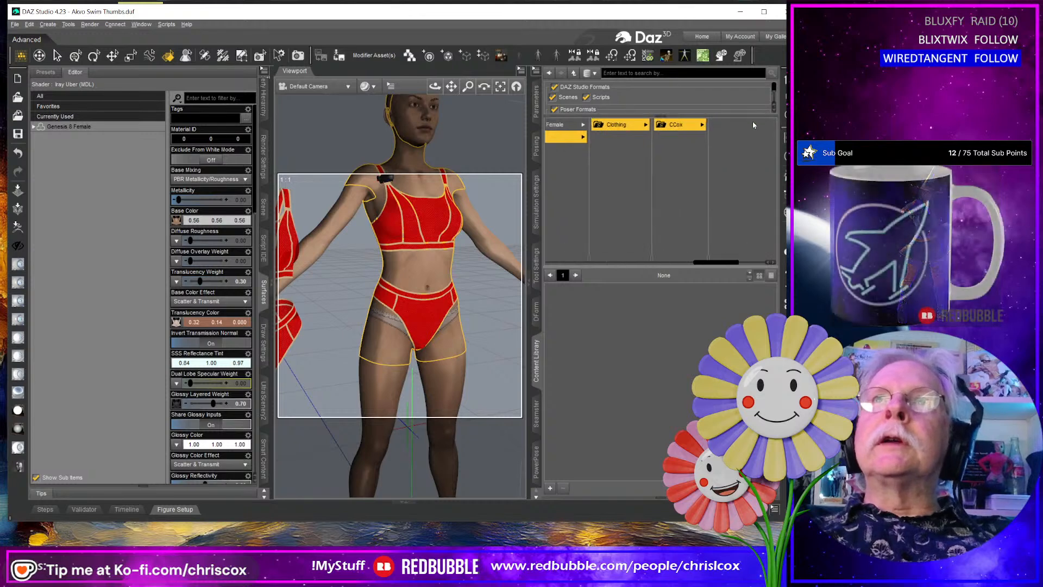
pyautogui.click(740, 125)
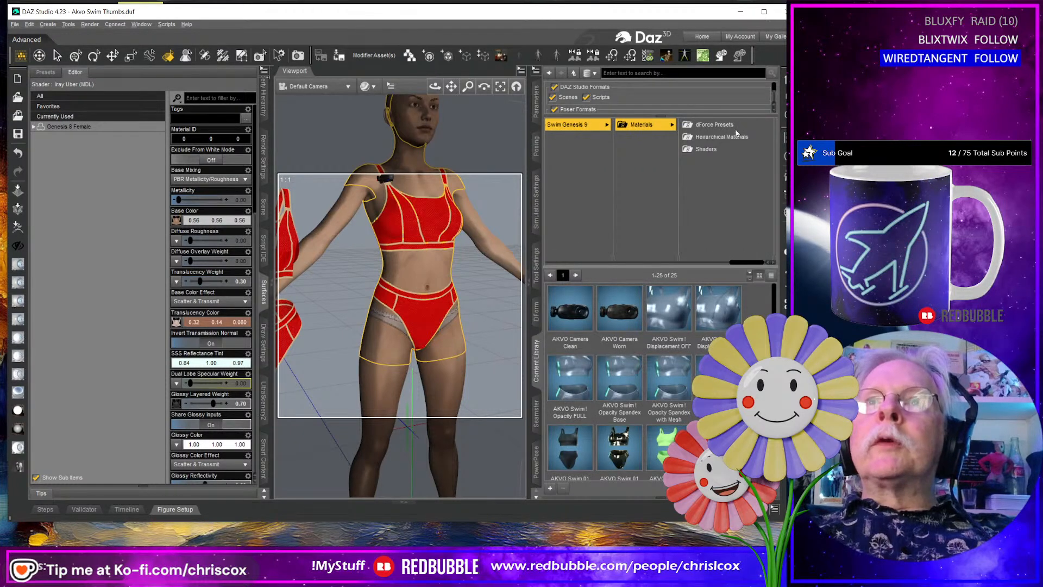
pyautogui.click(719, 138)
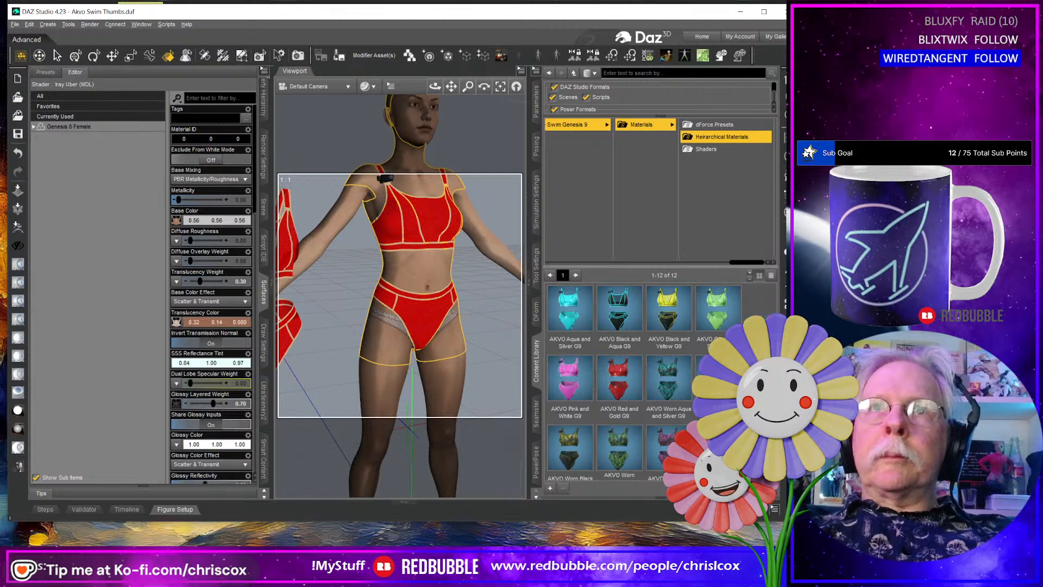
# Copy the AKVO Black and Yellow G9 hierarchical materials preset file.
pyautogui.click(669, 311)
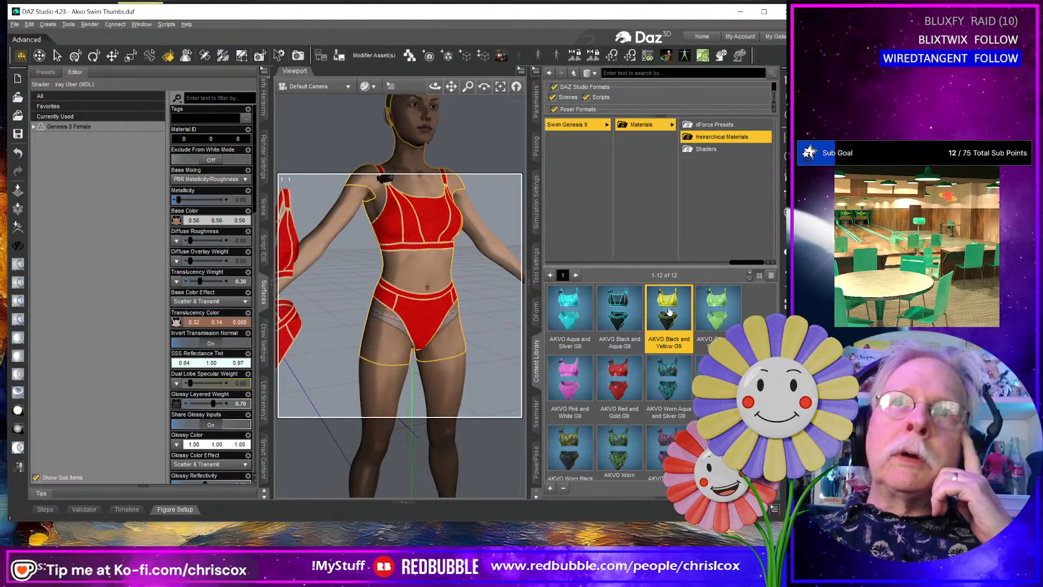
pyautogui.moveTo(669, 310)
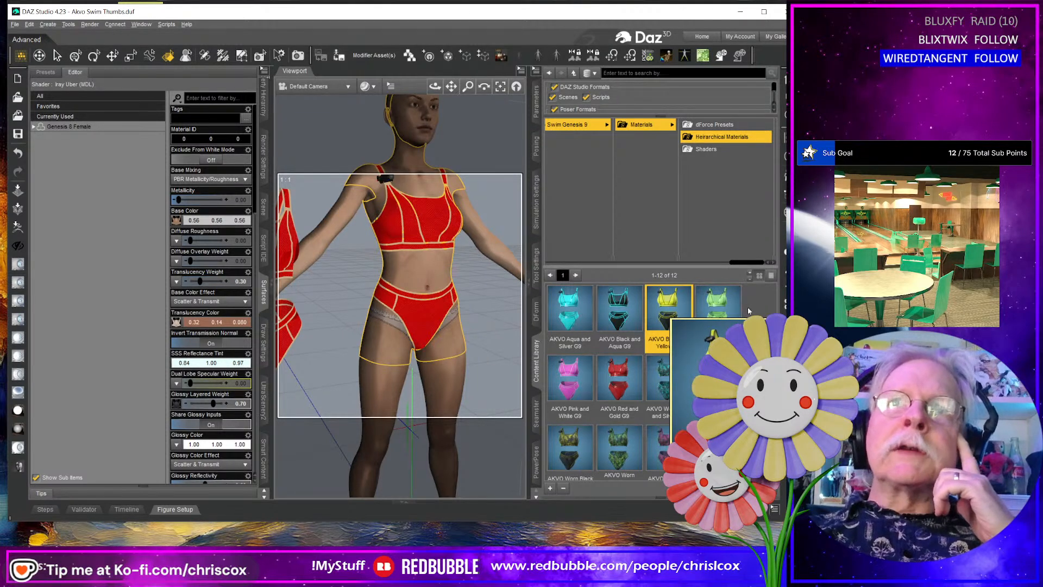
pyautogui.rightClick(660, 303)
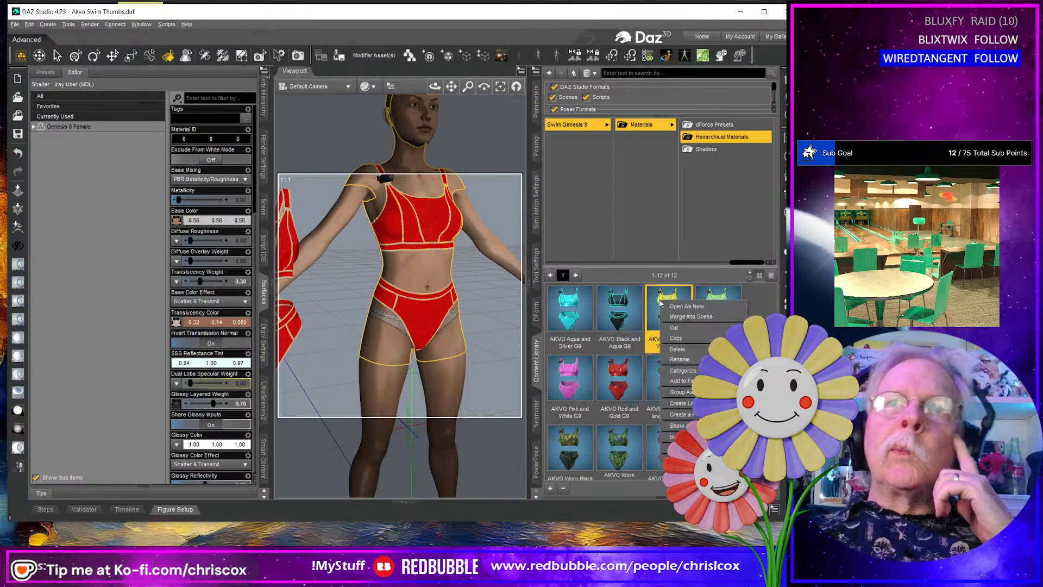
pyautogui.click(677, 341)
pyautogui.moveTo(757, 263); pyautogui.dragTo(664, 260)
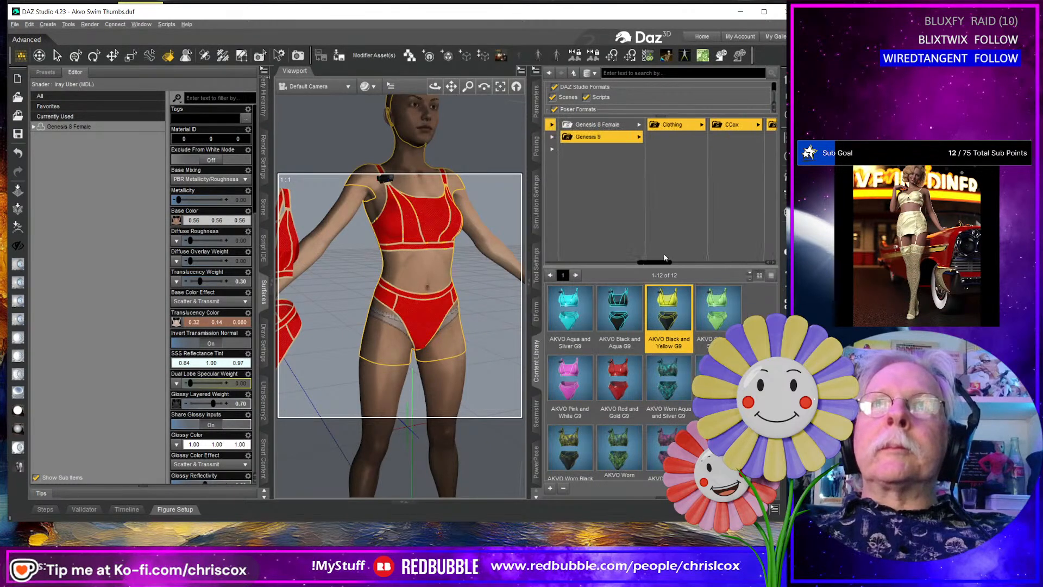
# Paste the copied Black and Yellow preset into the Heirarchical Materials folder of the Genesis 8 Female Akvo clothing.
pyautogui.click(623, 126)
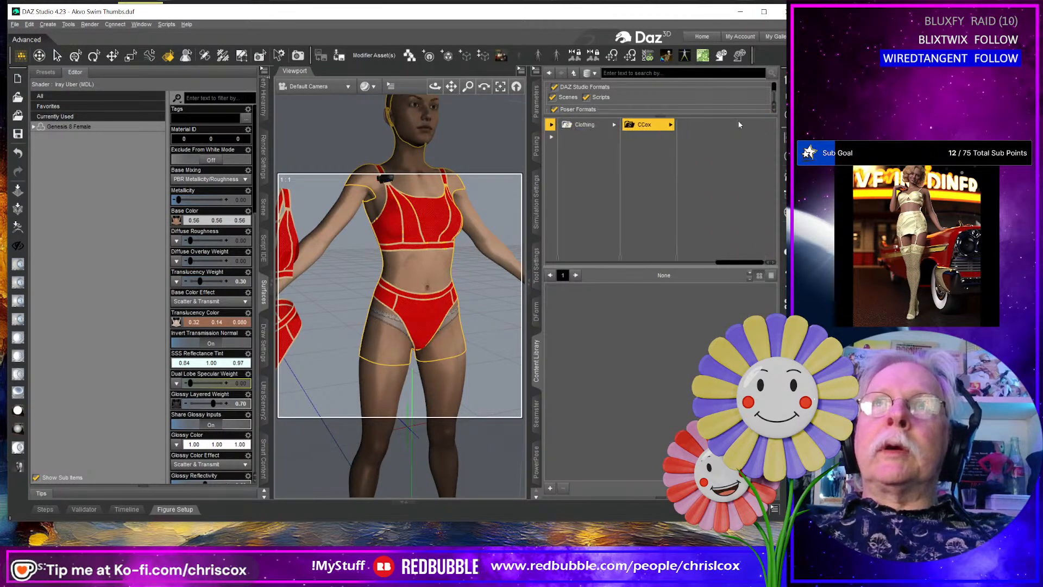
pyautogui.click(741, 125)
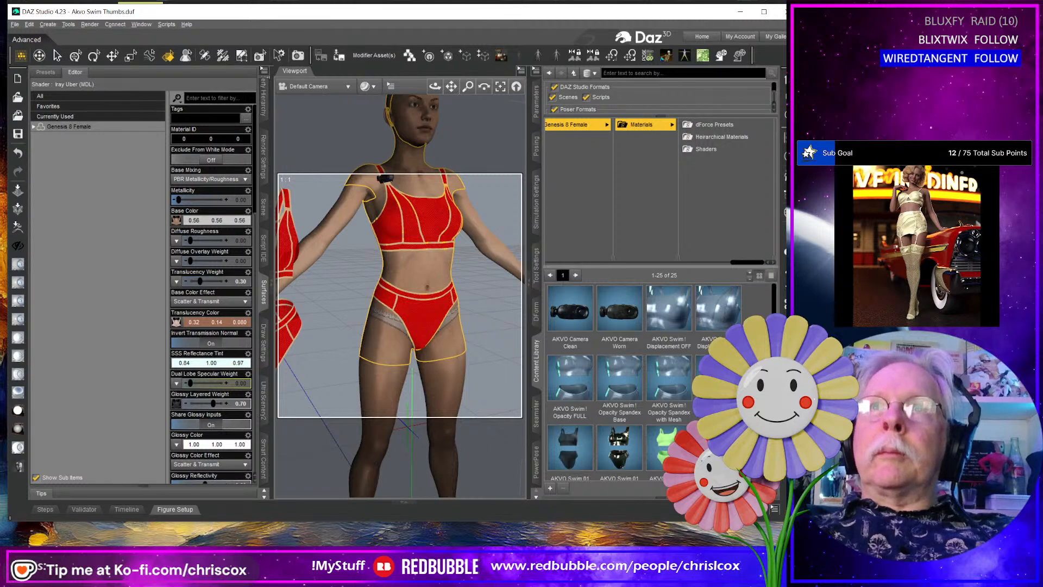
pyautogui.click(723, 124)
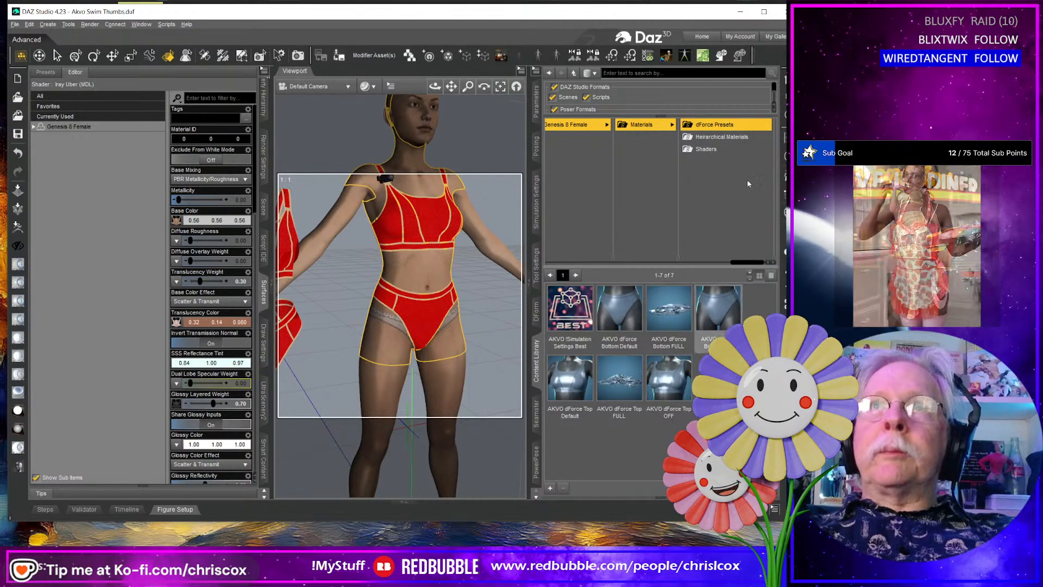
pyautogui.click(732, 138)
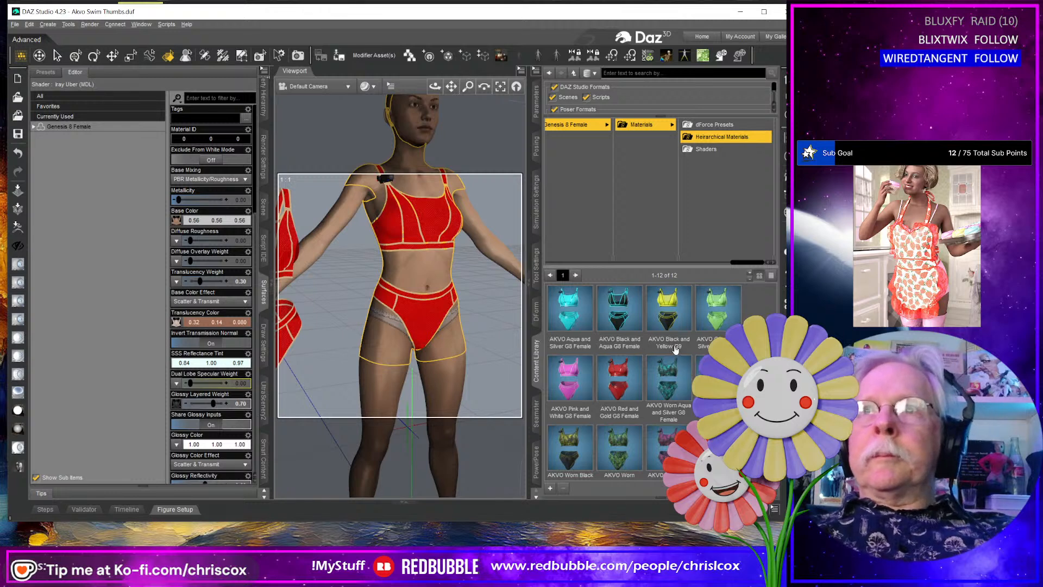
# Rename the pasted AKVO Black and Yellow G9 preset to AKVO Black and Yellow G8 Female.
pyautogui.click(676, 349)
pyautogui.rightClick(676, 350)
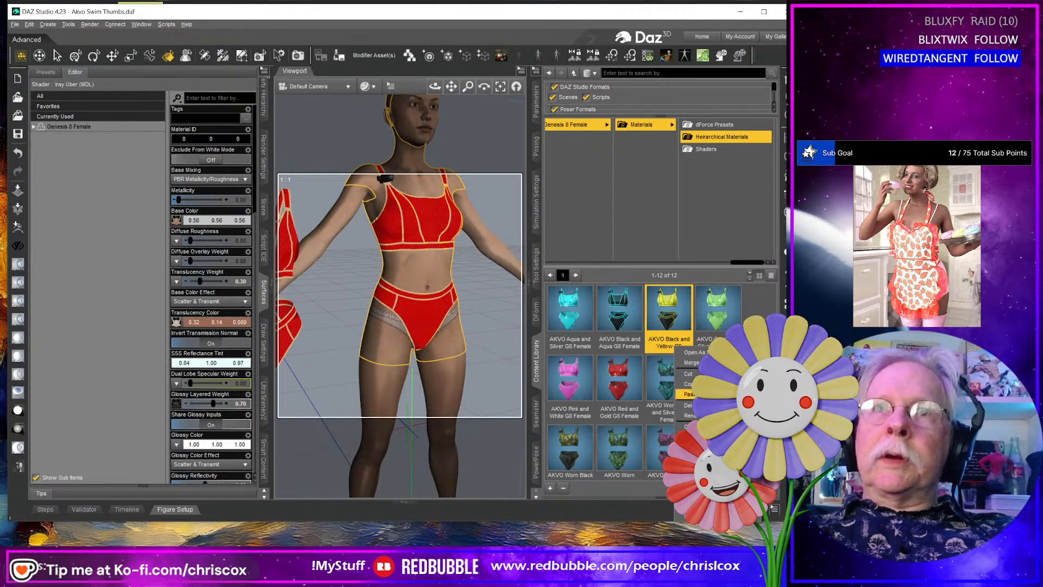
pyautogui.click(690, 416)
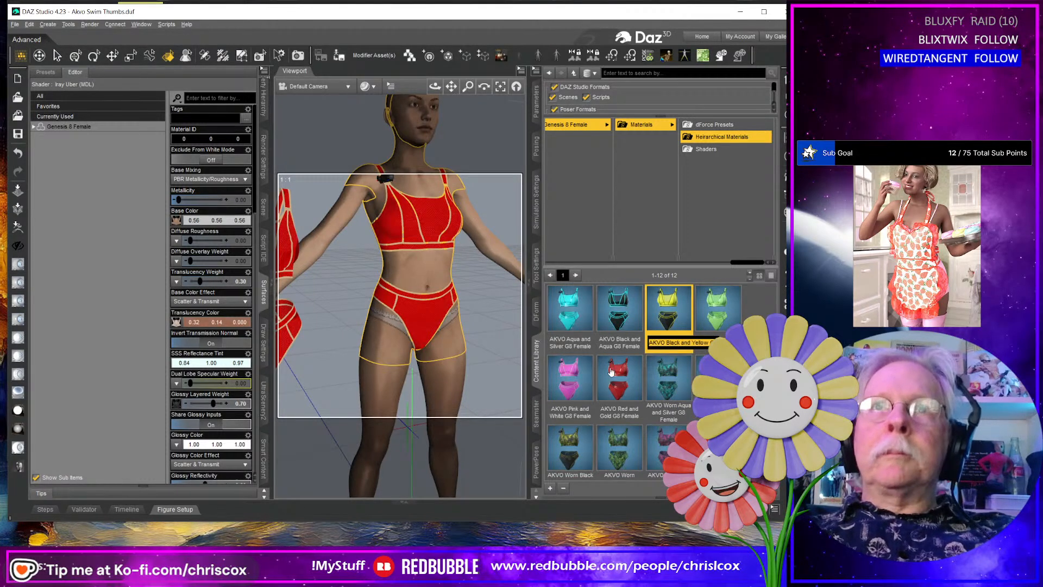
pyautogui.click(659, 341)
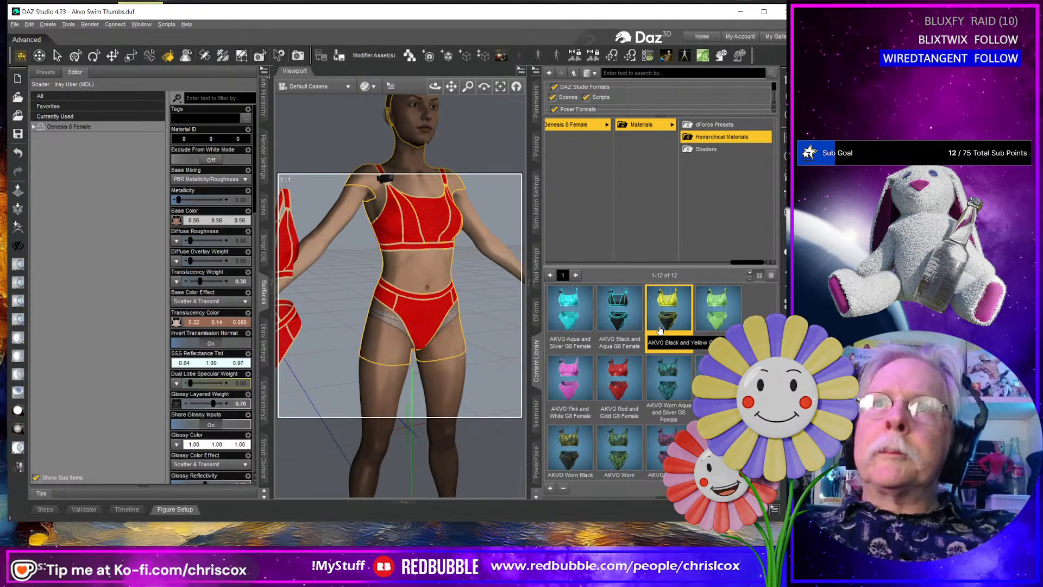
pyautogui.press('Return')
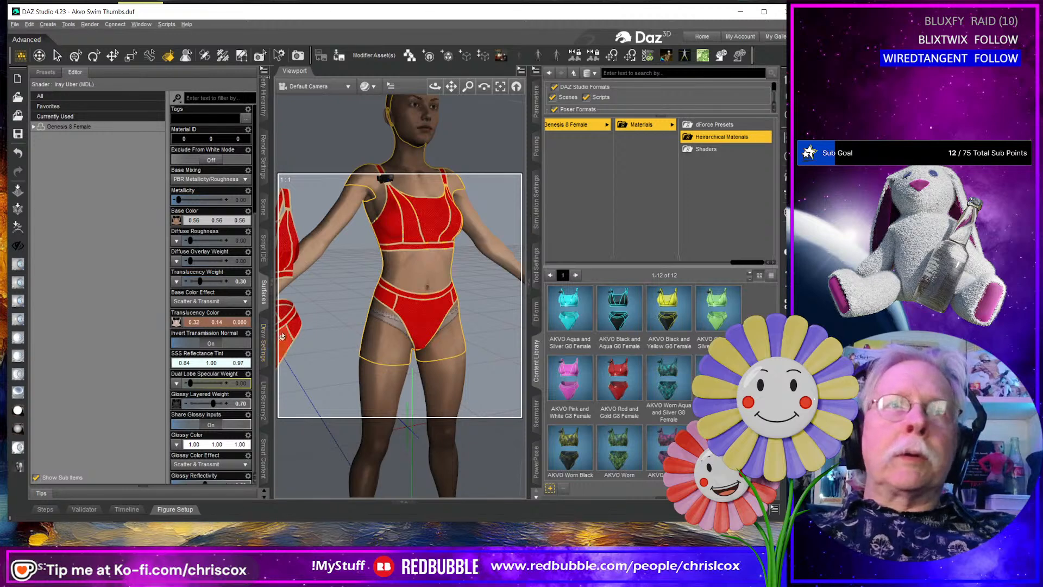
# Apply the AKVO Black and Yellow G8 Female preset to the reference swimsuit beside the figure.
pyautogui.moveTo(664, 313); pyautogui.dragTo(383, 314)
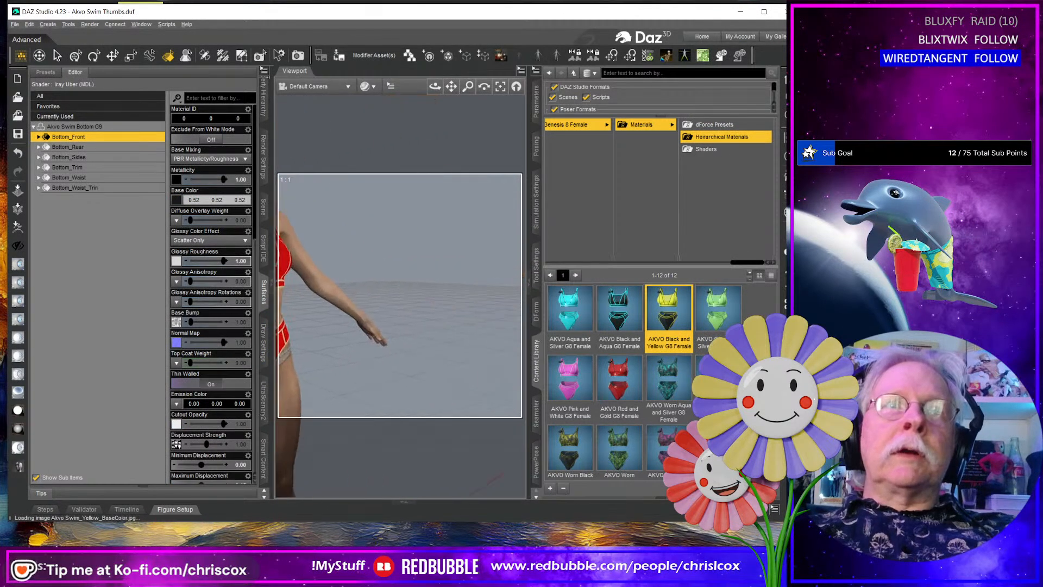
pyautogui.moveTo(452, 86)
pyautogui.mouseDown()
pyautogui.moveTo(489, 86)
pyautogui.moveTo(441, 86)
pyautogui.moveTo(468, 83)
pyautogui.moveTo(457, 87)
pyautogui.mouseUp()
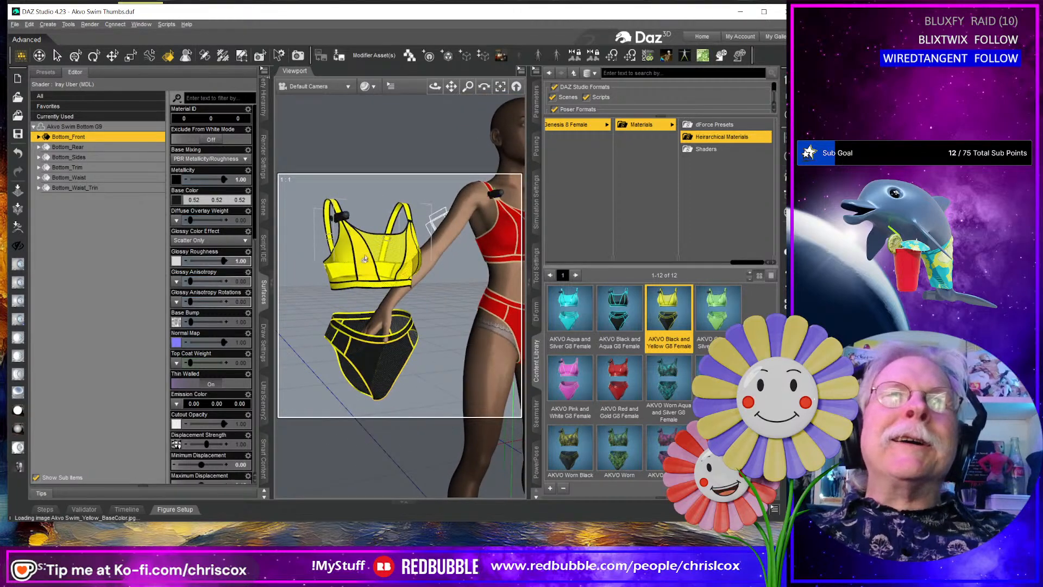
pyautogui.click(365, 259)
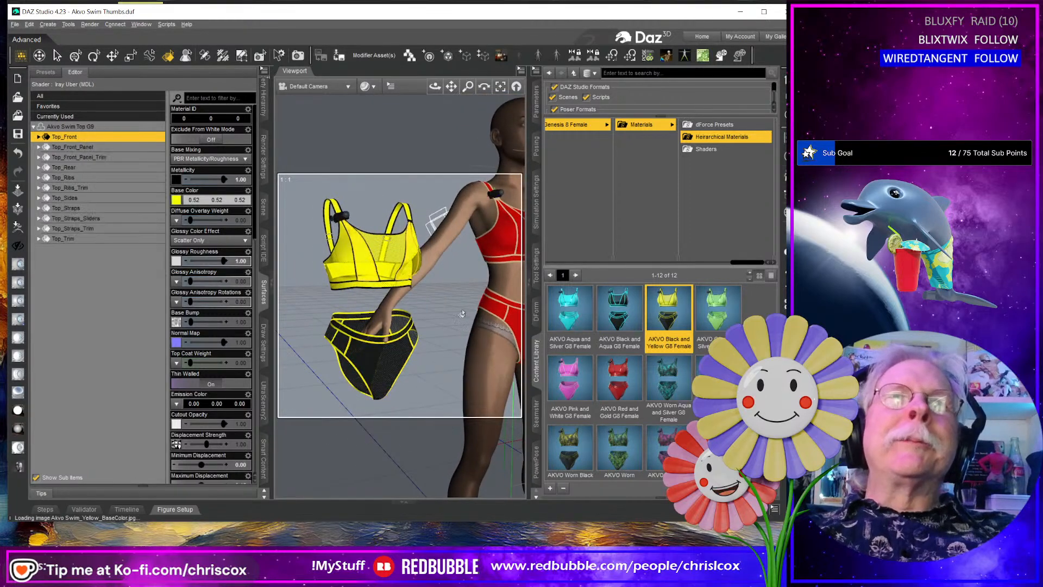
pyautogui.moveTo(429, 283); pyautogui.dragTo(396, 284, button='middle')
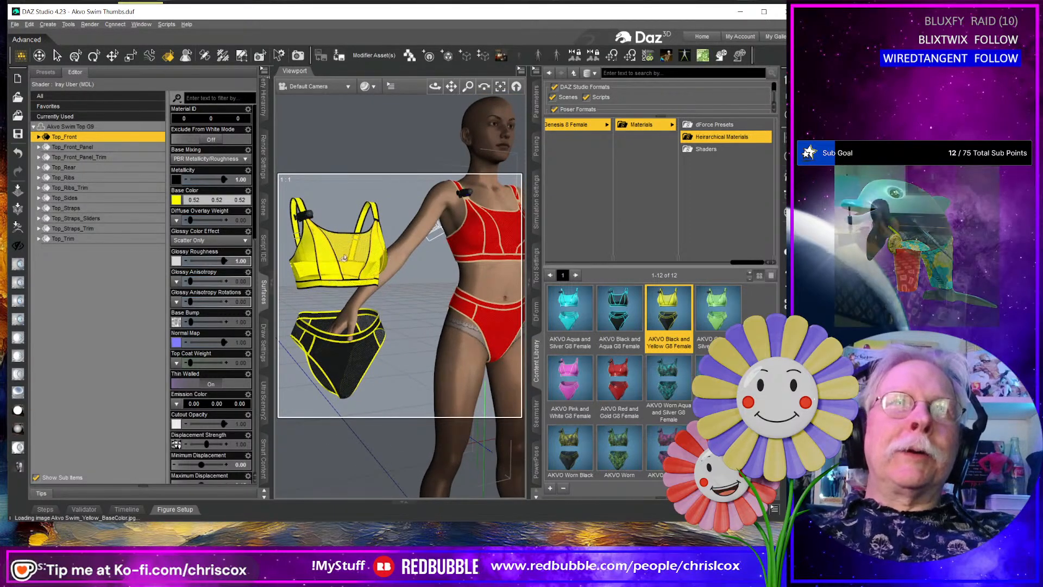
# Compare the Cutout Opacity maps of the Top_Front, Top_Front_Panel and Top_Sides surfaces on the reference top.
pyautogui.click(305, 270)
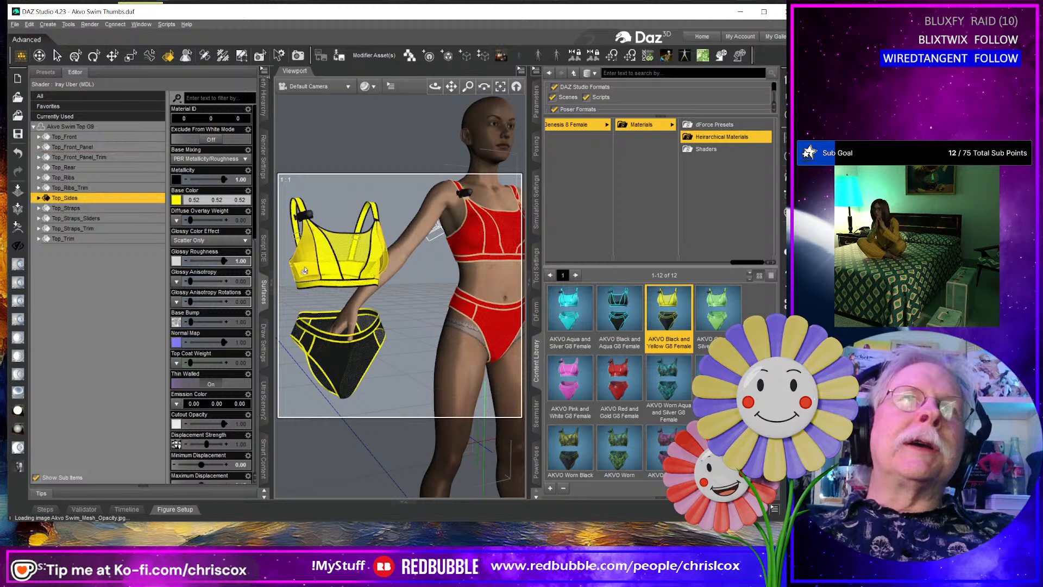
pyautogui.moveTo(349, 266)
pyautogui.mouseDown(button='right')
pyautogui.moveTo(397, 263)
pyautogui.moveTo(357, 260)
pyautogui.mouseUp(button='right')
pyautogui.click(352, 250)
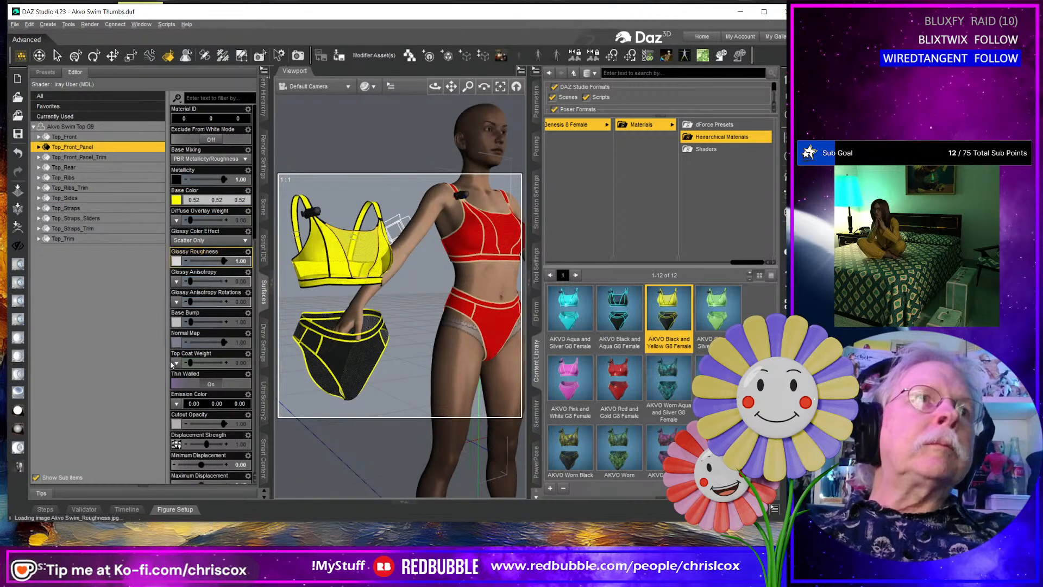
pyautogui.moveTo(176, 425)
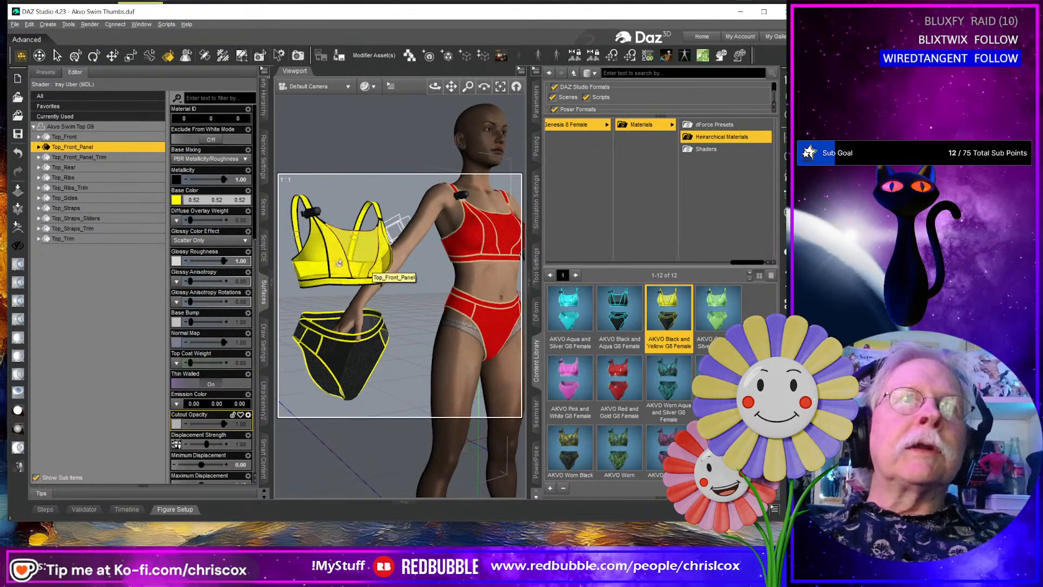
pyautogui.click(341, 280)
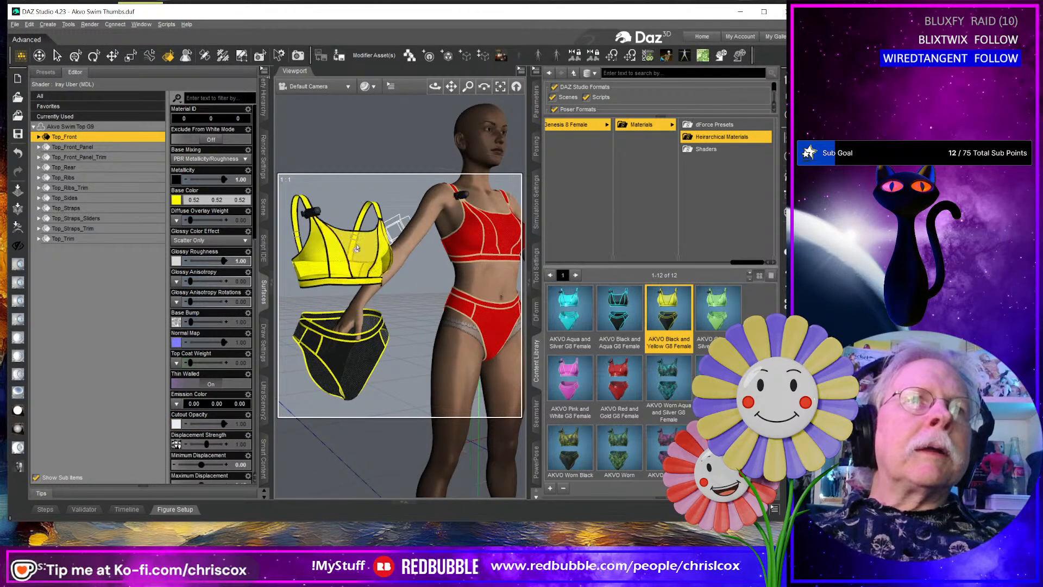
pyautogui.click(345, 271)
pyautogui.moveTo(175, 424)
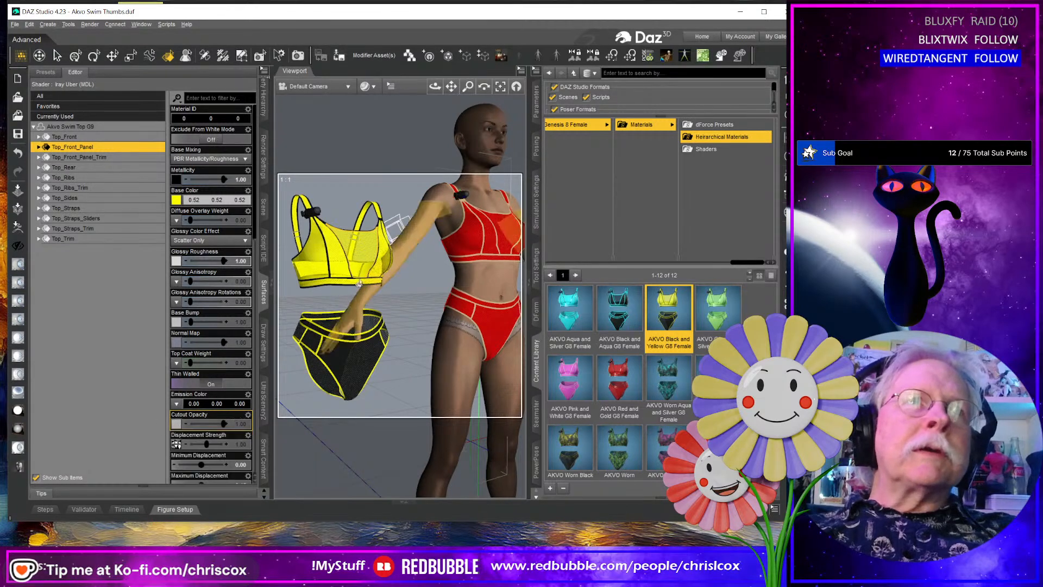
pyautogui.click(304, 257)
pyautogui.moveTo(178, 425)
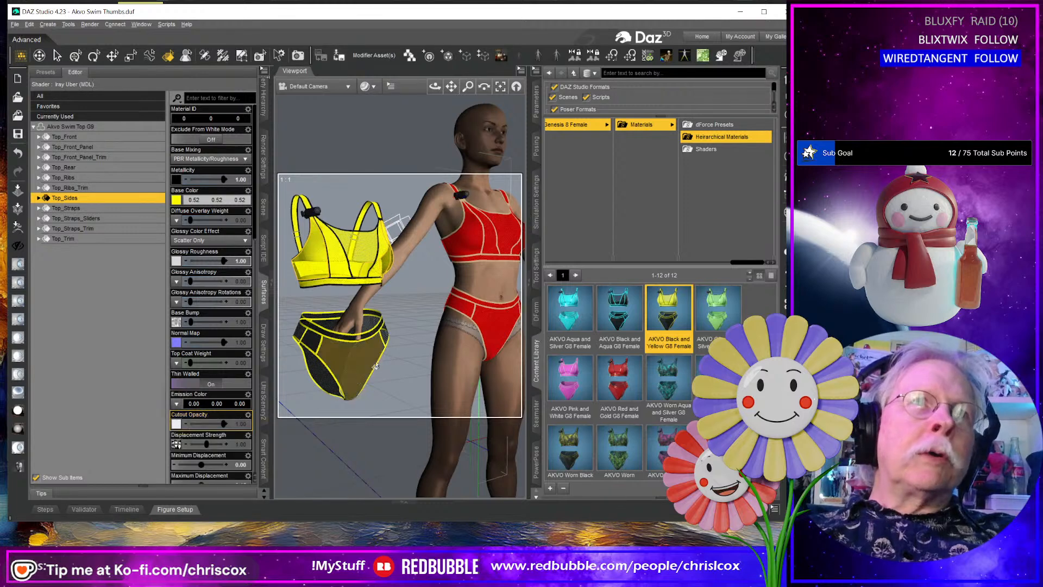
# Copy the yellow Top_Front surface material of the reference top.
pyautogui.click(340, 259)
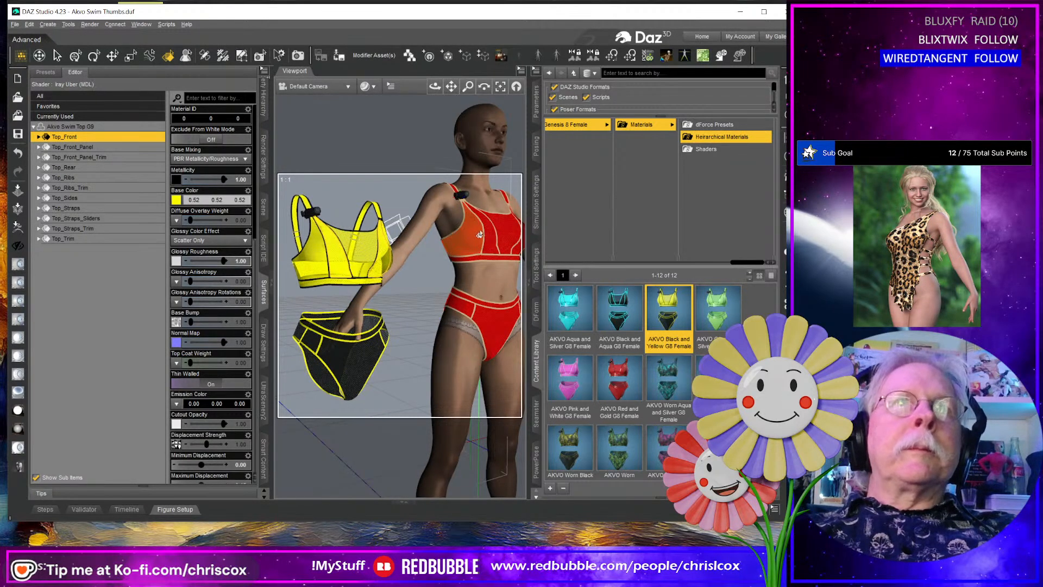
pyautogui.click(264, 70)
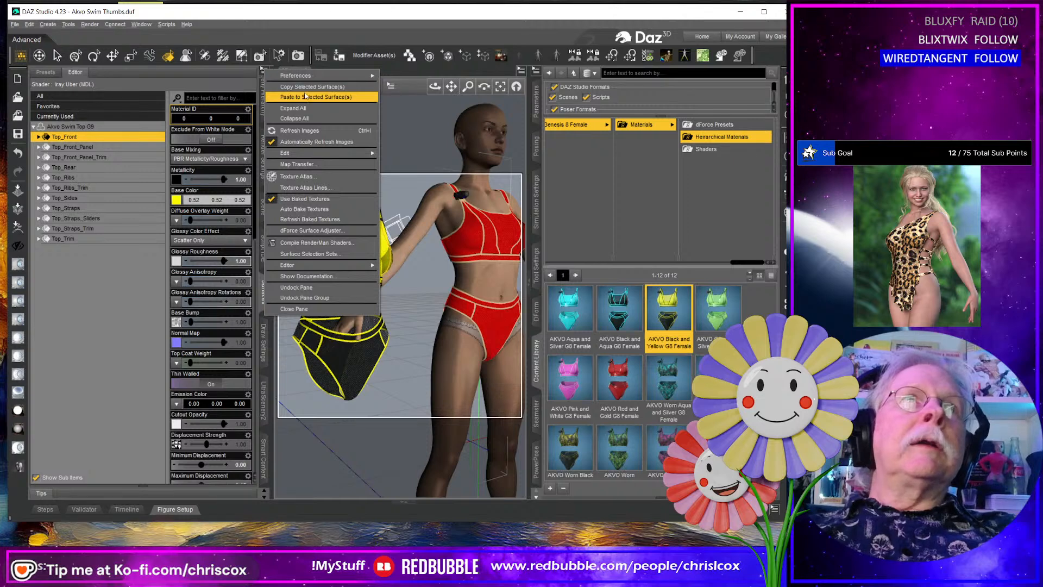
pyautogui.click(305, 96)
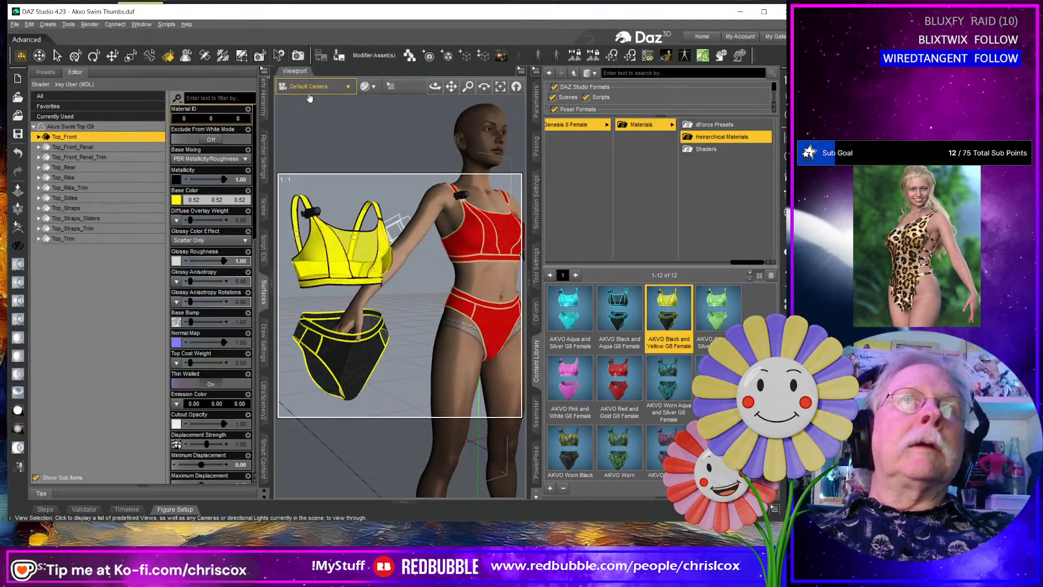
# Paste the copied yellow material onto all surfaces of the worn Akvo Swim Bottom and Akvo Swim Top.
pyautogui.keyDown('ctrl'); pyautogui.click(483, 236); pyautogui.keyUp('ctrl')
pyautogui.keyDown('ctrl'); pyautogui.click(491, 338); pyautogui.keyUp('ctrl')
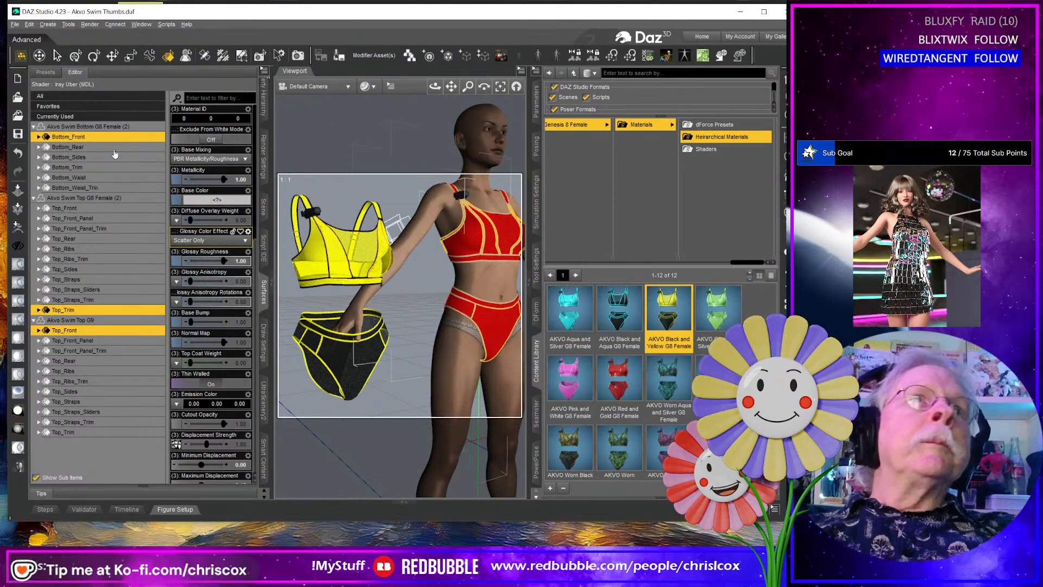
pyautogui.click(105, 127)
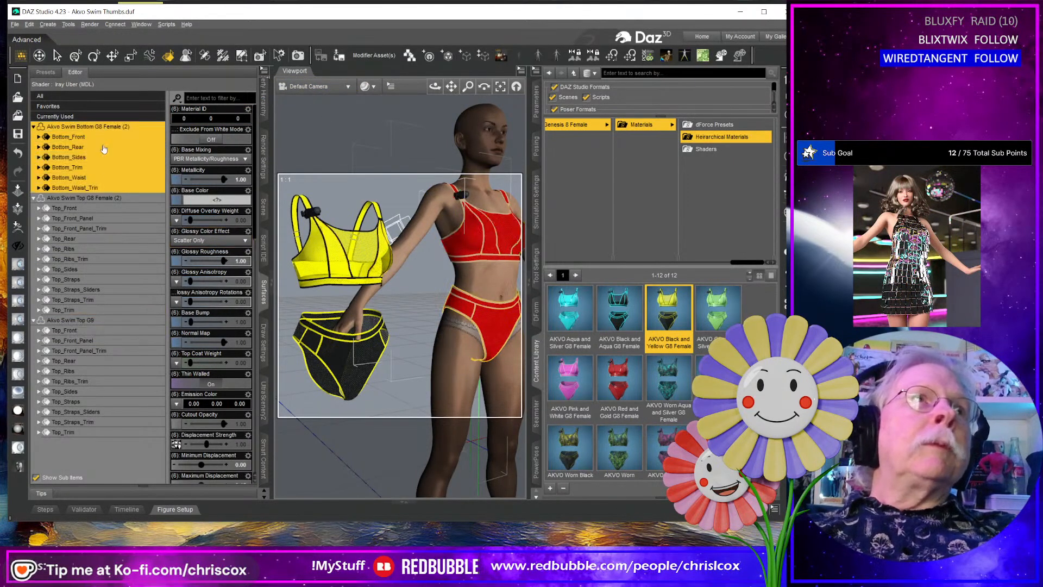
pyautogui.keyDown('shift'); pyautogui.click(101, 310); pyautogui.keyUp('shift')
pyautogui.click(264, 71)
pyautogui.moveTo(318, 81)
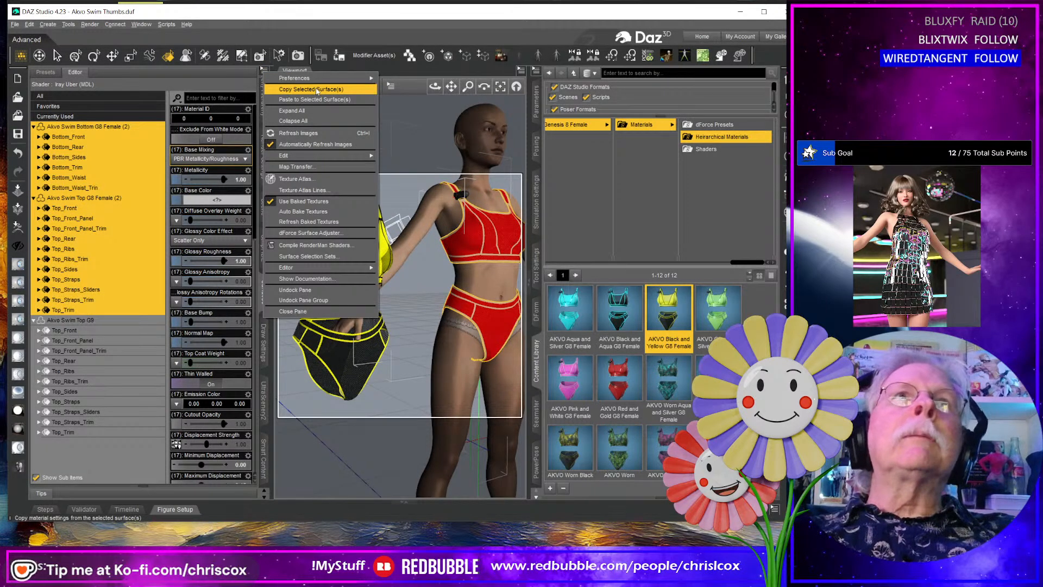
pyautogui.click(319, 100)
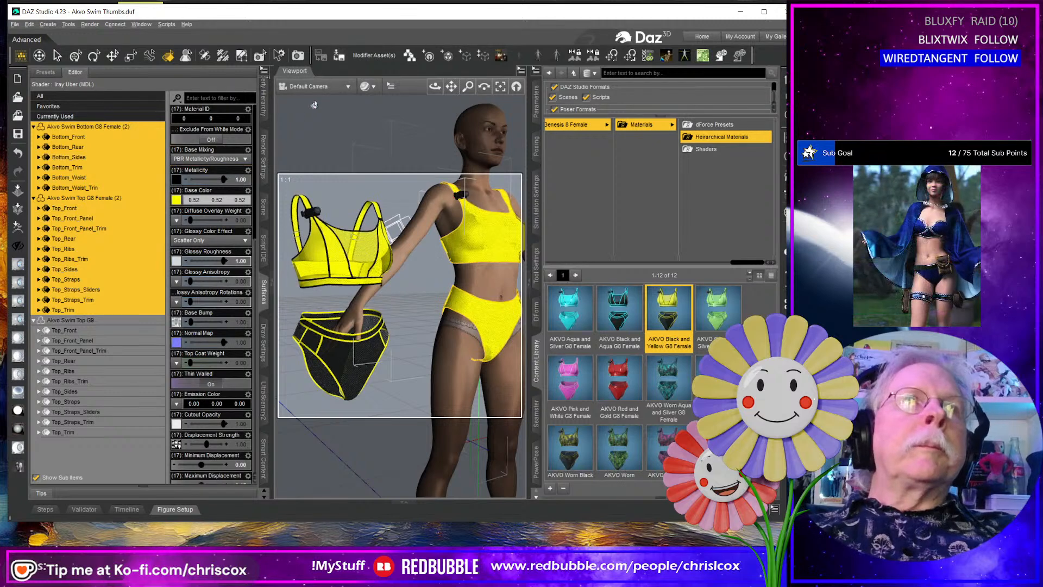
# Copy the black Bottom_Front material of the reference bottom and paste it onto the worn suit's Bottom_Front, Bottom_Rear, Bottom_Sides, Top_Front_Panel_Trim, Top_Ribs_Trim, Top_Straps_Trim and Top_Trim surfaces.
pyautogui.click(350, 356)
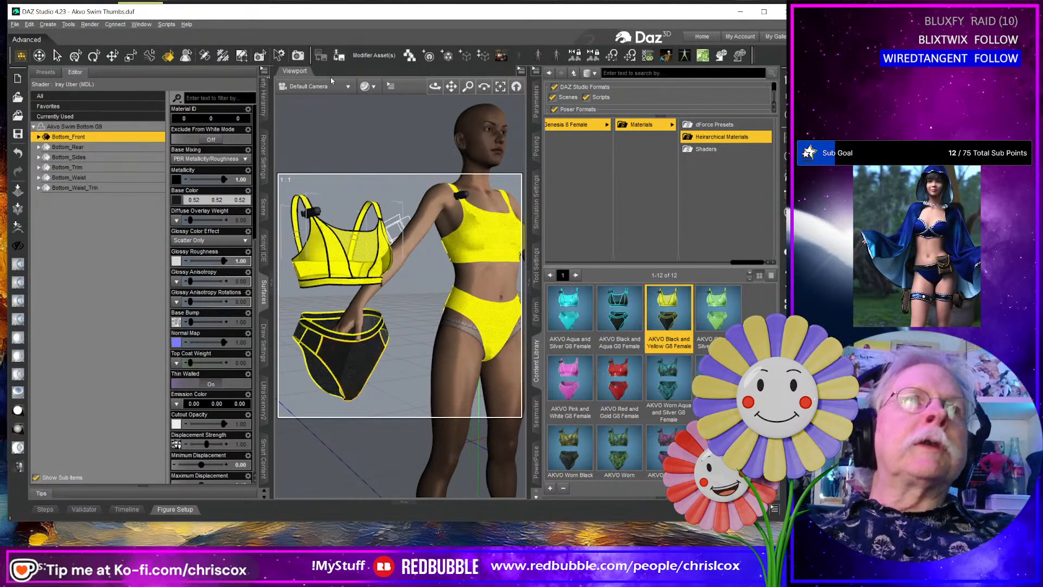
pyautogui.click(263, 72)
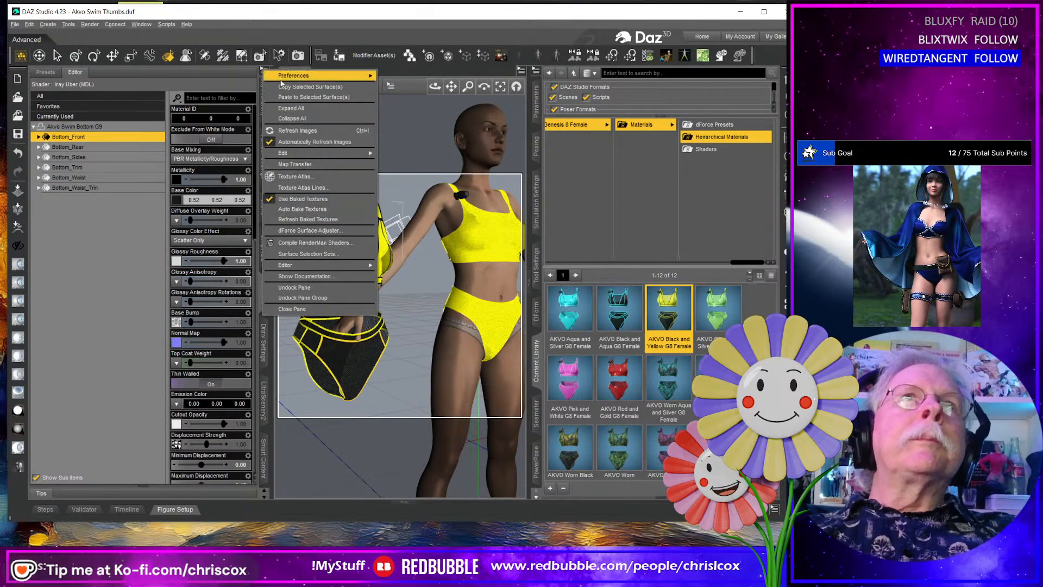
pyautogui.click(493, 235)
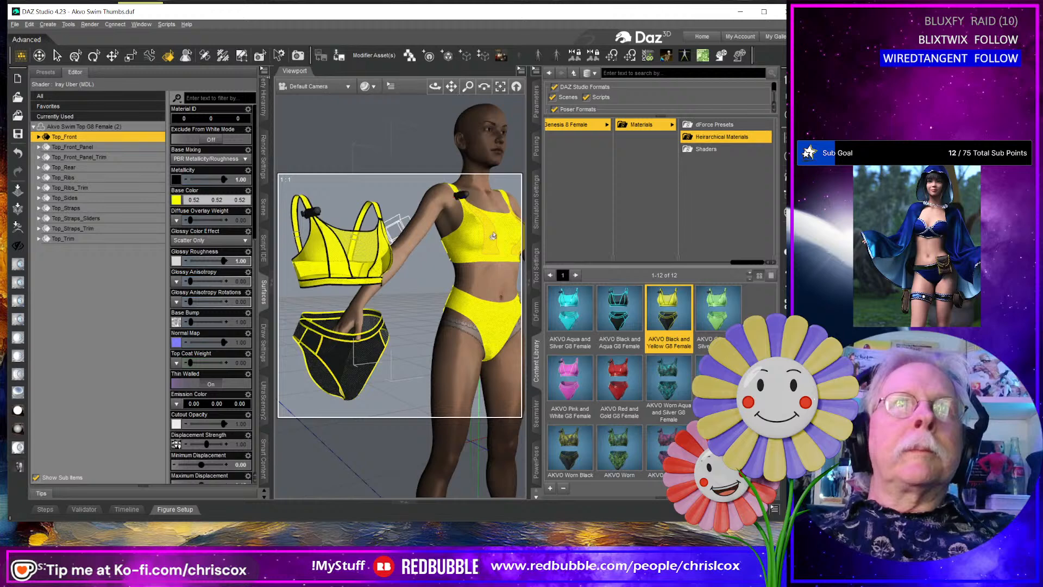
pyautogui.keyDown('ctrl'); pyautogui.click(496, 325); pyautogui.keyUp('ctrl')
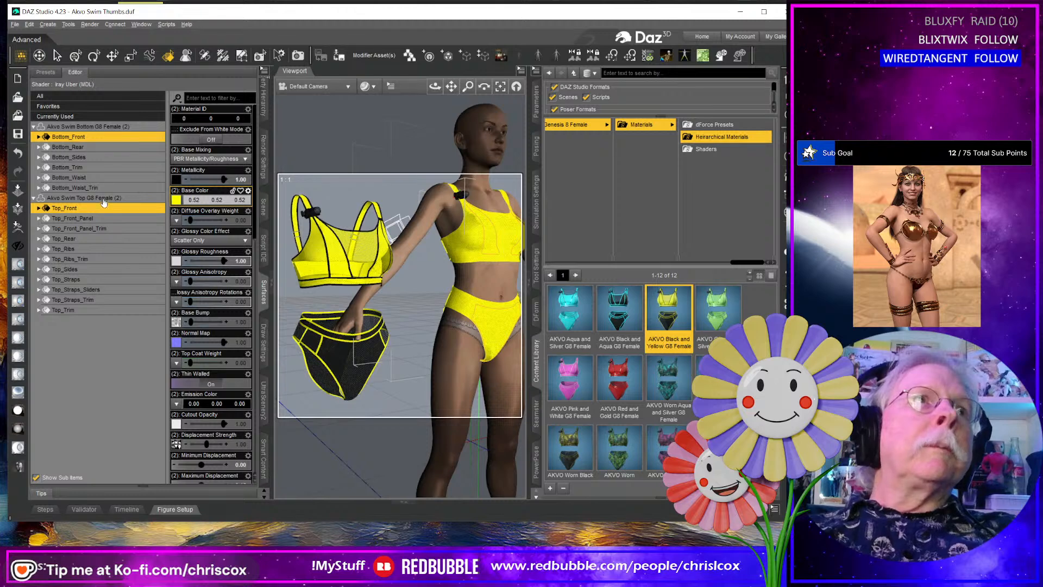
pyautogui.keyDown('ctrl'); pyautogui.click(97, 147); pyautogui.keyUp('ctrl')
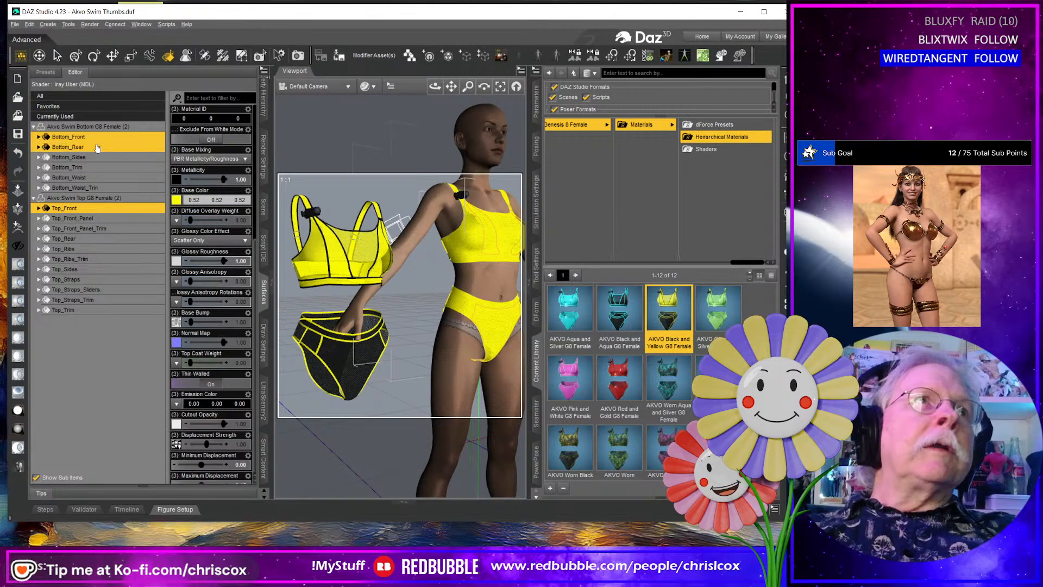
pyautogui.keyDown('ctrl'); pyautogui.click(99, 158); pyautogui.keyUp('ctrl')
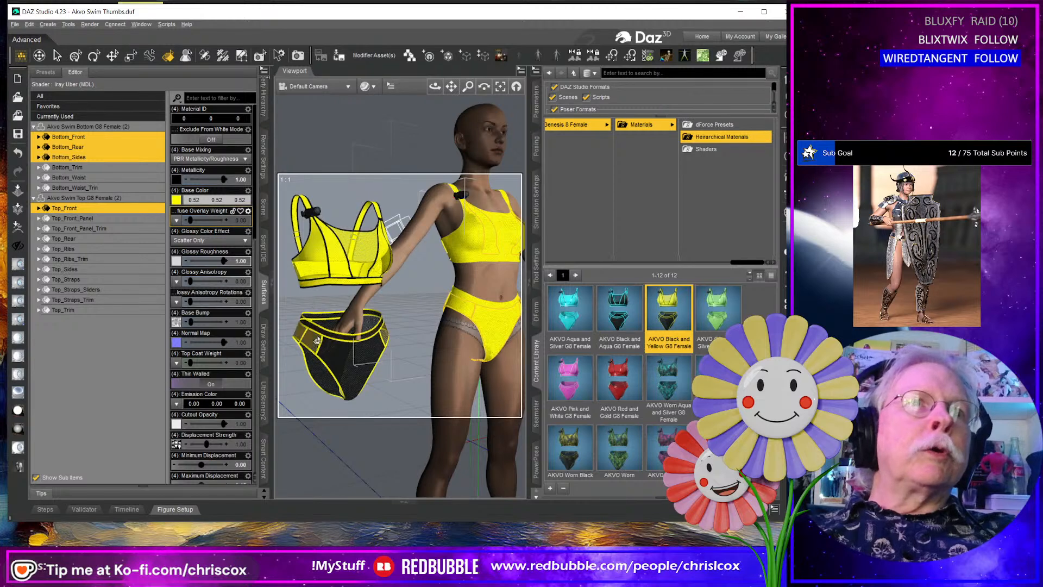
pyautogui.keyDown('ctrl'); pyautogui.click(71, 210); pyautogui.keyUp('ctrl')
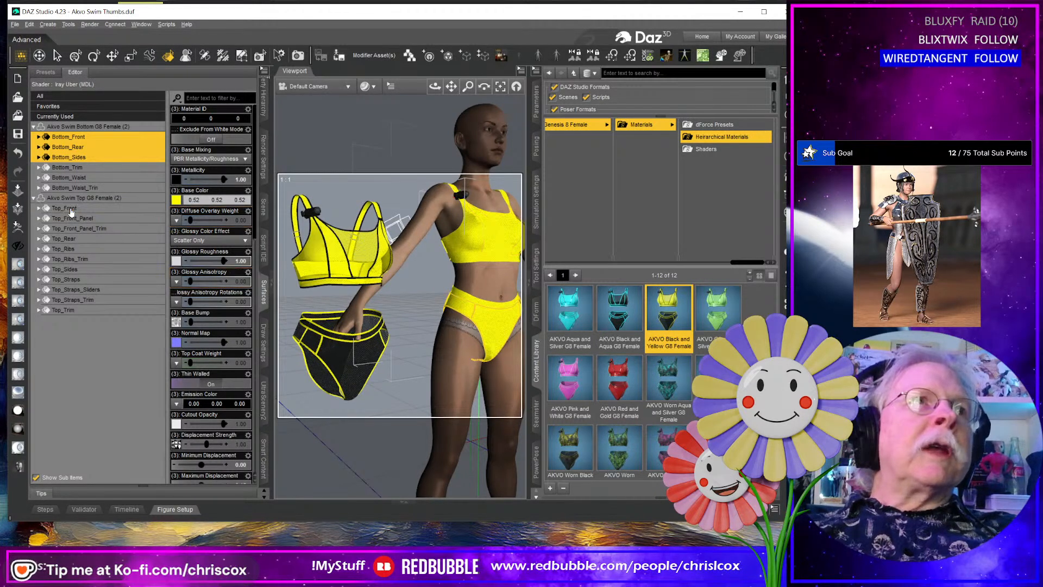
pyautogui.keyDown('ctrl'); pyautogui.click(105, 230); pyautogui.keyUp('ctrl')
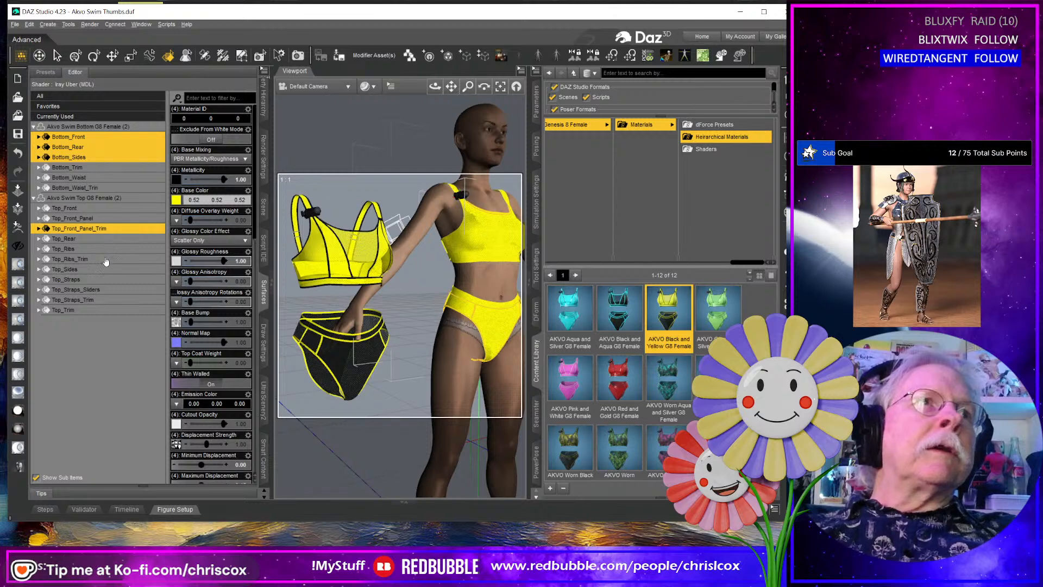
pyautogui.keyDown('ctrl'); pyautogui.click(106, 261); pyautogui.keyUp('ctrl')
pyautogui.keyDown('ctrl'); pyautogui.click(107, 300); pyautogui.keyUp('ctrl')
pyautogui.keyDown('ctrl'); pyautogui.click(103, 310); pyautogui.keyUp('ctrl')
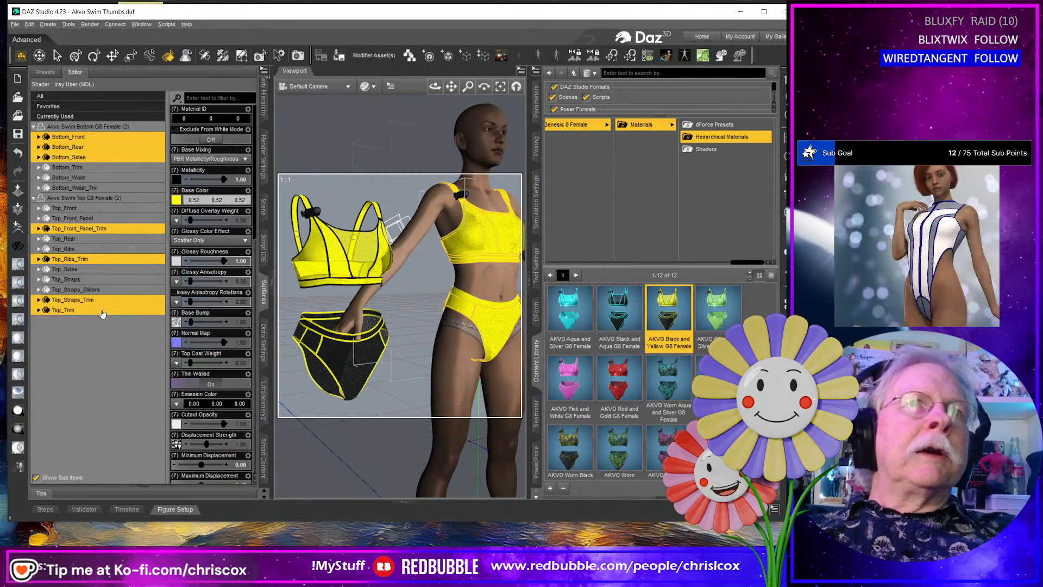
pyautogui.click(264, 70)
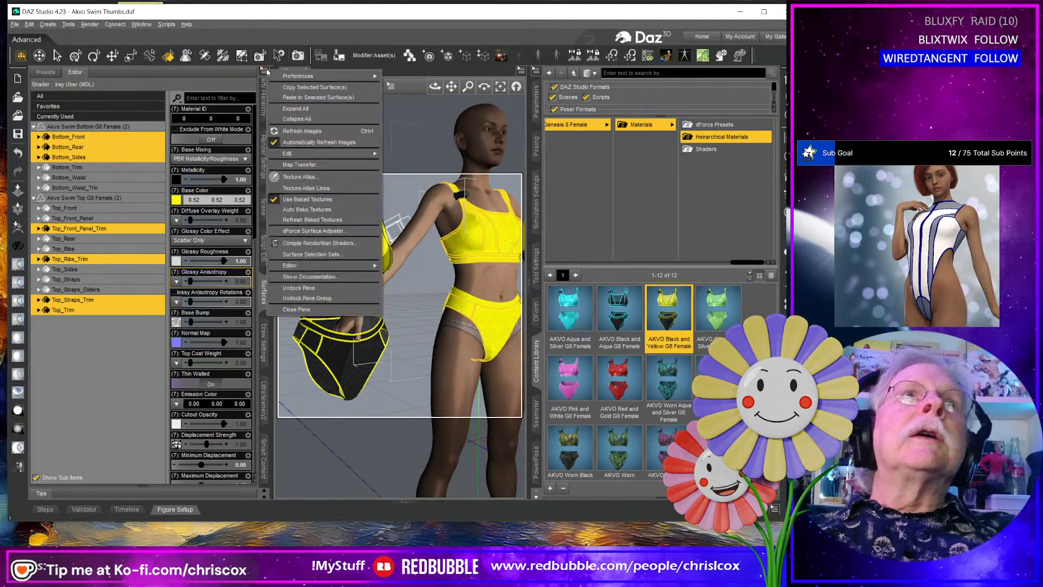
pyautogui.click(301, 101)
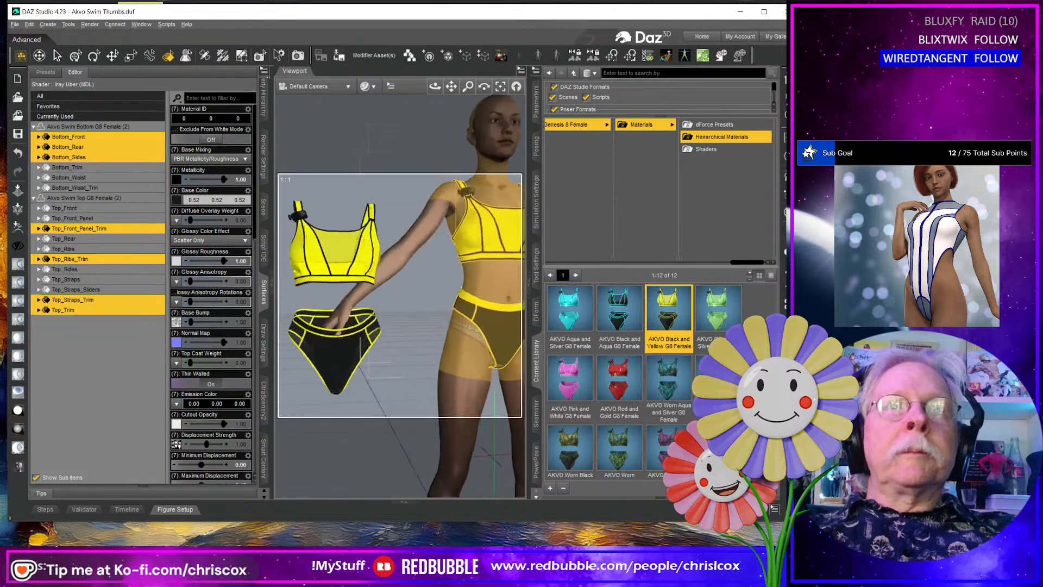
# Copy the reference top's Top_Front_Panel material and paste it onto the Top_Front_Panel surface of the worn Akvo Swim Top.
pyautogui.click(356, 248)
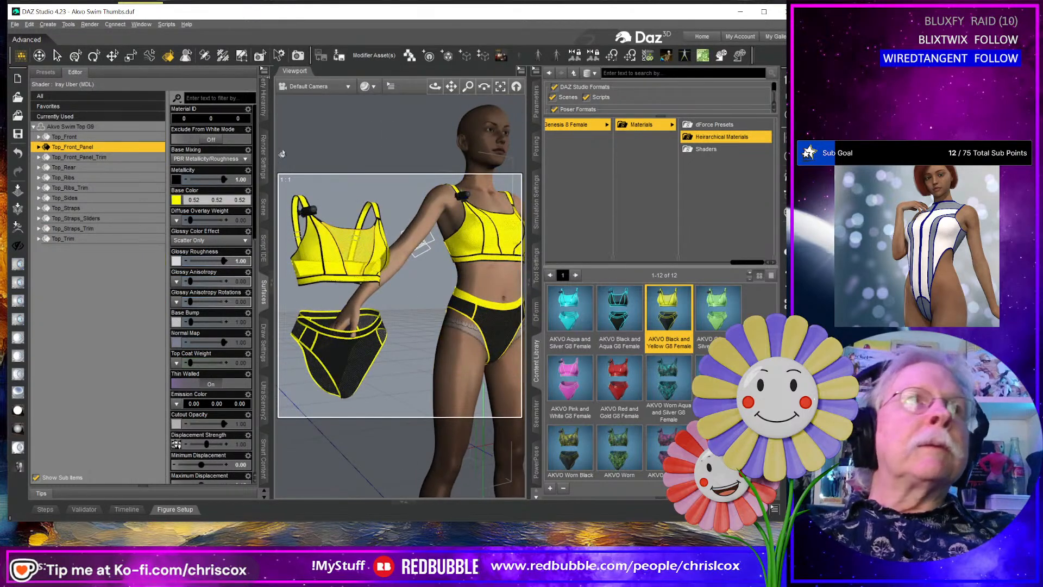
pyautogui.click(264, 72)
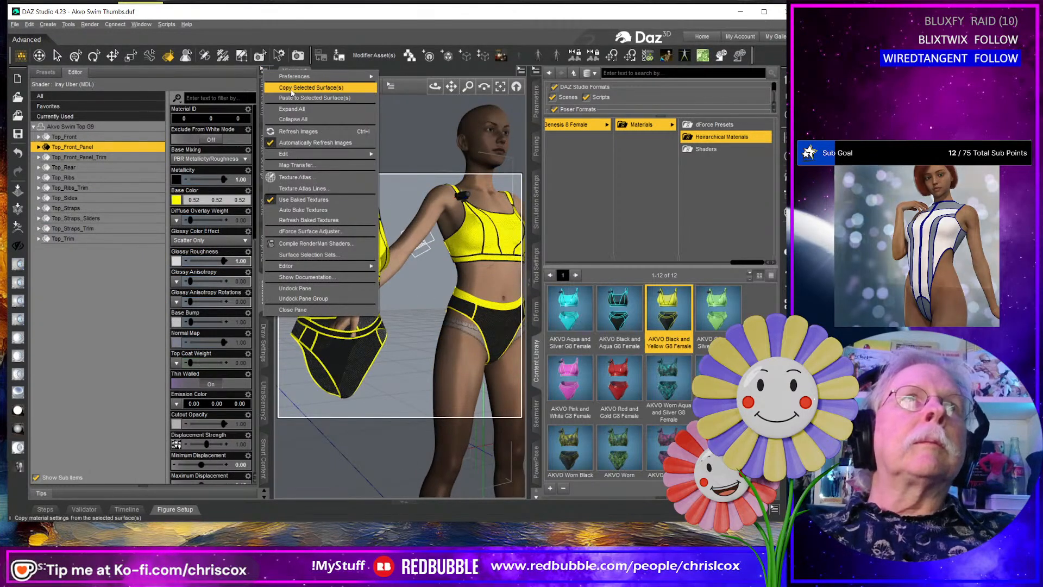
pyautogui.click(304, 88)
pyautogui.click(511, 230)
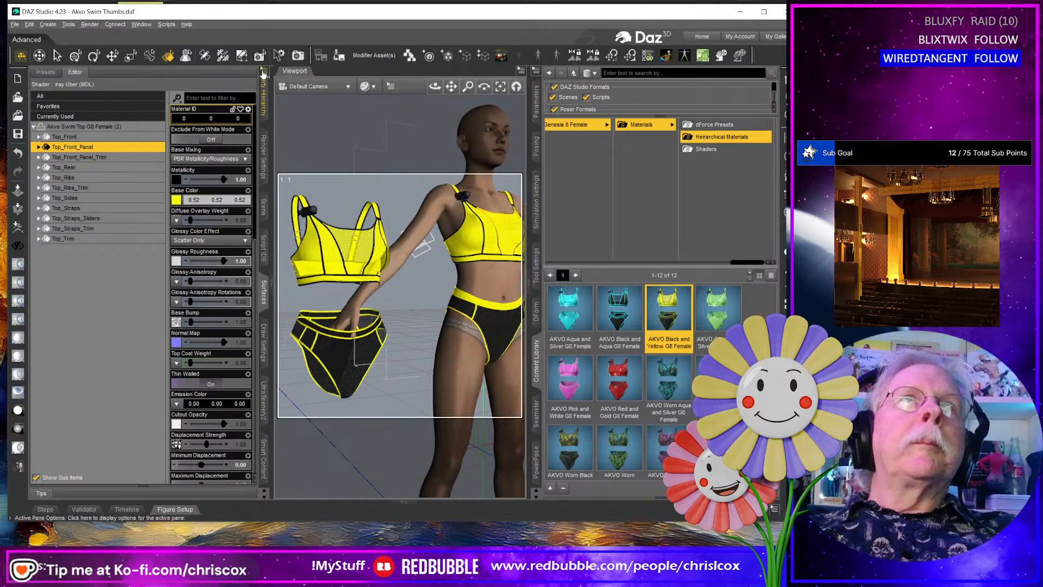
pyautogui.click(264, 71)
pyautogui.click(302, 98)
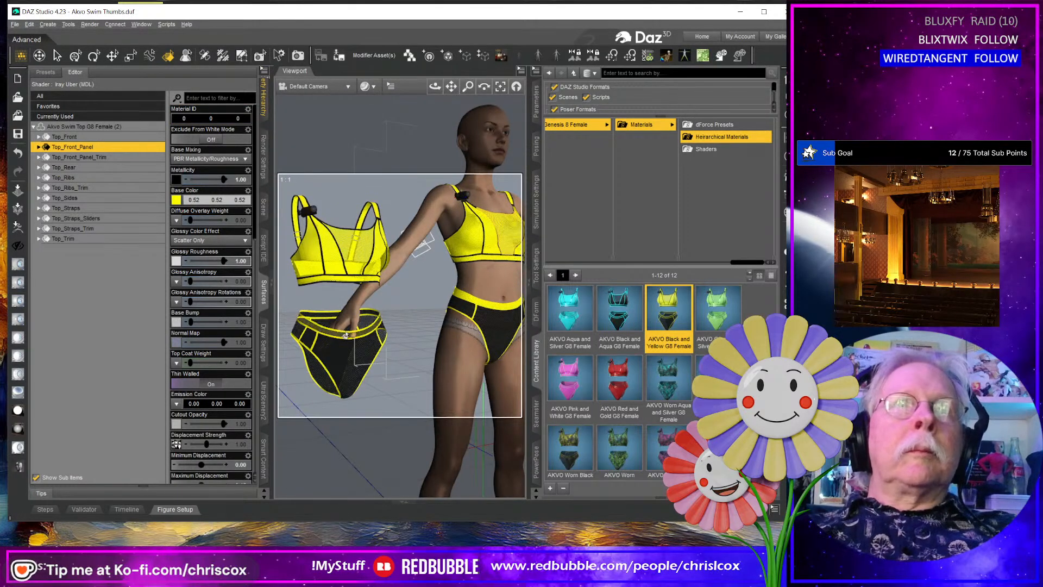
# Copy the reference bottom's Bottom_Sides material and paste it onto the Bottom_Sides surface of the worn Akvo Swim Bottom.
pyautogui.click(328, 340)
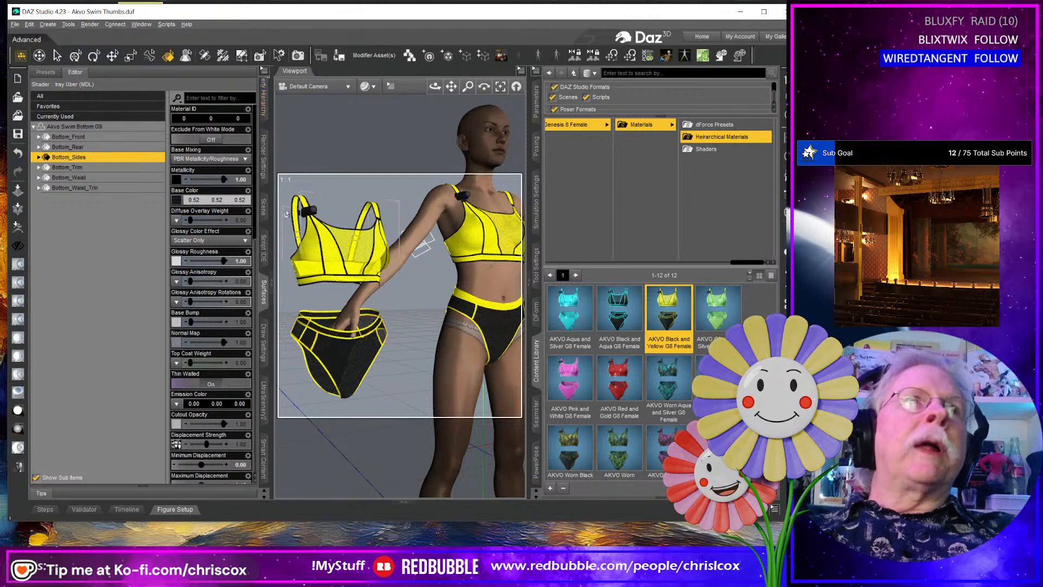
pyautogui.click(266, 75)
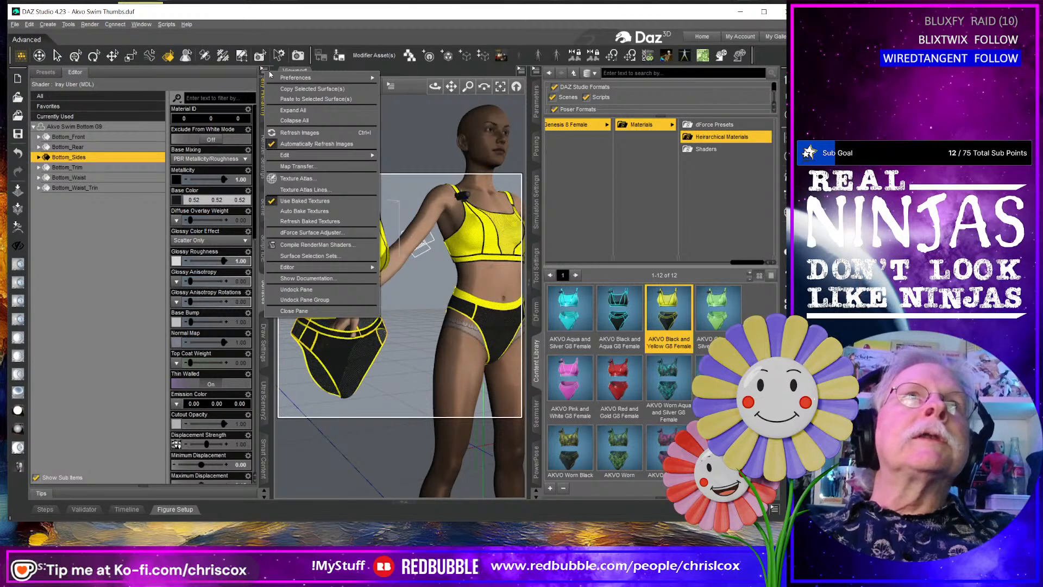
pyautogui.click(310, 87)
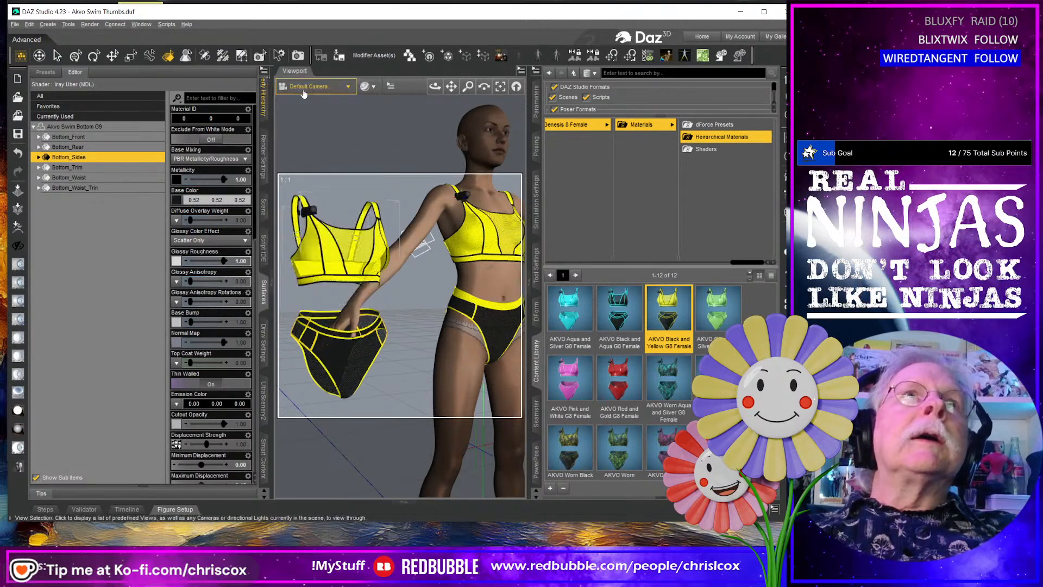
pyautogui.click(450, 306)
pyautogui.click(264, 71)
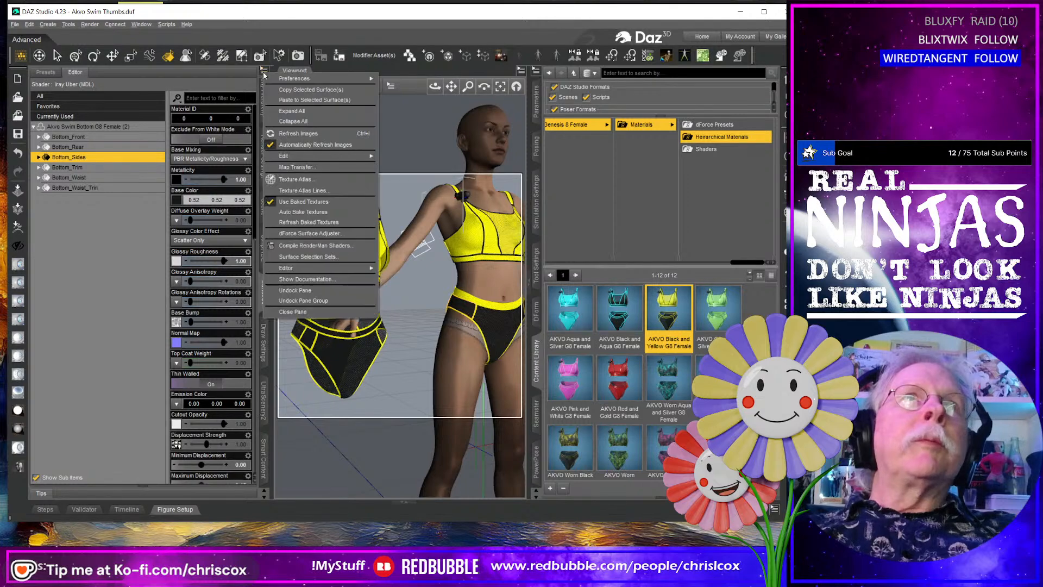
pyautogui.click(302, 101)
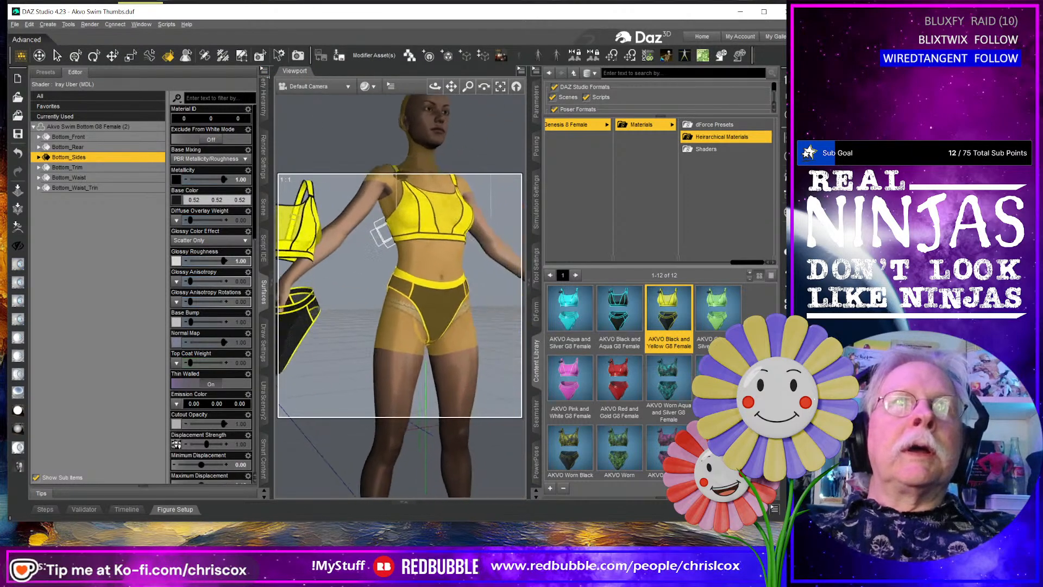
# Overwrite the hierarchical materials preset AKVO Black and Yellow G8 Female.duf with the worn top and bottom materials, excluding the Genesis 8 Female node.
pyautogui.moveTo(435, 87)
pyautogui.mouseDown()
pyautogui.moveTo(429, 99)
pyautogui.moveTo(437, 94)
pyautogui.mouseUp()
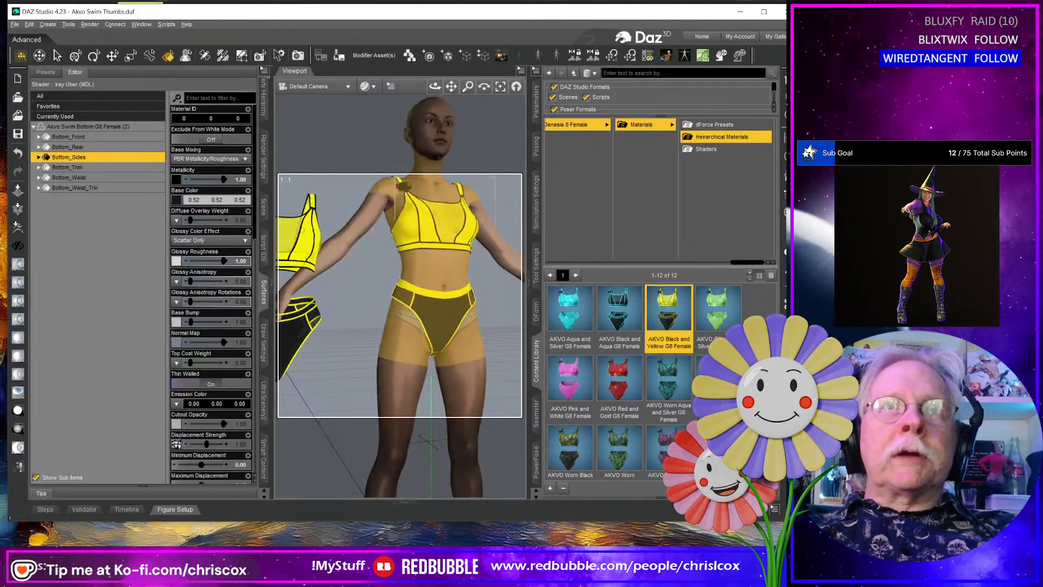
pyautogui.moveTo(448, 320); pyautogui.dragTo(408, 330, button='middle')
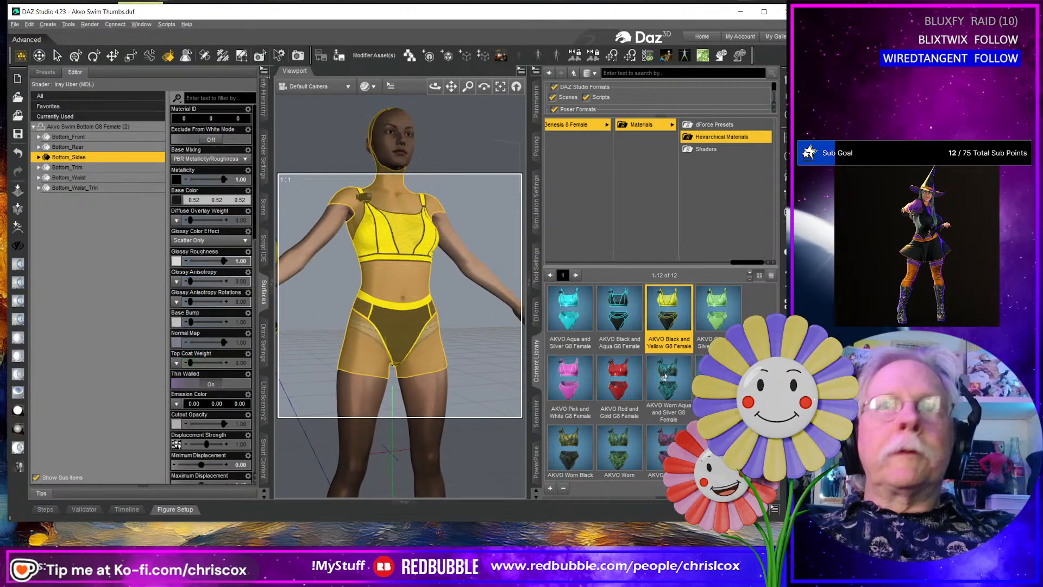
pyautogui.doubleClick(675, 313)
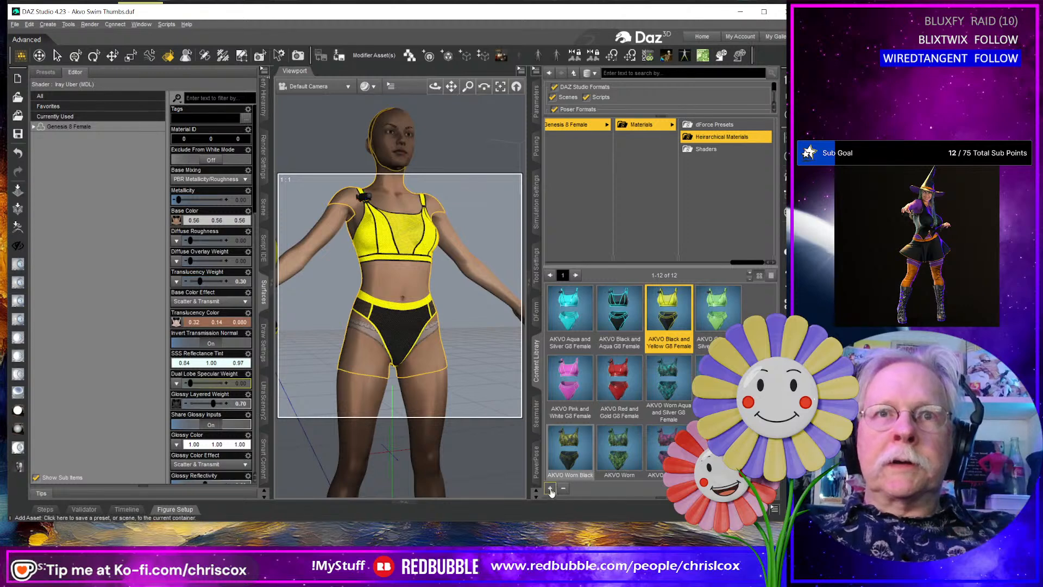
pyautogui.click(549, 488)
pyautogui.click(588, 277)
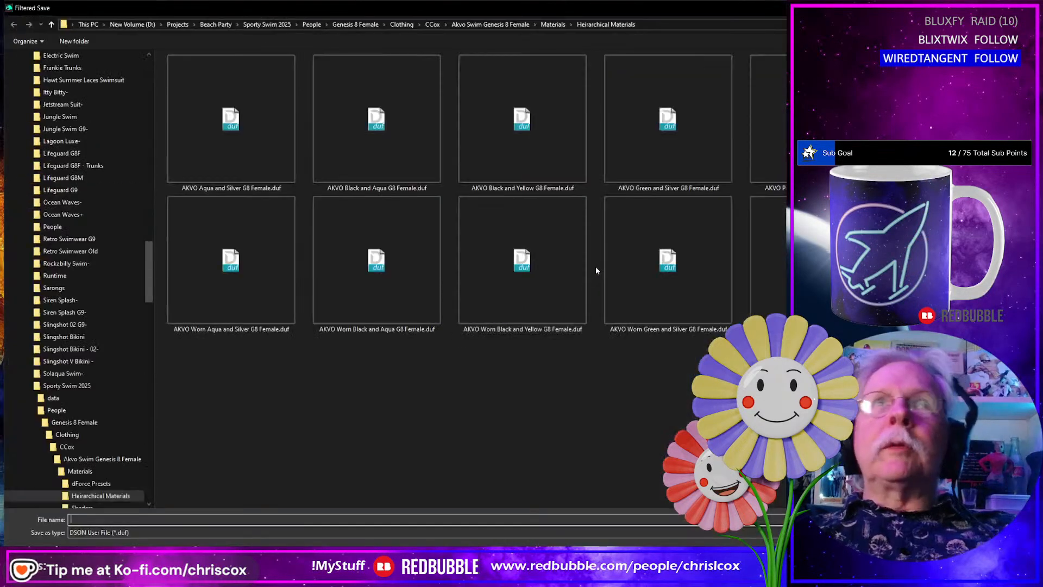
pyautogui.click(548, 160)
pyautogui.press('Return')
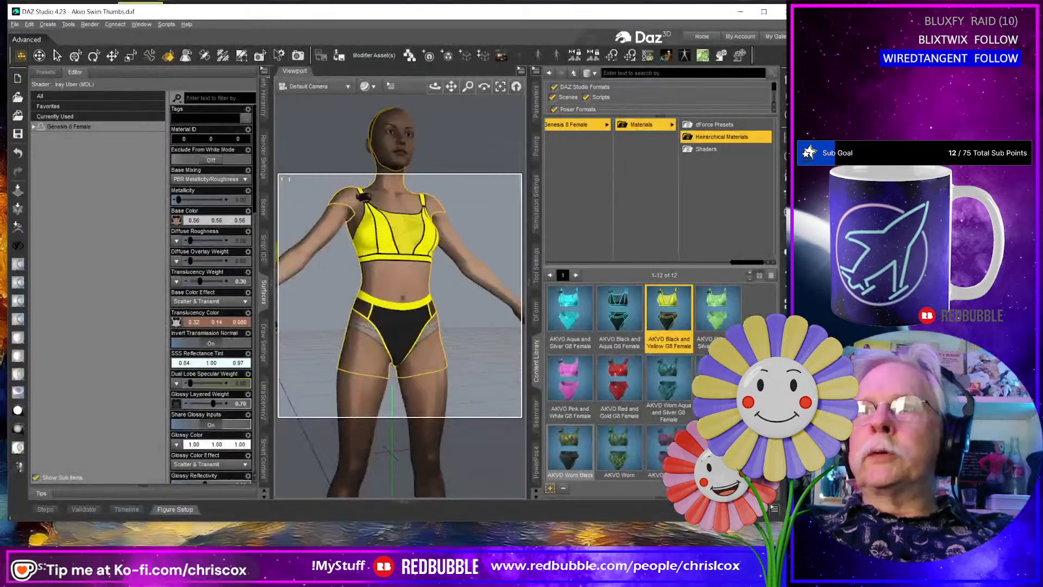
pyautogui.click(360, 277)
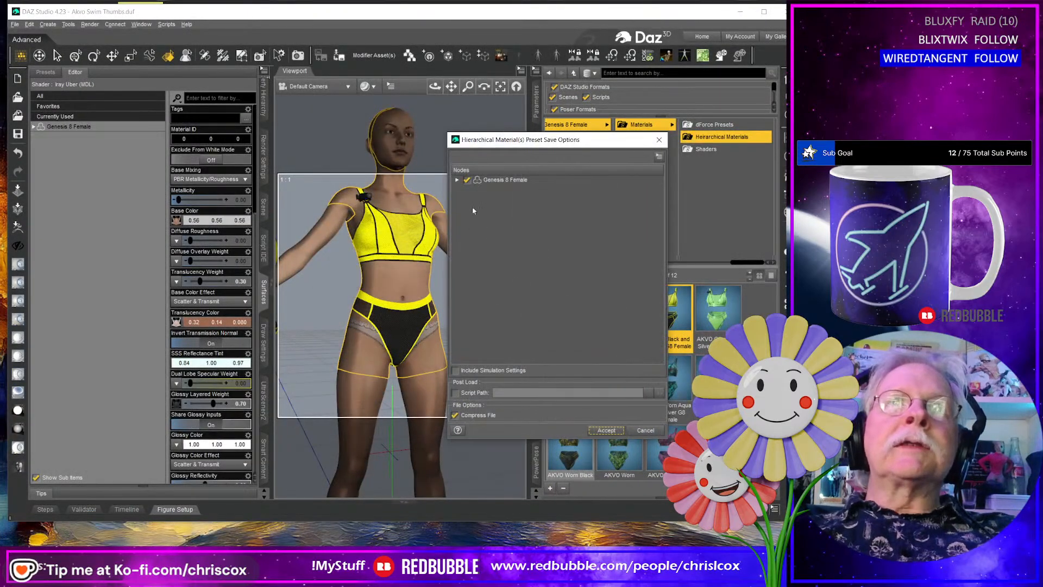
pyautogui.click(467, 179)
pyautogui.click(457, 180)
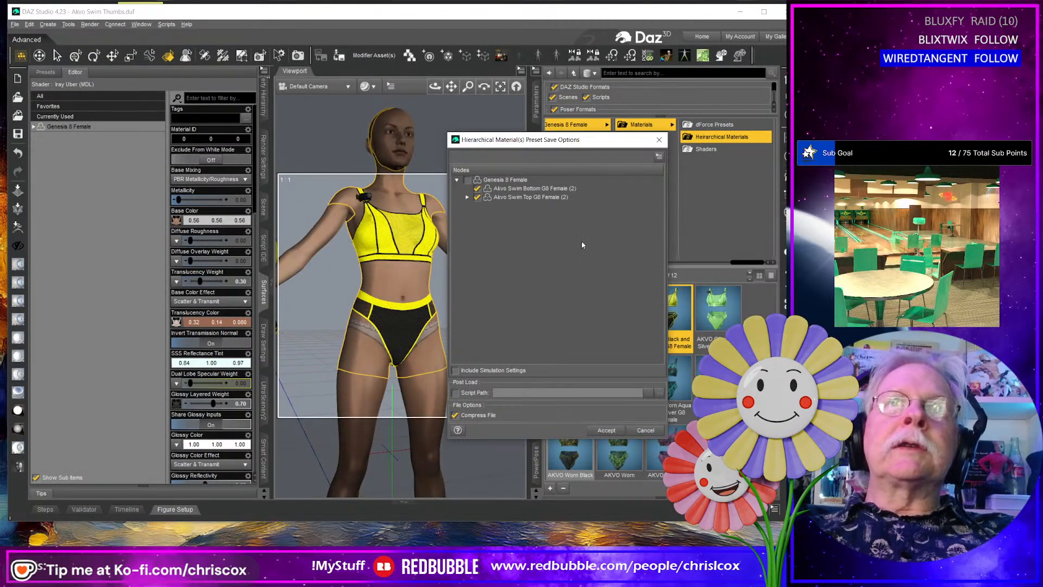
pyautogui.click(606, 430)
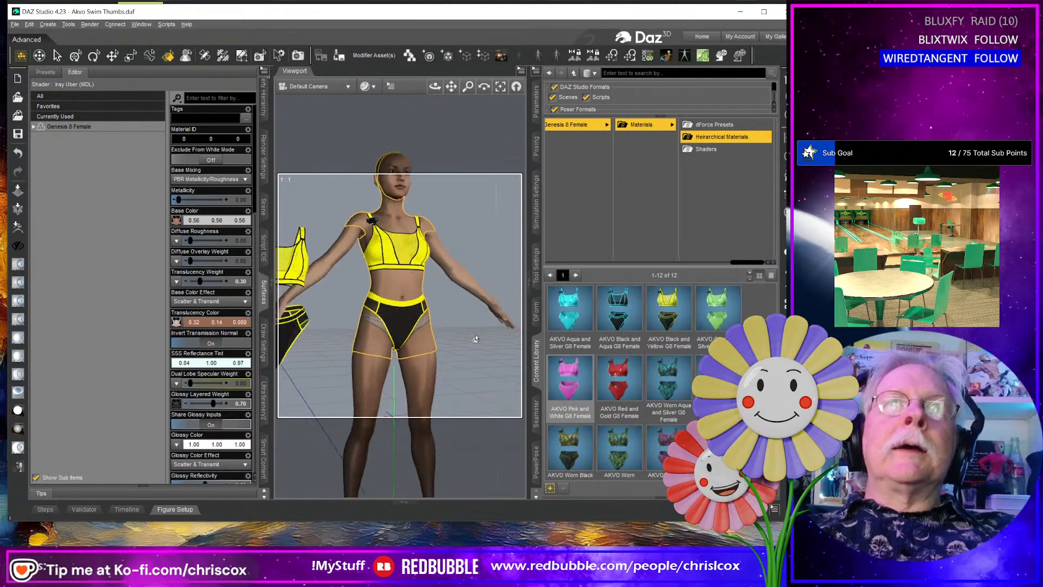
pyautogui.scroll(2, 476, 335)
pyautogui.moveTo(476, 330); pyautogui.dragTo(454, 323, button='middle')
pyautogui.hotkey('ctrl', 'r')
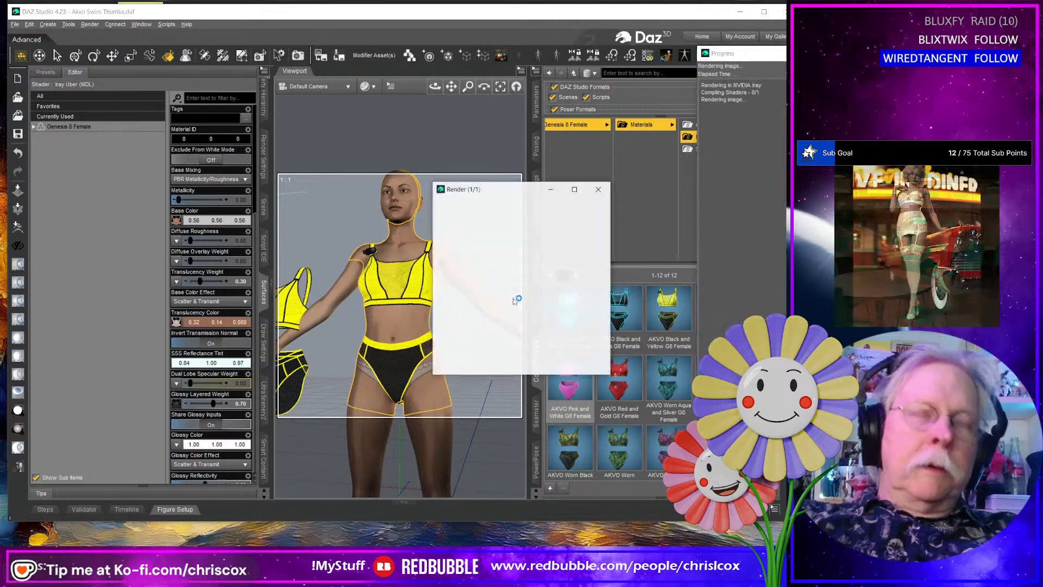
pyautogui.click(598, 189)
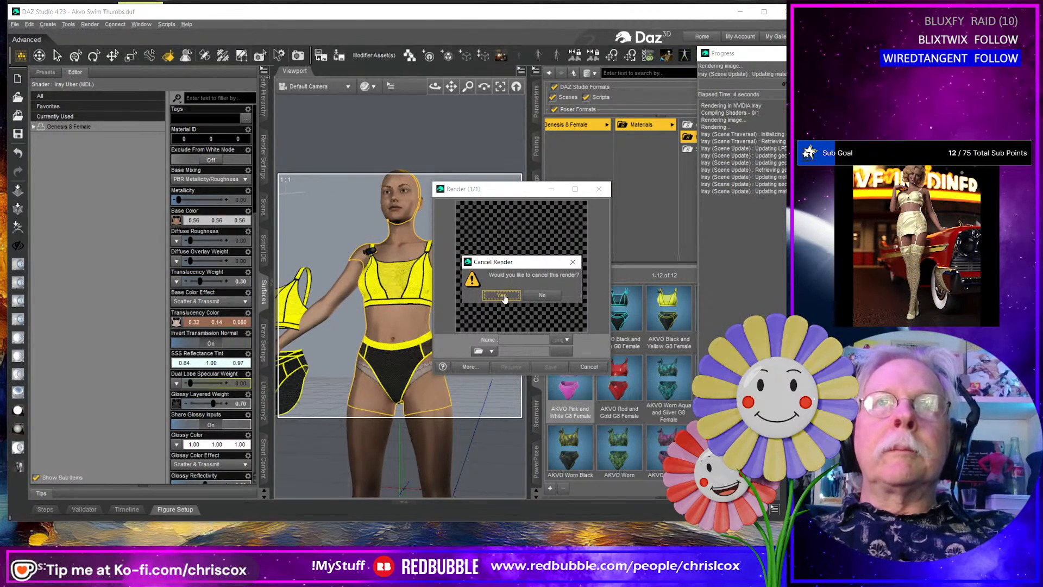
pyautogui.click(501, 295)
pyautogui.click(599, 189)
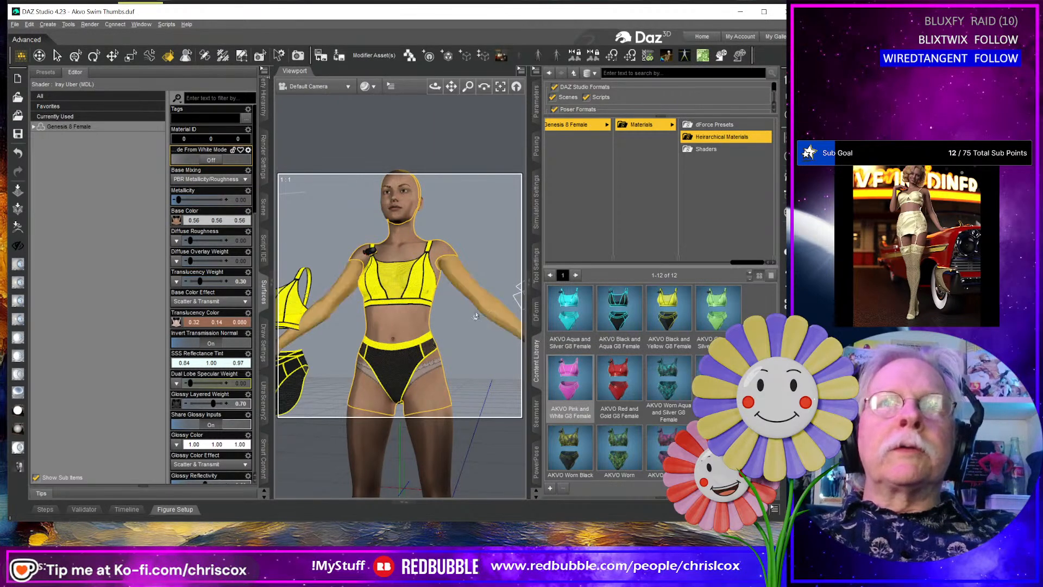
# Set the general render pixel size to 1024 by 1024.
pyautogui.click(265, 162)
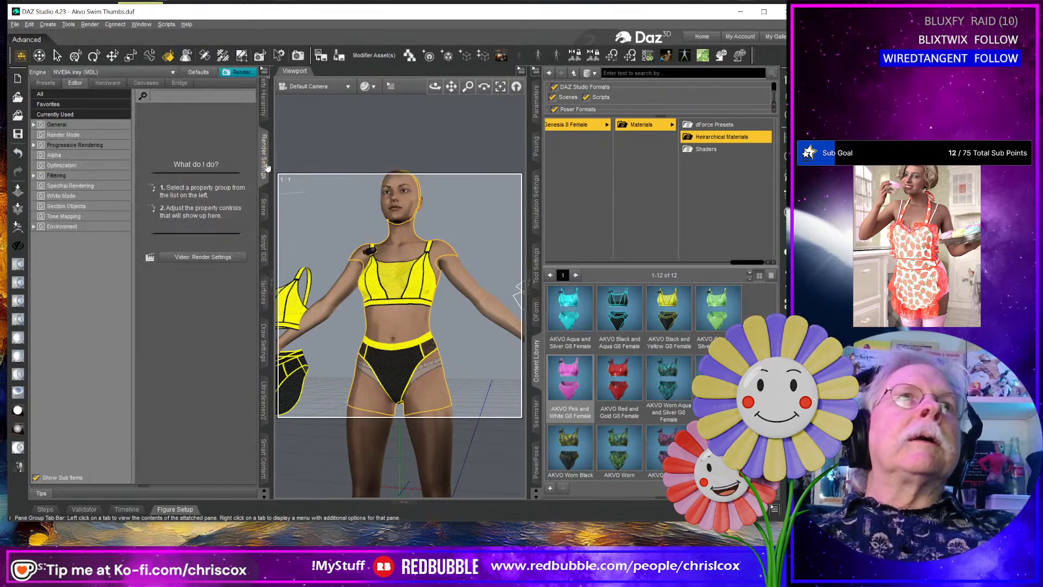
pyautogui.click(103, 126)
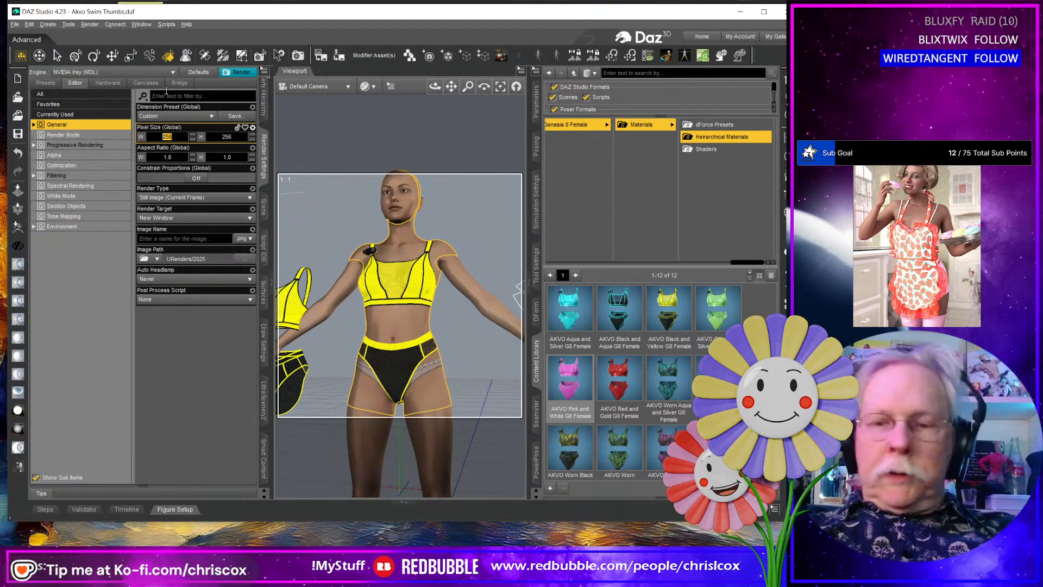
pyautogui.write('1024')
pyautogui.press('Tab')
pyautogui.write('102')
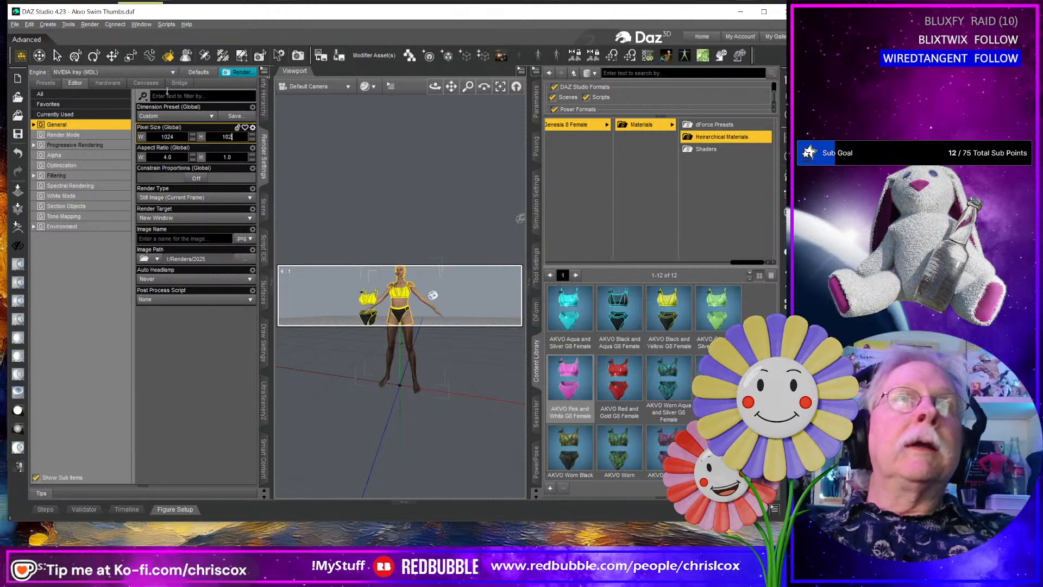
pyautogui.press('Return')
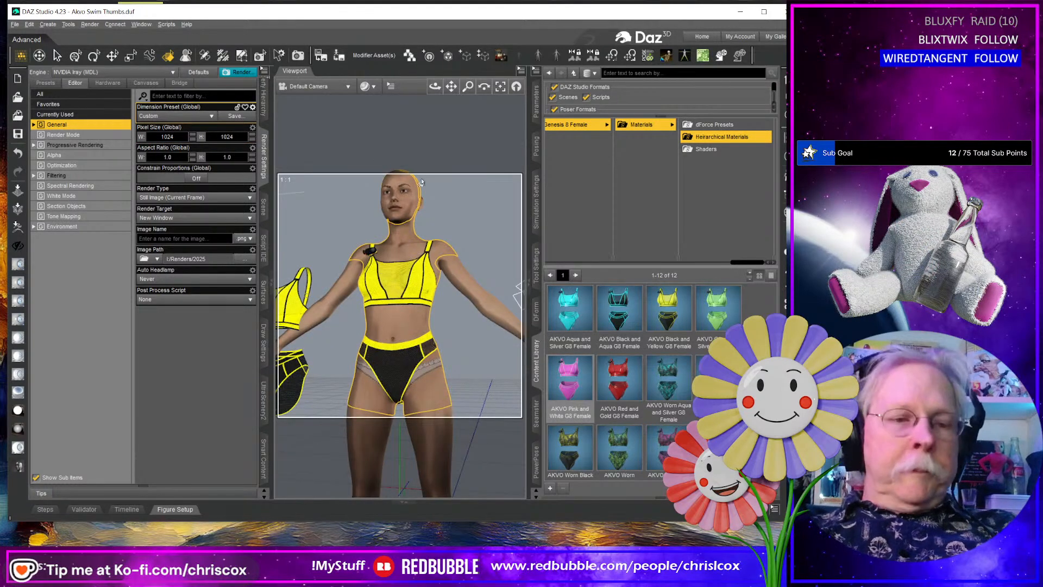
# Render the worn black and yellow suit, check the top and bottom in an enlarged render window, and discard the render.
pyautogui.hotkey('ctrl', 'r')
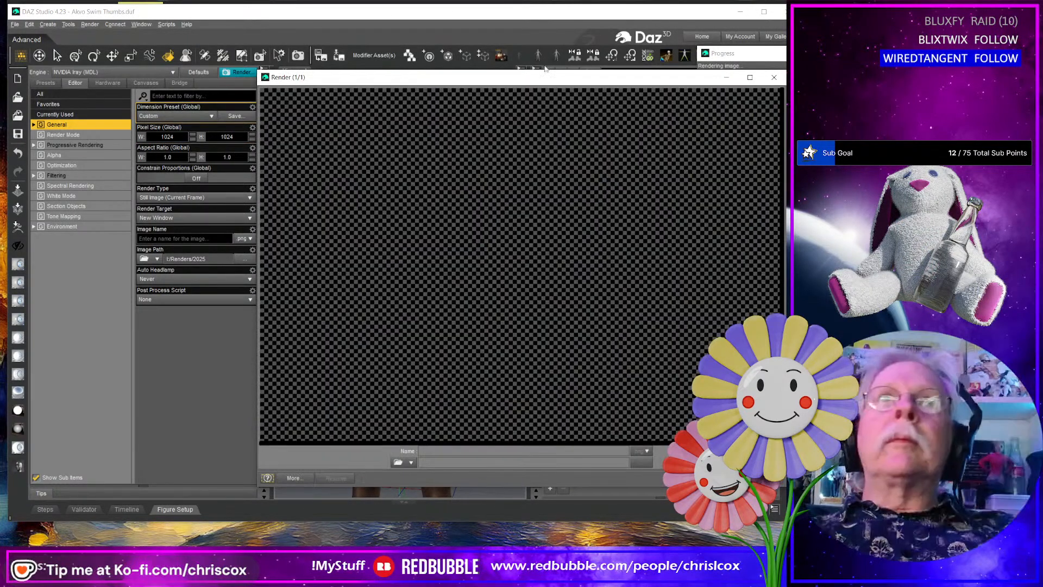
pyautogui.moveTo(543, 81); pyautogui.dragTo(365, 20)
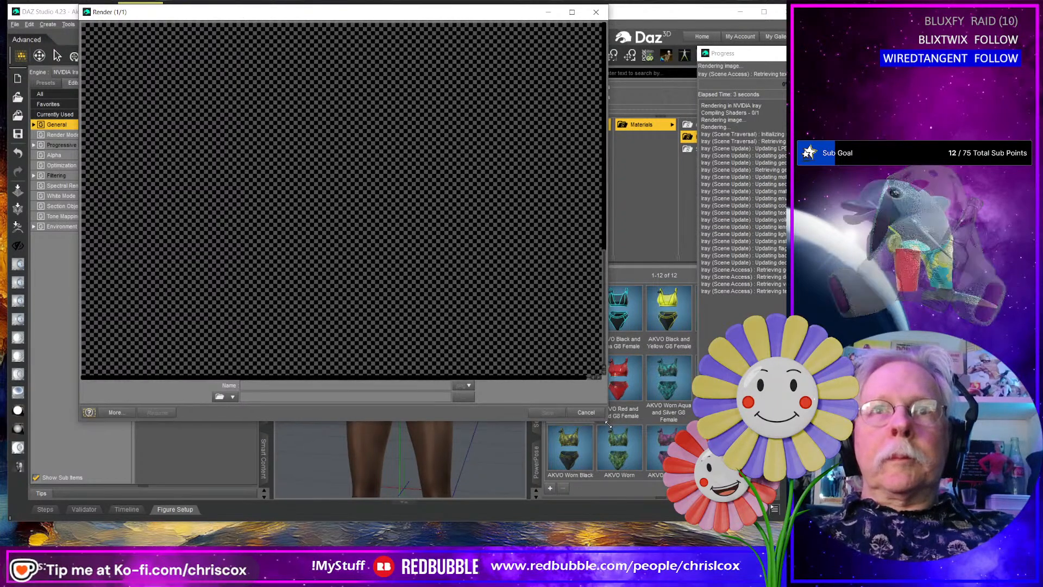
pyautogui.moveTo(607, 421); pyautogui.dragTo(735, 523)
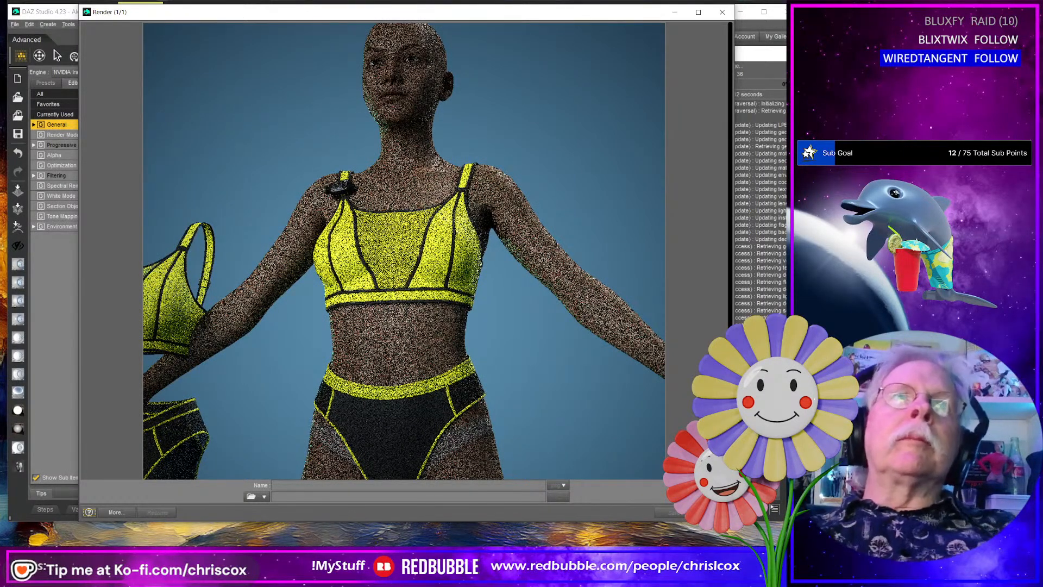
pyautogui.scroll(-2, 628, 368)
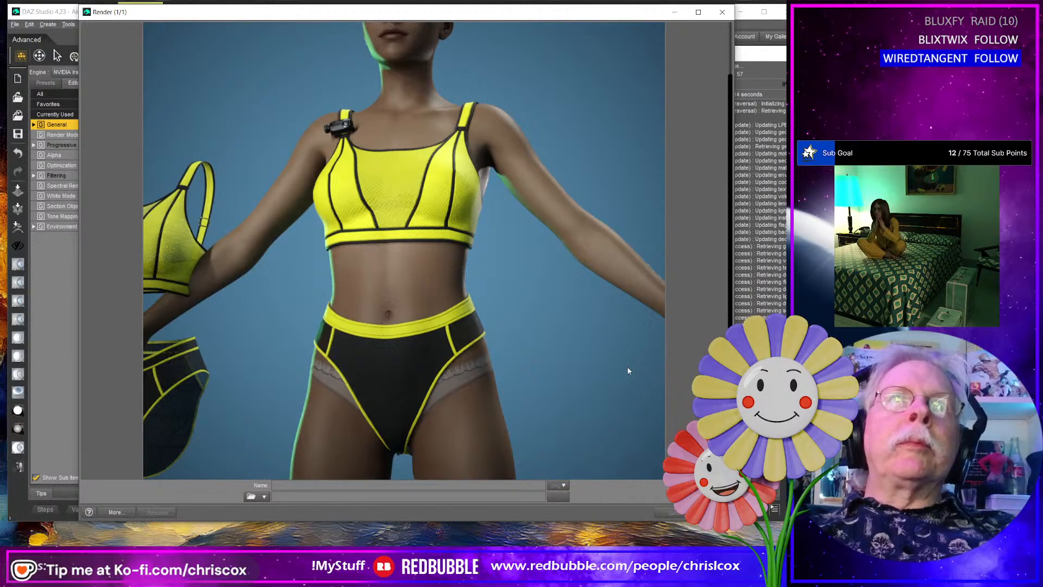
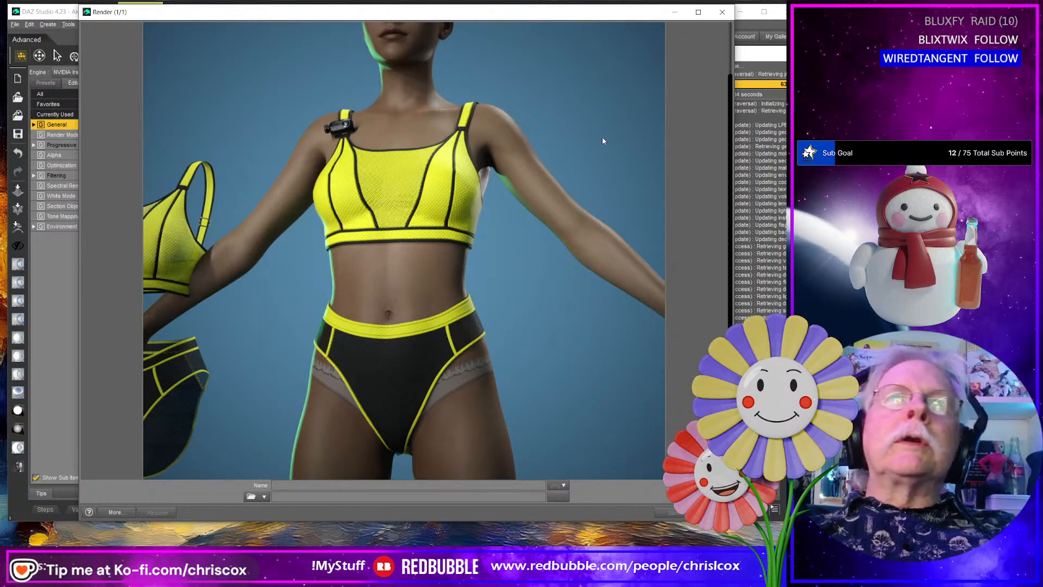
pyautogui.click(722, 12)
pyautogui.click(387, 279)
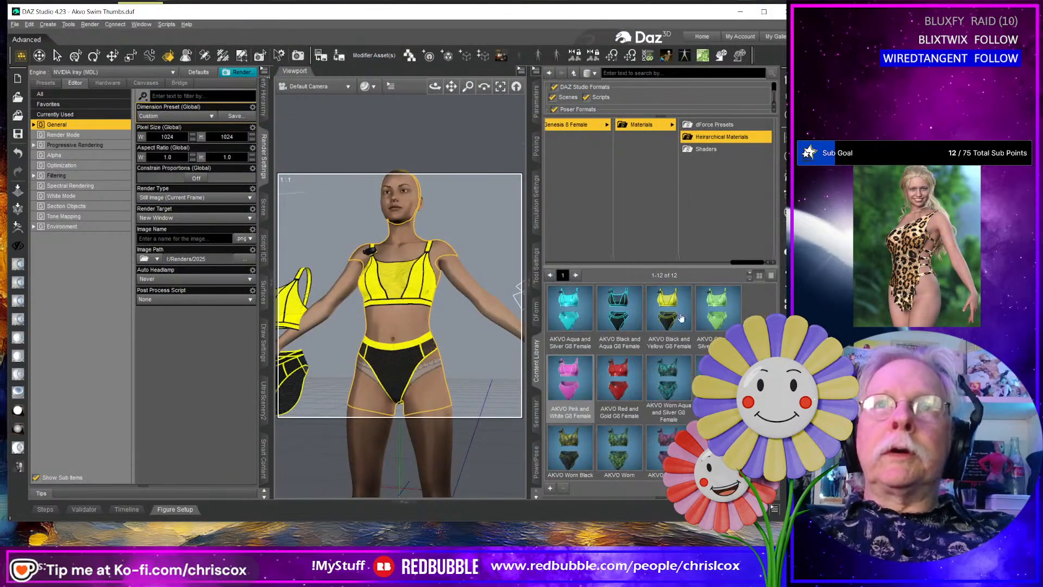
# Apply the hierarchical materials preset AKVO Worn Aqua and Silver G8 Female to the reference suit.
pyautogui.click(660, 375)
pyautogui.moveTo(455, 369); pyautogui.dragTo(501, 334, button='right')
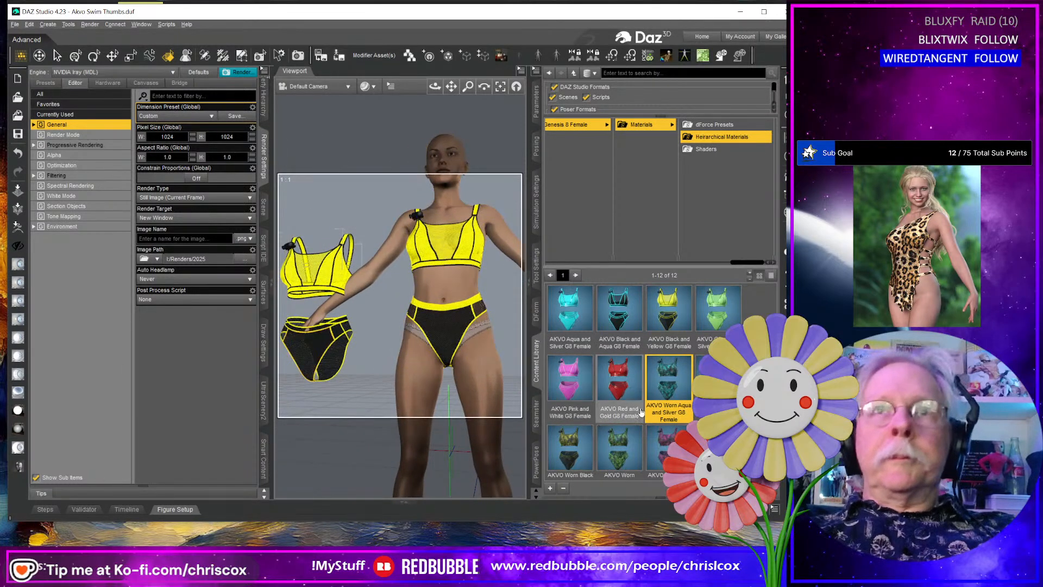
pyautogui.doubleClick(660, 394)
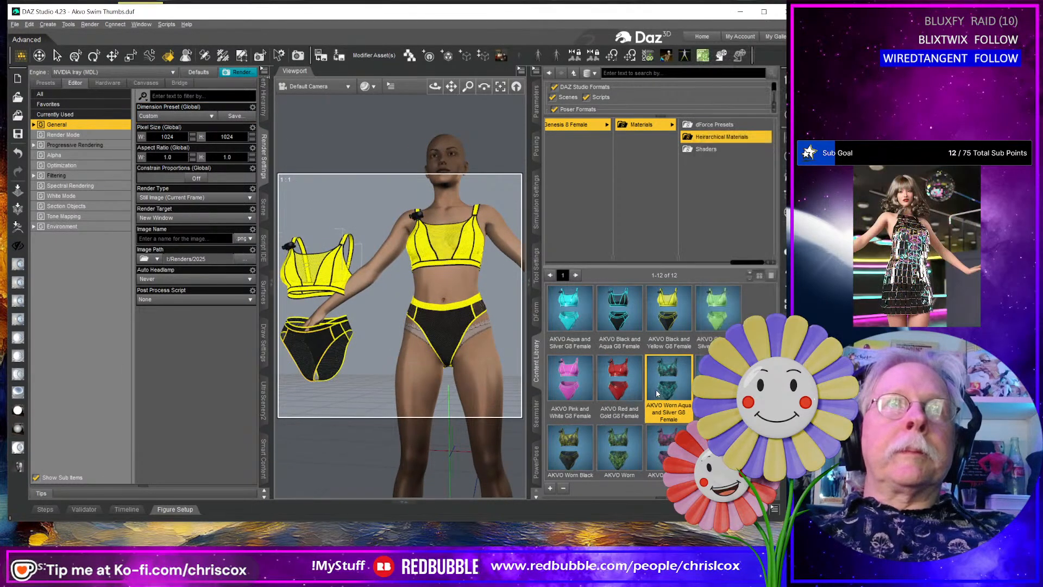
pyautogui.moveTo(421, 247); pyautogui.dragTo(431, 247, button='middle')
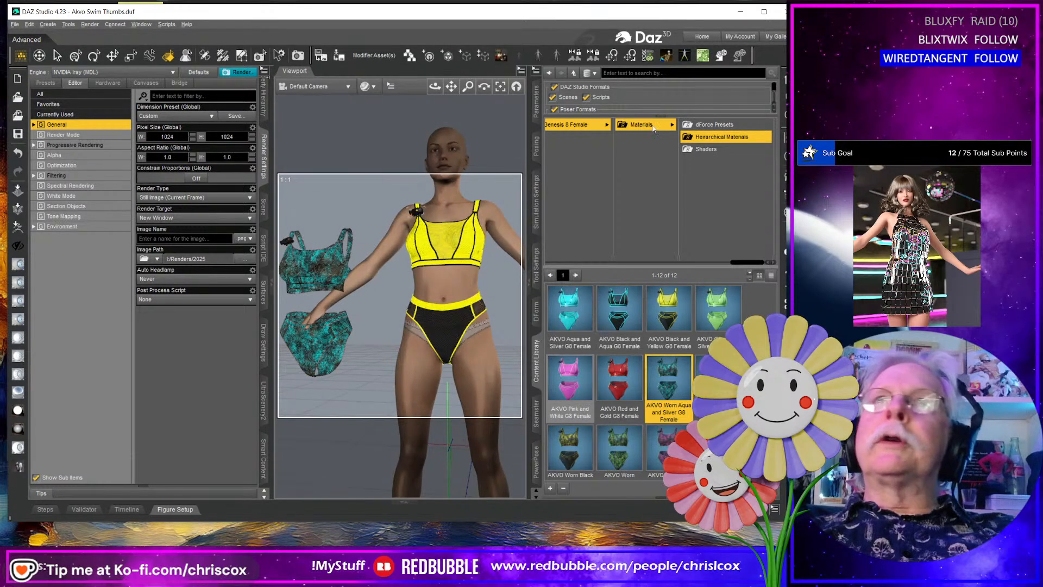
# Apply the AKVO Camera Worn material preset from the Materials folder to the reference suit.
pyautogui.click(653, 127)
pyautogui.doubleClick(610, 311)
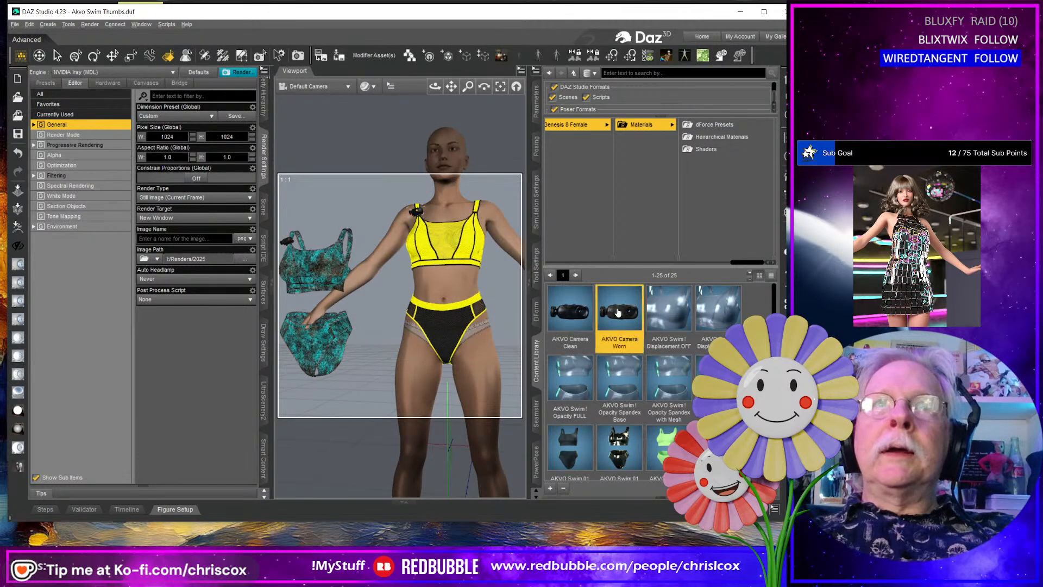
pyautogui.moveTo(306, 289); pyautogui.dragTo(315, 290, button='middle')
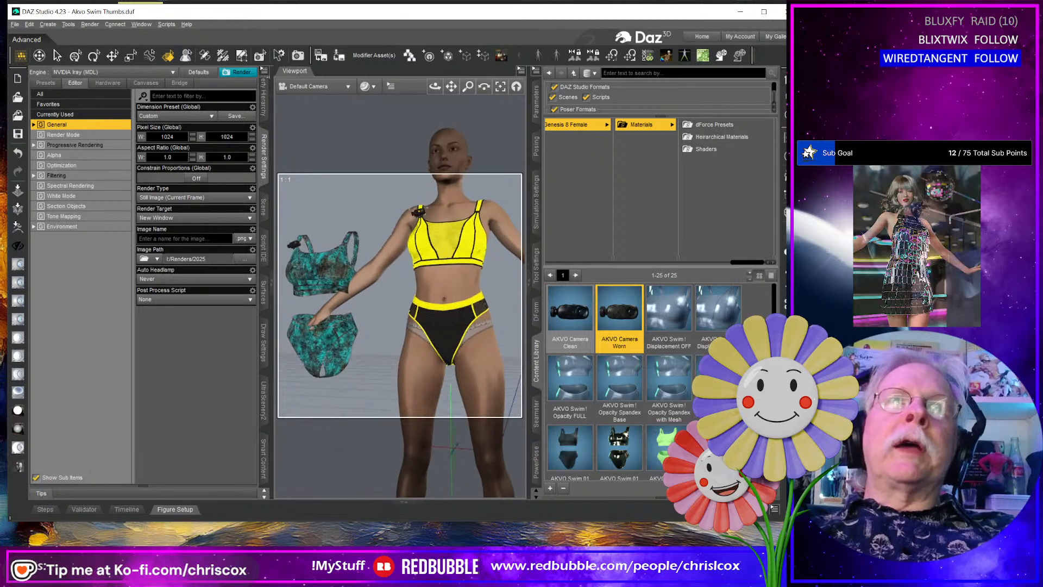
# Check the texture maps of the reference top's Top_Front_Panel, list the worn top and bottom surfaces alongside it, and copy that panel's material.
pyautogui.moveTo(324, 347); pyautogui.dragTo(326, 349, button='middle')
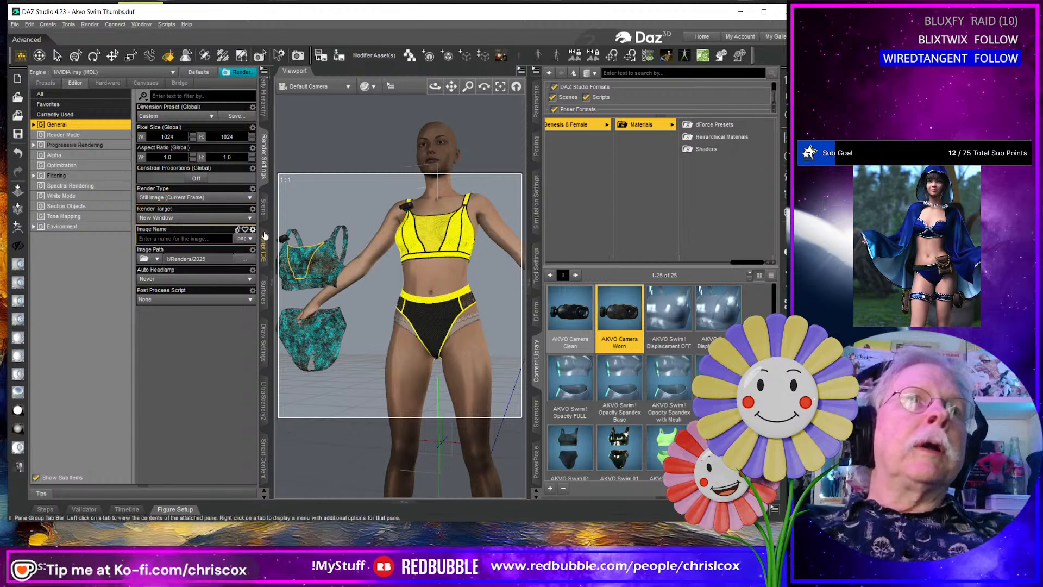
pyautogui.click(264, 291)
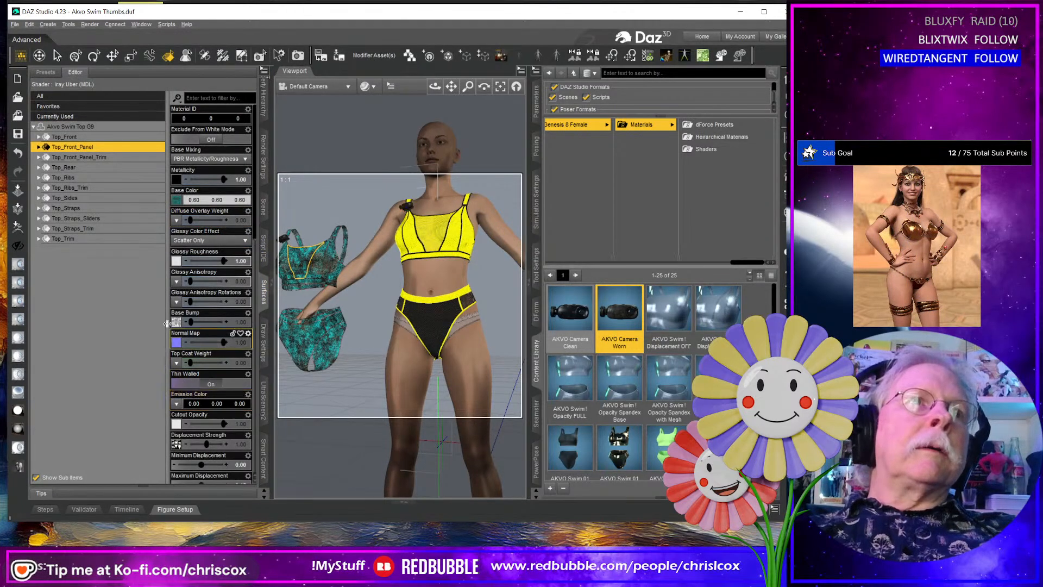
pyautogui.moveTo(177, 341)
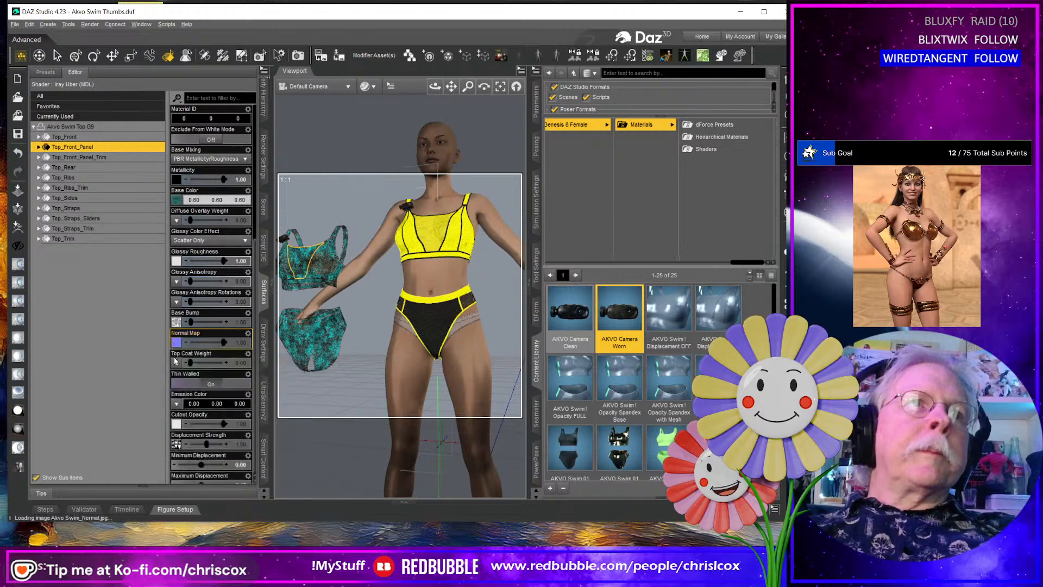
pyautogui.moveTo(175, 322)
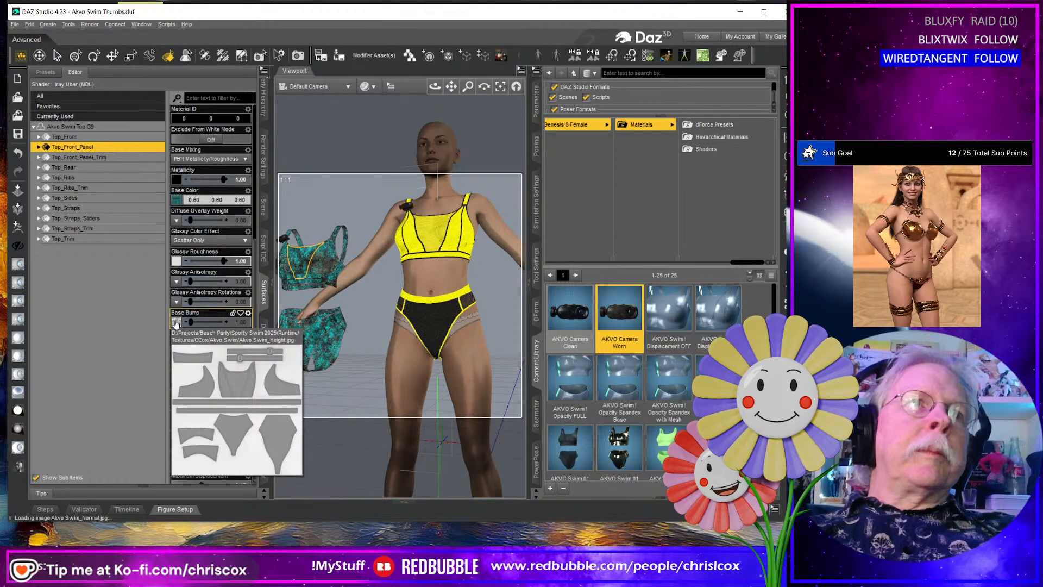
pyautogui.moveTo(177, 425)
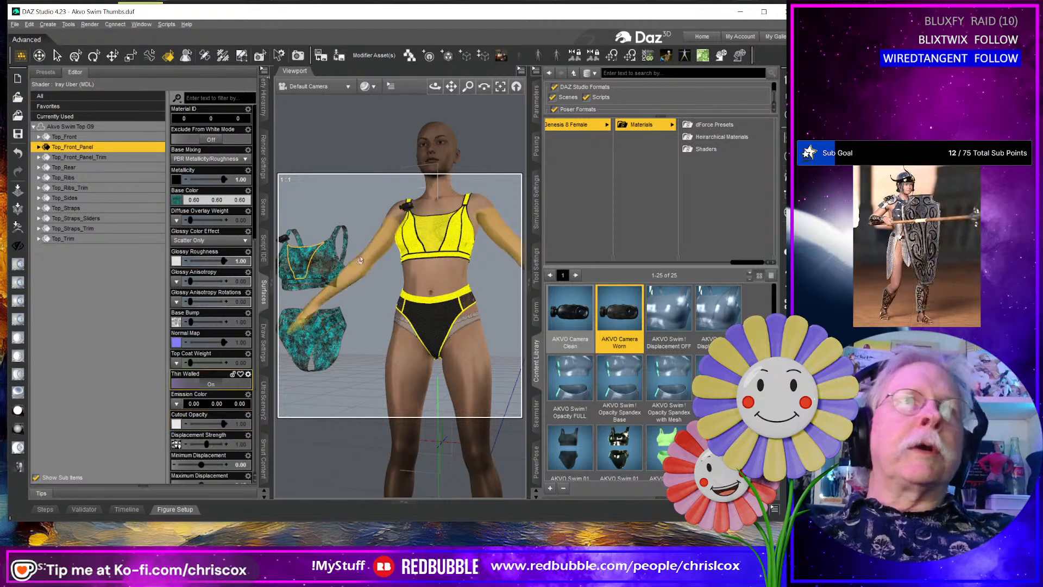
pyautogui.keyDown('ctrl'); pyautogui.click(433, 225); pyautogui.keyUp('ctrl')
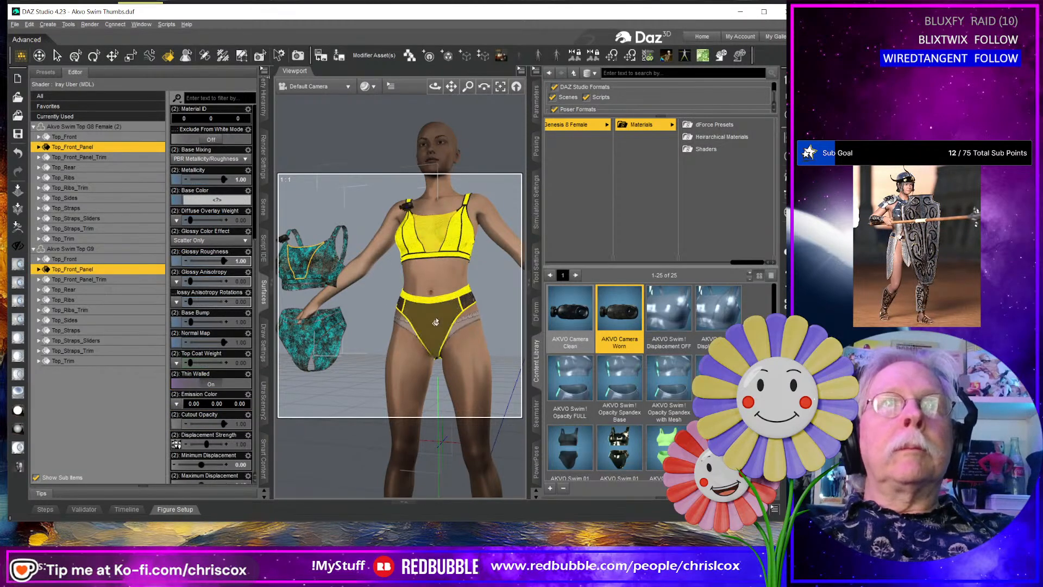
pyautogui.keyDown('ctrl'); pyautogui.click(433, 326); pyautogui.keyUp('ctrl')
pyautogui.click(132, 345)
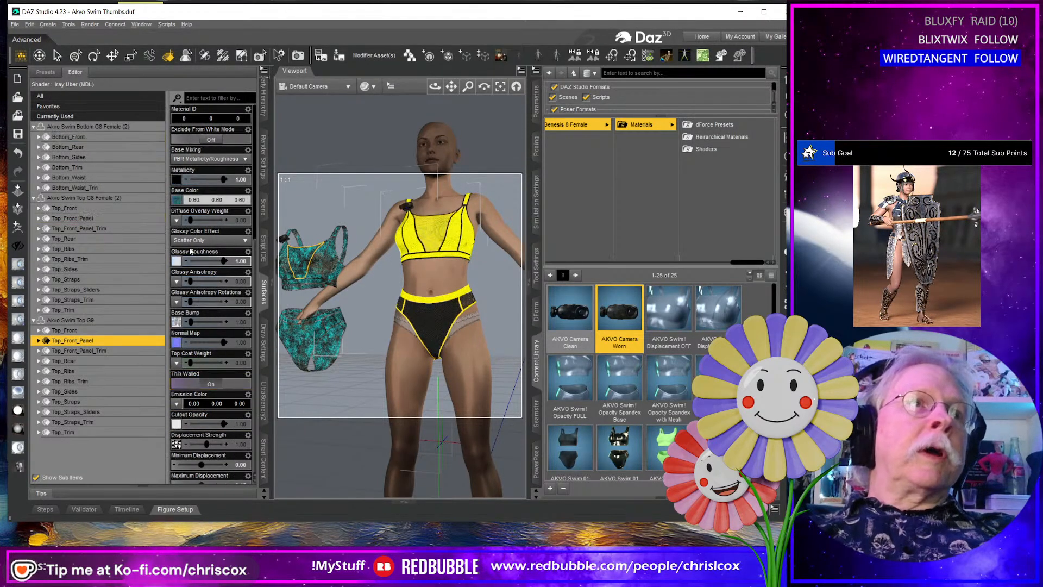
pyautogui.click(265, 70)
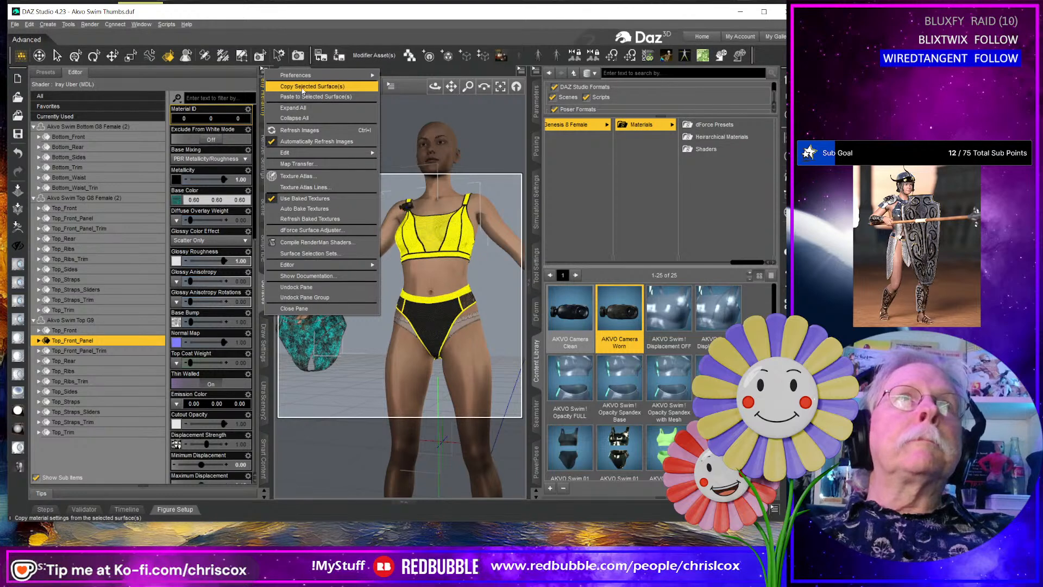
pyautogui.click(303, 89)
# Paste the copied front panel material onto all surfaces of the worn Akvo Swim Bottom and Akvo Swim Top.
pyautogui.click(86, 127)
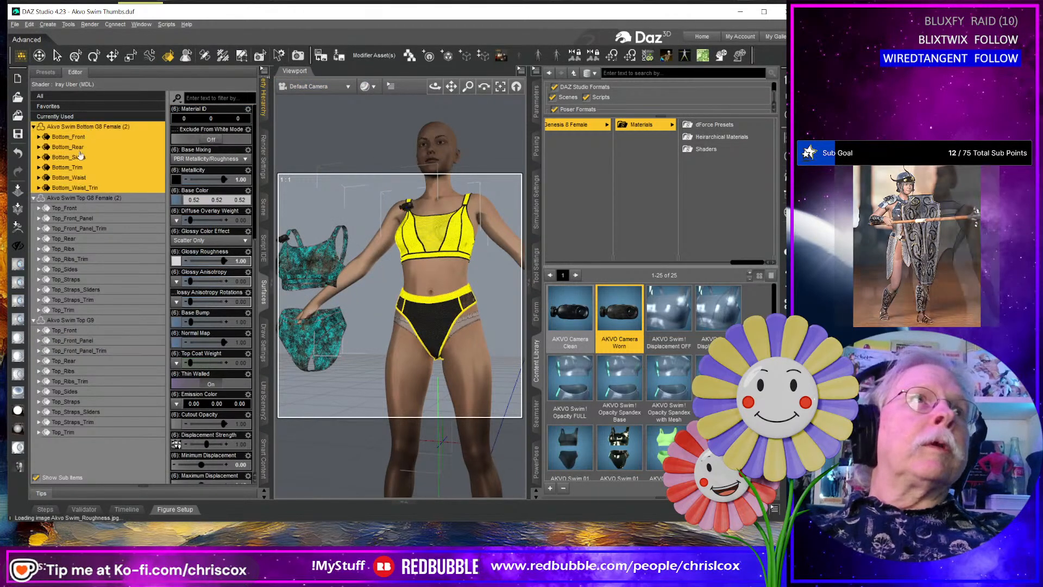
pyautogui.keyDown('ctrl'); pyautogui.click(84, 198); pyautogui.keyUp('ctrl')
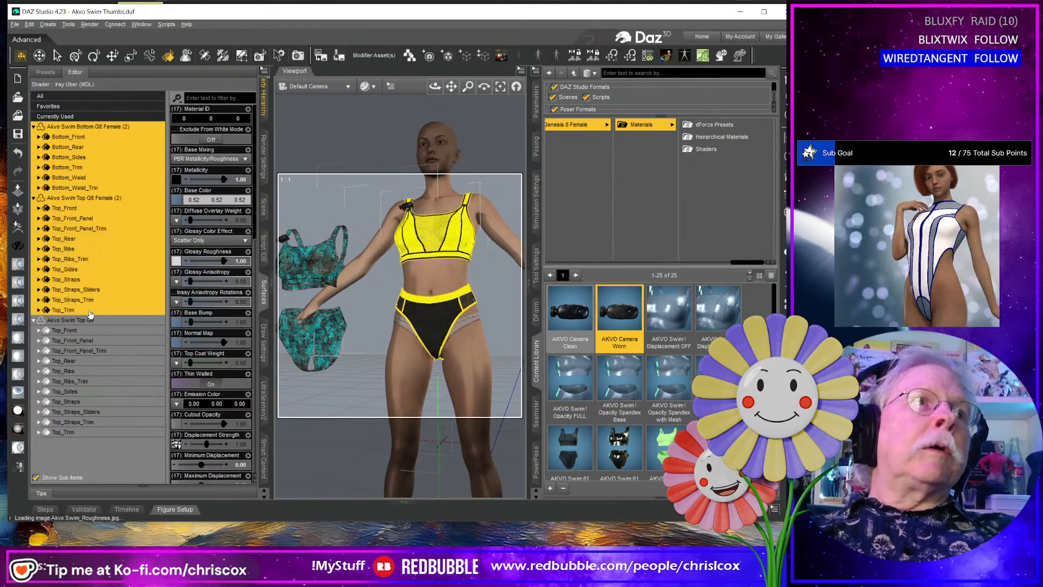
pyautogui.click(264, 70)
pyautogui.click(288, 101)
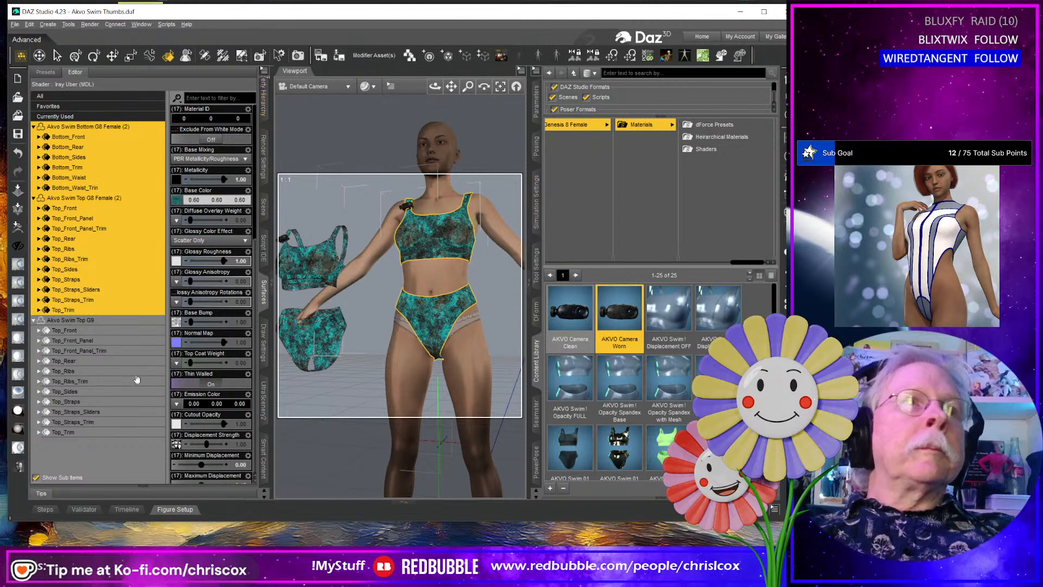
# Copy the reference top's Top_Front_Panel_Trim material and paste it onto all trim surfaces of the worn bottom and top.
pyautogui.click(140, 351)
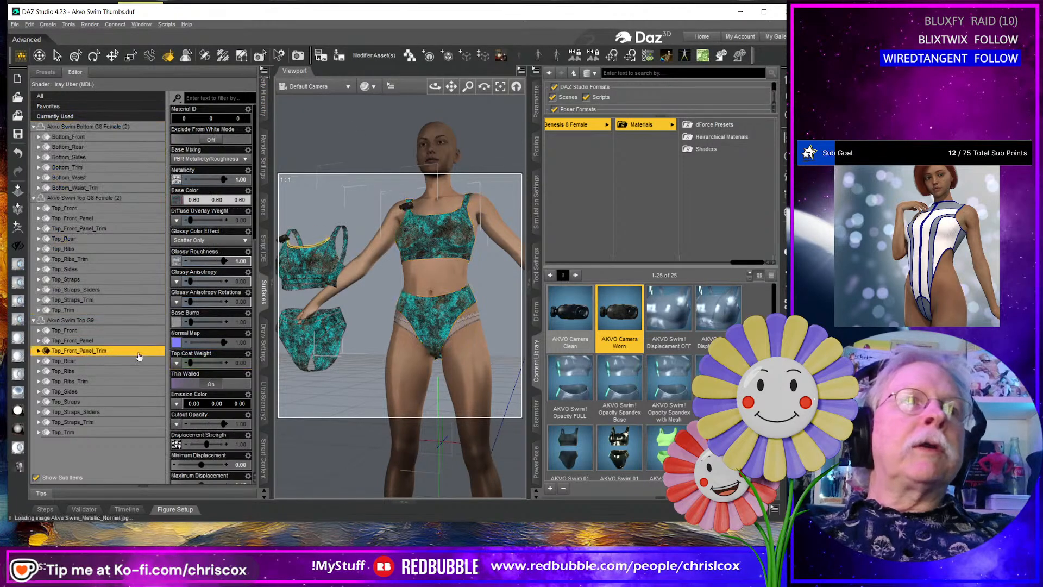
pyautogui.click(265, 70)
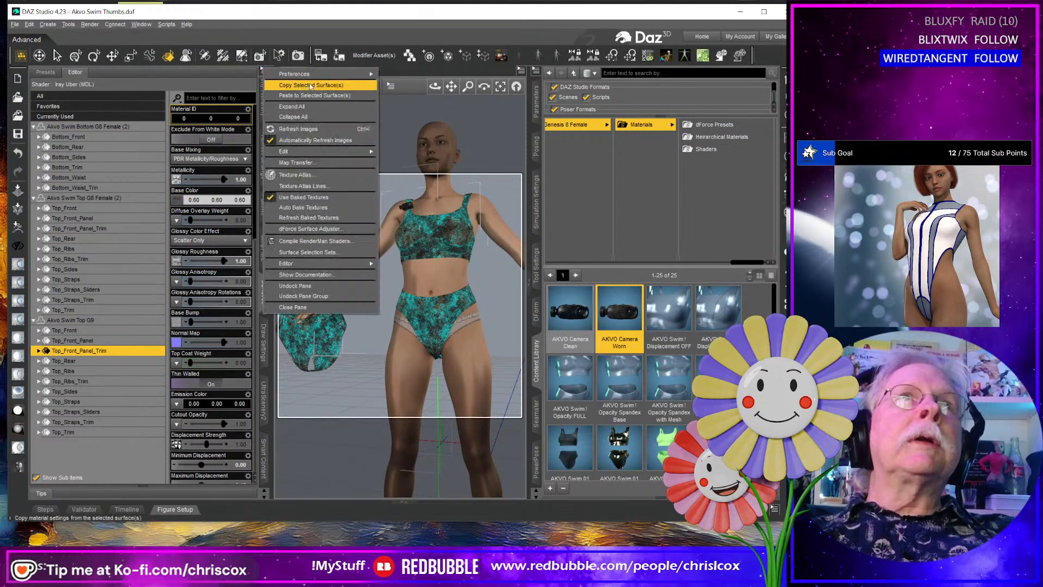
pyautogui.click(310, 95)
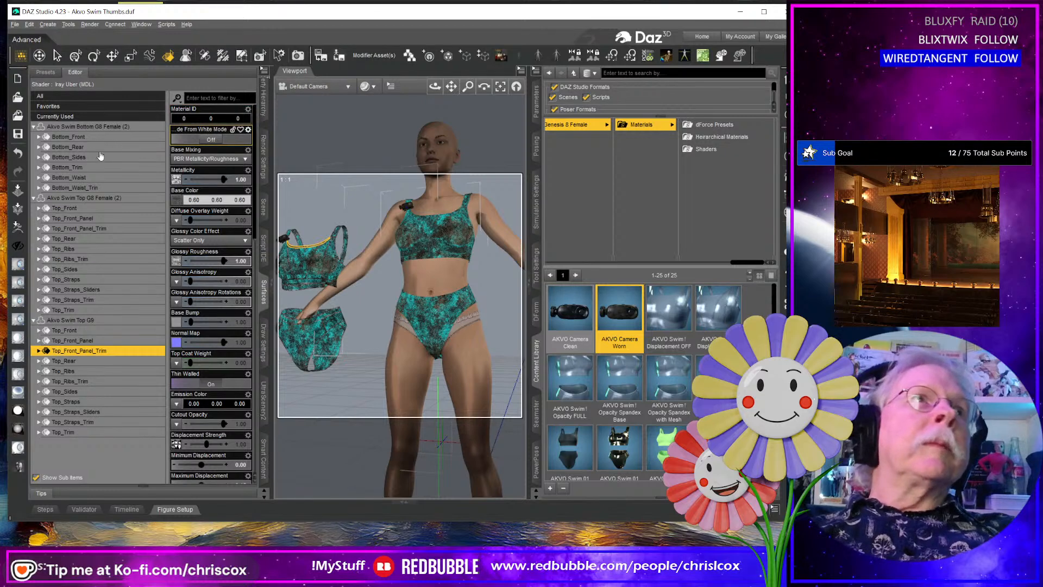
pyautogui.click(94, 170)
pyautogui.keyDown('ctrl'); pyautogui.click(100, 188); pyautogui.keyUp('ctrl')
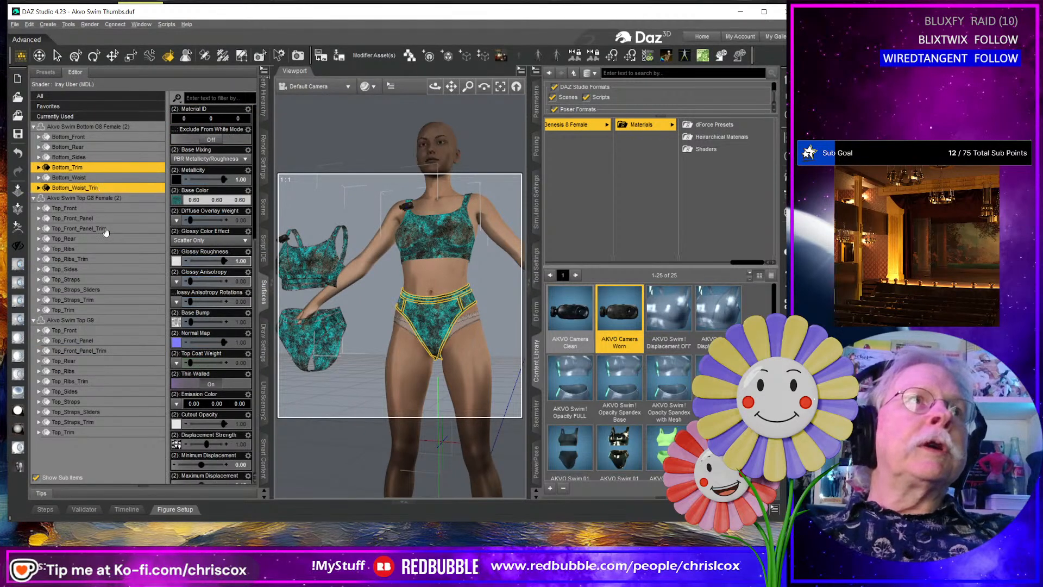
pyautogui.keyDown('ctrl'); pyautogui.click(104, 229); pyautogui.keyUp('ctrl')
pyautogui.keyDown('ctrl'); pyautogui.click(98, 260); pyautogui.keyUp('ctrl')
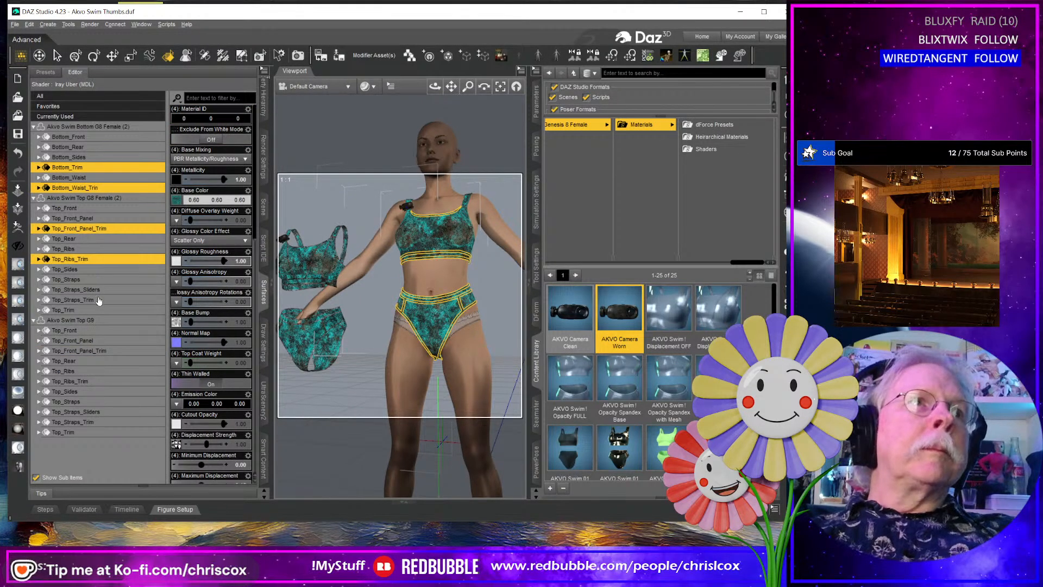
pyautogui.keyDown('ctrl'); pyautogui.click(99, 300); pyautogui.keyUp('ctrl')
pyautogui.keyDown('ctrl'); pyautogui.click(99, 310); pyautogui.keyUp('ctrl')
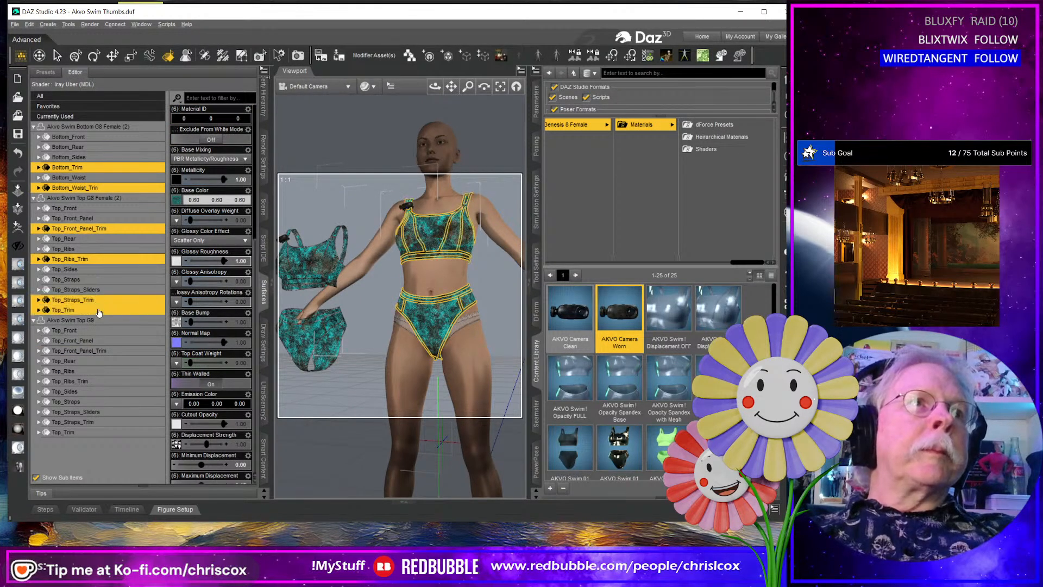
pyautogui.click(264, 72)
pyautogui.click(300, 101)
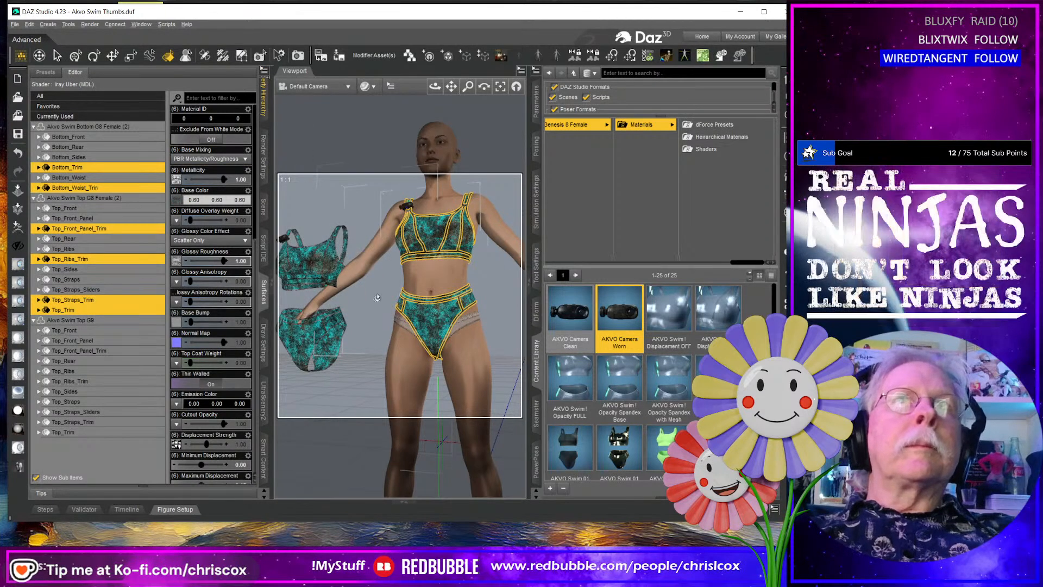
# Save the Genesis 8 Female's outfit materials as a hierarchical materials preset, overwriting AKVO Worn Aqua and Silver G8 Female.duf with compression on.
pyautogui.click(444, 277)
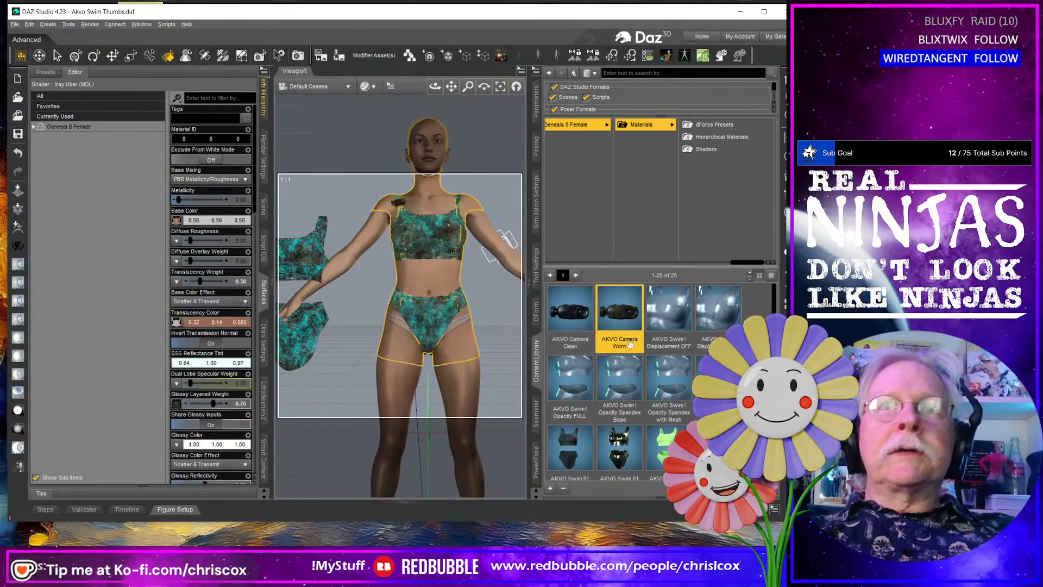
pyautogui.click(728, 138)
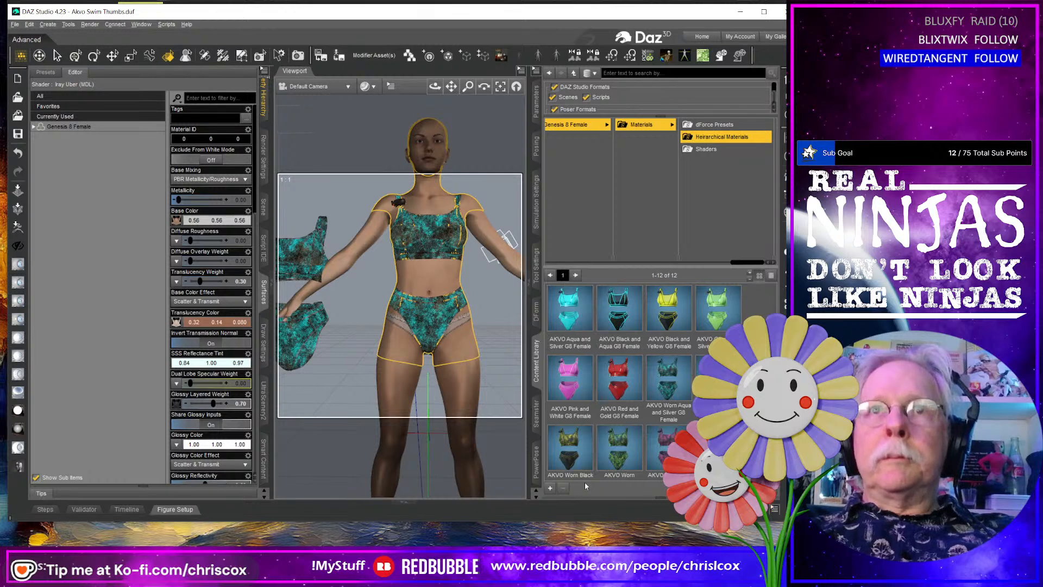
pyautogui.click(552, 491)
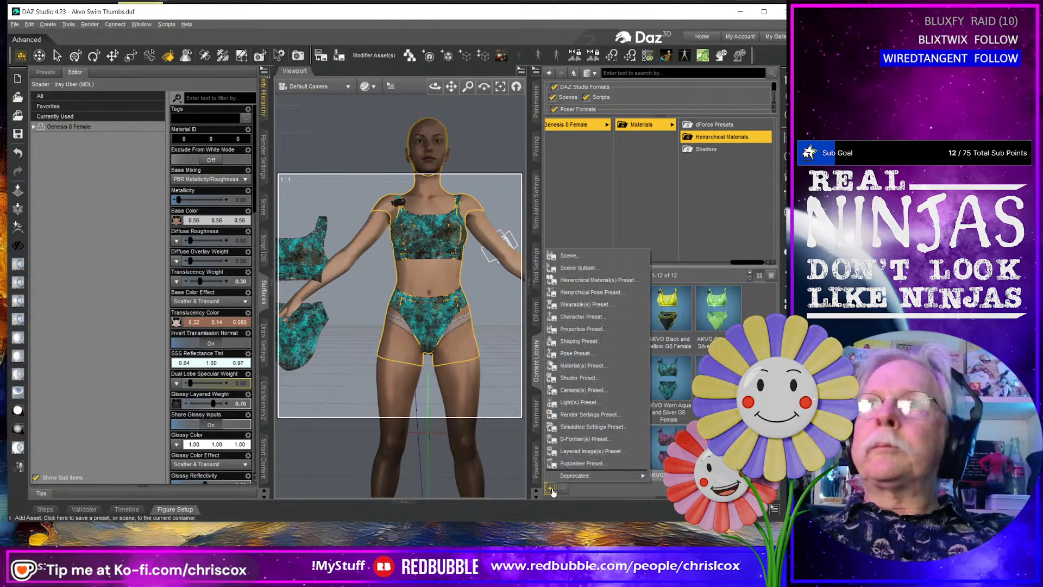
pyautogui.click(606, 286)
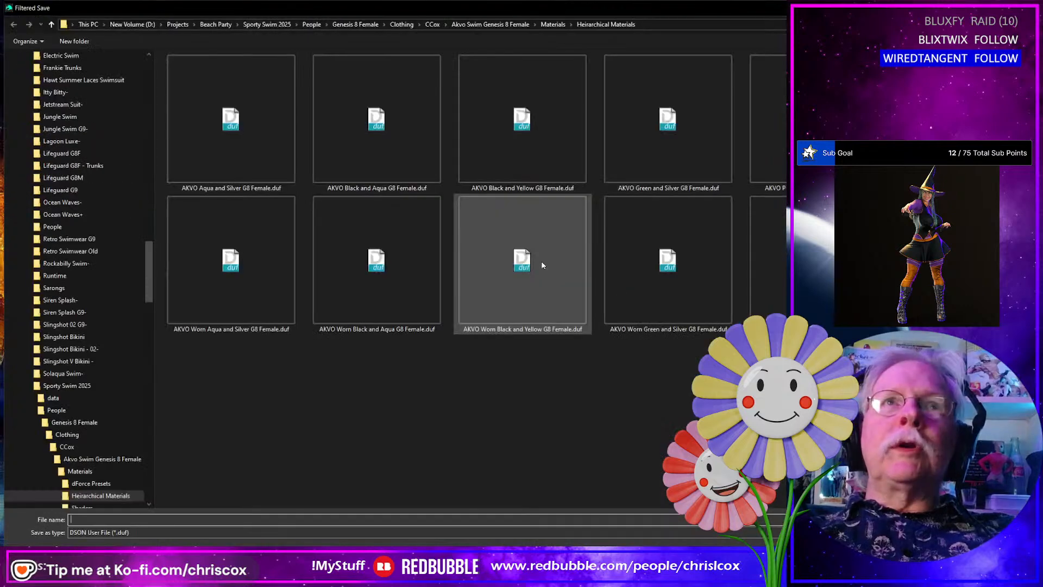
pyautogui.click(239, 258)
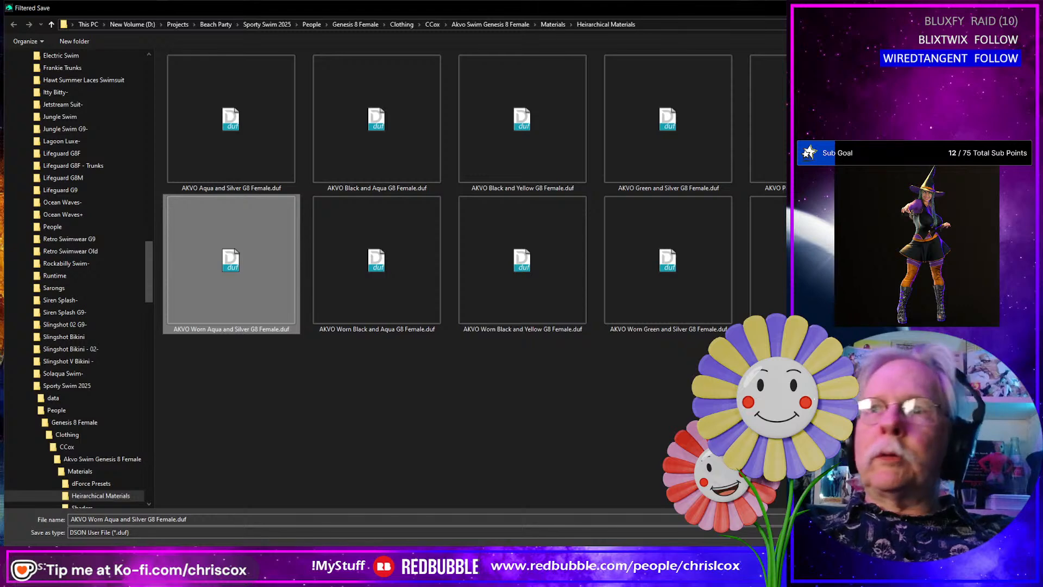
pyautogui.press('Return')
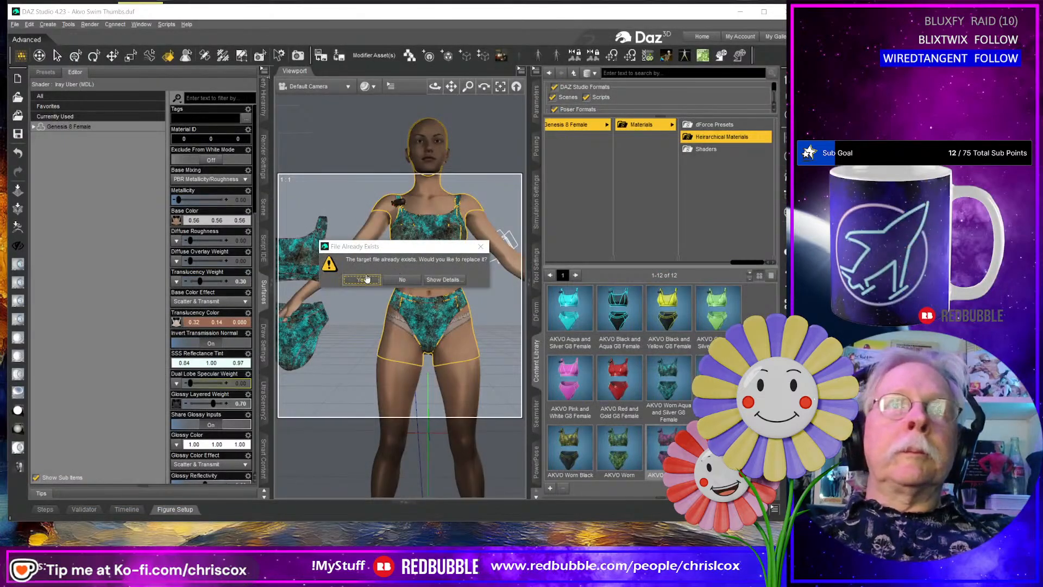
pyautogui.click(362, 280)
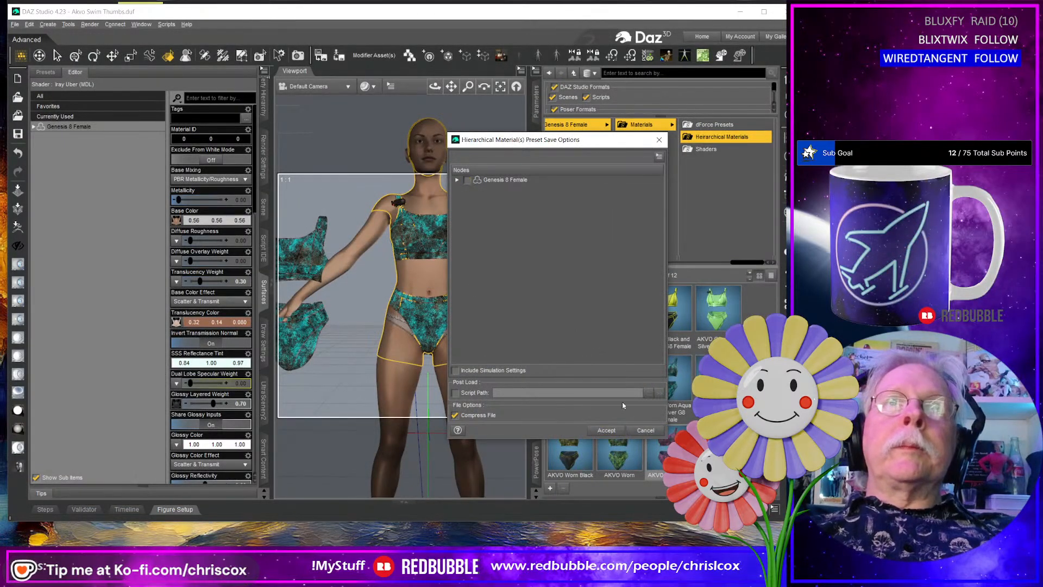
pyautogui.click(604, 430)
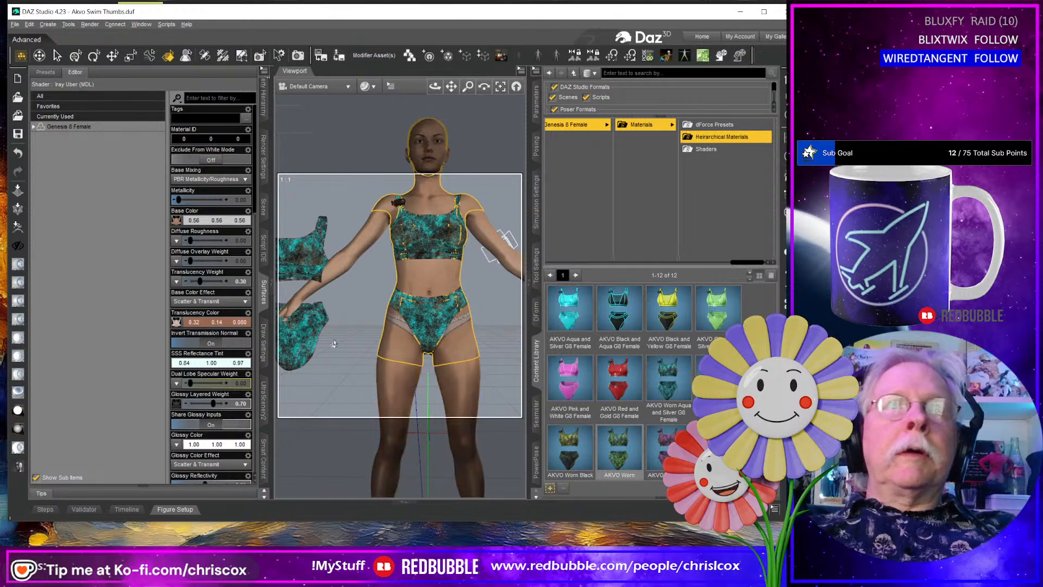
# Apply the AKVO Worn Black and Aqua preset to the reference suit, list the fitted suit's surfaces, and copy the reference top's Top_Front material.
pyautogui.click(301, 342)
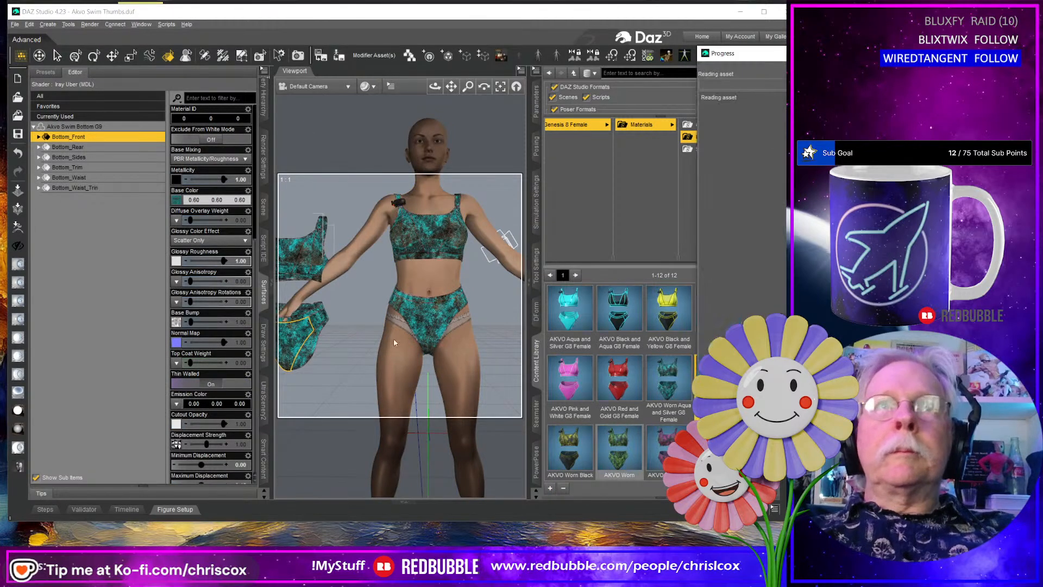
pyautogui.moveTo(287, 356); pyautogui.dragTo(349, 366, button='middle')
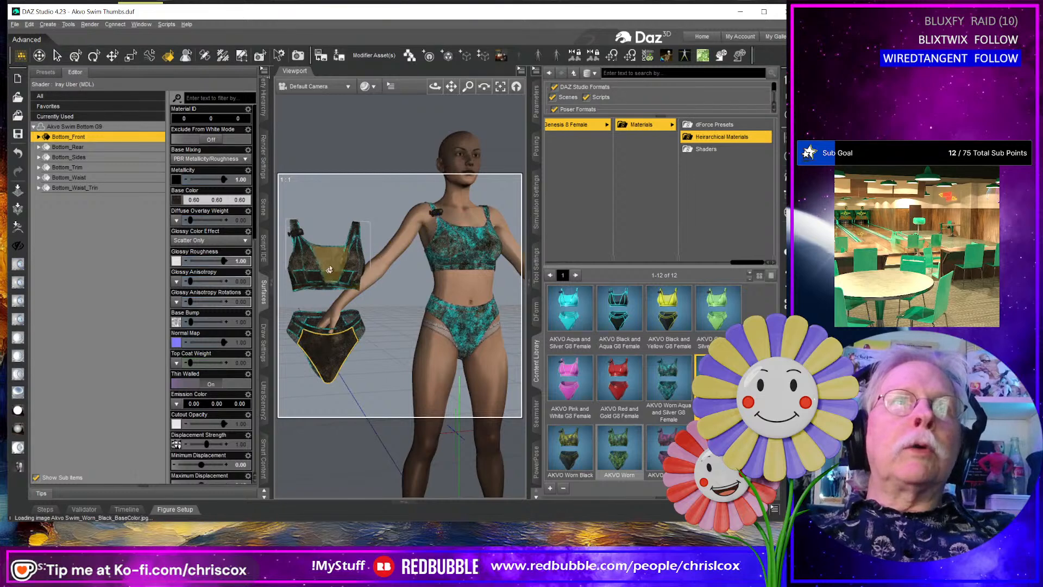
pyautogui.click(349, 268)
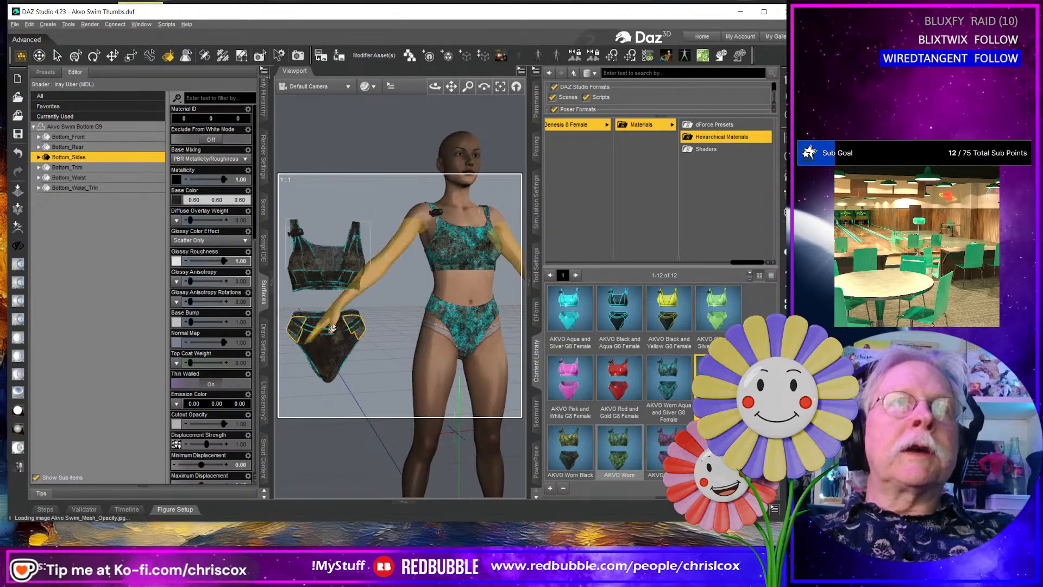
pyautogui.click(348, 268)
pyautogui.keyDown('ctrl'); pyautogui.click(471, 242); pyautogui.keyUp('ctrl')
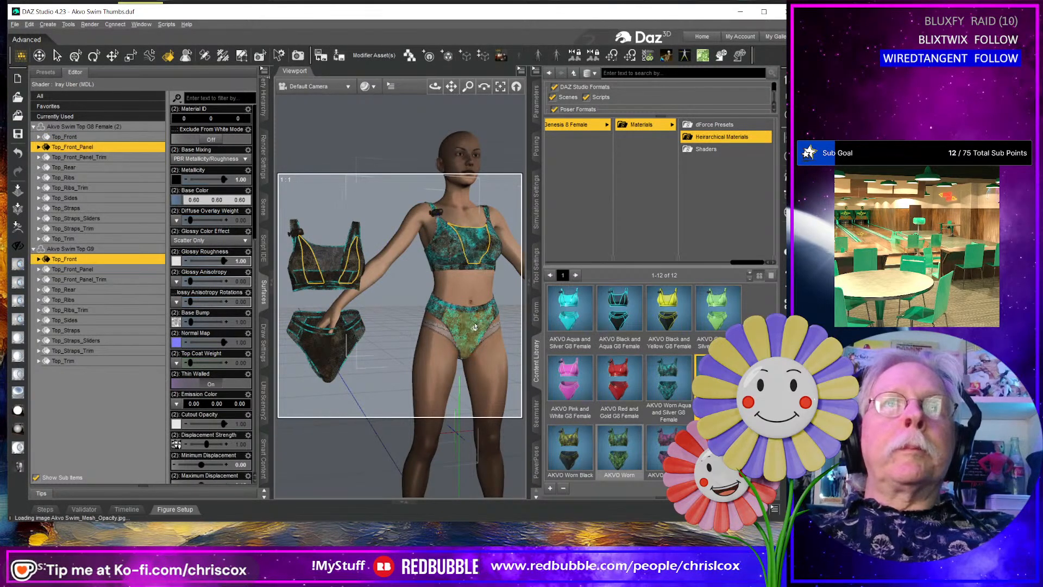
pyautogui.keyDown('ctrl'); pyautogui.click(453, 323); pyautogui.keyUp('ctrl')
pyautogui.click(140, 329)
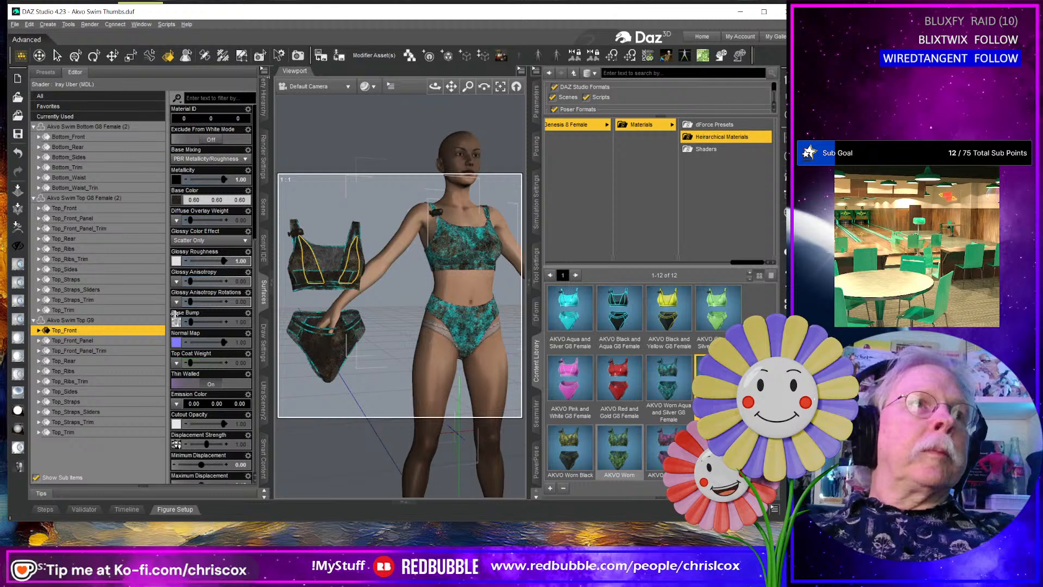
pyautogui.click(267, 75)
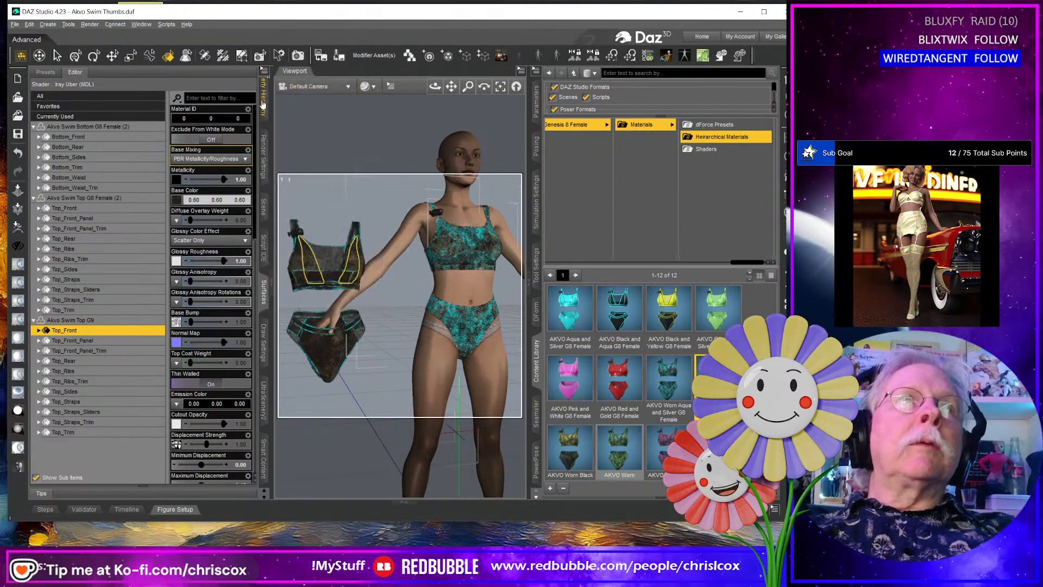
# Paste the copied Top_Front material onto all surfaces of the fitted Akvo Swim Bottom and Akvo Swim Top.
pyautogui.click(126, 127)
pyautogui.keyDown('shift'); pyautogui.click(99, 310); pyautogui.keyUp('shift')
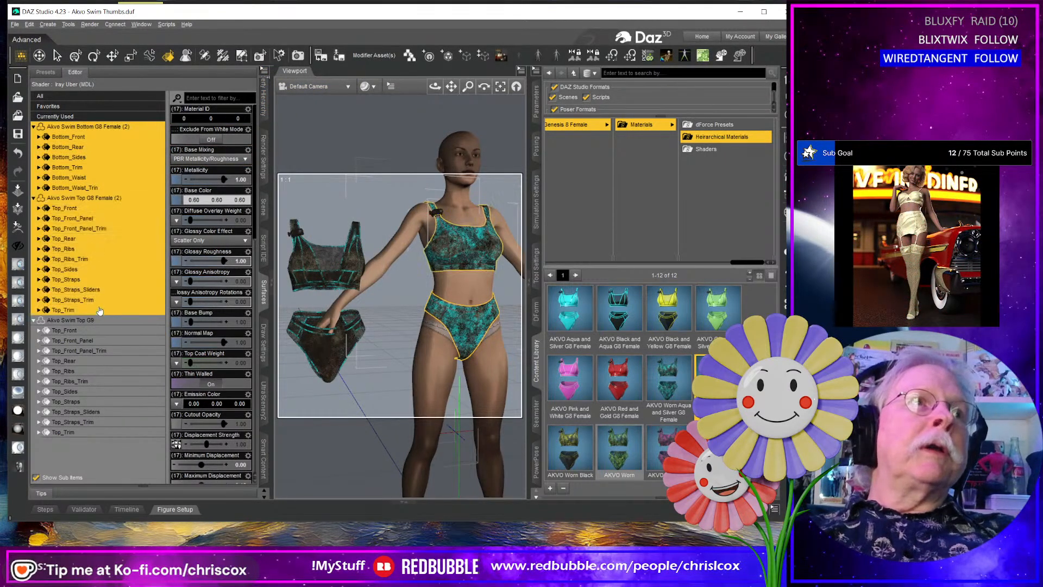
pyautogui.click(265, 70)
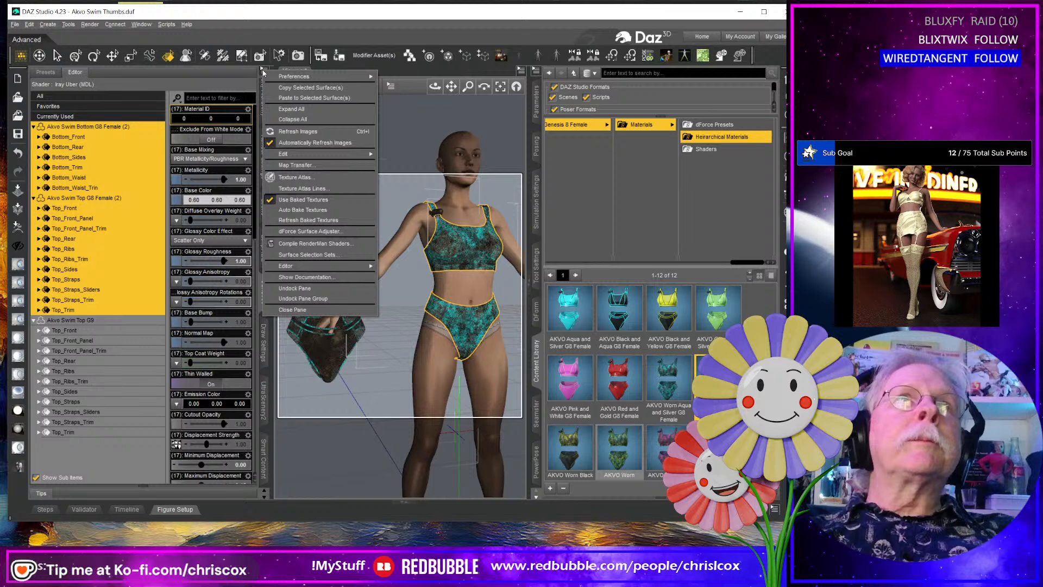
pyautogui.click(314, 98)
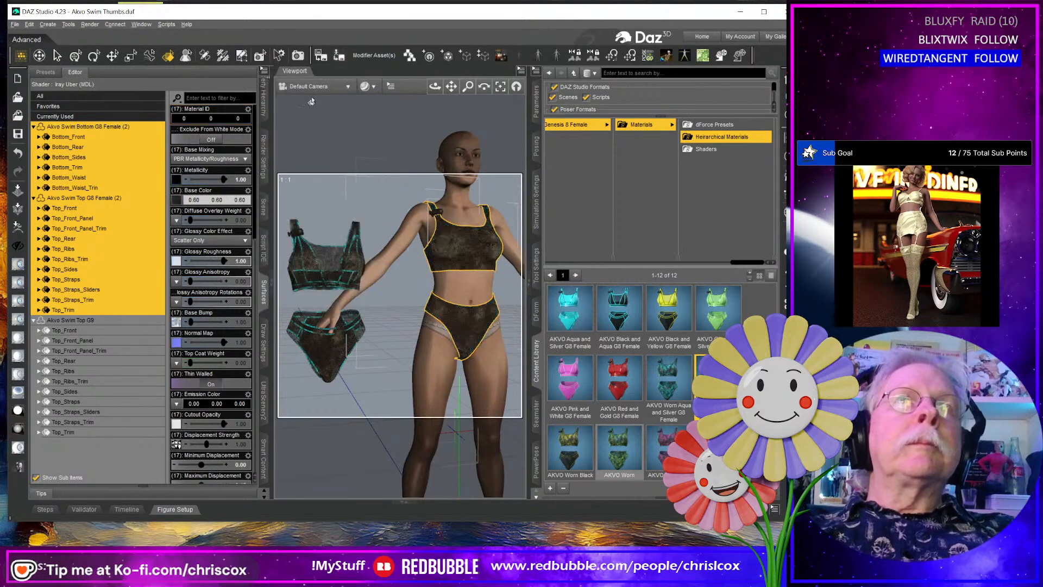
# Copy the material of the reference top's Top_Front_Panel_Trim surface.
pyautogui.click(97, 352)
pyautogui.click(265, 70)
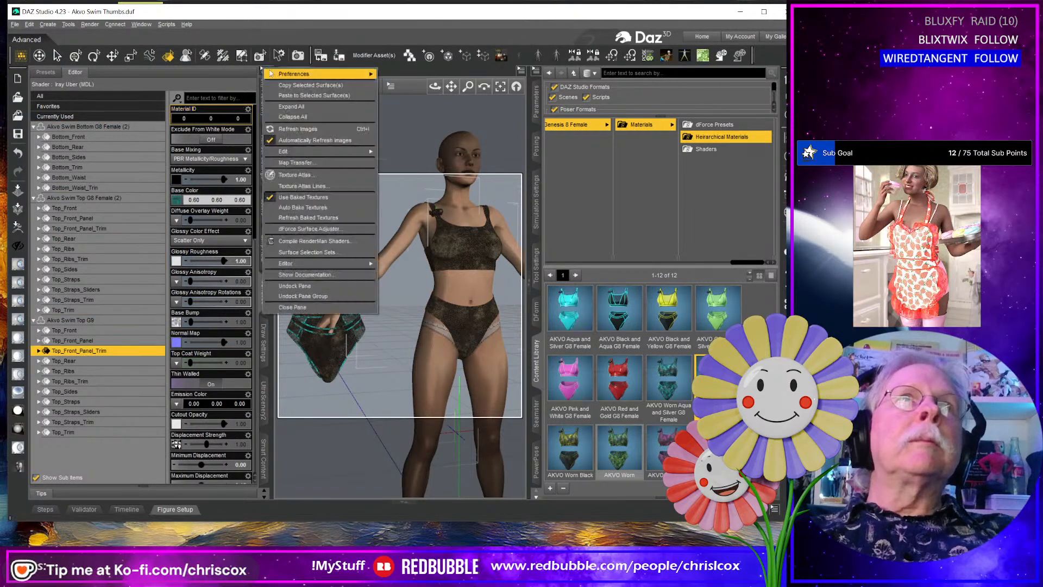
pyautogui.click(297, 96)
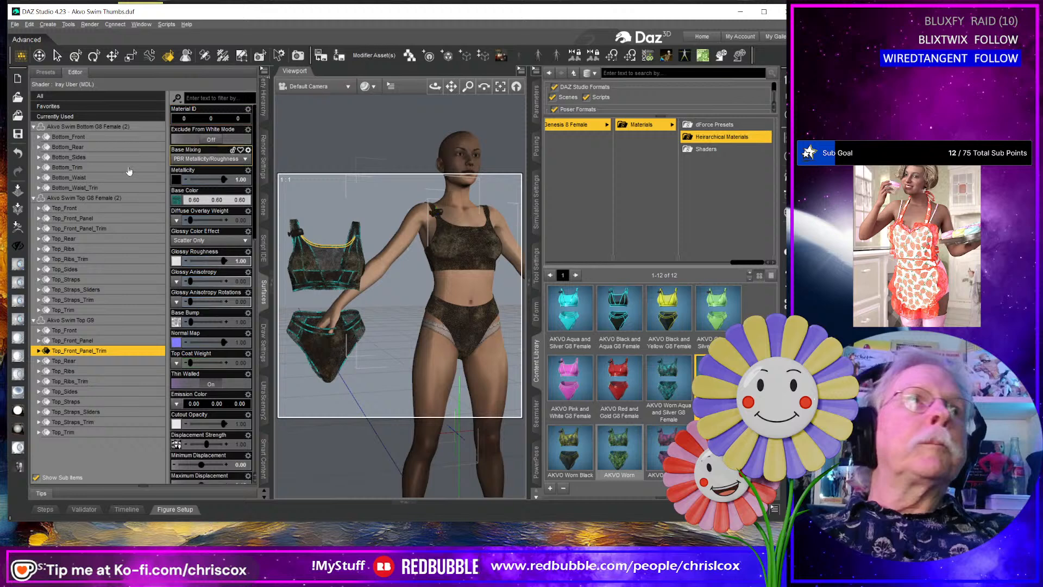
# Paste the trim material onto the fitted suit's Bottom_Trim, Bottom_Waist_Trim, Top_Front_Panel_Trim, Top_Ribs_Trim, Top_Straps_Trim and Top_Trim surfaces.
pyautogui.click(101, 168)
pyautogui.keyDown('ctrl'); pyautogui.click(105, 187); pyautogui.keyUp('ctrl')
pyautogui.keyDown('ctrl'); pyautogui.click(108, 229); pyautogui.keyUp('ctrl')
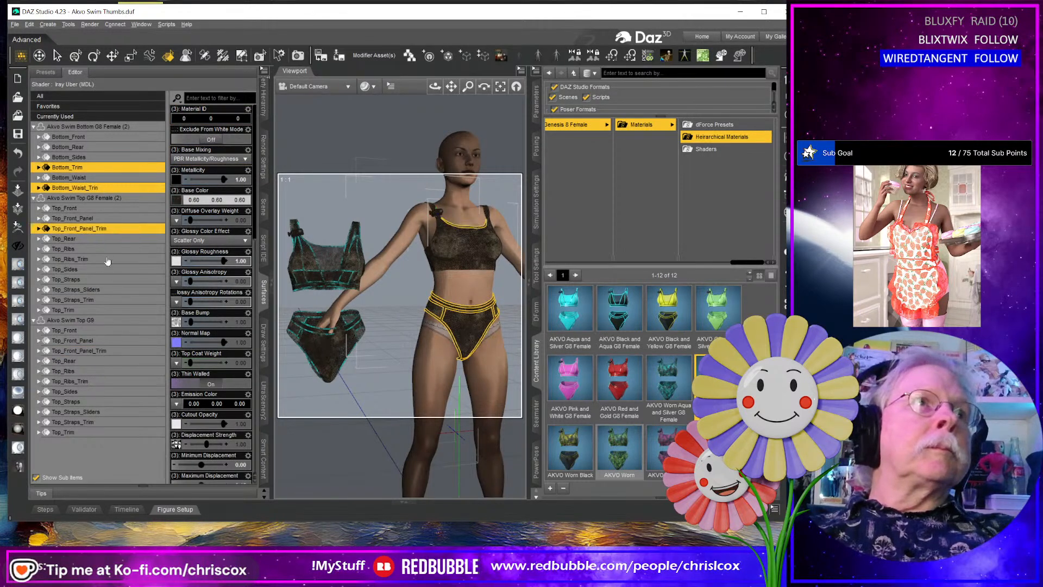
pyautogui.keyDown('ctrl'); pyautogui.click(108, 260); pyautogui.keyUp('ctrl')
pyautogui.keyDown('ctrl'); pyautogui.click(109, 289); pyautogui.keyUp('ctrl')
pyautogui.keyDown('ctrl'); pyautogui.click(110, 311); pyautogui.keyUp('ctrl')
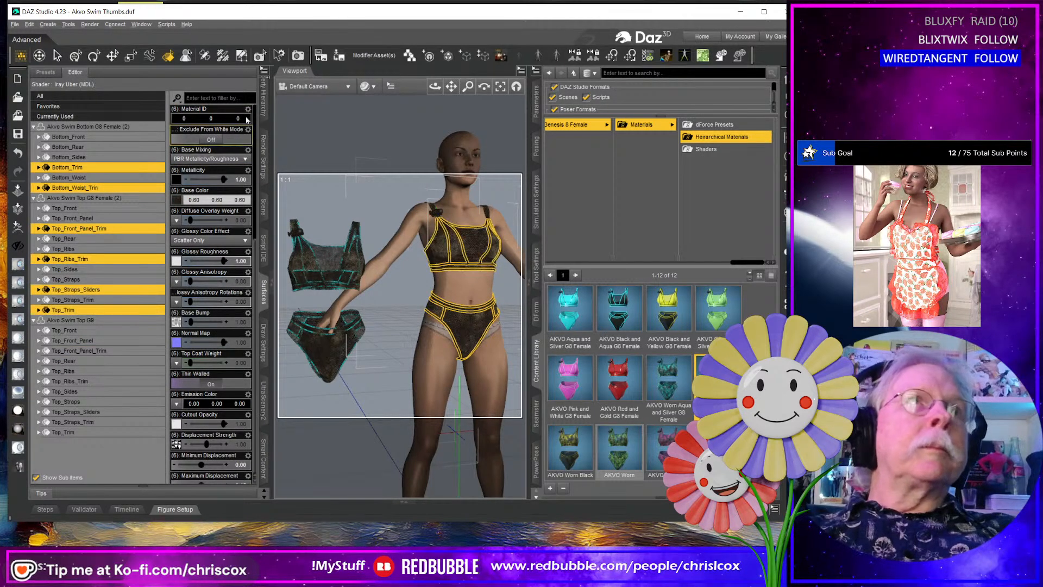
pyautogui.keyDown('ctrl'); pyautogui.click(96, 300); pyautogui.keyUp('ctrl')
pyautogui.keyDown('ctrl'); pyautogui.click(101, 290); pyautogui.keyUp('ctrl')
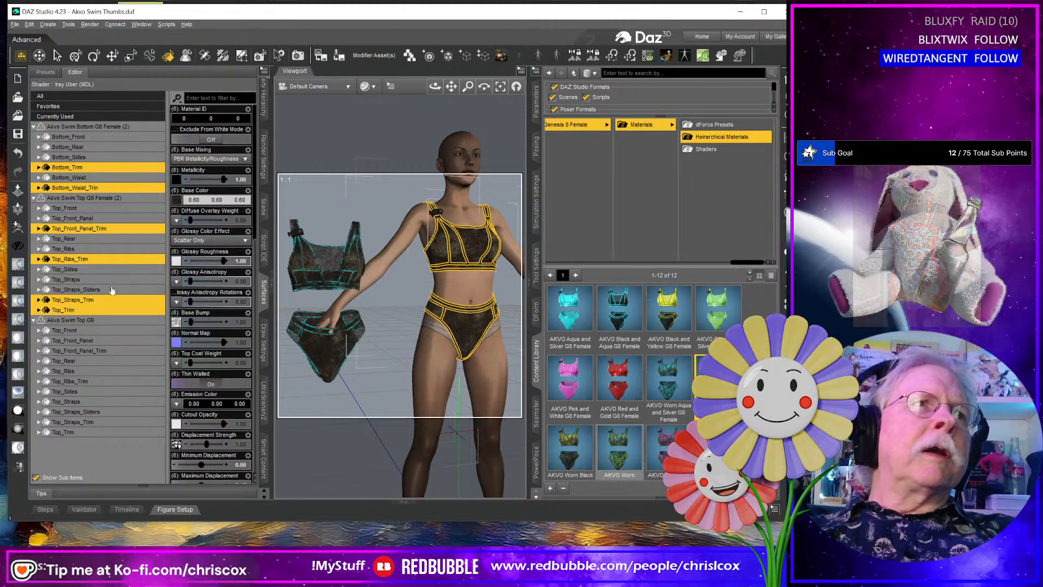
pyautogui.click(264, 71)
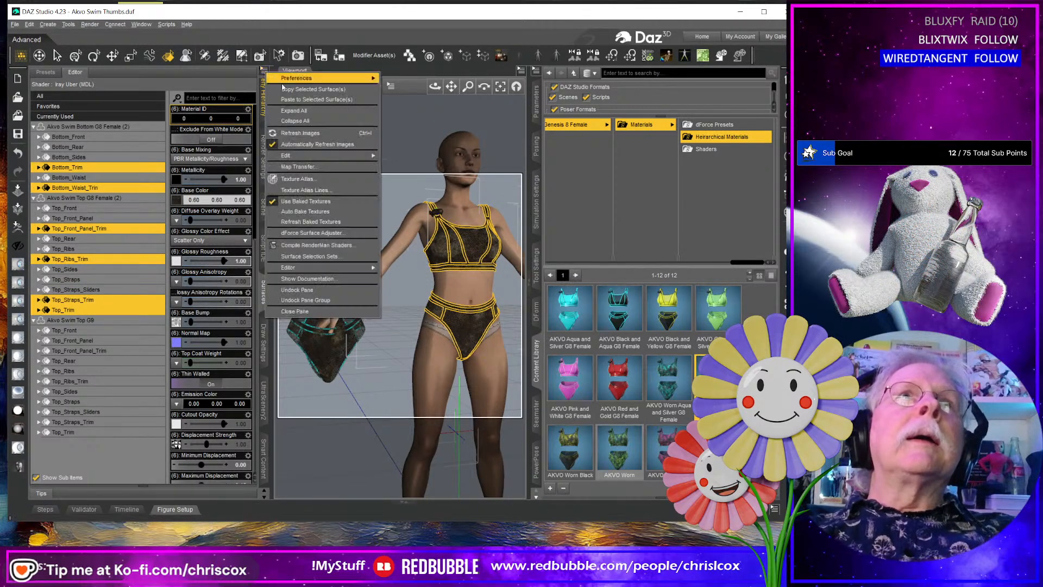
pyautogui.click(299, 100)
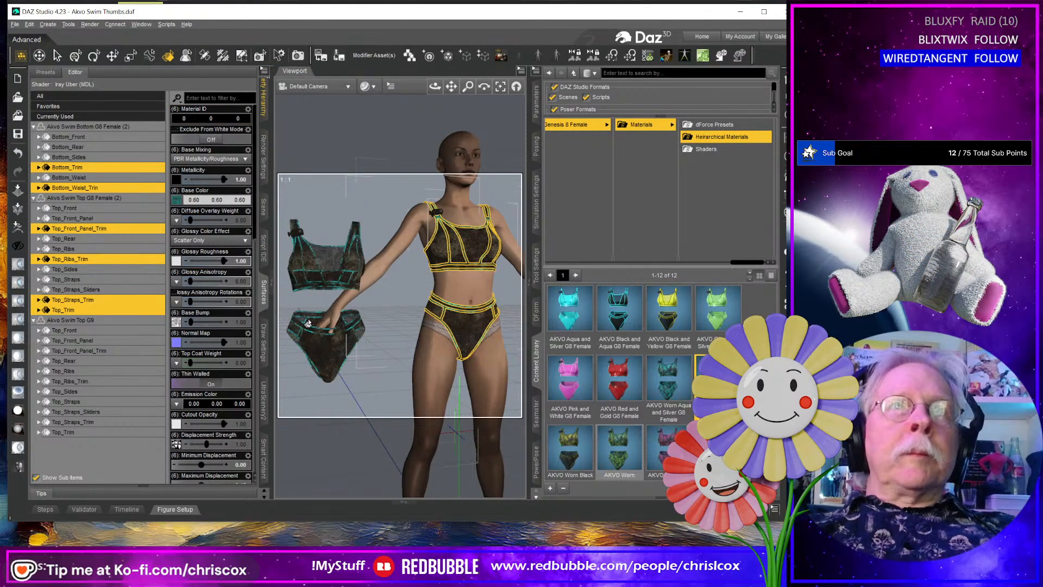
# Copy the reference top's Top_Front_Panel material and paste it onto the fitted suit's Top_Front_Panel and Bottom_Sides surfaces.
pyautogui.click(321, 275)
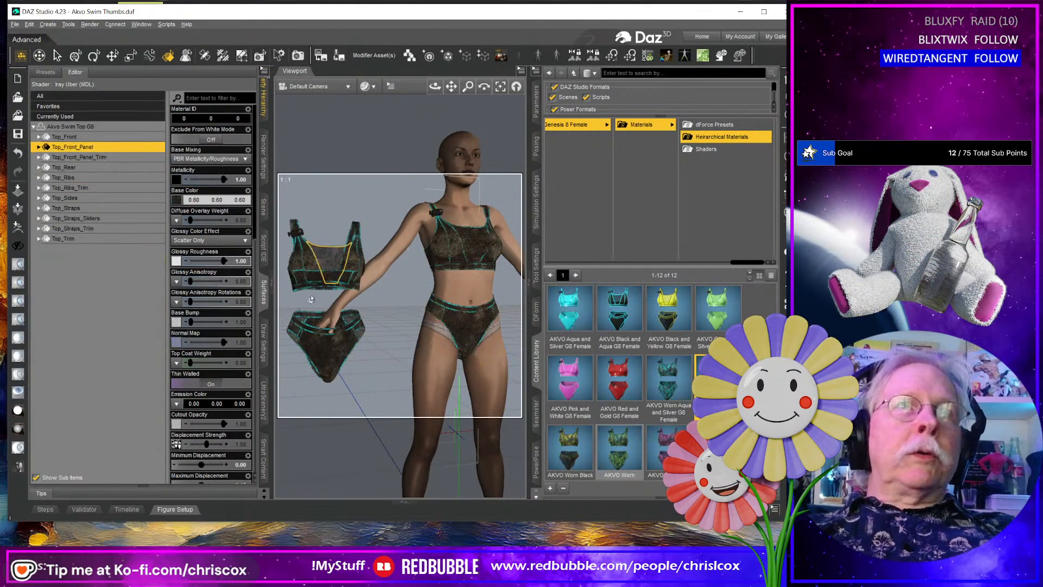
pyautogui.click(264, 72)
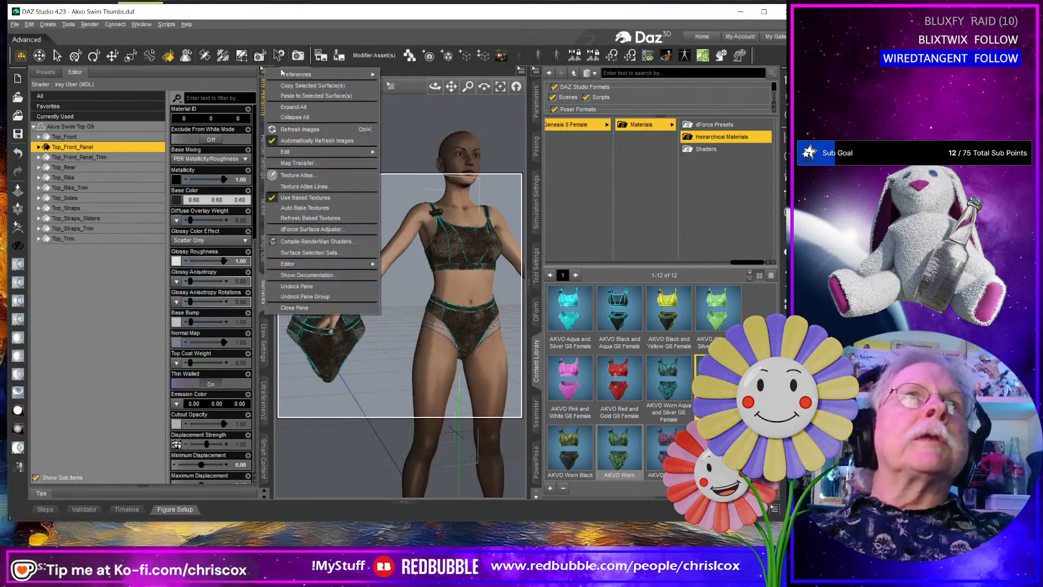
pyautogui.click(318, 86)
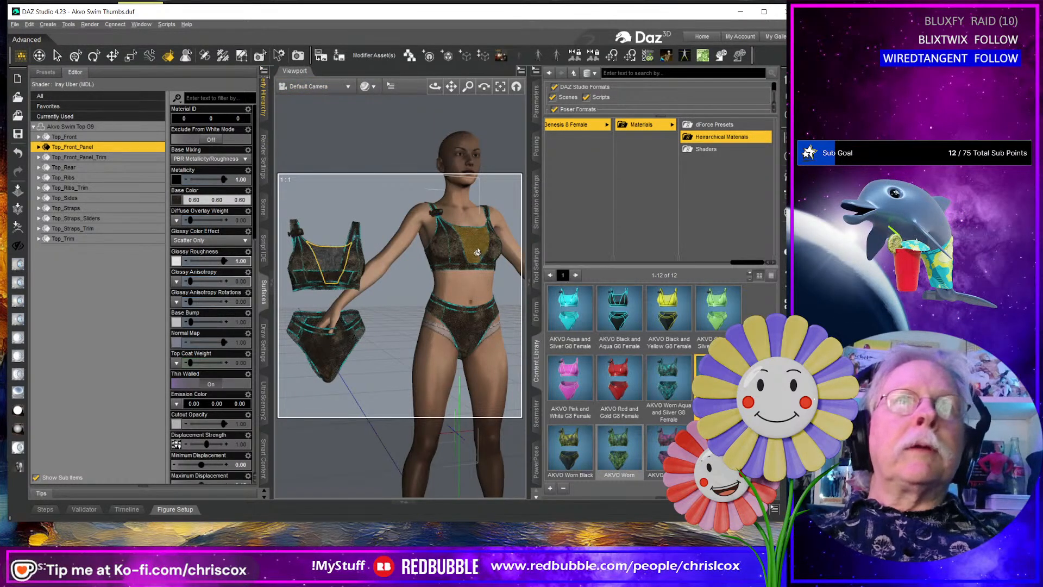
pyautogui.keyDown('ctrl'); pyautogui.click(434, 309); pyautogui.keyUp('ctrl')
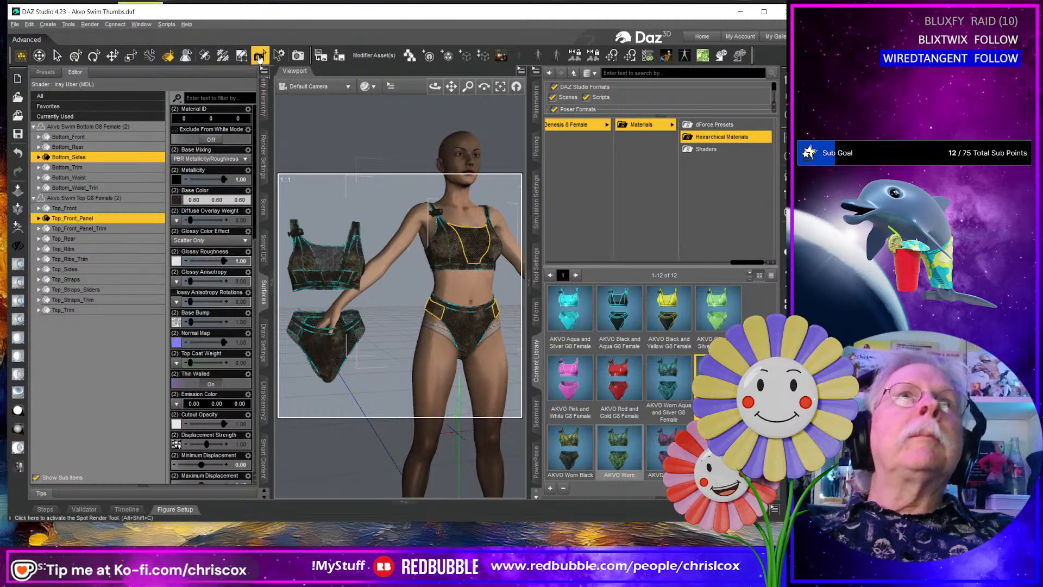
pyautogui.click(264, 72)
pyautogui.click(318, 95)
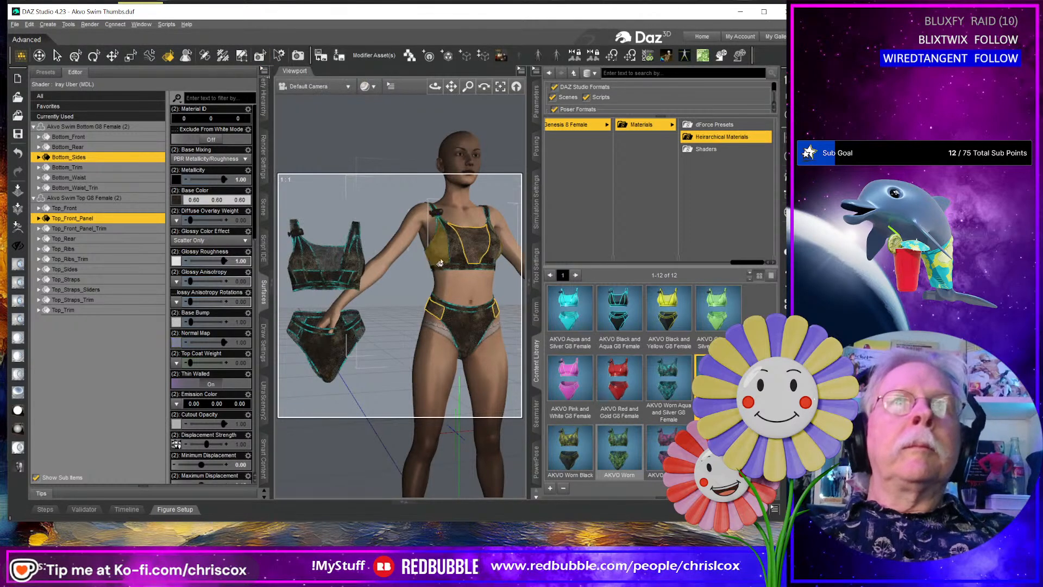
# Save the fitted suit as a hierarchical material preset over AKVO Worn Black and Aqua G8 Female.duf, excluding the Genesis 8 Female node.
pyautogui.click(432, 233)
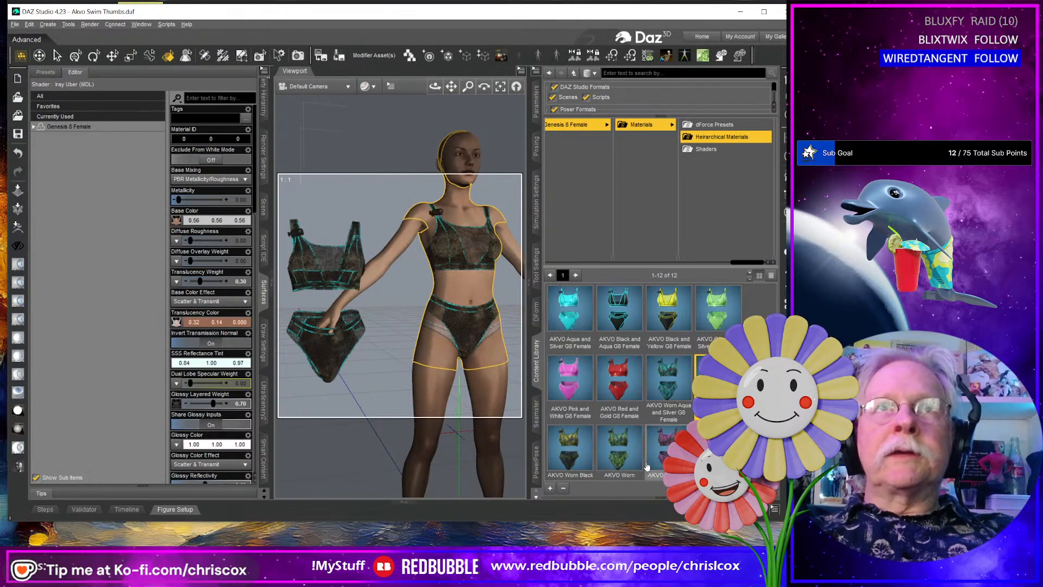
pyautogui.click(550, 488)
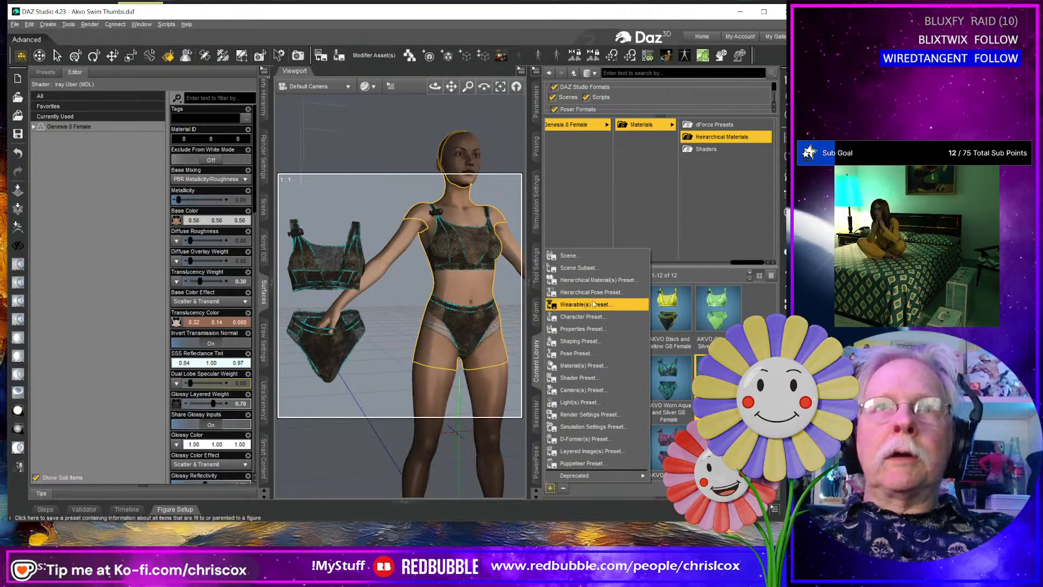
pyautogui.click(598, 280)
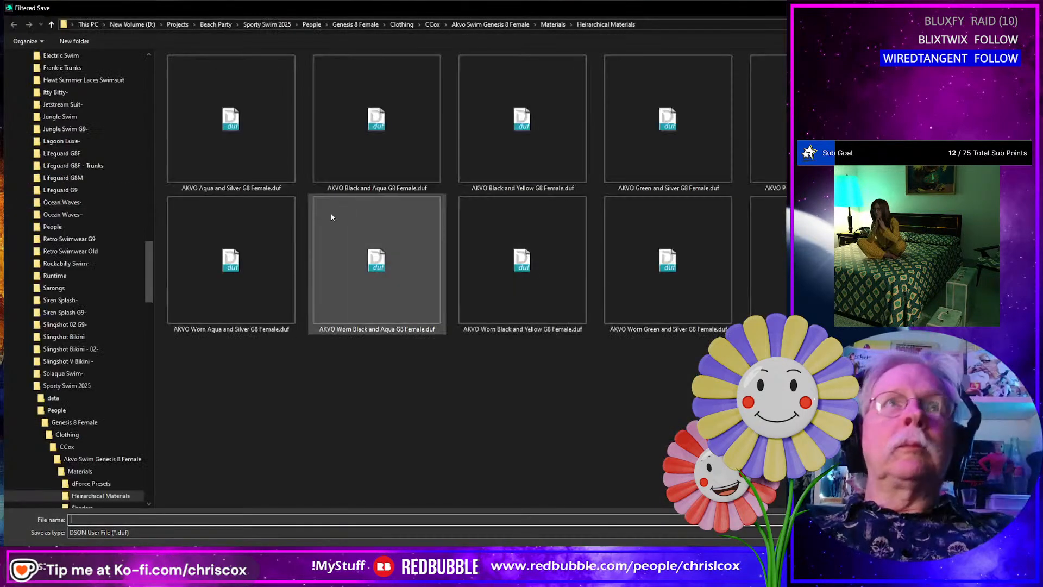
pyautogui.click(367, 292)
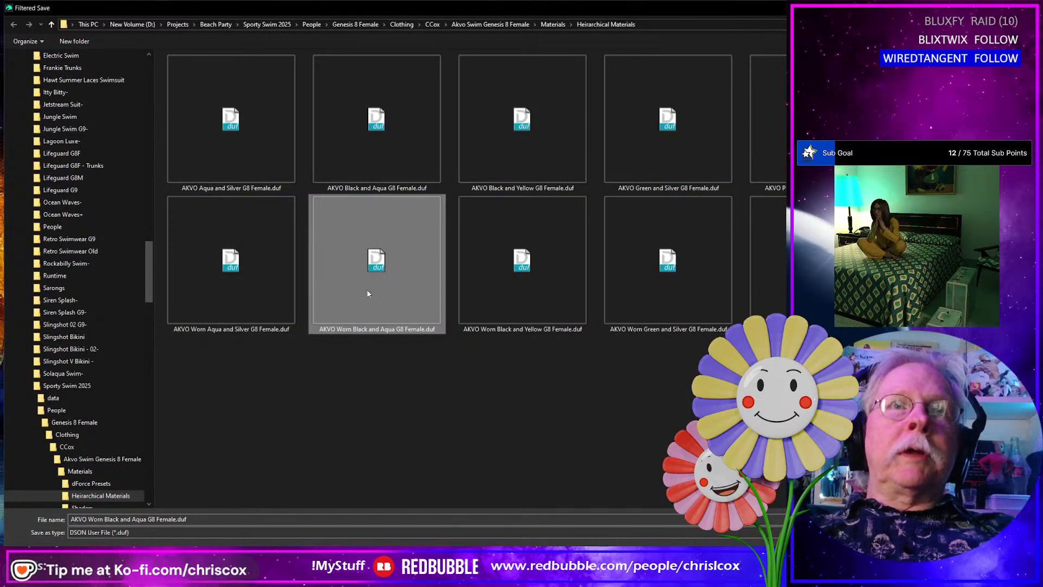
pyautogui.doubleClick(368, 294)
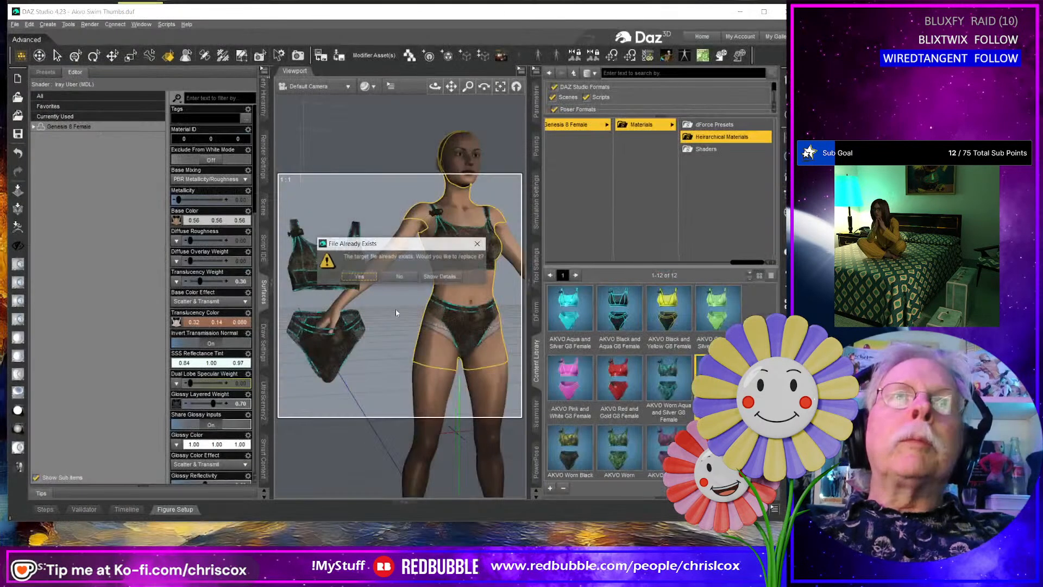
pyautogui.click(360, 277)
pyautogui.click(469, 180)
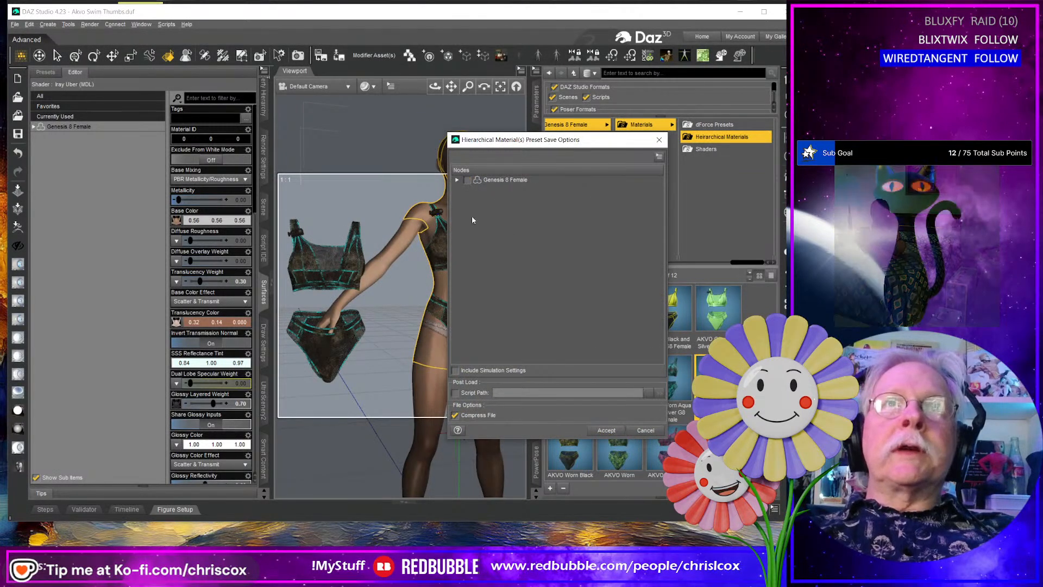
pyautogui.click(457, 180)
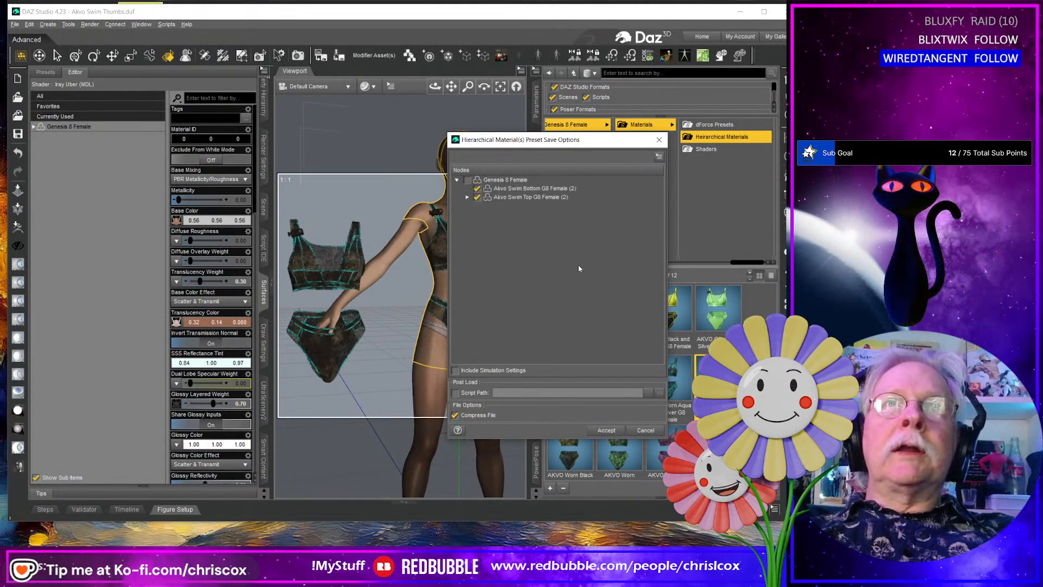
pyautogui.click(607, 429)
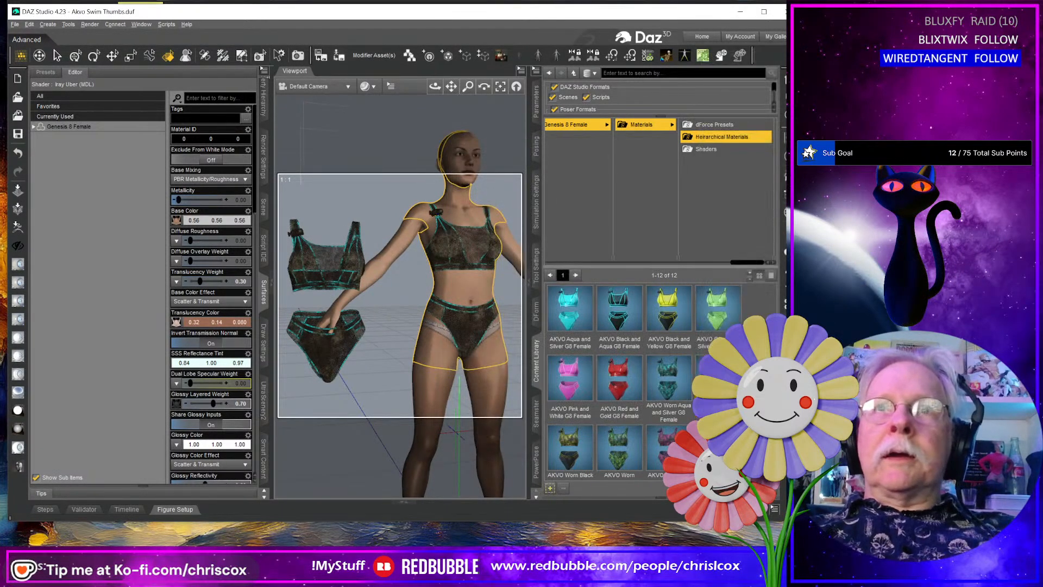
# Apply the AKVO Worn Black and Yellow G8 Female preset to the reference suit and copy its Top_Front material.
pyautogui.click(331, 358)
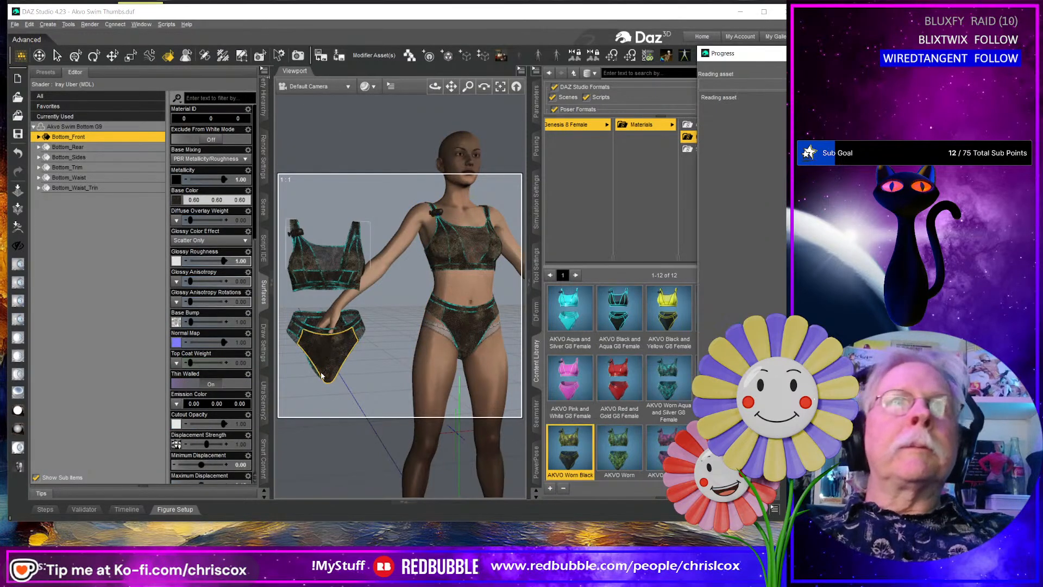
pyautogui.moveTo(313, 376); pyautogui.dragTo(363, 369, button='middle')
pyautogui.click(359, 259)
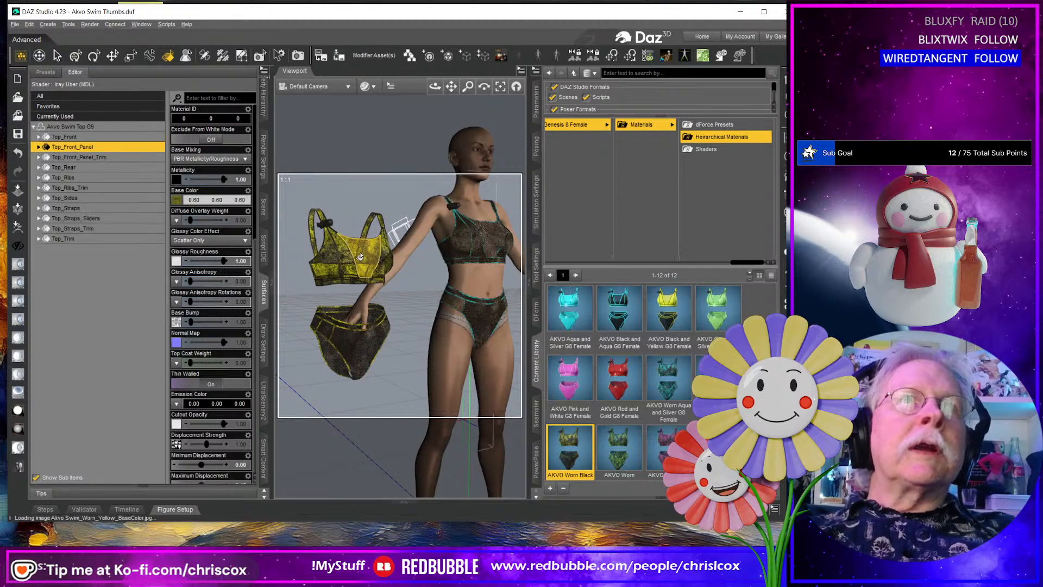
pyautogui.click(344, 254)
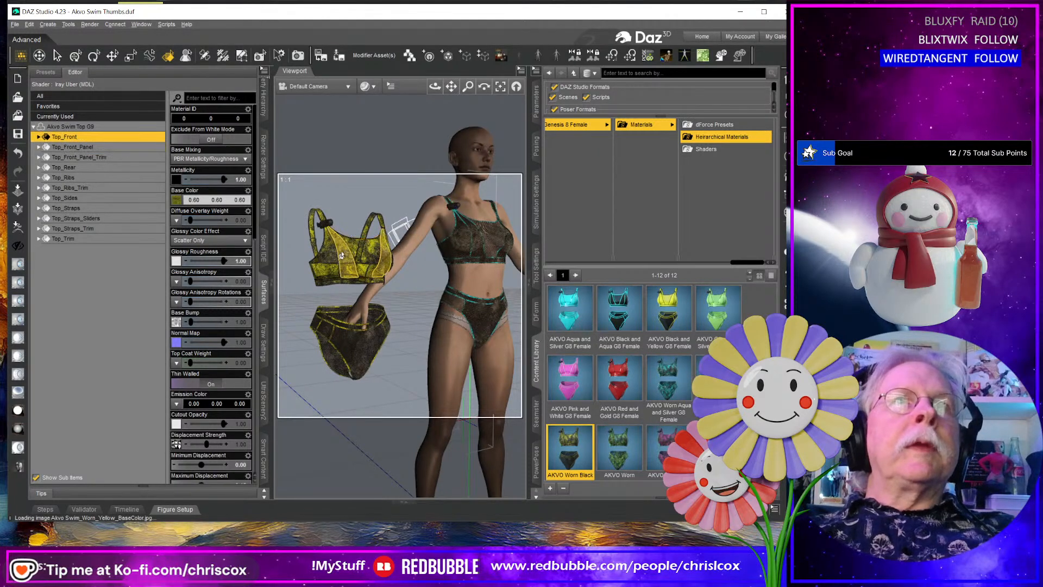
pyautogui.click(264, 72)
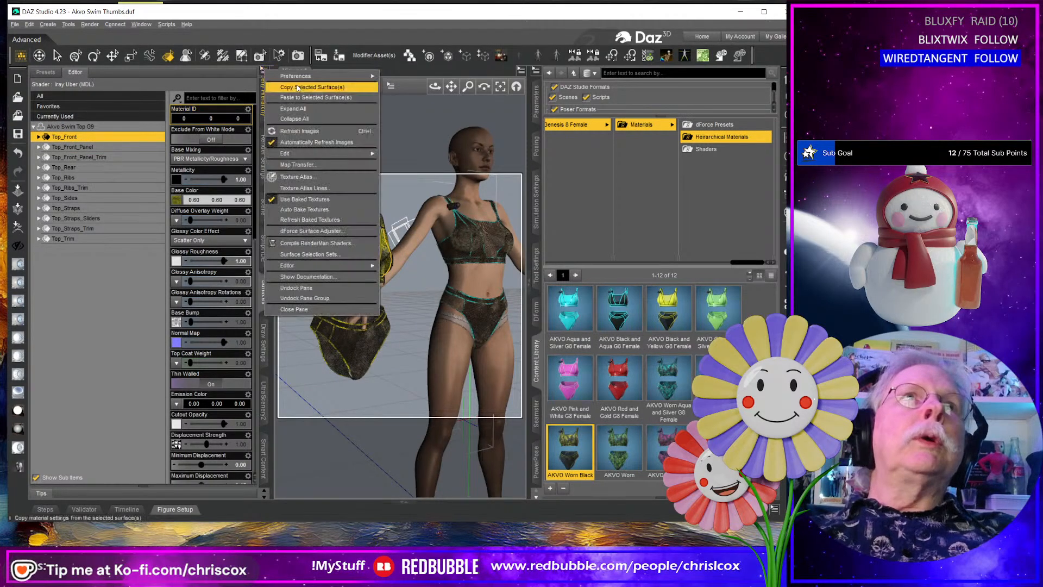
pyautogui.click(299, 87)
# Paste the copied Top_Front material onto all surfaces of the fitted Akvo Swim Bottom and Akvo Swim Top.
pyautogui.keyDown('ctrl'); pyautogui.click(460, 250); pyautogui.keyUp('ctrl')
pyautogui.keyDown('ctrl'); pyautogui.click(478, 308); pyautogui.keyUp('ctrl')
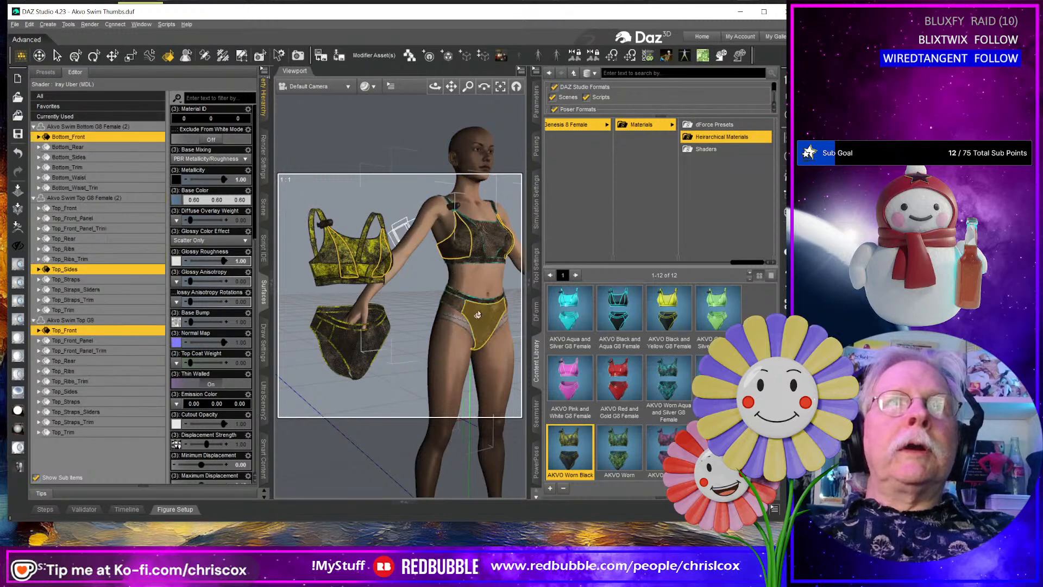
pyautogui.click(125, 304)
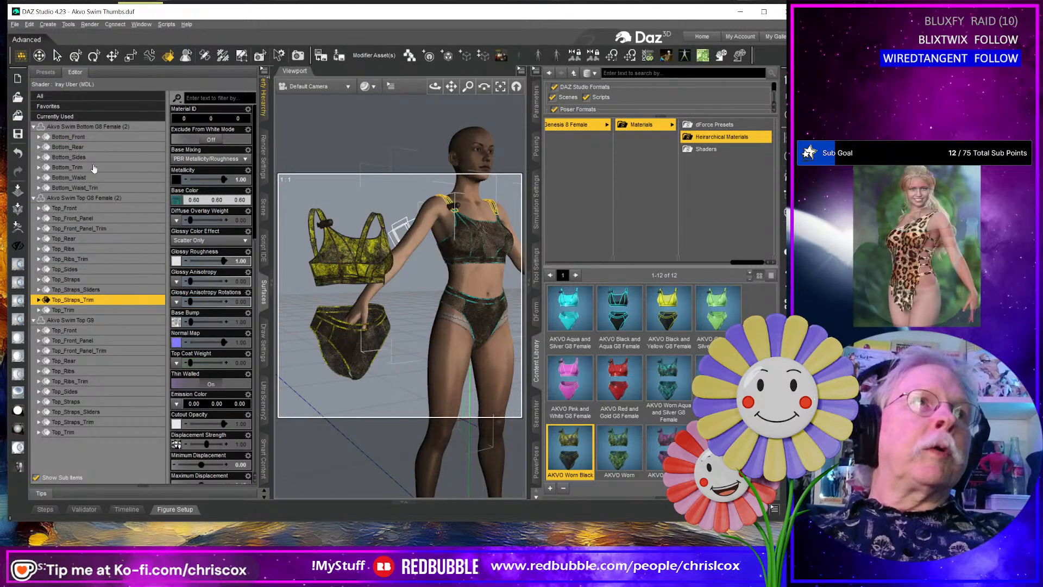
pyautogui.keyDown('shift'); pyautogui.click(94, 126); pyautogui.keyUp('shift')
pyautogui.click(264, 72)
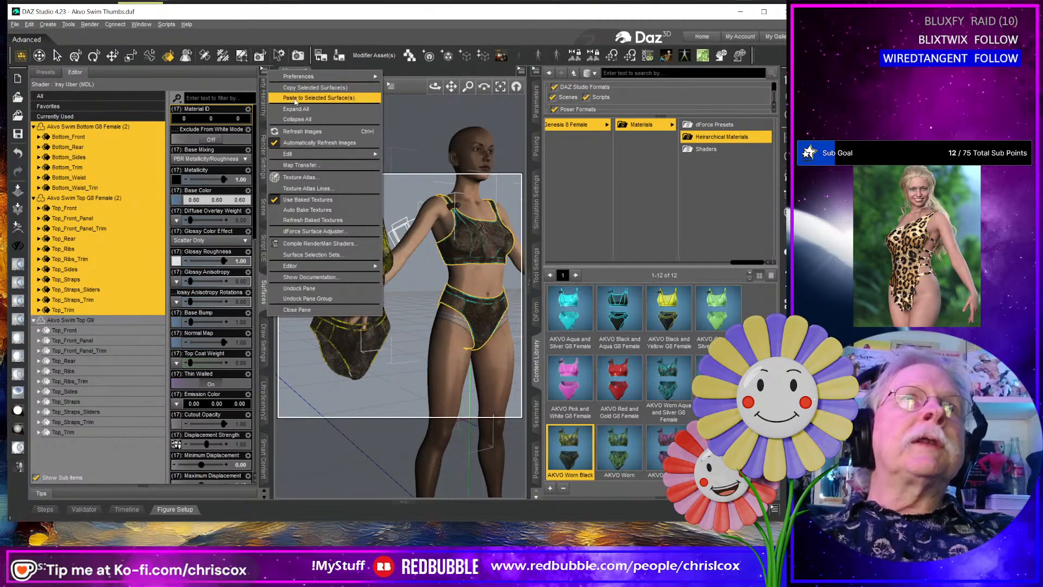
pyautogui.click(296, 98)
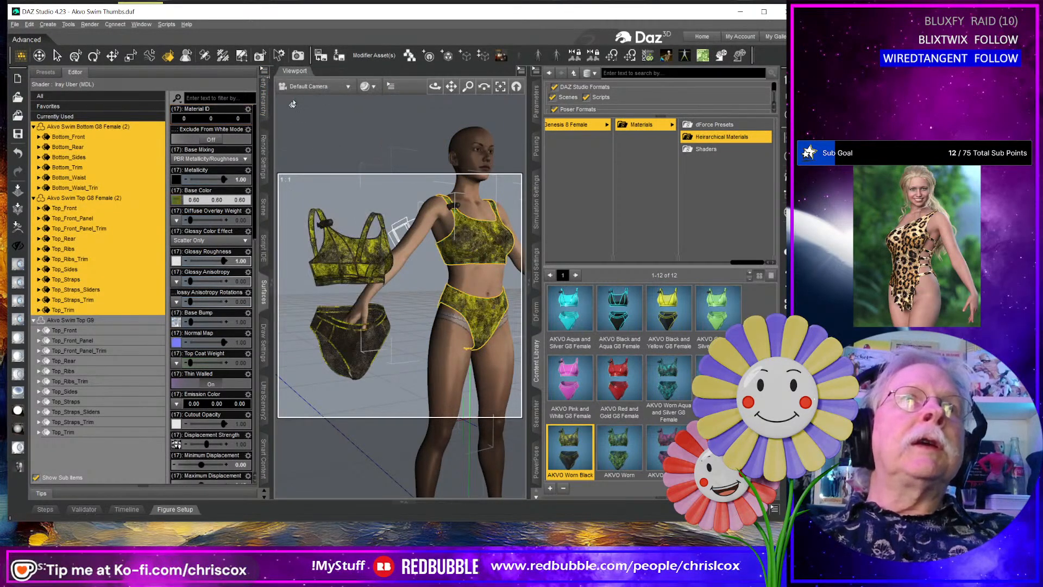
# Copy the material of the reference bottom's Bottom_Front surface.
pyautogui.click(353, 343)
pyautogui.click(264, 72)
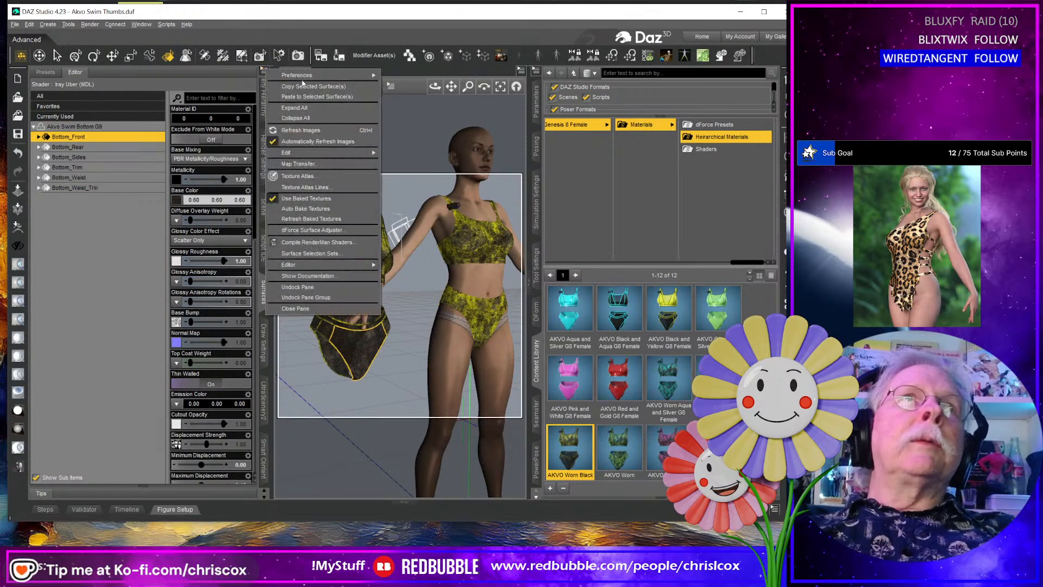
pyautogui.click(303, 86)
# Paste the copied material onto the fitted suit's Bottom_Front, Bottom_Rear, Top_Front_Panel_Trim, Top_Ribs_Trim, Top_Straps_Trim and Top_Trim surfaces.
pyautogui.click(485, 317)
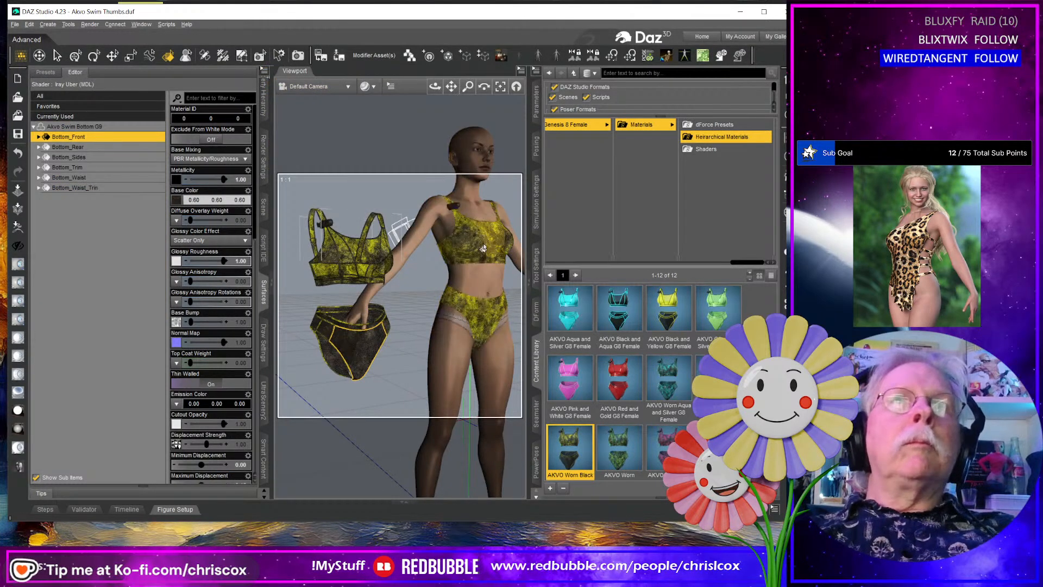
pyautogui.keyDown('ctrl'); pyautogui.click(485, 316); pyautogui.keyUp('ctrl')
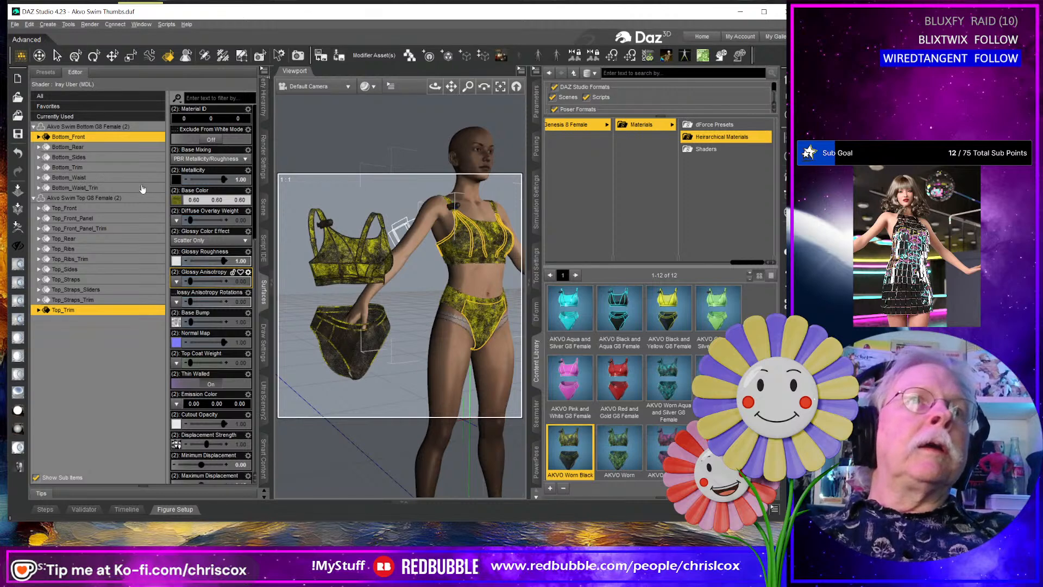
pyautogui.click(94, 140)
pyautogui.keyDown('ctrl'); pyautogui.click(94, 148); pyautogui.keyUp('ctrl')
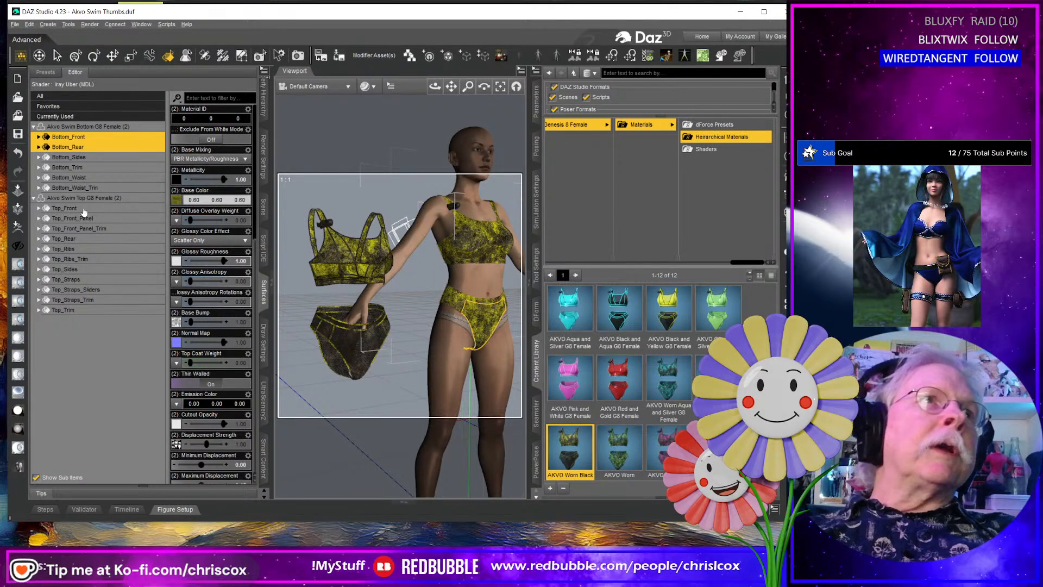
pyautogui.keyDown('ctrl'); pyautogui.click(106, 229); pyautogui.keyUp('ctrl')
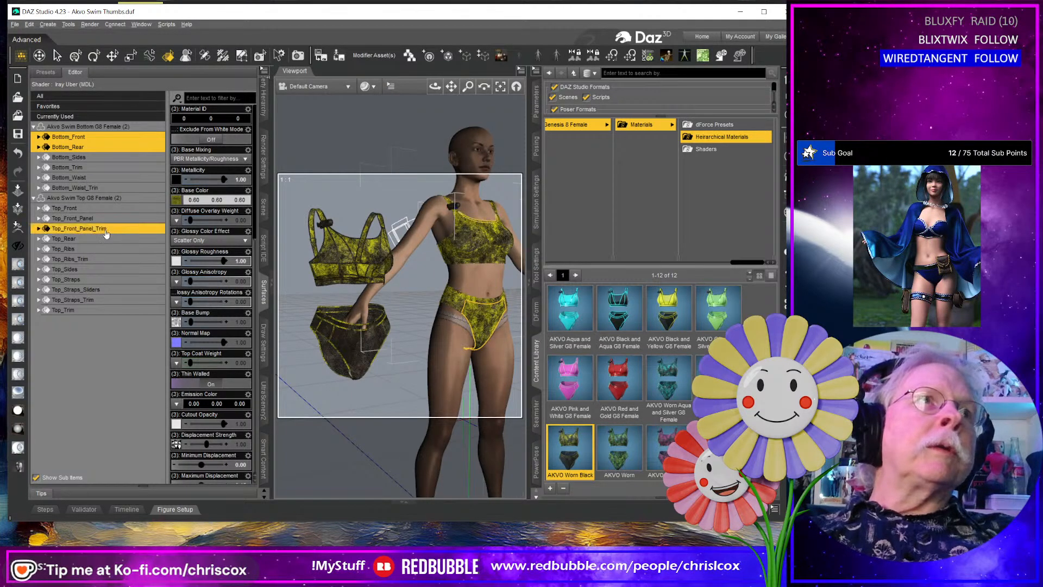
pyautogui.keyDown('ctrl'); pyautogui.click(104, 260); pyautogui.keyUp('ctrl')
pyautogui.keyDown('ctrl'); pyautogui.click(105, 300); pyautogui.keyUp('ctrl')
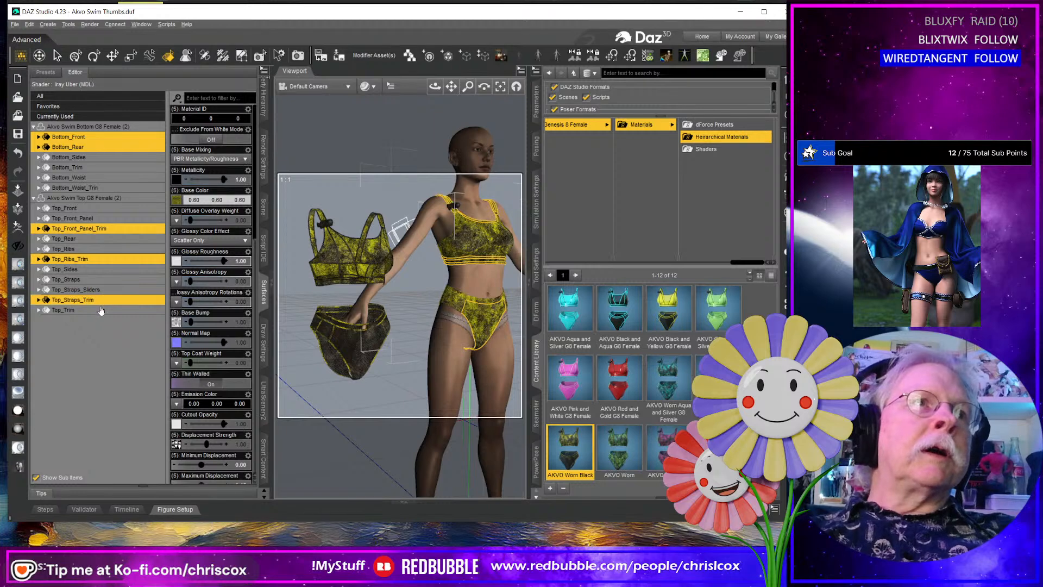
pyautogui.keyDown('ctrl'); pyautogui.click(100, 310); pyautogui.keyUp('ctrl')
pyautogui.click(264, 70)
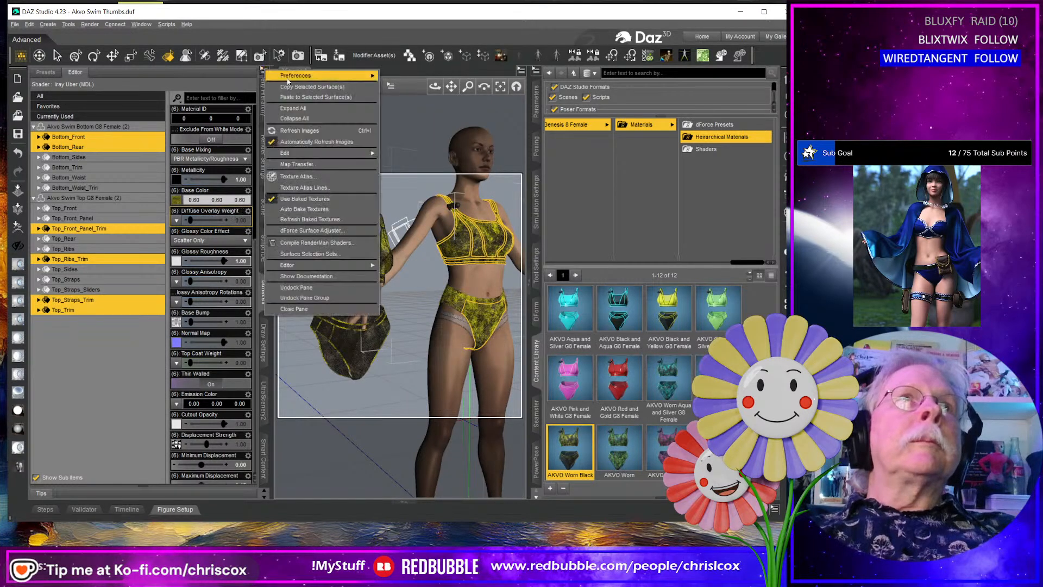
pyautogui.click(295, 97)
# Copy the reference top's Top_Front_Panel material and paste it onto the fitted top's Top_Front_Panel surface.
pyautogui.moveTo(435, 237)
pyautogui.mouseDown(button='middle')
pyautogui.moveTo(408, 237)
pyautogui.moveTo(429, 237)
pyautogui.mouseUp(button='middle')
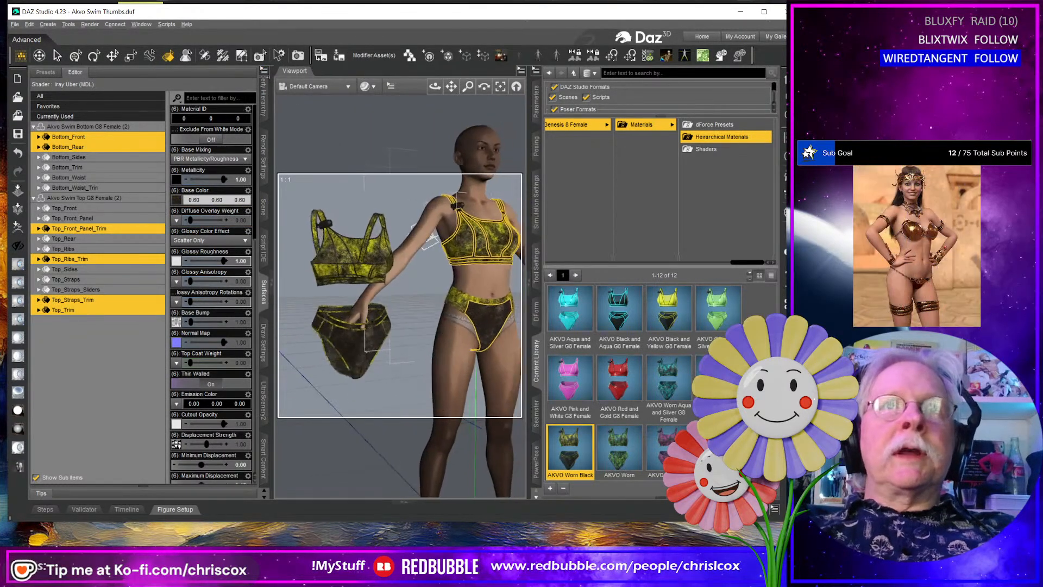
pyautogui.click(362, 251)
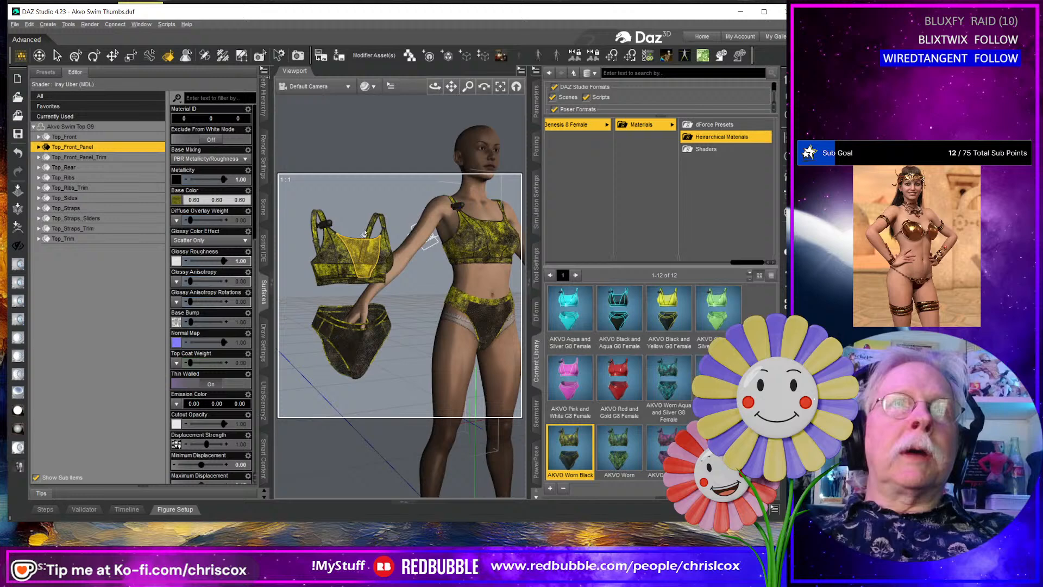
pyautogui.click(264, 71)
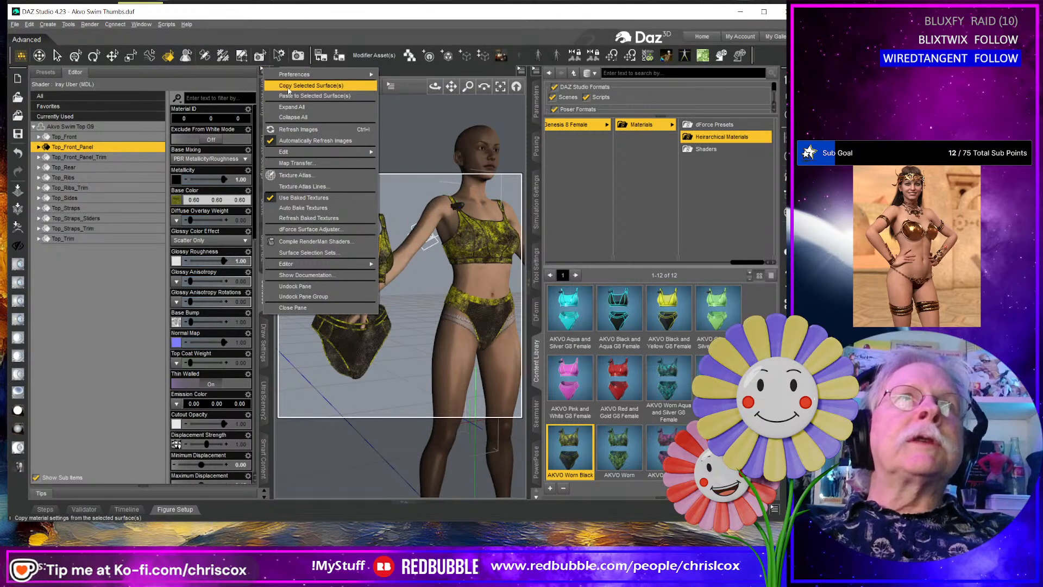
pyautogui.click(289, 87)
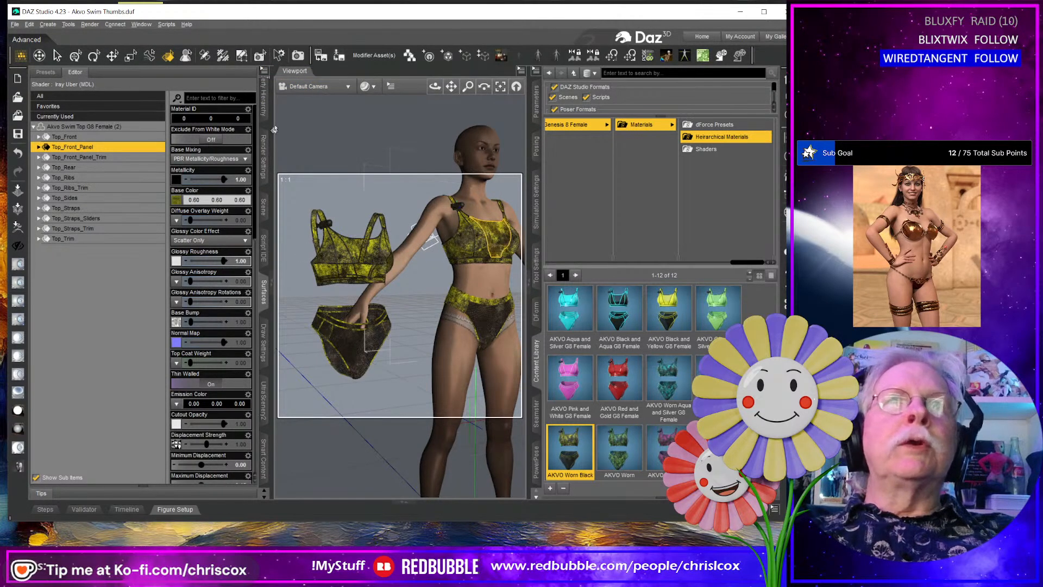
pyautogui.click(265, 71)
pyautogui.click(307, 101)
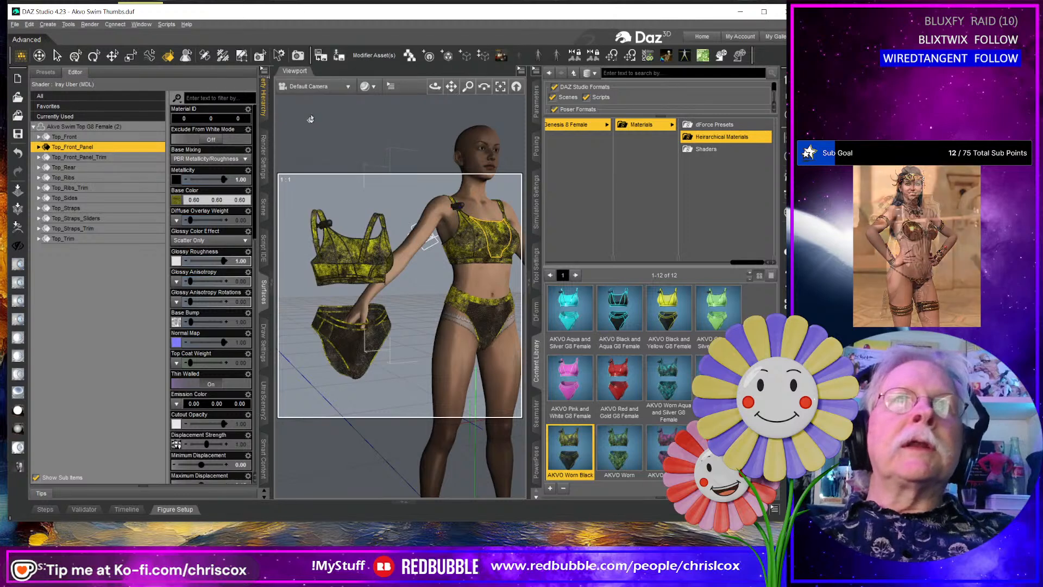
# Copy the reference bottom's Bottom_Sides material and paste it onto the fitted bottom's Bottom_Sides surface.
pyautogui.click(323, 325)
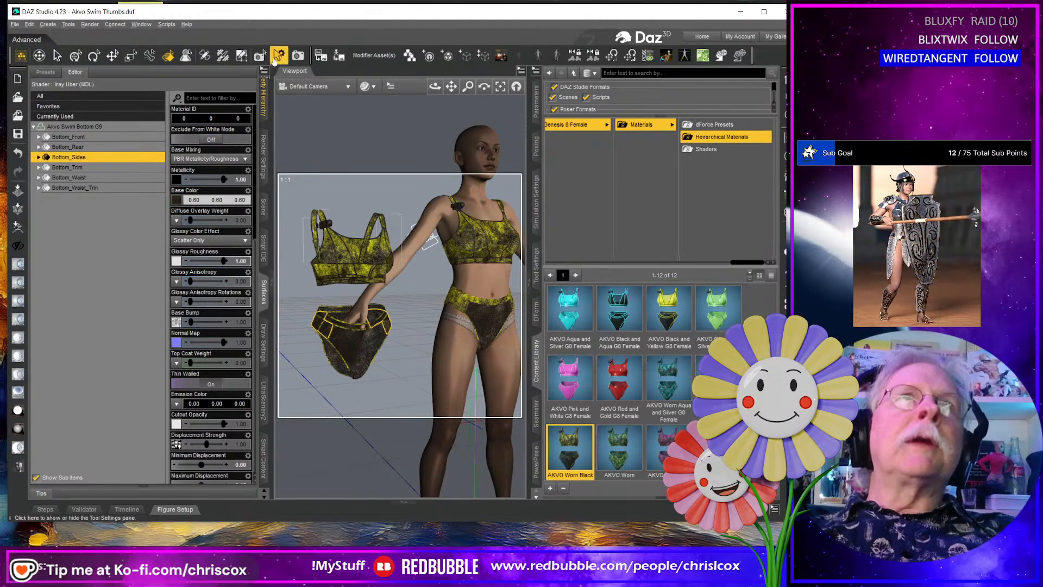
pyautogui.click(264, 70)
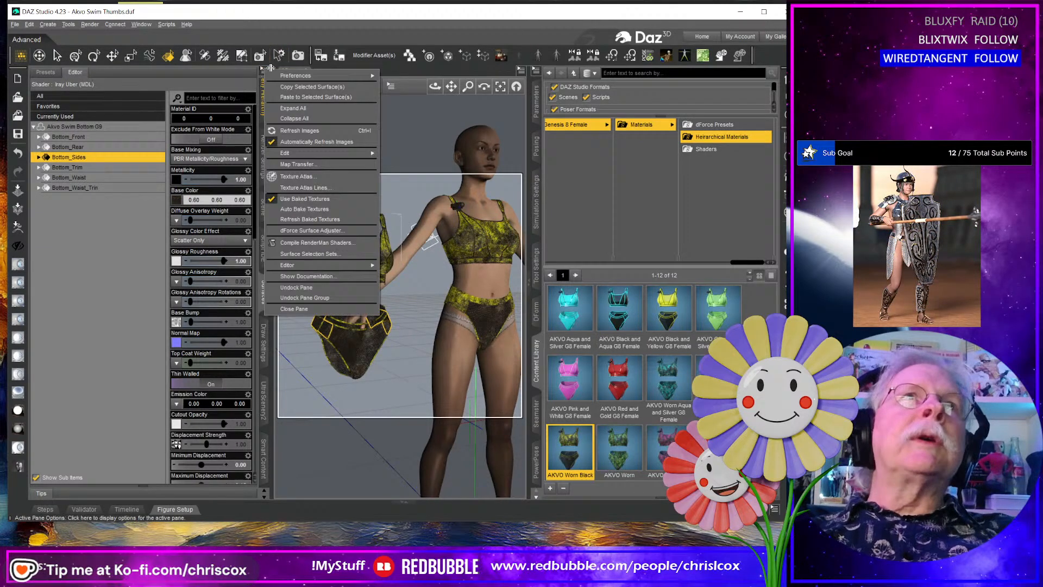
pyautogui.click(305, 88)
pyautogui.click(459, 307)
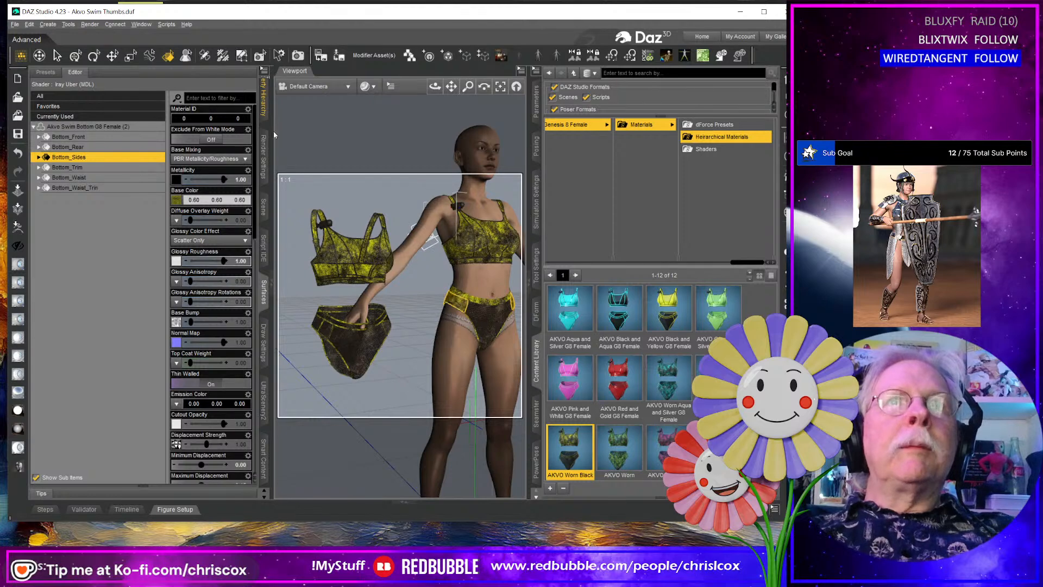
pyautogui.click(265, 70)
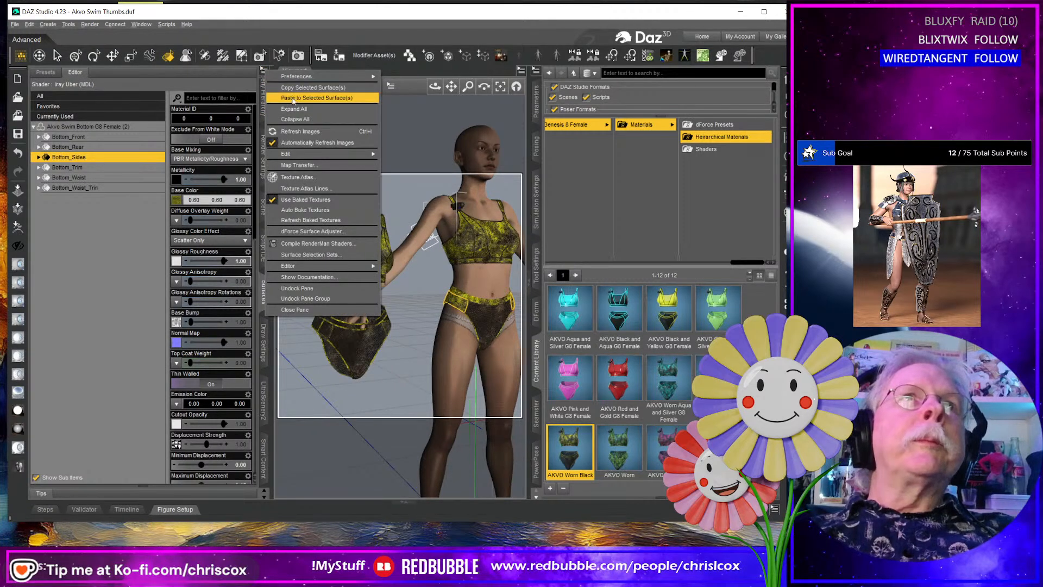
pyautogui.click(292, 98)
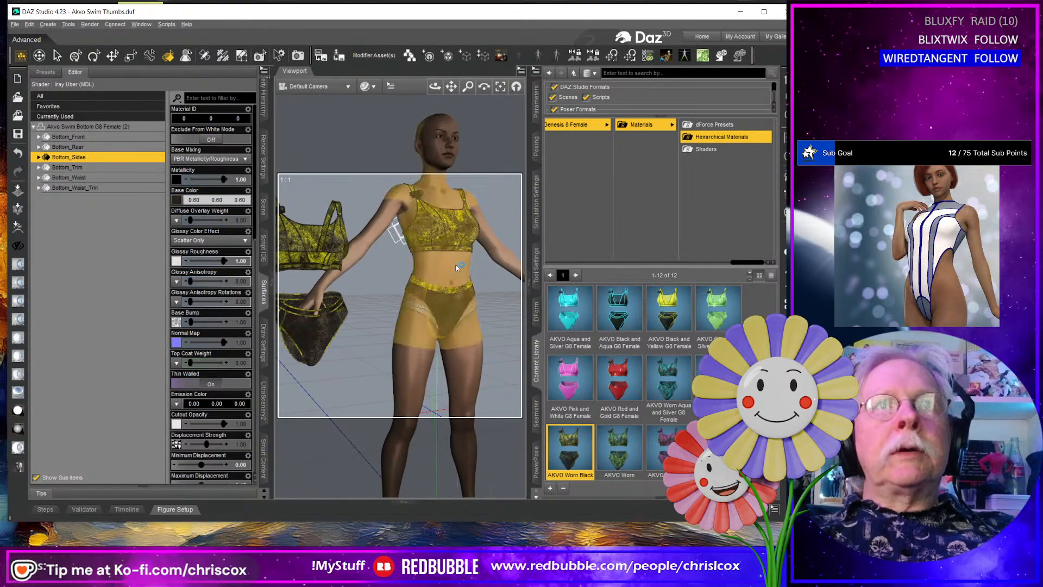
# Save the fitted suit as a hierarchical material preset over AKVO Worn Black and Yellow G8 Female.duf, excluding the Genesis 8 Female node.
pyautogui.click(456, 267)
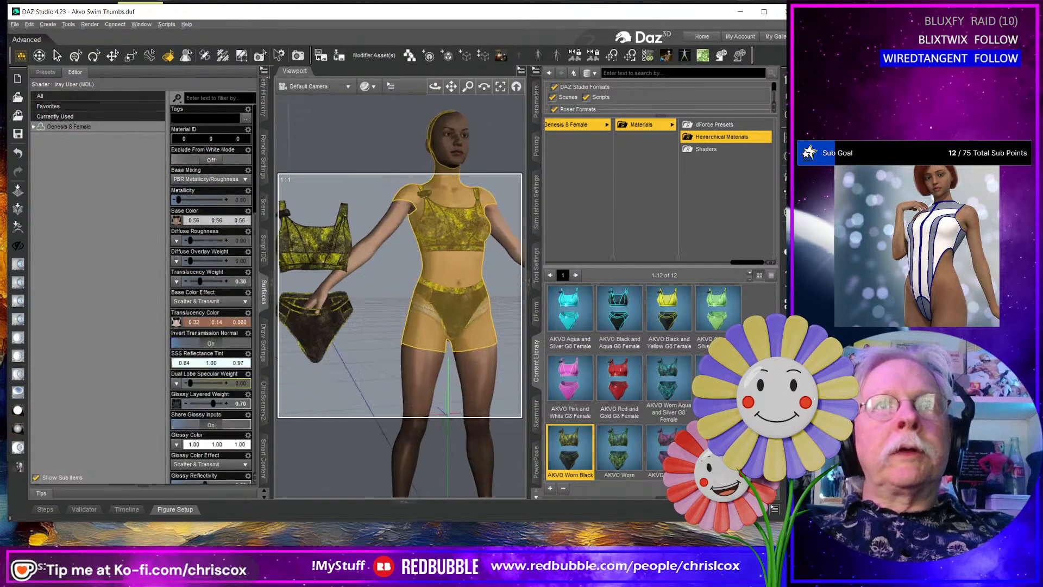
pyautogui.click(550, 489)
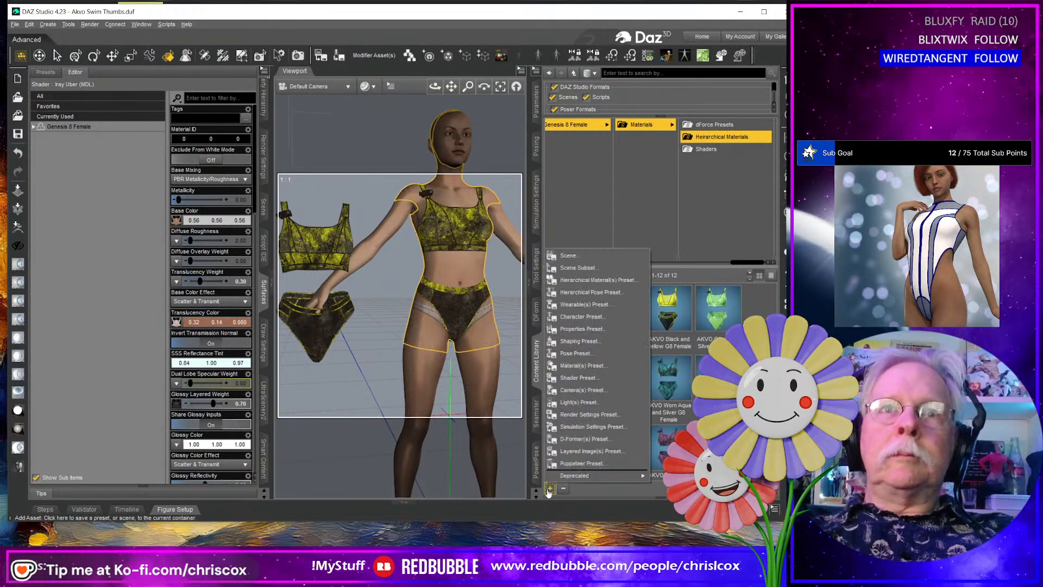
pyautogui.click(602, 280)
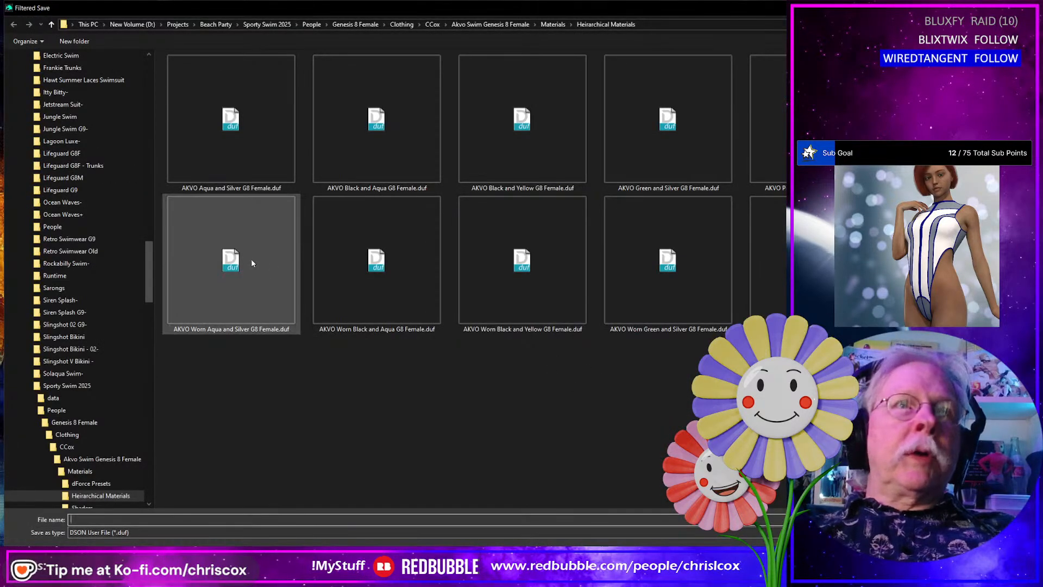
pyautogui.click(235, 262)
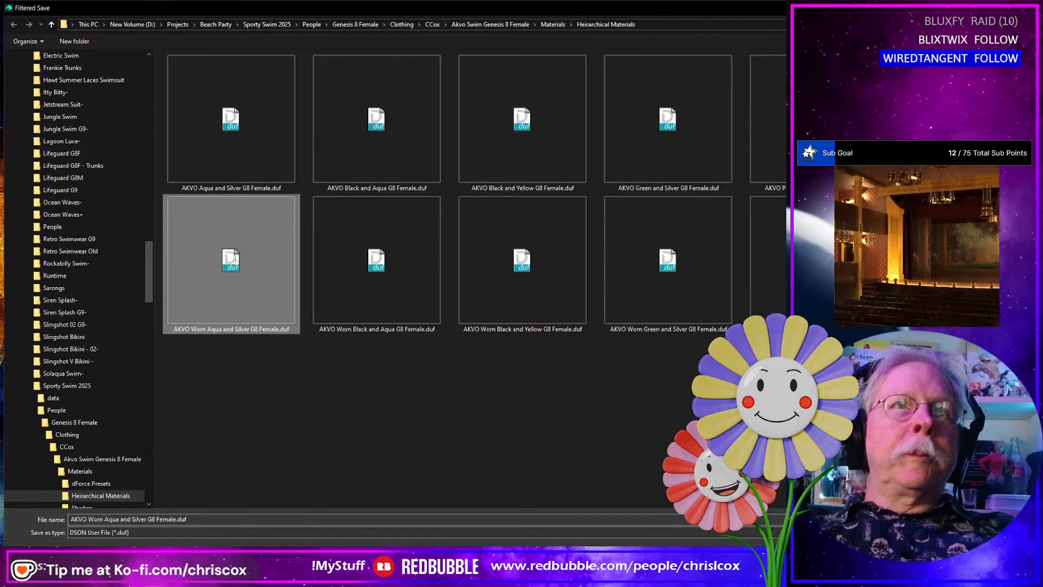
pyautogui.click(541, 287)
pyautogui.doubleClick(541, 286)
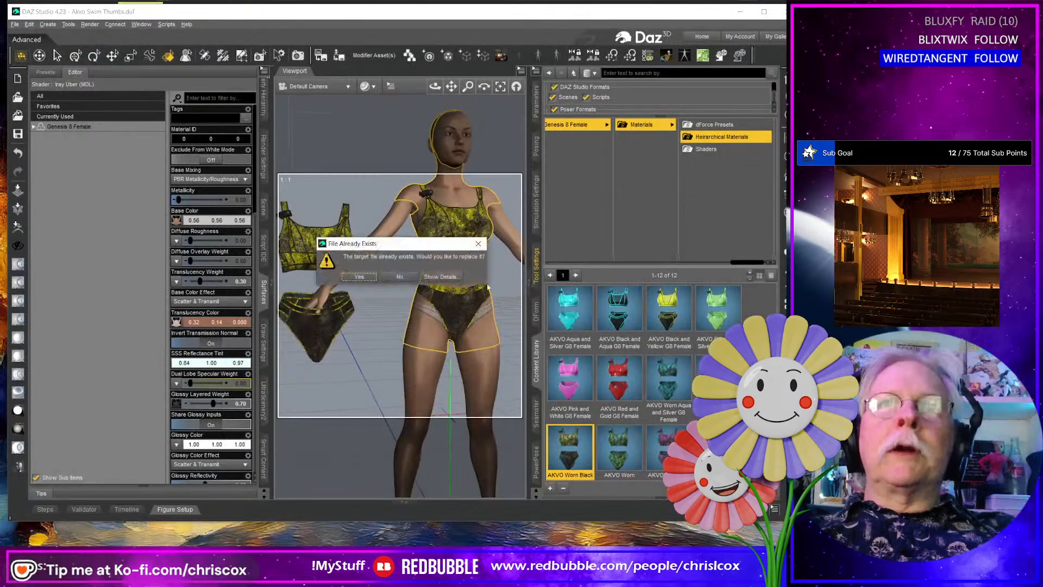
pyautogui.click(395, 276)
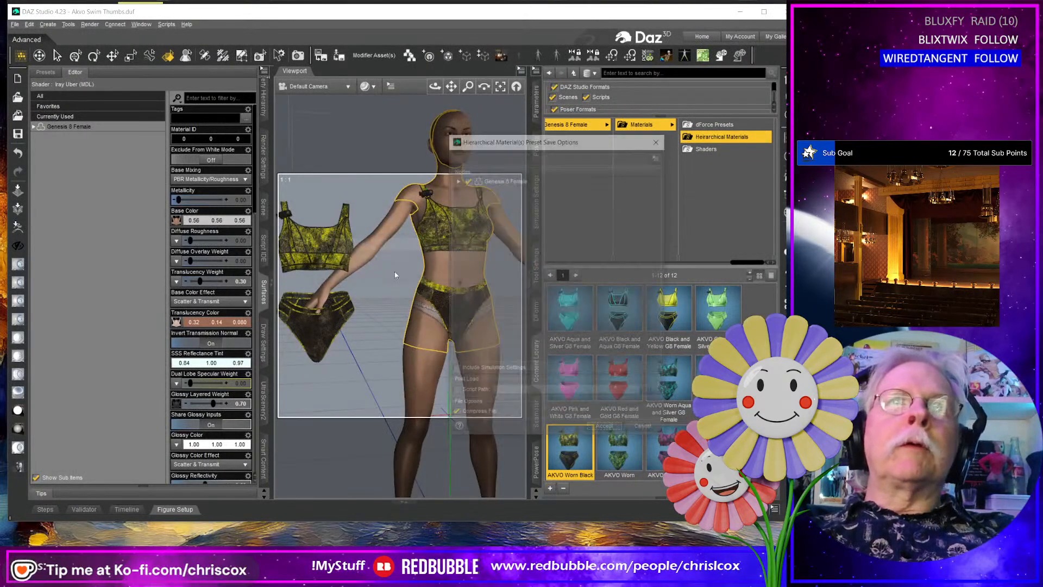
pyautogui.click(466, 179)
pyautogui.click(607, 431)
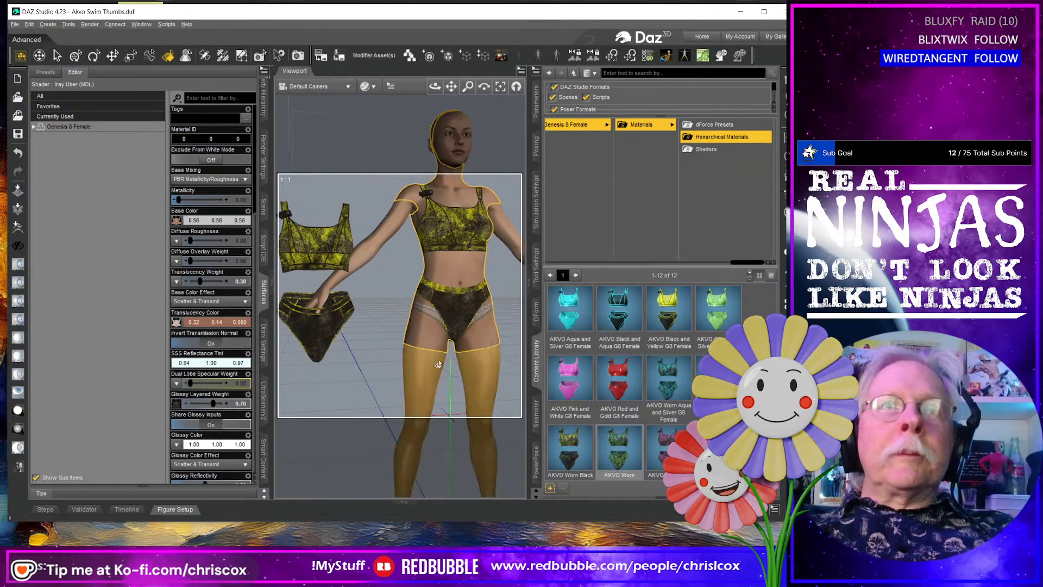
# Copy the Bottom_Front surface settings of the loose swim bottom and paste them onto the worn bottom's Bottom_Waist surface.
pyautogui.click(459, 295)
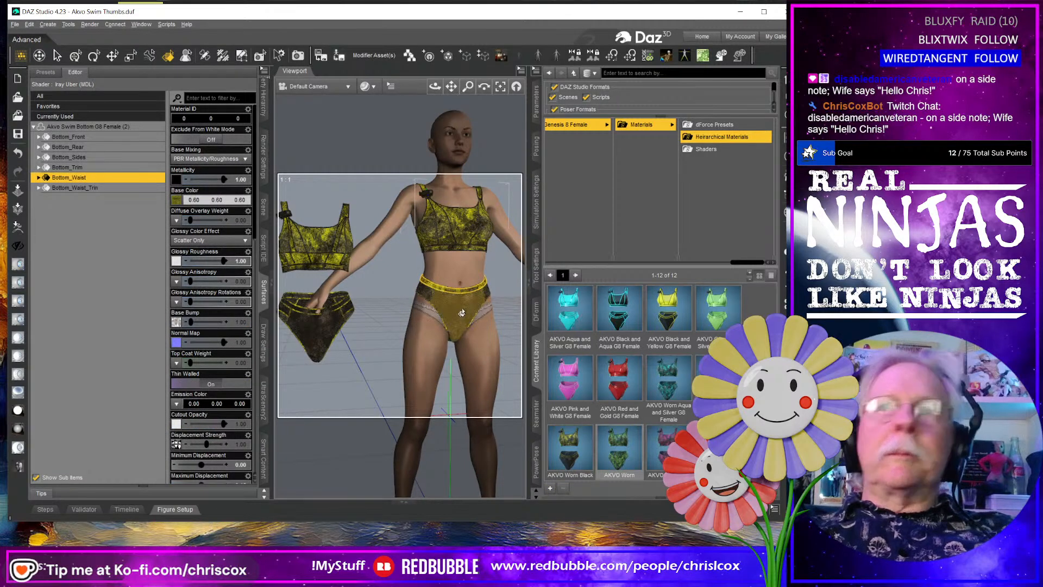
pyautogui.click(460, 312)
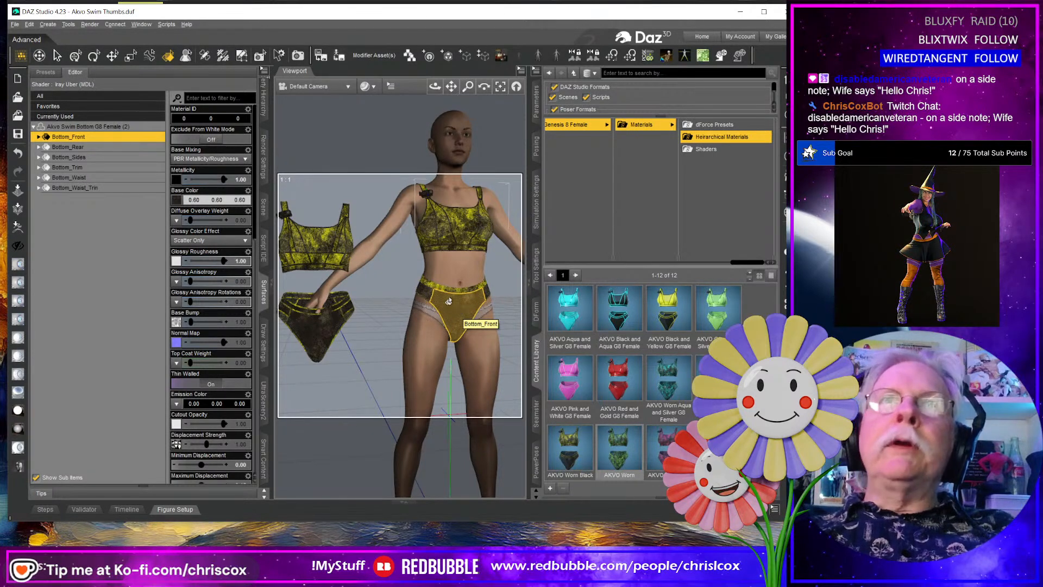
pyautogui.click(449, 294)
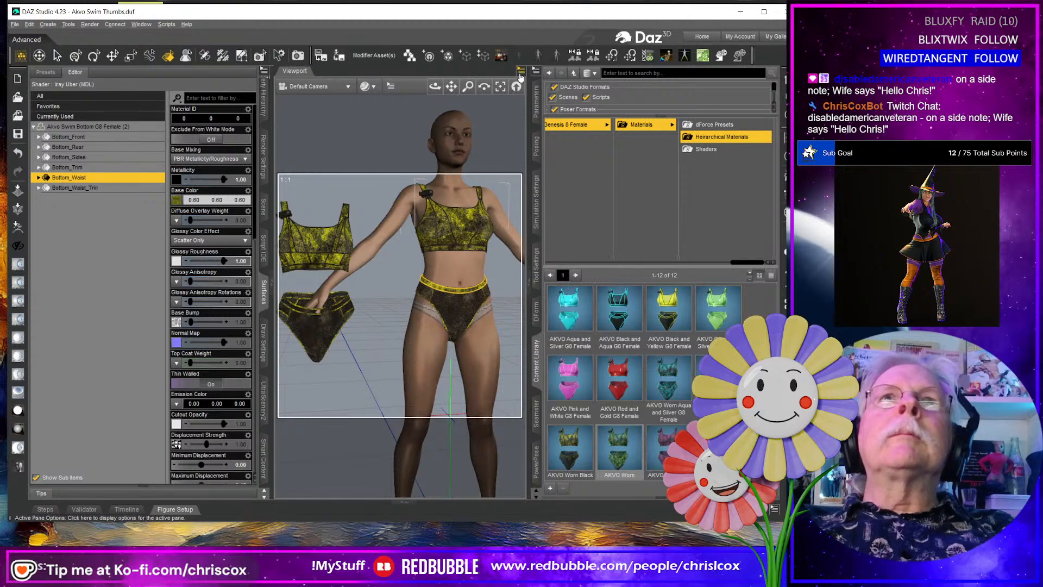
pyautogui.click(318, 335)
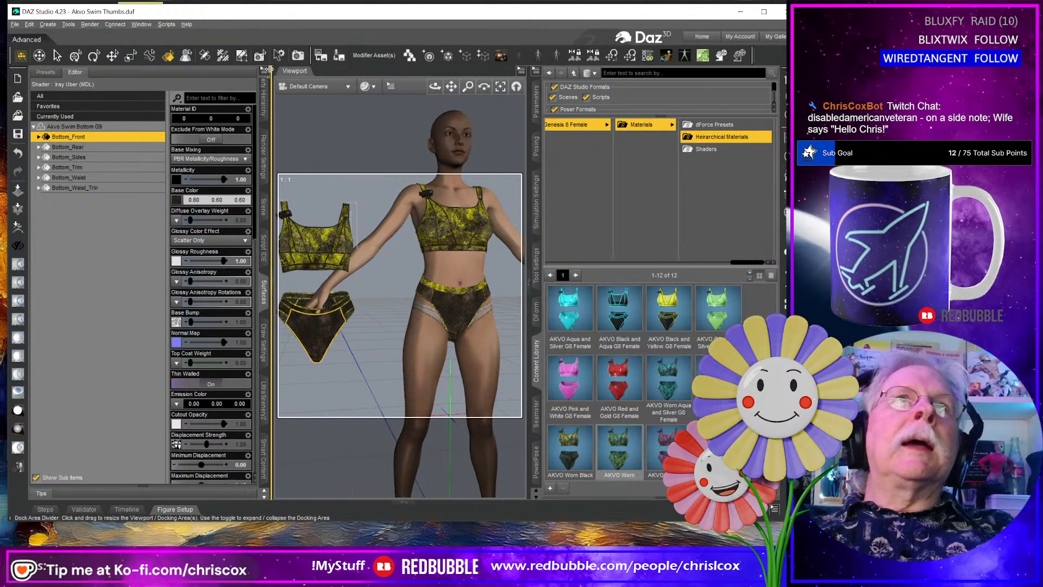
pyautogui.click(264, 71)
pyautogui.click(292, 89)
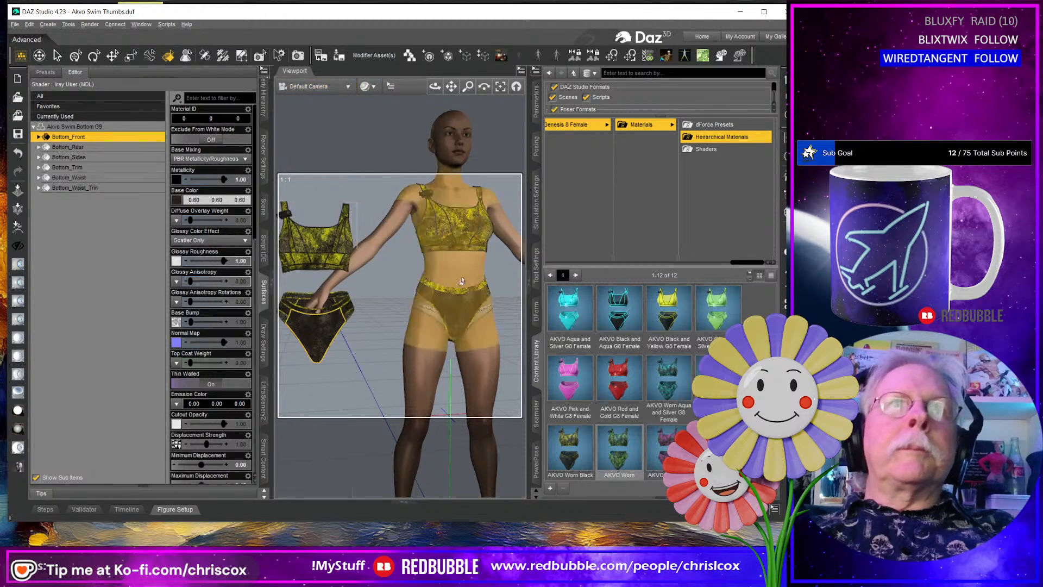
pyautogui.click(455, 293)
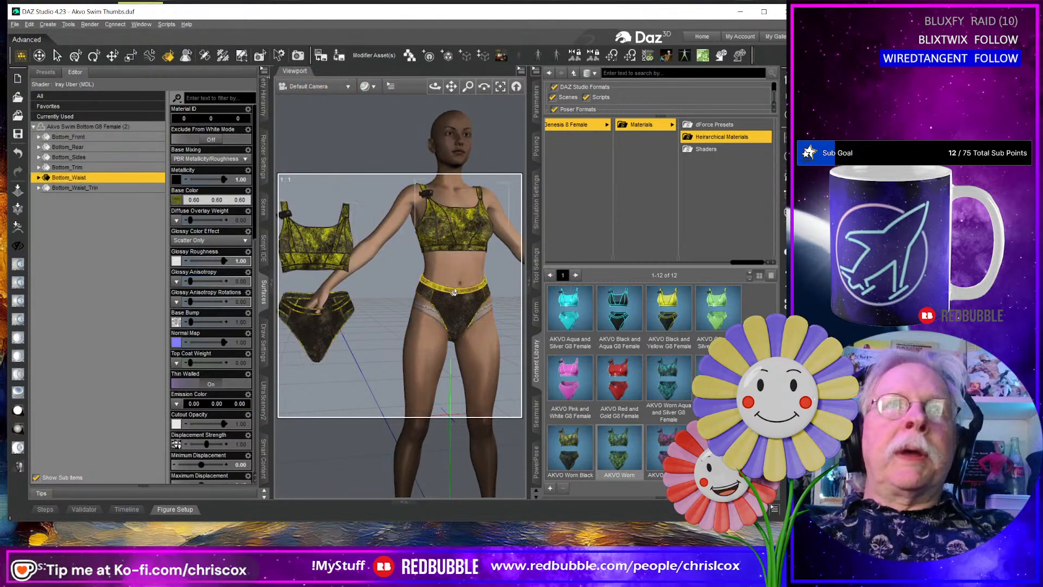
pyautogui.click(264, 71)
pyautogui.click(291, 98)
# Overwrite the hierarchical materials preset AKVO Worn Black and Yellow G8 Female.duf with the worn top and bottom, excluding the Genesis 8 Female node.
pyautogui.click(485, 363)
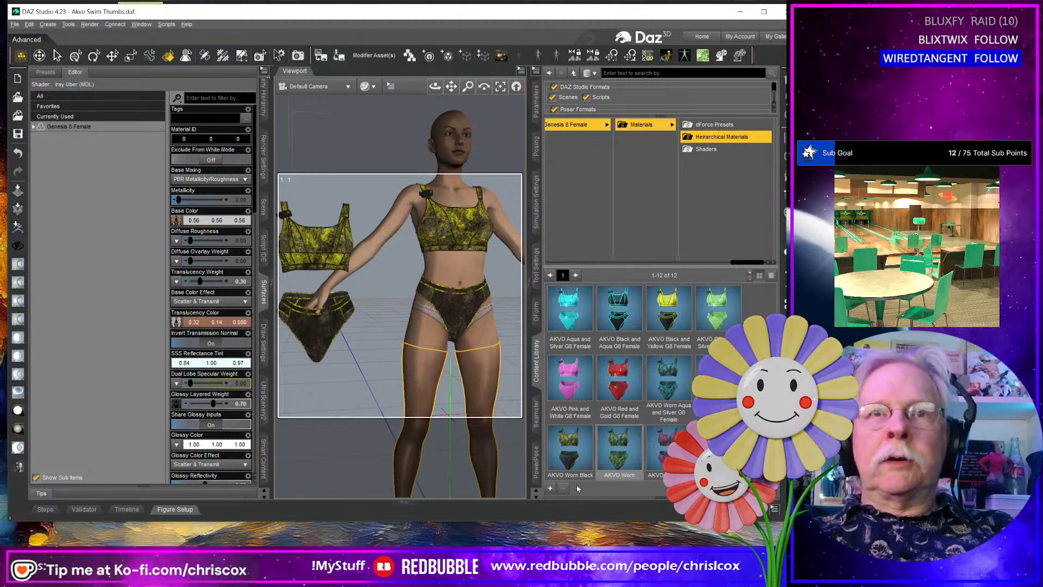
pyautogui.click(551, 489)
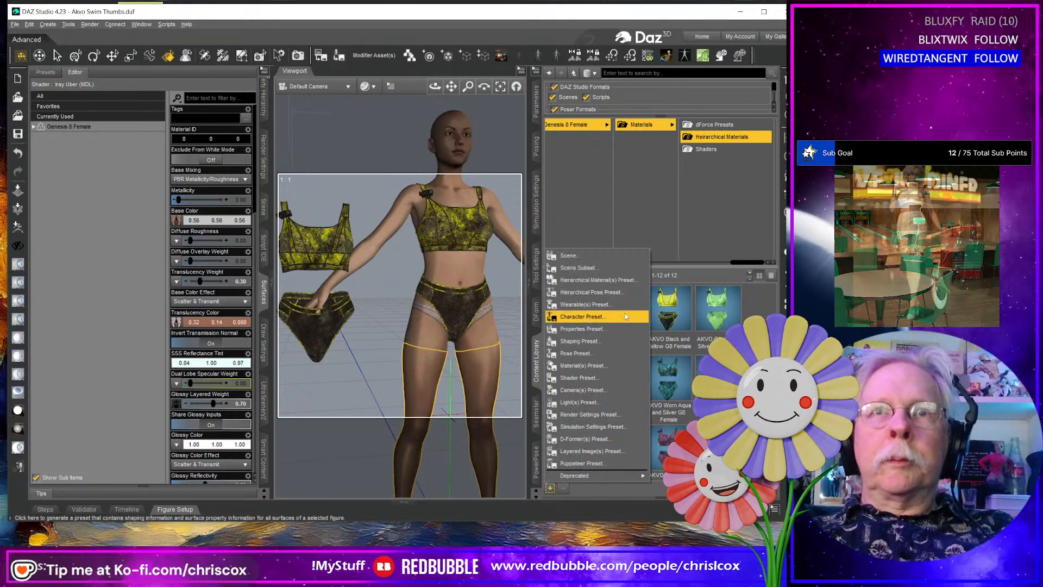
pyautogui.click(613, 280)
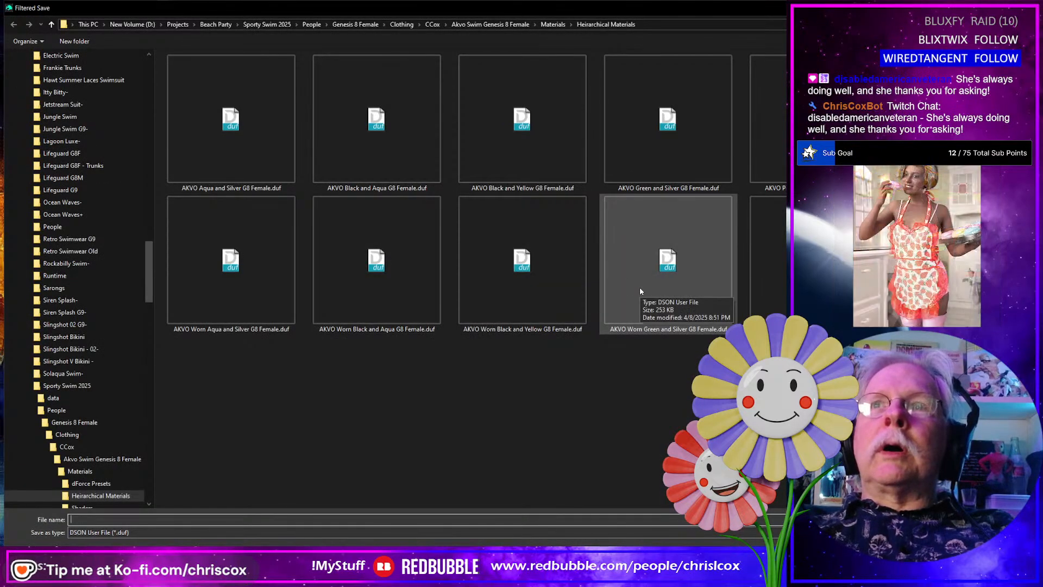
pyautogui.doubleClick(536, 278)
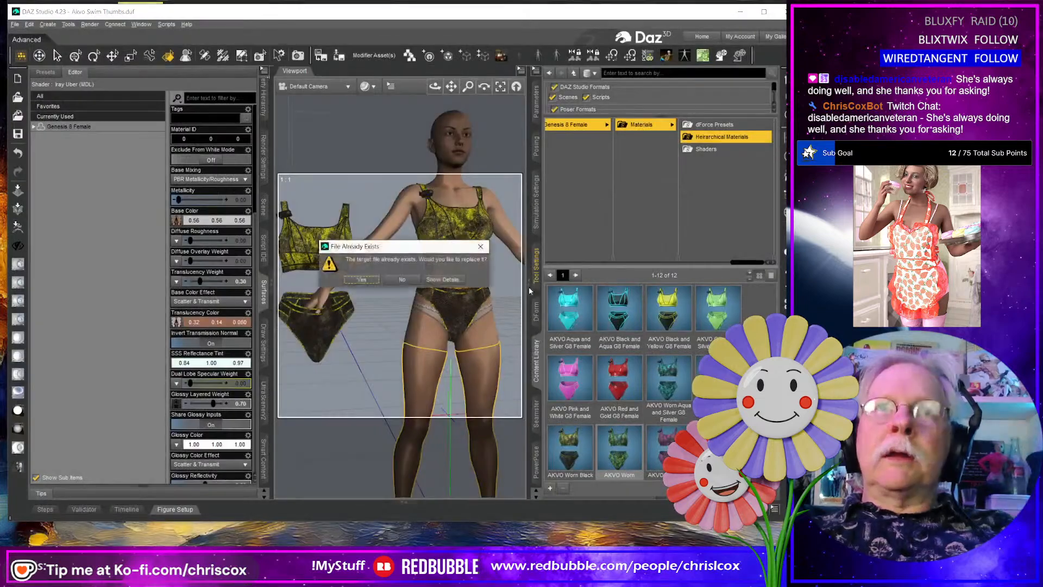
pyautogui.click(362, 281)
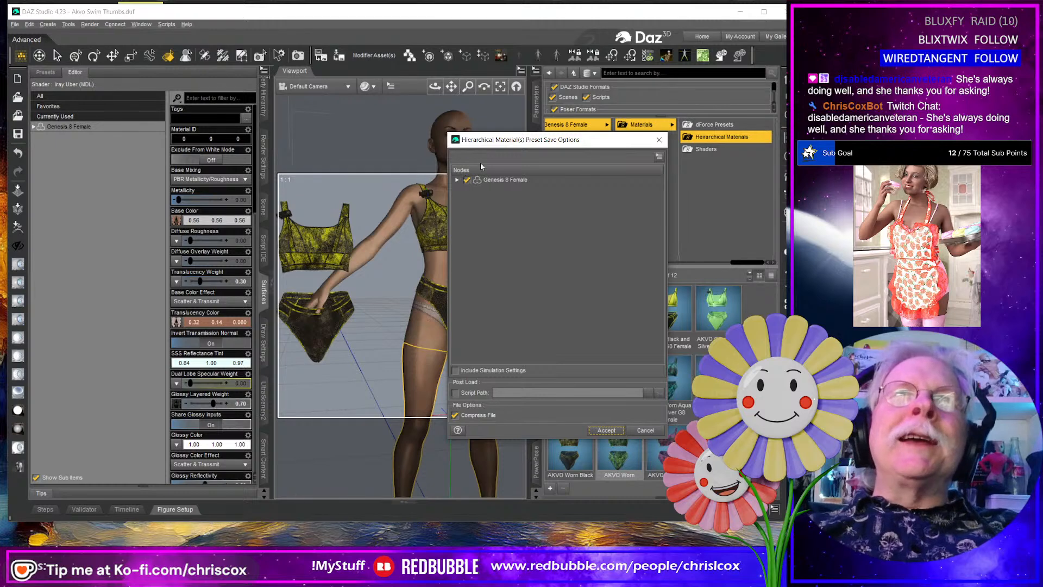
pyautogui.click(466, 181)
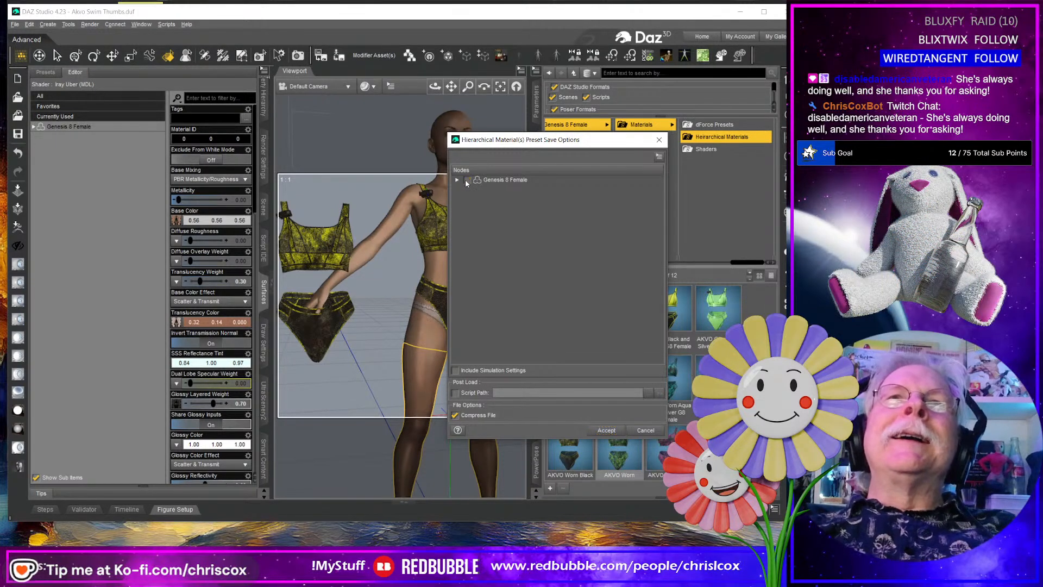
pyautogui.click(458, 180)
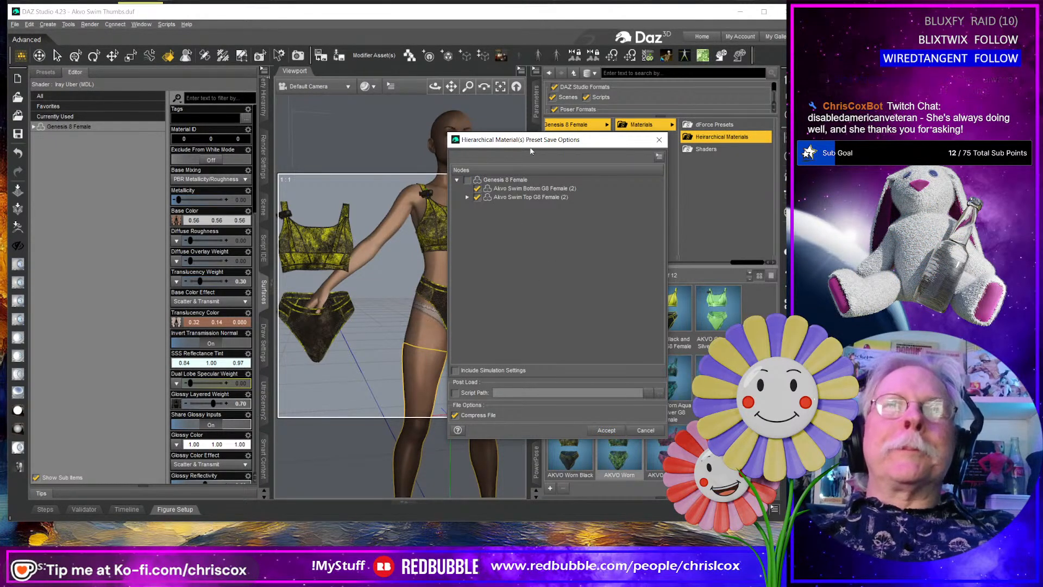
pyautogui.moveTo(536, 144); pyautogui.dragTo(594, 128)
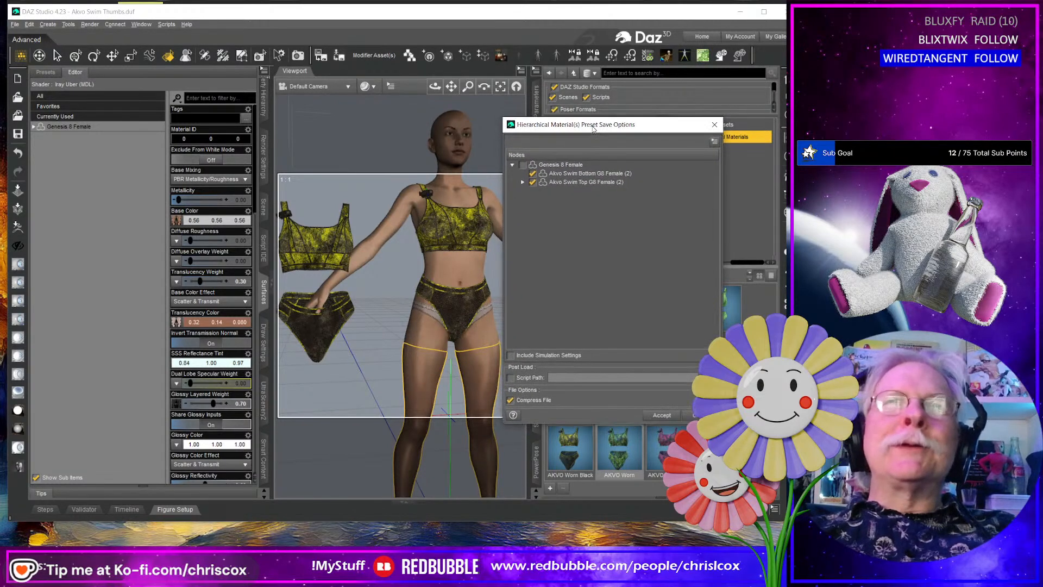
pyautogui.click(662, 416)
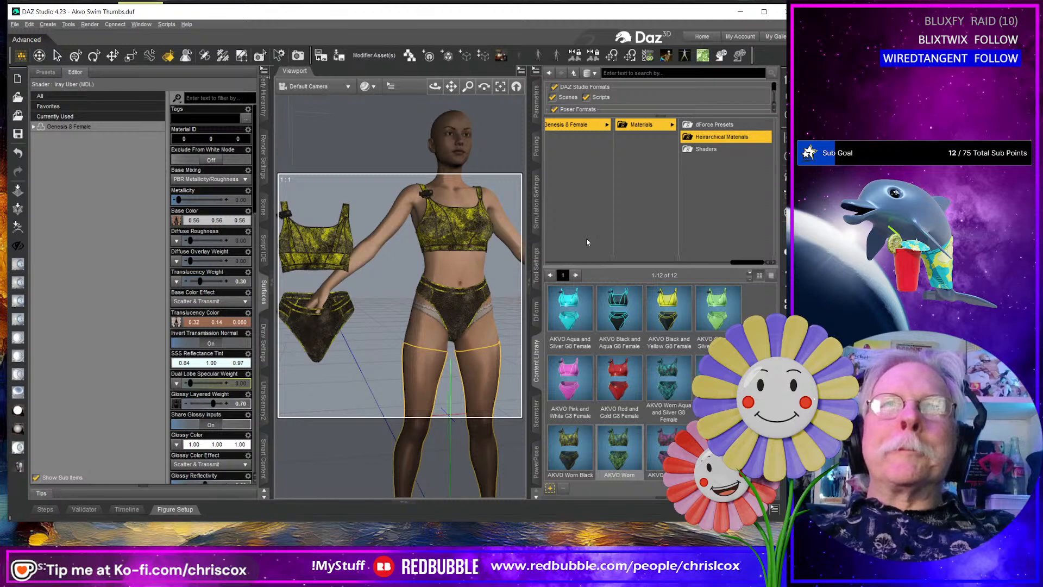
# Apply the AKVO Worn Green and Silver G8 Female preset to the loose swim set.
pyautogui.moveTo(412, 319); pyautogui.dragTo(454, 320, button='middle')
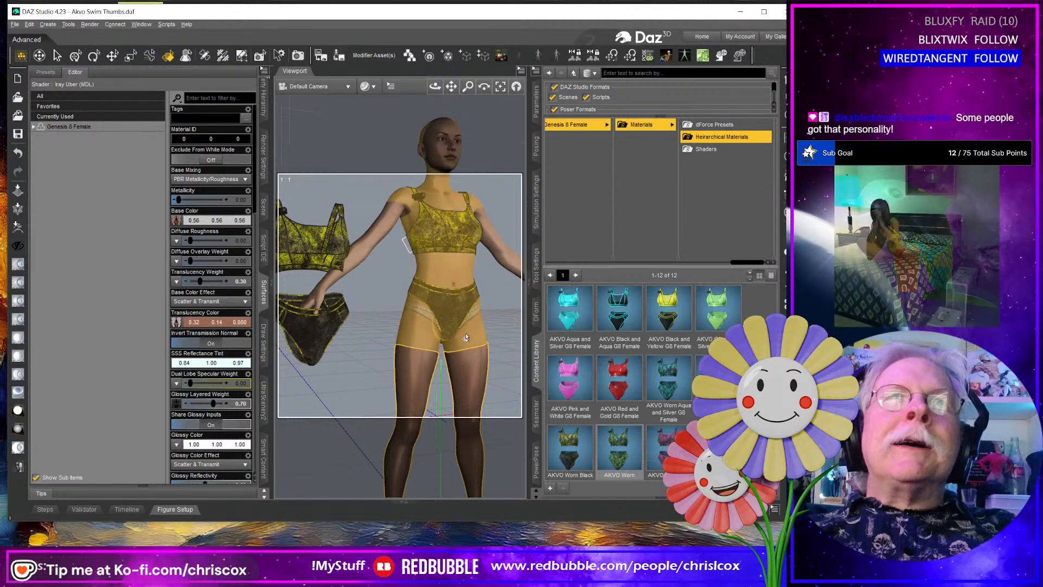
pyautogui.click(319, 332)
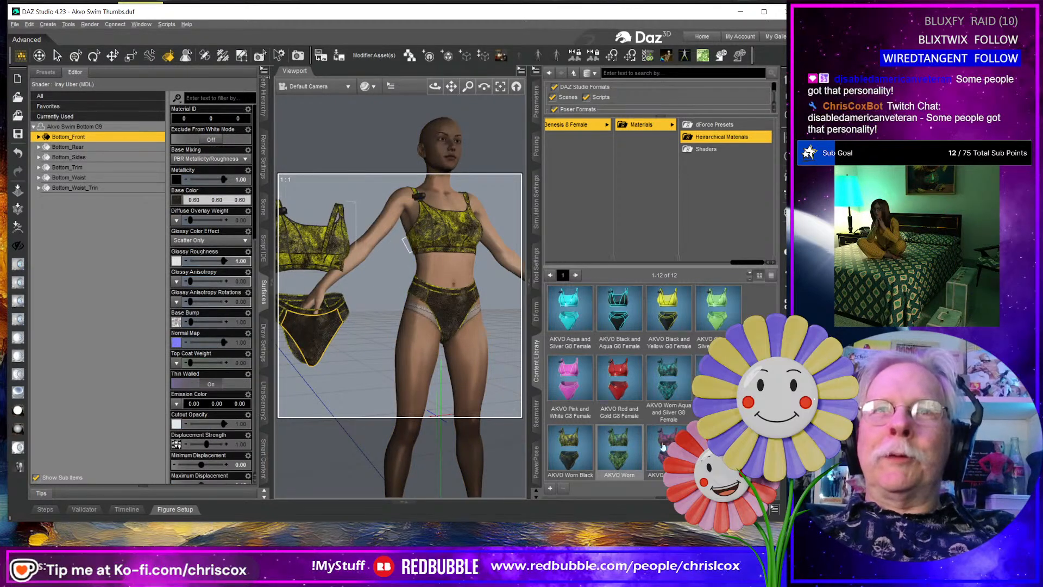
pyautogui.doubleClick(620, 448)
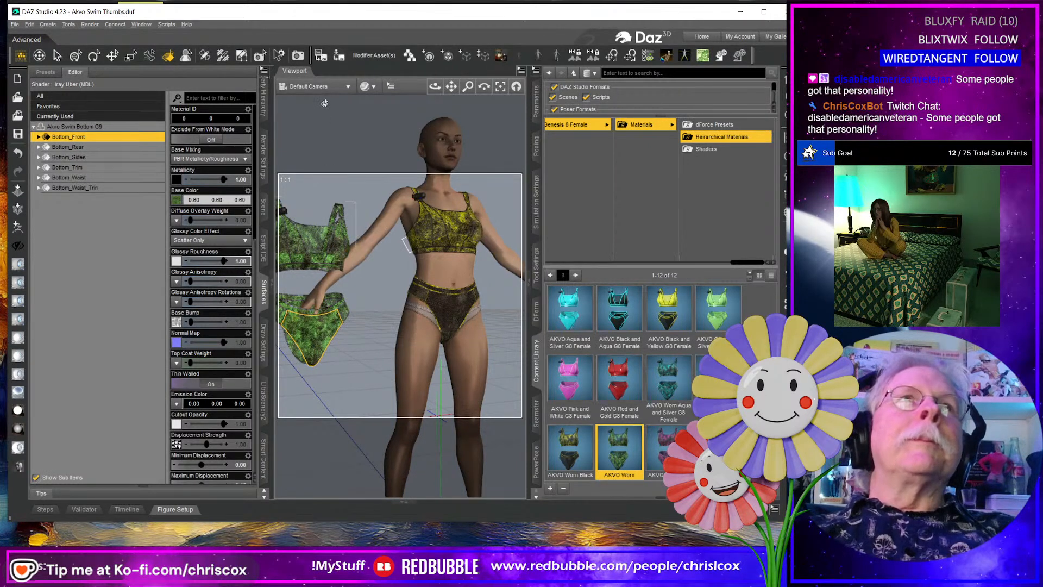
# Copy the loose bottom's green Bottom_Front surface settings and paste them onto all surfaces of the worn top and bottom.
pyautogui.click(267, 70)
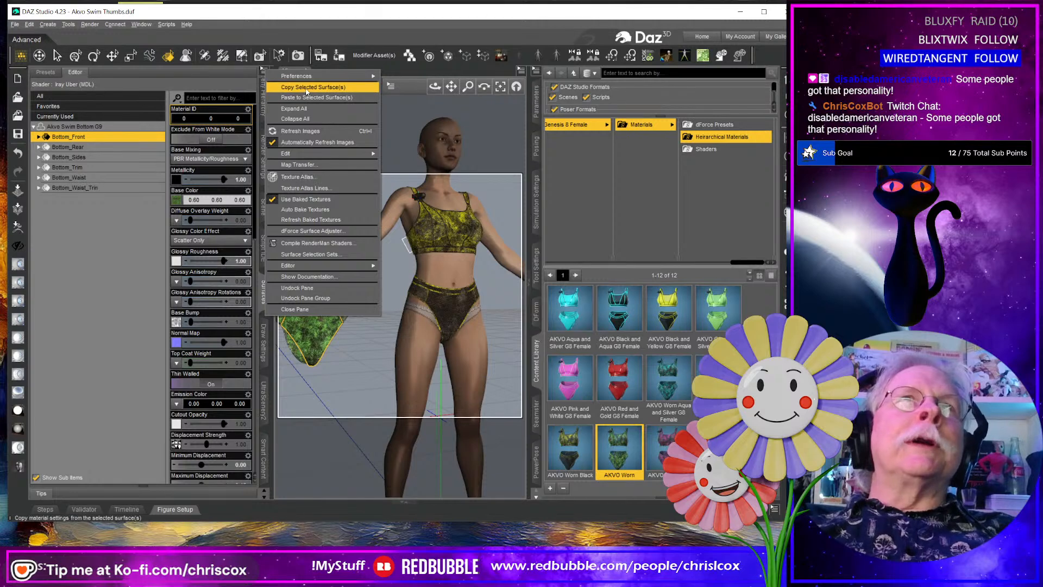
pyautogui.click(307, 96)
pyautogui.click(450, 226)
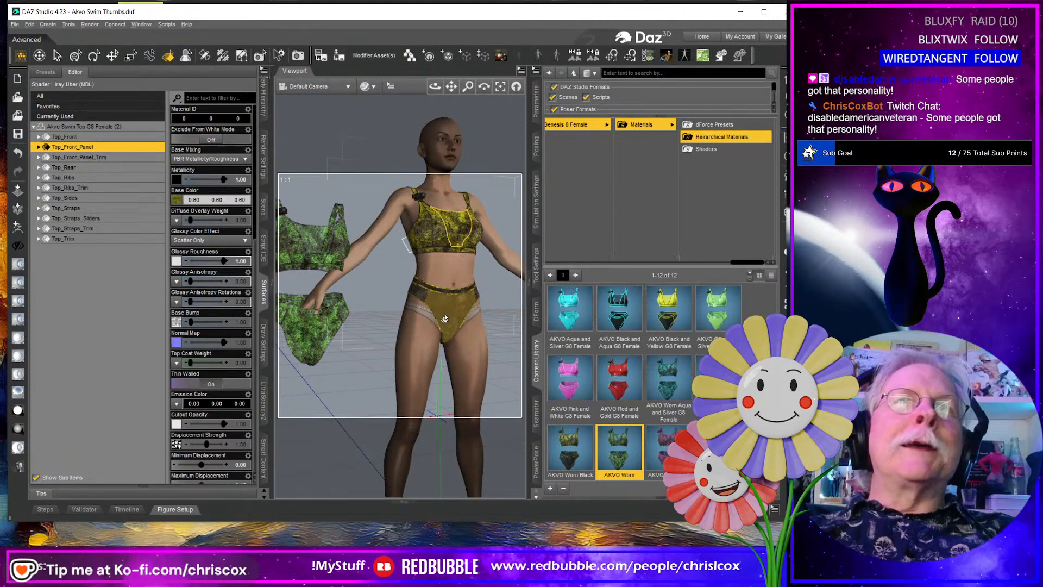
pyautogui.click(450, 285)
pyautogui.click(95, 129)
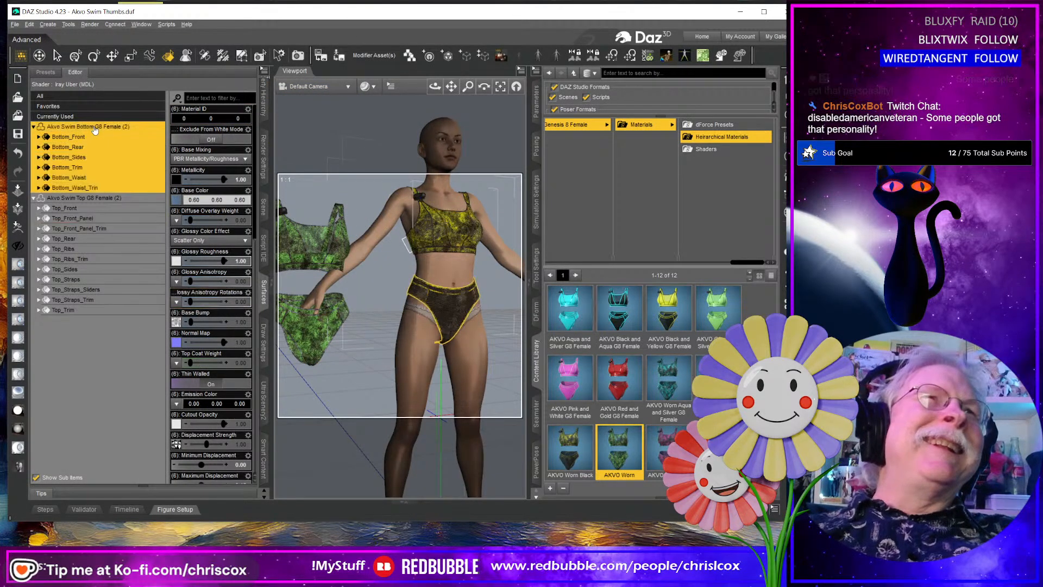
pyautogui.keyDown('shift'); pyautogui.click(119, 310); pyautogui.keyUp('shift')
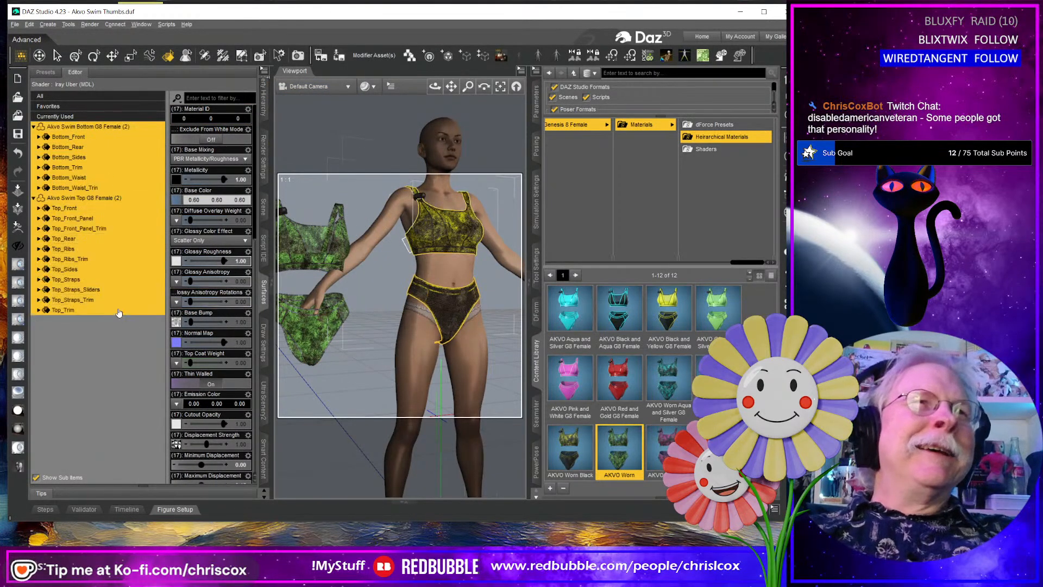
pyautogui.click(266, 74)
pyautogui.click(307, 97)
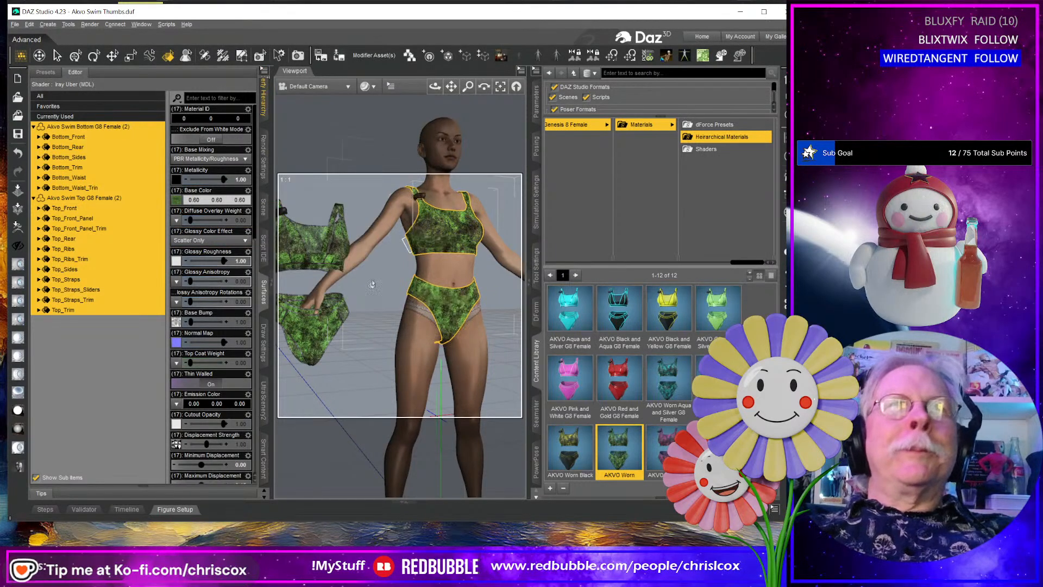
# Copy the loose top's Top_Front surface settings and paste them onto all the trim surfaces of the worn bottom and top.
pyautogui.click(334, 249)
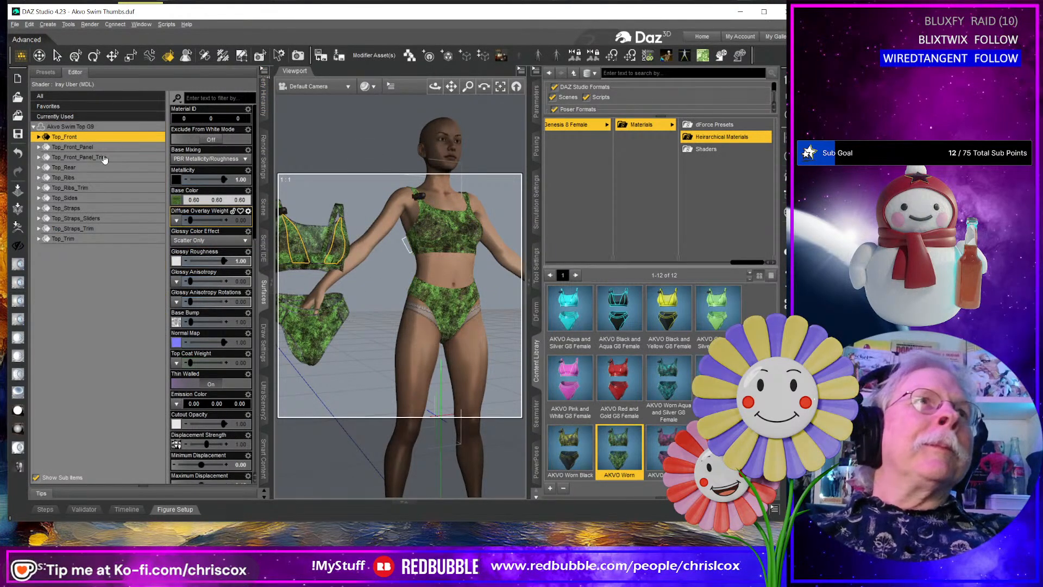
pyautogui.click(264, 72)
pyautogui.click(311, 84)
pyautogui.click(441, 231)
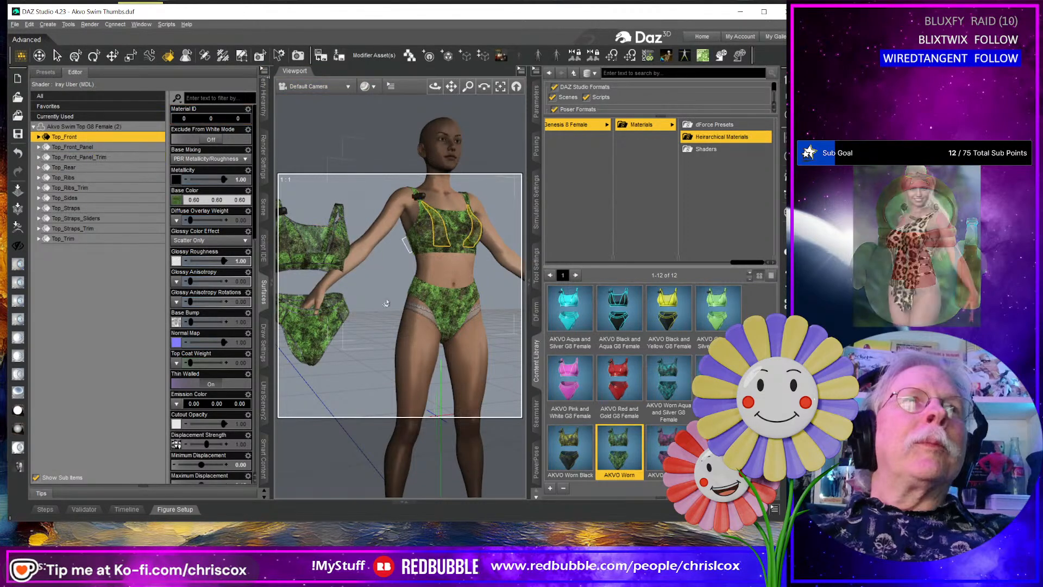
pyautogui.click(449, 309)
pyautogui.click(109, 168)
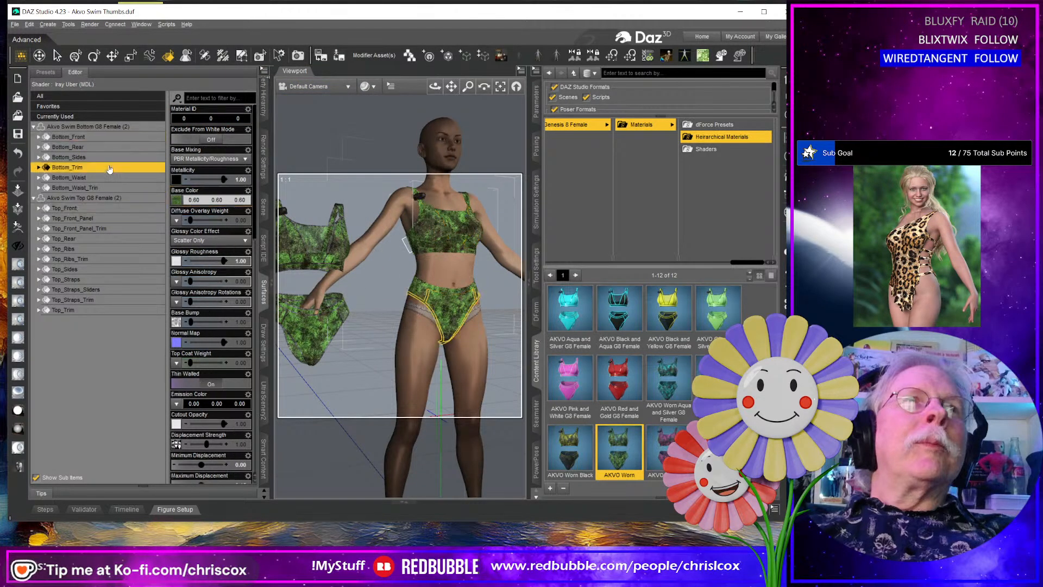
pyautogui.keyDown('ctrl'); pyautogui.click(113, 188); pyautogui.keyUp('ctrl')
pyautogui.keyDown('ctrl'); pyautogui.click(114, 259); pyautogui.keyUp('ctrl')
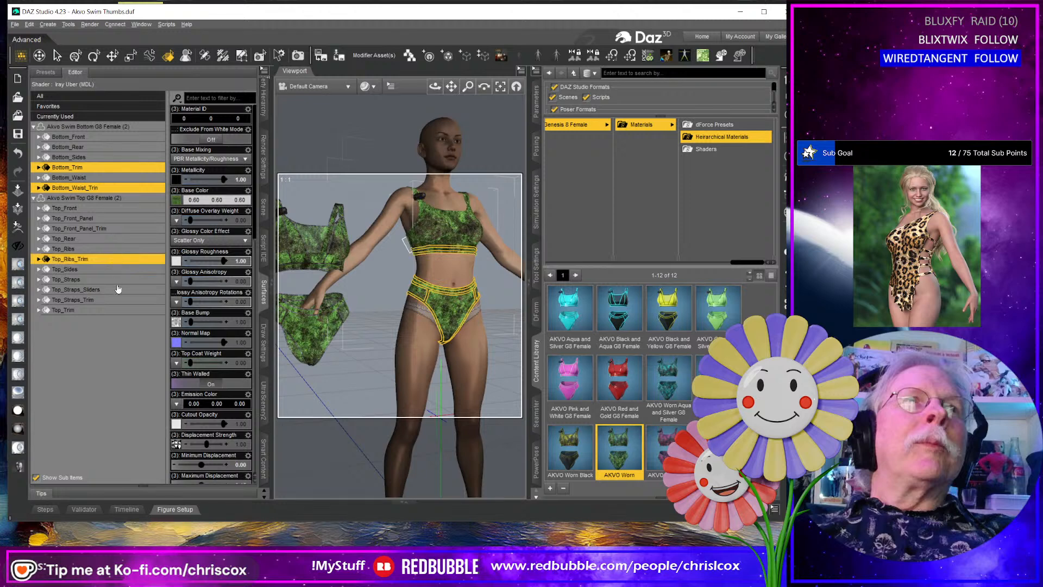
pyautogui.keyDown('ctrl'); pyautogui.click(115, 299); pyautogui.keyUp('ctrl')
pyautogui.keyDown('ctrl'); pyautogui.click(113, 309); pyautogui.keyUp('ctrl')
pyautogui.keyDown('ctrl'); pyautogui.click(106, 229); pyautogui.keyUp('ctrl')
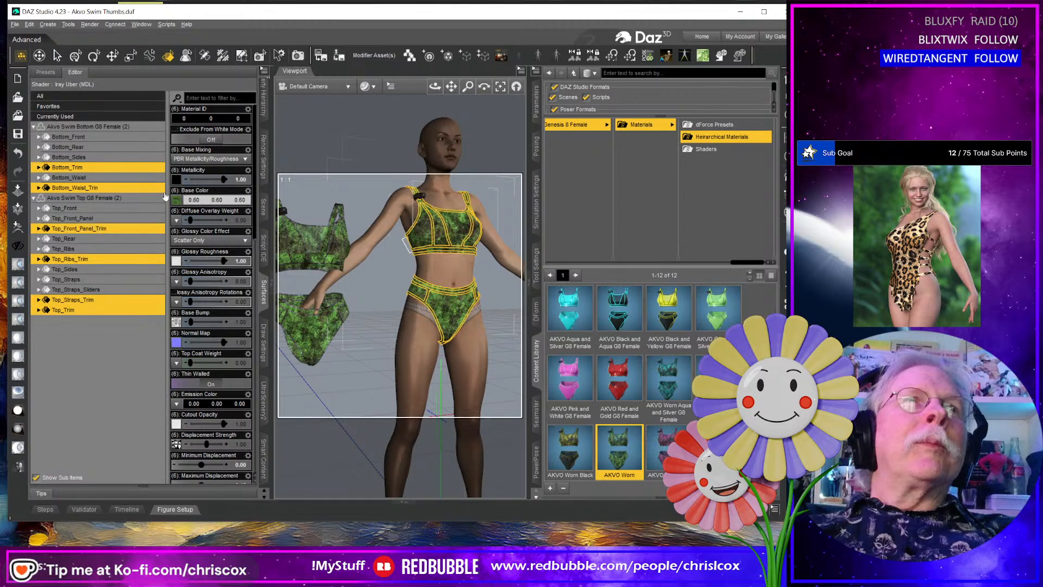
pyautogui.click(263, 71)
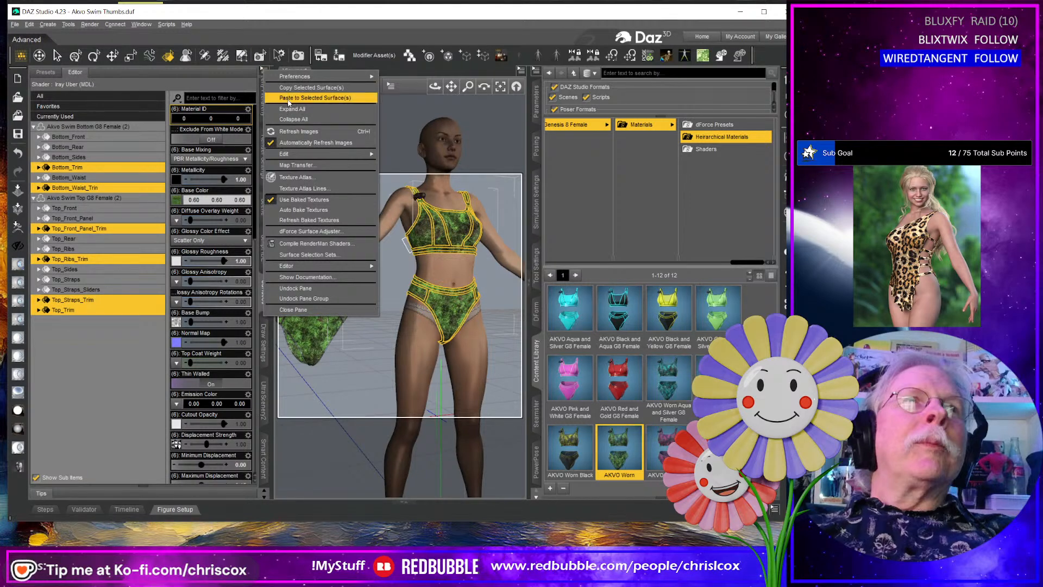
pyautogui.click(286, 99)
# Overwrite the hierarchical materials preset AKVO Worn Green and Silver G8 Female.duf with the Genesis 8 Female's worn top and bottom, leaving out the figure node.
pyautogui.moveTo(415, 292); pyautogui.dragTo(390, 295, button='middle')
pyautogui.click(501, 359)
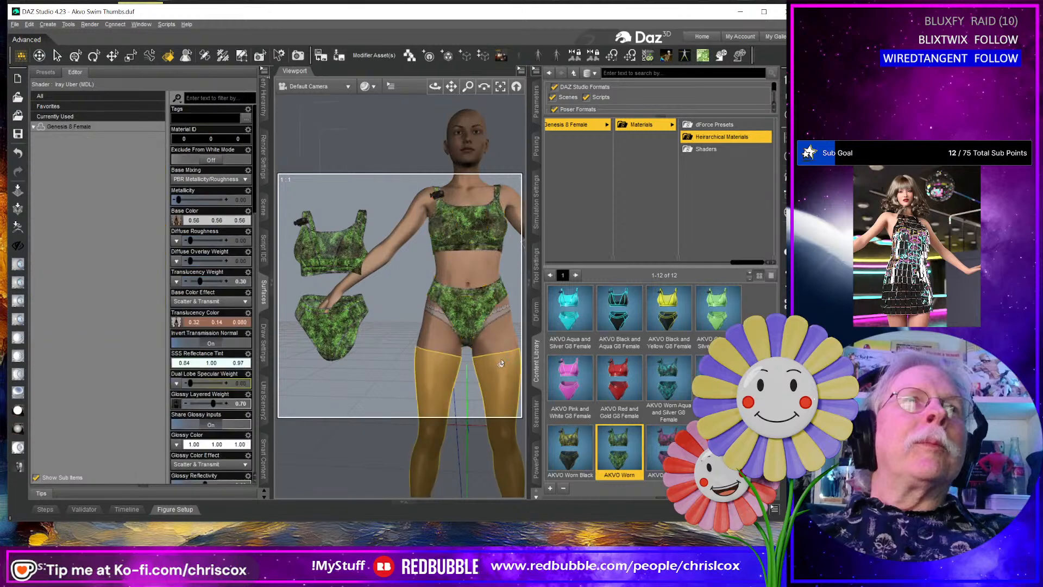
pyautogui.click(551, 489)
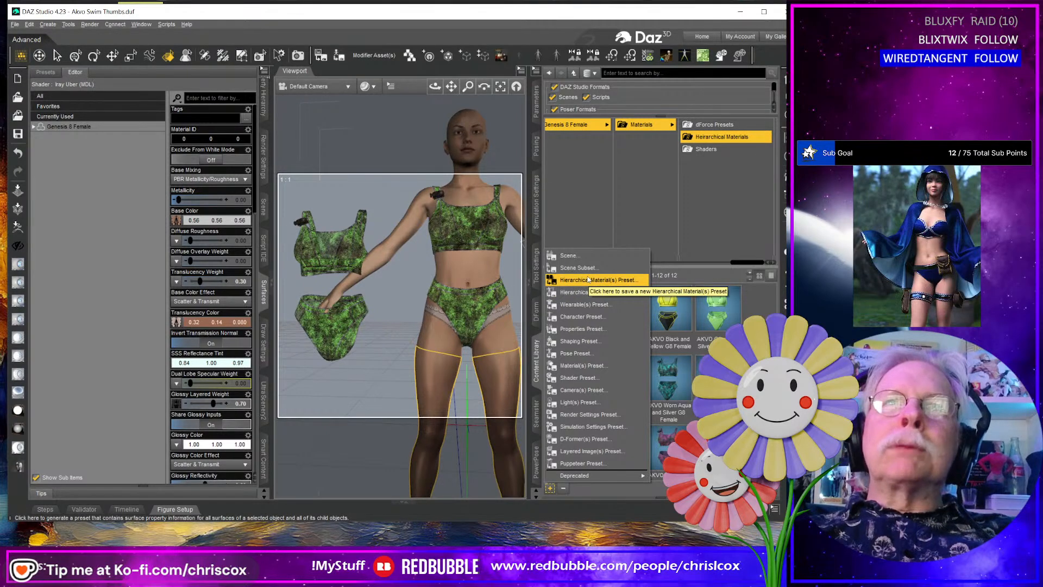
pyautogui.click(588, 280)
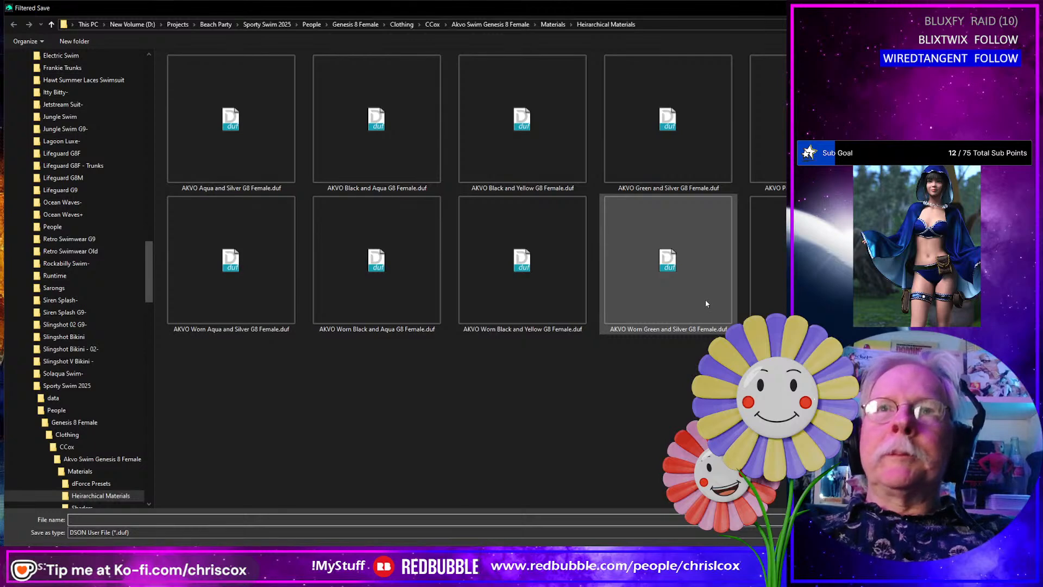
pyautogui.doubleClick(705, 302)
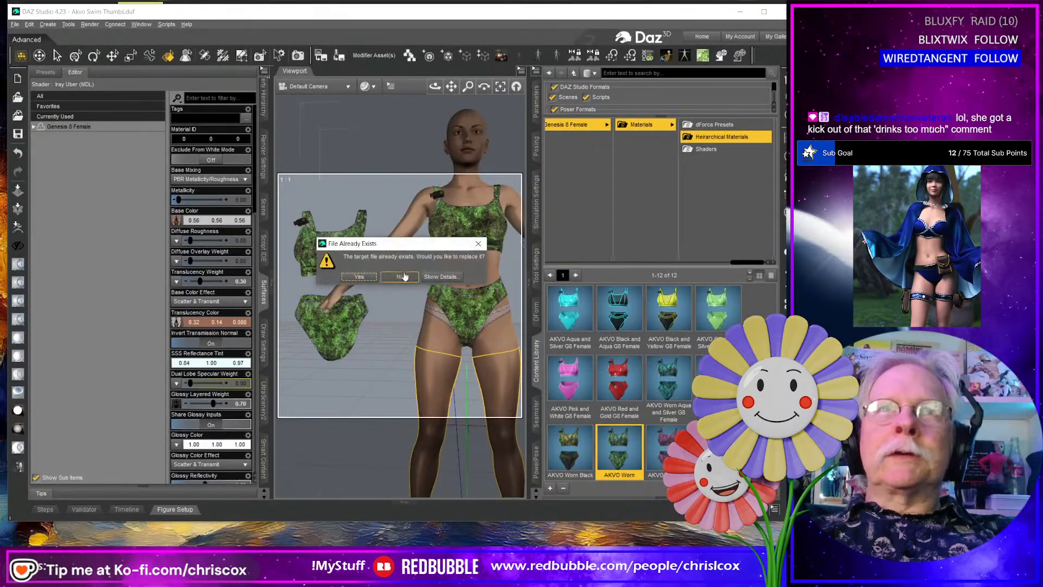
pyautogui.click(359, 277)
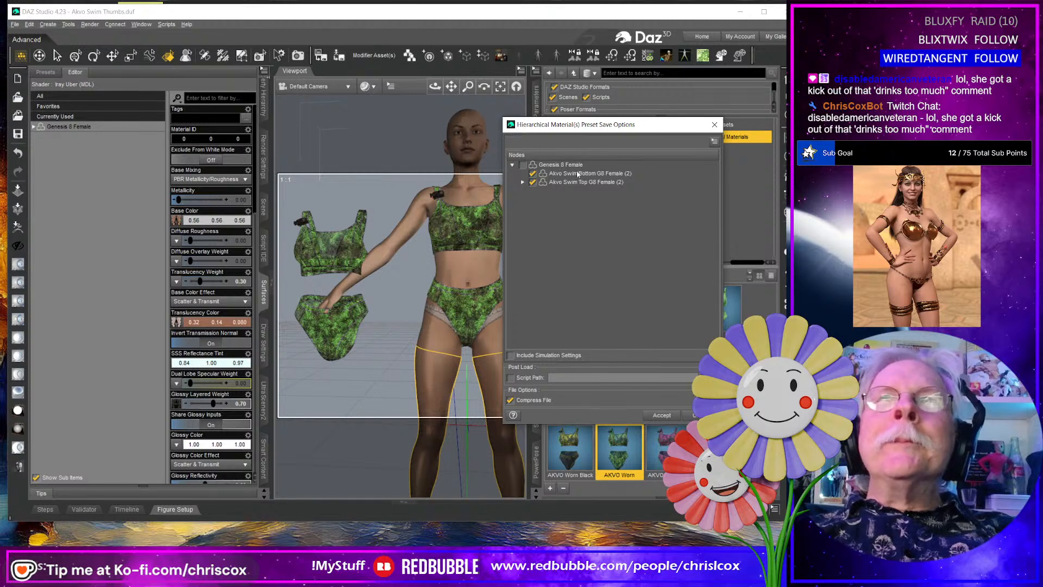
pyautogui.click(662, 416)
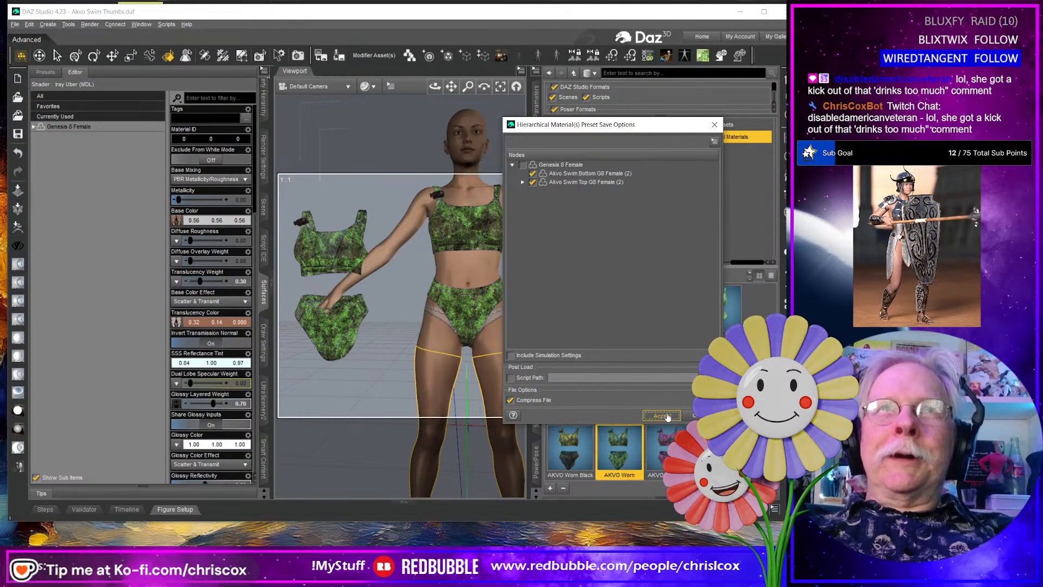
# Apply the worn pink and white hierarchical materials preset to the loose swim set.
pyautogui.click(297, 335)
pyautogui.doubleClick(667, 449)
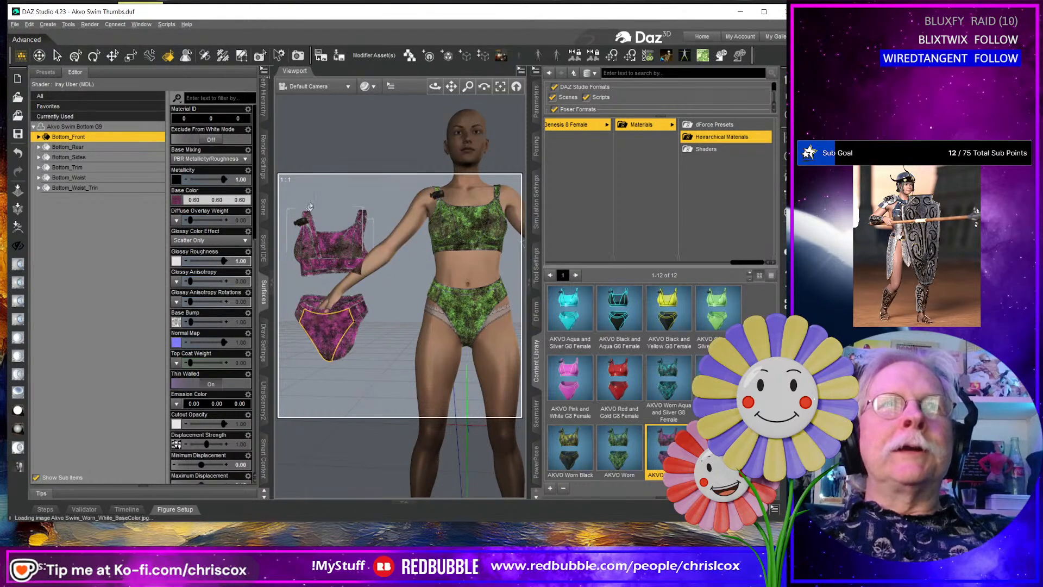
pyautogui.moveTo(333, 323); pyautogui.dragTo(348, 324, button='middle')
pyautogui.moveTo(348, 324); pyautogui.dragTo(361, 335, button='right')
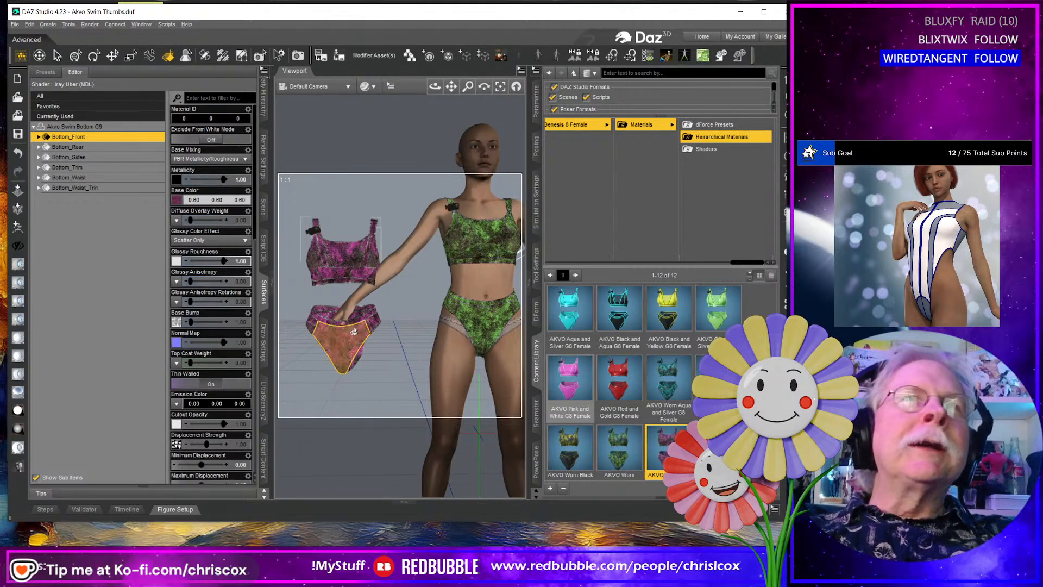
# Copy the loose bottom's pink Bottom_Front surface settings and paste them onto all surfaces of the worn bottom and top.
pyautogui.click(264, 72)
pyautogui.press('Escape')
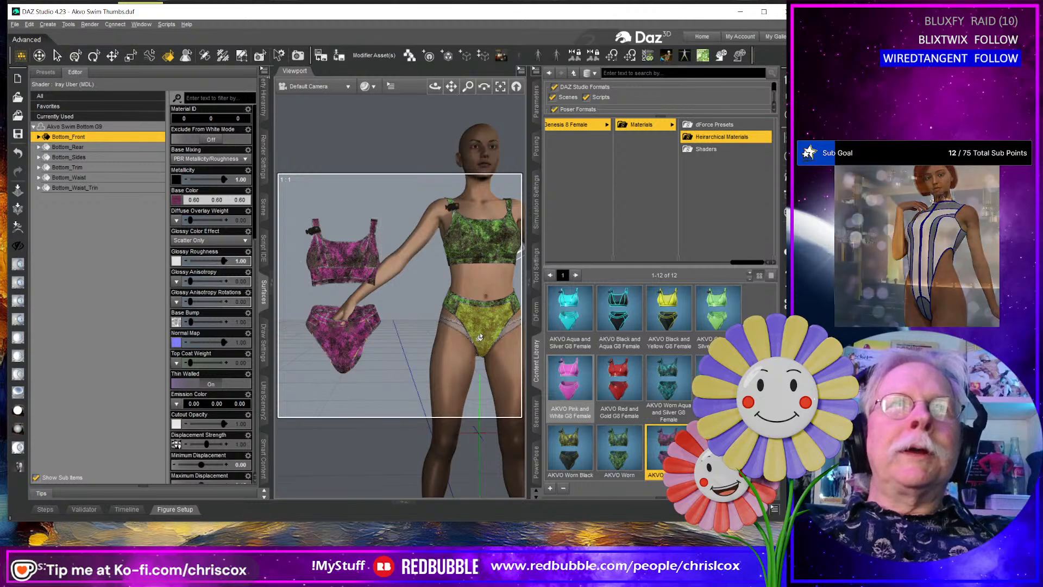
pyautogui.click(480, 337)
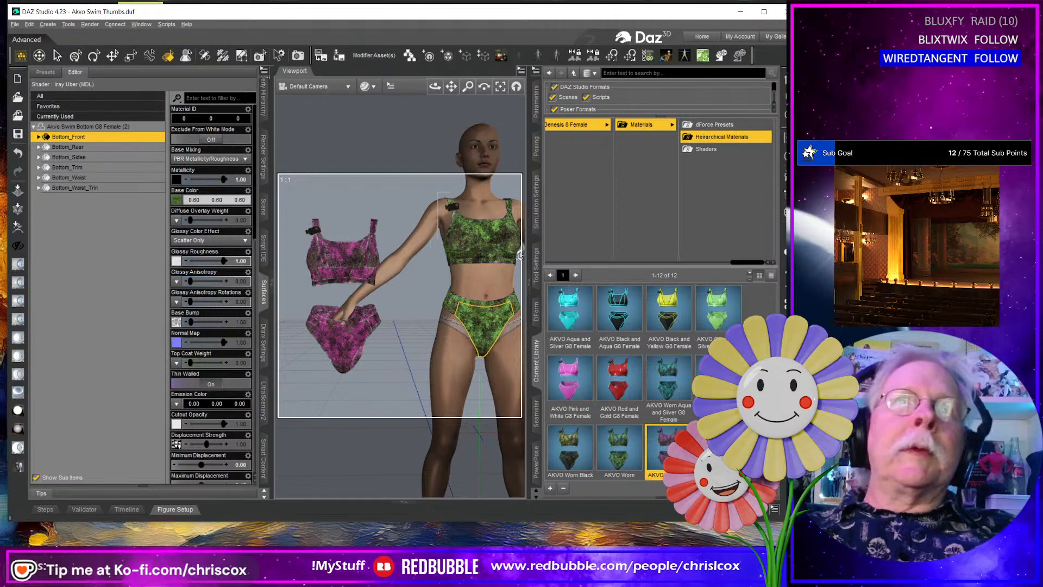
pyautogui.keyDown('ctrl'); pyautogui.click(478, 240); pyautogui.keyUp('ctrl')
pyautogui.click(126, 128)
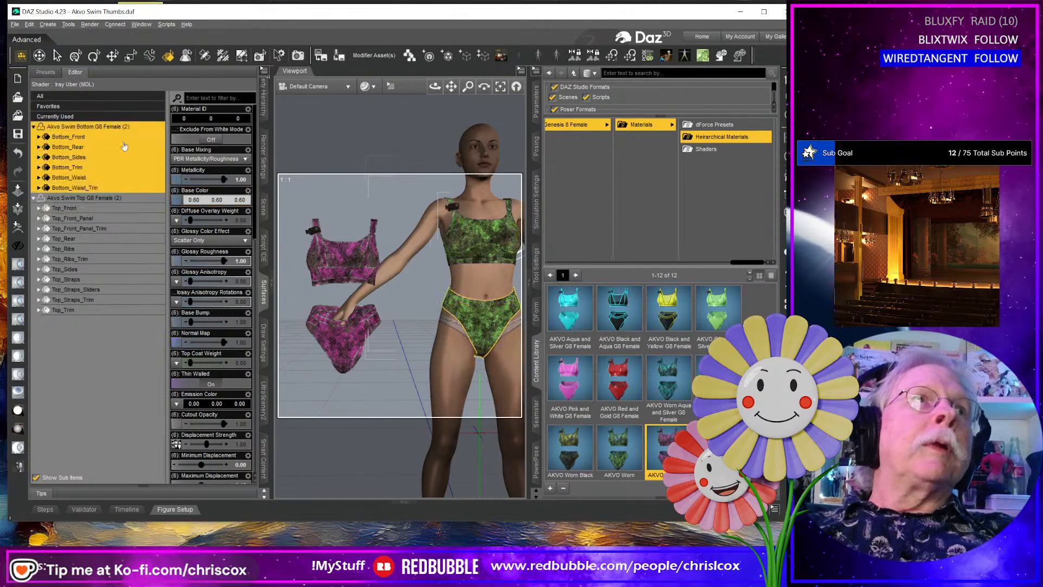
pyautogui.keyDown('shift'); pyautogui.click(127, 312); pyautogui.keyUp('shift')
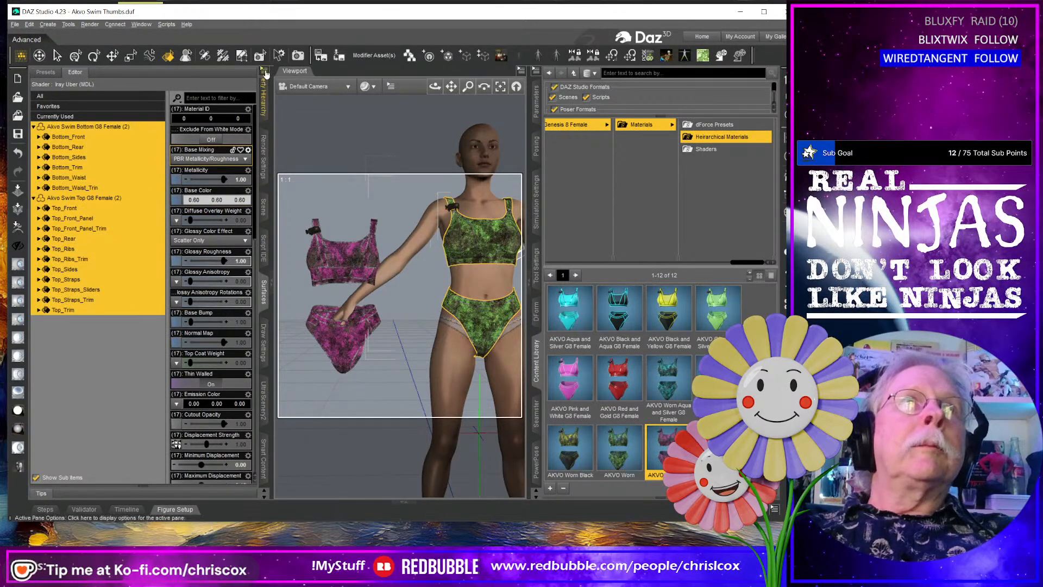
pyautogui.click(264, 71)
pyautogui.click(317, 99)
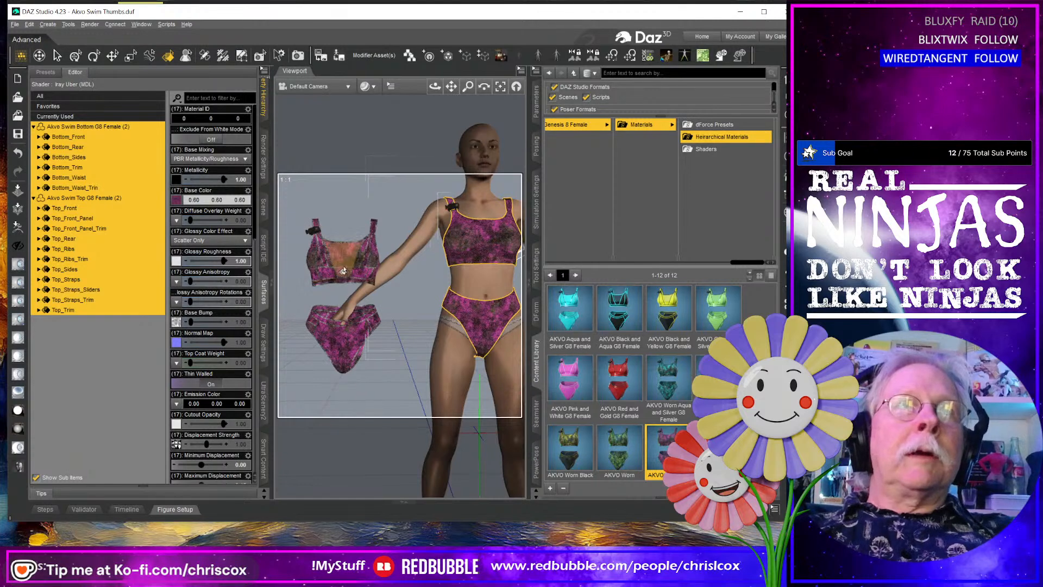
# Copy the loose top's Top_Trim surface settings and paste them onto all six trim surfaces of the worn bottom and top.
pyautogui.click(332, 271)
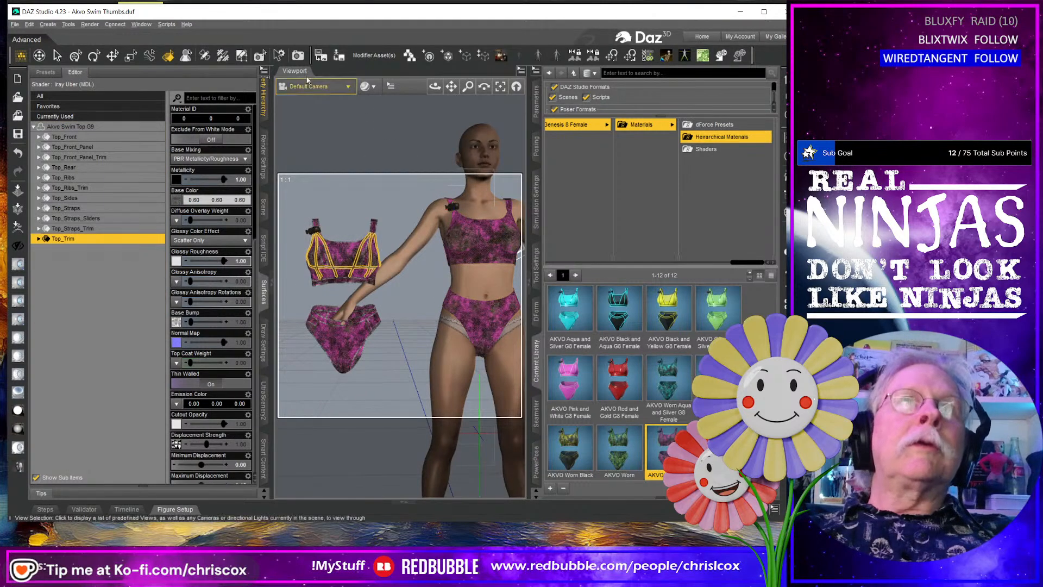
pyautogui.click(265, 72)
pyautogui.click(304, 87)
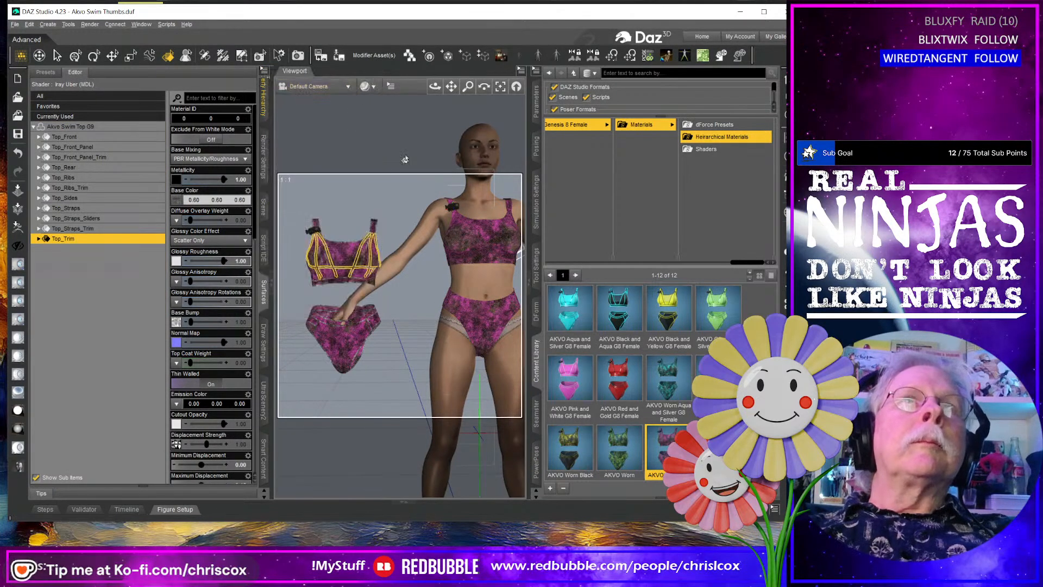
pyautogui.click(480, 232)
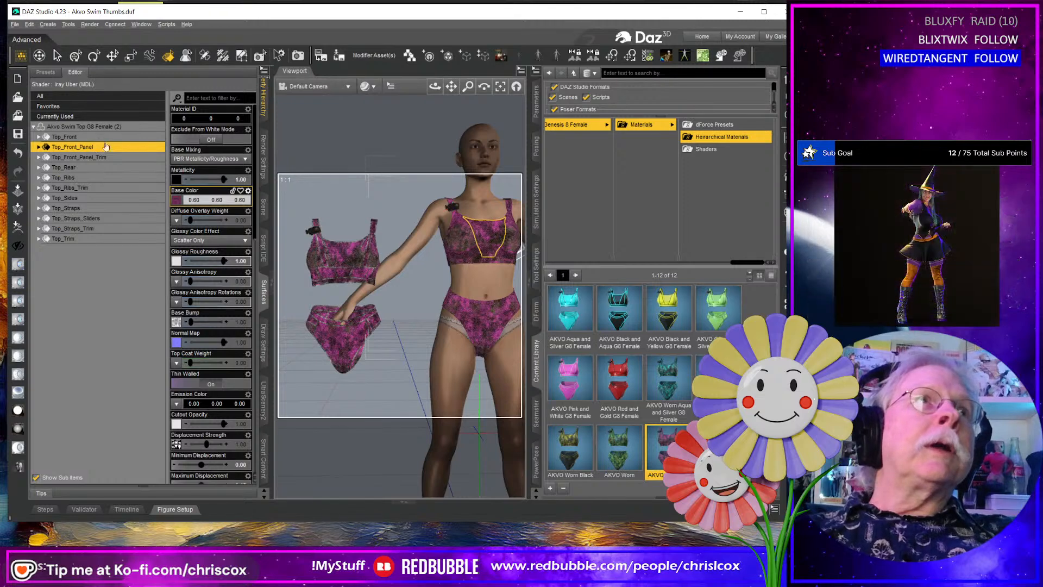
pyautogui.keyDown('ctrl'); pyautogui.click(482, 327); pyautogui.keyUp('ctrl')
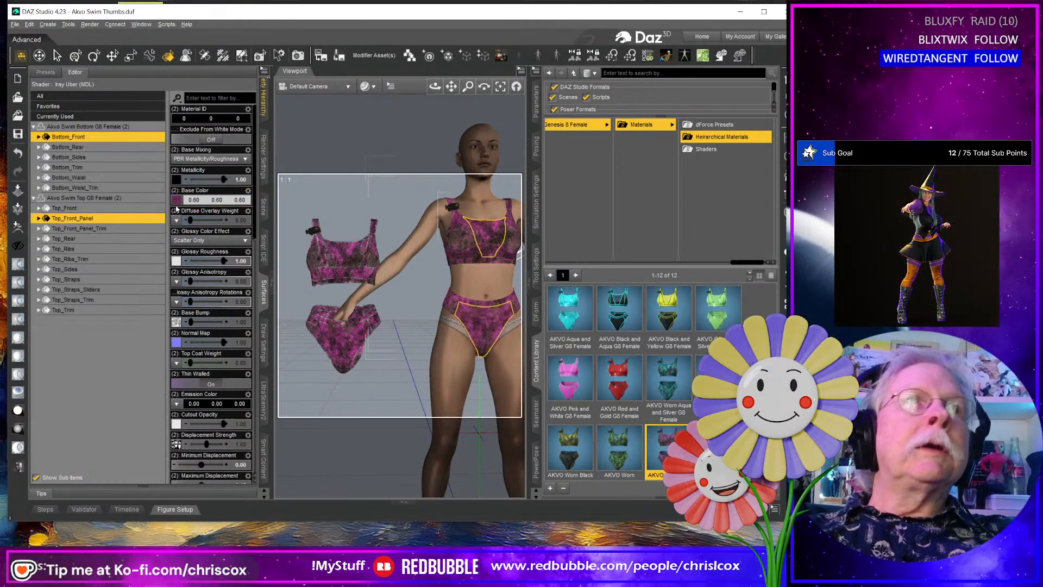
pyautogui.click(101, 167)
pyautogui.keyDown('ctrl'); pyautogui.click(107, 188); pyautogui.keyUp('ctrl')
pyautogui.keyDown('ctrl'); pyautogui.click(105, 260); pyautogui.keyUp('ctrl')
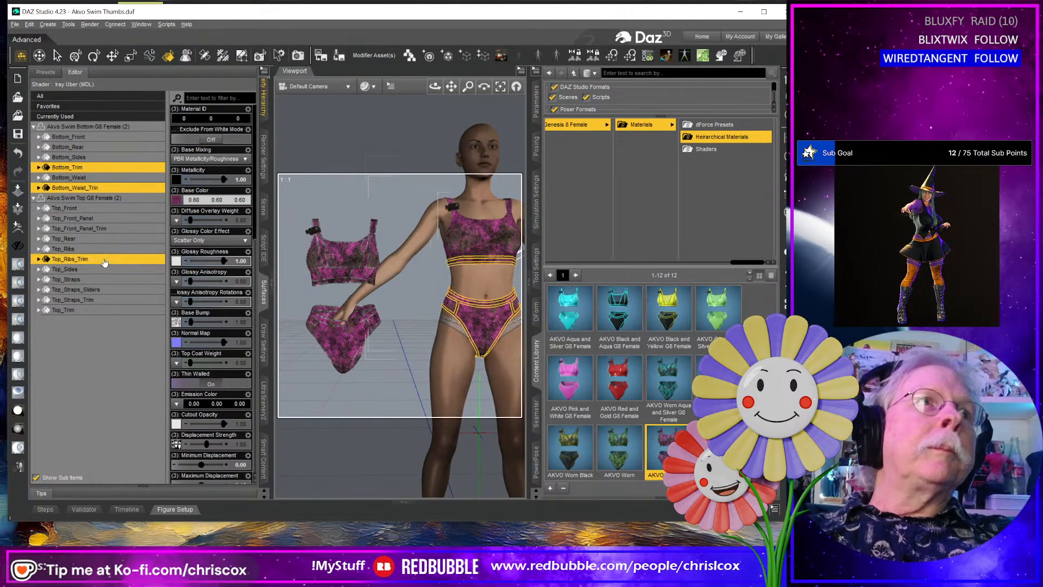
pyautogui.keyDown('ctrl'); pyautogui.click(106, 229); pyautogui.keyUp('ctrl')
pyautogui.keyDown('ctrl'); pyautogui.click(101, 300); pyautogui.keyUp('ctrl')
pyautogui.keyDown('ctrl'); pyautogui.click(100, 310); pyautogui.keyUp('ctrl')
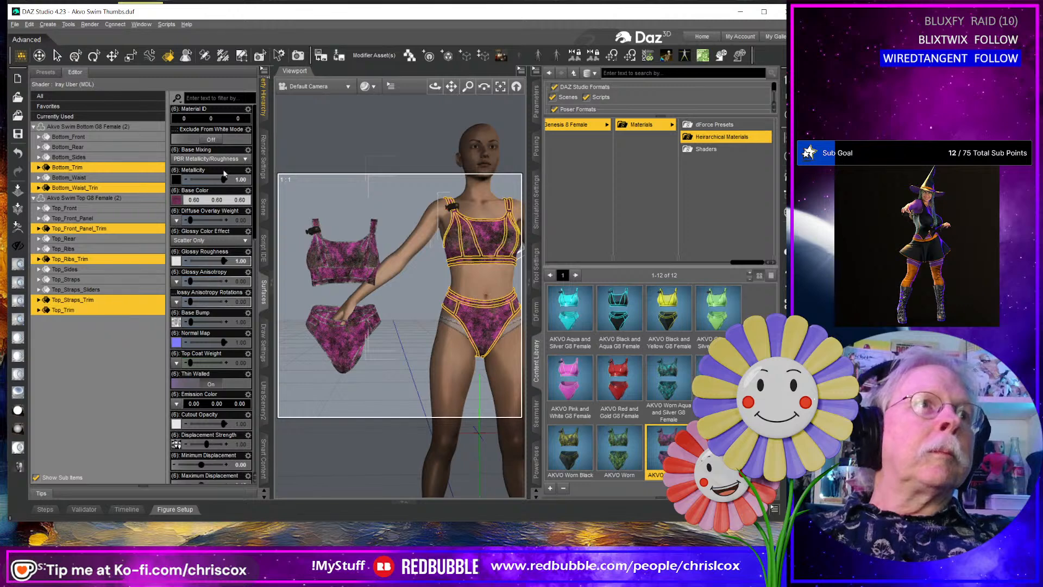
pyautogui.click(266, 73)
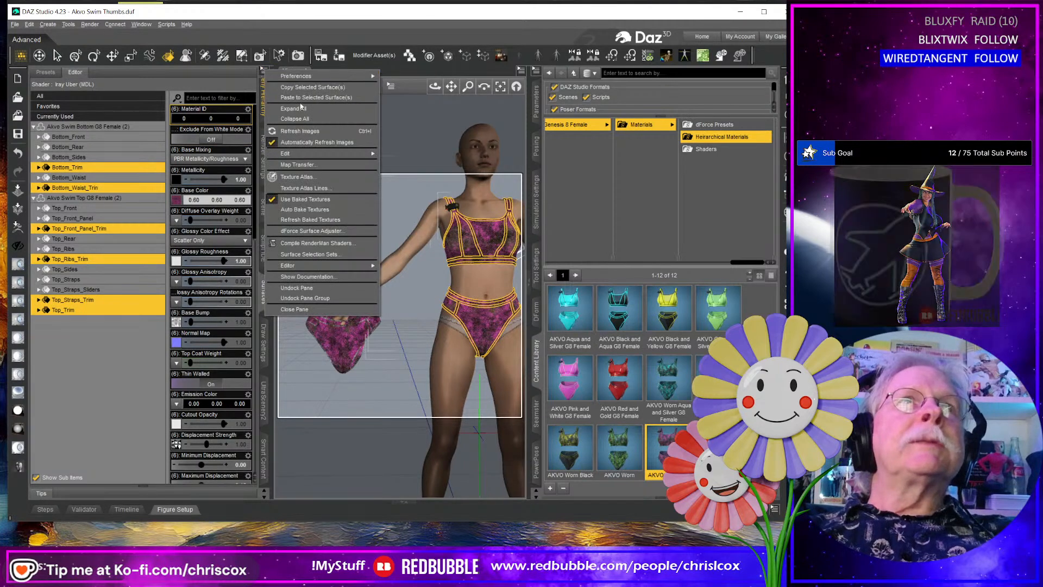
pyautogui.click(307, 94)
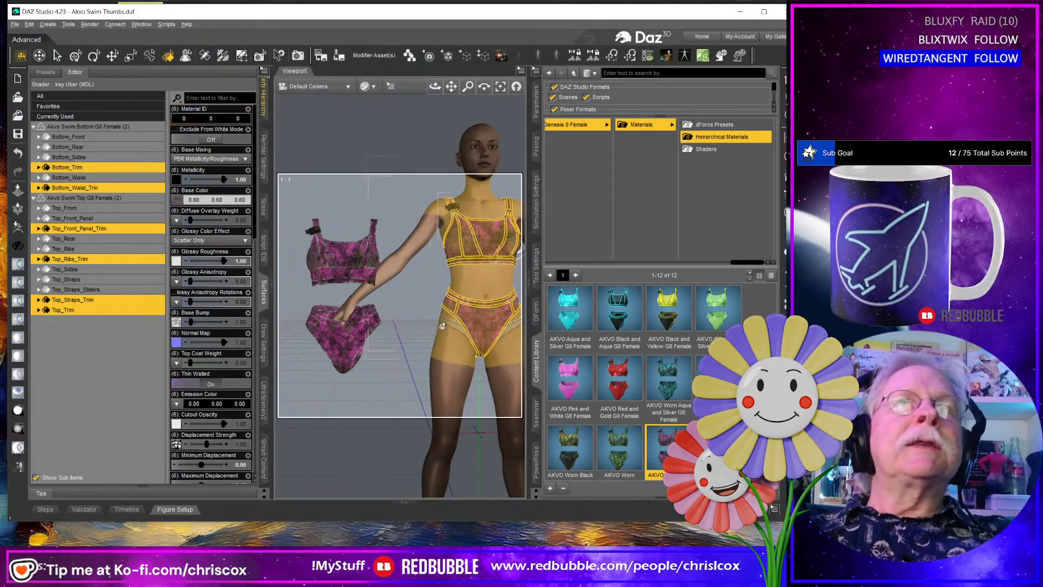
# Overwrite the worn pink and white hierarchical materials preset with the Genesis 8 Female's worn bottom and top, leaving out the figure node.
pyautogui.click(438, 378)
pyautogui.moveTo(456, 375); pyautogui.dragTo(416, 361, button='middle')
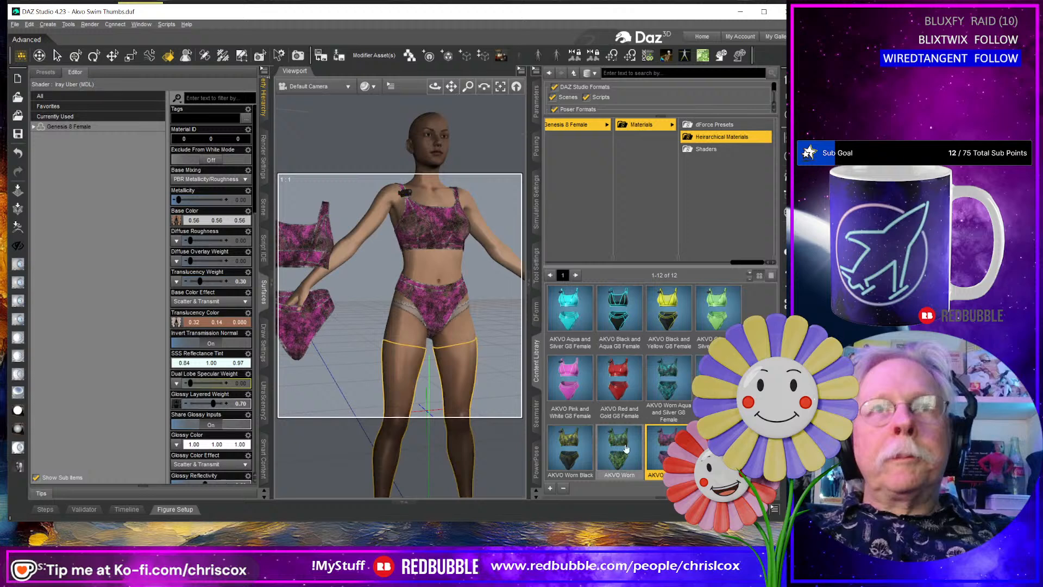
pyautogui.click(550, 488)
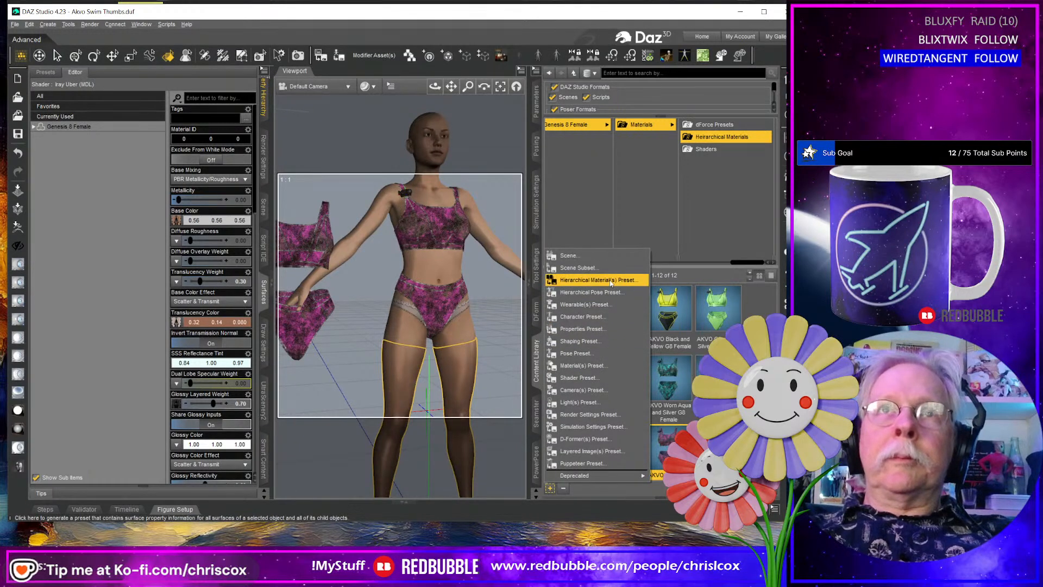
pyautogui.click(598, 280)
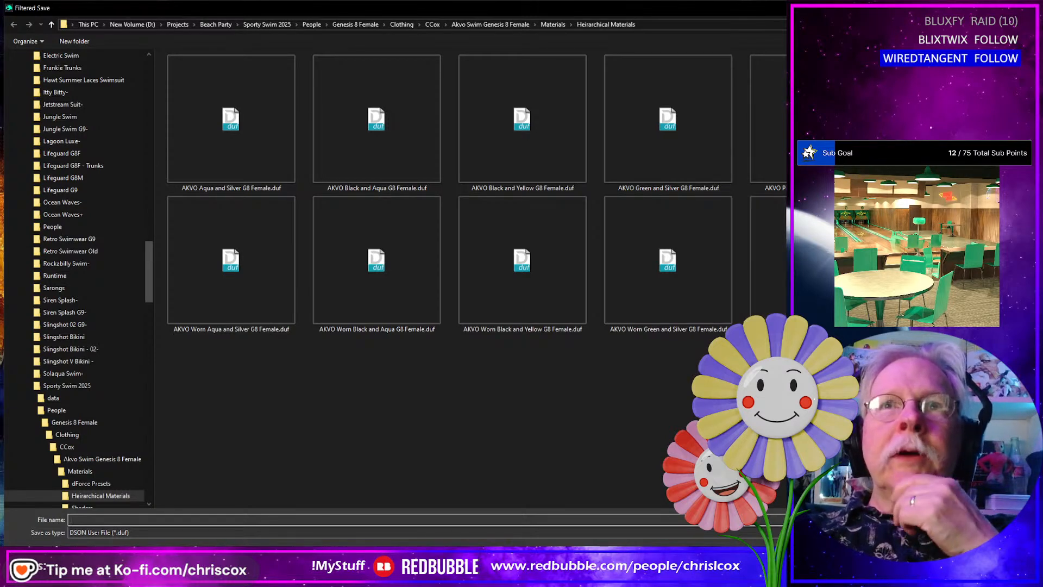
pyautogui.doubleClick(783, 263)
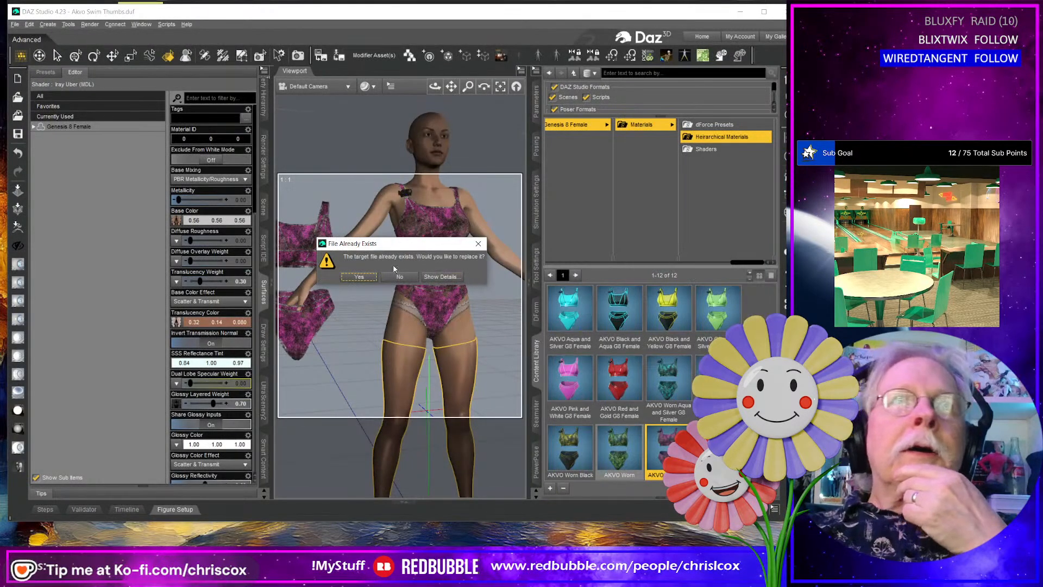
pyautogui.click(358, 277)
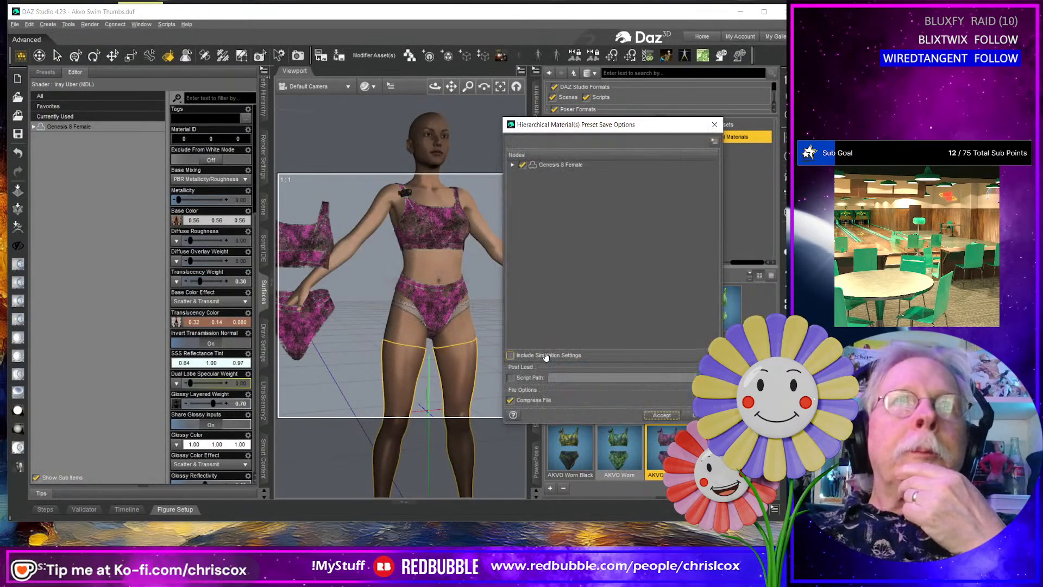
pyautogui.click(512, 165)
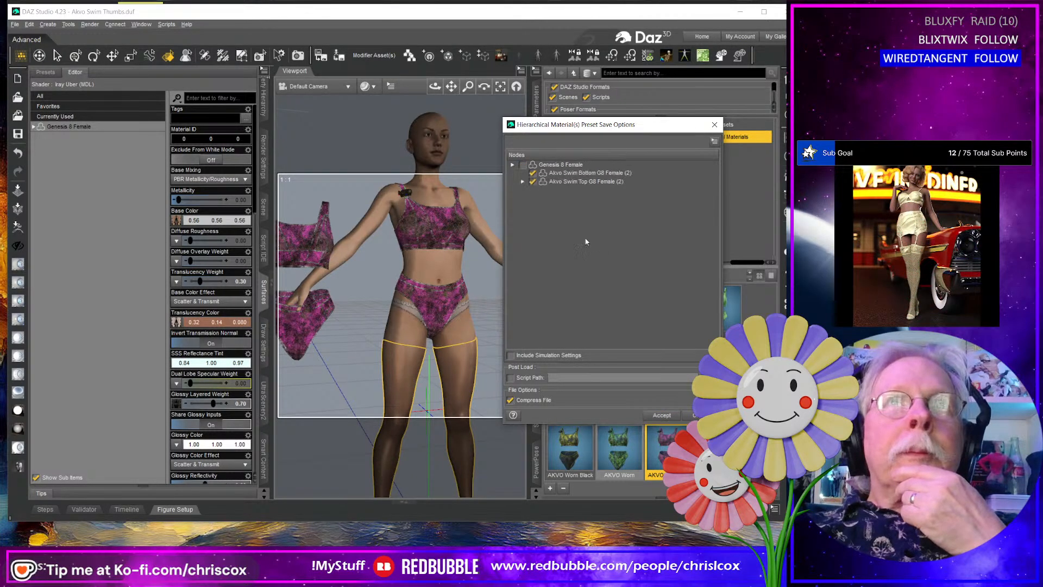
pyautogui.click(659, 416)
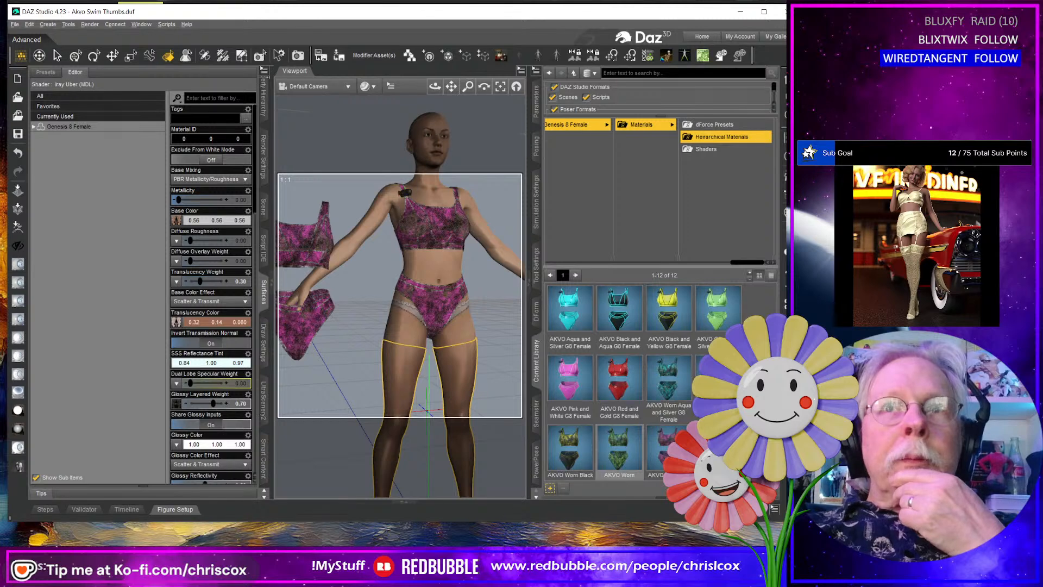
# Apply the worn red and gold hierarchical materials preset to the loose swim set.
pyautogui.click(303, 329)
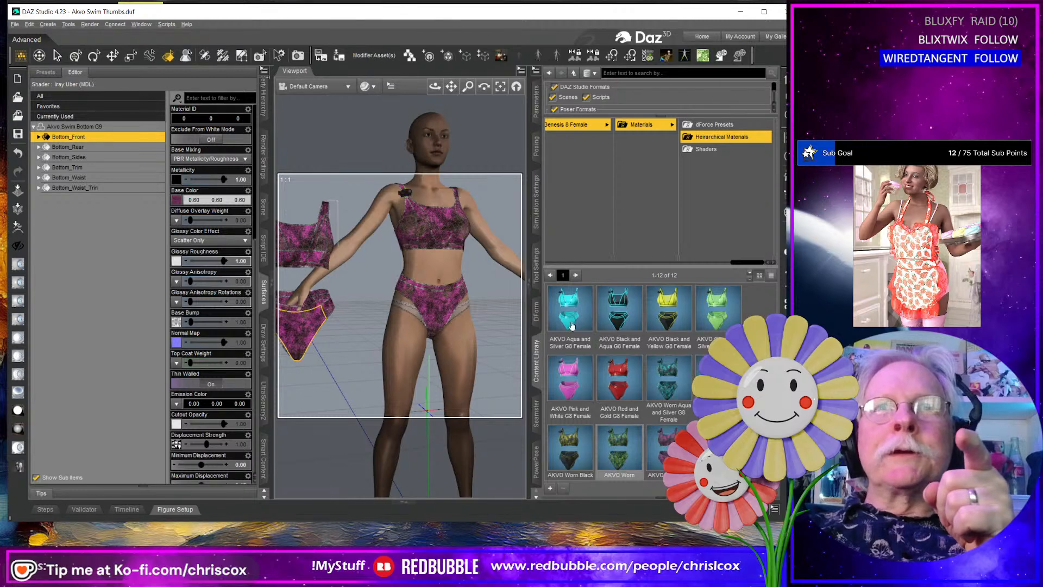
pyautogui.moveTo(576, 318)
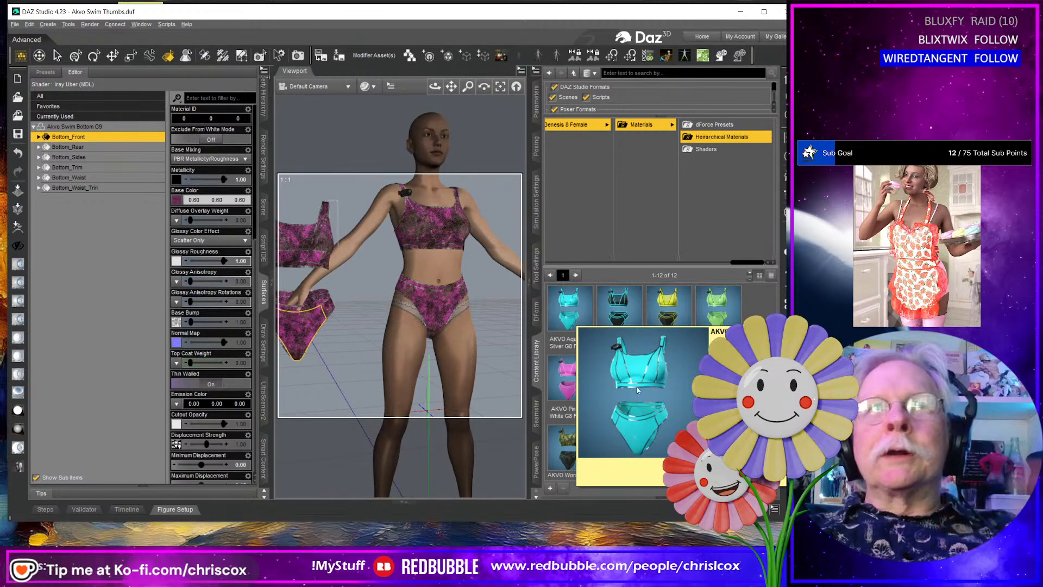
pyautogui.doubleClick(619, 449)
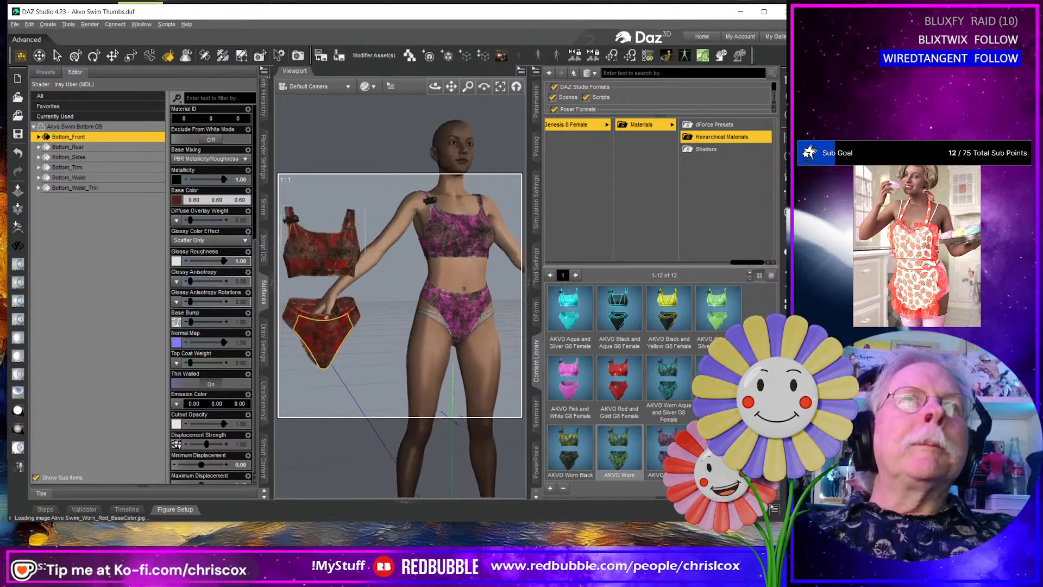
# Copy the loose bottom's red Bottom_Front surface settings and paste them onto all surfaces of the worn bottom and top.
pyautogui.click(264, 70)
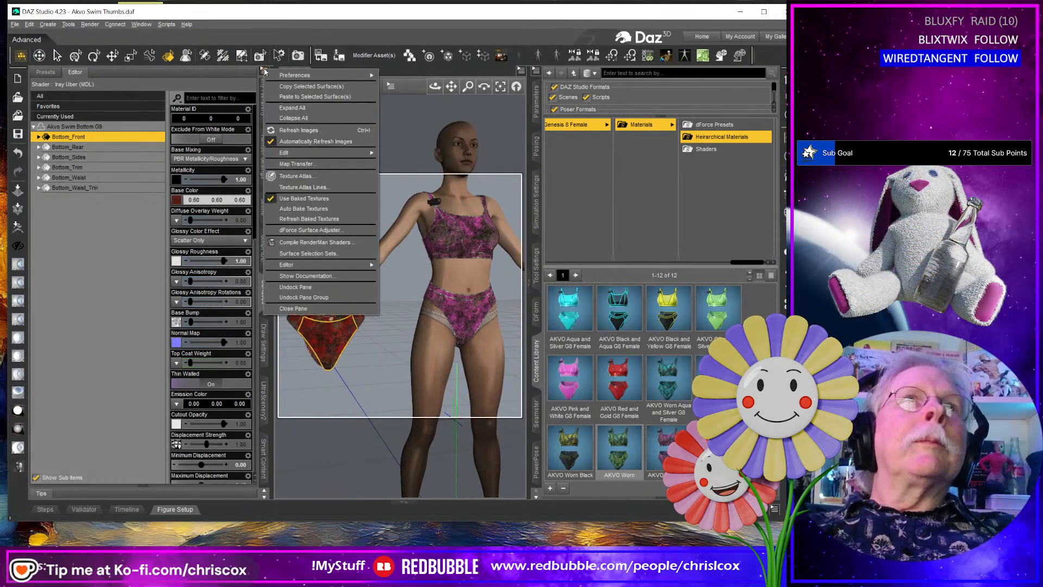
pyautogui.click(303, 97)
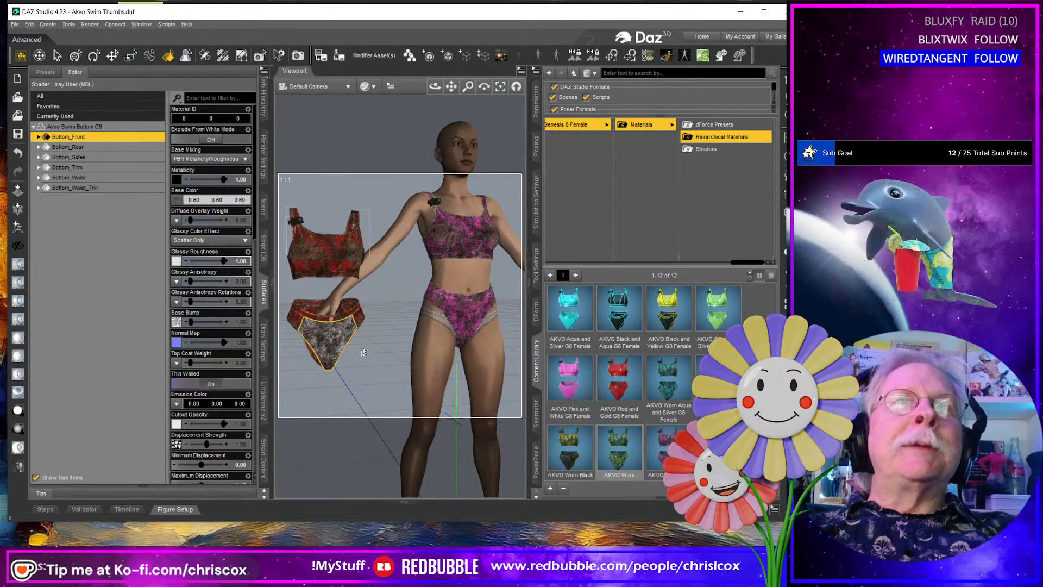
pyautogui.click(264, 71)
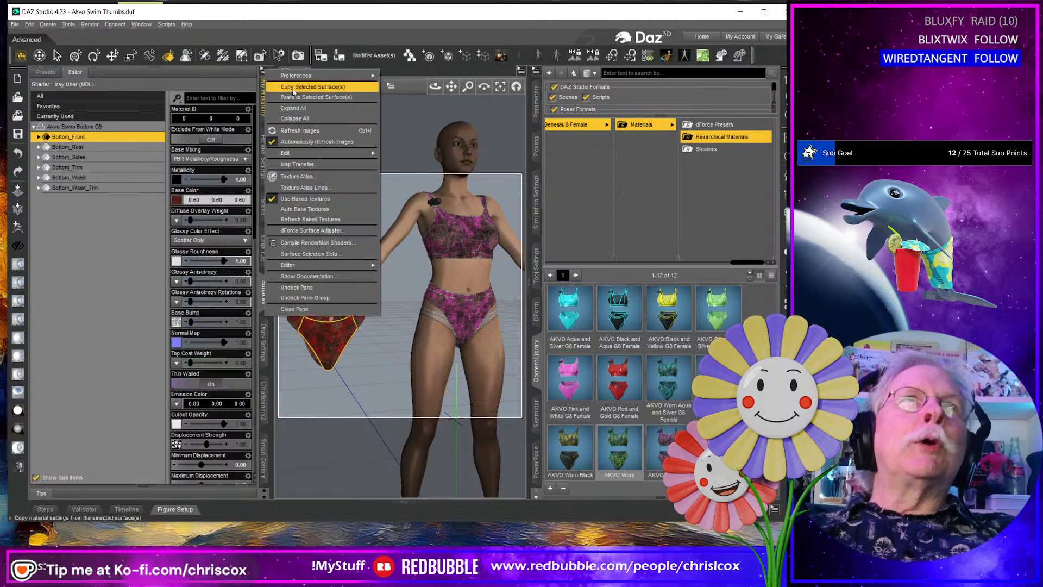
pyautogui.click(295, 89)
pyautogui.click(466, 316)
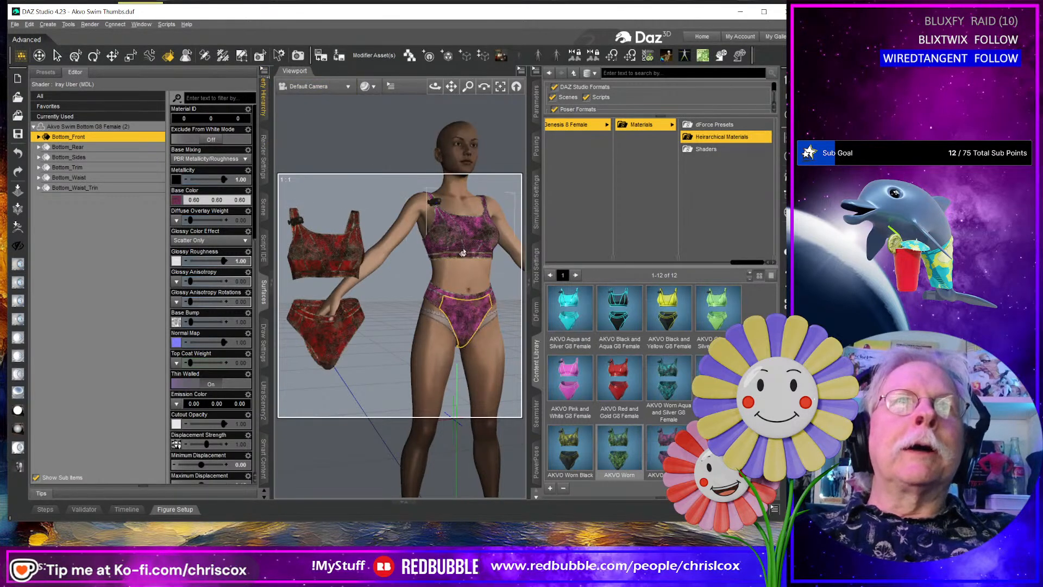
pyautogui.keyDown('ctrl'); pyautogui.click(466, 243); pyautogui.keyUp('ctrl')
pyautogui.click(130, 140)
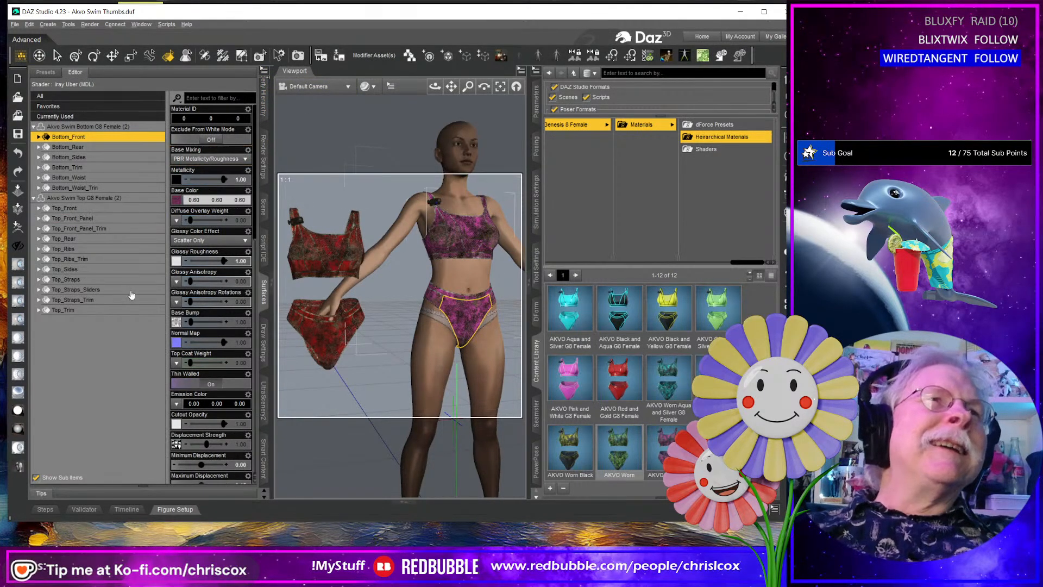
pyautogui.keyDown('shift'); pyautogui.click(129, 311); pyautogui.keyUp('shift')
pyautogui.click(264, 70)
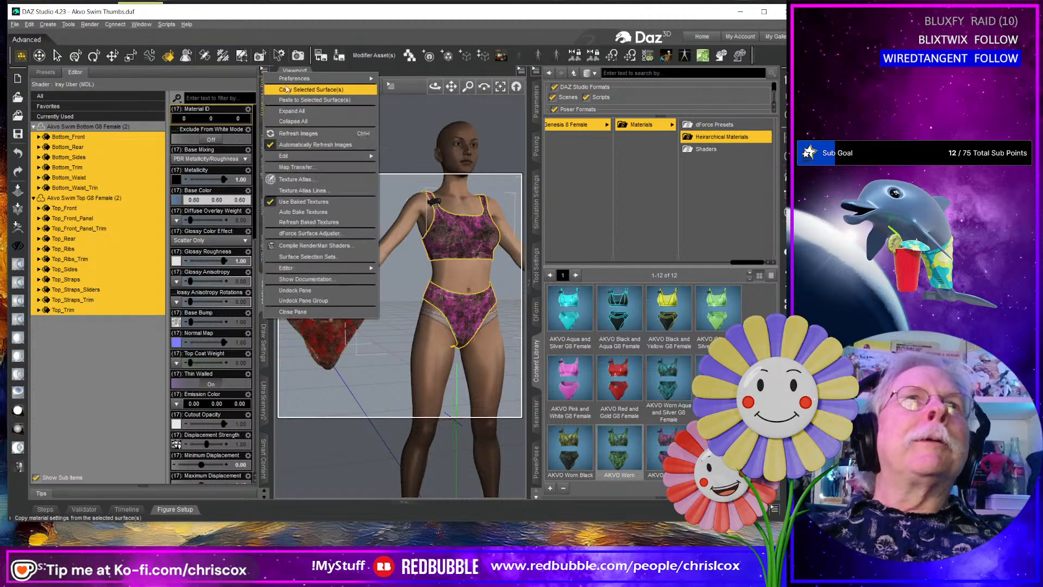
pyautogui.click(294, 100)
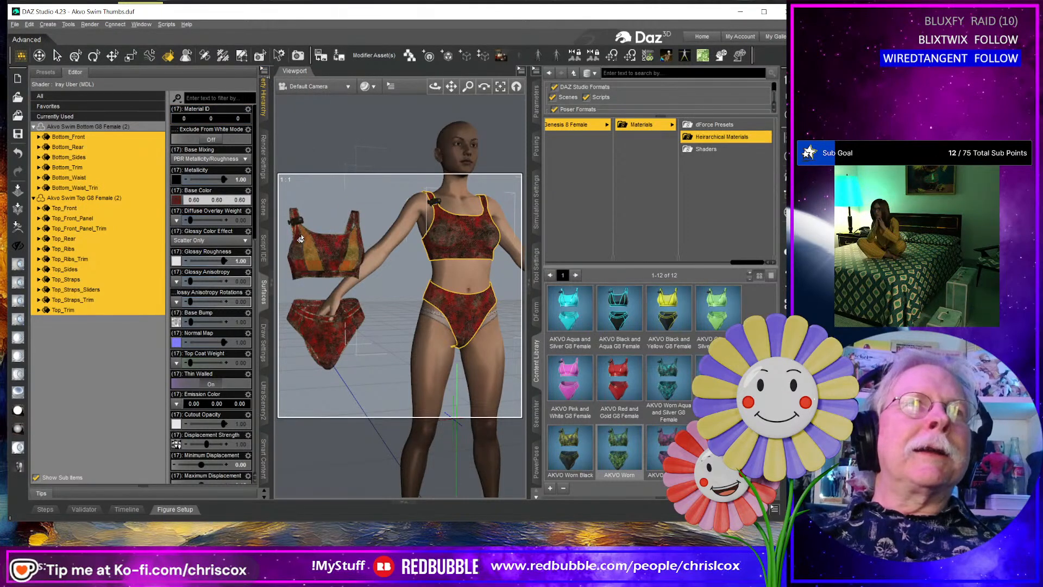
# Copy the loose top's gold Top_Trim surface settings and paste them onto all six trim surfaces of the worn bottom and top.
pyautogui.click(300, 240)
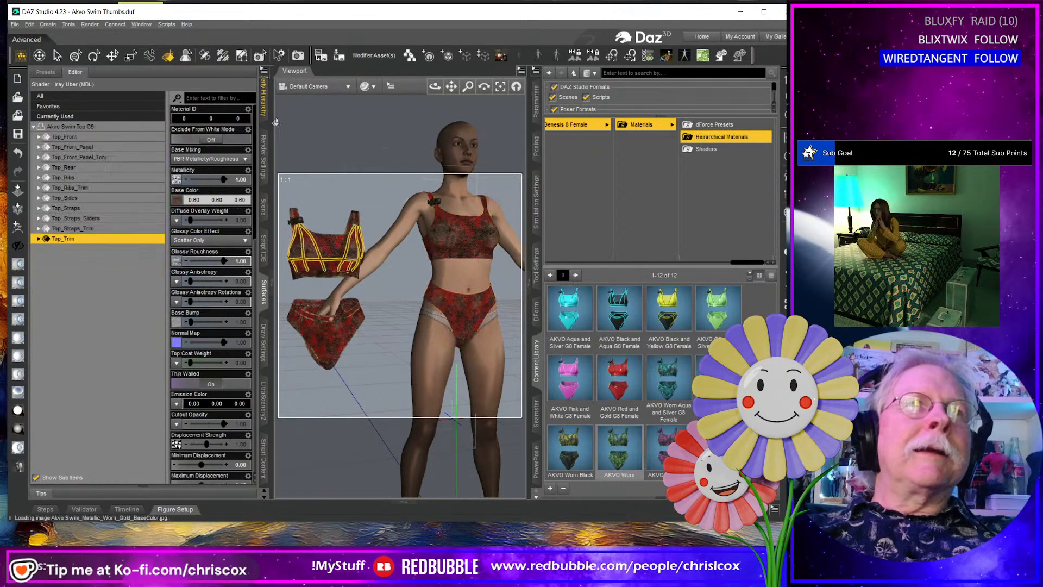
pyautogui.click(264, 70)
pyautogui.click(293, 101)
pyautogui.click(454, 235)
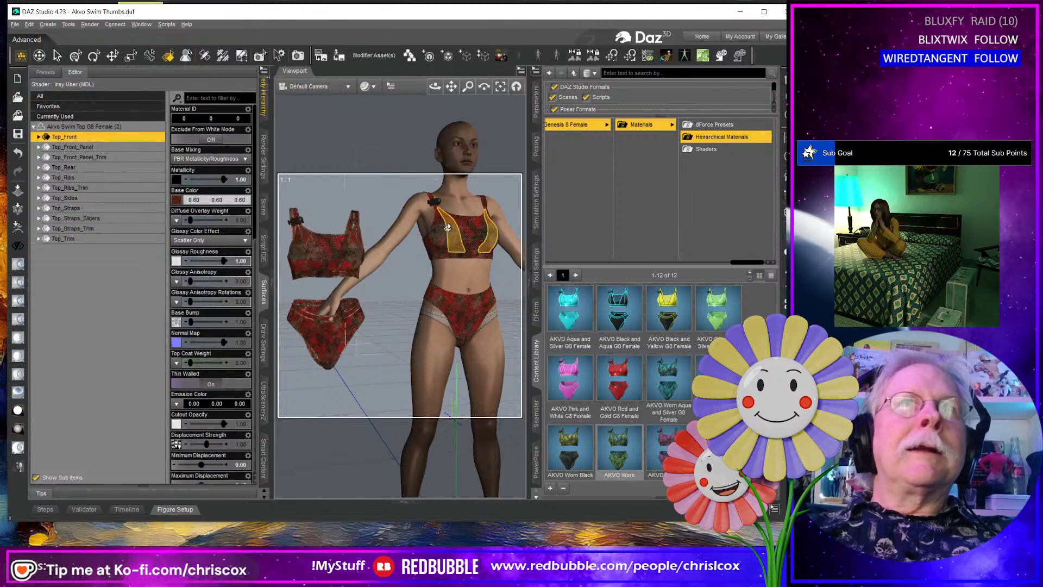
pyautogui.keyDown('ctrl'); pyautogui.click(465, 309); pyautogui.keyUp('ctrl')
pyautogui.click(98, 168)
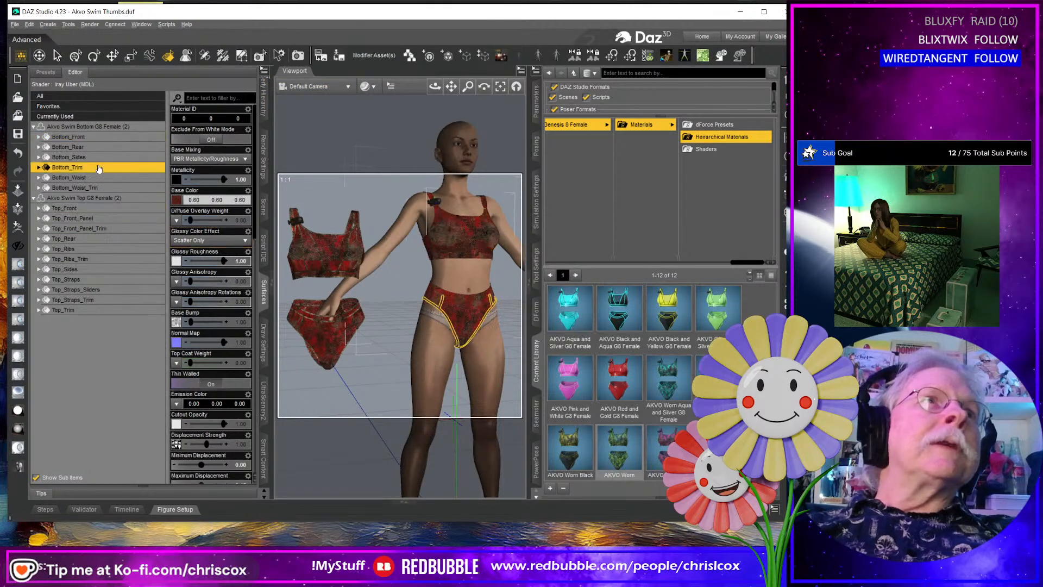
pyautogui.keyDown('ctrl'); pyautogui.click(106, 189); pyautogui.keyUp('ctrl')
pyautogui.keyDown('ctrl'); pyautogui.click(98, 260); pyautogui.keyUp('ctrl')
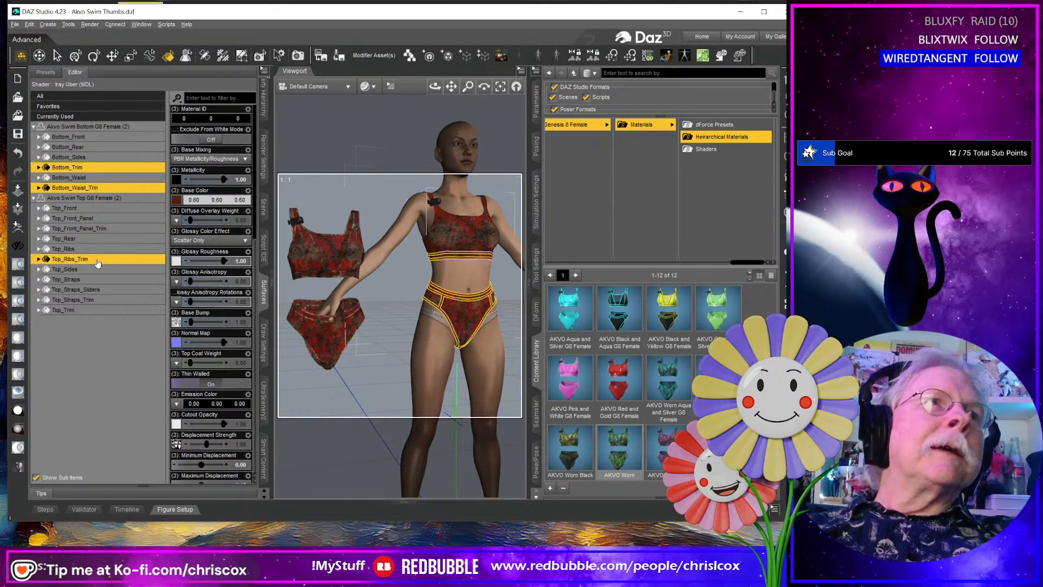
pyautogui.keyDown('ctrl'); pyautogui.click(98, 300); pyautogui.keyUp('ctrl')
pyautogui.keyDown('ctrl'); pyautogui.click(95, 311); pyautogui.keyUp('ctrl')
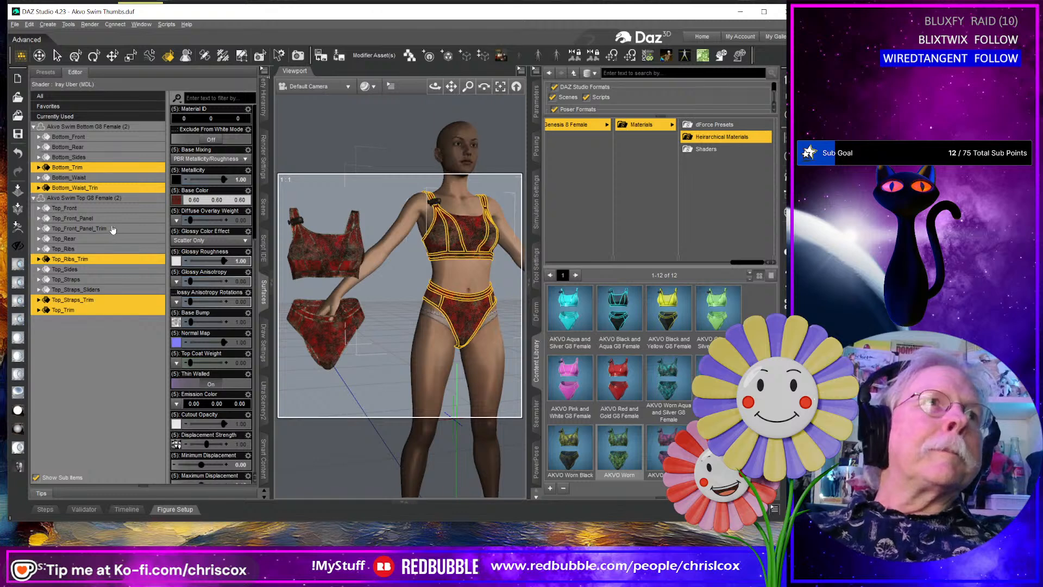
pyautogui.keyDown('ctrl'); pyautogui.click(112, 230); pyautogui.keyUp('ctrl')
pyautogui.click(265, 74)
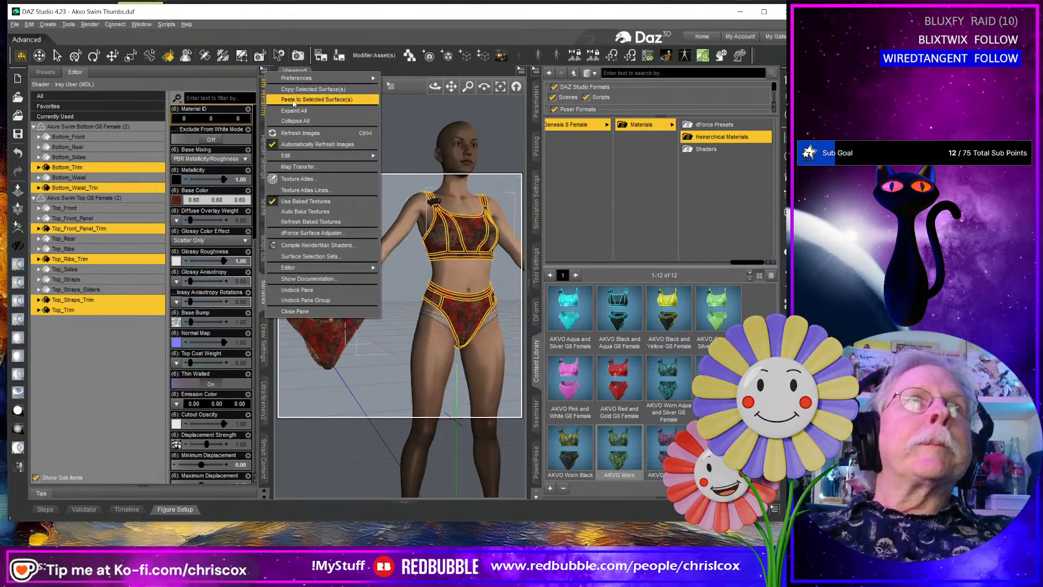
pyautogui.click(326, 100)
# Overwrite the AKVO Worn Red and Gold G8 Female hierarchical materials preset with Genesis 8 Female's worn bottom and top, excluding the figure node.
pyautogui.click(454, 350)
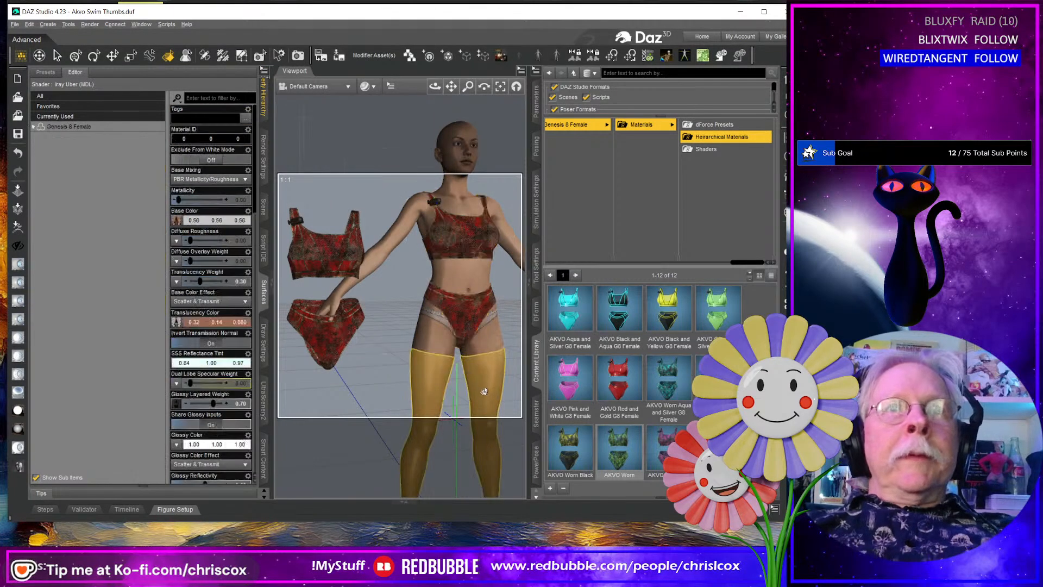
pyautogui.click(550, 488)
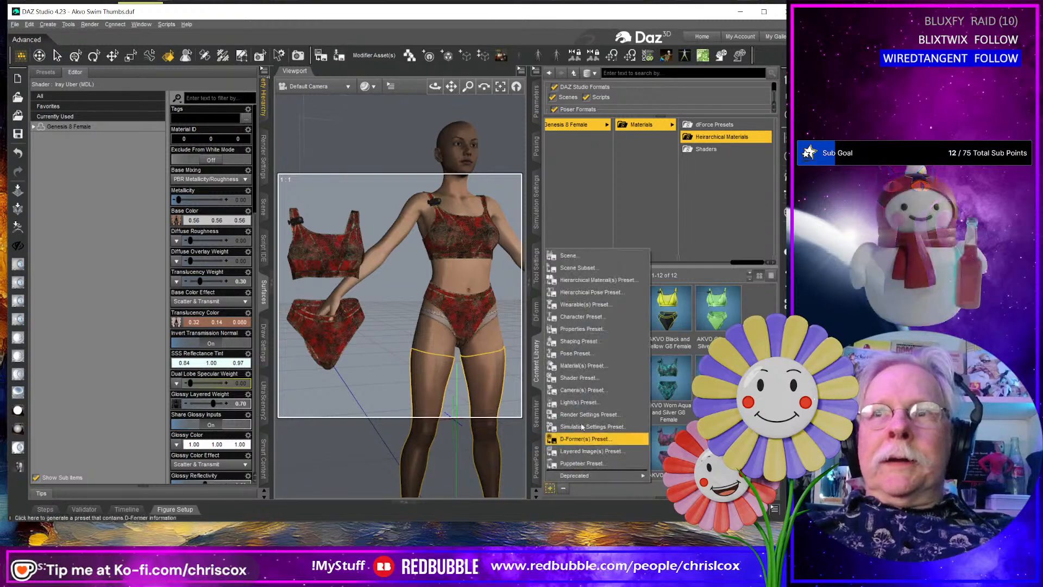
pyautogui.click(603, 280)
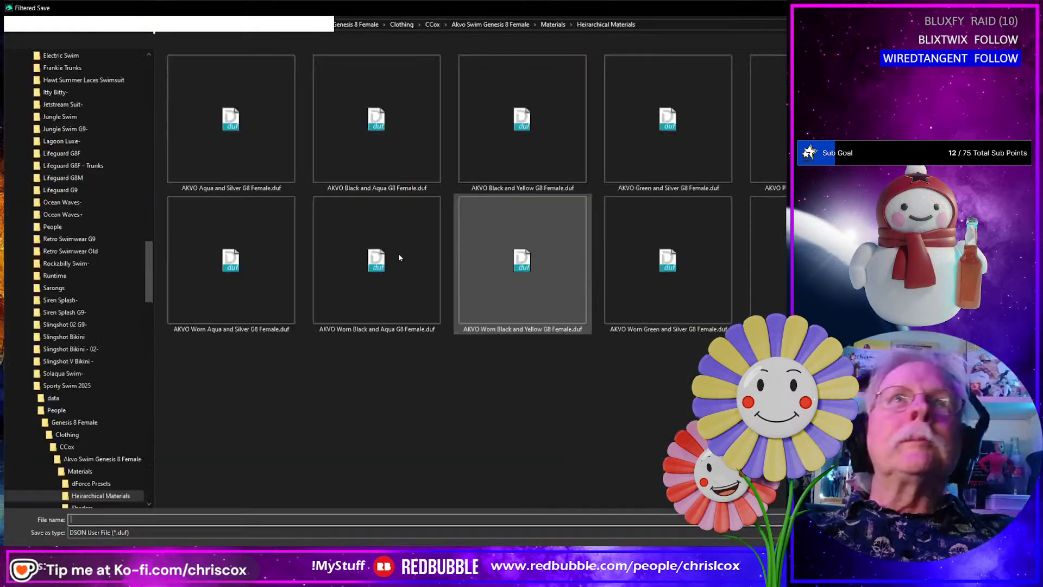
pyautogui.click(951, 283)
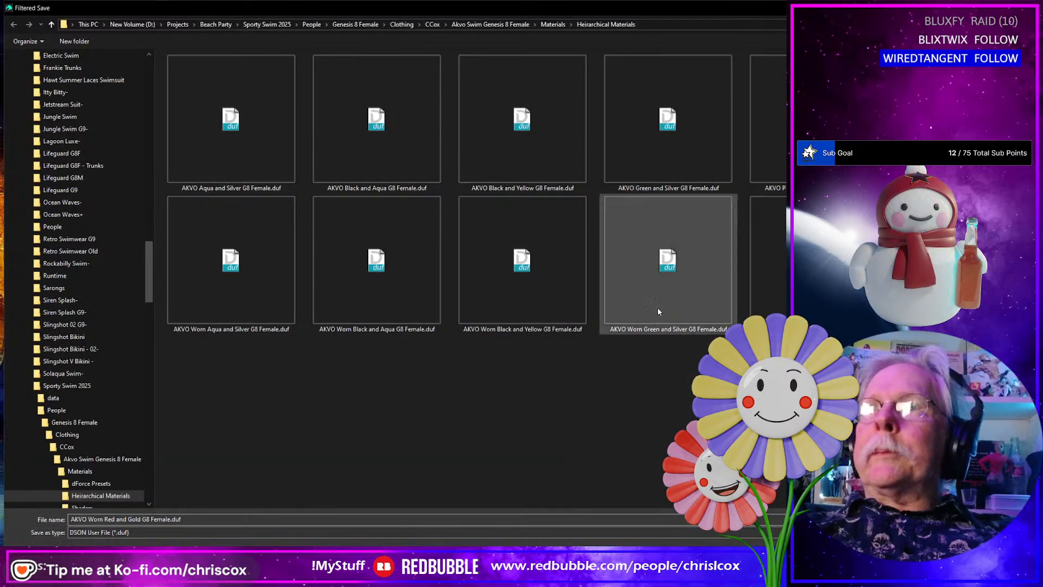
pyautogui.press('Return')
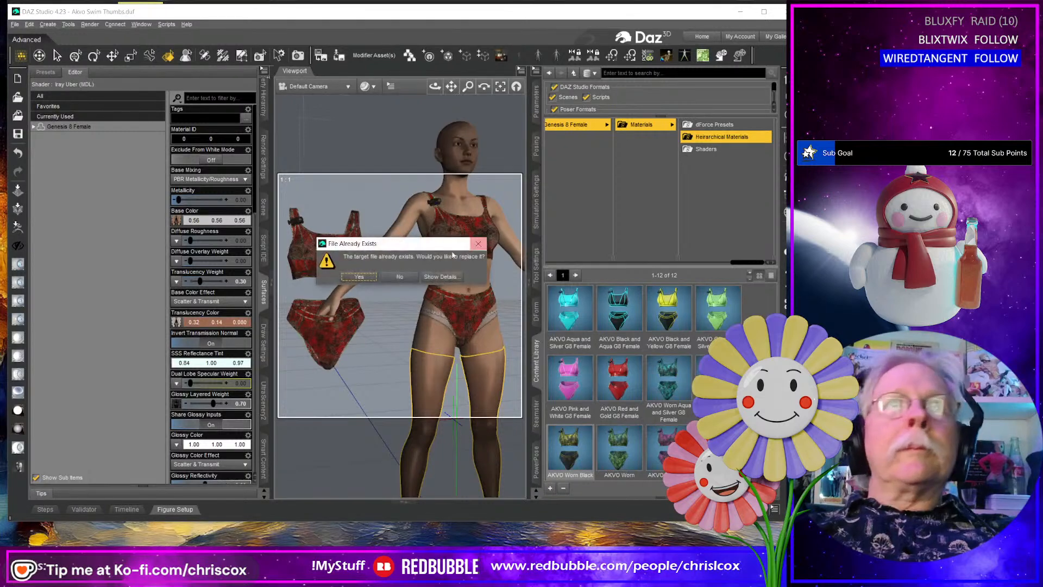
pyautogui.click(360, 277)
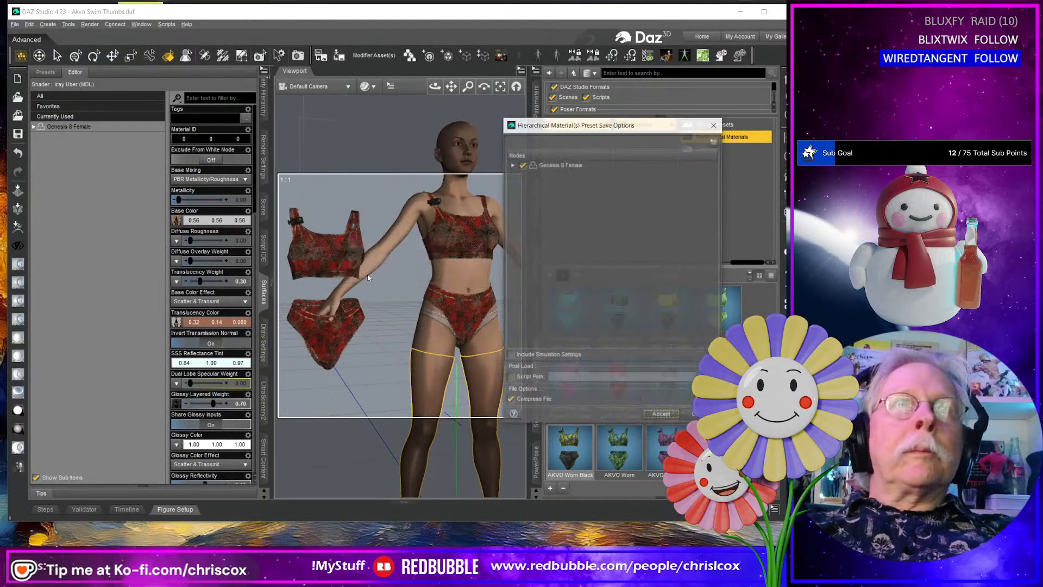
pyautogui.click(524, 165)
pyautogui.click(513, 165)
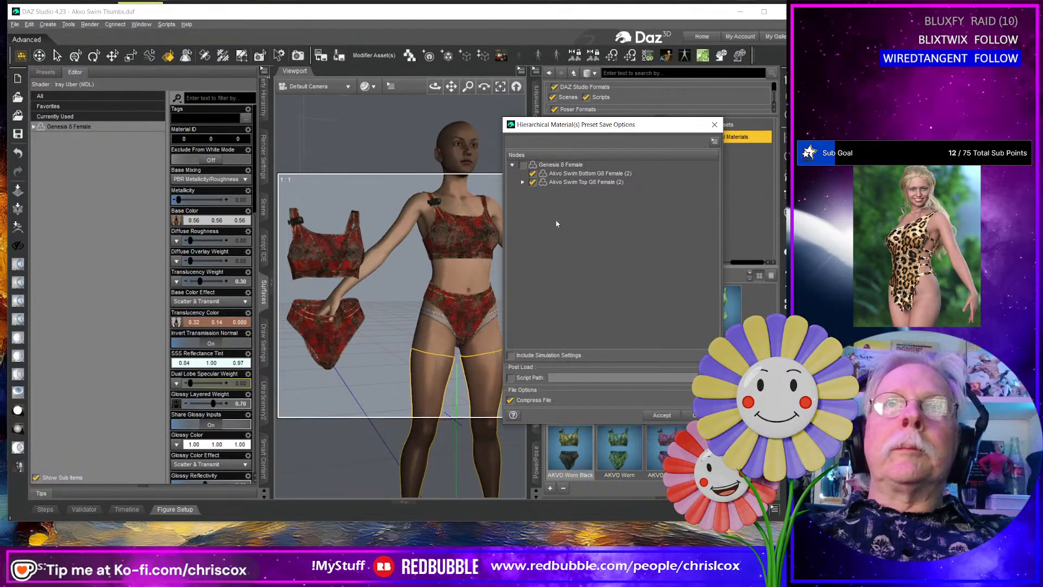
pyautogui.click(655, 415)
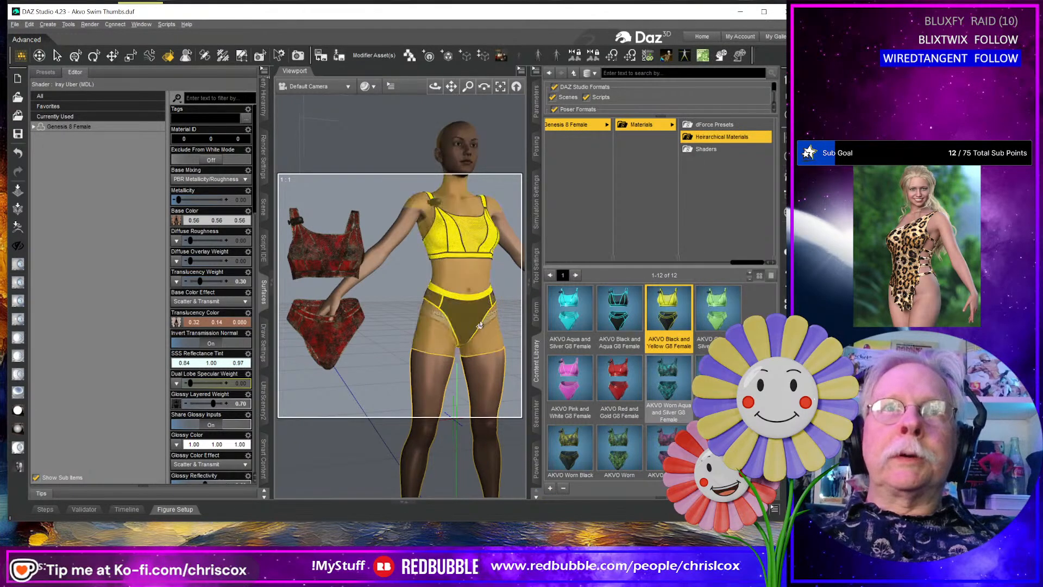
# Try to paste the copied surface settings onto the Bottom_Waist surface of the worn black and yellow bottom.
pyautogui.click(473, 301)
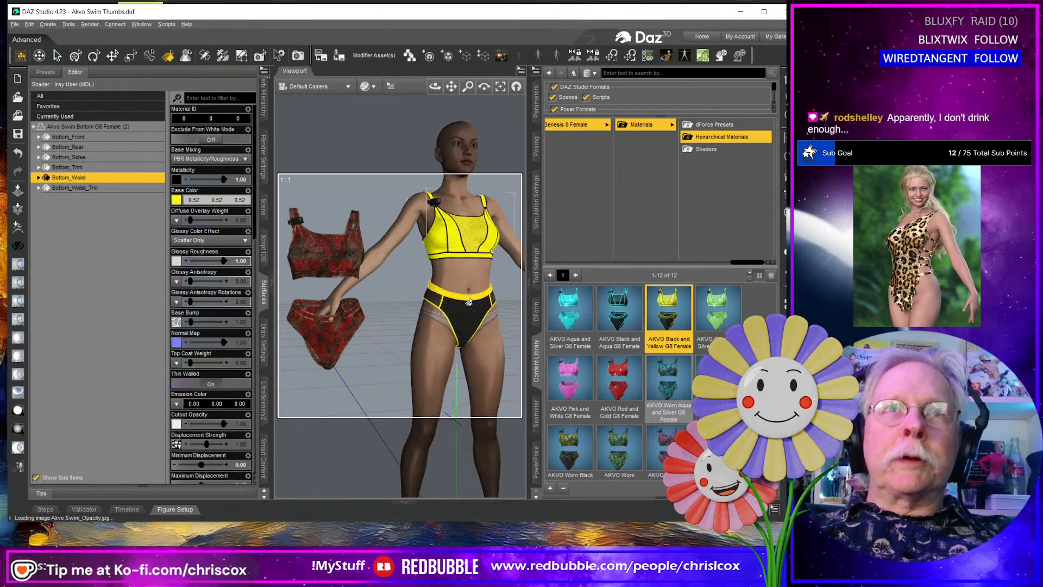
pyautogui.click(471, 329)
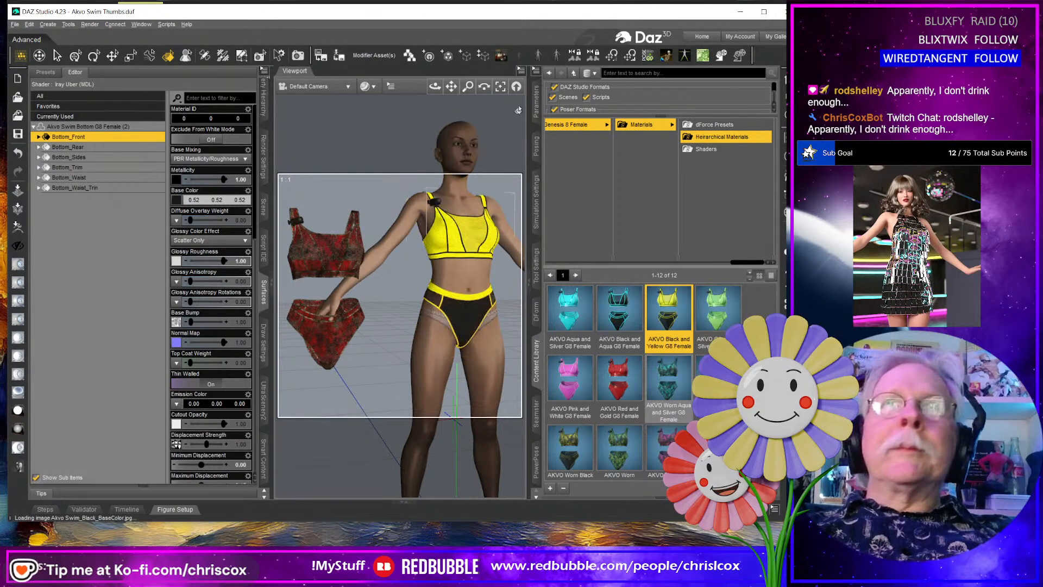
pyautogui.click(522, 71)
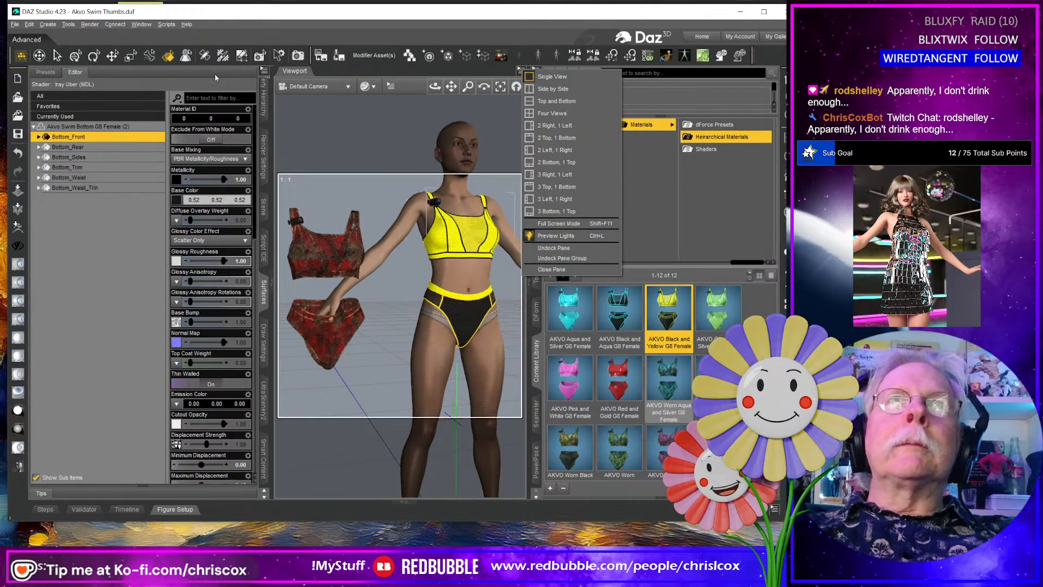
pyautogui.click(265, 71)
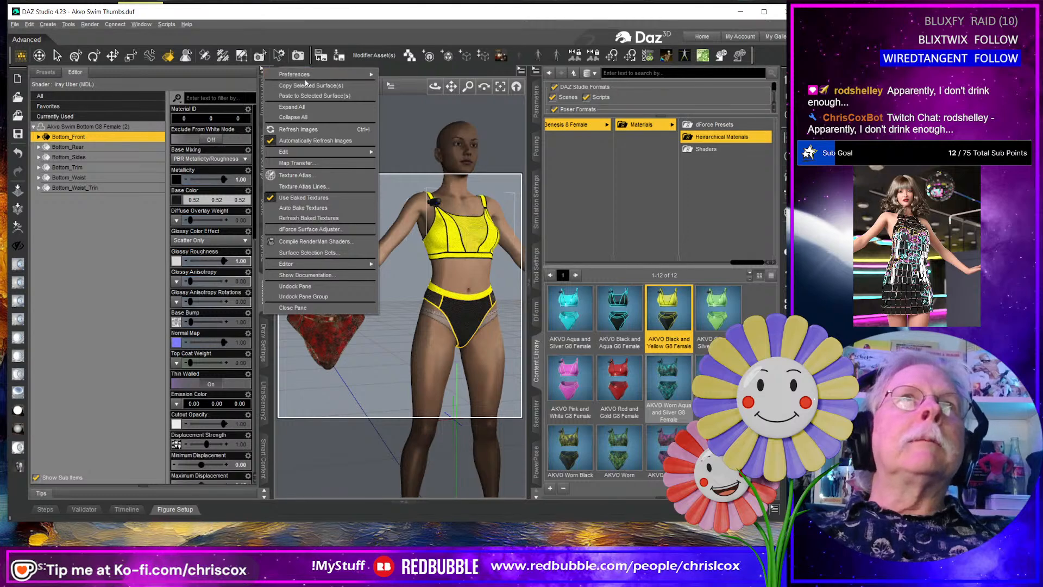
pyautogui.moveTo(307, 77)
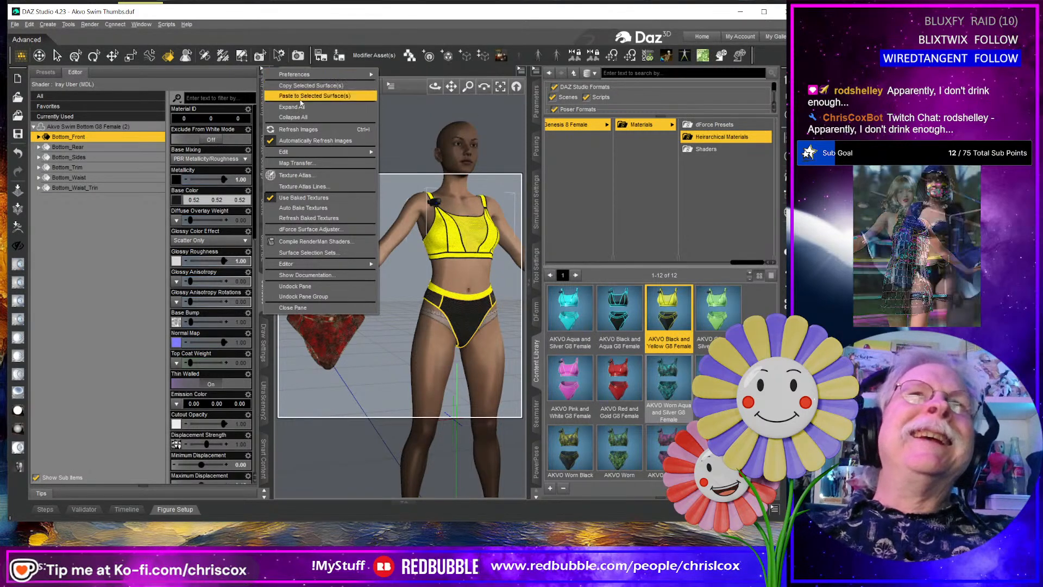
pyautogui.click(406, 120)
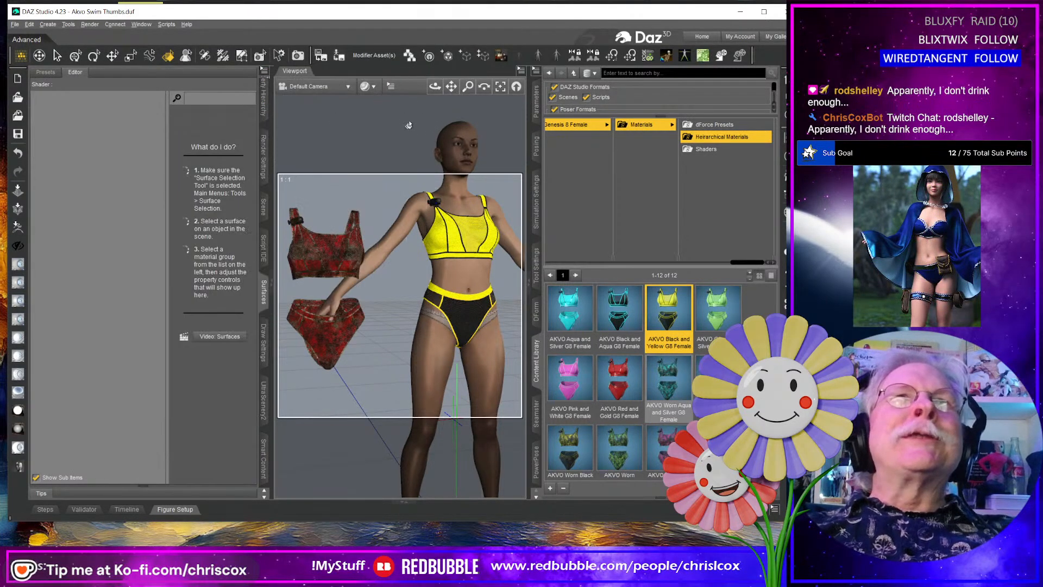
pyautogui.click(451, 299)
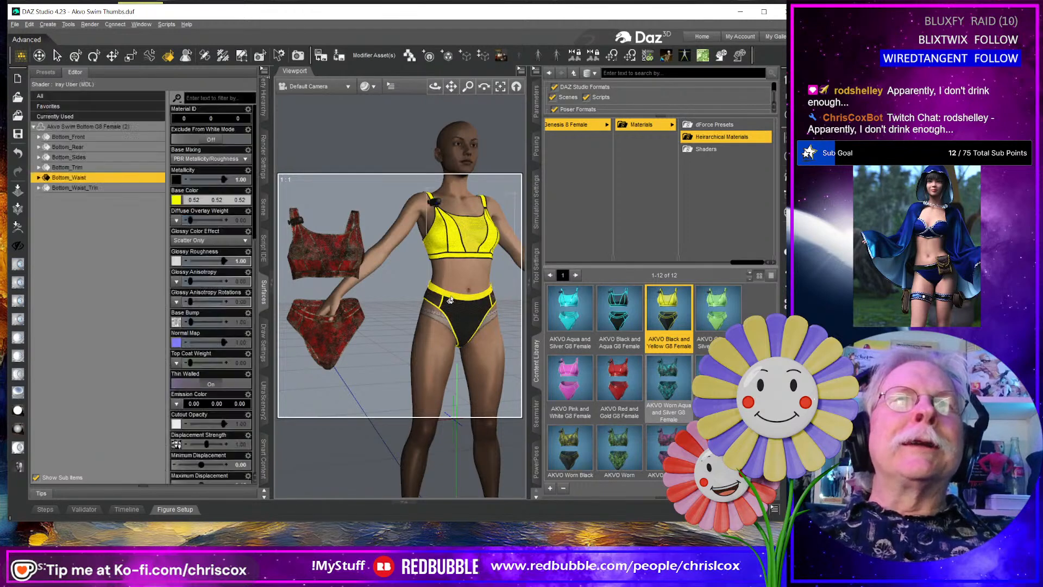
pyautogui.click(264, 70)
pyautogui.click(284, 90)
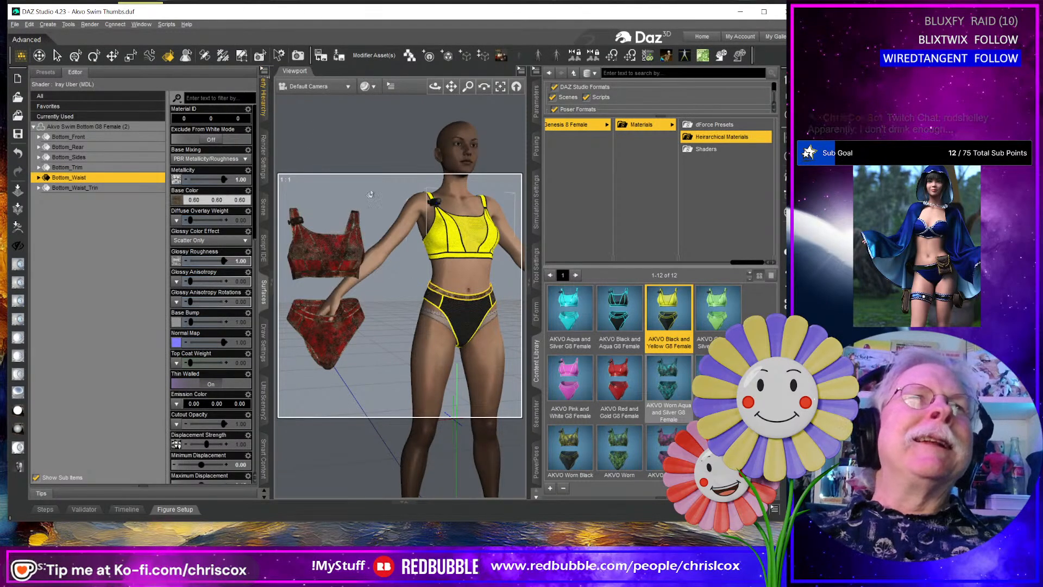
# Copy the worn bottom's black Bottom_Front surface settings and paste them onto its Bottom_Waist surface.
pyautogui.click(465, 313)
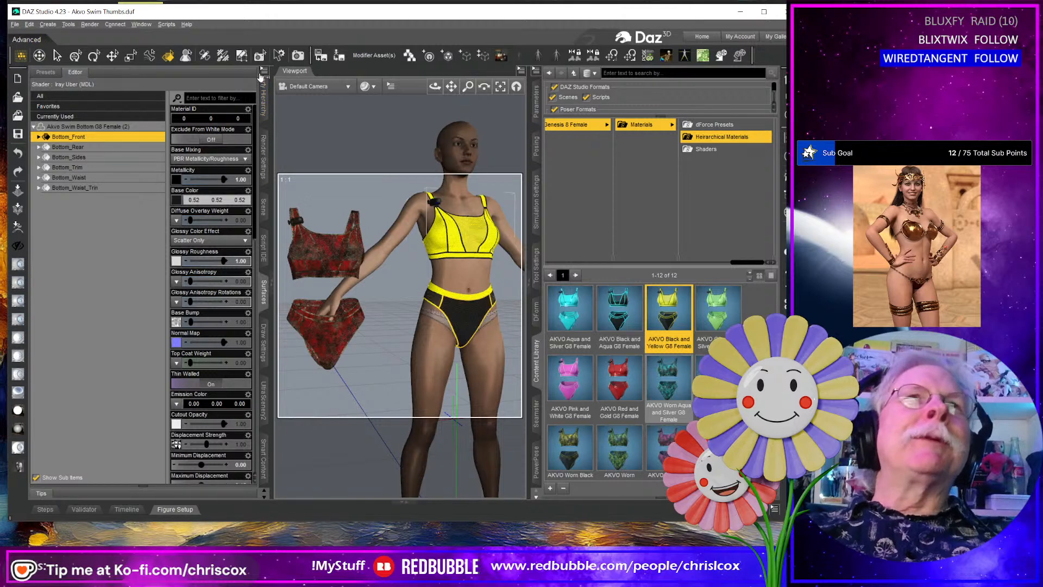
pyautogui.click(265, 71)
pyautogui.click(291, 97)
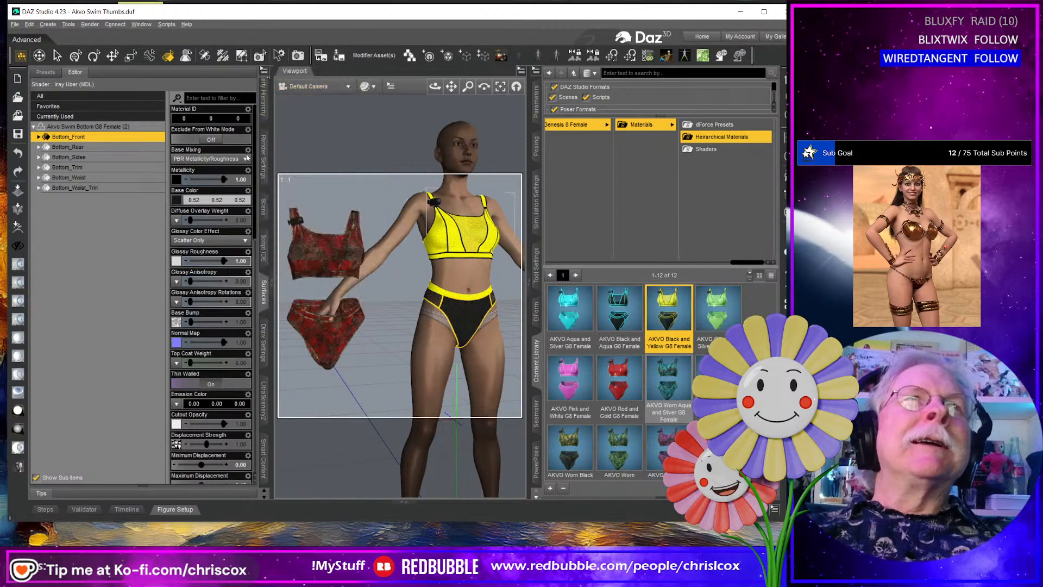
pyautogui.click(476, 301)
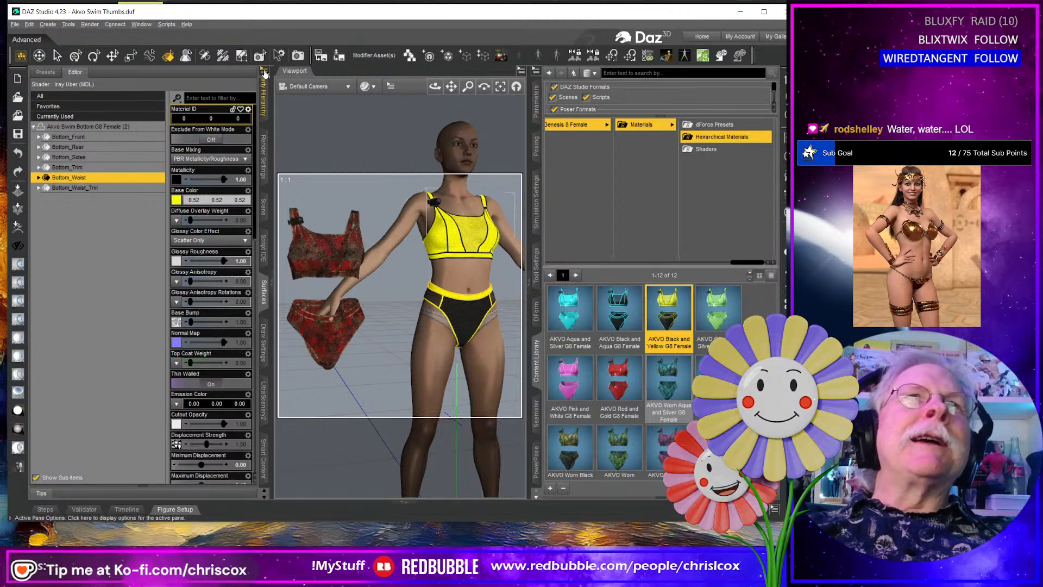
pyautogui.click(264, 72)
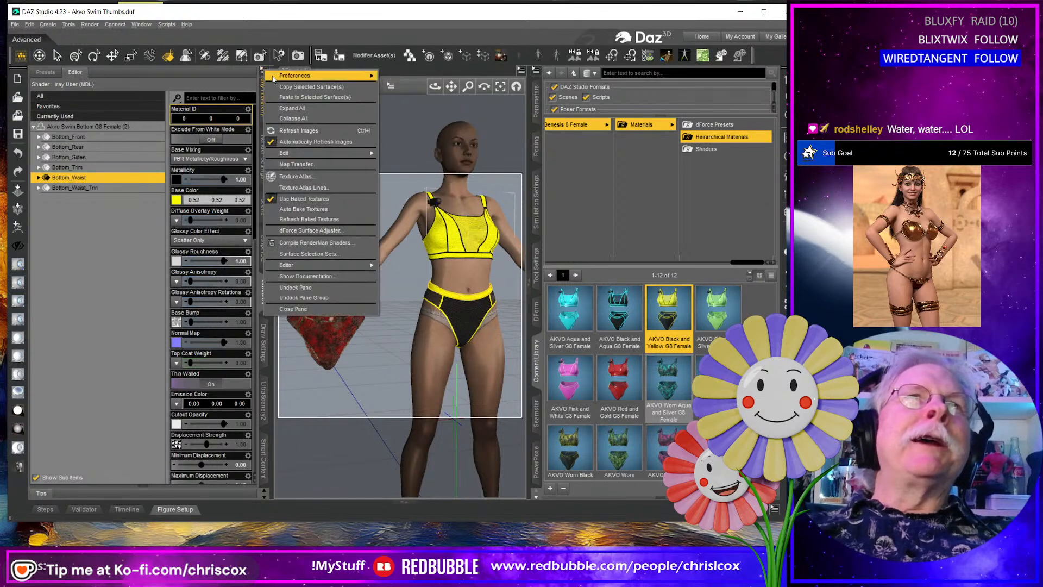
pyautogui.click(292, 97)
# Overwrite the AKVO Black and Yellow G8 Female hierarchical materials preset with the figure's swim bottom and top, leaving out the Genesis 8 Female node.
pyautogui.scroll(3, 486, 369)
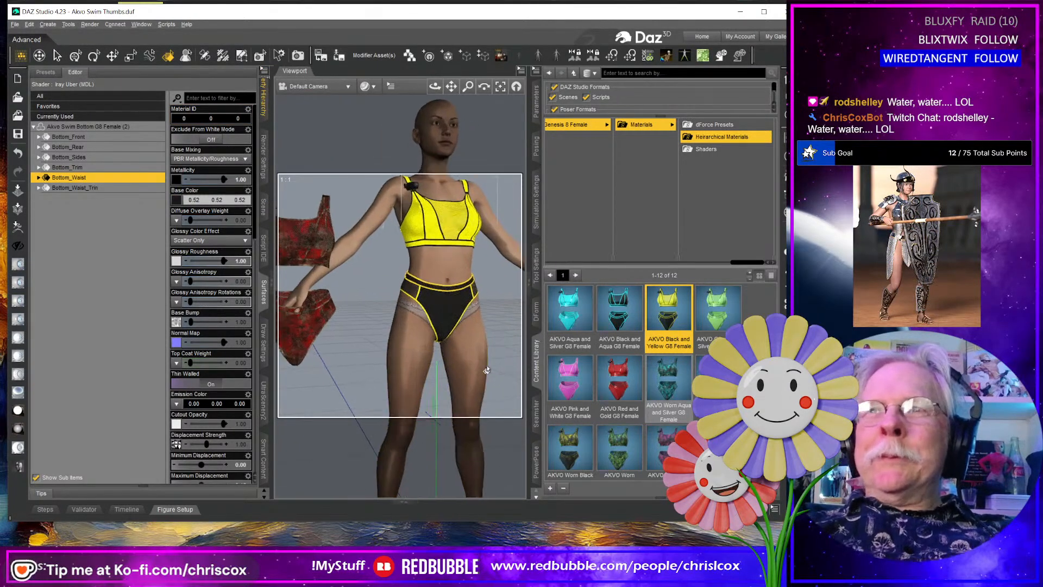
pyautogui.scroll(1, 487, 370)
pyautogui.moveTo(486, 370); pyautogui.dragTo(475, 389, button='middle')
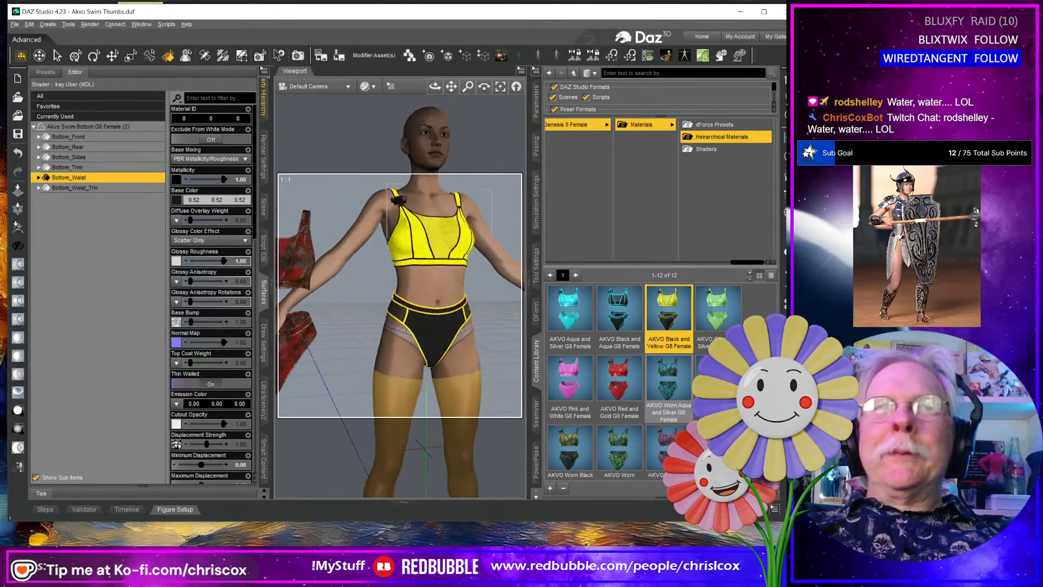
pyautogui.click(485, 325)
pyautogui.click(550, 488)
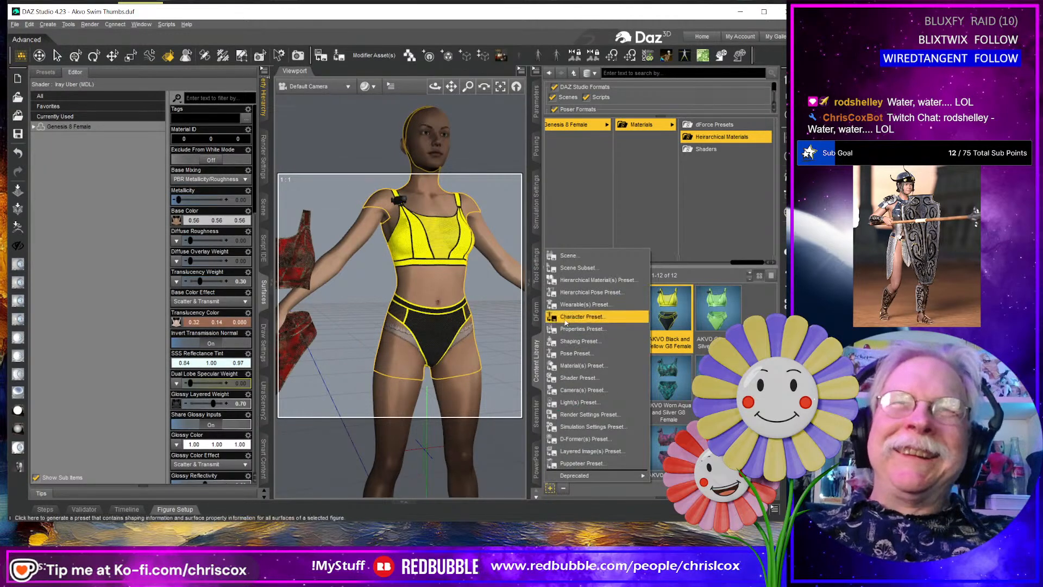
pyautogui.click(569, 279)
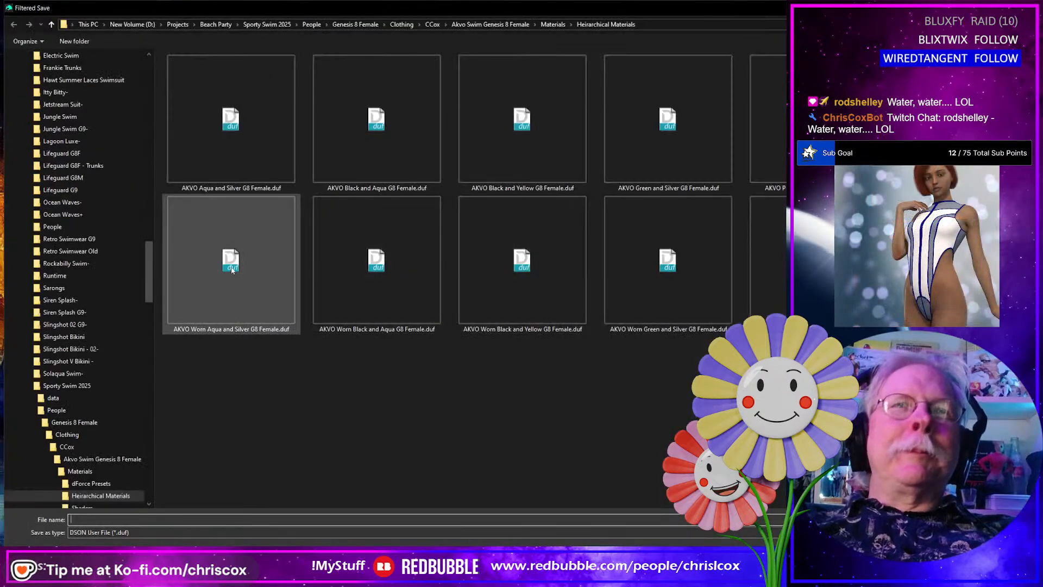
pyautogui.click(539, 163)
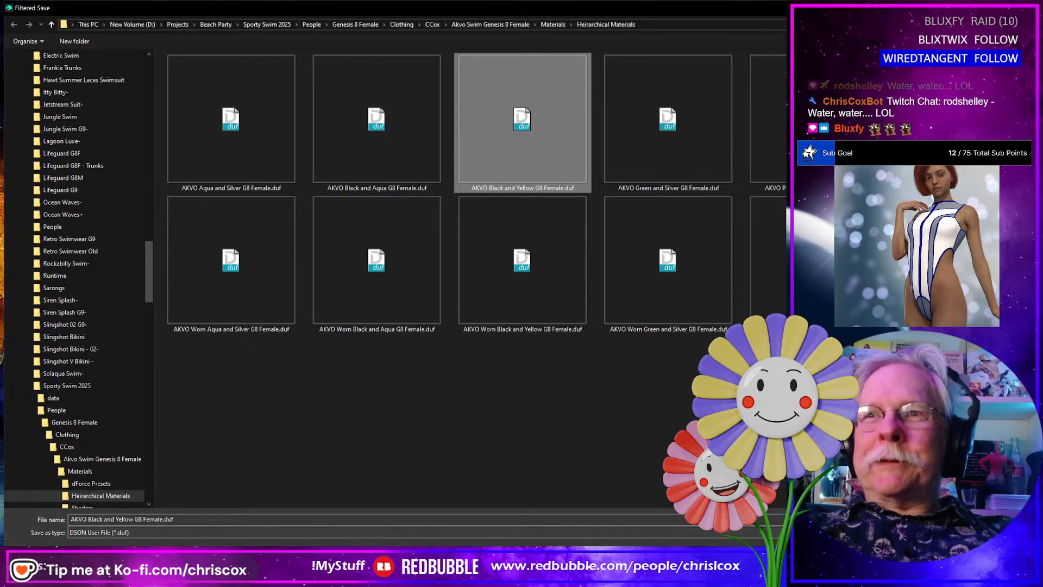
pyautogui.click(951, 559)
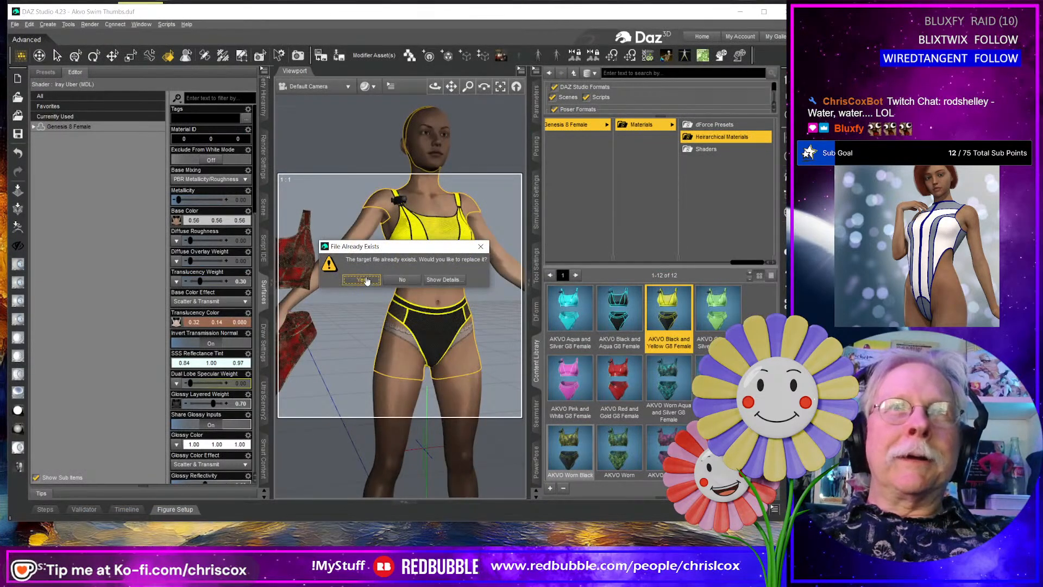
pyautogui.click(370, 281)
pyautogui.click(524, 166)
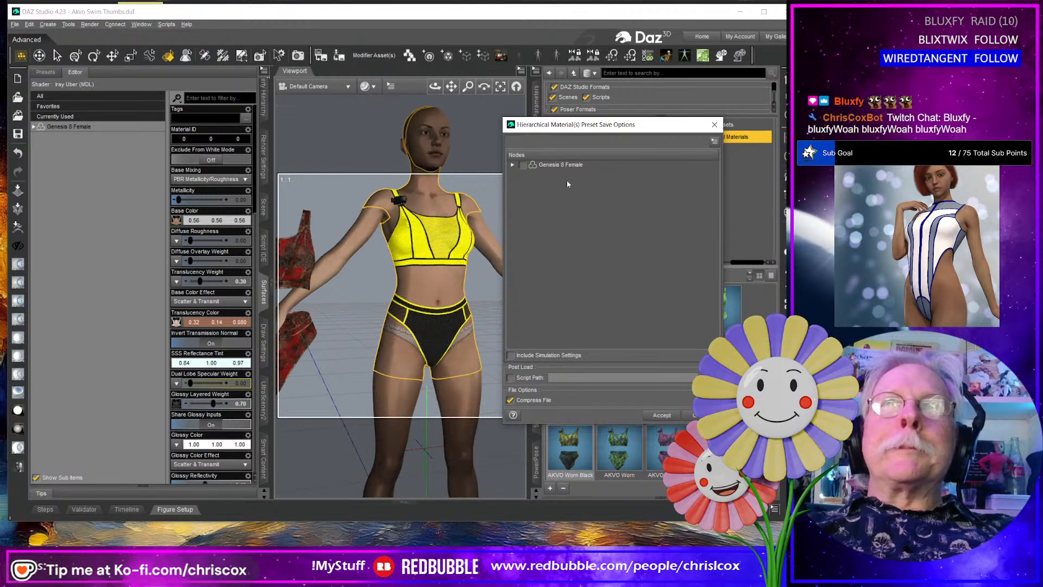
pyautogui.click(512, 164)
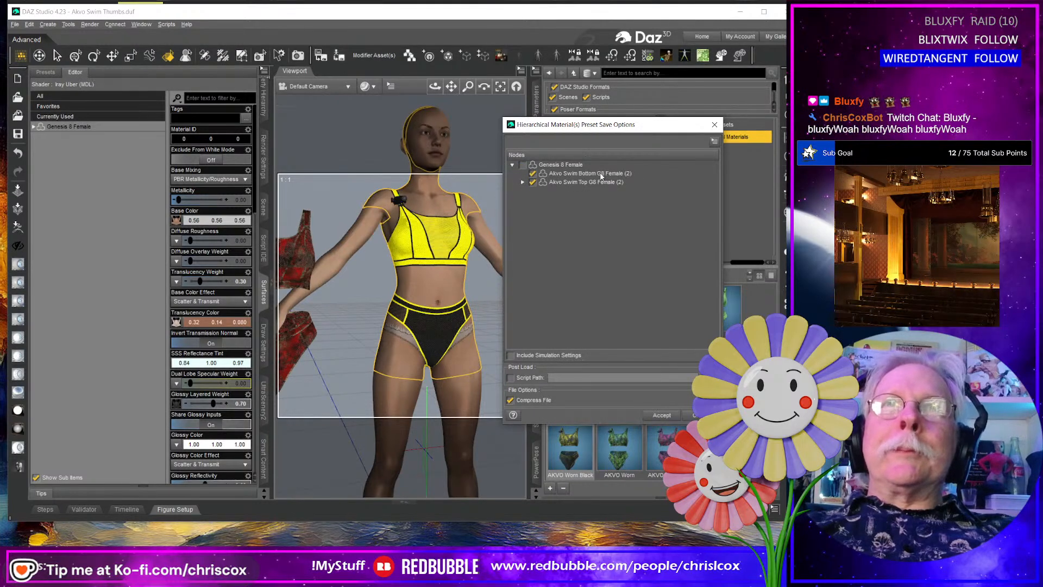
pyautogui.click(662, 416)
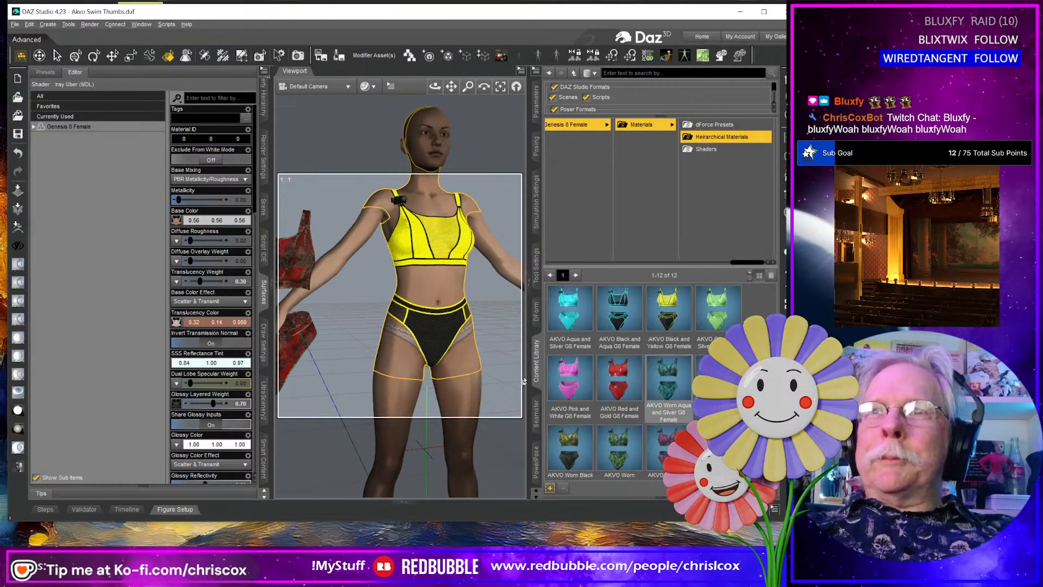
# Review the Akvo Swim Genesis 8 Female library items and its Materials, dForce Presets, Hierarchical Materials and Shaders folders.
pyautogui.moveTo(451, 362); pyautogui.dragTo(418, 359, button='middle')
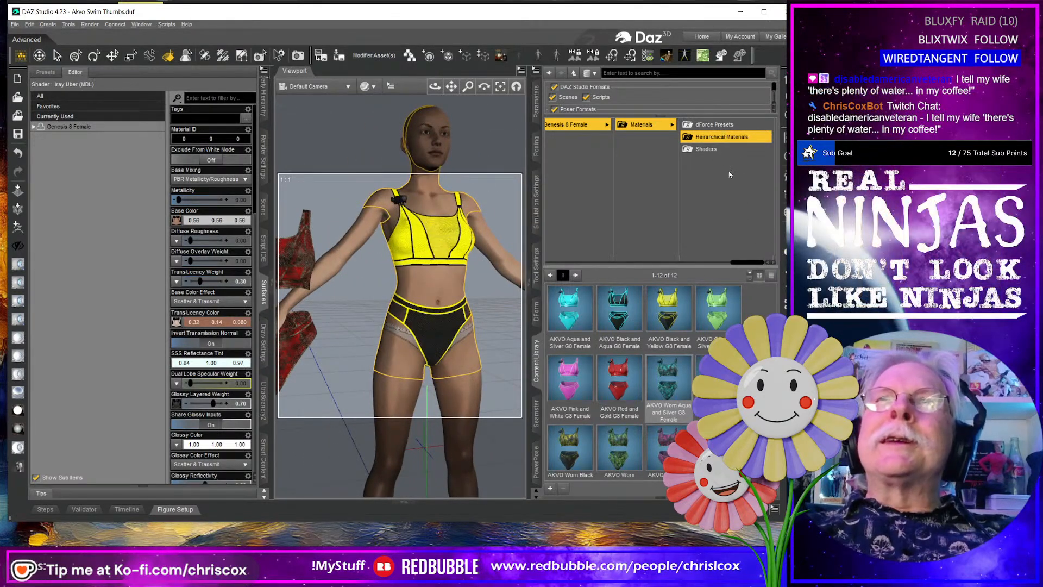
pyautogui.moveTo(749, 266); pyautogui.dragTo(709, 265)
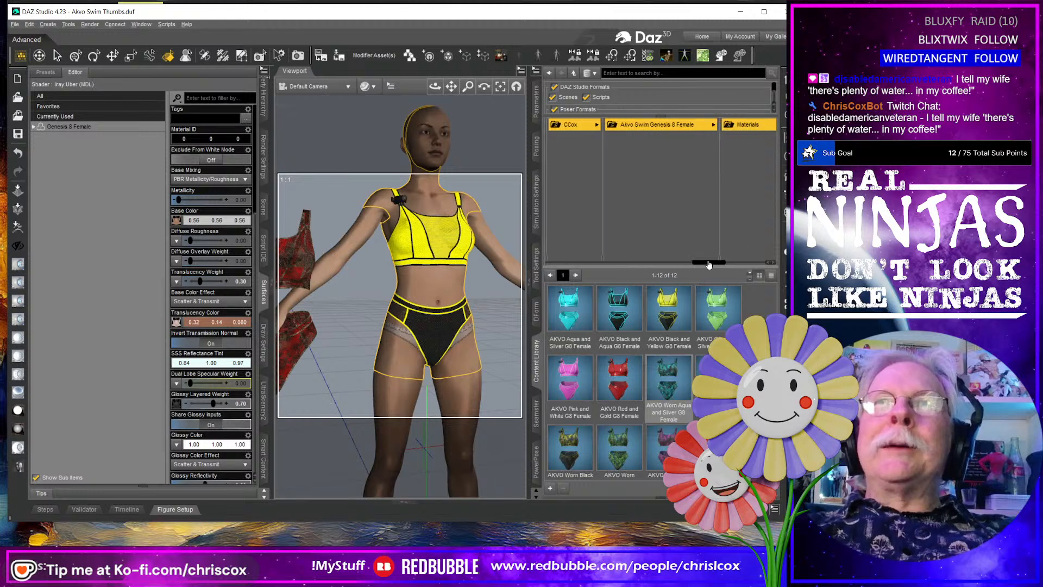
pyautogui.click(661, 126)
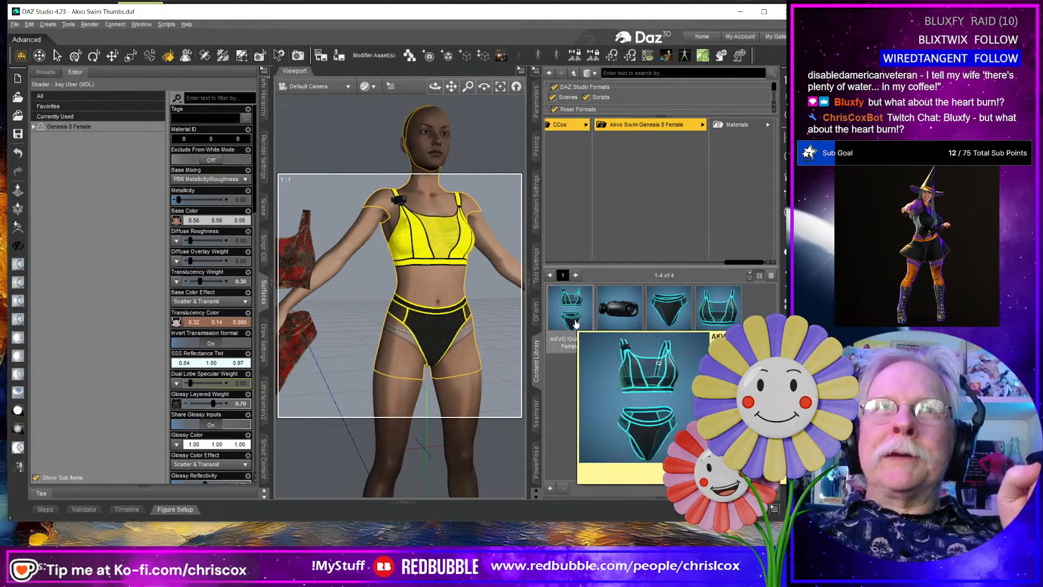
pyautogui.click(679, 324)
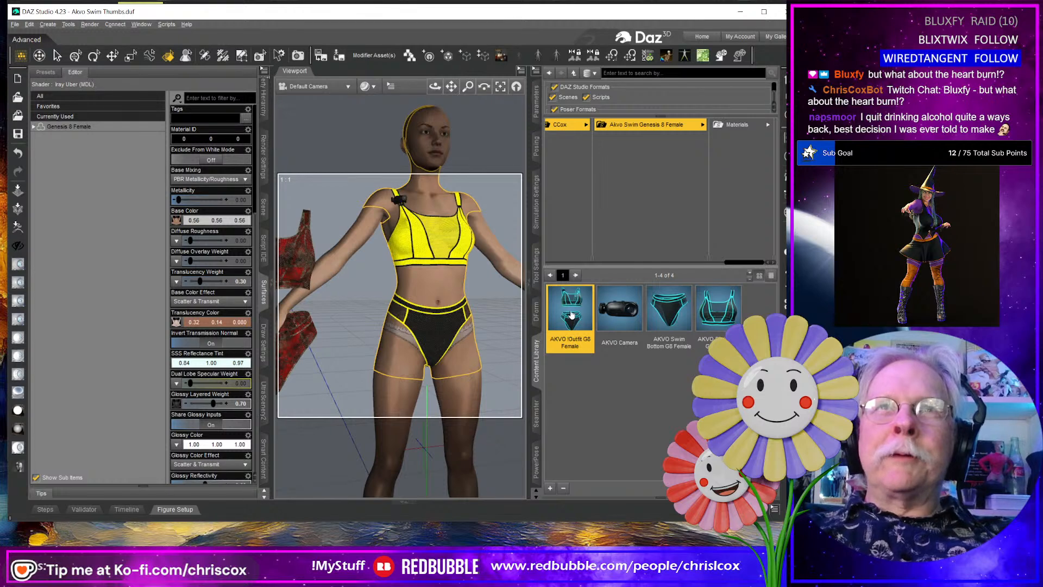
pyautogui.click(736, 125)
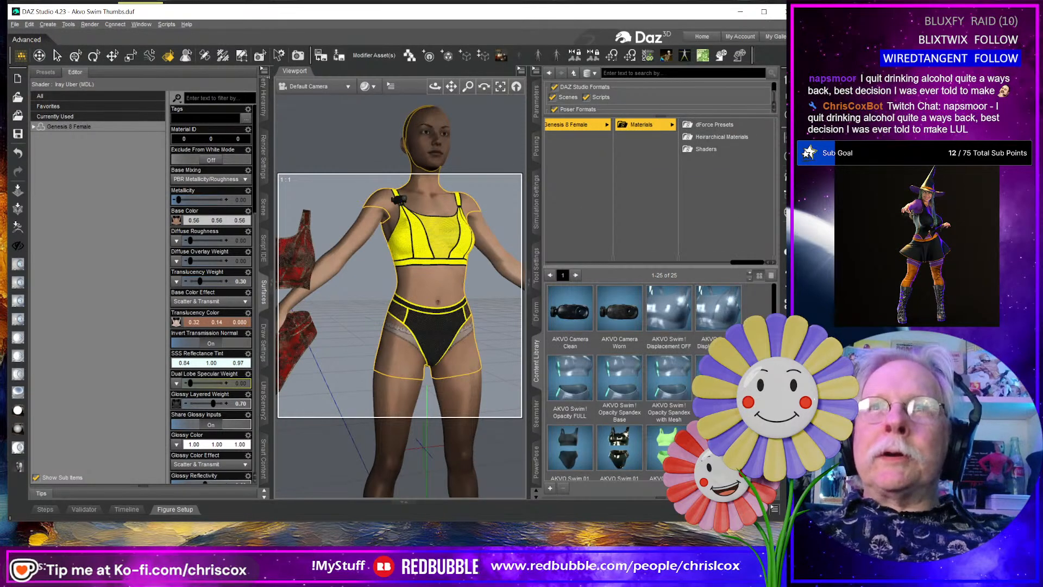
pyautogui.scroll(-5, 644, 381)
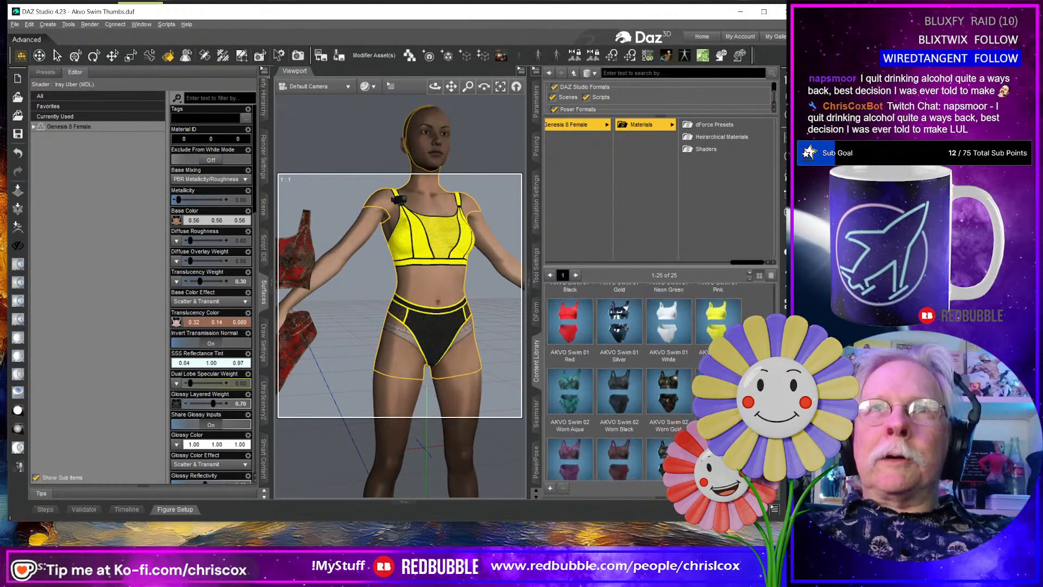
pyautogui.scroll(5, 644, 381)
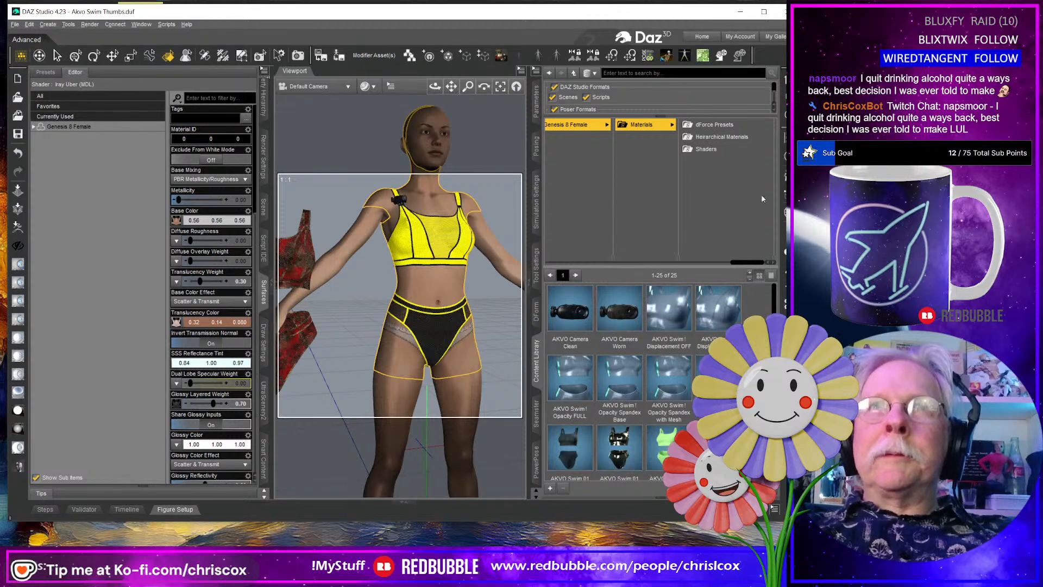
pyautogui.click(728, 125)
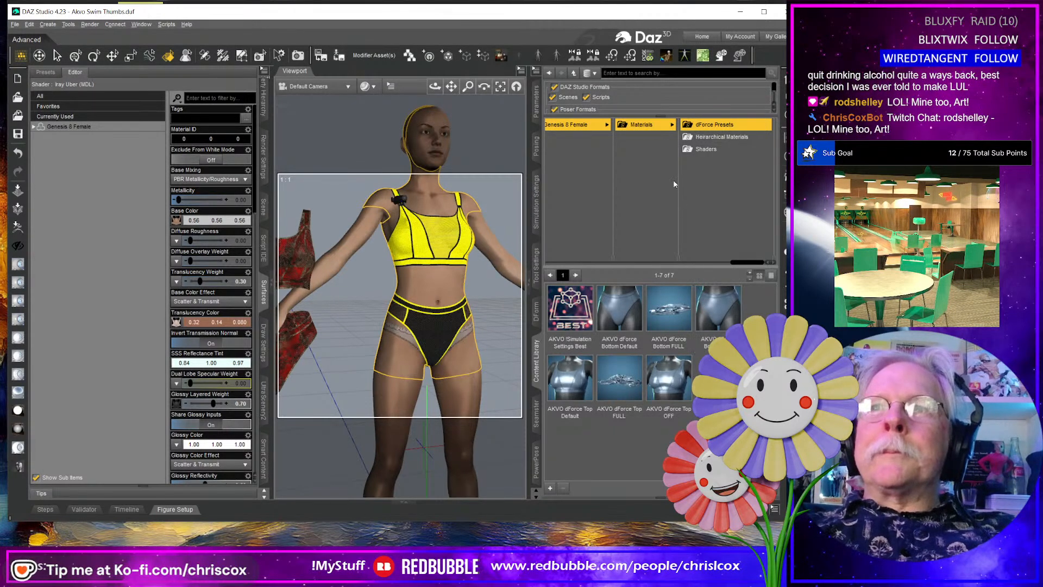
pyautogui.click(718, 138)
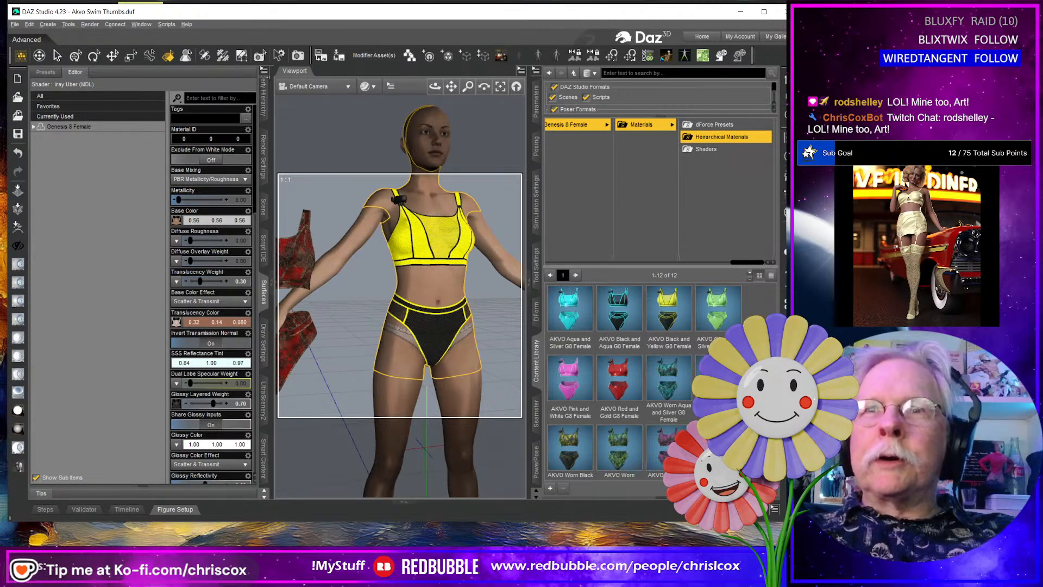
pyautogui.moveTo(710, 267); pyautogui.dragTo(715, 222)
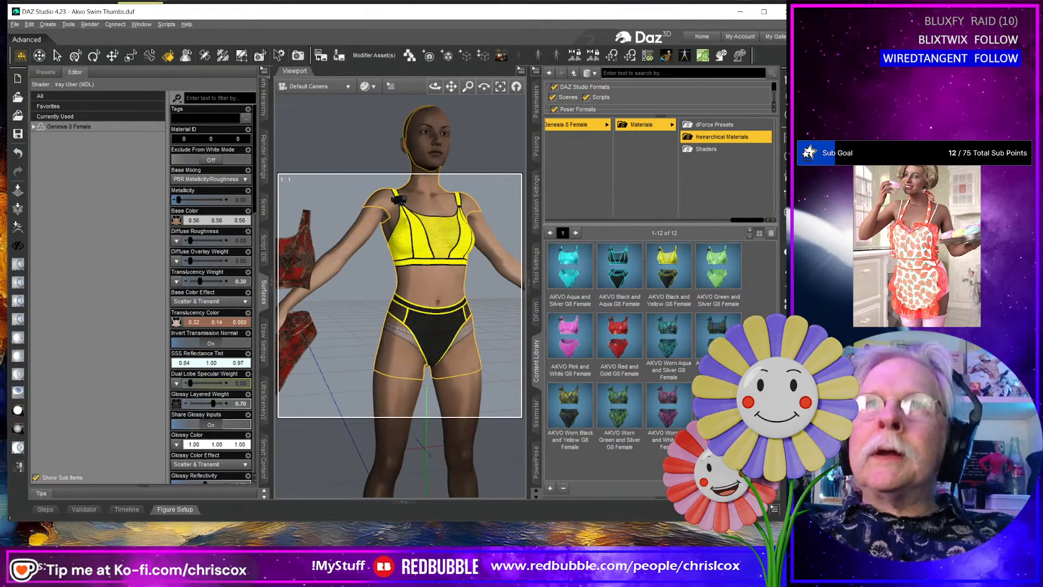
pyautogui.click(707, 149)
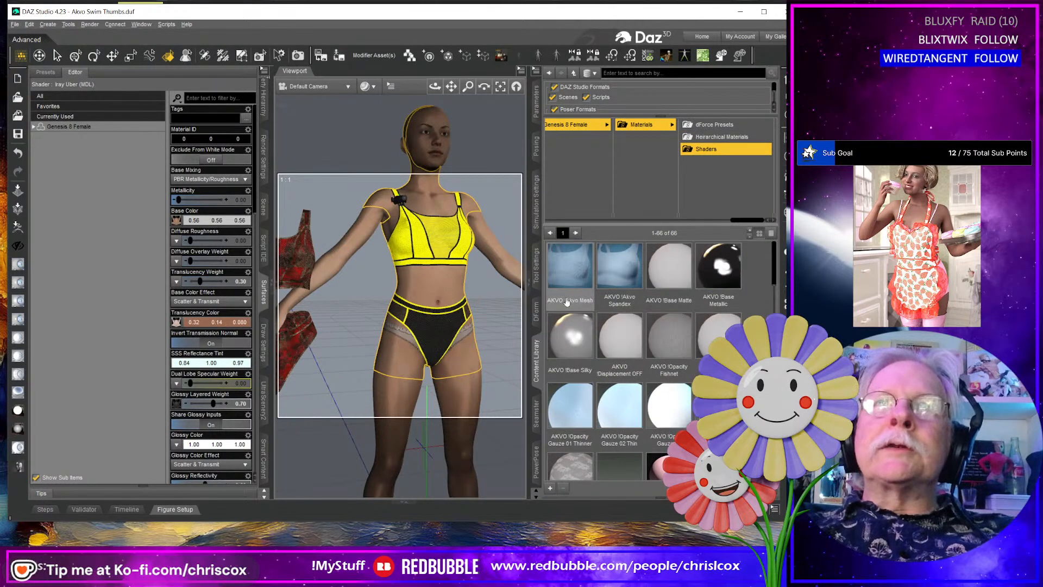
pyautogui.scroll(-10, 560, 307)
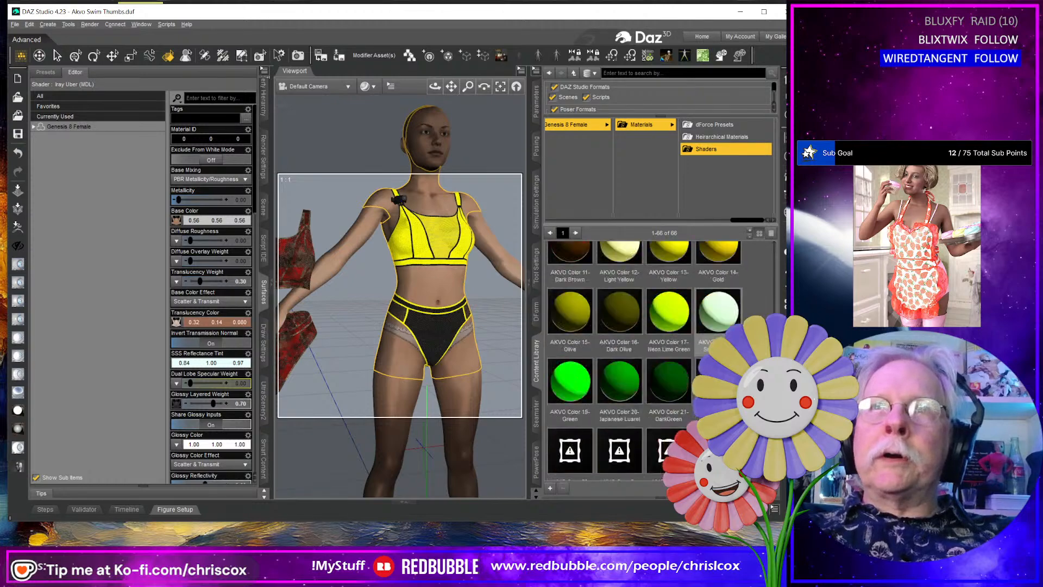
pyautogui.scroll(10, 642, 326)
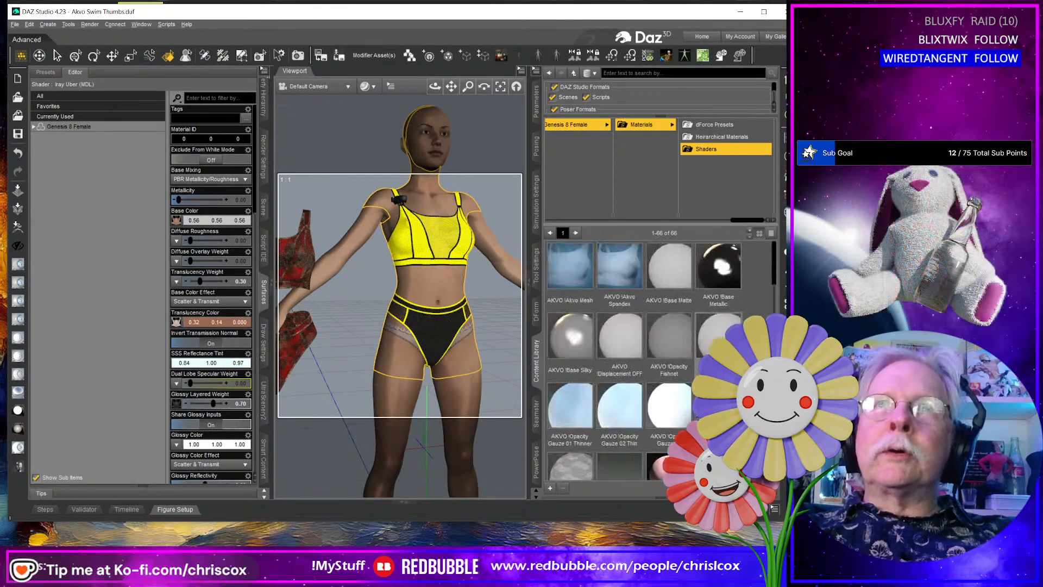
# Review the Akvo Swim Genesis 9 library items and its Materials, dForce Presets, Hierarchical Materials and Shaders folders.
pyautogui.moveTo(741, 225); pyautogui.dragTo(642, 223)
pyautogui.click(590, 136)
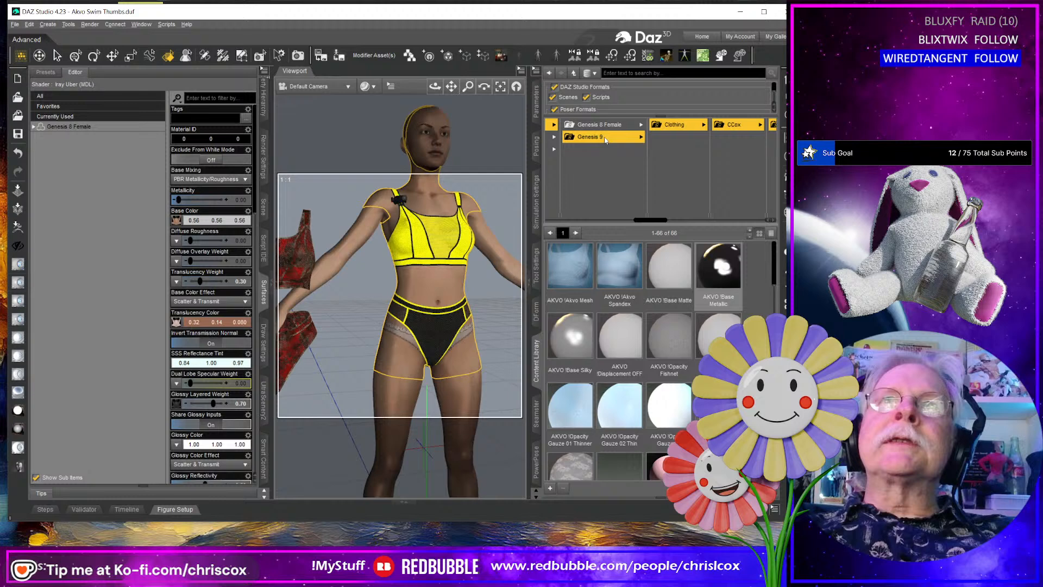
pyautogui.click(677, 124)
pyautogui.click(742, 124)
pyautogui.click(701, 125)
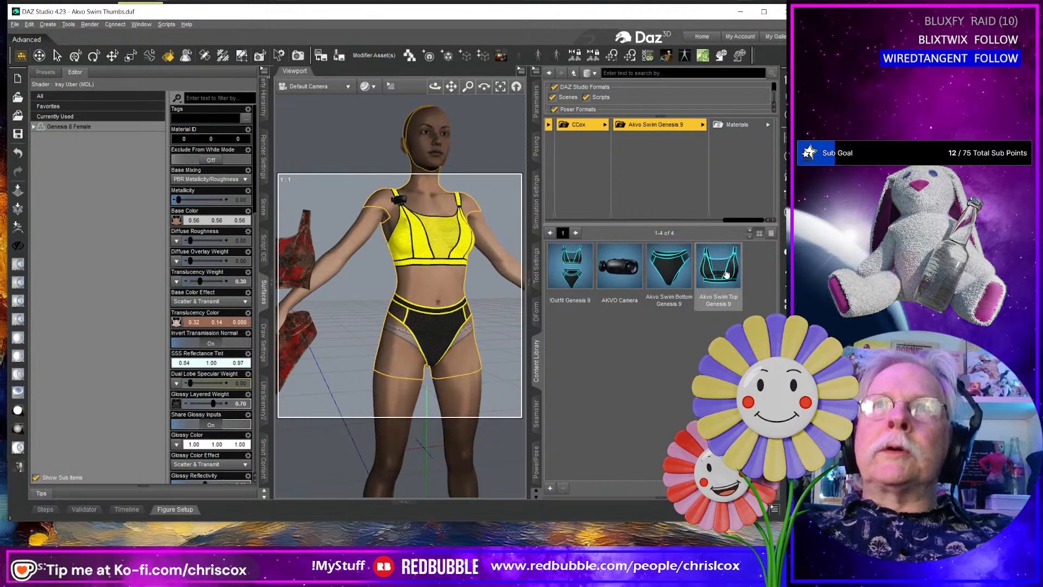
pyautogui.click(737, 124)
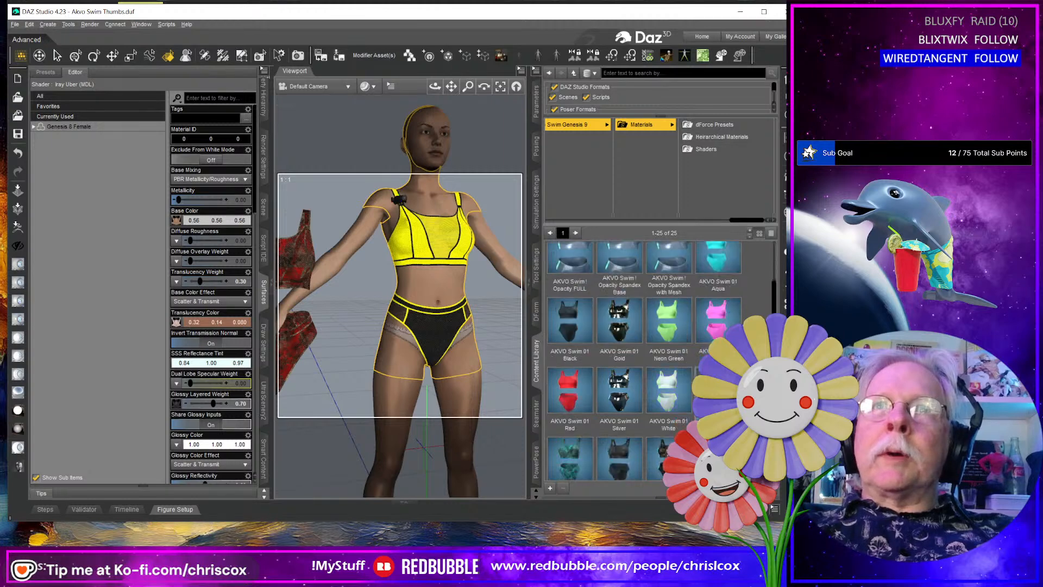
pyautogui.click(718, 126)
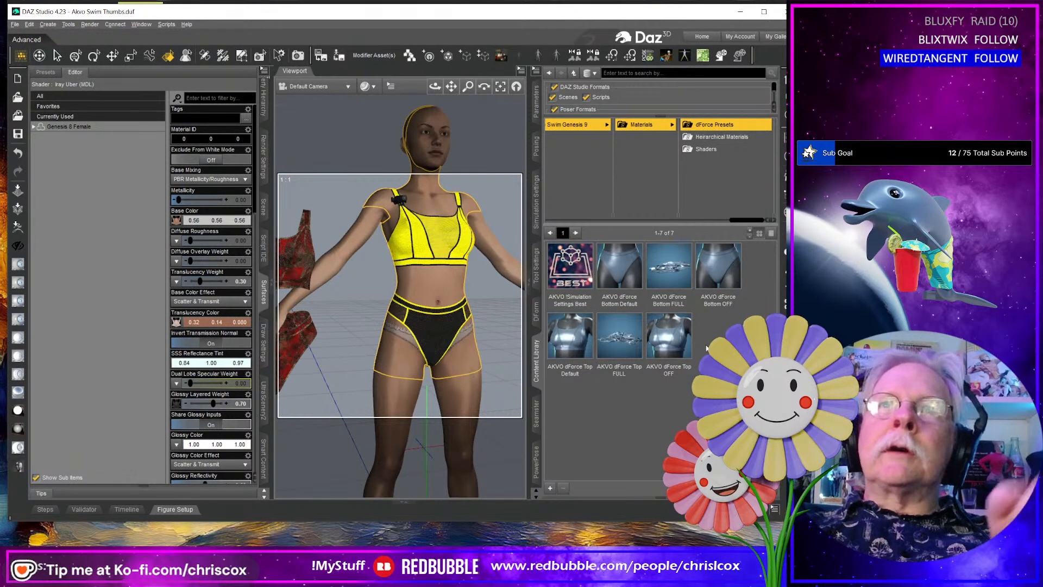
pyautogui.click(715, 139)
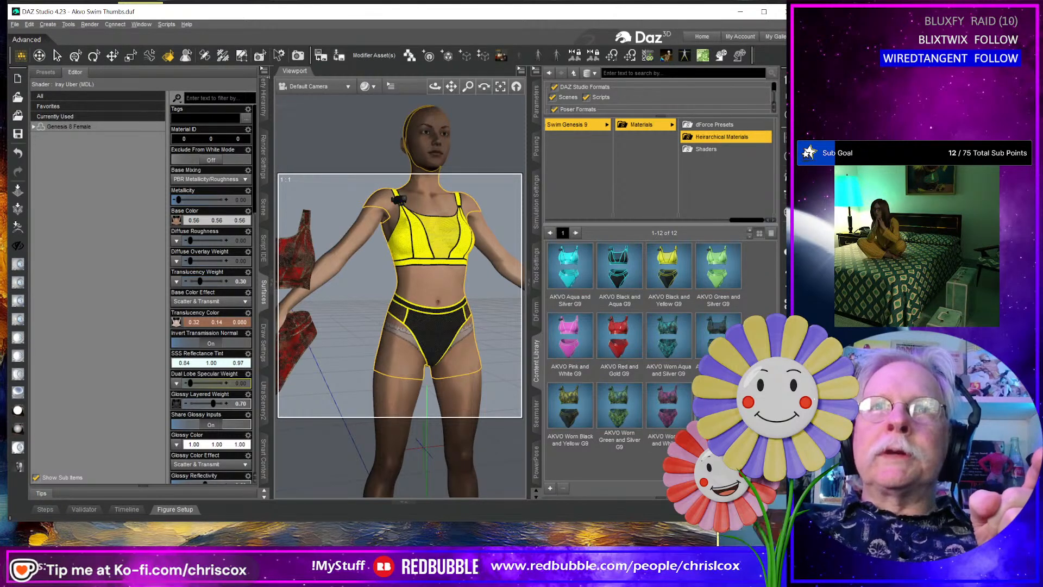
pyautogui.click(717, 149)
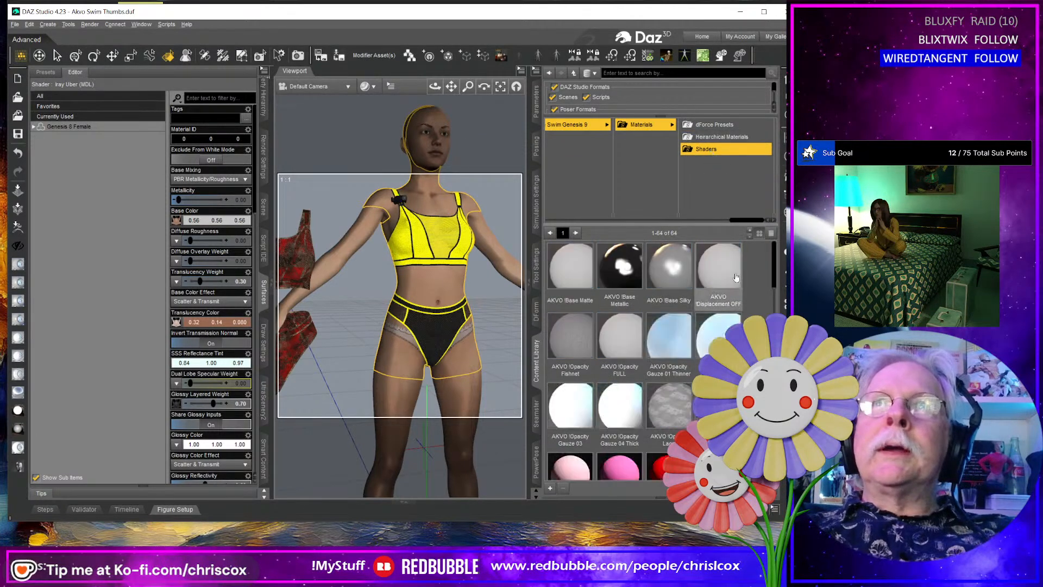
pyautogui.scroll(-5, 644, 359)
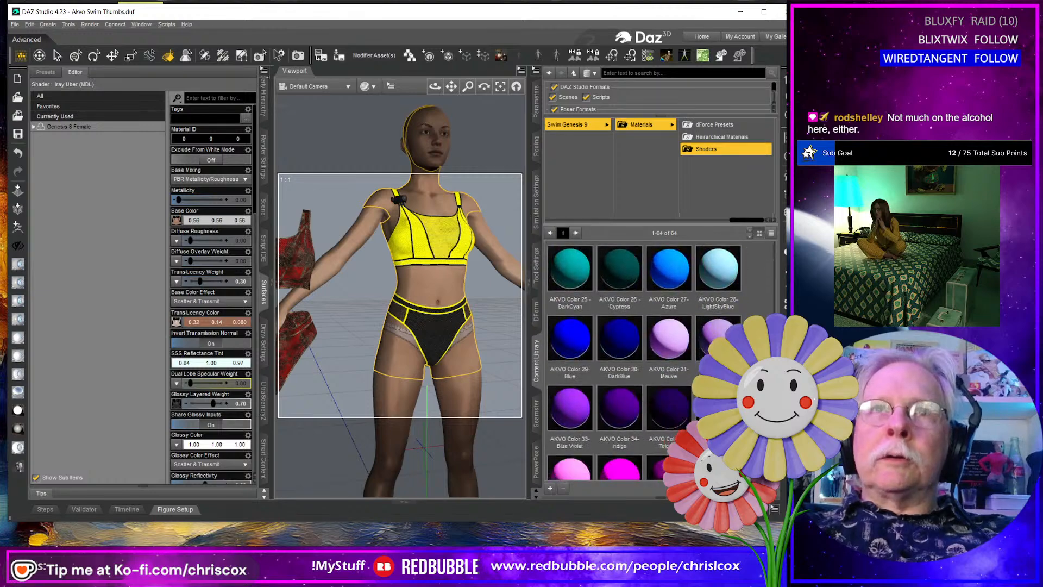
pyautogui.scroll(5, 644, 359)
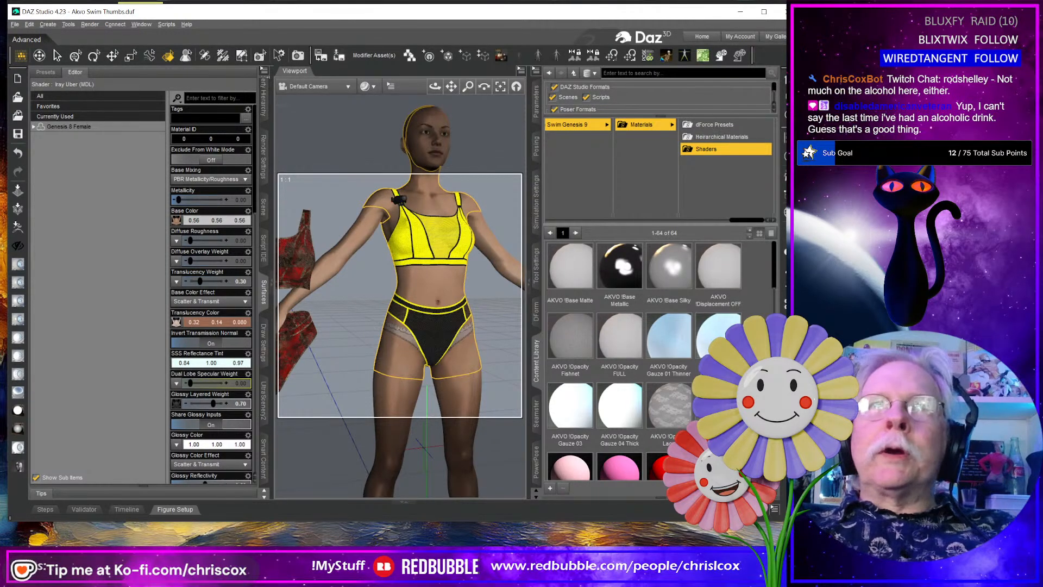
pyautogui.click(431, 312)
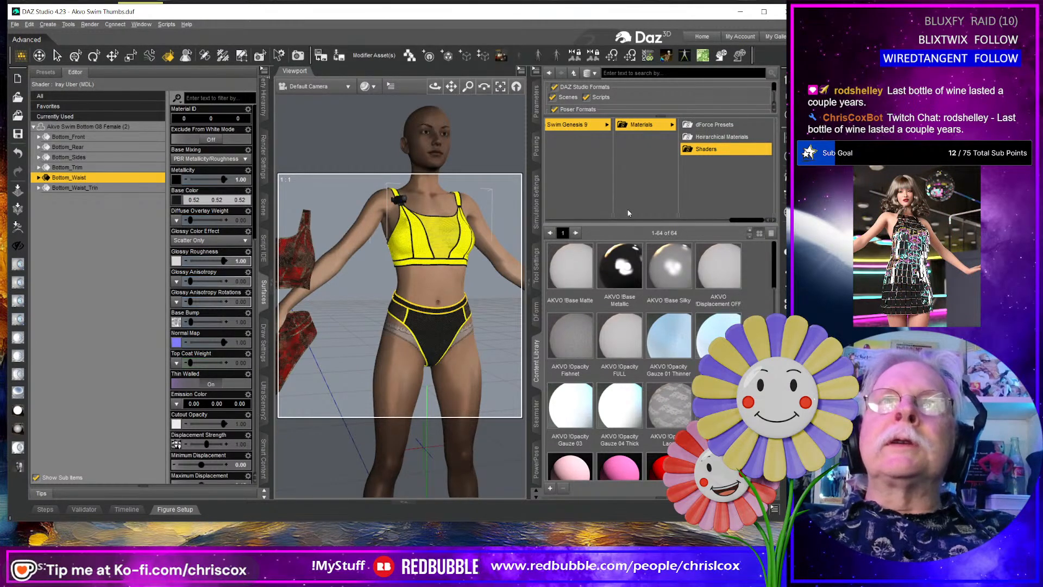
pyautogui.moveTo(743, 221); pyautogui.dragTo(591, 225)
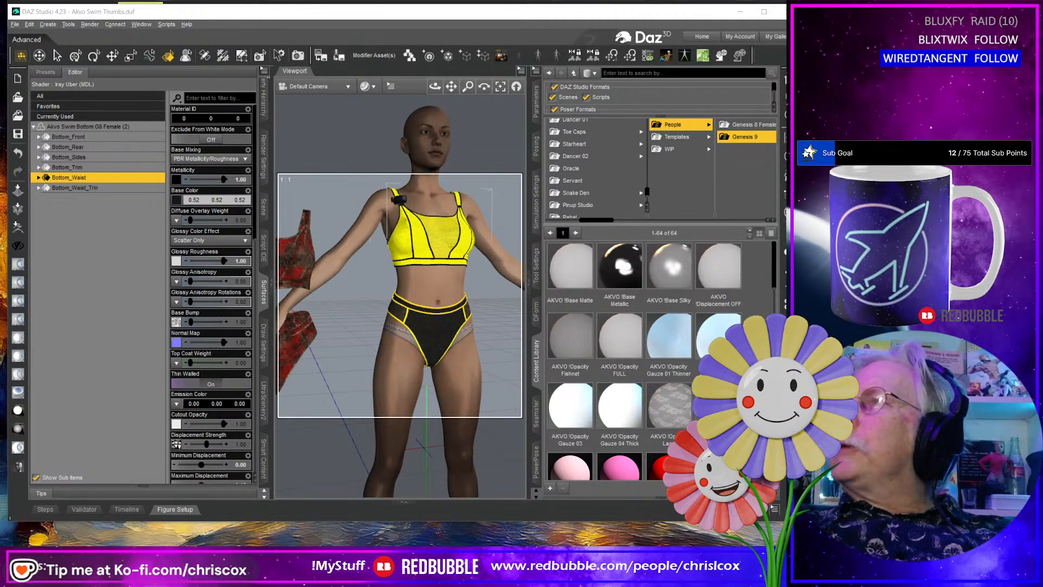
# Switch to File Explorer and rename the Sporty Swim 2025 project folder by adding a hyphen to the end of its name.
pyautogui.hotkey('alt', 'Tab')
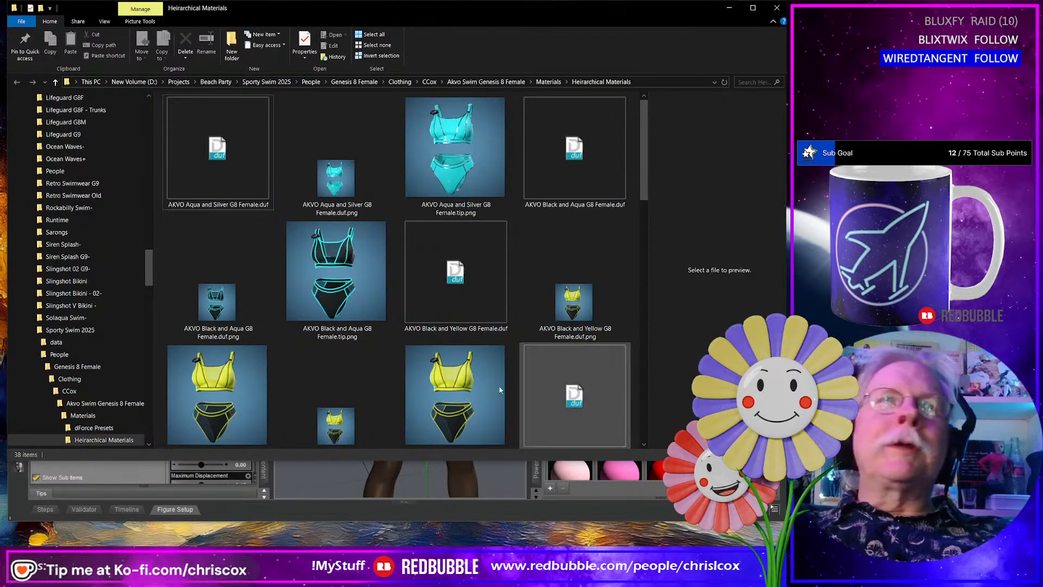
pyautogui.click(82, 330)
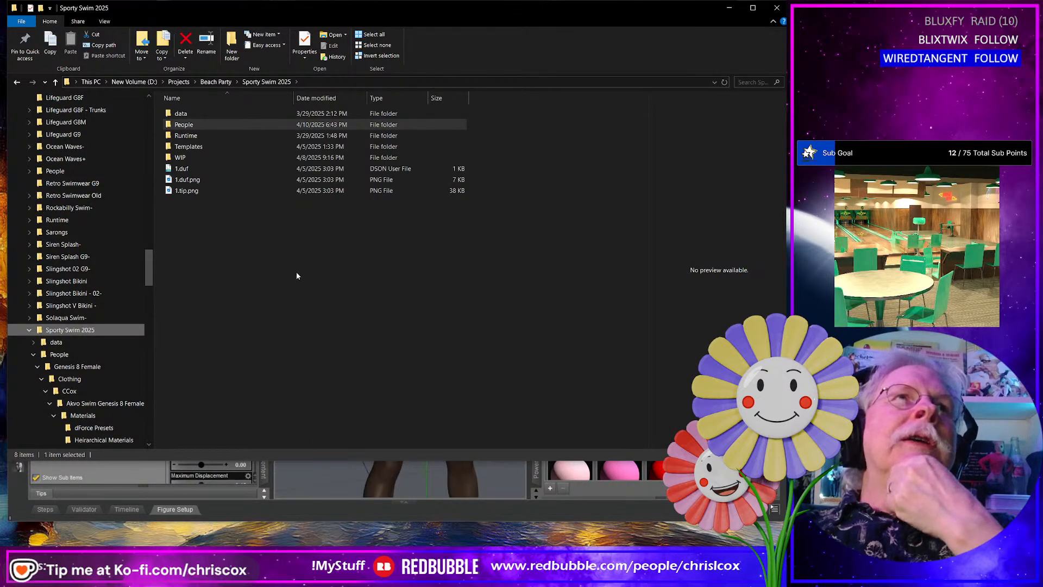
pyautogui.click(77, 330)
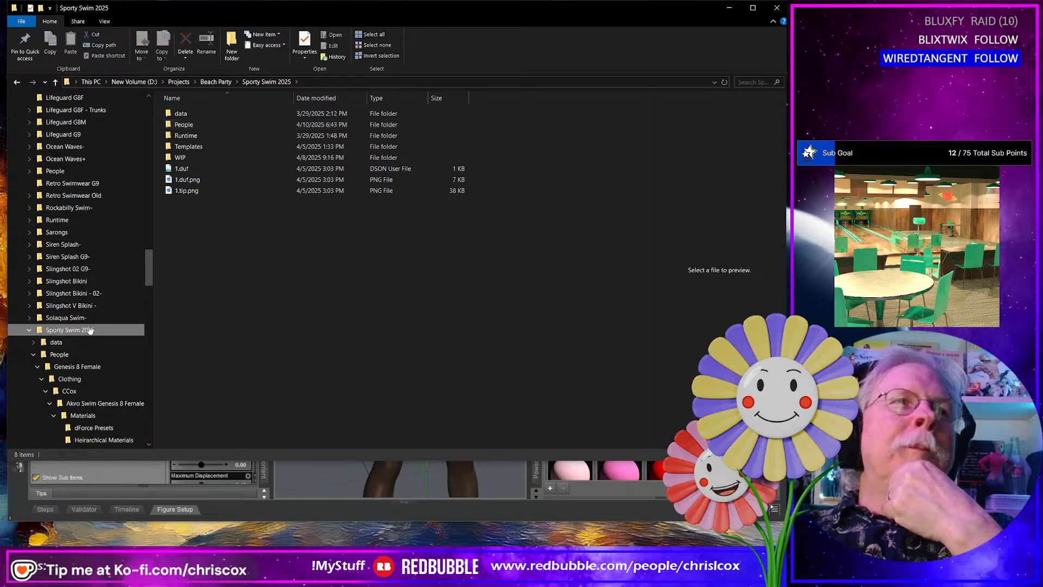
pyautogui.rightClick(93, 332)
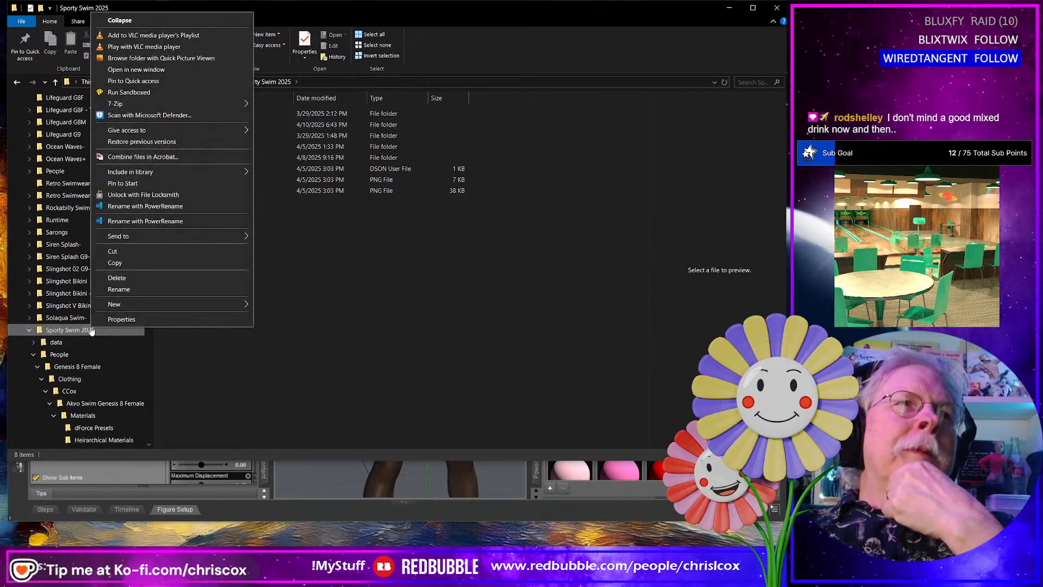
pyautogui.click(119, 289)
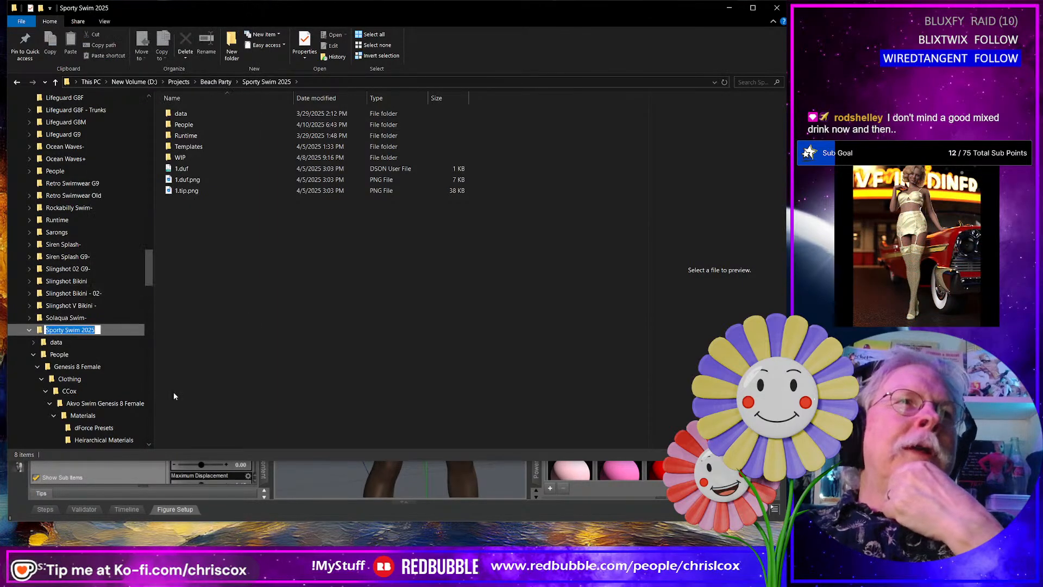
pyautogui.write('-')
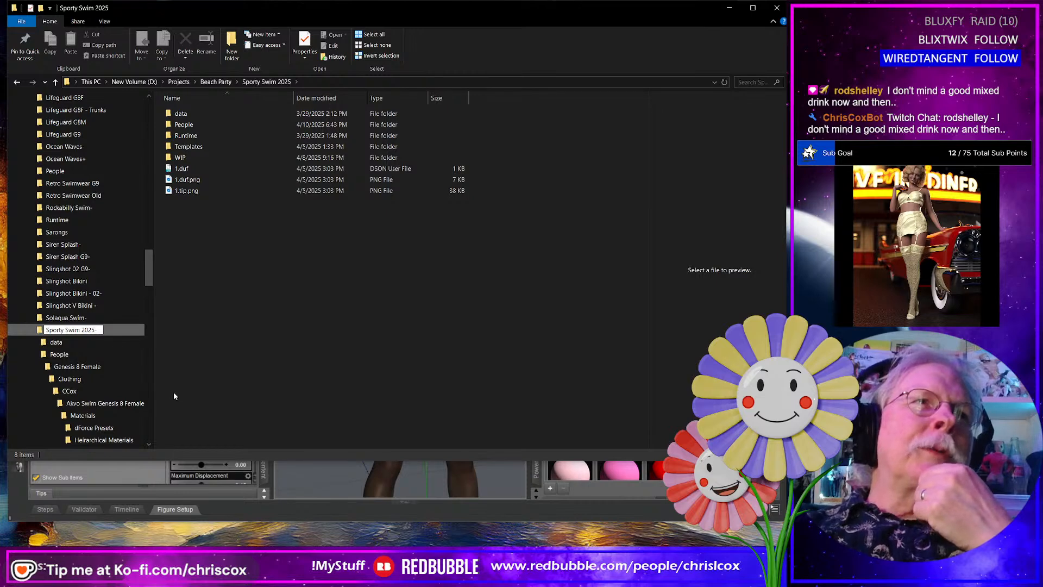
pyautogui.press('Escape')
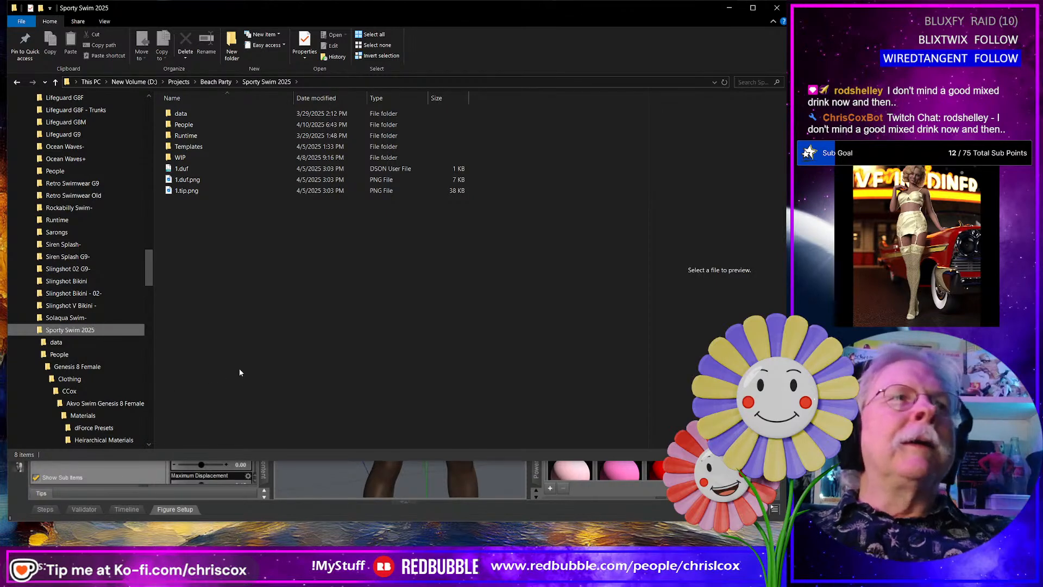
# Switch back to DAZ Studio and refresh the Sporty Swim 2025 base directory in the content library.
pyautogui.click(449, 510)
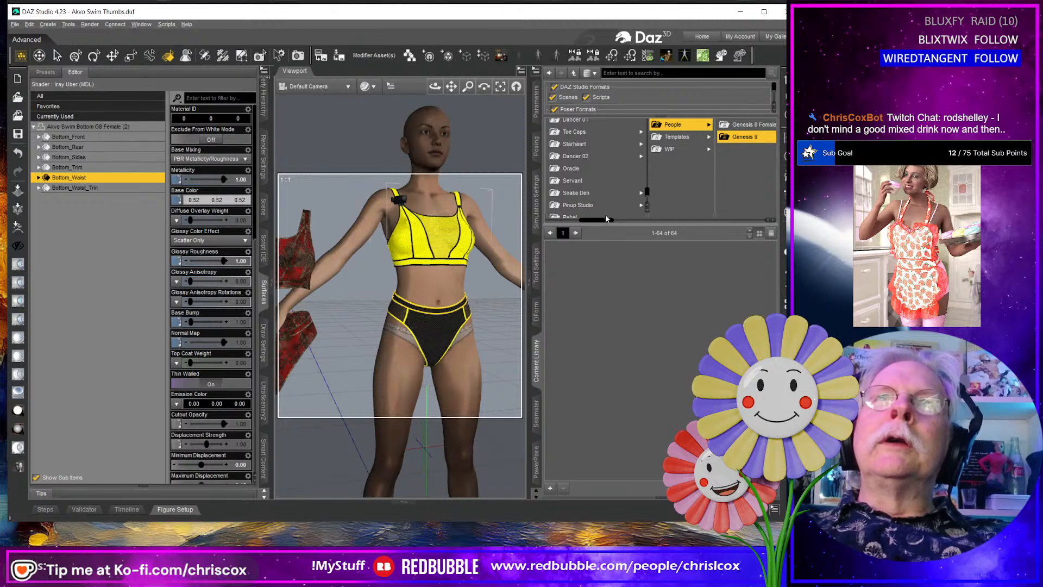
pyautogui.click(687, 126)
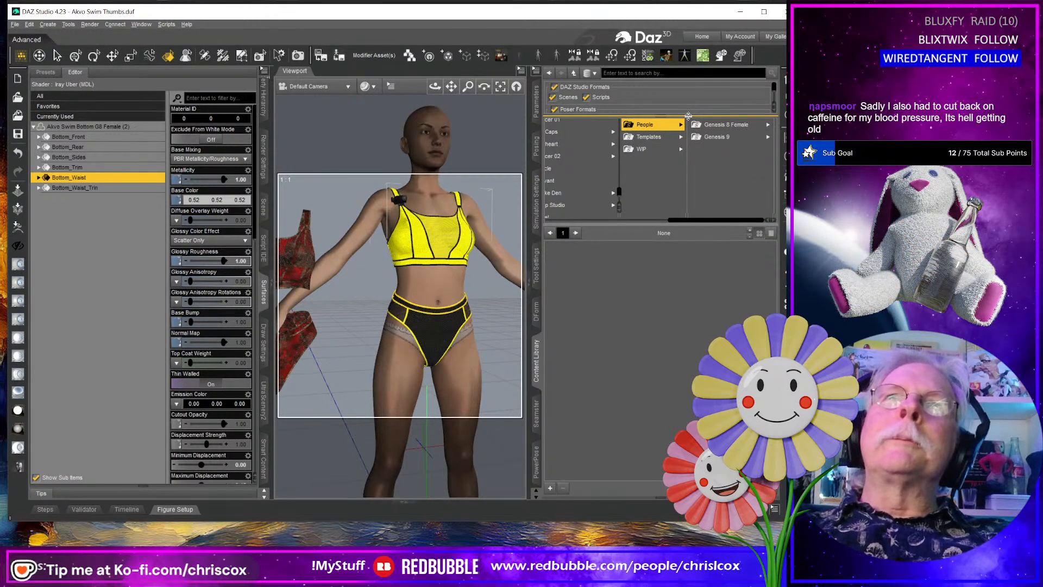
pyautogui.moveTo(687, 221); pyautogui.dragTo(563, 221)
pyautogui.scroll(-2, 703, 162)
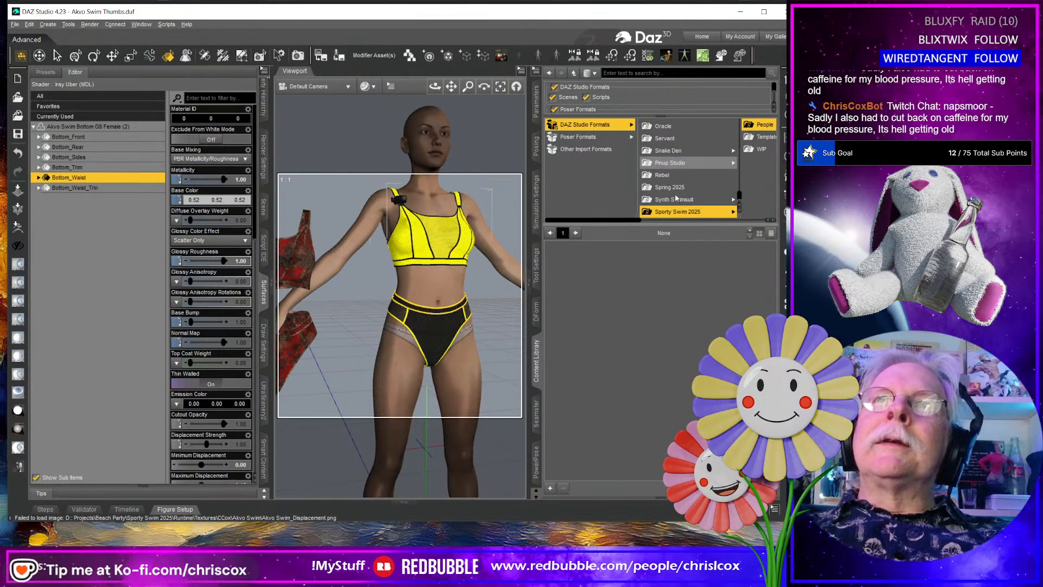
pyautogui.rightClick(689, 213)
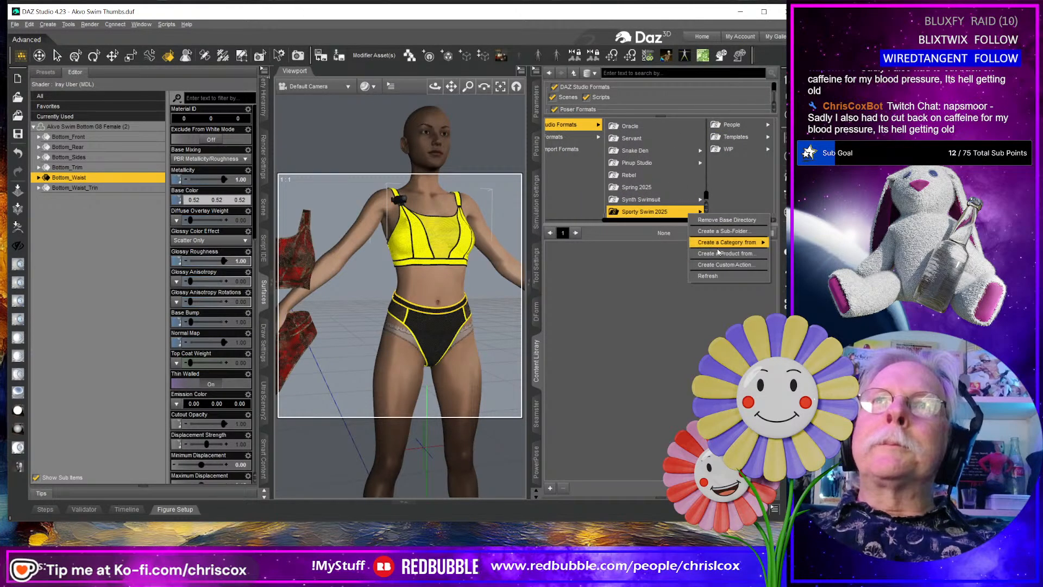
pyautogui.click(719, 277)
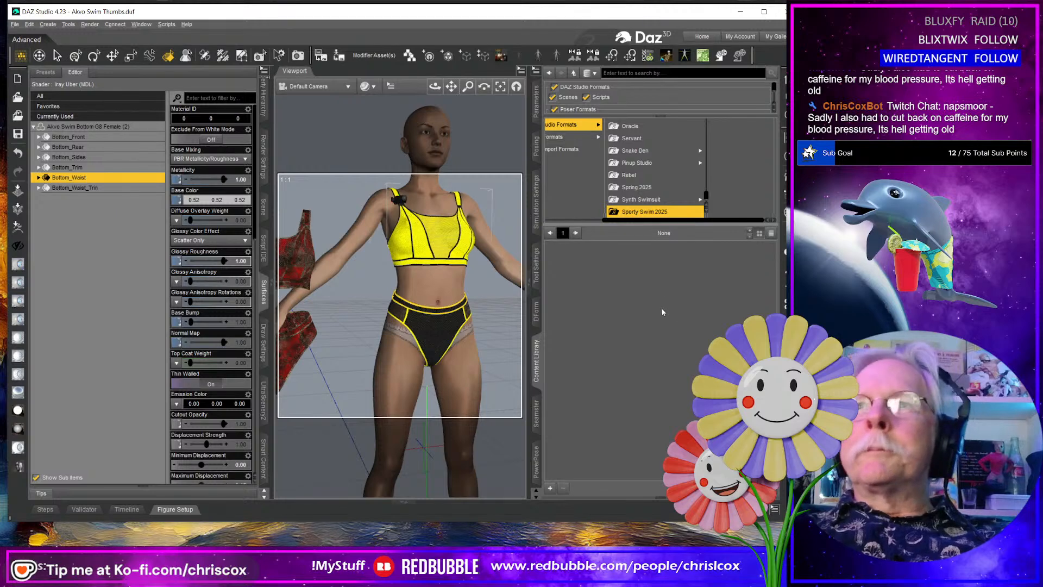
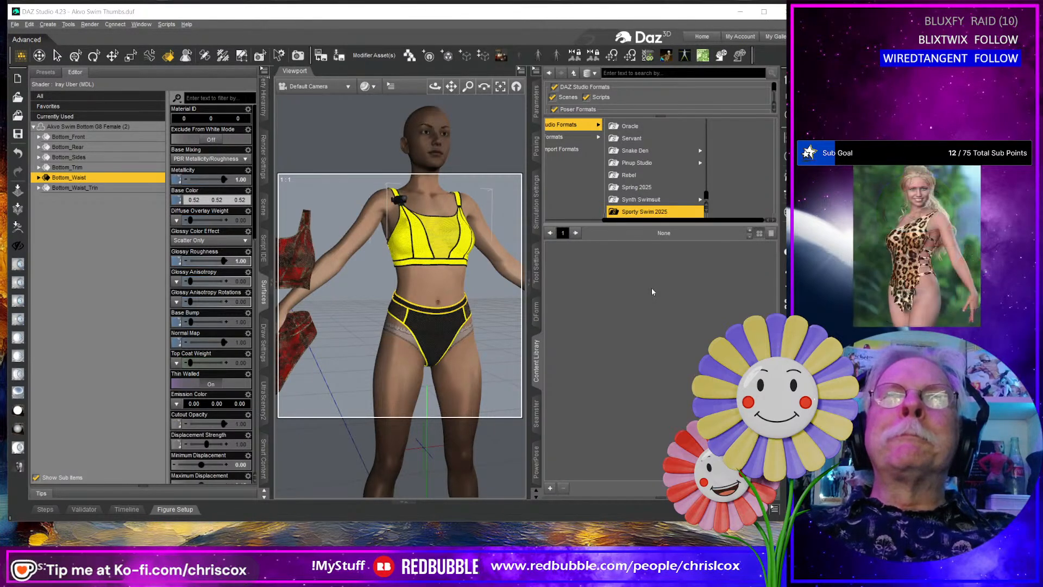
# Switch to File Explorer and check the UV template image in the project's Templates folder for Akvo Swim.
pyautogui.hotkey('alt', 'Tab')
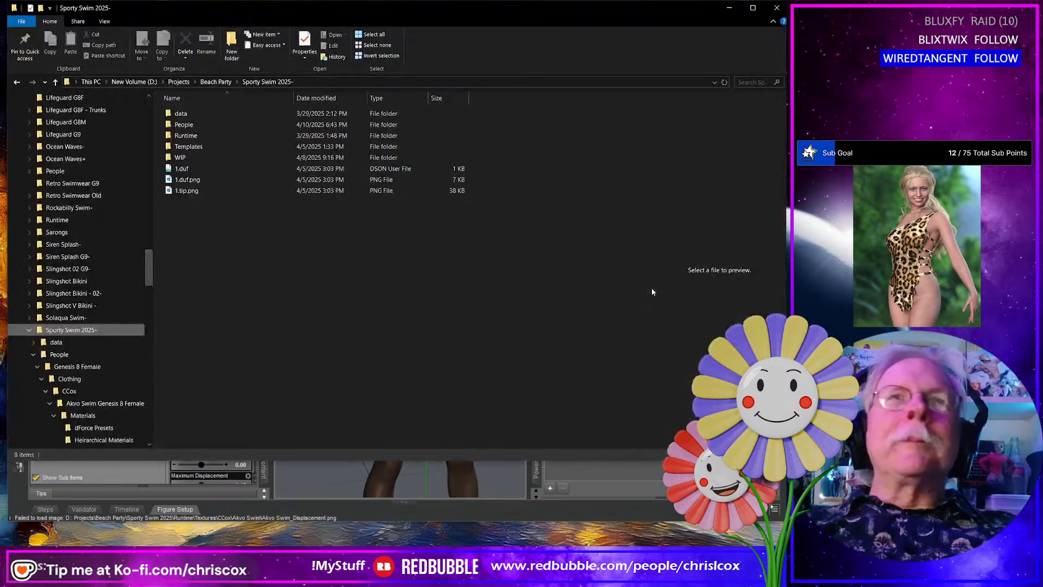
pyautogui.click(190, 147)
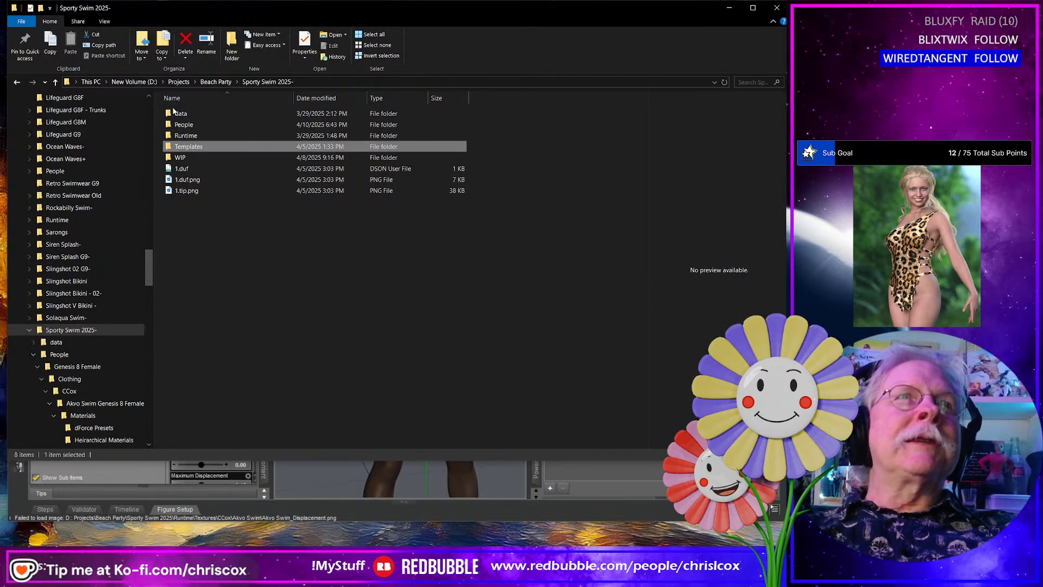
pyautogui.doubleClick(196, 146)
pyautogui.doubleClick(185, 114)
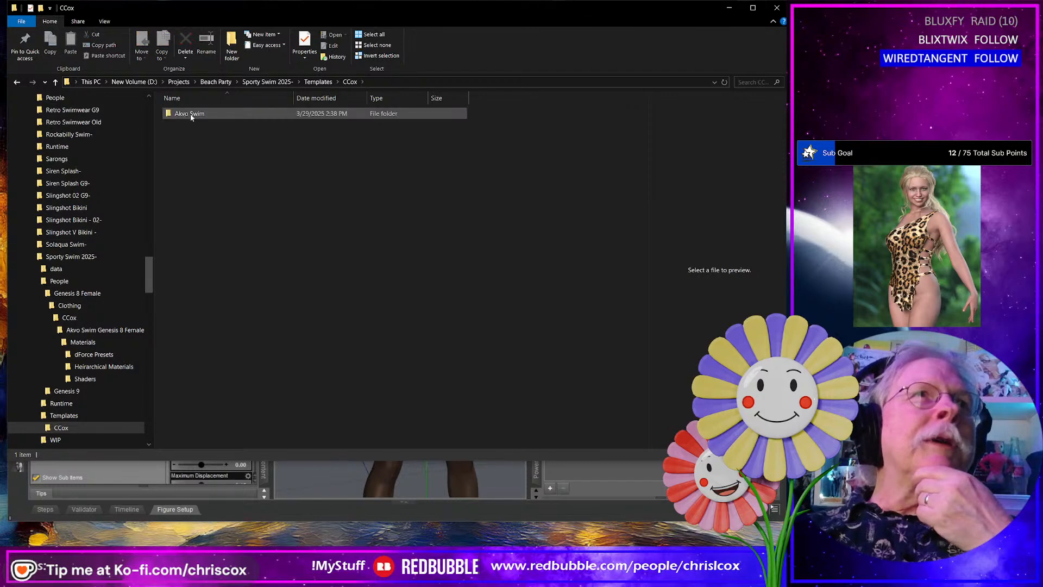
pyautogui.doubleClick(185, 114)
pyautogui.click(251, 158)
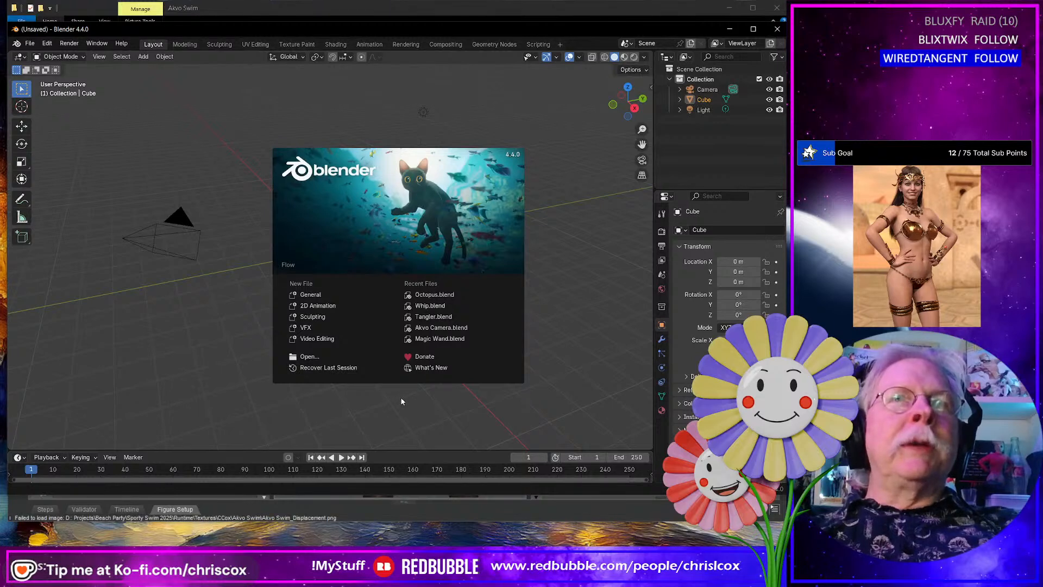
# Switch to Blender, dismiss the splash screen and delete the default cube from the new scene.
pyautogui.click(402, 399)
pyautogui.click(346, 270)
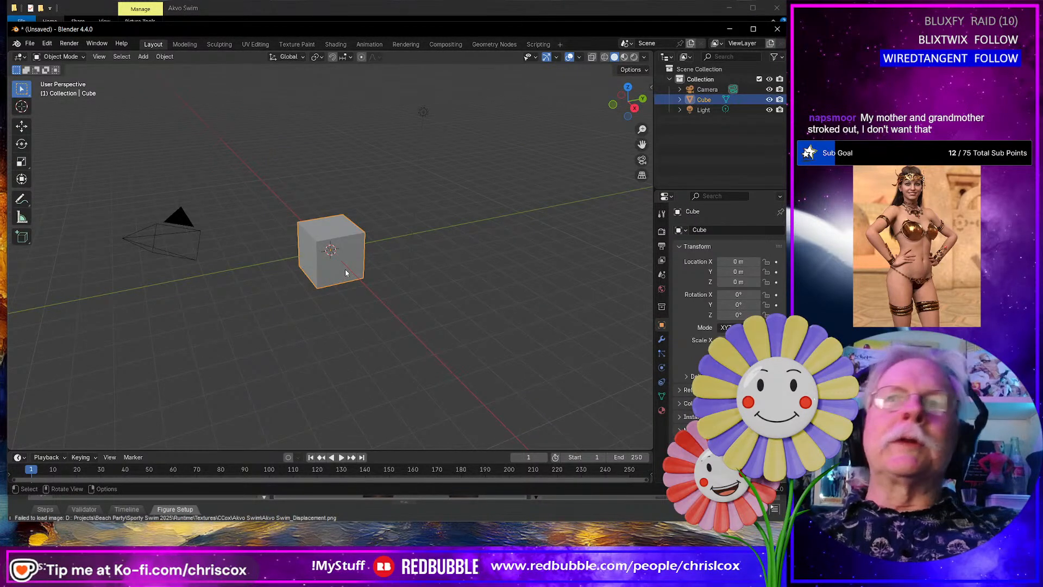
pyautogui.press('Delete')
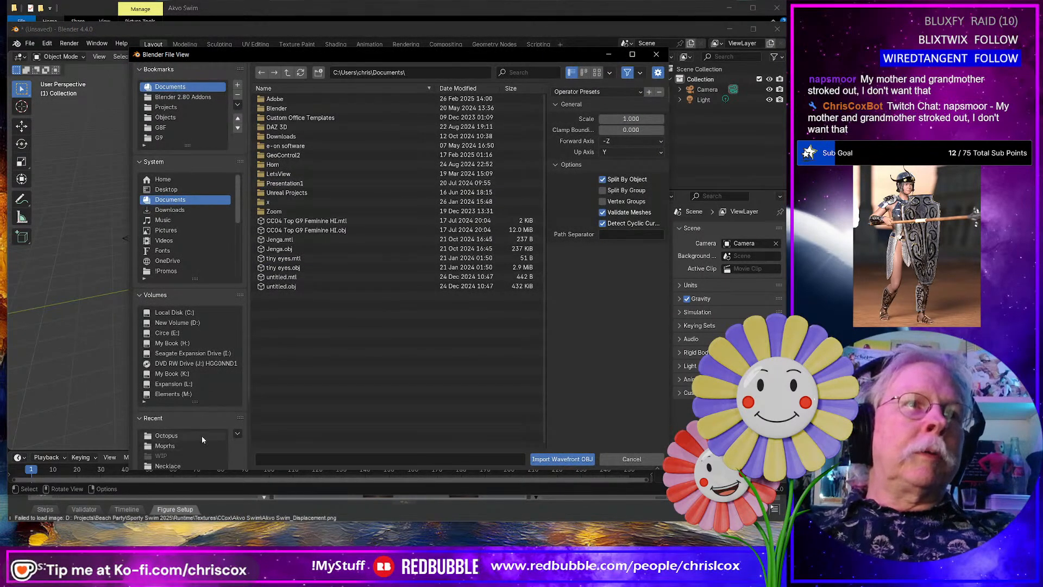
# Import Akvo Camera2.obj as a Wavefront OBJ from the WIP folder of Projects > Beach Party > Sporty Swim 2025-.
pyautogui.scroll(-2, 201, 438)
pyautogui.scroll(2, 201, 438)
pyautogui.click(175, 107)
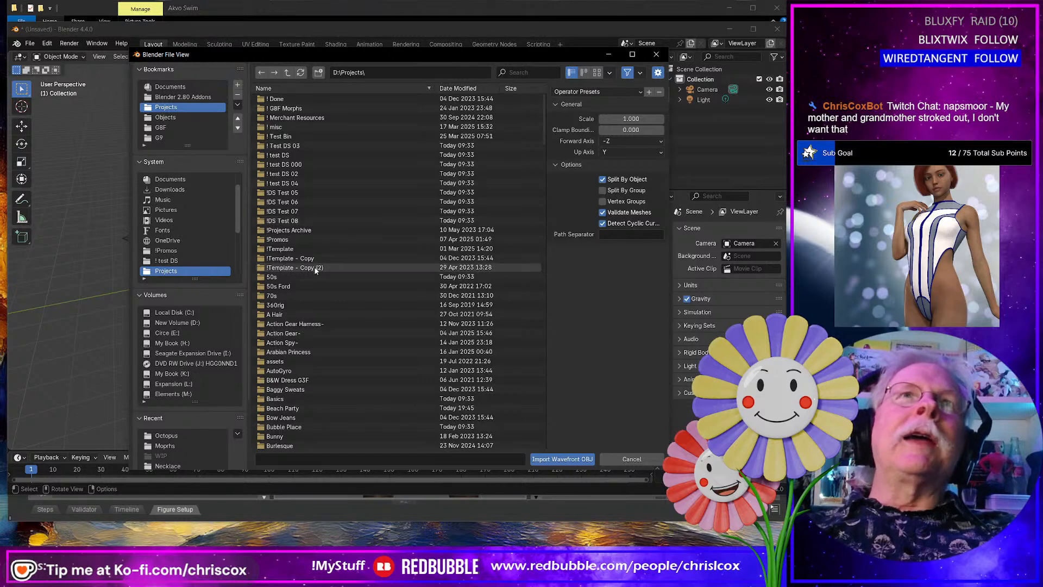
pyautogui.scroll(-4, 320, 315)
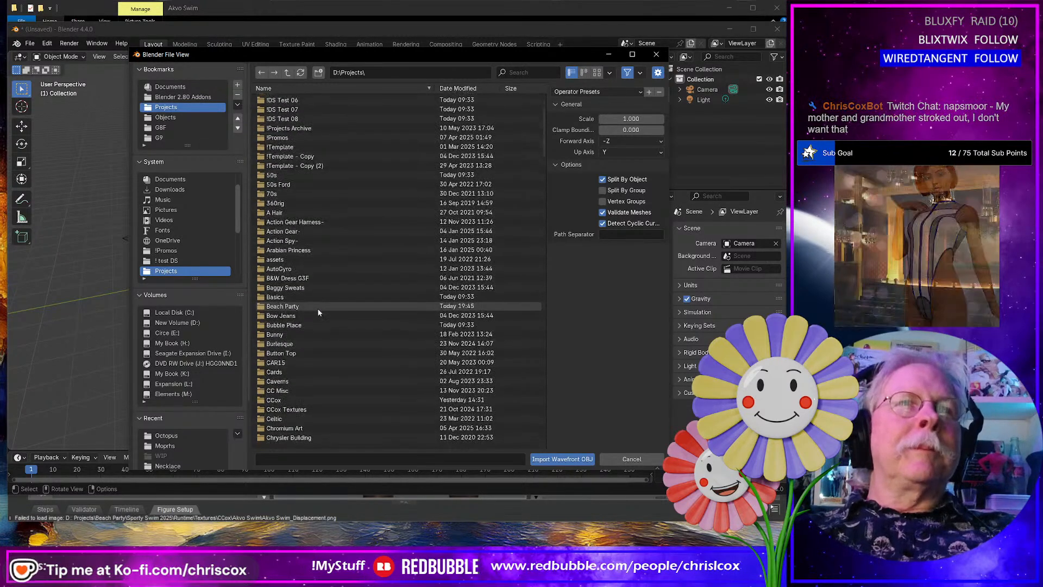
pyautogui.doubleClick(297, 307)
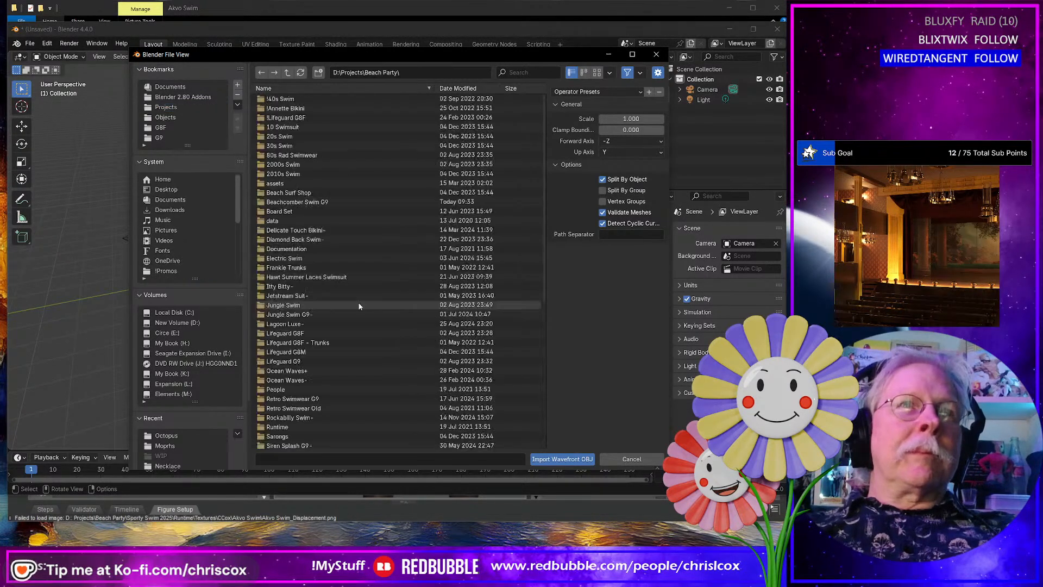
pyautogui.scroll(-8, 351, 380)
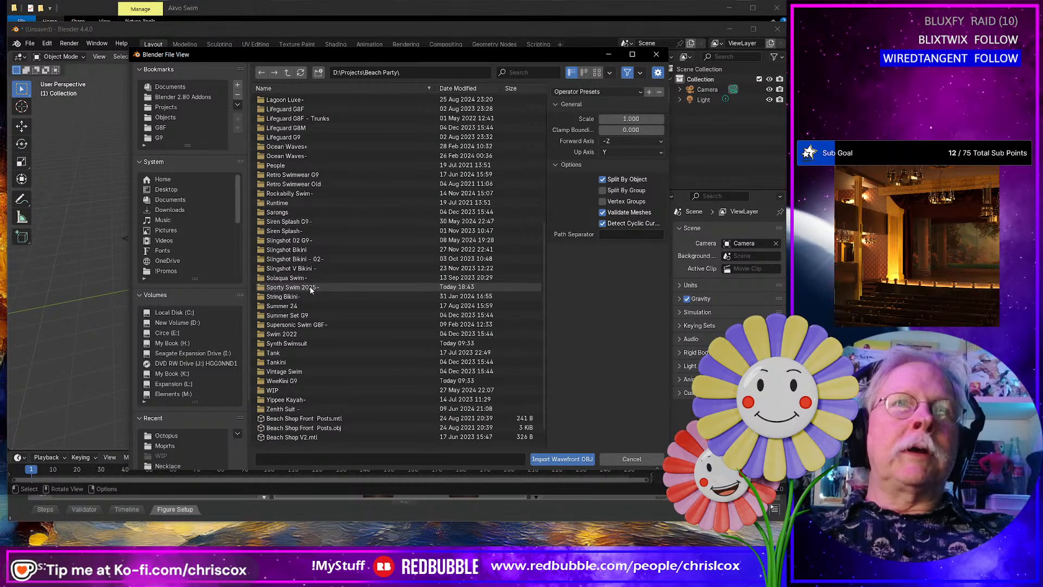
pyautogui.doubleClick(318, 287)
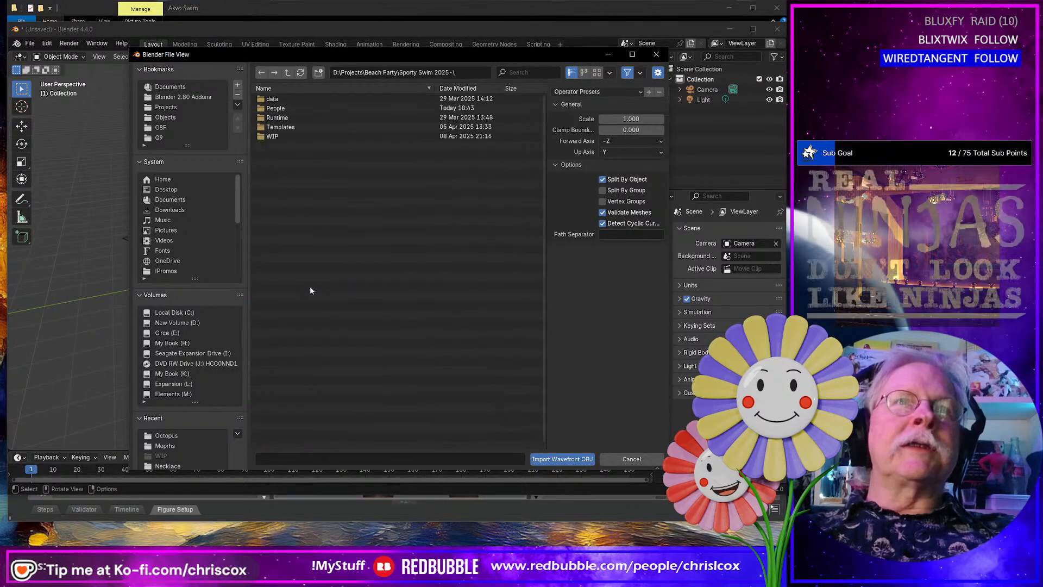
pyautogui.doubleClick(278, 135)
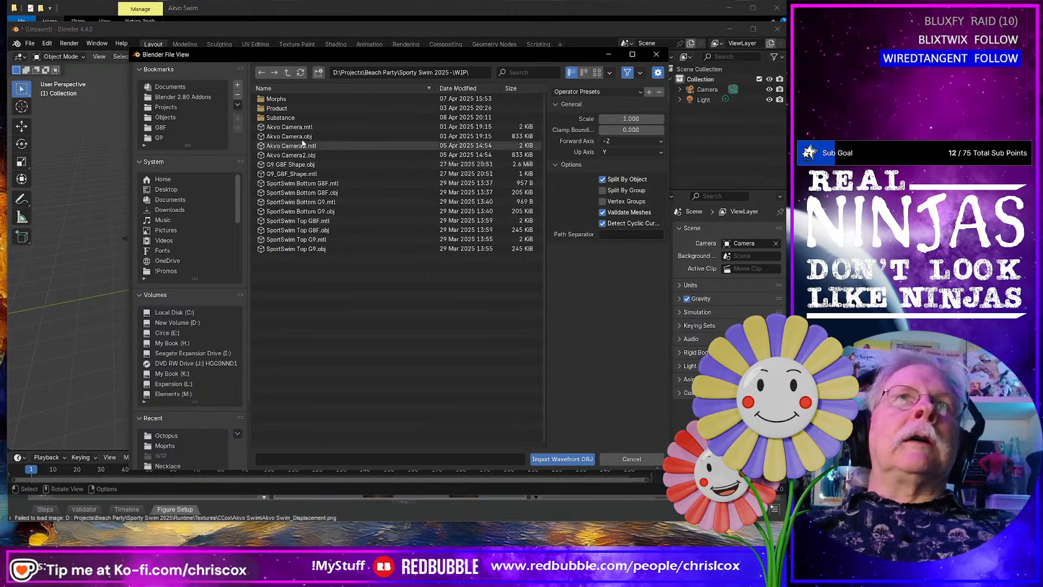
pyautogui.click(467, 90)
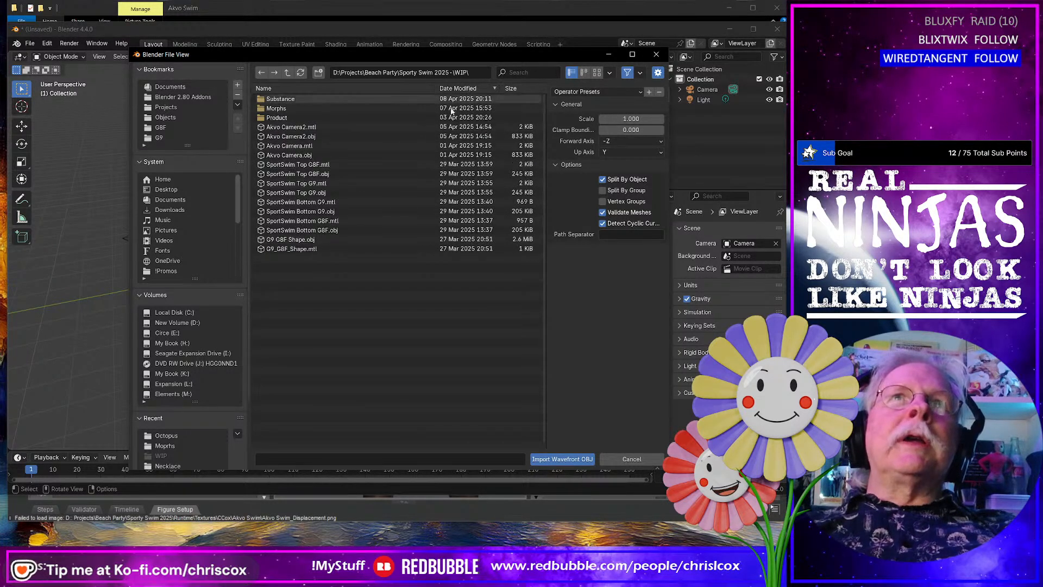
pyautogui.click(298, 138)
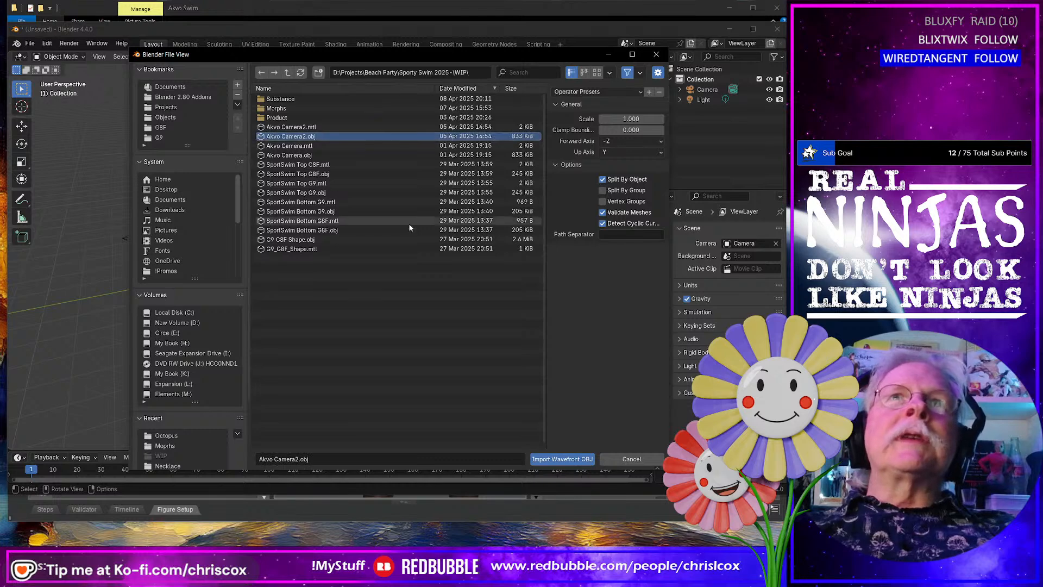
pyautogui.press('Return')
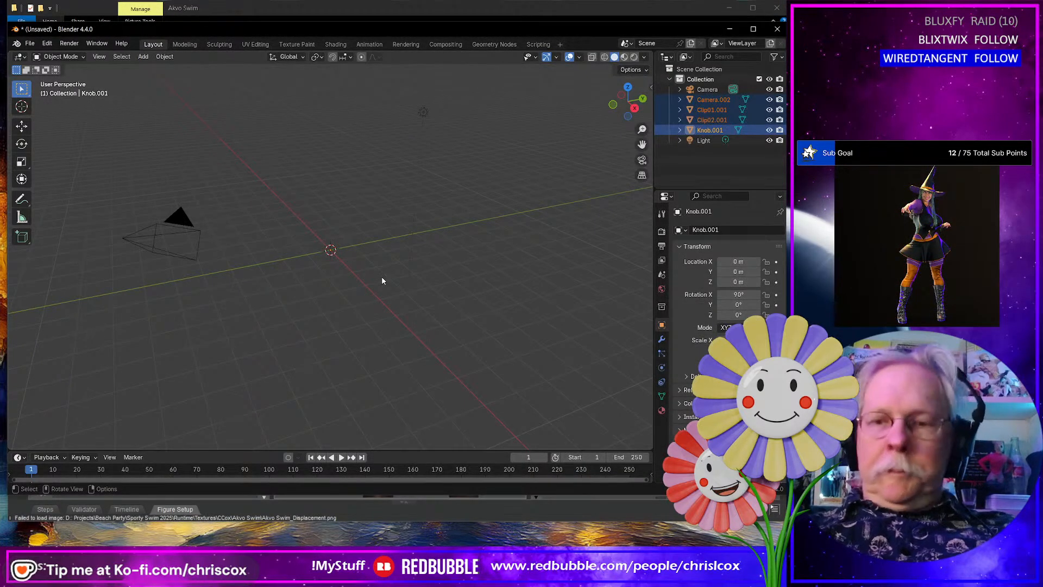
# Inspect the imported camera model and display its UV layout in the UV Editing workspace.
pyautogui.moveTo(403, 276); pyautogui.dragTo(456, 261, button='middle')
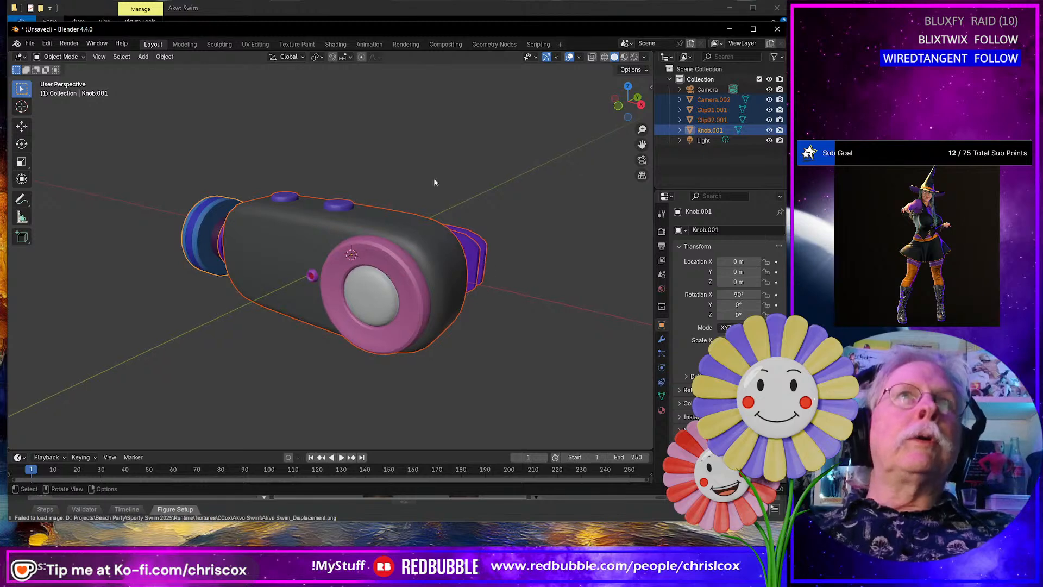
pyautogui.click(259, 46)
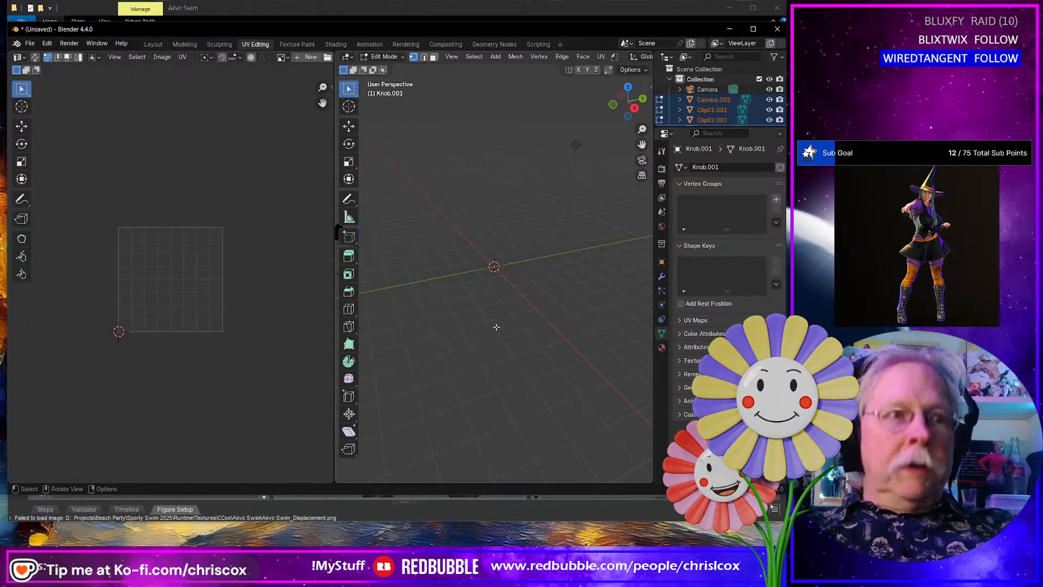
pyautogui.scroll(4, 240, 332)
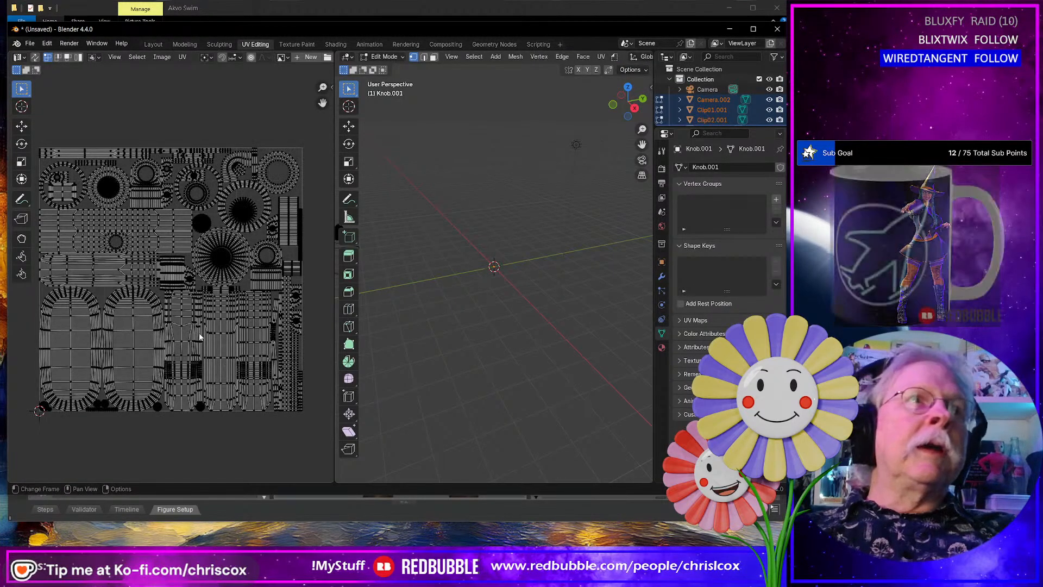
pyautogui.moveTo(217, 314); pyautogui.dragTo(231, 318, button='middle')
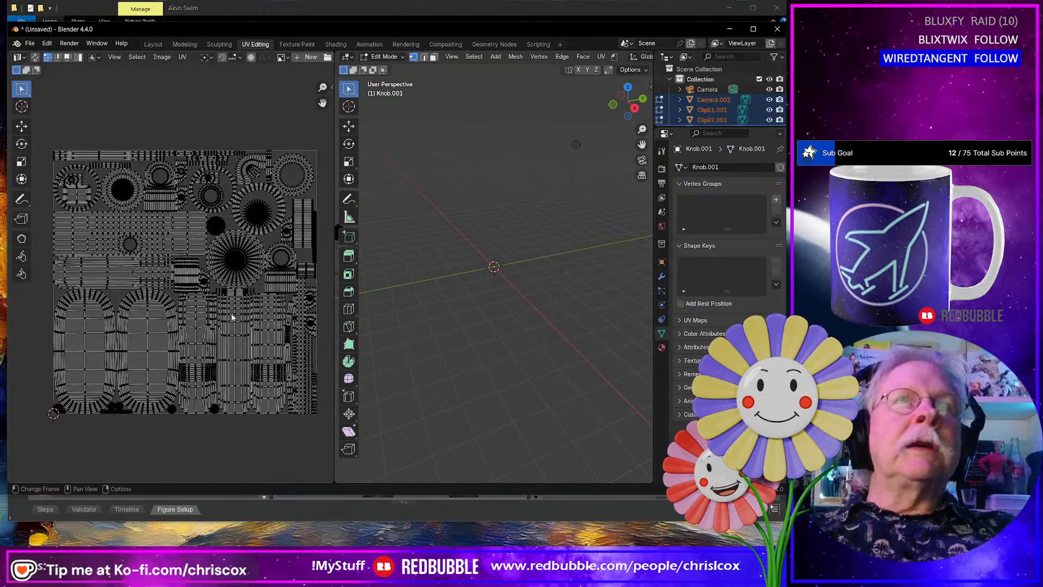
# Start exporting the camera's UV layout and set the image size to 4096 by 4096.
pyautogui.click(183, 56)
pyautogui.click(214, 356)
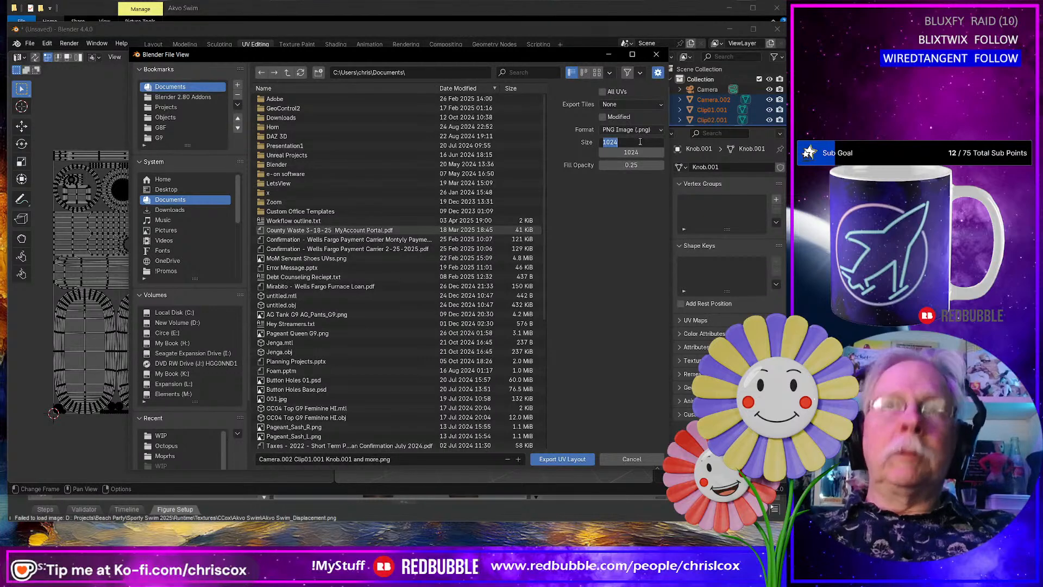
pyautogui.write('4096')
pyautogui.press('Tab')
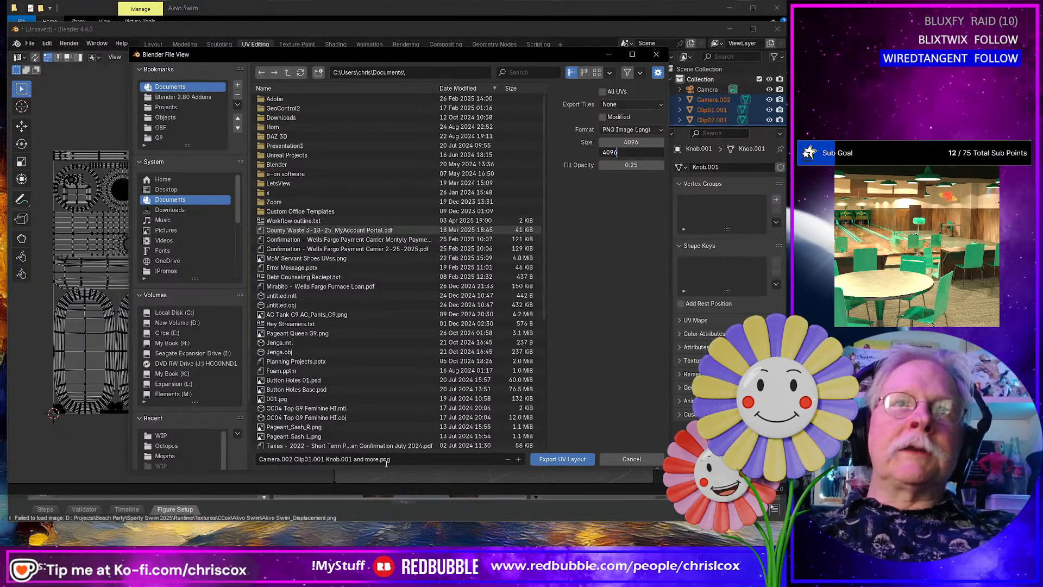
pyautogui.press('Return')
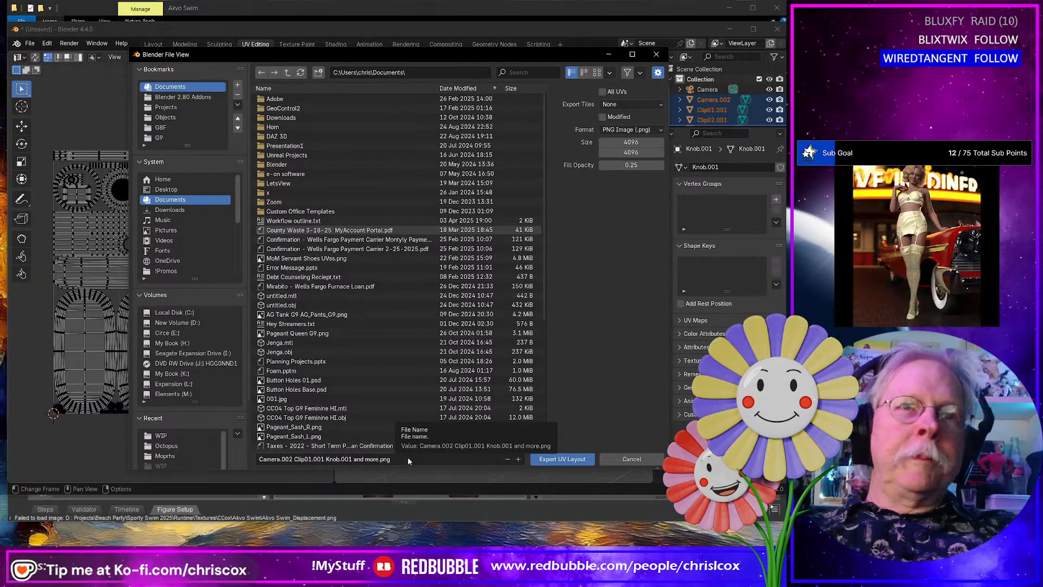
# Export the UV layout as Akvo Camera UVs.png into the Akvo Swim folder under the project's Templates.
pyautogui.click(409, 459)
pyautogui.write('Ak')
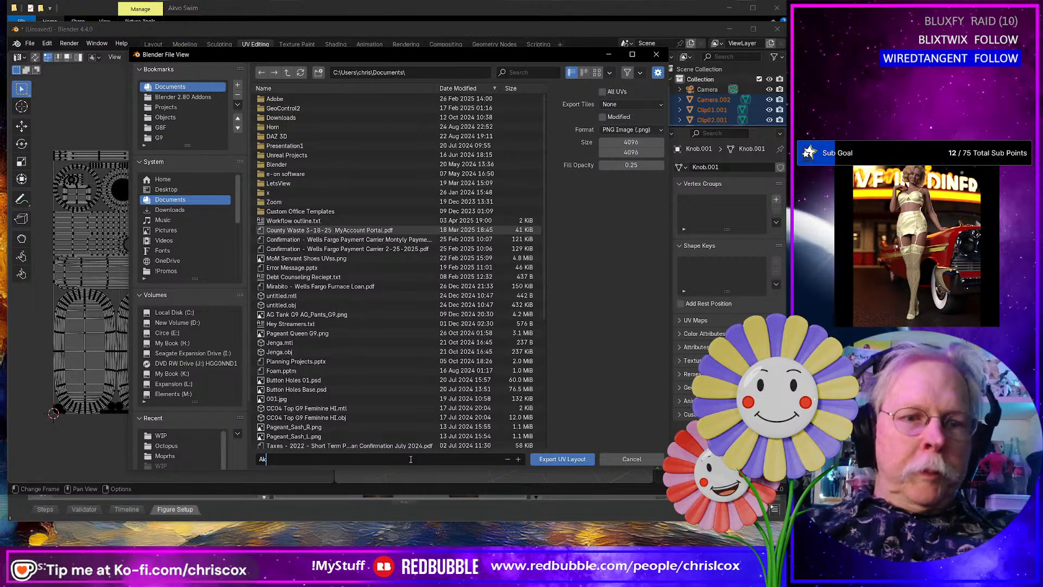
pyautogui.write('vo Ca')
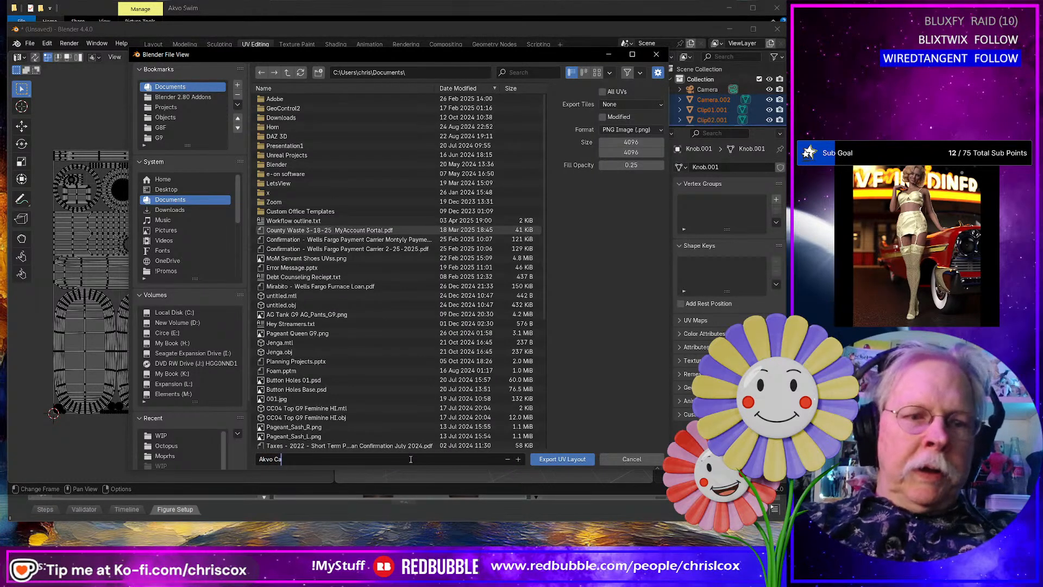
pyautogui.write('mera UVs.png')
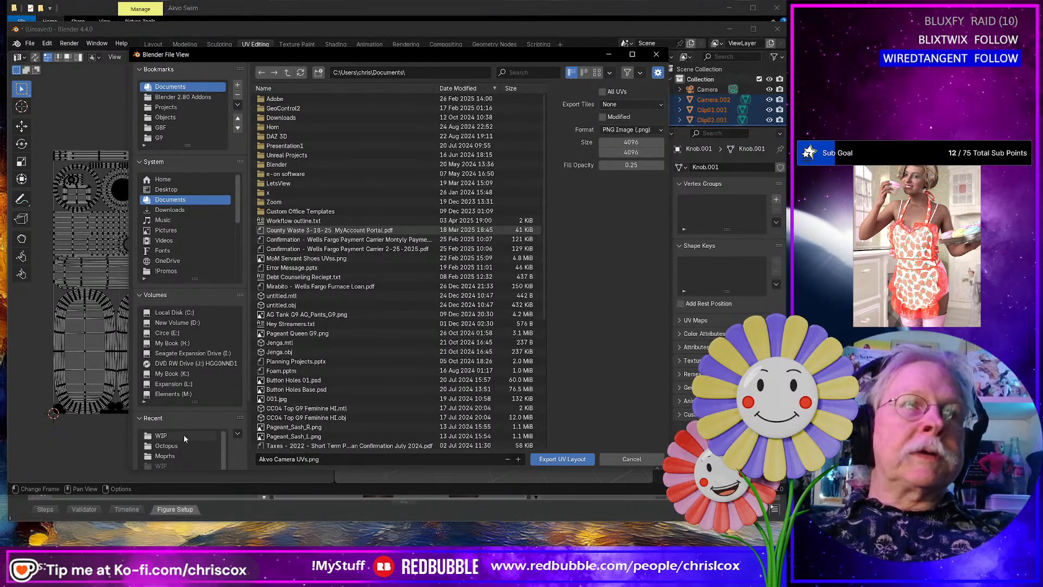
pyautogui.click(183, 435)
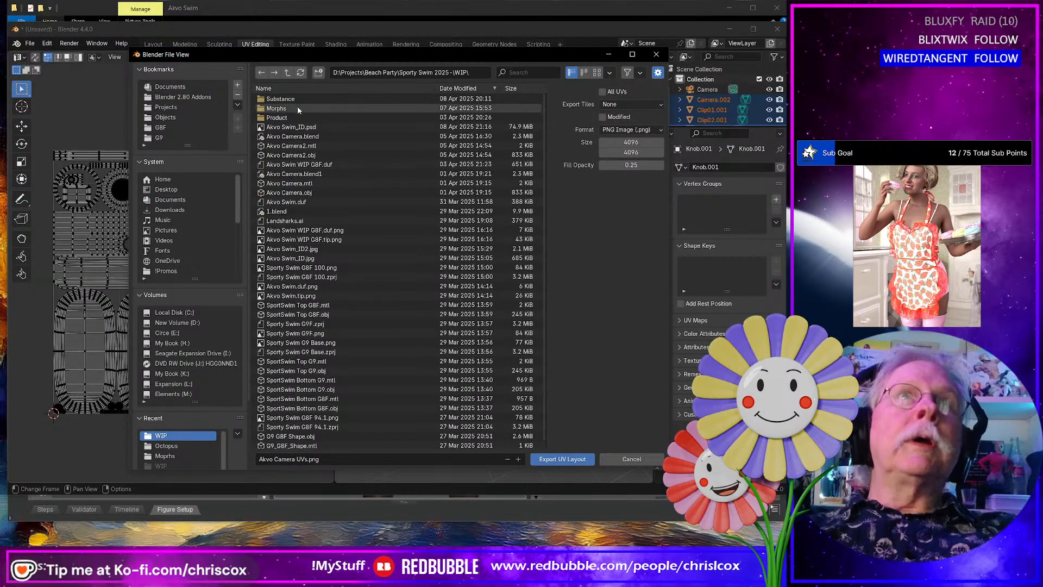
pyautogui.click(288, 72)
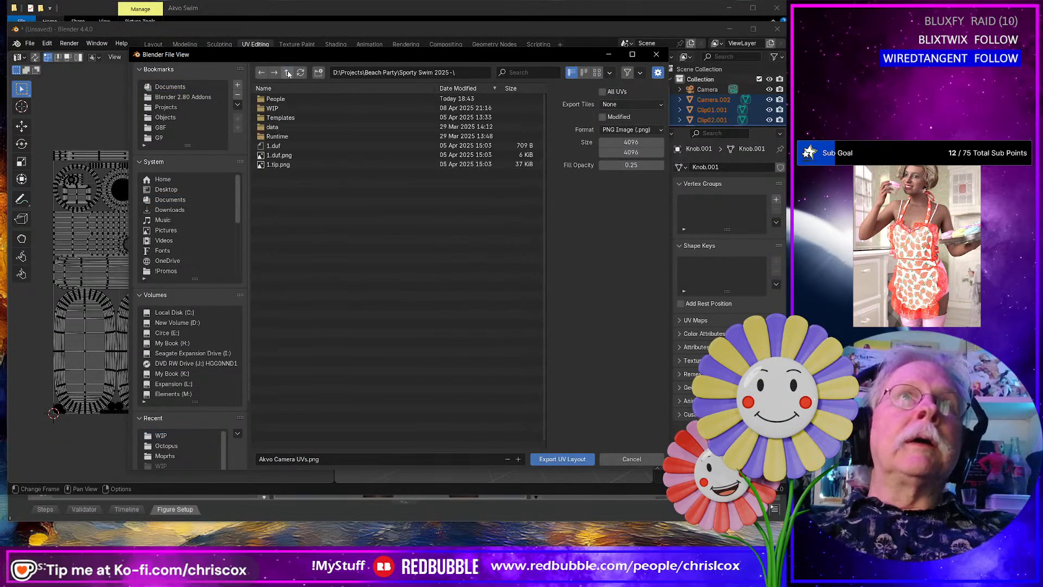
pyautogui.click(290, 116)
pyautogui.doubleClick(290, 100)
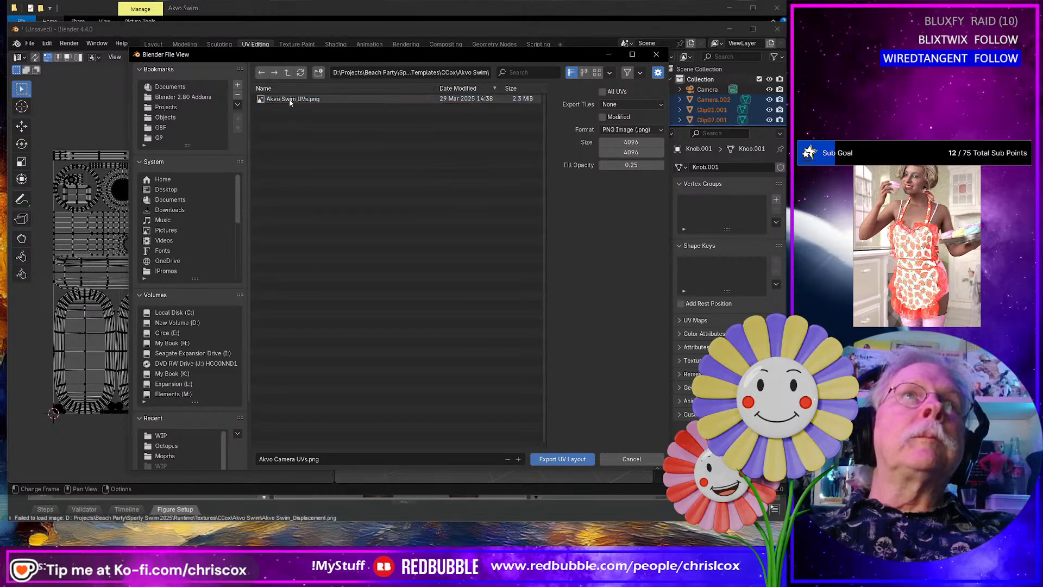
pyautogui.click(563, 459)
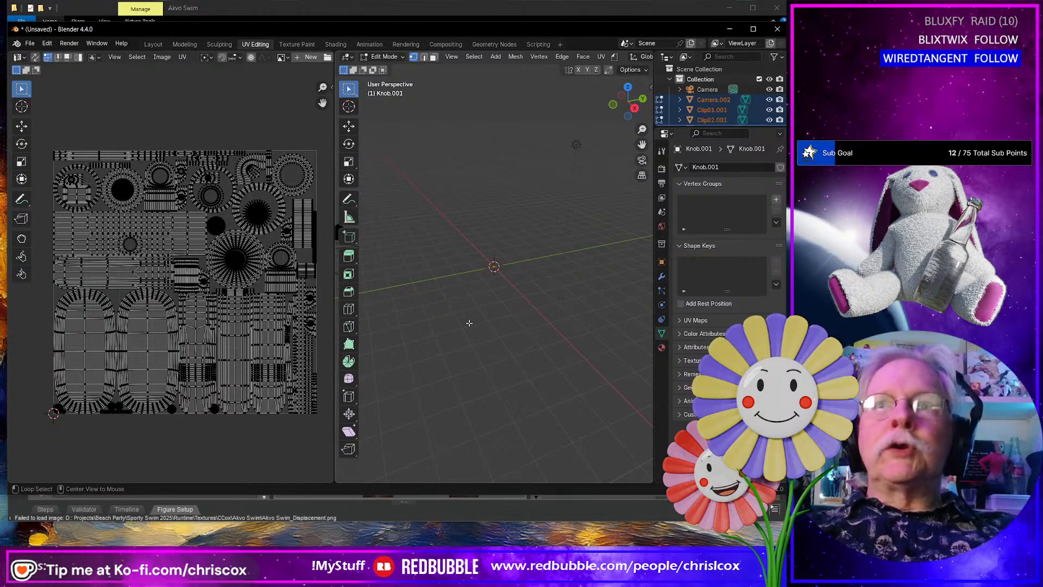
# Switch to File Explorer and review the camera and swimsuit UV images in the Akvo Swim templates folder.
pyautogui.hotkey('alt', 'Tab')
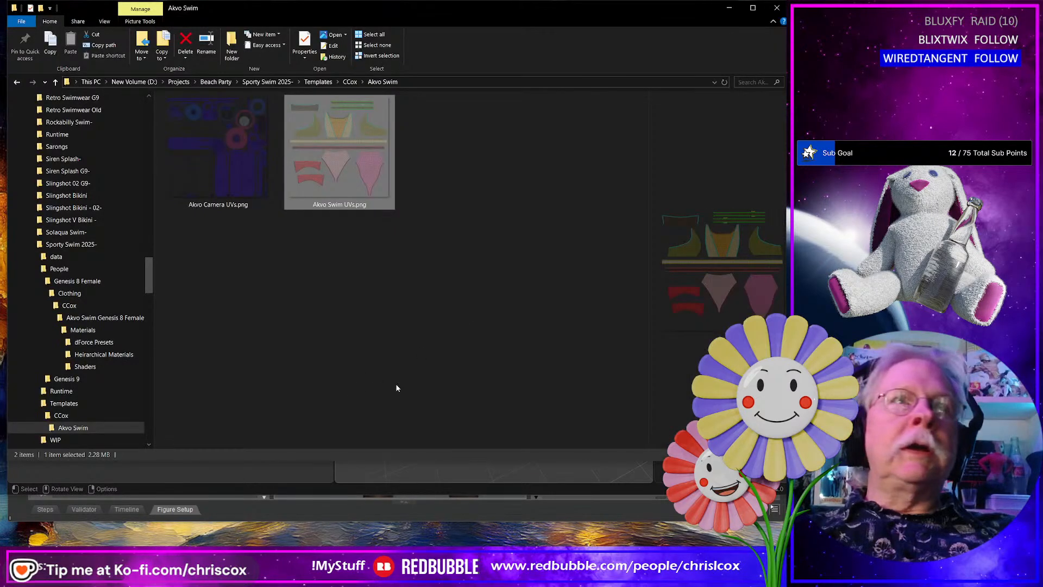
pyautogui.click(93, 246)
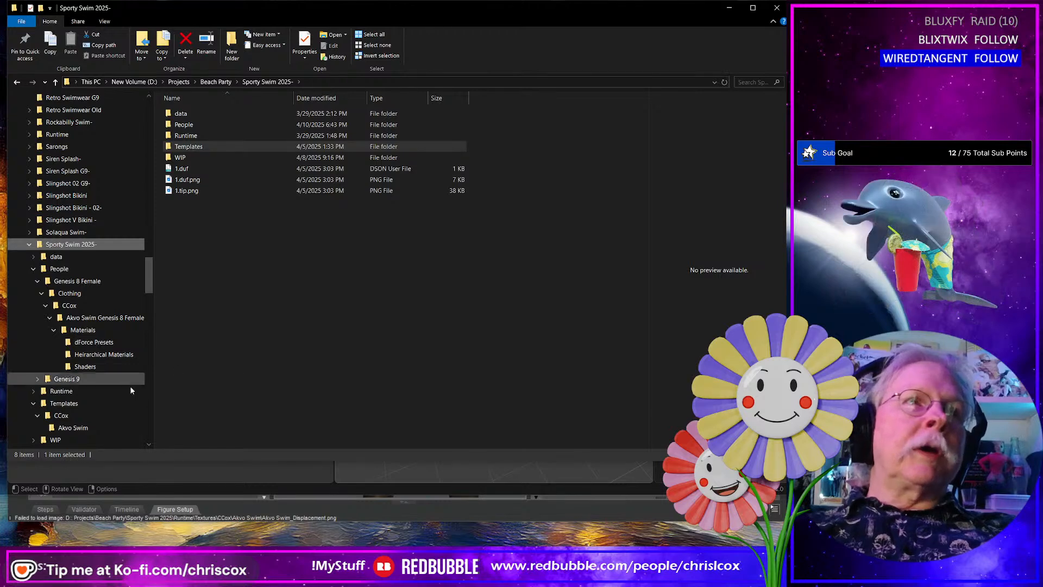
pyautogui.click(73, 429)
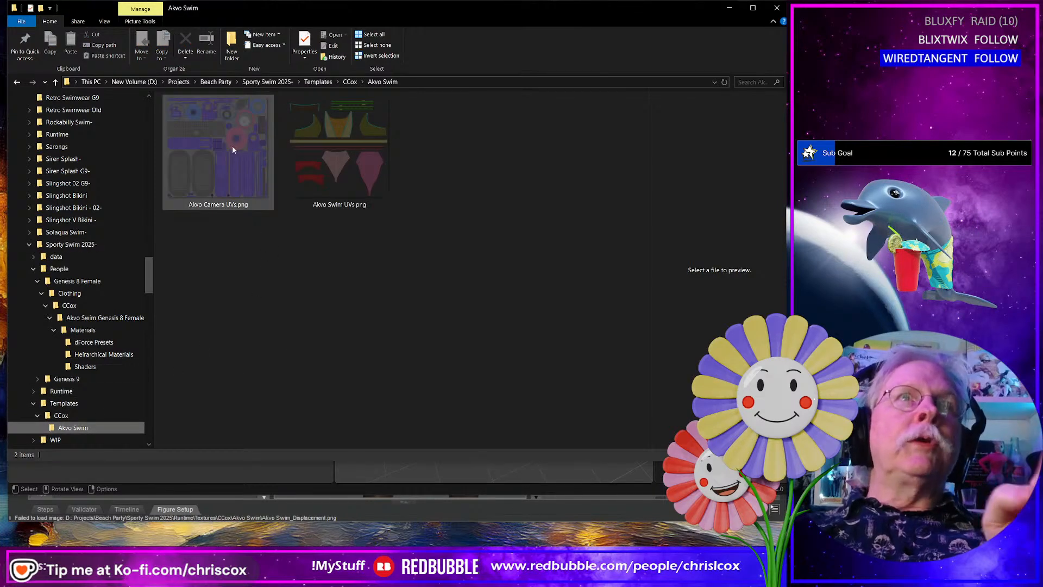
pyautogui.click(222, 153)
pyautogui.click(372, 147)
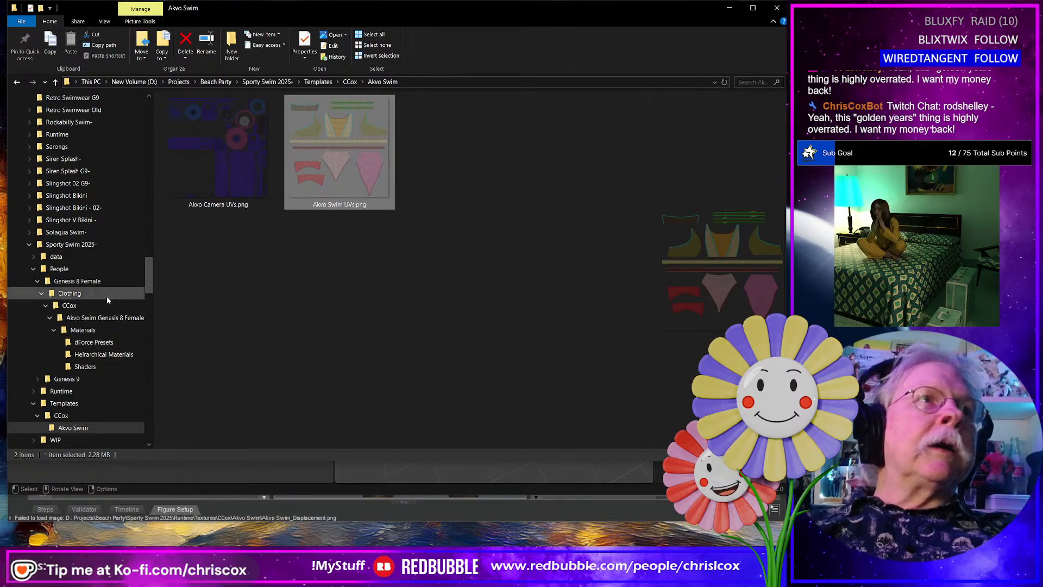
# Inspect the contents of the Akvo Camera and the Genesis 8 and Genesis 9 swimsuit subfolders under the project's data folder.
pyautogui.click(56, 256)
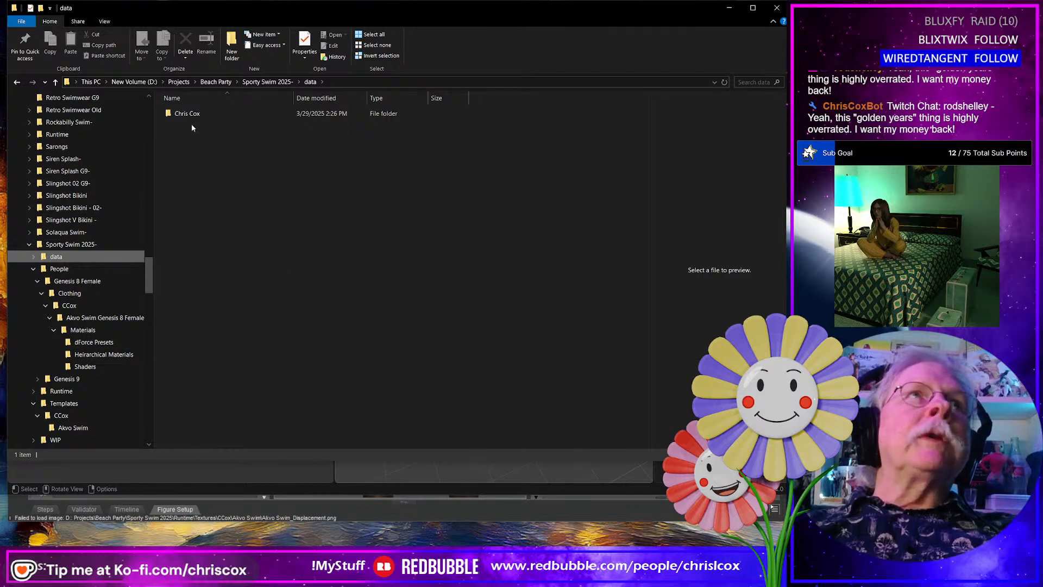
pyautogui.doubleClick(190, 114)
pyautogui.doubleClick(191, 115)
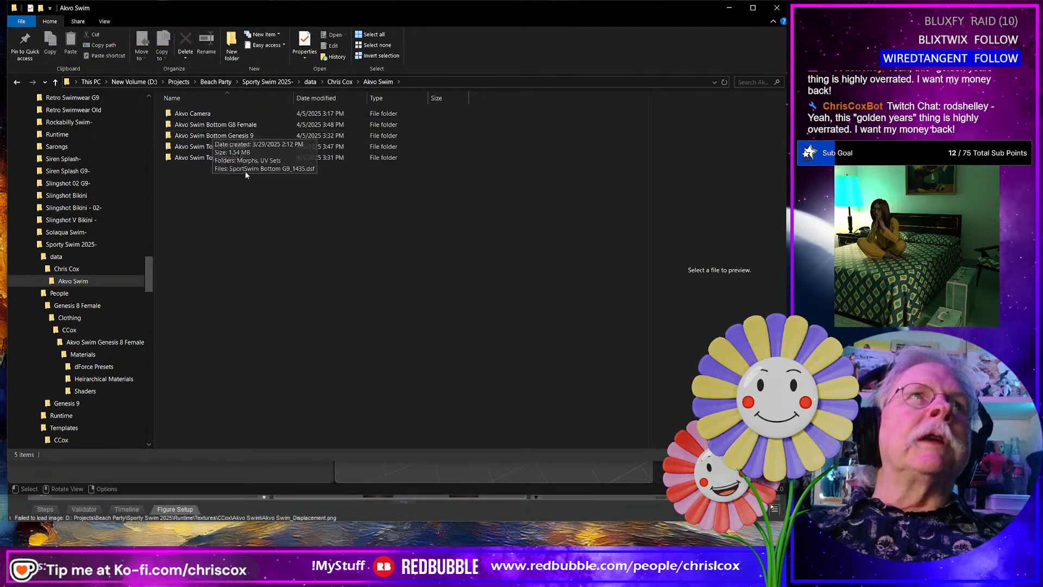
pyautogui.doubleClick(188, 113)
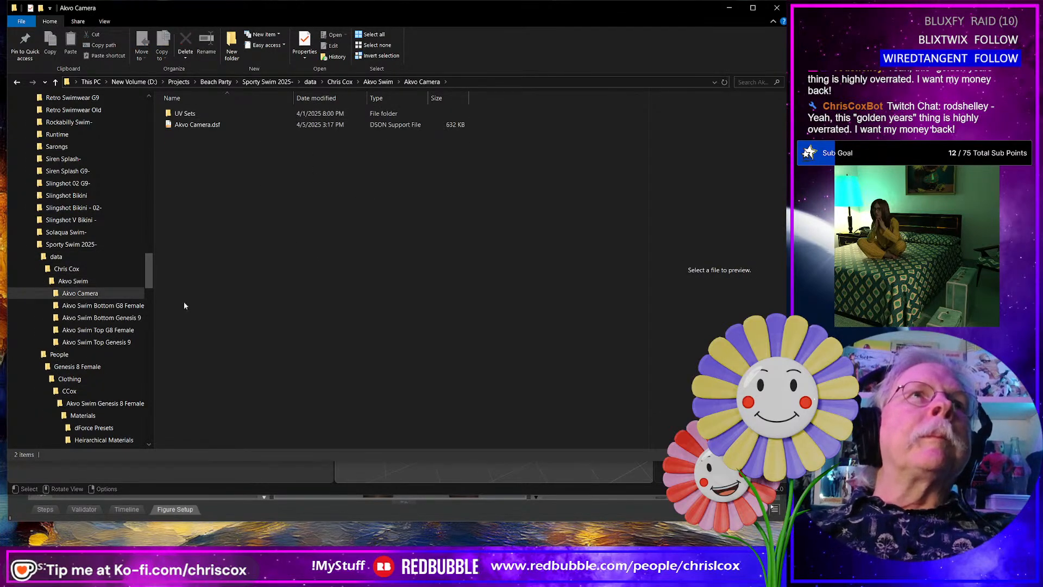
pyautogui.click(101, 305)
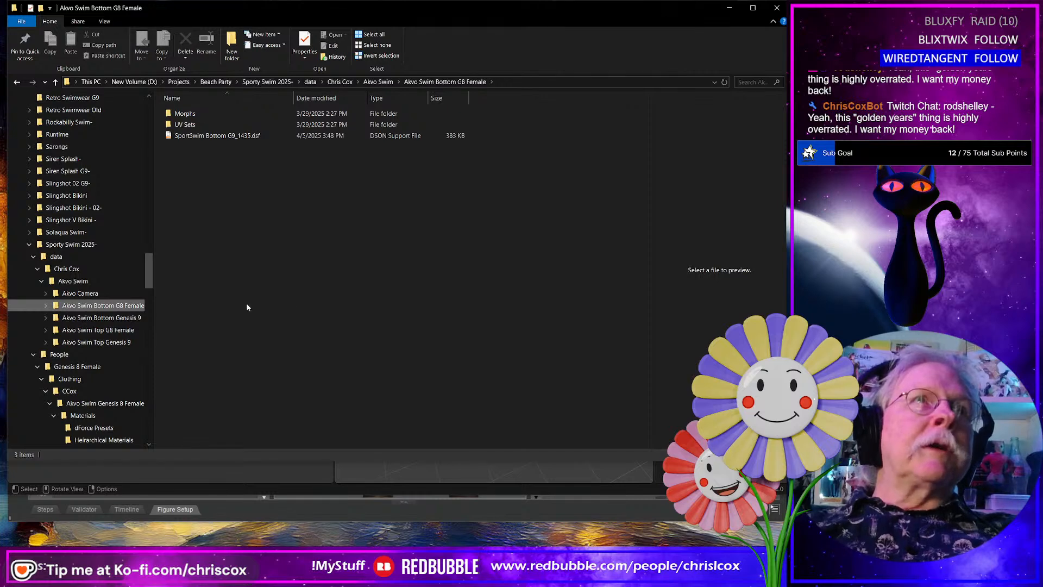
pyautogui.click(102, 318)
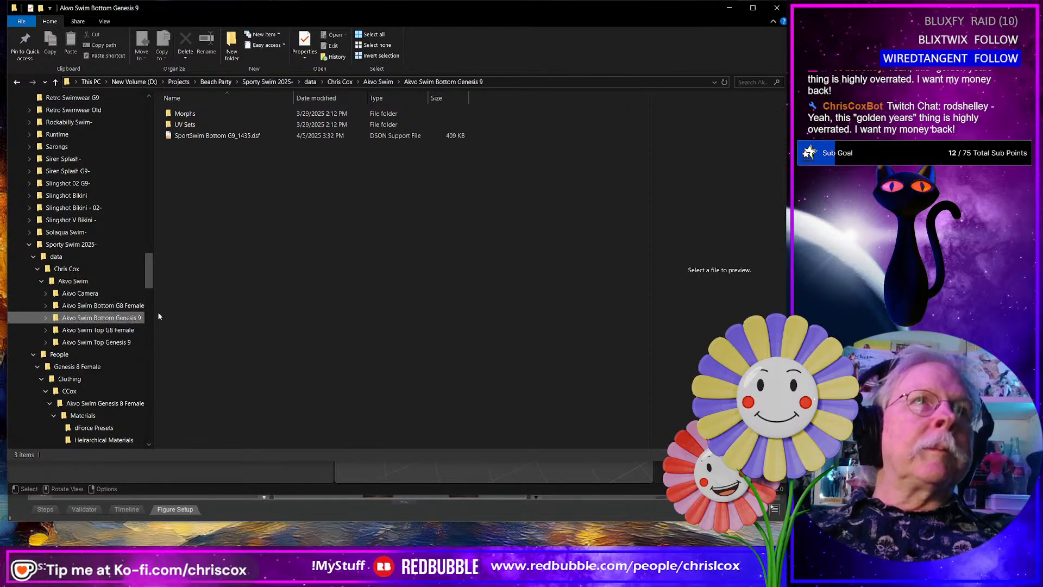
pyautogui.click(124, 330)
pyautogui.click(130, 343)
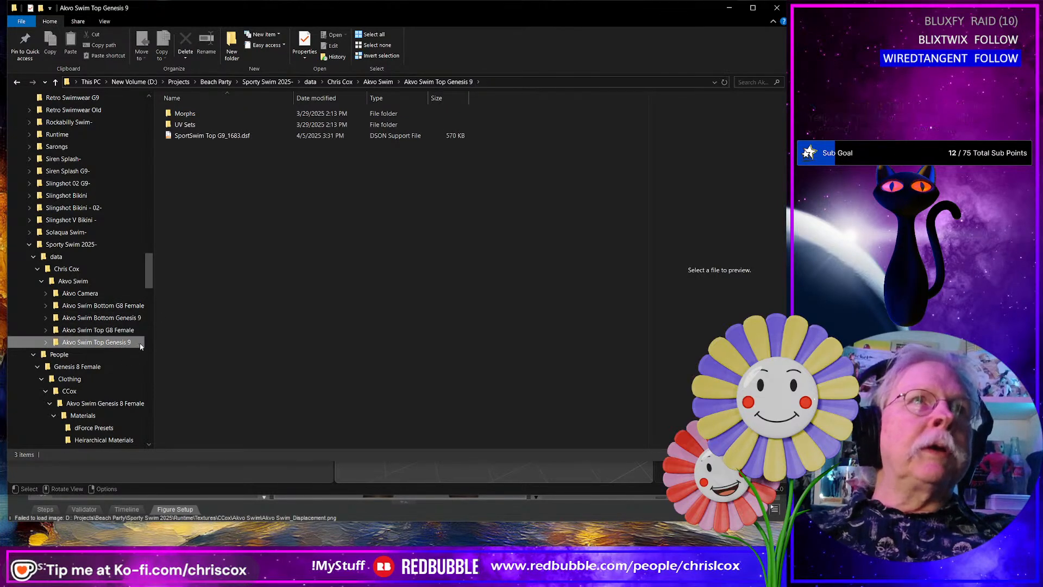
pyautogui.click(106, 305)
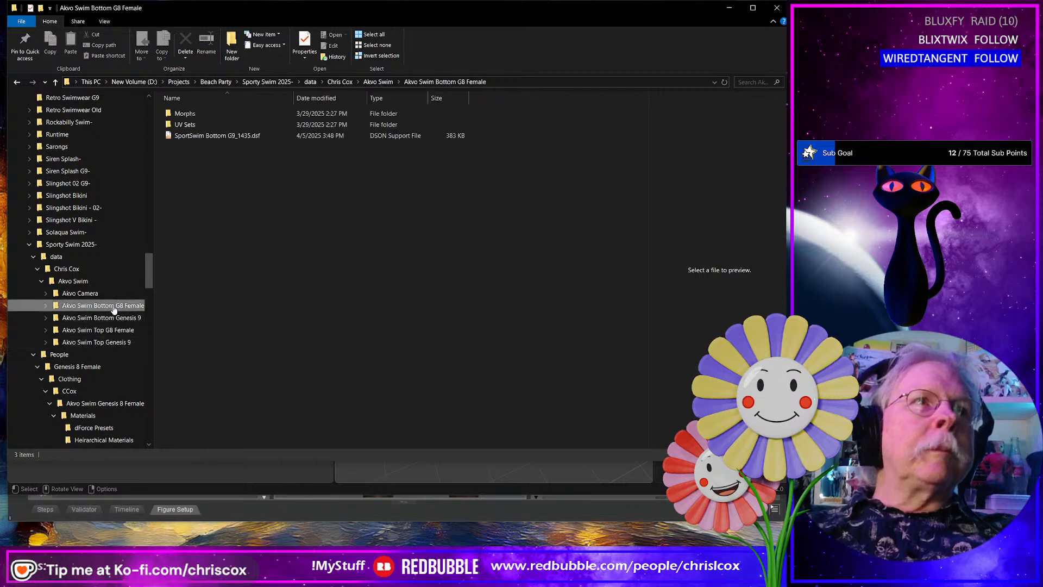
pyautogui.click(209, 137)
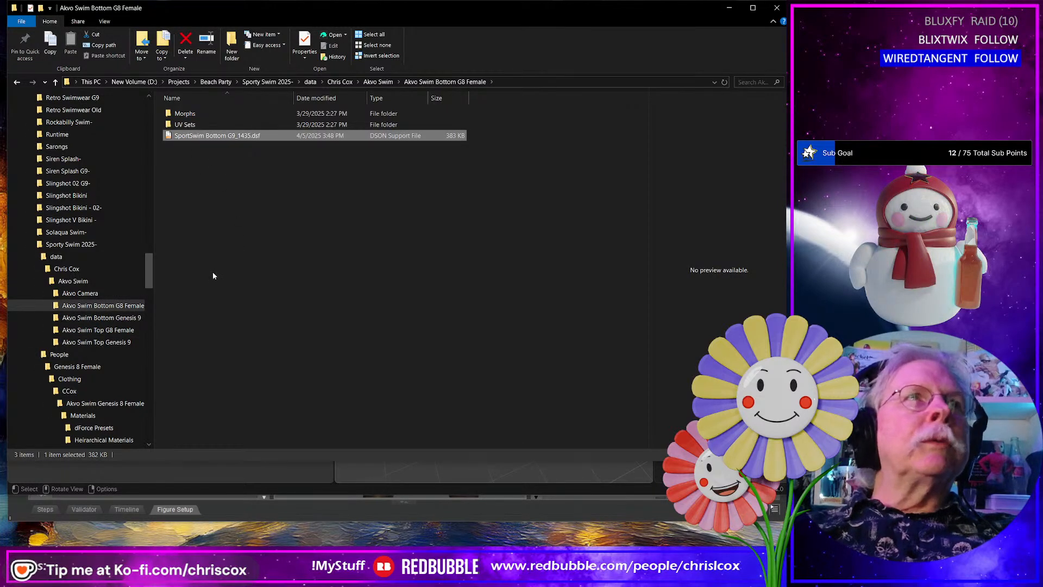
# Compress the data, People, Runtime and Templates folders of Sporty Swim 2025- into a zip archive named after the project folder with 7-Zip.
pyautogui.click(82, 245)
pyautogui.click(183, 114)
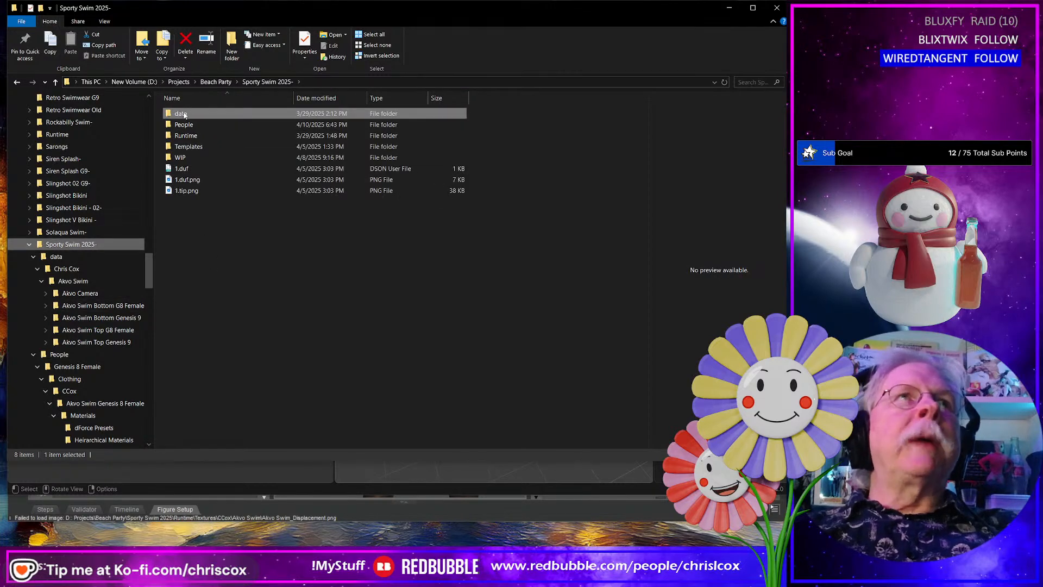
pyautogui.keyDown('ctrl'); pyautogui.click(187, 136); pyautogui.keyUp('ctrl')
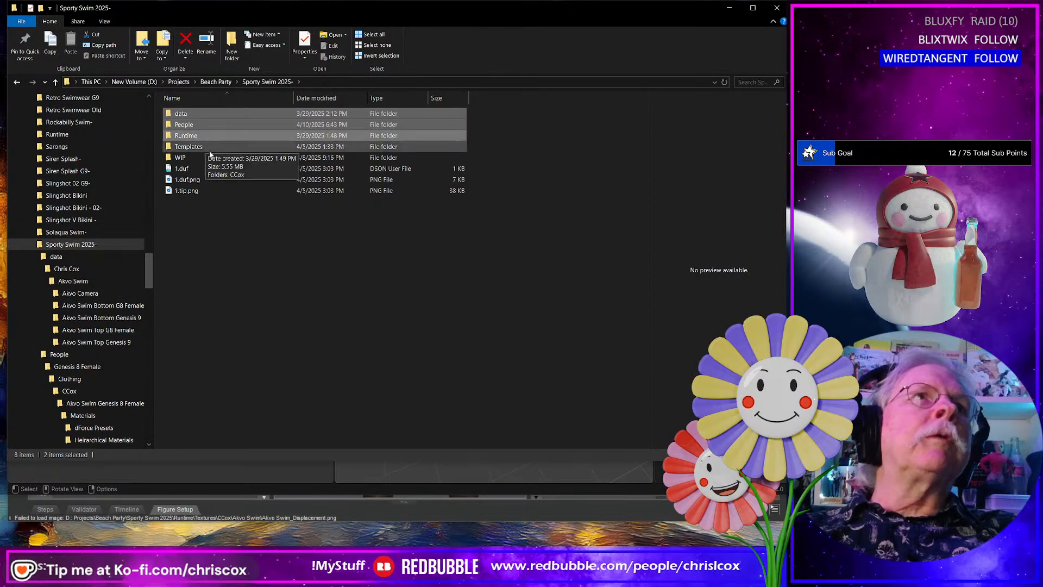
pyautogui.keyDown('ctrl'); pyautogui.click(194, 148); pyautogui.keyUp('ctrl')
pyautogui.rightClick(194, 148)
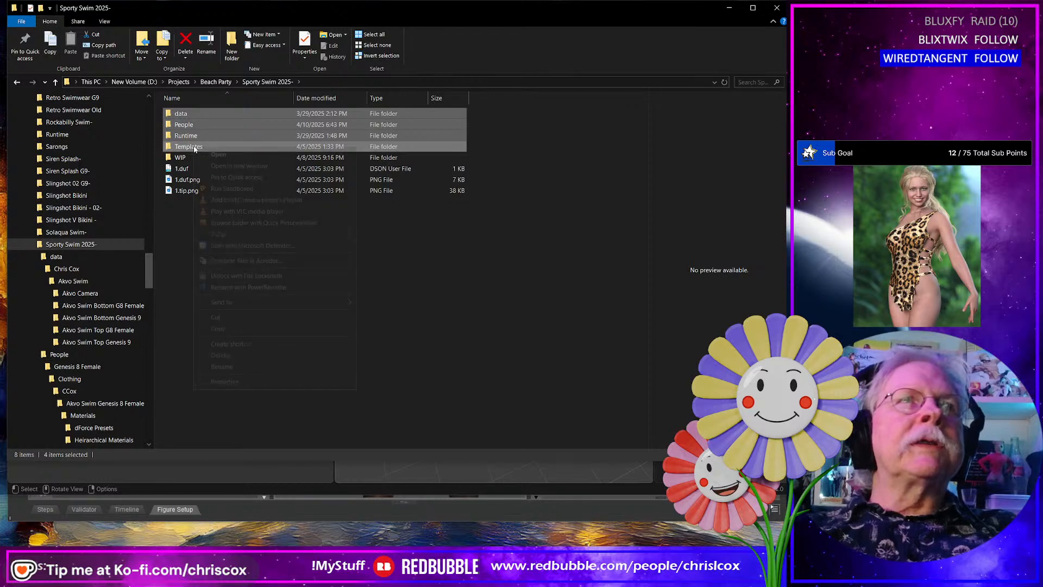
pyautogui.moveTo(232, 238)
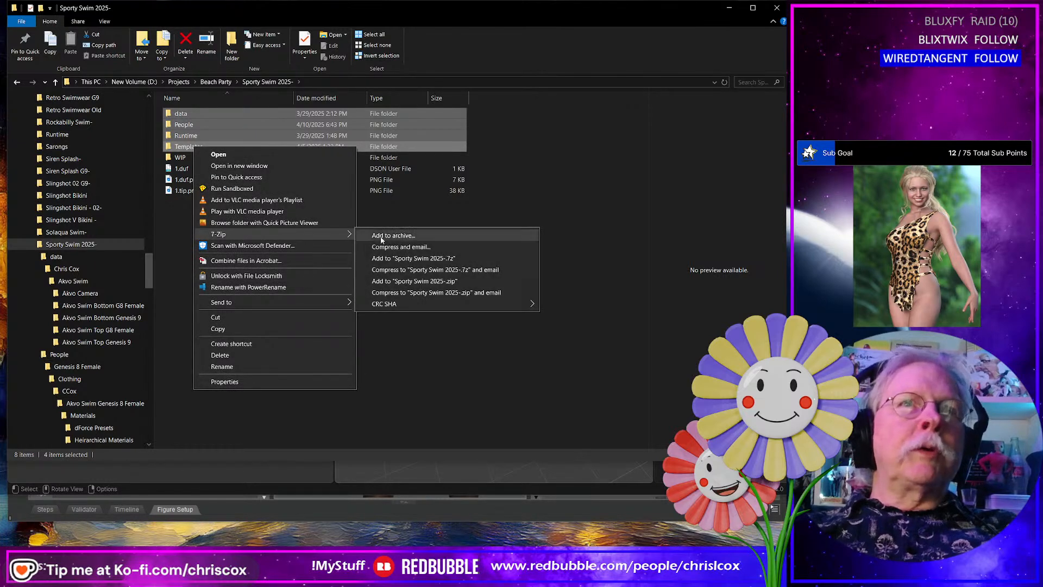
pyautogui.click(406, 281)
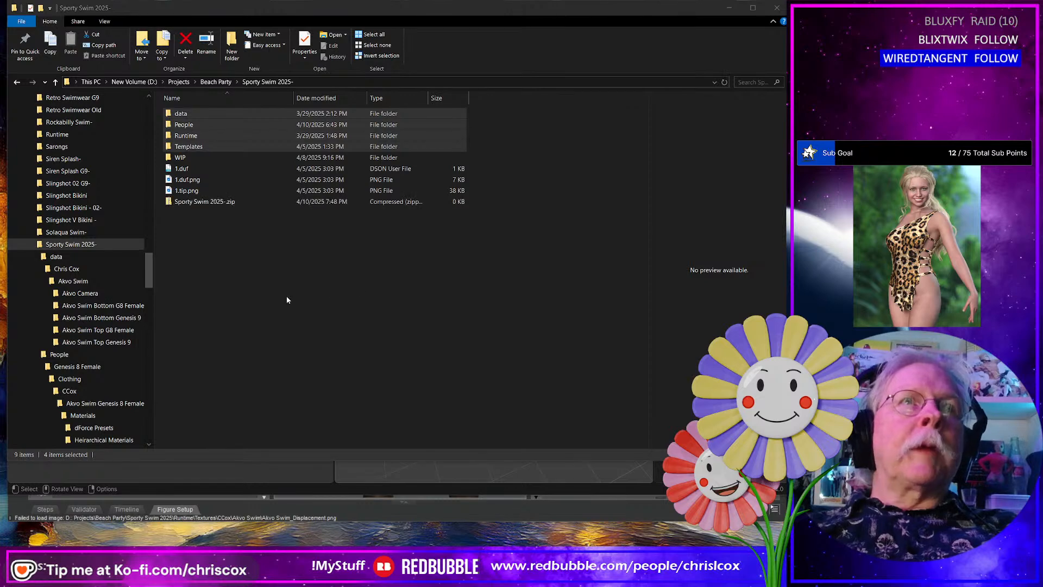
# Rename the new zip archive to Akvon Swim G8 G8 Female.zip.
pyautogui.click(191, 202)
pyautogui.click(191, 202)
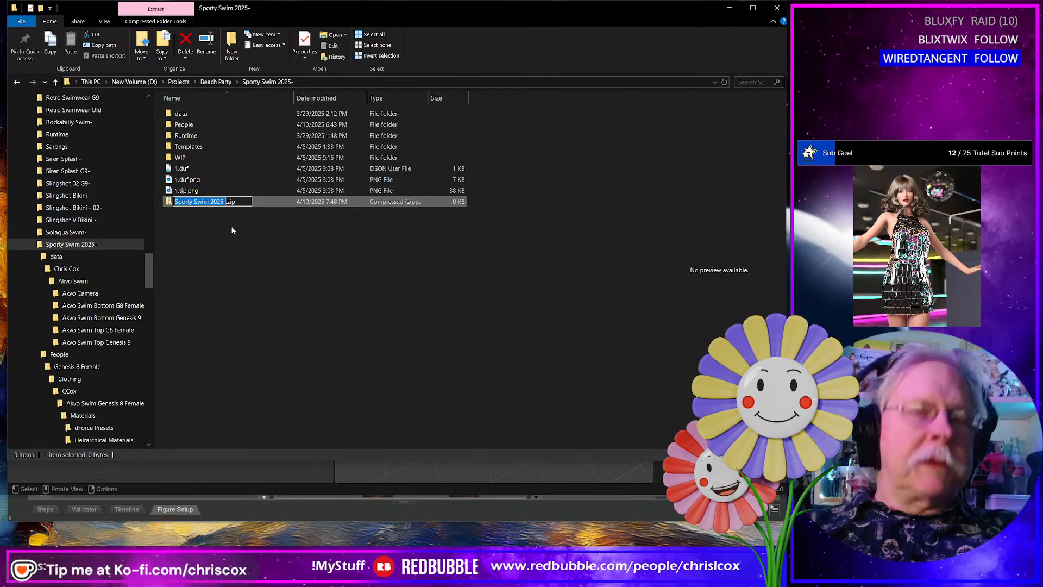
pyautogui.write('Akv')
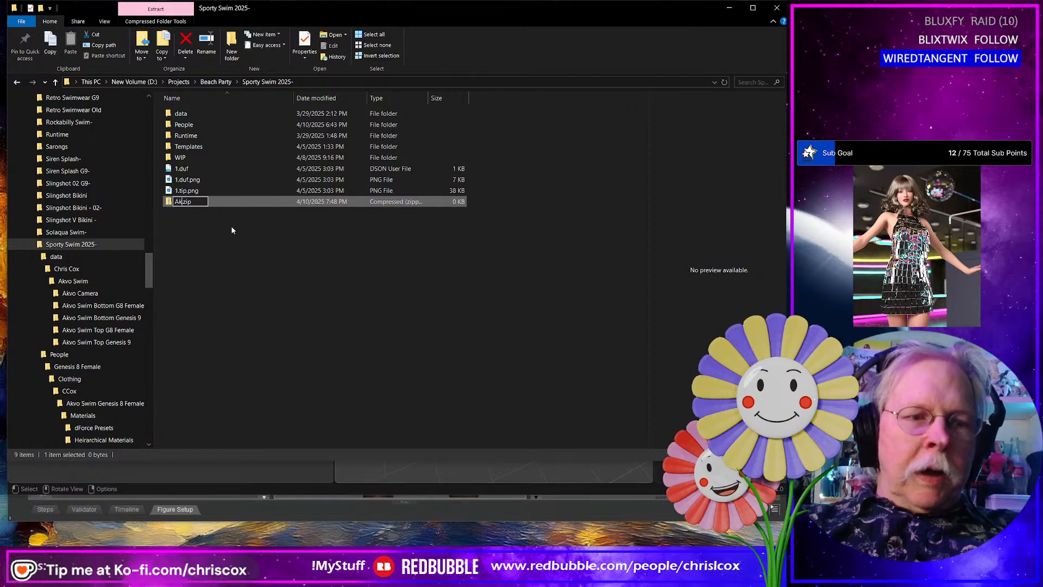
pyautogui.write('on')
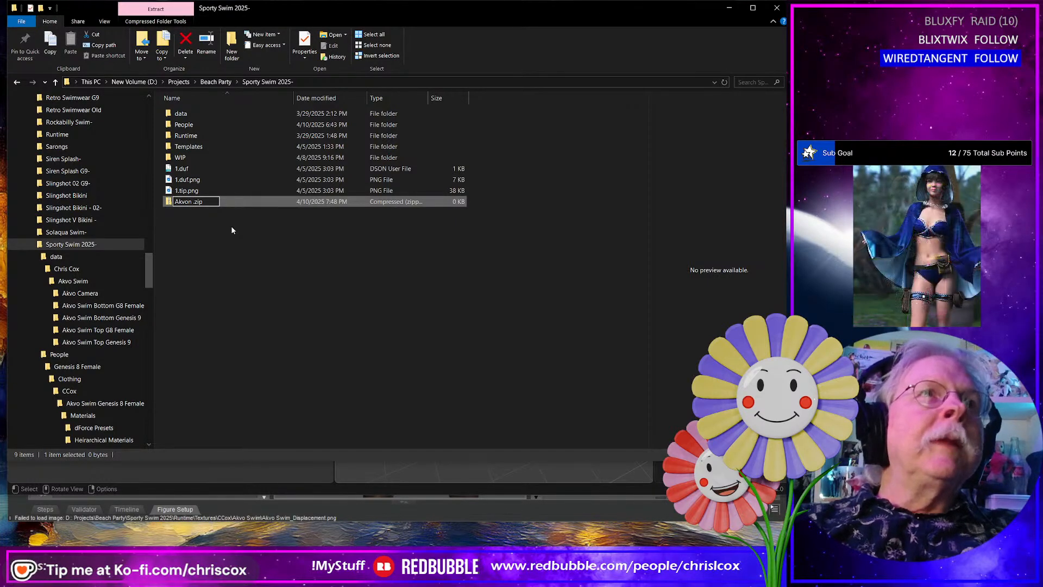
pyautogui.write(' Swi')
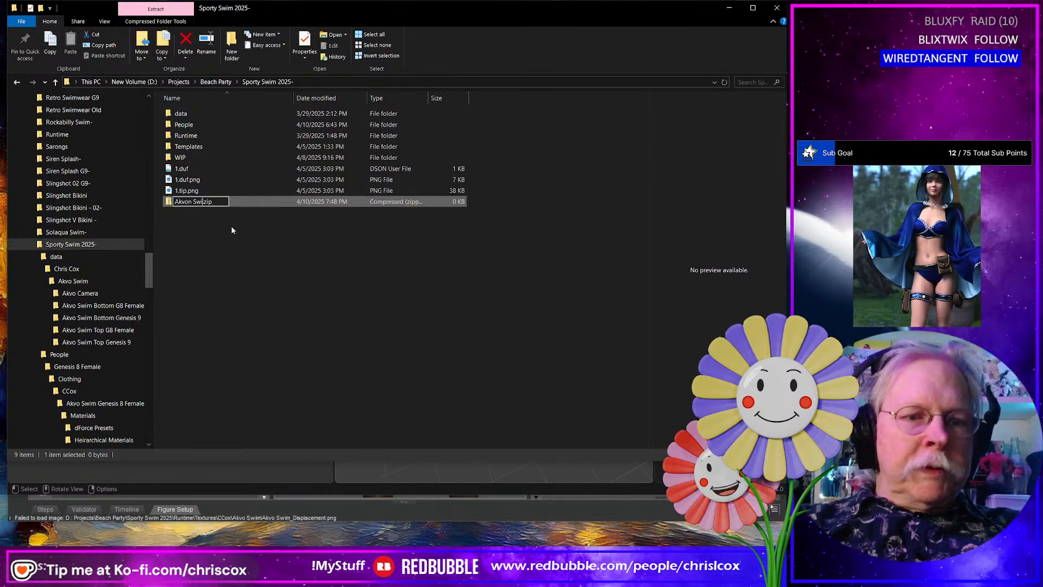
pyautogui.write('m G8 ')
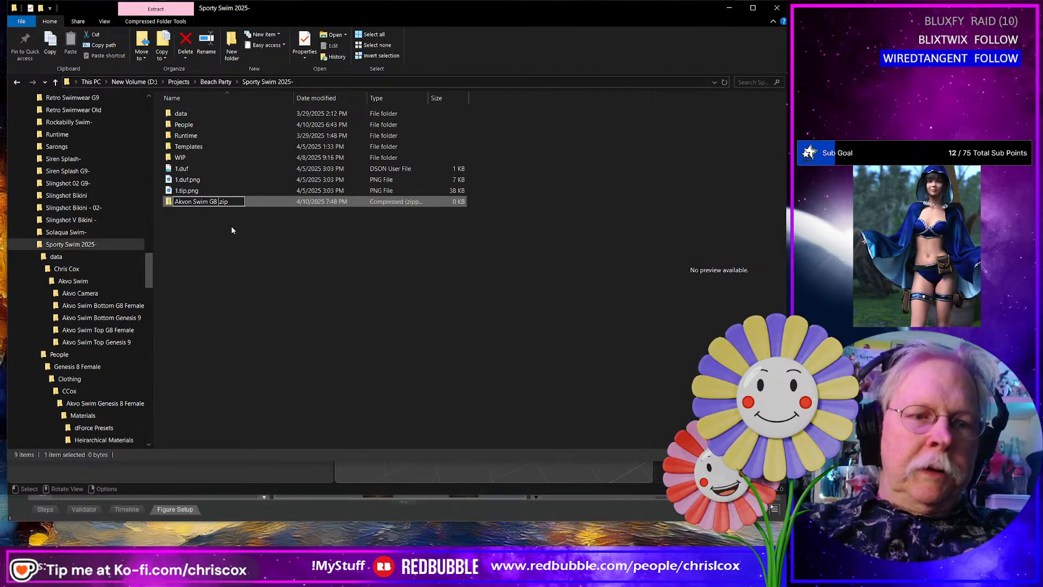
pyautogui.write('G8 Female')
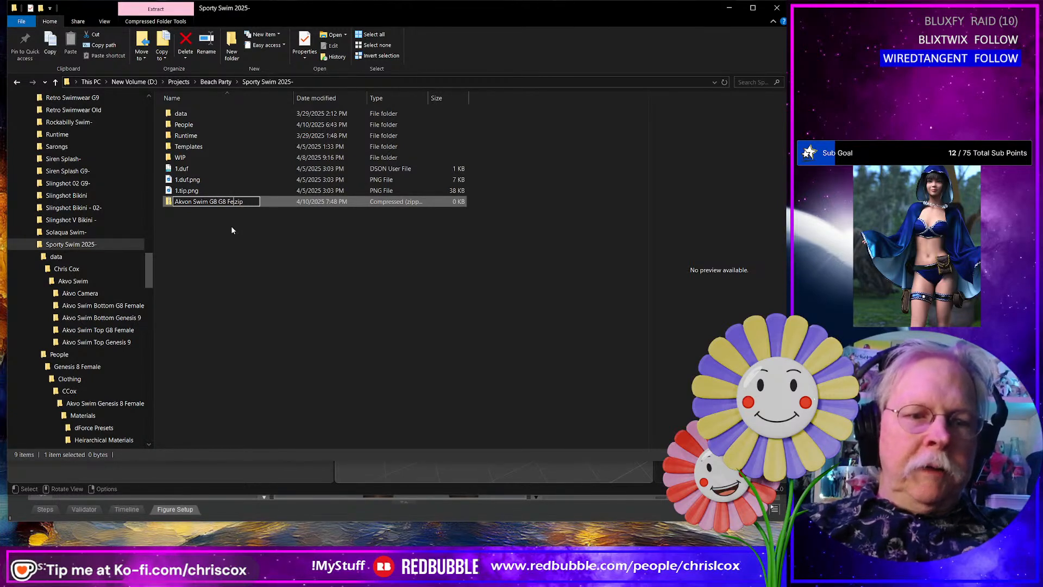
pyautogui.press('Return')
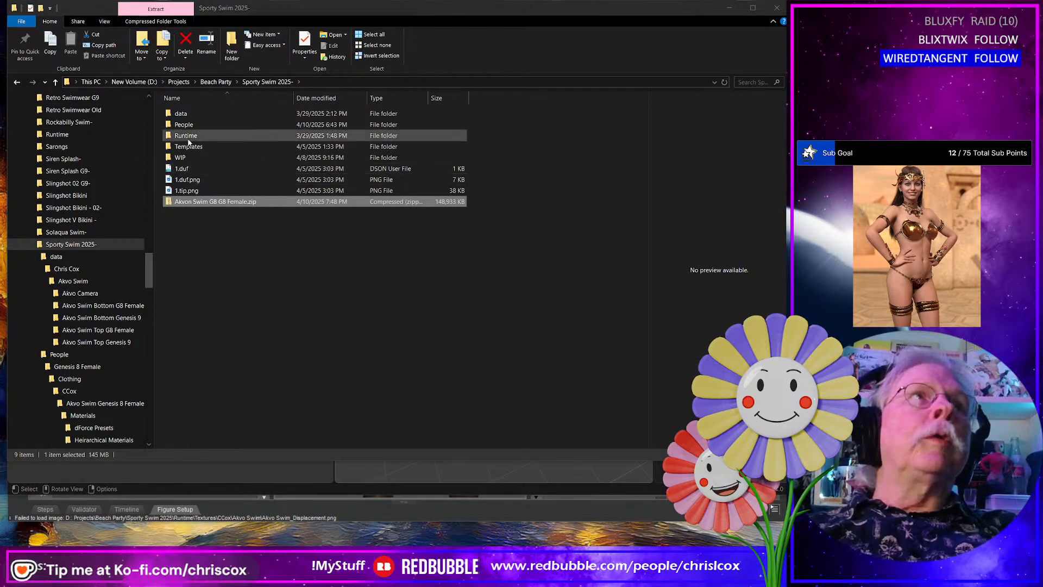
# Delete all old folders and files from the !DS Test 05 folder under Projects.
pyautogui.click(178, 81)
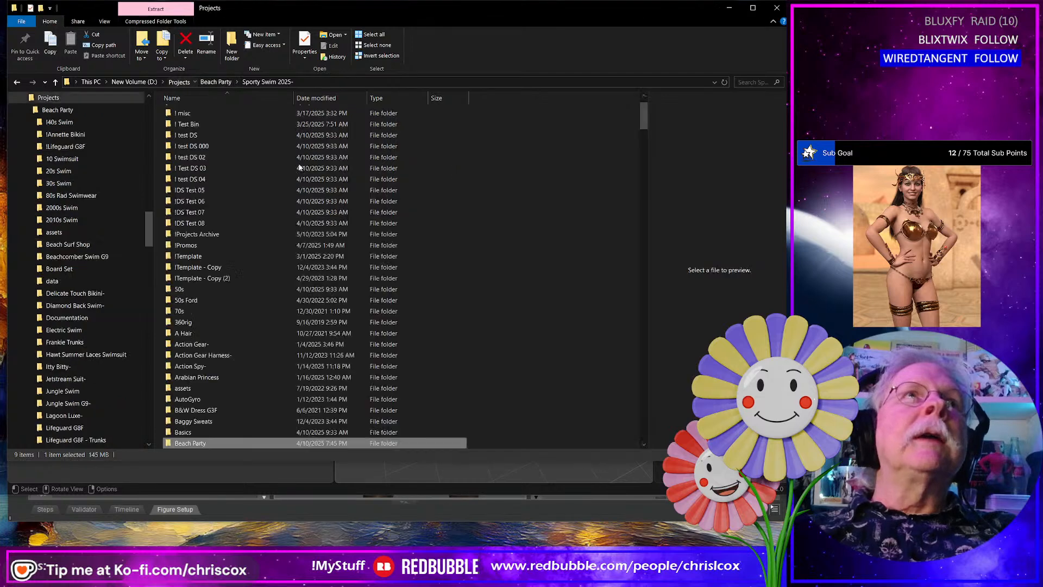
pyautogui.click(222, 194)
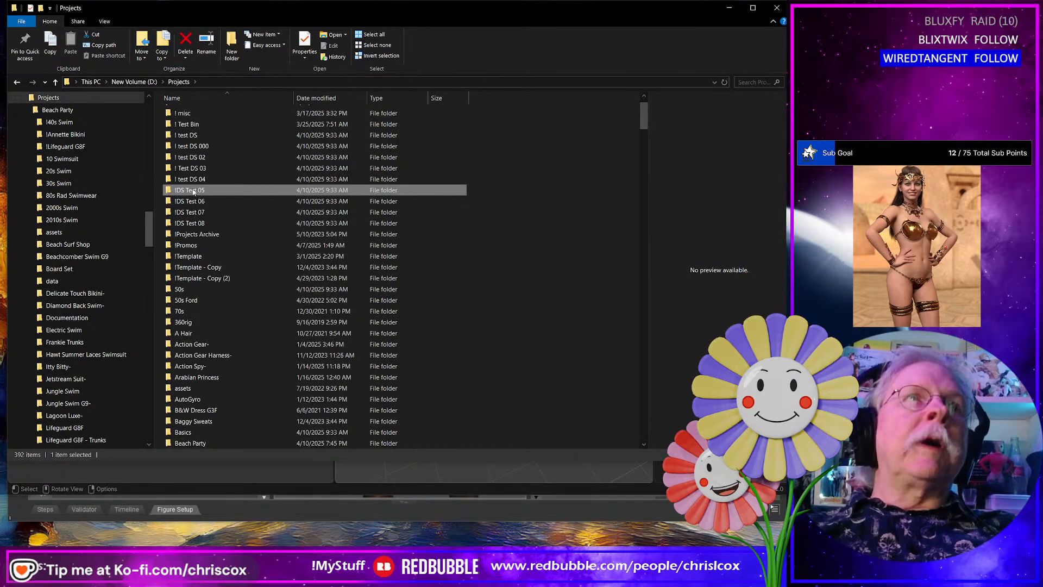
pyautogui.doubleClick(193, 190)
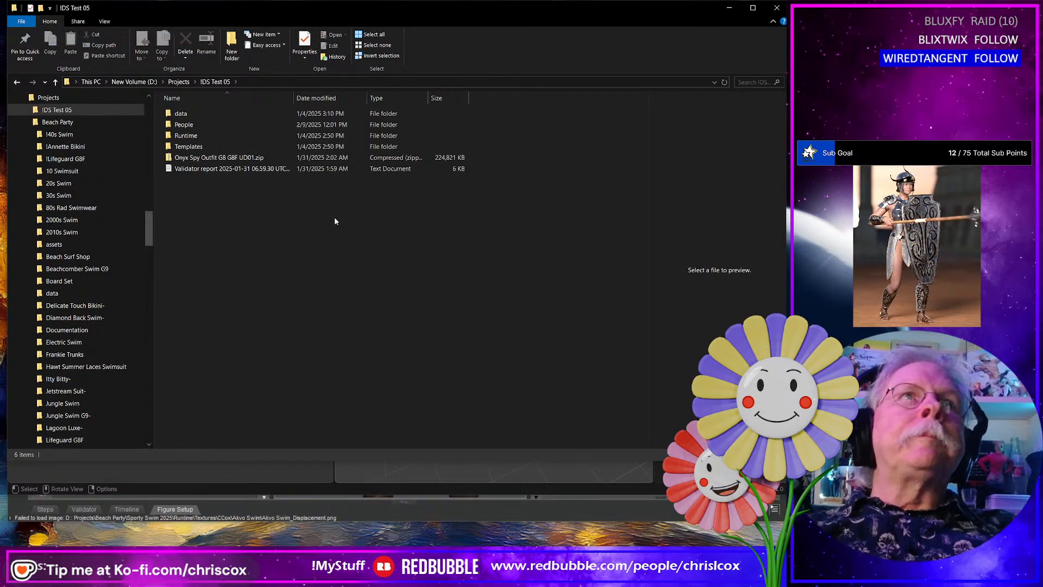
pyautogui.click(182, 114)
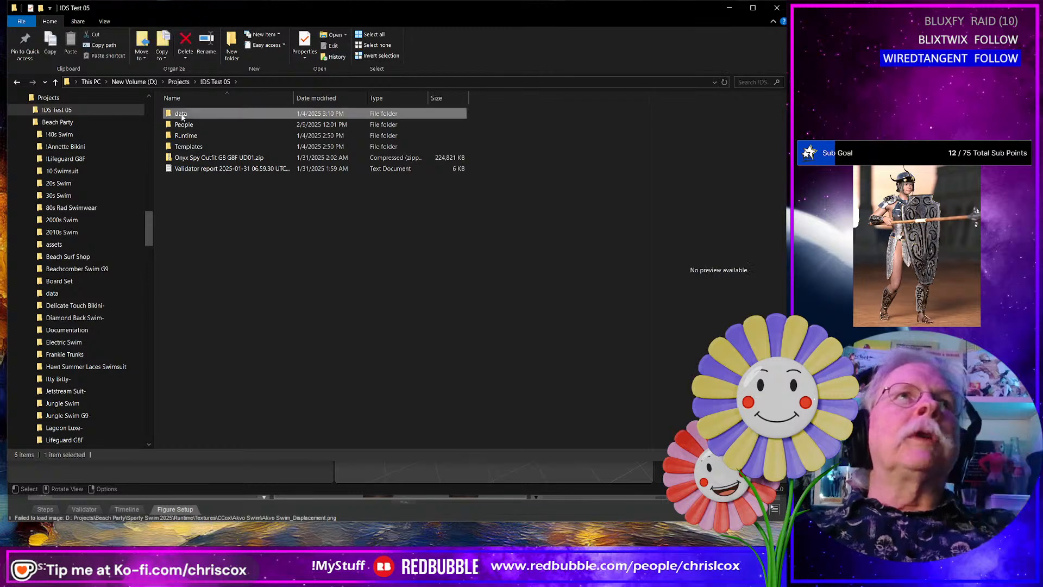
pyautogui.keyDown('shift'); pyautogui.click(221, 170); pyautogui.keyUp('shift')
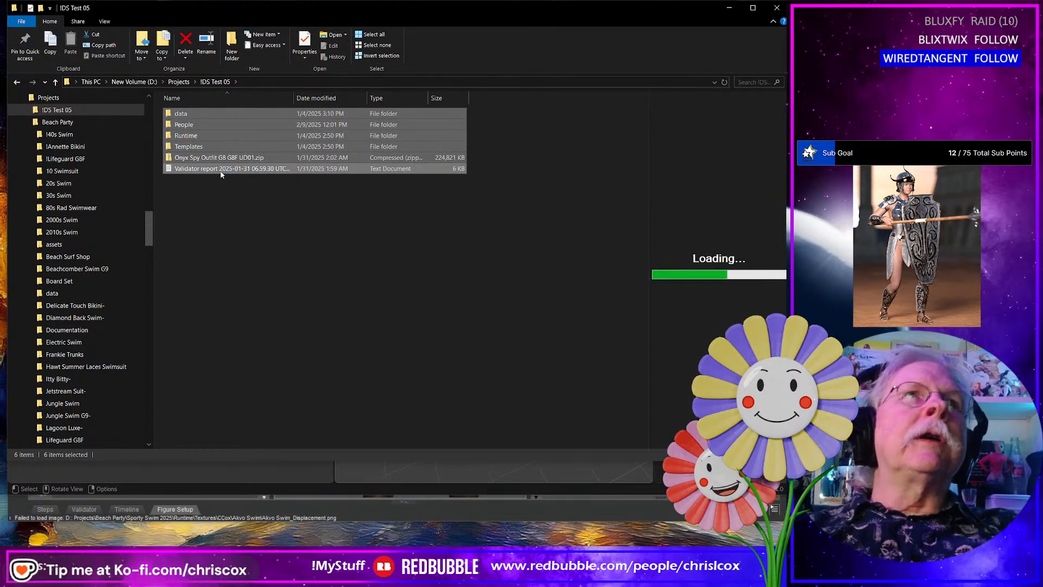
pyautogui.press('Delete')
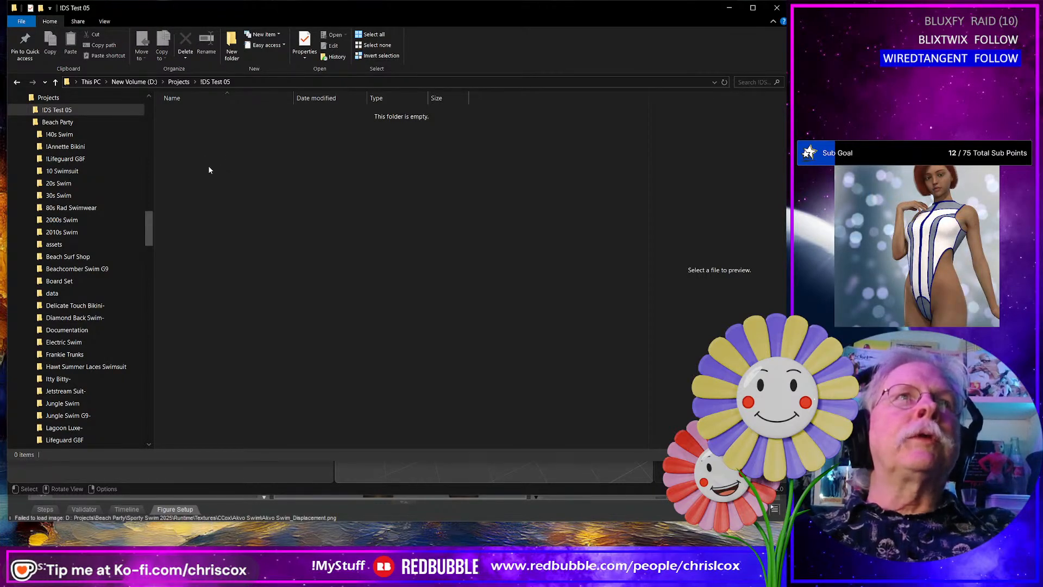
# Copy Akvon Swim G8 G8 Female.zip from the Sporty Swim 2025- folder into the !DS Test 05 folder.
pyautogui.rightClick(209, 166)
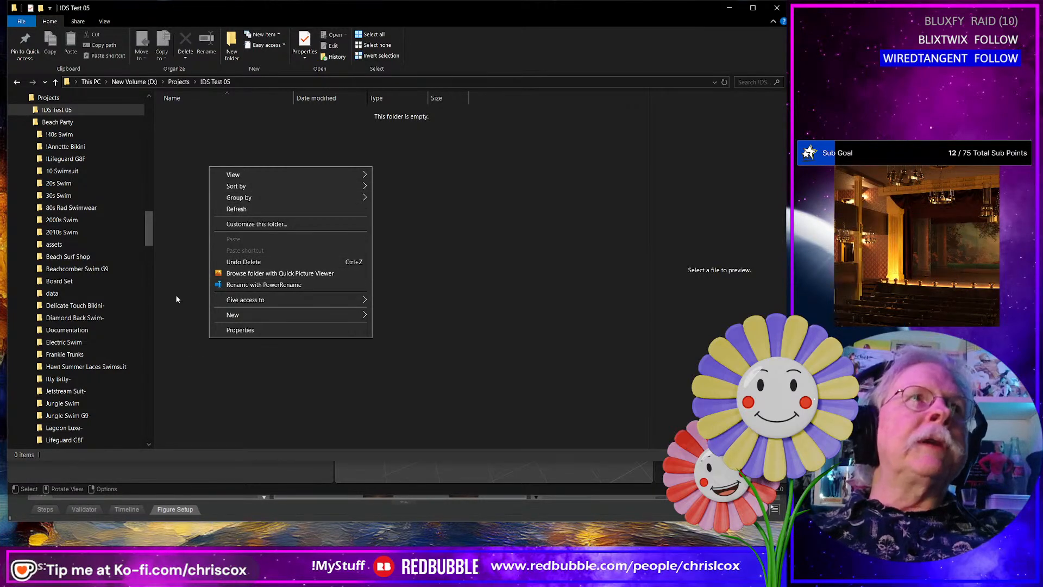
pyautogui.click(150, 229)
pyautogui.moveTo(150, 229); pyautogui.dragTo(156, 248)
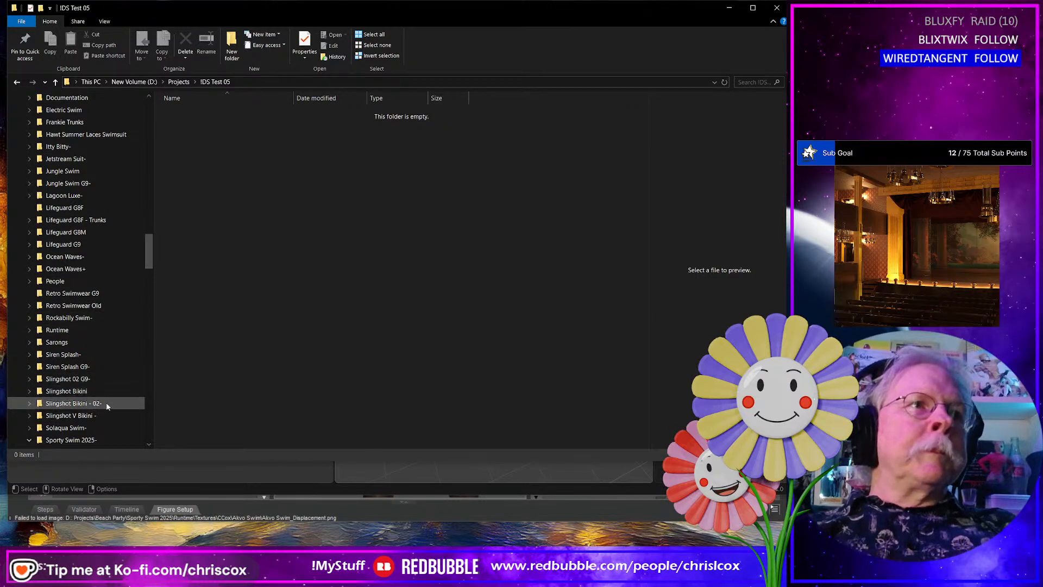
pyautogui.scroll(-1, 106, 416)
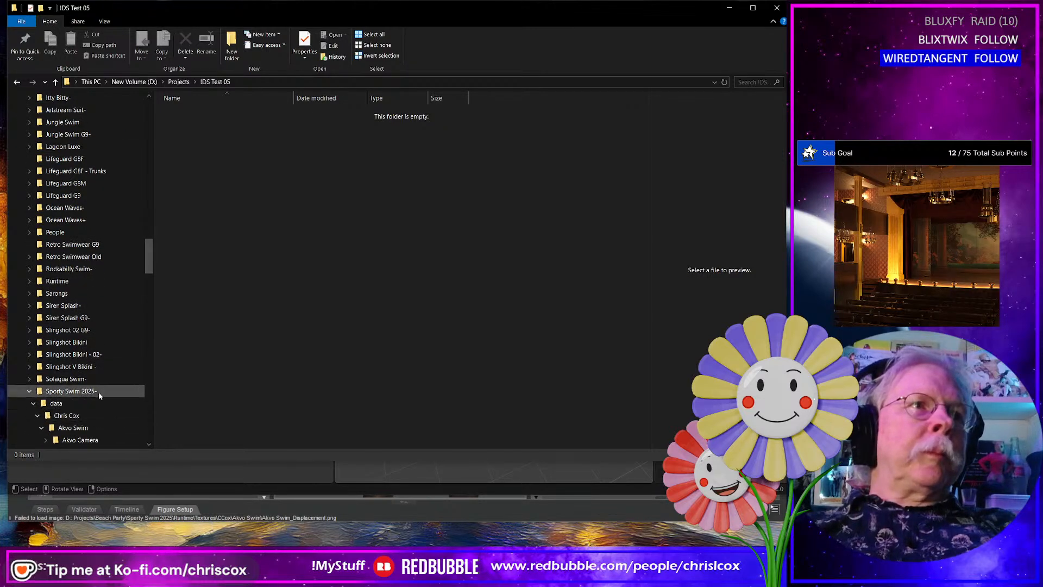
pyautogui.click(99, 393)
pyautogui.click(220, 202)
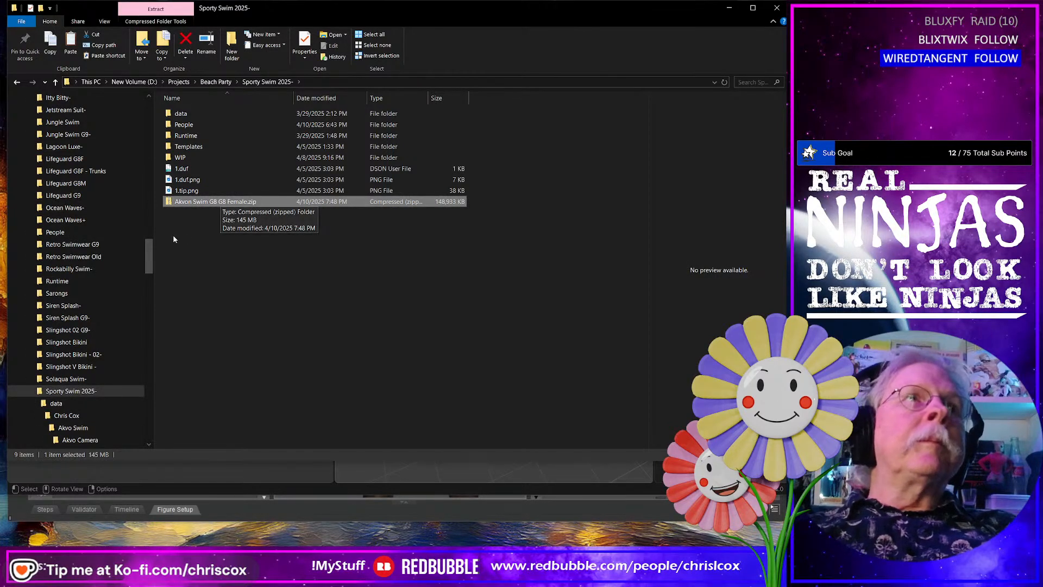
pyautogui.scroll(2, 92, 243)
pyautogui.scroll(10, 93, 242)
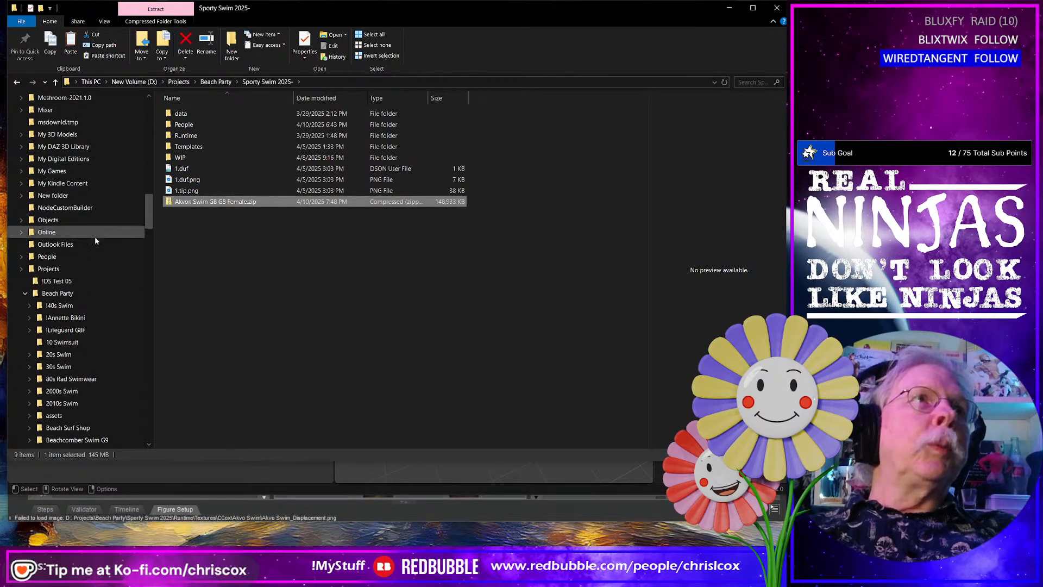
pyautogui.click(54, 281)
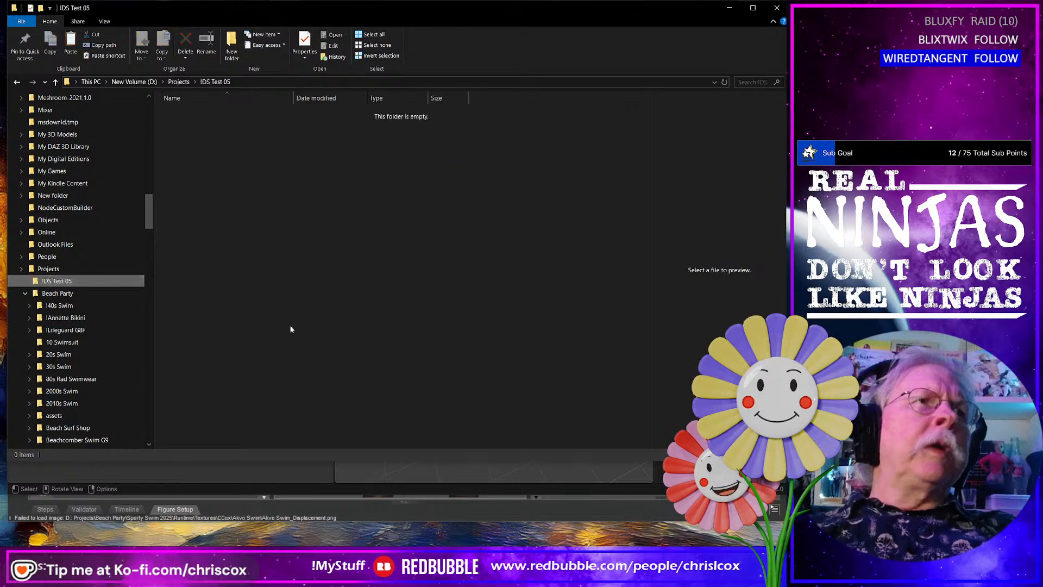
pyautogui.hotkey('ctrl', 'v')
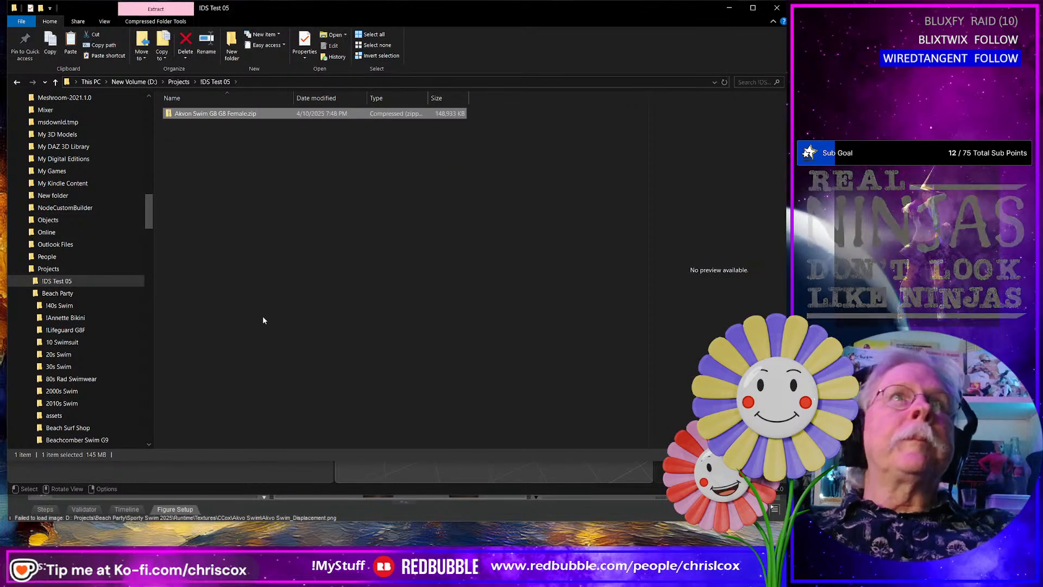
# Extract Akvon Swim G8 G8 Female.zip directly into the !DS Test 05 folder with 7-Zip.
pyautogui.rightClick(180, 114)
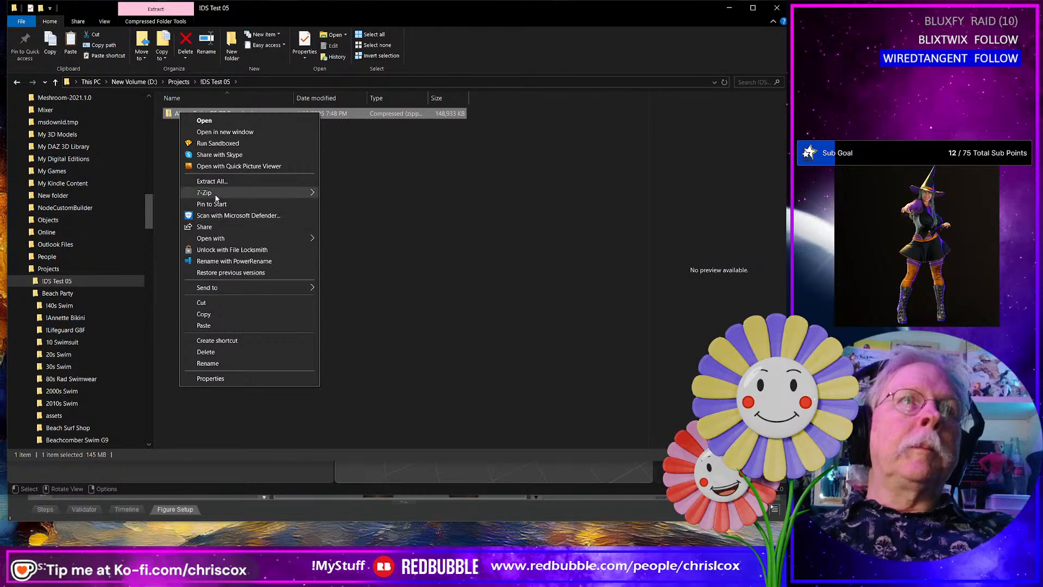
pyautogui.moveTo(217, 196)
pyautogui.click(375, 229)
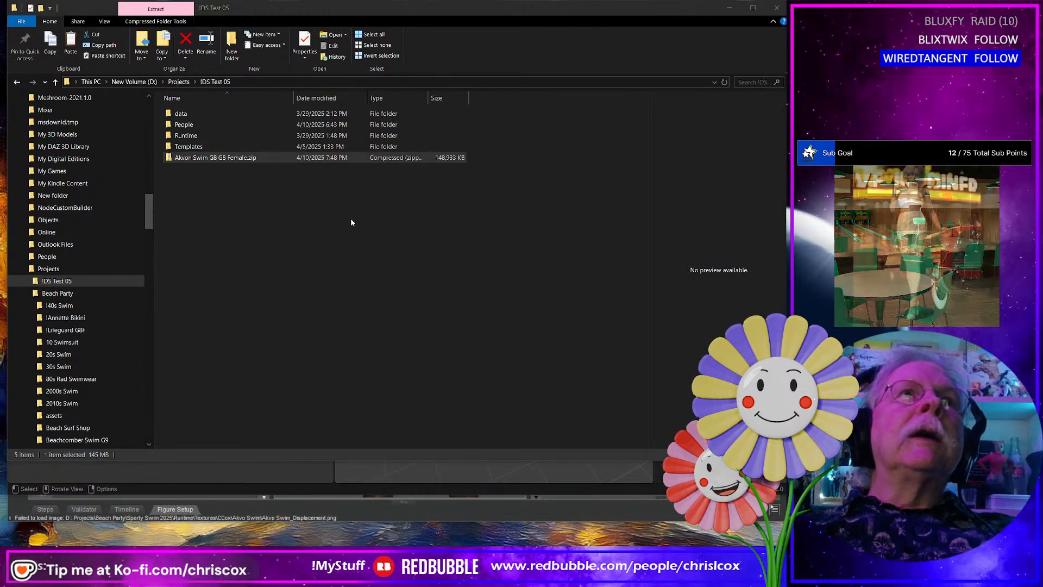
# Delete the copied Akvon Swim G8 G8 Female.zip from the !DS Test 05 folder.
pyautogui.hotkey('alt', 'Tab')
pyautogui.hotkey('alt', 'Tab')
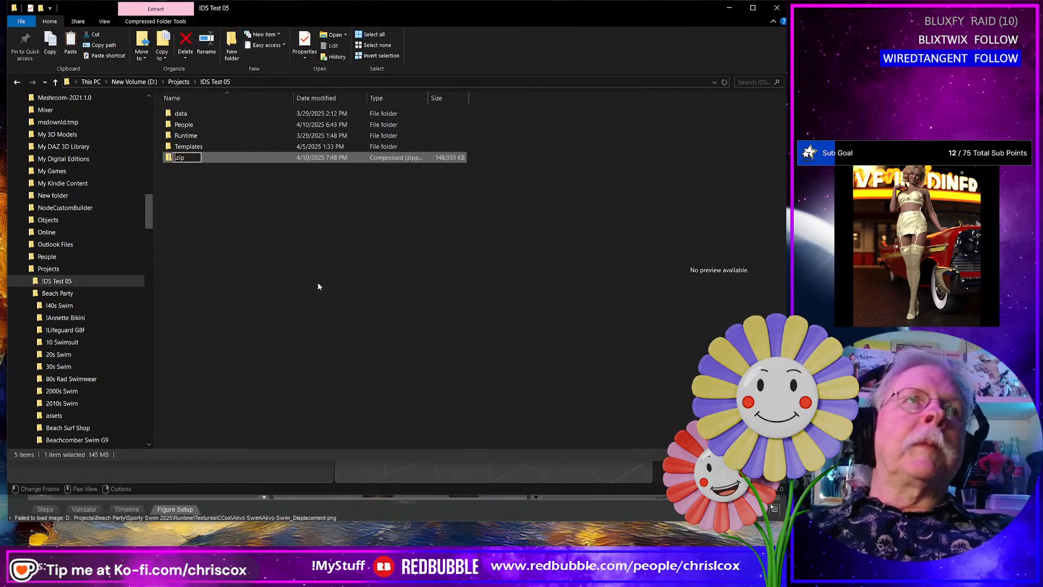
pyautogui.click(286, 251)
pyautogui.click(202, 159)
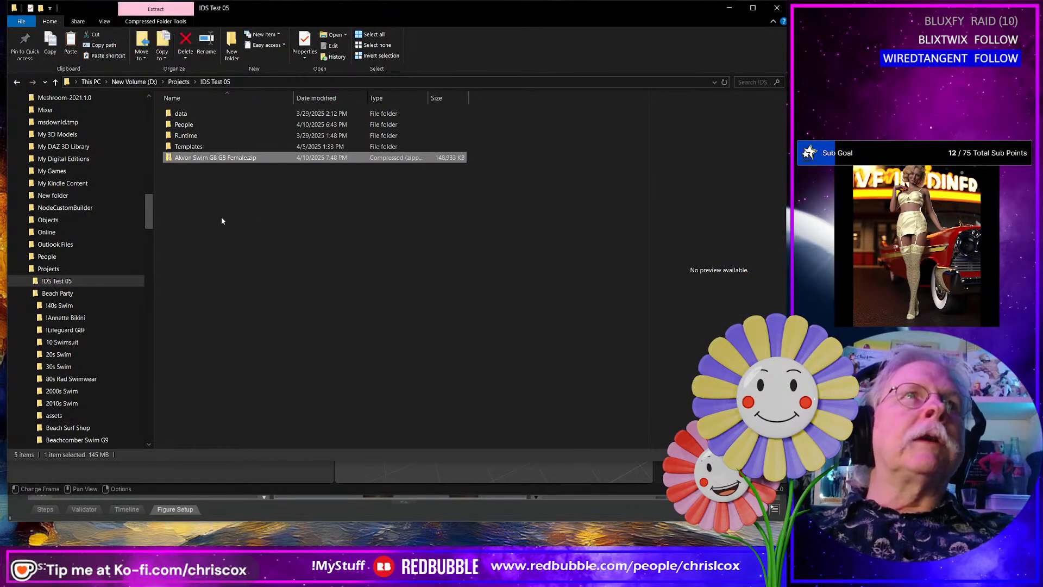
pyautogui.press('Delete')
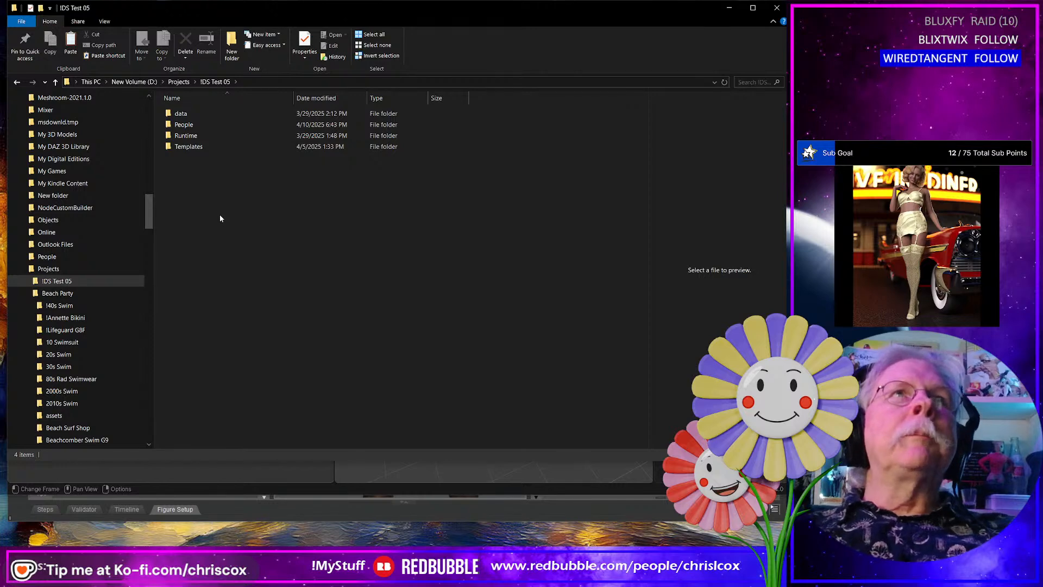
# Switch to DAZ Studio, save the Akvo Swim Thumbs scene and start a new scene from the Startup-6-2022 template.
pyautogui.hotkey('alt', 'Tab')
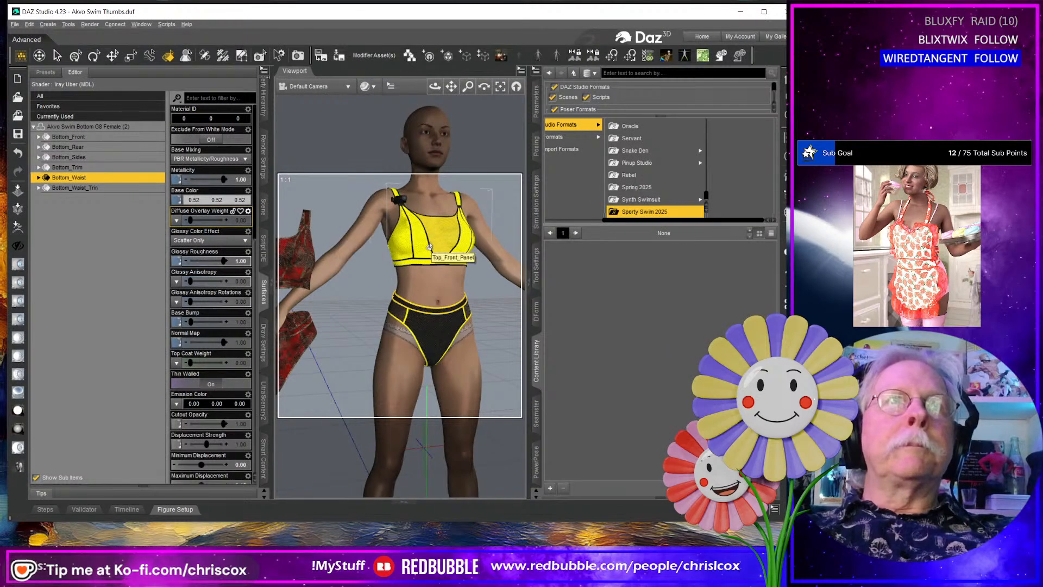
pyautogui.hotkey('ctrl', 's')
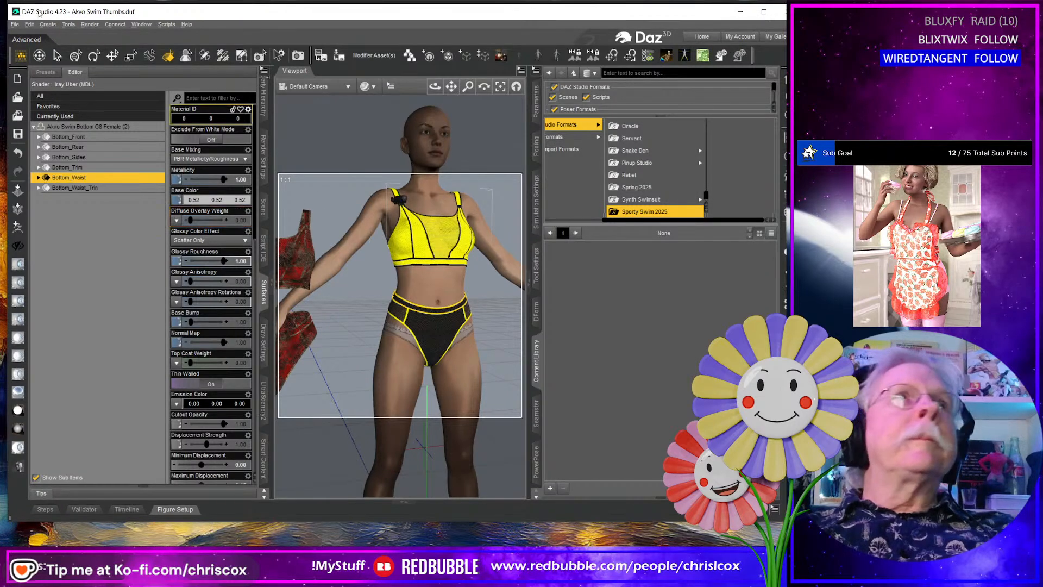
pyautogui.click(15, 24)
pyautogui.click(31, 36)
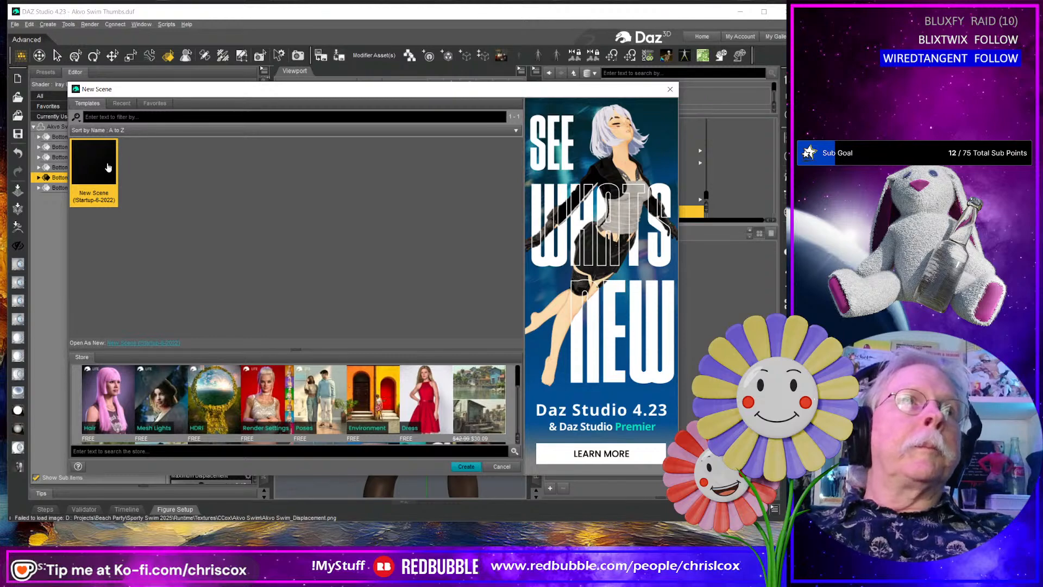
pyautogui.doubleClick(108, 167)
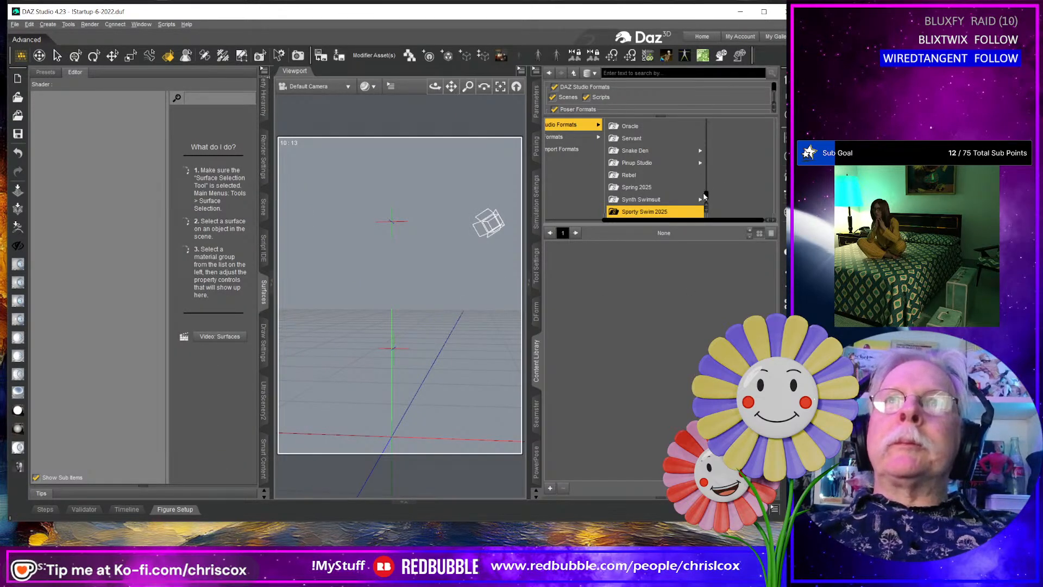
# Examine the refreshed !DS Test 05 library's Genesis 8 Female clothing under CCox, checking Akvo Swim's Materials and dForce Presets.
pyautogui.moveTo(706, 195); pyautogui.dragTo(707, 126)
pyautogui.scroll(-2, 671, 162)
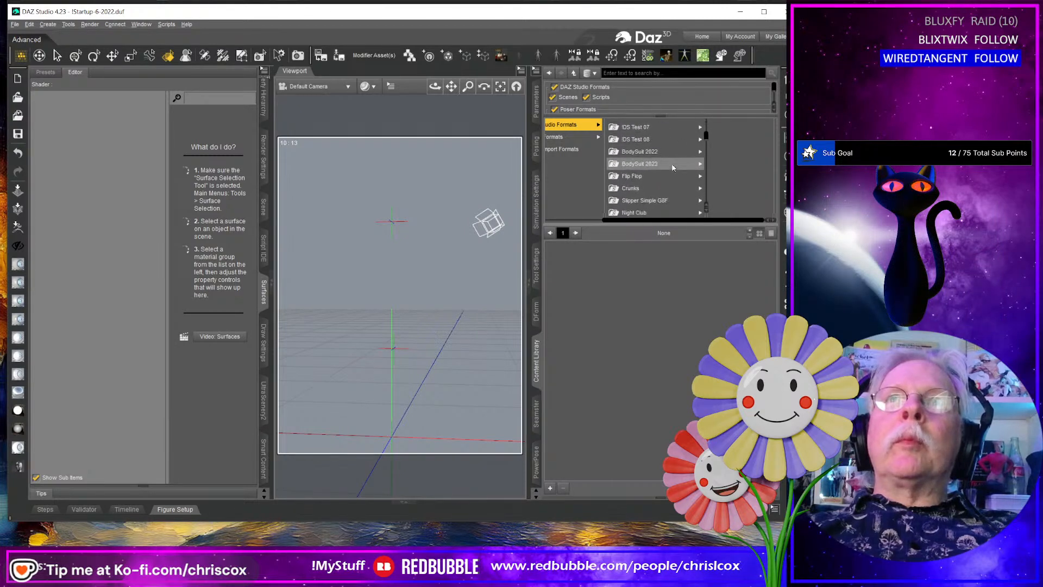
pyautogui.click(630, 175)
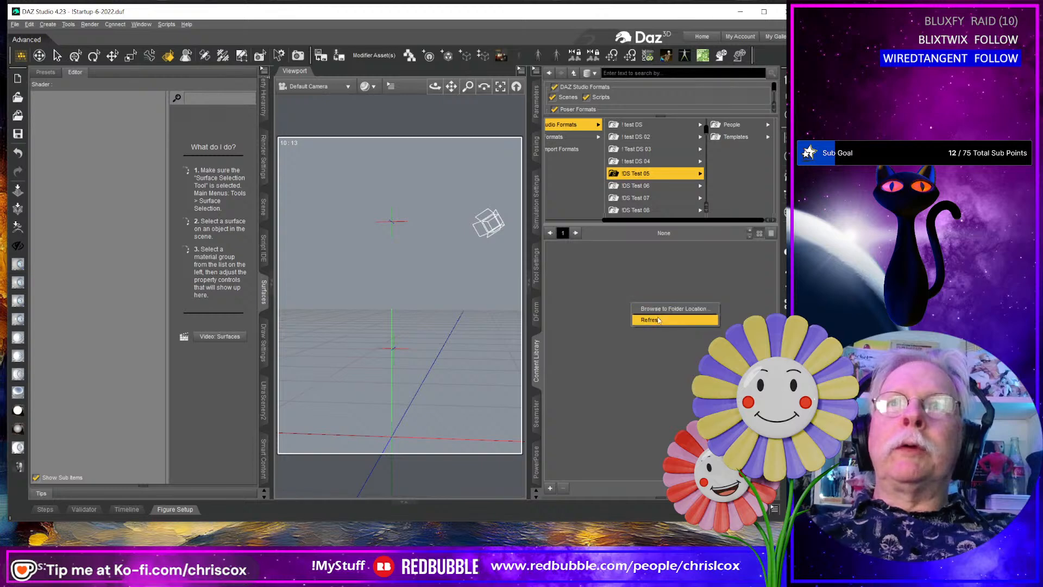
pyautogui.click(729, 125)
pyautogui.click(729, 125)
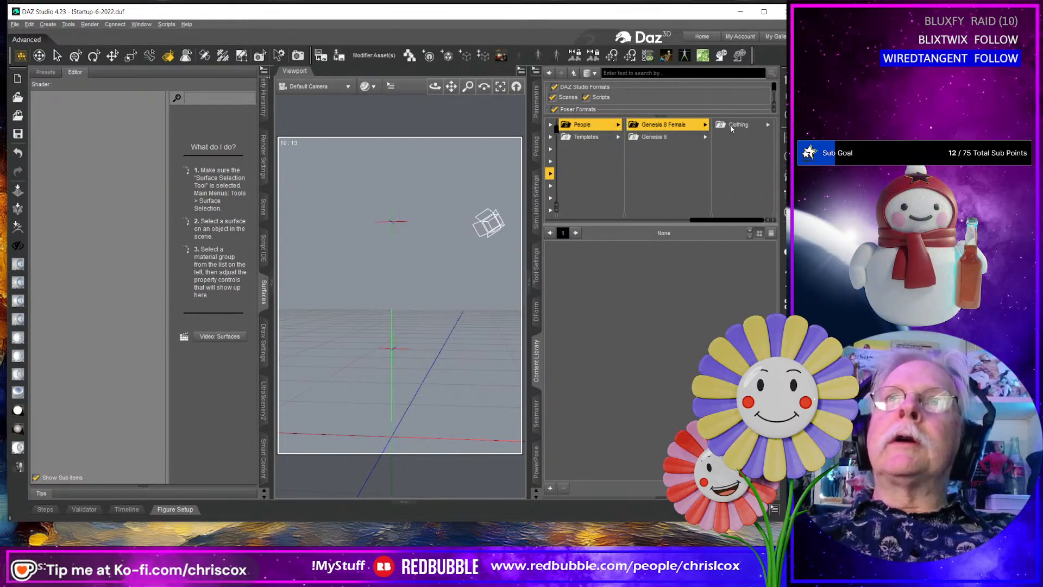
pyautogui.click(731, 126)
pyautogui.click(733, 126)
pyautogui.click(732, 125)
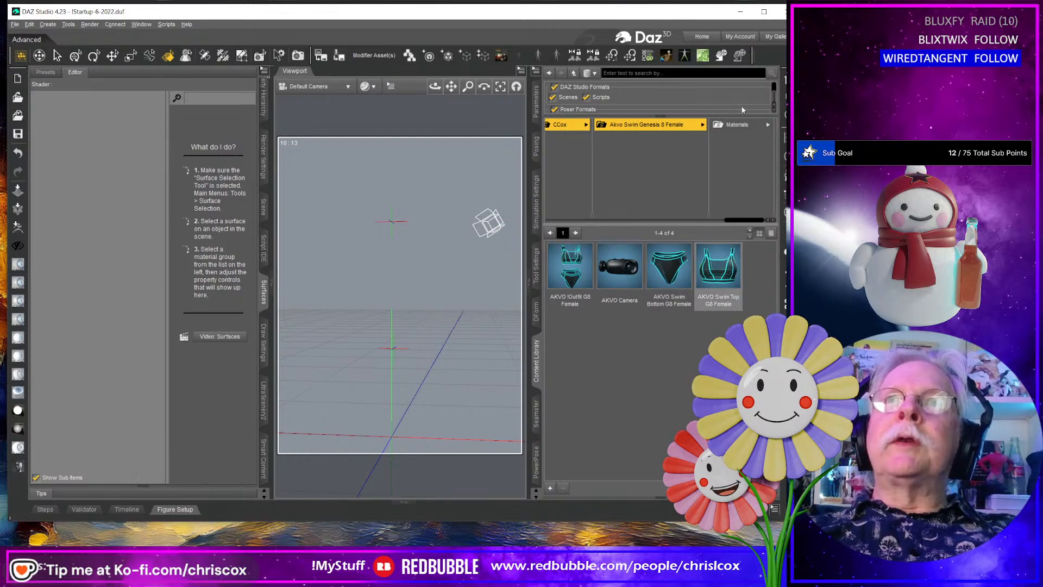
pyautogui.click(737, 126)
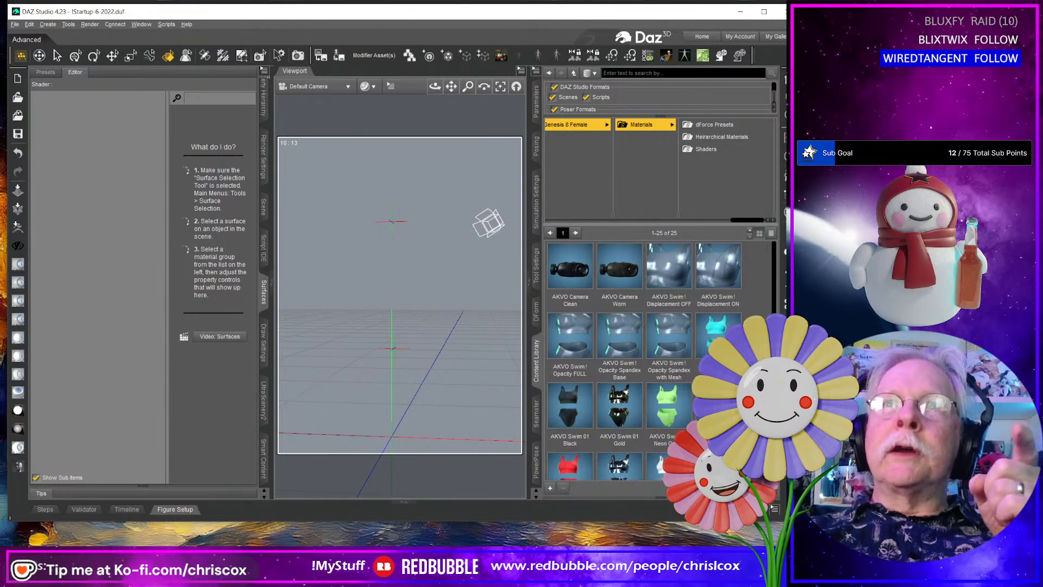
pyautogui.click(718, 126)
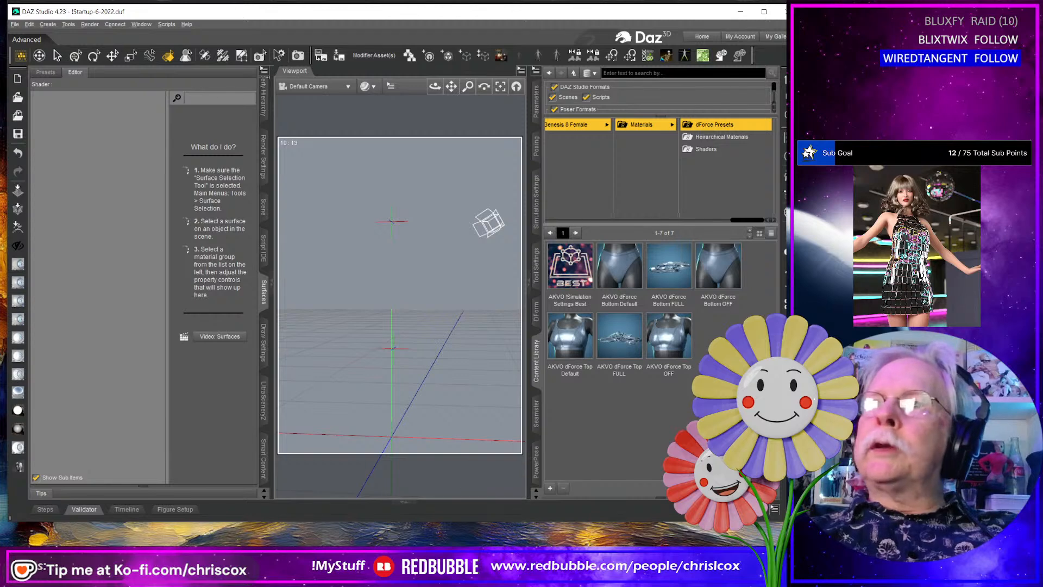
# Undock the Validator pane and close it.
pyautogui.moveTo(437, 397); pyautogui.dragTo(442, 411)
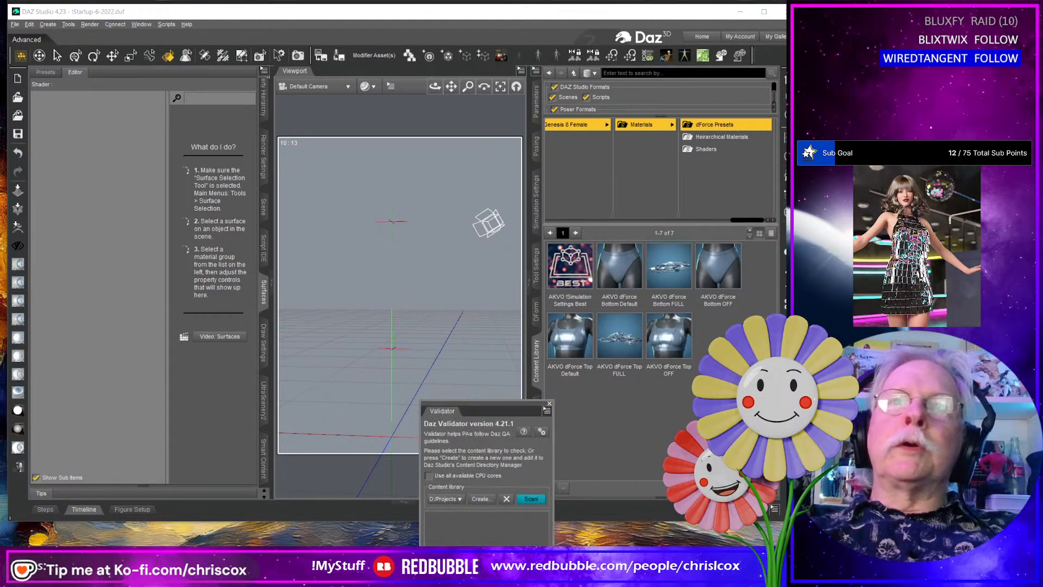
pyautogui.click(549, 403)
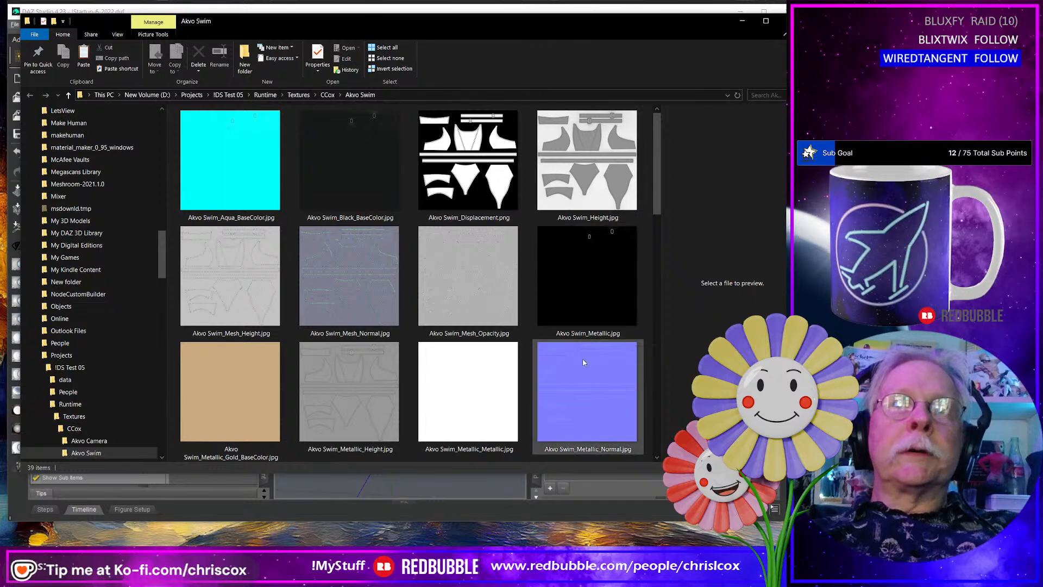
# Delete Akvo Swim_Metallic_Worn_Normal.jpg and Akvo Swim_Metallic_Worn_Height.jpg from the Akvo Swim textures folder in !DS Test 05.
pyautogui.scroll(-5, 574, 342)
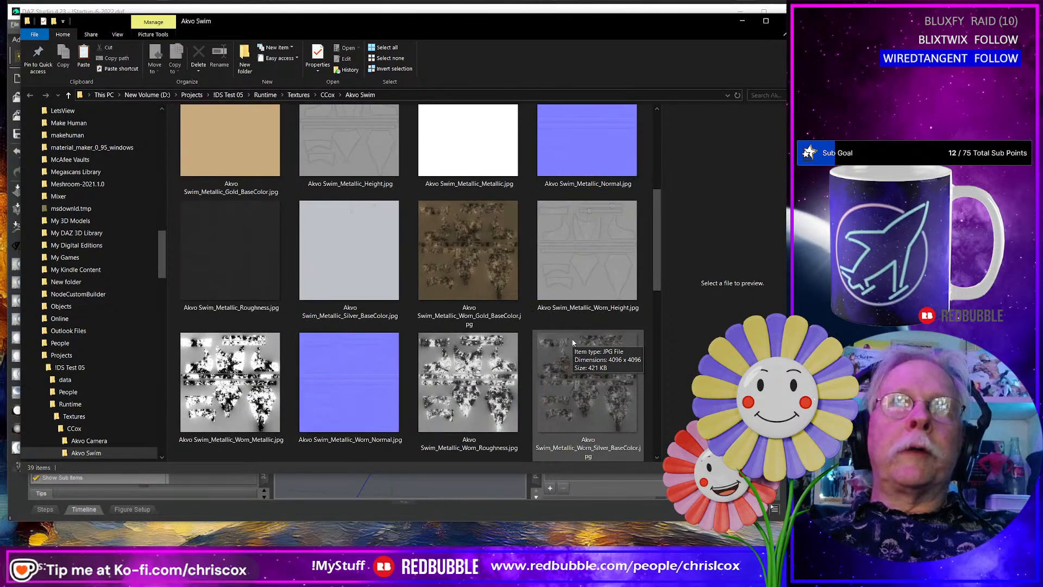
pyautogui.click(375, 384)
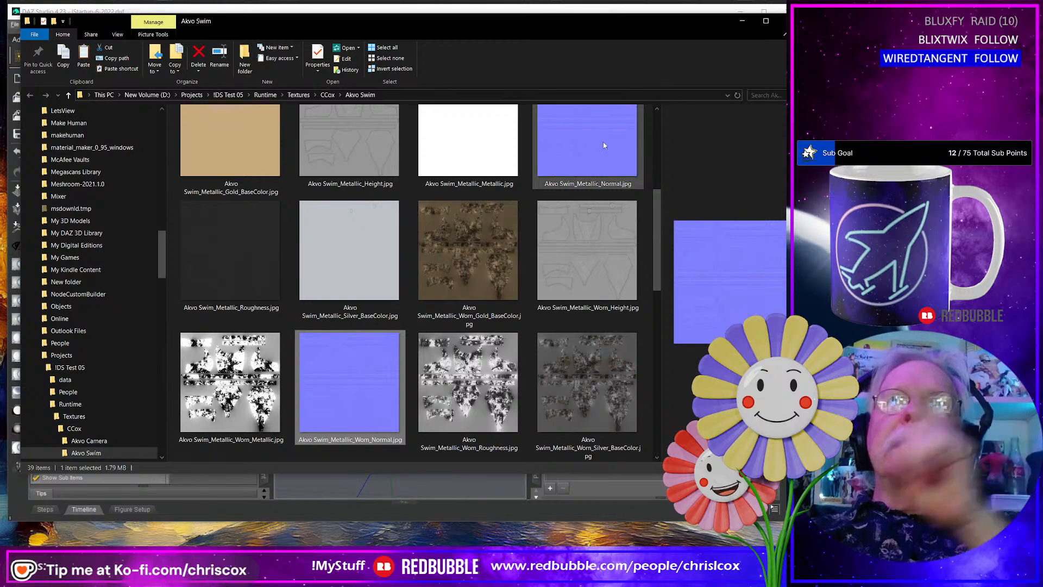
pyautogui.moveTo(603, 145)
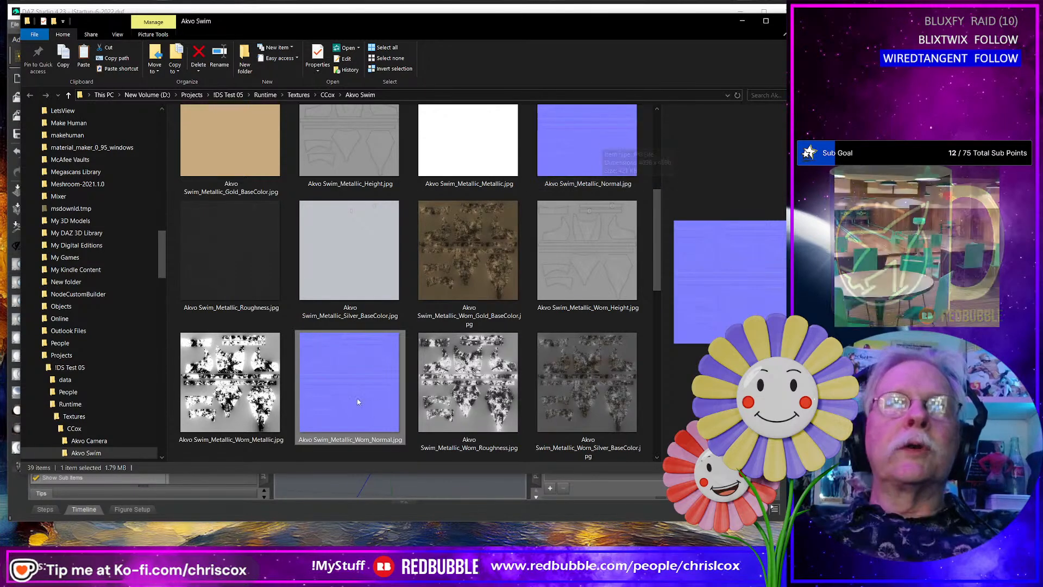
pyautogui.click(373, 264)
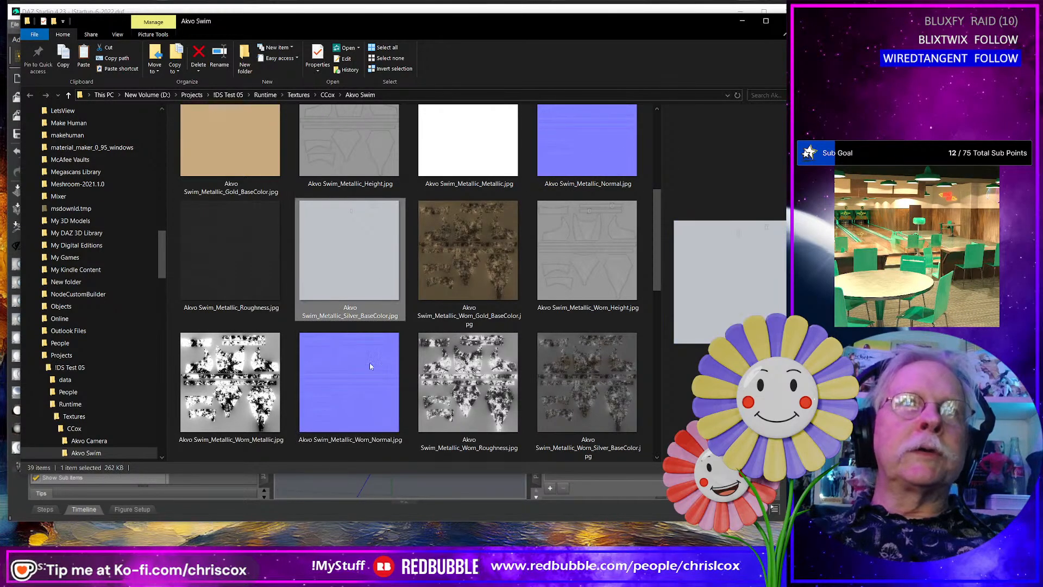
pyautogui.click(369, 365)
pyautogui.press('Delete')
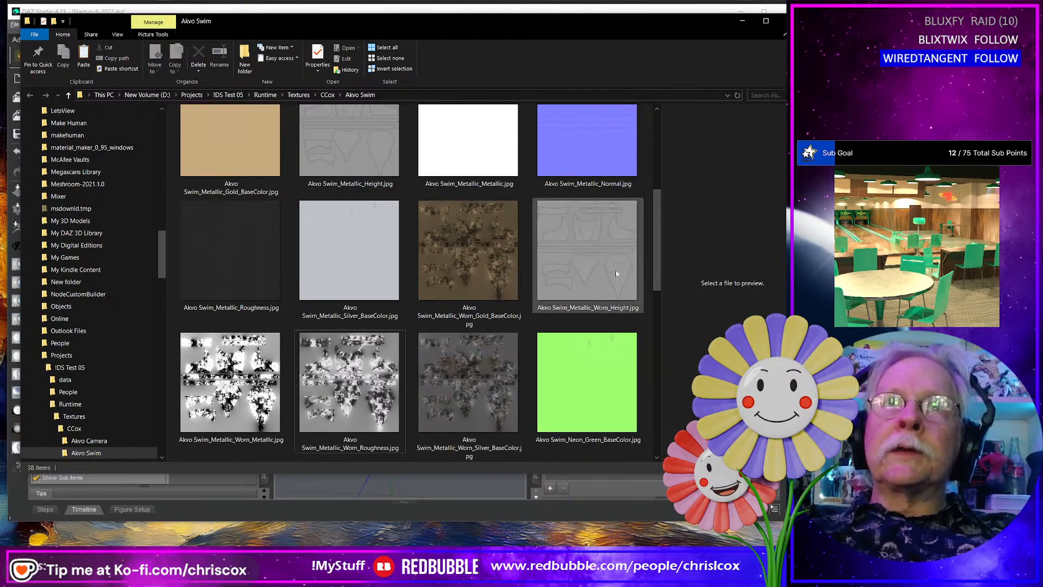
pyautogui.click(593, 278)
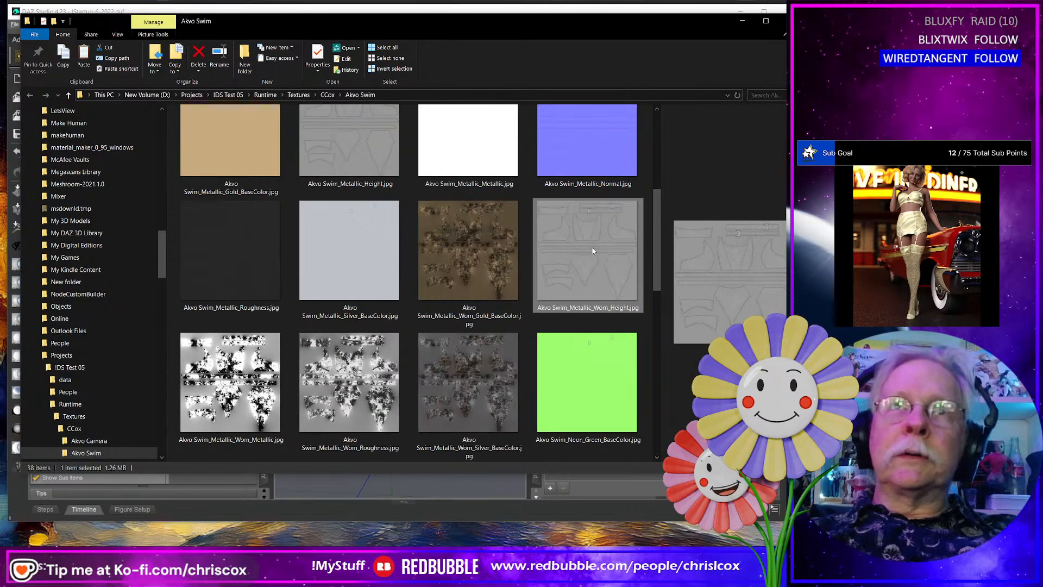
pyautogui.press('Delete')
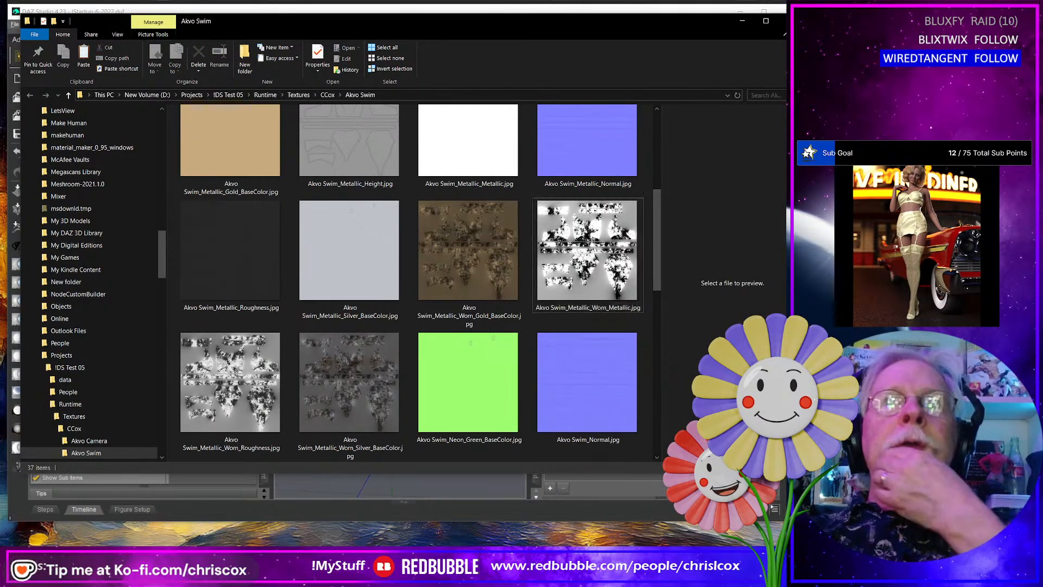
# Switch back to DAZ Studio, return to the Akvo Swim Genesis 8 Female folder and load the Genesis 8 Female figure.
pyautogui.hotkey('alt', 'Tab')
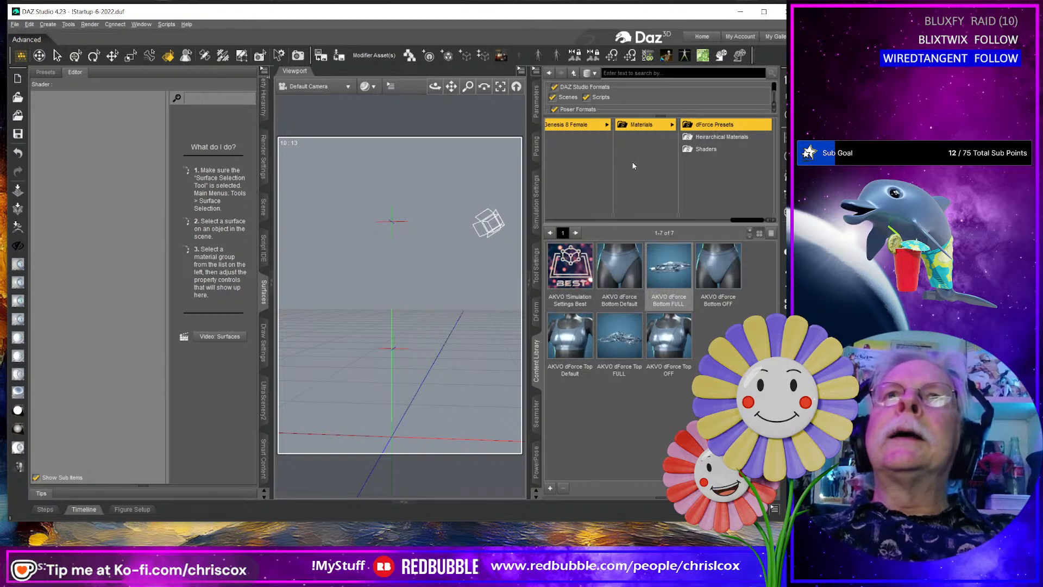
pyautogui.click(578, 125)
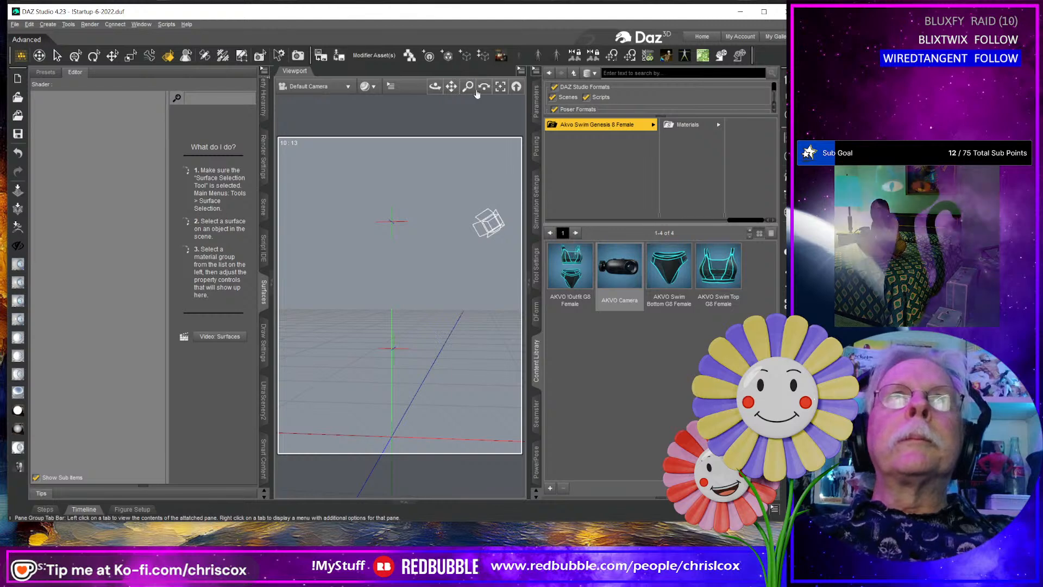
pyautogui.click(583, 292)
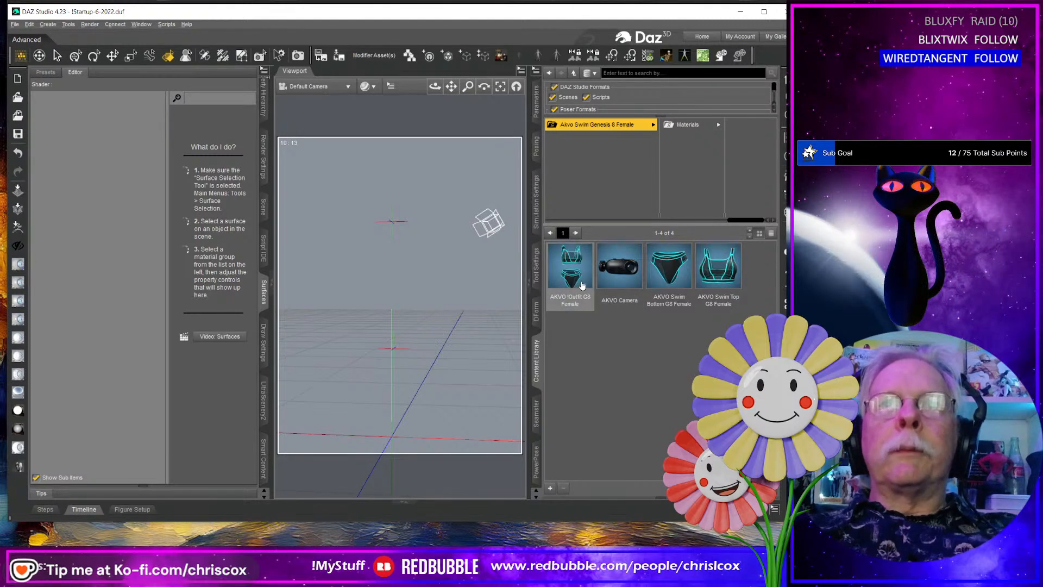
pyautogui.moveTo(582, 285)
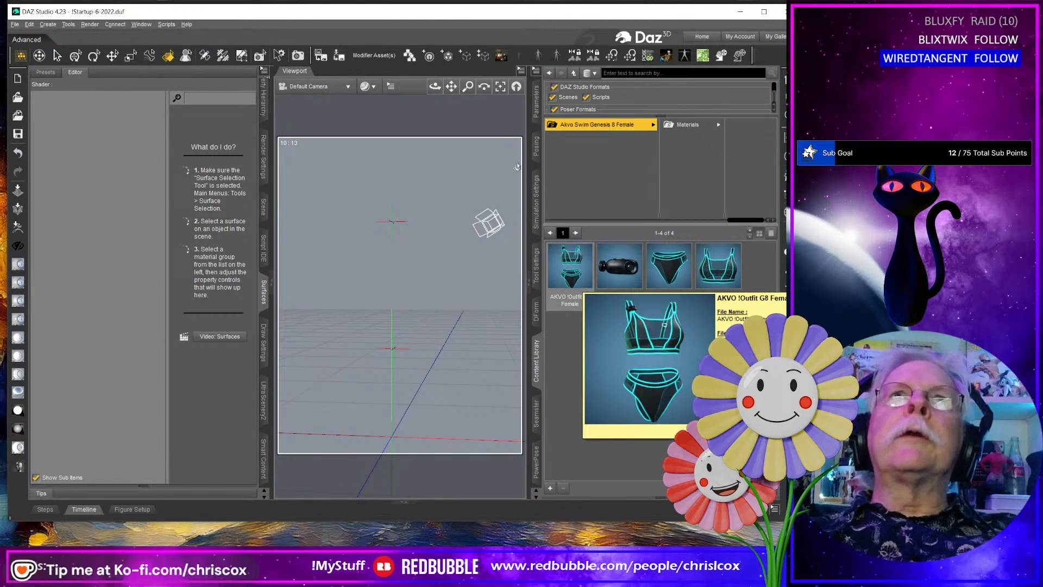
pyautogui.click(500, 56)
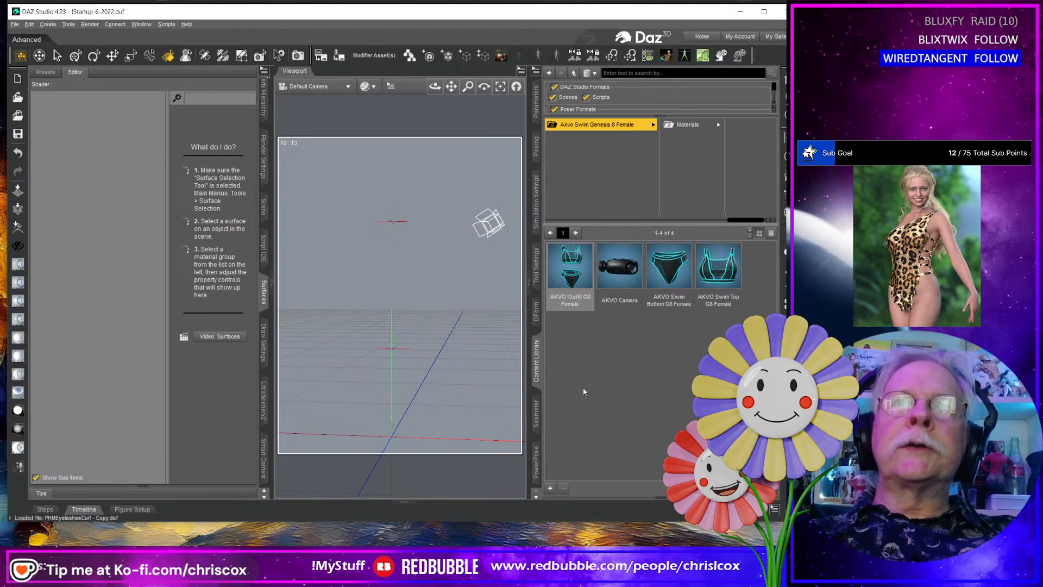
# Test-load AKVO Swim Top, AKVO Swim Bottom and AKVO Camera with the figure selected, and delete all three from the scene.
pyautogui.click(399, 286)
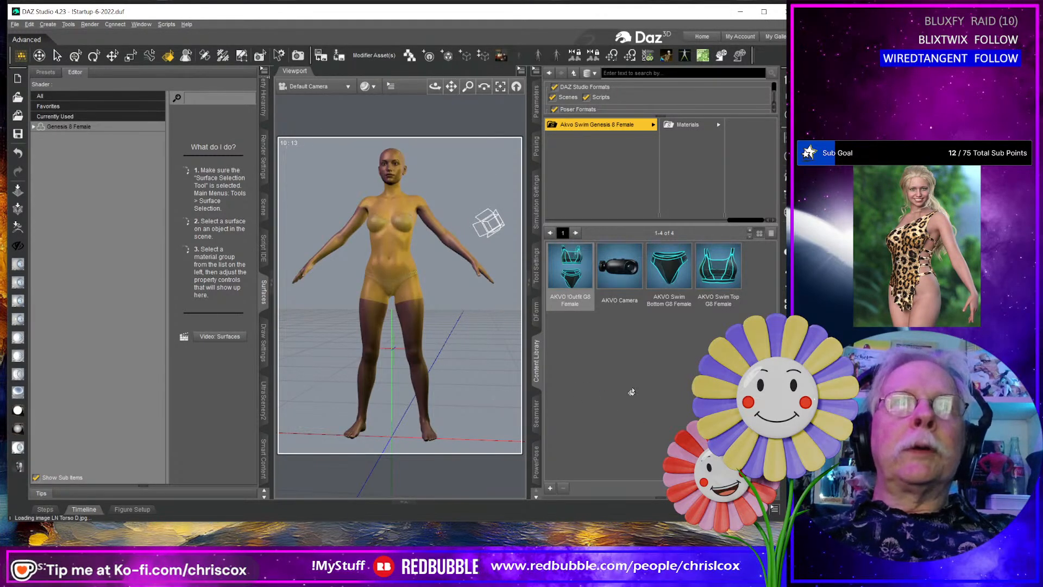
pyautogui.doubleClick(719, 266)
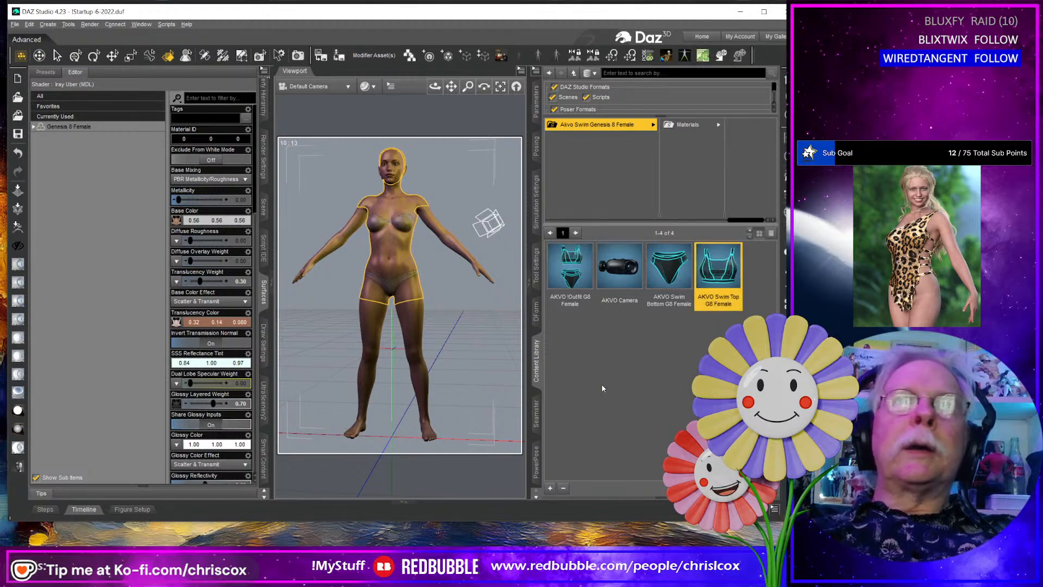
pyautogui.doubleClick(669, 267)
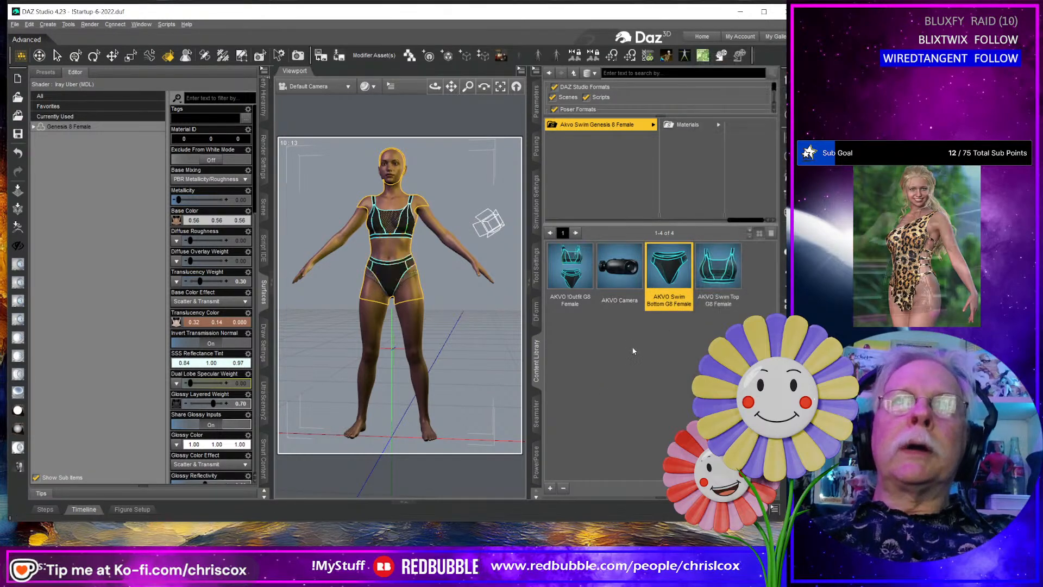
pyautogui.doubleClick(622, 272)
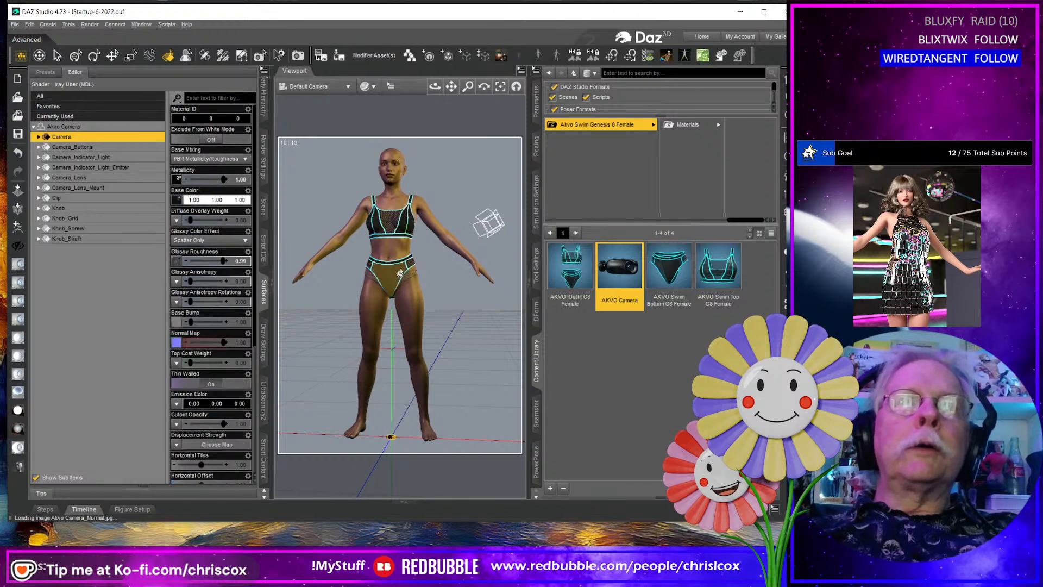
pyautogui.press('Delete')
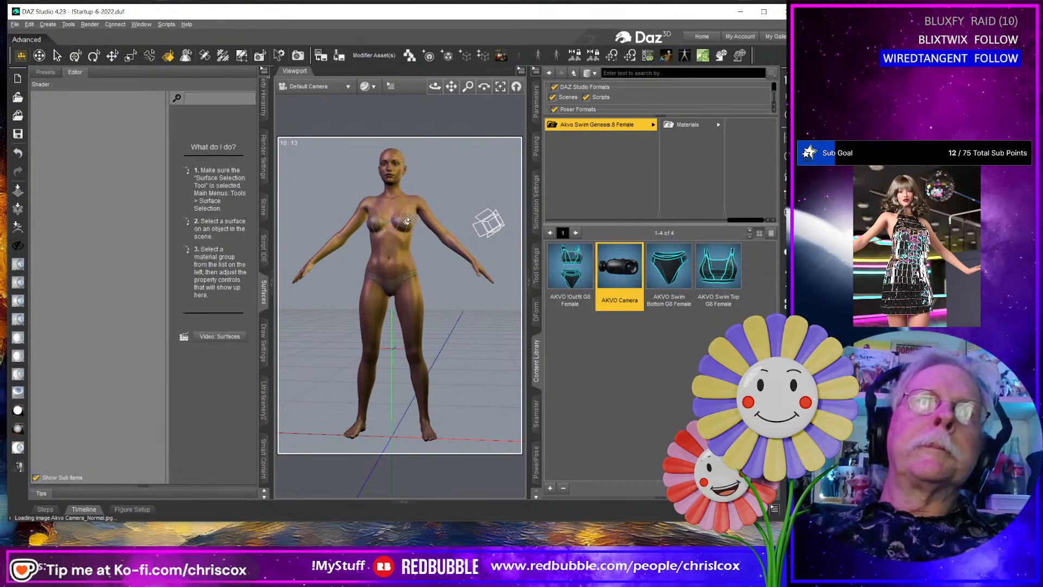
# Load the AKVO !Outfit G8 Female onto the Genesis 8 Female figure and activate the Universal tool.
pyautogui.doubleClick(568, 274)
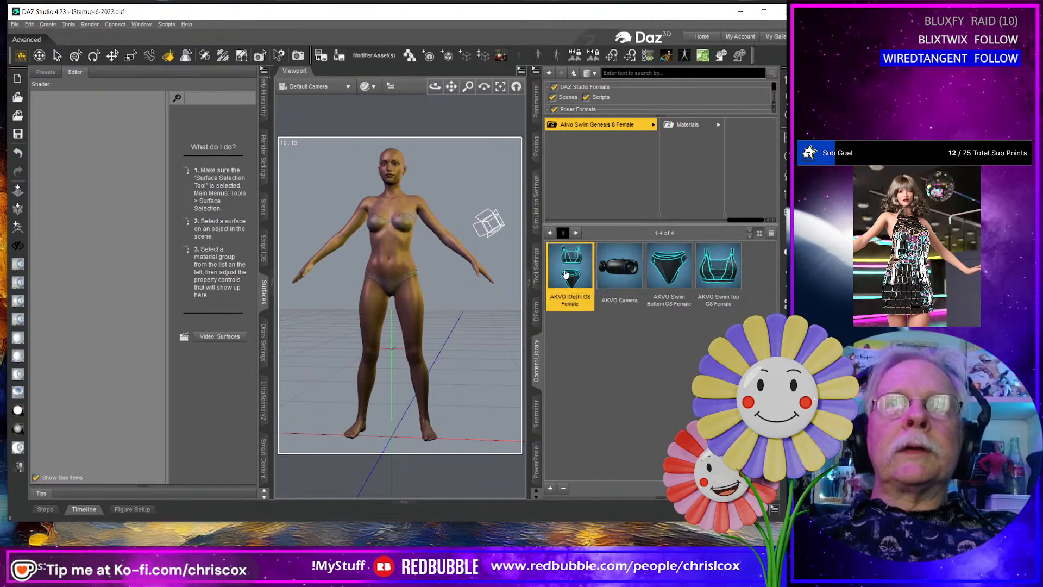
pyautogui.click(388, 223)
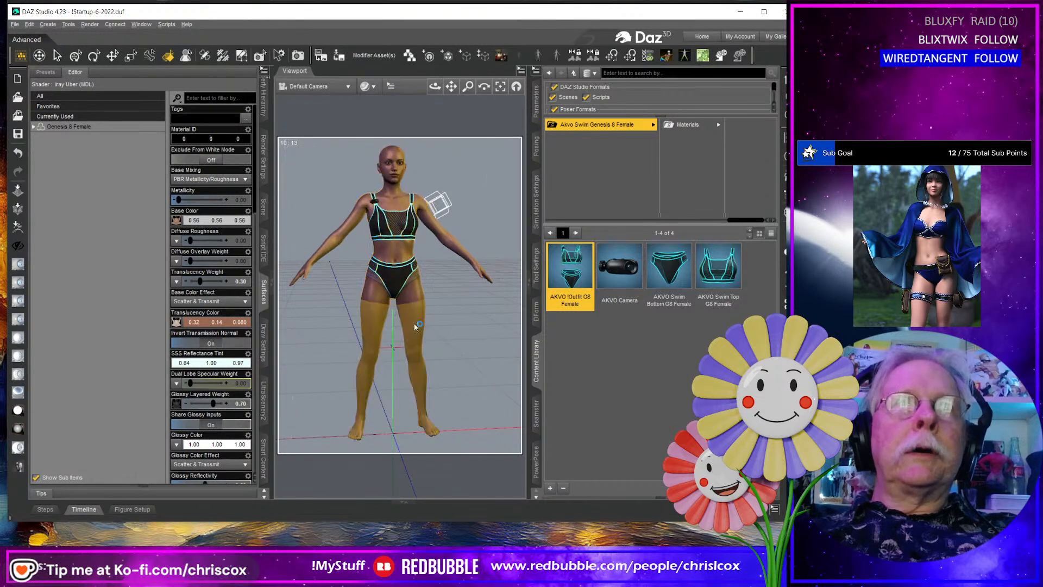
pyautogui.hotkey('alt', 'shift', 'u')
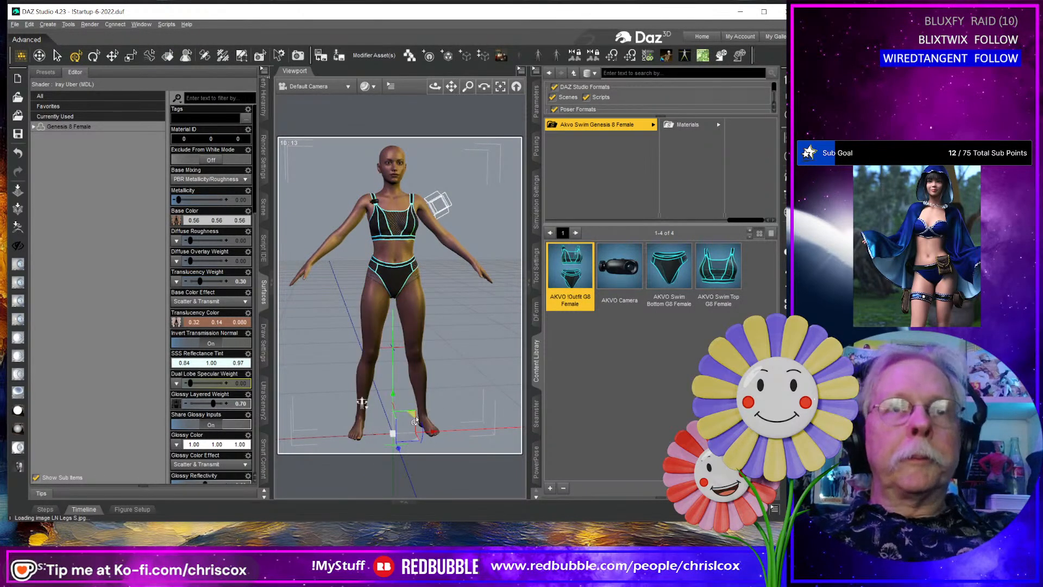
# Select the Akvo Camera on the swim top's shoulder strap and apply AKVO Camera Worn from the Materials folder.
pyautogui.moveTo(412, 417); pyautogui.dragTo(433, 377)
pyautogui.hotkey('ctrl', 'z')
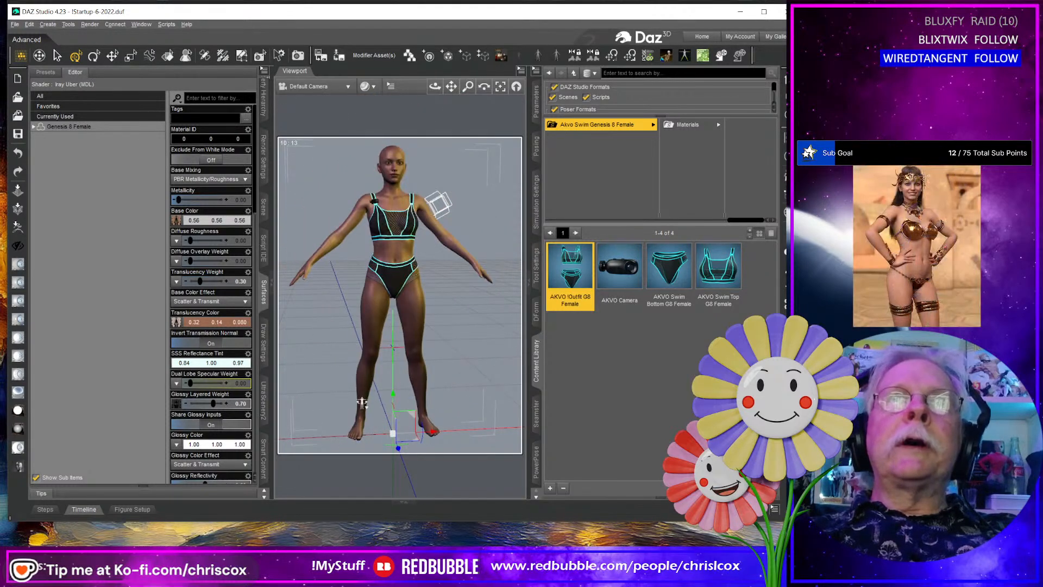
pyautogui.moveTo(435, 86); pyautogui.dragTo(405, 88)
pyautogui.keyDown('ctrl'); pyautogui.keyDown('alt'); pyautogui.moveTo(459, 378); pyautogui.dragTo(483, 379); pyautogui.keyUp('alt'); pyautogui.keyUp('ctrl')
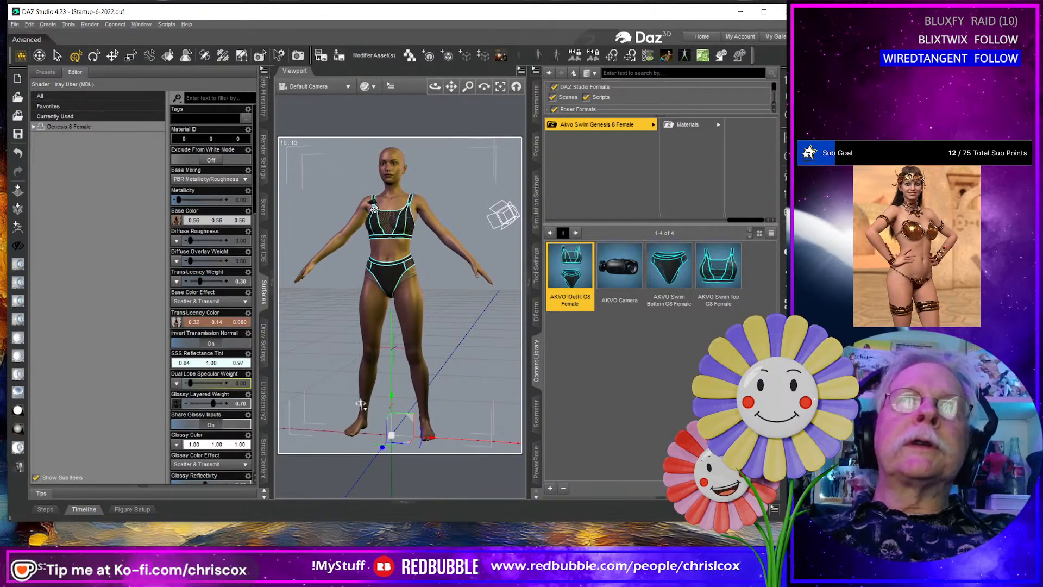
pyautogui.scroll(5, 396, 228)
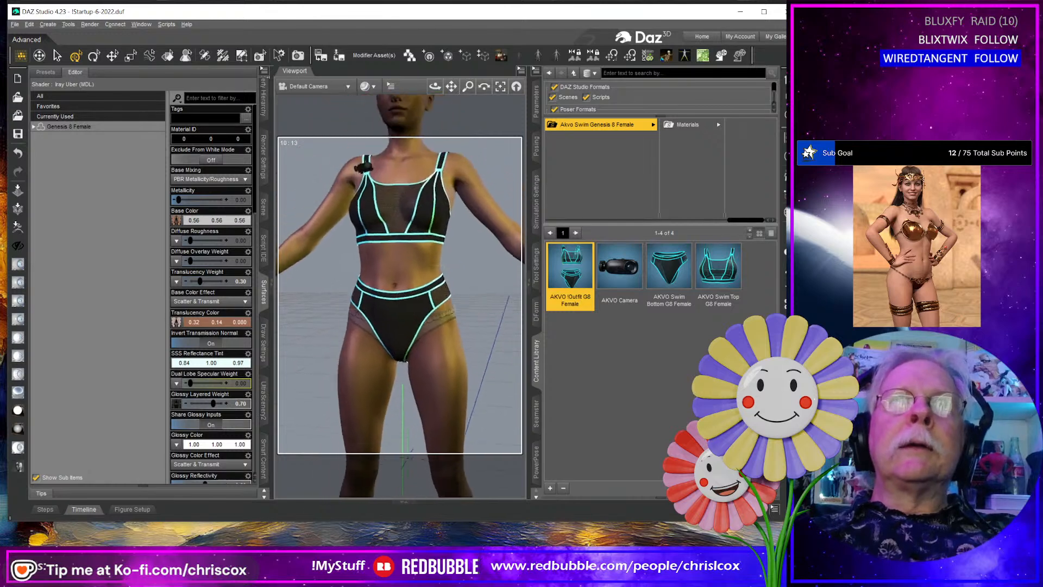
pyautogui.click(369, 206)
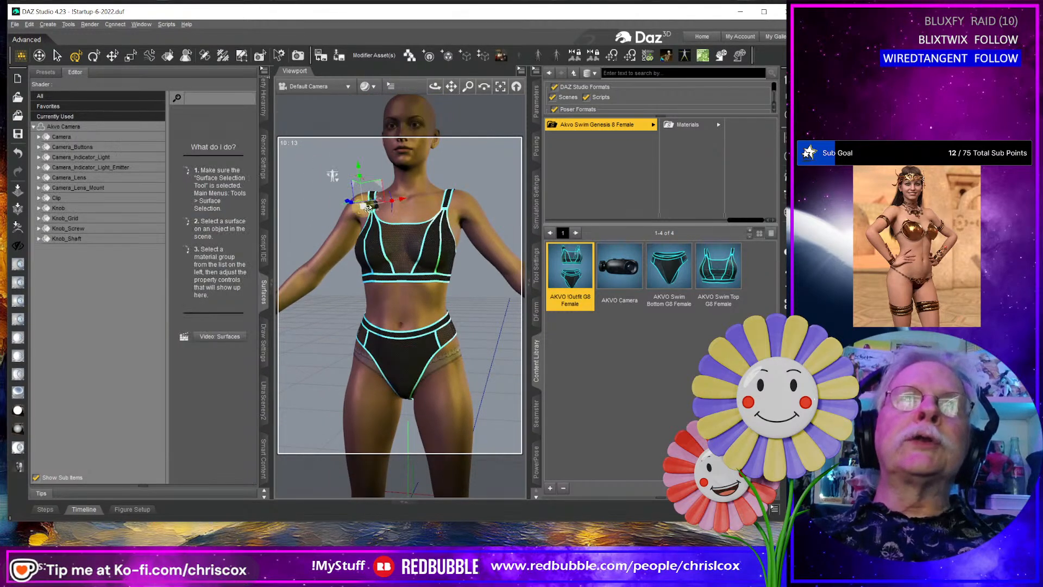
pyautogui.click(688, 125)
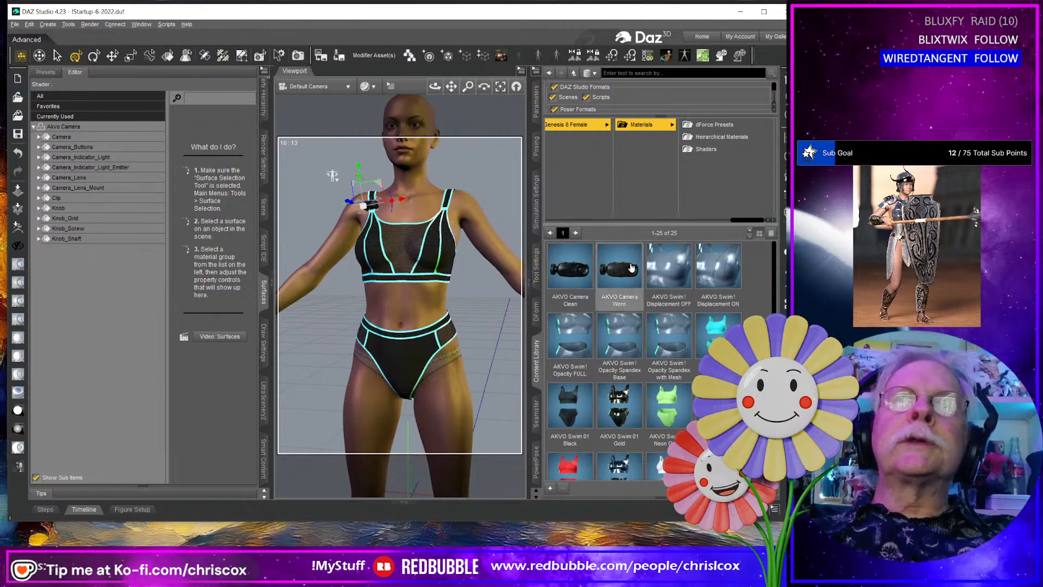
pyautogui.doubleClick(626, 267)
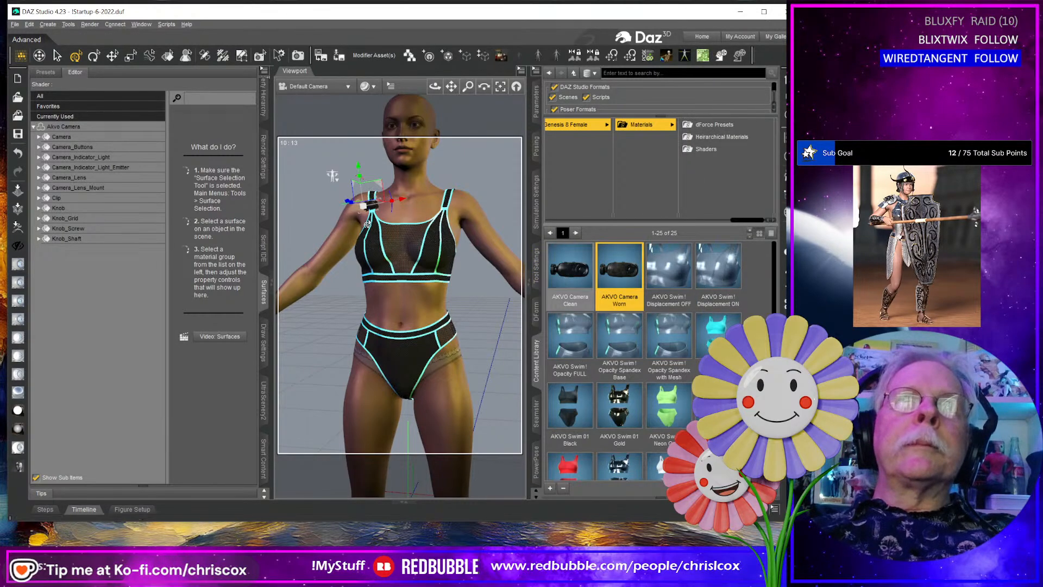
# Inspect the shoulder camera up close while alternating the AKVO Camera Clean and Worn materials, finishing with Clean.
pyautogui.scroll(4, 368, 222)
pyautogui.scroll(6, 368, 222)
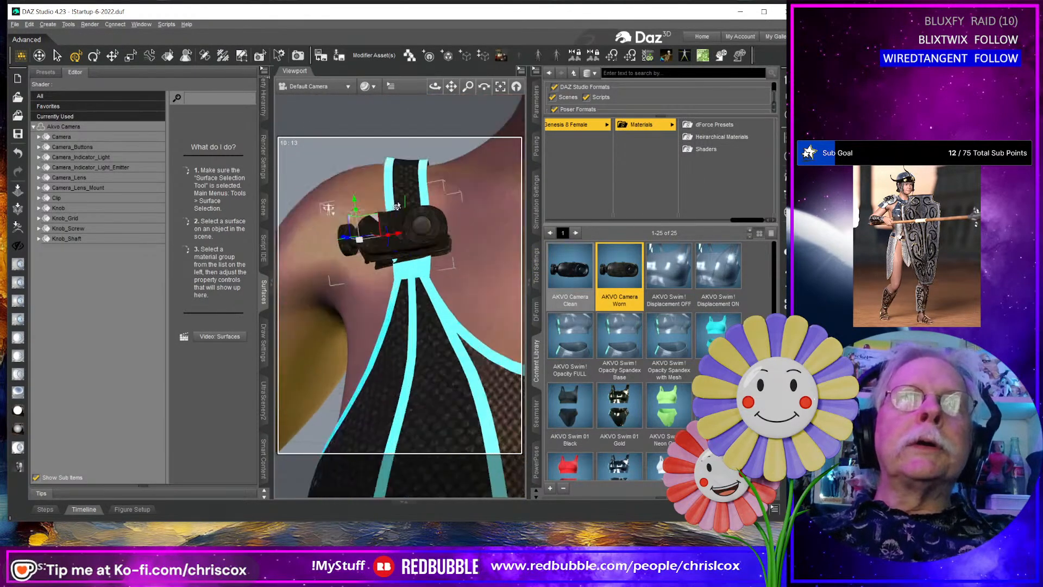
pyautogui.scroll(-5, 401, 210)
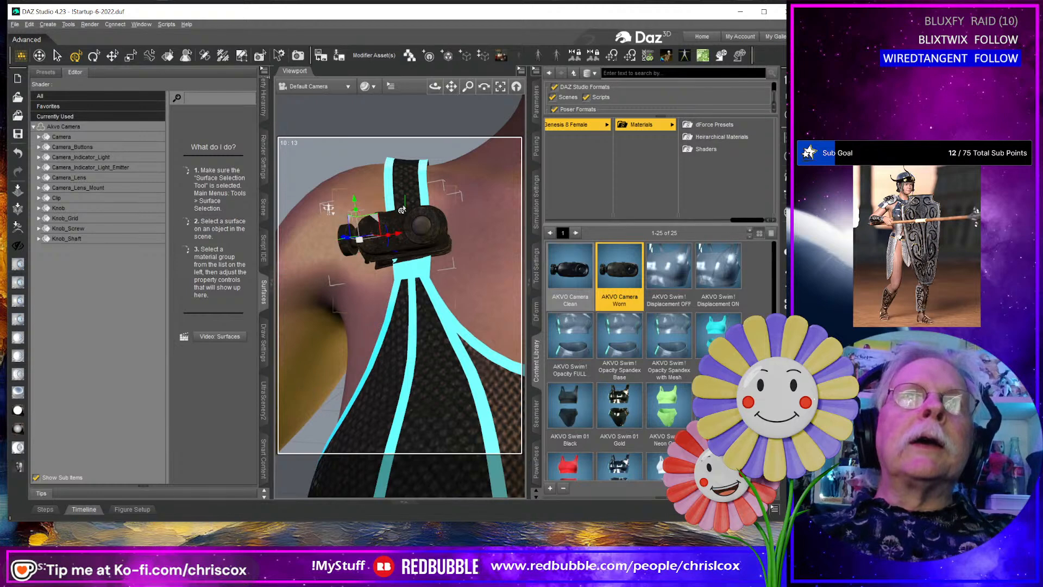
pyautogui.scroll(4, 405, 204)
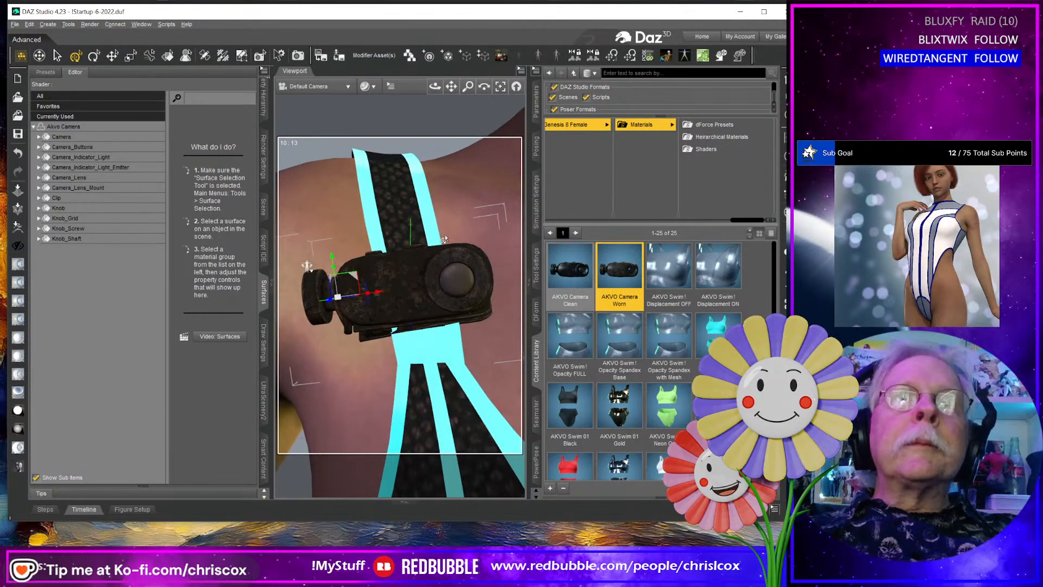
pyautogui.doubleClick(570, 267)
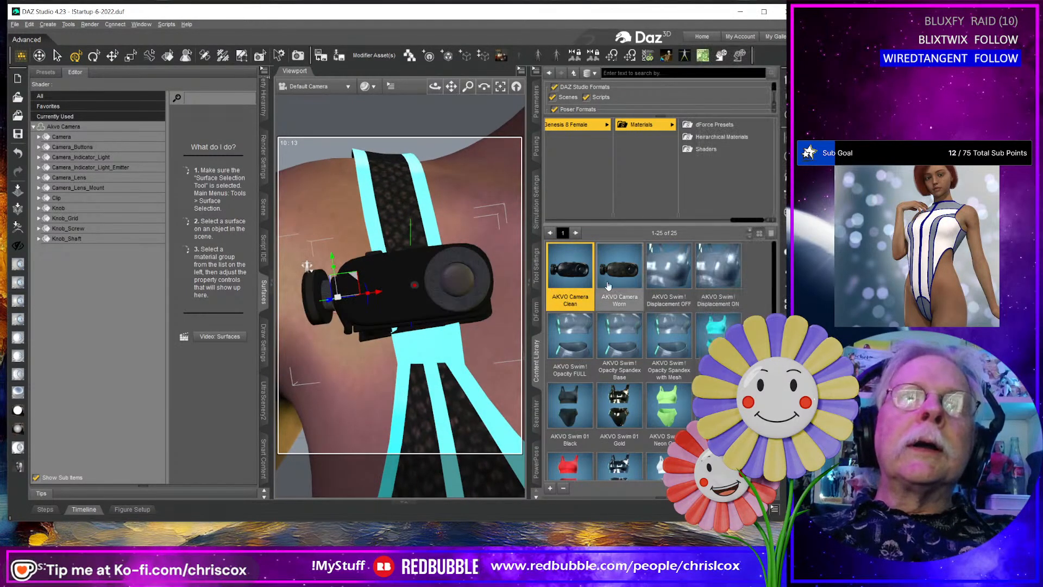
pyautogui.doubleClick(611, 284)
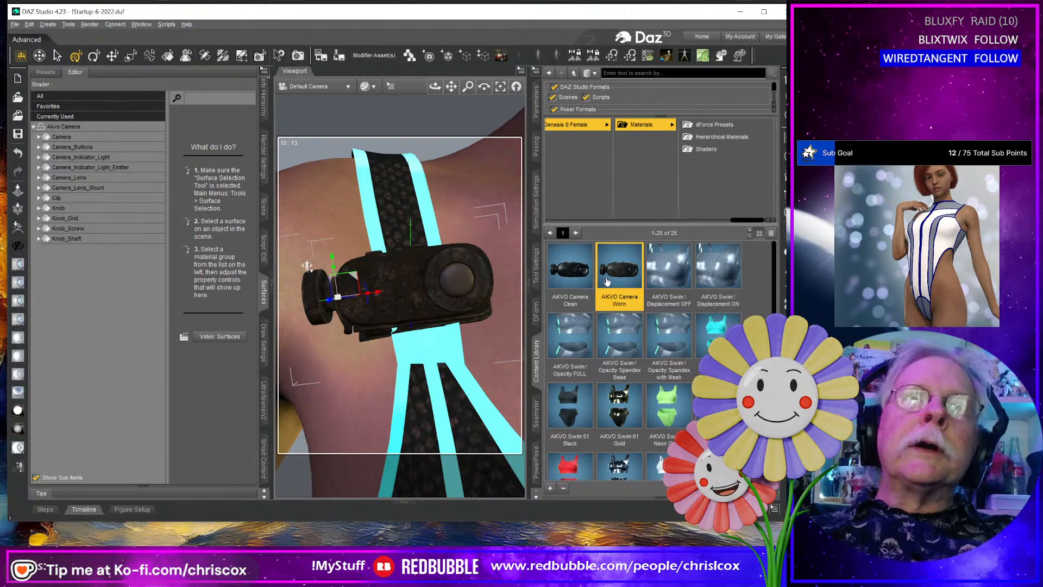
pyautogui.doubleClick(567, 273)
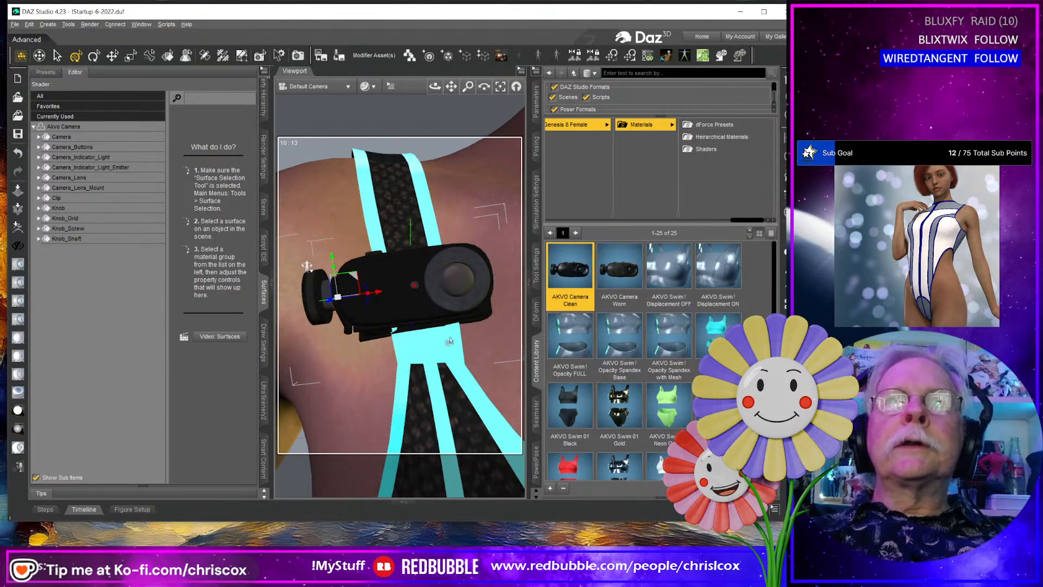
# Select the swim top's Top_Front_Panel with the Surface Selection tool and test the AKVO Swim Displacement OFF and ON presets.
pyautogui.scroll(-8, 449, 342)
pyautogui.moveTo(449, 341); pyautogui.dragTo(466, 348, button='middle')
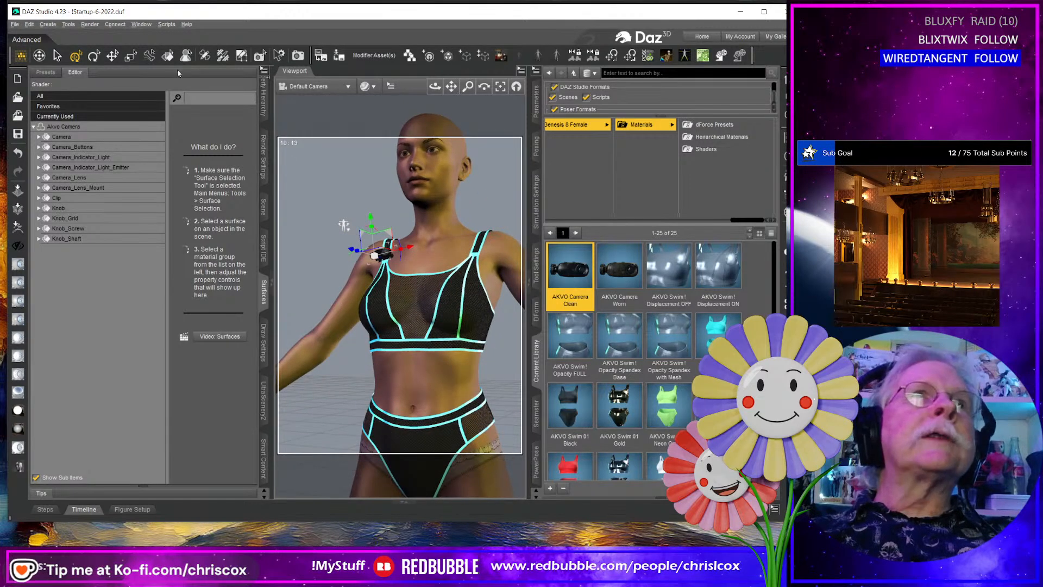
pyautogui.click(168, 56)
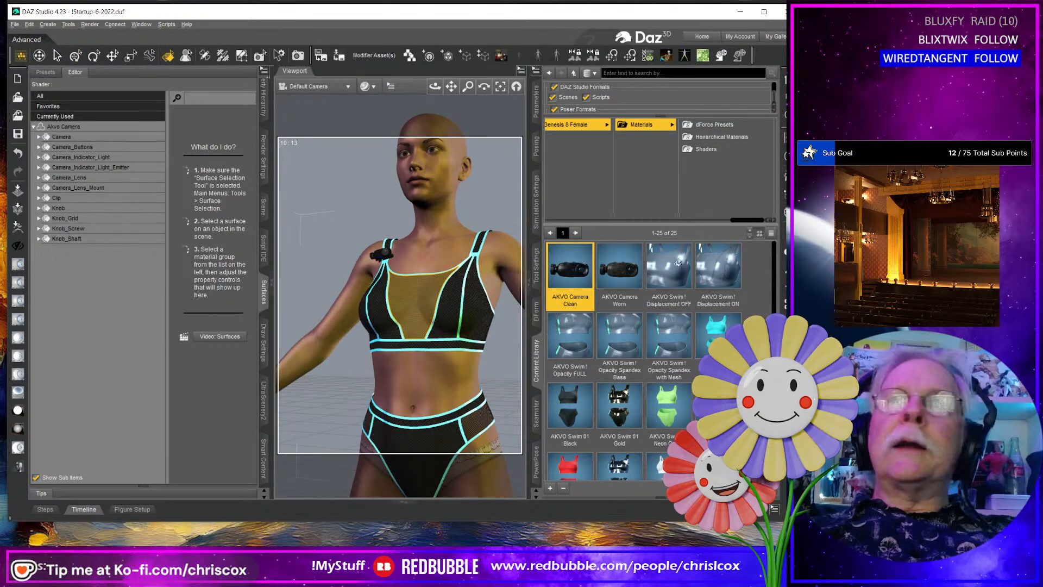
pyautogui.doubleClick(709, 271)
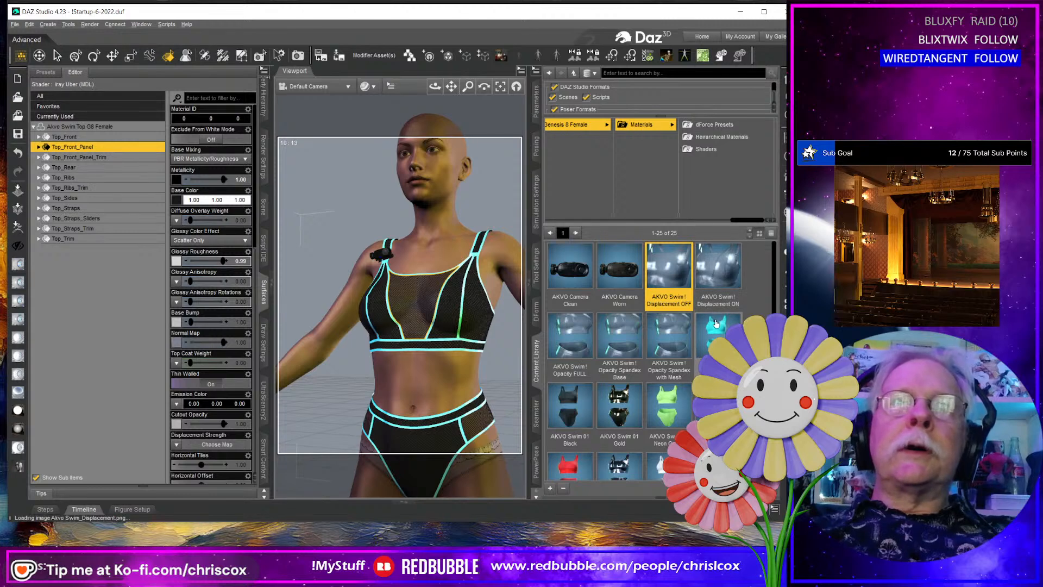
# Test Opacity FULL, Opacity Spandex Base and Opacity Spandex with Mesh on the swim top, in that order.
pyautogui.doubleClick(576, 342)
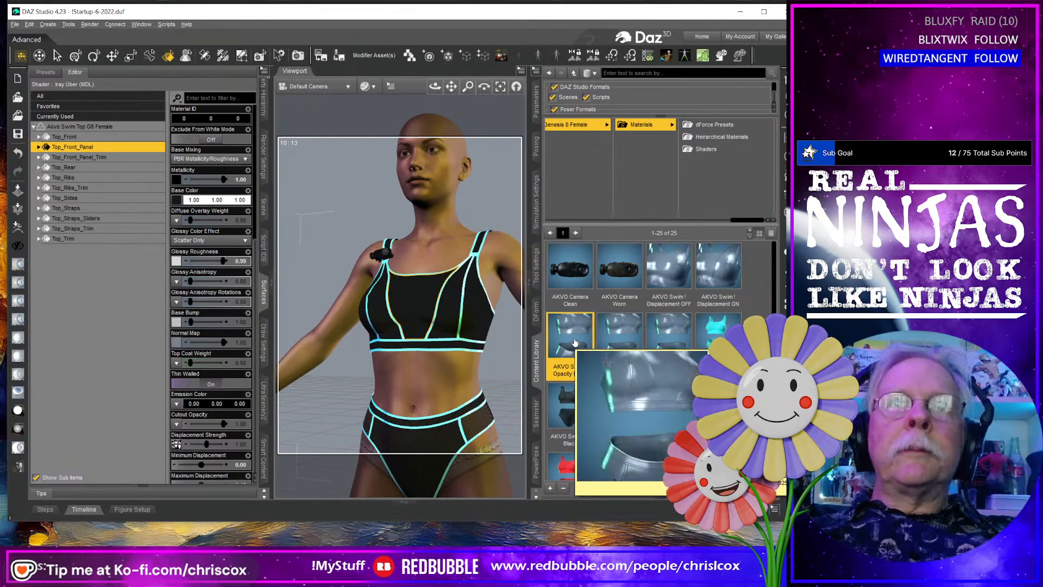
pyautogui.doubleClick(616, 342)
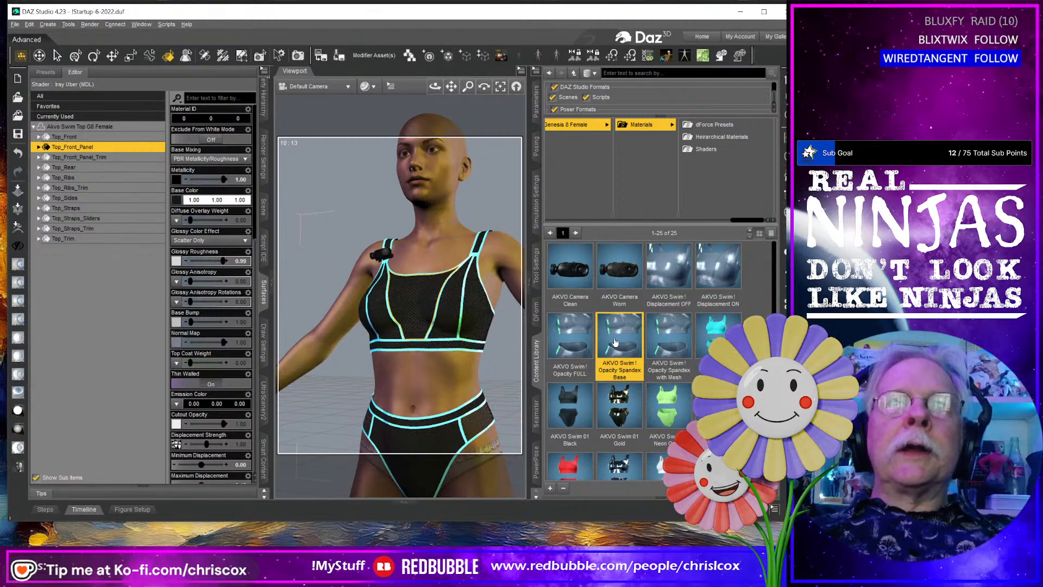
pyautogui.doubleClick(667, 344)
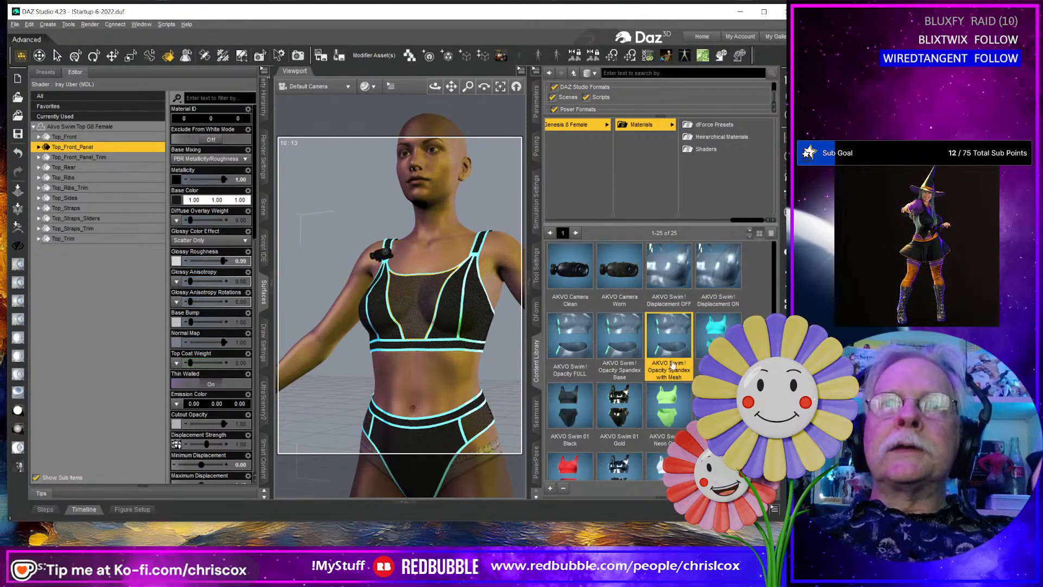
# Select the swim bottom's Bottom_Sides surface and test Opacity FULL, Opacity Spandex Base and Opacity Spandex with Mesh on it in turn.
pyautogui.click(465, 435)
pyautogui.moveTo(480, 417); pyautogui.dragTo(476, 358, button='right')
pyautogui.scroll(-1, 476, 359)
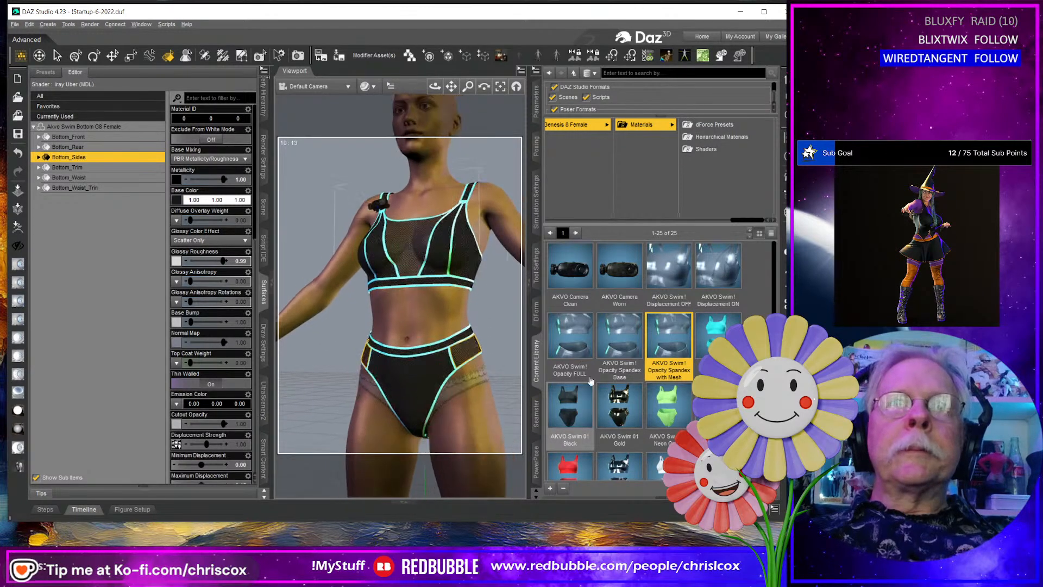
pyautogui.doubleClick(584, 351)
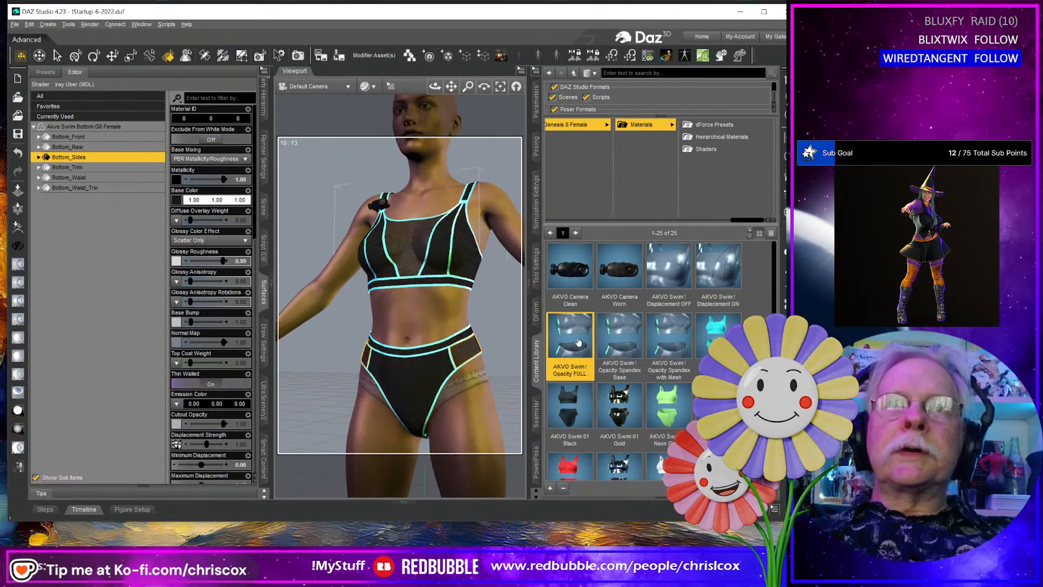
pyautogui.doubleClick(622, 342)
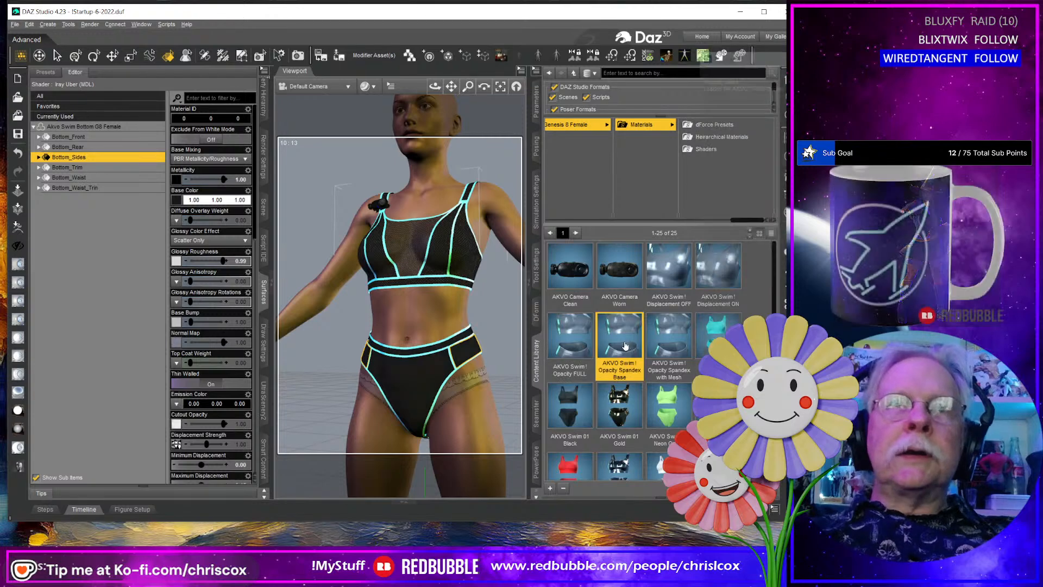
pyautogui.doubleClick(669, 335)
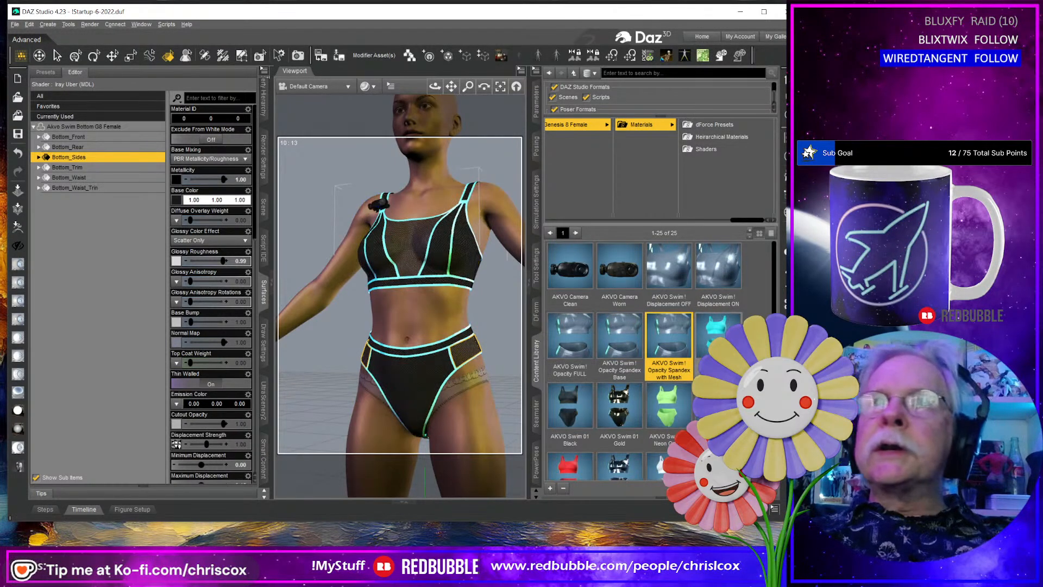
# Select both Bottom_Front and Top_Front_Panel and apply the clean aqua AKVO Swim material to the top and bottom.
pyautogui.click(427, 376)
pyautogui.keyDown('ctrl'); pyautogui.click(407, 268); pyautogui.keyUp('ctrl')
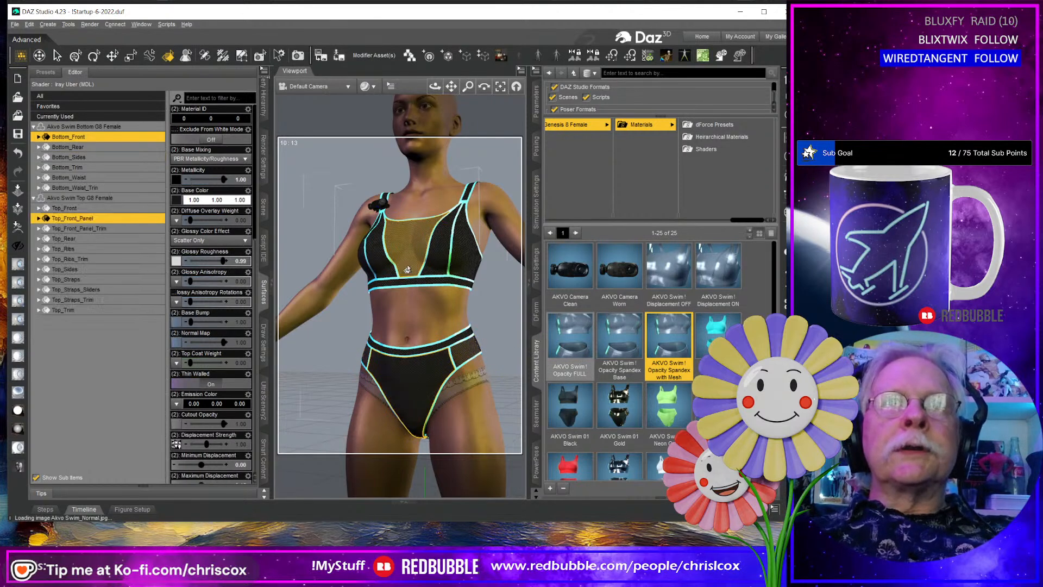
pyautogui.doubleClick(719, 330)
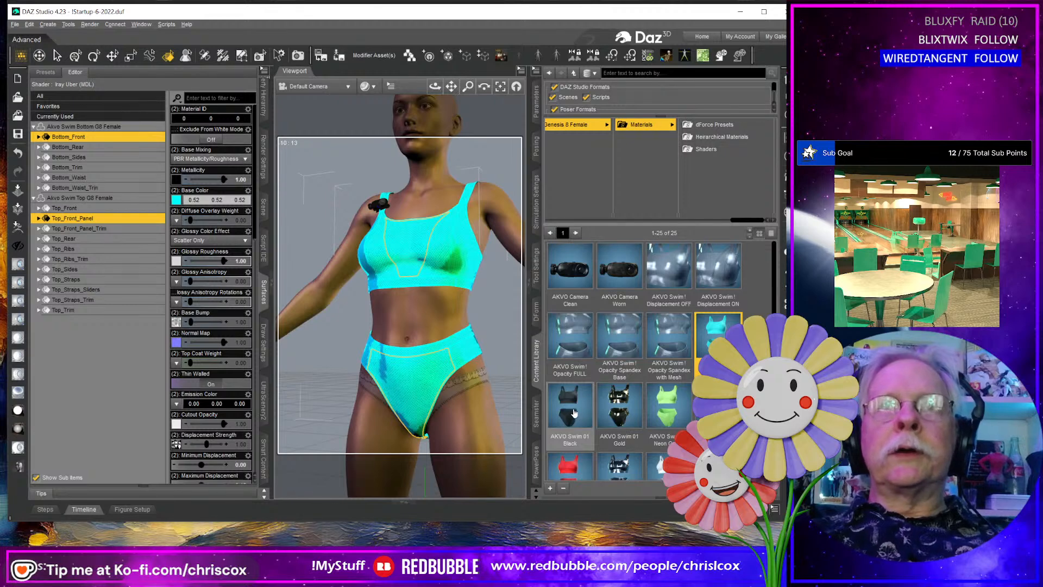
pyautogui.scroll(-2, 405, 400)
pyautogui.moveTo(405, 399); pyautogui.dragTo(429, 388, button='middle')
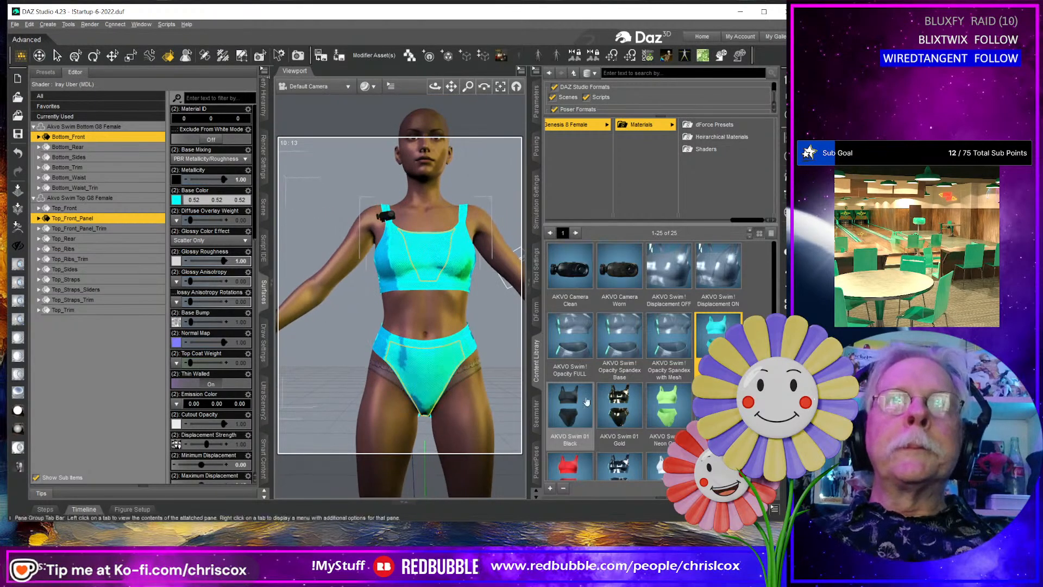
# Test the AKVO Swim 01 Black, Gold, Neon Green and Red materials one after another on the swimsuit.
pyautogui.doubleClick(586, 402)
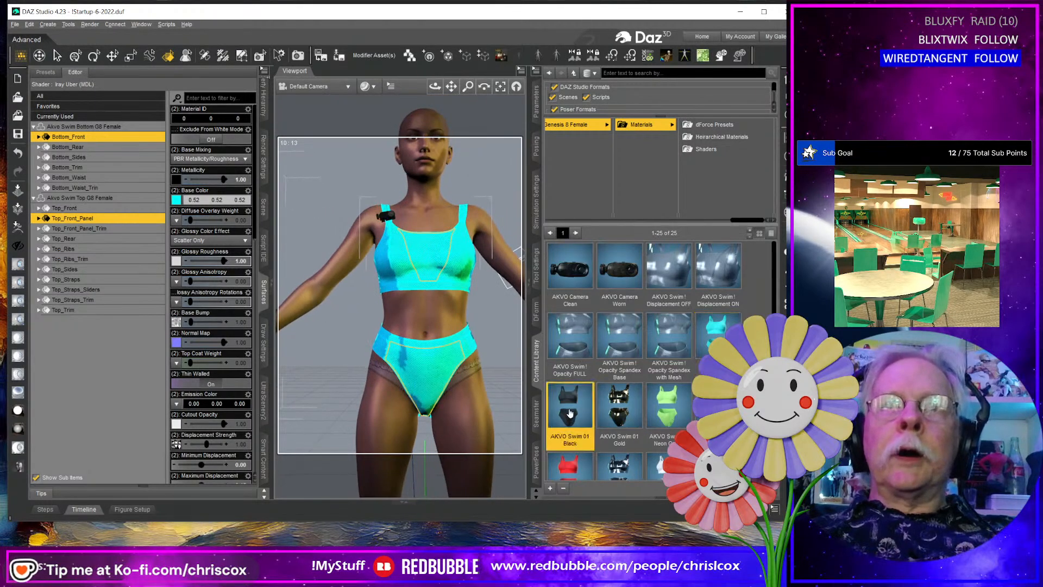
pyautogui.doubleClick(613, 417)
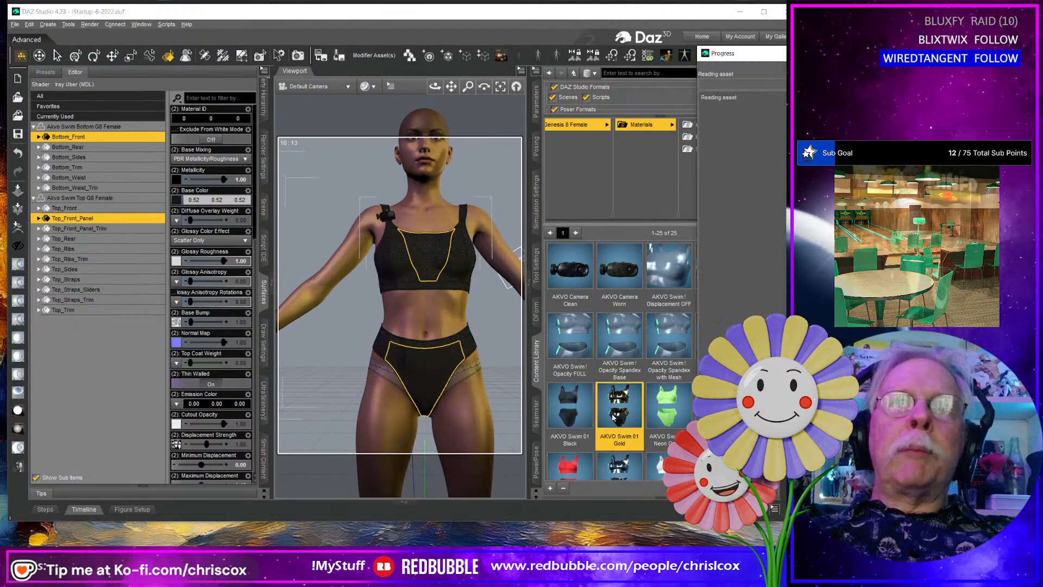
pyautogui.doubleClick(661, 417)
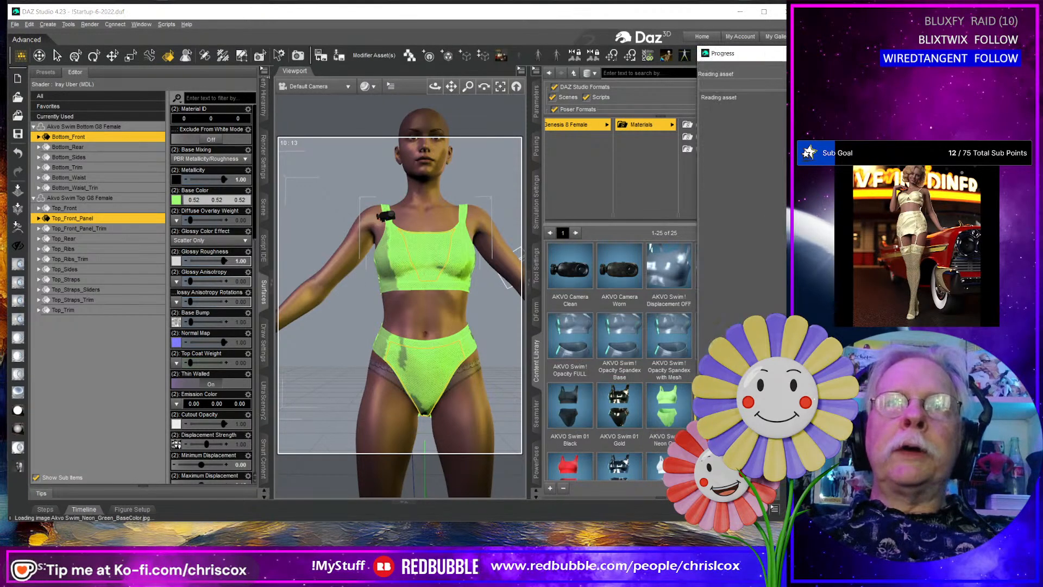
pyautogui.doubleClick(573, 471)
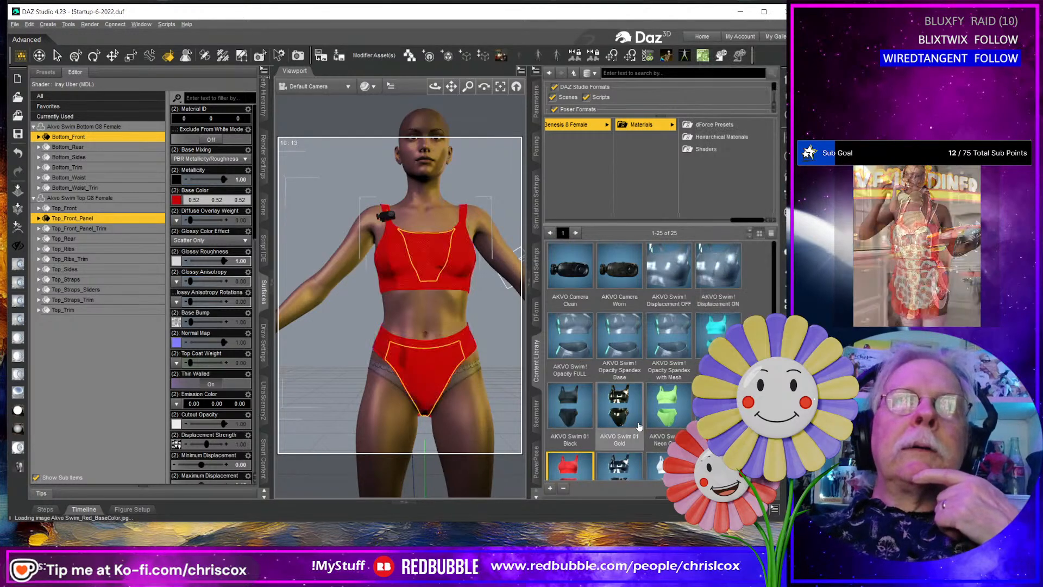
# Test the AKVO Swim 01 Silver, White and Yellow materials in turn on the selected top and bottom.
pyautogui.scroll(-3, 641, 416)
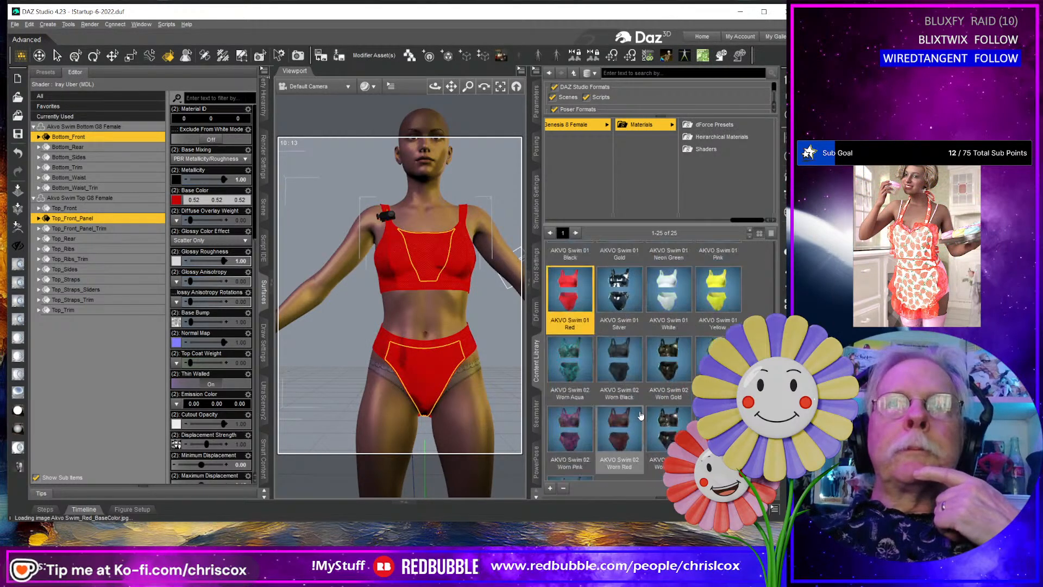
pyautogui.doubleClick(619, 277)
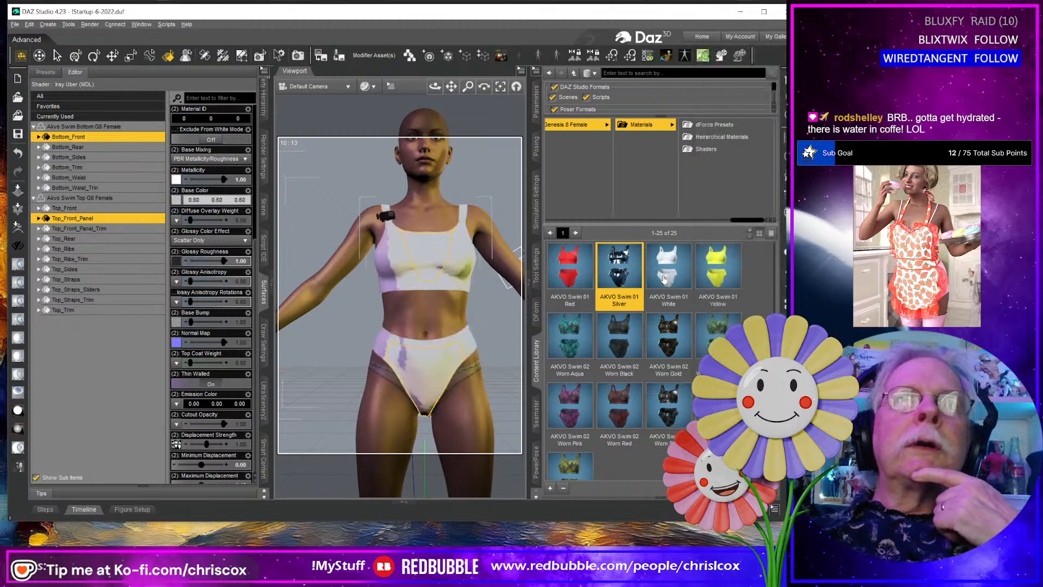
pyautogui.moveTo(665, 279)
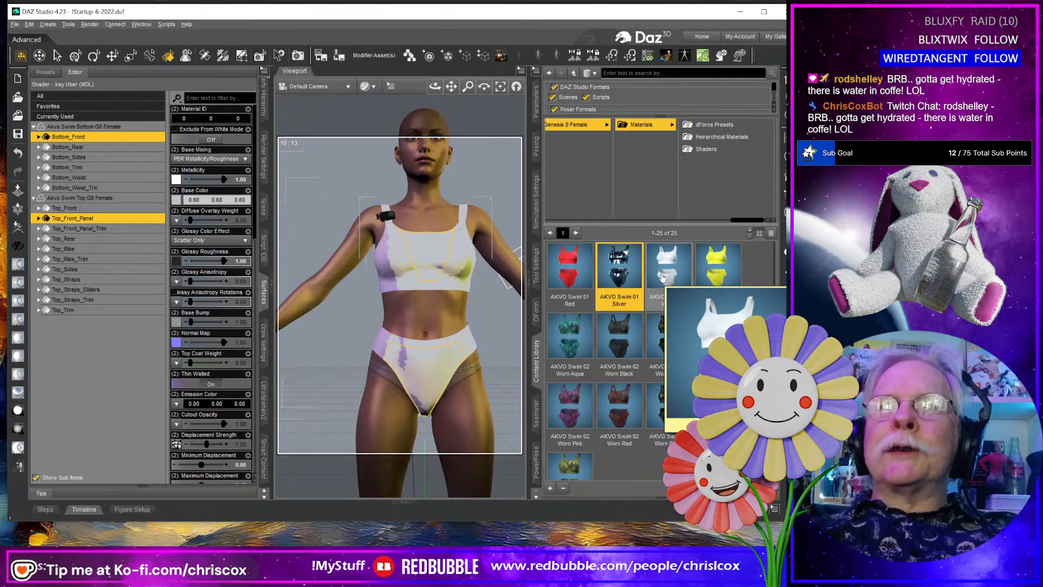
pyautogui.doubleClick(662, 278)
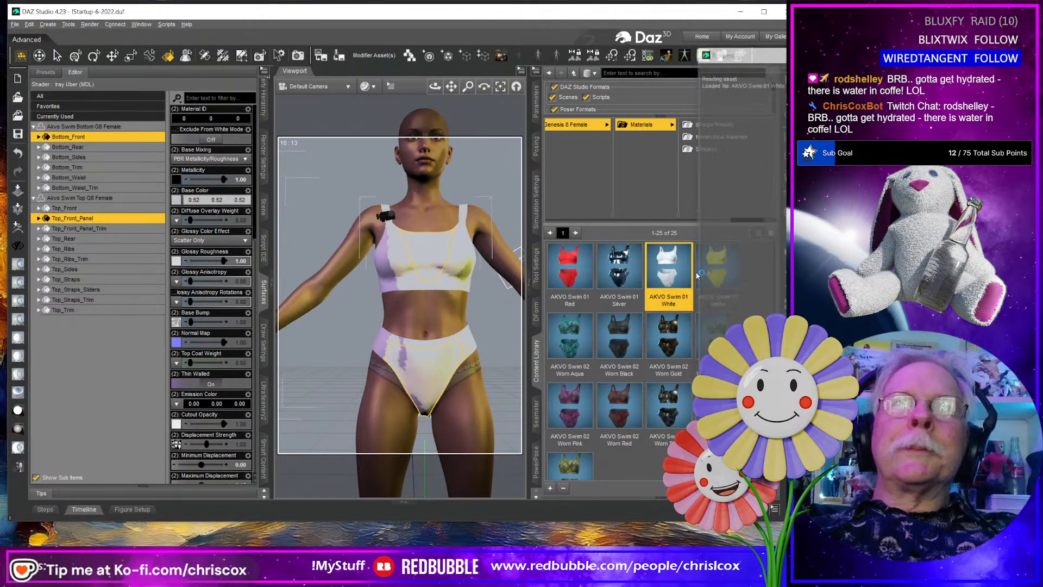
pyautogui.moveTo(696, 277)
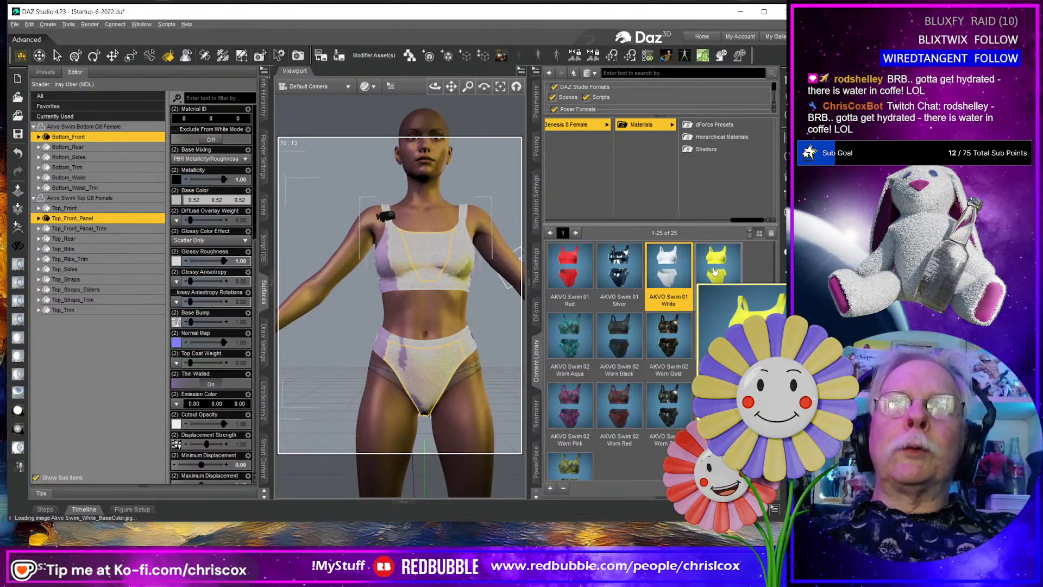
pyautogui.doubleClick(715, 272)
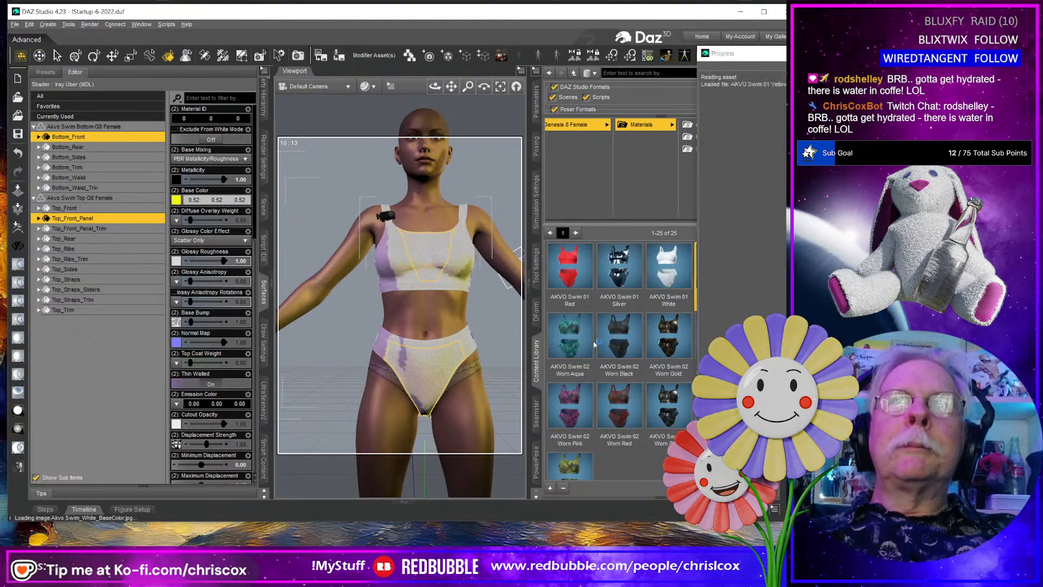
# Test the AKVO Swim 02 Worn Aqua, Worn Black, Worn Gold and Worn Neon Green materials in turn on the selected top and bottom.
pyautogui.moveTo(578, 348)
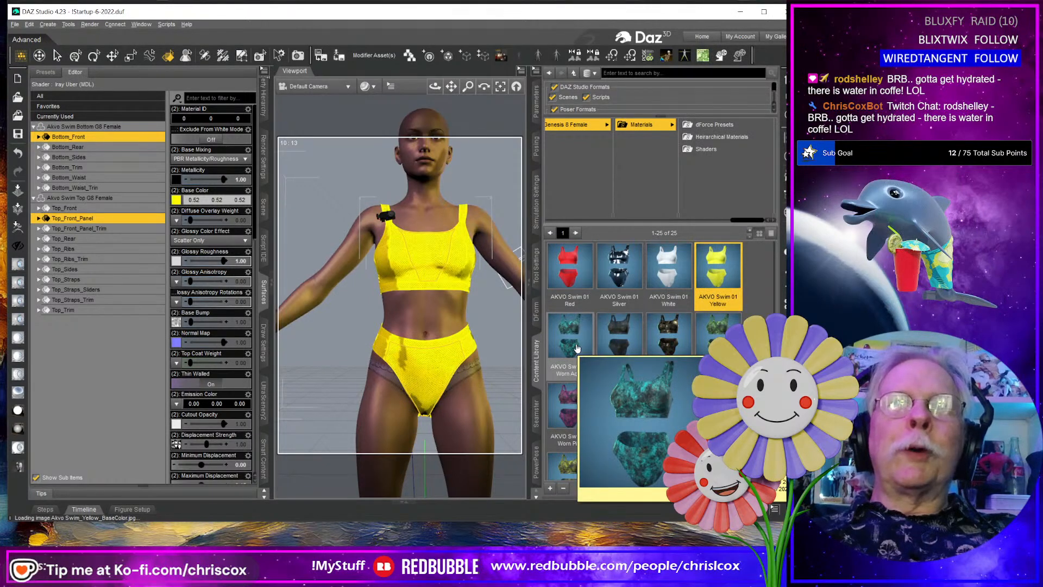
pyautogui.doubleClick(578, 347)
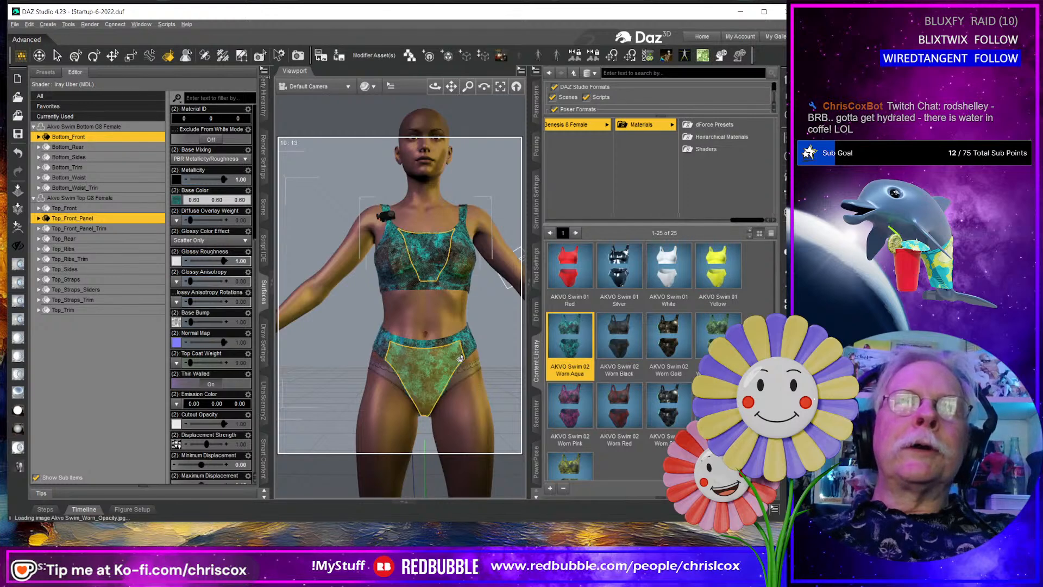
pyautogui.doubleClick(630, 338)
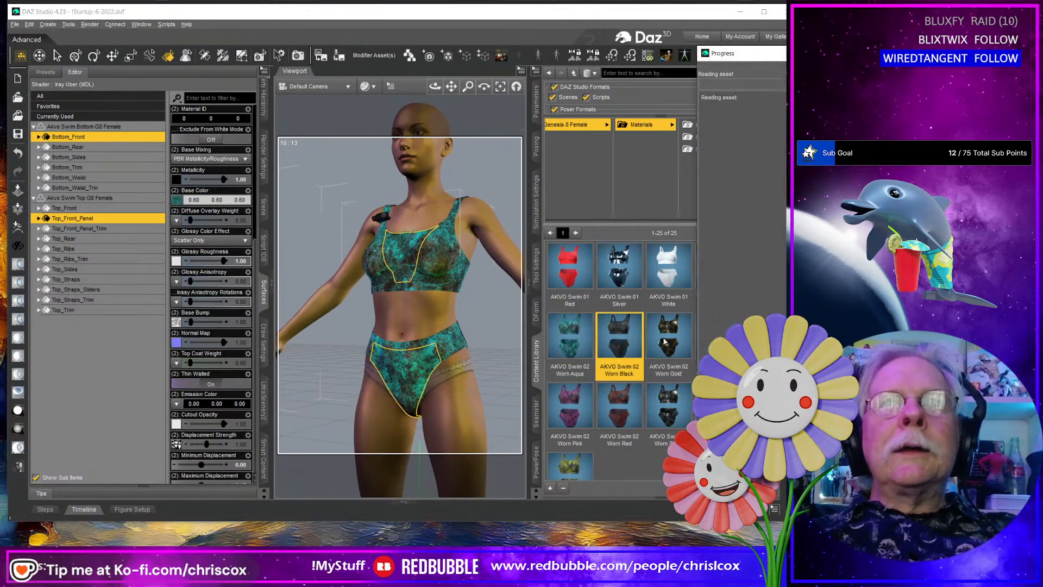
pyautogui.doubleClick(676, 340)
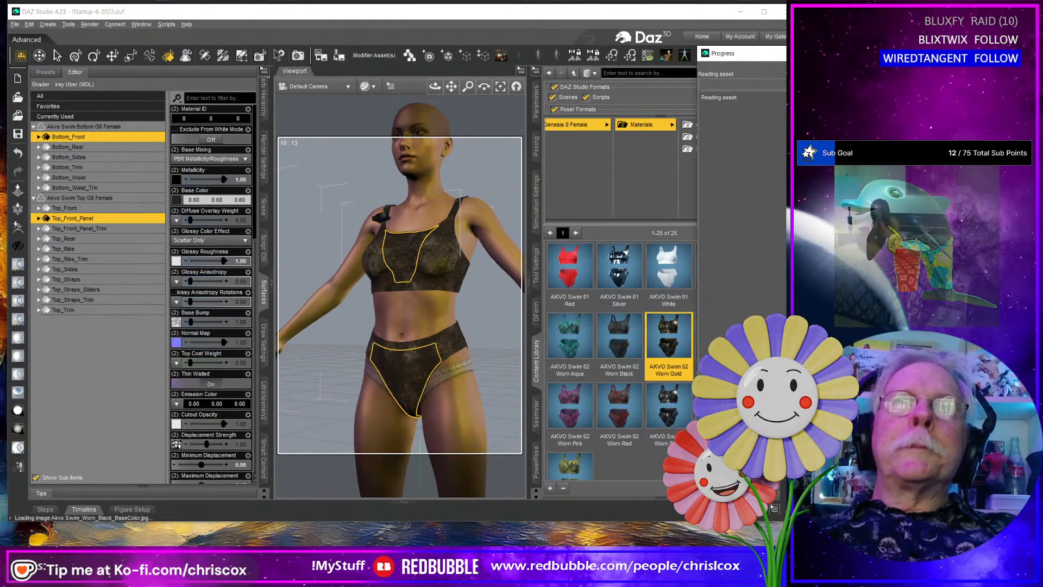
pyautogui.doubleClick(721, 336)
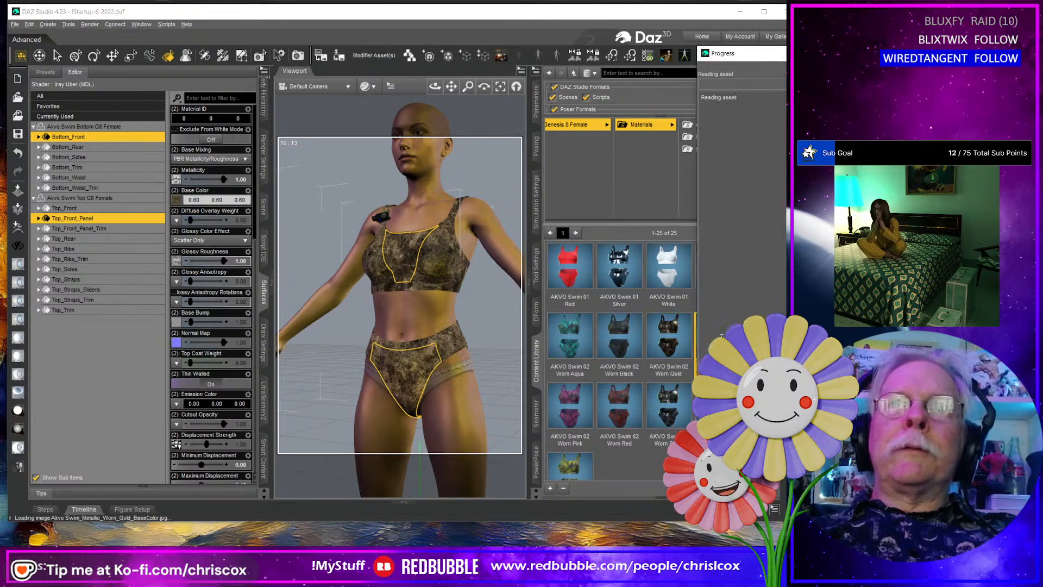
# Test the AKVO Swim 02 Worn Pink, Worn Red, Worn Silver and Worn Yellow materials one after another on the swimsuit.
pyautogui.doubleClick(565, 418)
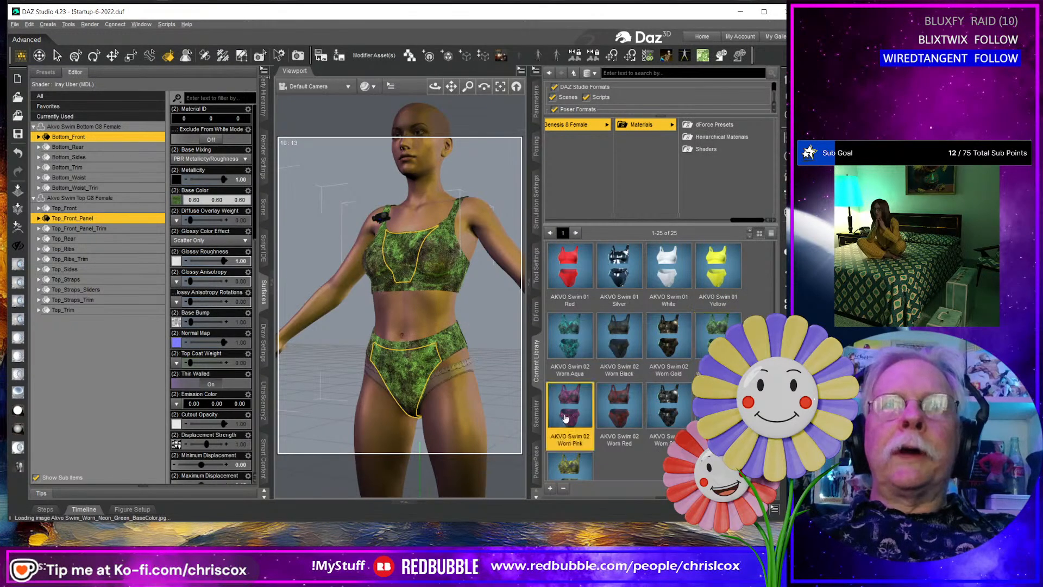
pyautogui.doubleClick(616, 415)
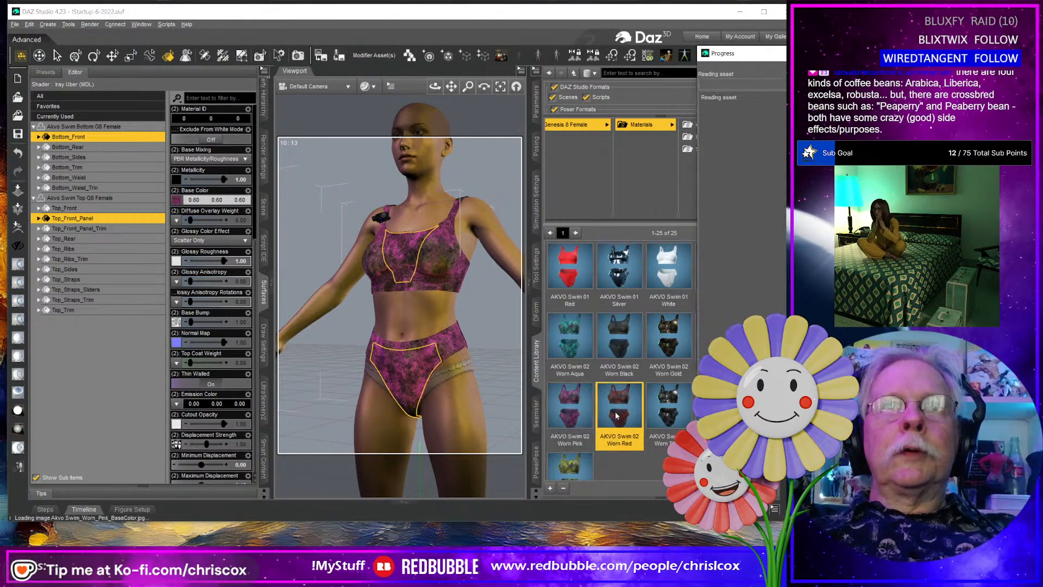
pyautogui.doubleClick(665, 413)
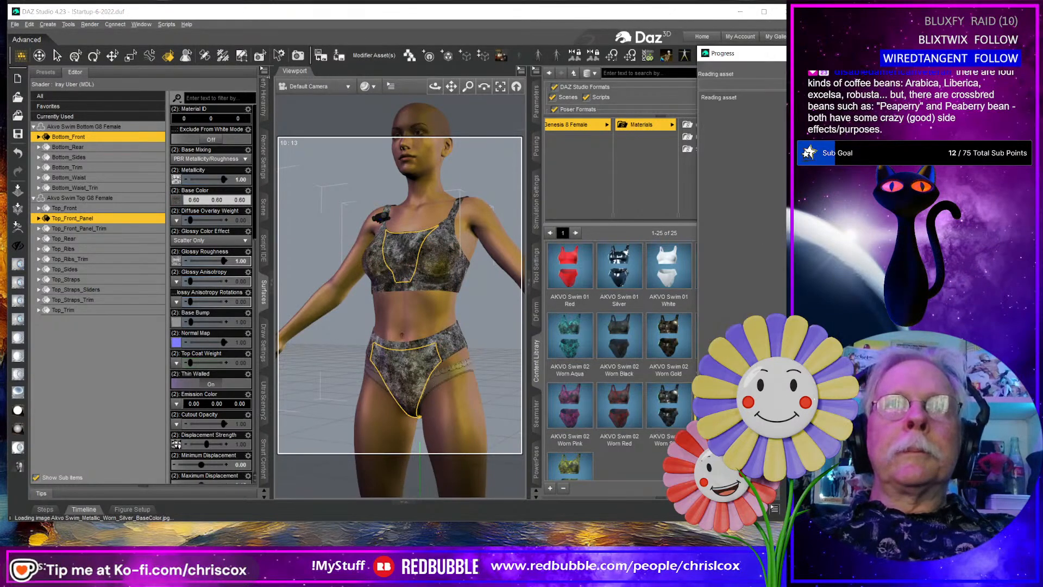
pyautogui.doubleClick(668, 419)
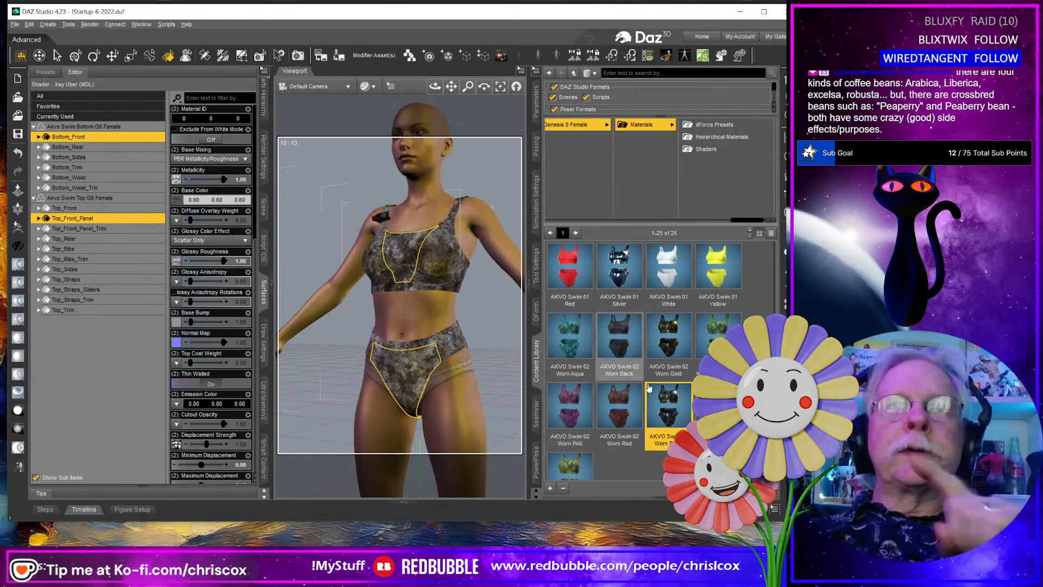
pyautogui.doubleClick(579, 473)
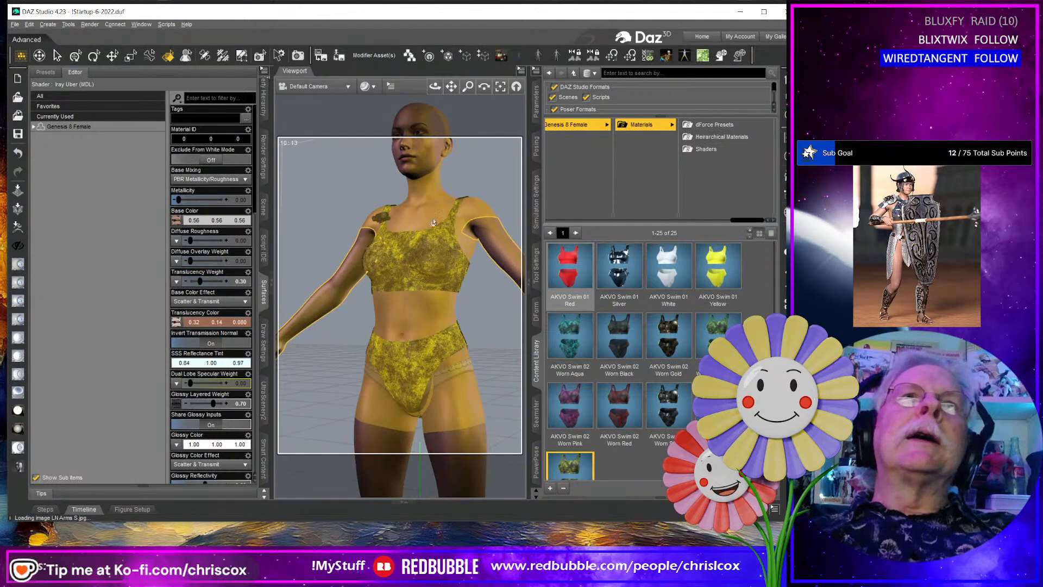
# Open the Hierarchical Materials folder, and give all Genesis 8 Female surfaces a smooth plastic shader with a dark blue Base Color (RGB 0, 64, 128).
pyautogui.click(413, 166)
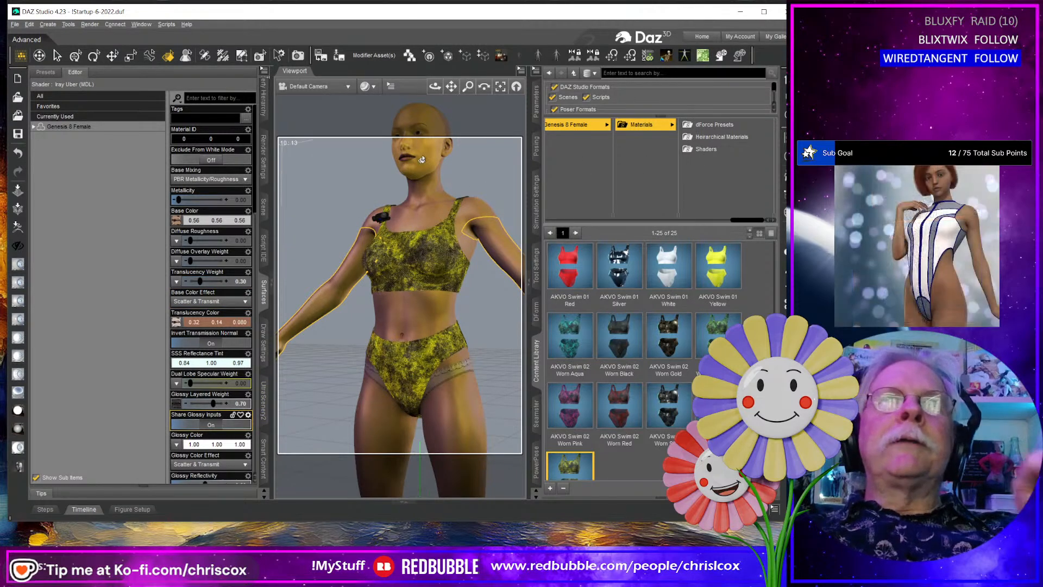
pyautogui.click(710, 140)
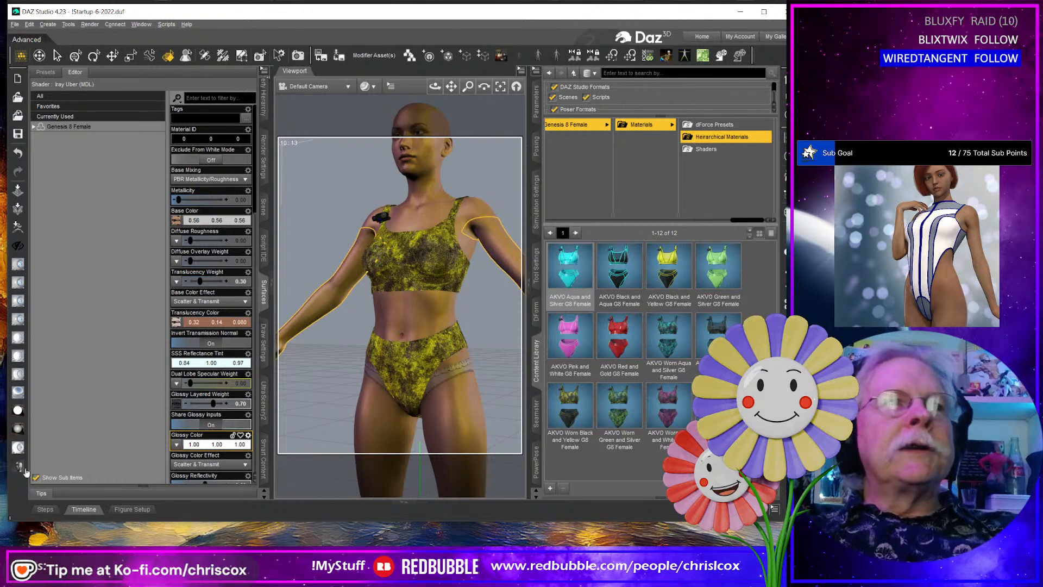
pyautogui.click(119, 128)
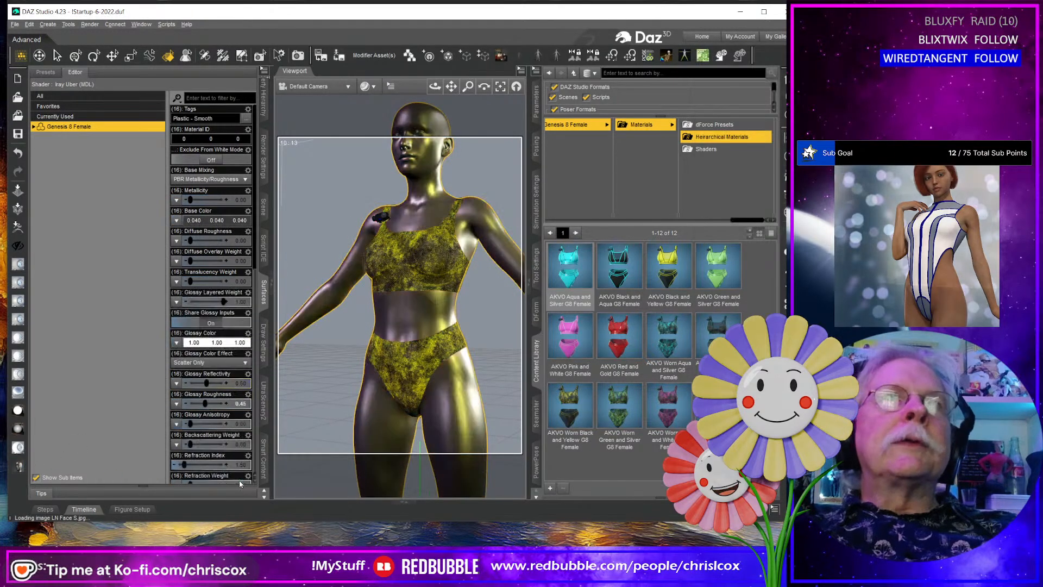
pyautogui.click(205, 213)
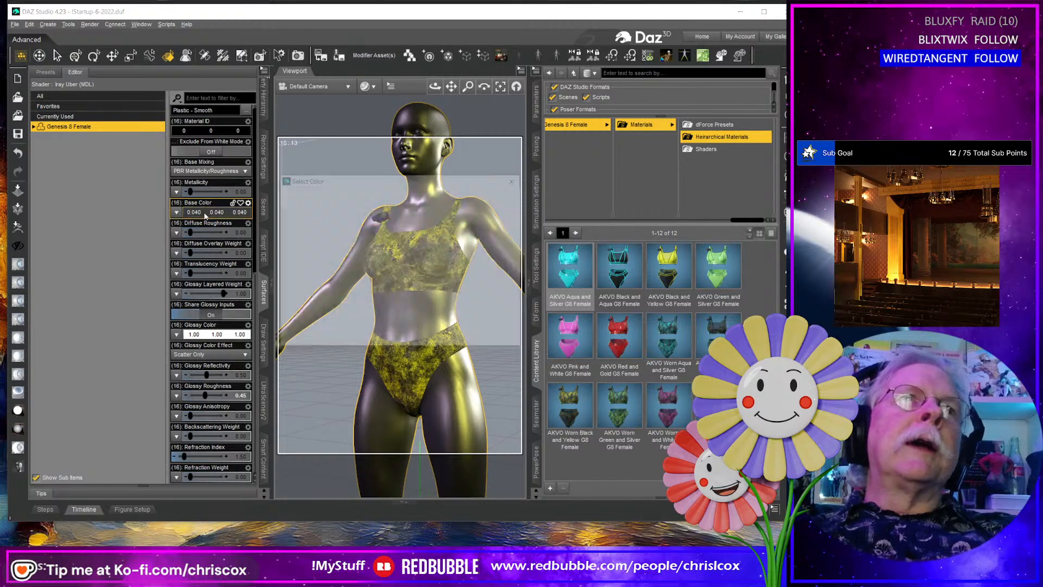
pyautogui.click(345, 230)
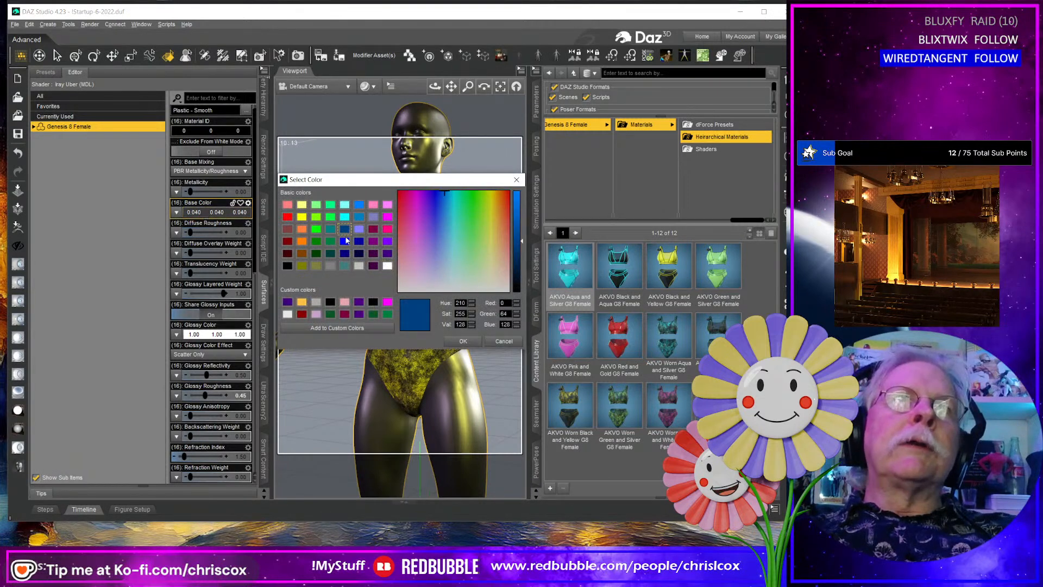
pyautogui.click(462, 341)
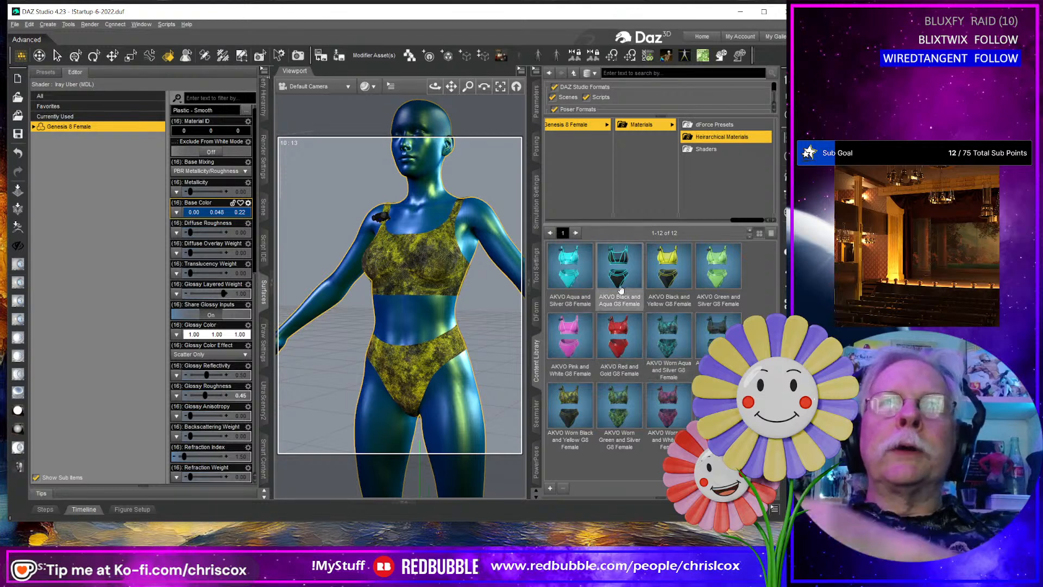
# Select the Akvo Camera's Camera surface and test the hierarchical AKVO Aqua and Silver and AKVO Black and Aqua materials on the whole outfit.
pyautogui.moveTo(471, 197); pyautogui.dragTo(507, 192, button='middle')
pyautogui.click(508, 193)
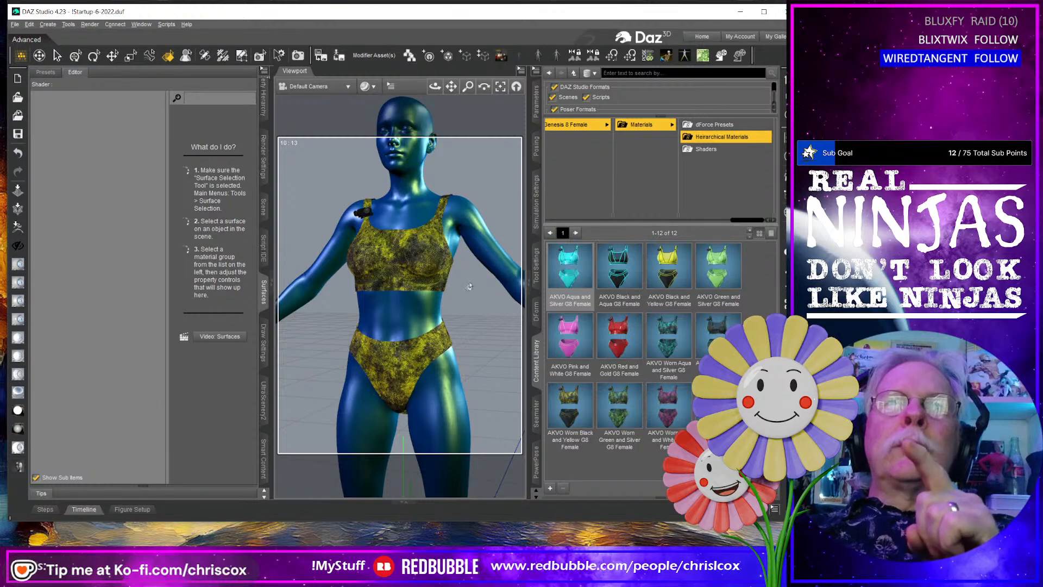
pyautogui.click(405, 375)
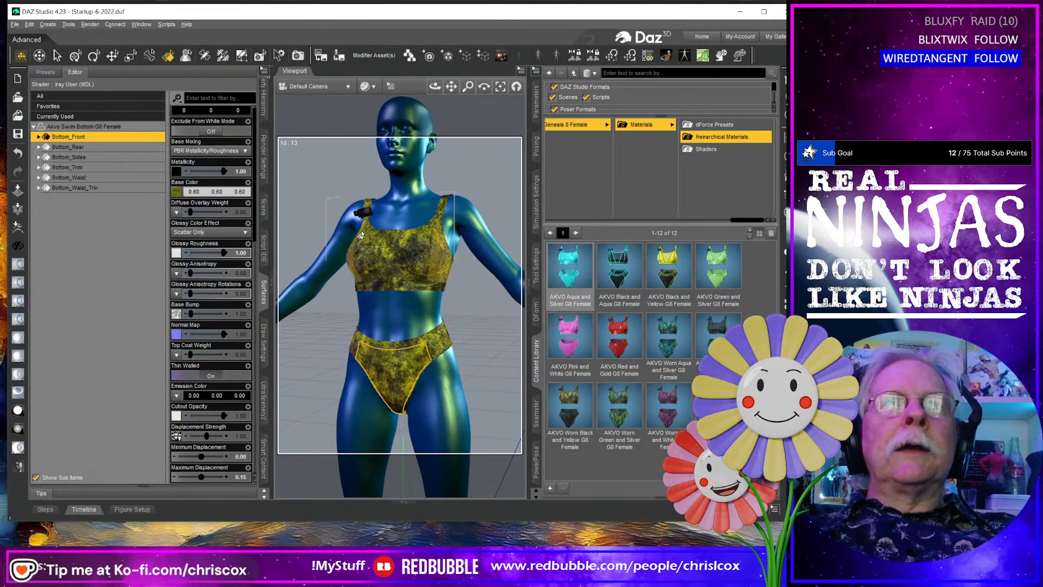
pyautogui.click(365, 212)
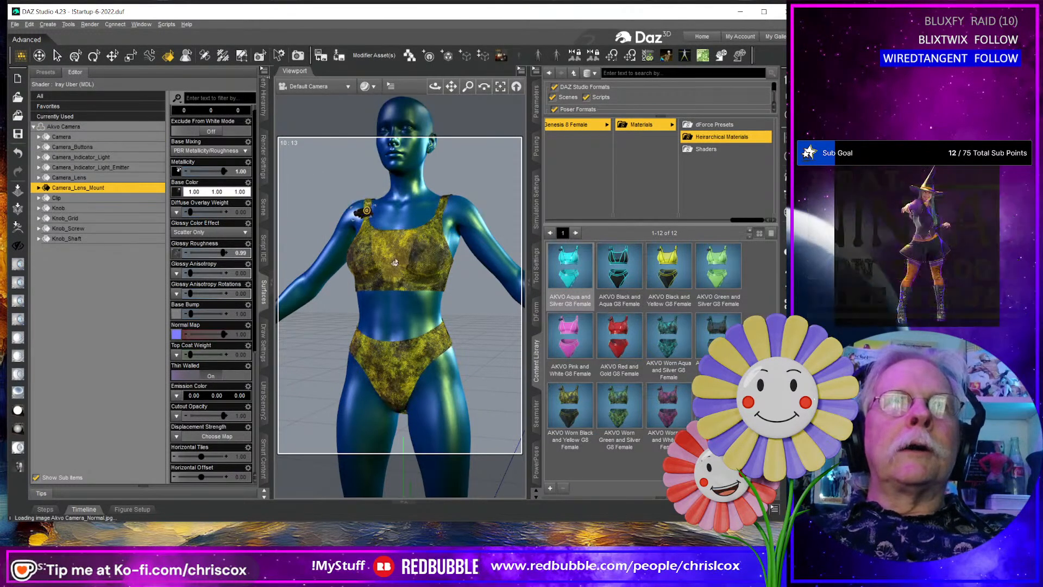
pyautogui.click(359, 213)
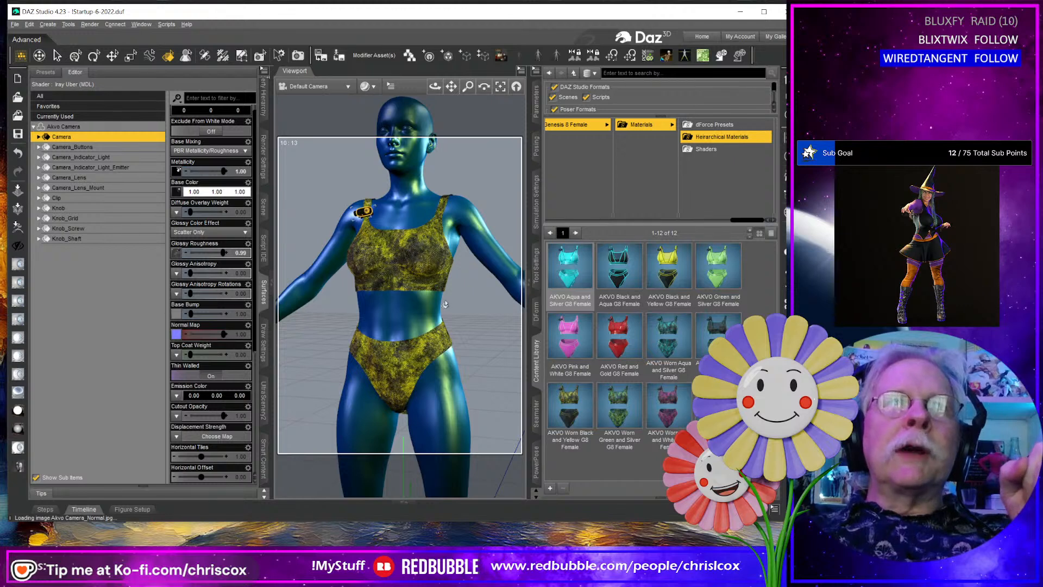
pyautogui.doubleClick(575, 280)
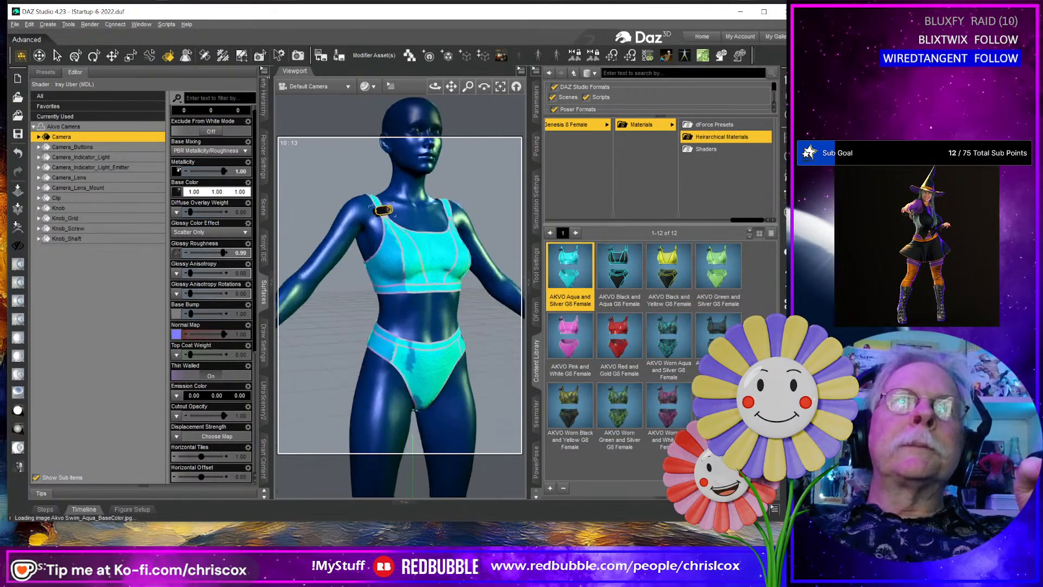
pyautogui.doubleClick(621, 266)
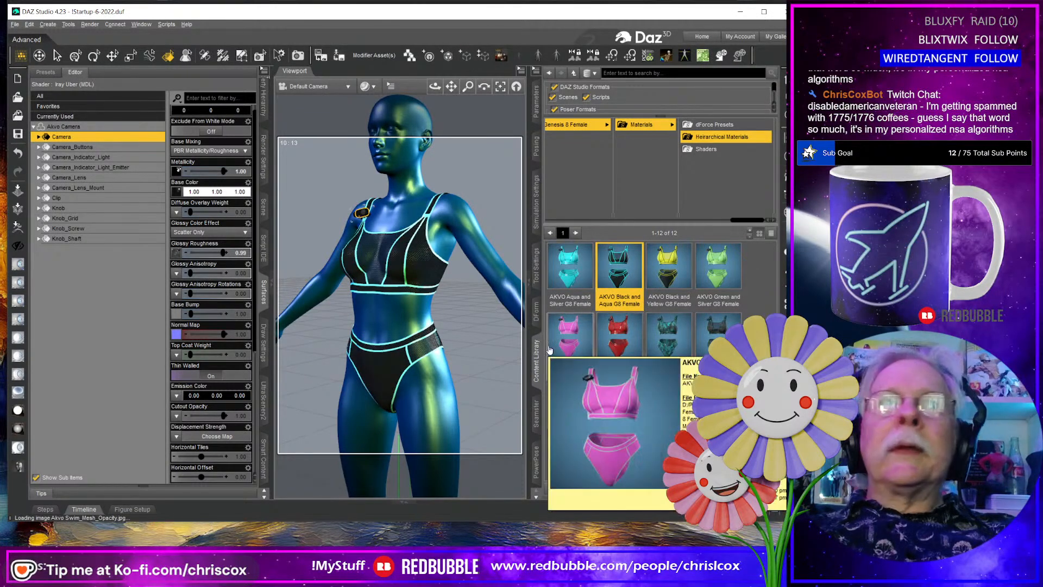
# Test the hierarchical AKVO Black and Yellow, Green and Silver, Pink and White, and Red and Gold materials in turn on the outfit.
pyautogui.doubleClick(671, 274)
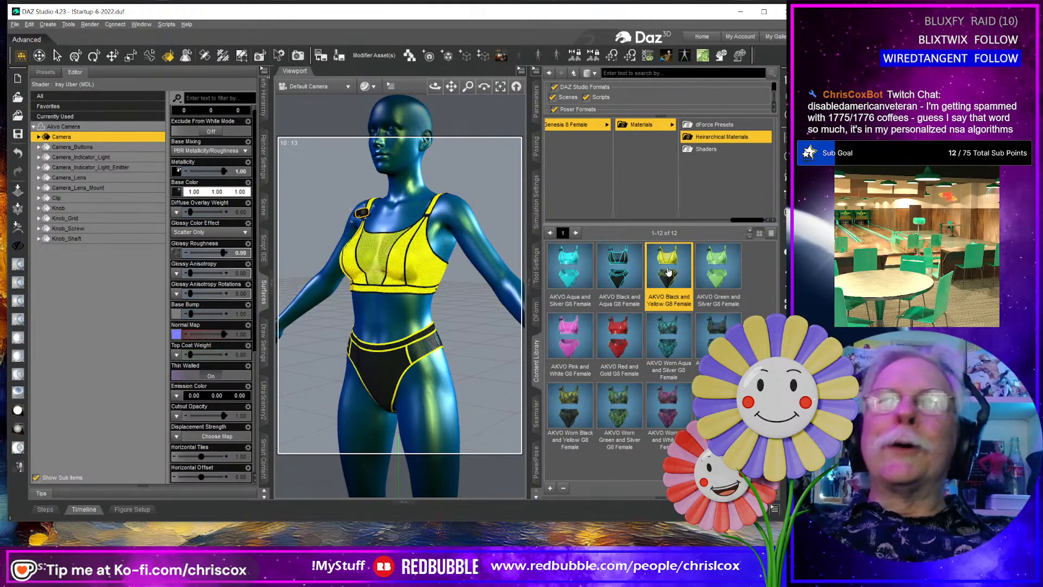
pyautogui.moveTo(405, 363)
pyautogui.mouseDown(button='middle')
pyautogui.moveTo(394, 364)
pyautogui.moveTo(408, 363)
pyautogui.mouseUp(button='middle')
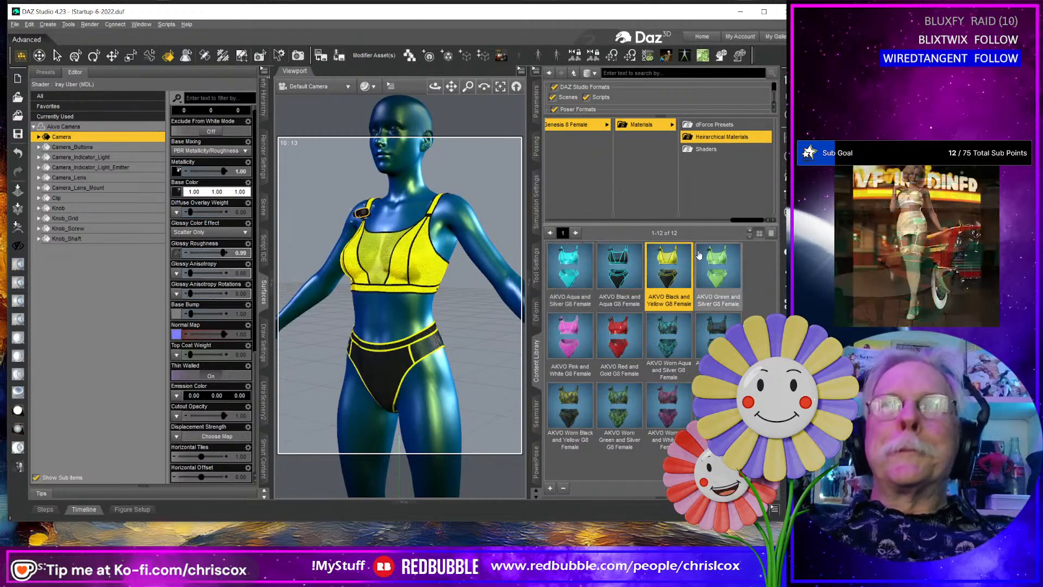
pyautogui.doubleClick(703, 257)
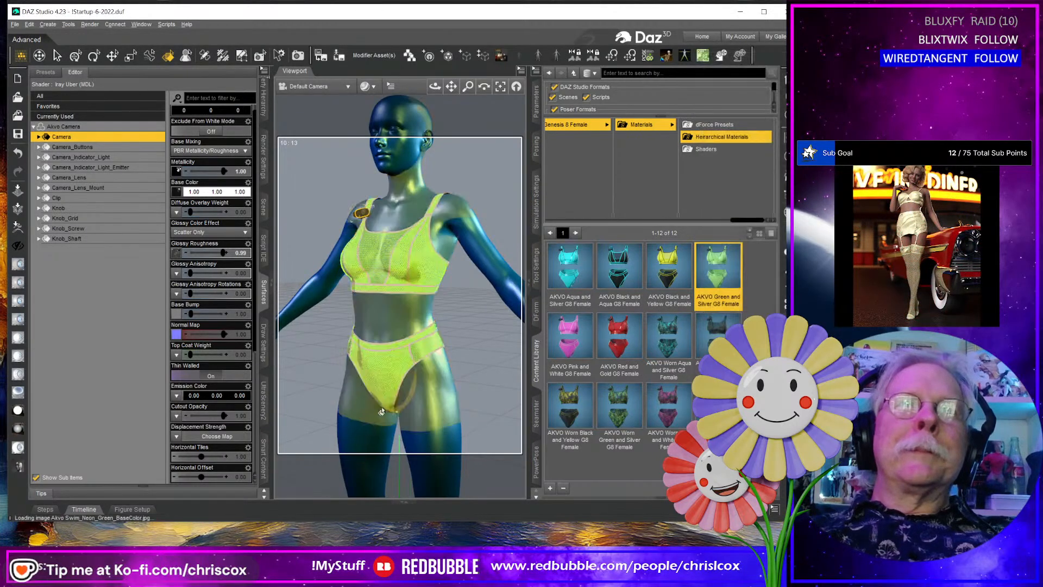
pyautogui.doubleClick(593, 352)
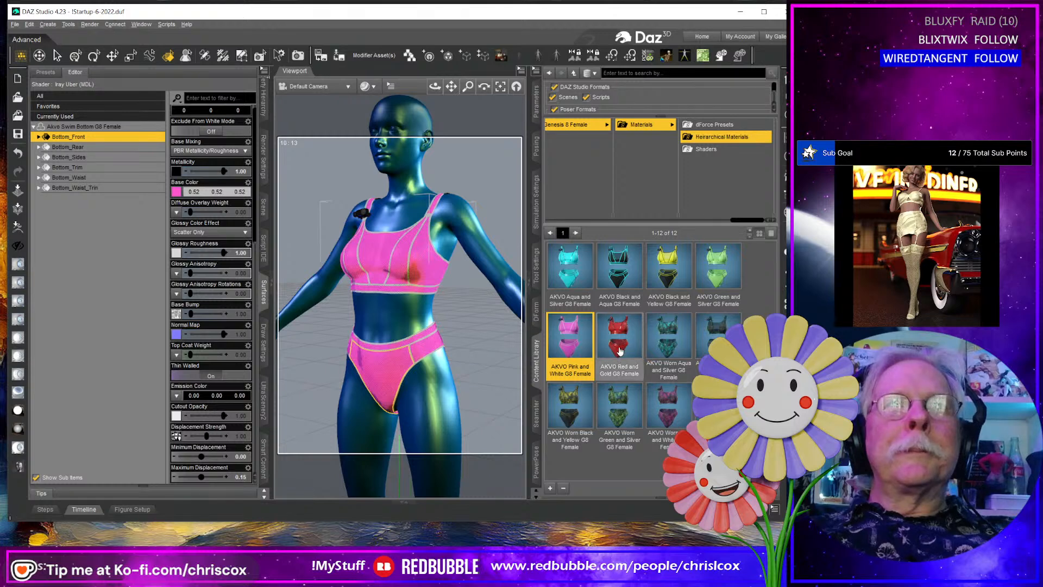
pyautogui.doubleClick(631, 348)
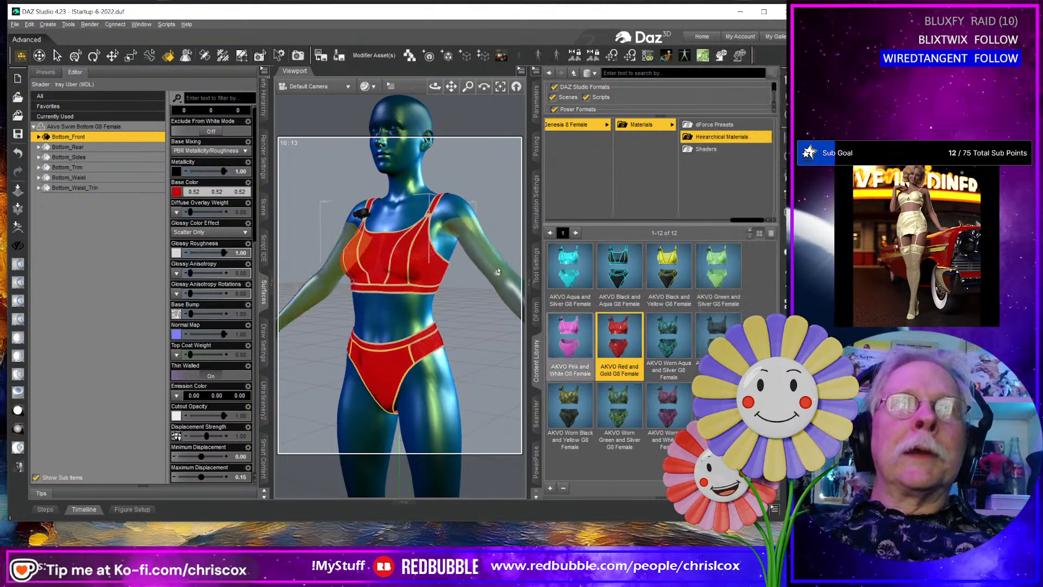
# Test the AKVO Worn hierarchical materials in turn, from Worn Aqua and Silver through the worn red one, and apply AKVO Black and Aqua.
pyautogui.doubleClick(682, 354)
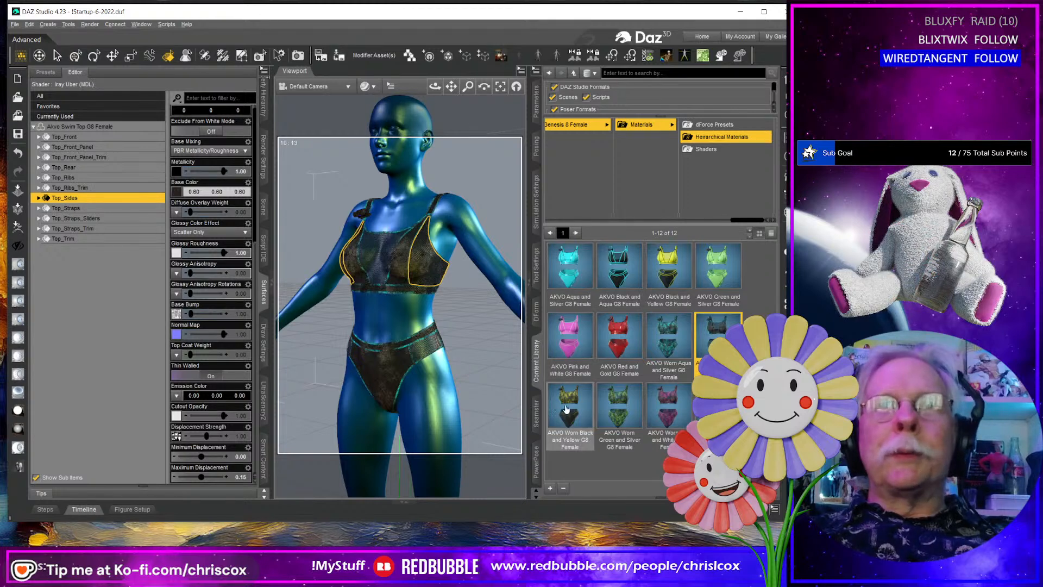
pyautogui.doubleClick(572, 407)
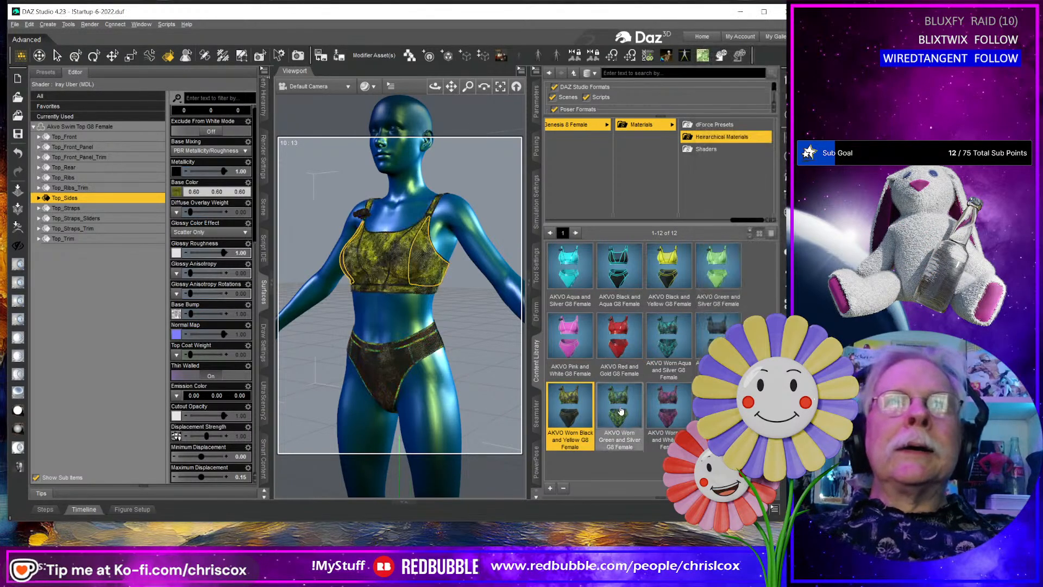
pyautogui.doubleClick(621, 411)
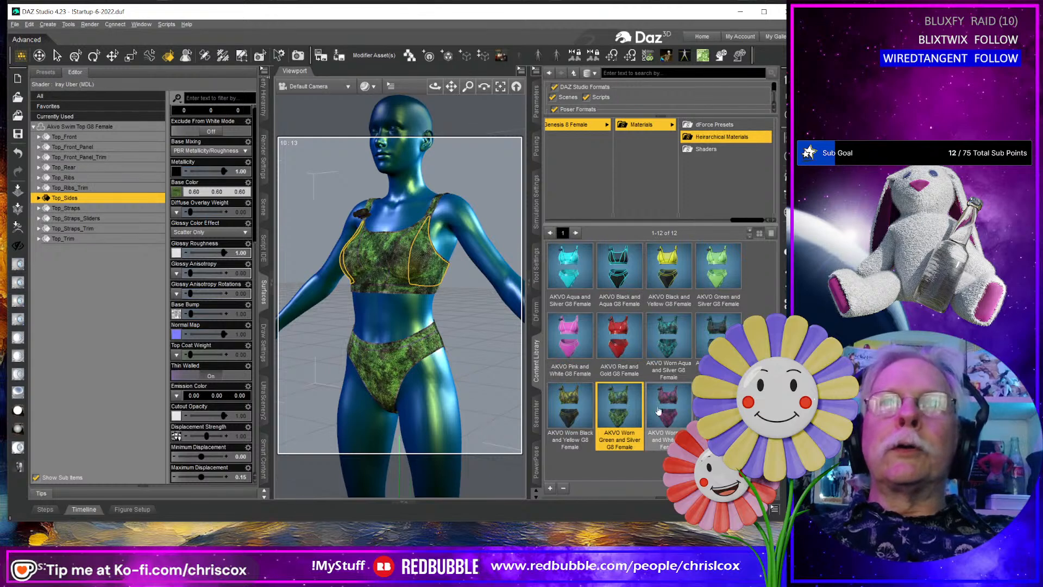
pyautogui.doubleClick(660, 413)
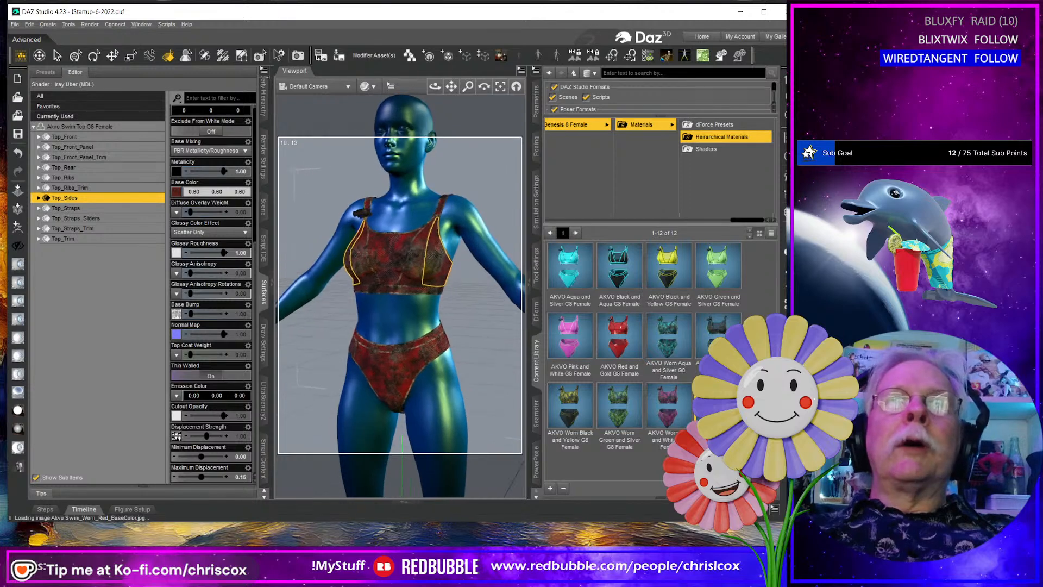
pyautogui.doubleClick(615, 280)
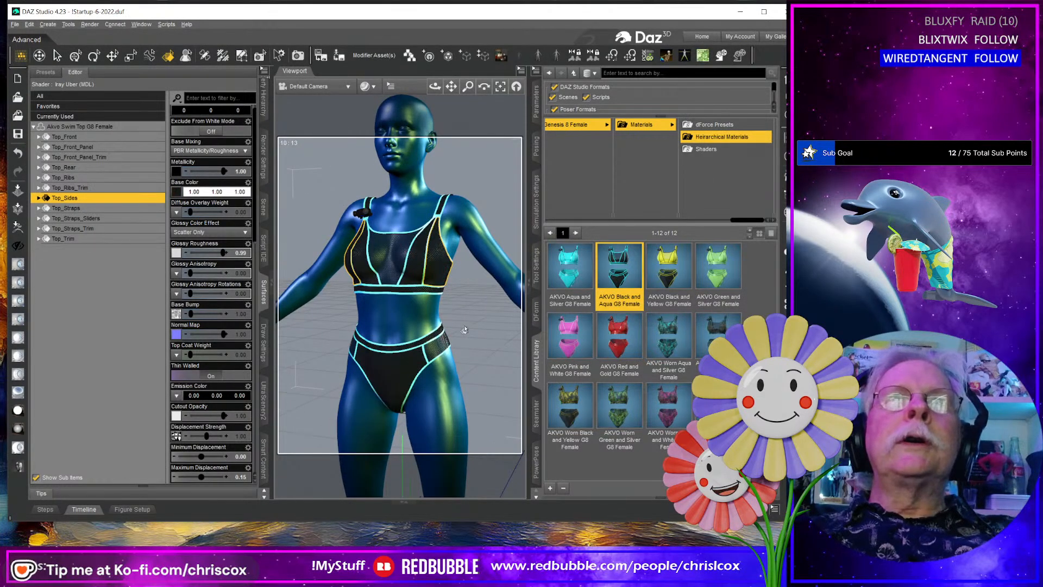
# Open the dForce Presets folder, select the swim bottom's Bottom_Front surface and apply AKVO dForce Bottom OFF.
pyautogui.click(711, 124)
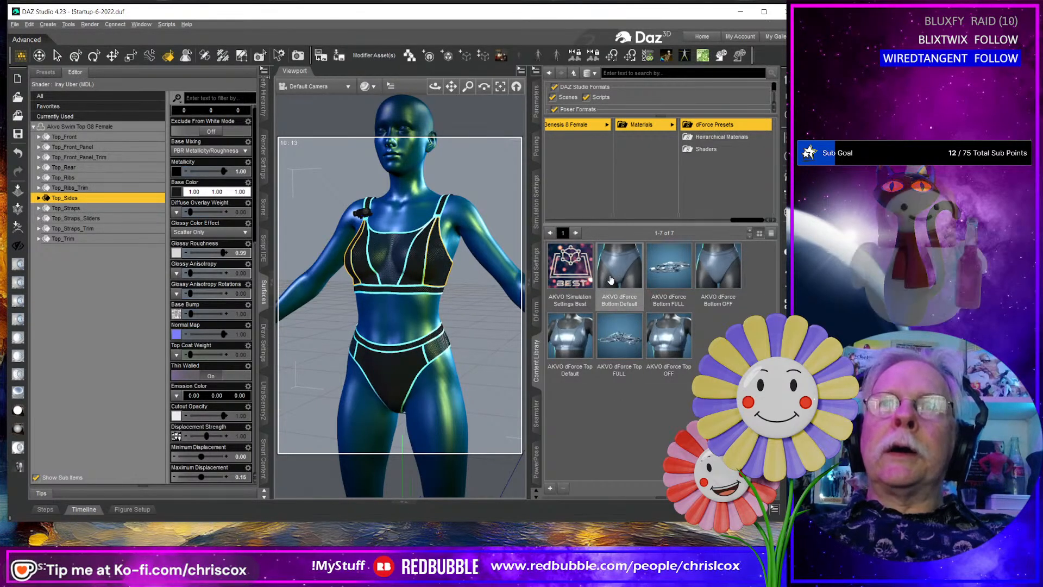
pyautogui.click(388, 269)
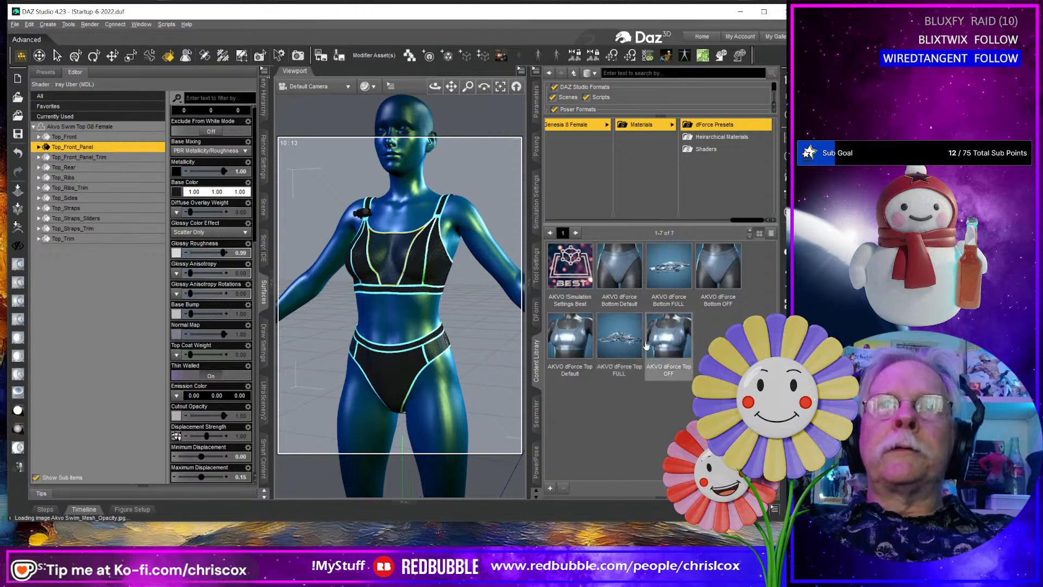
pyautogui.click(397, 391)
pyautogui.doubleClick(708, 266)
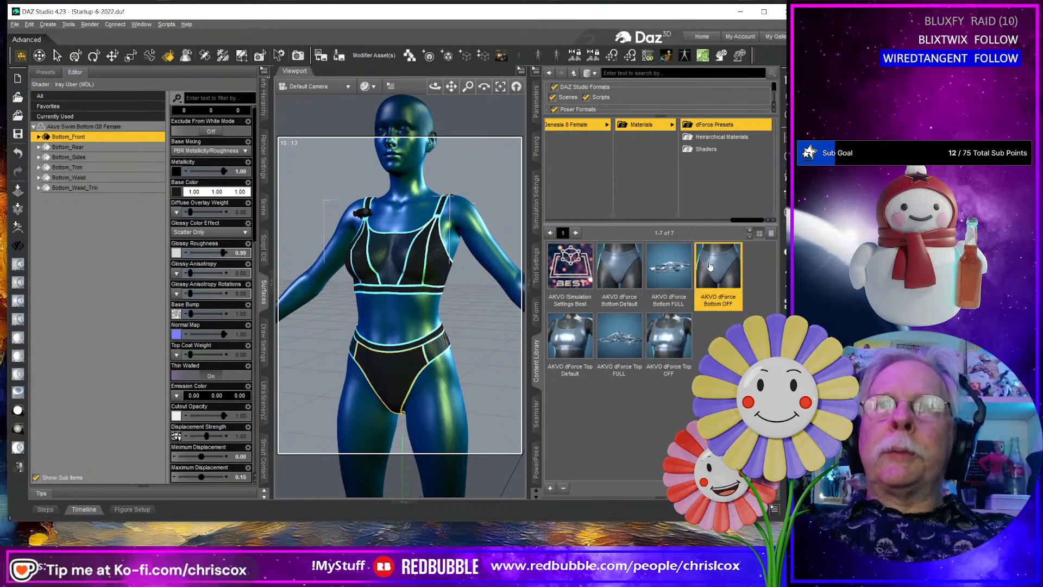
# Test the AKVO dForce Top OFF, Default and FULL presets in turn on the worn swim top, running a dForce simulation for each.
pyautogui.click(430, 261)
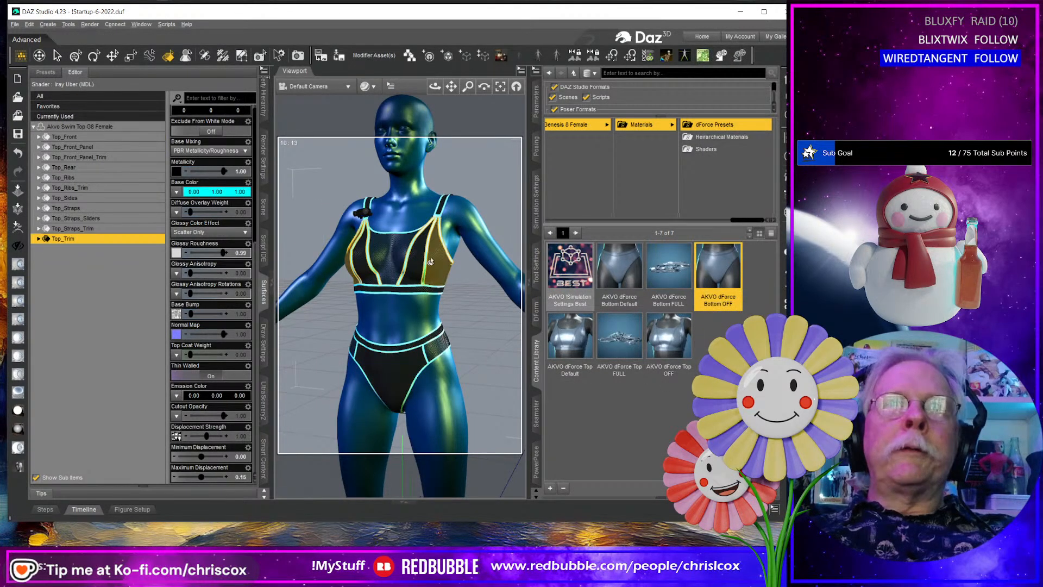
pyautogui.doubleClick(670, 344)
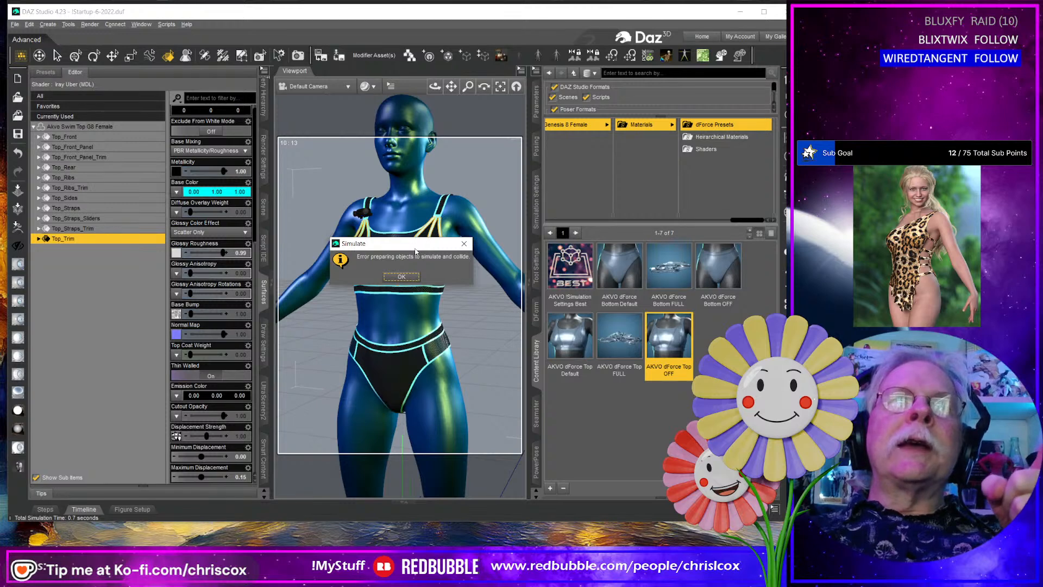
pyautogui.click(402, 278)
pyautogui.click(396, 270)
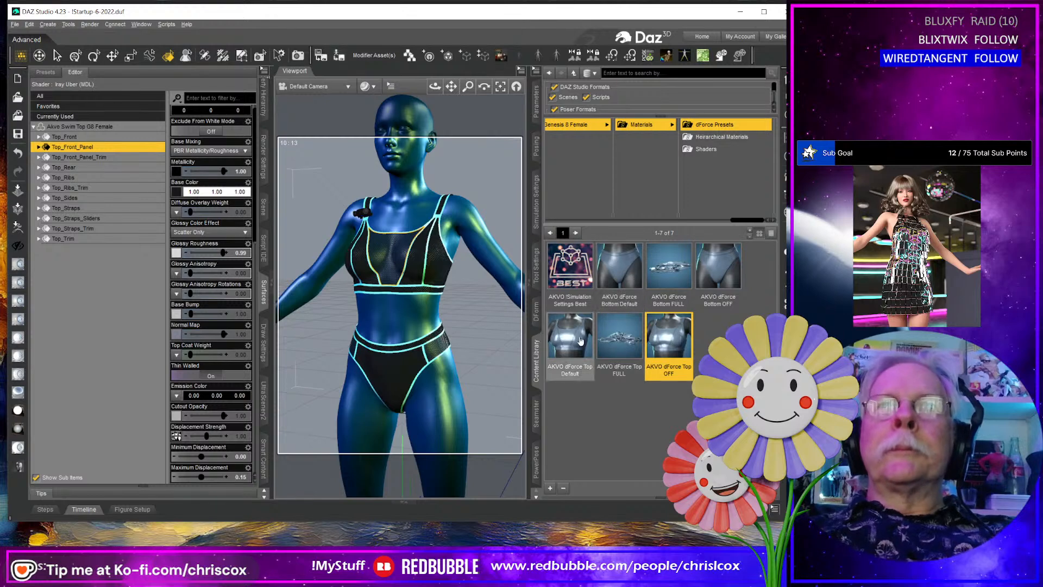
pyautogui.doubleClick(574, 341)
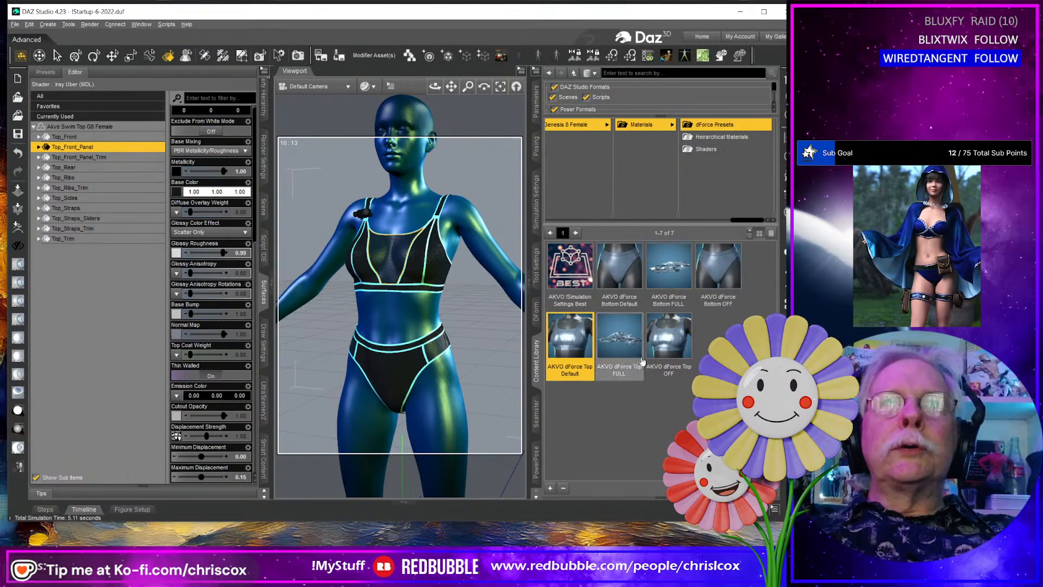
pyautogui.click(668, 336)
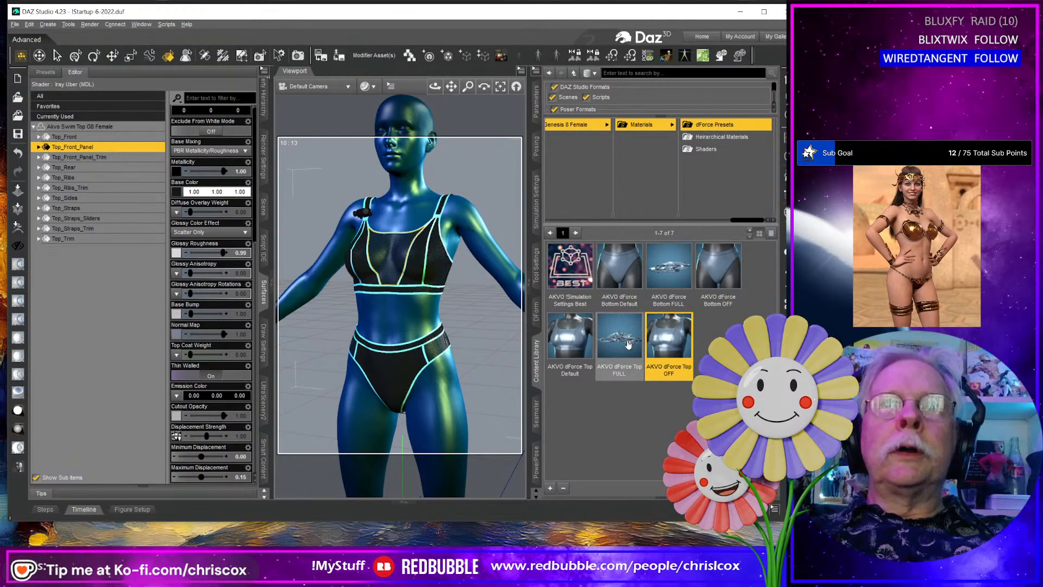
pyautogui.doubleClick(626, 346)
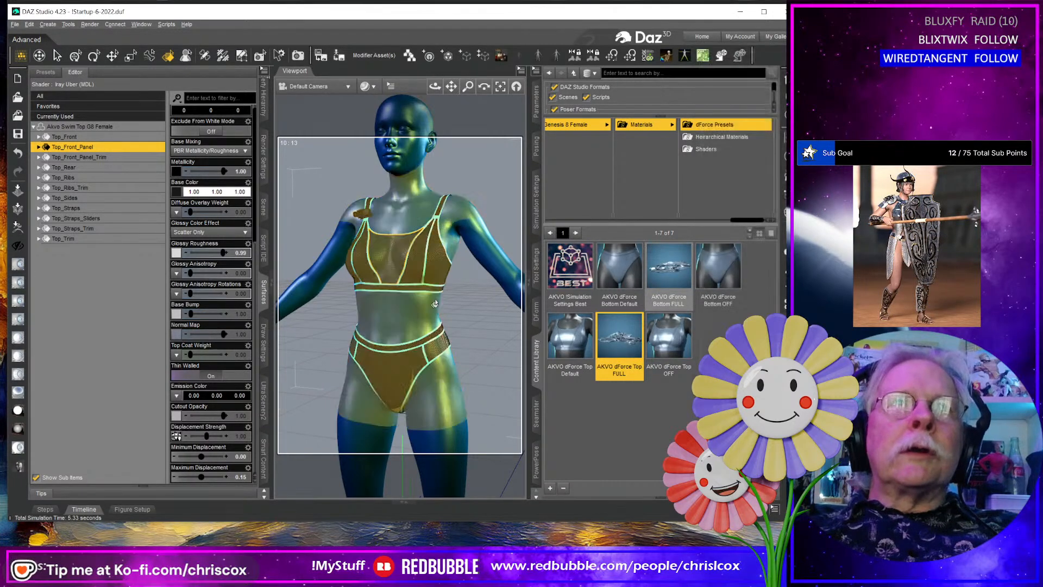
# Load a second, unfitted AKVO Swim Top G8 Female and move it sideways so it hangs beside the figure.
pyautogui.click(421, 293)
pyautogui.scroll(-5, 429, 294)
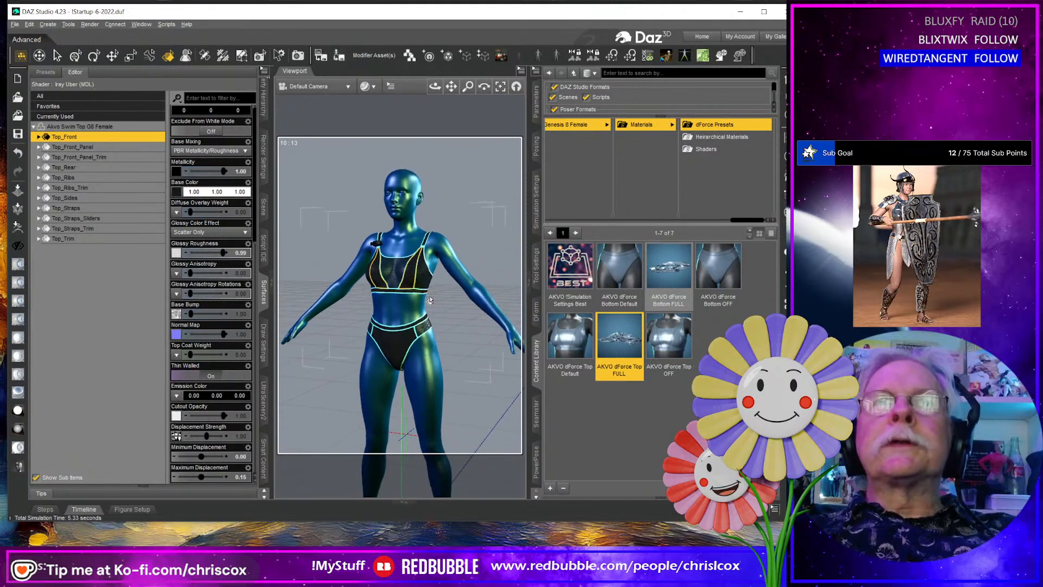
pyautogui.moveTo(430, 300); pyautogui.dragTo(464, 301, button='middle')
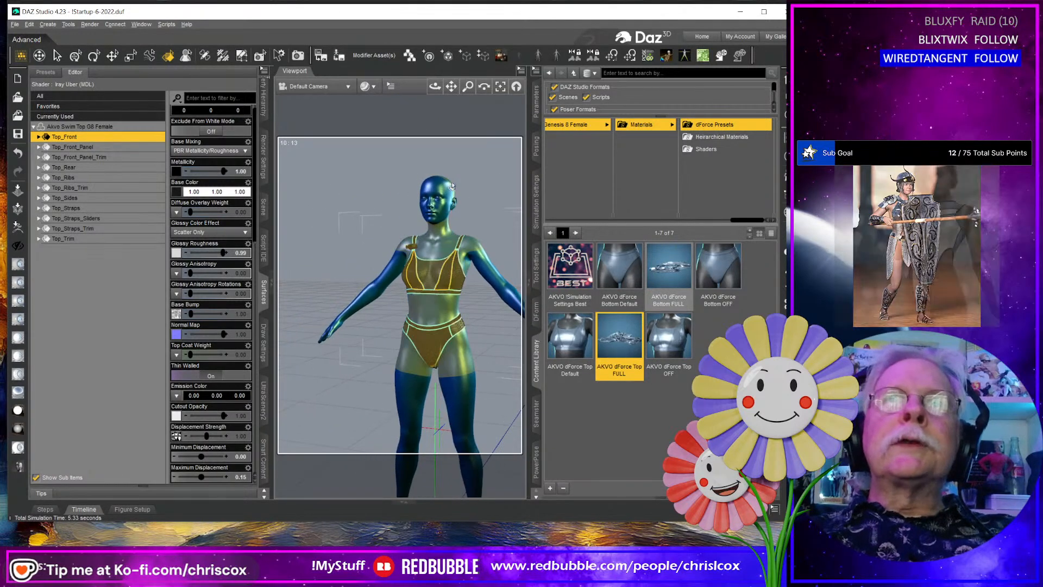
pyautogui.click(501, 162)
pyautogui.click(583, 129)
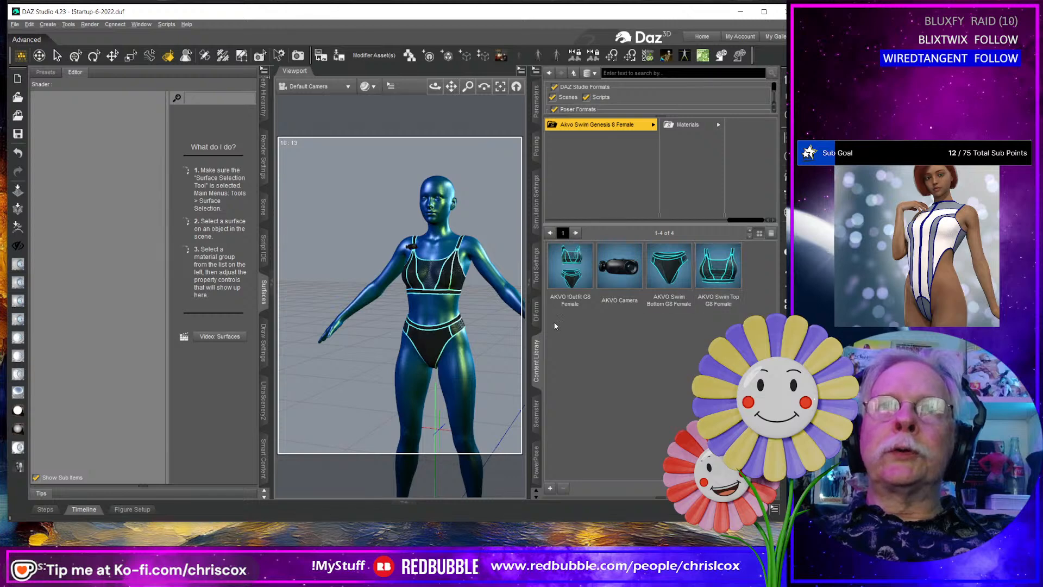
pyautogui.click(436, 285)
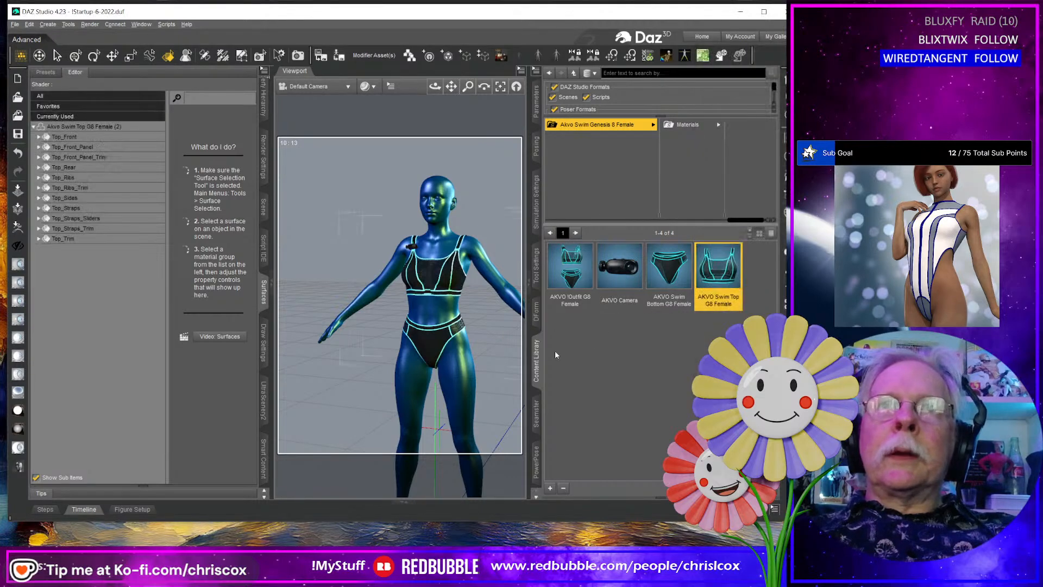
pyautogui.click(436, 286)
pyautogui.hotkey('alt', 'shift', 't')
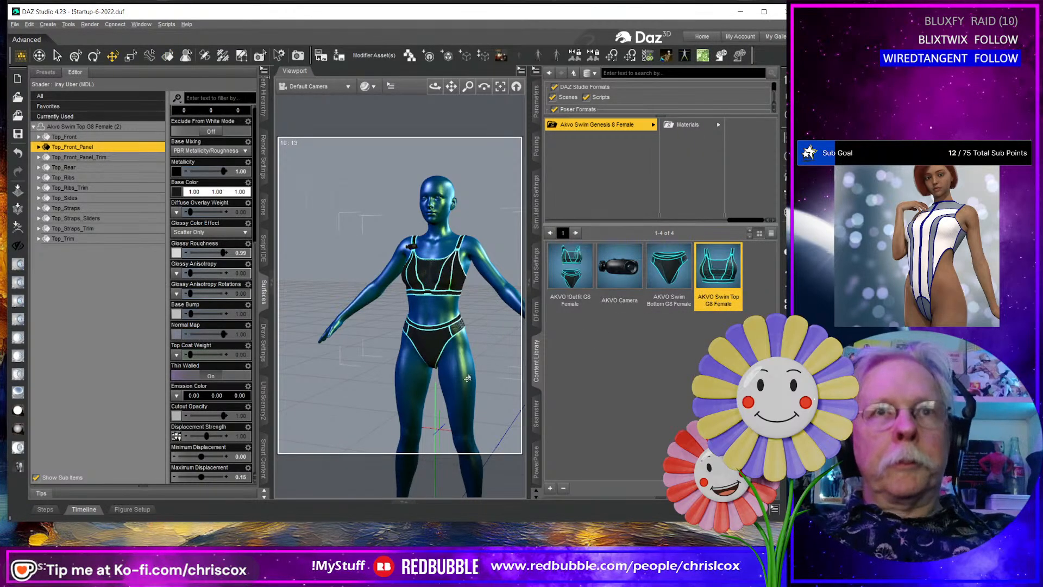
pyautogui.scroll(3, 468, 378)
pyautogui.scroll(-6, 476, 378)
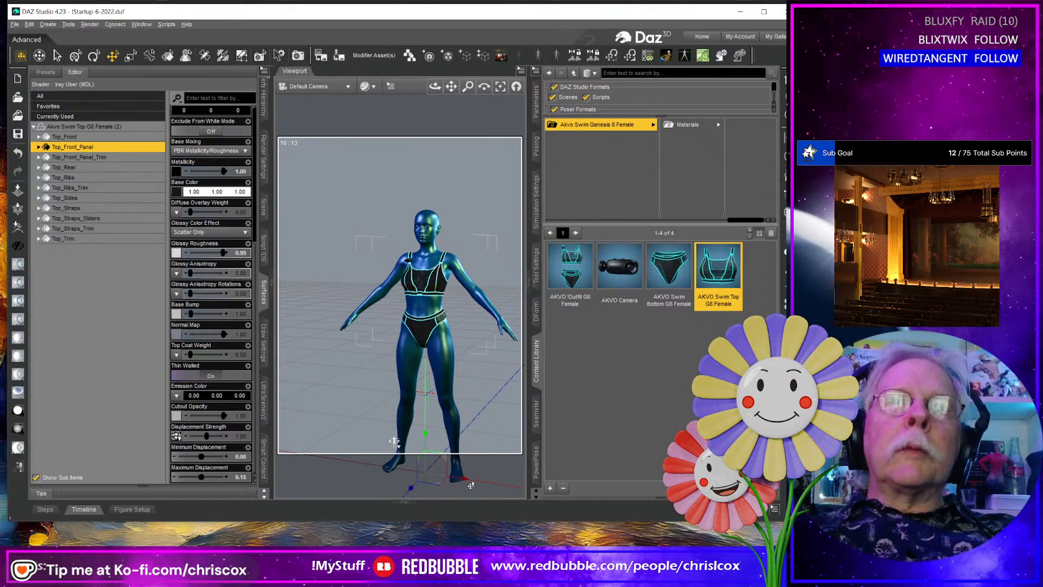
pyautogui.moveTo(465, 484); pyautogui.dragTo(325, 432)
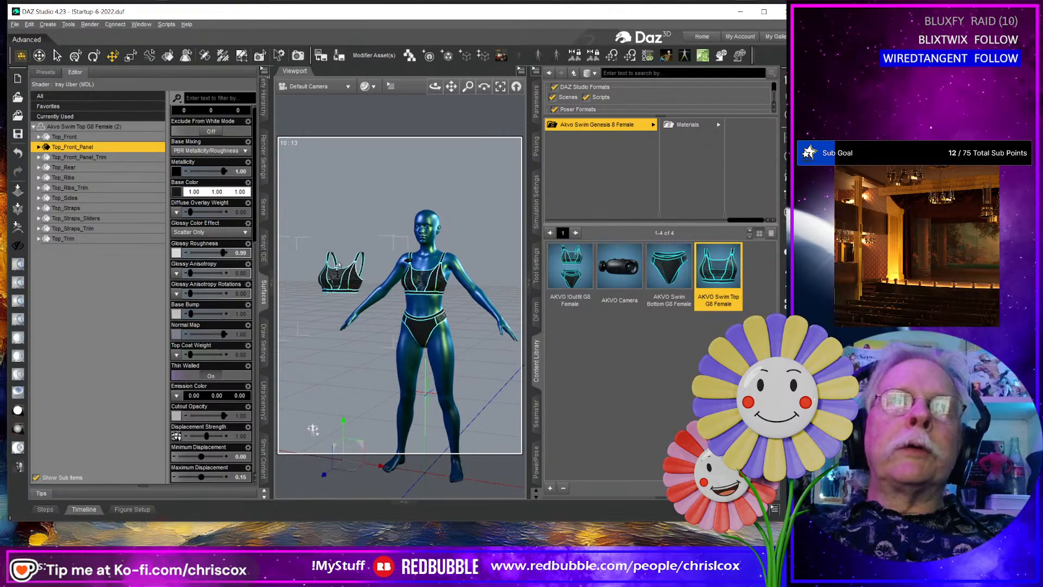
# Load a second, unfitted AKVO Swim Bottom G8 Female and move it beside the figure below the loose top.
pyautogui.click(515, 381)
pyautogui.doubleClick(668, 270)
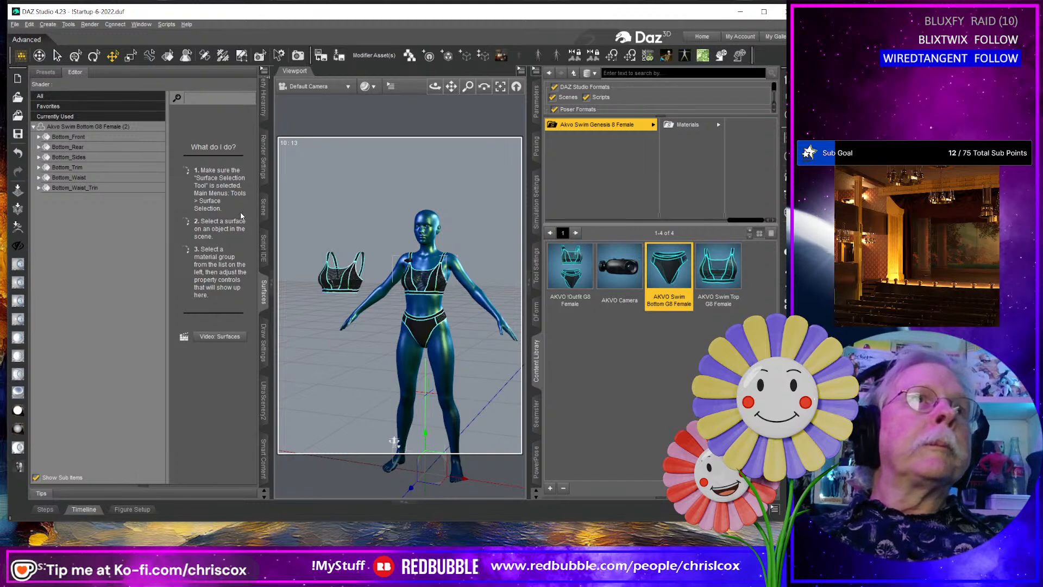
pyautogui.click(263, 207)
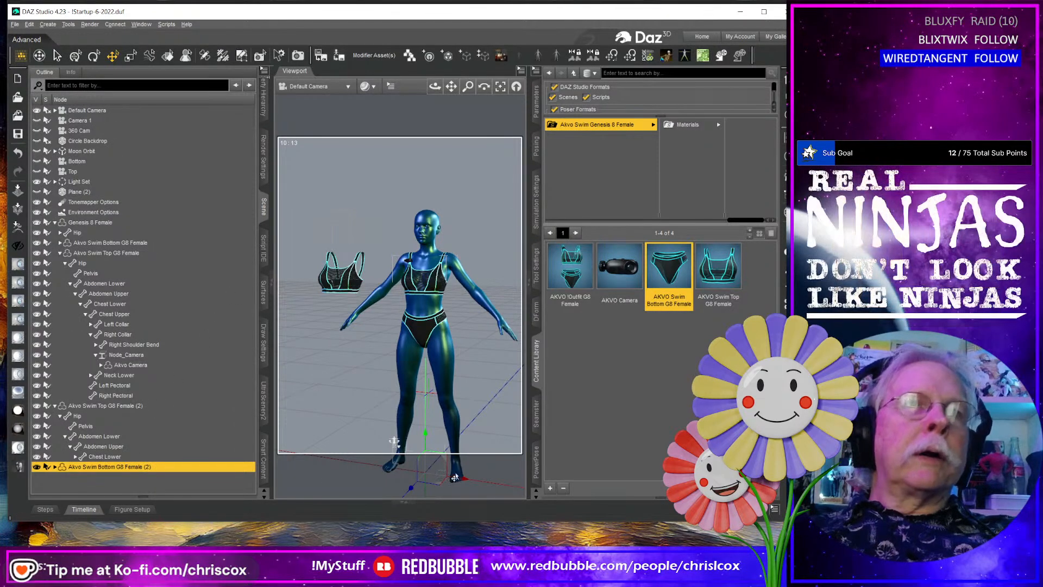
pyautogui.moveTo(460, 482); pyautogui.dragTo(326, 429)
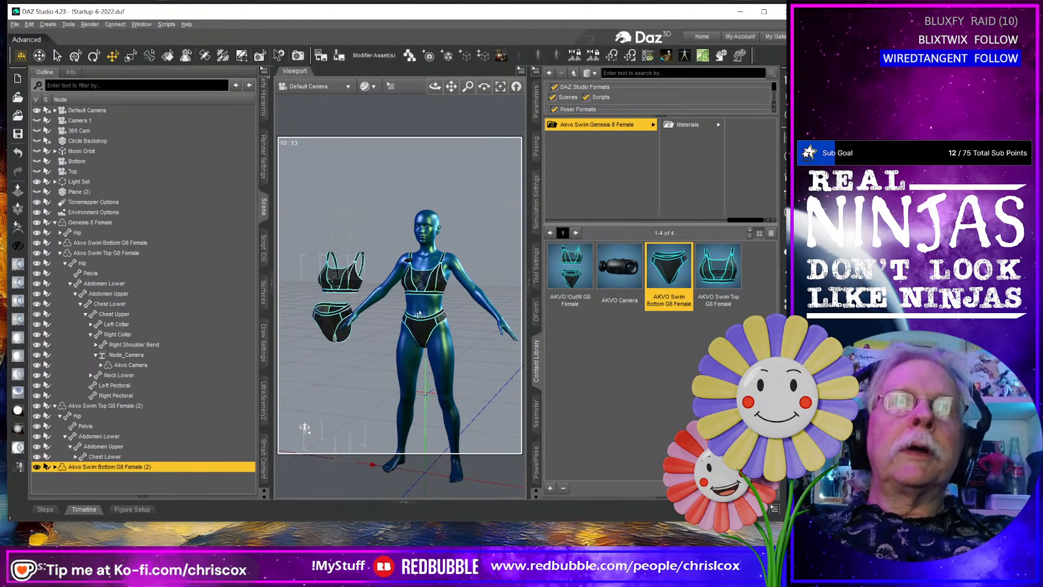
# Apply AKVO dForce Top OFF to the loose swim top and AKVO dForce Bottom OFF to the loose swim bottom.
pyautogui.scroll(2, 426, 301)
pyautogui.scroll(3, 425, 300)
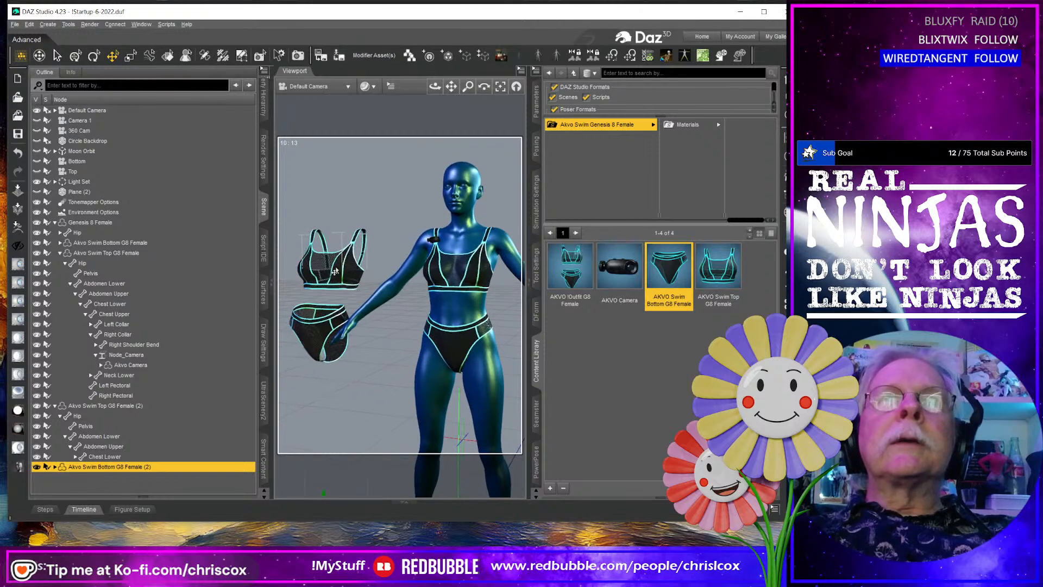
pyautogui.click(339, 268)
pyautogui.click(686, 125)
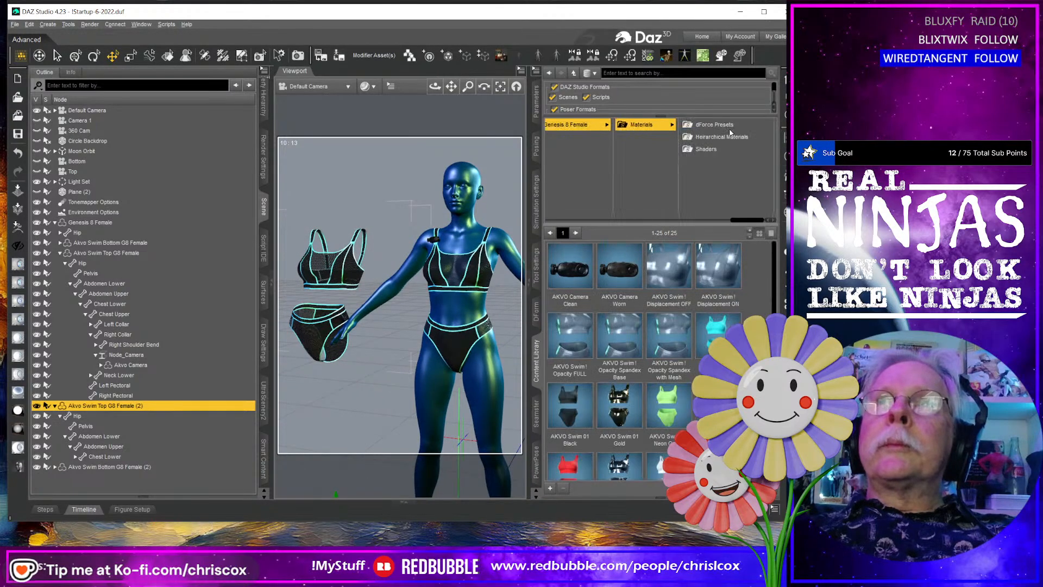
pyautogui.click(714, 125)
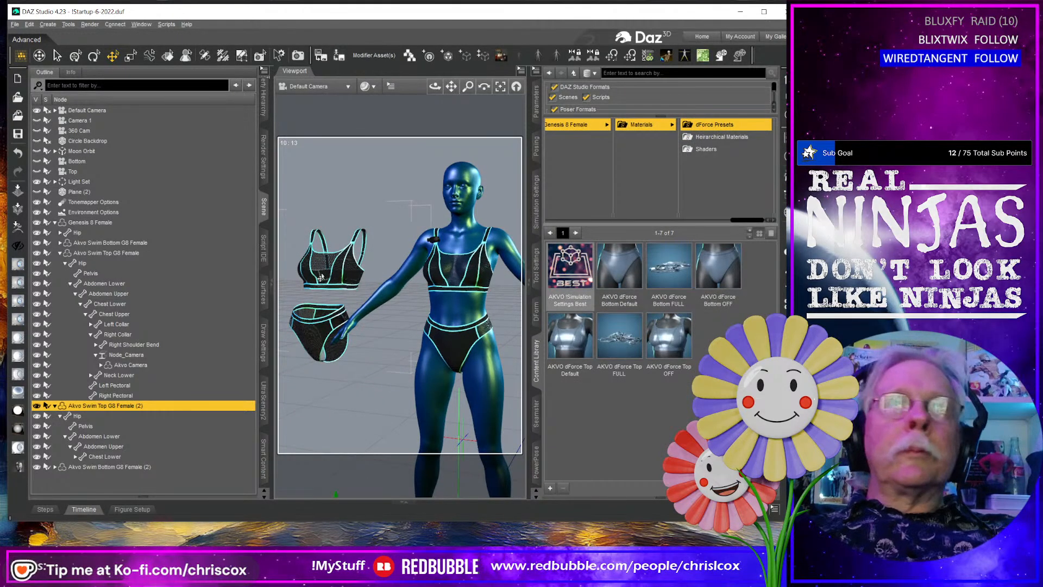
pyautogui.click(320, 278)
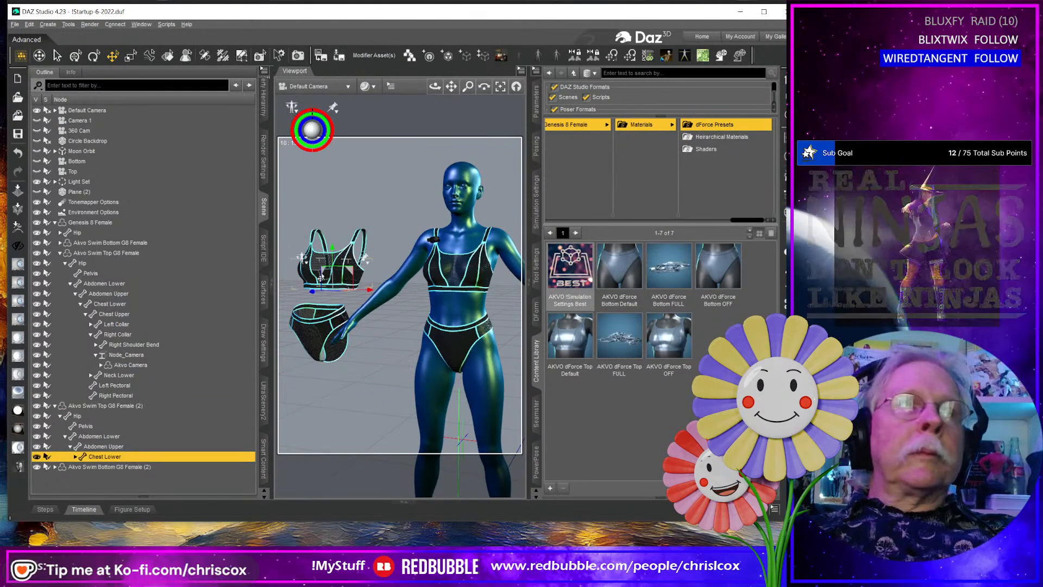
pyautogui.click(152, 405)
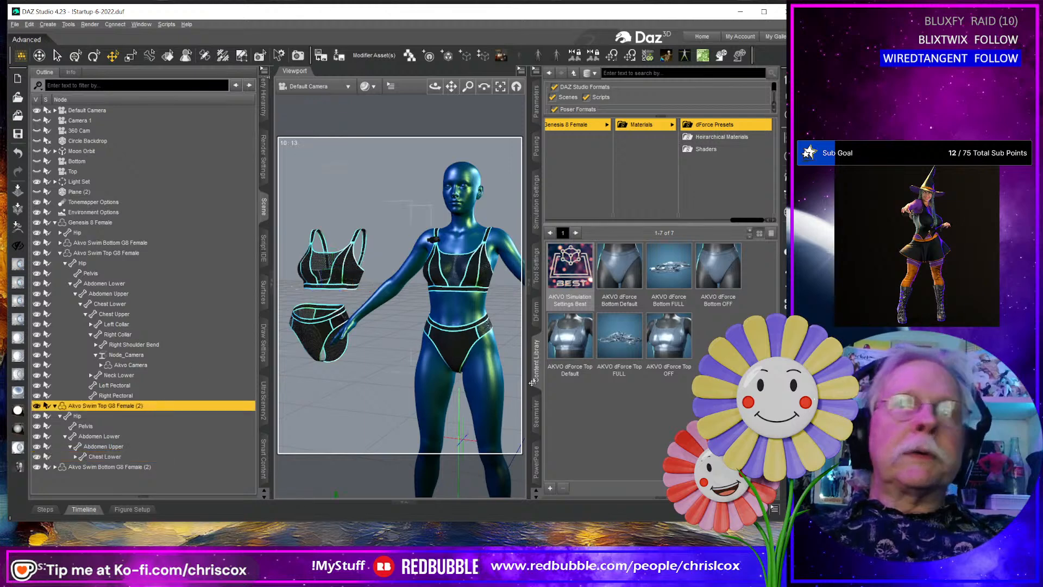
pyautogui.click(574, 356)
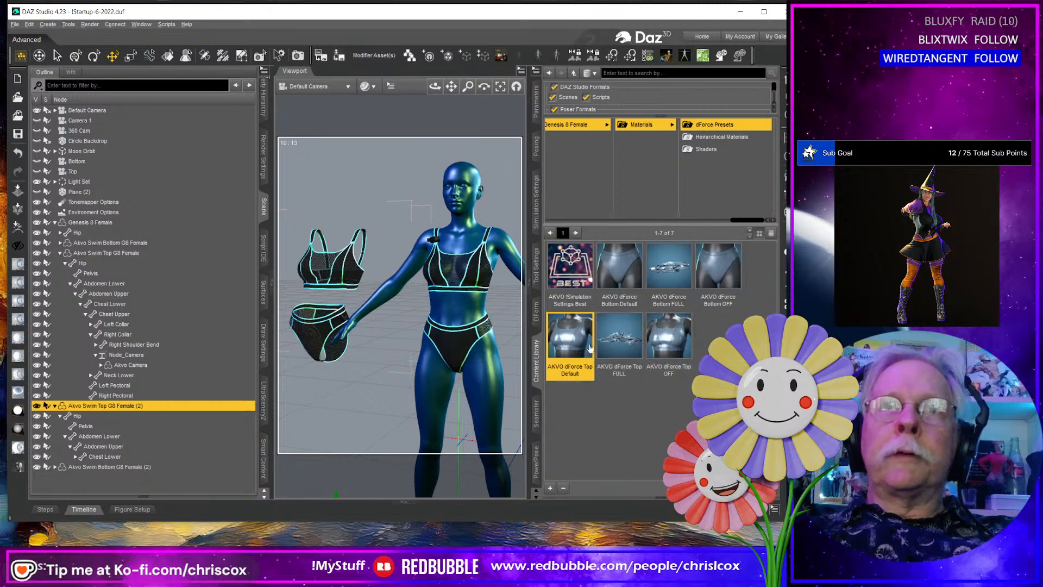
pyautogui.doubleClick(678, 343)
pyautogui.click(318, 339)
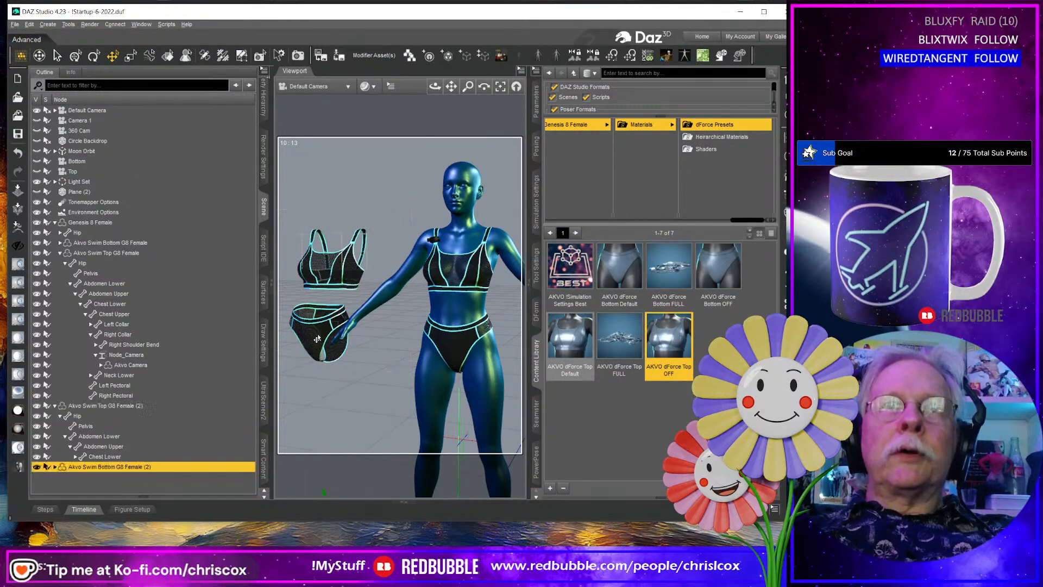
pyautogui.doubleClick(720, 271)
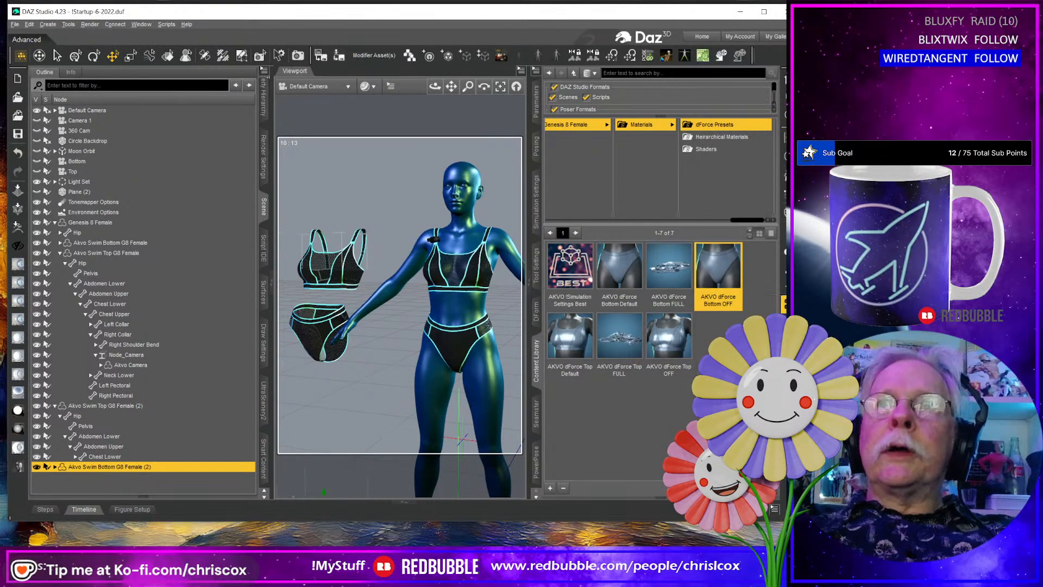
# Apply AKVO dForce Top OFF and Bottom OFF to the swim top and bottom worn by Genesis 8 Female and run the simulation.
pyautogui.click(451, 347)
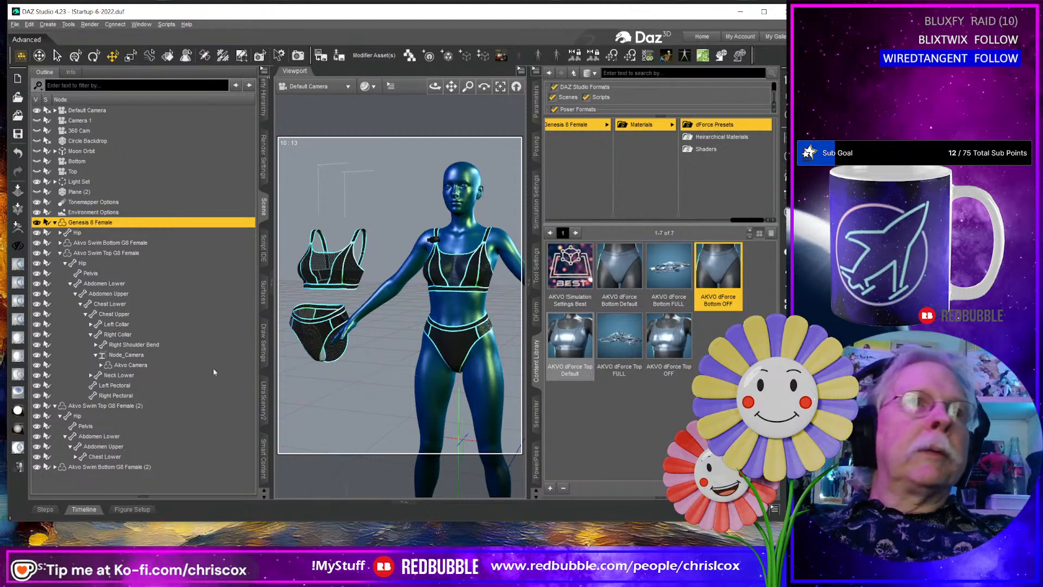
pyautogui.click(136, 254)
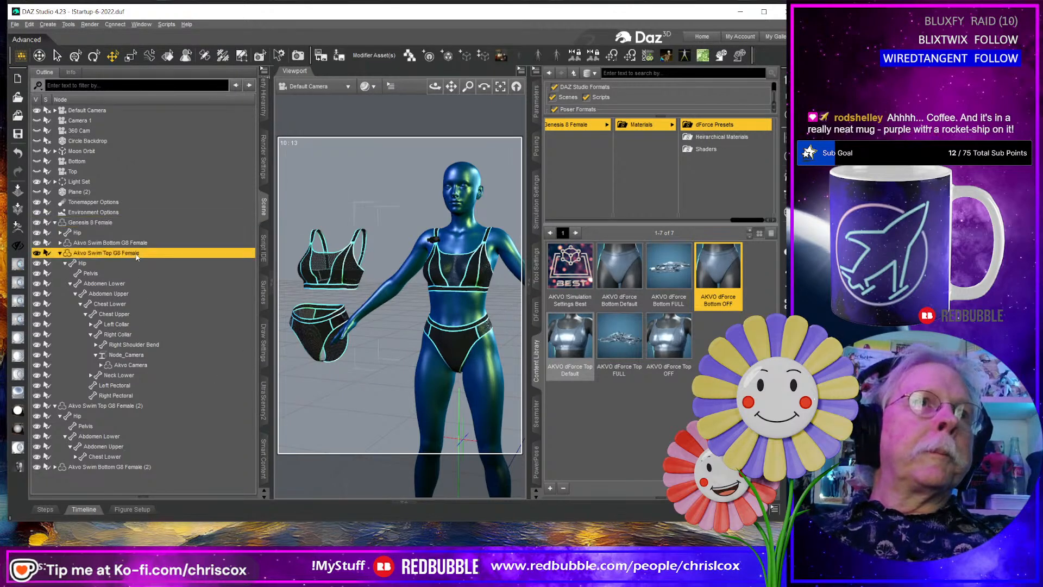
pyautogui.doubleClick(662, 339)
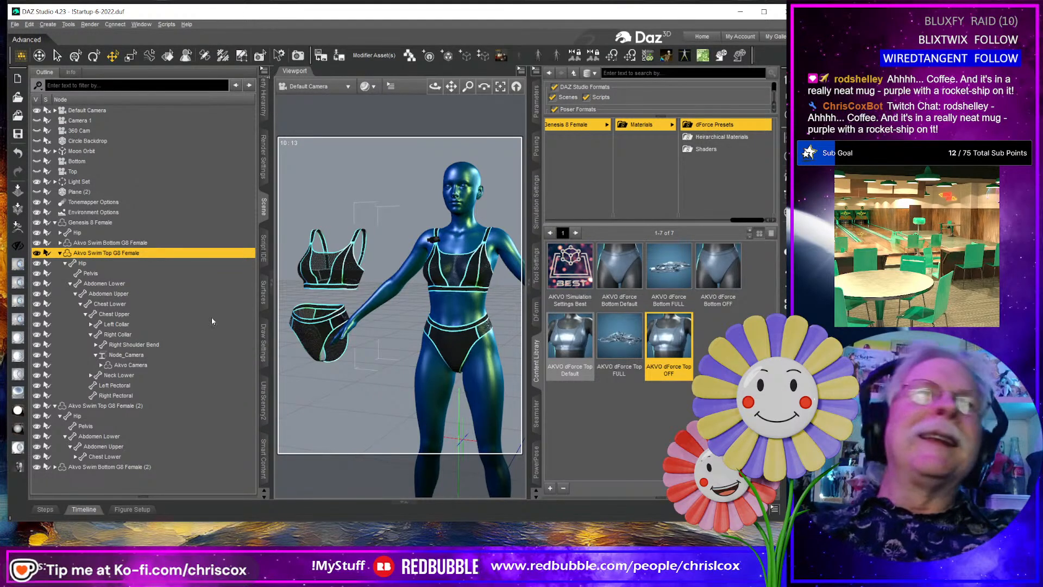
pyautogui.click(143, 243)
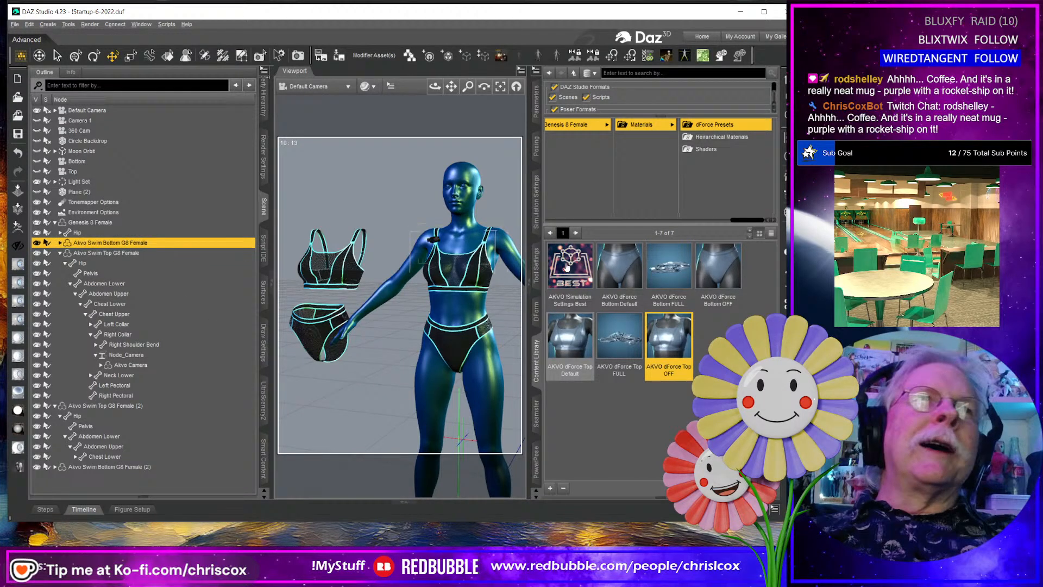
pyautogui.click(723, 279)
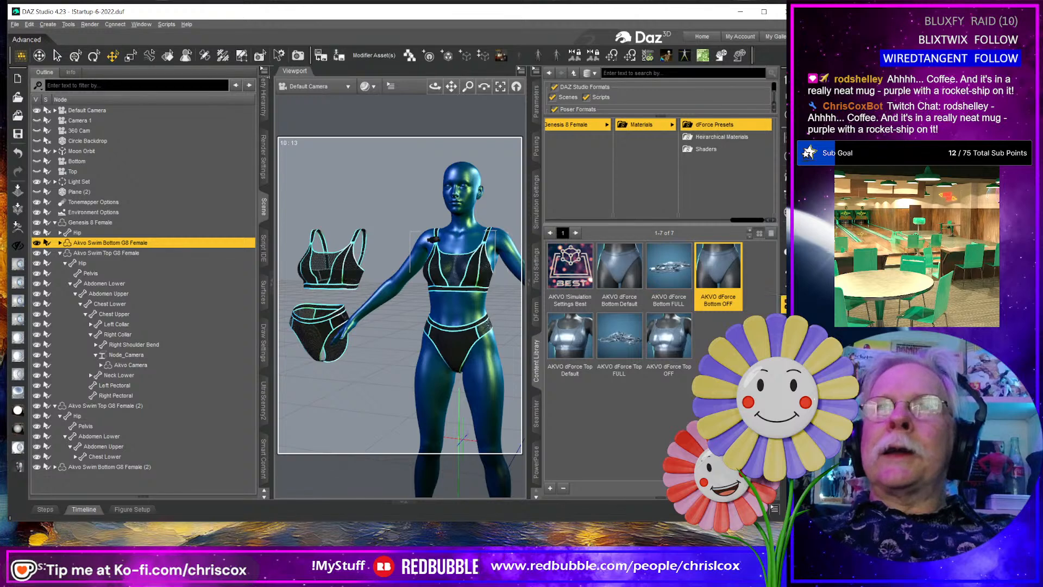
pyautogui.click(784, 304)
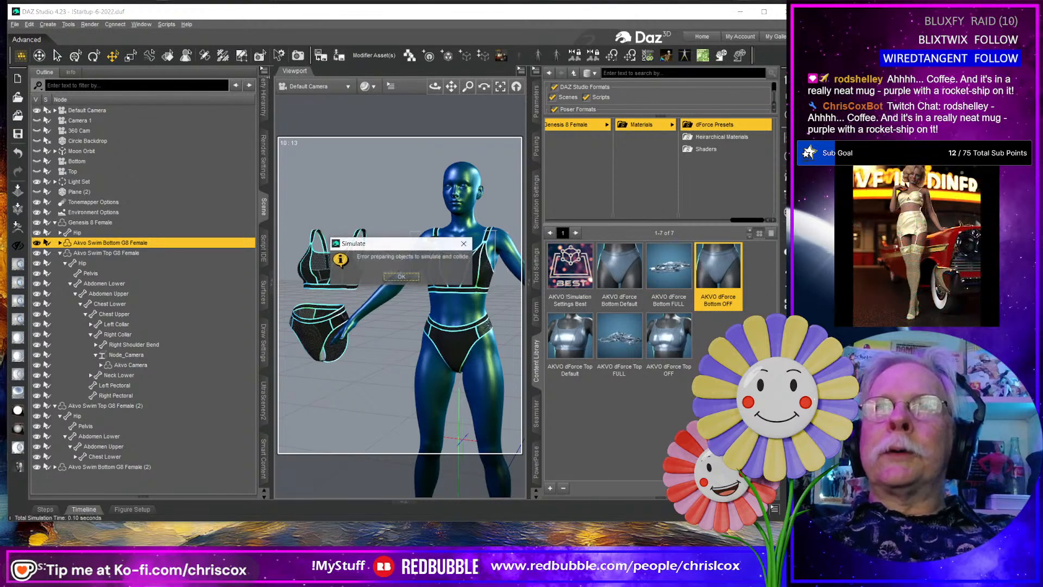
pyautogui.click(402, 277)
# Test AKVO dForce Top Default and AKVO dForce Top FULL in turn on the loose swim top, simulating each.
pyautogui.click(324, 275)
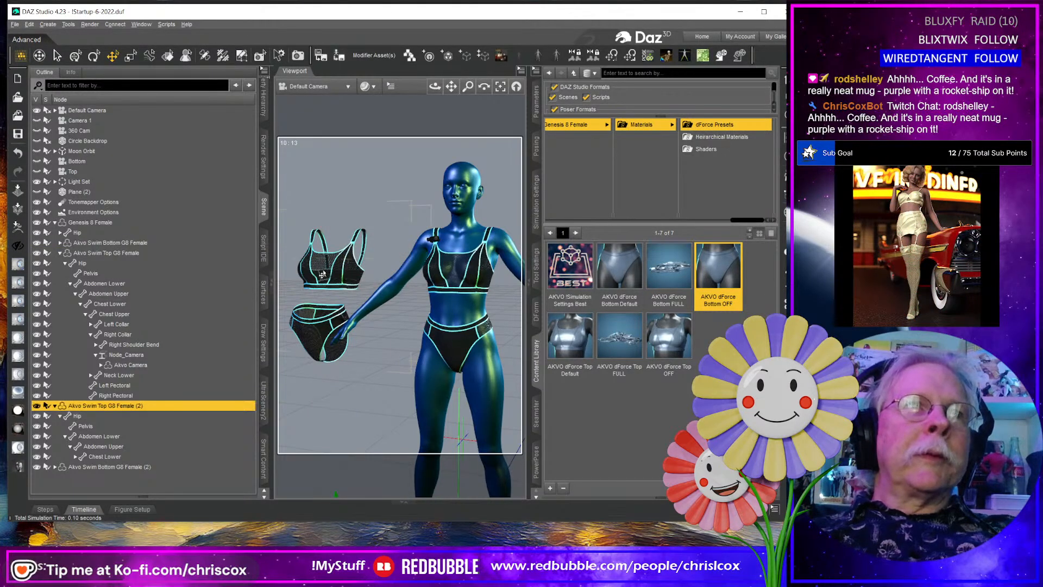
pyautogui.click(580, 348)
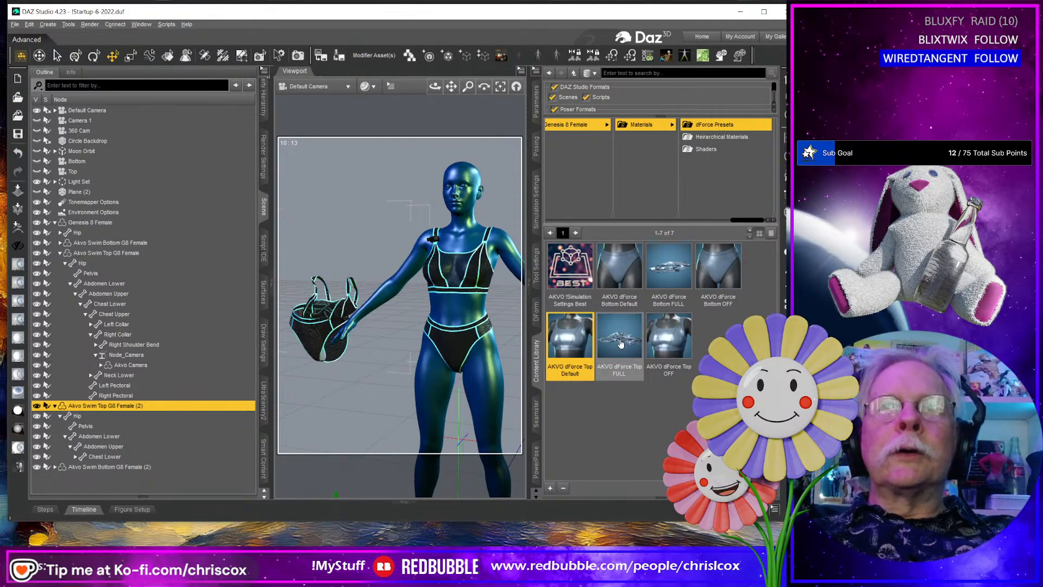
pyautogui.click(619, 340)
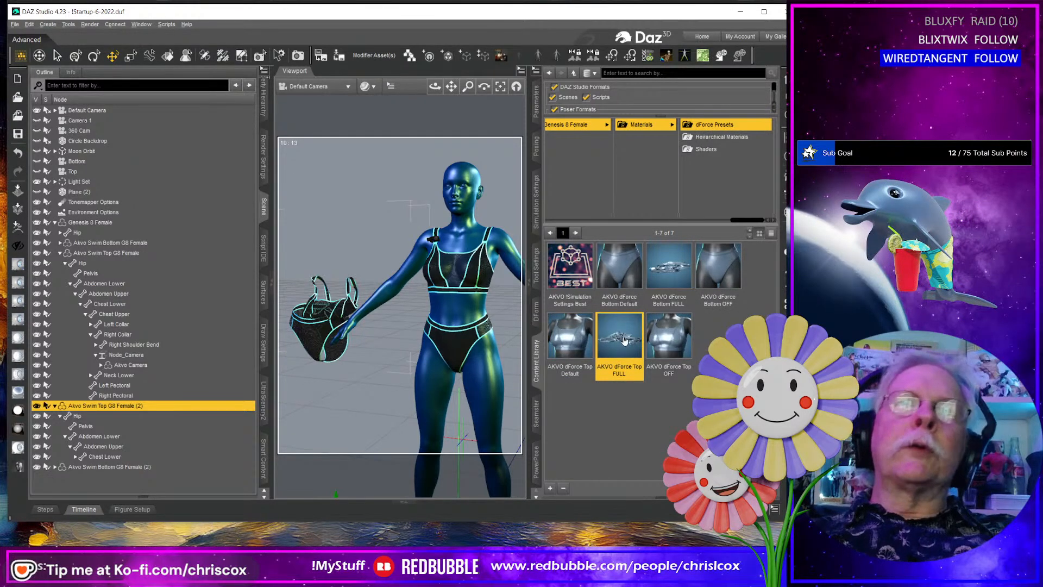
pyautogui.moveTo(624, 340)
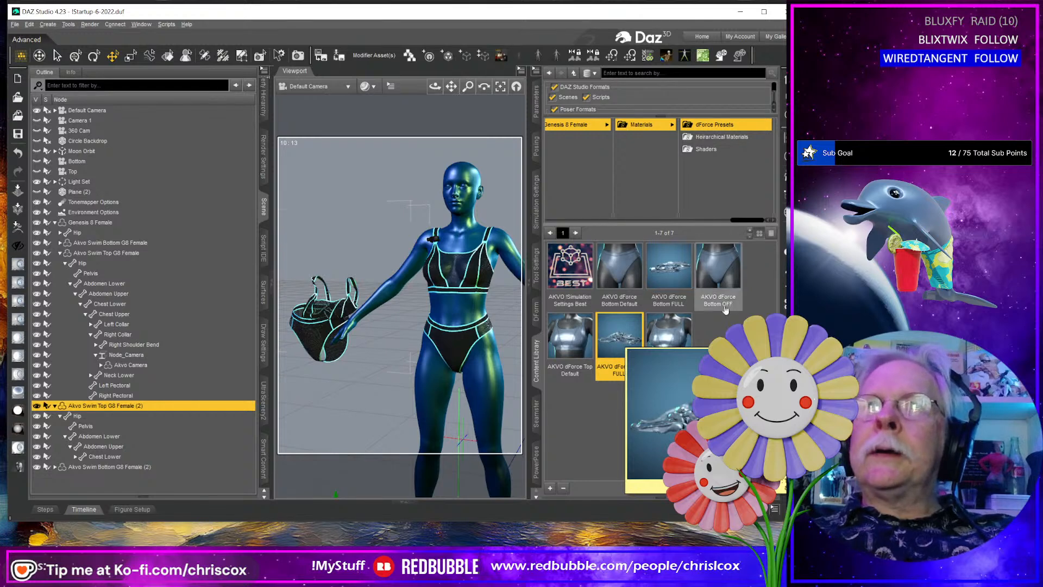
pyautogui.click(784, 304)
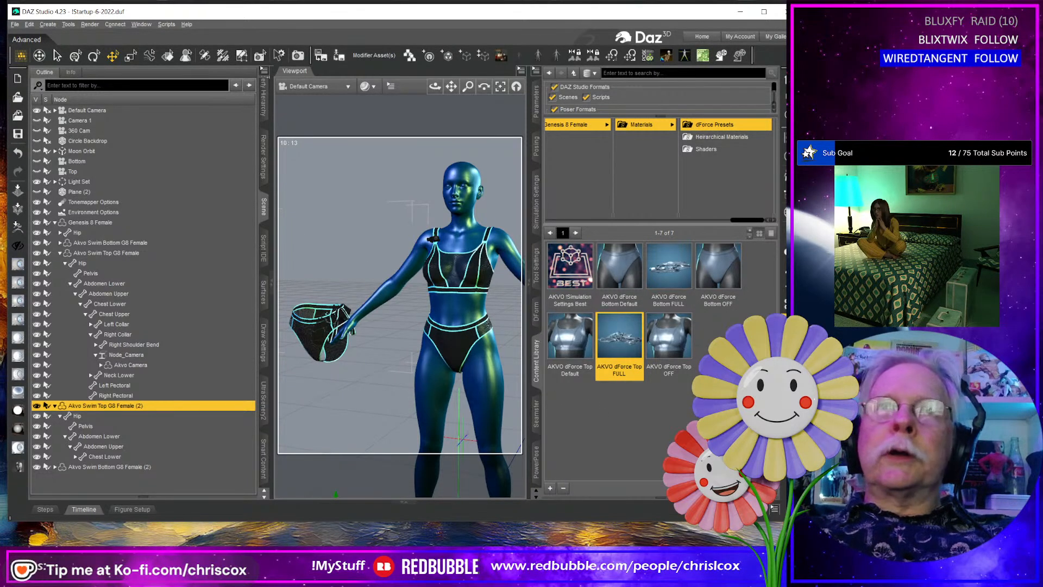
# Apply AKVO dForce Bottom Default to the loose swim bottom and run the simulation.
pyautogui.click(311, 338)
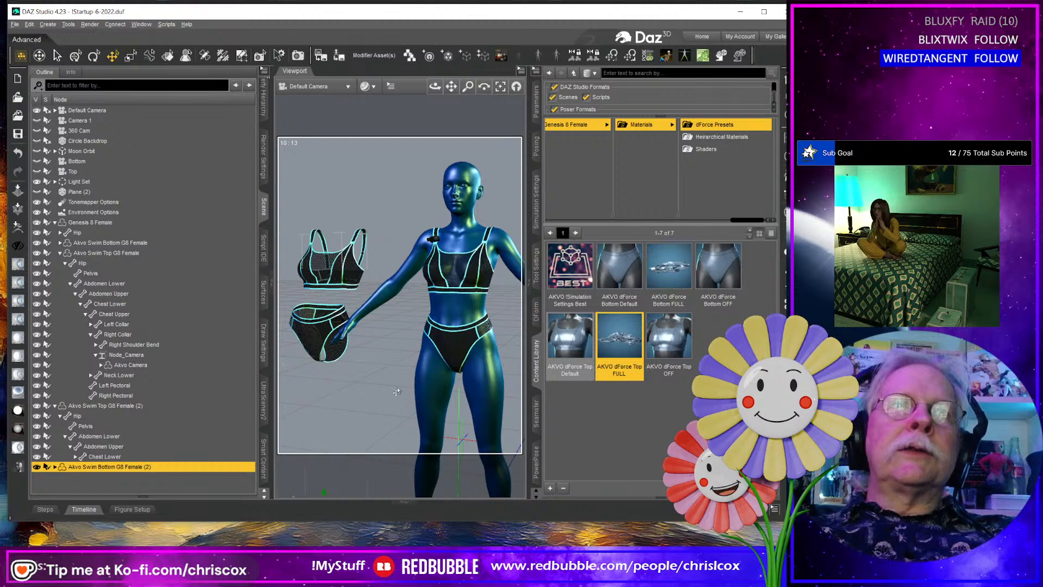
pyautogui.click(620, 269)
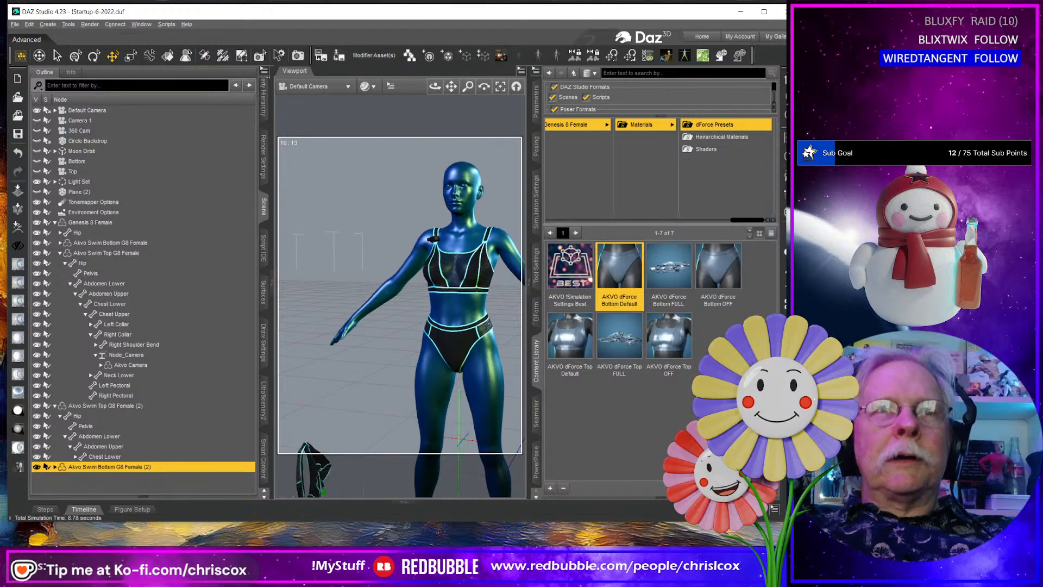
pyautogui.moveTo(382, 408); pyautogui.dragTo(398, 291, button='middle')
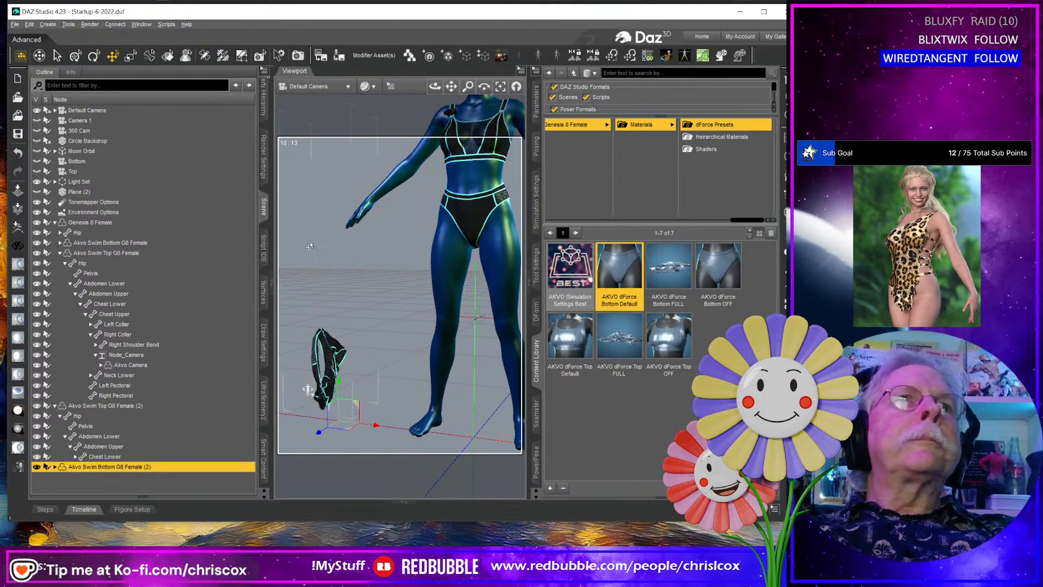
# Make Plane (2) visible, apply AKVO dForce Bottom FULL to the loose swim bottom and simulate it.
pyautogui.click(39, 191)
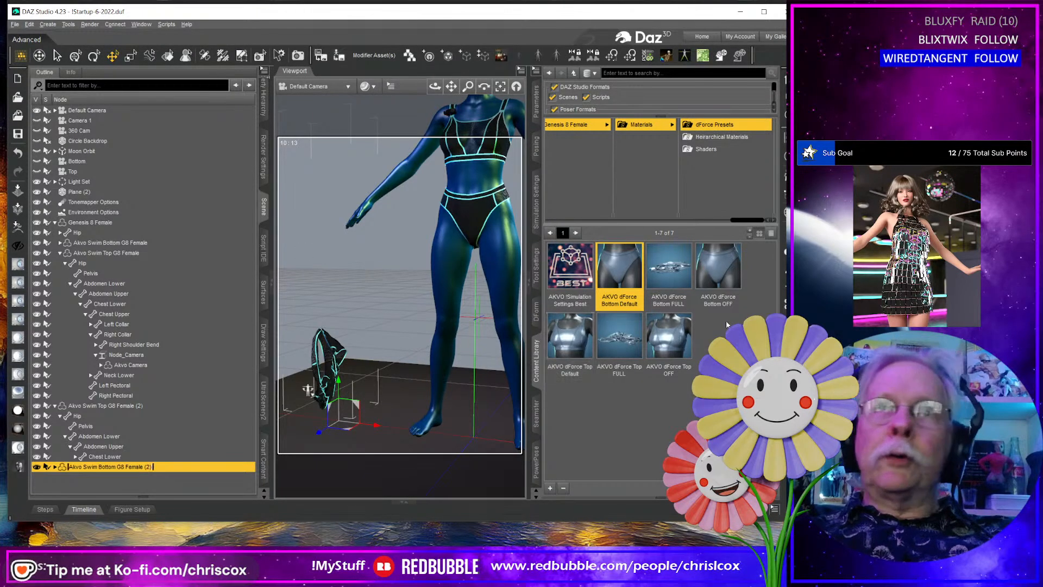
pyautogui.click(673, 268)
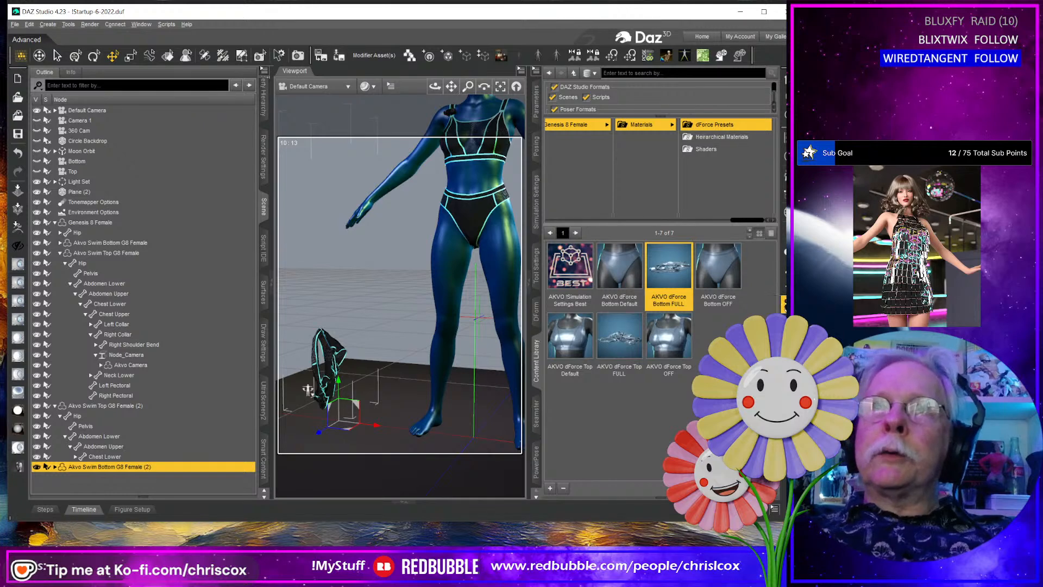
pyautogui.click(785, 305)
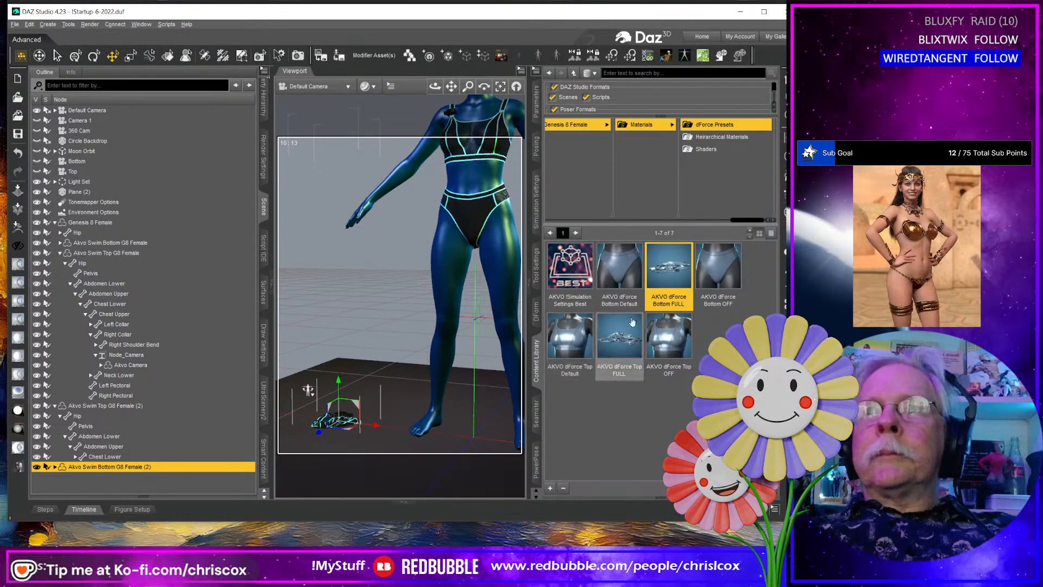
# Move the AKVO !Akvo Mesh and AKVO !Akvo Spandex presets from the product's Shaders folder into the !DS Test 05 folder.
pyautogui.click(714, 151)
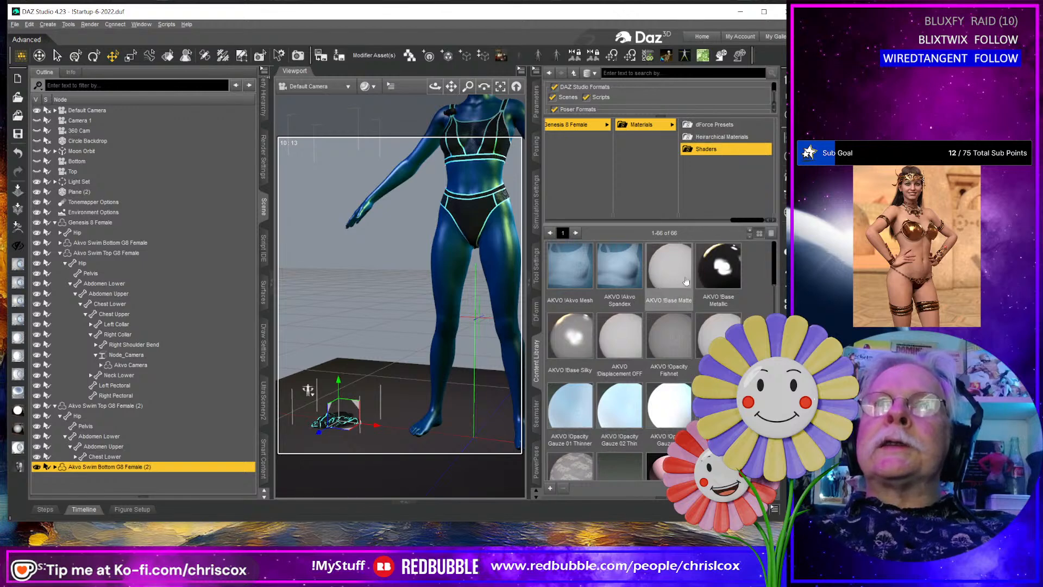
pyautogui.click(576, 278)
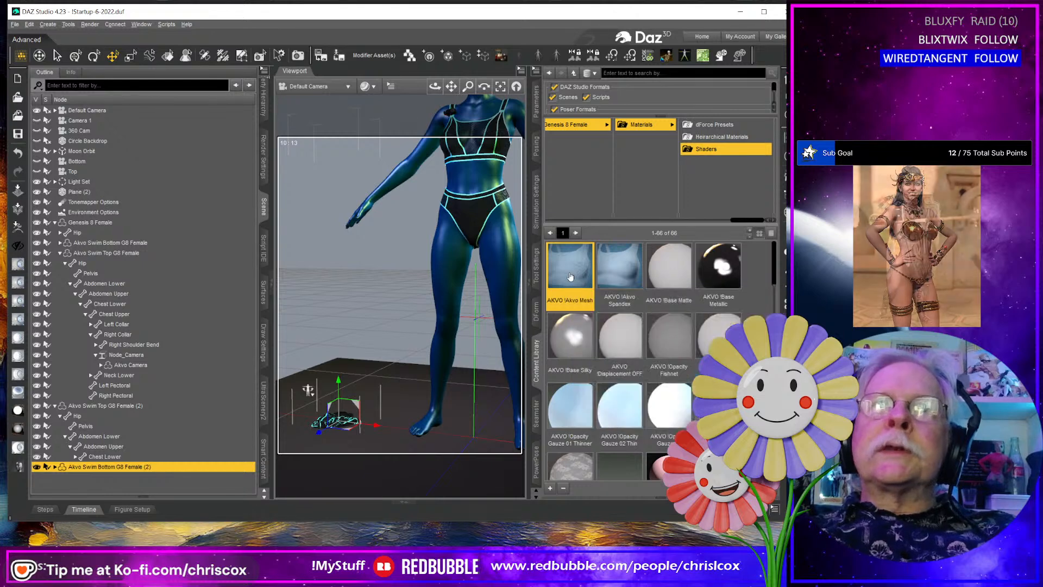
pyautogui.keyDown('ctrl'); pyautogui.click(624, 270); pyautogui.keyUp('ctrl')
pyautogui.moveTo(633, 264)
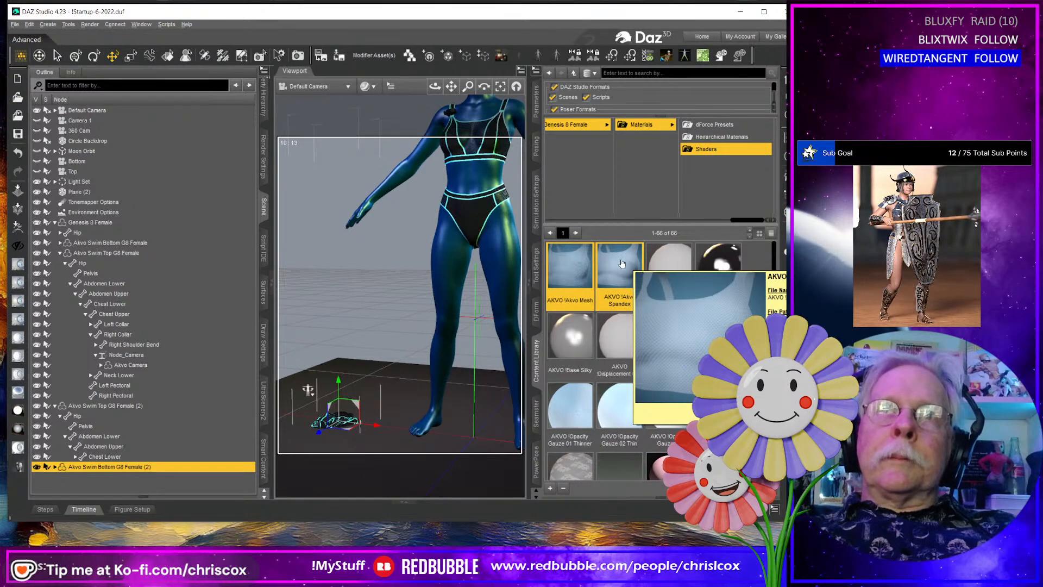
pyautogui.rightClick(622, 264)
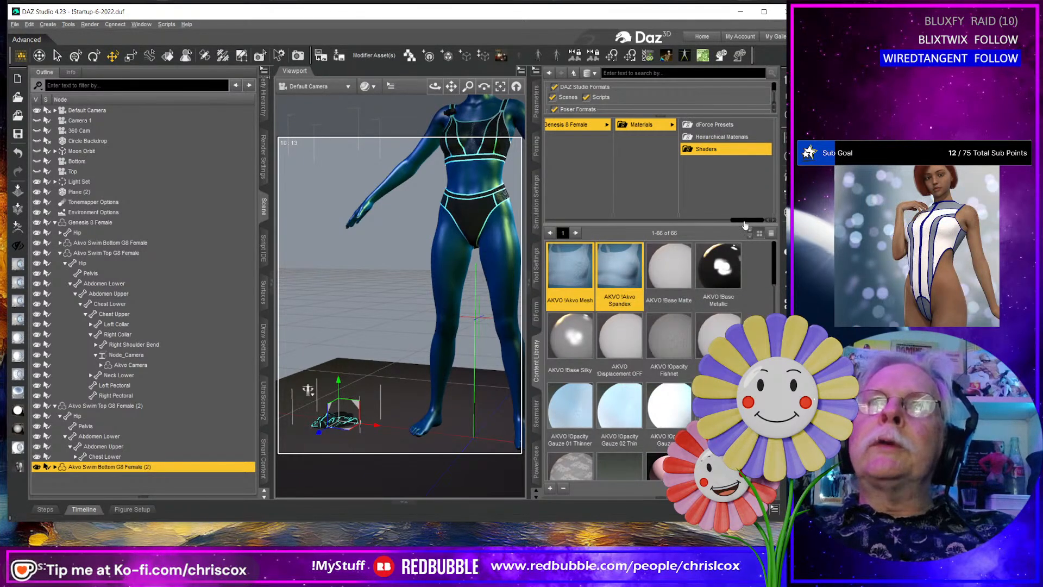
pyautogui.moveTo(745, 225); pyautogui.dragTo(579, 222)
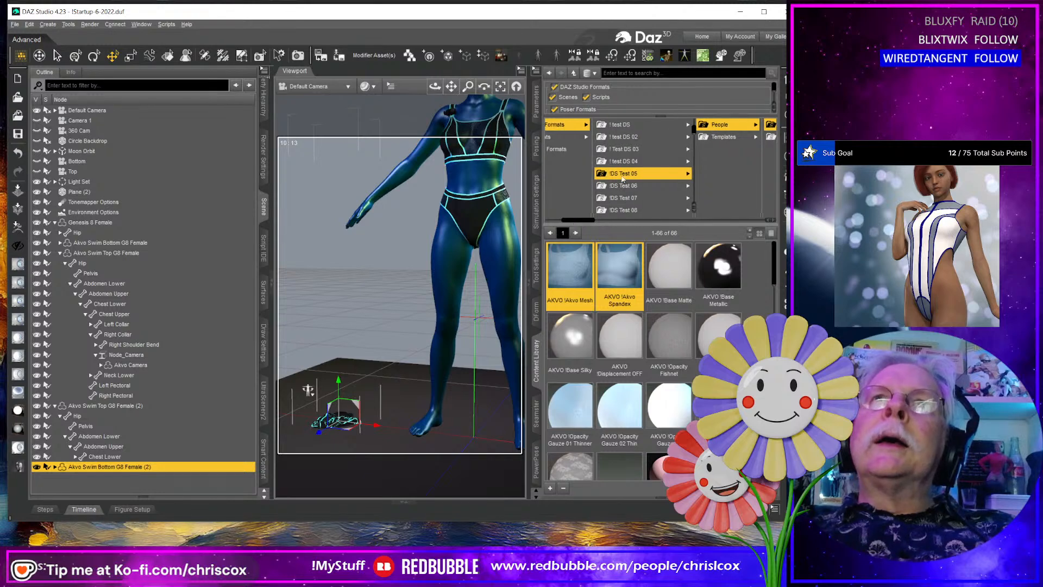
pyautogui.click(623, 175)
pyautogui.rightClick(644, 309)
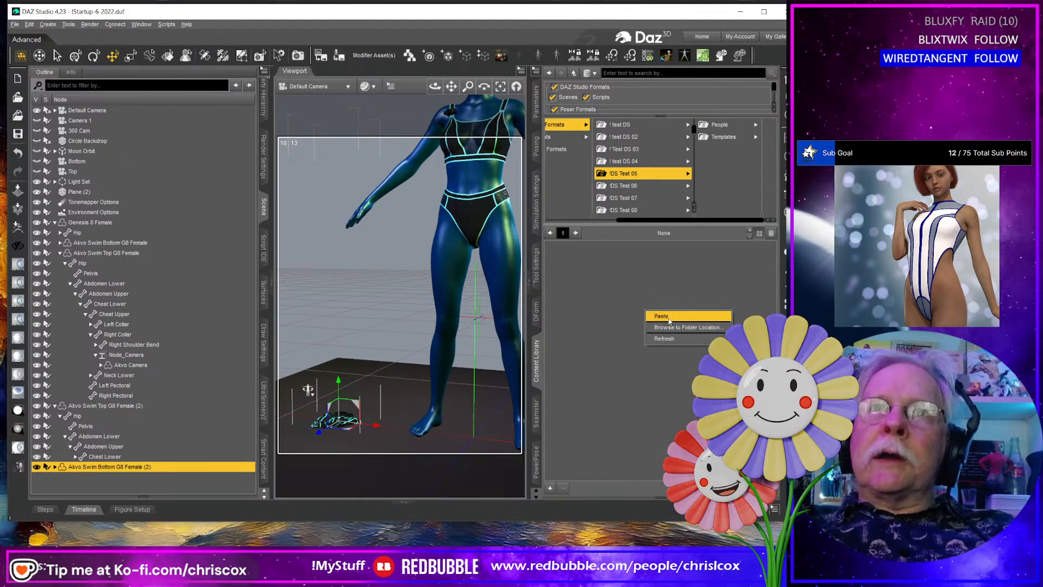
pyautogui.click(659, 317)
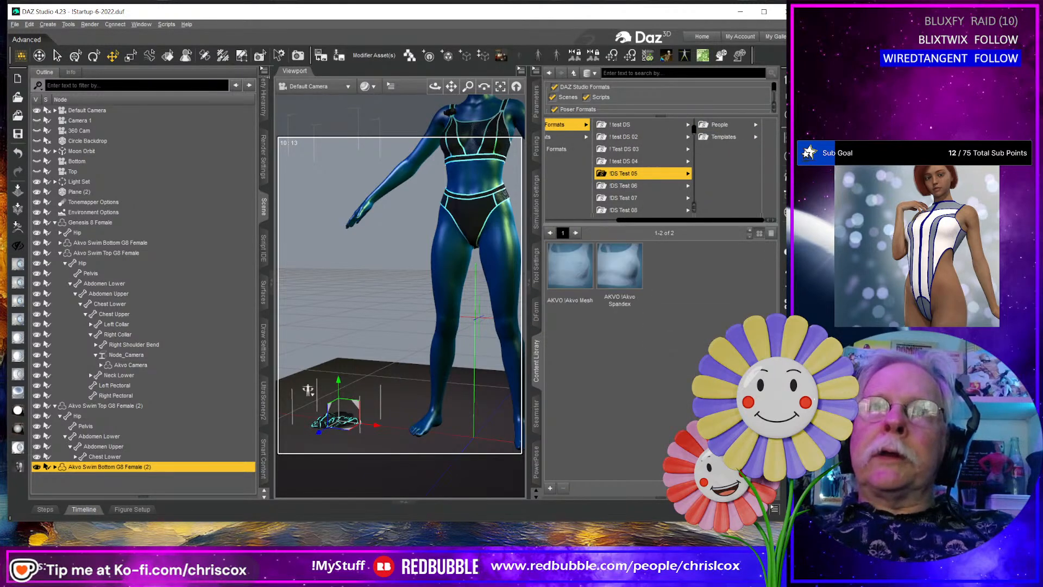
# Return to the product's Shaders folder and apply AKVO Color 49-SaddleBrown to the front surface of the fitted swim bottom.
pyautogui.click(722, 126)
pyautogui.click(734, 127)
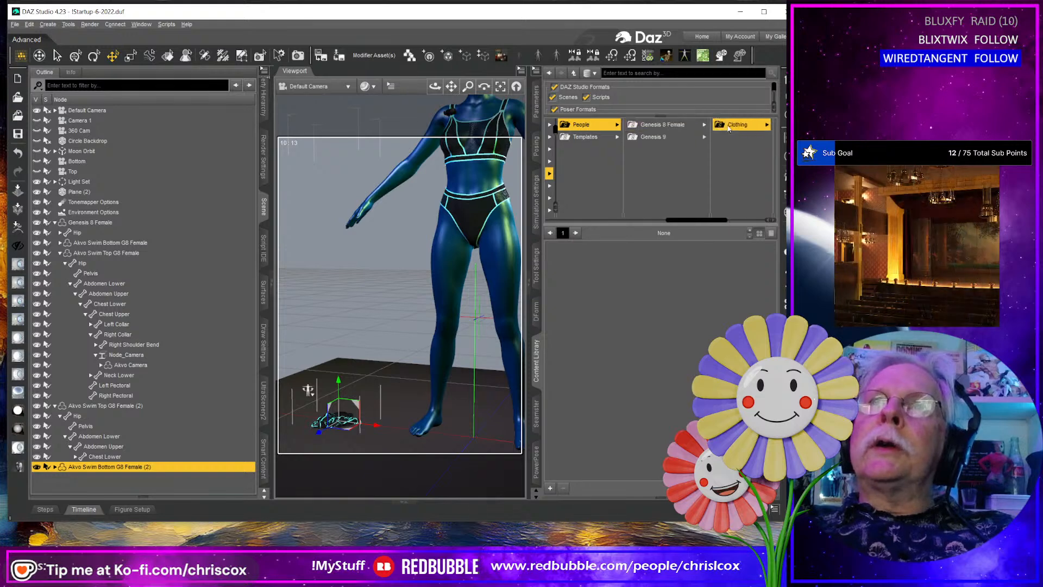
pyautogui.click(734, 127)
pyautogui.click(732, 126)
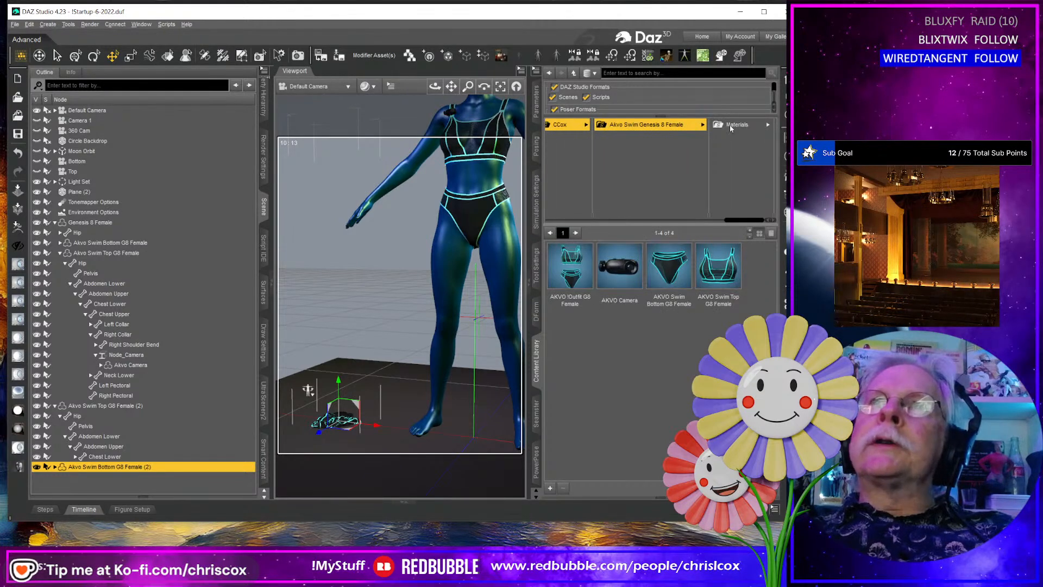
pyautogui.click(732, 126)
pyautogui.click(722, 150)
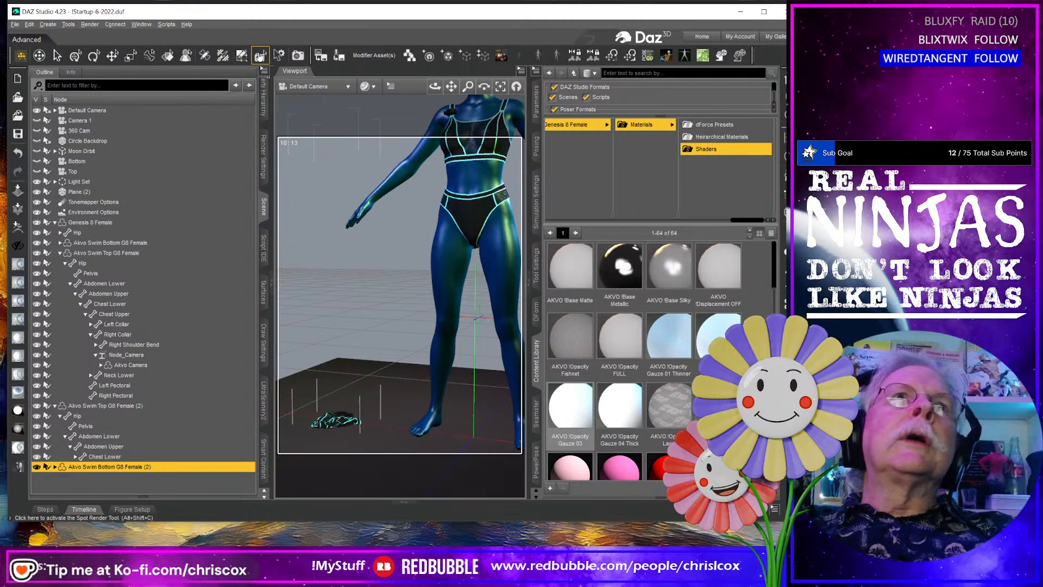
pyautogui.click(167, 55)
pyautogui.click(473, 216)
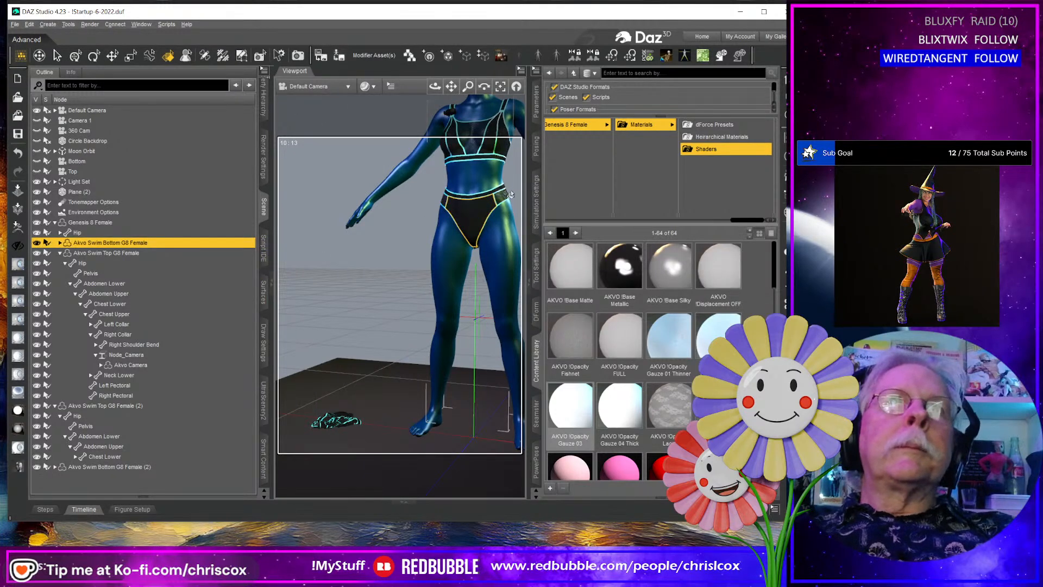
pyautogui.click(591, 274)
pyautogui.scroll(-10, 623, 412)
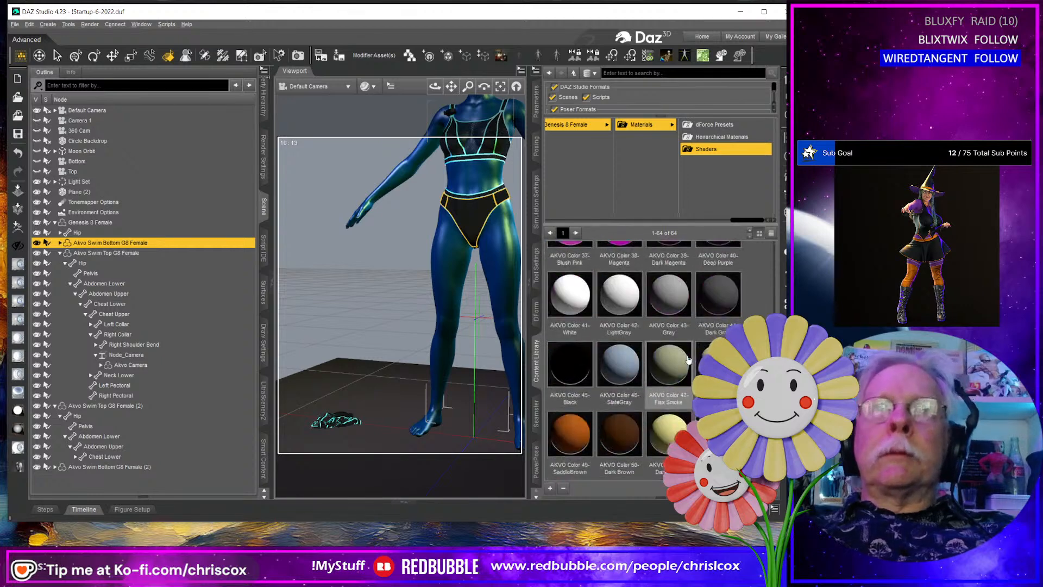
pyautogui.doubleClick(570, 433)
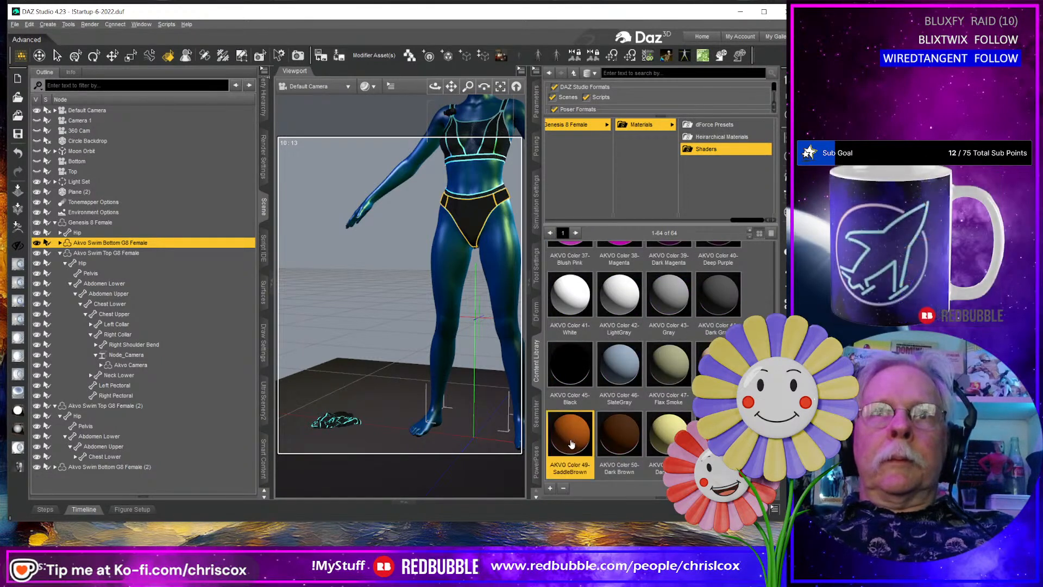
# Test the AKVO !Base Metallic, !Base Silky and !Displacement OFF shaders on the fitted swim bottom's front surface.
pyautogui.moveTo(474, 322); pyautogui.dragTo(426, 342, button='middle')
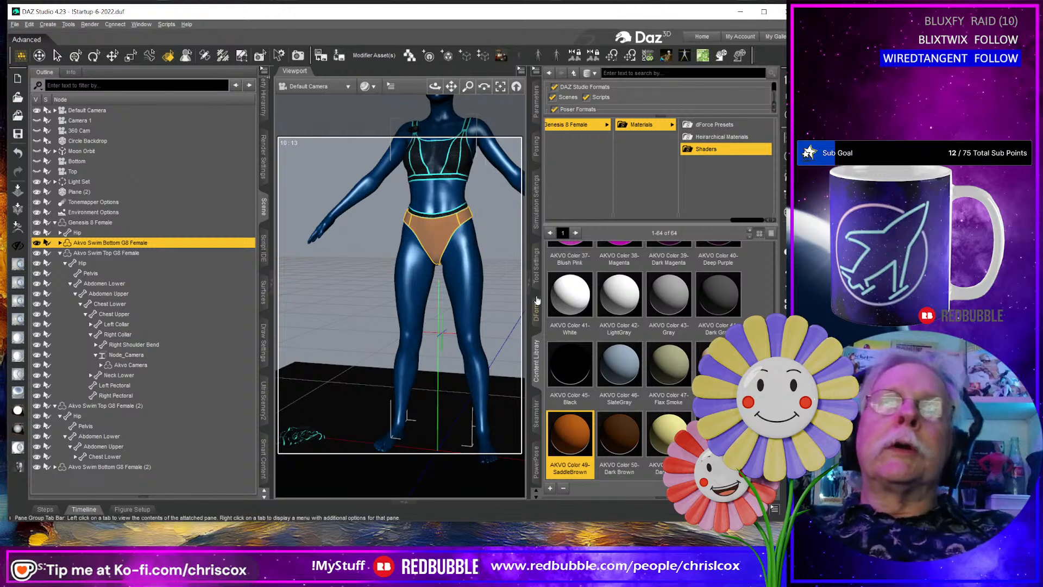
pyautogui.click(537, 307)
pyautogui.scroll(5, 467, 300)
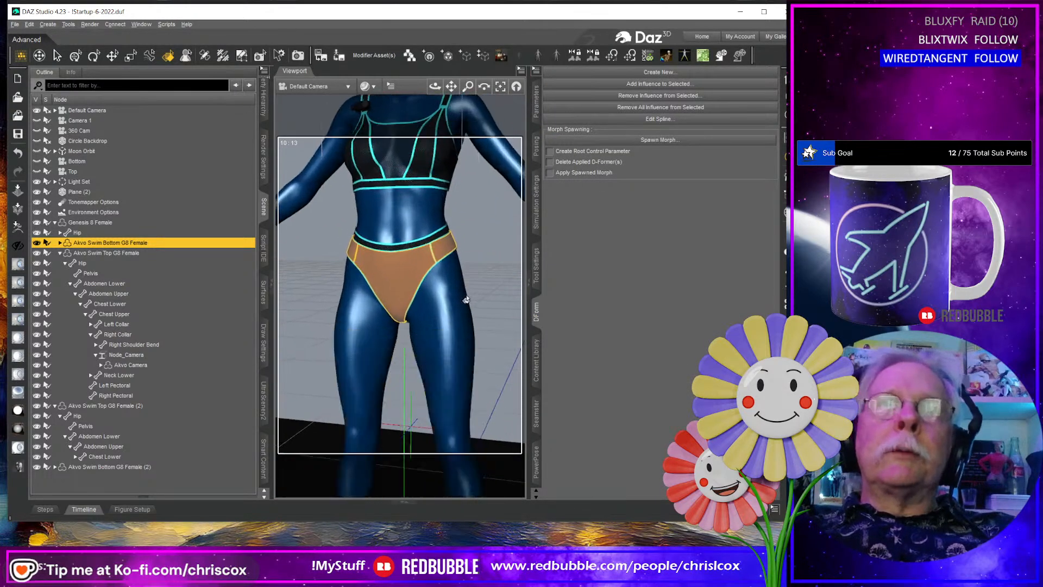
pyautogui.click(538, 370)
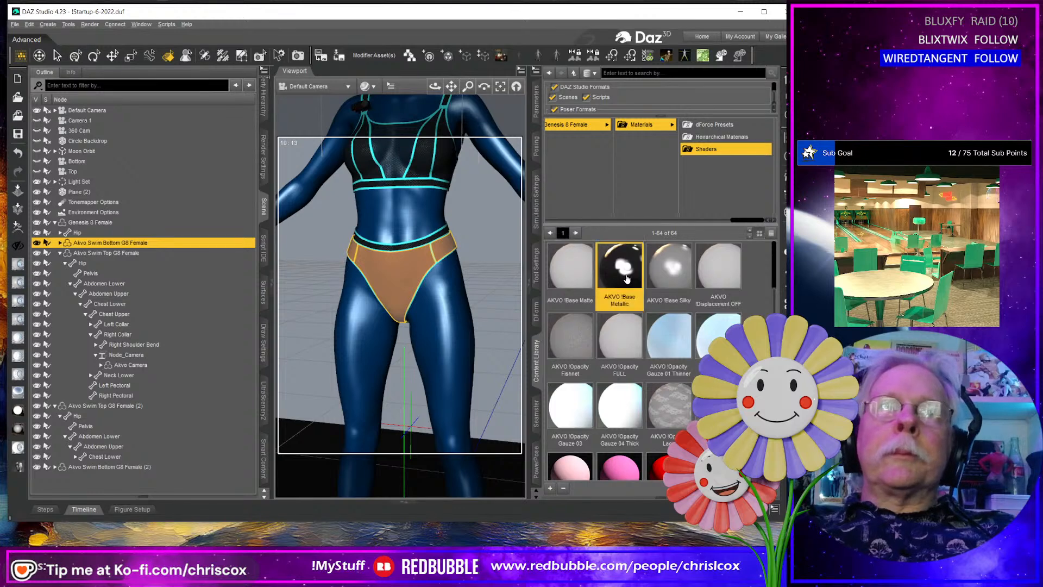
pyautogui.click(671, 271)
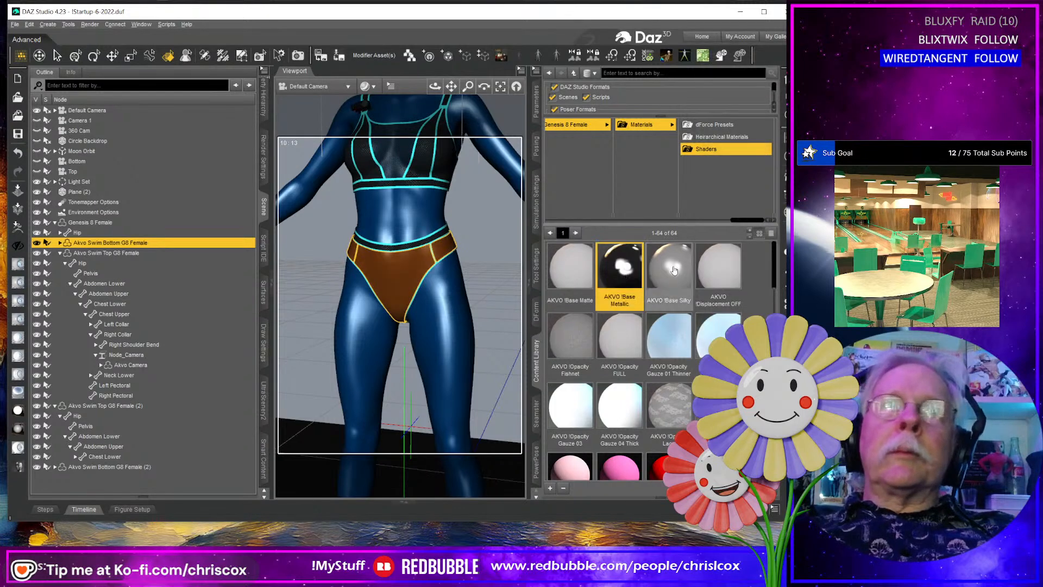
pyautogui.click(712, 271)
# Test the AKVO !Opacity Fishnet, FULL and Gauze 01 Thinner shaders on the swim bottom's front and inspect the transparency.
pyautogui.click(568, 345)
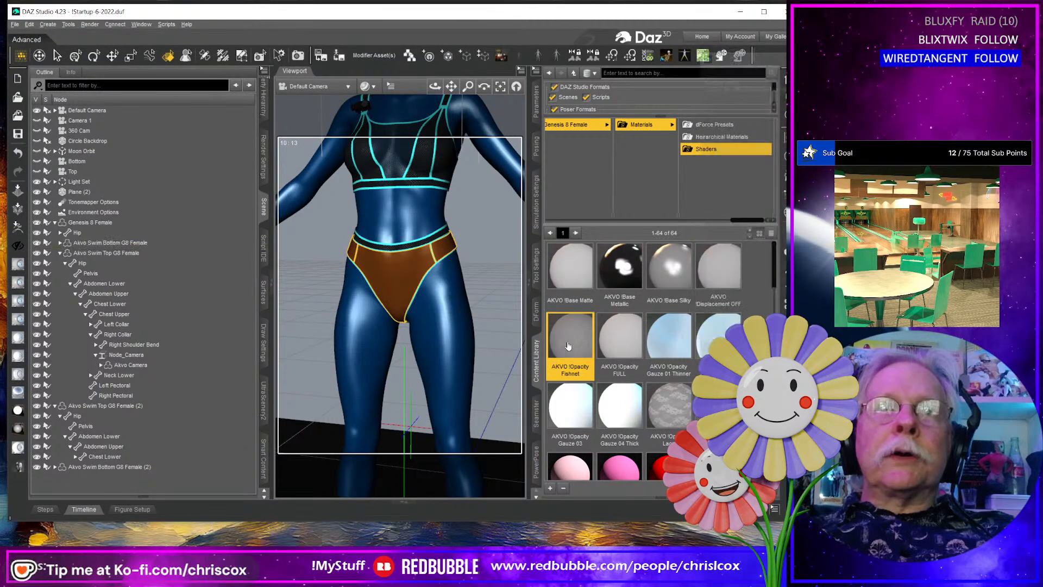
pyautogui.moveTo(429, 294)
pyautogui.mouseDown(button='middle')
pyautogui.moveTo(462, 304)
pyautogui.moveTo(430, 280)
pyautogui.mouseUp(button='middle')
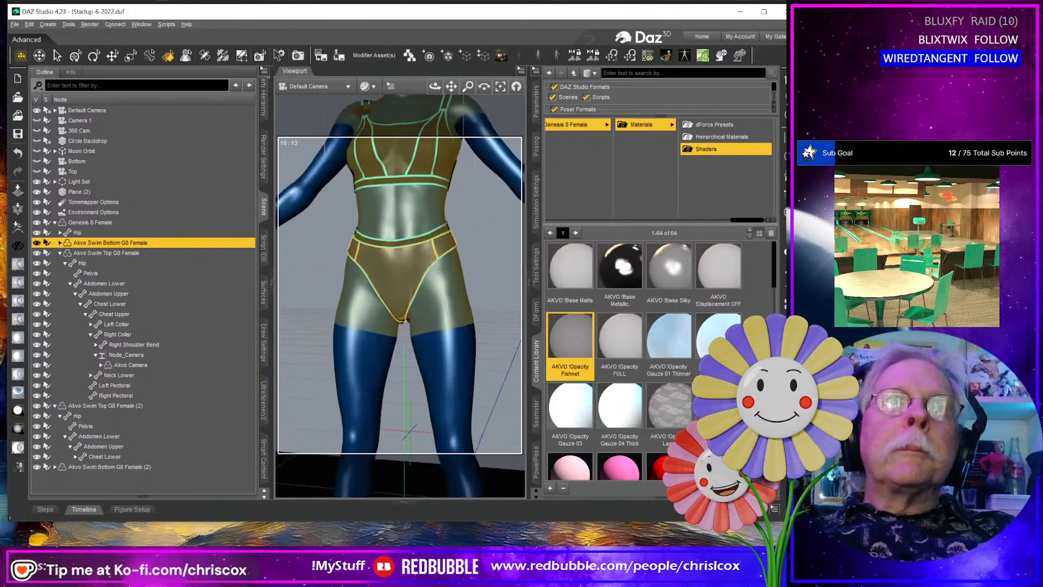
pyautogui.click(620, 336)
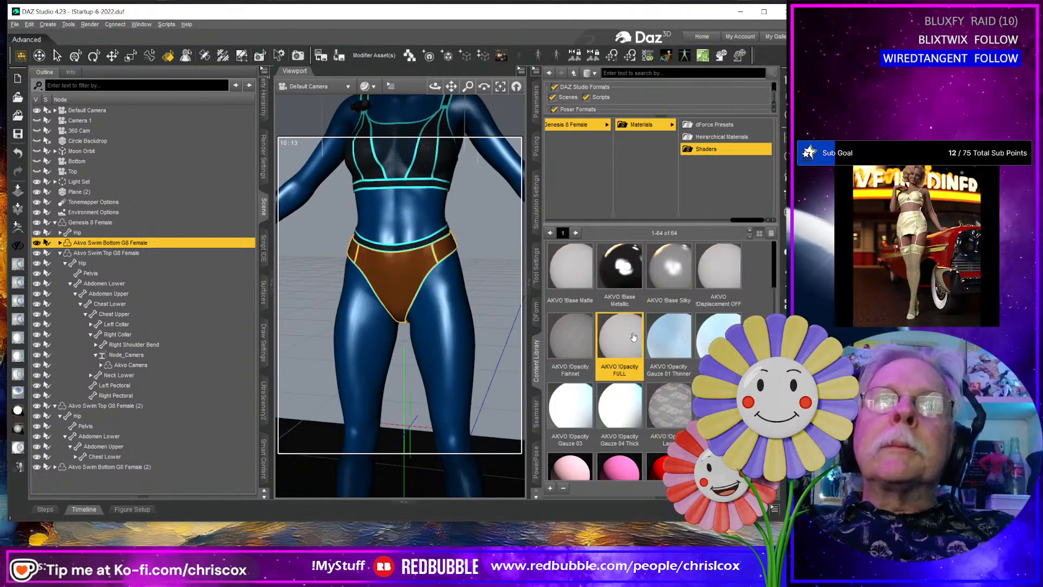
pyautogui.click(672, 338)
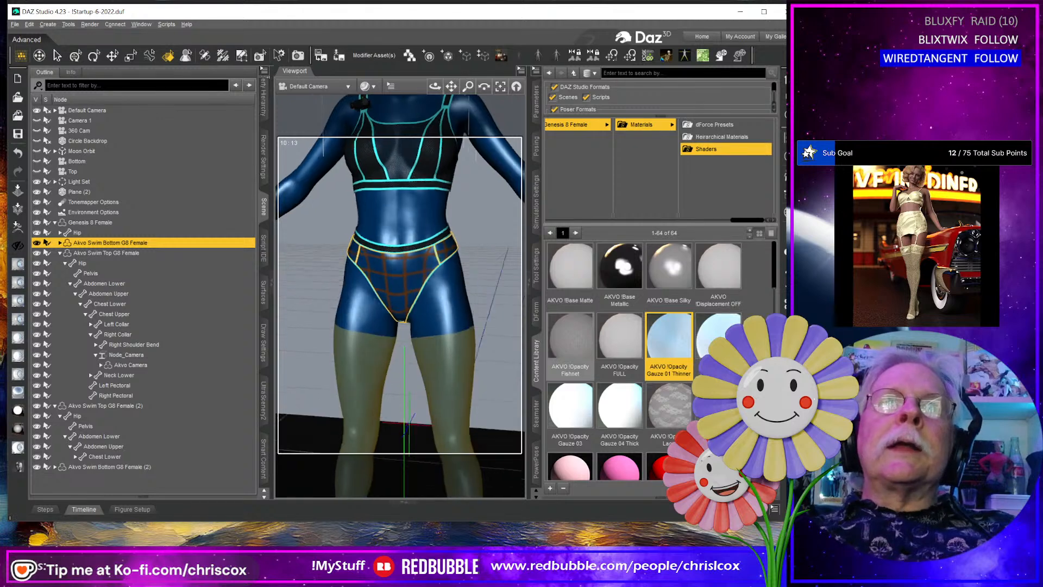
pyautogui.moveTo(436, 86); pyautogui.dragTo(497, 87)
pyautogui.moveTo(434, 351); pyautogui.dragTo(382, 351, button='middle')
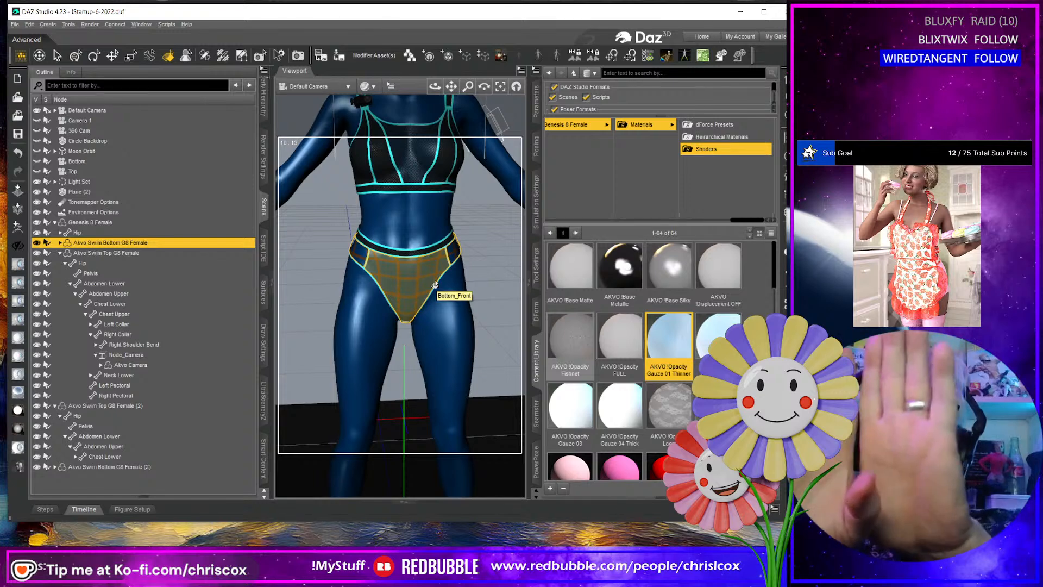
# Test the AKVO !Opacity Gauze 02 Thin, Gauze 03, Gauze 04 Thick and Lace shaders on the swim bottom's front.
pyautogui.doubleClick(713, 334)
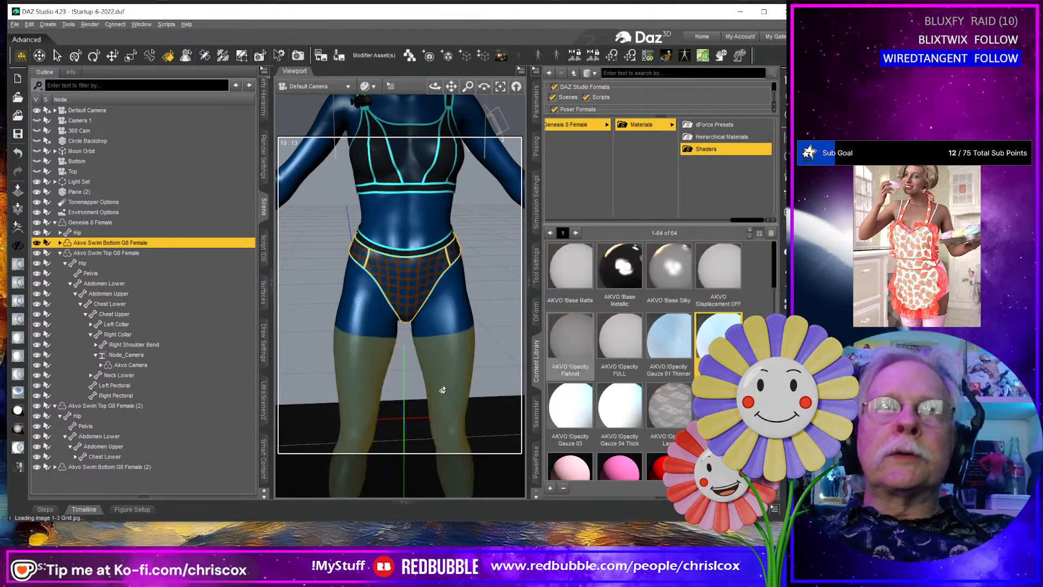
pyautogui.doubleClick(569, 415)
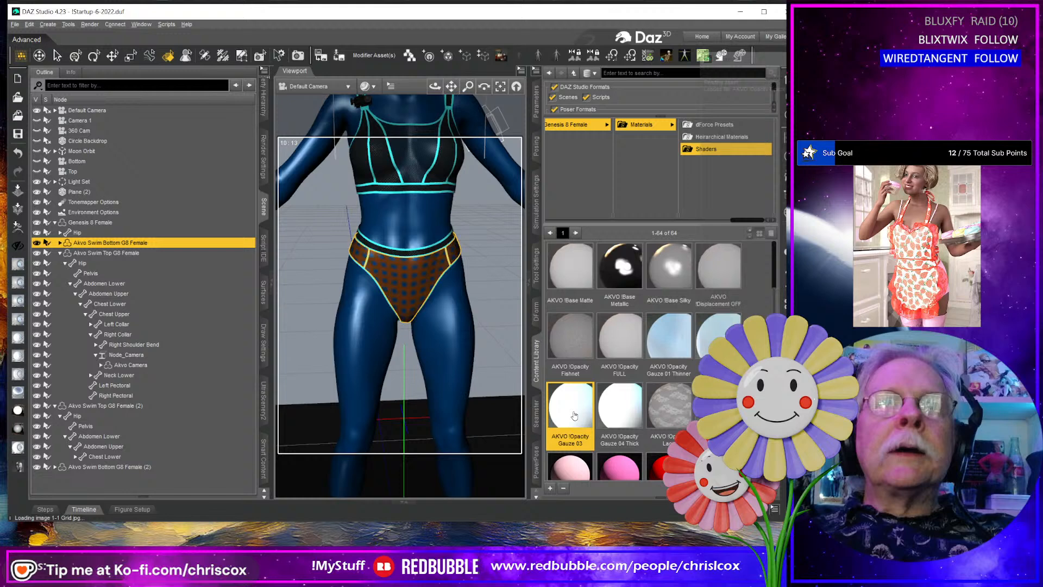
pyautogui.doubleClick(616, 412)
pyautogui.doubleClick(672, 413)
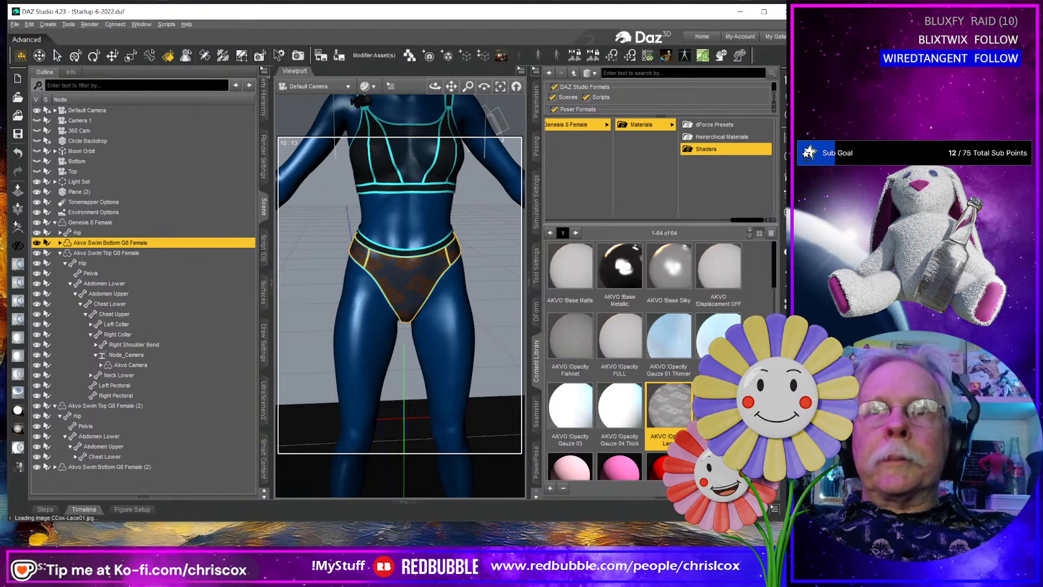
pyautogui.moveTo(497, 421); pyautogui.dragTo(440, 418, button='middle')
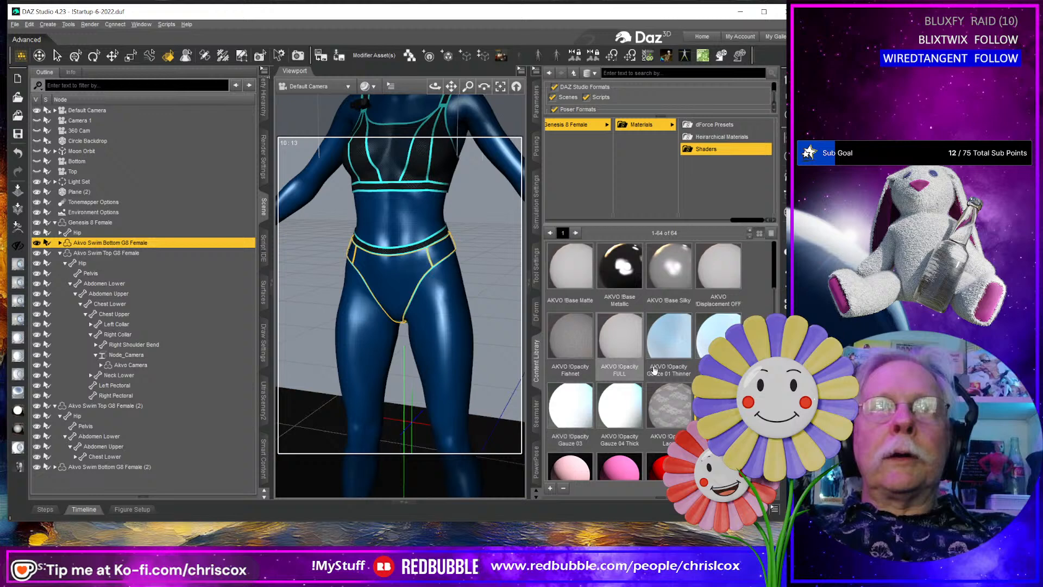
# Restore full opacity on the swim bottom's front and test AKVO Color 01-Light Pink, 02-Hot Pink, 03-Red and 04-Dark Red.
pyautogui.doubleClick(683, 285)
pyautogui.scroll(-3, 628, 347)
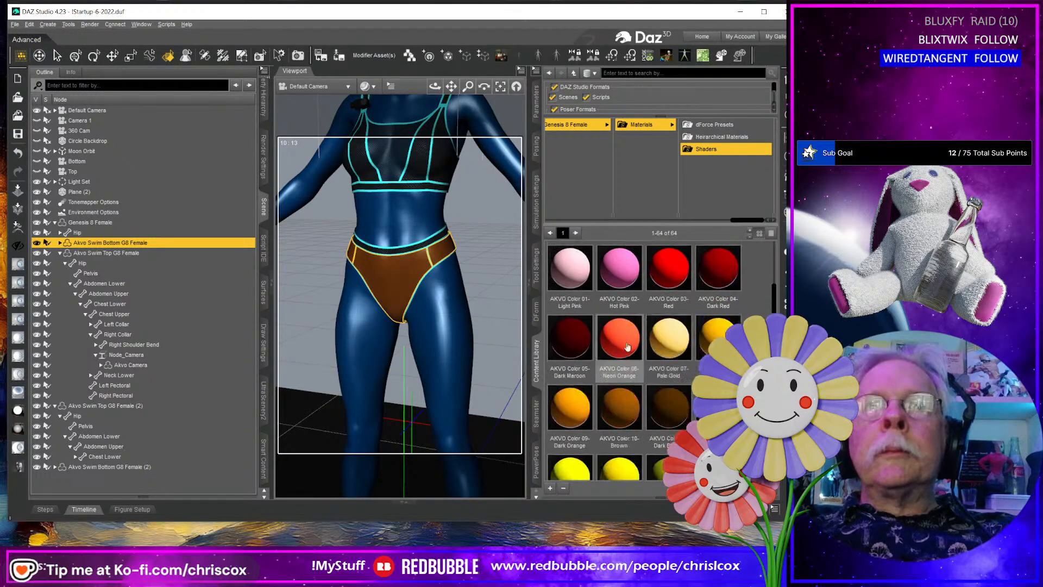
pyautogui.doubleClick(620, 266)
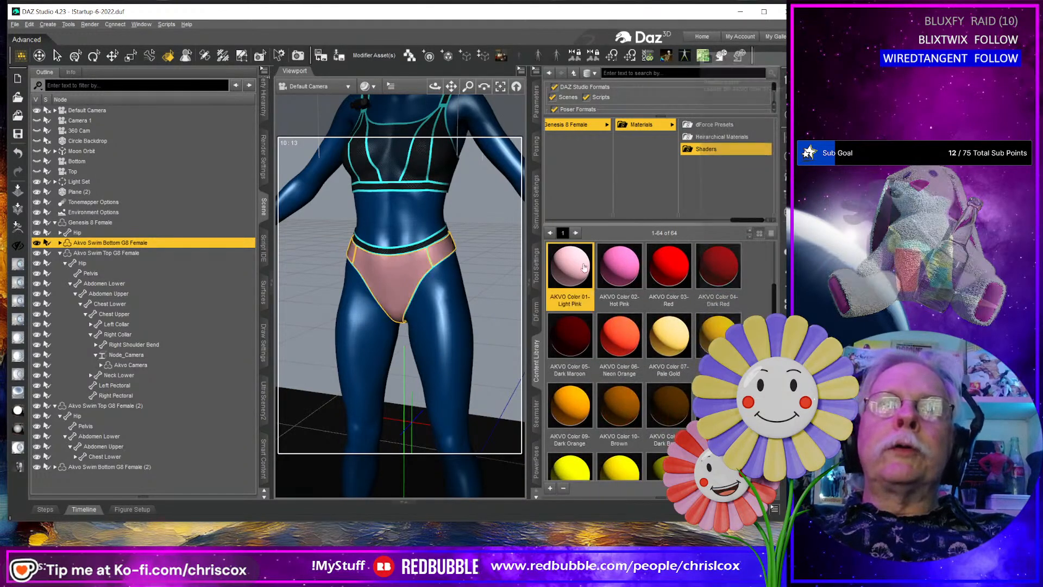
pyautogui.doubleClick(671, 269)
pyautogui.doubleClick(718, 266)
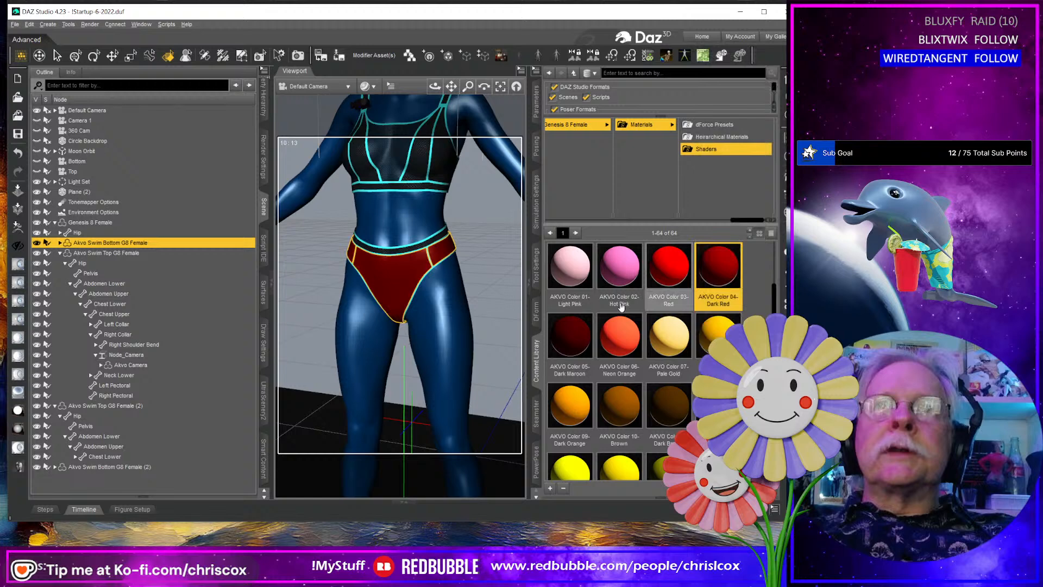
# Test AKVO Color 05-Dark Maroon, 06-Neon Orange, 07-Pale Gold and 08-Orange on the swim bottom's front surface.
pyautogui.doubleClick(567, 341)
pyautogui.doubleClick(616, 346)
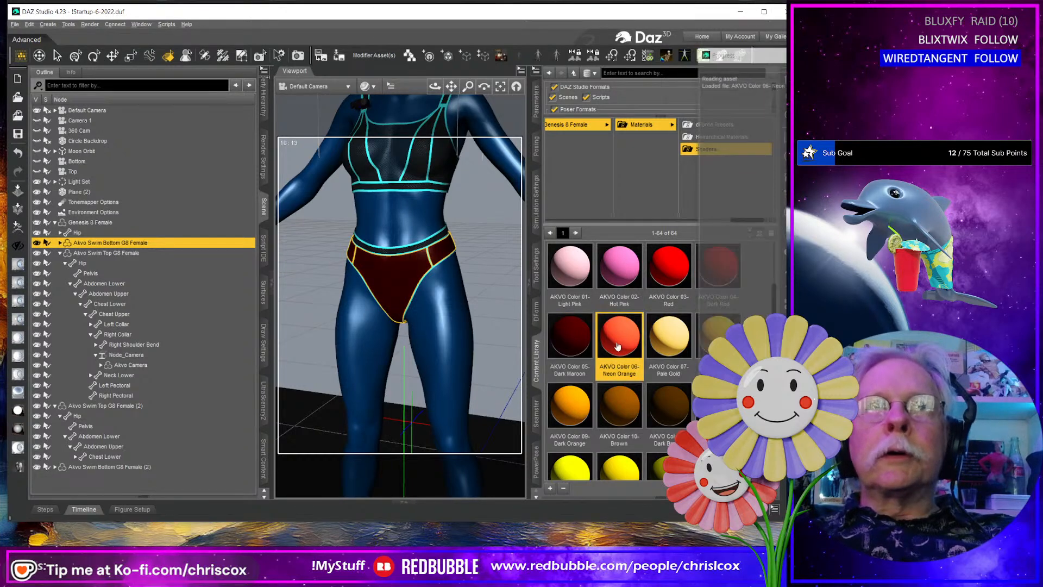
pyautogui.doubleClick(666, 348)
pyautogui.doubleClick(715, 343)
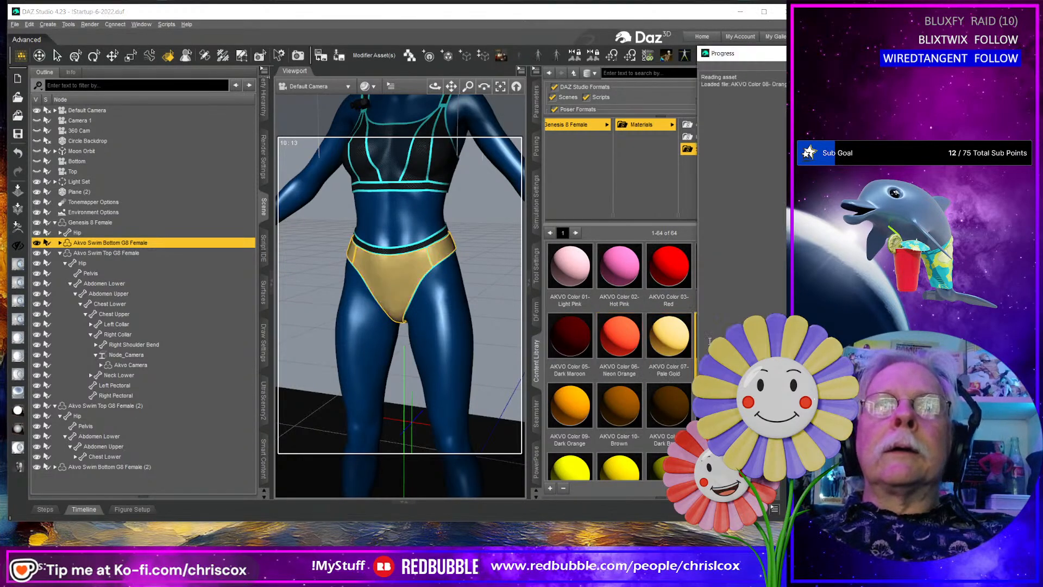
# Test AKVO Color 09-Dark Orange, 10-Brown, 11-Dark Brown and 12-Light Yellow on the swim bottom's front surface.
pyautogui.doubleClick(565, 409)
pyautogui.doubleClick(617, 407)
pyautogui.doubleClick(668, 406)
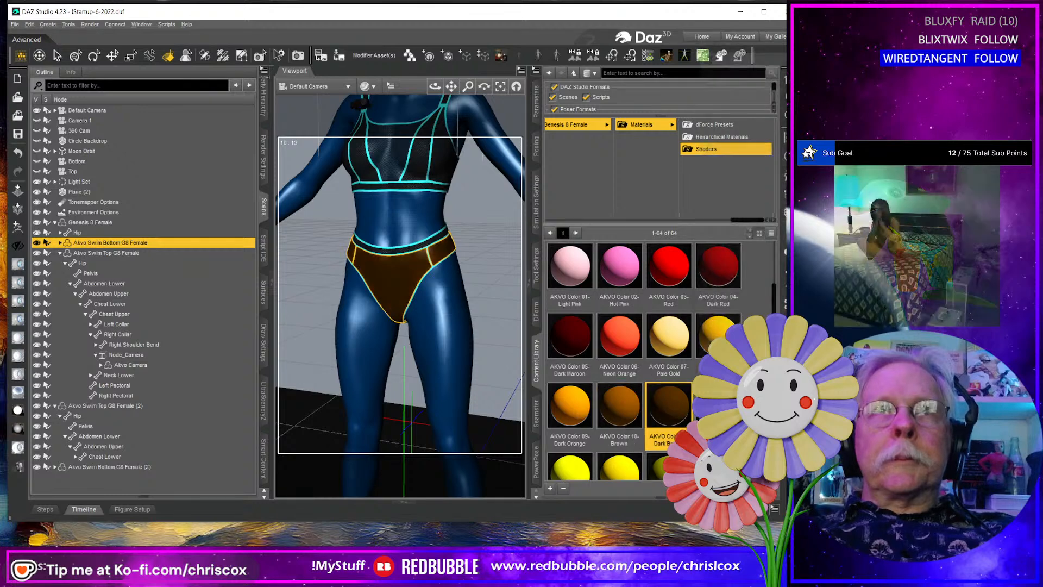
pyautogui.doubleClick(718, 406)
# Test AKVO Color 13-Yellow, 14-Gold, 15-Olive and 16-Dark Olive on the swim bottom's front surface.
pyautogui.scroll(-3, 598, 326)
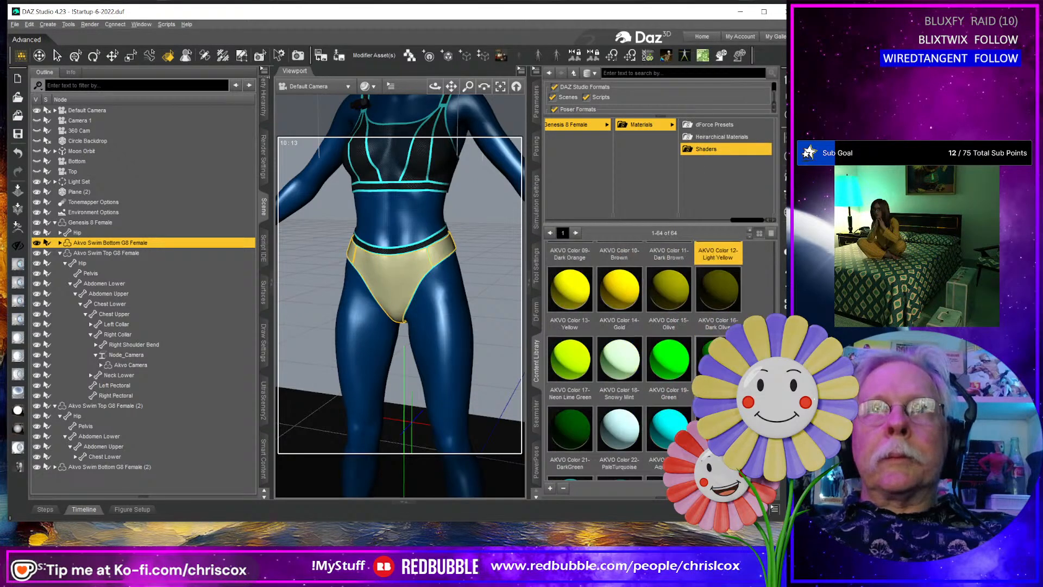
pyautogui.doubleClick(572, 279)
pyautogui.doubleClick(619, 275)
pyautogui.doubleClick(670, 275)
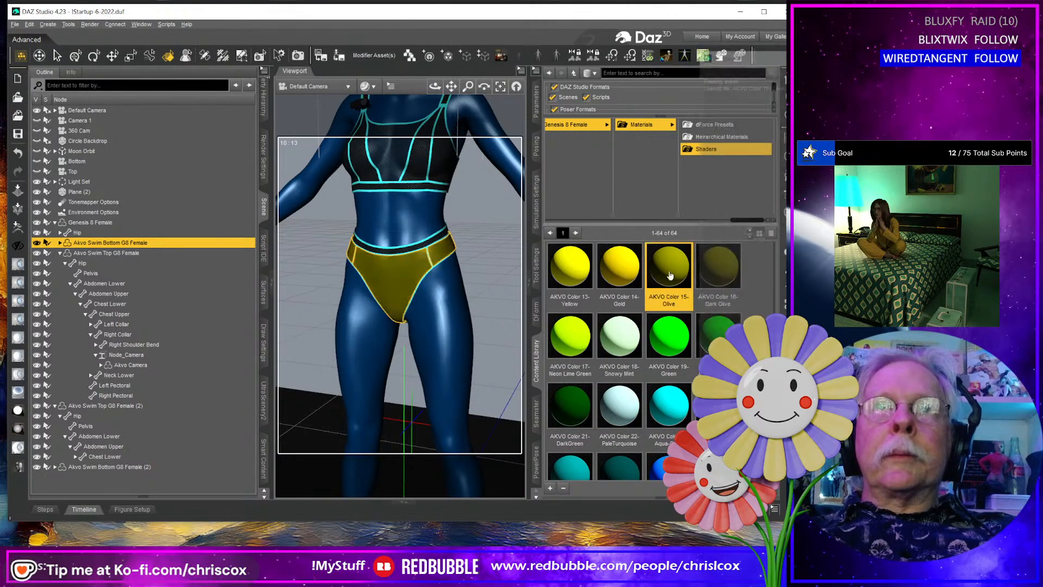
pyautogui.doubleClick(717, 275)
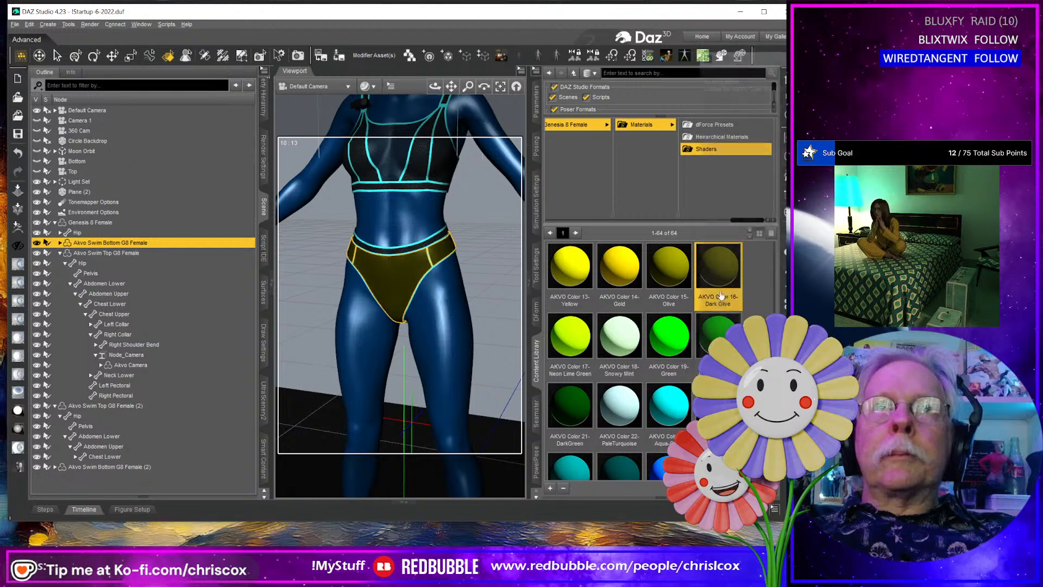
# Test AKVO Color 19-Green, 18-Snowy Mint, 17-Neon Lime Green, 21-DarkGreen, 22-PaleTurquoise and Aqua on the swim bottom's front surface.
pyautogui.doubleClick(678, 346)
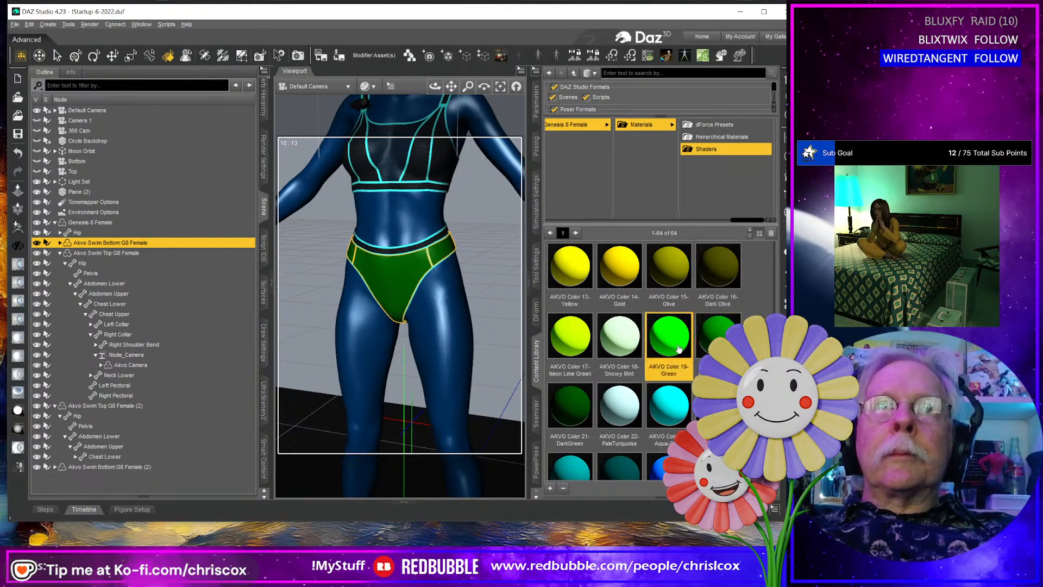
pyautogui.doubleClick(620, 334)
pyautogui.doubleClick(570, 334)
pyautogui.doubleClick(577, 415)
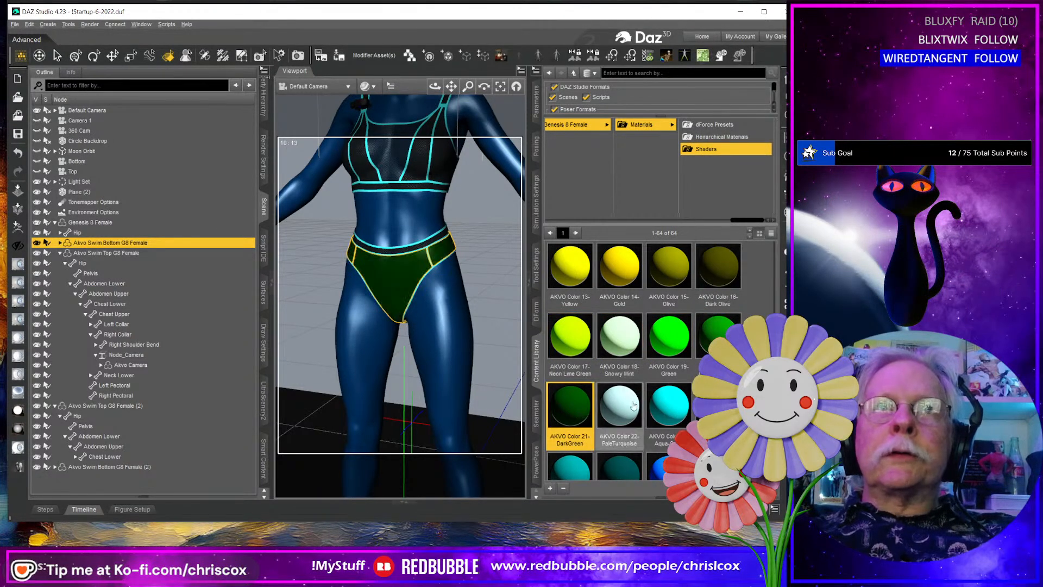
pyautogui.doubleClick(635, 405)
pyautogui.doubleClick(684, 404)
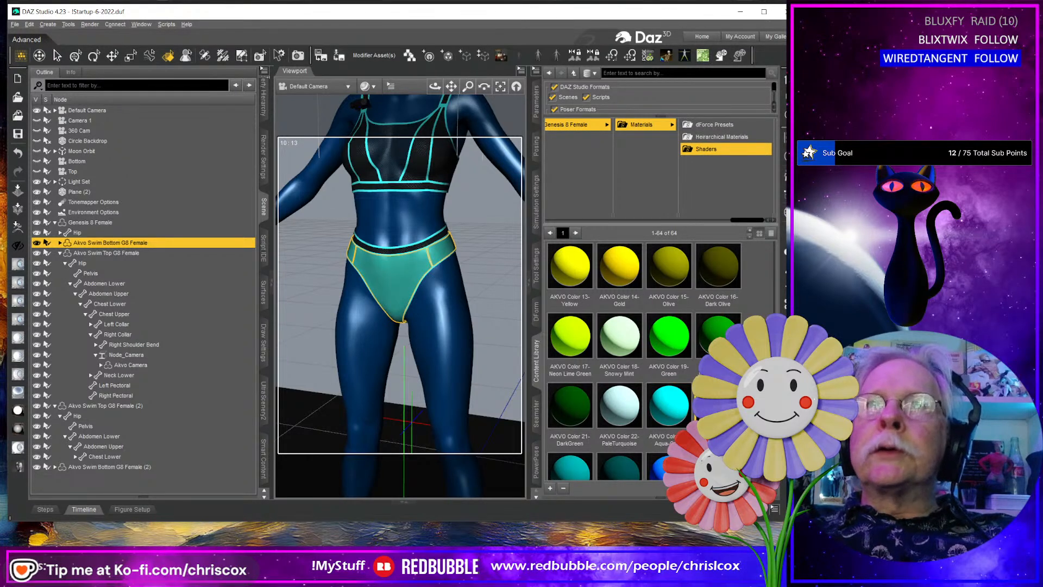
# Try the AKVO shaders DarkCyan, Cypress, Azure, Mauve, DarkBlue and Blue on the Akvo Swim Bottom G8 Female.
pyautogui.scroll(-5, 716, 405)
pyautogui.doubleClick(572, 313)
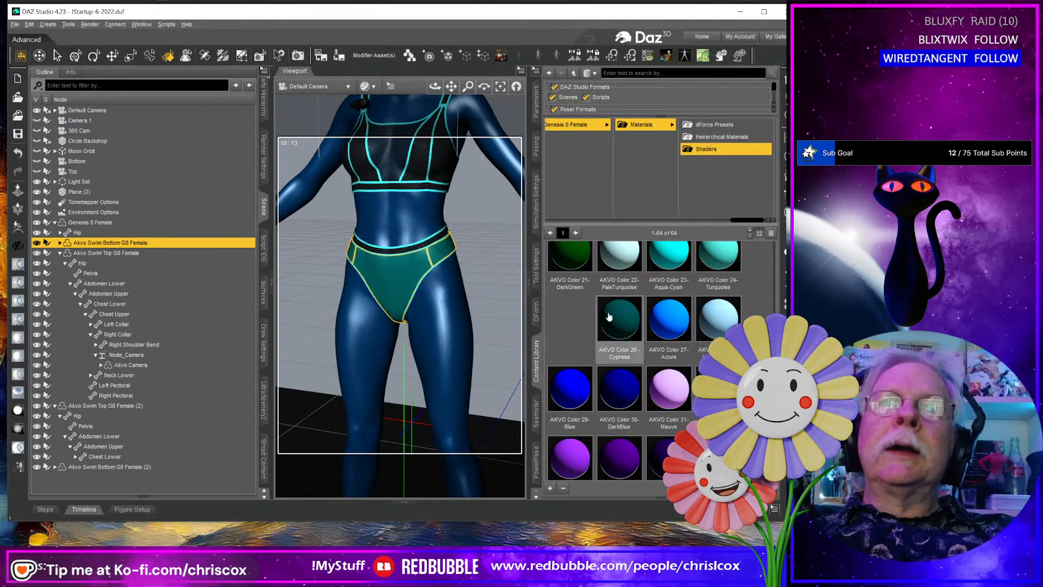
pyautogui.doubleClick(610, 317)
pyautogui.doubleClick(669, 319)
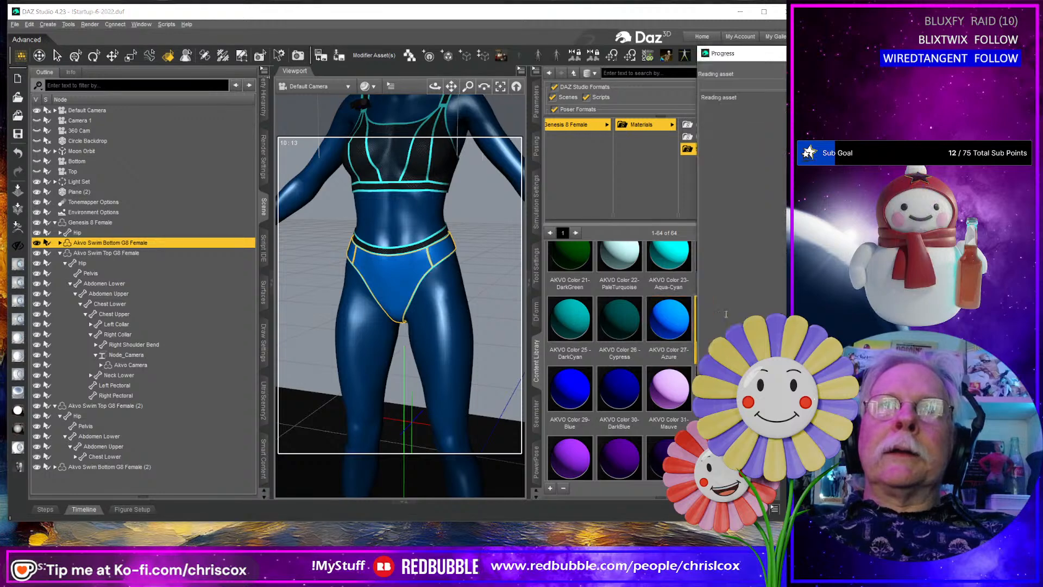
pyautogui.doubleClick(669, 389)
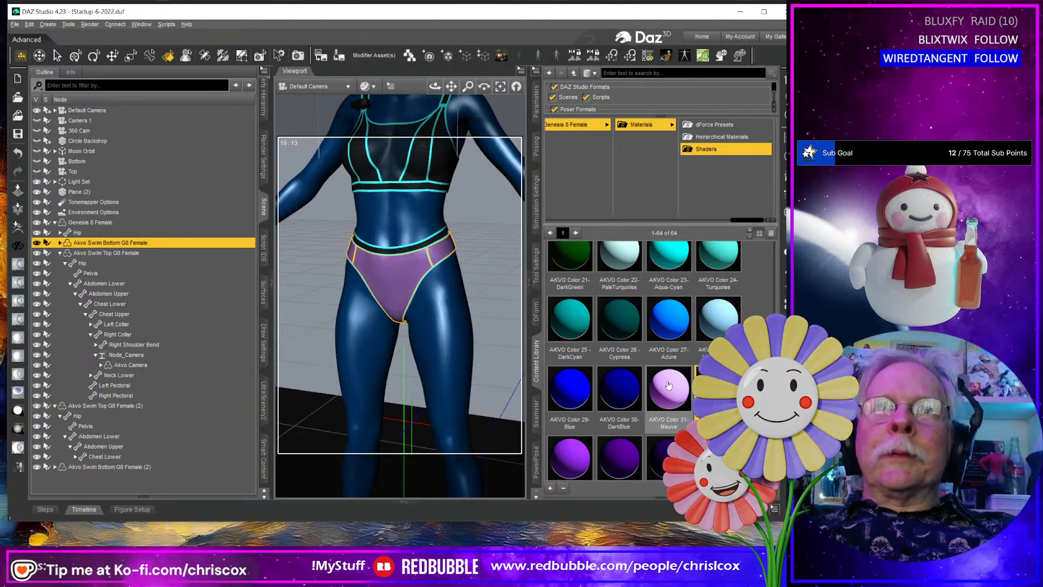
pyautogui.doubleClick(608, 395)
pyautogui.doubleClick(576, 392)
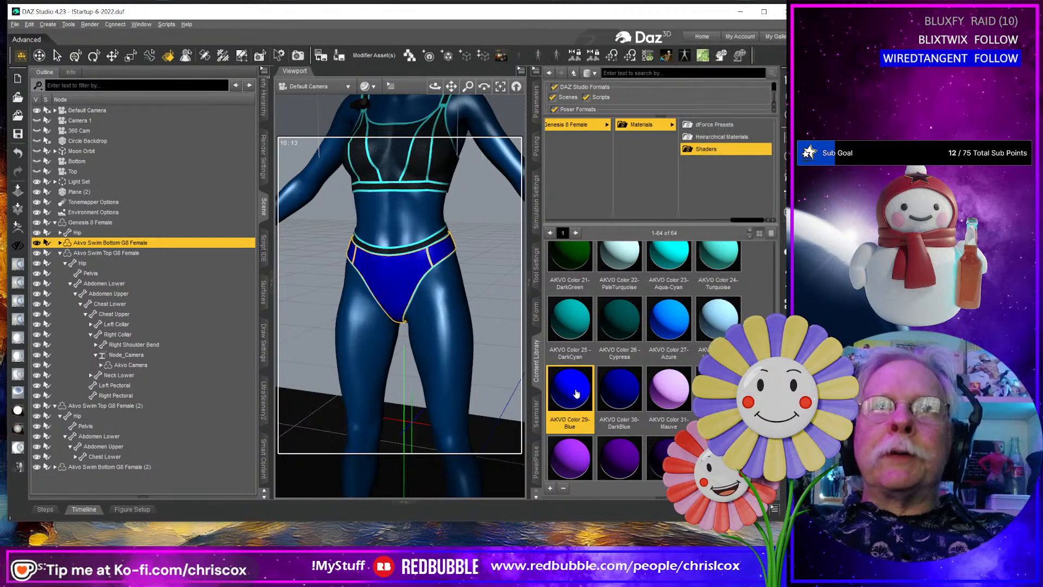
# Try the AKVO shaders Blue Violet, Indigo, Tolopea, Pink Lace, Dark Magenta, Magenta and Blush Pink on the swim bottom.
pyautogui.doubleClick(570, 458)
pyautogui.doubleClick(621, 463)
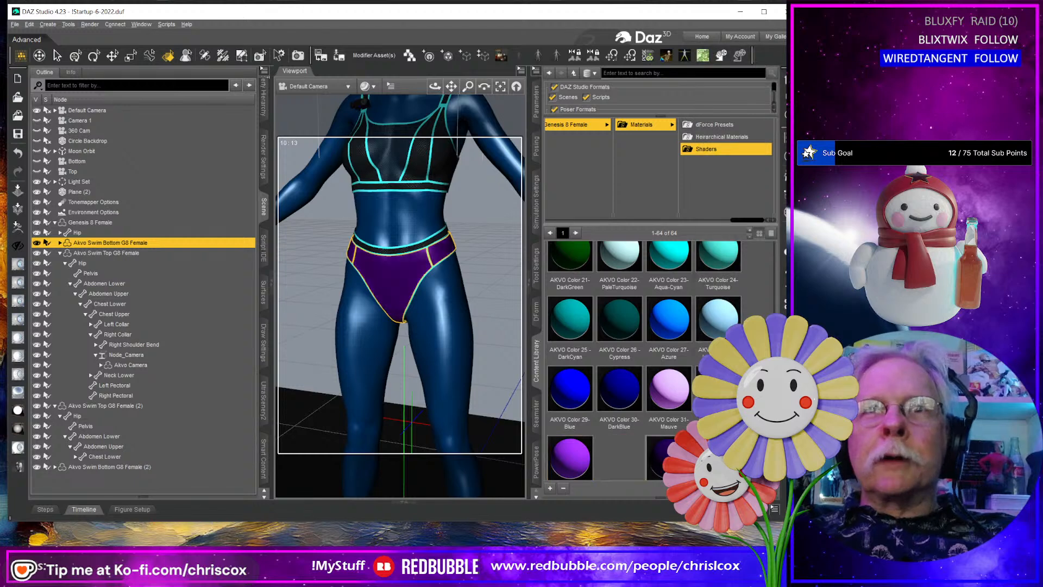
pyautogui.doubleClick(667, 461)
pyautogui.doubleClick(718, 460)
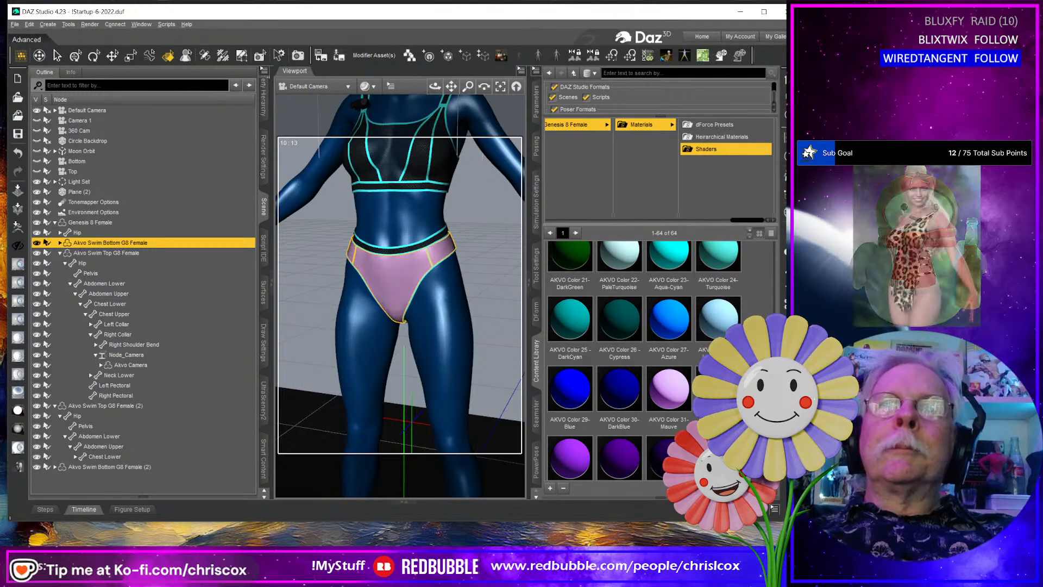
pyautogui.scroll(-3, 644, 359)
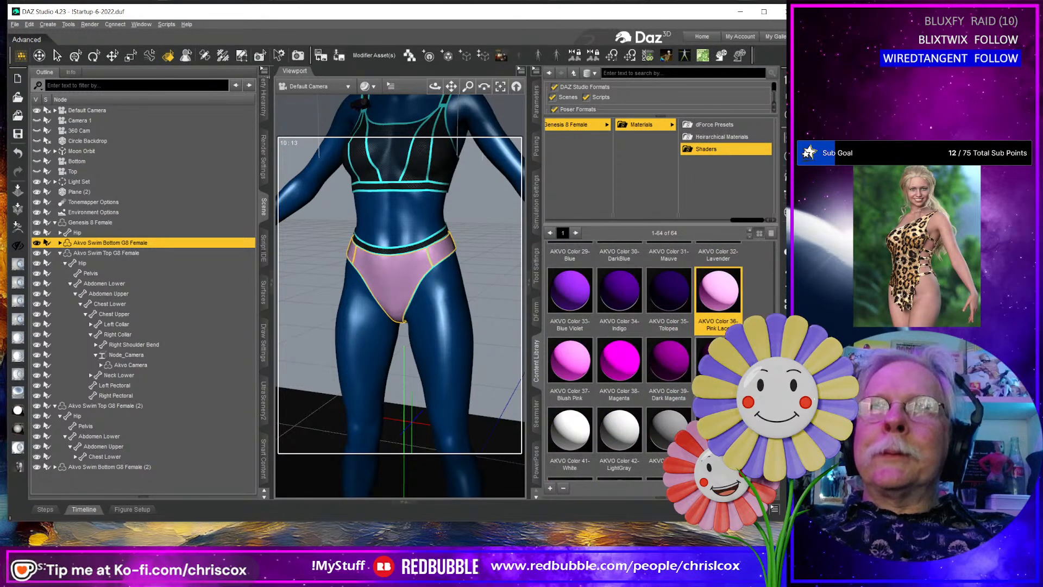
pyautogui.doubleClick(674, 370)
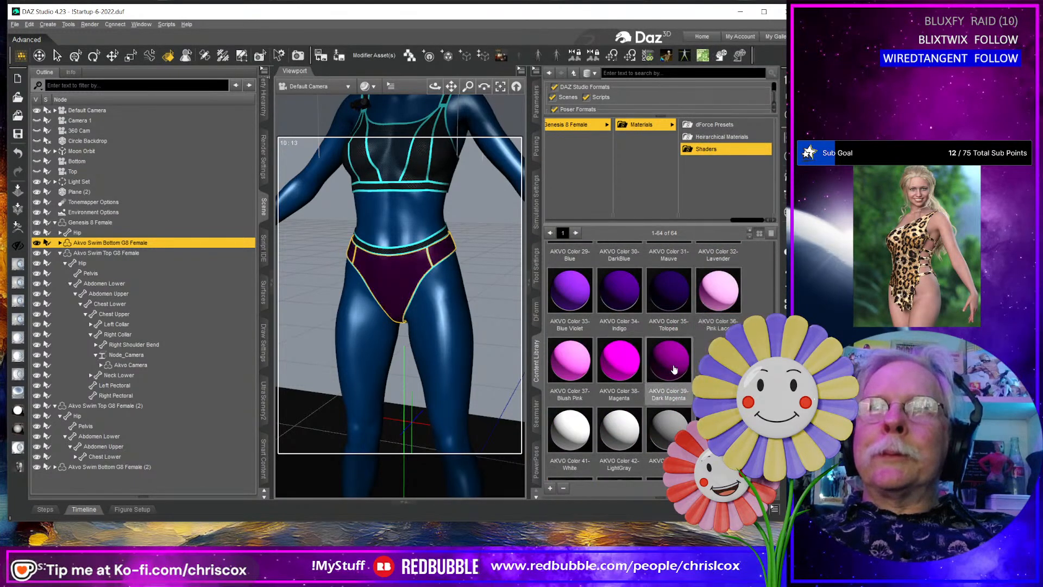
pyautogui.doubleClick(618, 373)
pyautogui.doubleClick(572, 372)
# Try the AKVO neutral shaders White, LightGray, Gray, the dark gray and Black on the swim bottom.
pyautogui.doubleClick(569, 429)
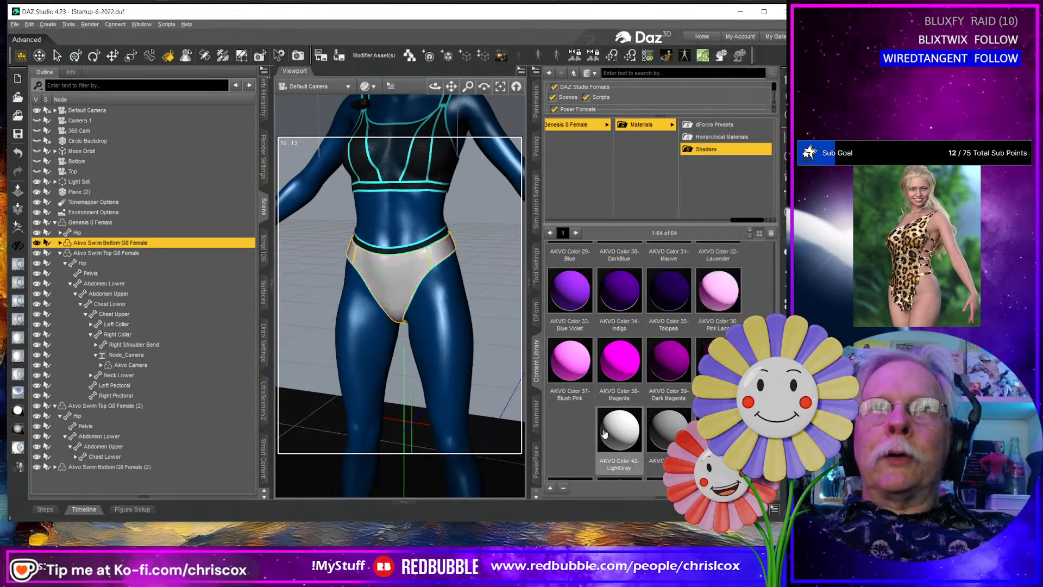
pyautogui.doubleClick(607, 435)
pyautogui.doubleClick(675, 431)
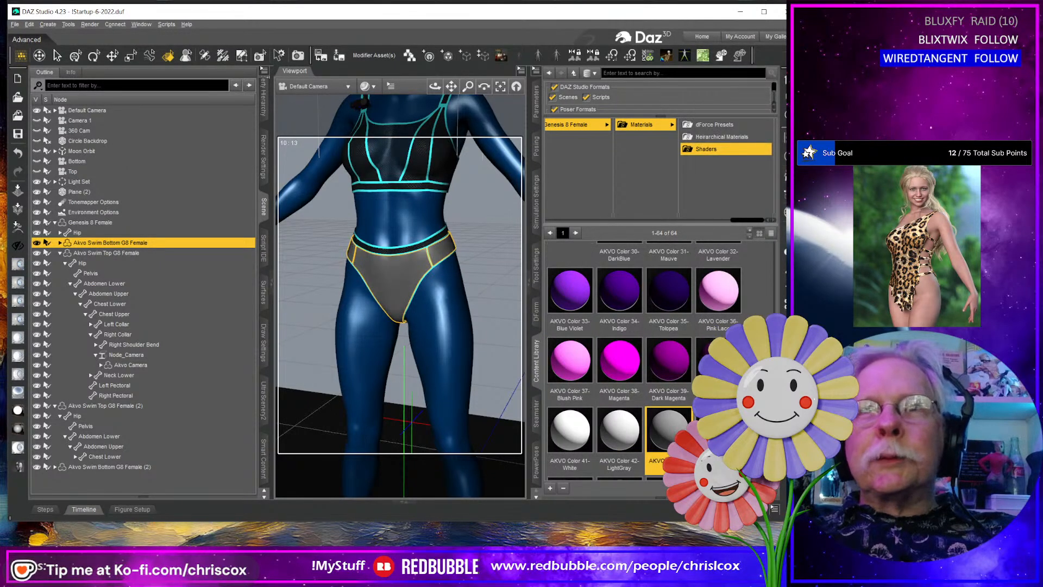
pyautogui.doubleClick(717, 431)
pyautogui.scroll(-3, 687, 421)
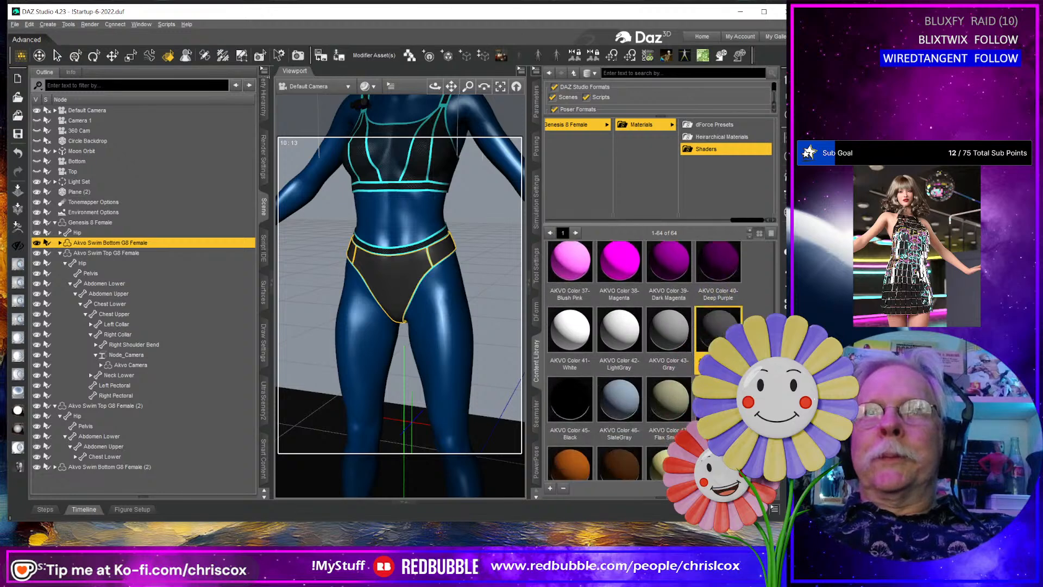
pyautogui.doubleClick(565, 365)
# Try the AKVO shaders SlateGray, Flax Smoke, Dark Brown and SaddleBrown and their neighbouring earth tones on the swim bottom.
pyautogui.doubleClick(619, 365)
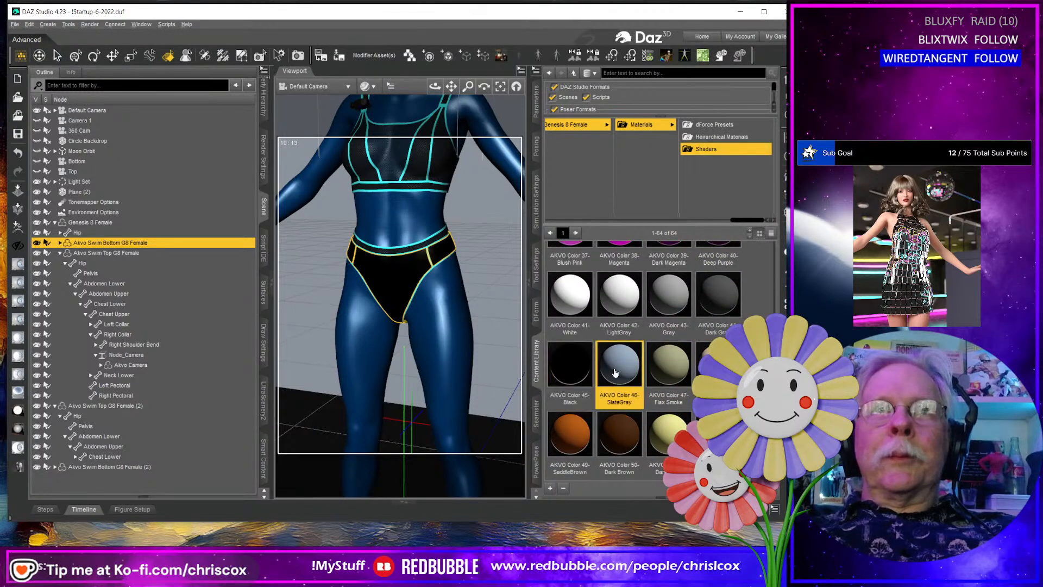
pyautogui.doubleClick(674, 367)
pyautogui.doubleClick(719, 365)
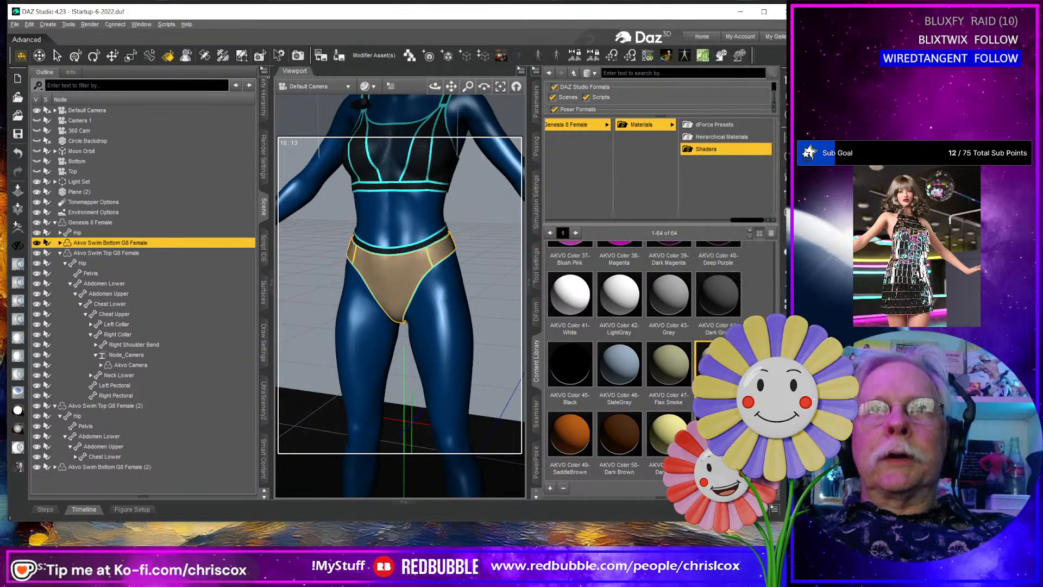
pyautogui.doubleClick(667, 428)
pyautogui.doubleClick(620, 433)
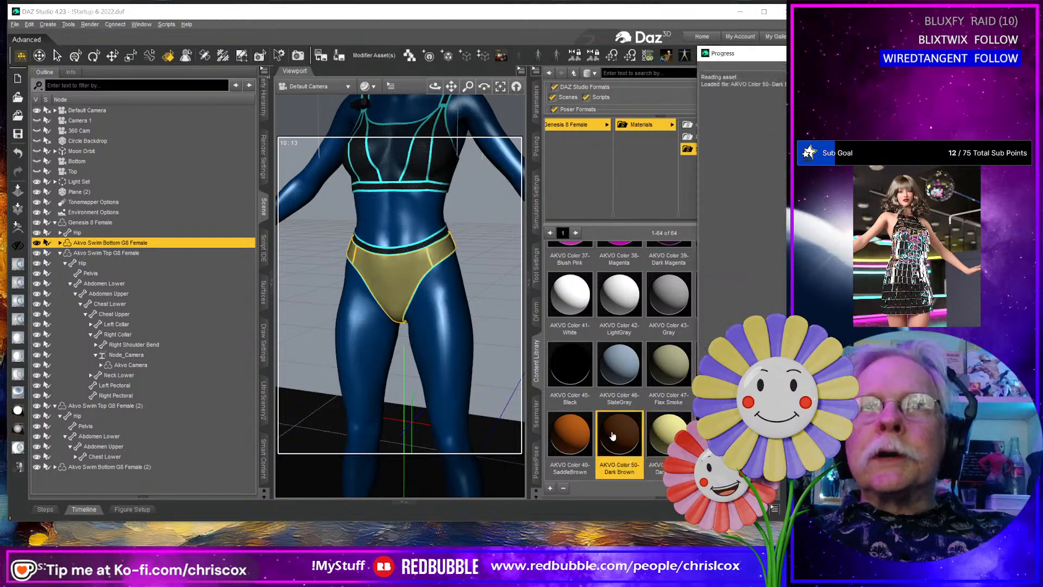
pyautogui.doubleClick(575, 435)
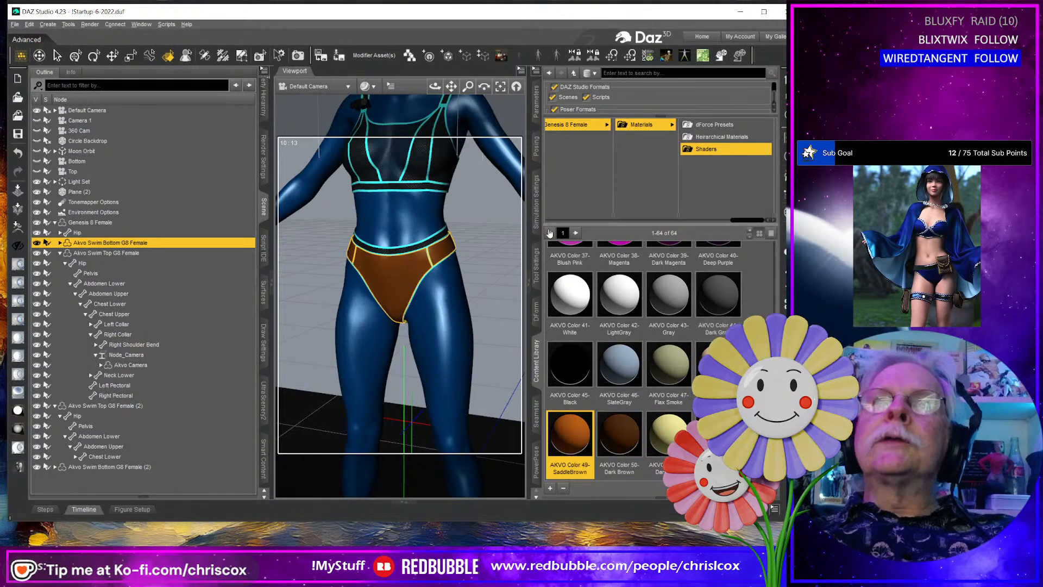
# Delete the Genesis 8 Female figure together with its fitted swimwear from the scene.
pyautogui.click(442, 326)
pyautogui.scroll(-3, 442, 341)
pyautogui.scroll(-3, 442, 341)
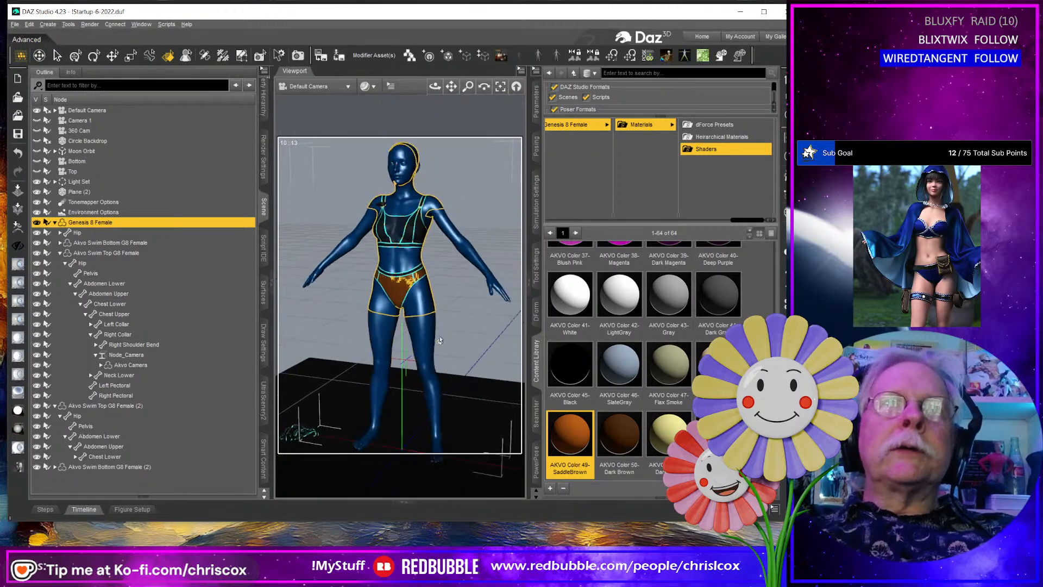
pyautogui.moveTo(434, 341)
pyautogui.mouseDown(button='middle')
pyautogui.moveTo(452, 336)
pyautogui.moveTo(433, 344)
pyautogui.mouseUp(button='middle')
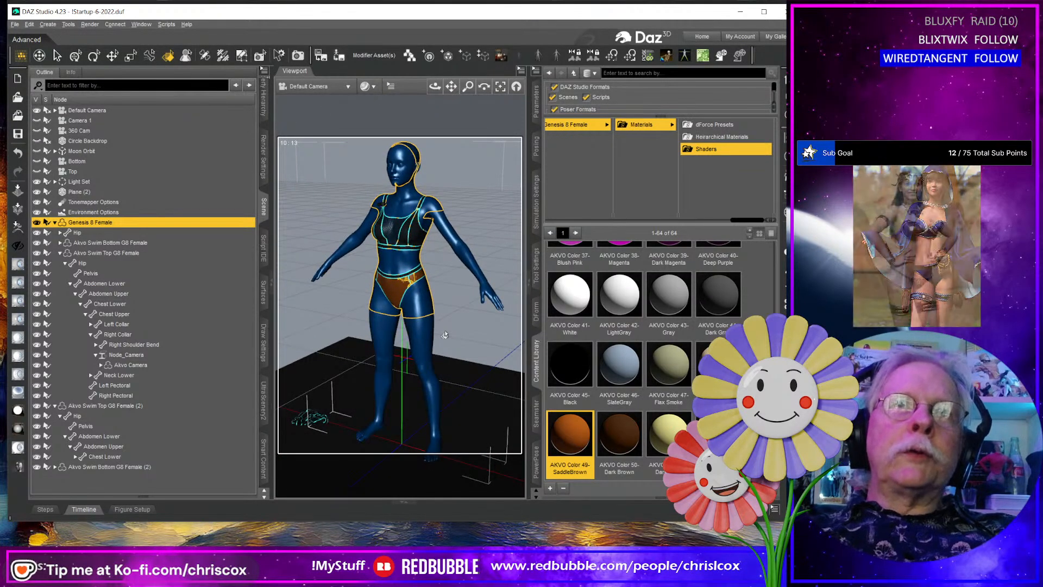
pyautogui.press('Delete')
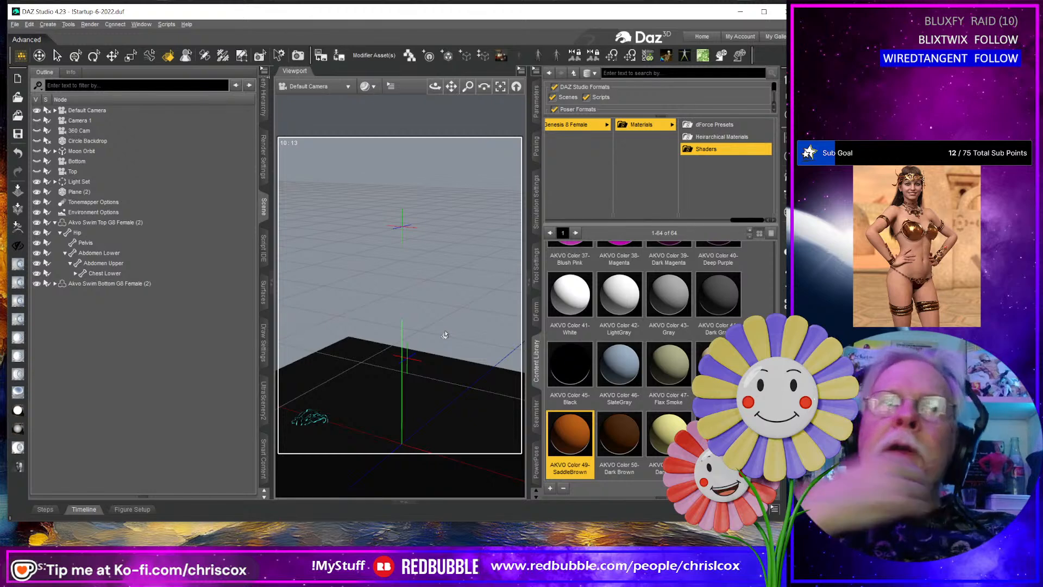
# Delete the leftover Akvo Swim Top G8 Female (2) and Akvo Swim Bottom G8 Female (2) lying on the floor plane.
pyautogui.click(315, 417)
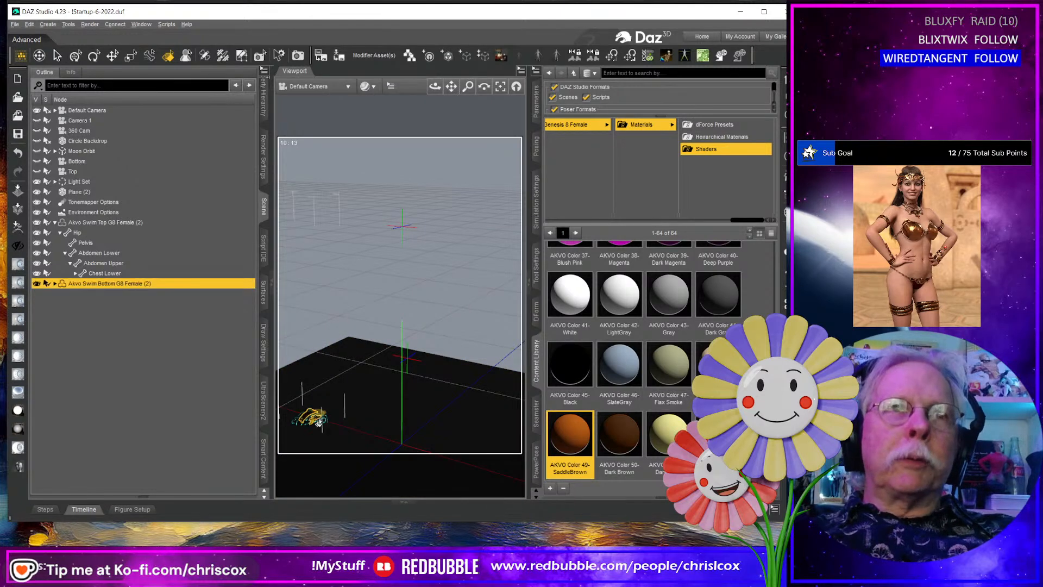
pyautogui.keyDown('ctrl'); pyautogui.click(307, 425); pyautogui.keyUp('ctrl')
pyautogui.press('Delete')
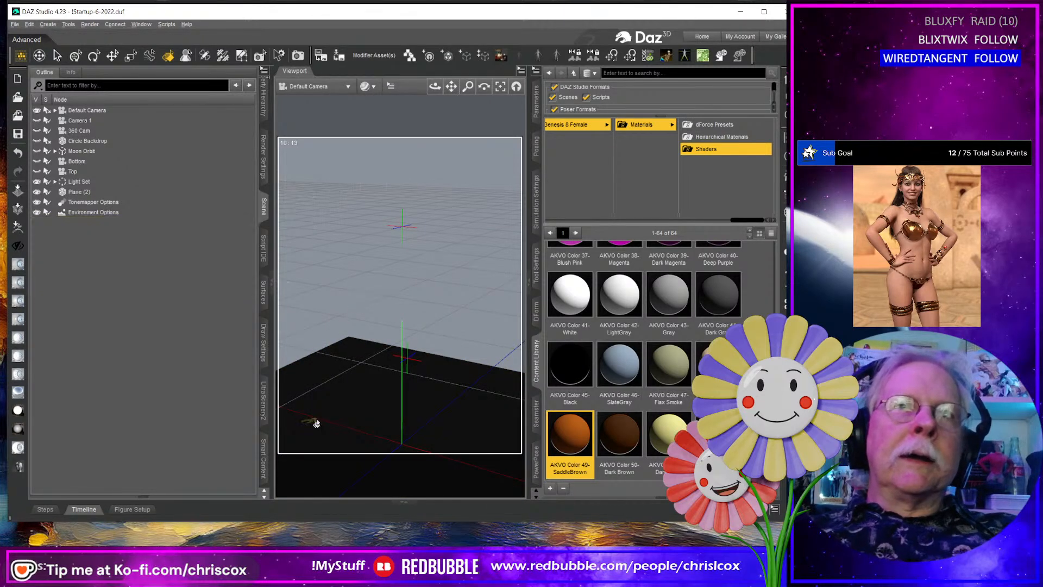
pyautogui.click(331, 406)
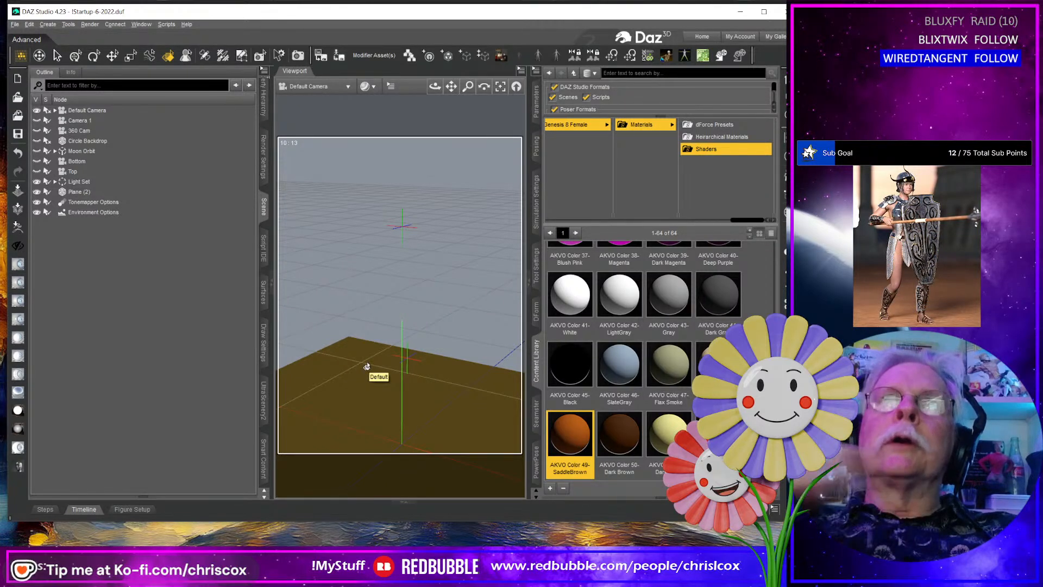
pyautogui.click(455, 335)
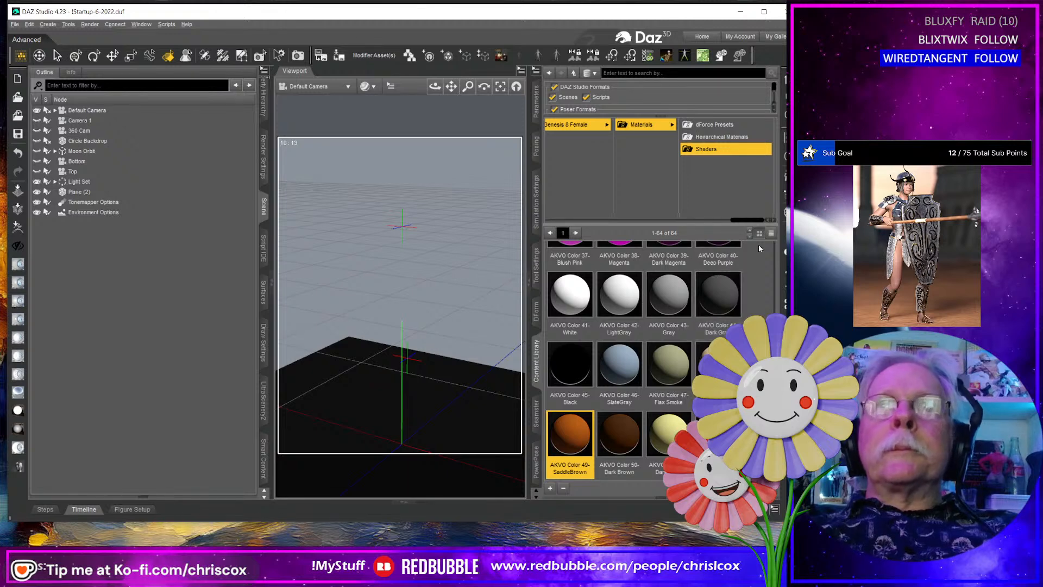
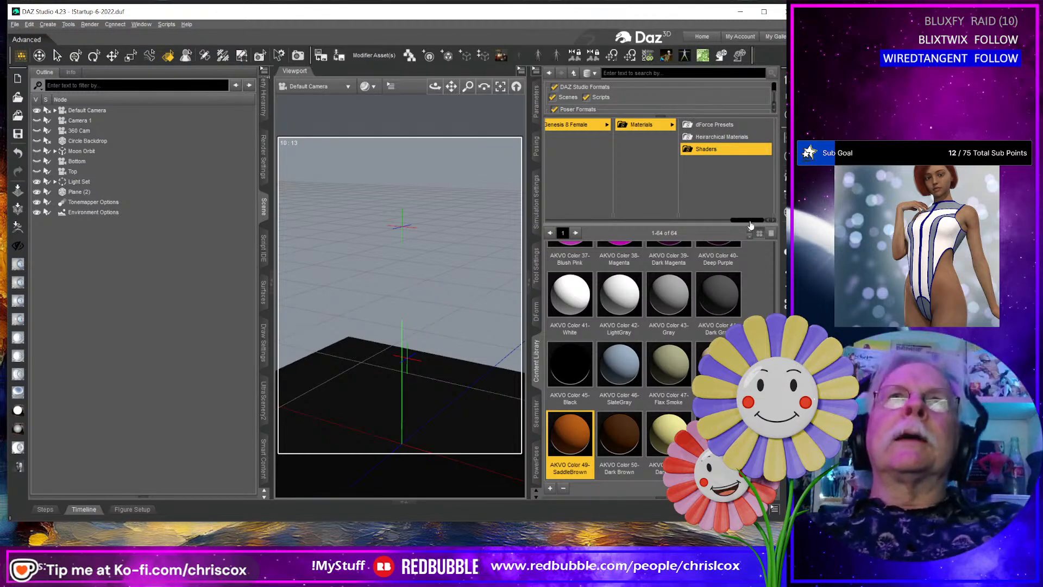
# Load the Genesis 9 Favorites figure and open the Akvo Swim Genesis 9 clothing folder in the content library.
pyautogui.click(520, 57)
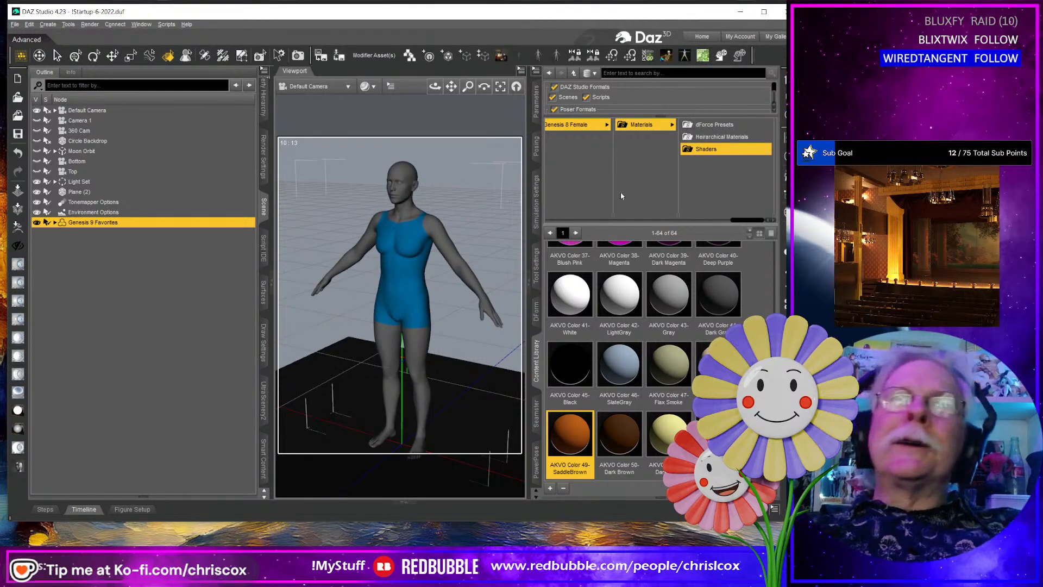
pyautogui.moveTo(744, 220); pyautogui.dragTo(634, 200)
pyautogui.click(641, 137)
pyautogui.click(726, 124)
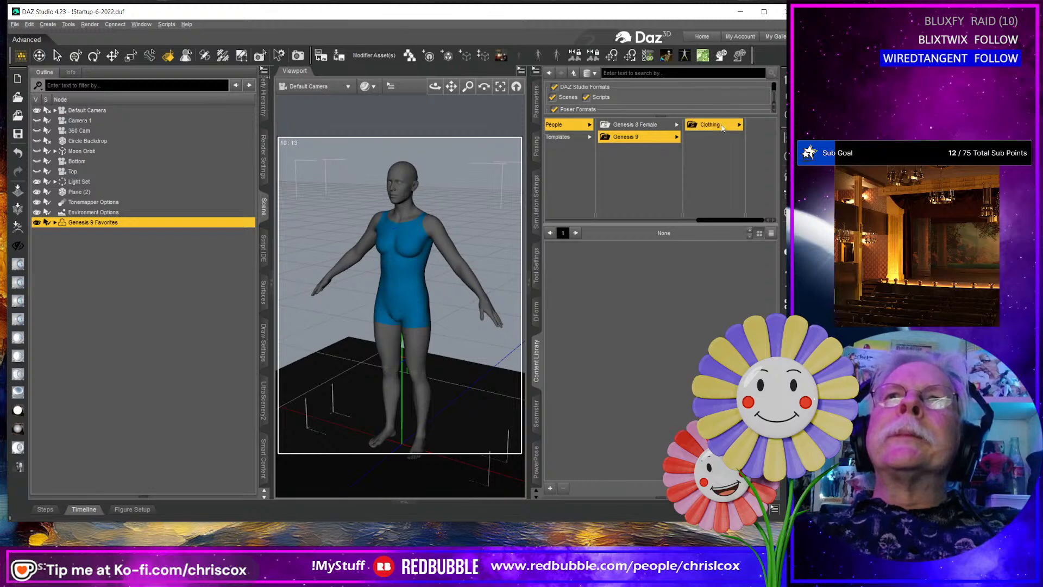
pyautogui.click(735, 124)
pyautogui.click(701, 125)
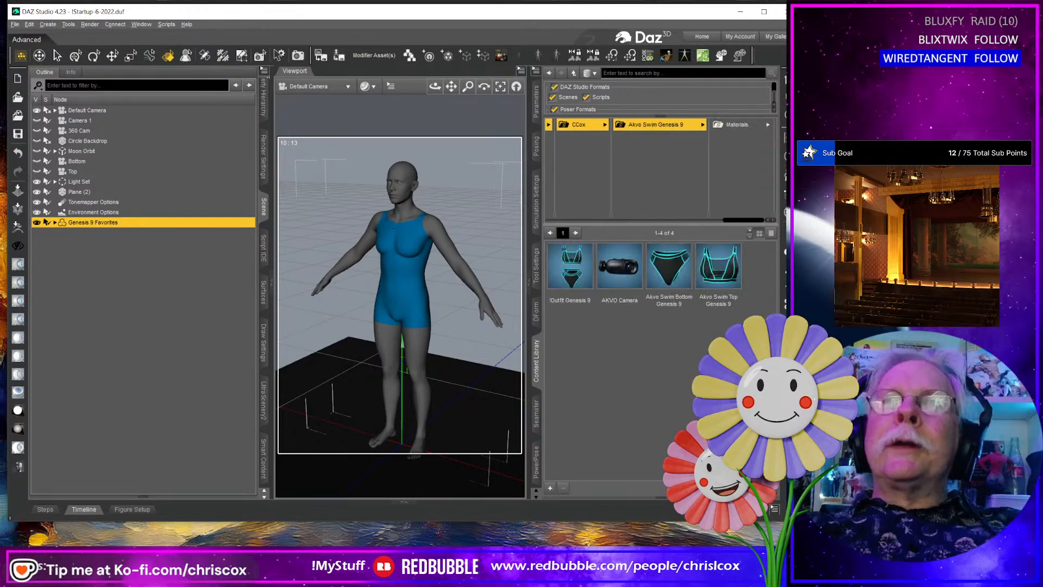
# Set the Base Feminine morph of the Genesis 9 figure to 100% among its favorite parameters.
pyautogui.click(383, 308)
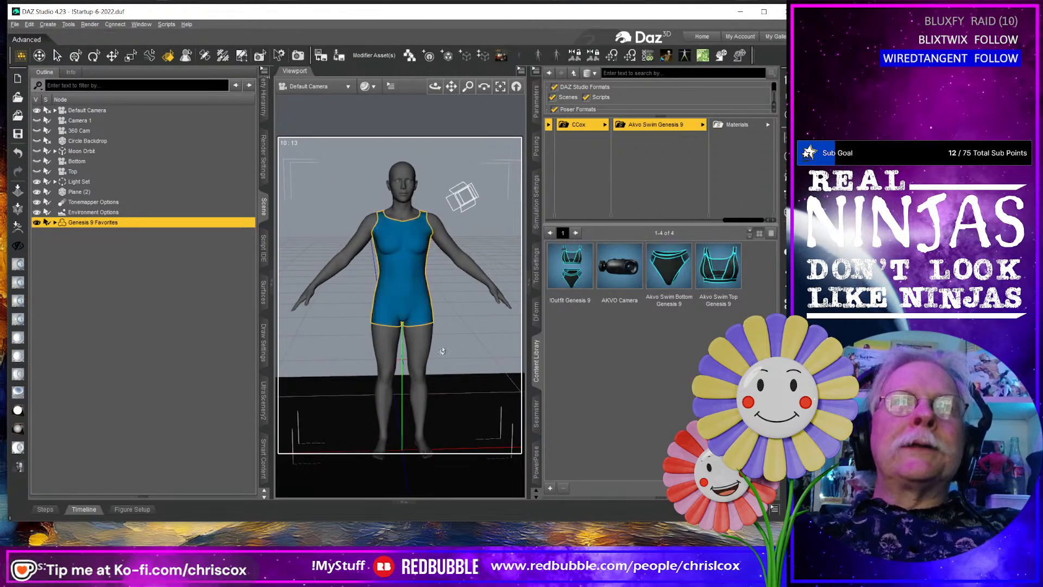
pyautogui.moveTo(440, 350); pyautogui.dragTo(424, 311, button='middle')
pyautogui.scroll(-1, 441, 350)
pyautogui.scroll(3, 440, 350)
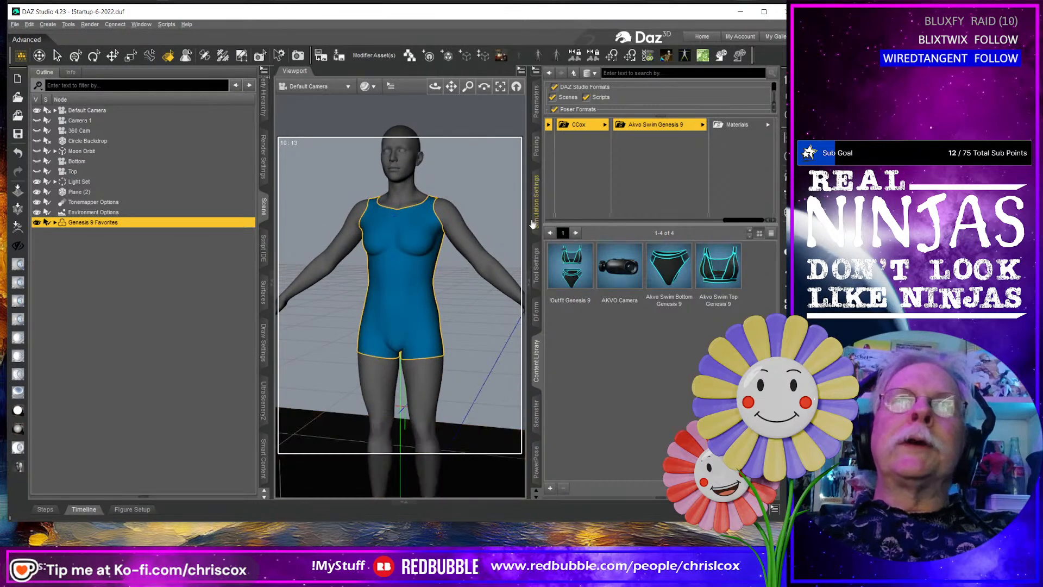
pyautogui.click(537, 113)
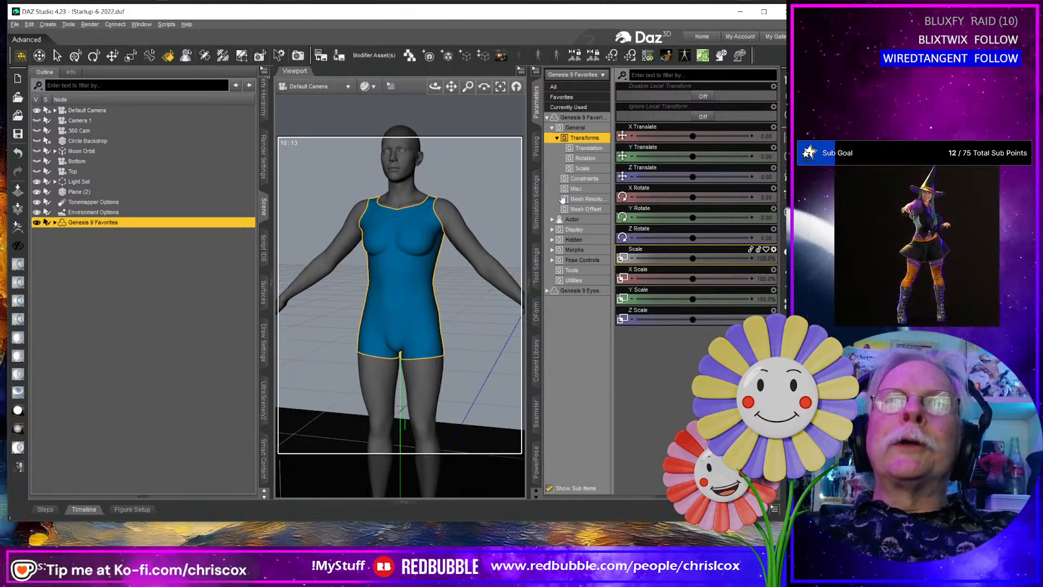
pyautogui.click(563, 97)
pyautogui.scroll(-5, 672, 262)
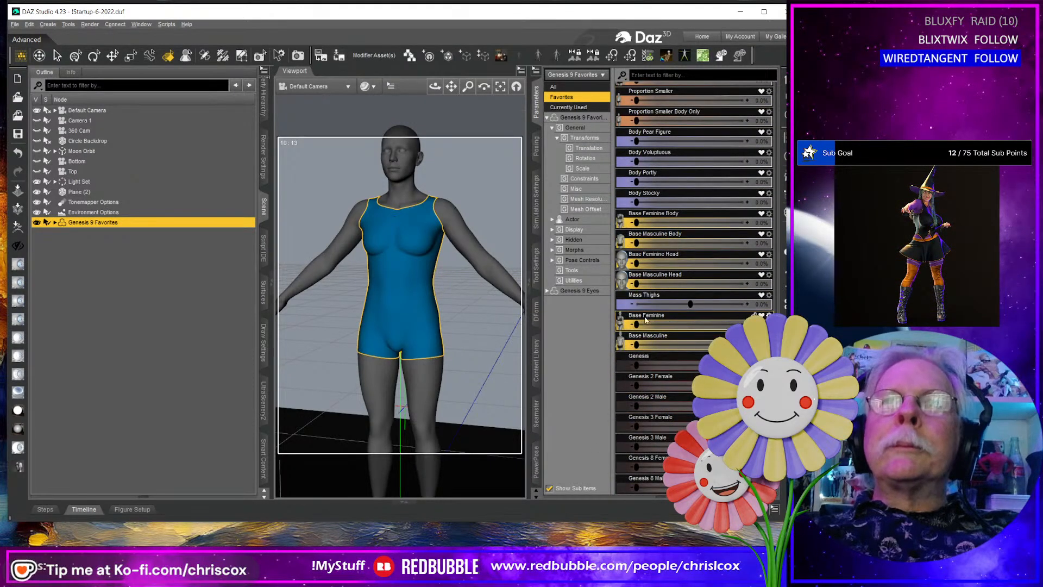
pyautogui.moveTo(636, 324); pyautogui.dragTo(746, 324)
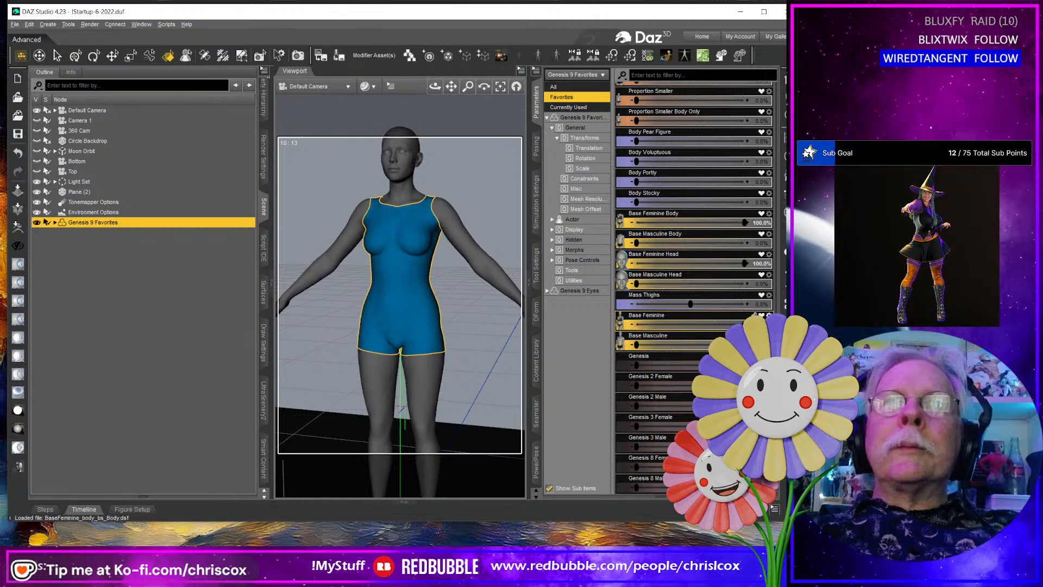
pyautogui.moveTo(470, 342)
pyautogui.mouseDown(button='middle')
pyautogui.moveTo(455, 344)
pyautogui.moveTo(468, 340)
pyautogui.mouseUp(button='middle')
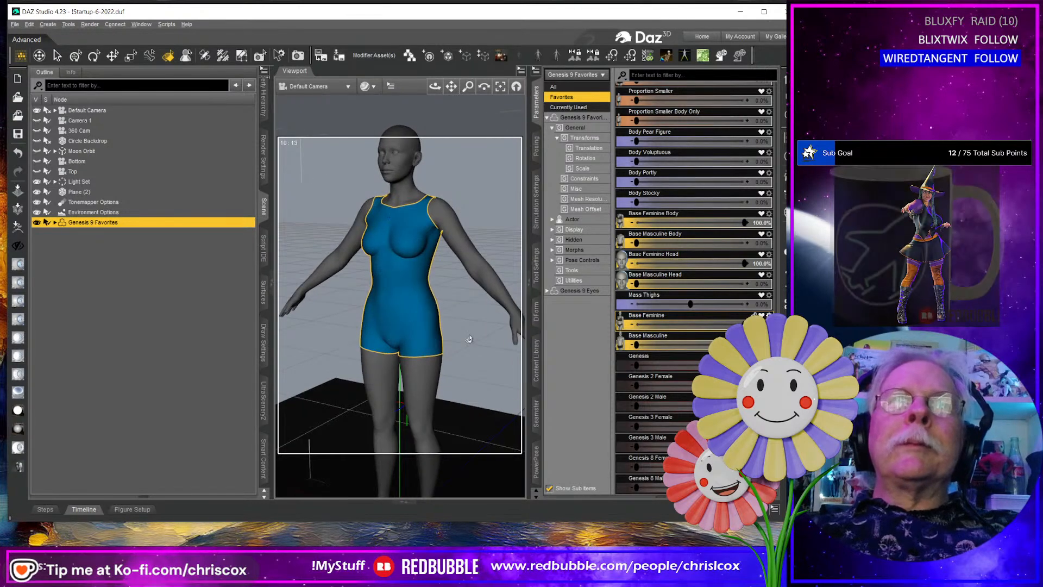
# Add the Akvo Swim Top Genesis 9 and Akvo Swim Bottom Genesis 9 to the Genesis 9 figure.
pyautogui.click(465, 247)
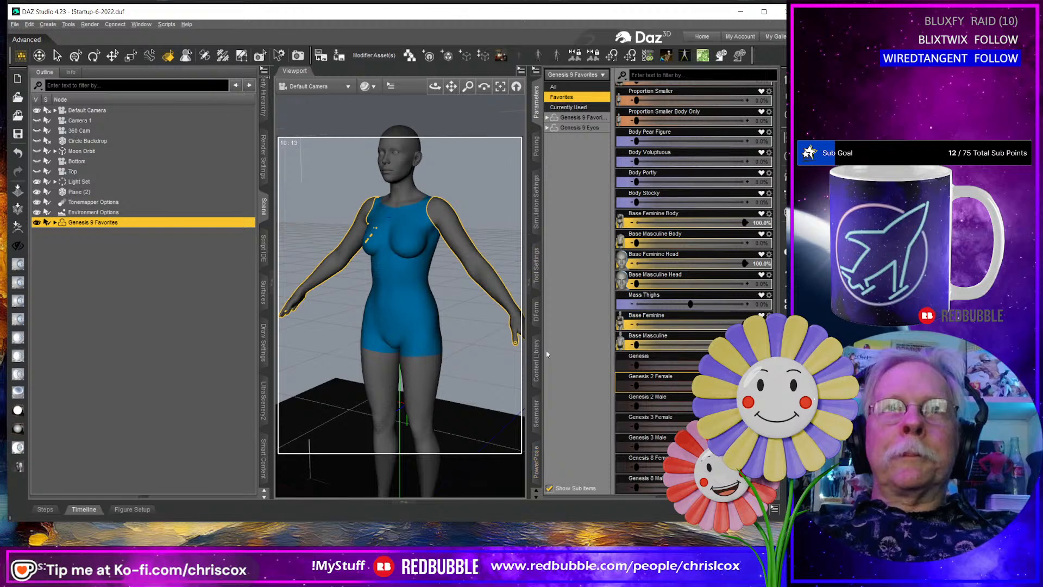
pyautogui.click(537, 368)
pyautogui.doubleClick(721, 280)
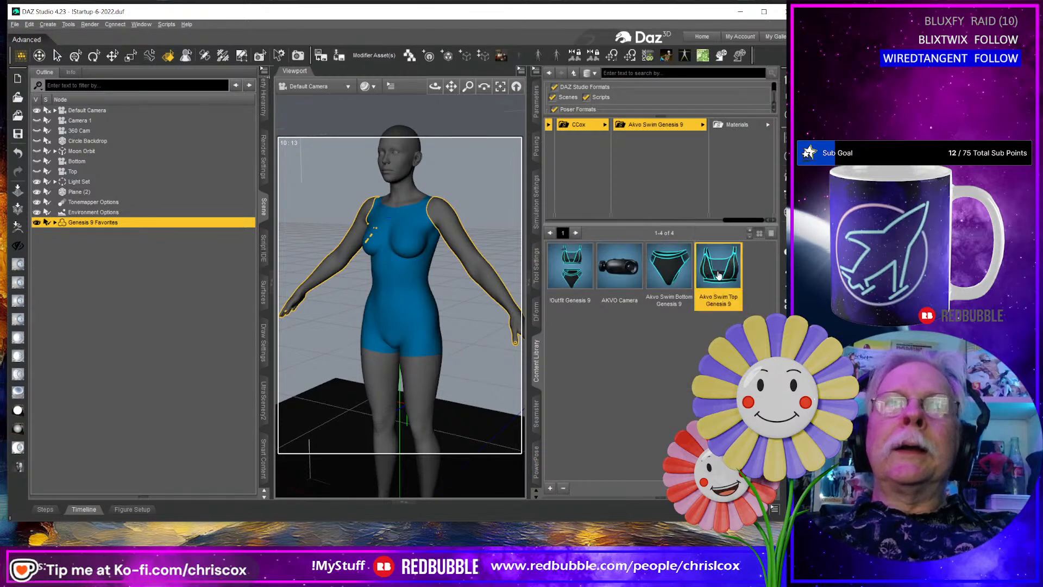
pyautogui.doubleClick(658, 278)
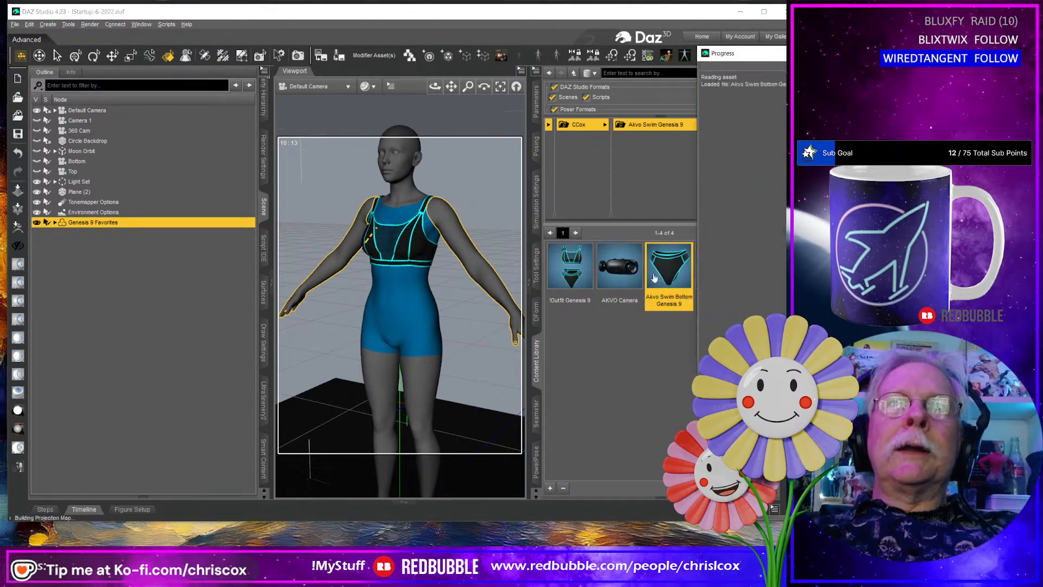
# Load the AKVO Camera on its own and select it on the floor at the Genesis 9 figure's feet.
pyautogui.click(621, 280)
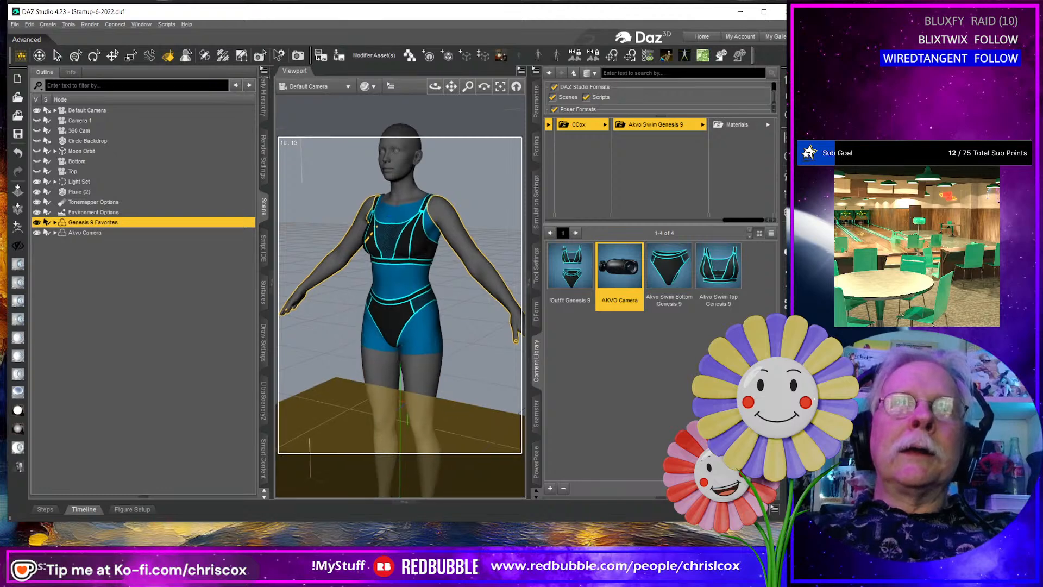
pyautogui.moveTo(421, 456); pyautogui.dragTo(412, 309, button='middle')
pyautogui.click(392, 396)
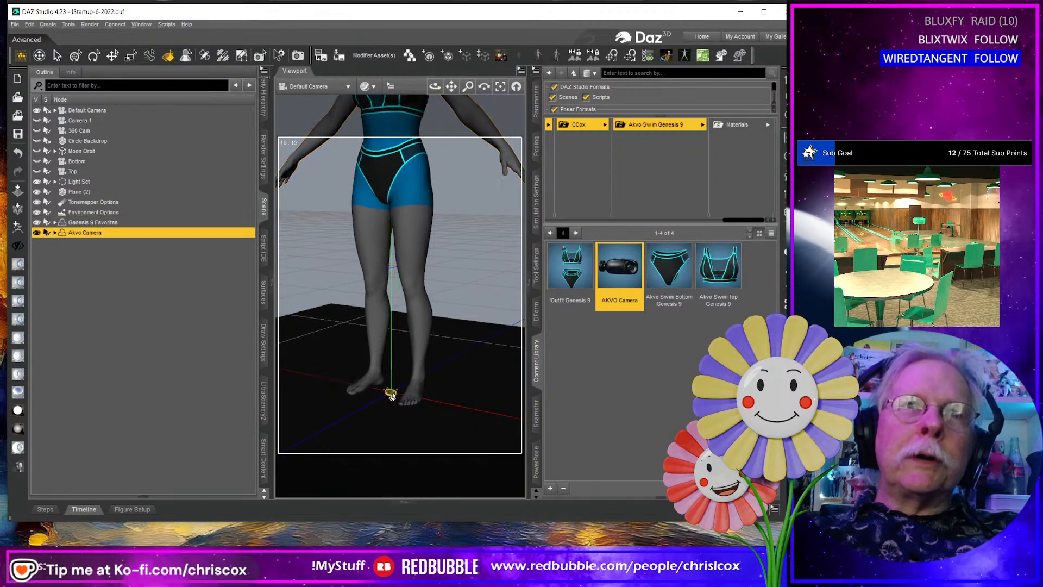
# Delete the loose camera and both swimsuit pieces, and load the complete !Outfit Genesis 9 onto the figure.
pyautogui.moveTo(462, 375); pyautogui.dragTo(465, 522, button='middle')
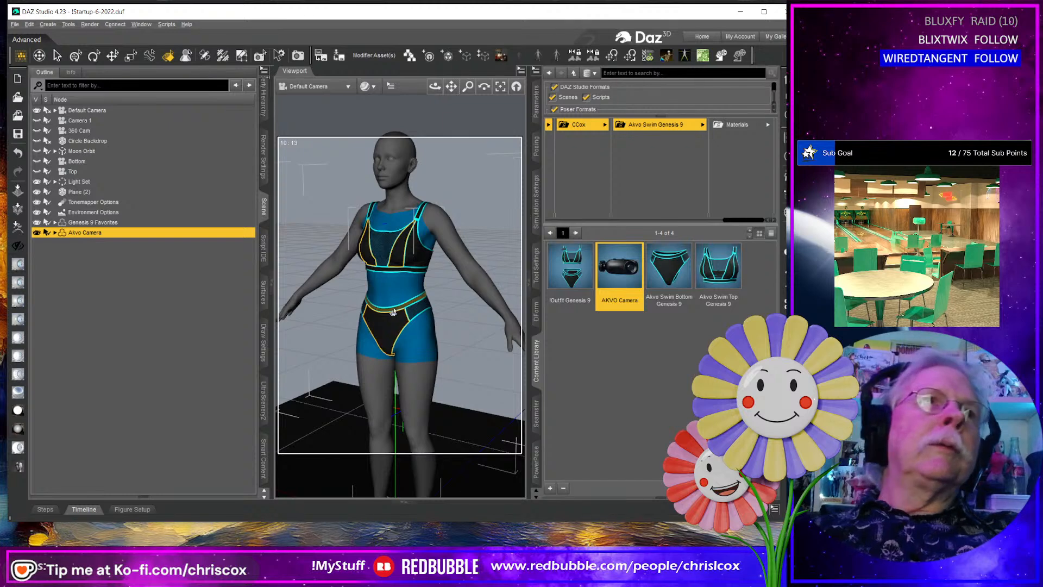
pyautogui.press('Delete')
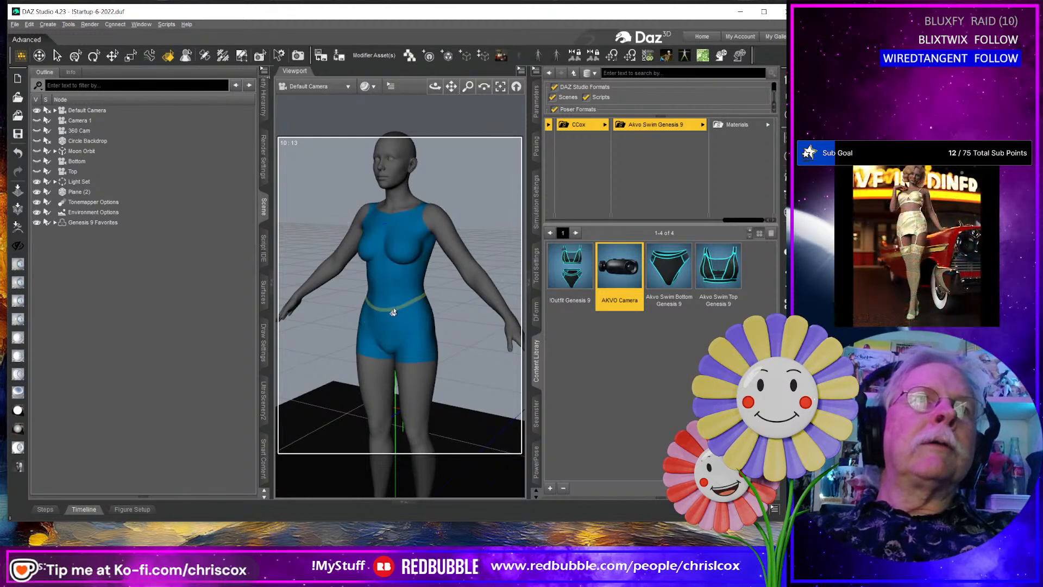
pyautogui.moveTo(570, 266); pyautogui.dragTo(432, 372)
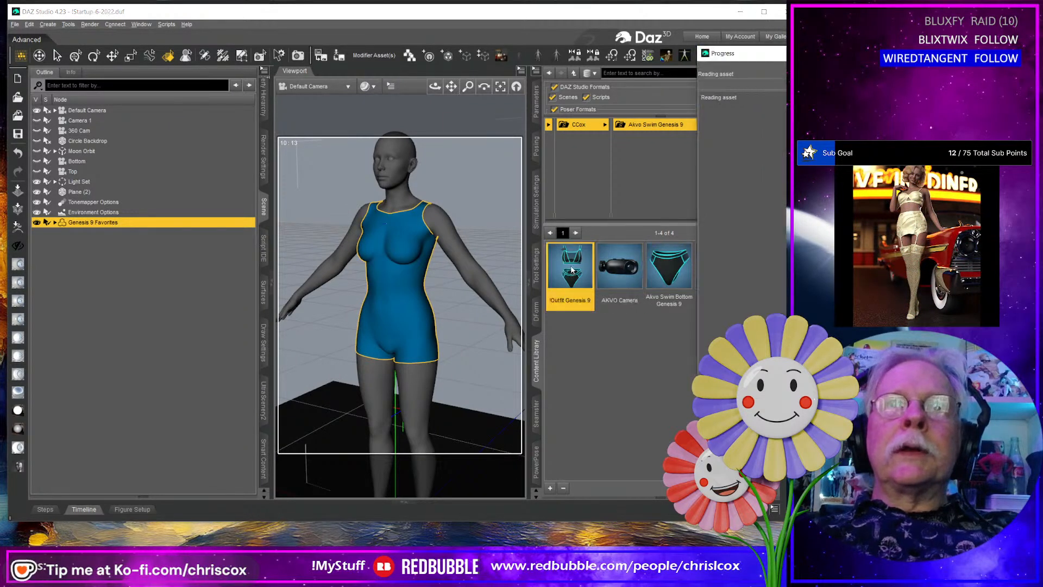
pyautogui.moveTo(429, 373); pyautogui.dragTo(399, 348, button='middle')
pyautogui.scroll(8, 431, 311)
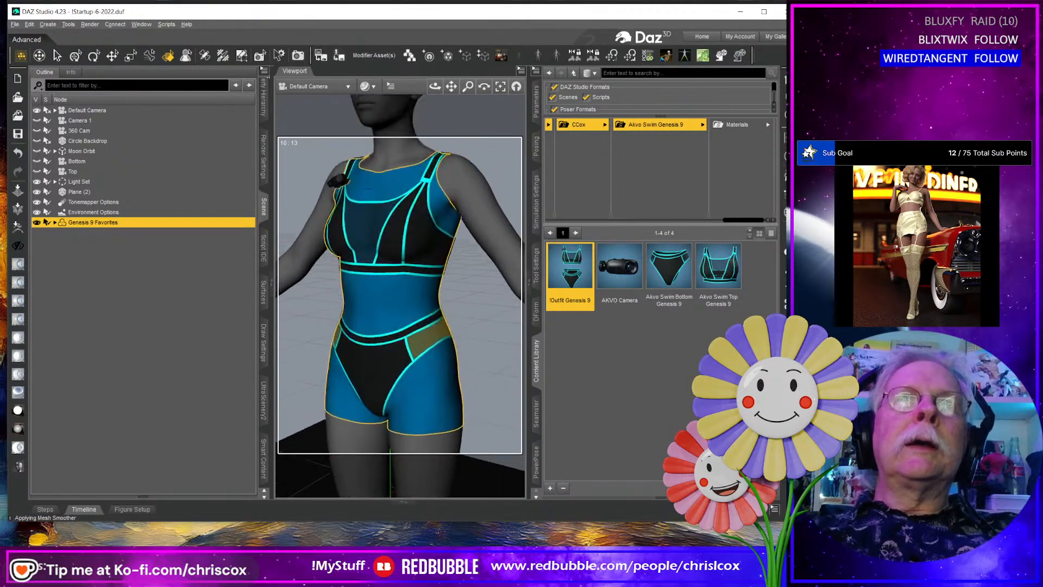
pyautogui.scroll(-8, 430, 312)
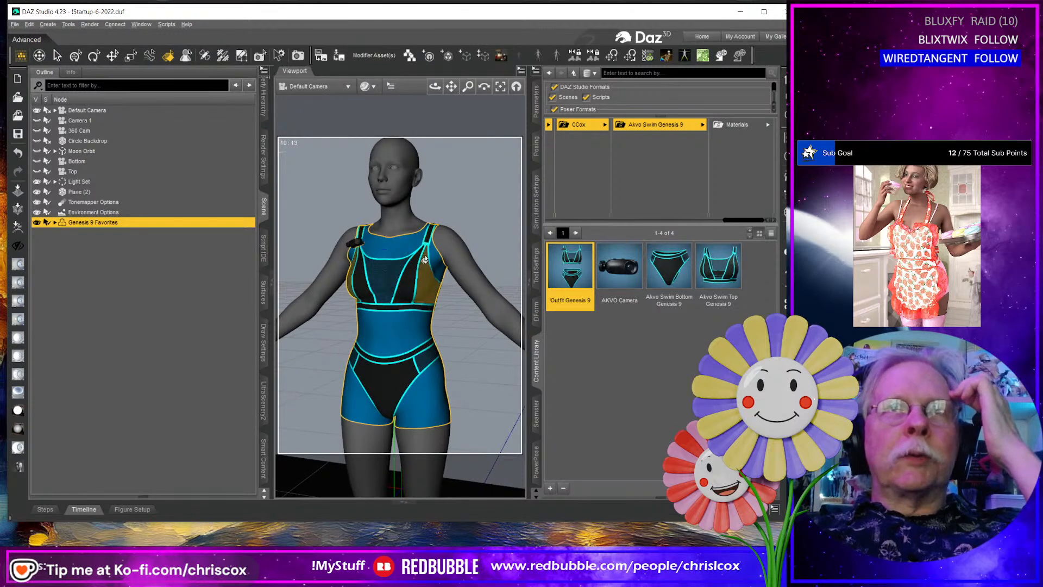
pyautogui.moveTo(417, 290); pyautogui.dragTo(404, 292, button='middle')
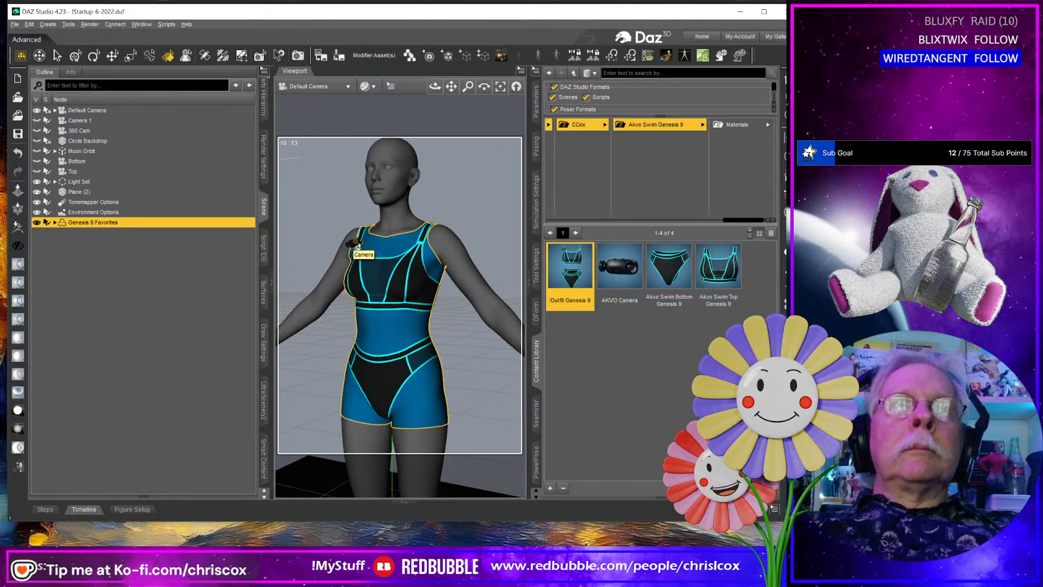
# Open the dForce Presets in the outfit's Materials folder and apply AKVO dForce Bottom OFF to the Akvo Swim Bottom.
pyautogui.click(404, 282)
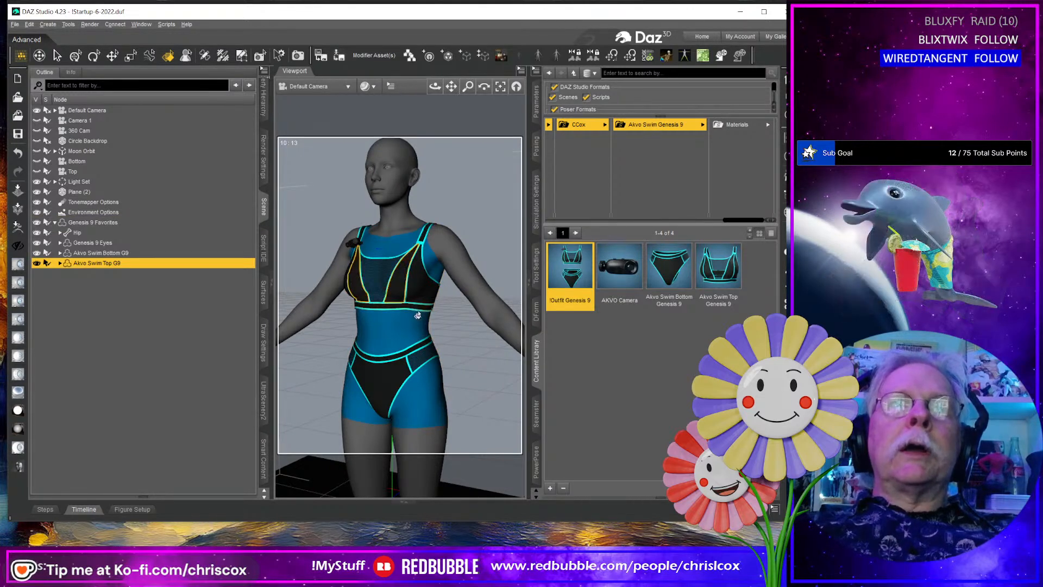
pyautogui.scroll(2, 404, 281)
pyautogui.moveTo(401, 350); pyautogui.dragTo(437, 333, button='middle')
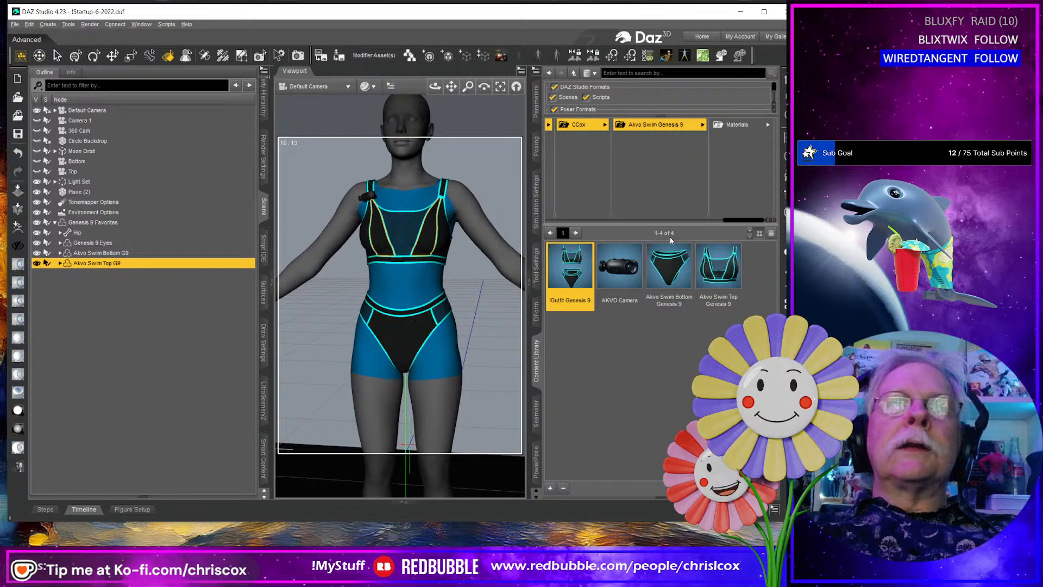
pyautogui.click(745, 127)
pyautogui.click(726, 129)
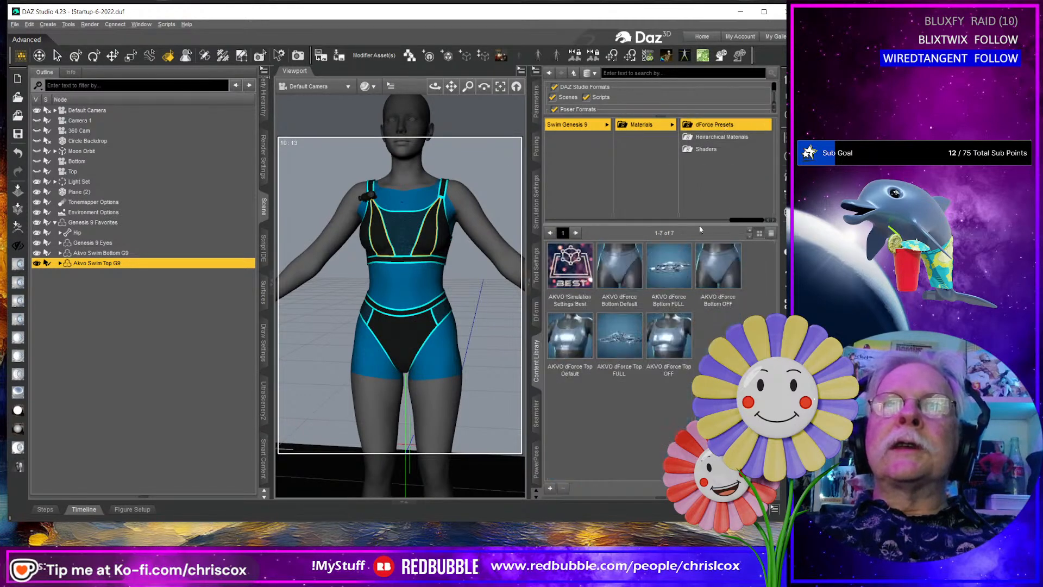
pyautogui.click(385, 334)
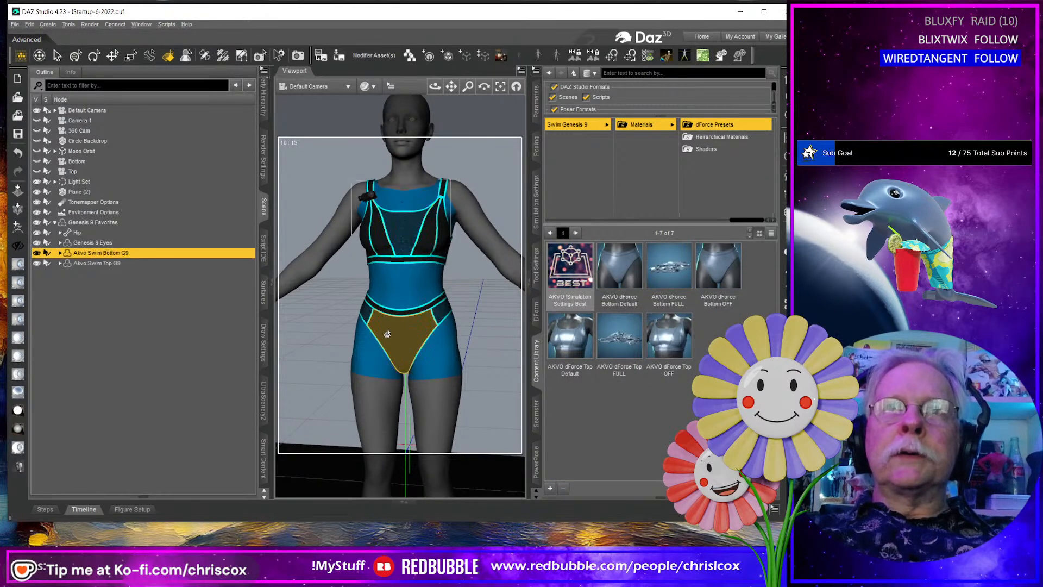
pyautogui.click(714, 265)
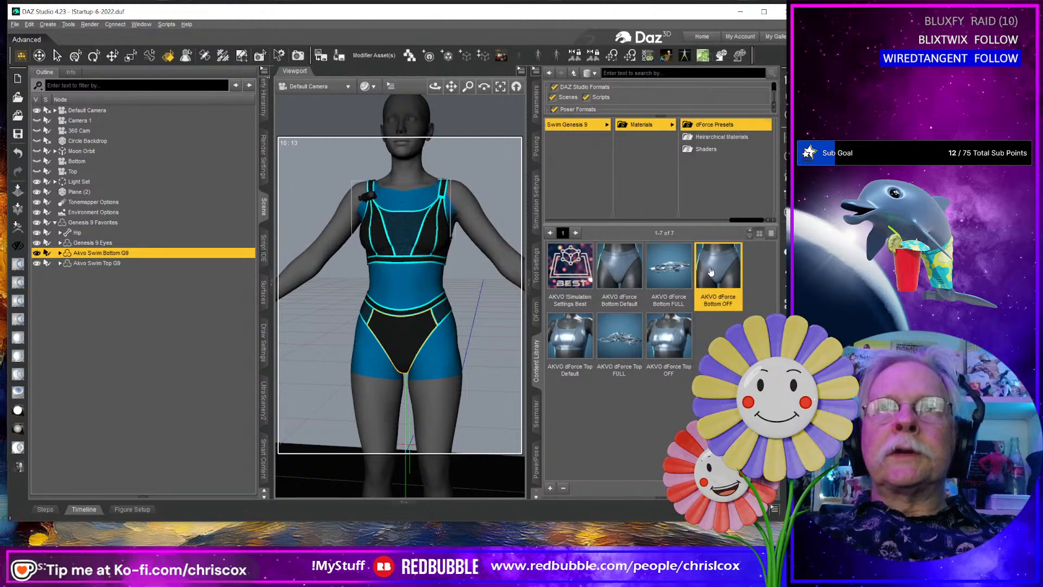
# Apply AKVO dForce Top OFF to the Akvo Swim Top and try to run the dForce simulation.
pyautogui.click(422, 250)
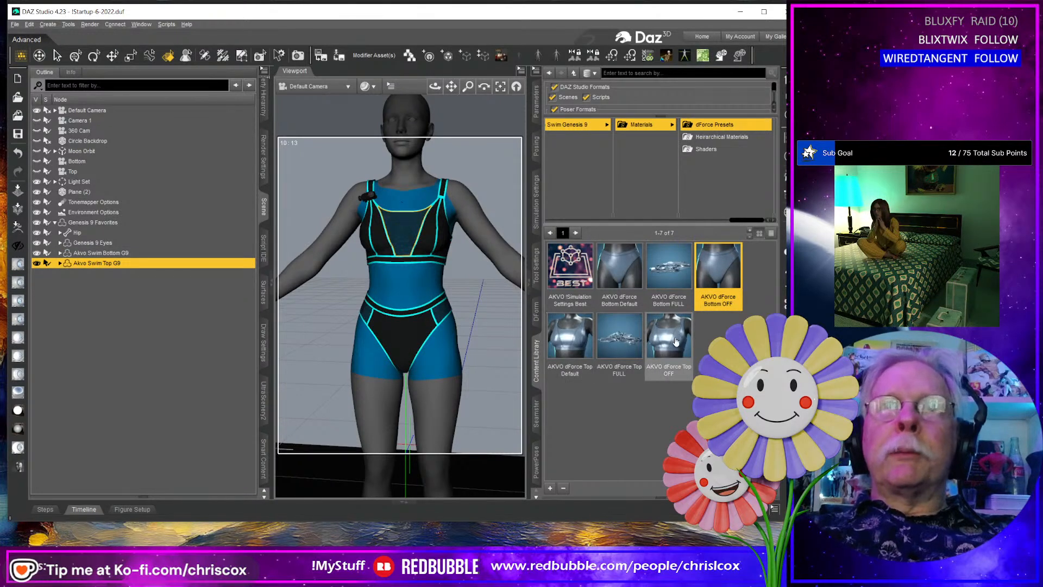
pyautogui.doubleClick(669, 342)
pyautogui.click(723, 369)
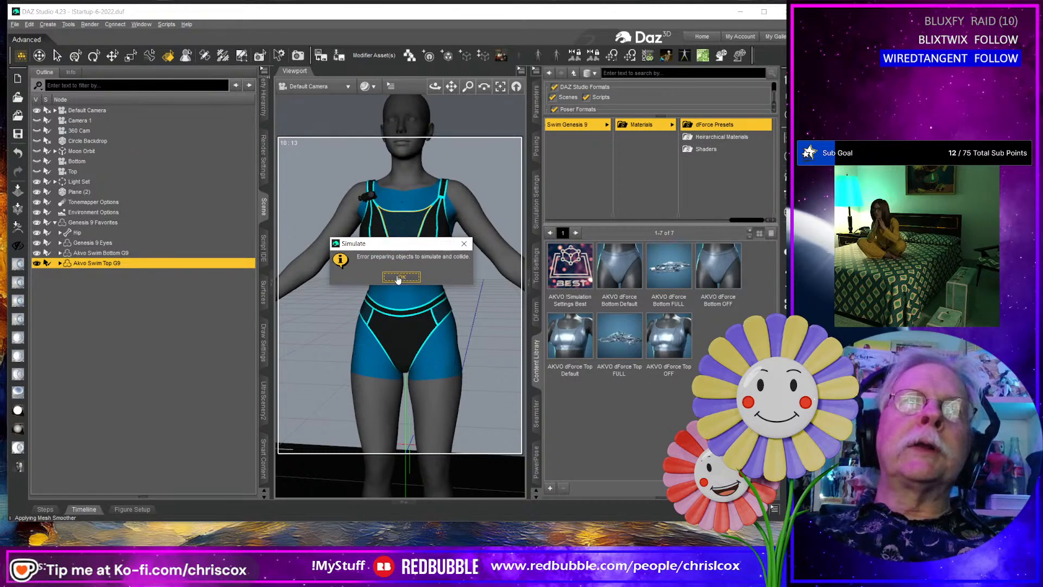
pyautogui.click(401, 278)
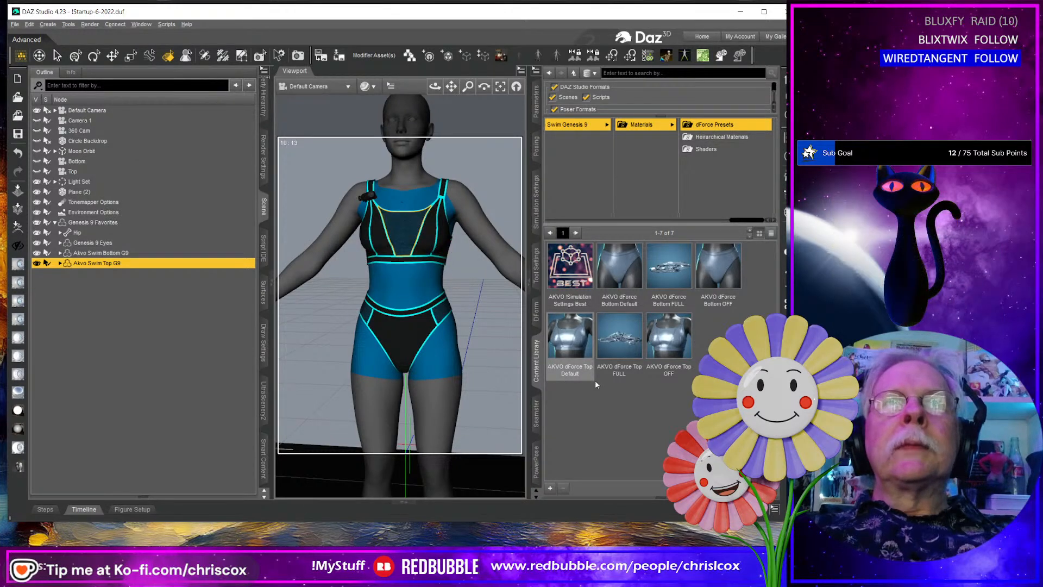
# Apply AKVO dForce Top Default to the swim top and AKVO dForce Bottom OFF to the swim bottom.
pyautogui.click(575, 347)
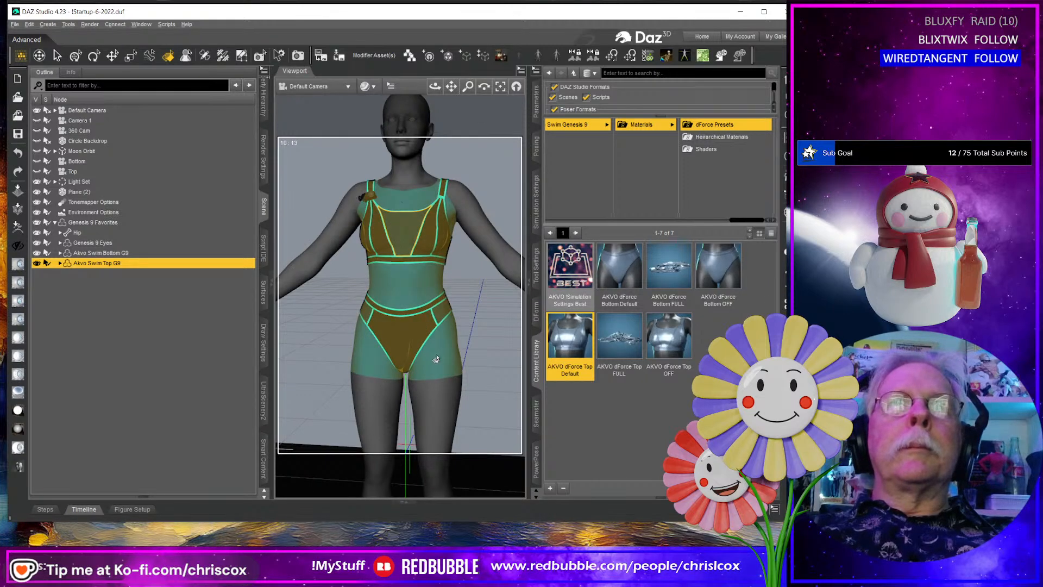
pyautogui.moveTo(436, 358); pyautogui.dragTo(416, 359, button='middle')
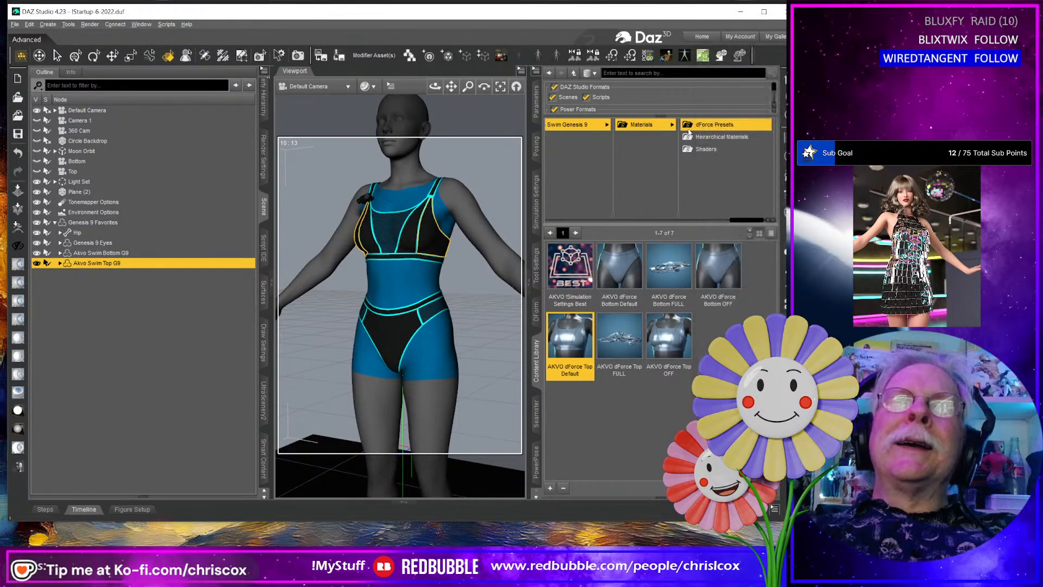
pyautogui.click(394, 234)
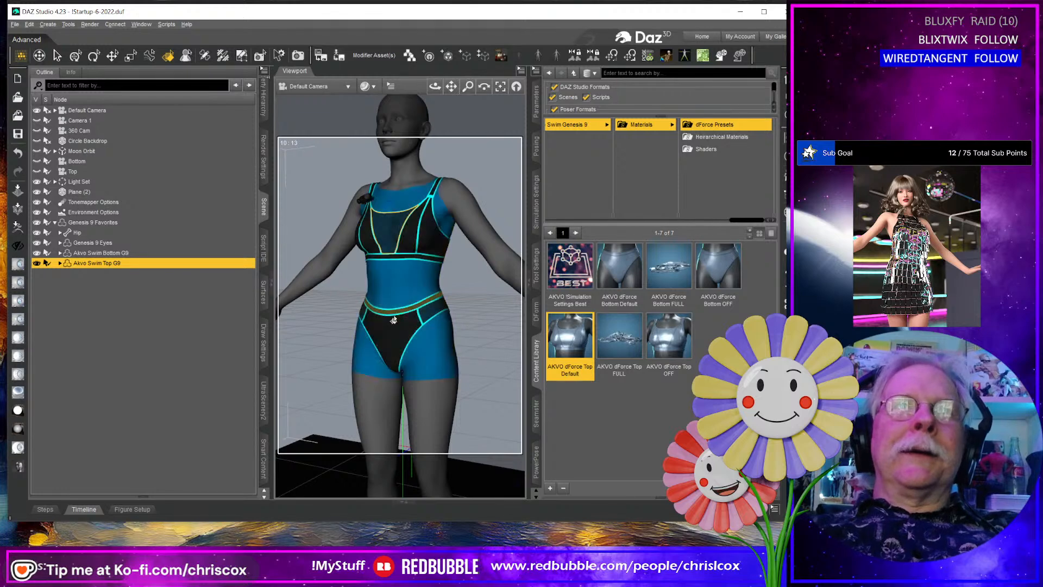
pyautogui.keyDown('ctrl'); pyautogui.click(394, 335); pyautogui.keyUp('ctrl')
pyautogui.click(473, 348)
pyautogui.click(398, 336)
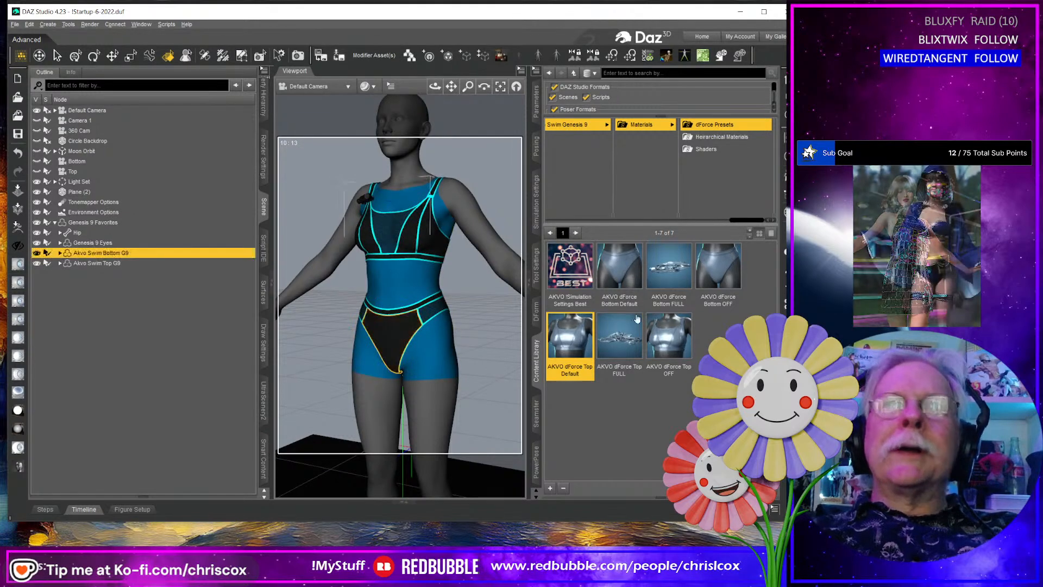
pyautogui.click(713, 286)
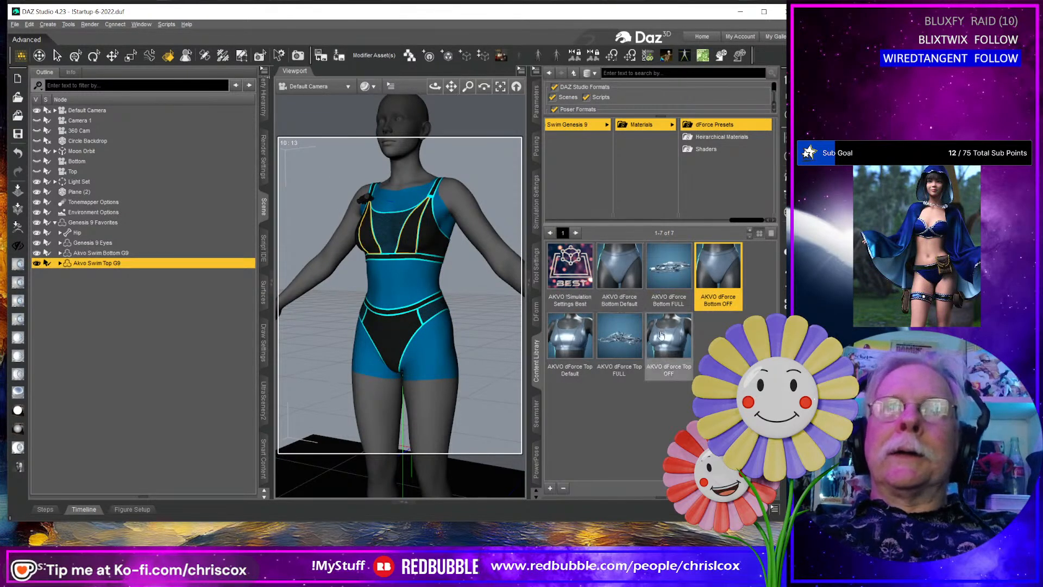
# Simulate the swim top with the AKVO dForce Top Default preset, and try the AKVO dForce Top FULL preset on it.
pyautogui.doubleClick(574, 341)
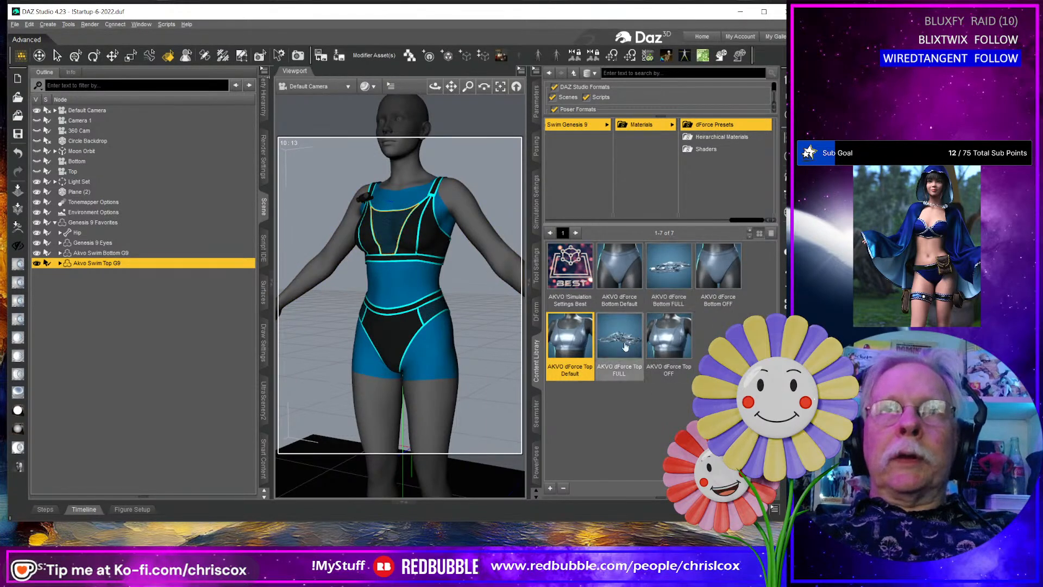
pyautogui.click(785, 304)
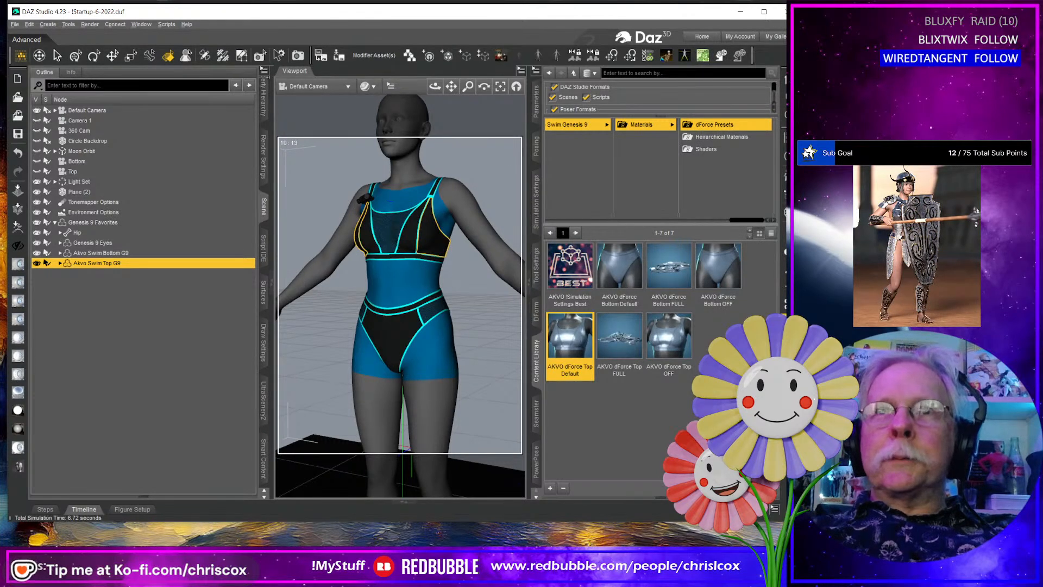
pyautogui.click(616, 340)
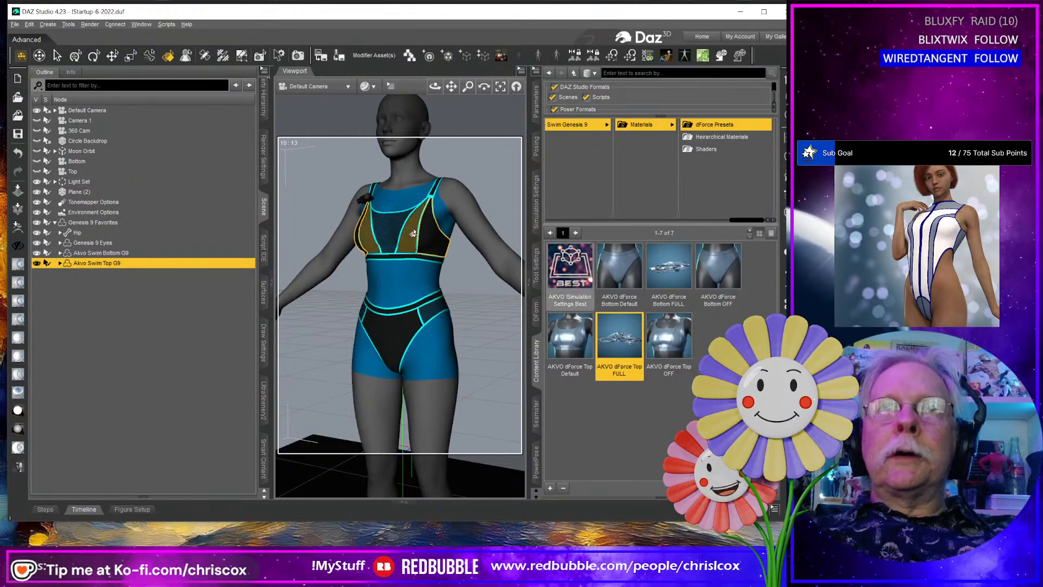
# Switch the swim top to AKVO dForce Top OFF and try AKVO dForce Bottom Default and Bottom FULL on the swim bottom.
pyautogui.doubleClick(668, 339)
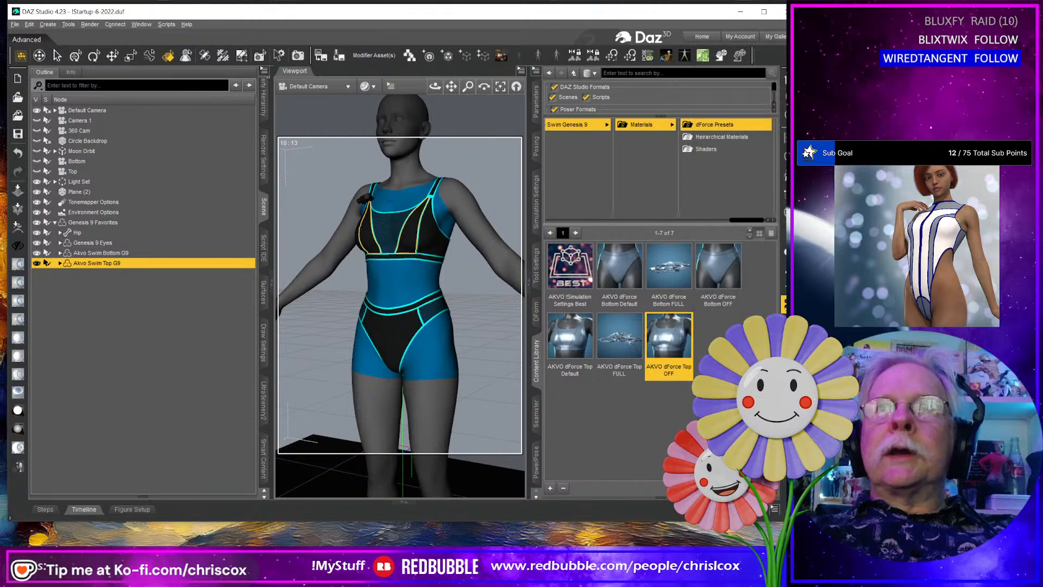
pyautogui.click(395, 279)
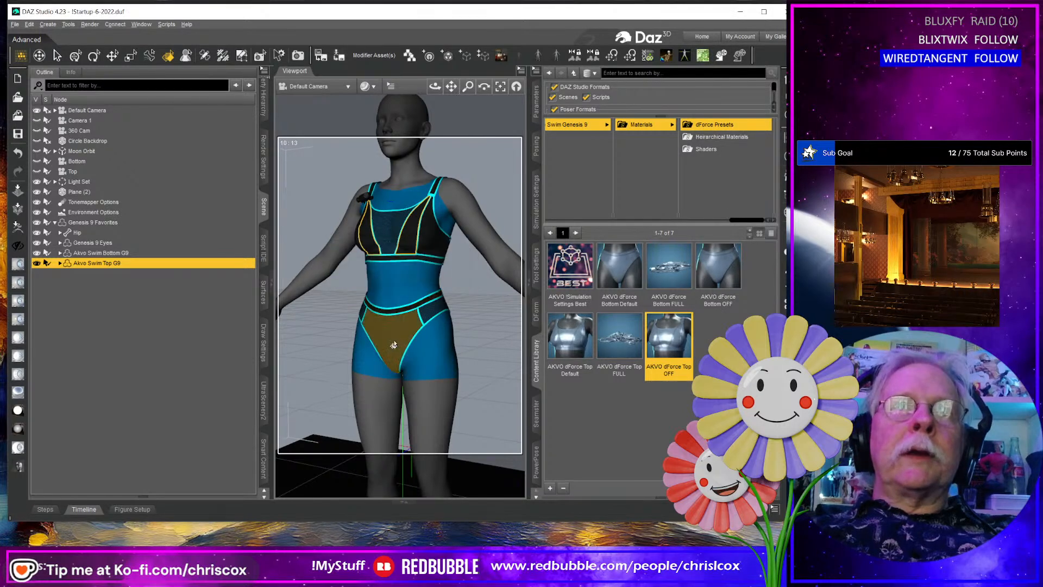
pyautogui.click(397, 344)
pyautogui.click(618, 268)
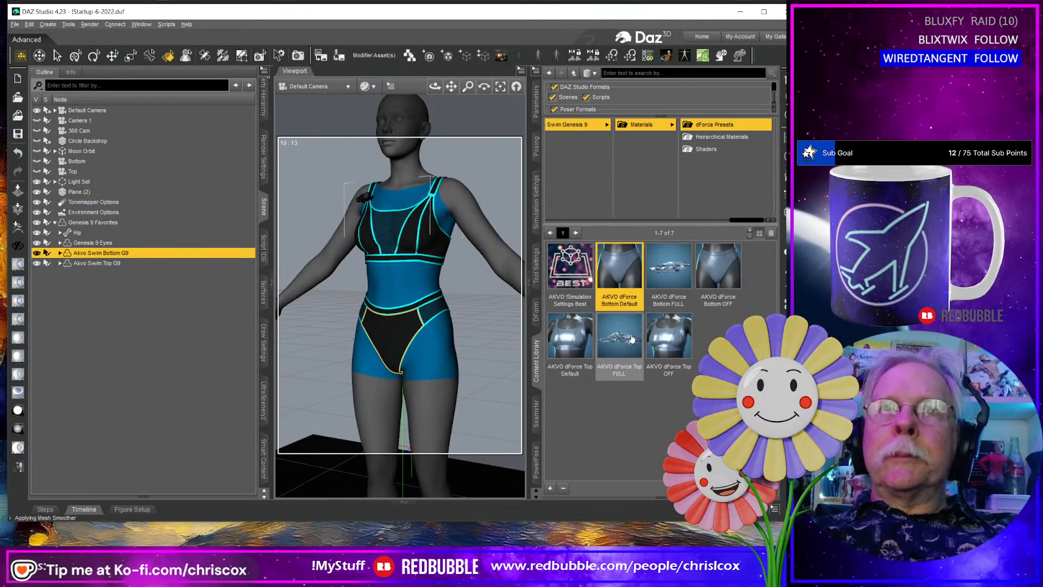
pyautogui.doubleClick(670, 281)
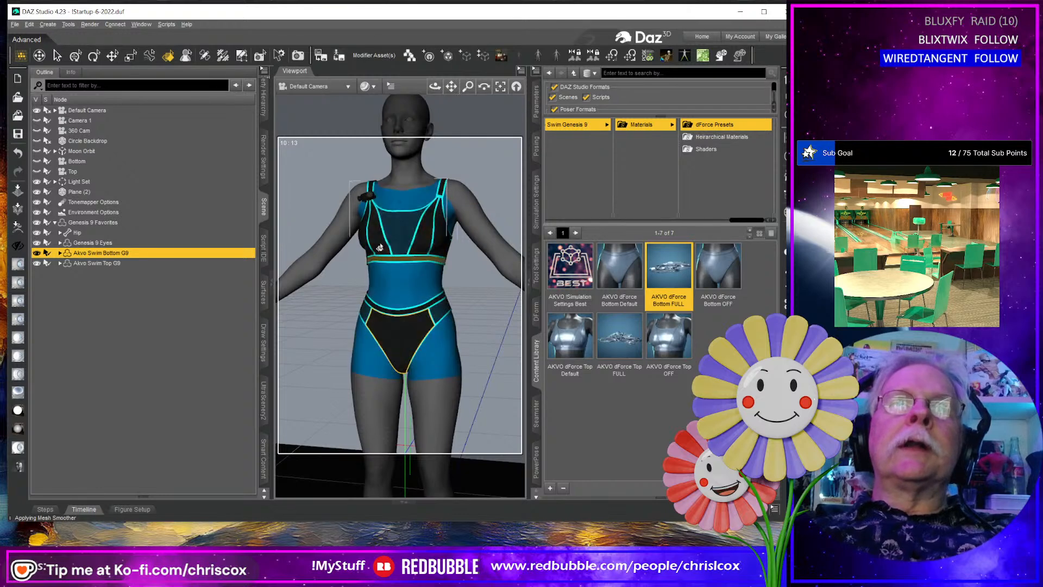
# Apply the black Plastic - Smooth shader to all surfaces of the Genesis 9 figure and the Genesis 9 Eyes.
pyautogui.click(464, 212)
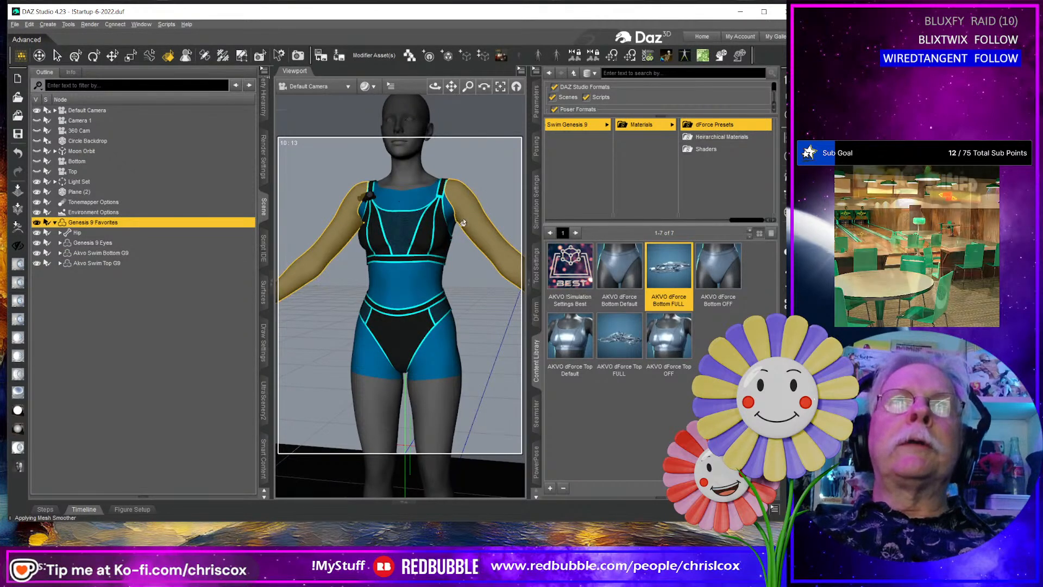
pyautogui.scroll(-2, 462, 223)
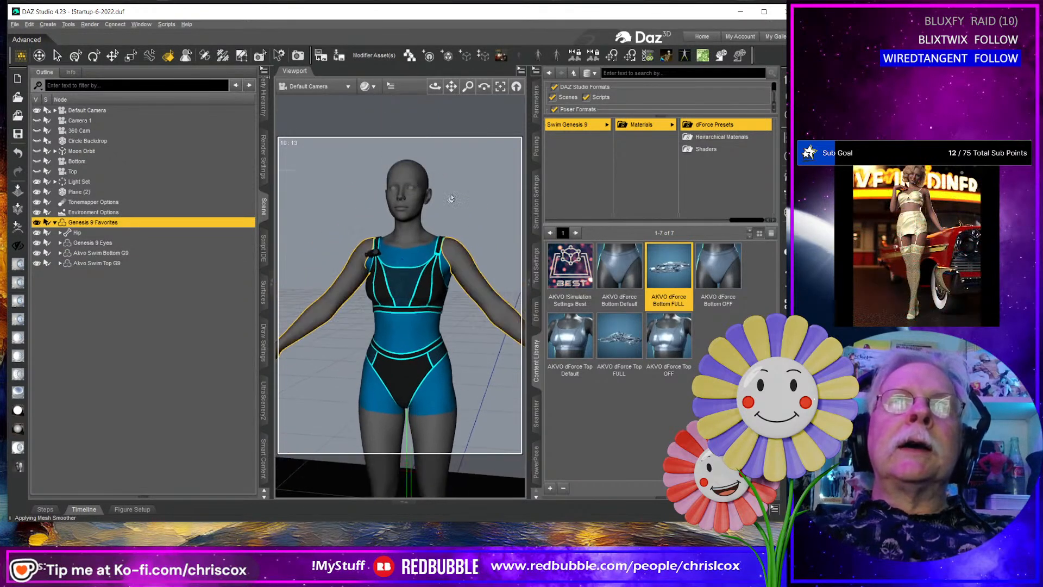
pyautogui.click(407, 191)
pyautogui.keyDown('ctrl'); pyautogui.click(404, 177); pyautogui.keyUp('ctrl')
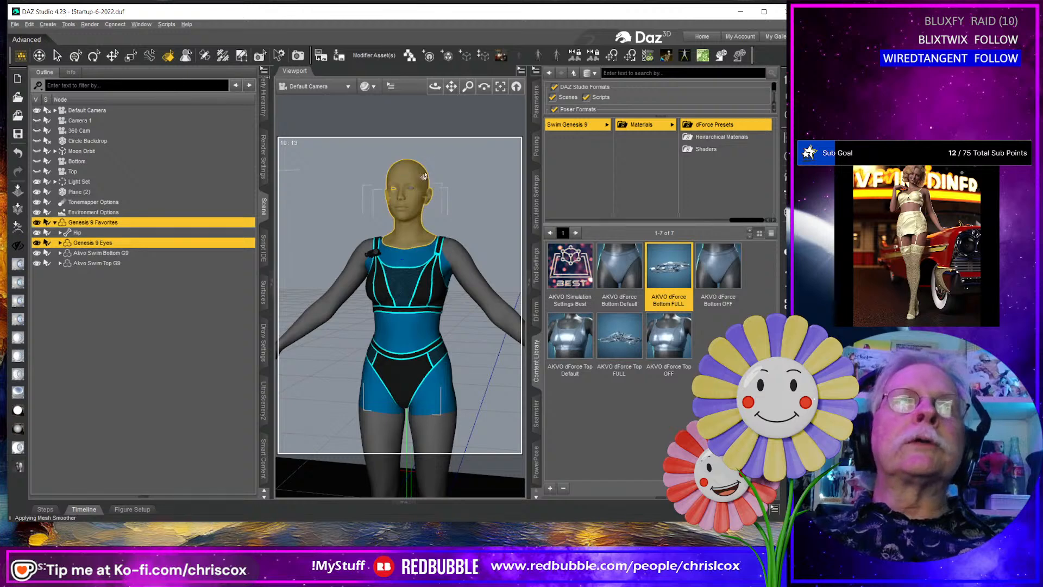
pyautogui.click(263, 292)
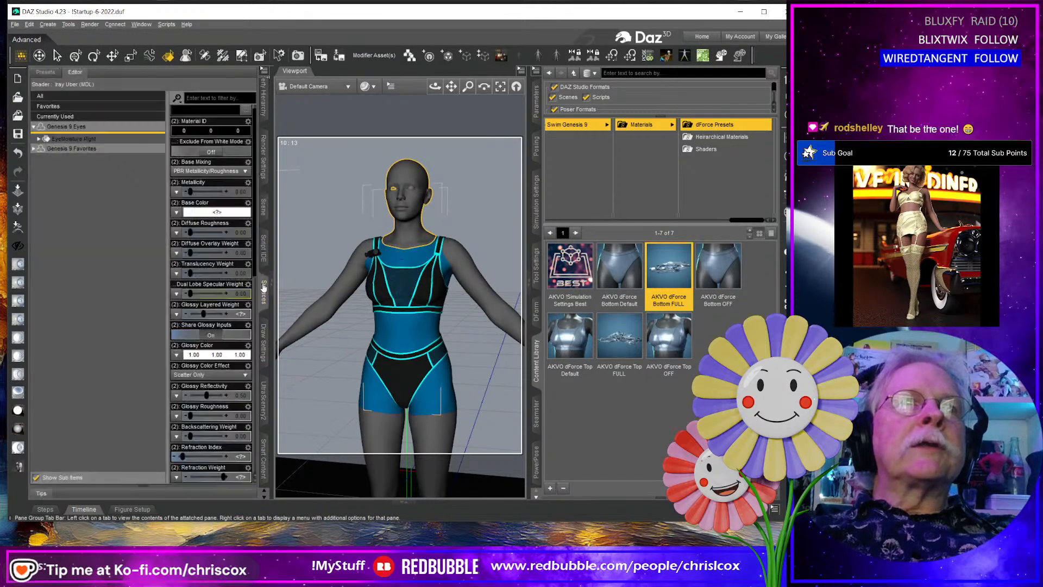
pyautogui.click(97, 126)
pyautogui.keyDown('ctrl'); pyautogui.click(76, 178); pyautogui.keyUp('ctrl')
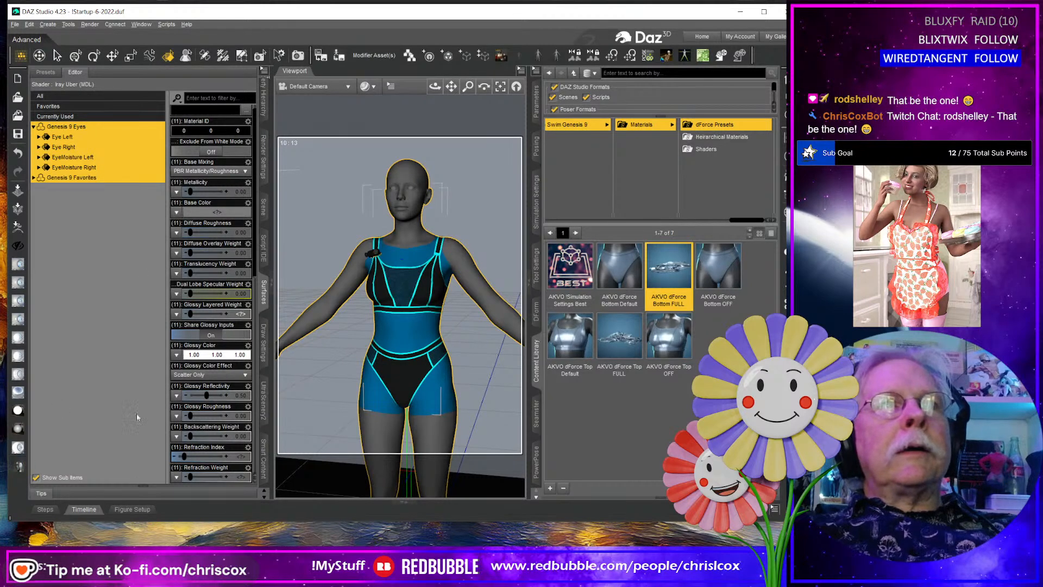
pyautogui.click(21, 467)
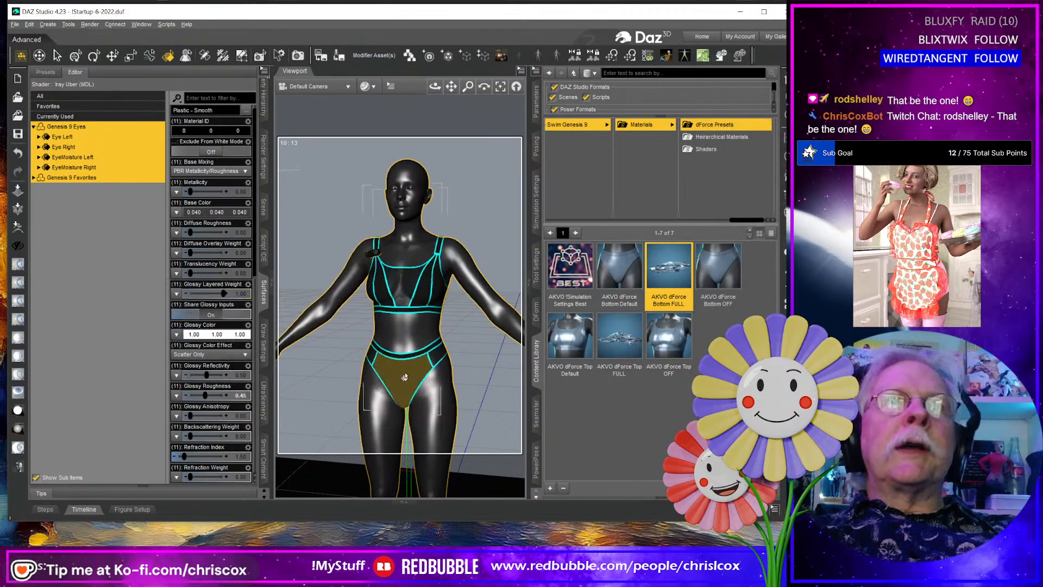
# Set the base colour of the Genesis 9 figure and eye surfaces to orange (1.00, 0.22, 0.00).
pyautogui.click(228, 214)
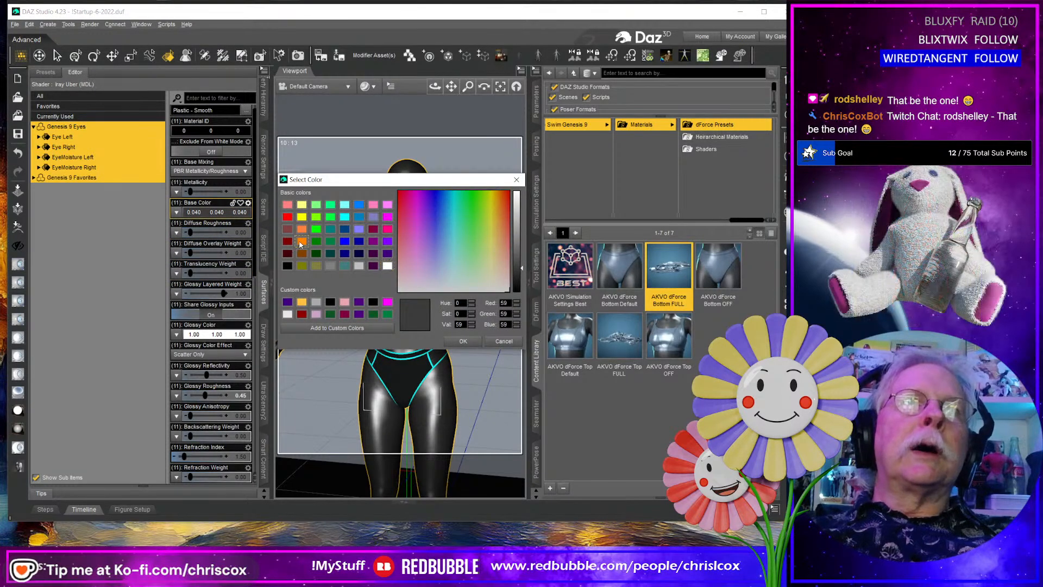
pyautogui.click(475, 344)
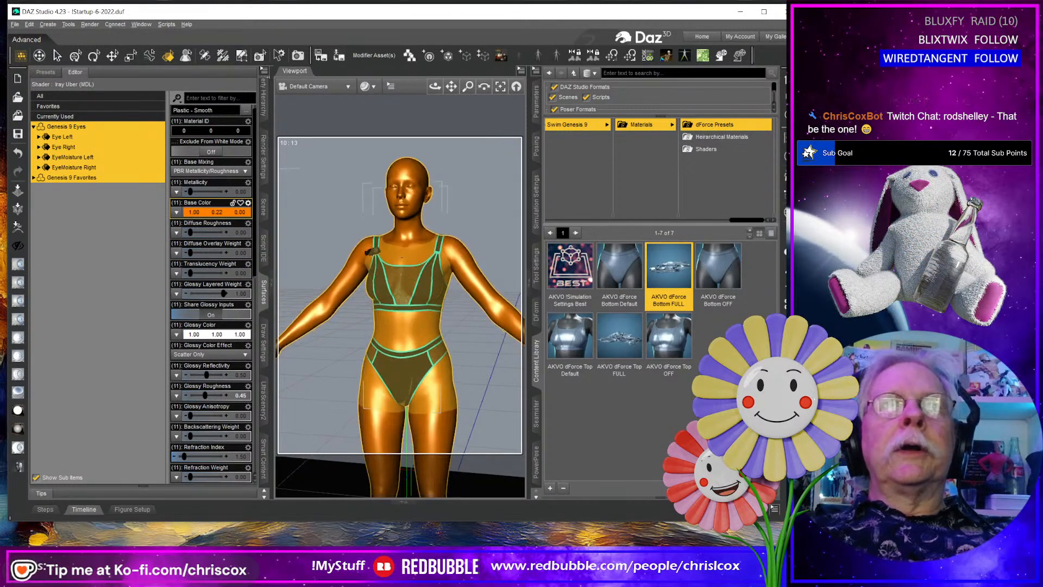
pyautogui.moveTo(452, 443); pyautogui.dragTo(449, 404, button='right')
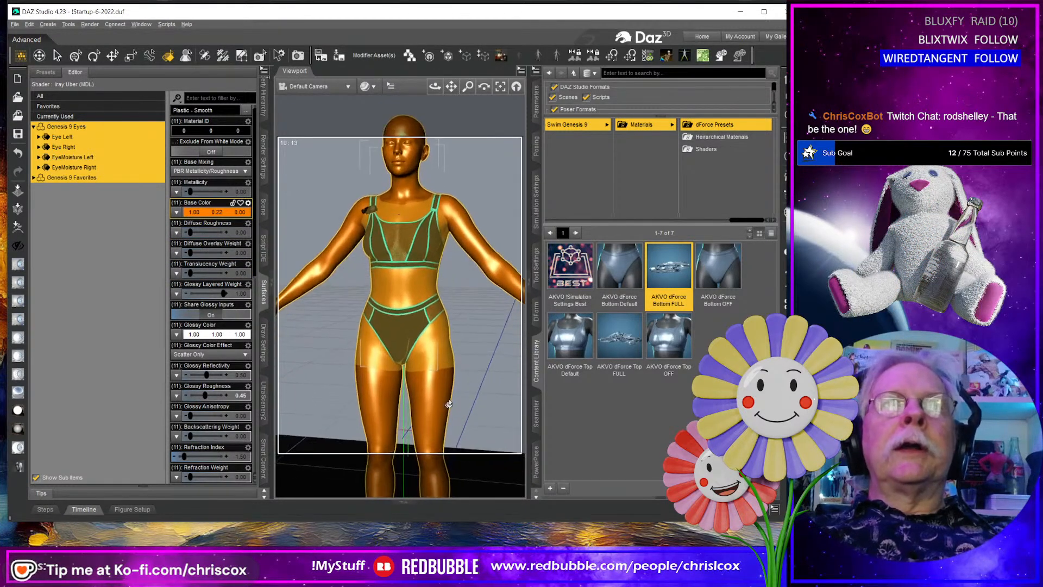
# Try the hierarchical material presets AKVO Aqua and Silver G9 and AKVO Black and Aqua G9 on the swim outfit.
pyautogui.click(719, 138)
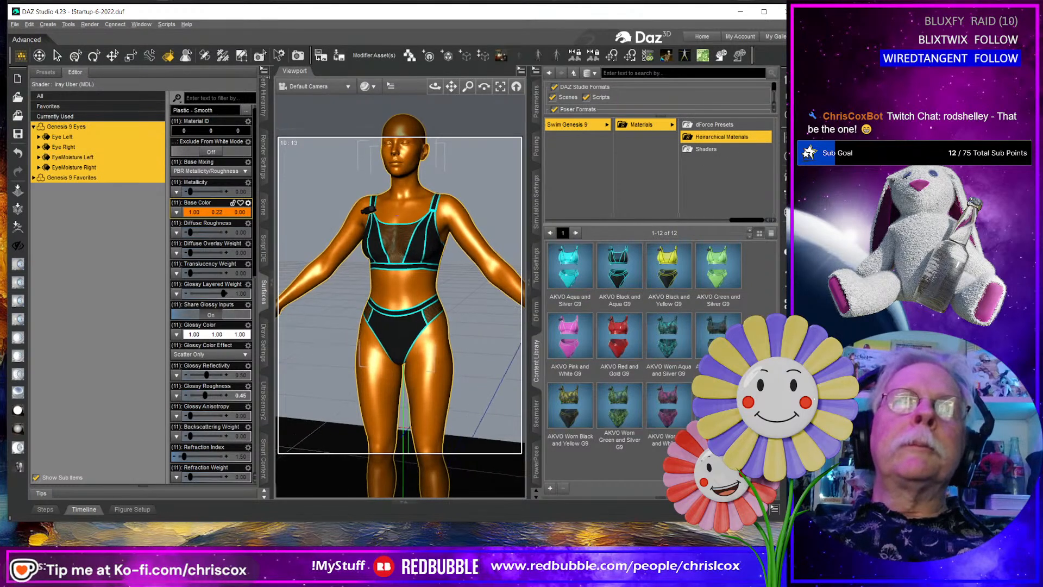
pyautogui.doubleClick(577, 283)
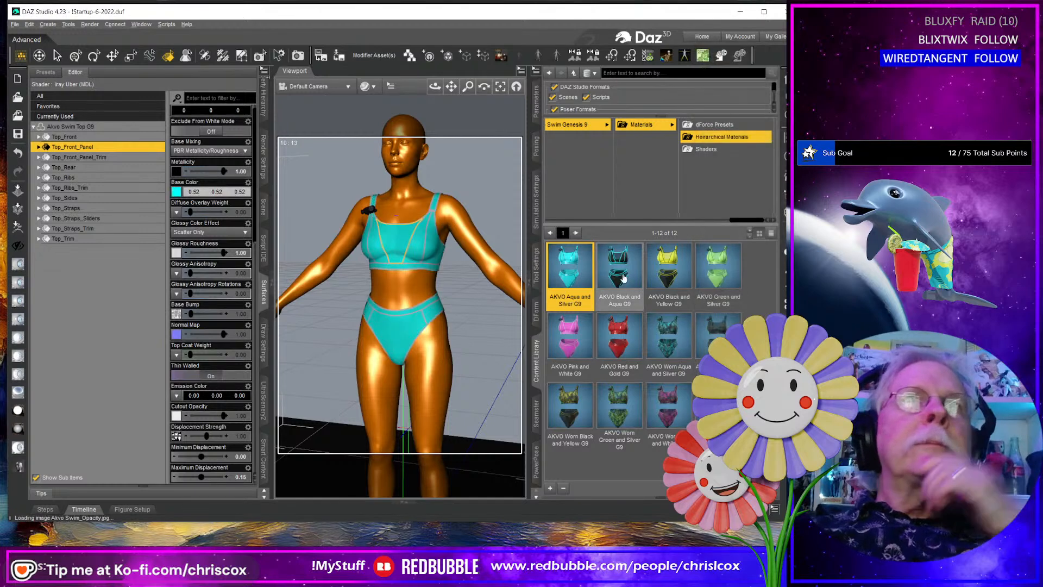
pyautogui.doubleClick(623, 278)
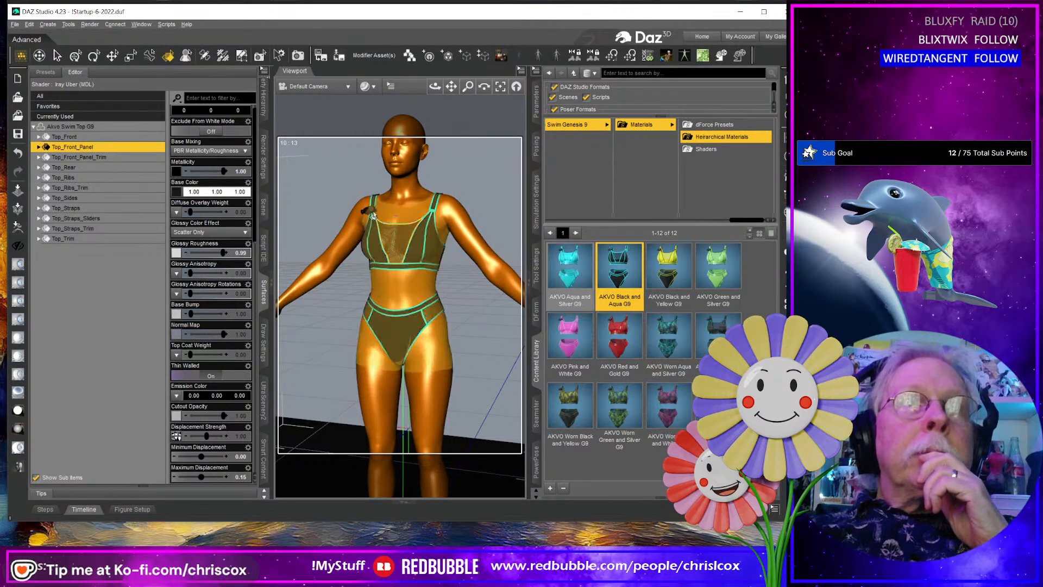
# Apply the AKVO Camera Worn material to the camera on the shoulder strap and inspect it up close.
pyautogui.click(370, 212)
pyautogui.click(640, 126)
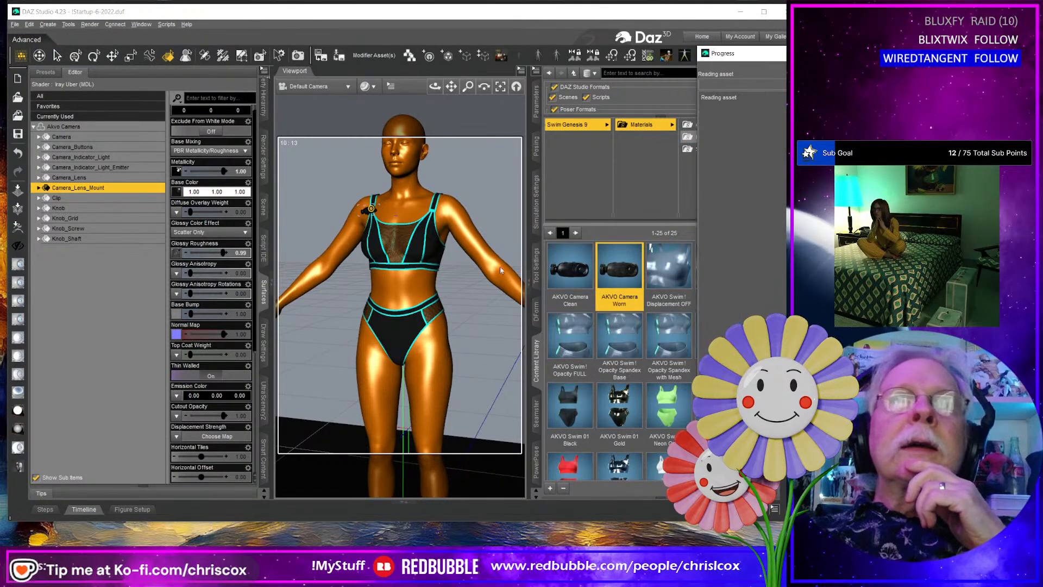
pyautogui.scroll(10, 417, 250)
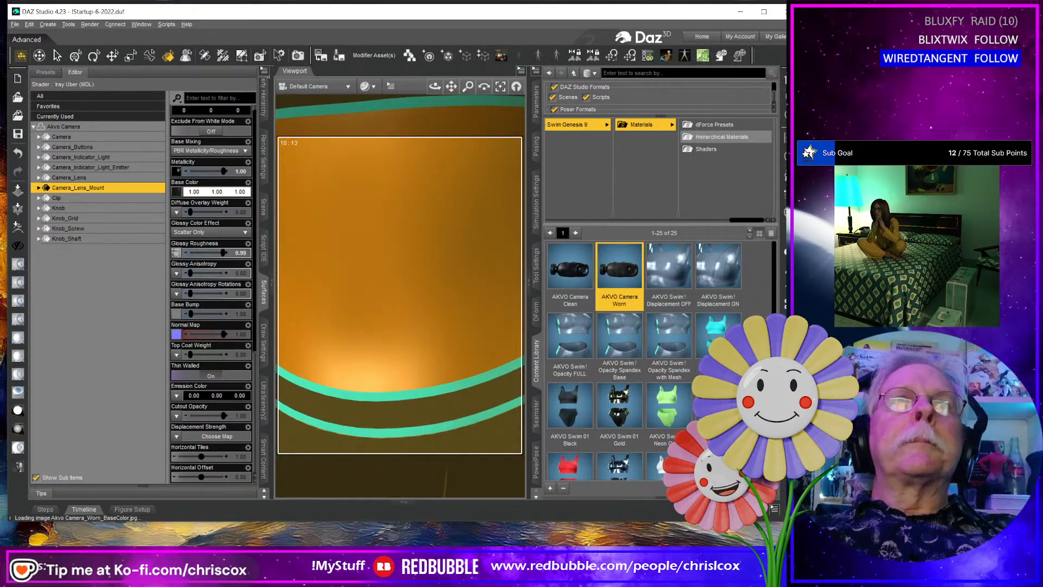
pyautogui.moveTo(451, 86); pyautogui.dragTo(473, 353)
pyautogui.click(403, 319)
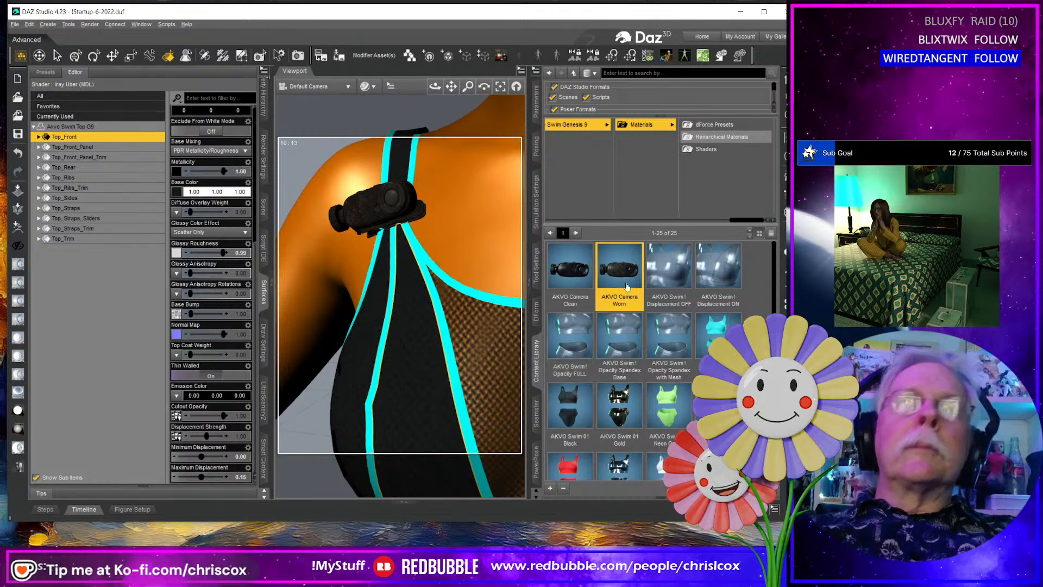
# Compare AKVO Aqua and Silver G9 with AKVO Black and Aqua G9 close to the camera, applying Aqua and Silver again with the camera selected.
pyautogui.click(721, 137)
pyautogui.moveTo(570, 267); pyautogui.dragTo(397, 225)
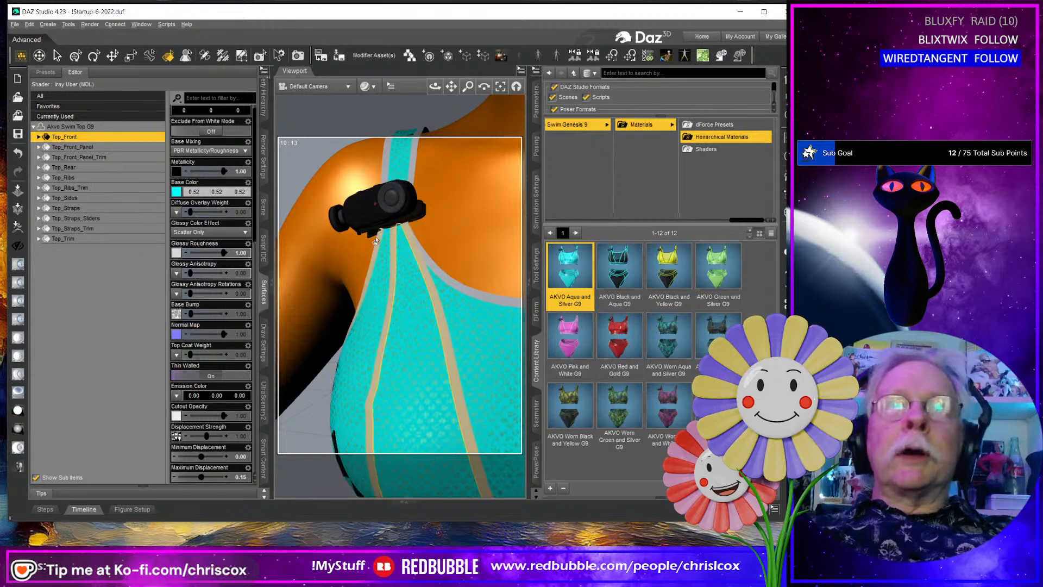
pyautogui.doubleClick(607, 267)
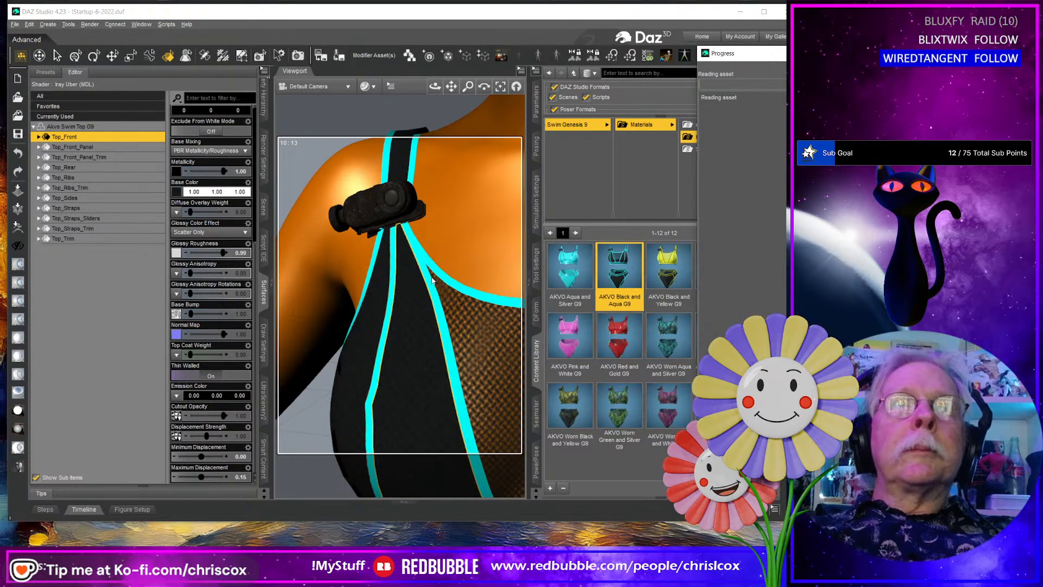
pyautogui.click(392, 199)
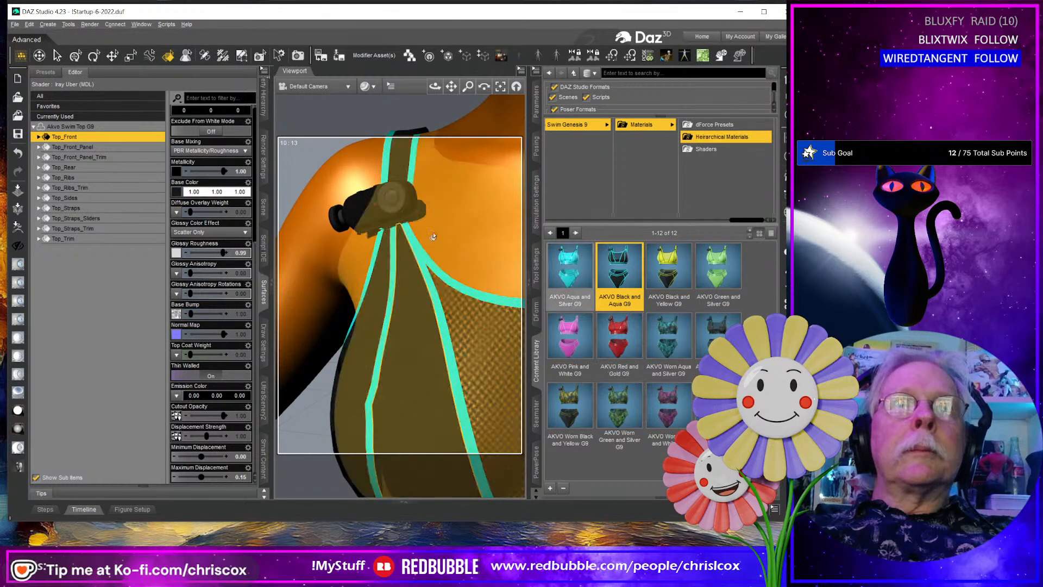
pyautogui.doubleClick(560, 283)
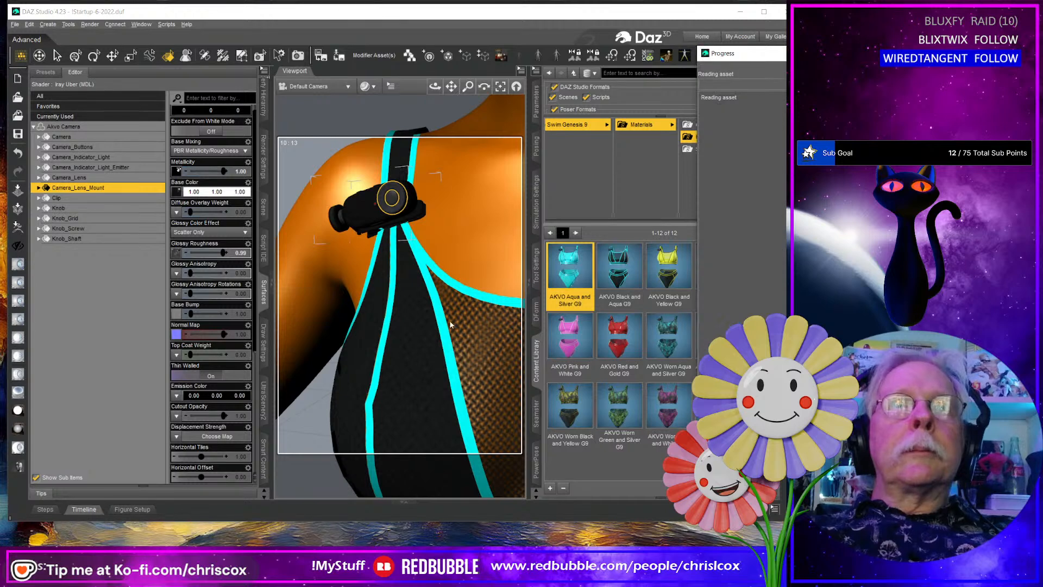
# Try the clean colour presets on the whole outfit, from AKVO Black and Aqua G9 through Black and Yellow to Red and Gold G9.
pyautogui.scroll(-10, 450, 326)
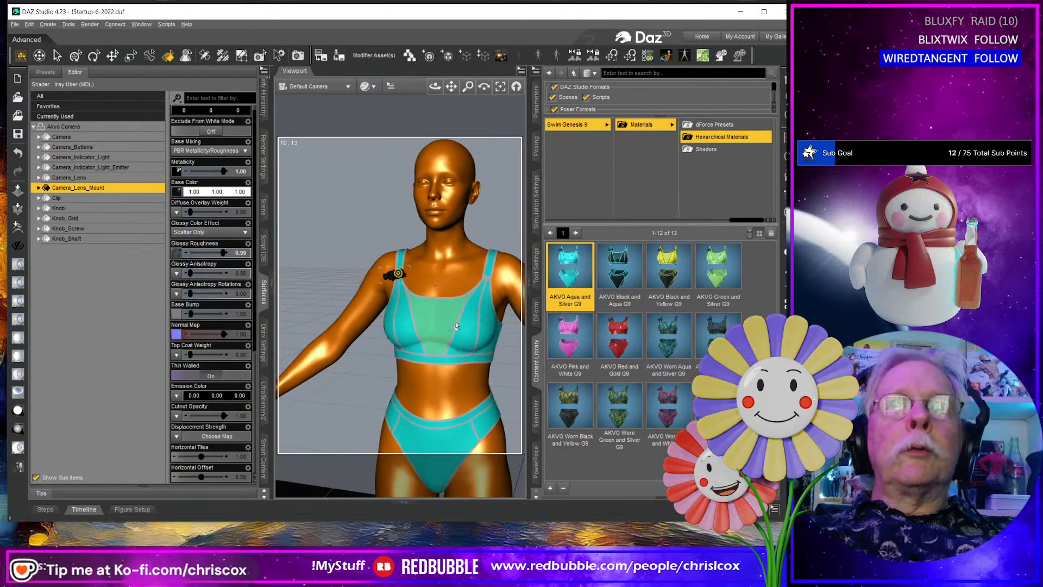
pyautogui.moveTo(456, 326); pyautogui.dragTo(391, 255, button='middle')
pyautogui.doubleClick(636, 270)
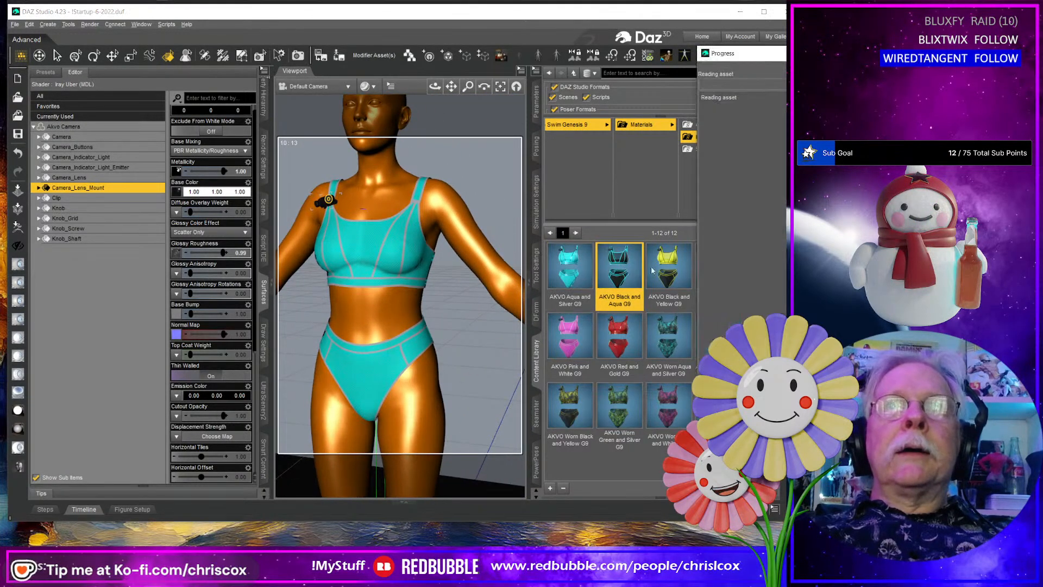
pyautogui.doubleClick(669, 272)
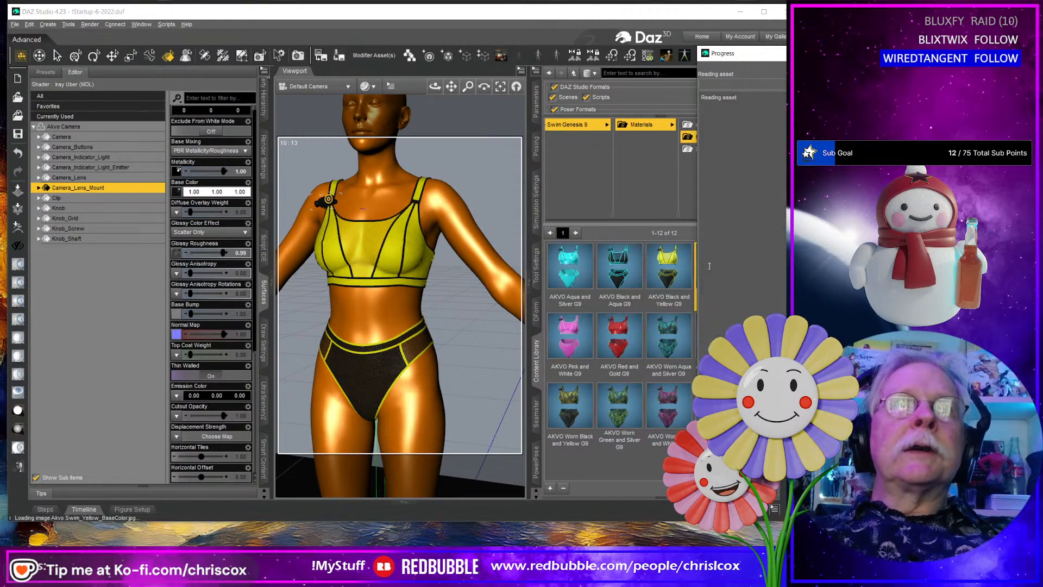
pyautogui.doubleClick(565, 344)
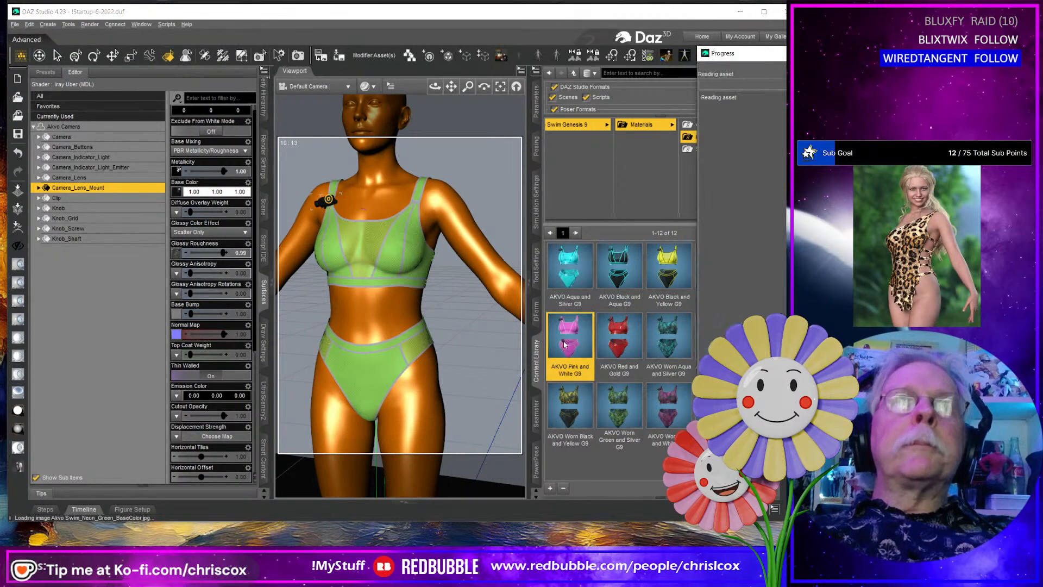
pyautogui.doubleClick(627, 343)
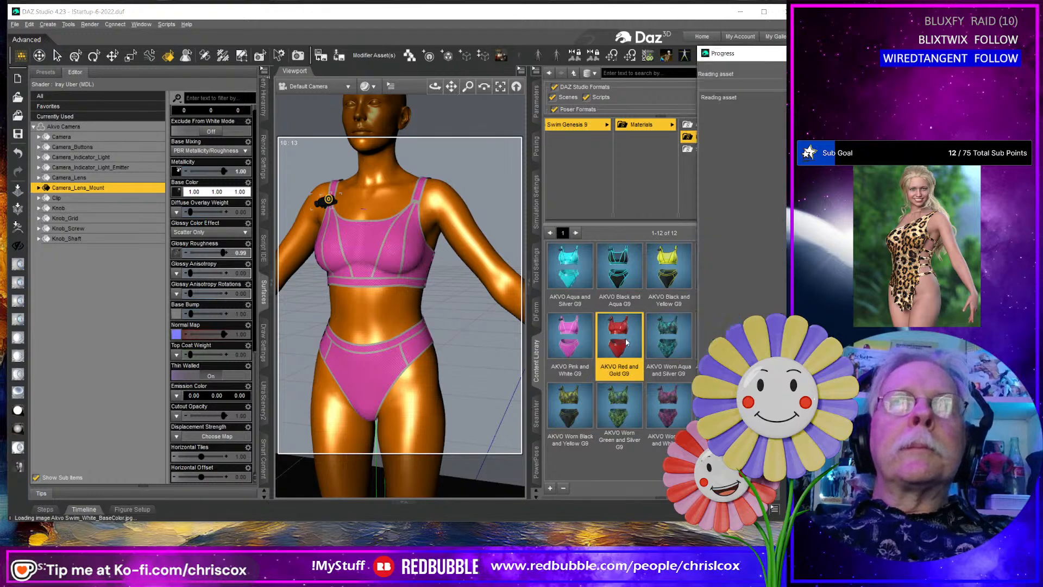
# Try the worn hierarchical presets on the outfit, from AKVO Worn Aqua and Silver G9 through the worn red and gold variant.
pyautogui.doubleClick(673, 344)
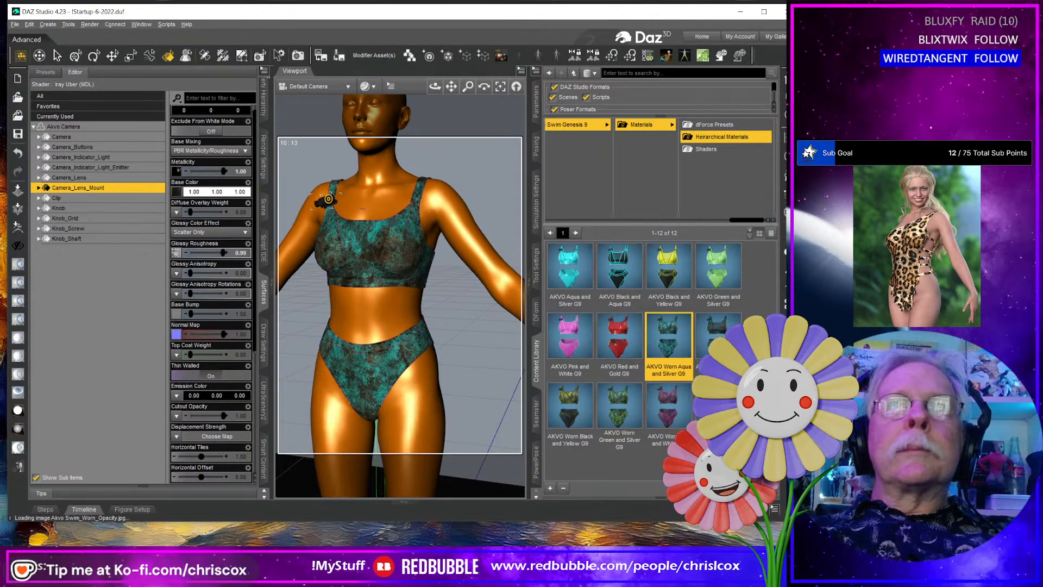
pyautogui.doubleClick(717, 332)
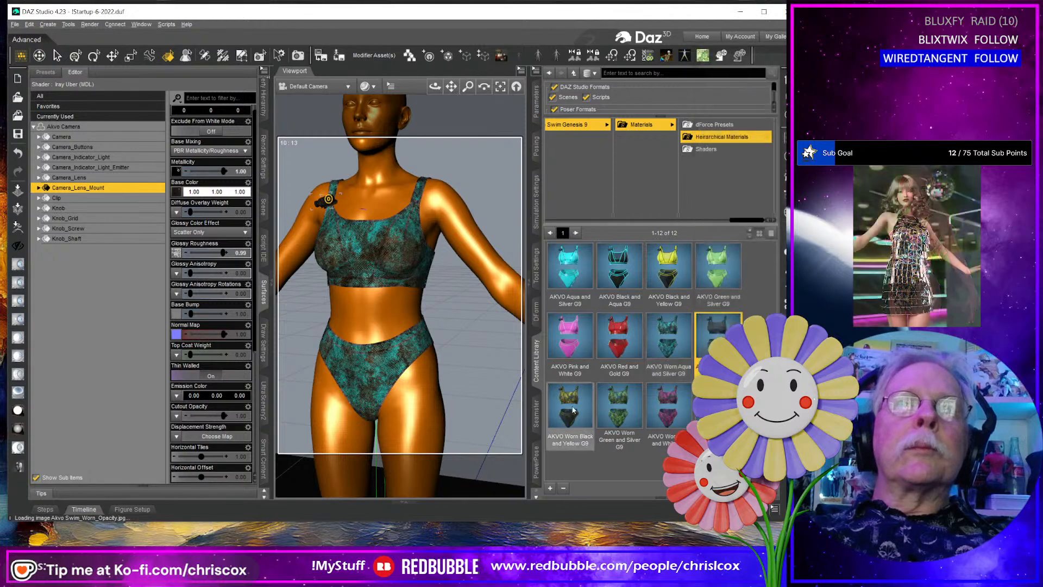
pyautogui.doubleClick(571, 410)
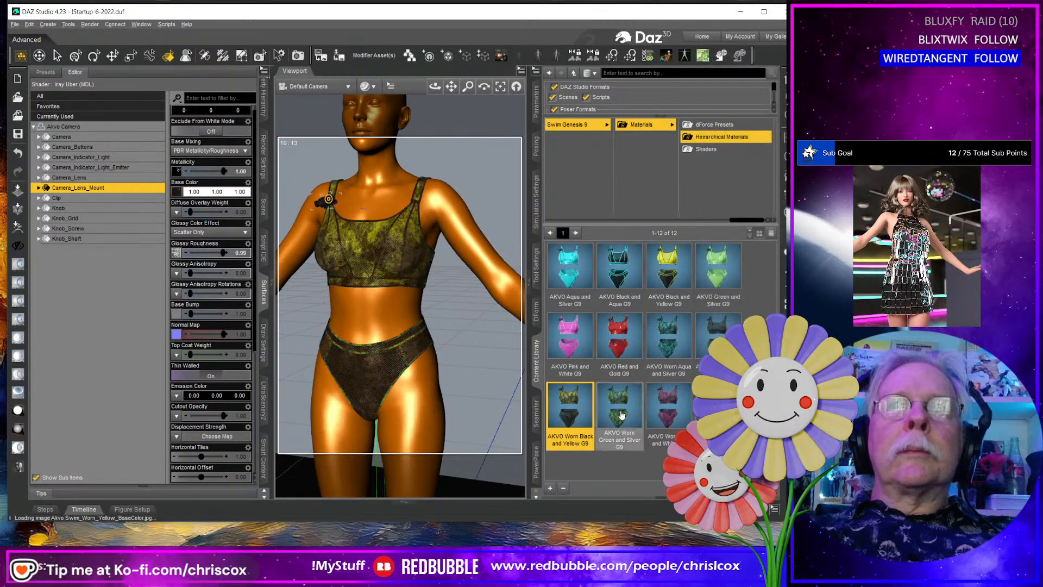
pyautogui.doubleClick(620, 413)
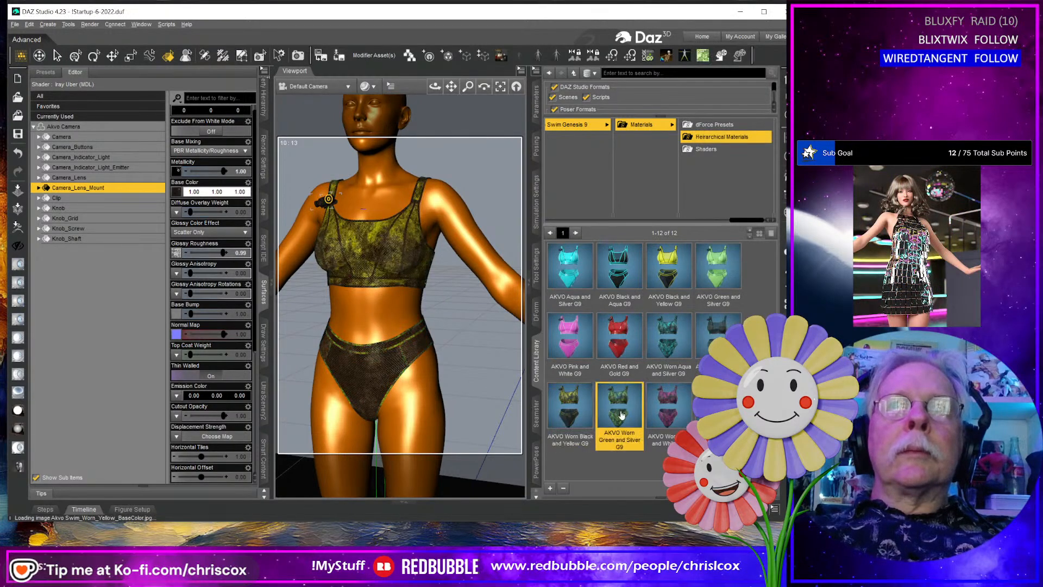
pyautogui.doubleClick(661, 416)
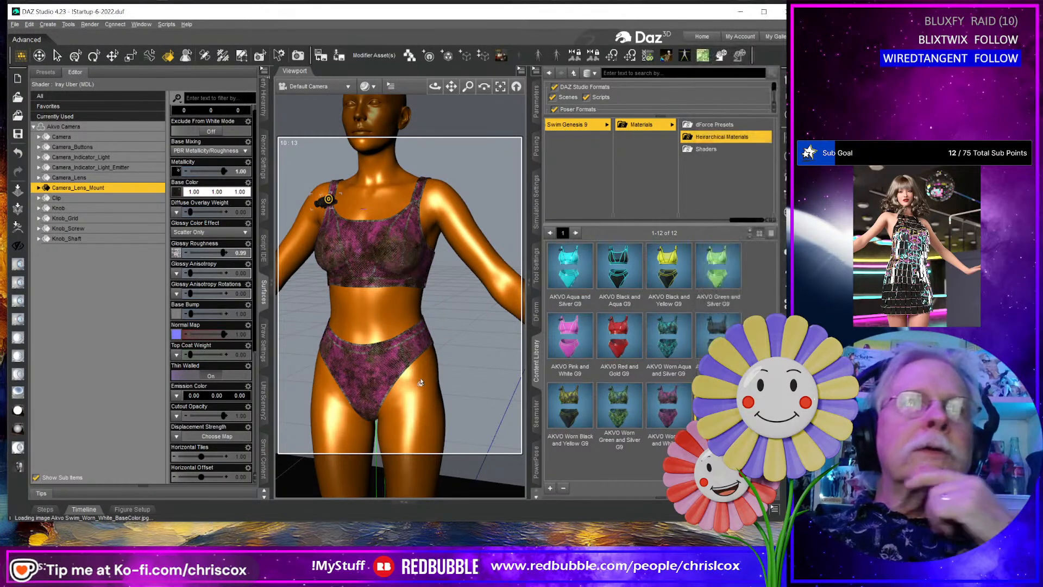
pyautogui.moveTo(392, 365); pyautogui.dragTo(391, 363, button='middle')
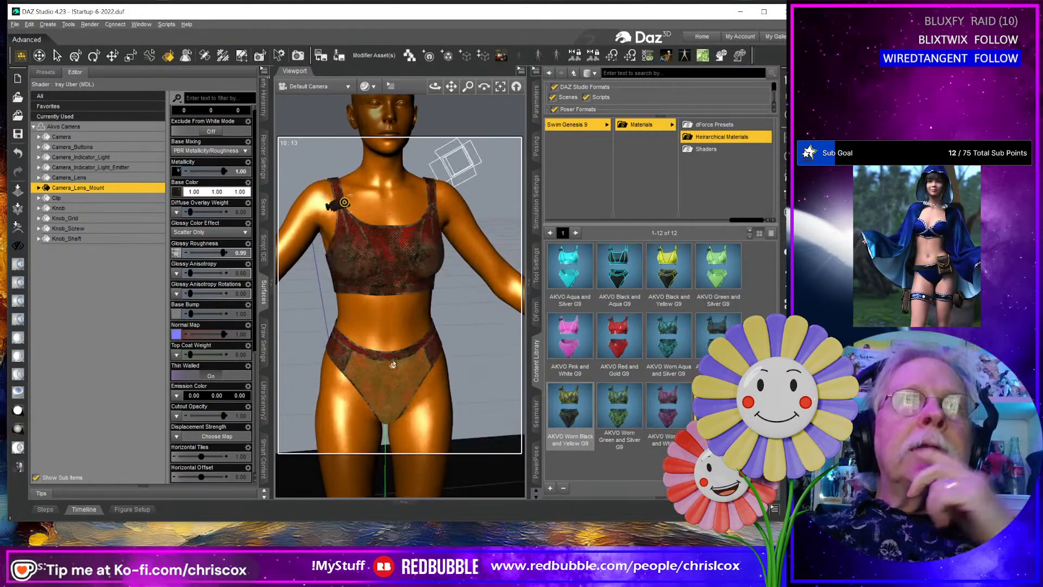
# Inspect the worn fabric near the shoulder camera, trying AKVO Worn Aqua and Silver G9 and the clean AKVO Pink and White G9.
pyautogui.scroll(8, 385, 331)
pyautogui.moveTo(384, 312); pyautogui.dragTo(435, 375, button='middle')
pyautogui.moveTo(353, 238); pyautogui.dragTo(384, 285, button='middle')
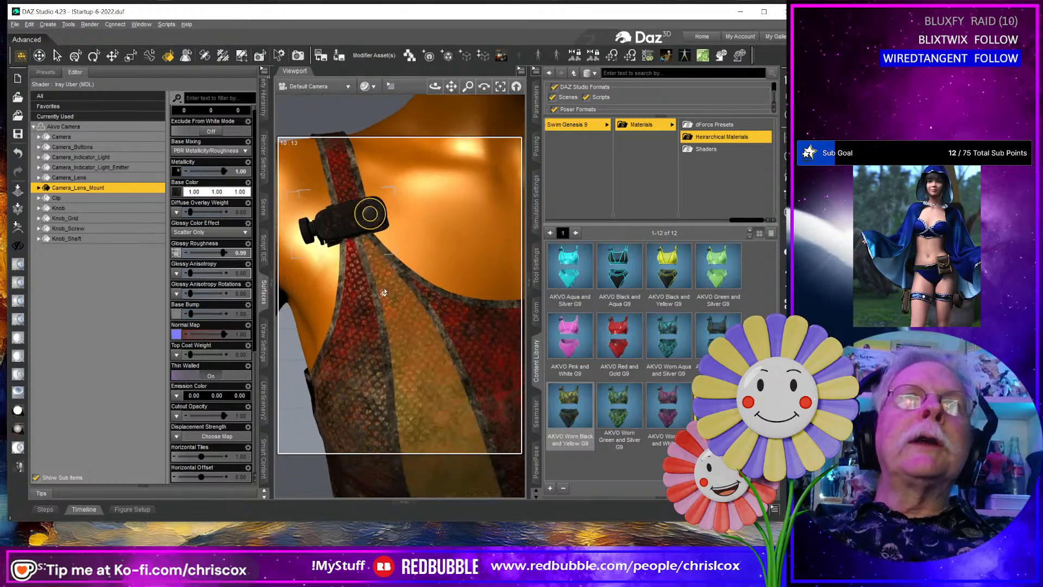
pyautogui.doubleClick(618, 338)
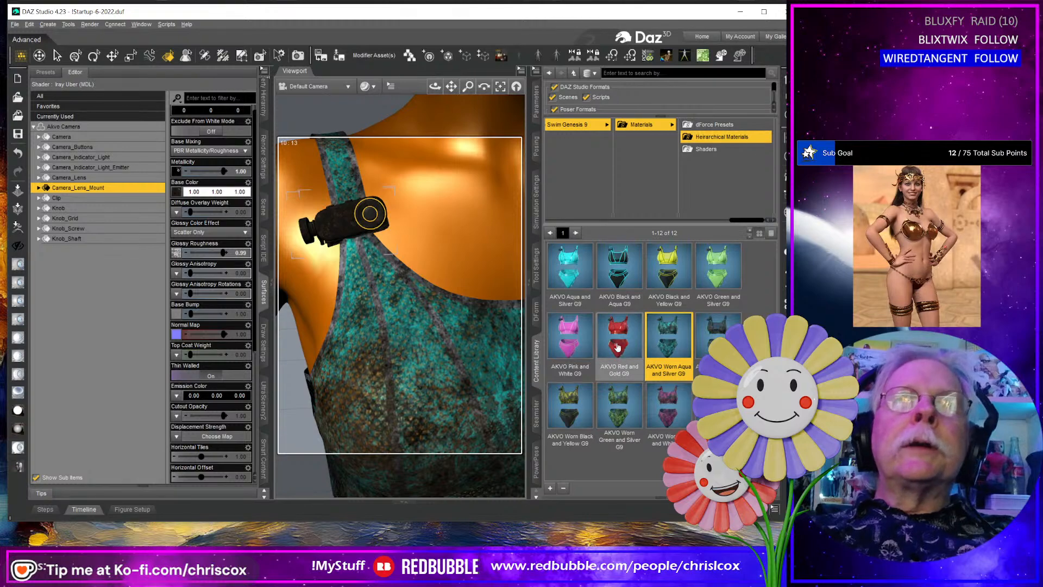
pyautogui.doubleClick(576, 343)
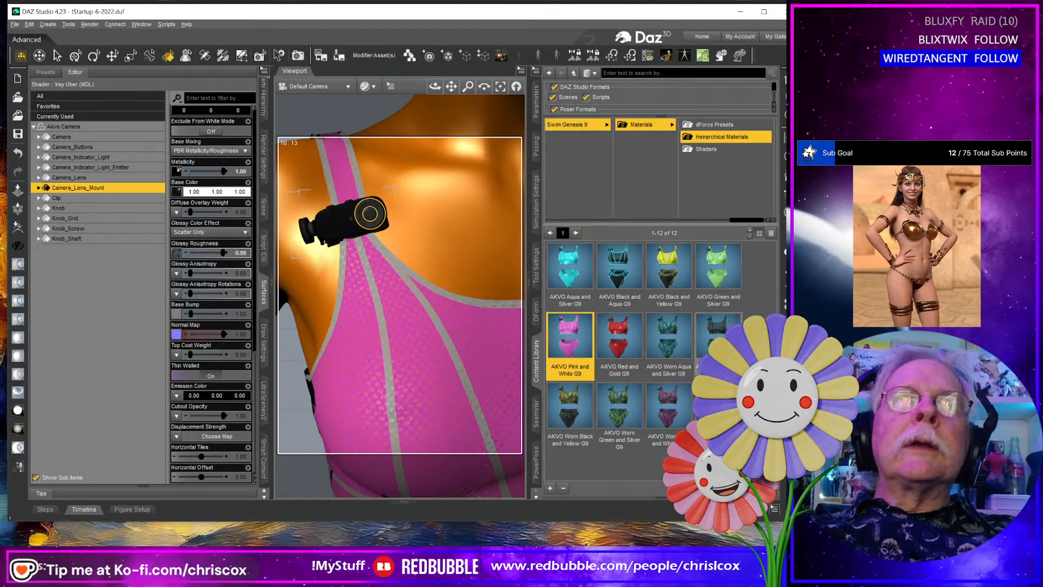
# Apply the worn black and aqua preset to the outfit and view the full Genesis 9 figure.
pyautogui.doubleClick(716, 339)
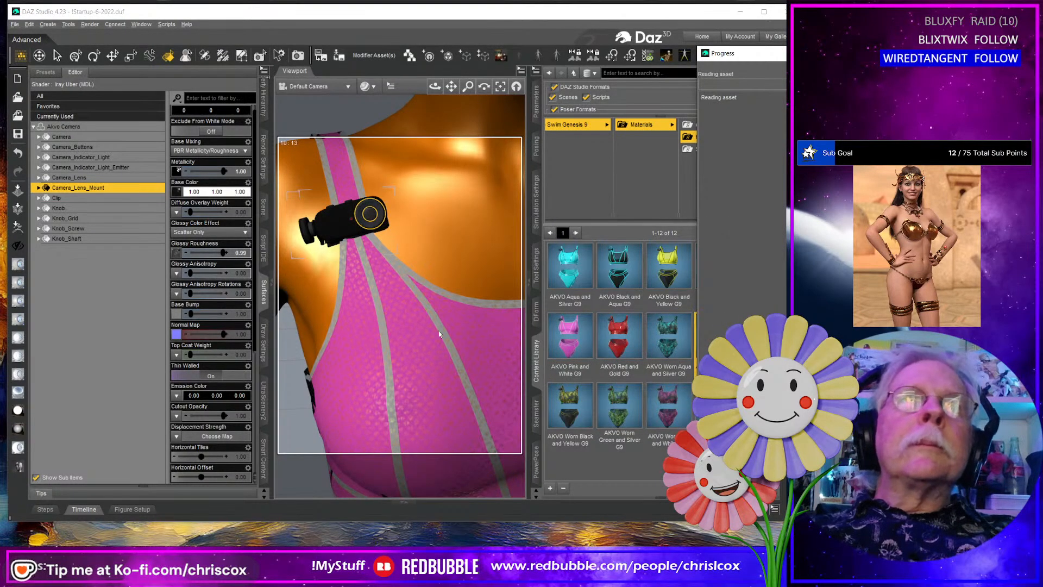
pyautogui.scroll(-8, 437, 335)
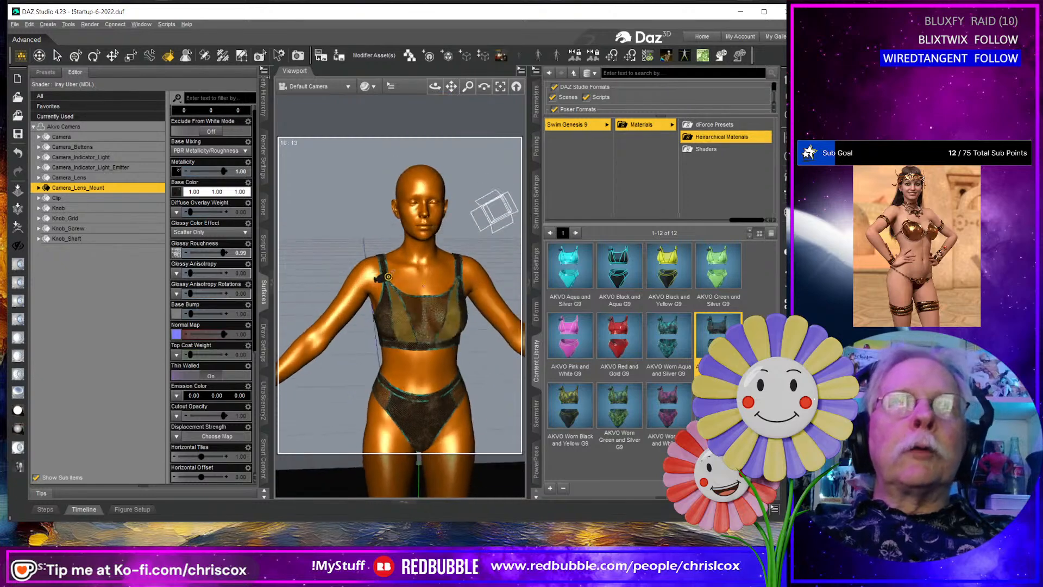
pyautogui.moveTo(438, 334); pyautogui.dragTo(465, 350, button='middle')
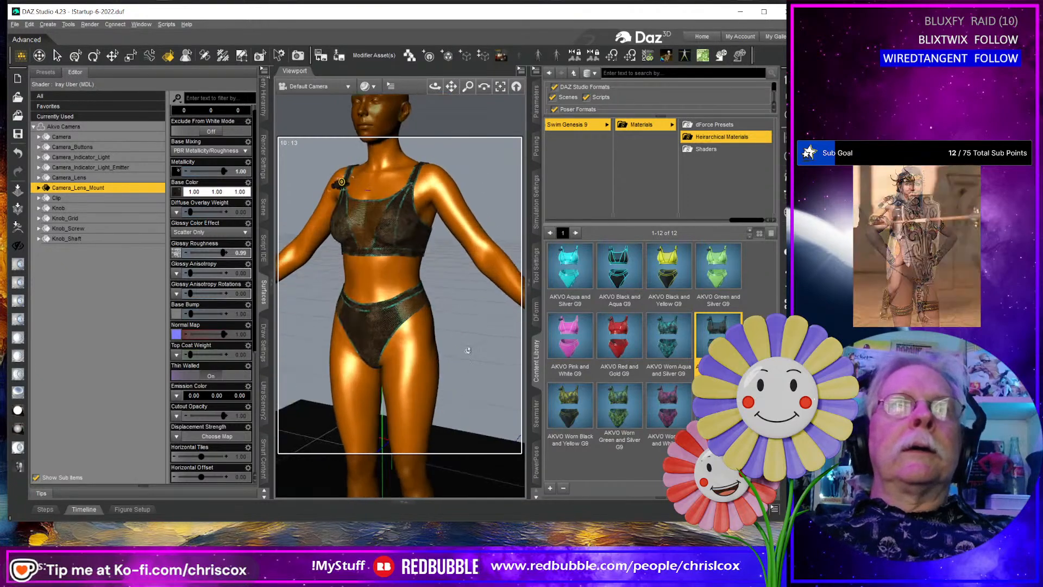
pyautogui.click(474, 253)
pyautogui.scroll(-2, 456, 324)
pyautogui.scroll(-3, 456, 325)
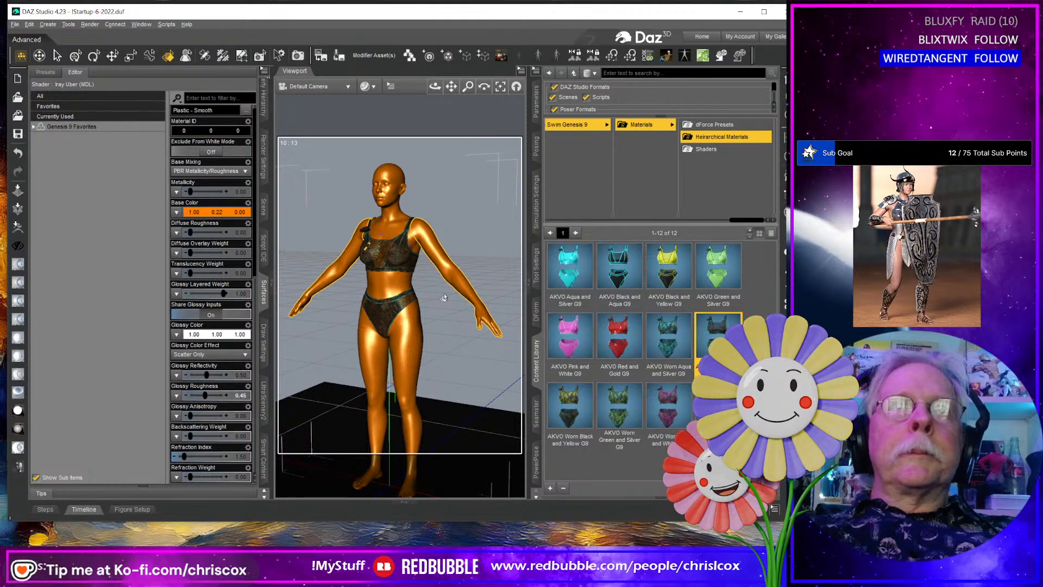
pyautogui.moveTo(444, 288); pyautogui.dragTo(405, 289, button='middle')
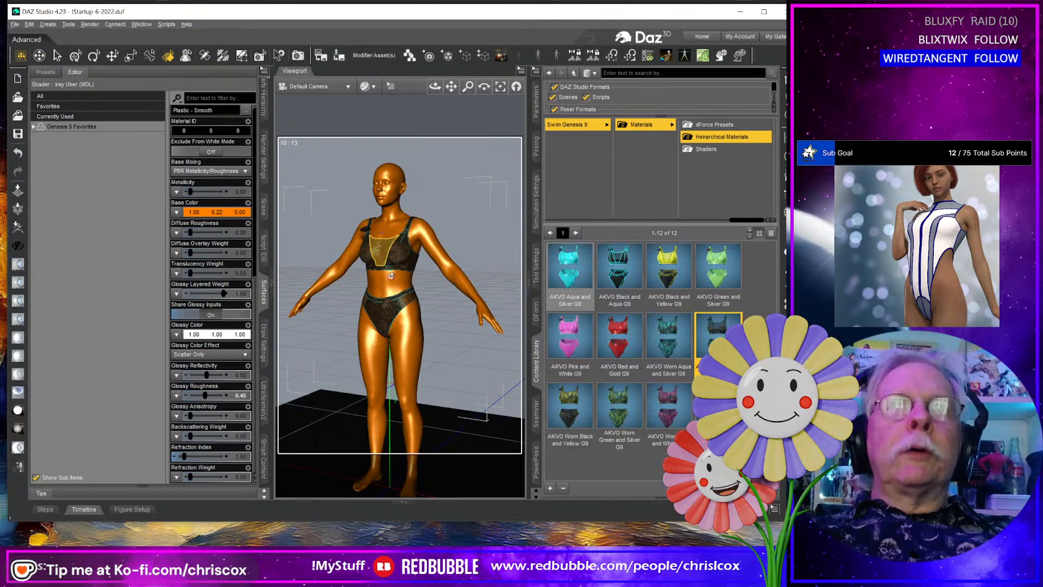
# Delete the Akvo swim top and swim bottom from the Genesis 9 figure.
pyautogui.click(391, 314)
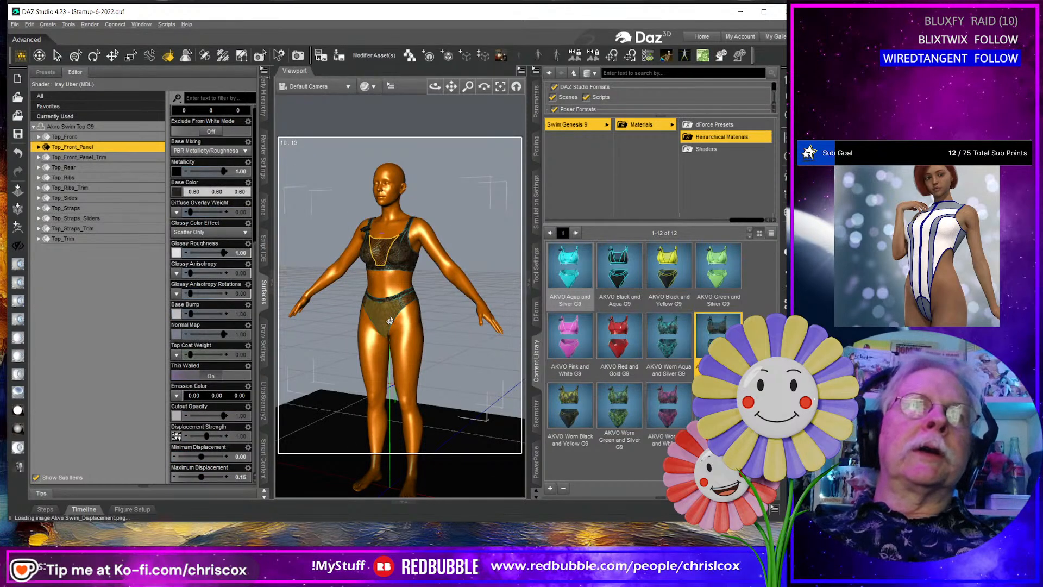
pyautogui.press('Delete')
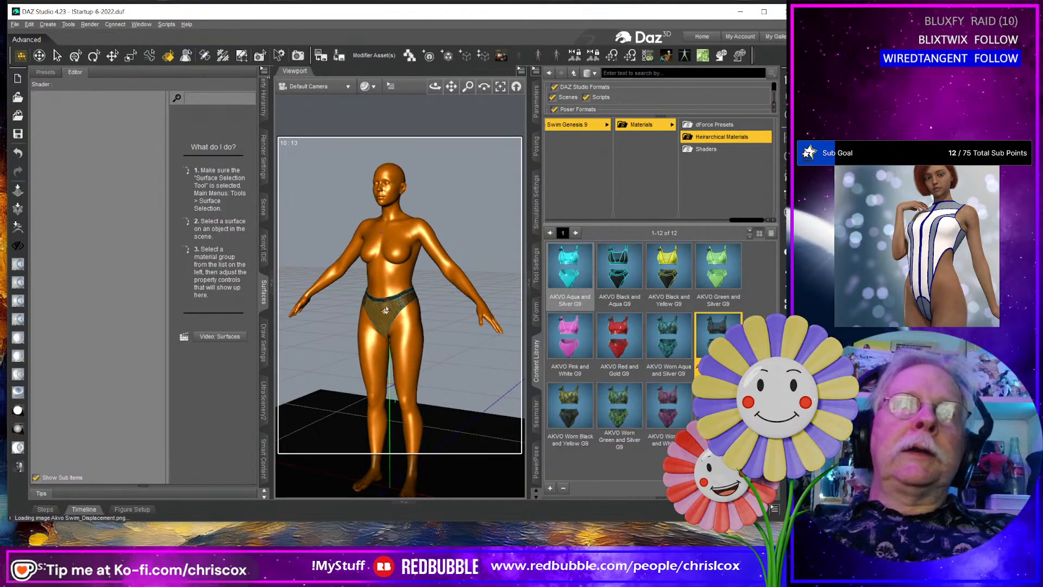
pyautogui.click(386, 310)
pyautogui.press('Delete')
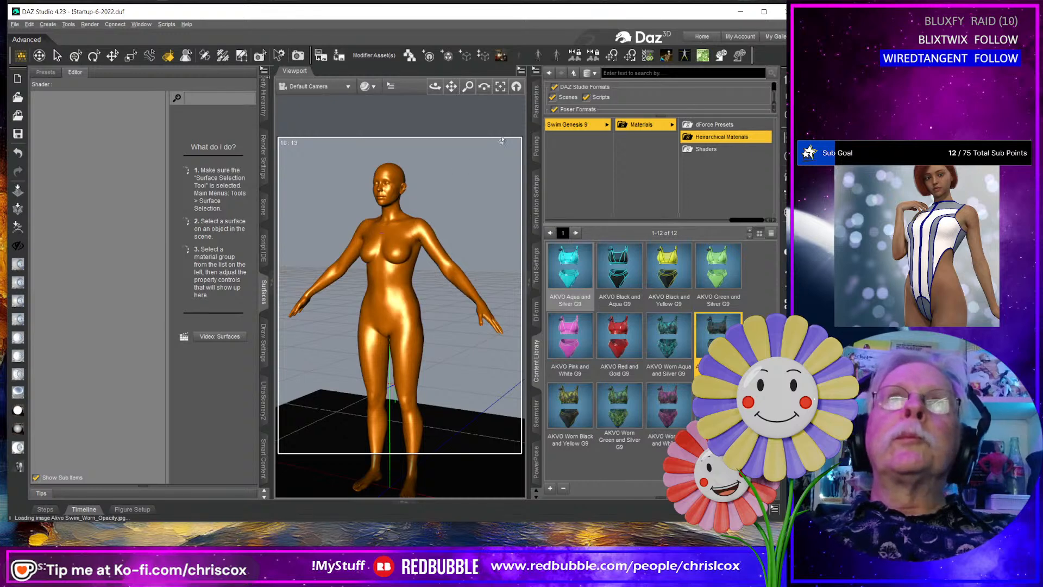
# Load the complete Akvo Swim outfit for Genesis 9 onto the figure, undoing the first attempt and loading it again.
pyautogui.click(537, 106)
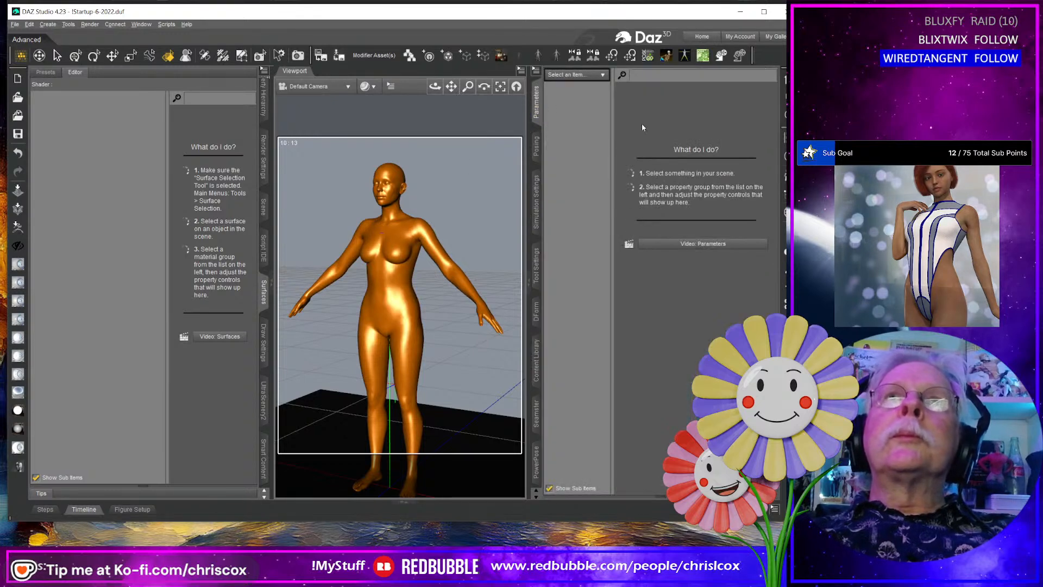
pyautogui.click(537, 359)
pyautogui.click(587, 124)
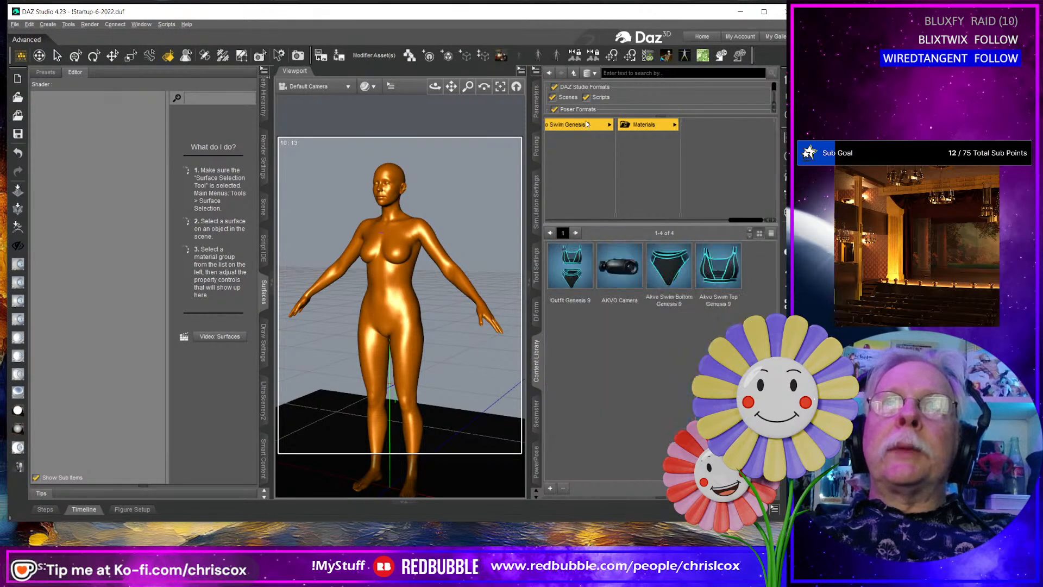
pyautogui.doubleClick(570, 269)
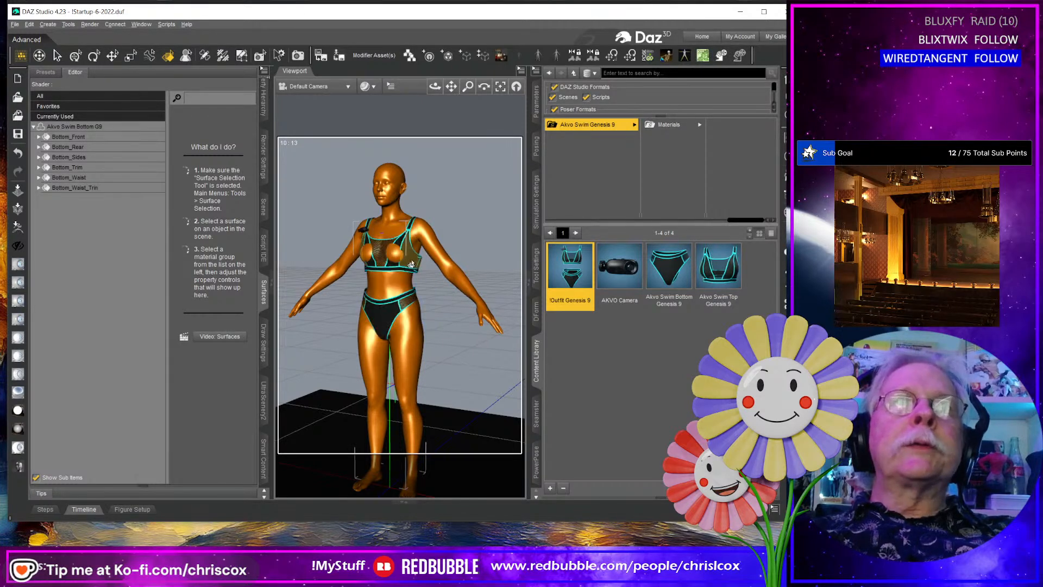
pyautogui.hotkey('ctrl', 'z')
pyautogui.doubleClick(565, 274)
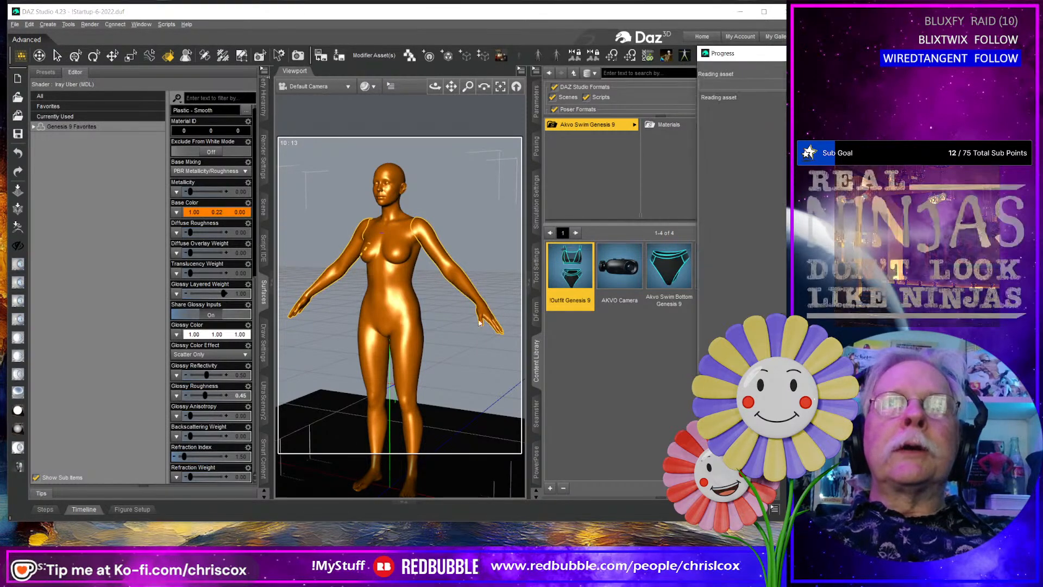
pyautogui.moveTo(447, 331)
pyautogui.mouseDown(button='middle')
pyautogui.moveTo(487, 326)
pyautogui.moveTo(446, 319)
pyautogui.mouseUp(button='middle')
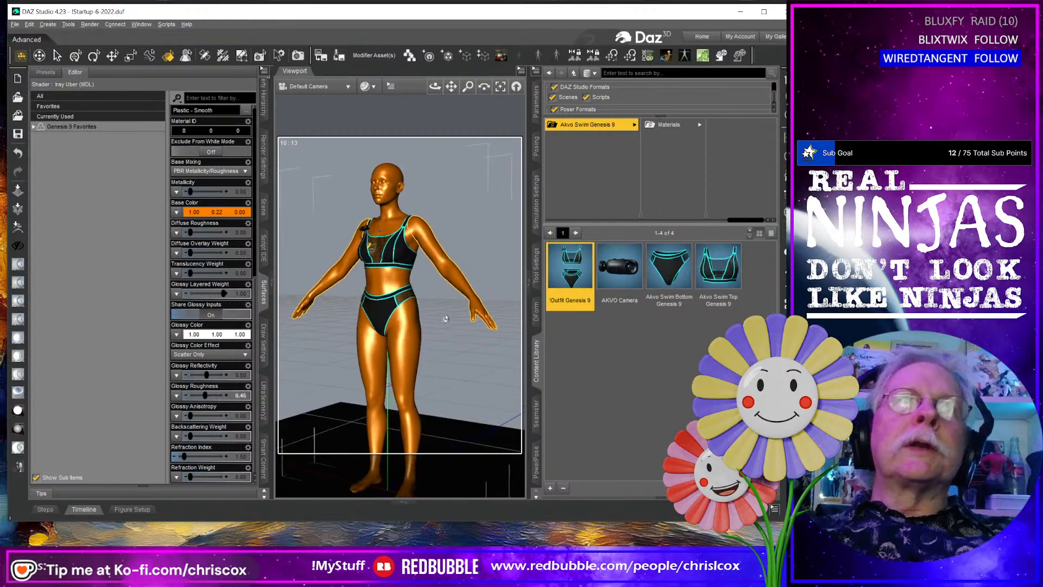
# Select the Akvo swim top and review its Actor adjustment and loosening morphs.
pyautogui.click(405, 262)
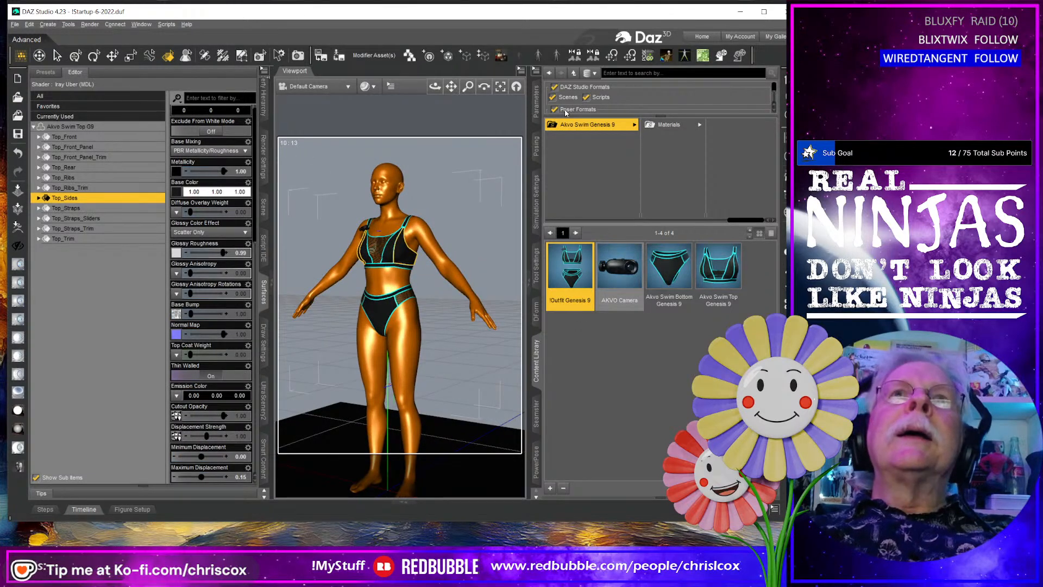
pyautogui.click(537, 102)
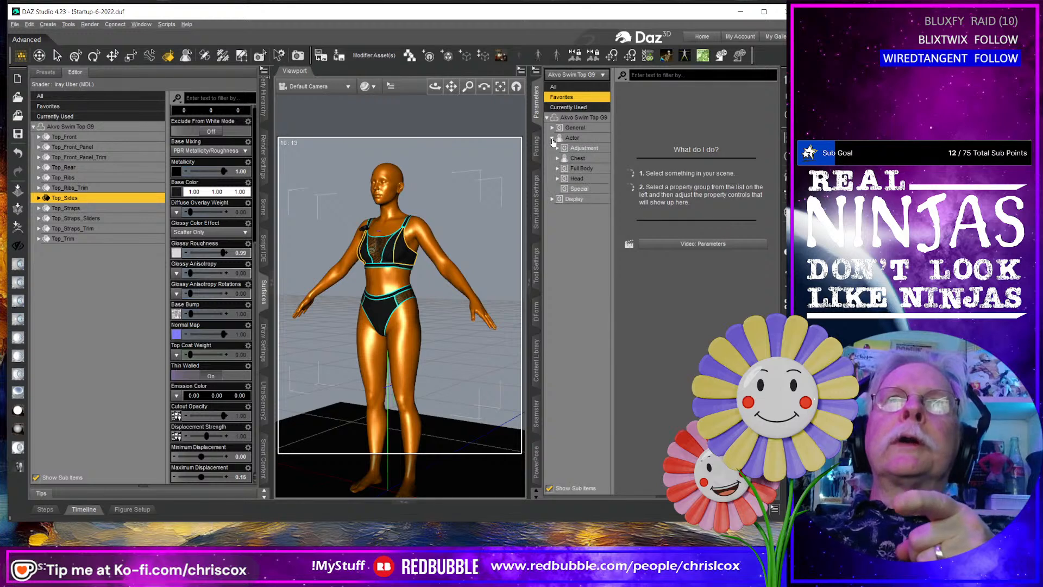
pyautogui.click(559, 139)
pyautogui.scroll(-5, 692, 150)
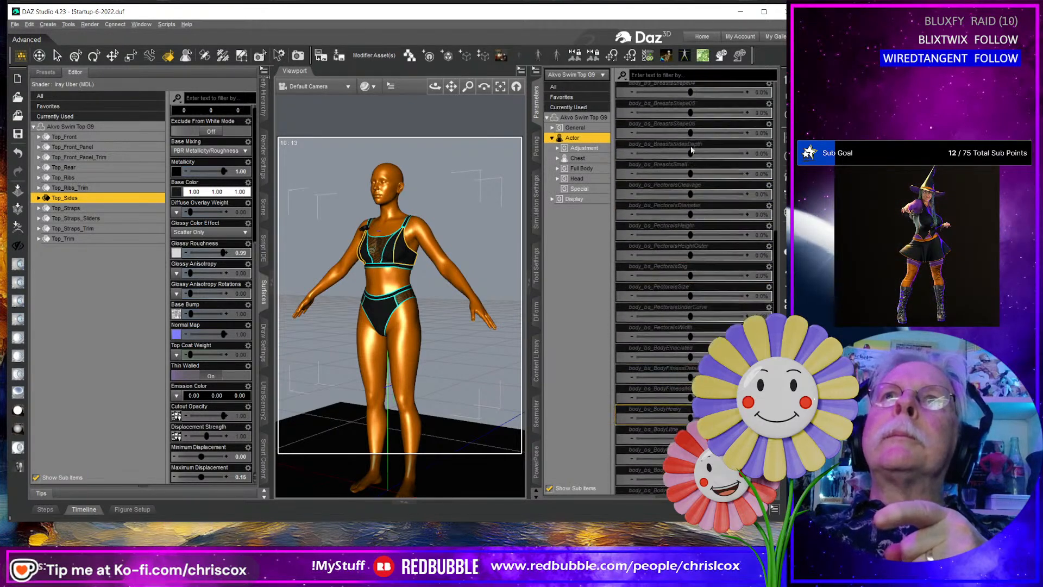
pyautogui.scroll(5, 692, 150)
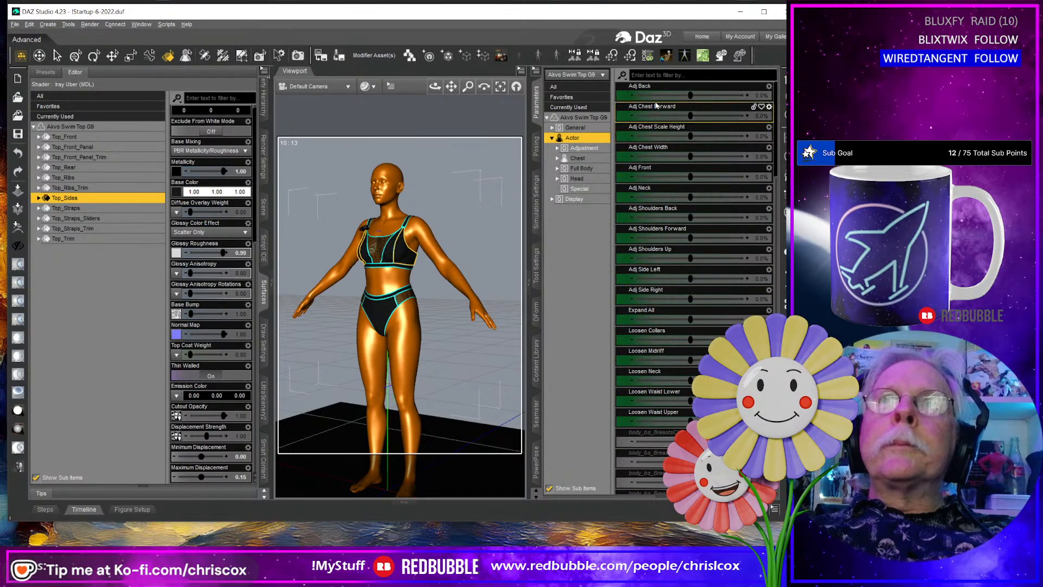
pyautogui.scroll(5, 418, 269)
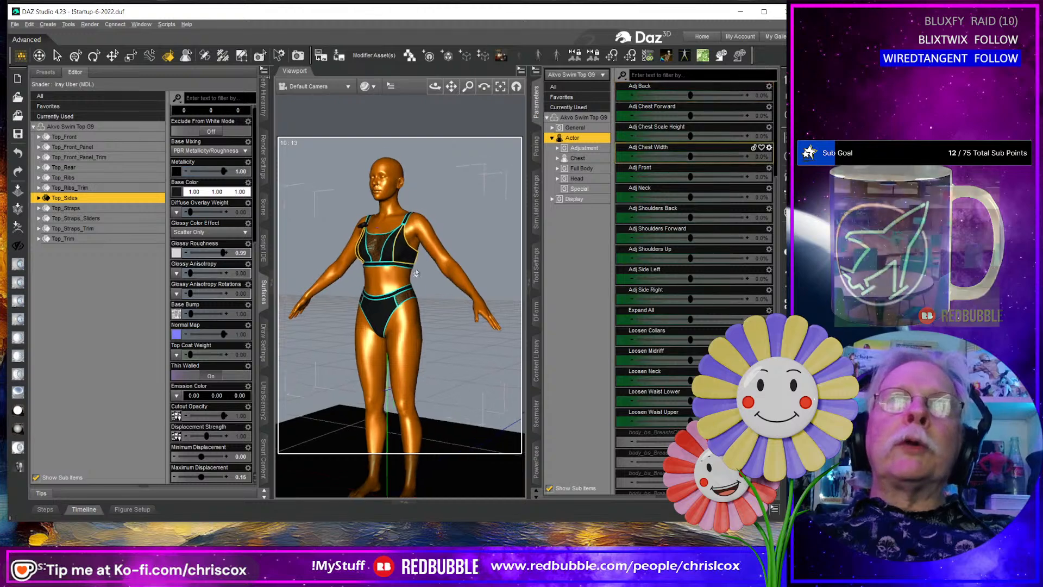
# Try the swim top's Adj Back at 100%, Adj Chest Forward and Adj Chest Scale Height, undoing each change.
pyautogui.moveTo(417, 269); pyautogui.dragTo(425, 341, button='middle')
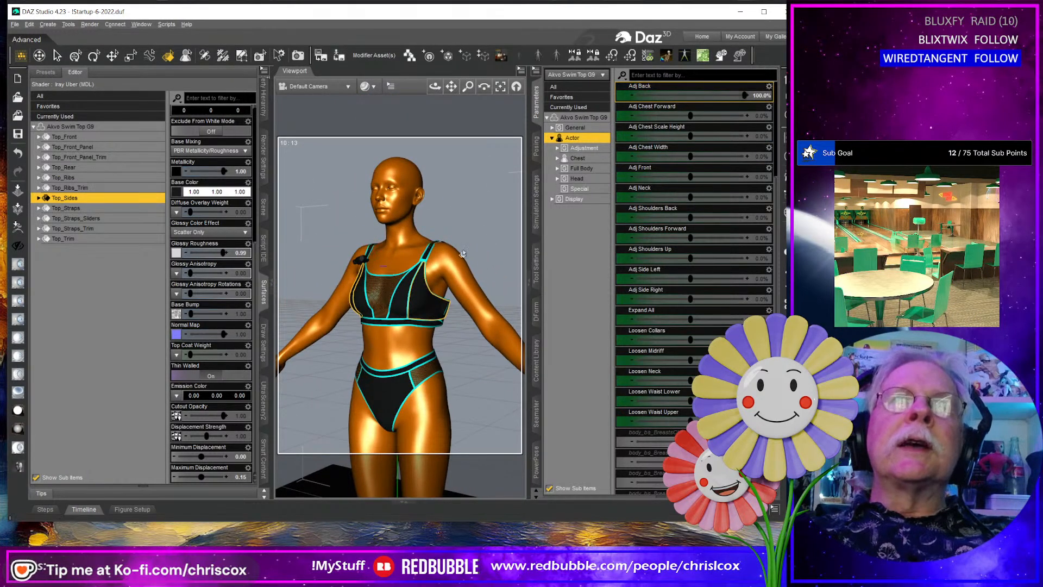
pyautogui.moveTo(462, 253); pyautogui.dragTo(452, 281, button='right')
pyautogui.hotkey('ctrl', 'z')
pyautogui.hotkey('ctrl', 'z')
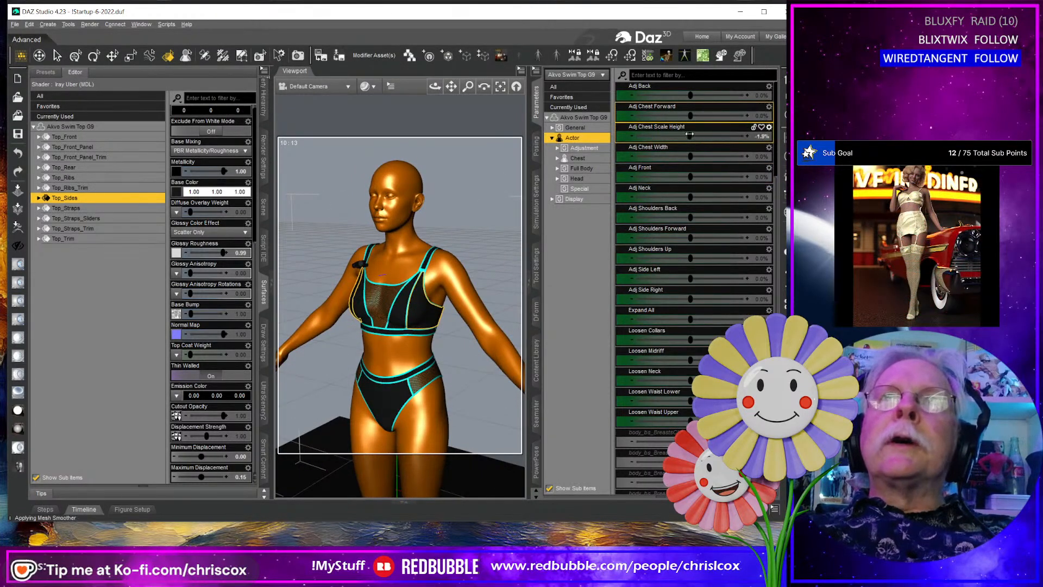
pyautogui.hotkey('ctrl', 'z')
# Try the swim top's Adj Chest Width, Adj Front at 100% and Adj Neck morphs, undoing each one.
pyautogui.moveTo(691, 157); pyautogui.dragTo(782, 171)
pyautogui.hotkey('ctrl', 'z')
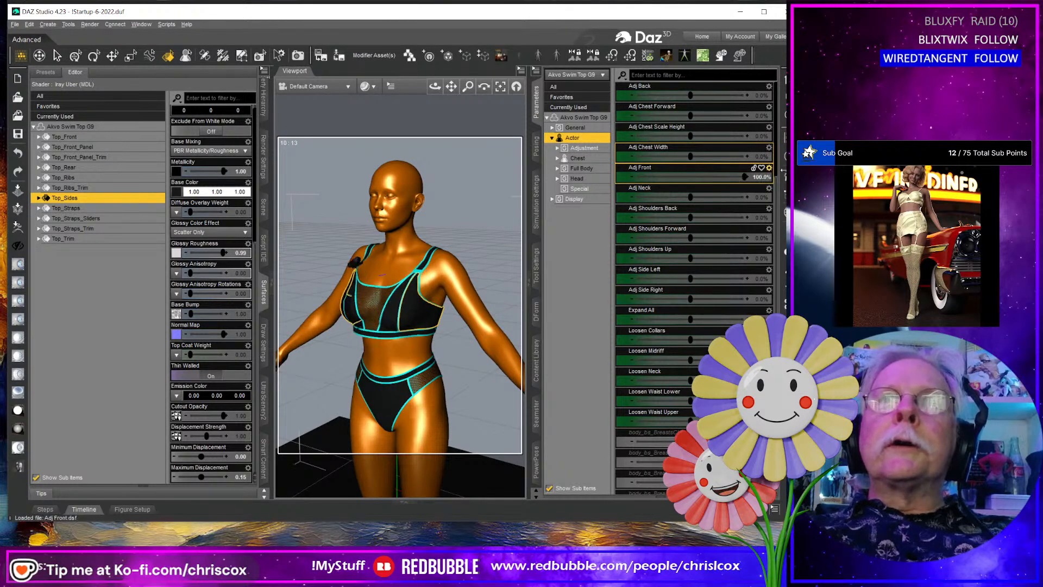
pyautogui.hotkey('ctrl', 'z')
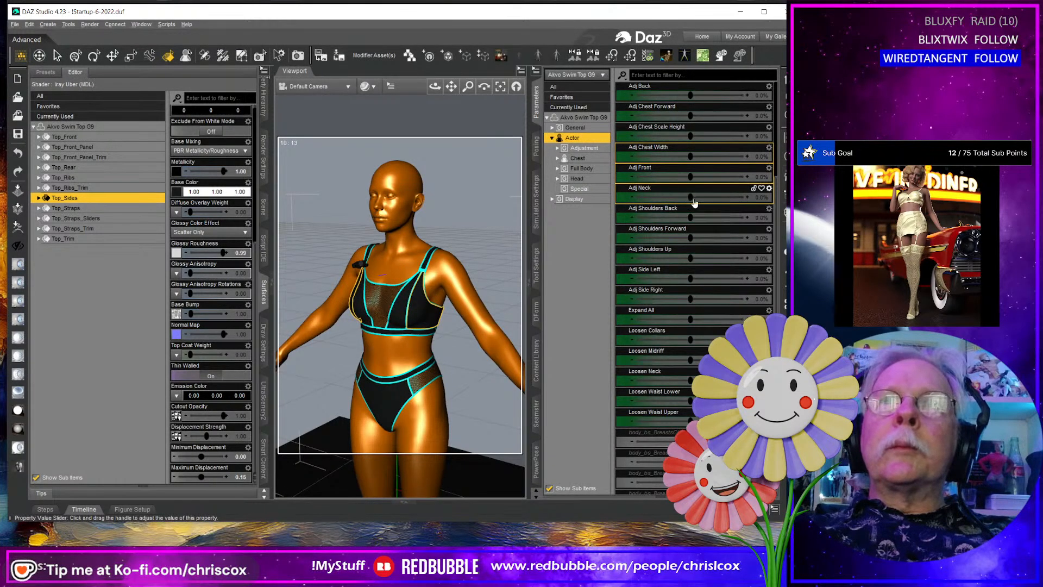
pyautogui.hotkey('ctrl', 'z')
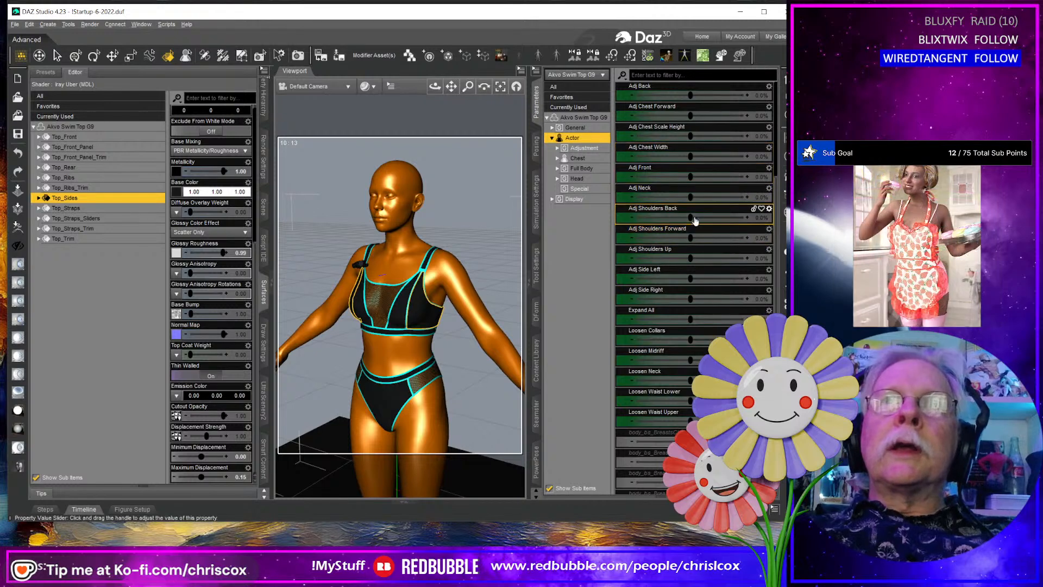
pyautogui.hotkey('ctrl', 'z')
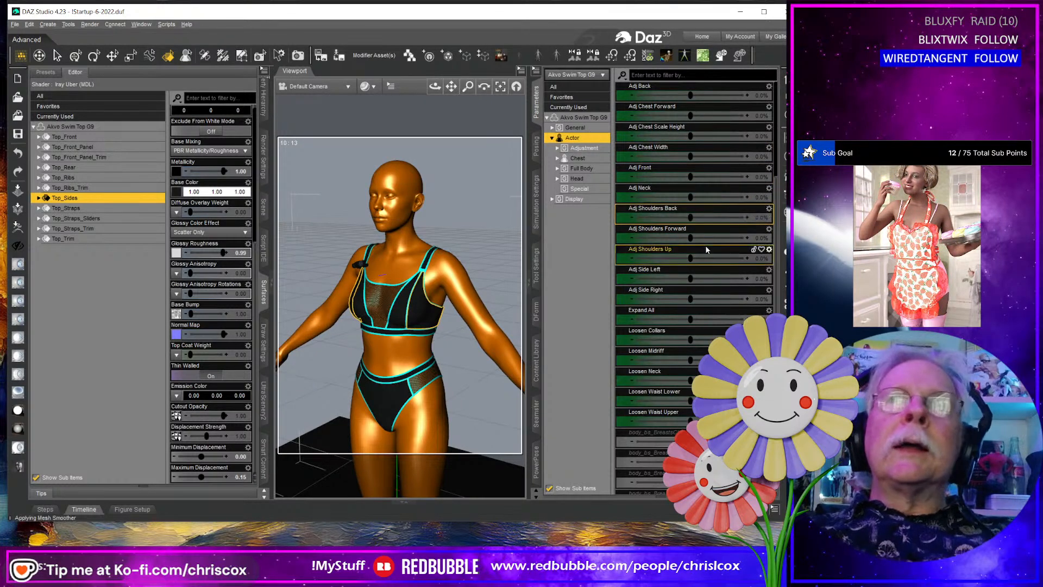
# Try the swim top's Adj Shoulders Back and Forward at 100%, plus Adj Shoulders Up and the side adjustments, undoing each one.
pyautogui.scroll(10, 450, 250)
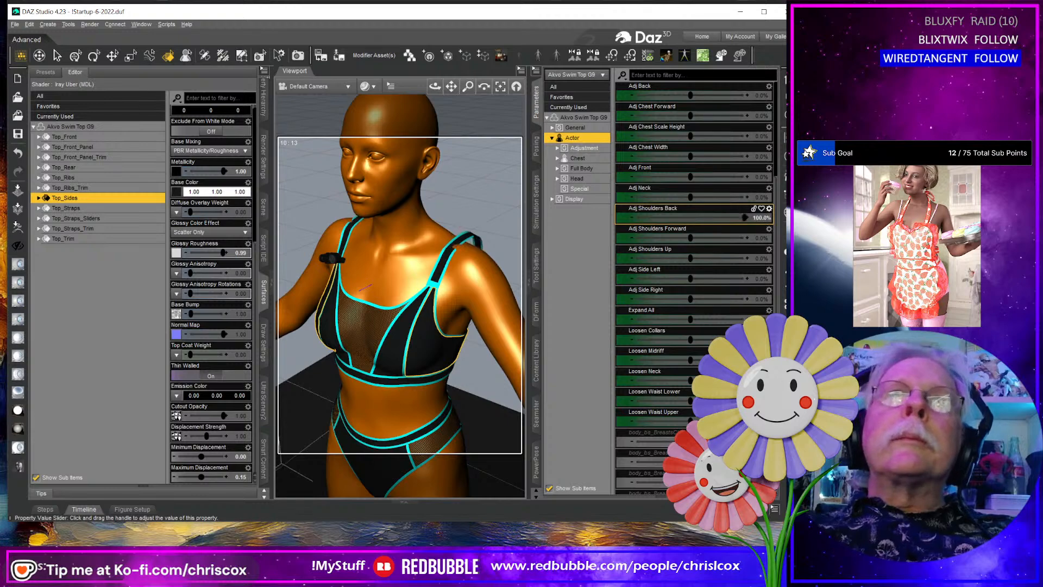
pyautogui.moveTo(436, 265)
pyautogui.mouseDown(button='middle')
pyautogui.moveTo(372, 242)
pyautogui.moveTo(473, 247)
pyautogui.moveTo(434, 265)
pyautogui.mouseUp(button='middle')
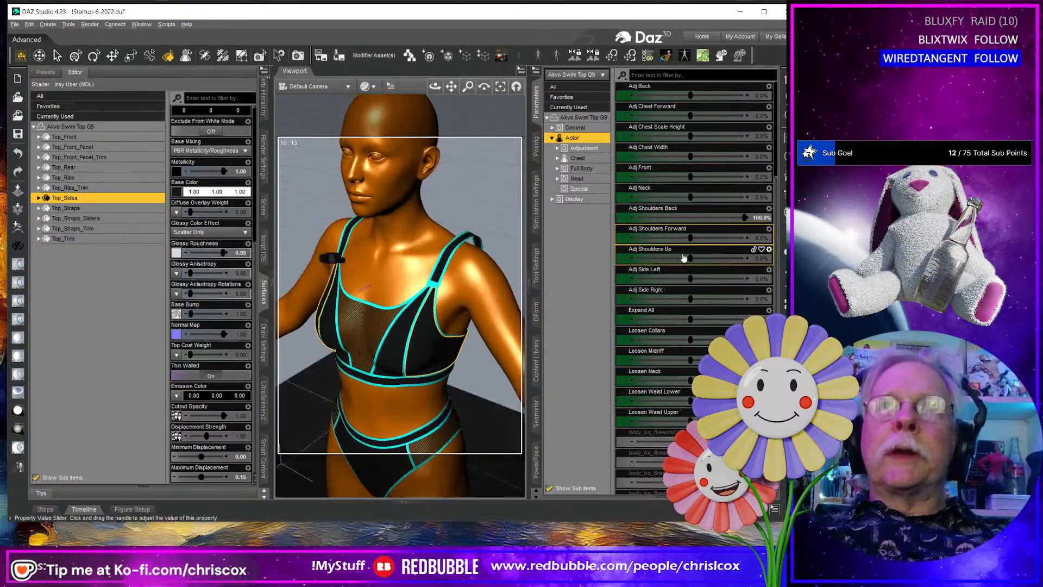
pyautogui.moveTo(689, 237); pyautogui.dragTo(777, 235)
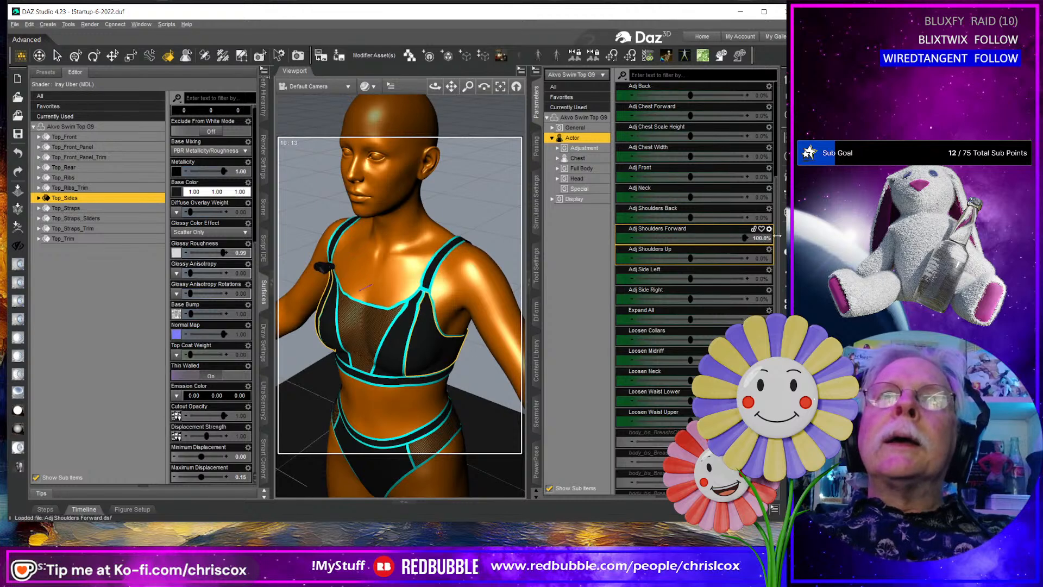
pyautogui.hotkey('ctrl', 'z')
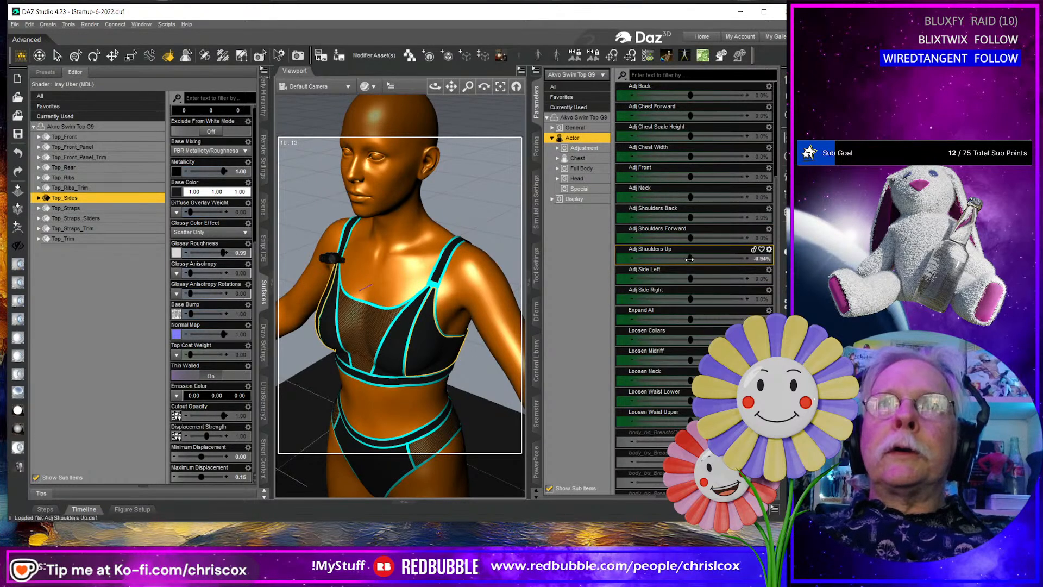
pyautogui.hotkey('ctrl', 'z')
pyautogui.moveTo(690, 279); pyautogui.dragTo(691, 299)
pyautogui.hotkey('ctrl', 'z')
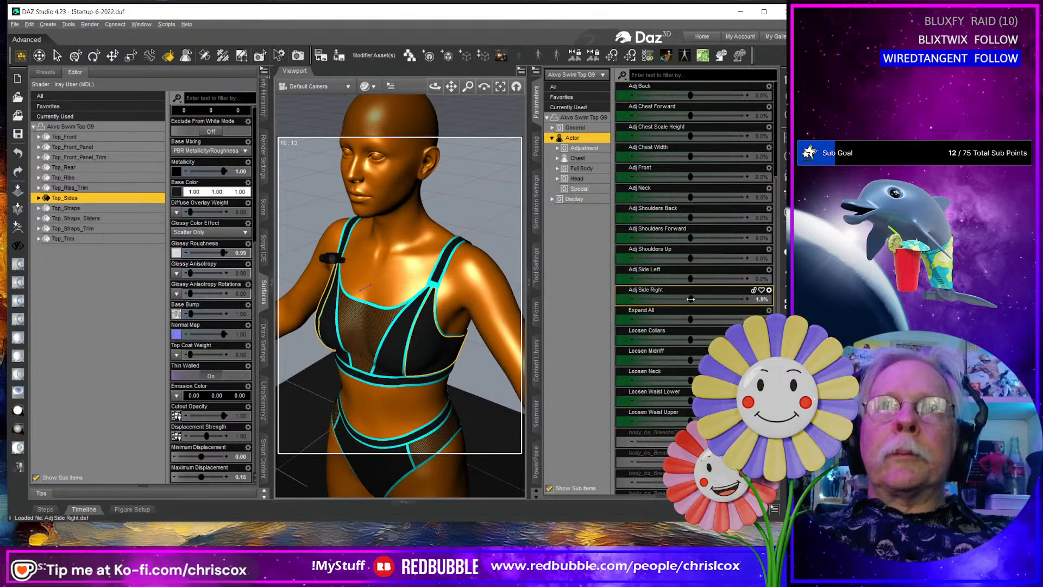
# Try the swim top's Expand All, Loosen Collars, Loosen Midriff and Loosen Waist morphs, undoing each change.
pyautogui.click(536, 146)
pyautogui.moveTo(493, 336); pyautogui.dragTo(467, 348, button='middle')
pyautogui.click(463, 350)
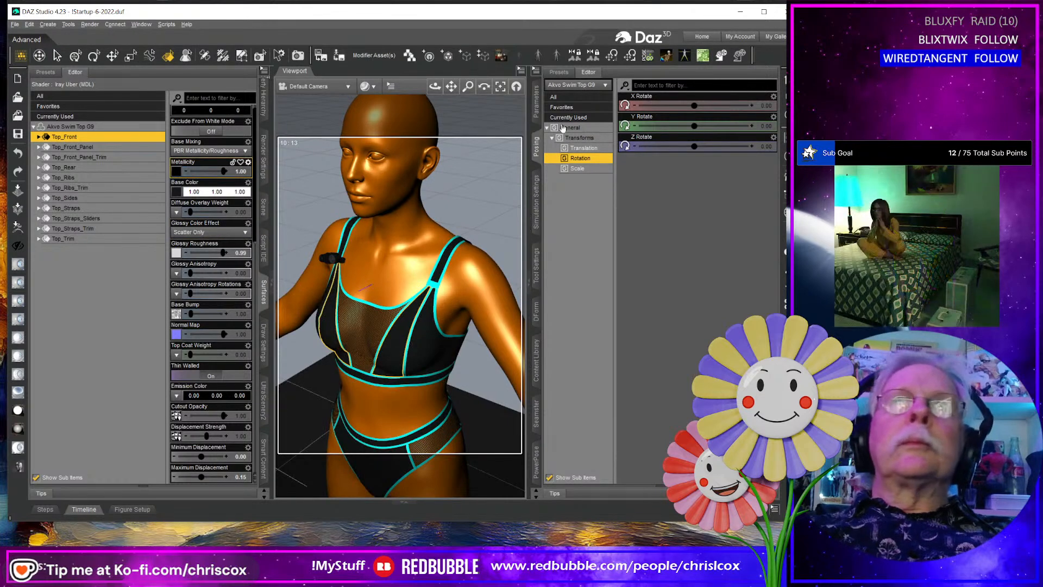
pyautogui.click(537, 102)
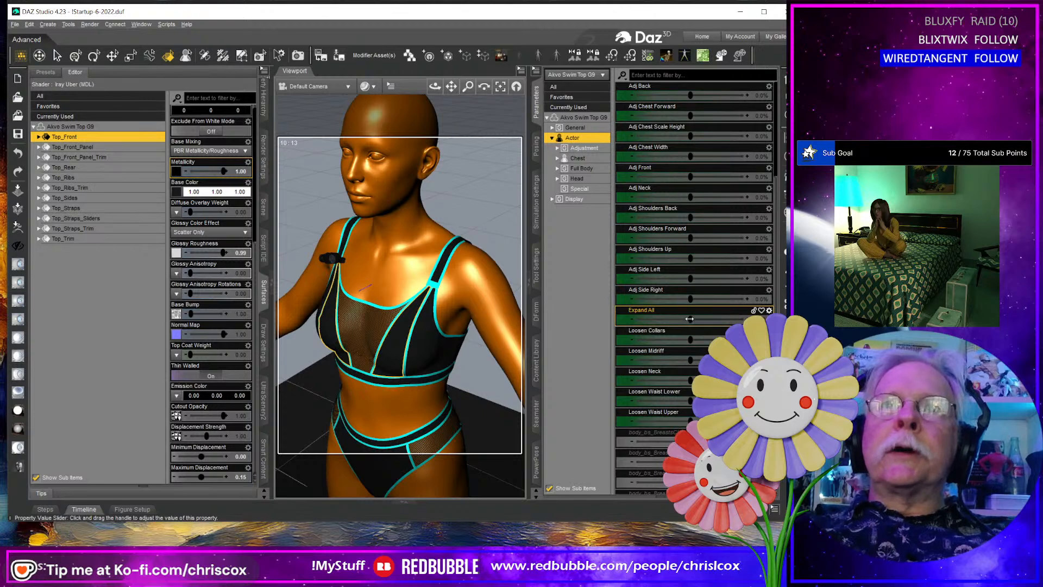
pyautogui.moveTo(690, 319); pyautogui.dragTo(744, 319)
pyautogui.hotkey('ctrl', 'z')
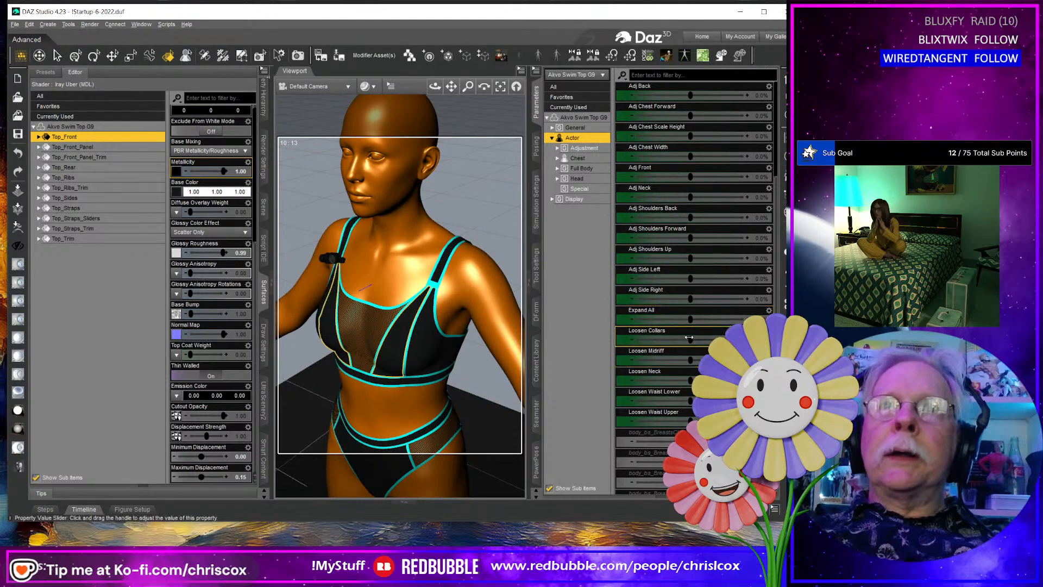
pyautogui.moveTo(690, 340); pyautogui.dragTo(743, 339)
pyautogui.hotkey('ctrl', 'z')
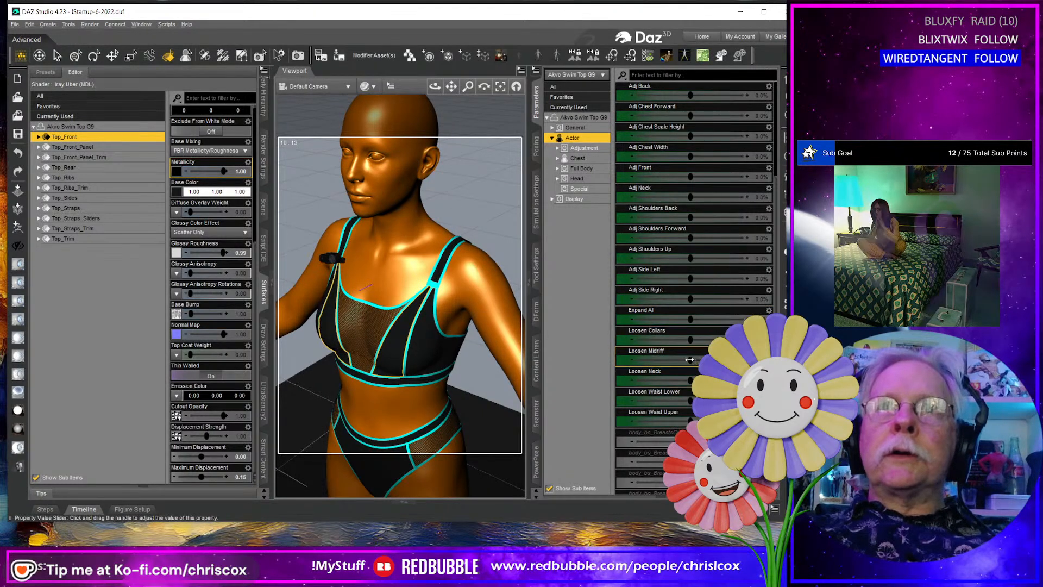
pyautogui.moveTo(691, 360); pyautogui.dragTo(743, 360)
pyautogui.hotkey('ctrl', 'z')
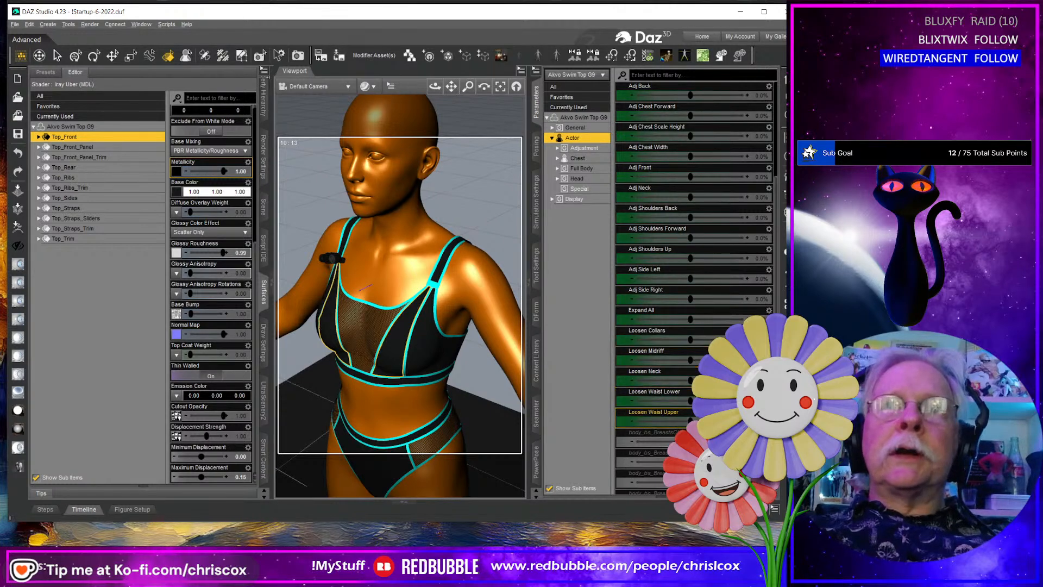
pyautogui.moveTo(690, 401); pyautogui.dragTo(722, 421)
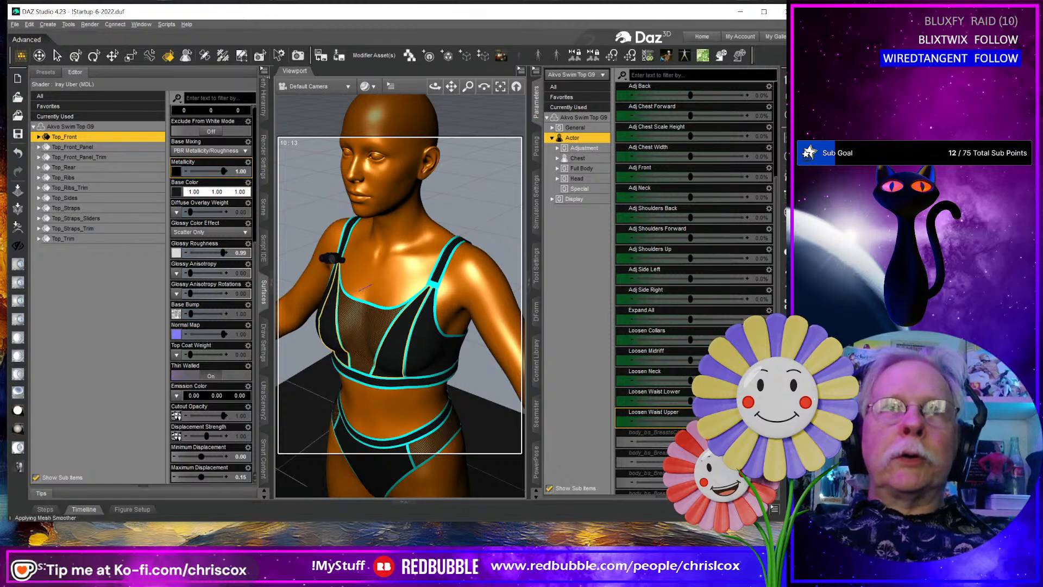
# Select the Akvo swim bottom for its Actor morphs and frame it close up on the figure.
pyautogui.scroll(-4, 447, 387)
pyautogui.moveTo(447, 386); pyautogui.dragTo(513, 359, button='middle')
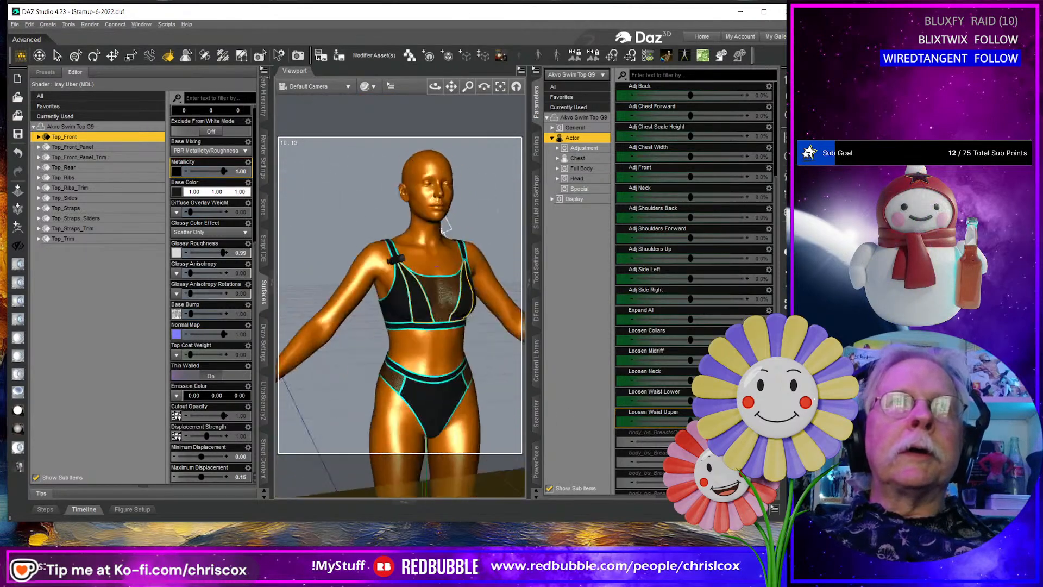
pyautogui.moveTo(446, 227); pyautogui.dragTo(380, 234, button='middle')
pyautogui.click(379, 399)
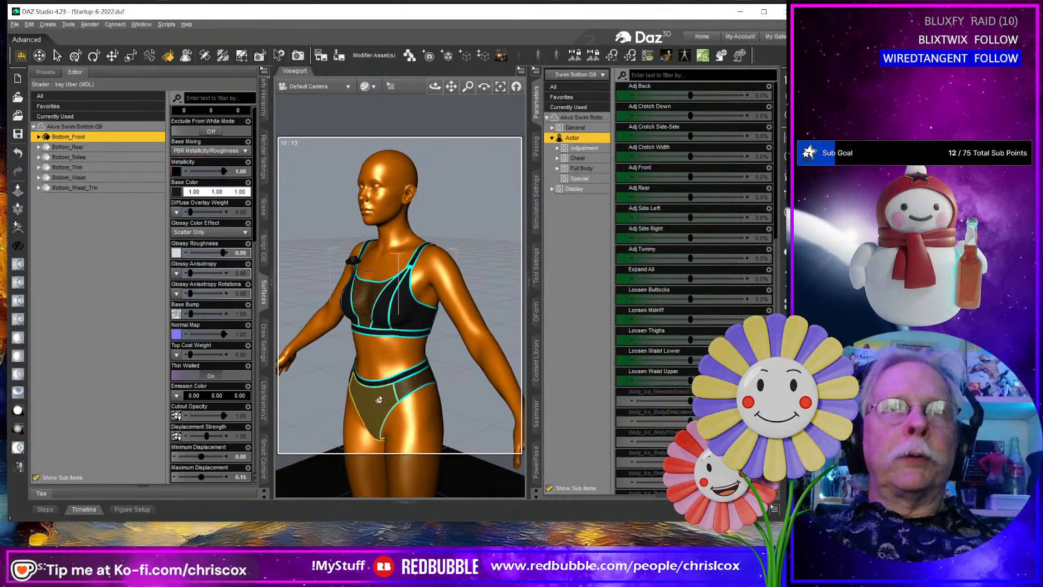
pyautogui.moveTo(425, 469); pyautogui.dragTo(422, 369, button='middle')
pyautogui.scroll(5, 435, 410)
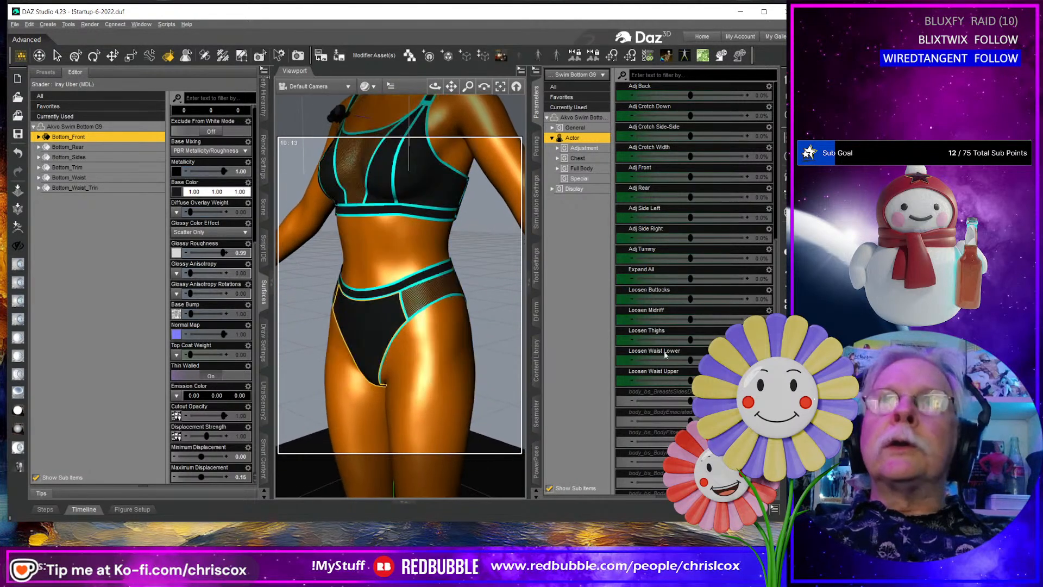
# Try the swim bottom's Adj Back at 100% and Adj Crotch Down morphs, undoing each one.
pyautogui.moveTo(691, 96); pyautogui.dragTo(745, 95)
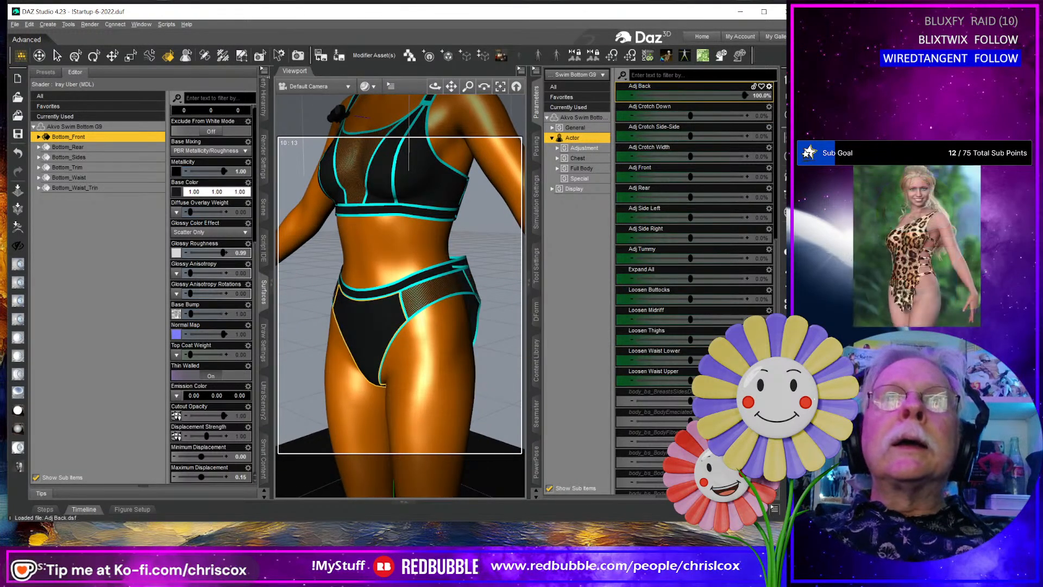
pyautogui.hotkey('ctrl', 'z')
pyautogui.moveTo(692, 116); pyautogui.dragTo(750, 115)
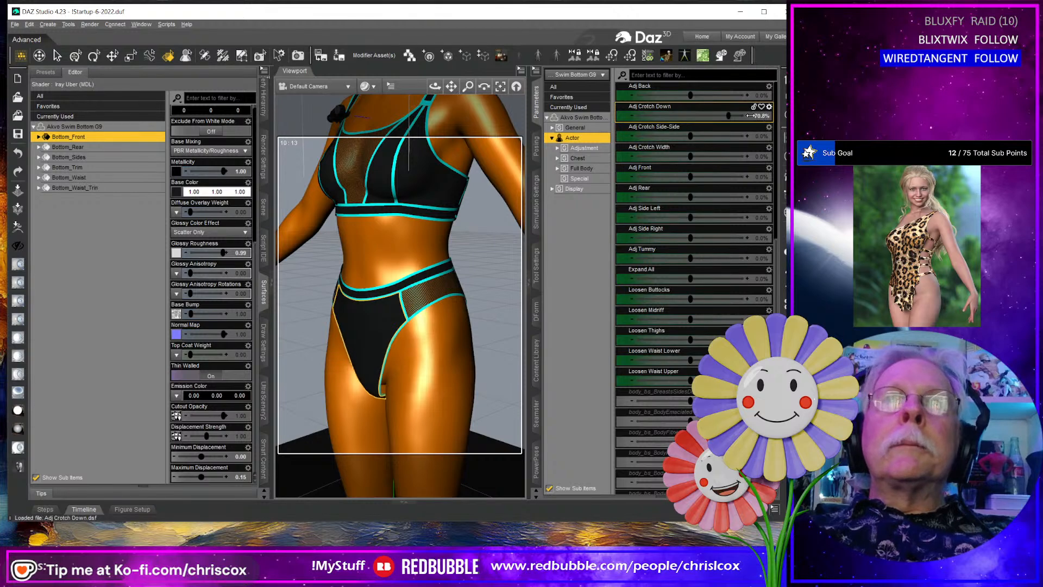
pyautogui.hotkey('ctrl', 'z')
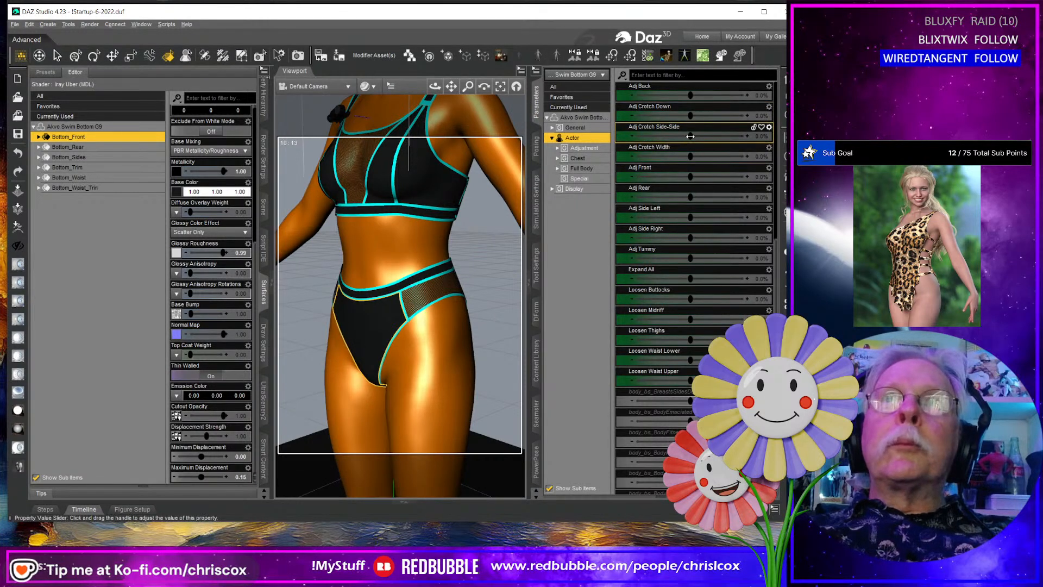
# Try the swim bottom's Adj Crotch Side-Side, Crotch Width, Front, side adjustment and Loosen Waist Lower morphs, undoing the changes.
pyautogui.moveTo(690, 136)
pyautogui.mouseDown()
pyautogui.moveTo(744, 136)
pyautogui.moveTo(733, 156)
pyautogui.moveTo(689, 156)
pyautogui.mouseUp()
pyautogui.hotkey('ctrl', 'z')
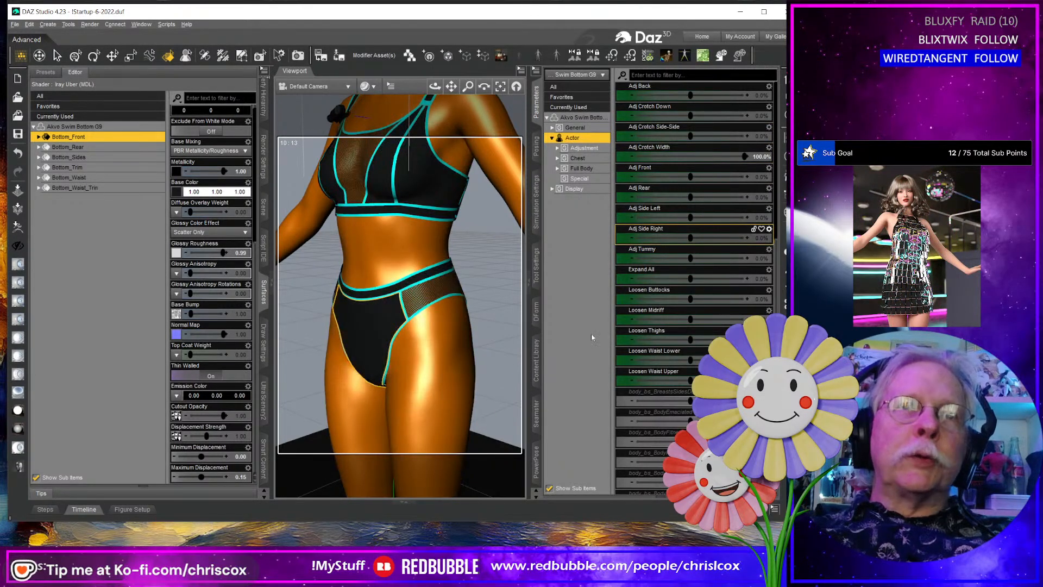
pyautogui.moveTo(689, 175); pyautogui.dragTo(745, 177)
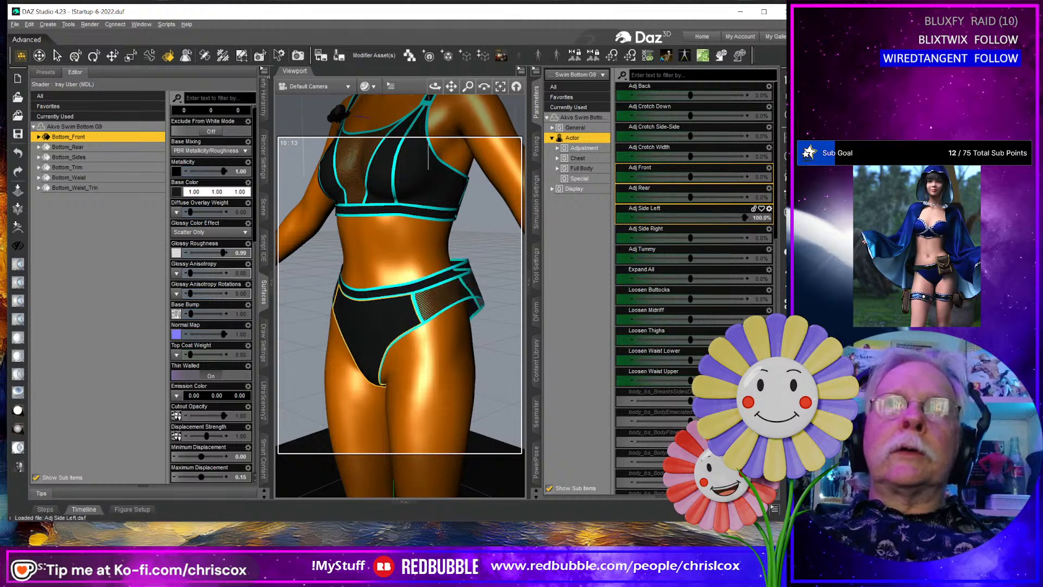
pyautogui.moveTo(690, 238); pyautogui.dragTo(747, 259)
pyautogui.hotkey('ctrl', 'z')
pyautogui.hotkey('ctrl', 'z')
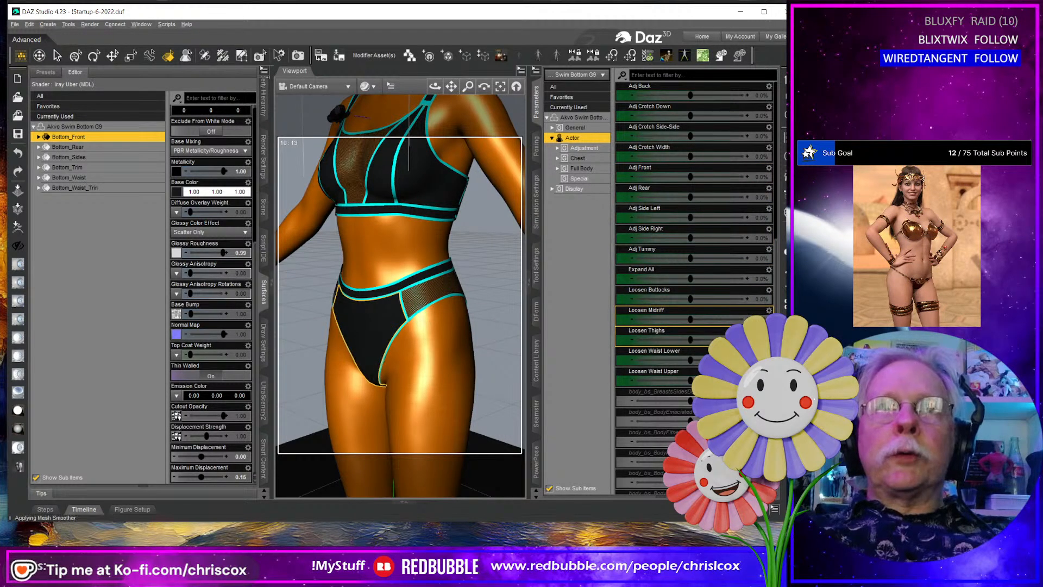
pyautogui.moveTo(689, 361); pyautogui.dragTo(706, 362)
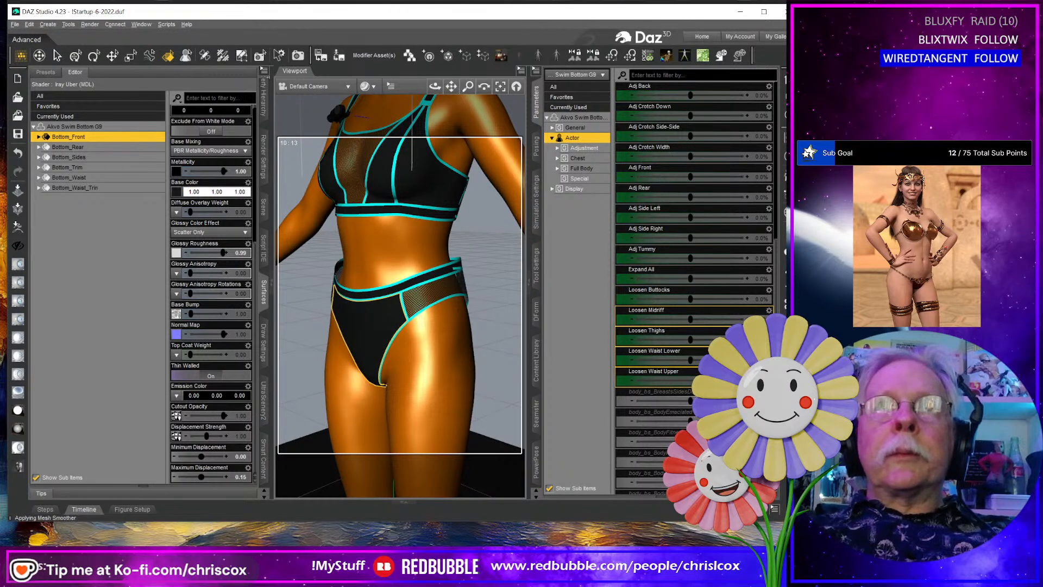
# Try the swim bottom's Down 01 morph at 100% and check the fit from the front.
pyautogui.scroll(-4, 668, 374)
pyautogui.scroll(-6, 669, 375)
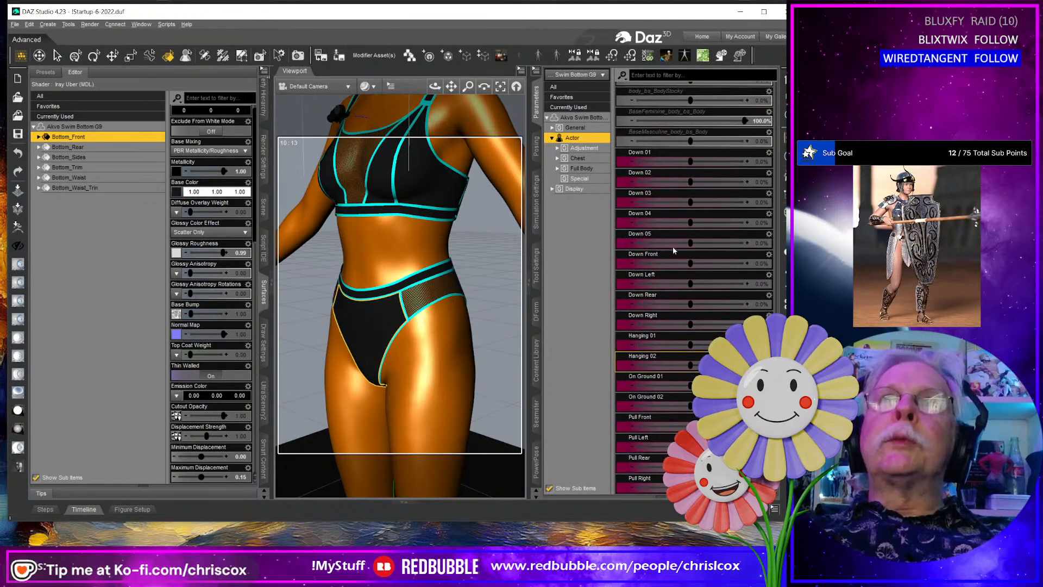
pyautogui.moveTo(690, 161); pyautogui.dragTo(748, 161)
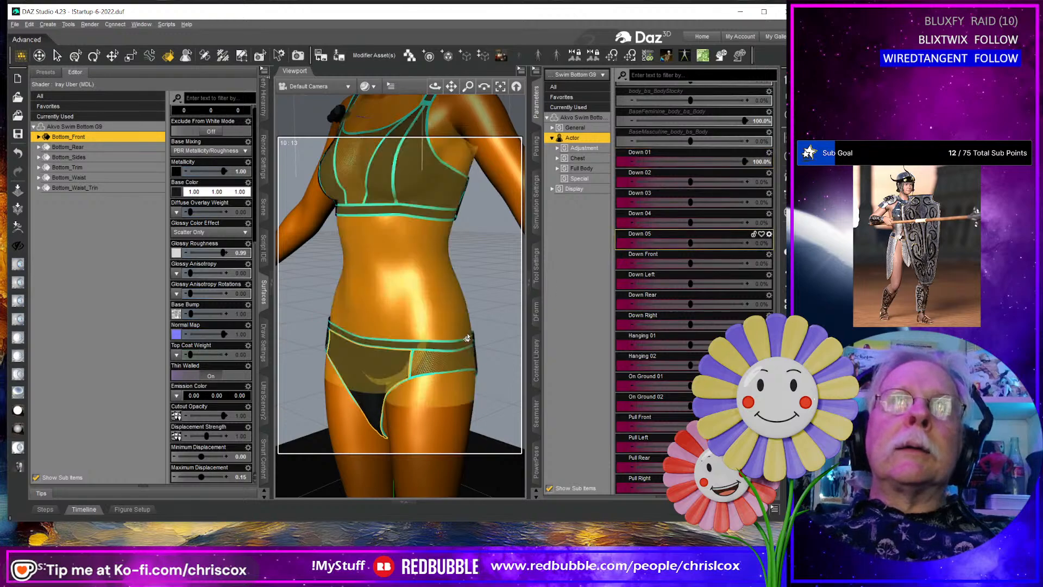
pyautogui.scroll(-4, 469, 326)
pyautogui.moveTo(451, 324); pyautogui.dragTo(505, 321, button='middle')
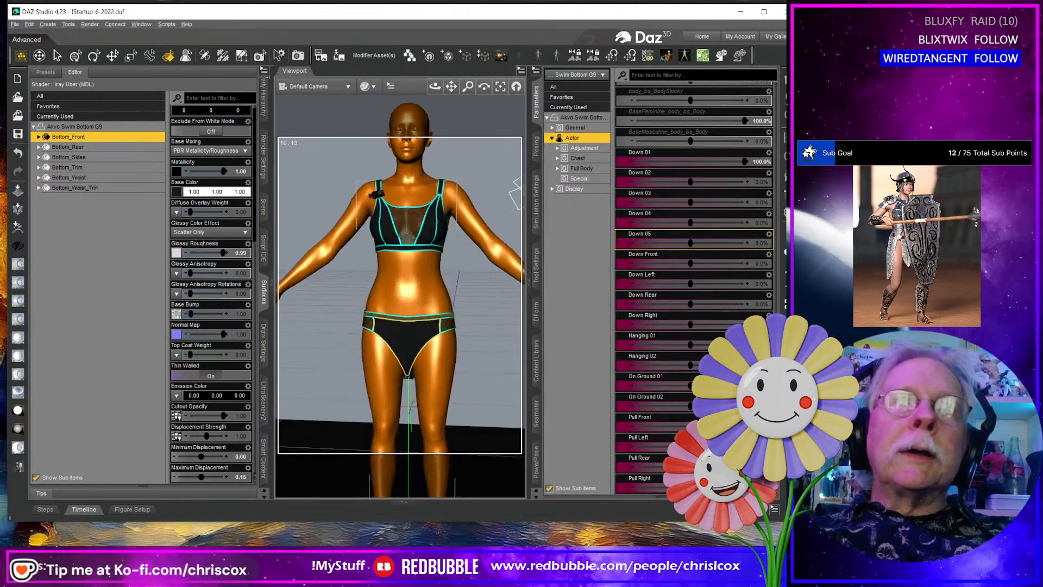
pyautogui.hotkey('ctrl', 'z')
pyautogui.hotkey('ctrl', 'z')
# Try the swim bottom's Down 02 morph at 100%, both combined with Down 01 and with Down 01 set to 0.
pyautogui.moveTo(689, 181); pyautogui.dragTo(747, 183)
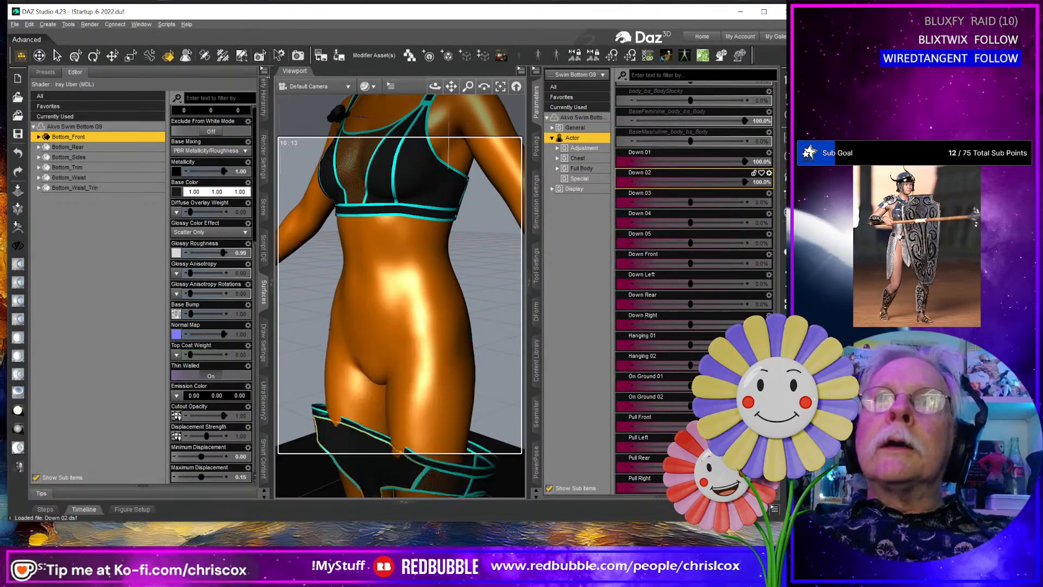
pyautogui.hotkey('ctrl', 'z')
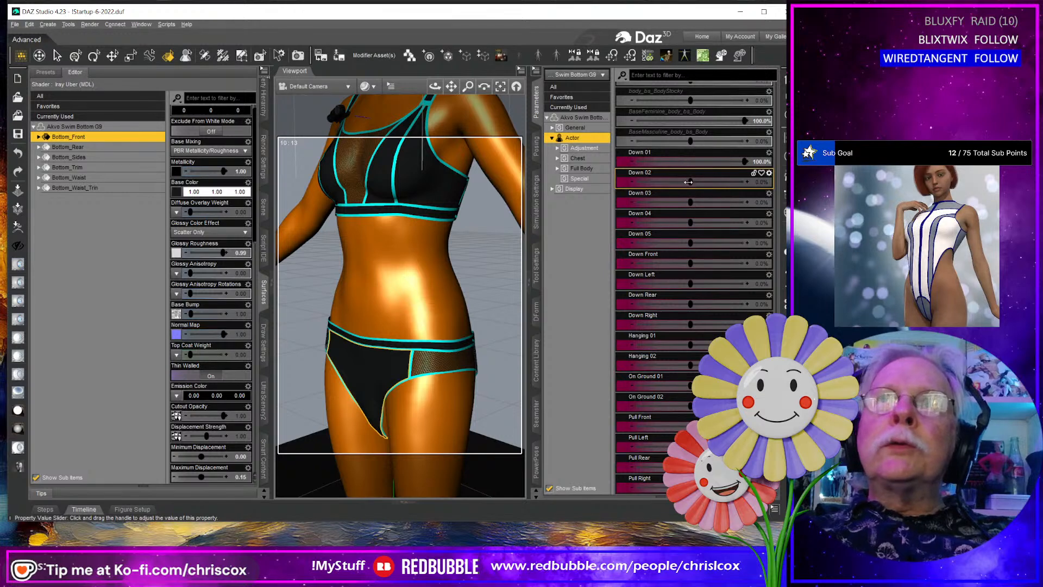
pyautogui.hotkey('ctrl', 'y')
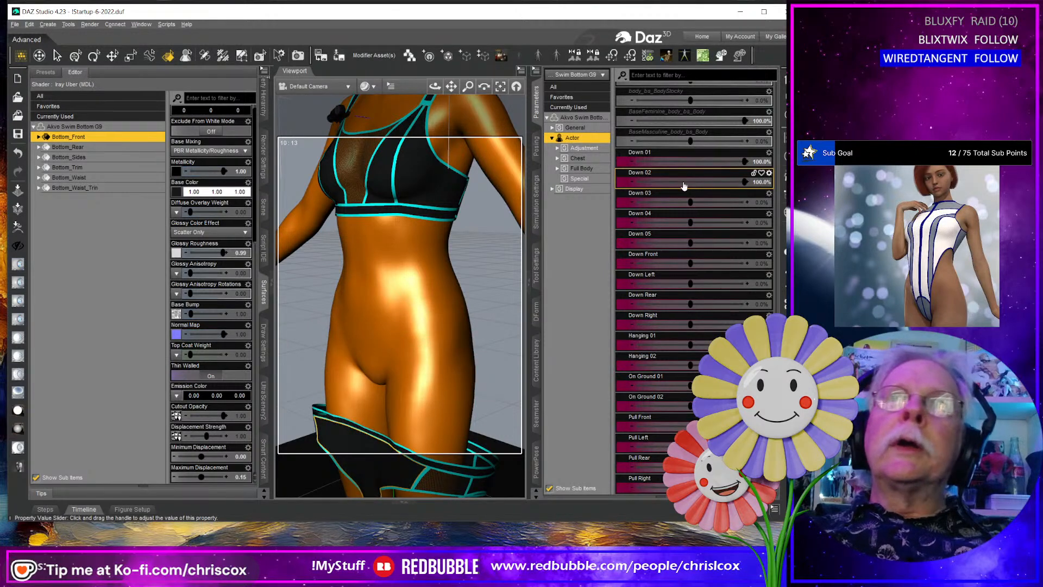
pyautogui.click(762, 162)
pyautogui.write('0')
pyautogui.press('Return')
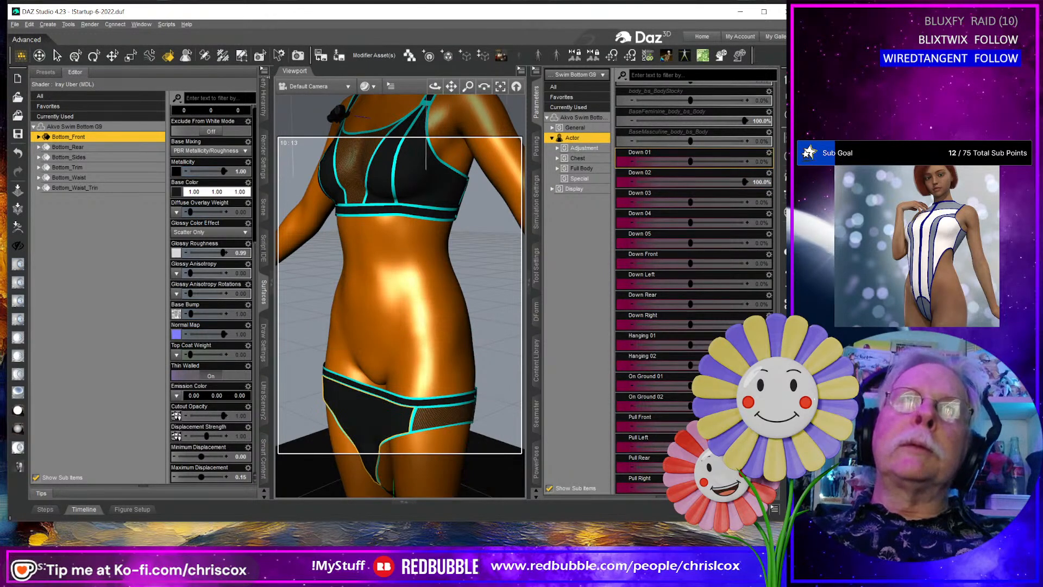
# Undo the Down 02 and Down 01 changes on the swim bottom.
pyautogui.hotkey('ctrl', 'z')
pyautogui.hotkey('ctrl', 'z')
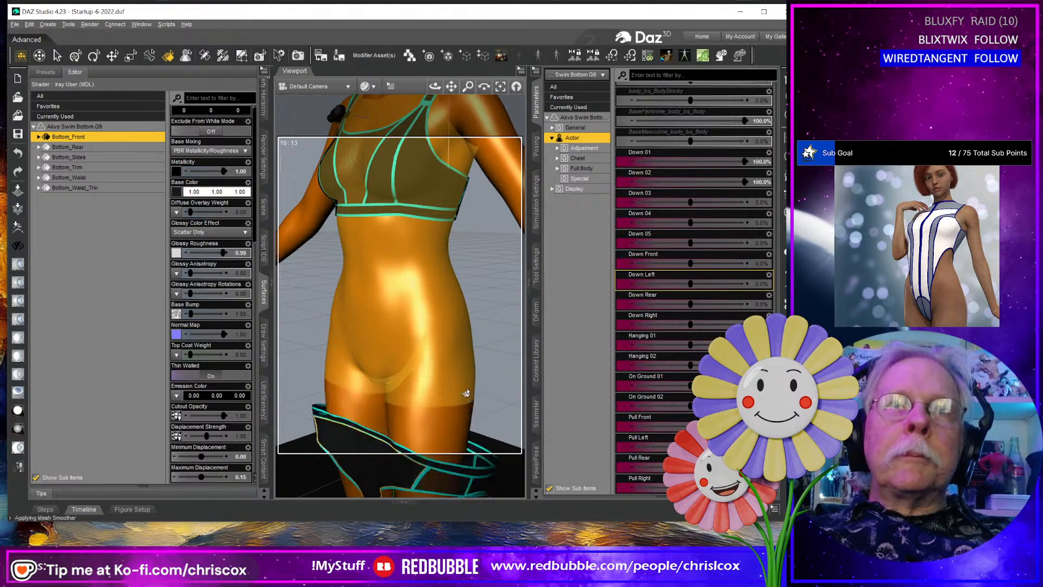
pyautogui.moveTo(465, 391); pyautogui.dragTo(452, 253, button='middle')
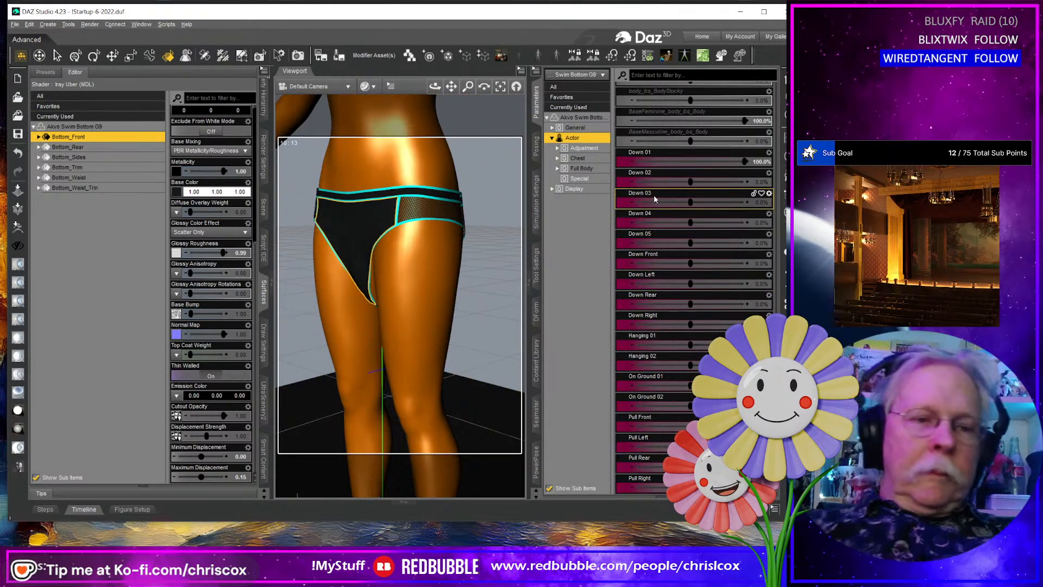
pyautogui.hotkey('ctrl', 'z')
# Select the Akvo swim top's Top_Straps surface, frame the shoulders, and bring its adjustment morphs into view.
pyautogui.moveTo(441, 294); pyautogui.dragTo(468, 293, button='middle')
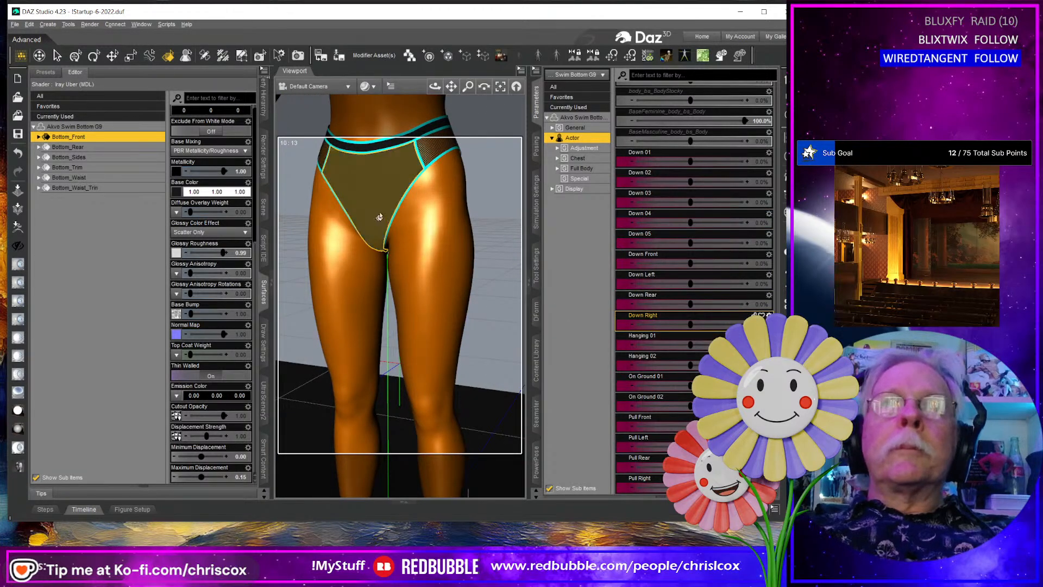
pyautogui.moveTo(380, 216); pyautogui.dragTo(389, 458, button='middle')
pyautogui.click(407, 213)
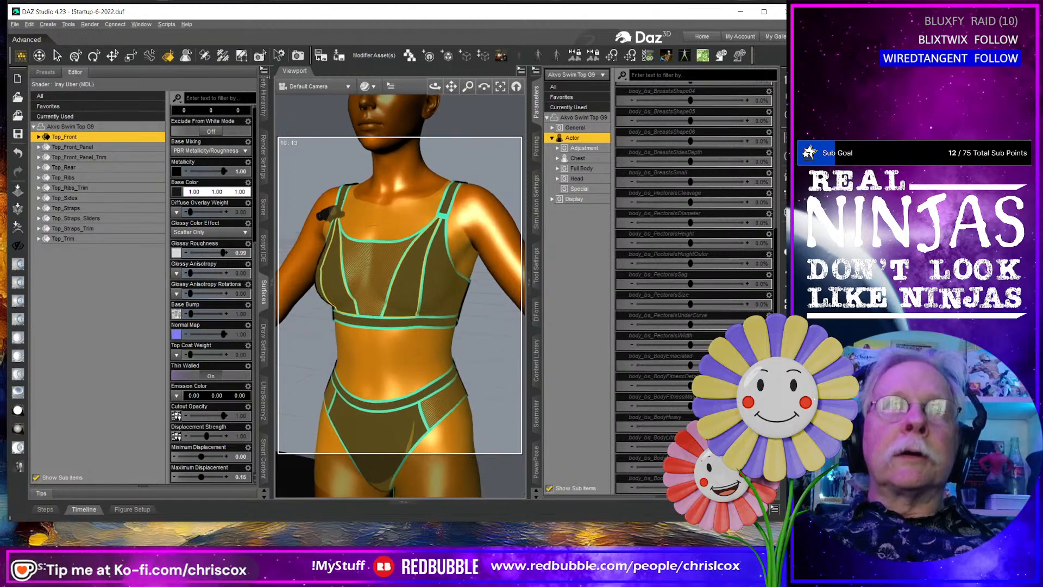
pyautogui.moveTo(405, 213); pyautogui.dragTo(441, 281, button='middle')
pyautogui.click(437, 193)
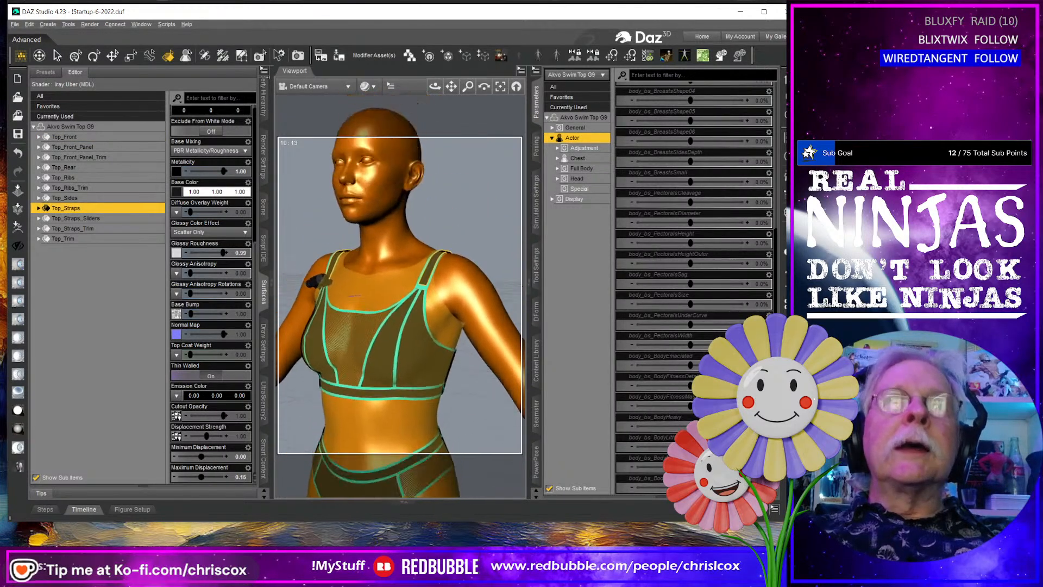
pyautogui.moveTo(445, 219); pyautogui.dragTo(441, 250, button='middle')
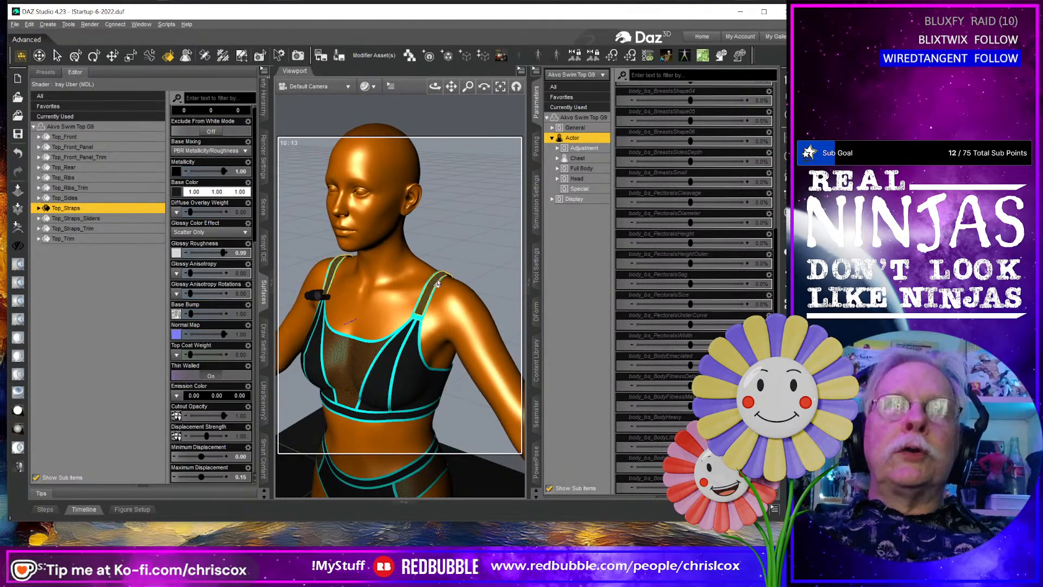
pyautogui.scroll(6, 678, 195)
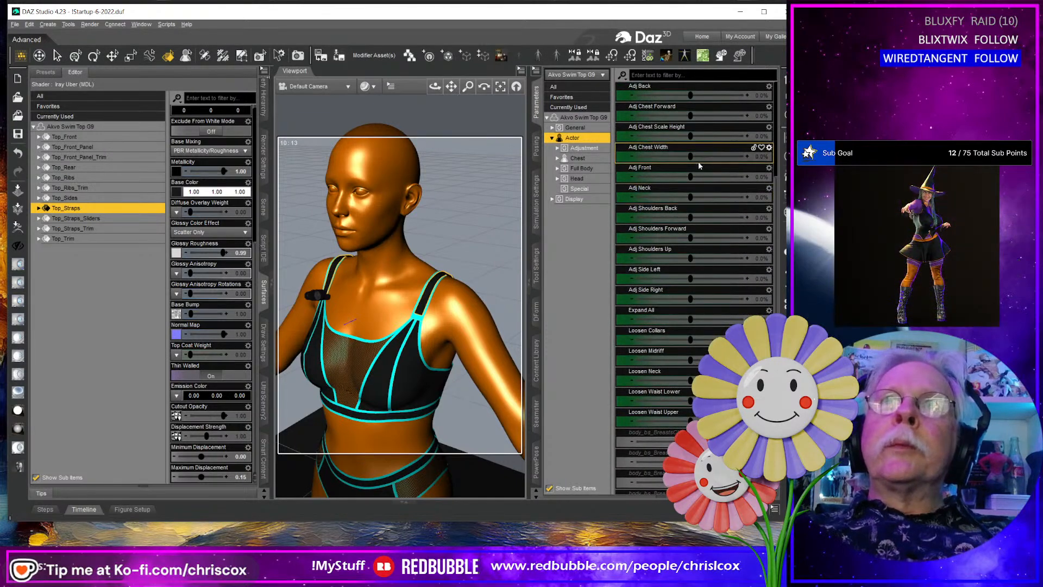
# Set the swim top's Adj Back morph to 100% and inspect the shoulder strap close up from the side.
pyautogui.moveTo(690, 95); pyautogui.dragTo(747, 95)
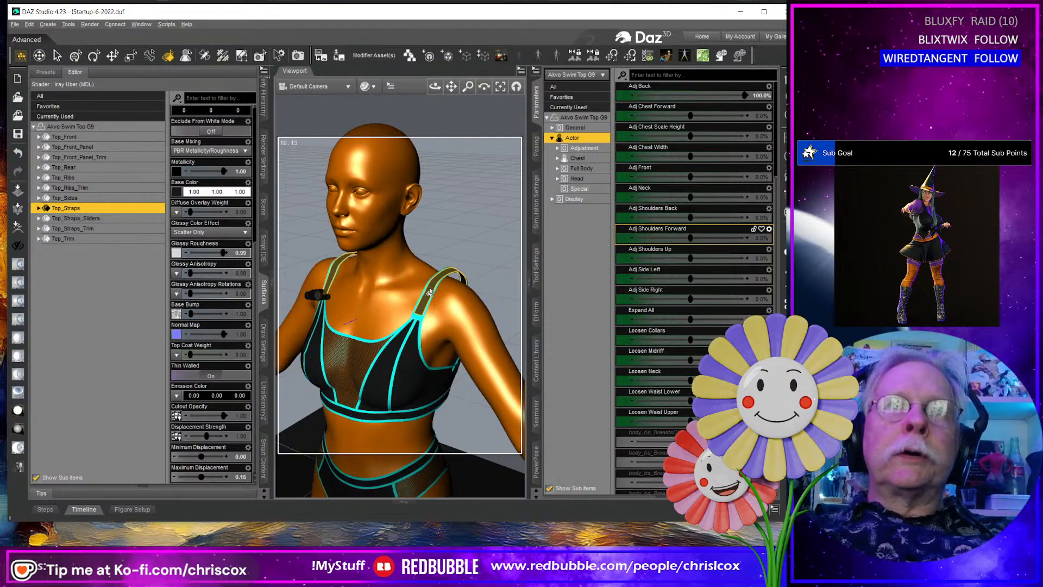
pyautogui.scroll(3, 432, 333)
pyautogui.moveTo(432, 334); pyautogui.dragTo(394, 332, button='middle')
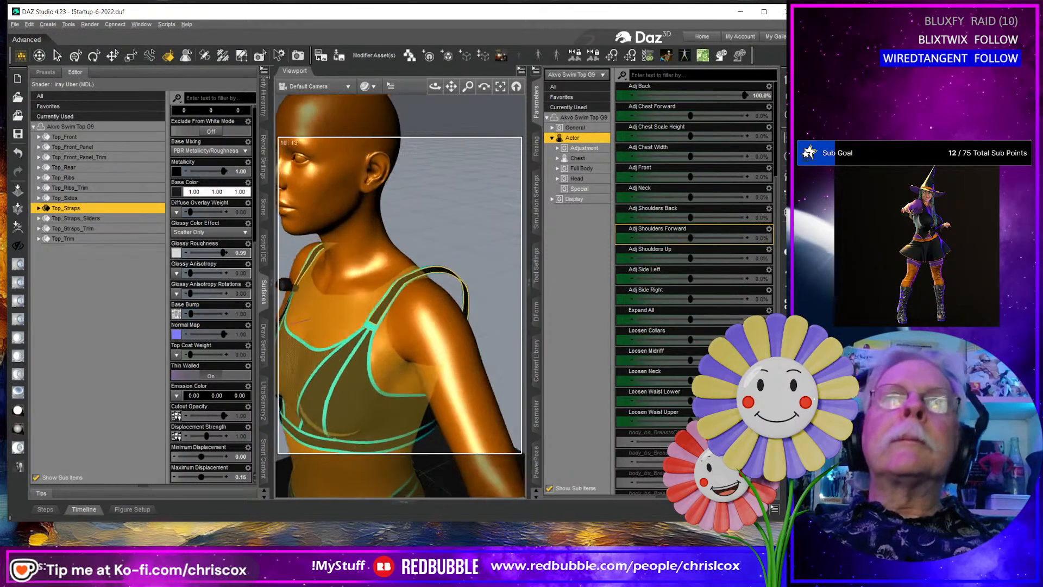
# Copy the Adj Back morph's name from its parameter settings and close the dialog.
pyautogui.click(769, 87)
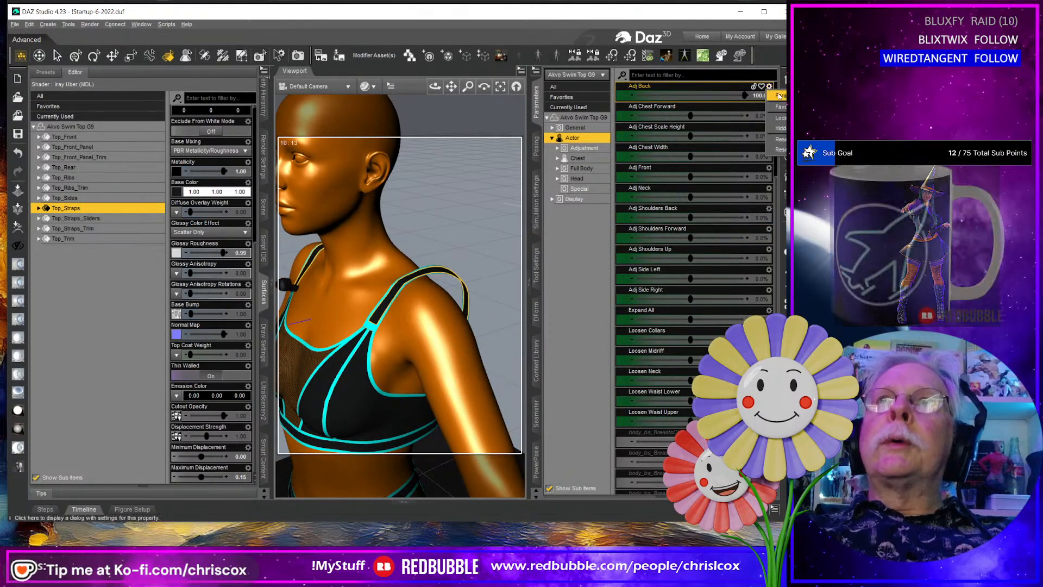
pyautogui.click(777, 96)
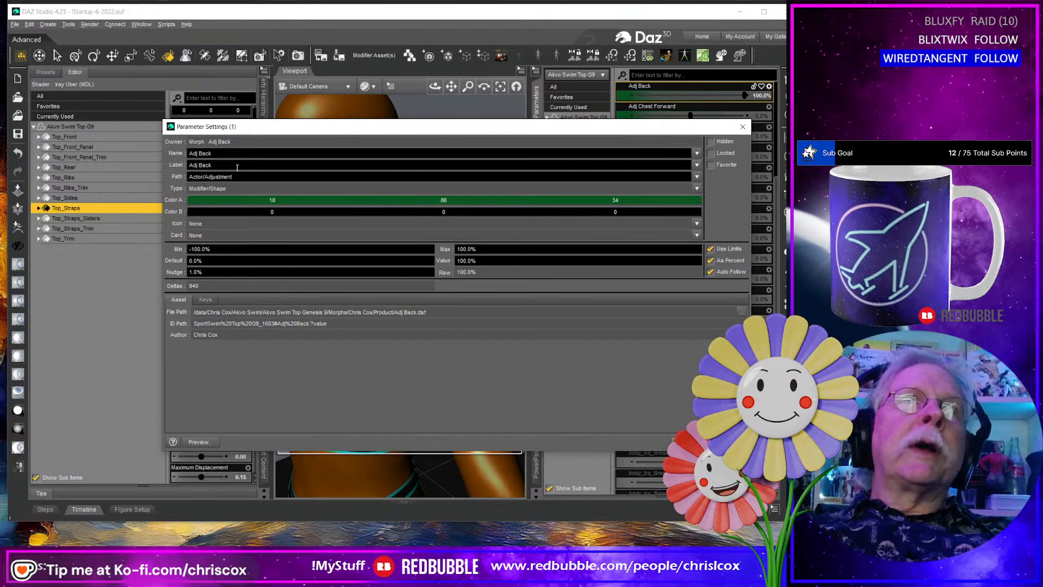
pyautogui.click(234, 152)
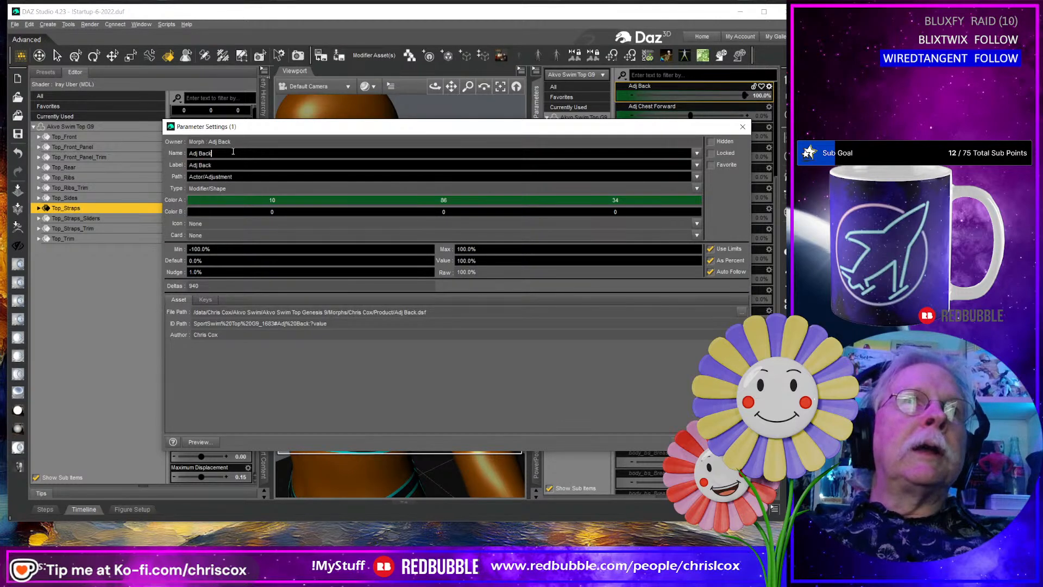
pyautogui.rightClick(208, 155)
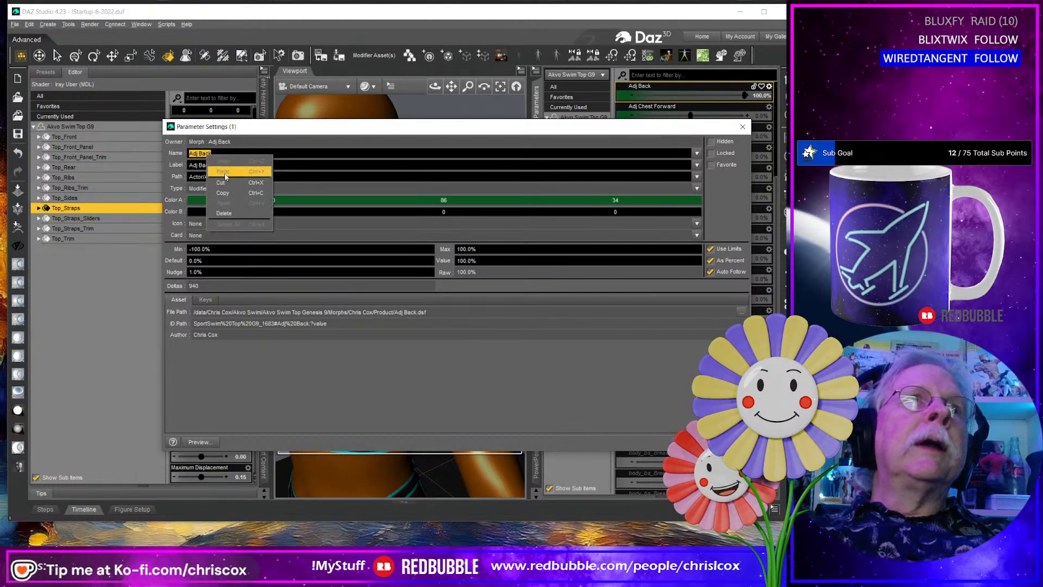
pyautogui.click(223, 193)
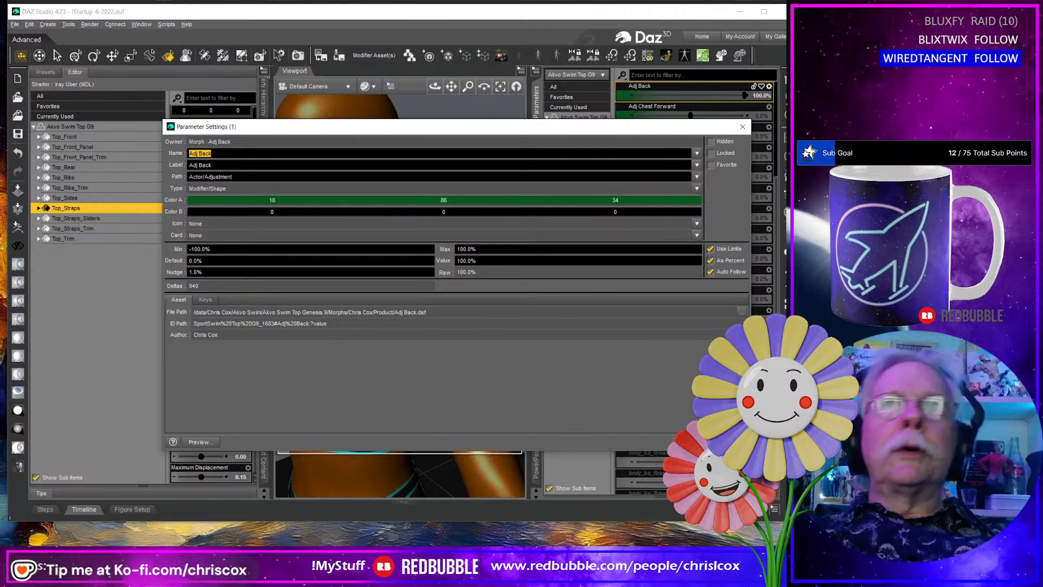
pyautogui.click(727, 442)
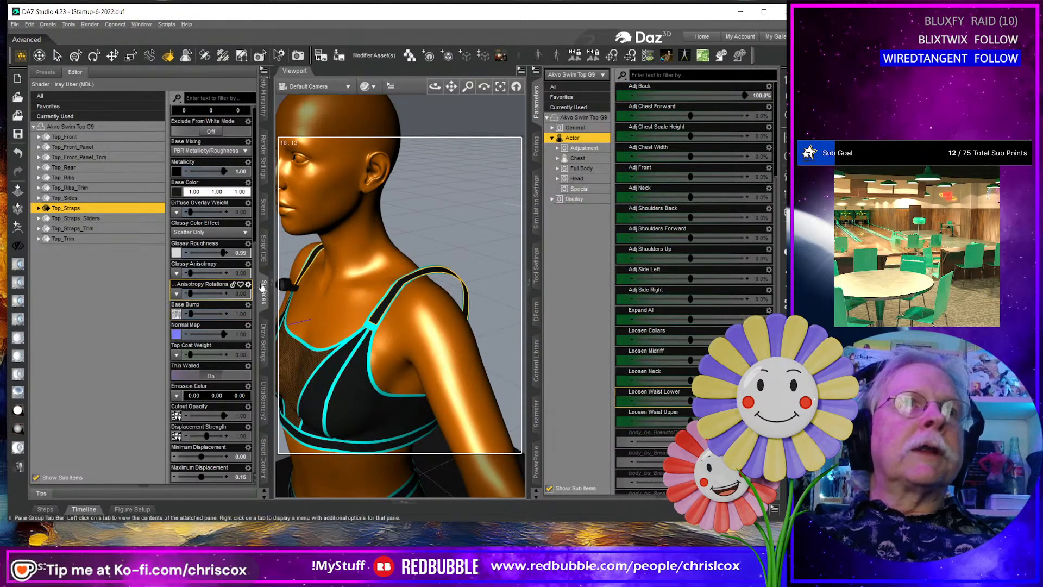
# Select Akvo Swim Top G9 together with Genesis 9 Favorites in the scene and send both to ZBrush.
pyautogui.click(265, 215)
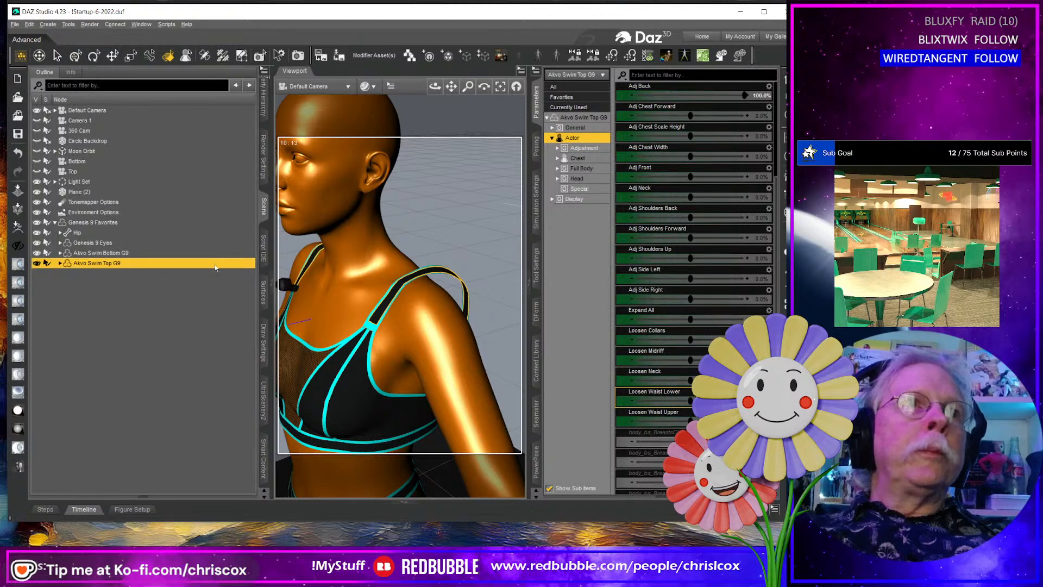
pyautogui.click(141, 276)
pyautogui.click(136, 264)
pyautogui.keyDown('ctrl'); pyautogui.click(107, 223); pyautogui.keyUp('ctrl')
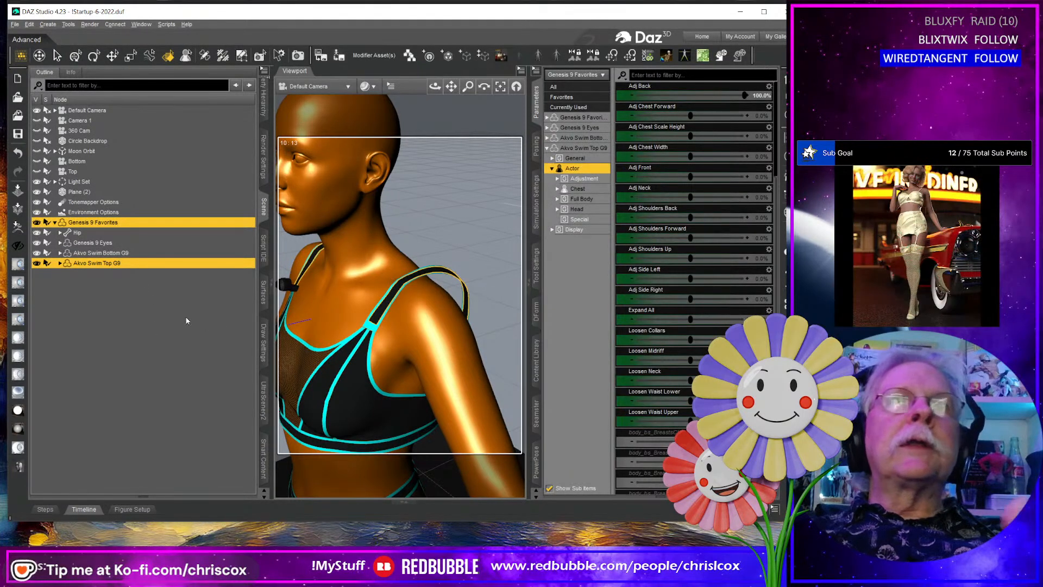
pyautogui.click(18, 227)
pyautogui.click(523, 303)
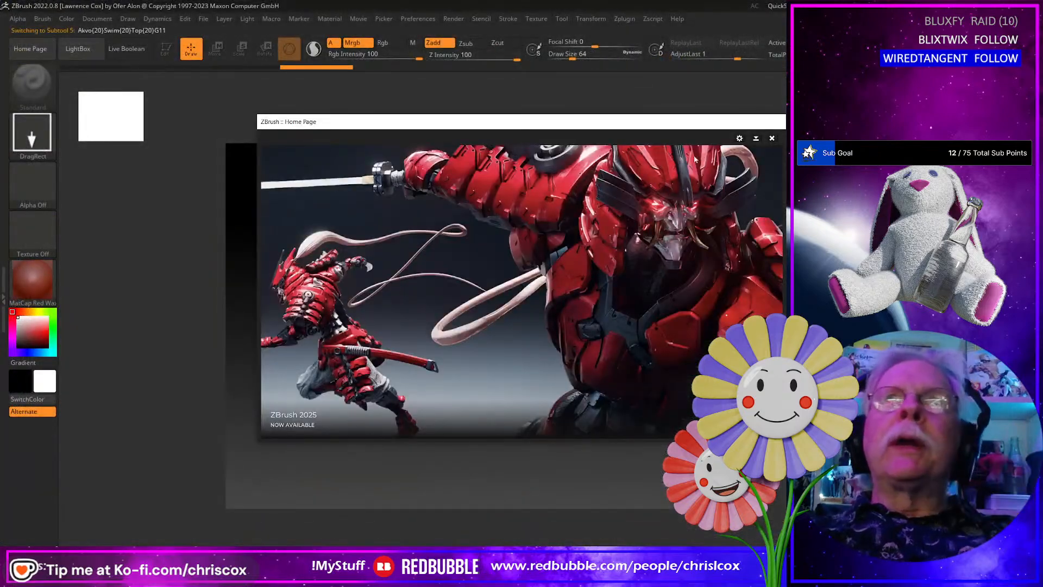
# Dismiss the ZBrush home page, enable Edit mode, and frame the figure's shoulder and detached strap close up.
pyautogui.click(771, 139)
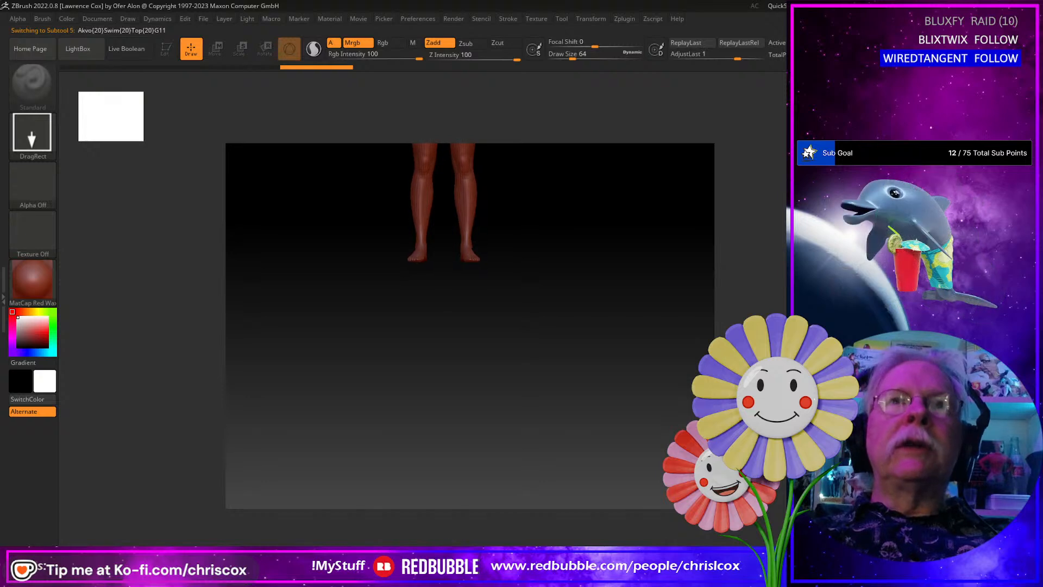
pyautogui.click(167, 47)
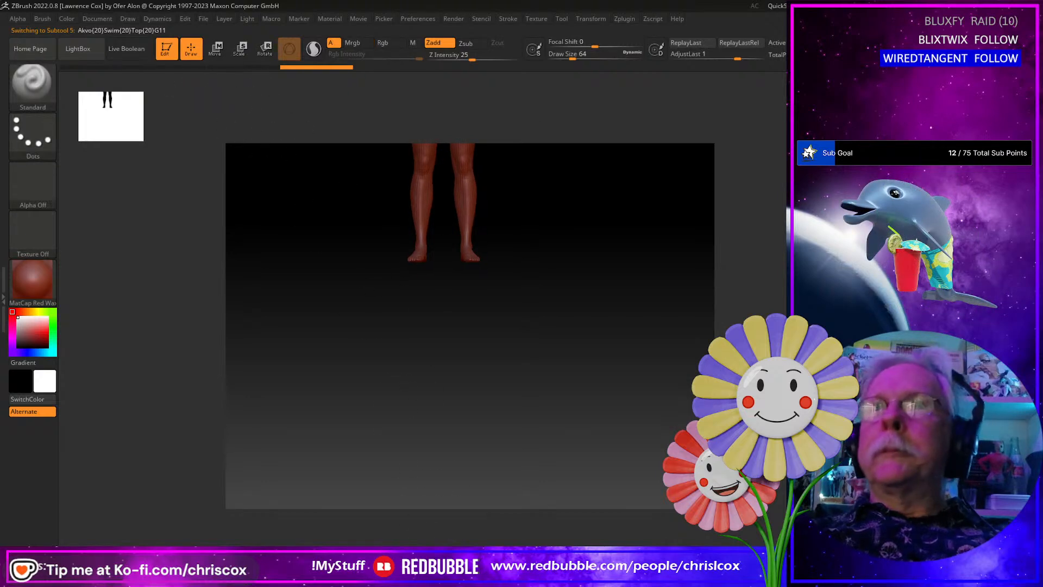
pyautogui.press('f')
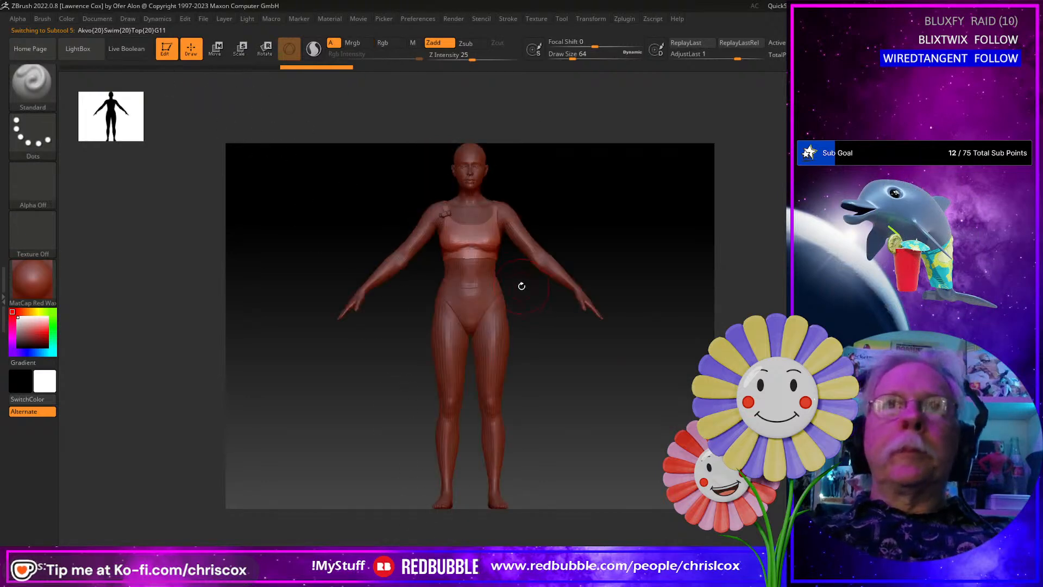
pyautogui.press('f')
pyautogui.keyDown('alt'); pyautogui.moveTo(571, 235); pyautogui.dragTo(493, 386); pyautogui.keyUp('alt')
pyautogui.scroll(3, 470, 388)
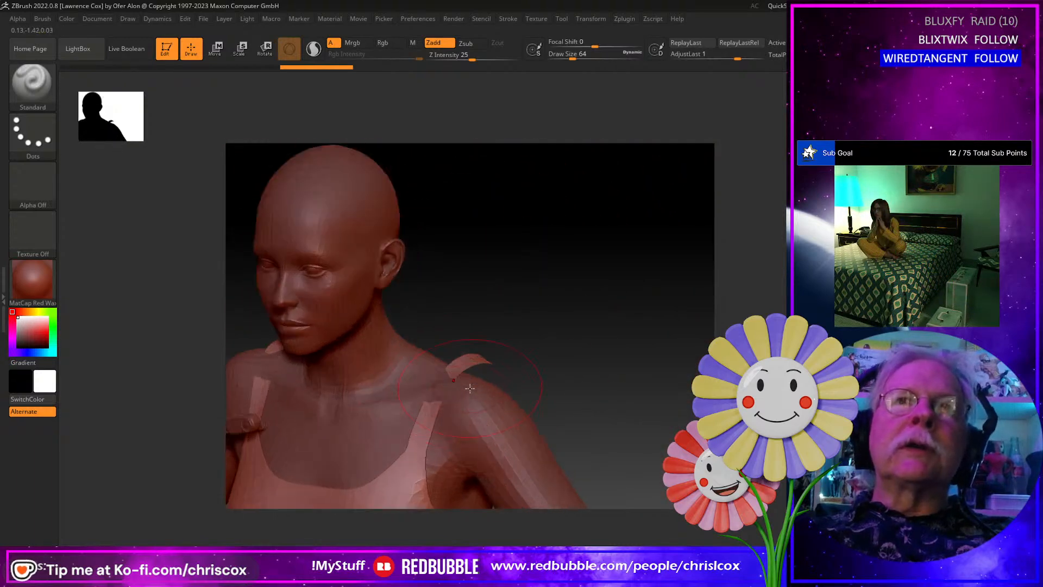
# Set the Standard brush's Z Intensity to 11 and Draw Size to about 18.
pyautogui.moveTo(472, 59); pyautogui.dragTo(458, 63)
pyautogui.press('s')
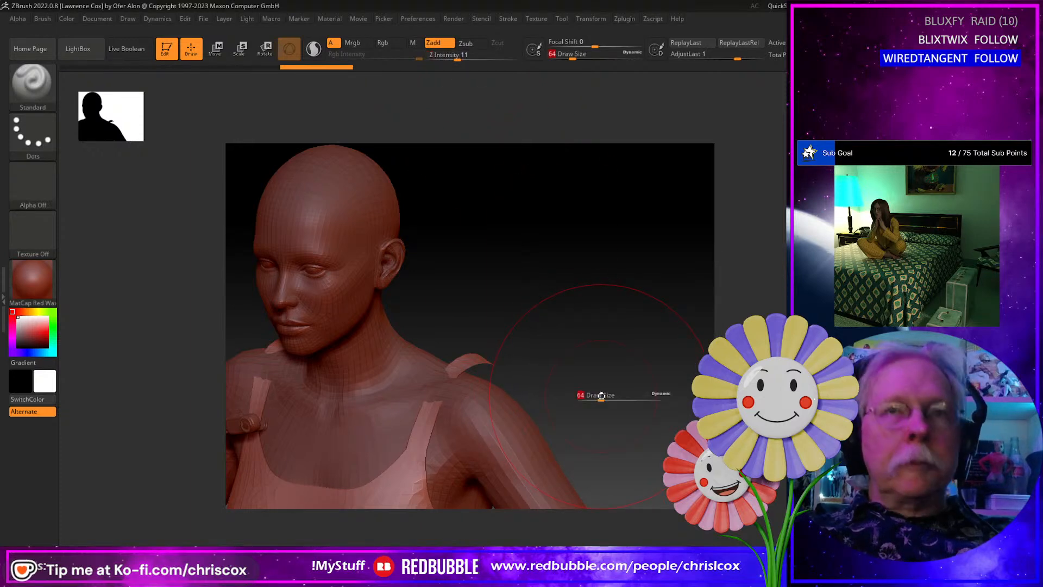
pyautogui.moveTo(601, 396); pyautogui.dragTo(584, 396)
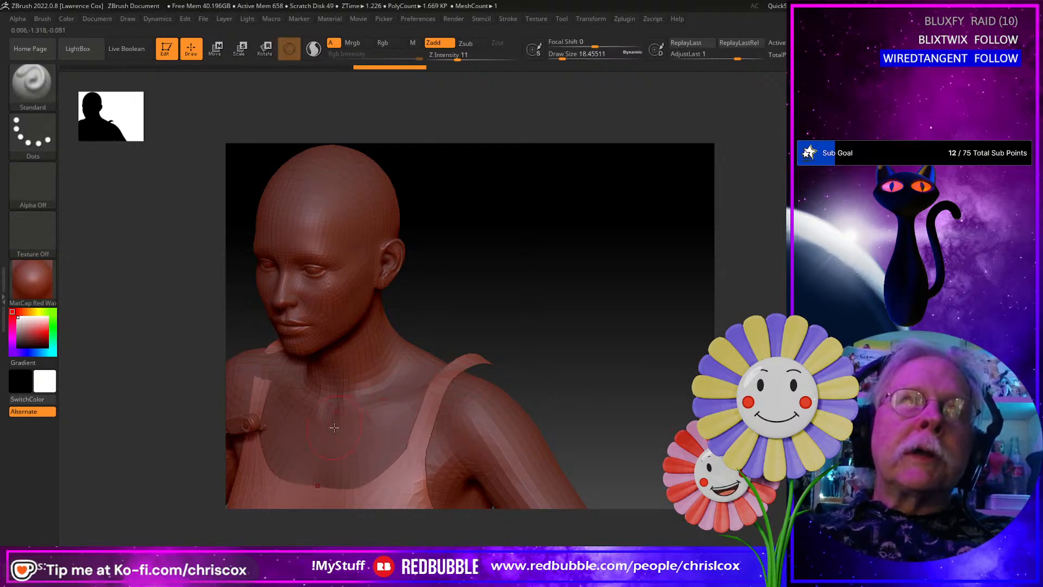
# Return the Akvo Swim Top G9 from ZBrush to Daz Studio as a morph named Adj Back, overwriting the existing morph.
pyautogui.moveTo(334, 428)
pyautogui.mouseDown(button='right')
pyautogui.moveTo(504, 448)
pyautogui.moveTo(352, 404)
pyautogui.mouseUp(button='right')
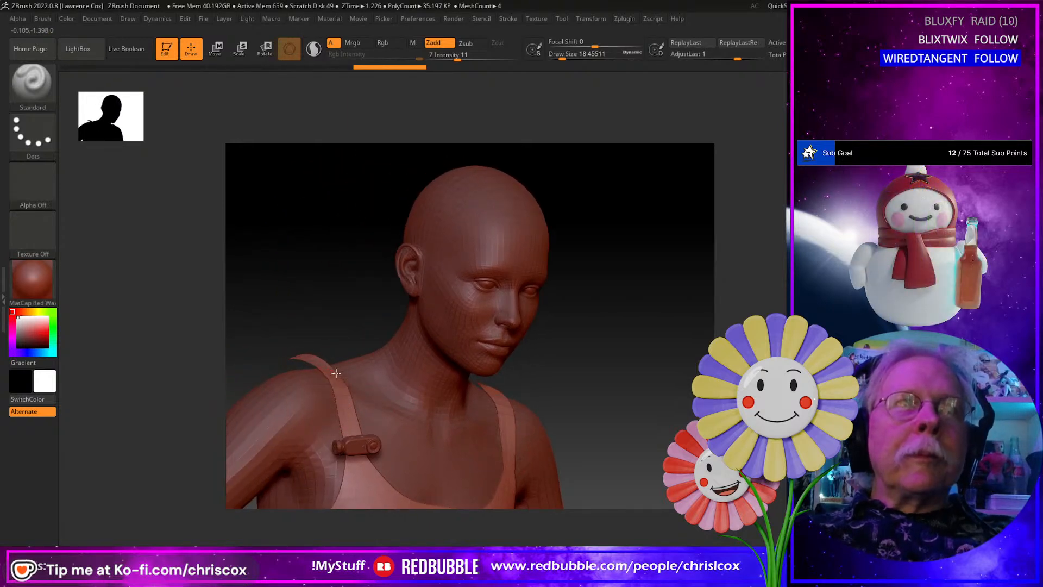
pyautogui.moveTo(353, 402)
pyautogui.mouseDown(button='right')
pyautogui.moveTo(298, 421)
pyautogui.moveTo(383, 419)
pyautogui.mouseUp(button='right')
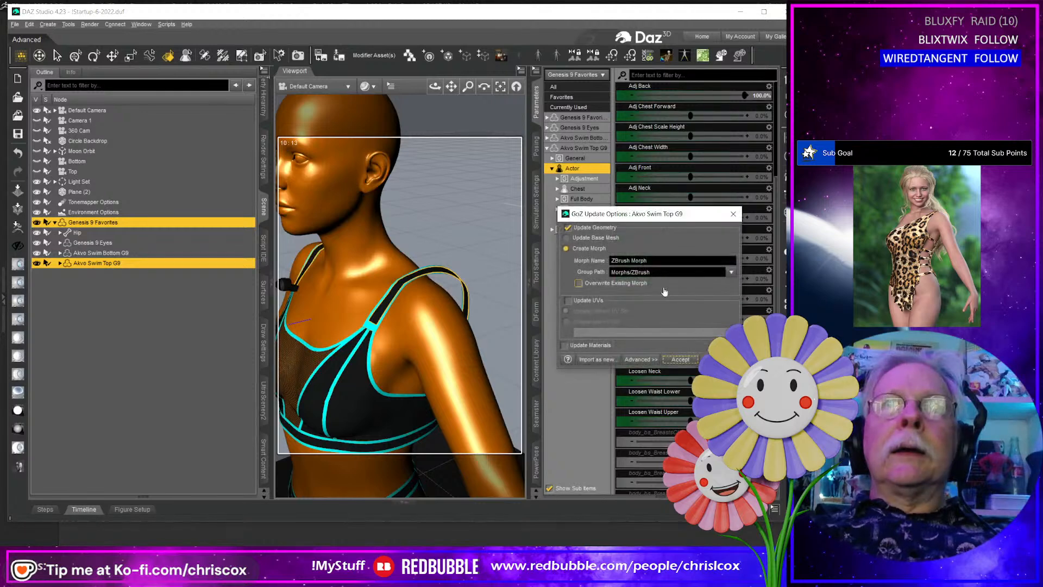
pyautogui.moveTo(659, 263); pyautogui.dragTo(567, 258)
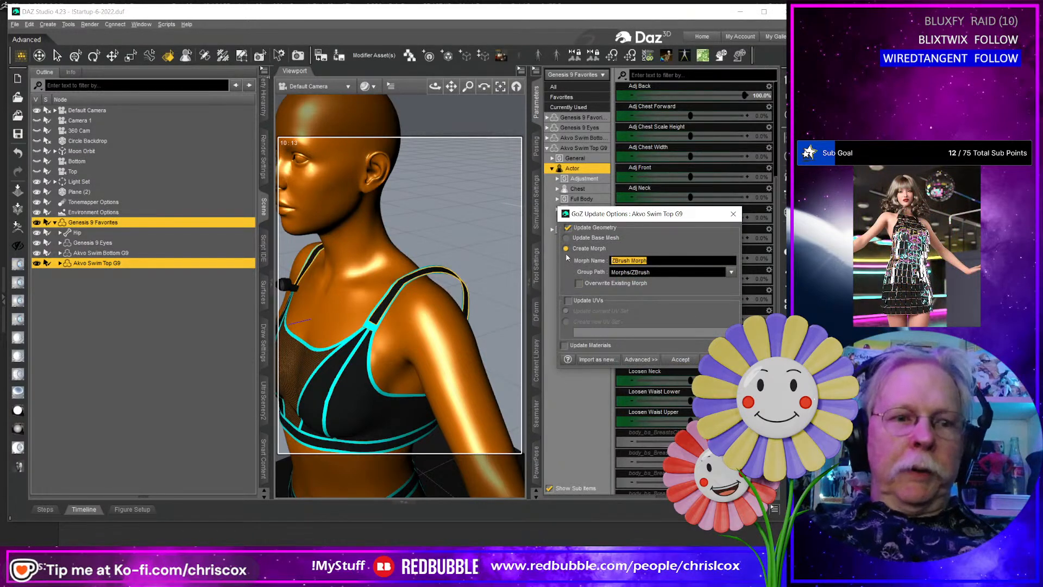
pyautogui.write('Adj Back')
pyautogui.click(602, 285)
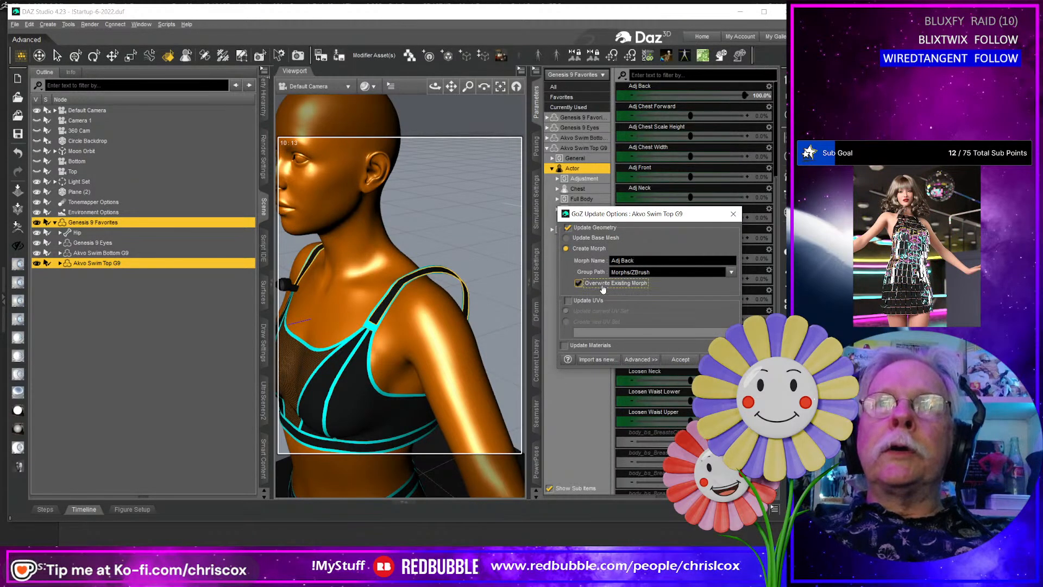
pyautogui.click(681, 361)
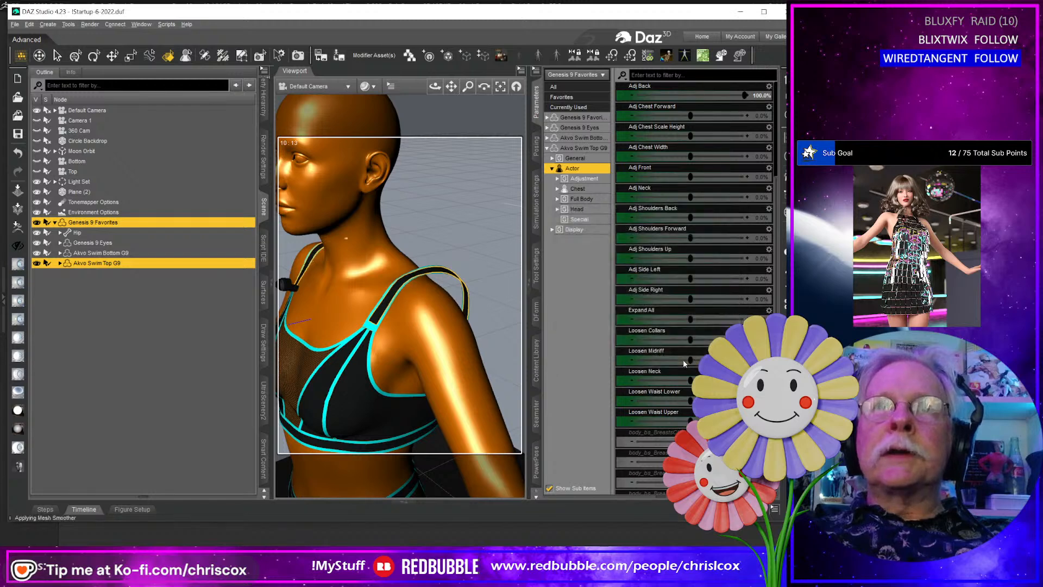
# Reset the Adj Back morph to 0, test it at 100%, and undo the test.
pyautogui.click(765, 95)
pyautogui.write('0')
pyautogui.press('Return')
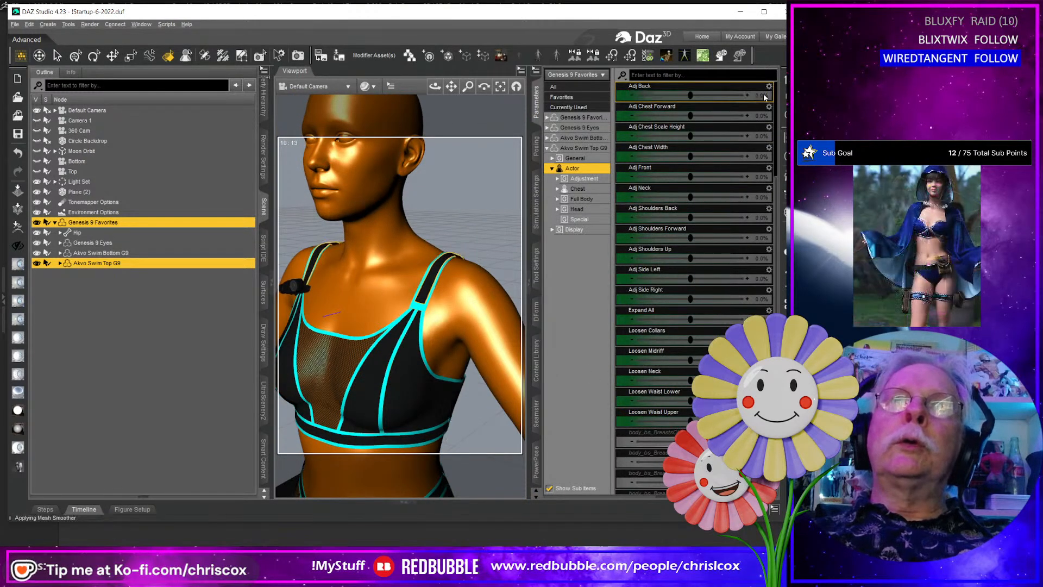
pyautogui.moveTo(691, 97); pyautogui.dragTo(744, 95)
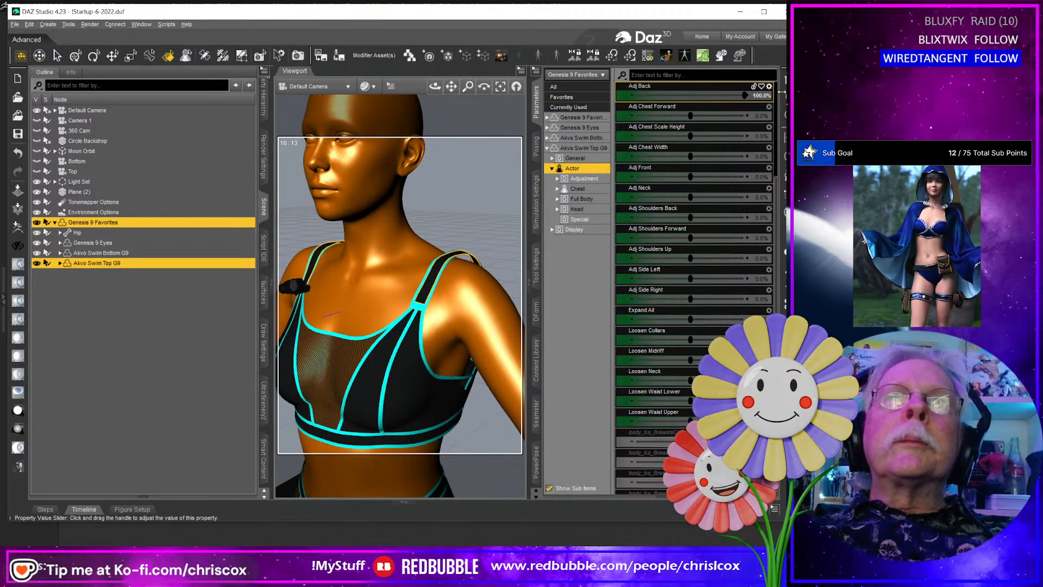
pyautogui.hotkey('ctrl', 'z')
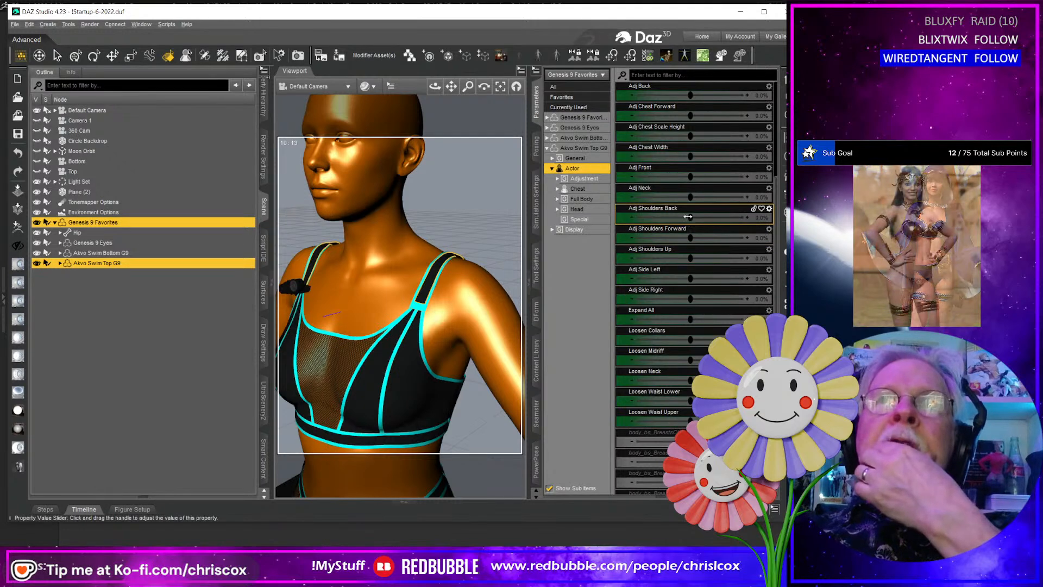
# Raise Adj Shoulders Back to 100% and copy the morph's name from its parameter settings.
pyautogui.moveTo(688, 217); pyautogui.dragTo(772, 212)
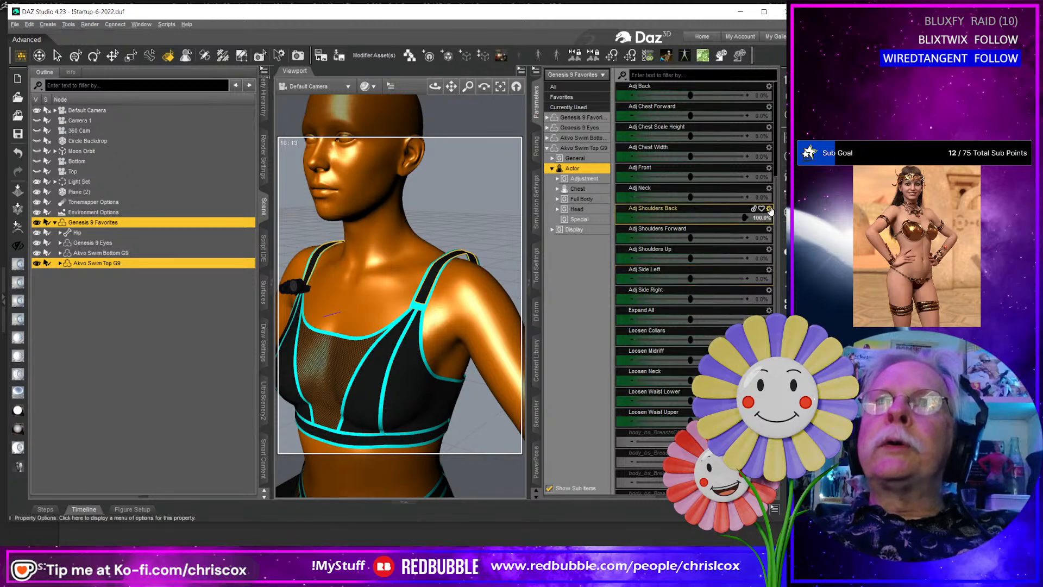
pyautogui.click(769, 210)
pyautogui.click(777, 217)
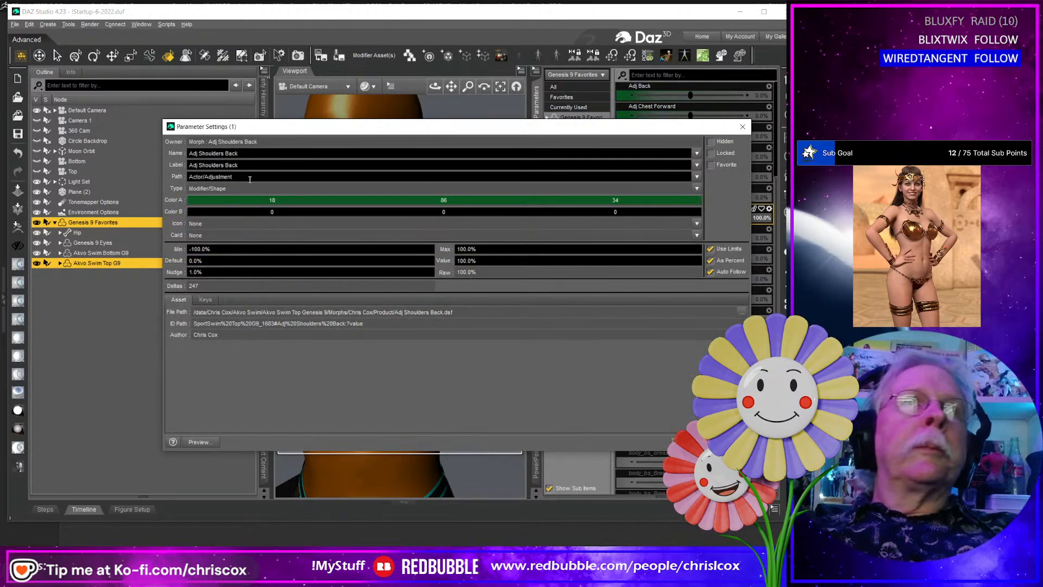
pyautogui.tripleClick(216, 153)
pyautogui.rightClick(205, 153)
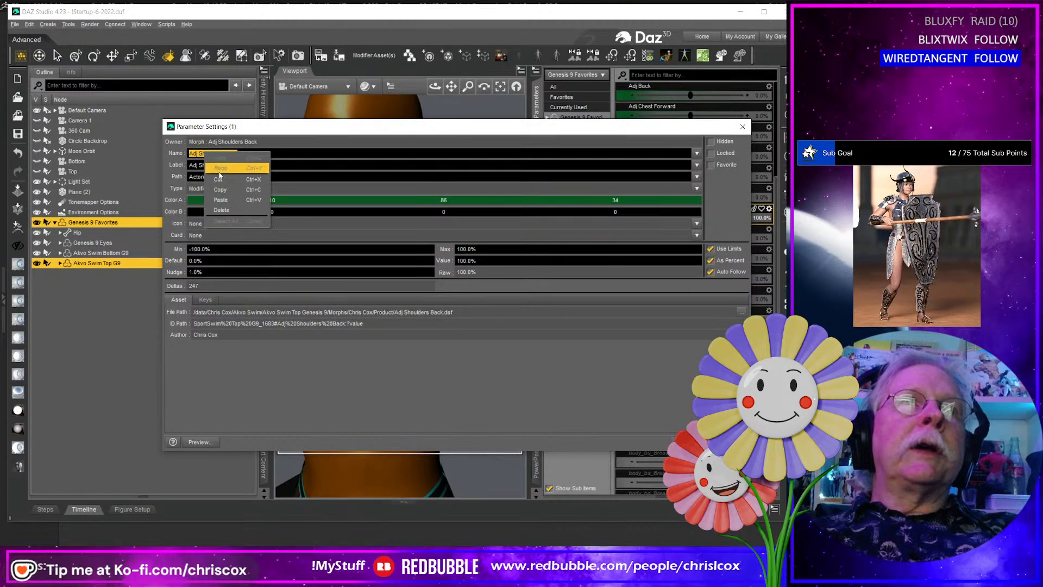
pyautogui.click(221, 190)
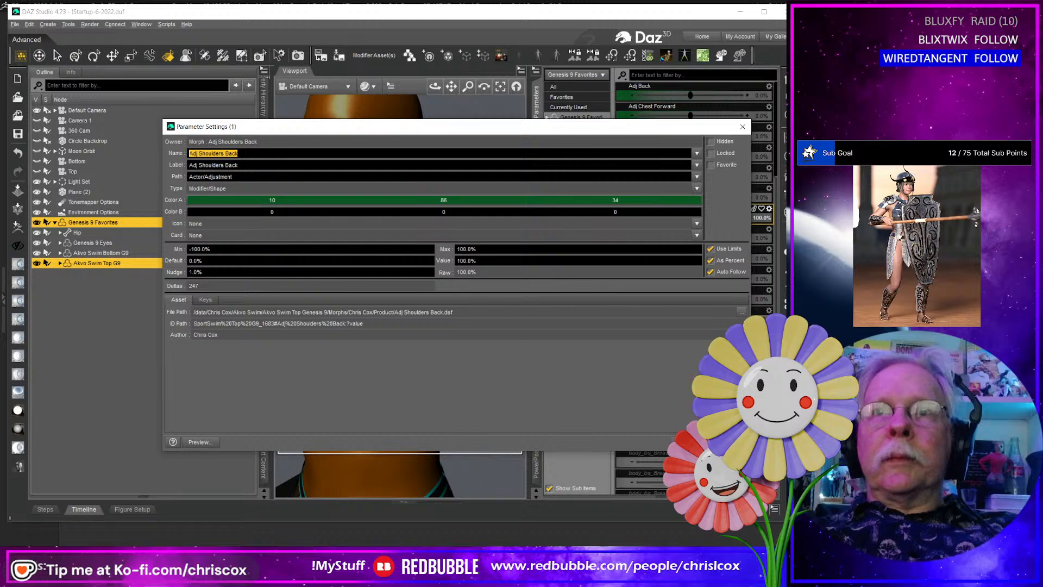
pyautogui.click(729, 442)
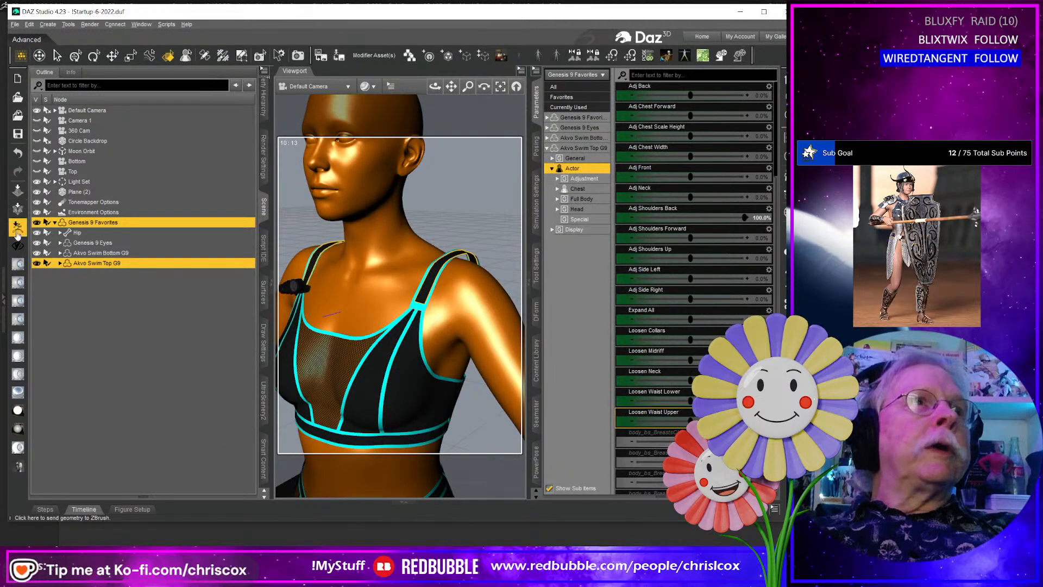
# Send the figure and swim top to ZBrush with deformations included, and check the shoulder straps.
pyautogui.click(17, 231)
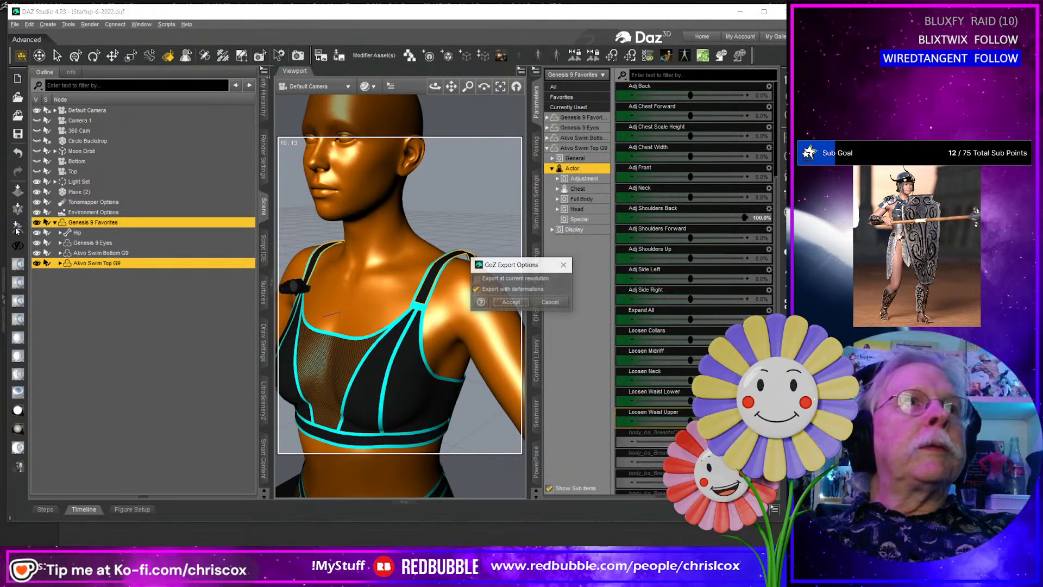
pyautogui.click(508, 308)
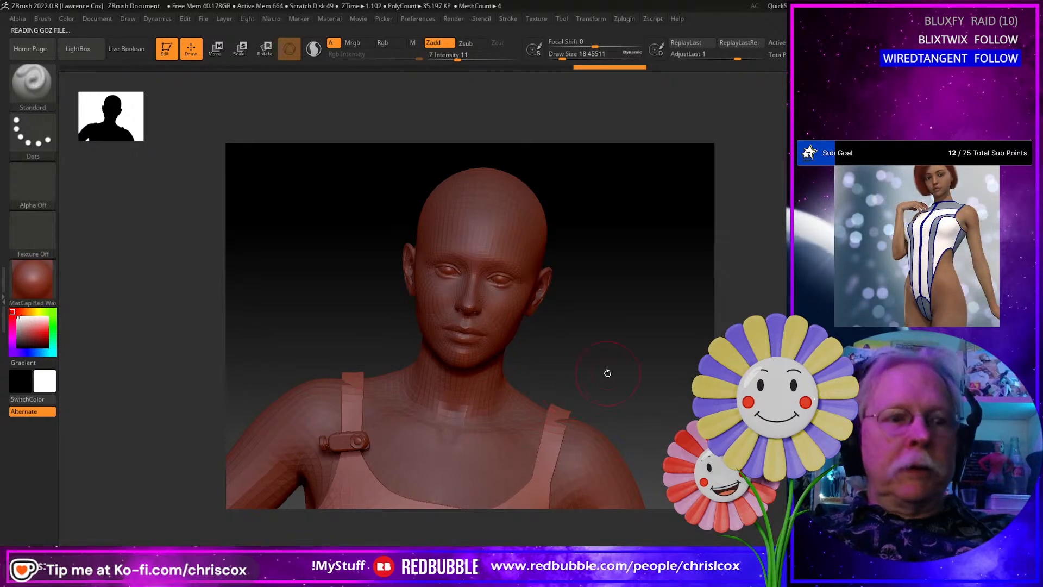
pyautogui.moveTo(609, 384); pyautogui.dragTo(592, 401)
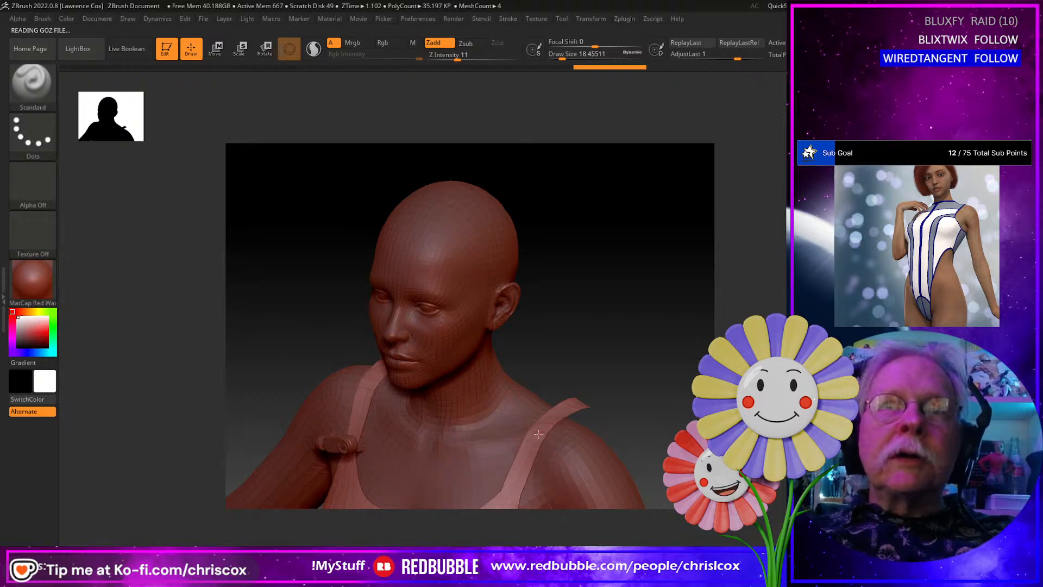
pyautogui.moveTo(560, 419)
pyautogui.mouseDown()
pyautogui.moveTo(439, 486)
pyautogui.moveTo(326, 440)
pyautogui.mouseUp()
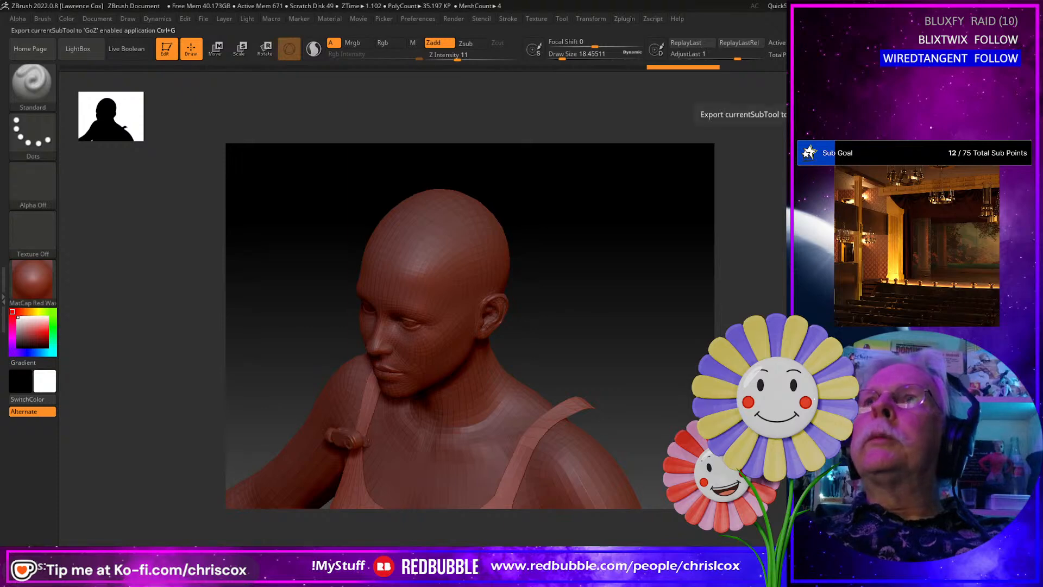
# Return the swim top to Daz Studio as a morph named Adj Shoulders Back, overwriting the existing morph.
pyautogui.click(809, 103)
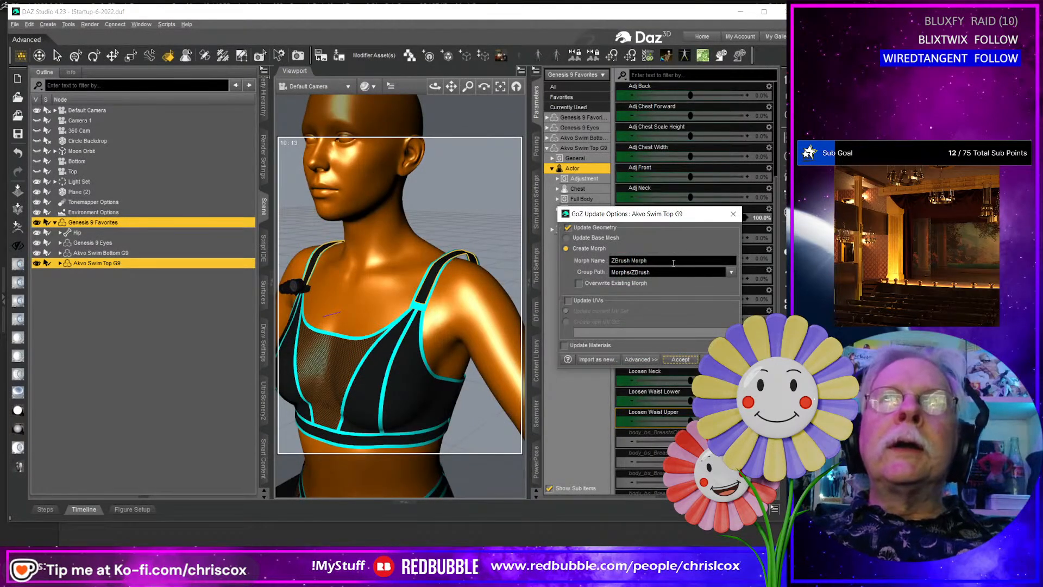
pyautogui.hotkey('ctrl', 'v')
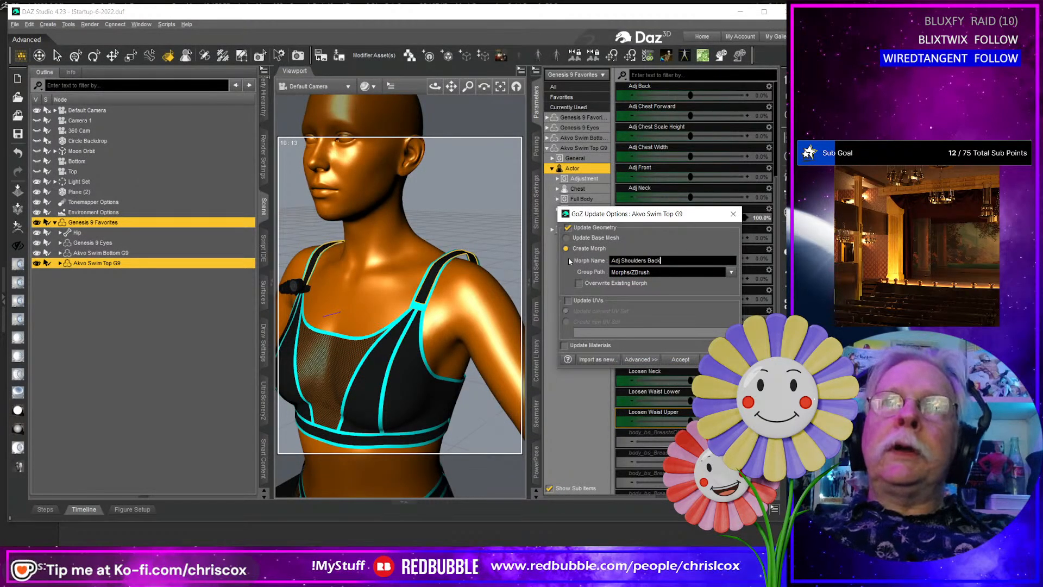
pyautogui.click(612, 283)
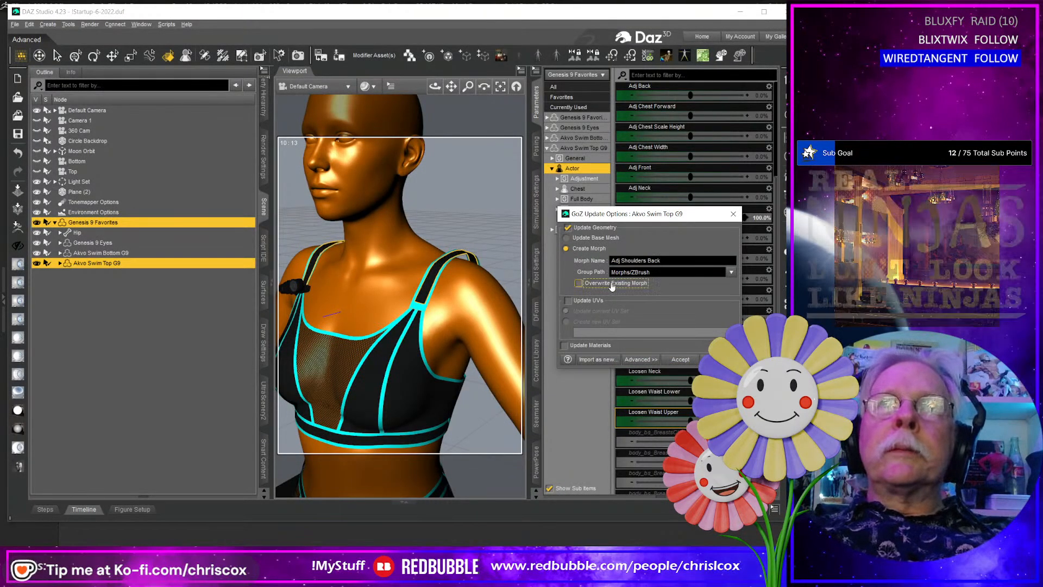
pyautogui.click(679, 359)
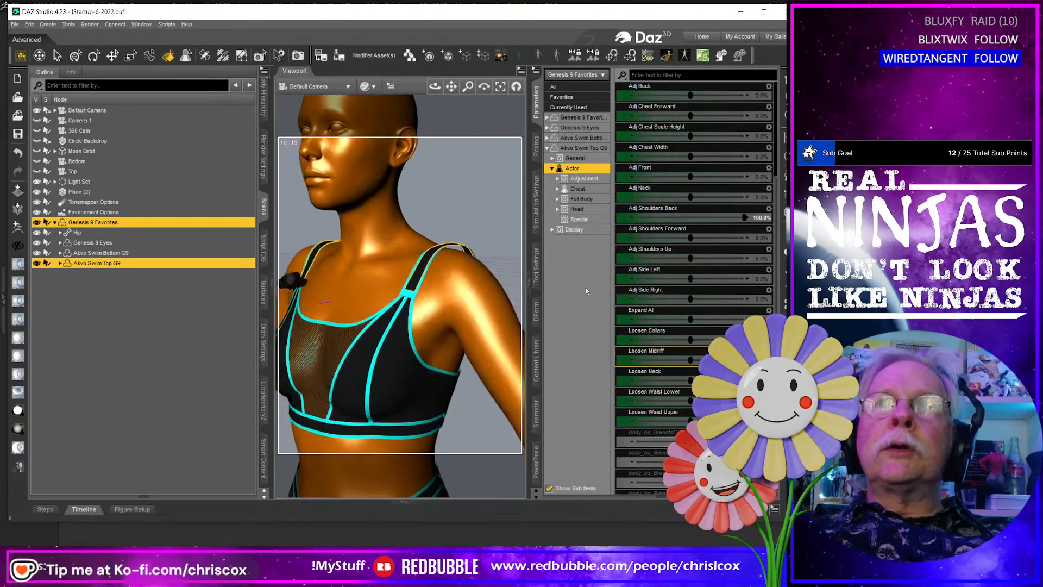
# Reset the Adj Shoulders Back morph to 0.
pyautogui.click(758, 218)
pyautogui.write('0')
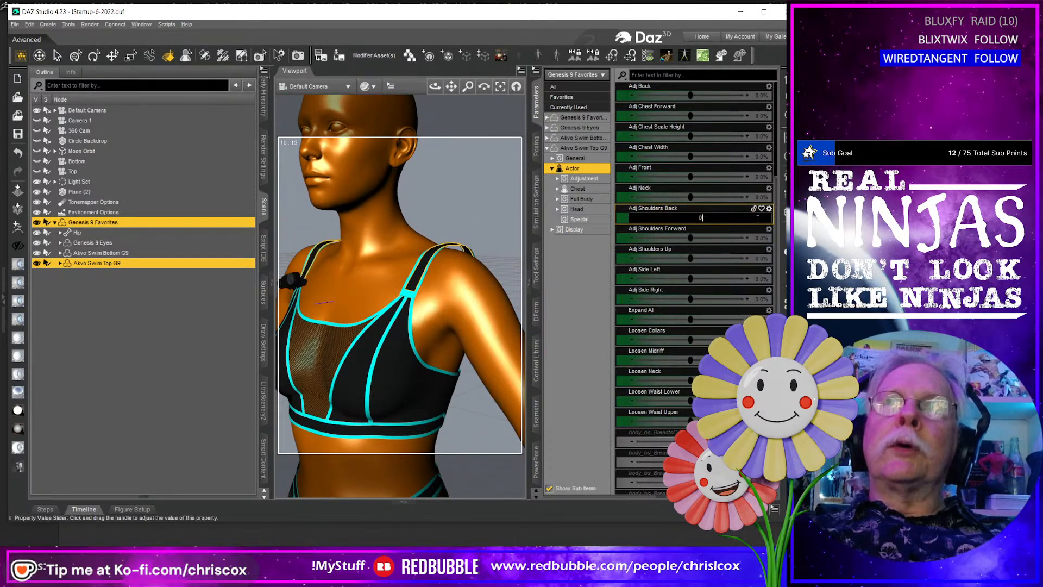
pyautogui.press('Return')
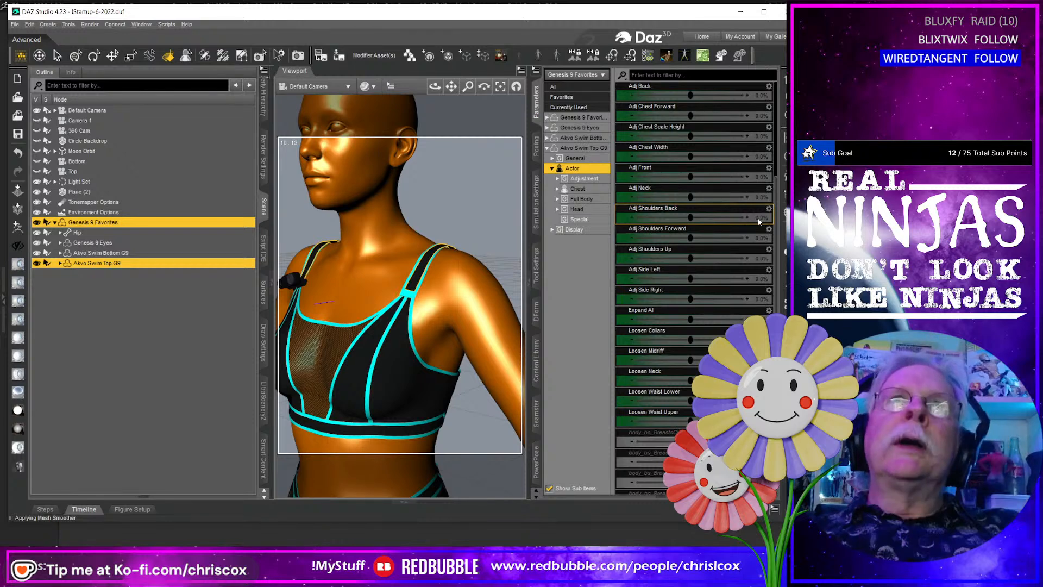
pyautogui.click(382, 56)
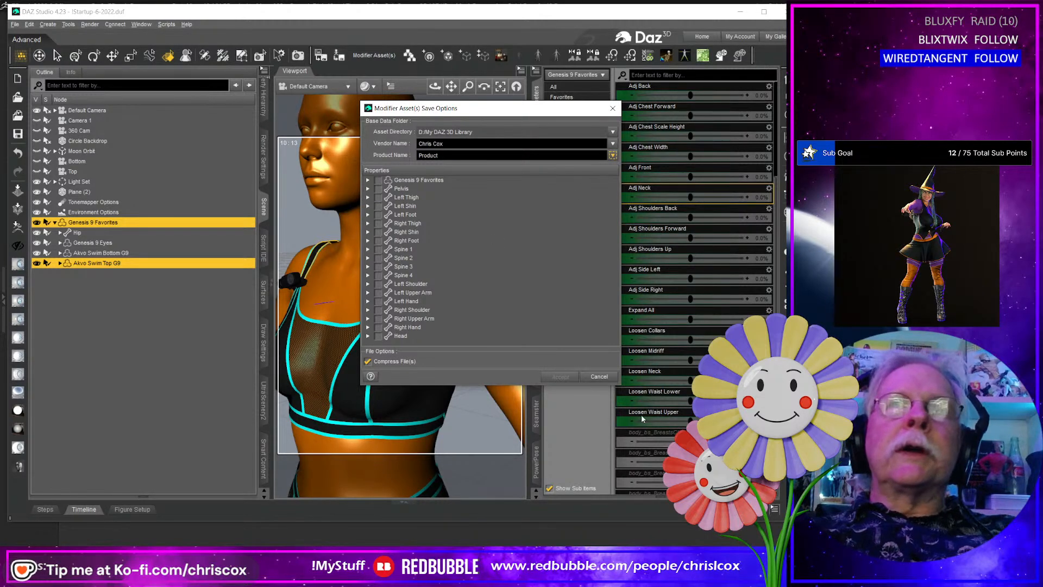
pyautogui.click(599, 376)
pyautogui.click(211, 396)
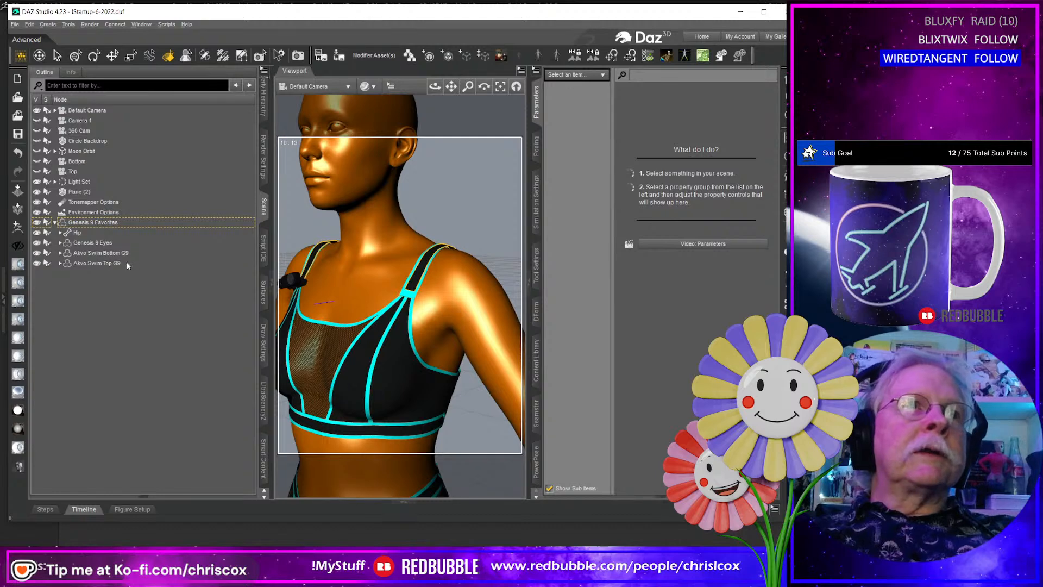
# Save Akvo Swim Top G9's Adj Back and Adj Shoulders Back morphs as modifier assets under the product name Base.
pyautogui.click(109, 263)
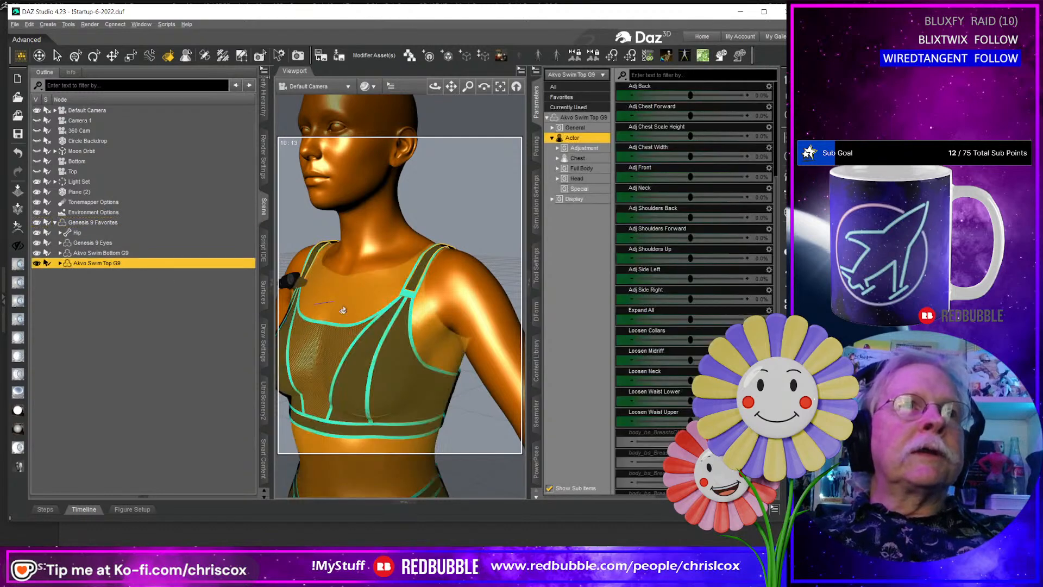
pyautogui.click(384, 57)
pyautogui.click(613, 155)
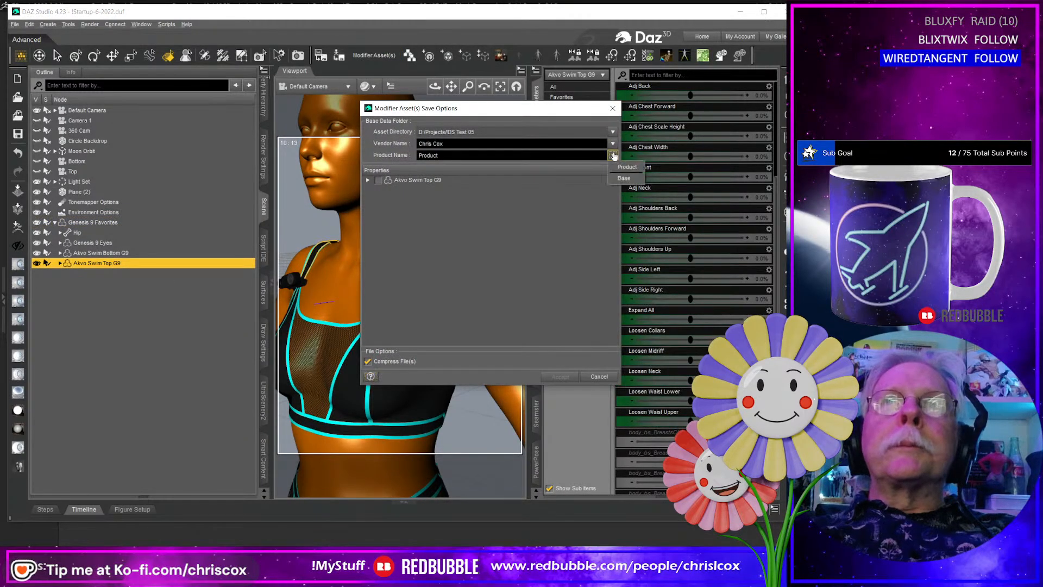
pyautogui.click(624, 178)
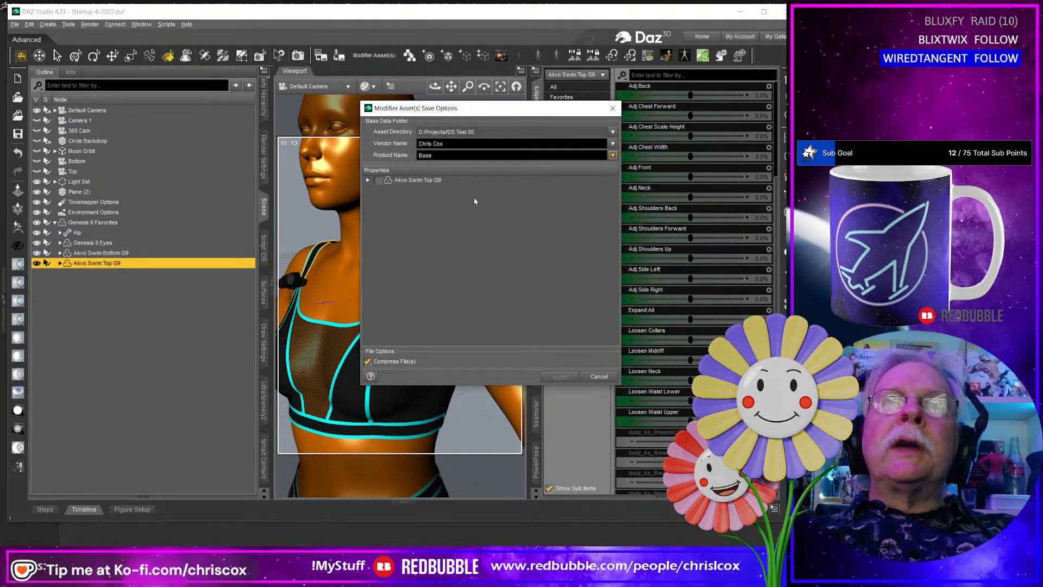
pyautogui.click(377, 188)
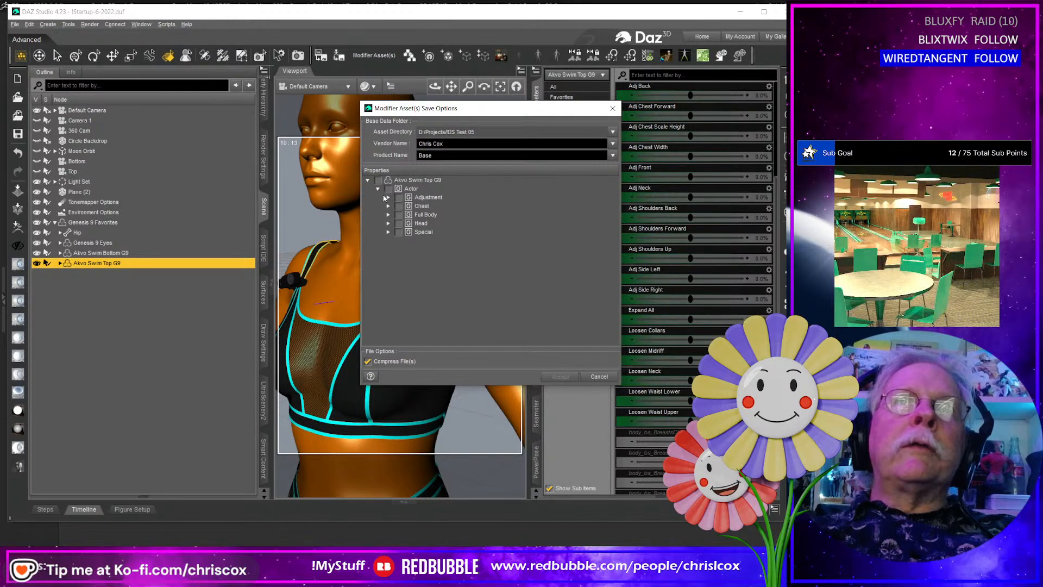
pyautogui.click(387, 197)
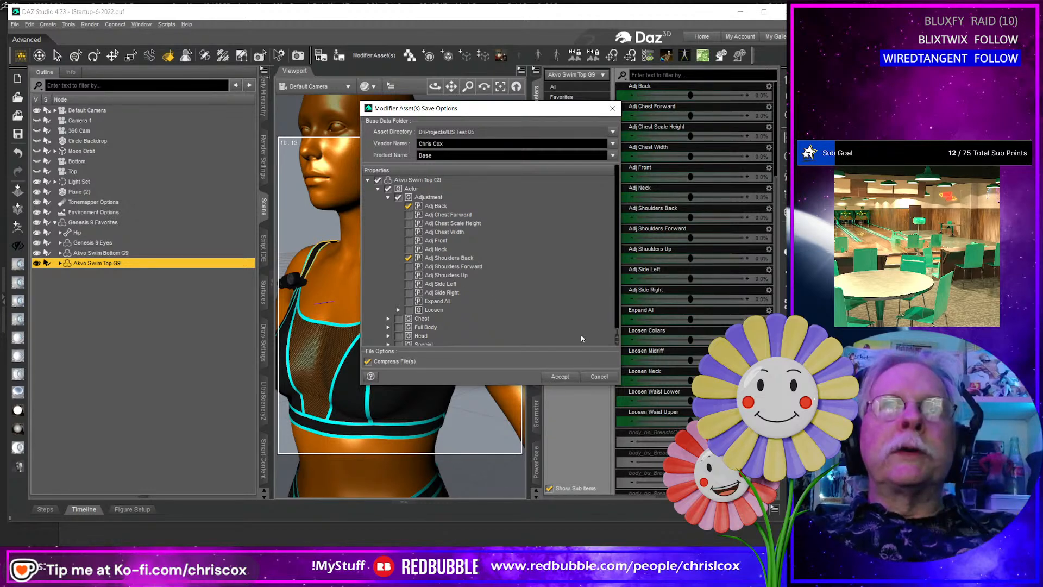
pyautogui.click(559, 376)
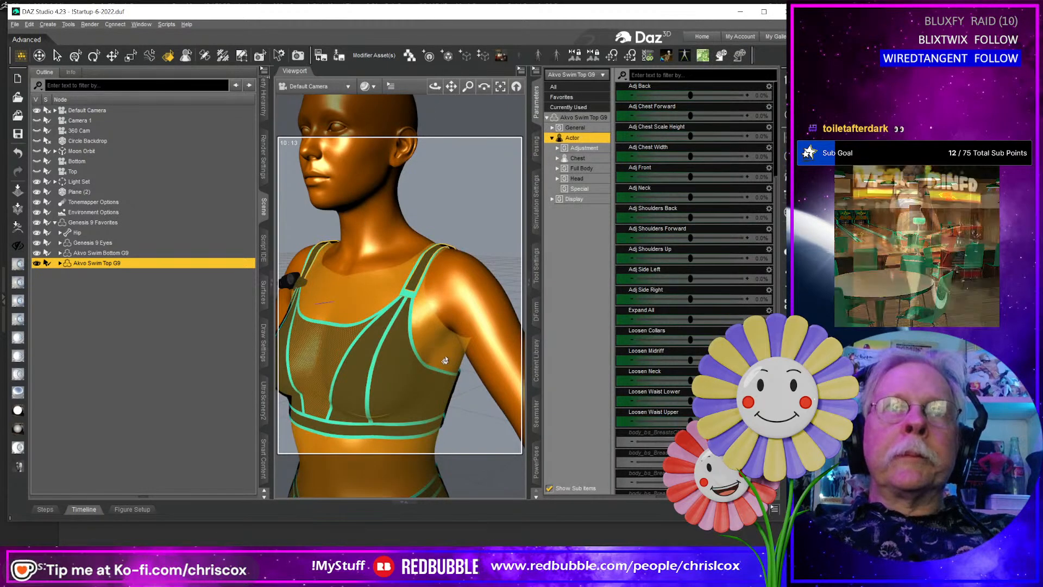
pyautogui.scroll(-5, 448, 363)
pyautogui.moveTo(448, 363)
pyautogui.mouseDown(button='middle')
pyautogui.moveTo(481, 363)
pyautogui.moveTo(451, 363)
pyautogui.mouseUp(button='middle')
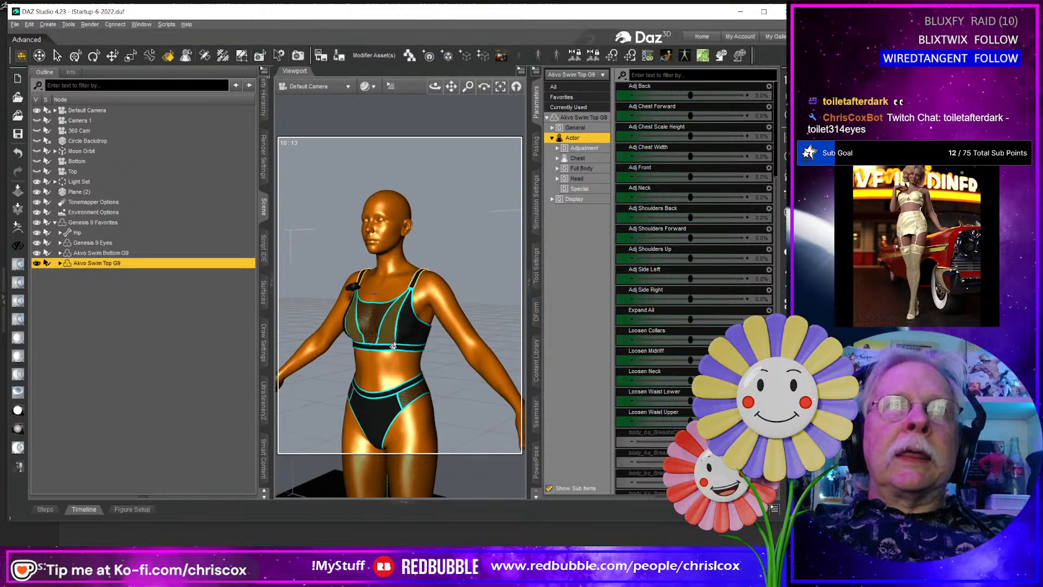
pyautogui.moveTo(404, 413); pyautogui.dragTo(395, 341, button='middle')
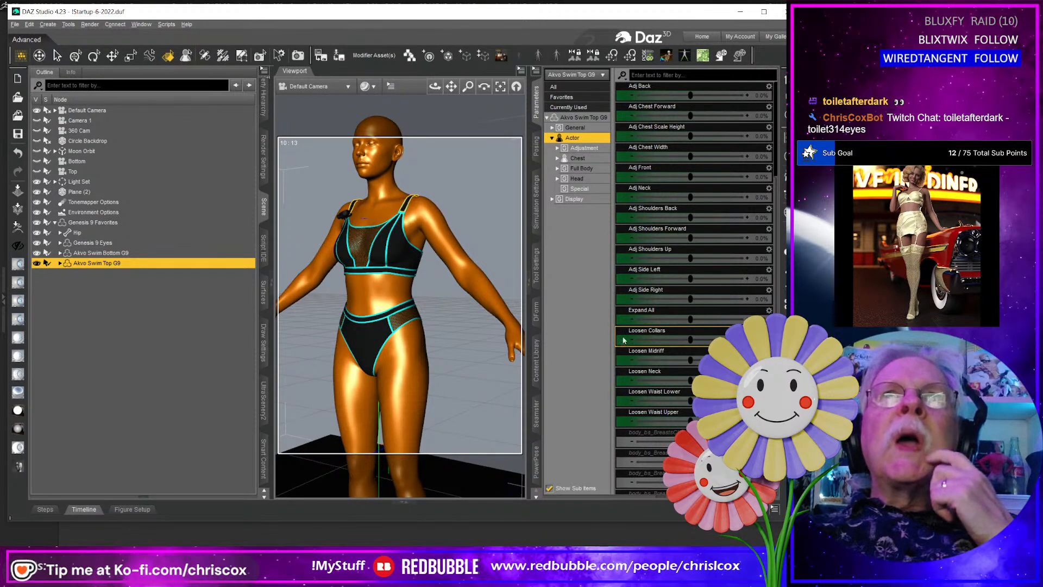
pyautogui.moveTo(449, 331); pyautogui.dragTo(308, 323, button='middle')
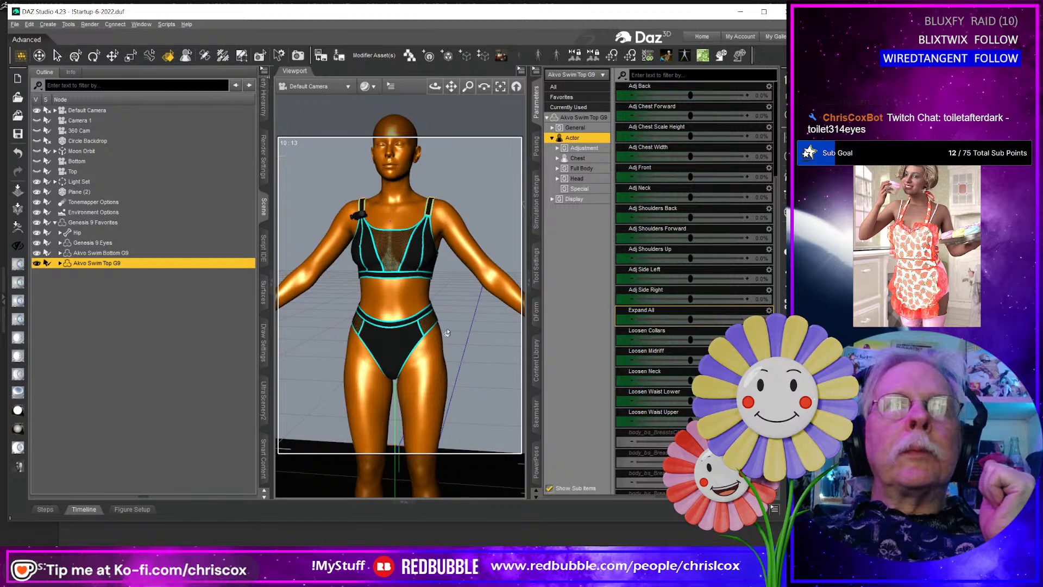
pyautogui.moveTo(416, 356); pyautogui.dragTo(402, 358, button='middle')
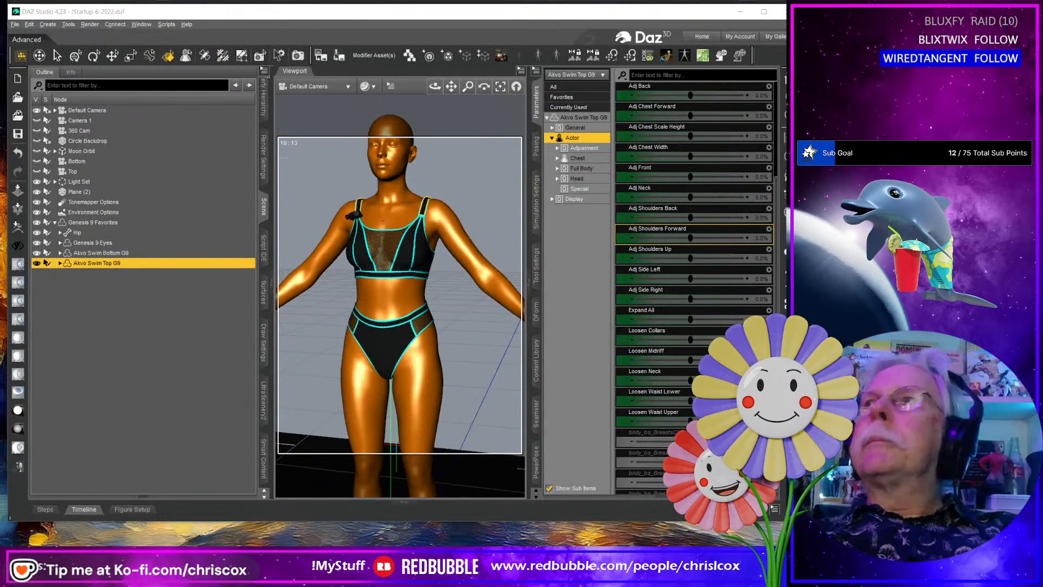
pyautogui.moveTo(1033, 163); pyautogui.dragTo(148, 18)
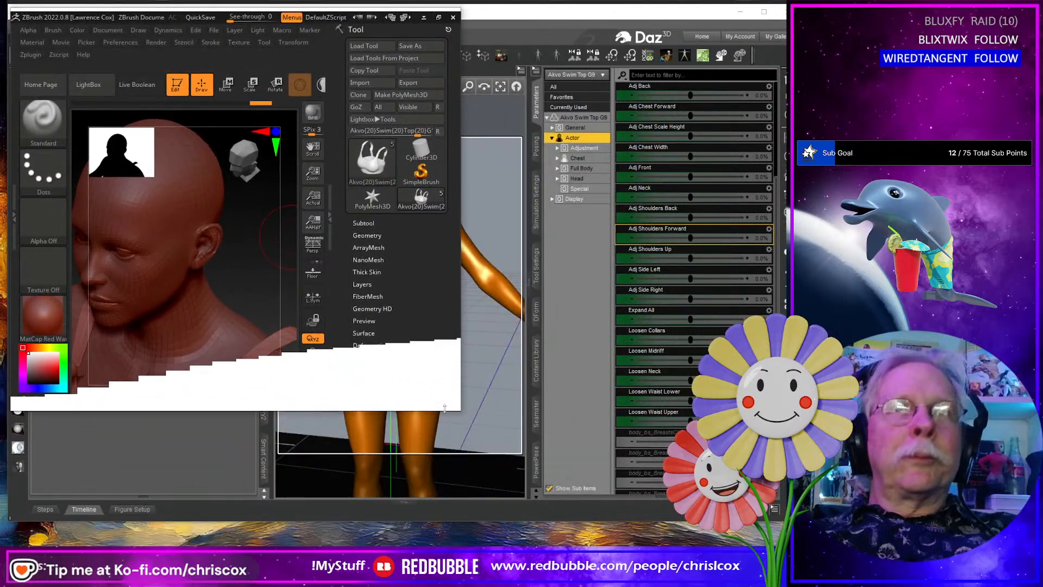
pyautogui.moveTo(460, 410); pyautogui.dragTo(805, 543)
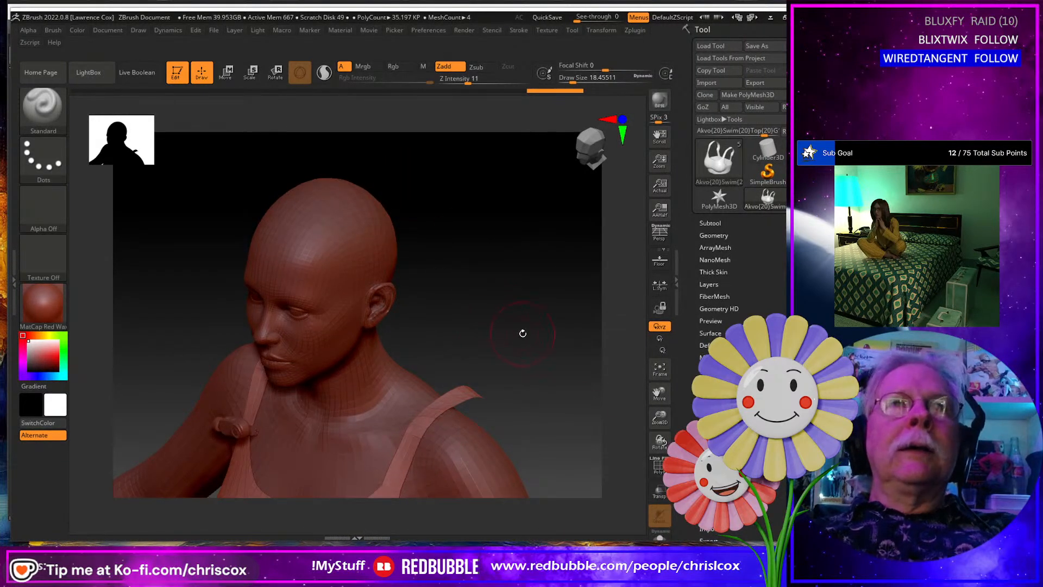
pyautogui.click(780, 19)
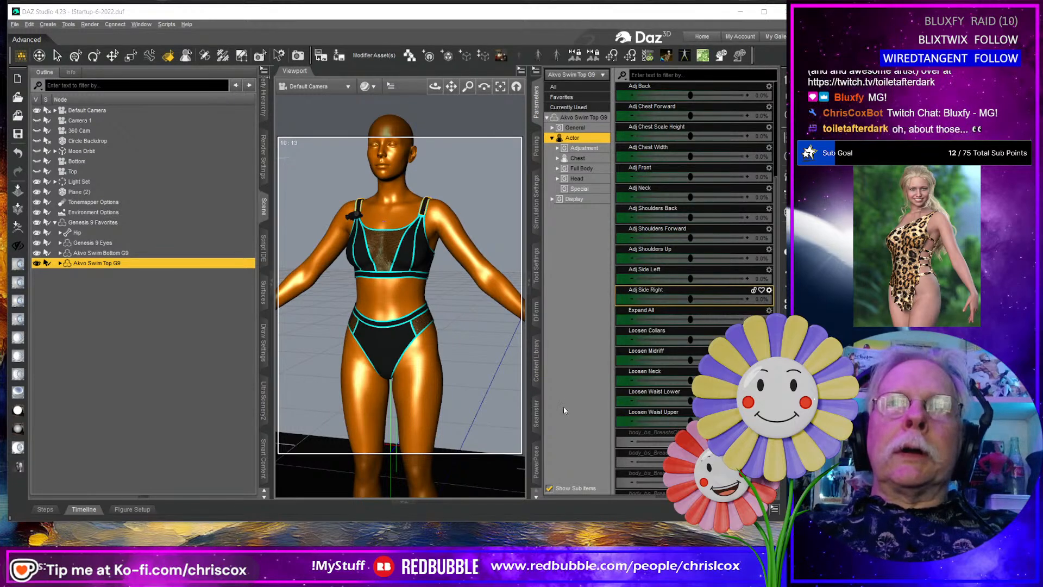
pyautogui.click(536, 374)
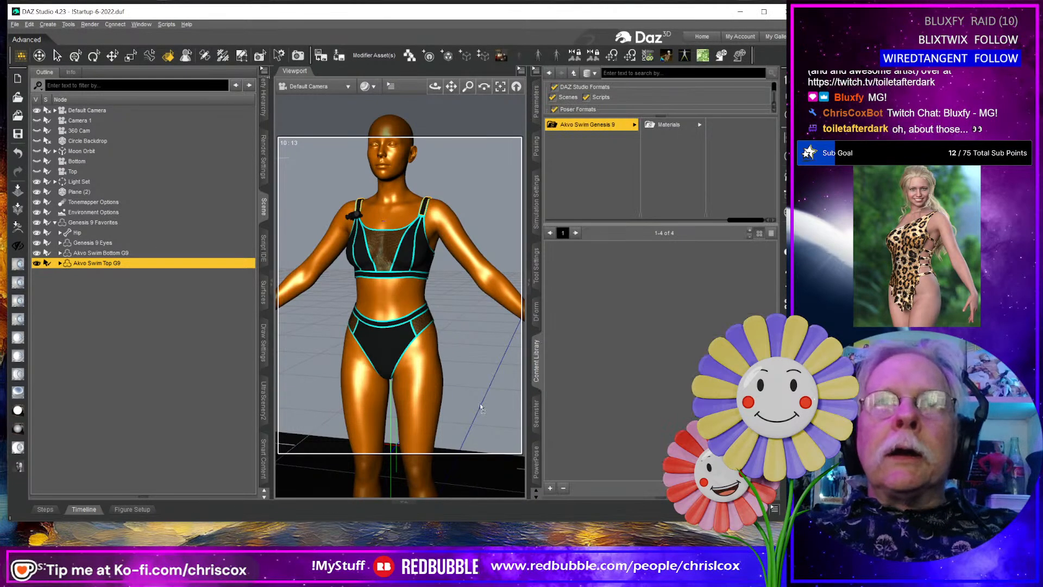
pyautogui.moveTo(466, 405); pyautogui.dragTo(463, 407)
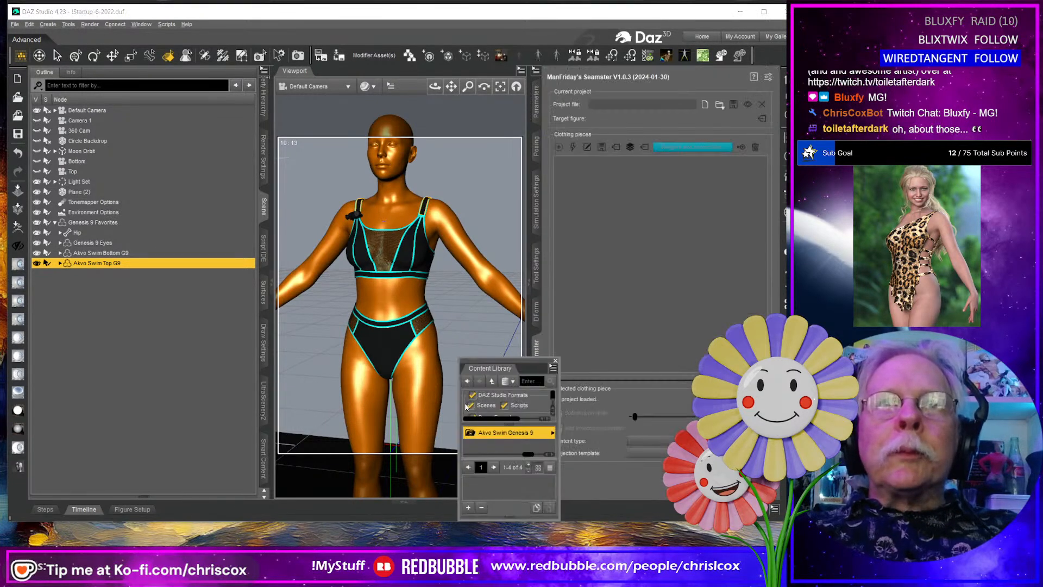
pyautogui.click(555, 361)
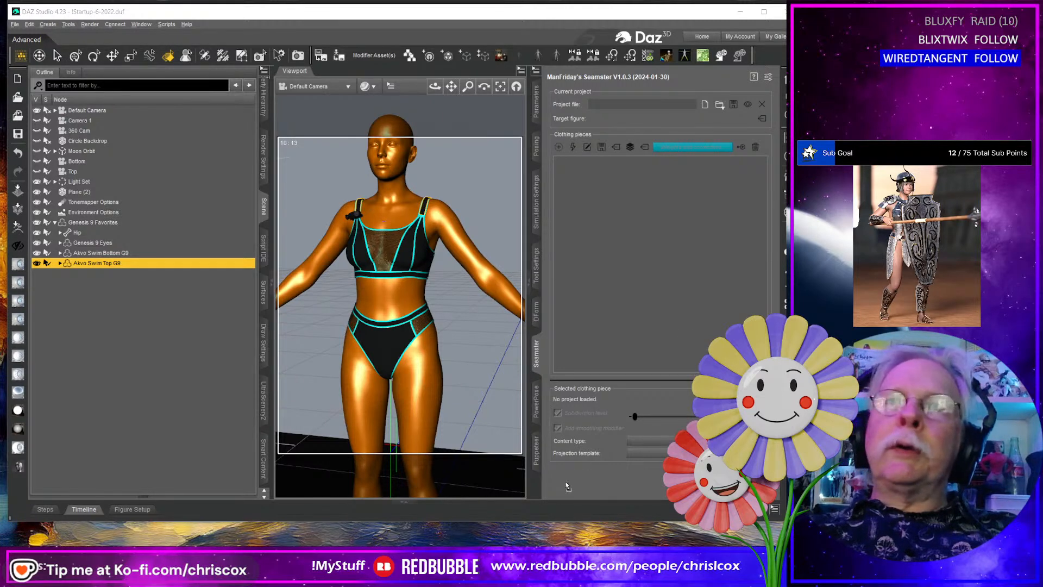
# Apply G9 Base Pose 18 Defending G9F to the Genesis 9 figure, simulate the outfit and check its fit.
pyautogui.click(536, 380)
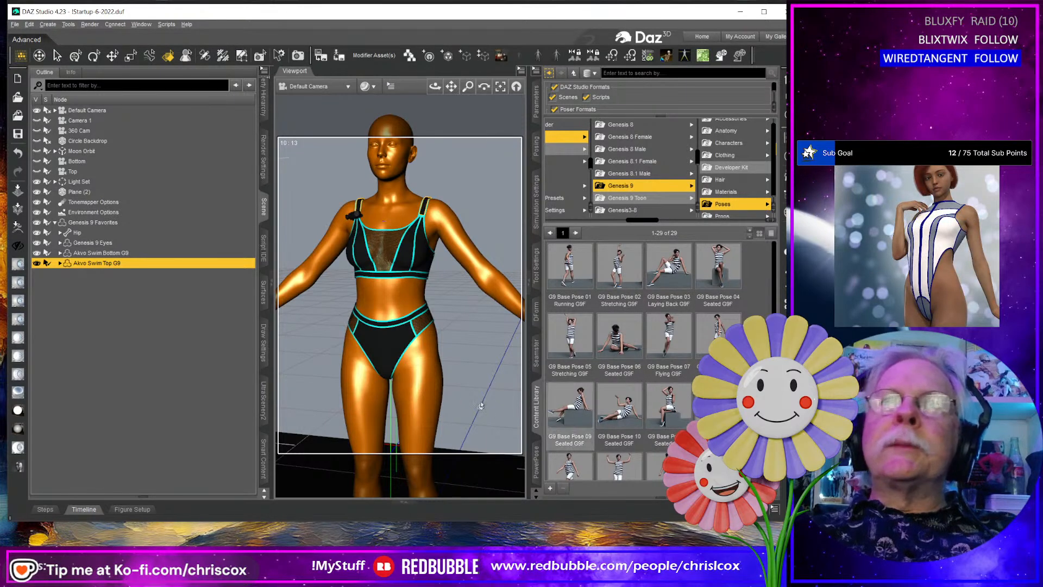
pyautogui.moveTo(466, 403); pyautogui.dragTo(467, 402)
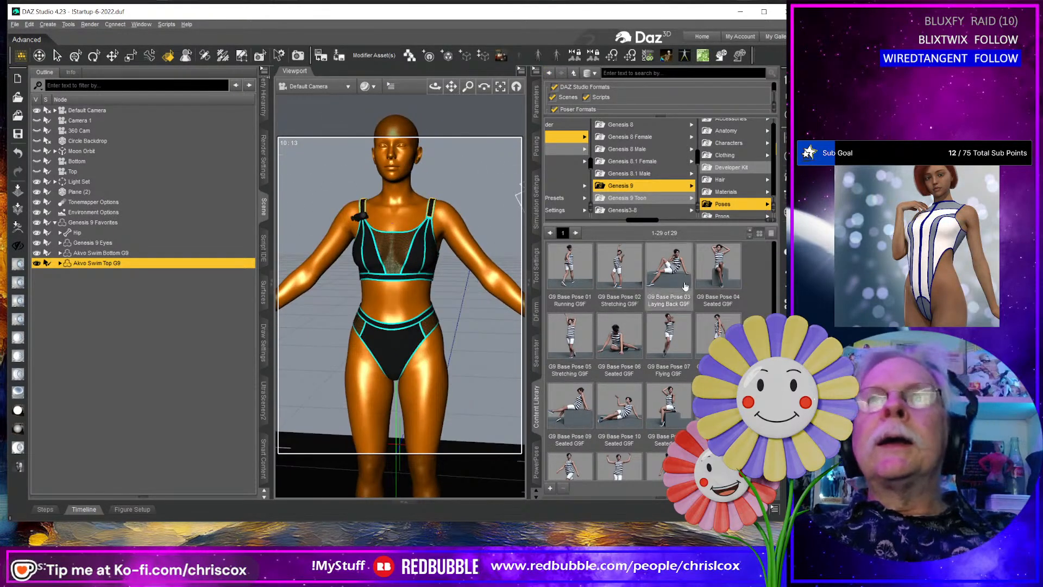
pyautogui.click(459, 254)
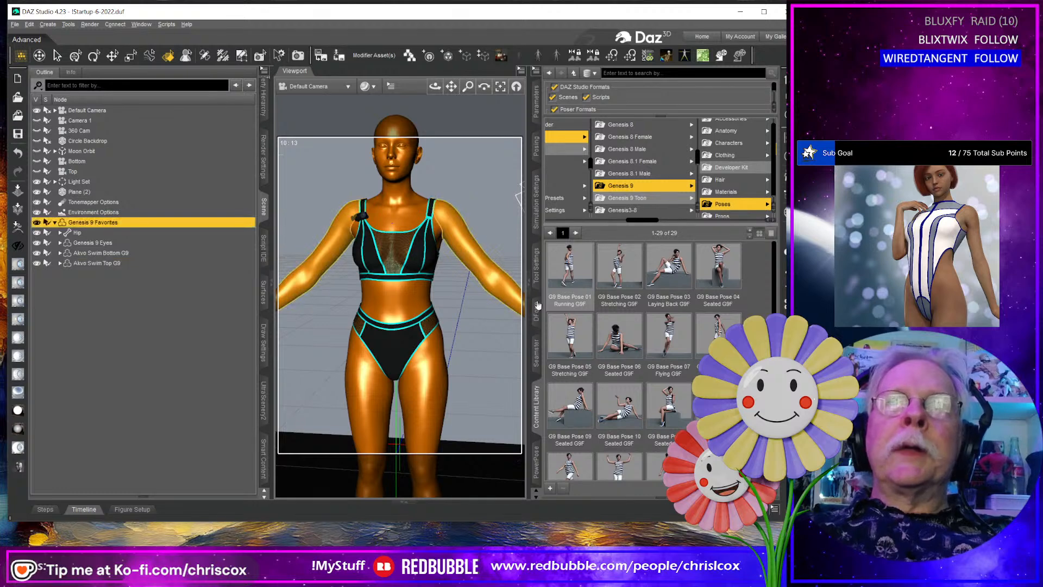
pyautogui.scroll(-3, 641, 359)
pyautogui.doubleClick(640, 361)
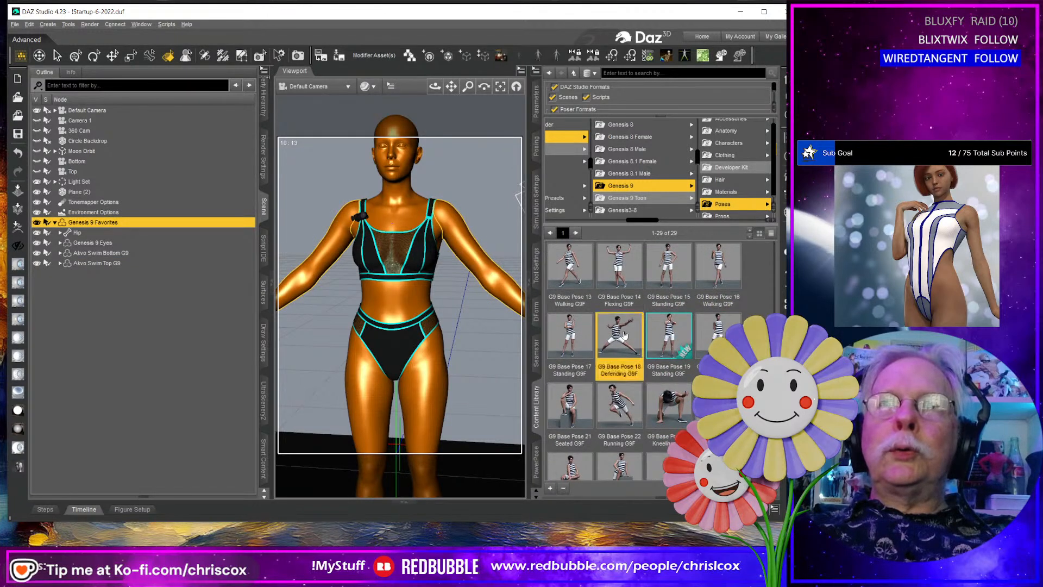
pyautogui.press('f')
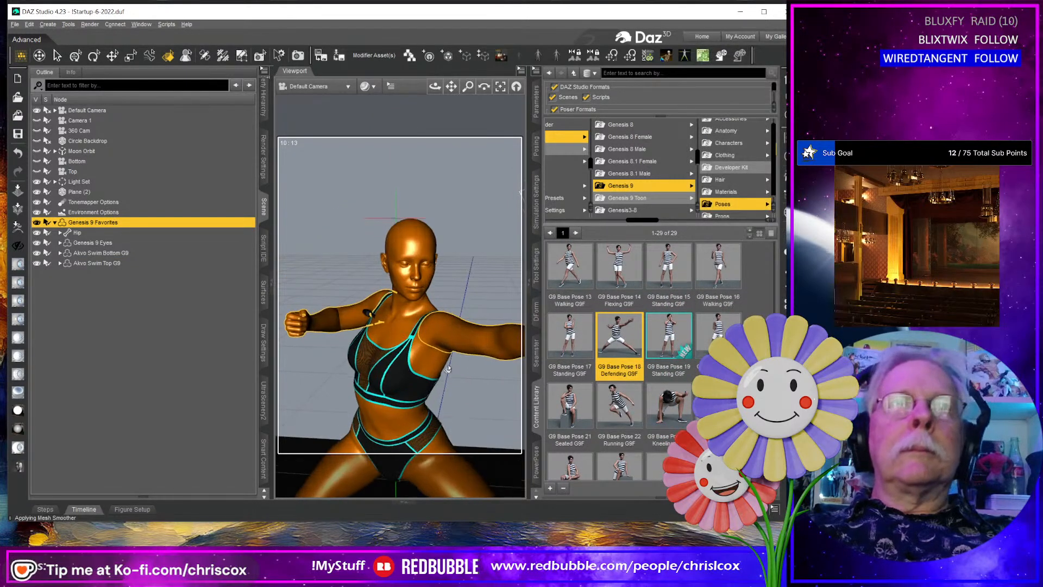
pyautogui.moveTo(439, 356)
pyautogui.mouseDown(button='middle')
pyautogui.moveTo(500, 365)
pyautogui.moveTo(408, 370)
pyautogui.moveTo(430, 364)
pyautogui.mouseUp(button='middle')
pyautogui.hotkey('ctrl', 'alt', 's')
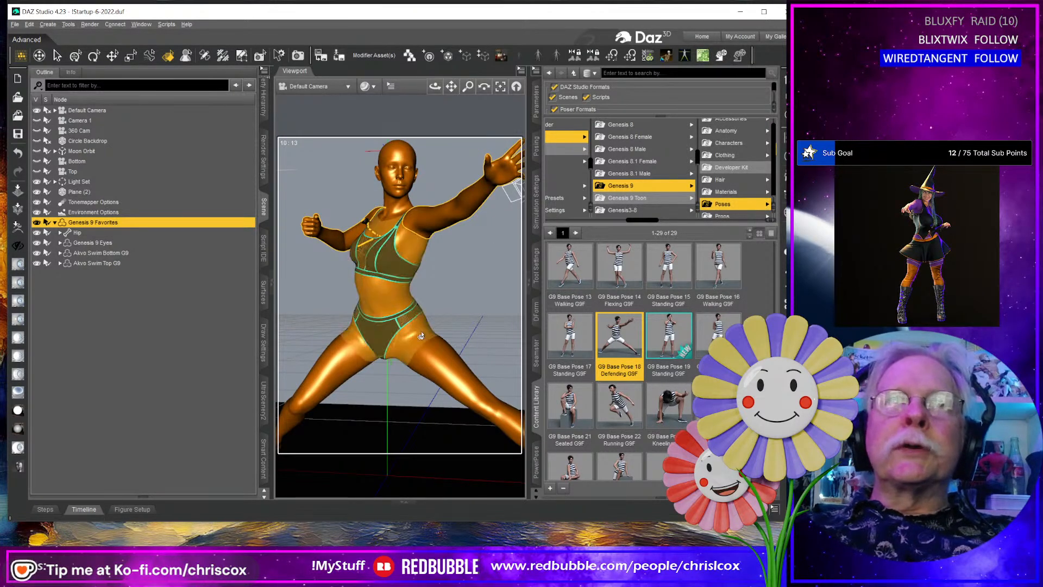
pyautogui.moveTo(392, 296); pyautogui.dragTo(384, 226, button='middle')
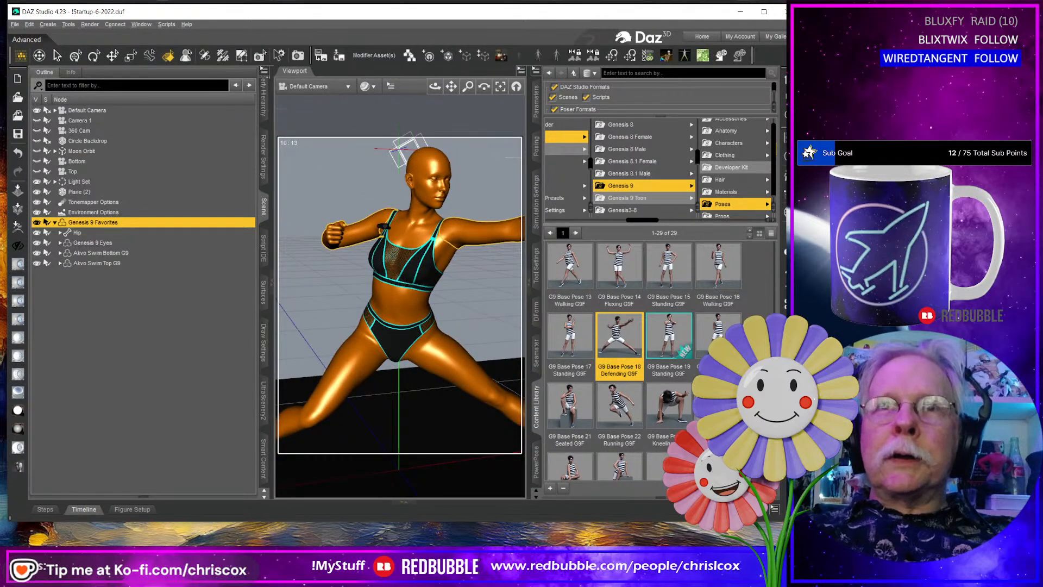
# Apply G9 Base Pose 10 Seated G9F to the figure and simulate the swim outfit in that pose.
pyautogui.scroll(3, 674, 419)
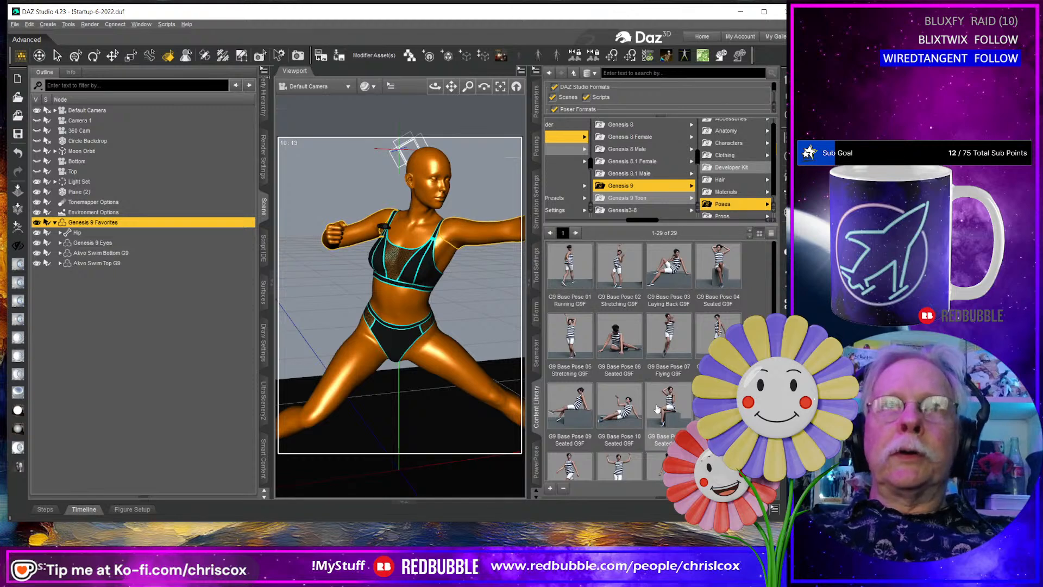
pyautogui.doubleClick(619, 407)
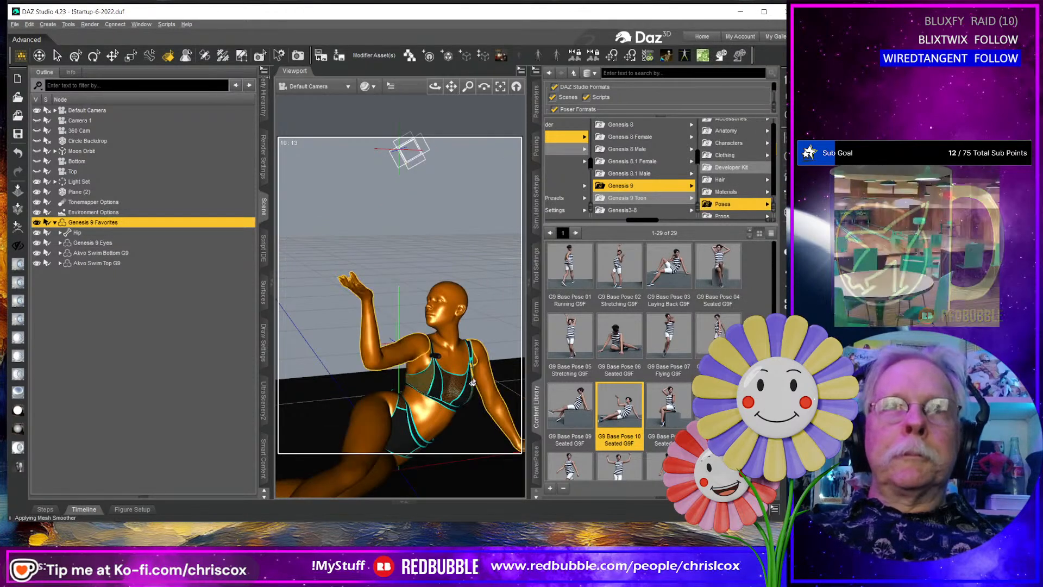
pyautogui.moveTo(469, 382); pyautogui.dragTo(424, 358, button='middle')
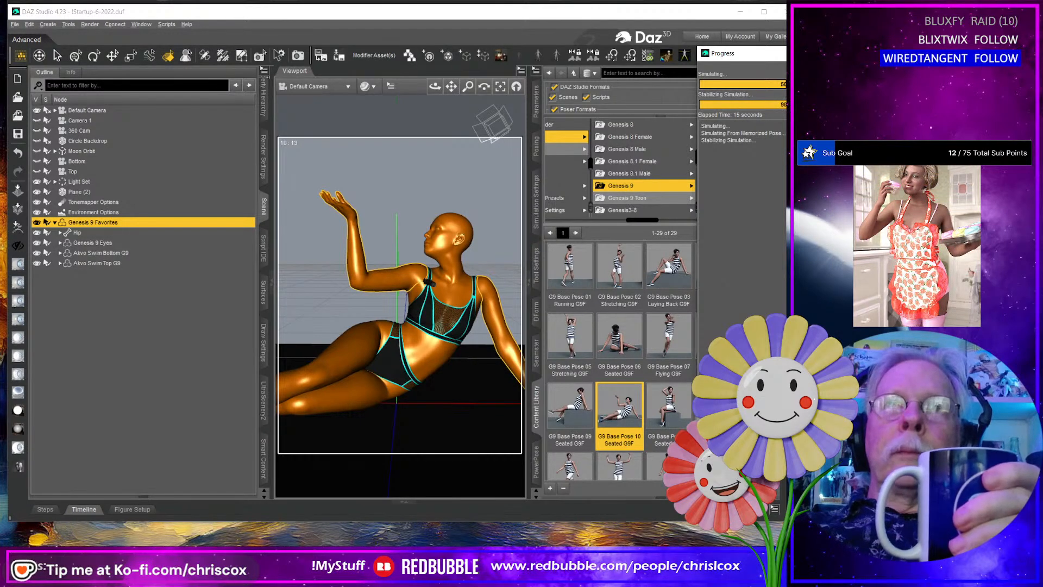
# Apply G9 Base Pose 03 Laying Back G9F to the figure and check how the swim top and bottom fit.
pyautogui.doubleClick(669, 270)
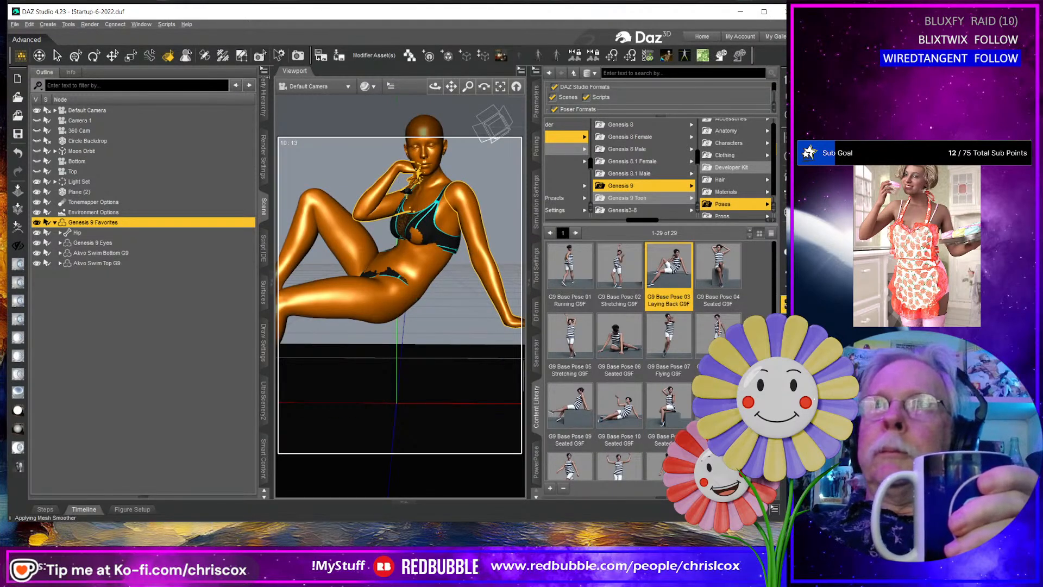
pyautogui.click(786, 304)
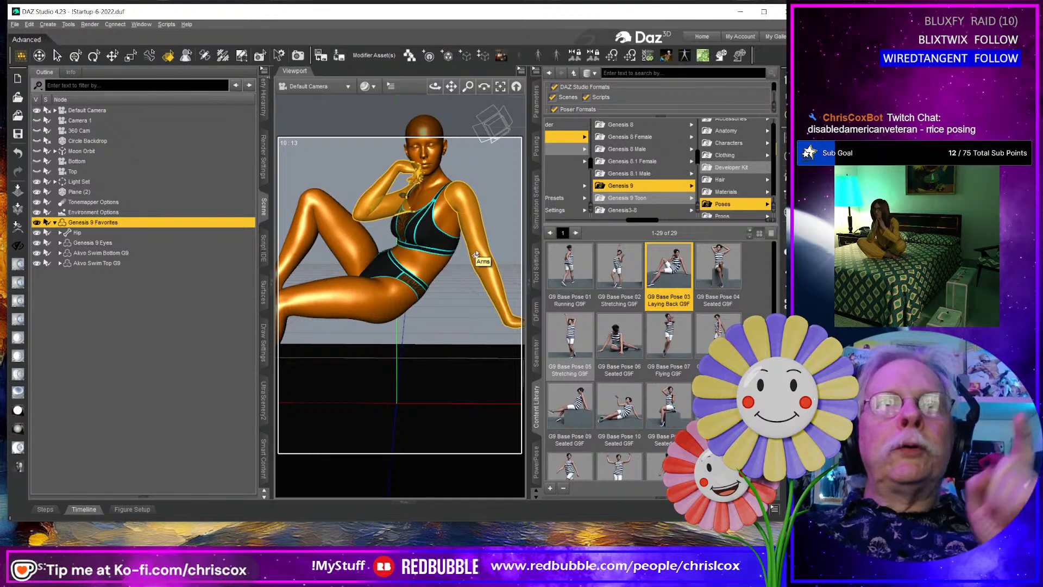
pyautogui.moveTo(474, 251)
pyautogui.mouseDown(button='middle')
pyautogui.moveTo(549, 261)
pyautogui.moveTo(474, 255)
pyautogui.mouseUp(button='middle')
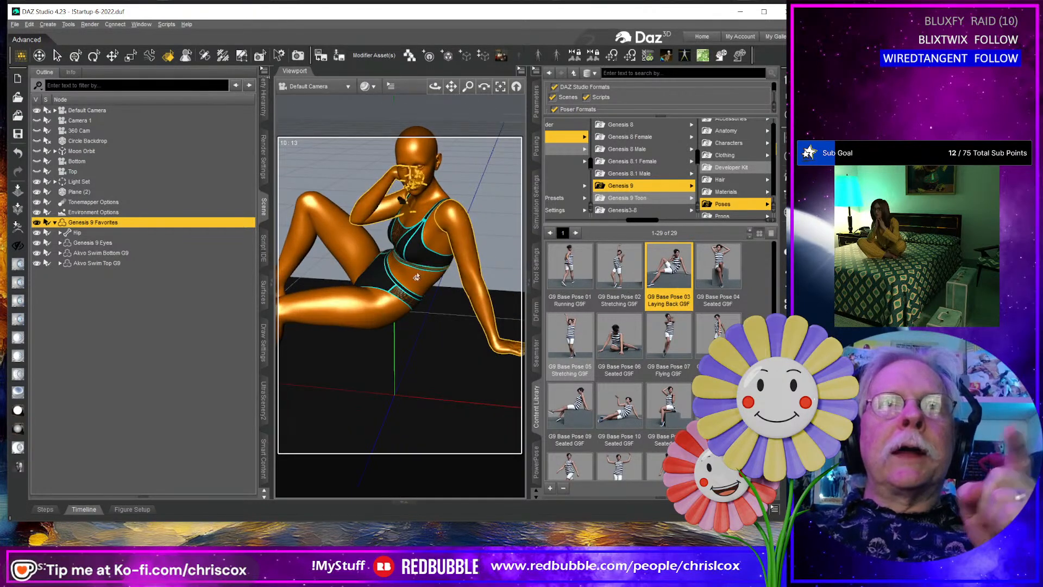
pyautogui.click(373, 284)
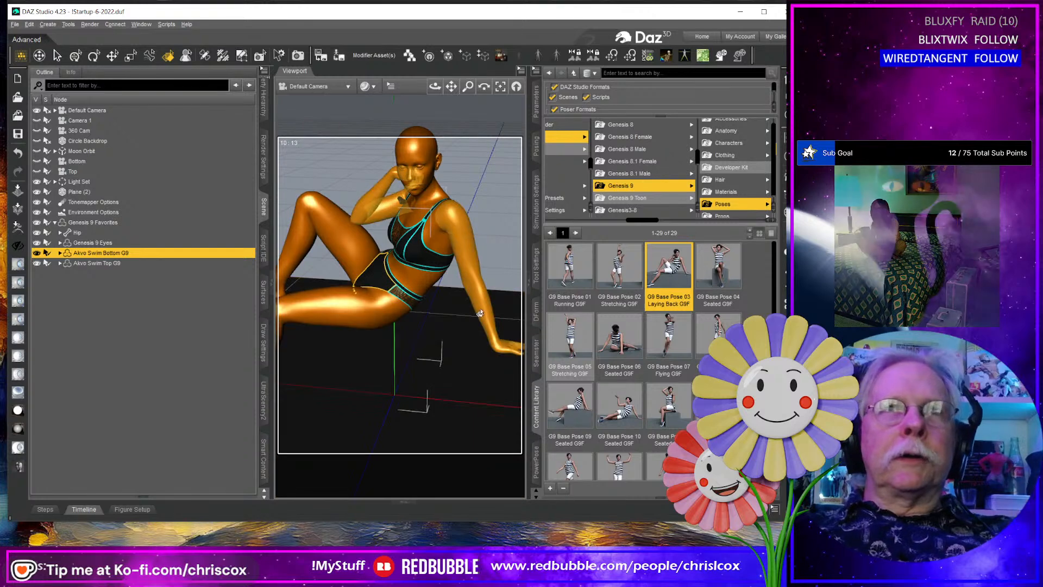
# Undo the applied poses on the Genesis 9 figure and view it from the front.
pyautogui.click(481, 313)
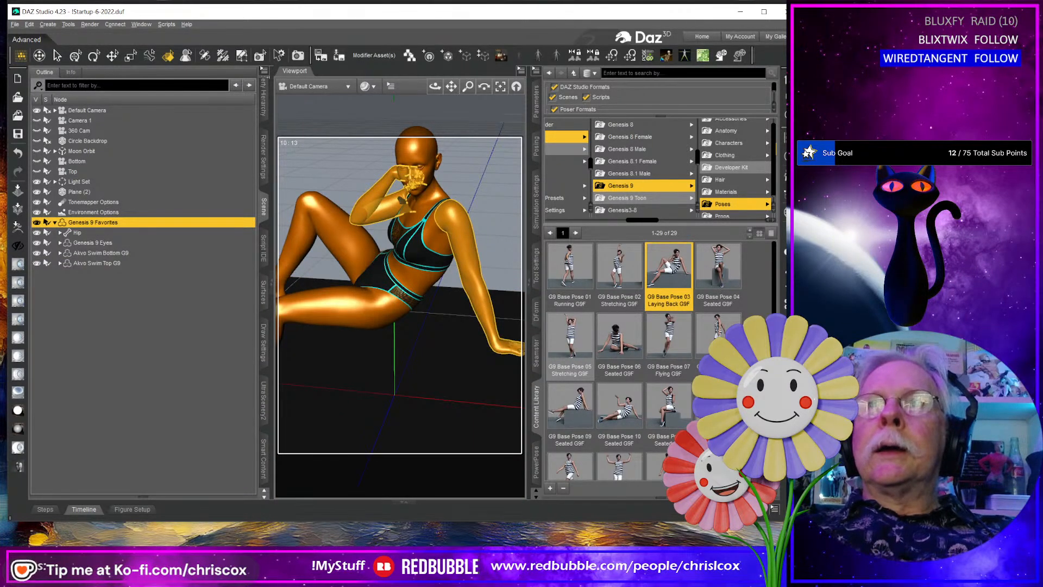
pyautogui.hotkey('ctrl', 'z')
pyautogui.click(516, 86)
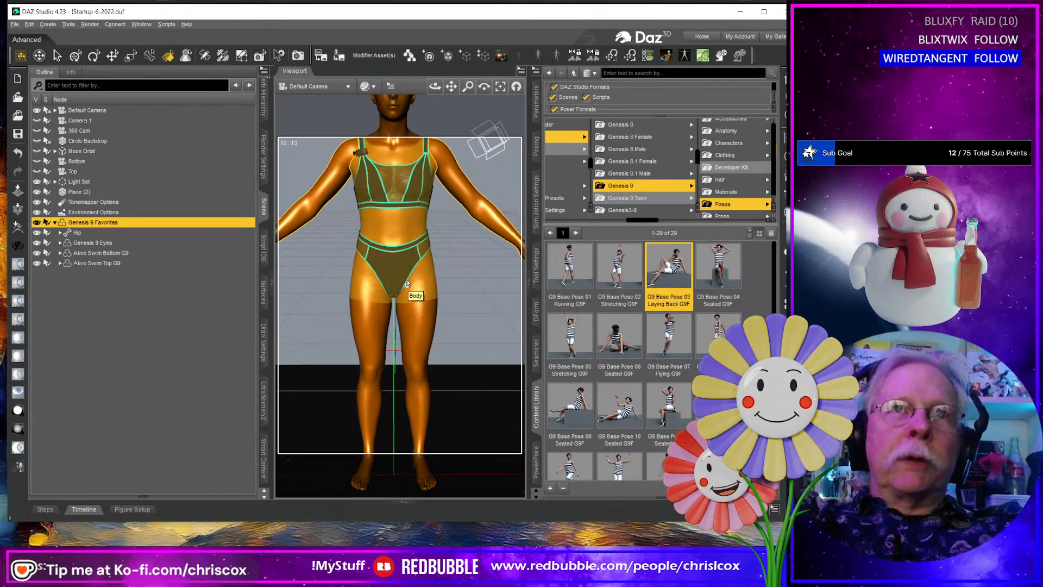
pyautogui.moveTo(411, 284); pyautogui.dragTo(397, 276, button='middle')
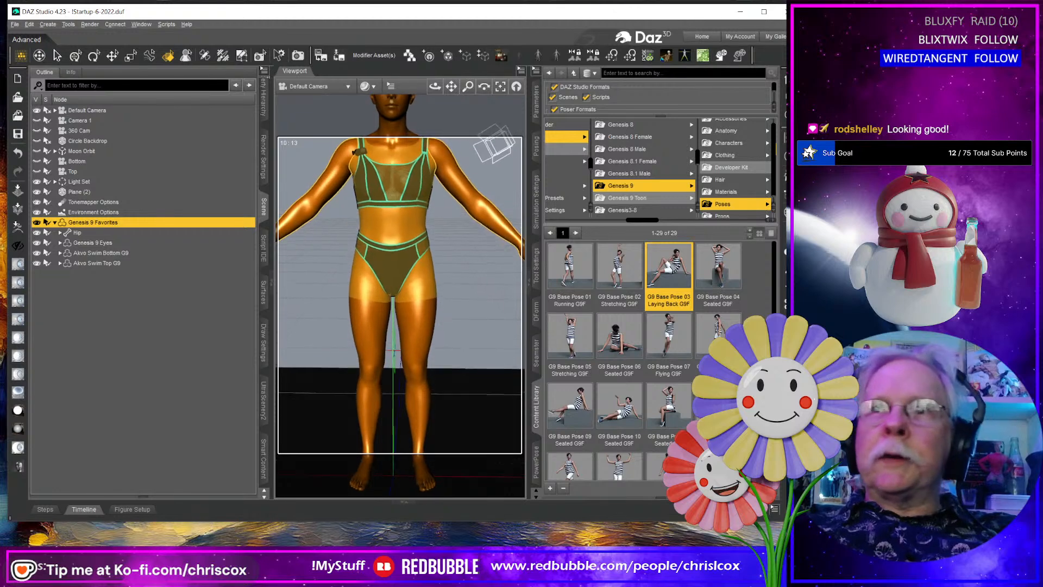
# Select Akvo Swim Bottom G9 and examine its fit around the hips and waist up close.
pyautogui.click(395, 274)
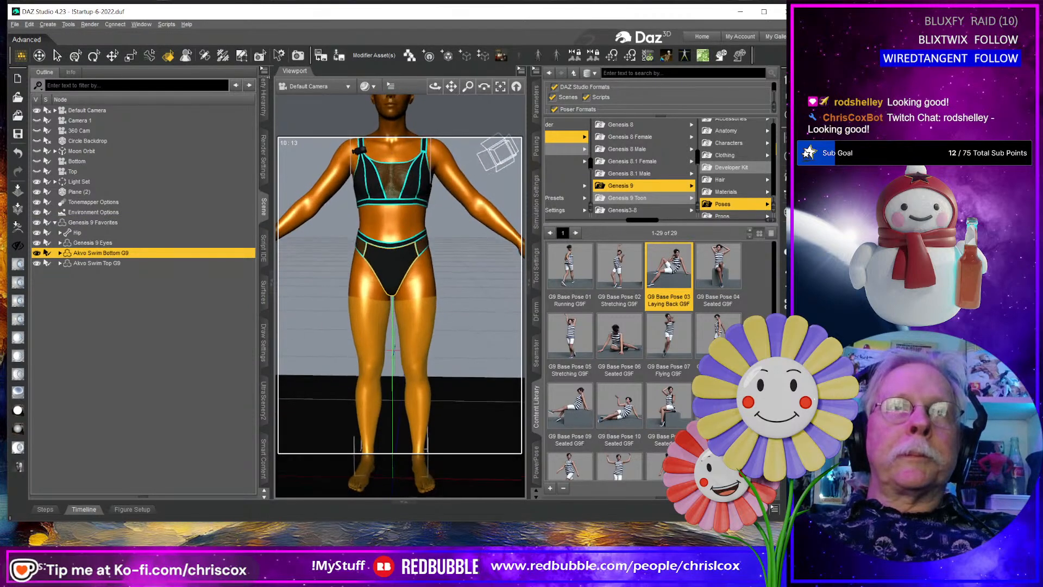
pyautogui.scroll(5, 399, 288)
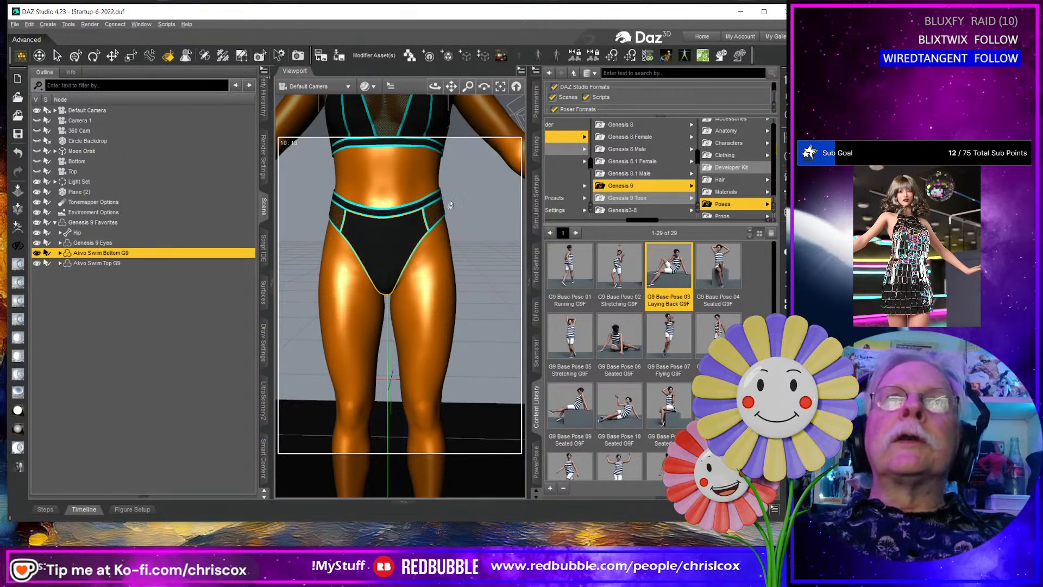
pyautogui.scroll(1, 461, 240)
pyautogui.moveTo(461, 240); pyautogui.dragTo(465, 241, button='middle')
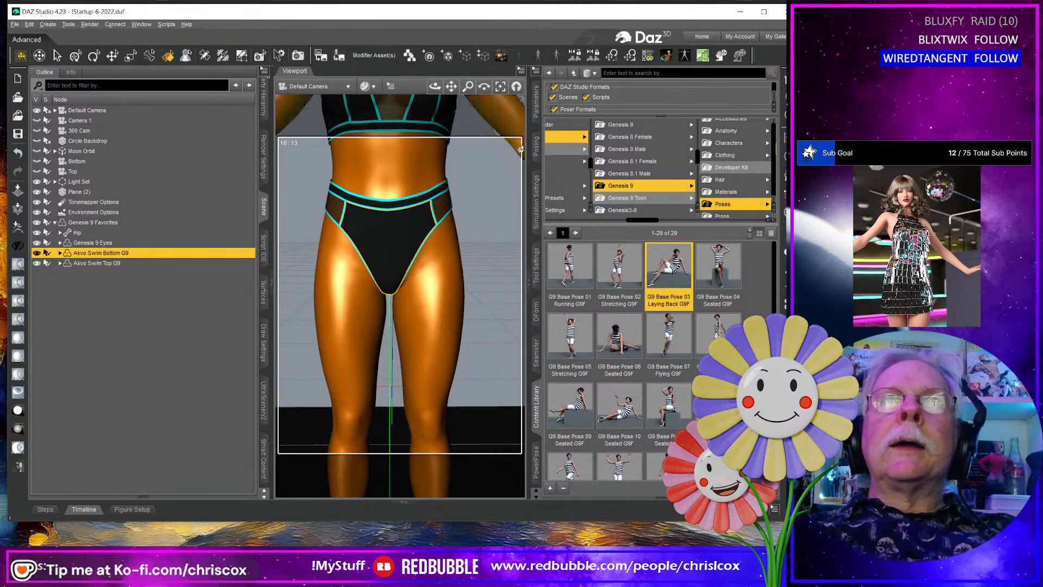
pyautogui.scroll(-2, 453, 265)
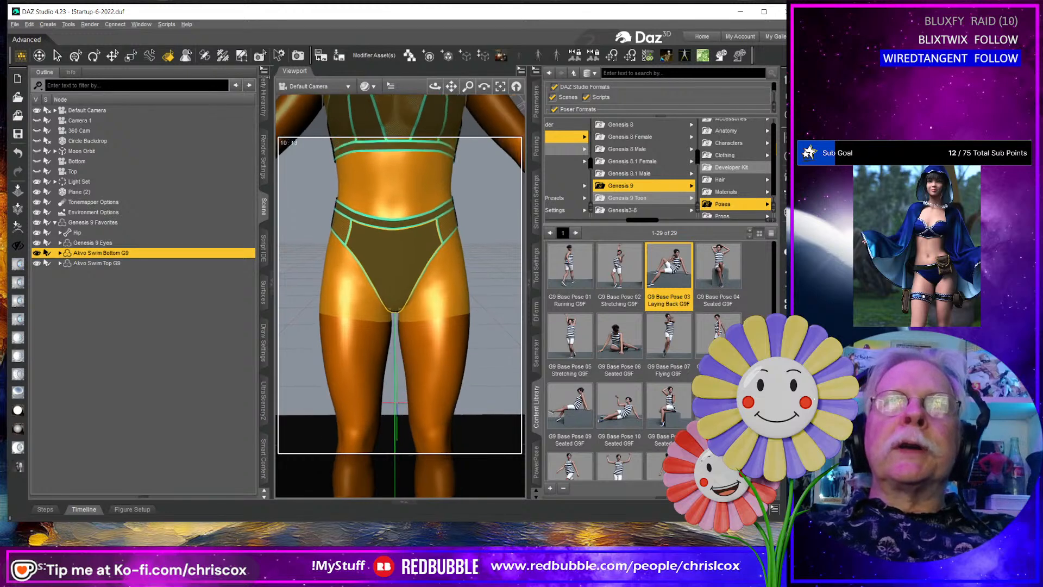
# Review Akvo Swim Bottom G9's mesh resolution and mesh smoothing settings, keeping the resolution level at High Resolution.
pyautogui.click(536, 110)
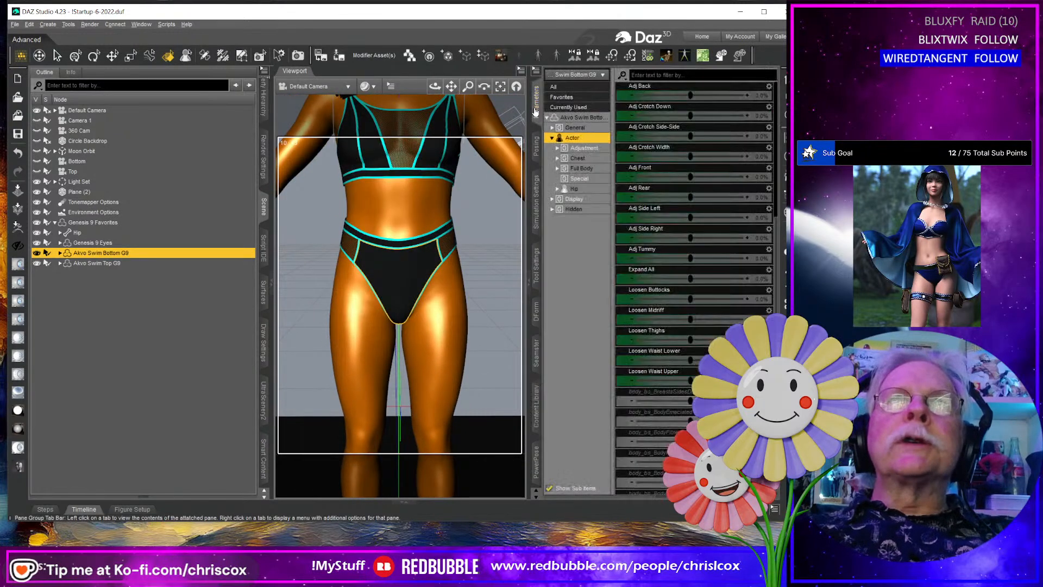
pyautogui.click(575, 129)
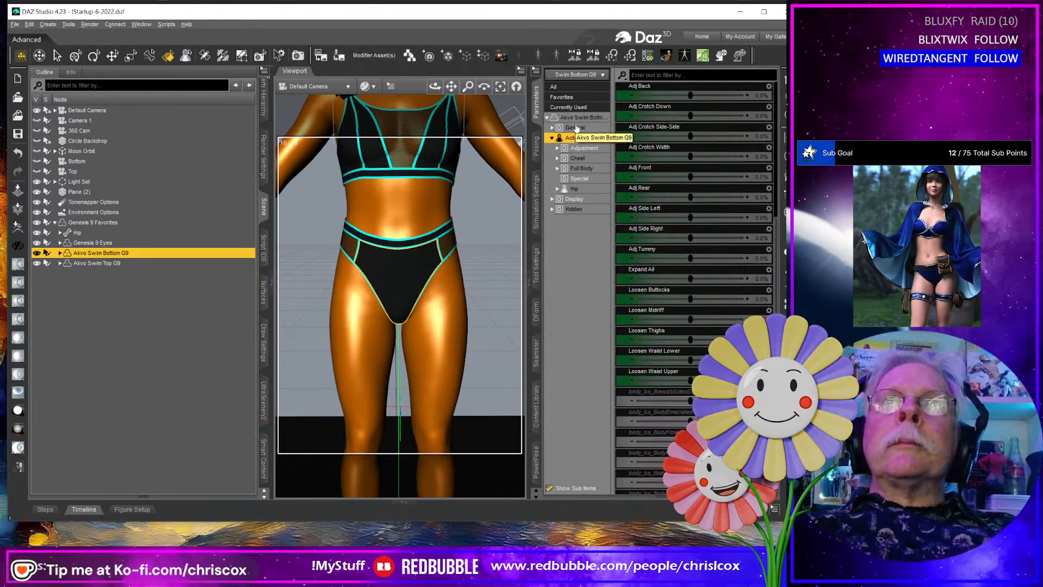
pyautogui.click(552, 128)
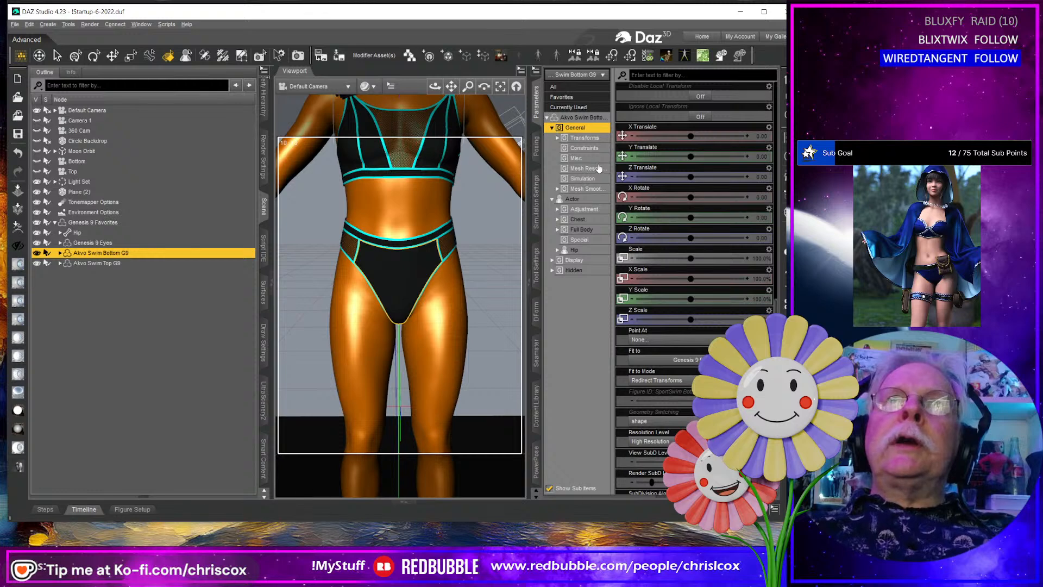
pyautogui.click(598, 168)
pyautogui.click(658, 95)
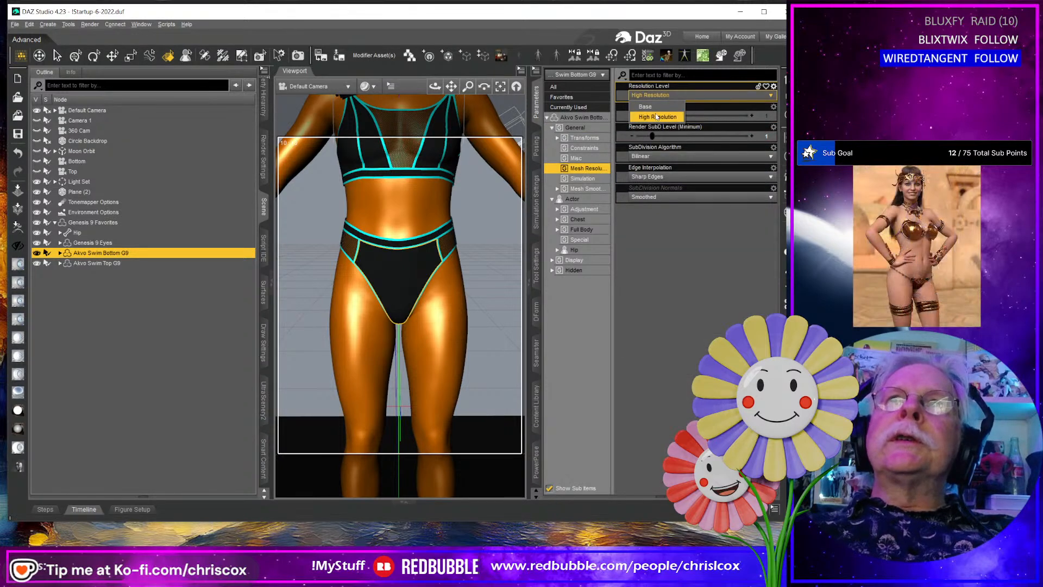
pyautogui.click(658, 116)
pyautogui.click(587, 189)
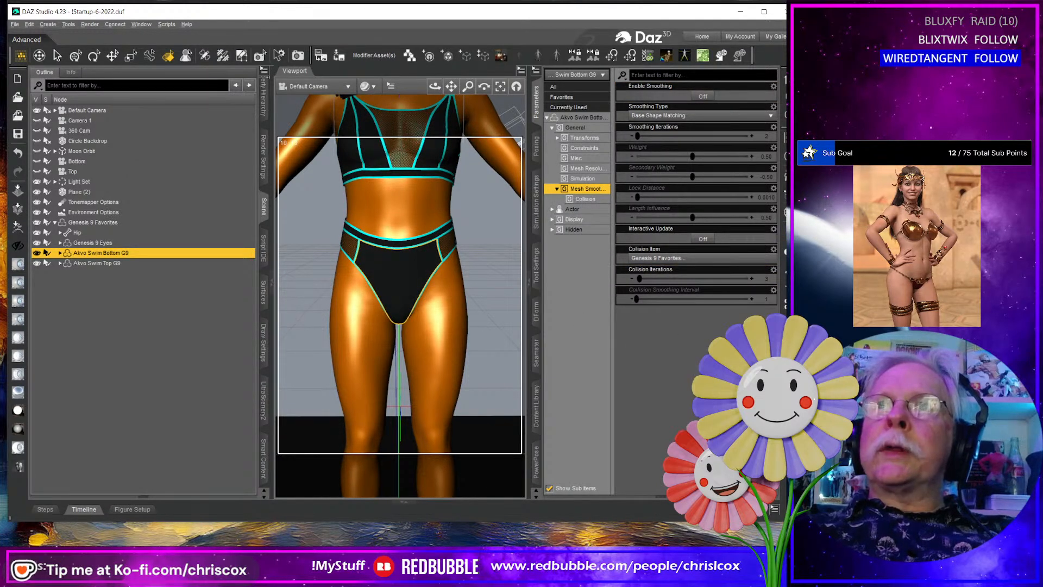
# Begin an OBJ export of the swim bottom and browse to Beach Party > Sporty Swim 2025- > WIP > Morphs.
pyautogui.click(18, 209)
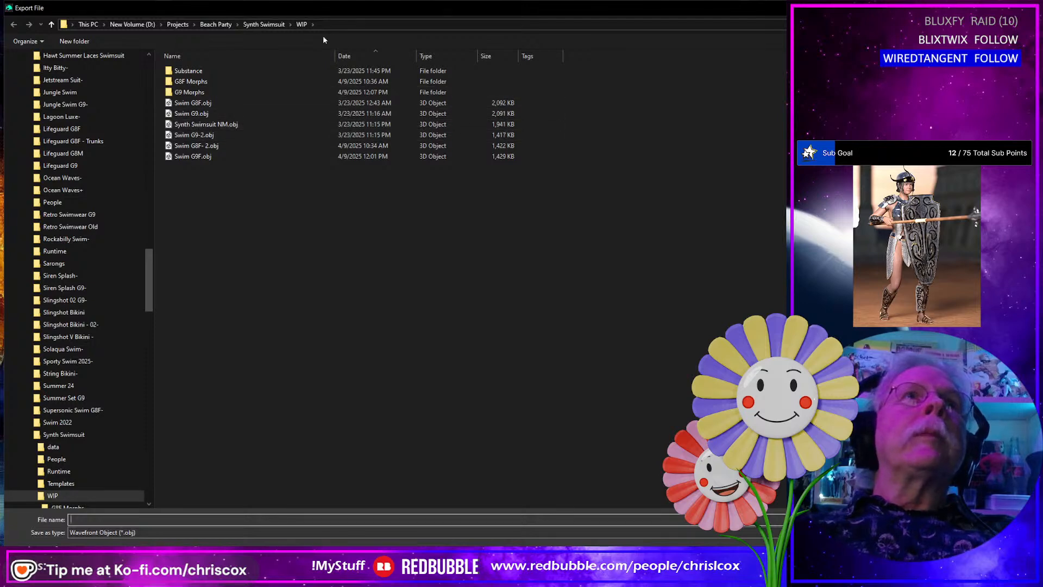
pyautogui.click(216, 24)
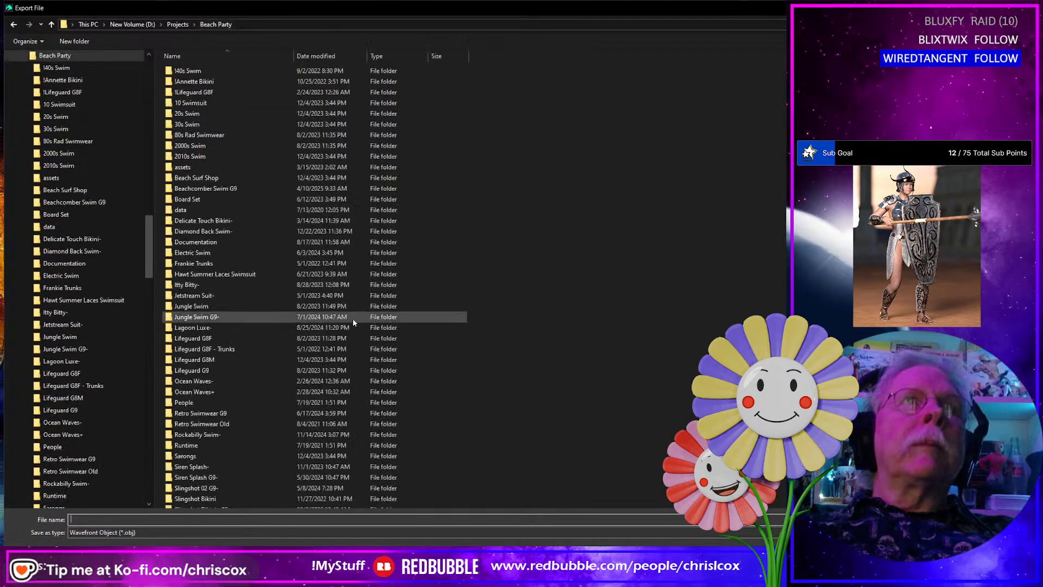
pyautogui.scroll(-5, 273, 381)
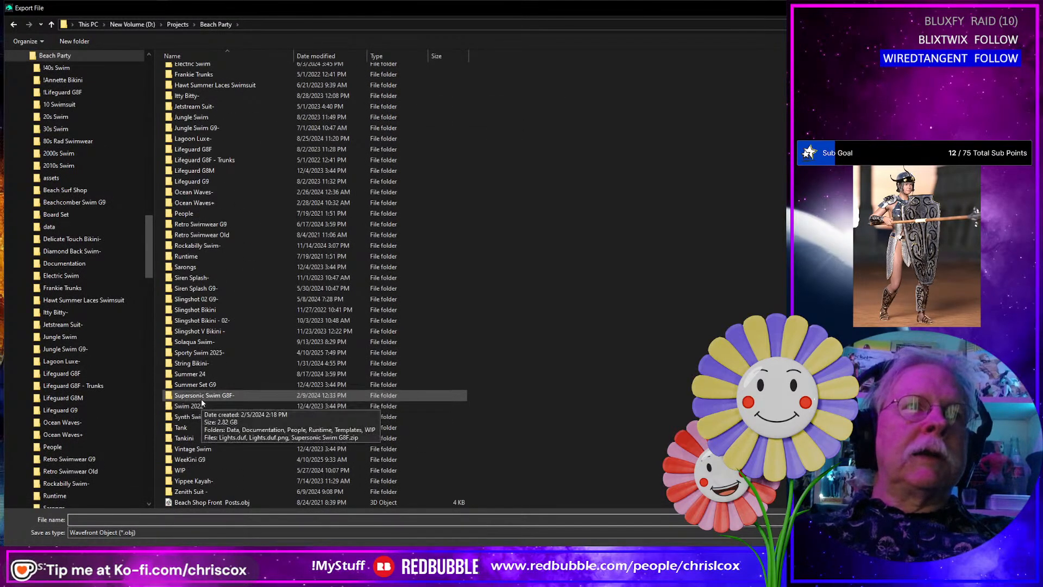
pyautogui.scroll(-1, 212, 380)
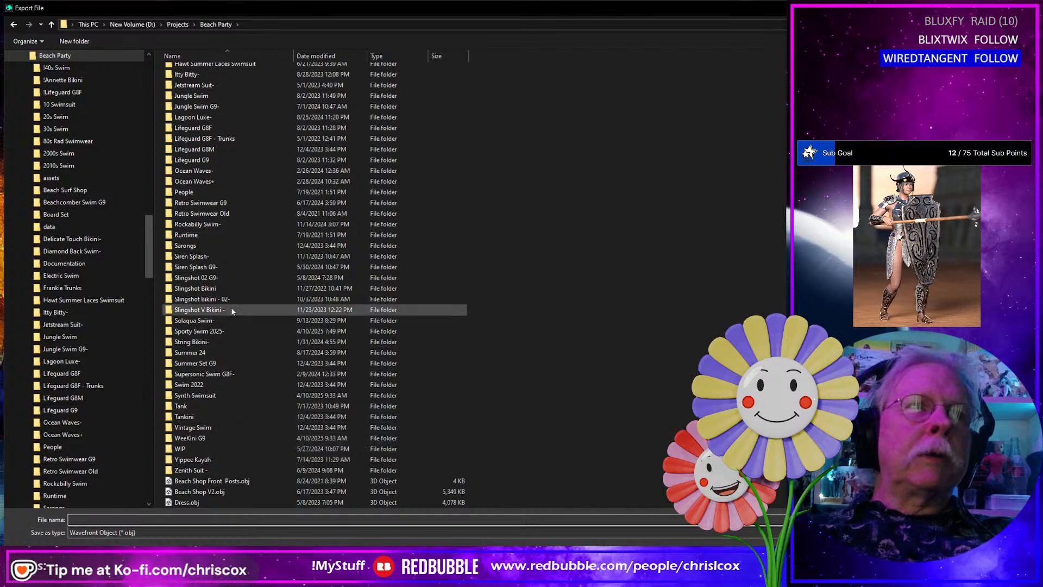
pyautogui.doubleClick(212, 330)
pyautogui.doubleClick(187, 117)
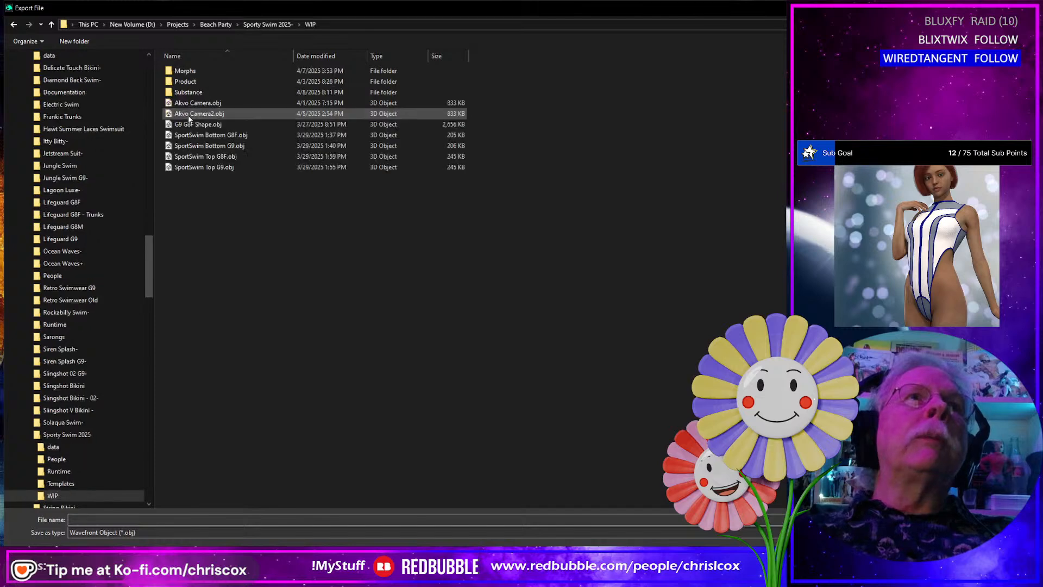
pyautogui.doubleClick(195, 74)
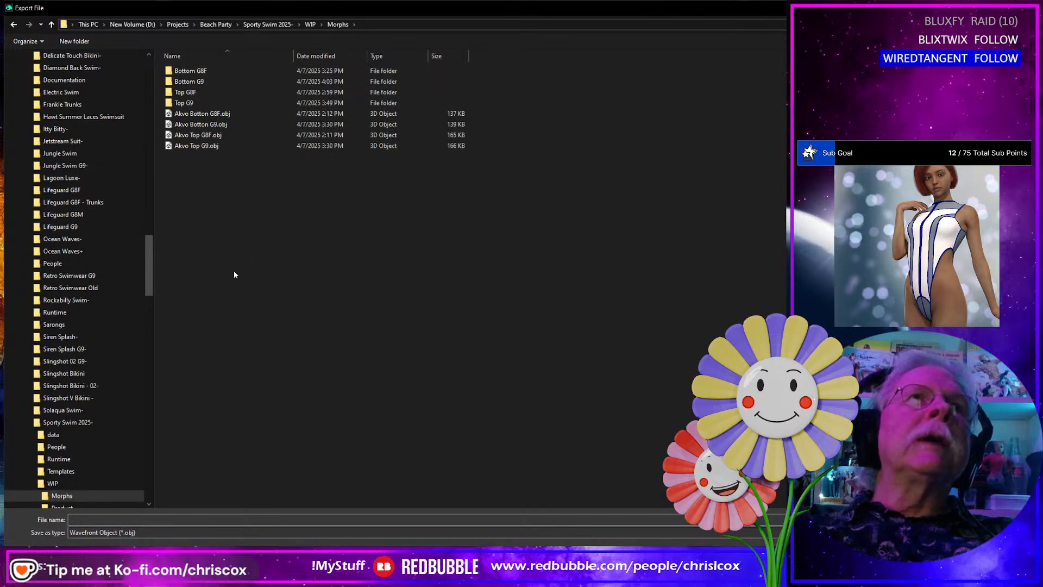
# Export the swim bottom as Akvo Botton G9.obj, replacing the existing file and keeping the Custom export options.
pyautogui.click(201, 127)
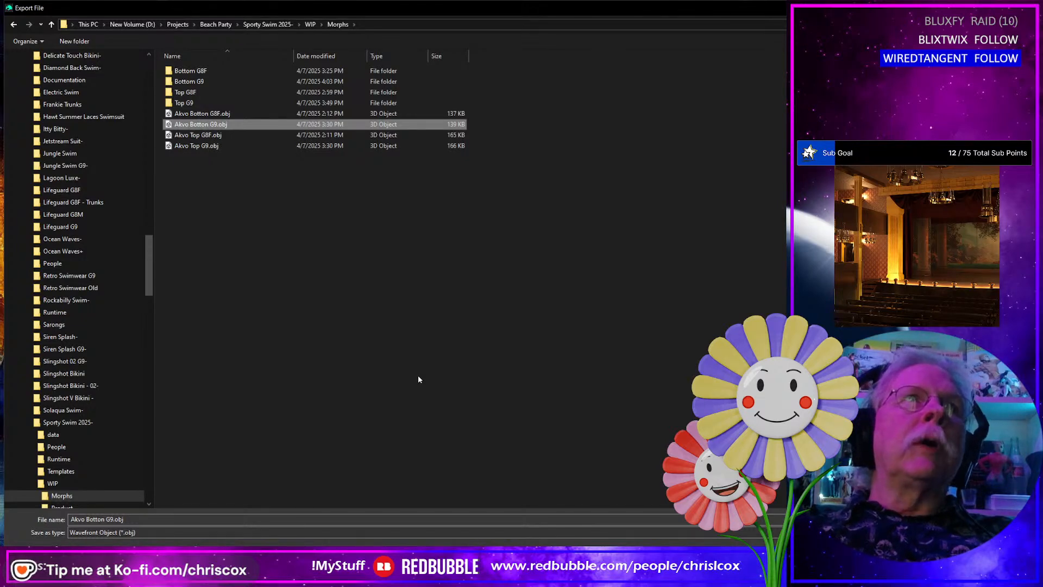
pyautogui.press('Return')
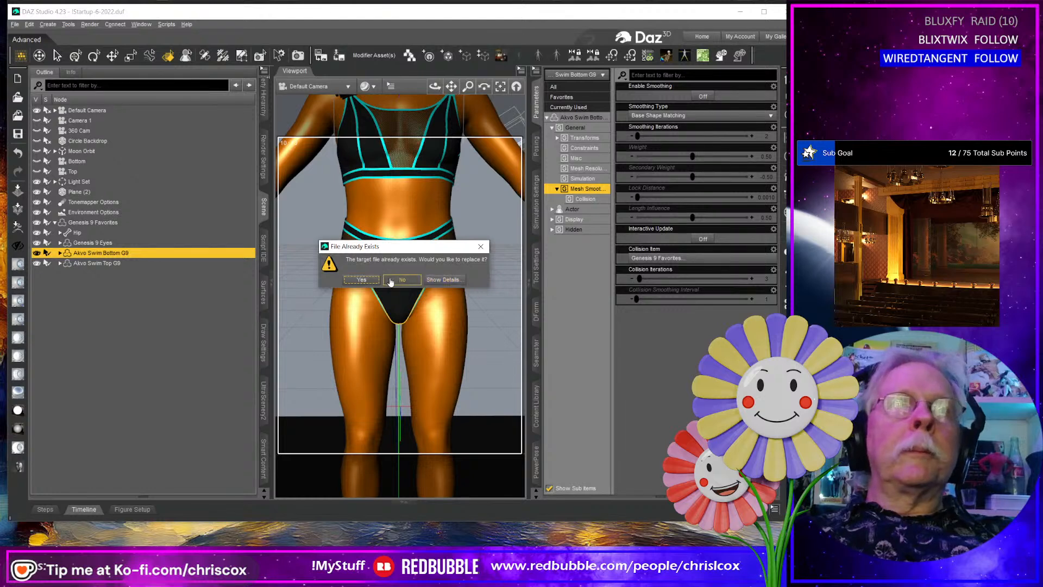
pyautogui.click(361, 280)
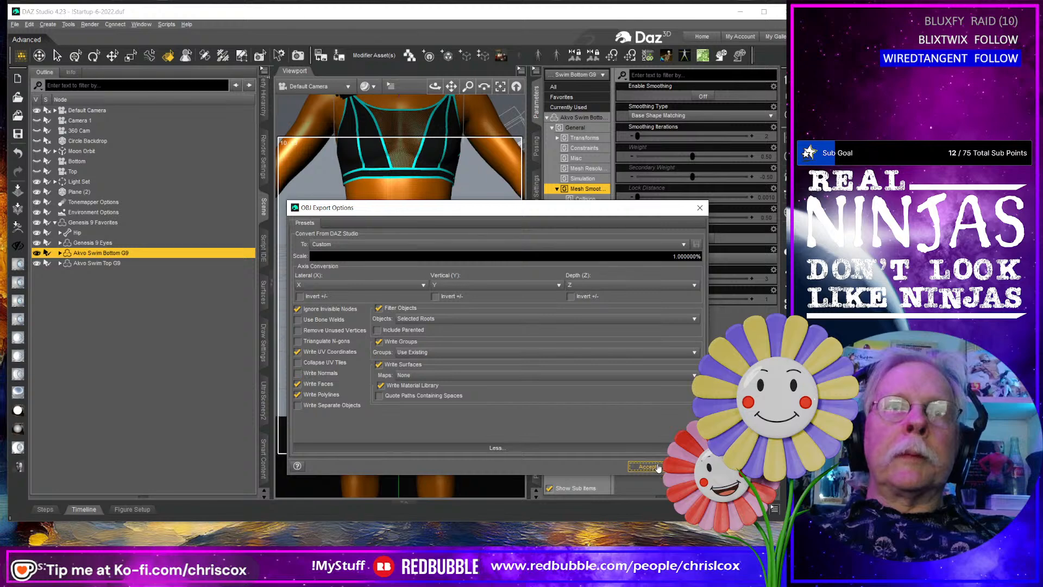
pyautogui.click(646, 467)
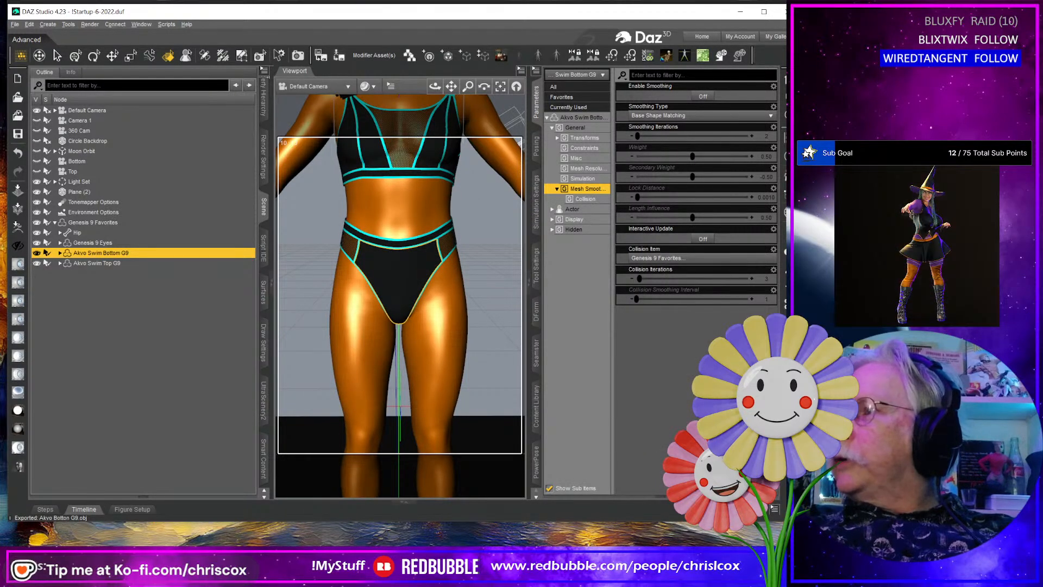
# Switch to Blender and delete the four camera model objects from the scene in the Layout workspace.
pyautogui.hotkey('alt', 'Tab')
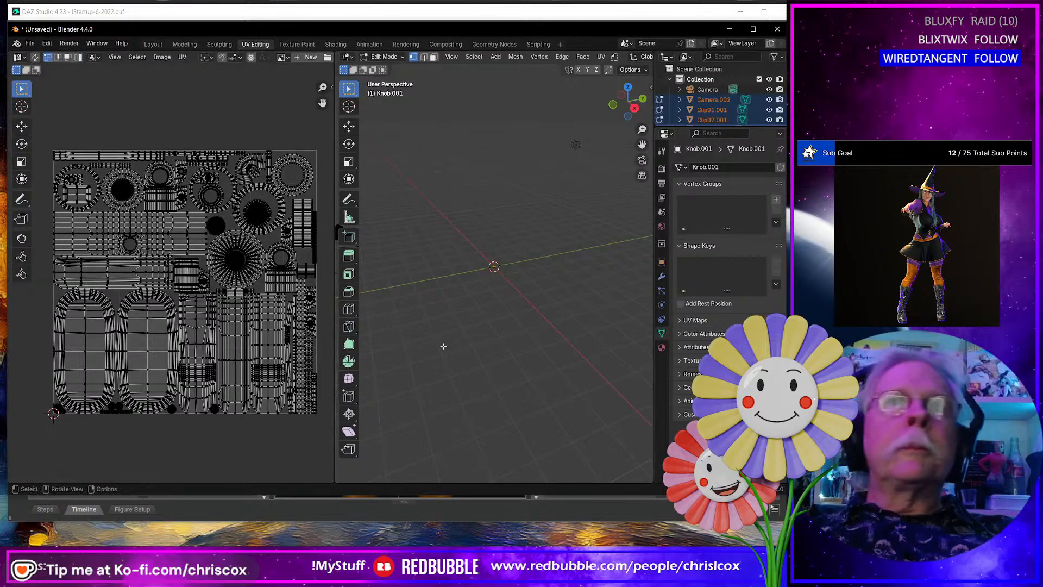
pyautogui.click(153, 44)
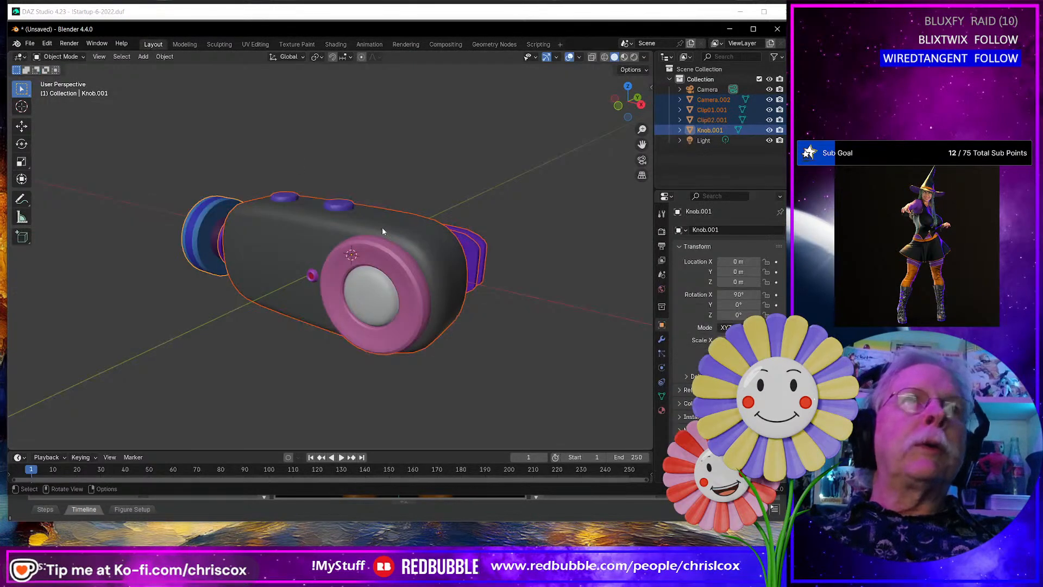
pyautogui.press('Delete')
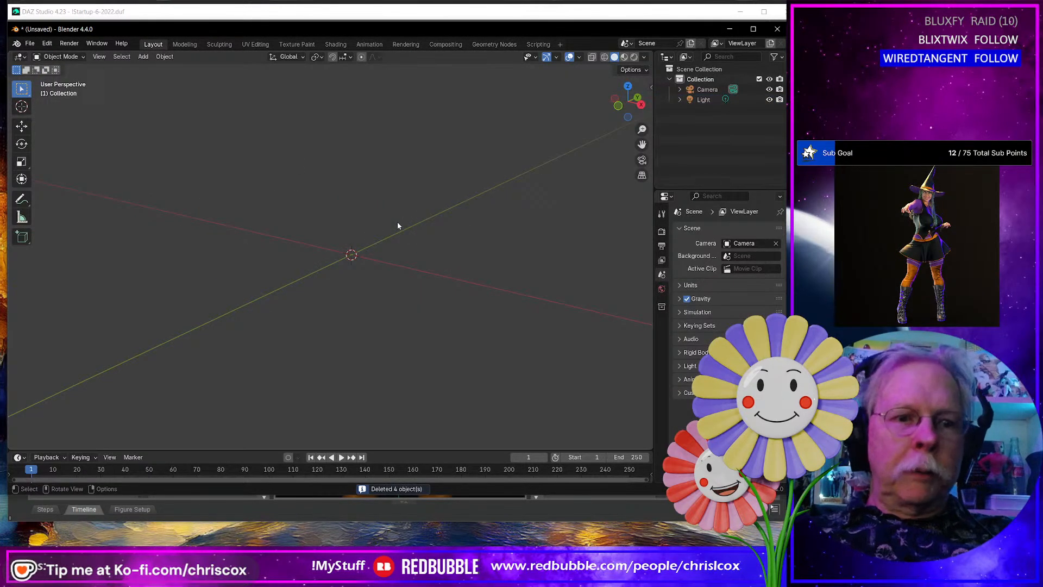
# Import the Genesis 9 figure G9.obj from D:\Projects\G9 as a Wavefront OBJ.
pyautogui.hotkey('ctrl', 'shift', 'i')
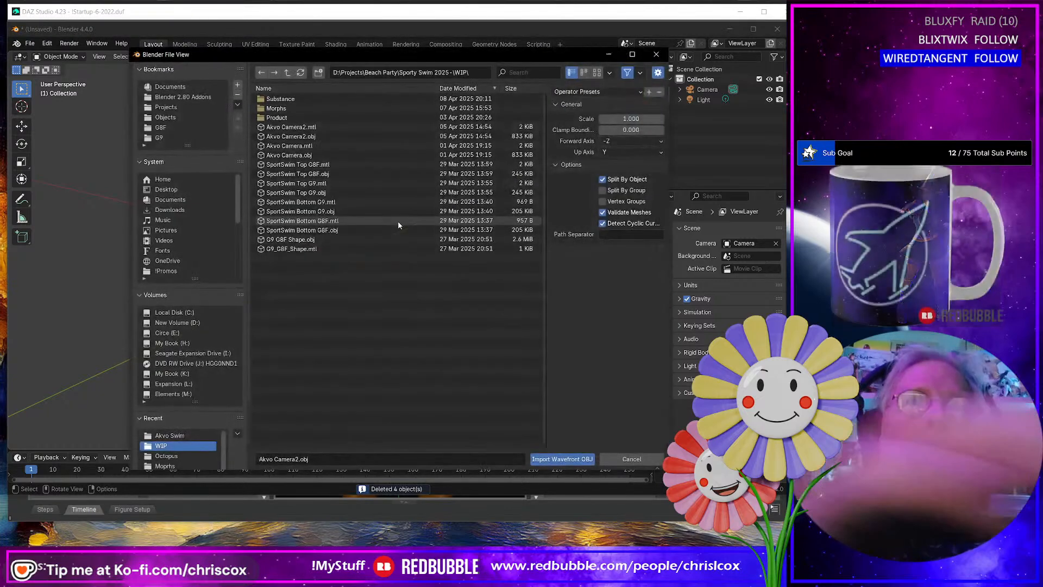
pyautogui.click(159, 137)
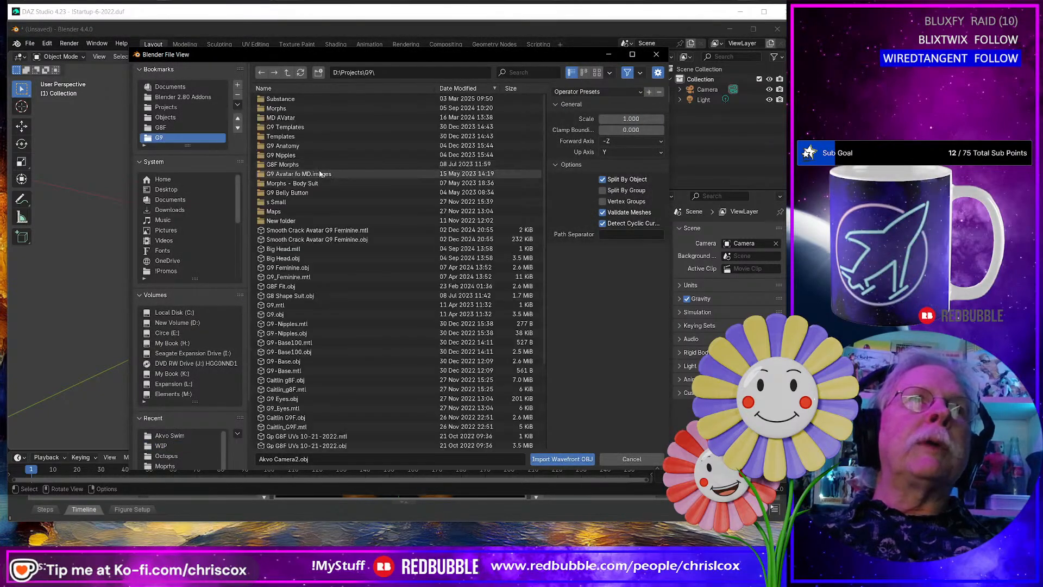
pyautogui.doubleClick(331, 315)
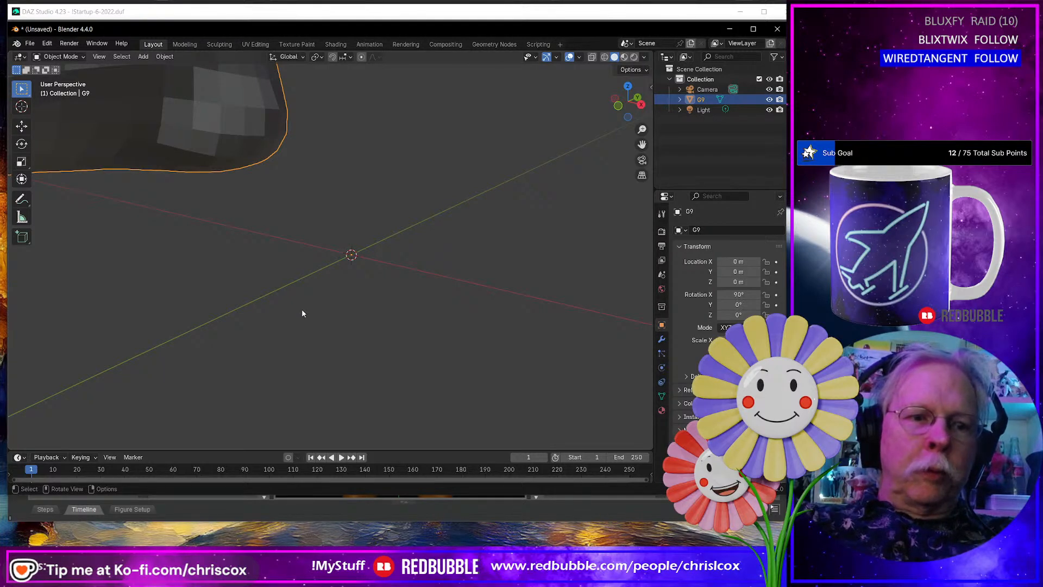
# Import the newly exported Akvo Botton G9.obj from the Sporty Swim 2025- WIP Morphs folder, sorting the files by date.
pyautogui.hotkey('ctrl', 'i')
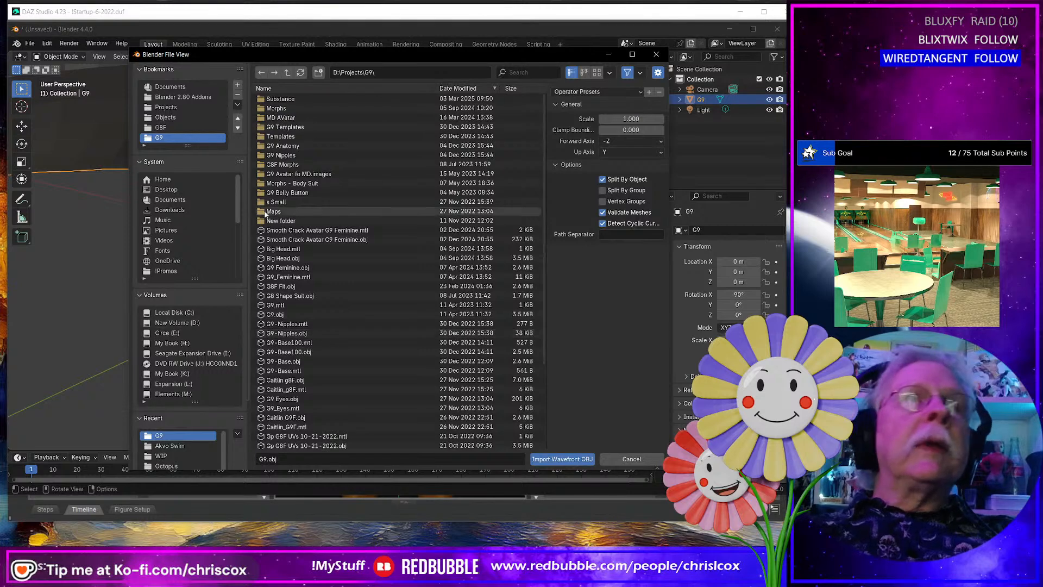
pyautogui.click(193, 447)
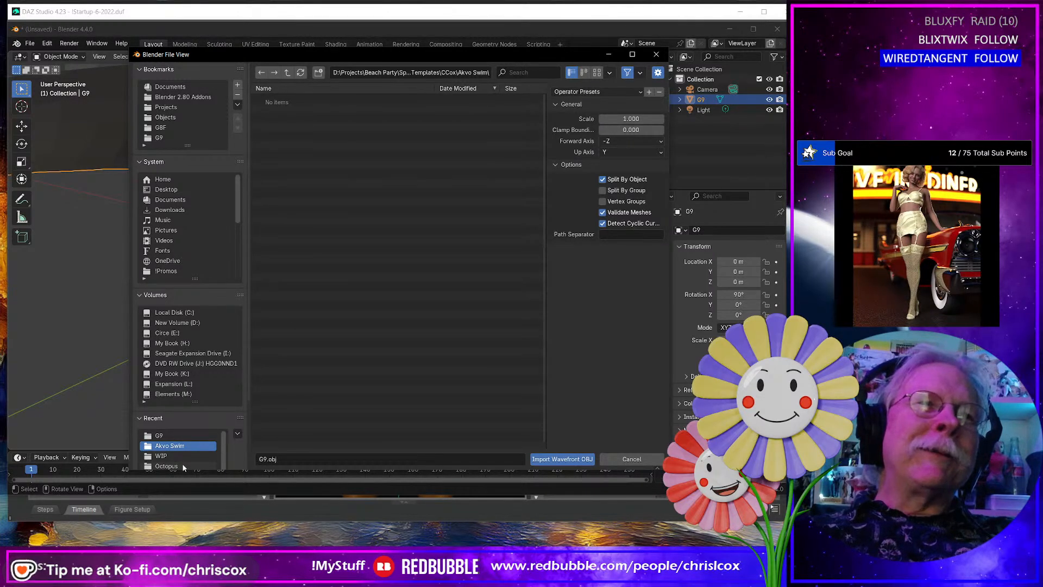
pyautogui.scroll(-5, 201, 380)
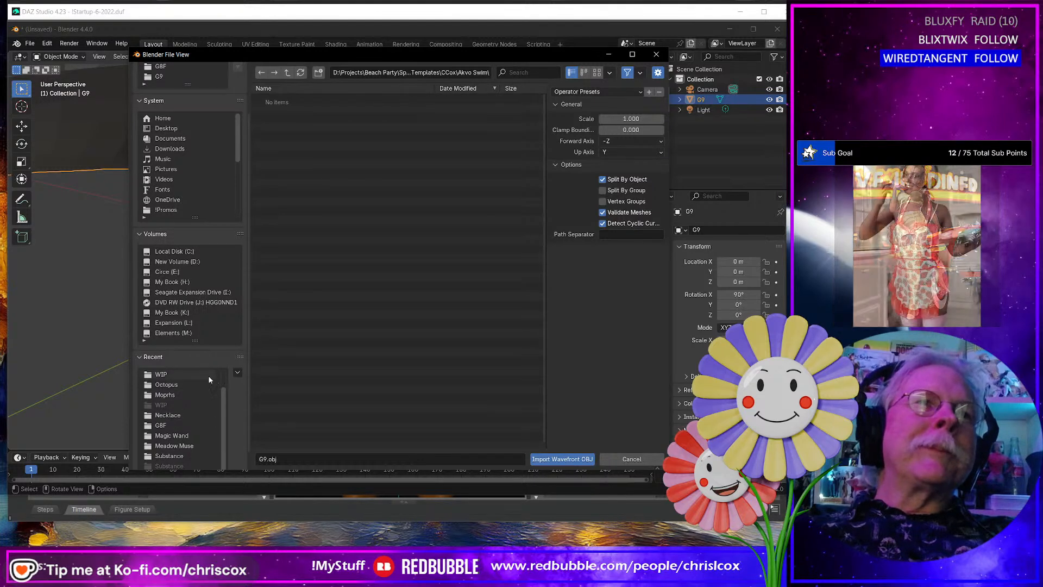
pyautogui.click(176, 374)
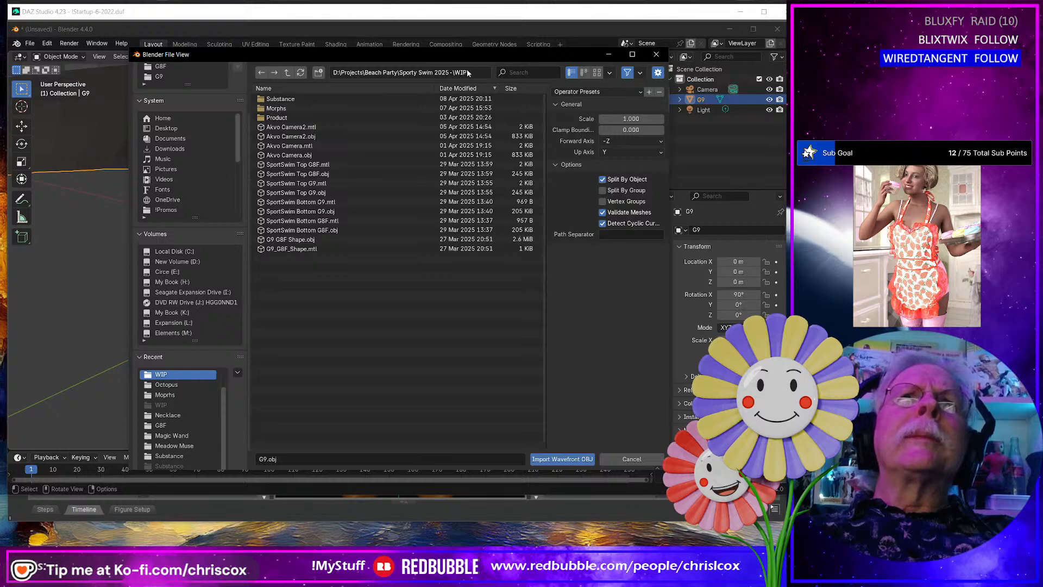
pyautogui.click(286, 110)
pyautogui.doubleClick(286, 111)
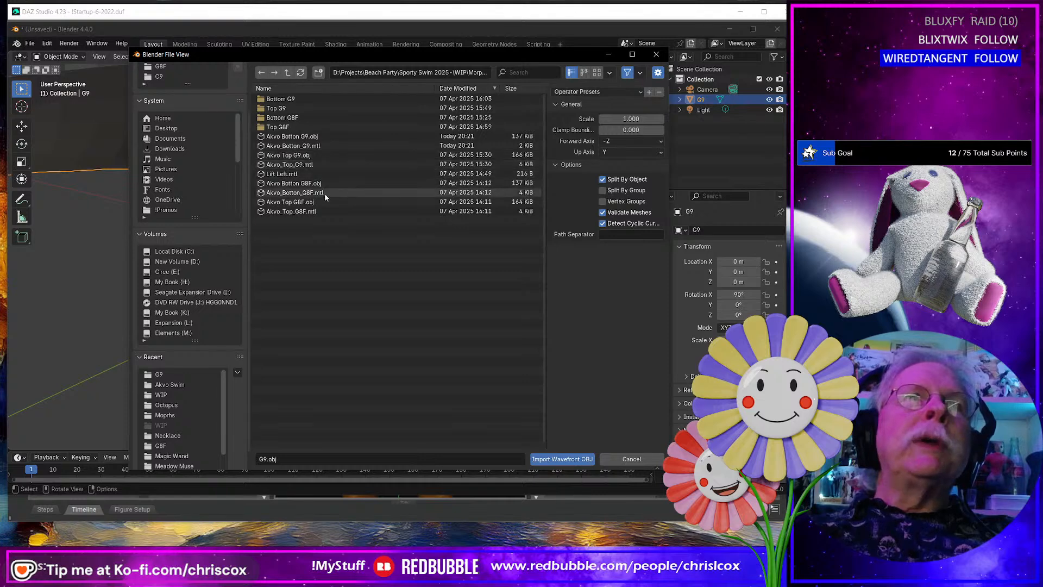
pyautogui.click(451, 89)
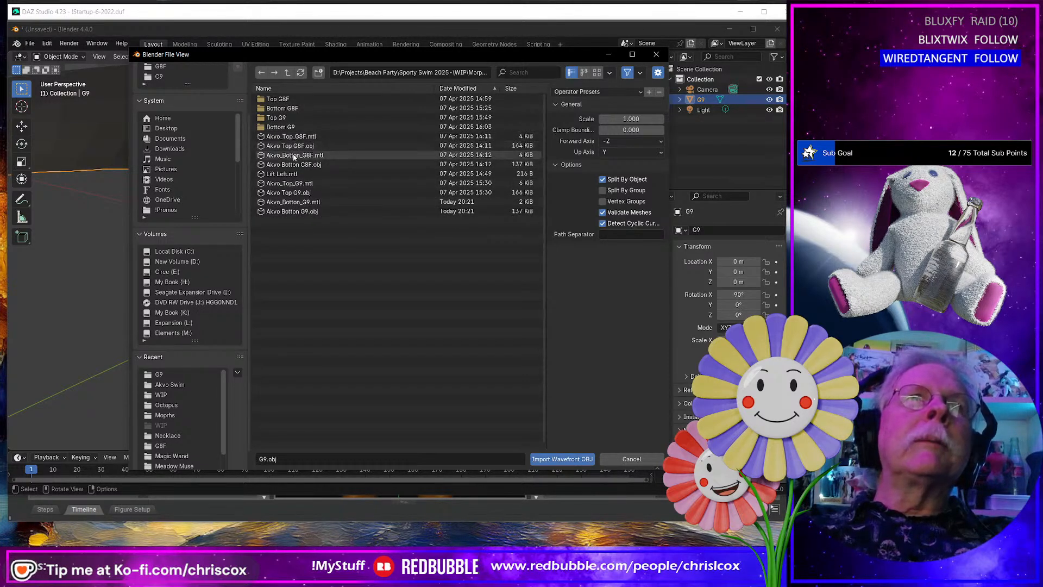
pyautogui.click(288, 212)
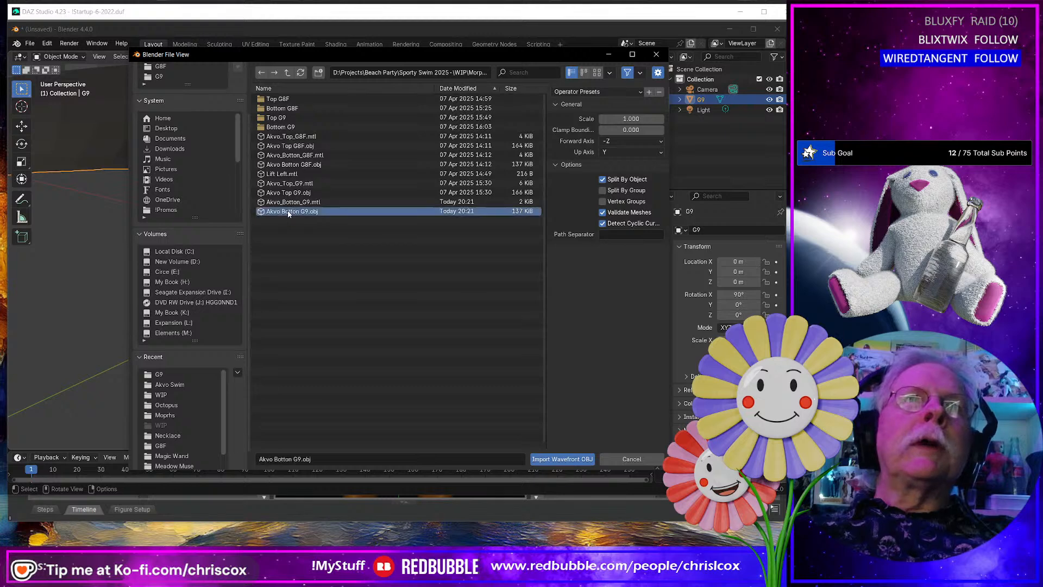
pyautogui.click(563, 459)
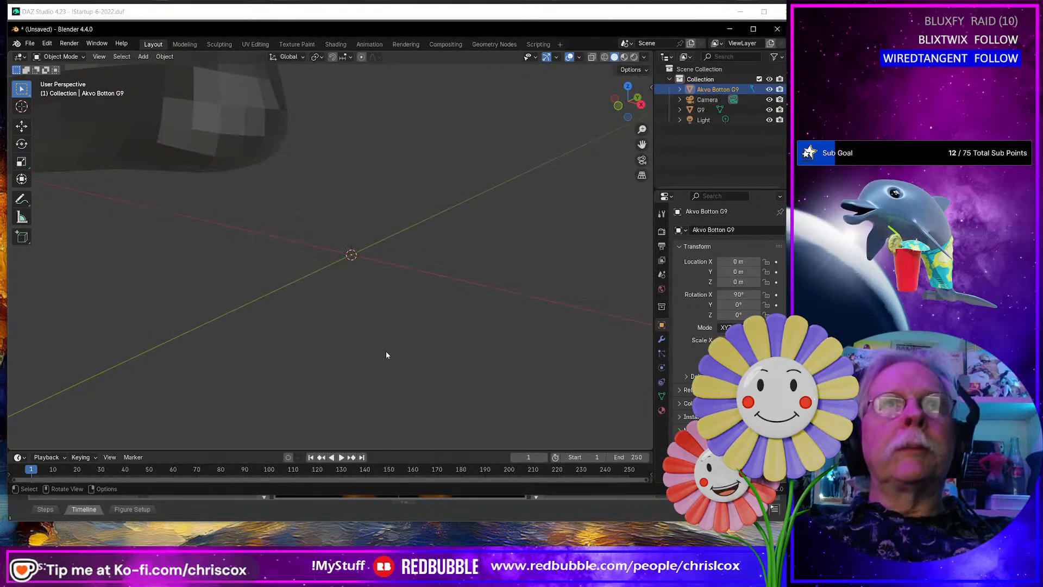
# Enter Edit Mode on Akvo Botton G9 and select the vertex path along one leg opening's front edge.
pyautogui.scroll(-6, 389, 342)
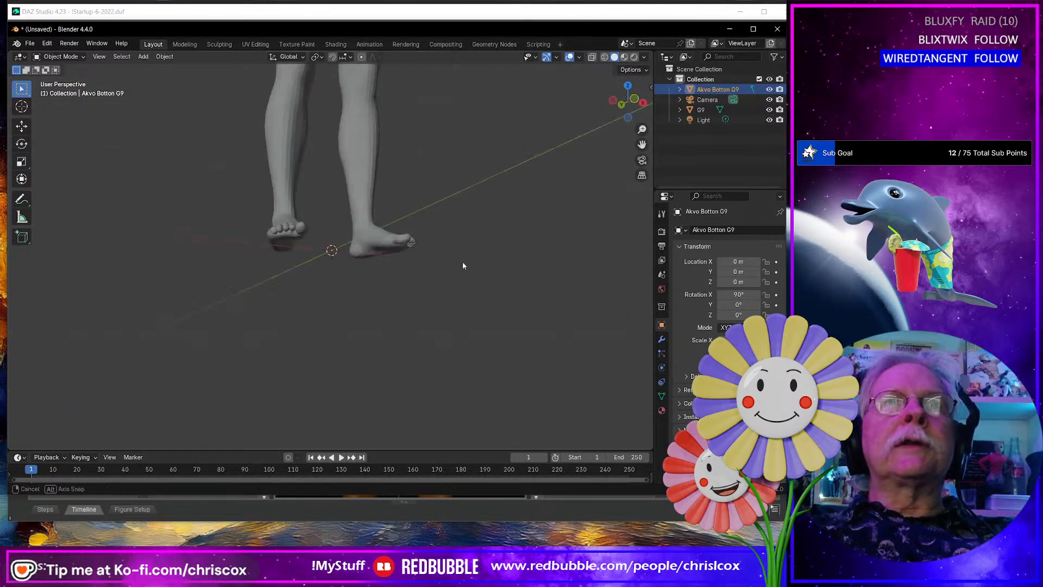
pyautogui.moveTo(463, 265); pyautogui.dragTo(425, 199, button='middle')
pyautogui.press('KP_Decimal')
pyautogui.scroll(-2, 425, 201)
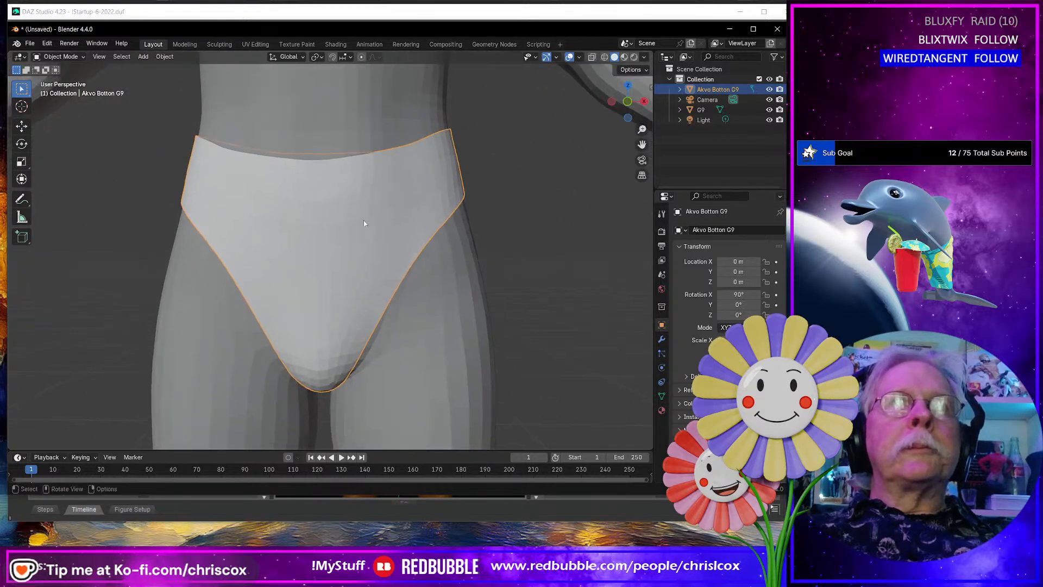
pyautogui.press('Tab')
pyautogui.scroll(4, 405, 247)
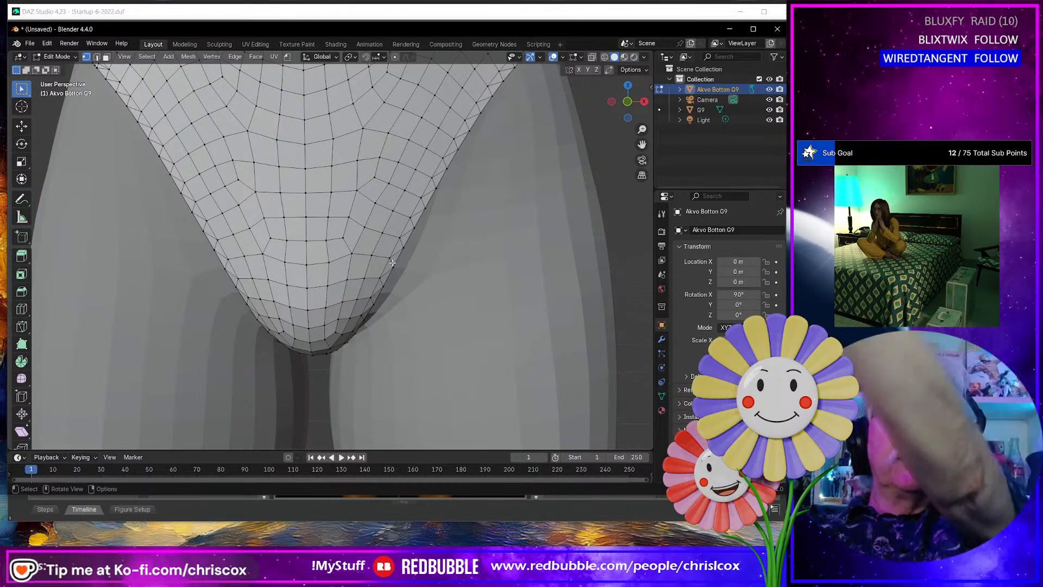
pyautogui.moveTo(391, 264)
pyautogui.mouseDown(button='middle')
pyautogui.moveTo(388, 245)
pyautogui.moveTo(379, 260)
pyautogui.mouseUp(button='middle')
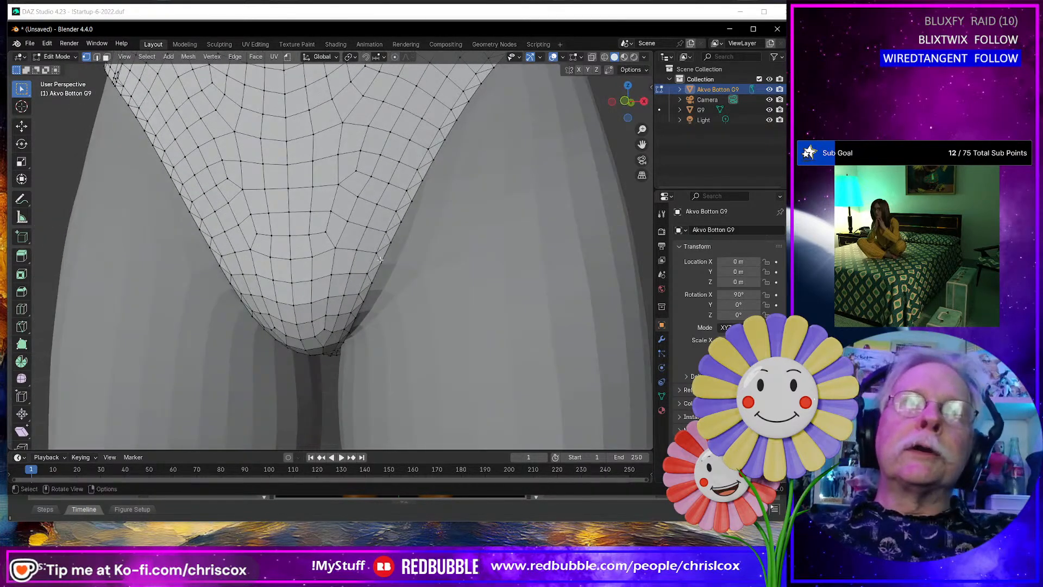
pyautogui.click(361, 301)
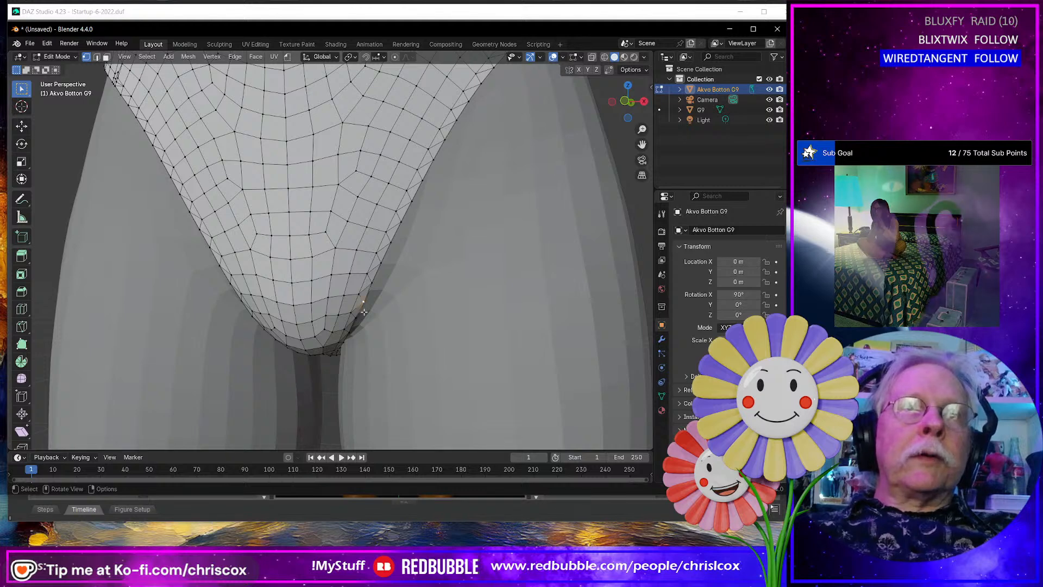
pyautogui.keyDown('ctrl'); pyautogui.click(465, 94); pyautogui.keyUp('ctrl')
pyautogui.moveTo(465, 96); pyautogui.dragTo(485, 158, button='middle')
pyautogui.scroll(-4, 480, 141)
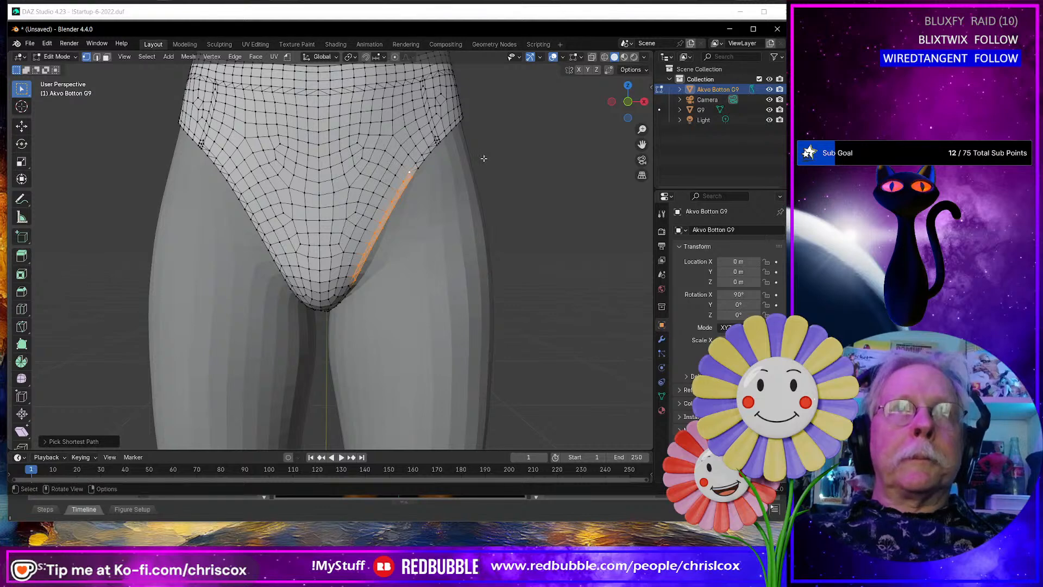
# Turn on proportional editing in the front view and display its falloff options.
pyautogui.press('KP_1')
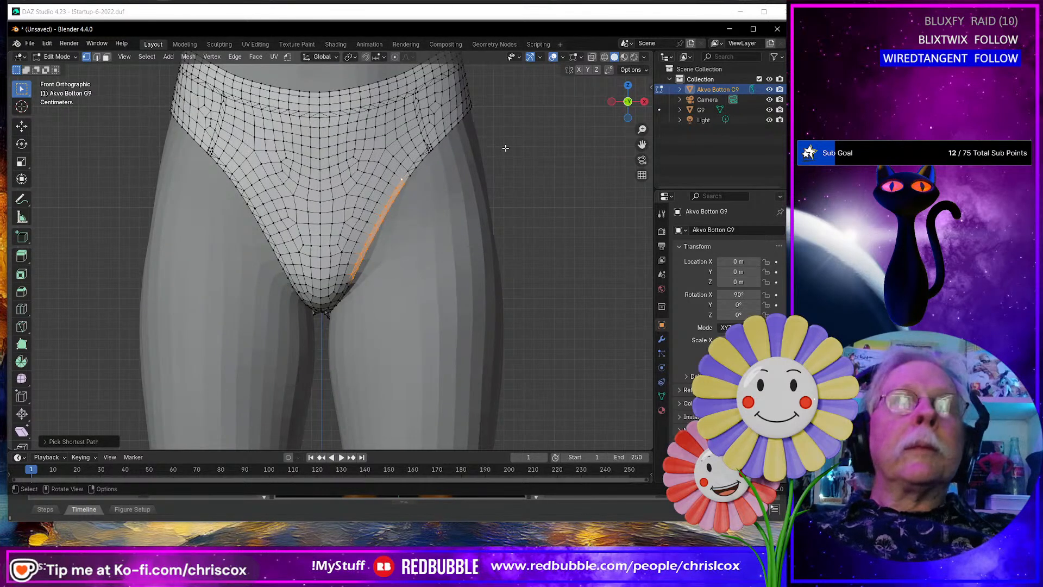
pyautogui.press('o')
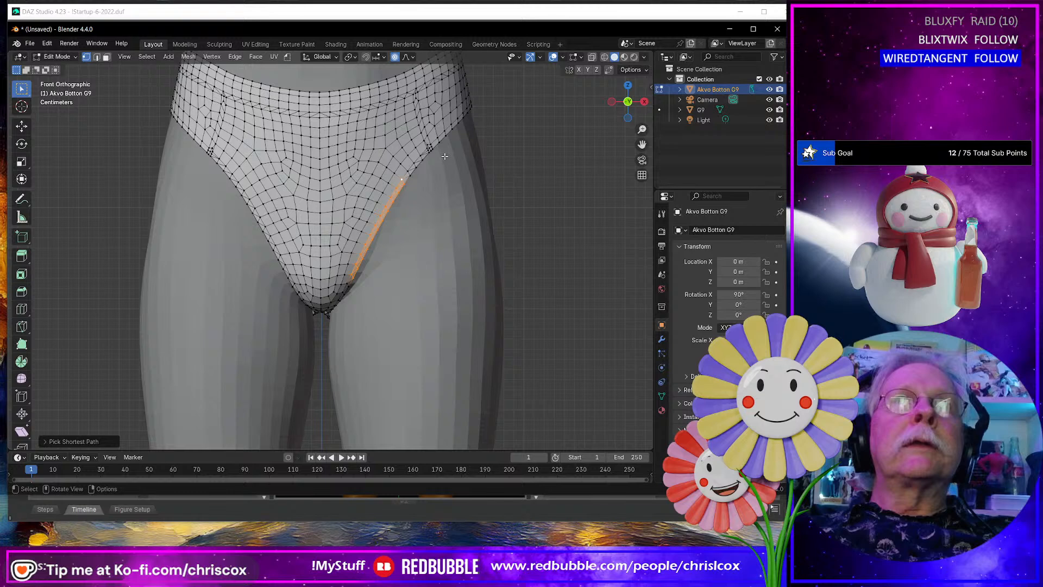
pyautogui.click(411, 56)
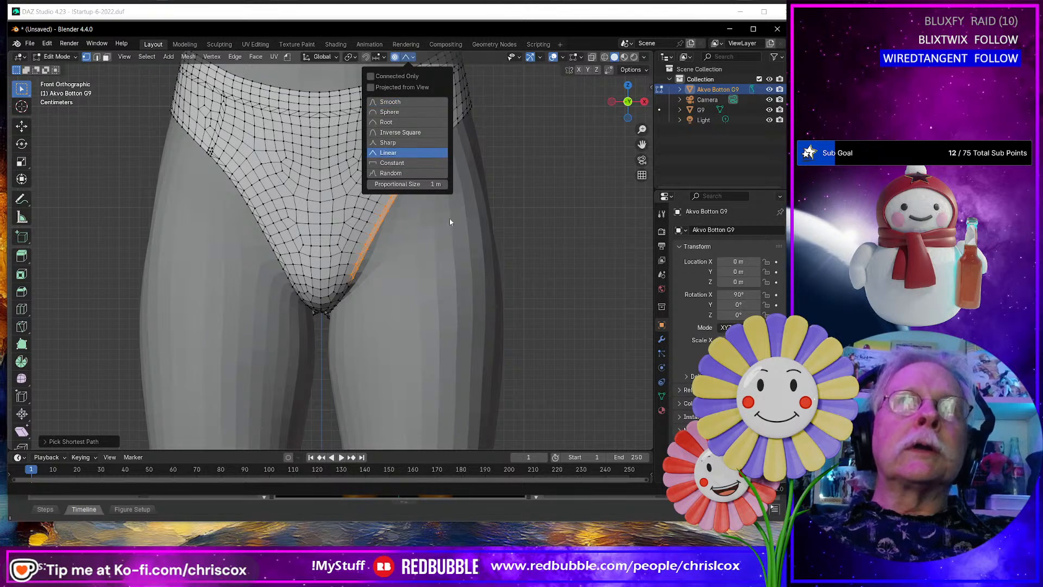
pyautogui.scroll(3, 439, 254)
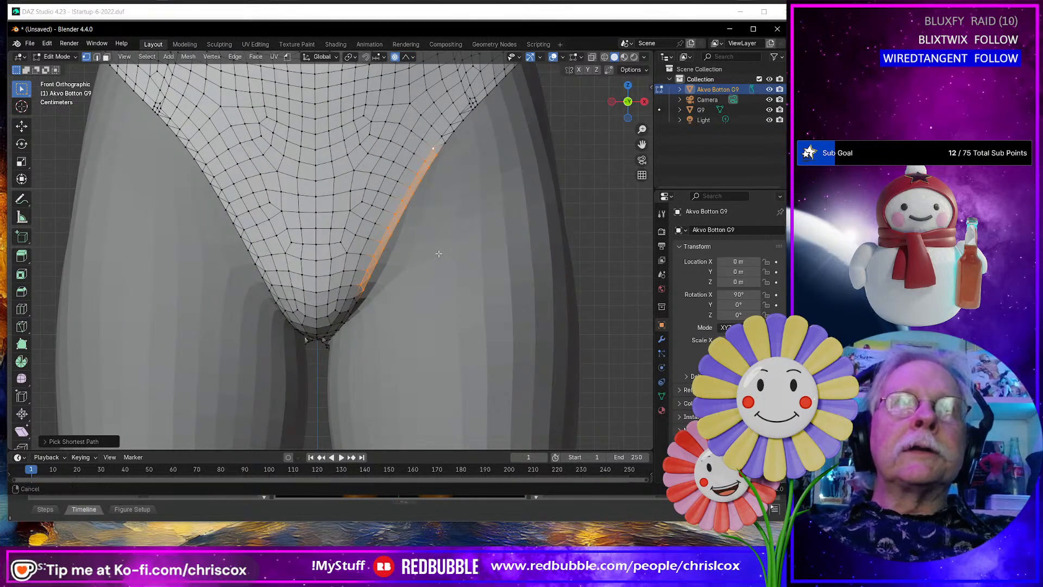
pyautogui.scroll(-1, 437, 252)
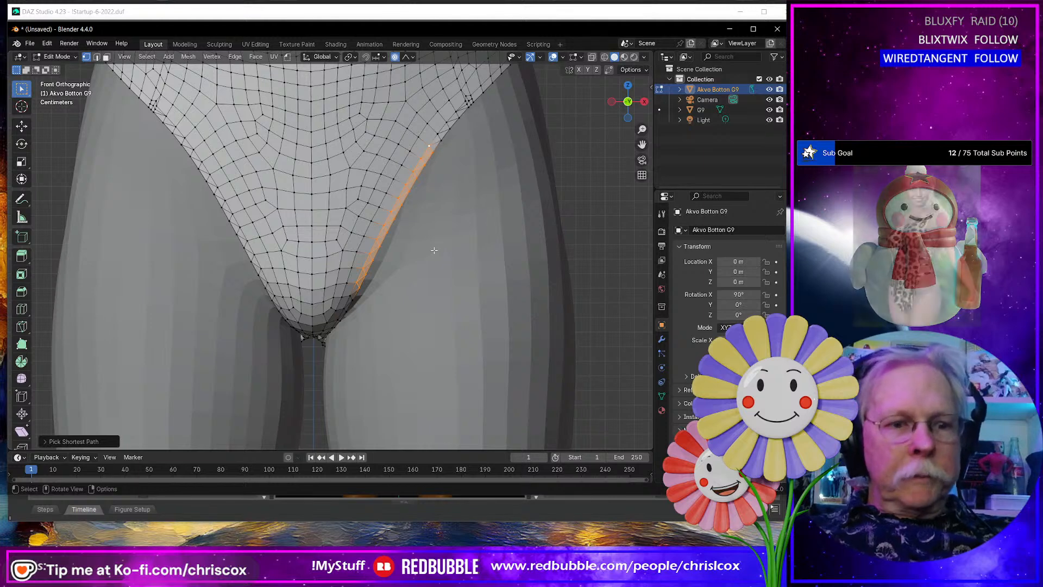
# Move the selected leg-opening path slightly outward along X, shrinking the proportional editing radius to about 0.052 m.
pyautogui.hotkey('shift', 'space')
pyautogui.press('g')
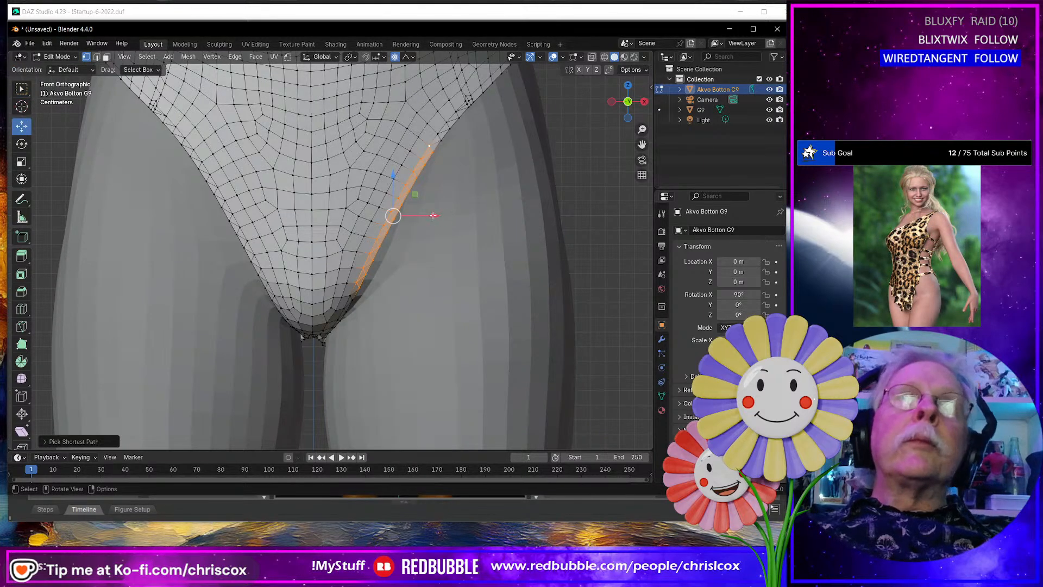
pyautogui.moveTo(432, 216); pyautogui.dragTo(449, 216)
pyautogui.scroll(20, 437, 215)
pyautogui.scroll(5, 436, 215)
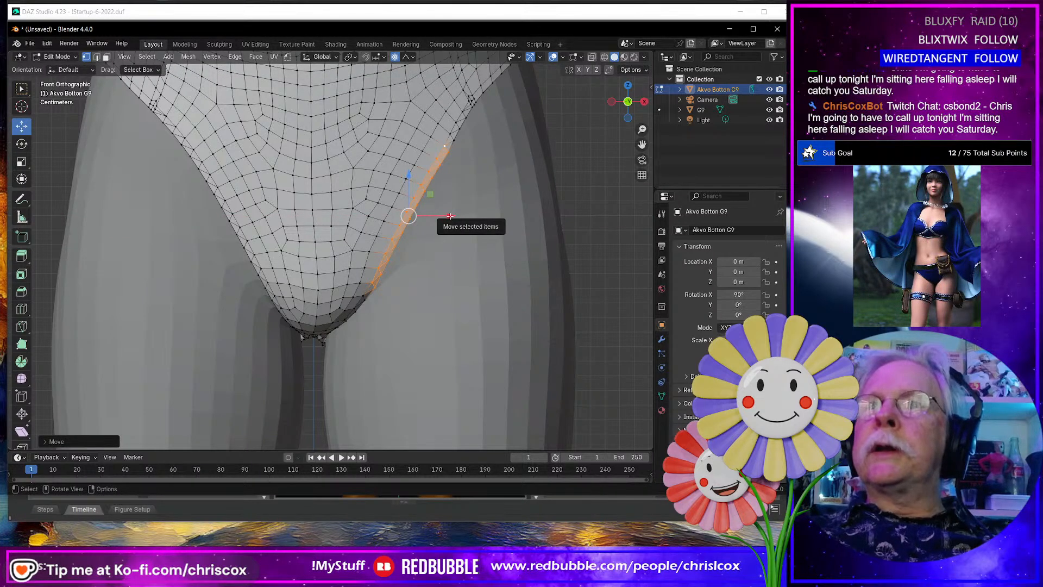
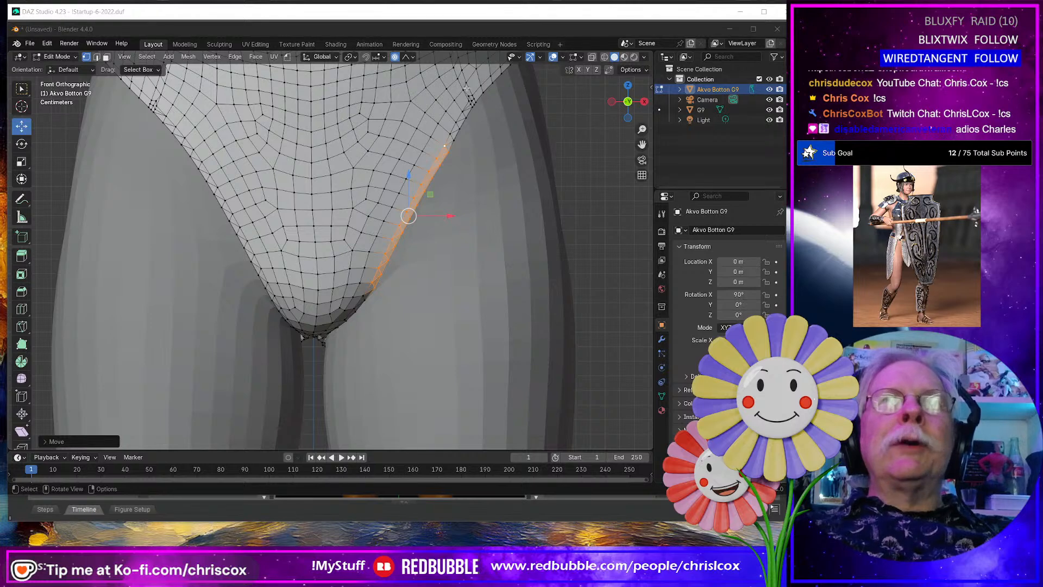
# Reposition and enlarge the Blender window over DAZ Studio, and undo the last move of the leg-opening path.
pyautogui.click(509, 14)
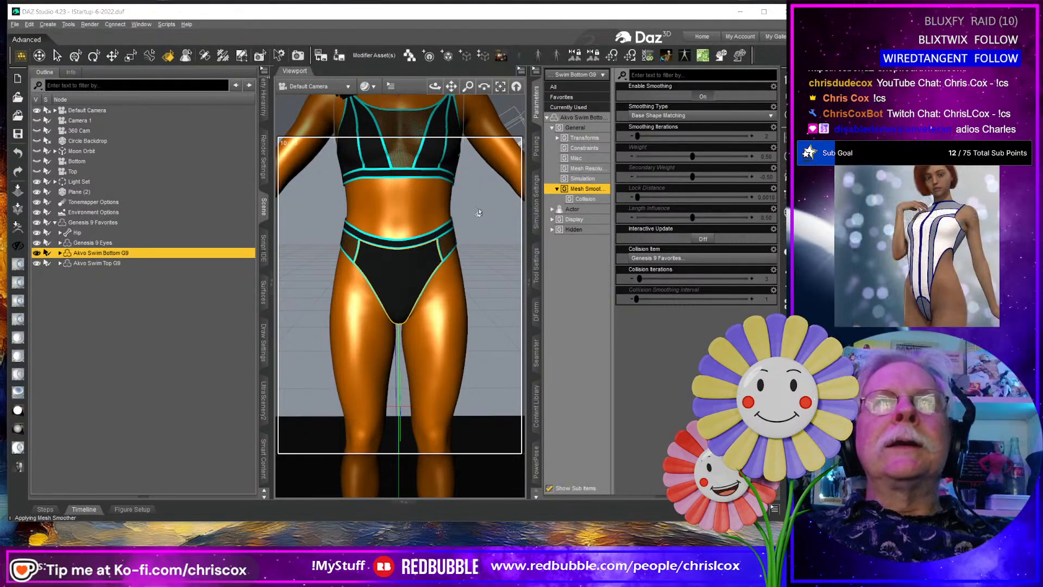
pyautogui.hotkey('alt', 'Tab')
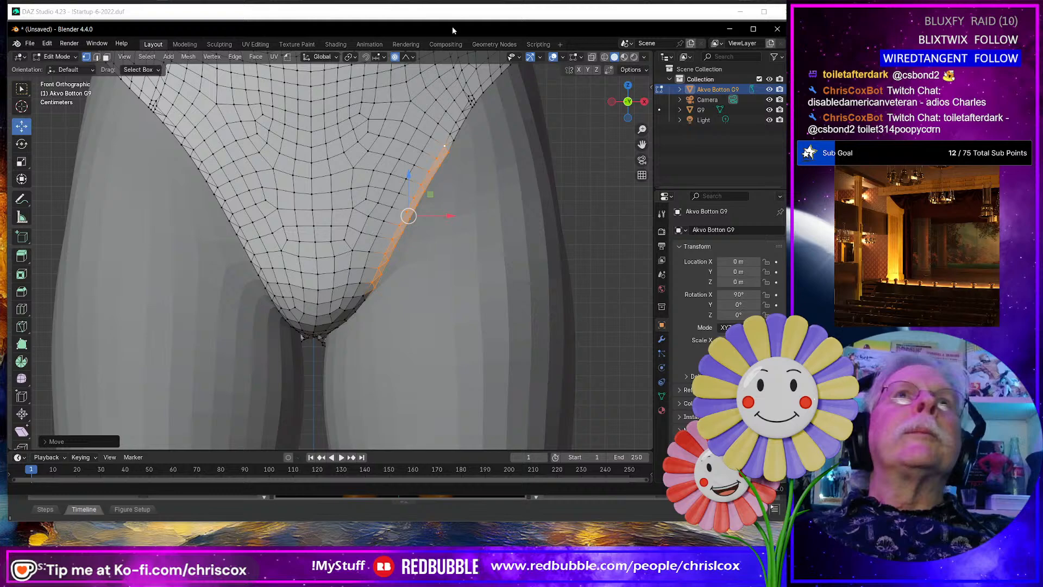
pyautogui.moveTo(452, 30); pyautogui.dragTo(455, 13)
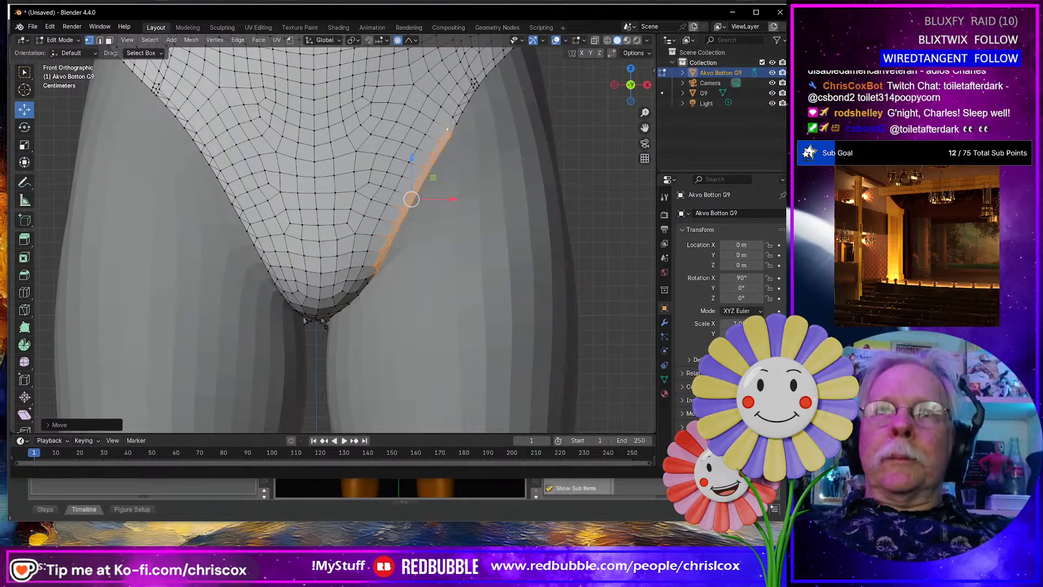
pyautogui.moveTo(793, 478); pyautogui.dragTo(820, 562)
pyautogui.hotkey('ctrl', 'z')
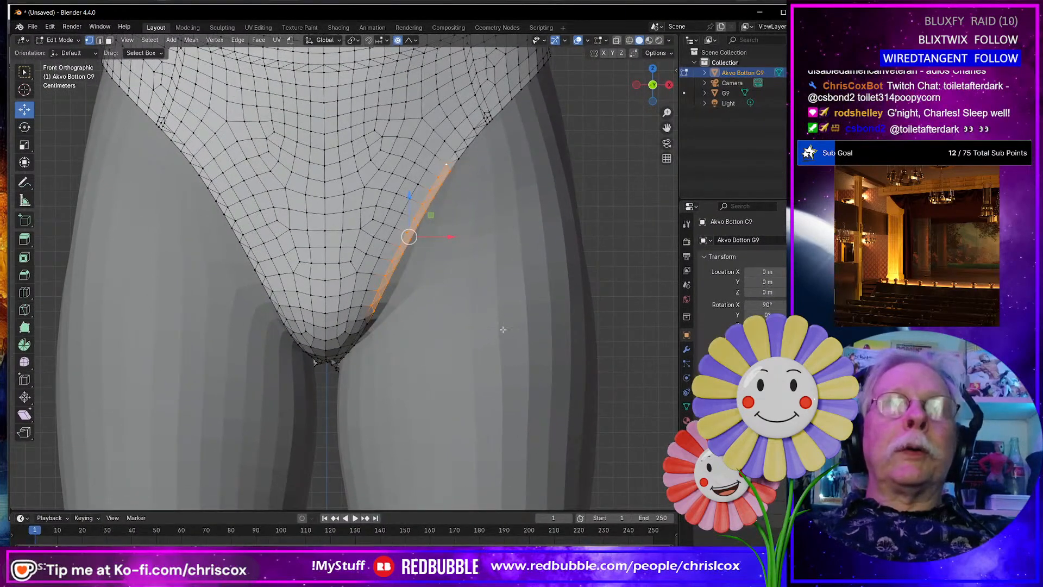
# Try to move the selected leg-opening path 0.1 m along X, and undo the move.
pyautogui.press('g')
pyautogui.press('x')
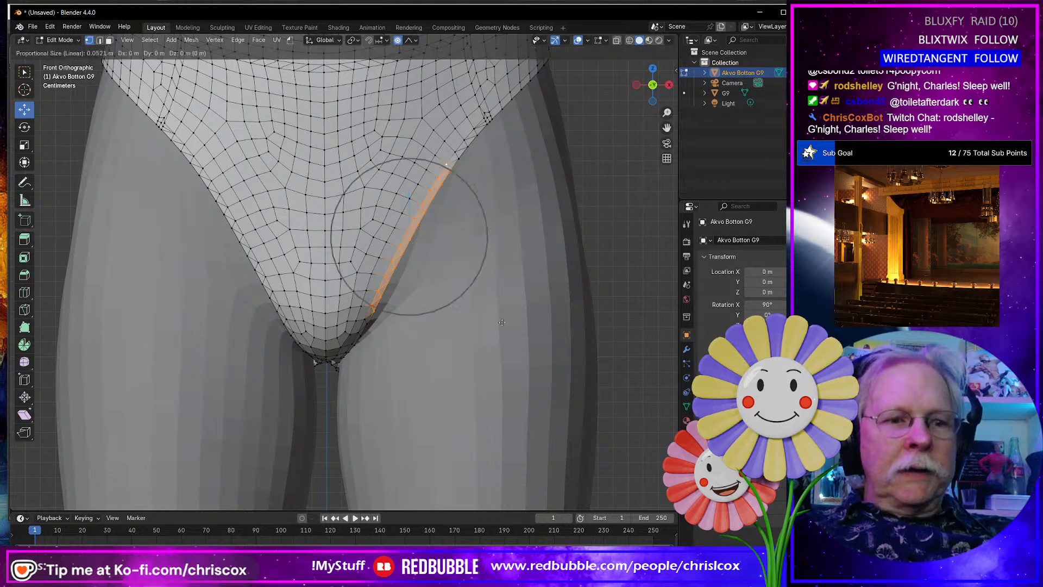
pyautogui.write('.1')
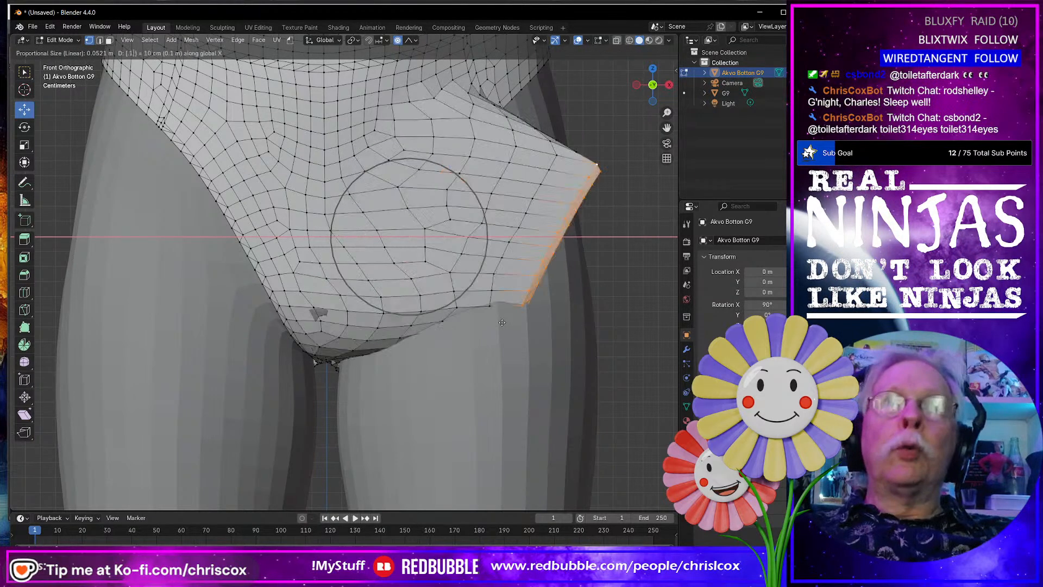
pyautogui.press('Return')
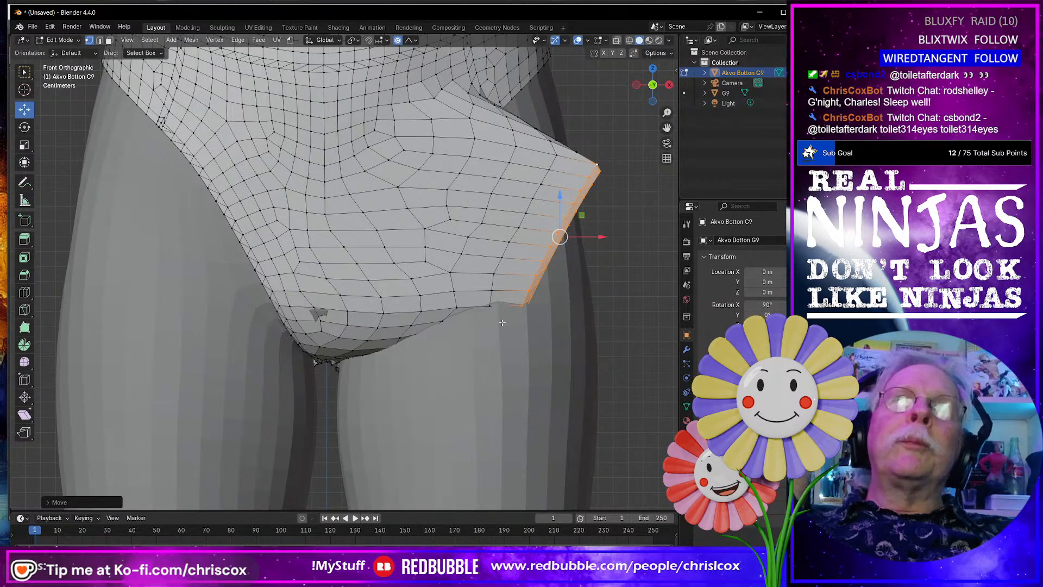
pyautogui.hotkey('ctrl', 'z')
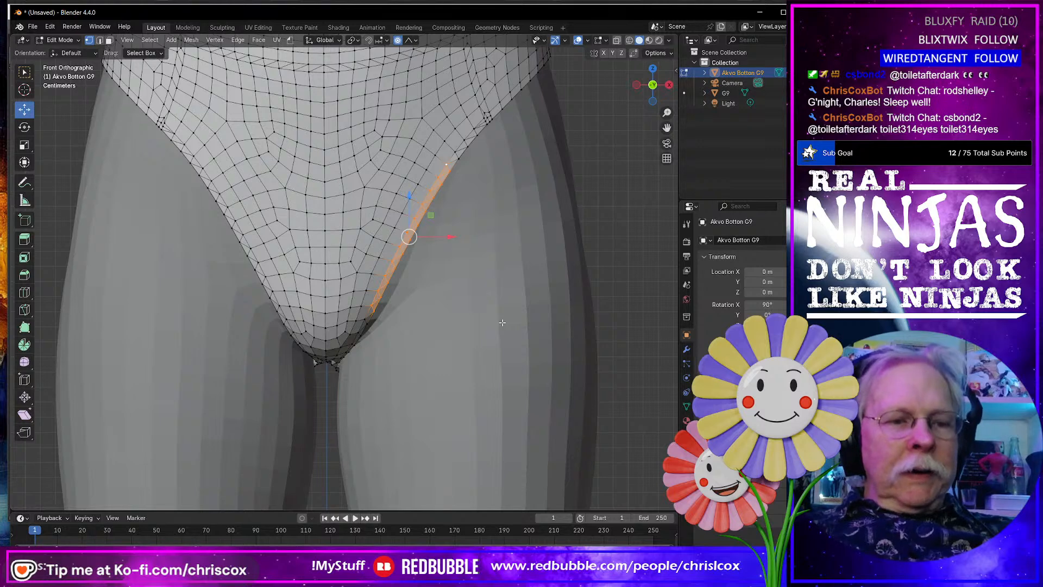
# Try moving the selected leg-opening path 0.003 m and a slightly larger distance along X, undoing each trial.
pyautogui.write('gx.003')
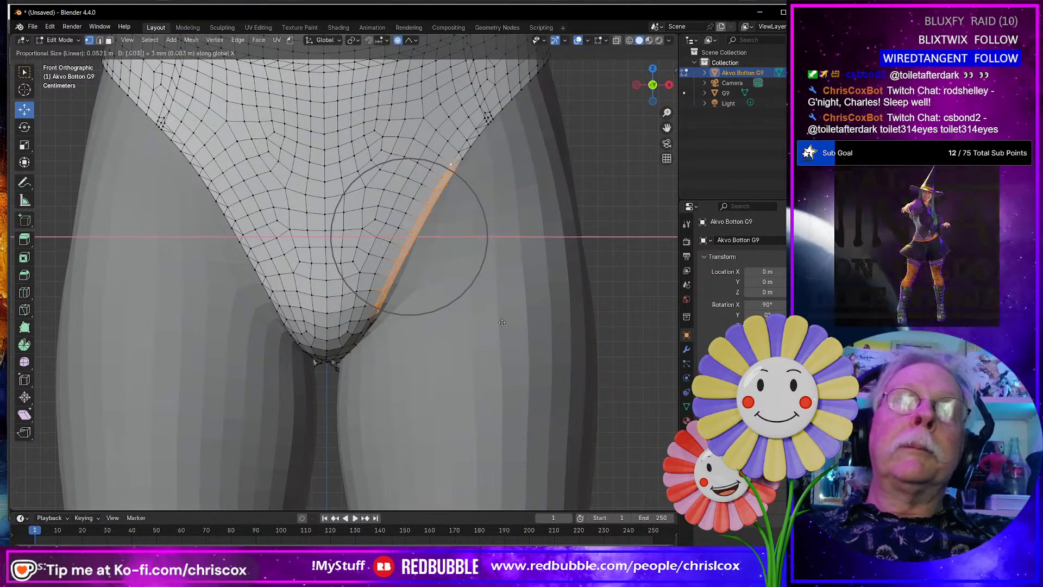
pyautogui.press('Return')
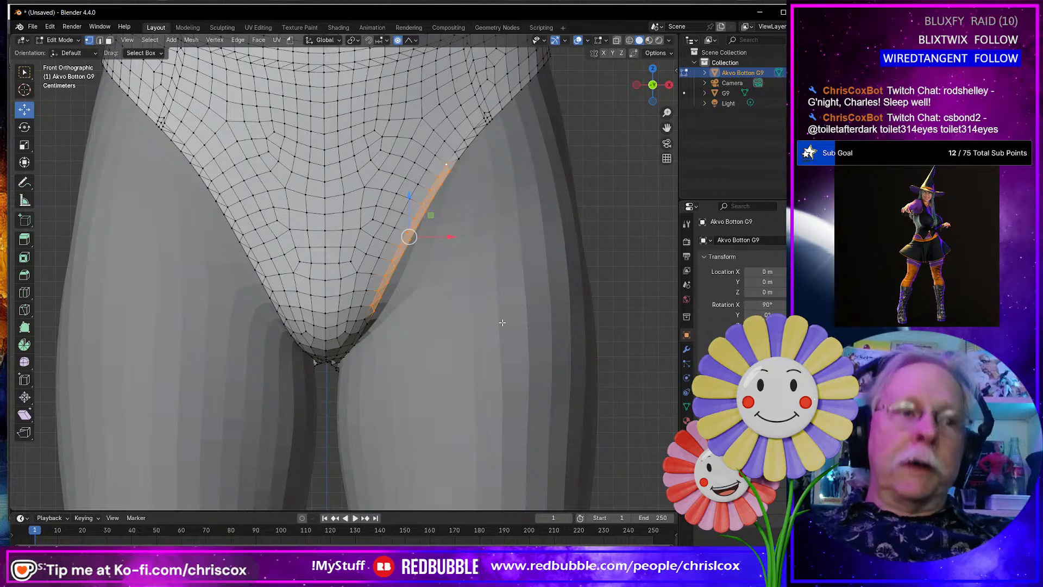
pyautogui.write('gx.00')
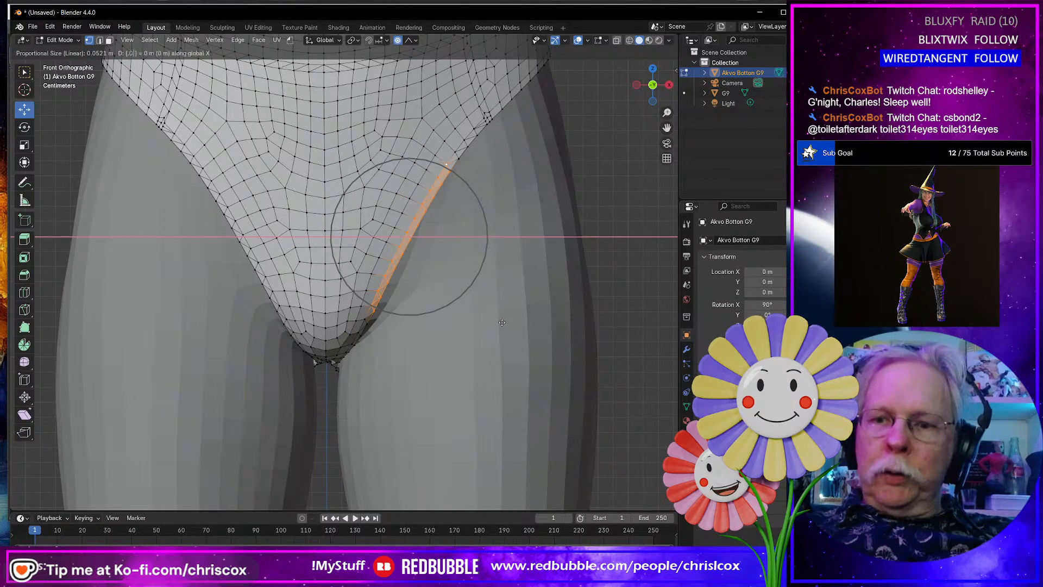
pyautogui.write('3')
pyautogui.press('Return')
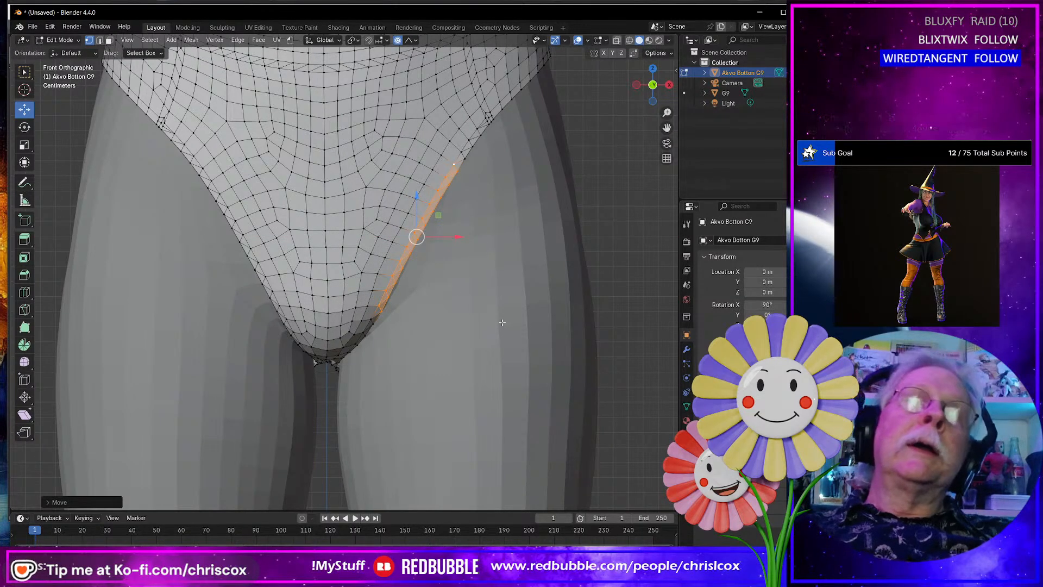
pyautogui.hotkey('ctrl', 'z')
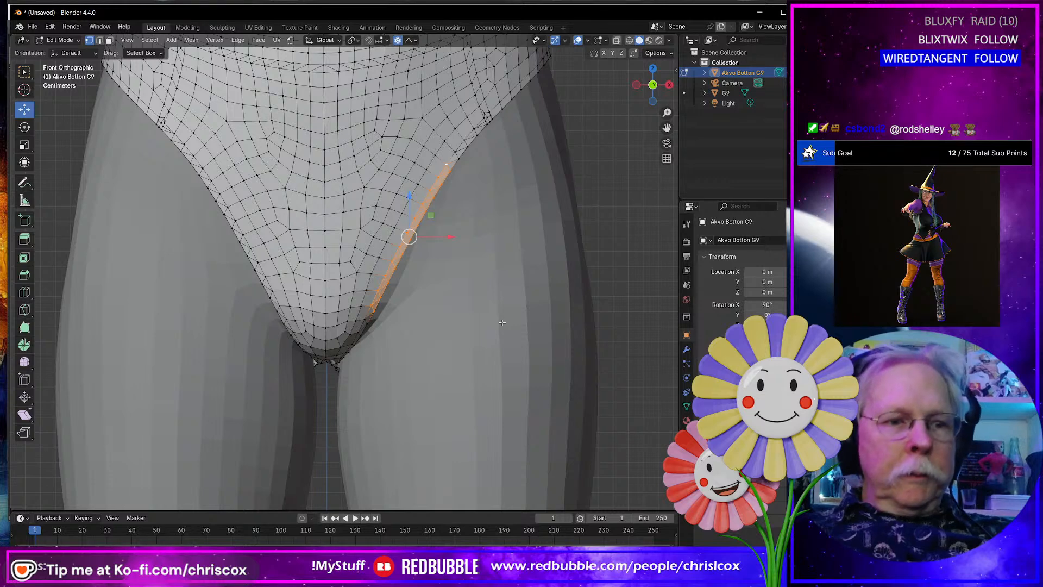
# Move the selected leg-opening path 0.01 m along X and compare the shape before and after by undoing and redoing.
pyautogui.write('g')
pyautogui.write('x.0')
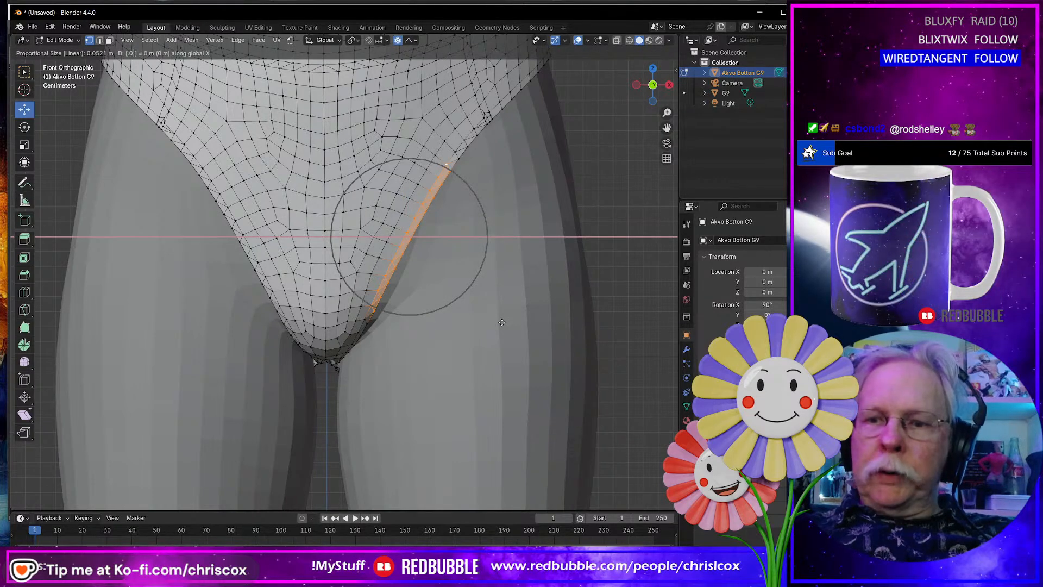
pyautogui.write('1')
pyautogui.press('Return')
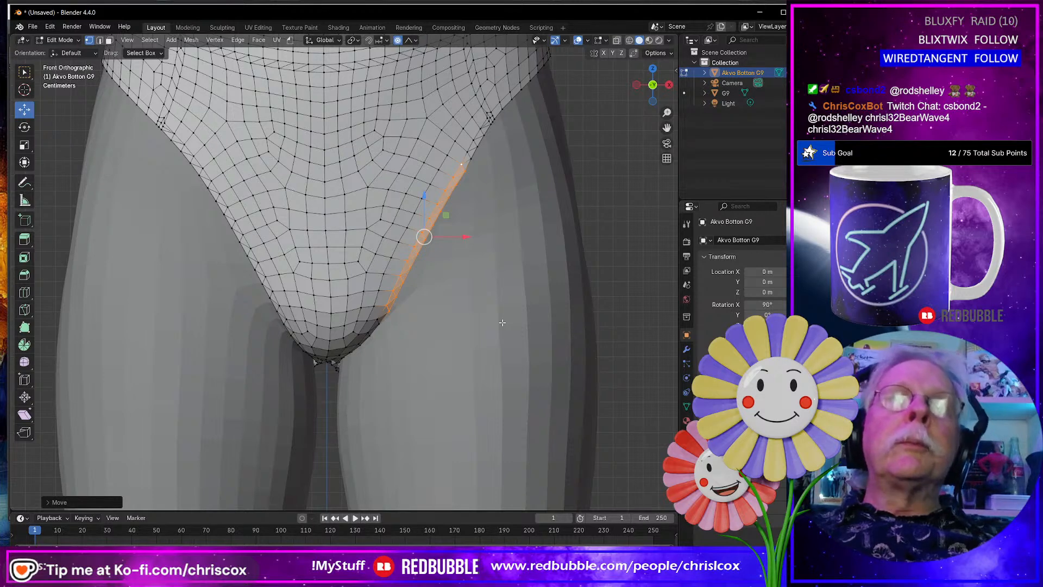
pyautogui.hotkey('ctrl', 'z')
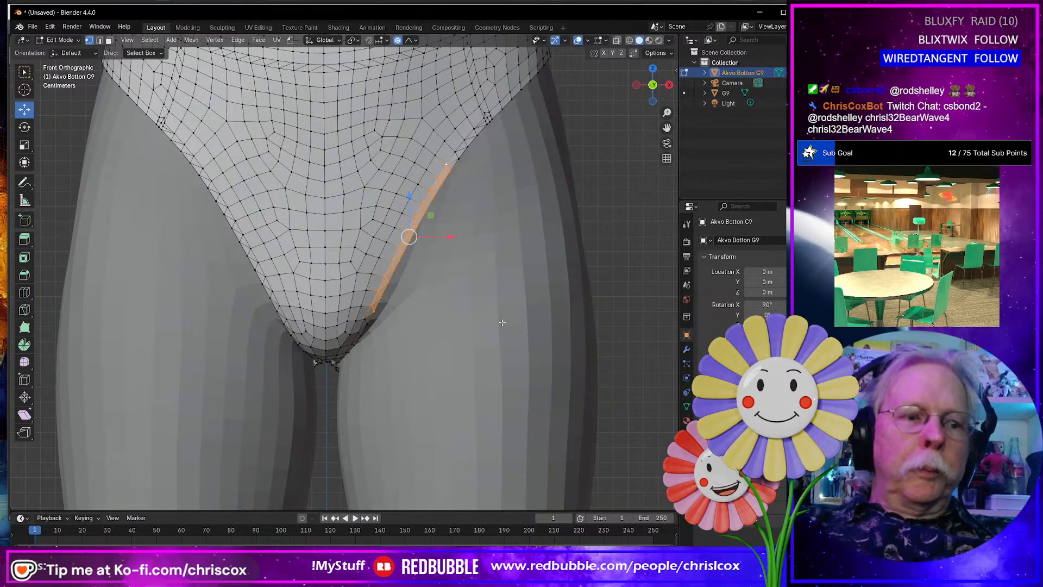
pyautogui.hotkey('ctrl', 'shift', 'z')
pyautogui.hotkey('ctrl', 'z')
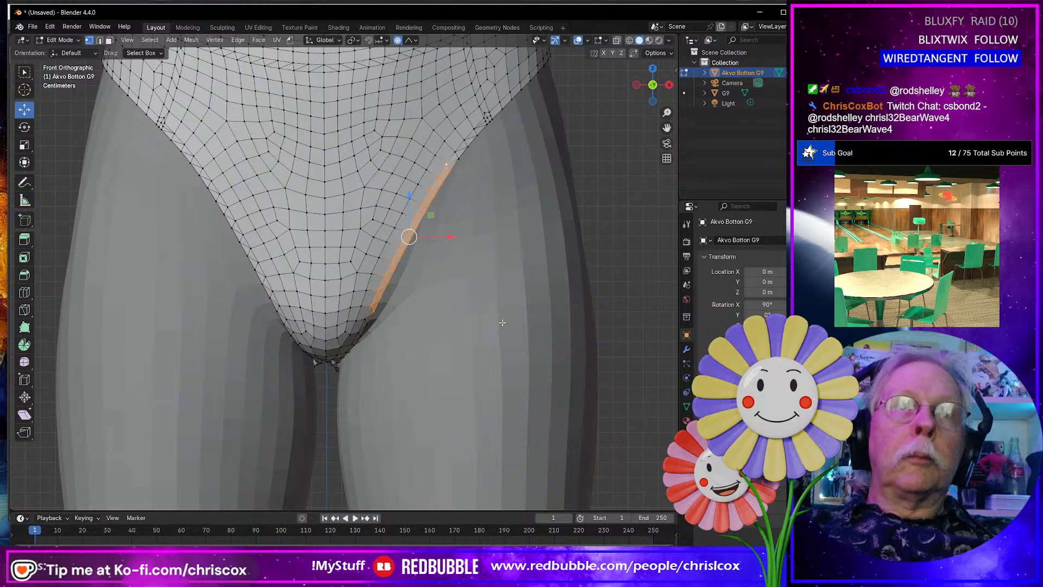
pyautogui.hotkey('ctrl', 'shift', 'z')
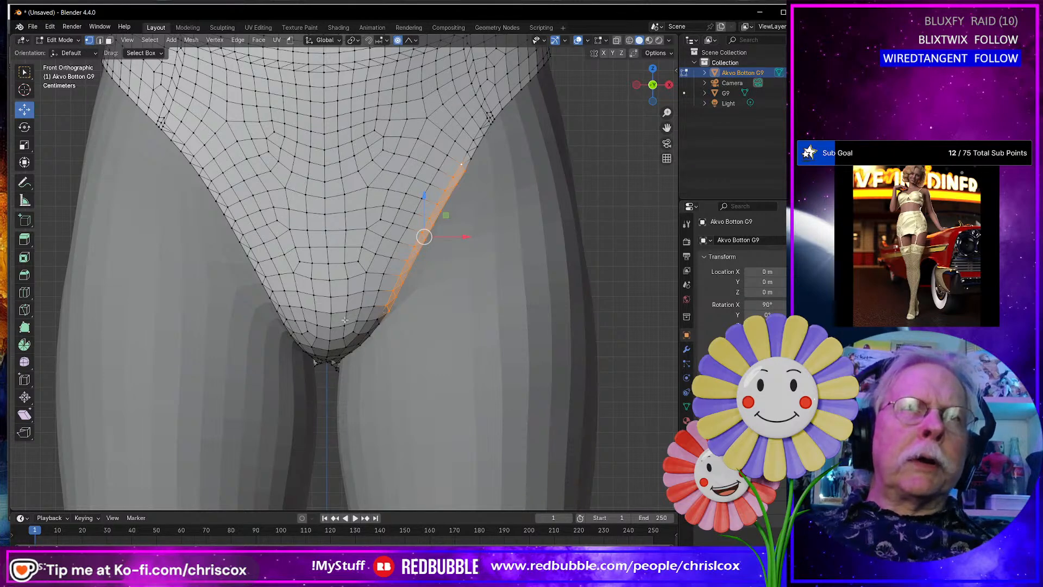
# Select the matching front-edge vertex path on the opposite leg opening and move it -0.01 m along X.
pyautogui.click(276, 312)
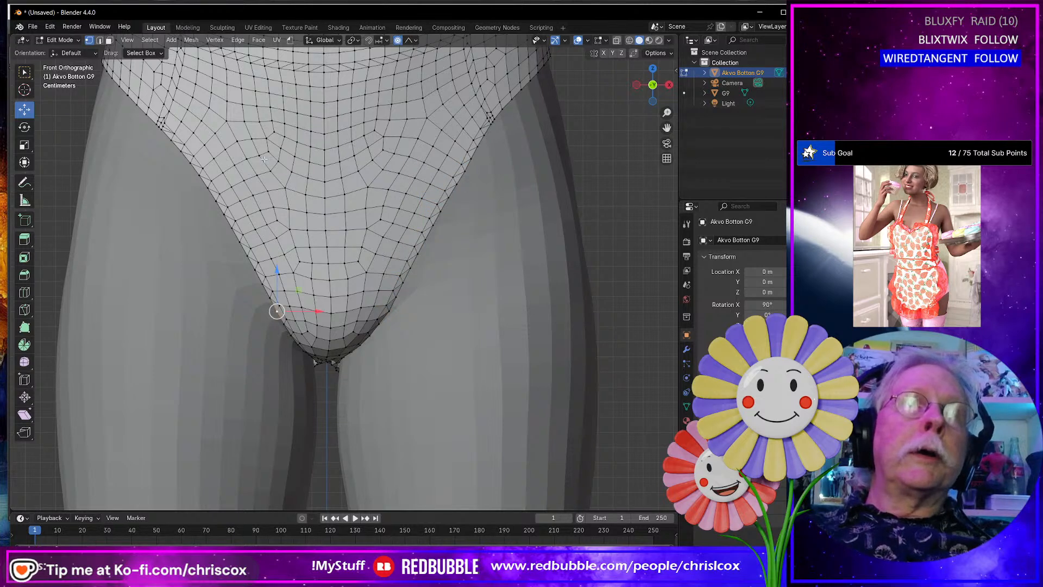
pyautogui.keyDown('ctrl'); pyautogui.click(202, 168); pyautogui.keyUp('ctrl')
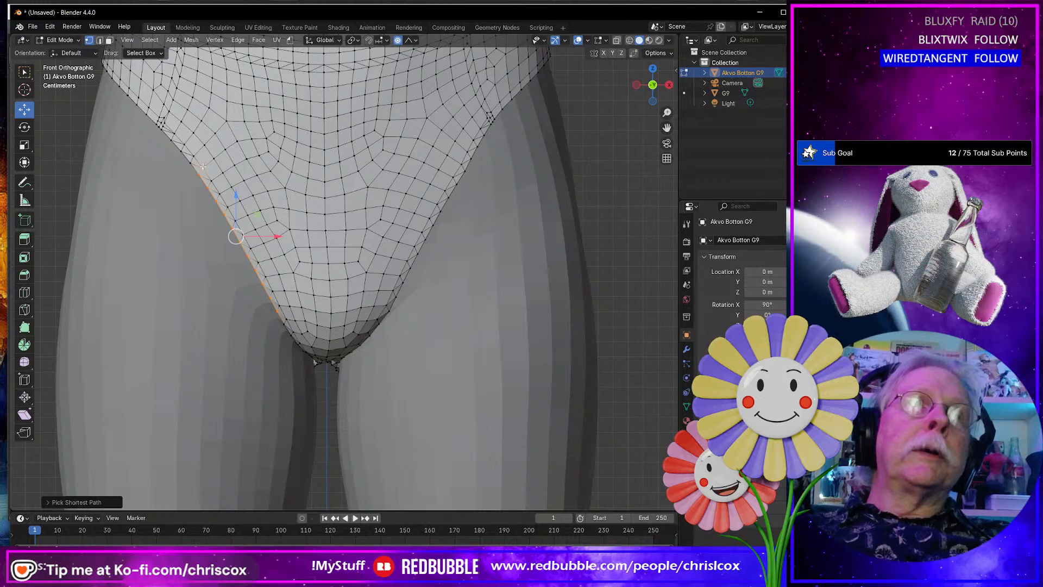
pyautogui.hotkey('ctrl', 'z')
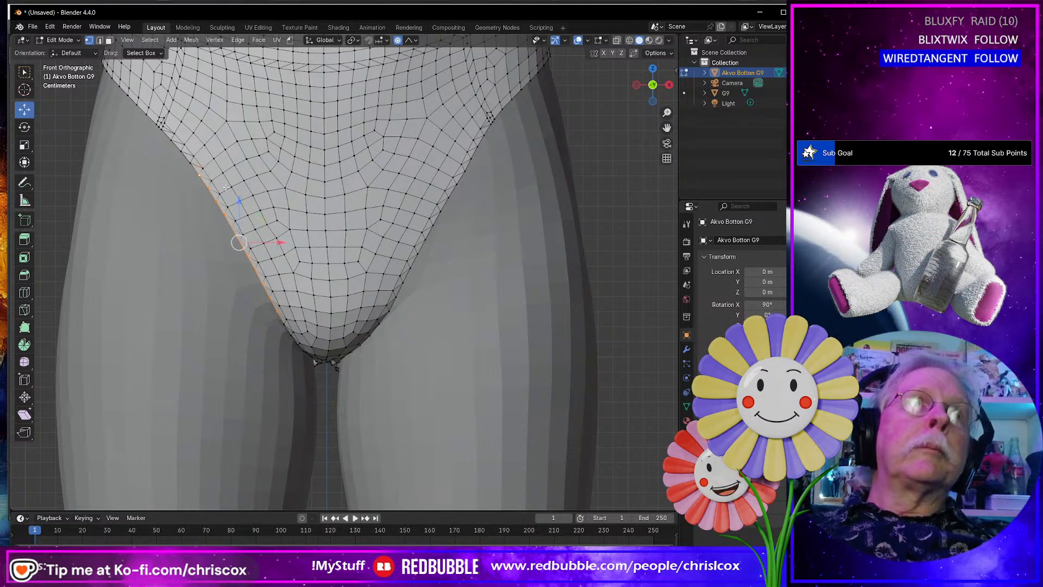
pyautogui.keyDown('ctrl'); pyautogui.click(204, 167); pyautogui.keyUp('ctrl')
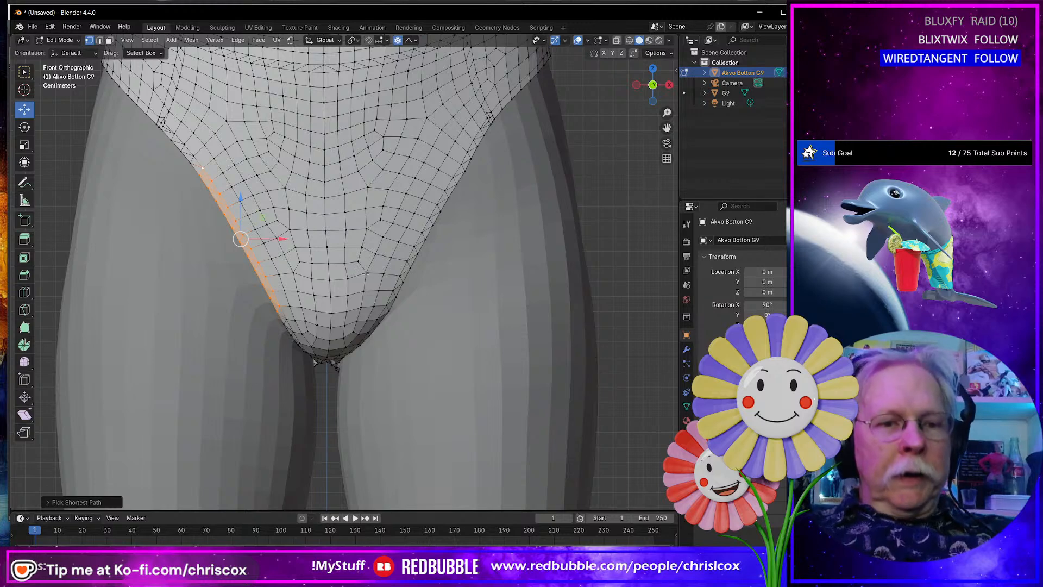
pyautogui.press('g')
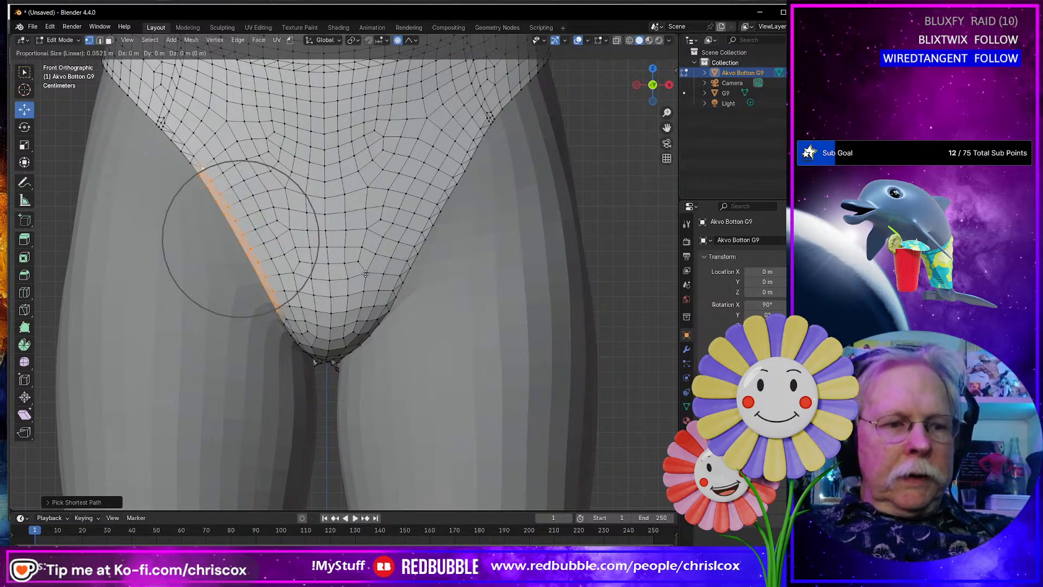
pyautogui.press('x')
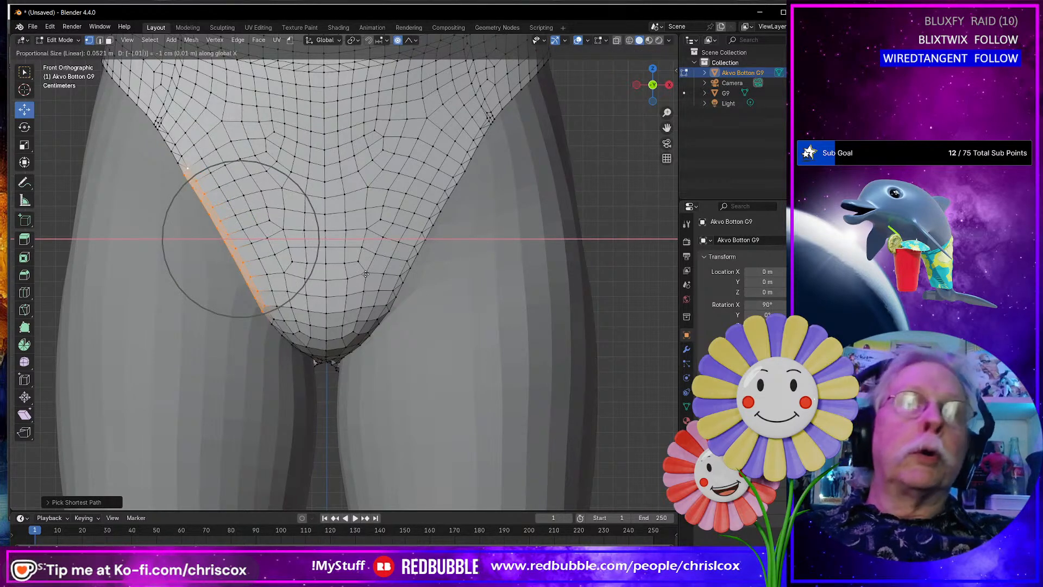
pyautogui.click(366, 274)
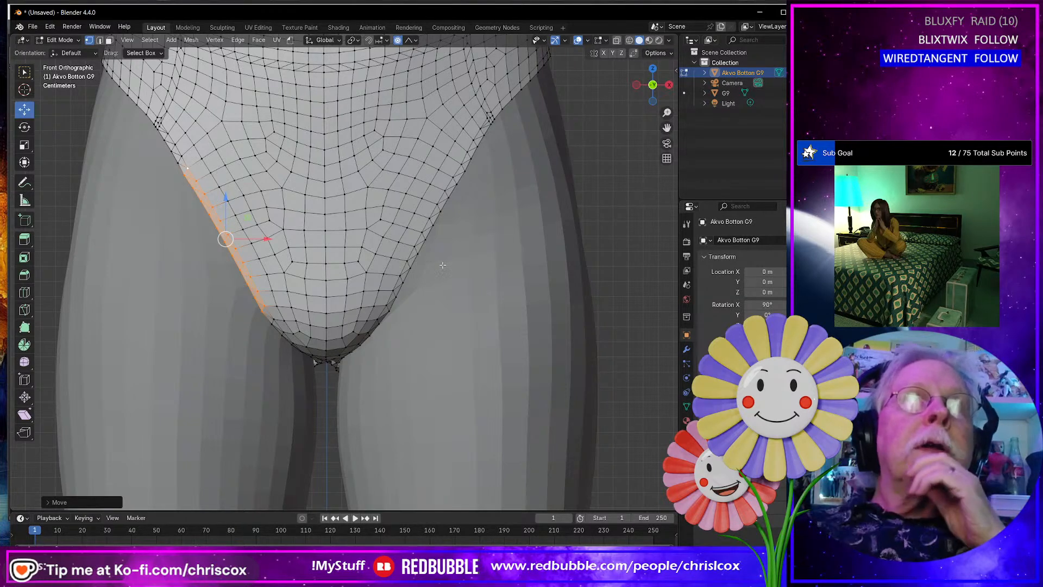
# Return Akvo Botton G9 to Object Mode and view the reshaped leg openings from an angle.
pyautogui.scroll(-5, 448, 259)
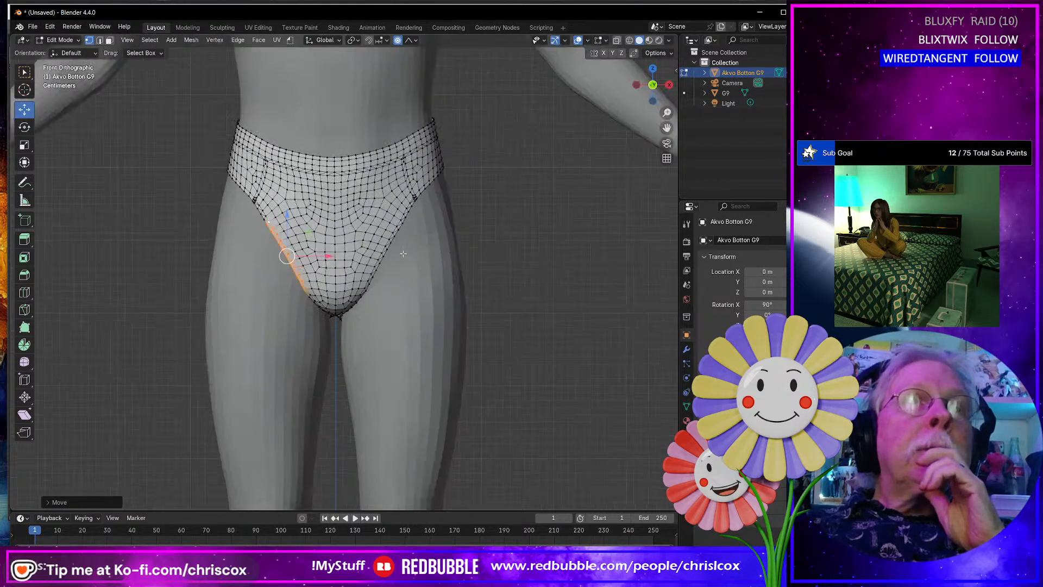
pyautogui.moveTo(448, 259); pyautogui.dragTo(370, 235, button='middle')
pyautogui.press('Tab')
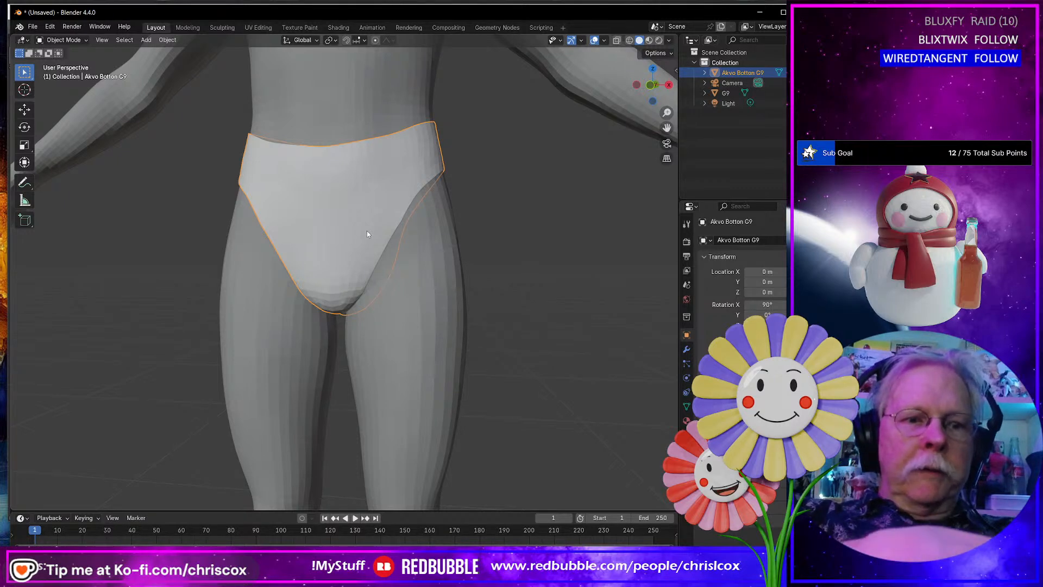
# Start a Wavefront OBJ export of Akvo Botton G9 using the preset that enables Selection Only and Vertex Groups.
pyautogui.hotkey('ctrl', 'shift', 'e')
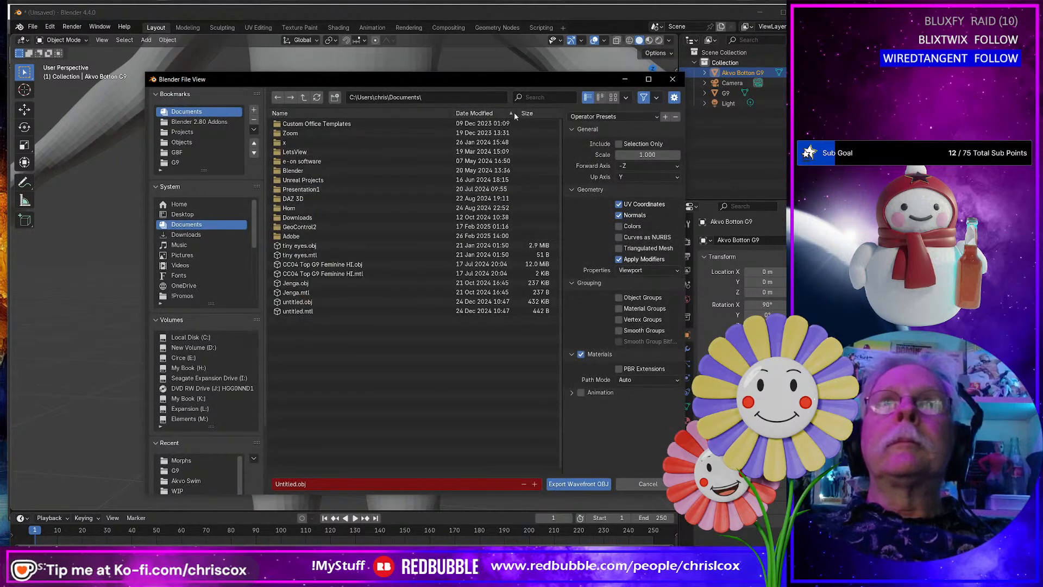
pyautogui.click(589, 115)
pyautogui.click(598, 143)
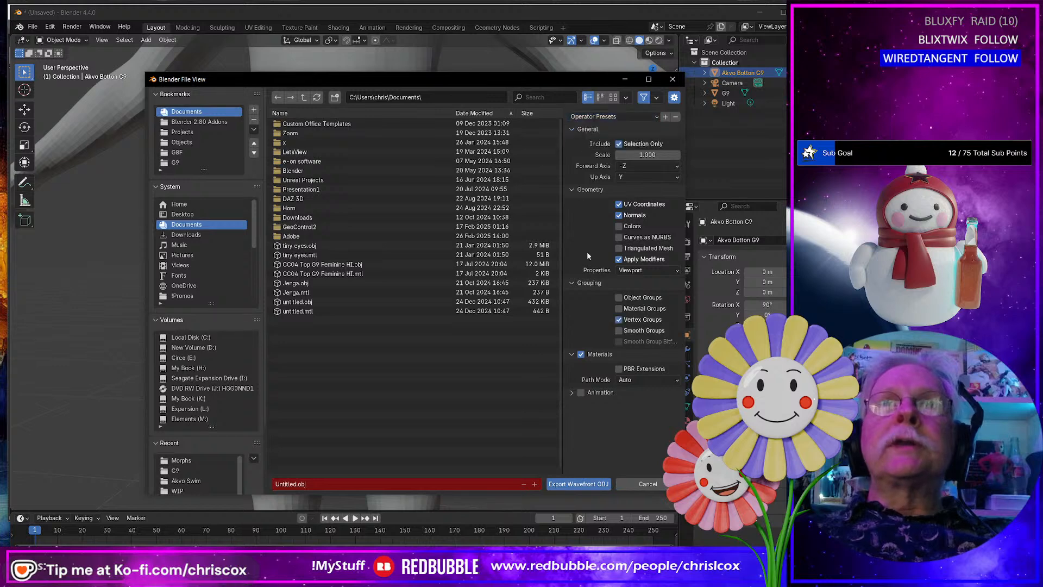
# Export the widened bottom as Adj Front Width.obj into the Bottom G9 folder inside the project's Morphs folder.
pyautogui.click(201, 461)
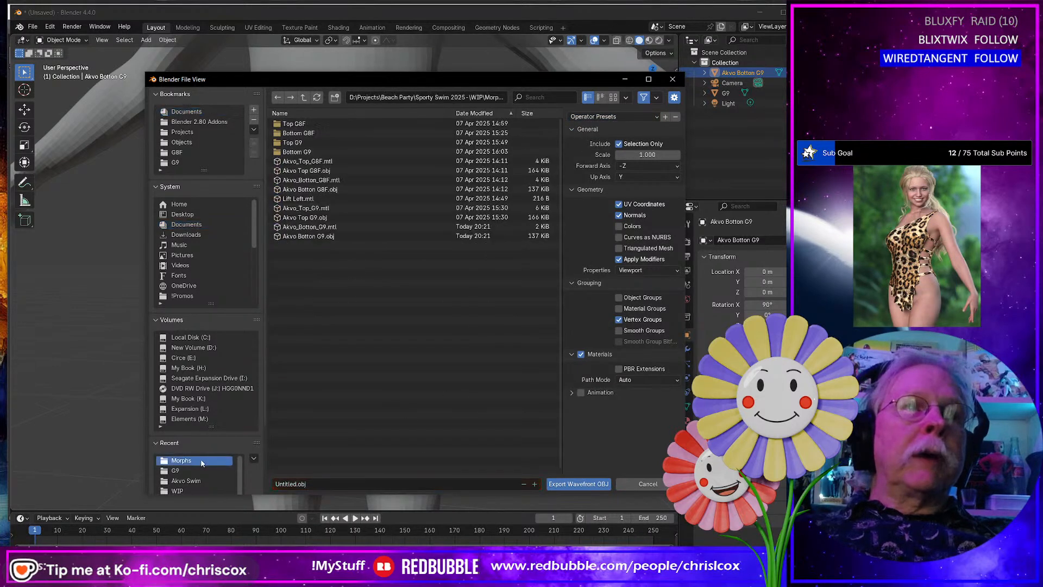
pyautogui.doubleClick(311, 151)
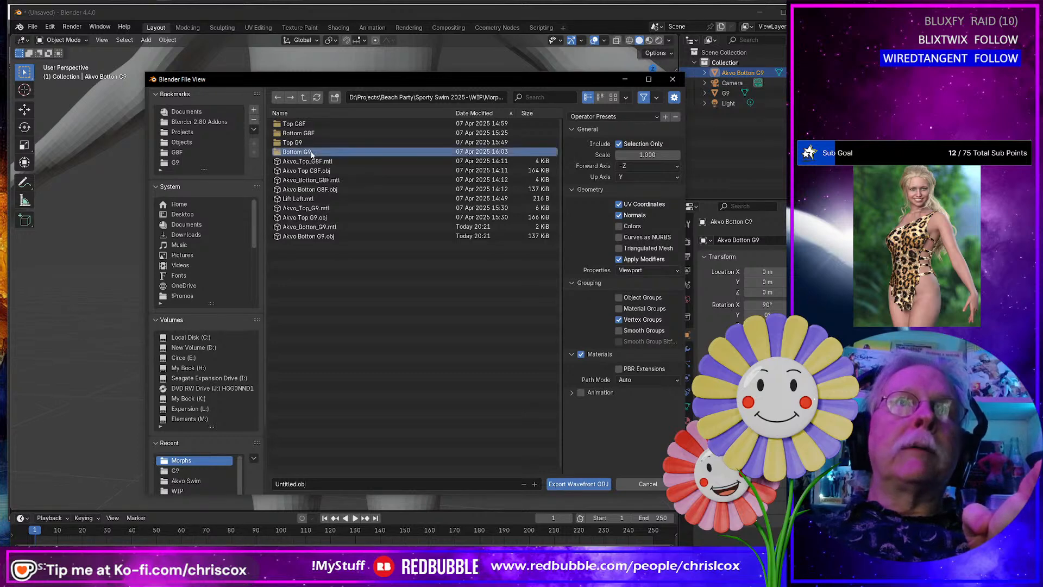
pyautogui.click(315, 485)
pyautogui.write('Adj F')
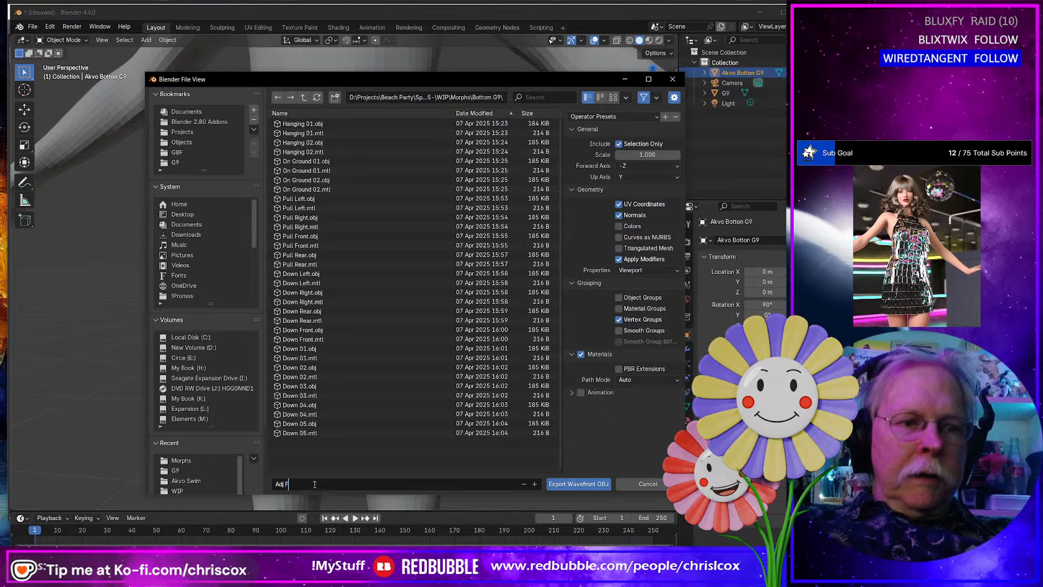
pyautogui.write('ront')
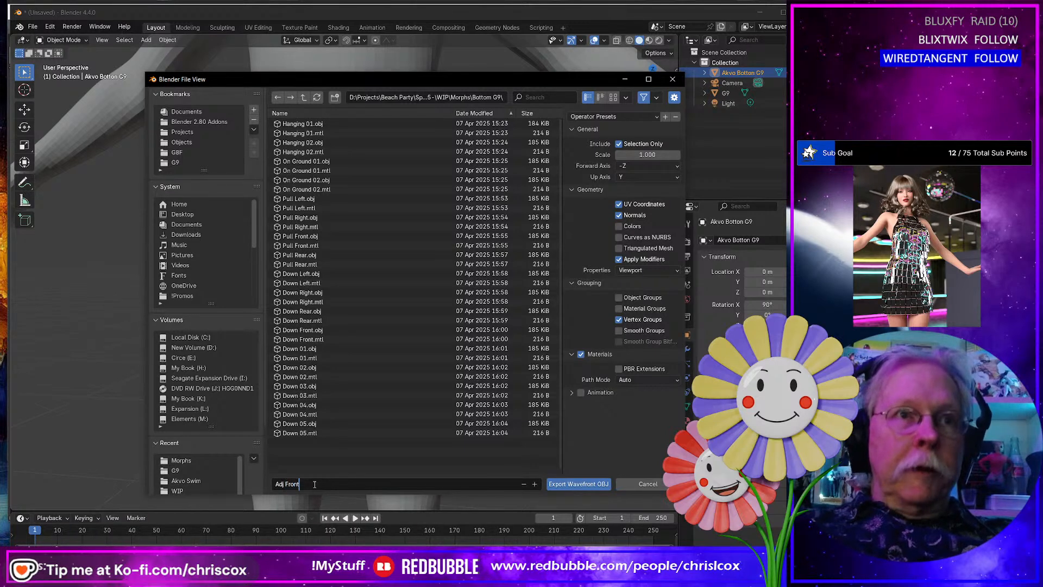
pyautogui.write(' Width.obj')
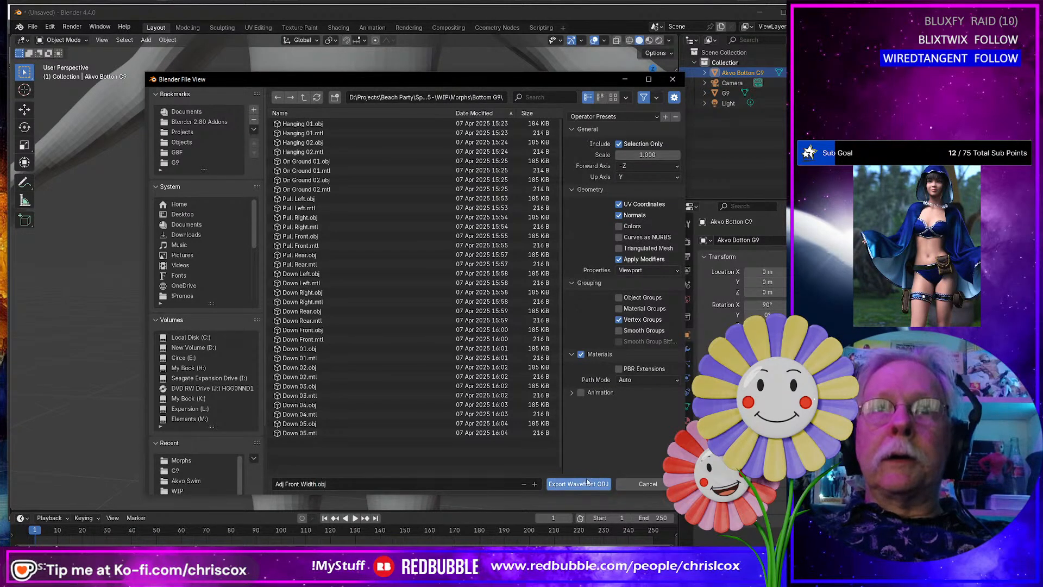
pyautogui.click(591, 483)
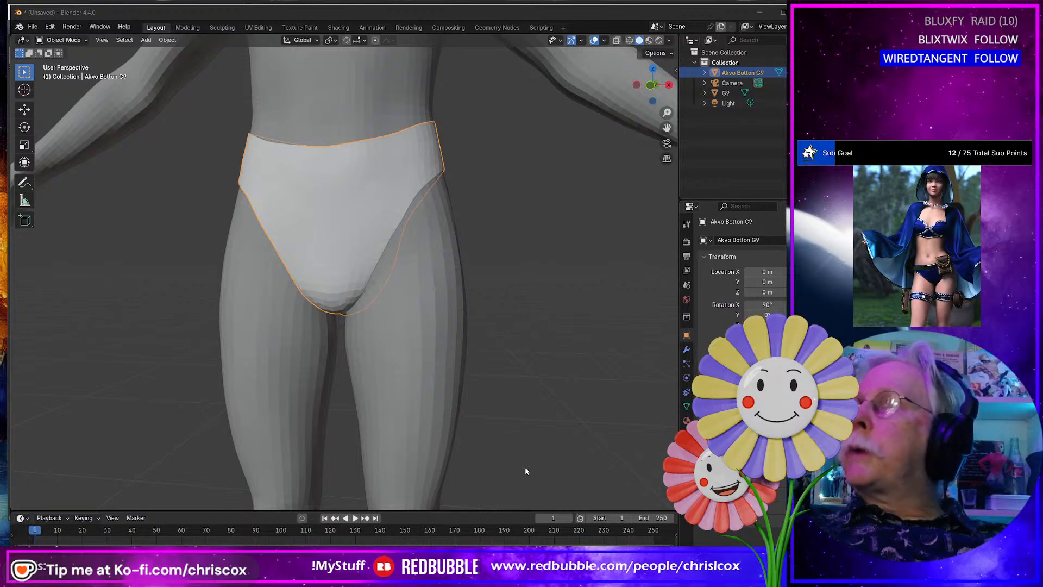
# Switch to DAZ Studio, zoom in on the swim bottom and open Morph Loader Pro for Akvo Swim Bottom G9.
pyautogui.hotkey('alt', 'Tab')
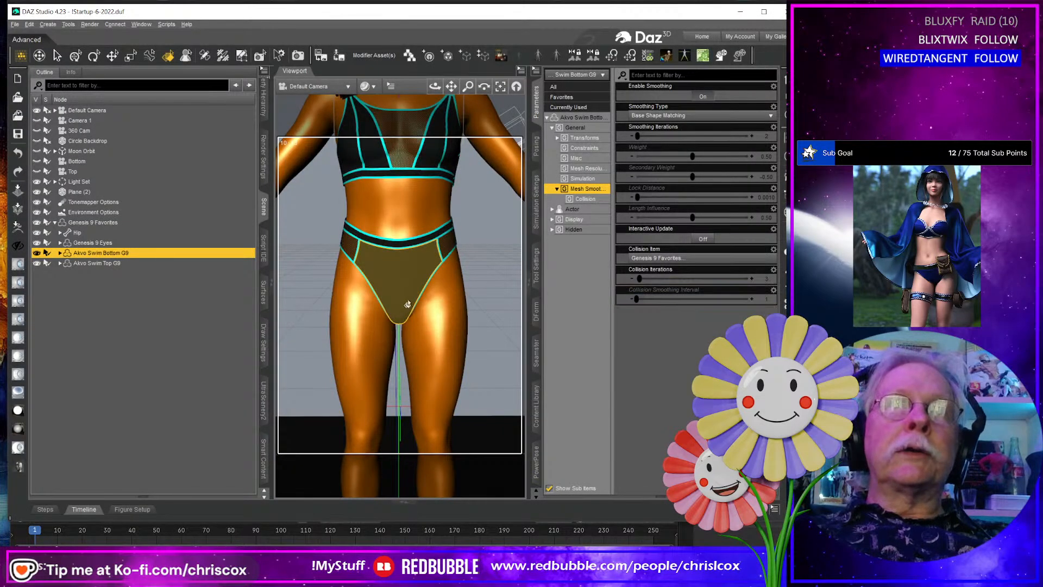
pyautogui.scroll(3, 407, 304)
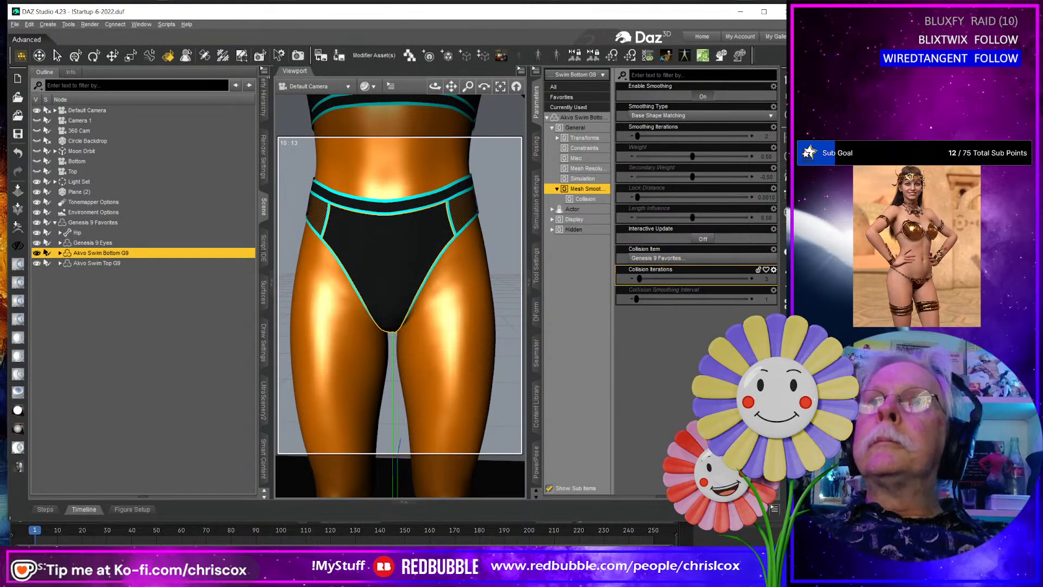
pyautogui.click(787, 261)
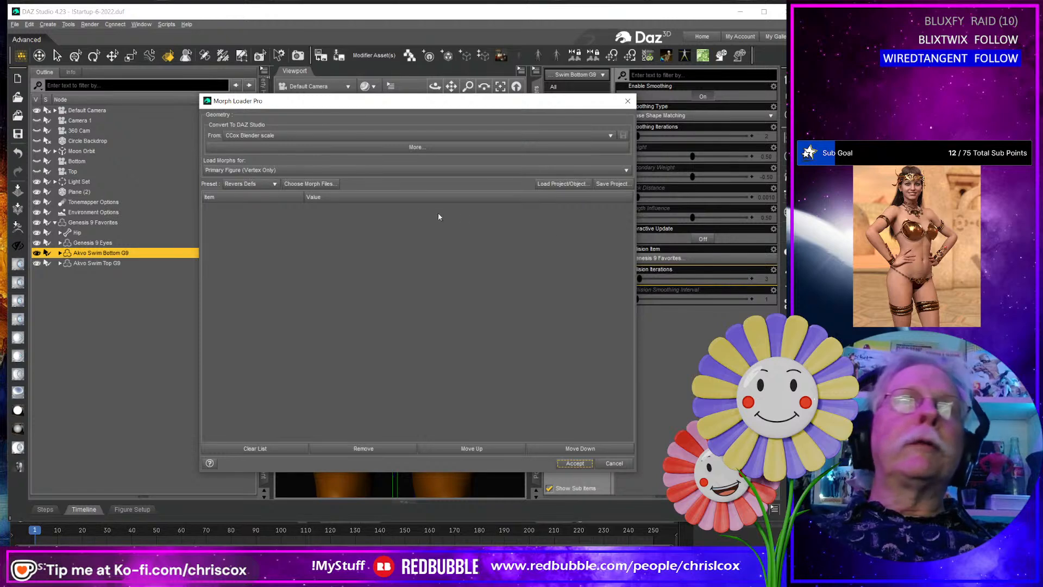
# Load Adj Front Width.obj from Beach Party/Sporty Swim 2025-/WIP/Morphs/Bottom G9 as a morph on Akvo Swim Bottom G9.
pyautogui.click(309, 183)
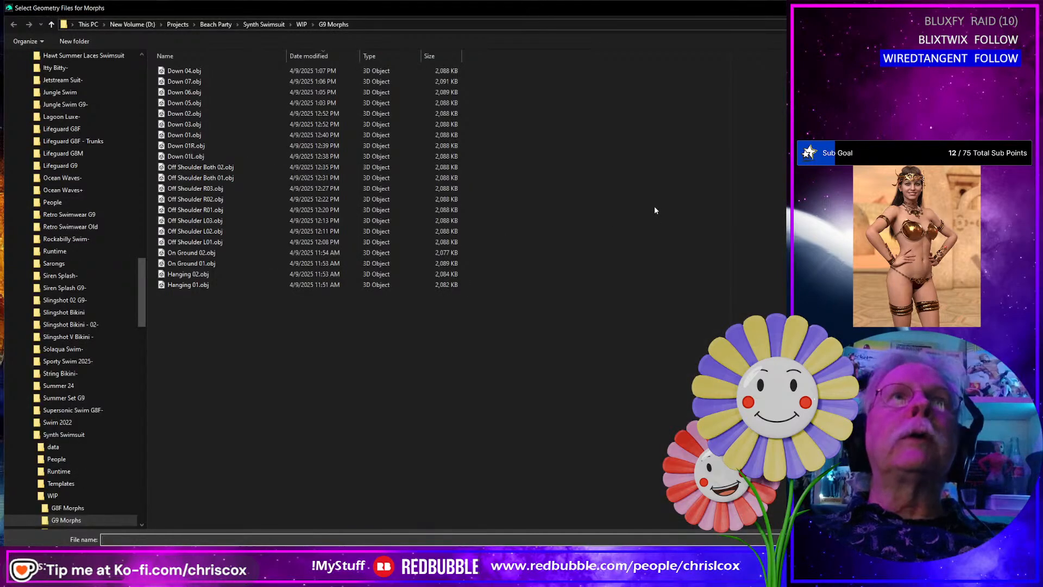
pyautogui.click(216, 25)
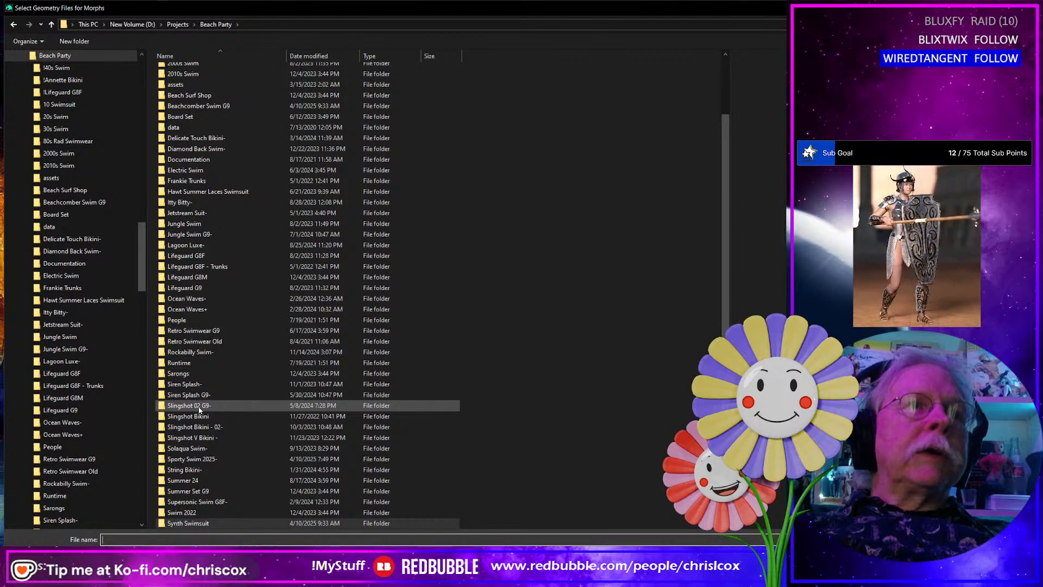
pyautogui.scroll(-3, 199, 407)
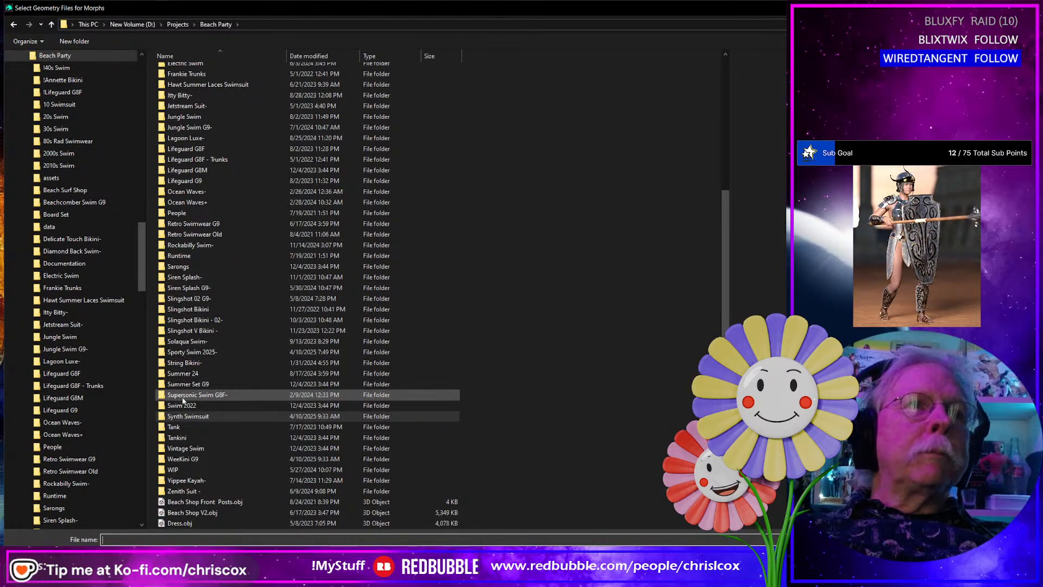
pyautogui.doubleClick(195, 353)
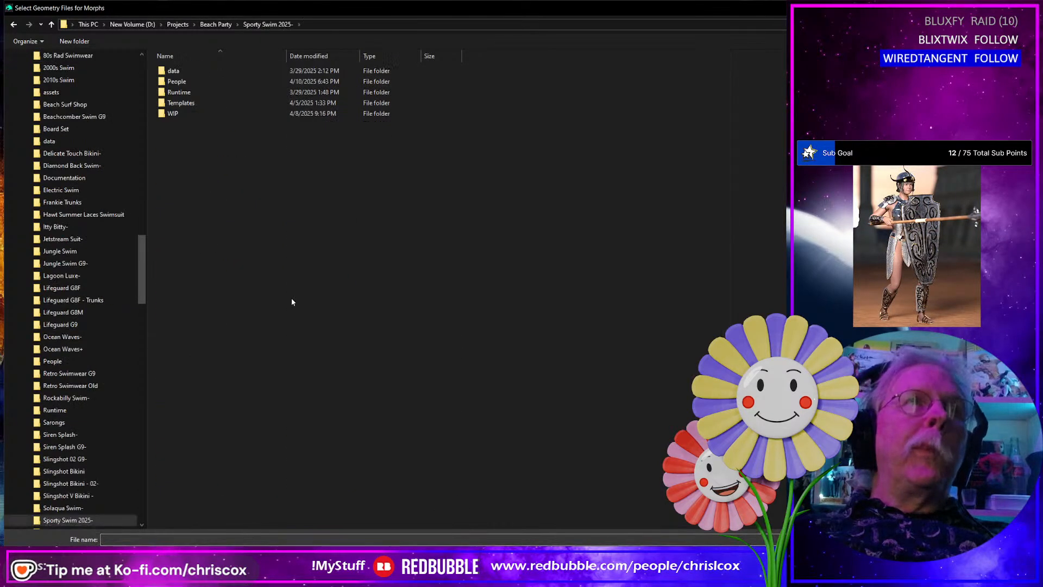
pyautogui.doubleClick(173, 113)
pyautogui.doubleClick(177, 71)
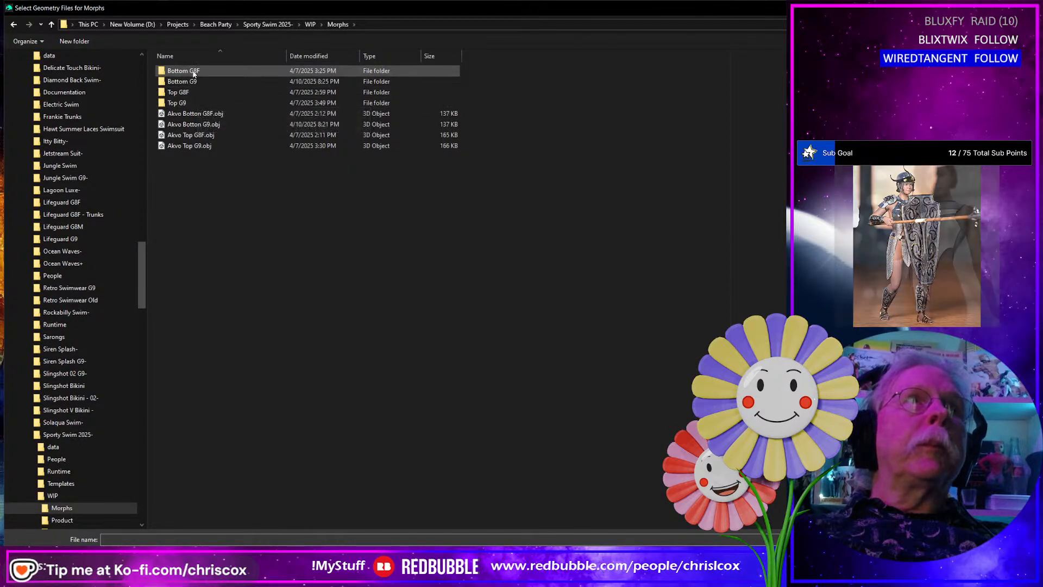
pyautogui.doubleClick(191, 82)
pyautogui.click(194, 71)
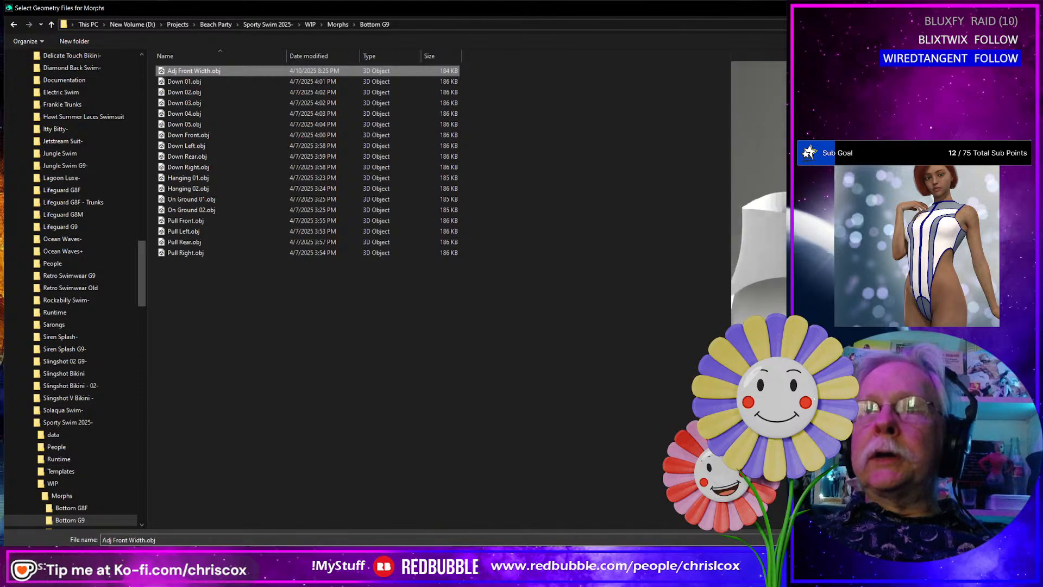
pyautogui.click(951, 556)
pyautogui.click(580, 463)
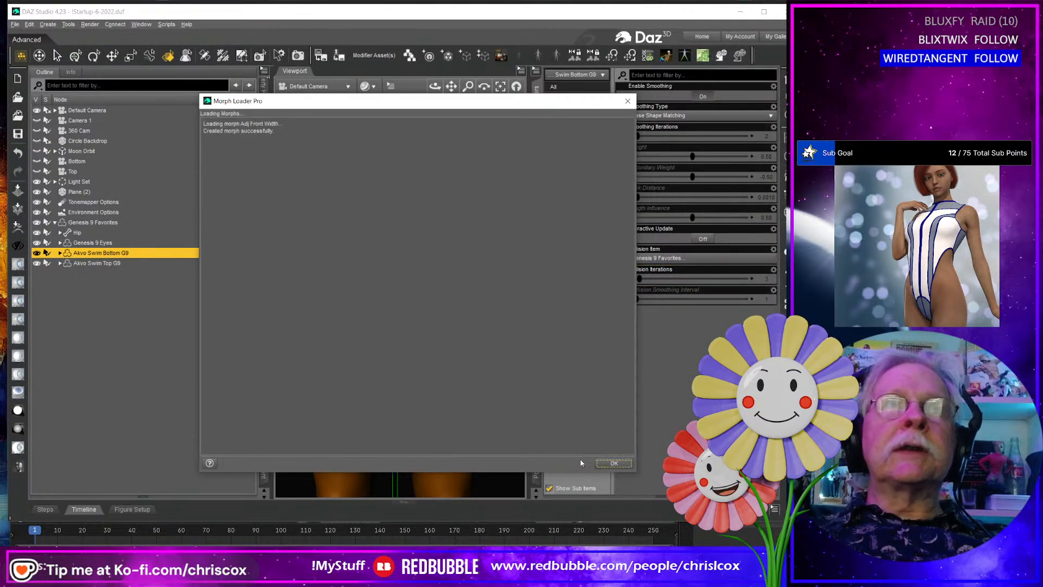
pyautogui.click(628, 468)
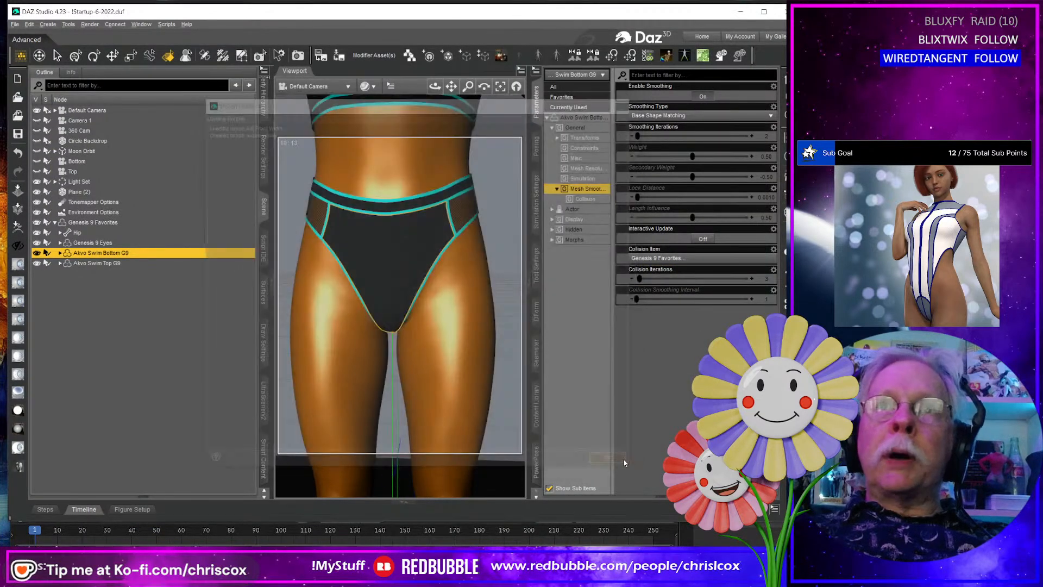
# Preview the Adj Front Width morph at 100% from an angle and set it back to 0%.
pyautogui.click(574, 239)
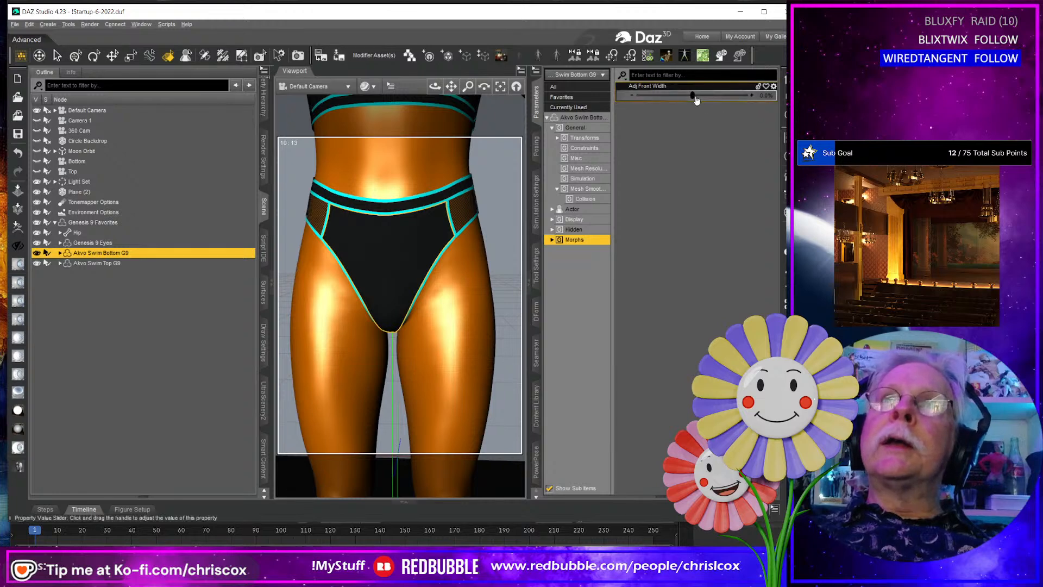
pyautogui.moveTo(694, 95); pyautogui.dragTo(782, 99)
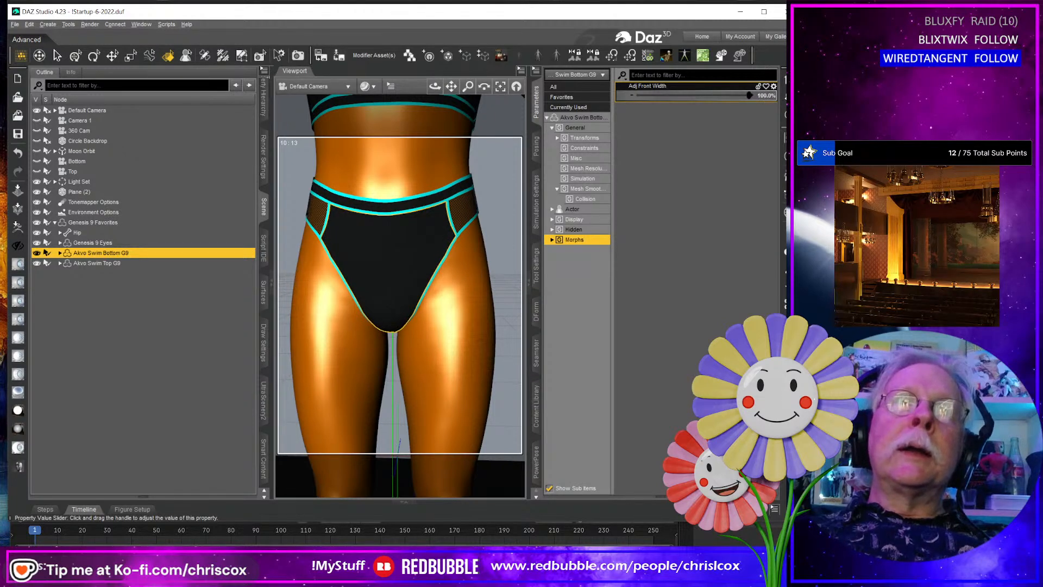
pyautogui.moveTo(451, 333)
pyautogui.mouseDown(button='middle')
pyautogui.moveTo(396, 328)
pyautogui.moveTo(481, 305)
pyautogui.moveTo(450, 338)
pyautogui.mouseUp(button='middle')
pyautogui.hotkey('ctrl', 'shift', 'd')
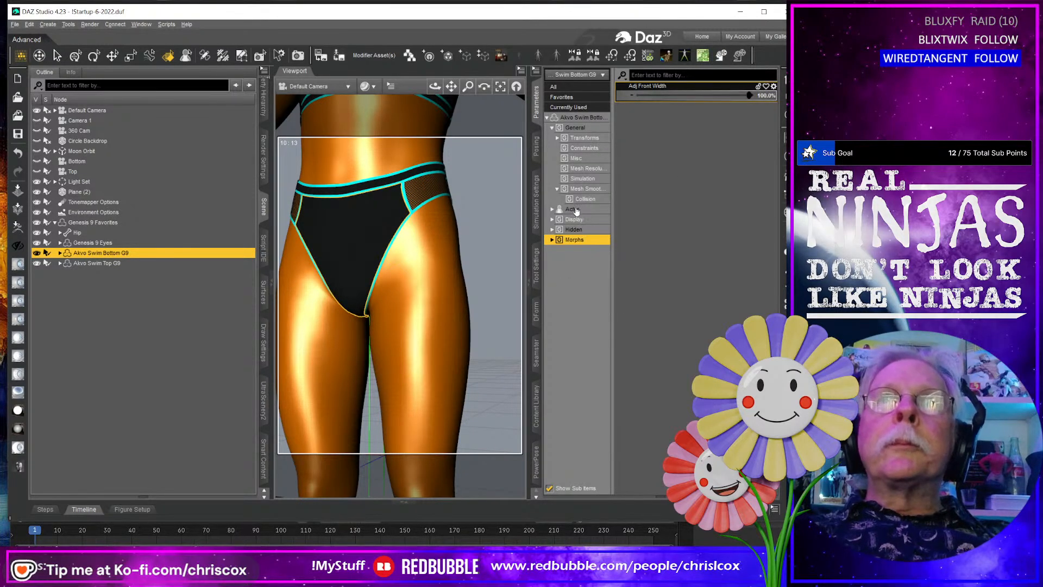
pyautogui.click(767, 95)
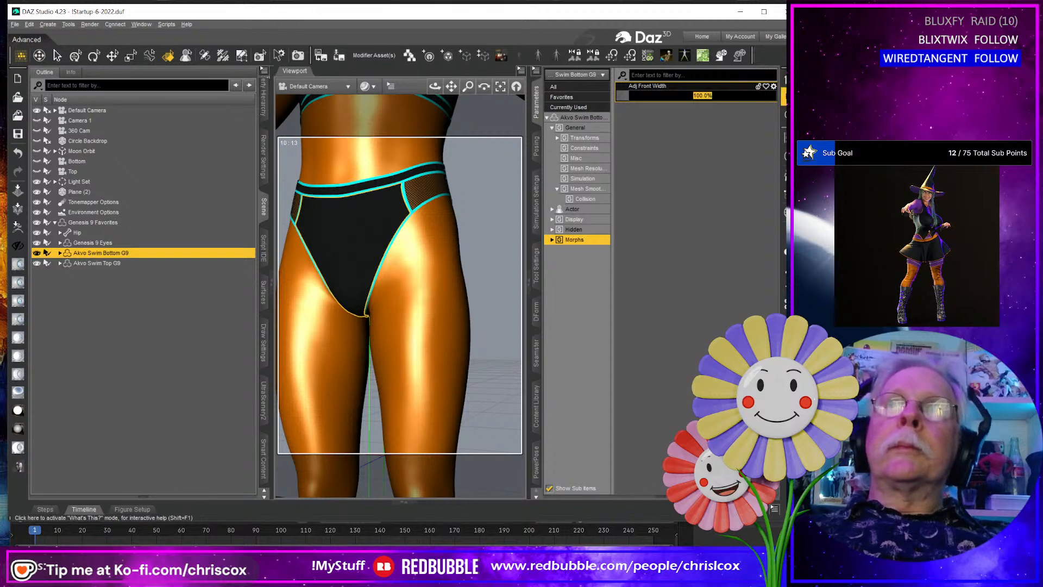
pyautogui.write('0')
pyautogui.press('Return')
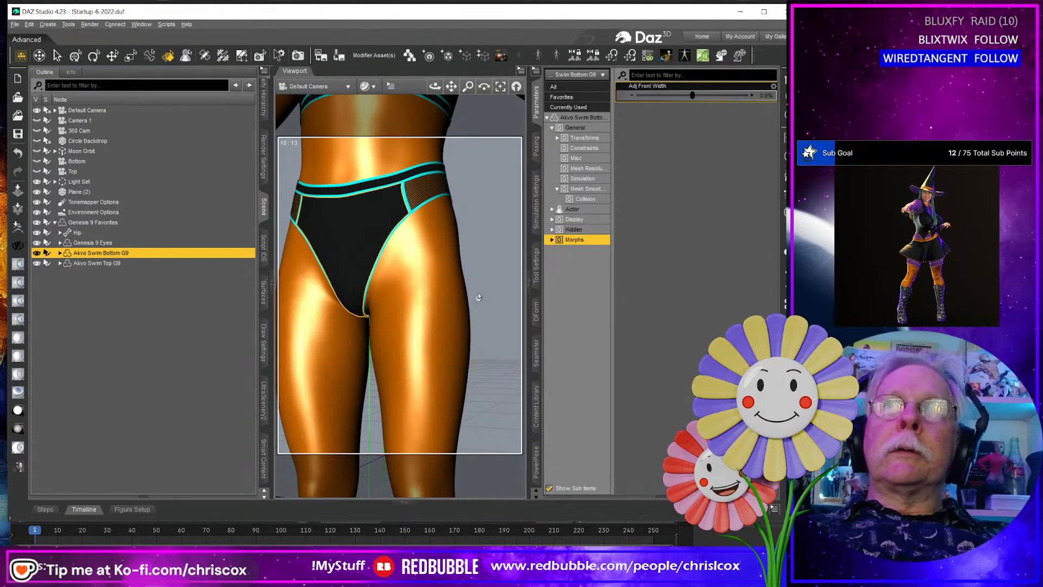
# In the Adj Front Width parameter settings, set Color A to dark green (10, 86, 34) and Color B to black (0, 0, 0).
pyautogui.click(553, 209)
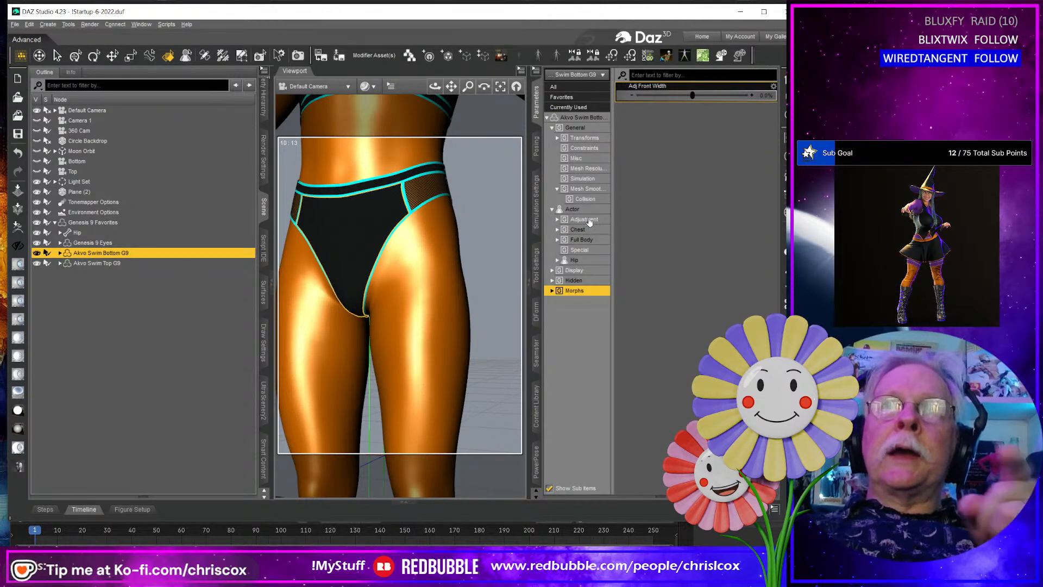
pyautogui.click(774, 87)
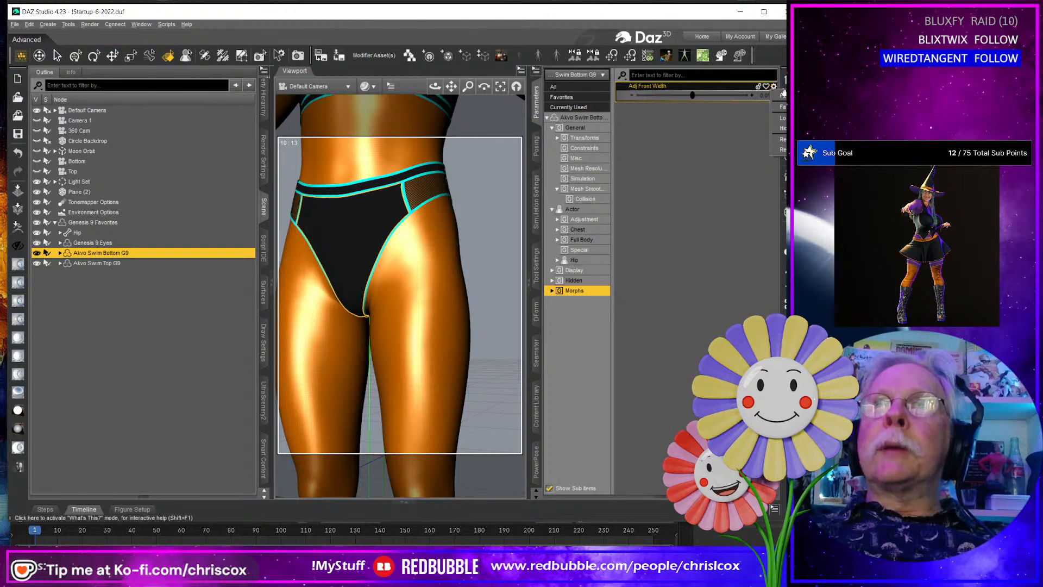
pyautogui.click(781, 96)
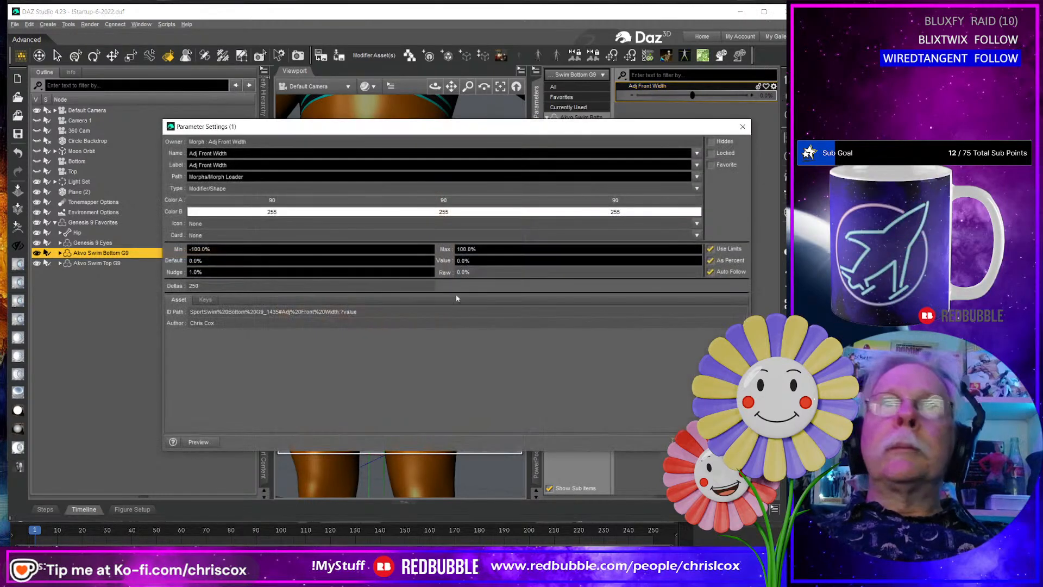
pyautogui.click(287, 202)
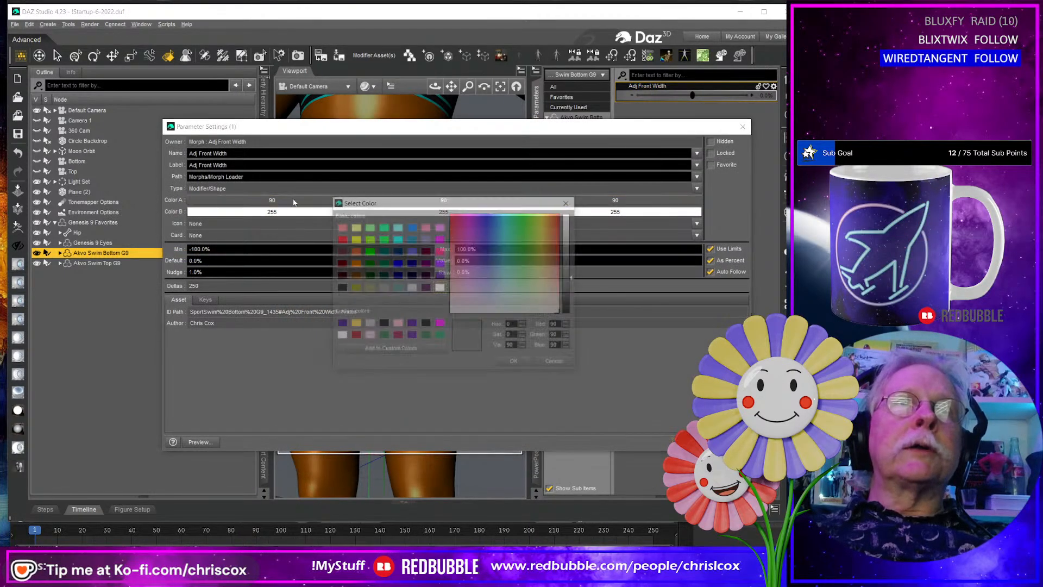
pyautogui.click(383, 337)
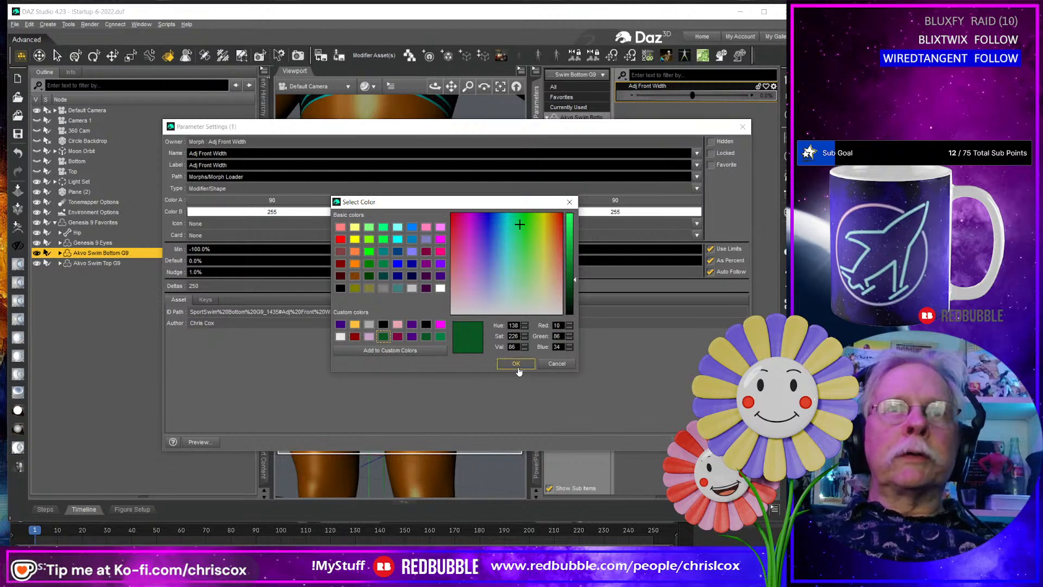
pyautogui.click(517, 368)
pyautogui.click(299, 212)
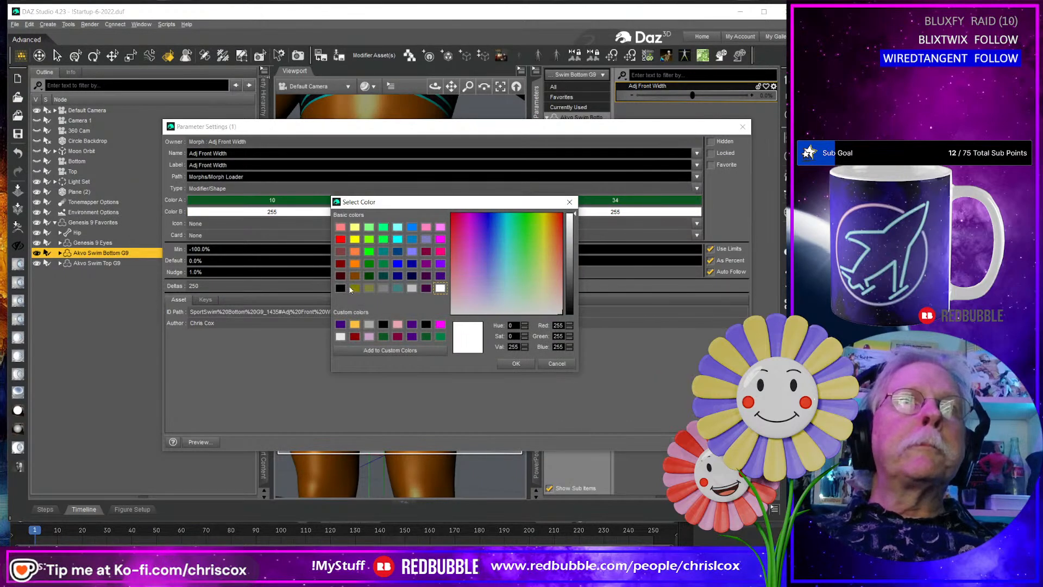
pyautogui.click(387, 324)
pyautogui.click(516, 363)
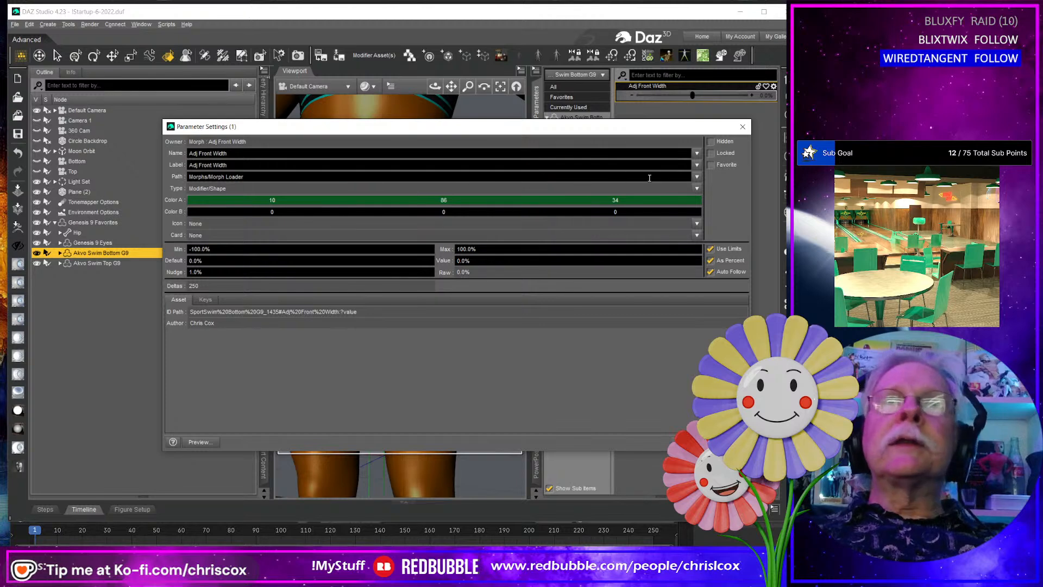
# Set the Adj Front Width morph's path to Actor/Adjustment and apply the parameter settings.
pyautogui.click(697, 178)
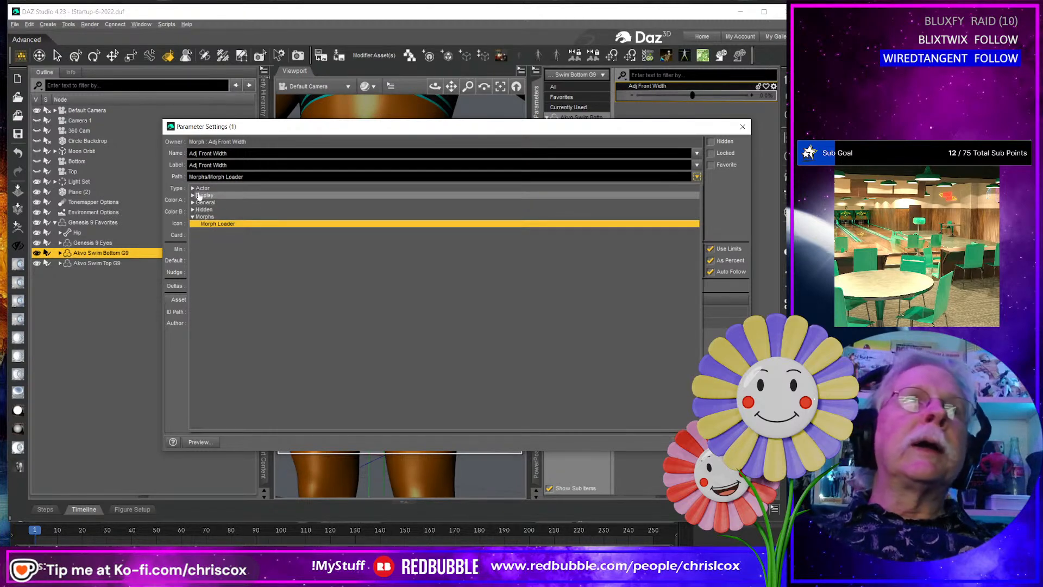
pyautogui.click(193, 189)
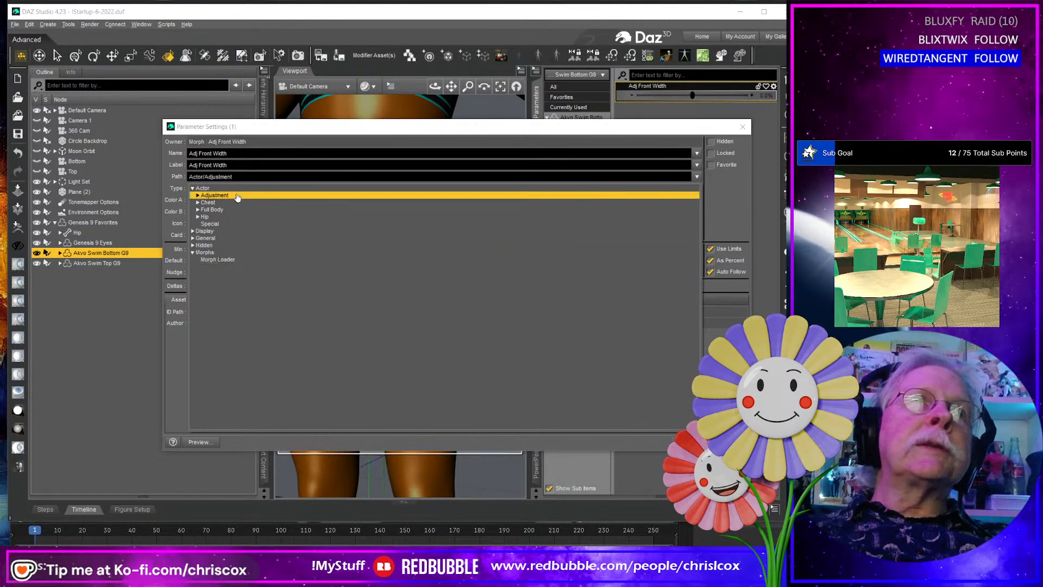
pyautogui.click(217, 196)
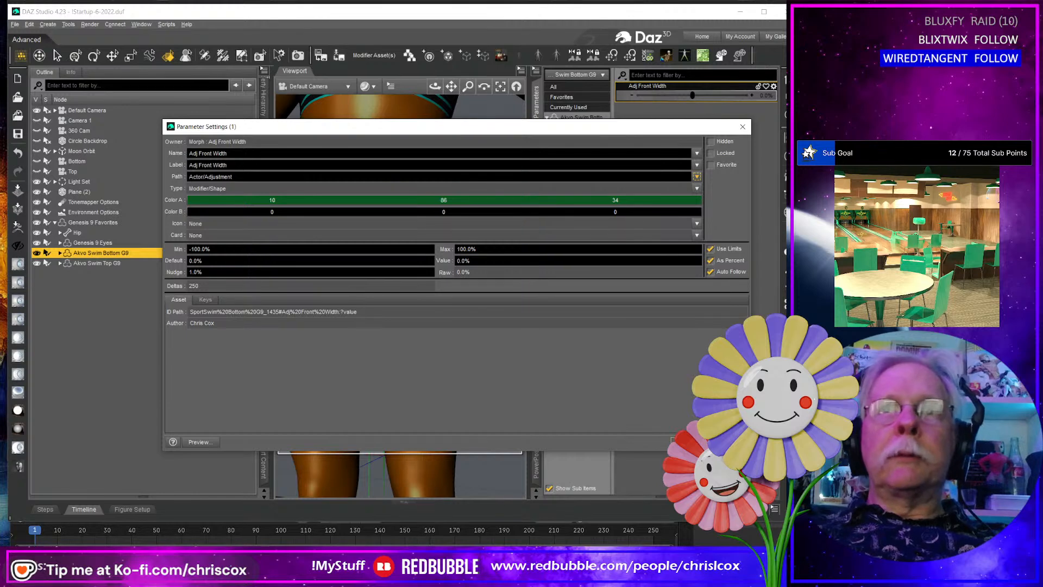
pyautogui.click(688, 442)
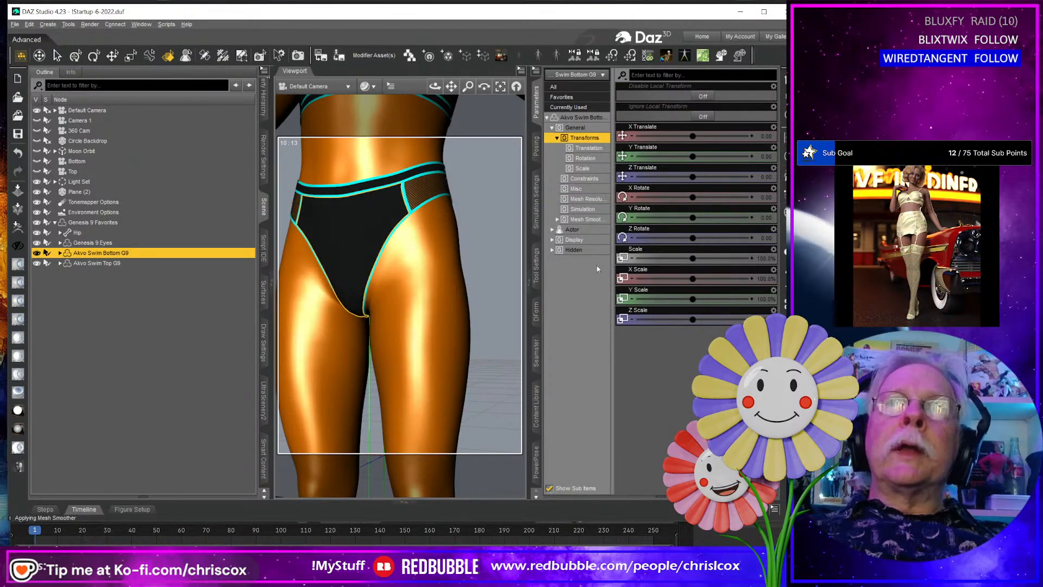
# Test the Adj Front Width morph under Actor/Adjustment at 100% and at a negative value from two angles, undoing each change.
pyautogui.click(553, 230)
pyautogui.click(592, 243)
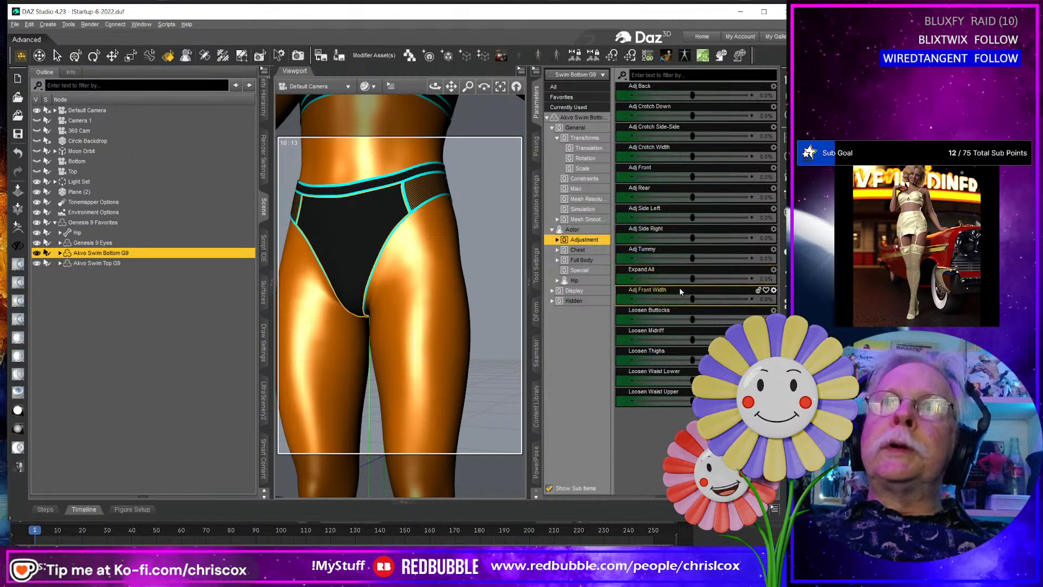
pyautogui.moveTo(637, 291); pyautogui.dragTo(759, 291)
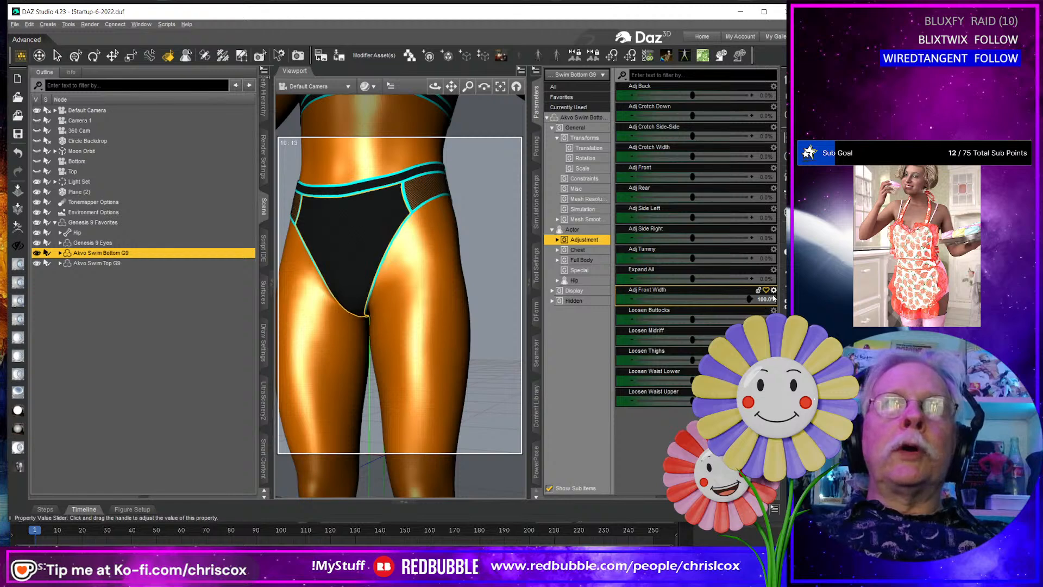
pyautogui.hotkey('ctrl', 'z')
pyautogui.moveTo(693, 299); pyautogui.dragTo(666, 299)
pyautogui.hotkey('ctrl', 'z')
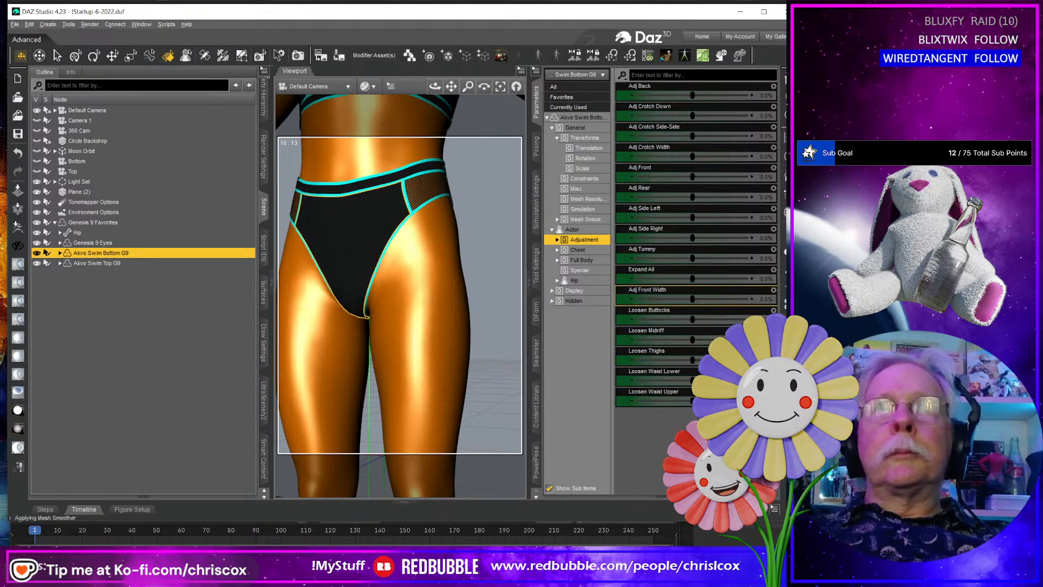
pyautogui.moveTo(442, 333); pyautogui.dragTo(485, 346, button='middle')
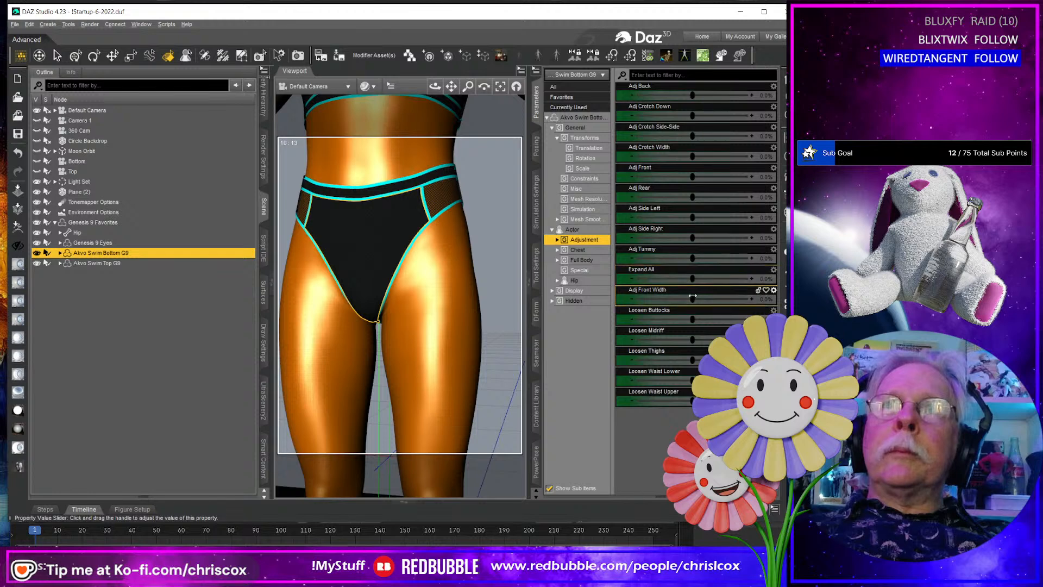
pyautogui.moveTo(689, 300); pyautogui.dragTo(760, 294)
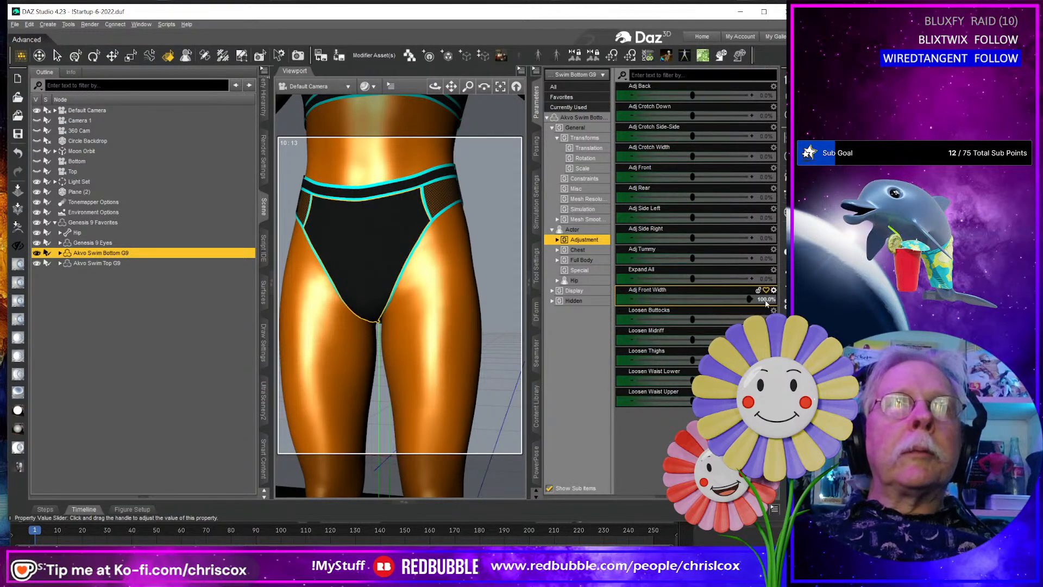
pyautogui.hotkey('ctrl', 'z')
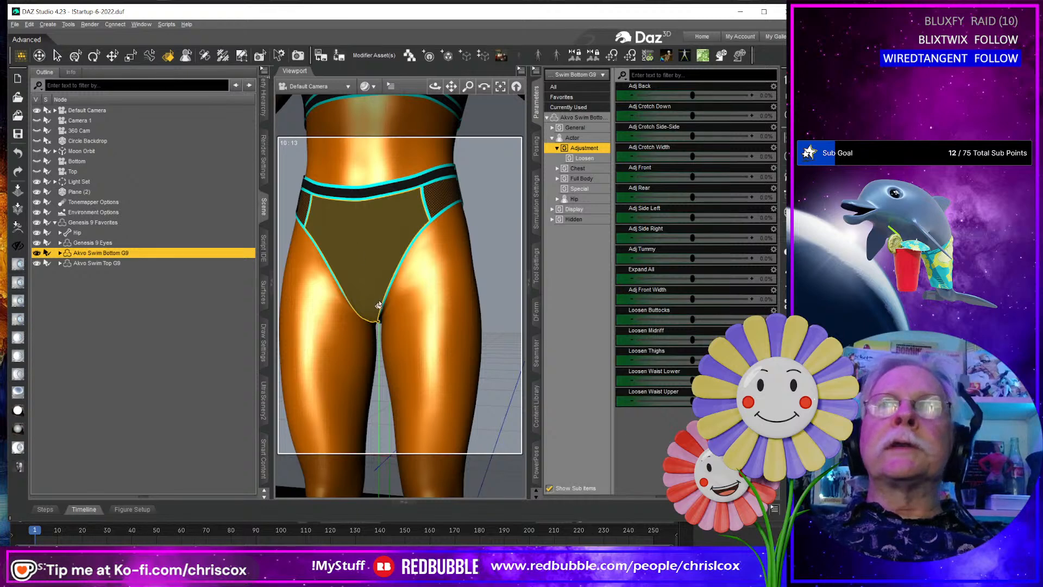
# Save the Adj Front Width morph of Akvo Swim Bottom G9 as a modifier asset in !DS Test 05 with product name Base.
pyautogui.scroll(-3, 378, 305)
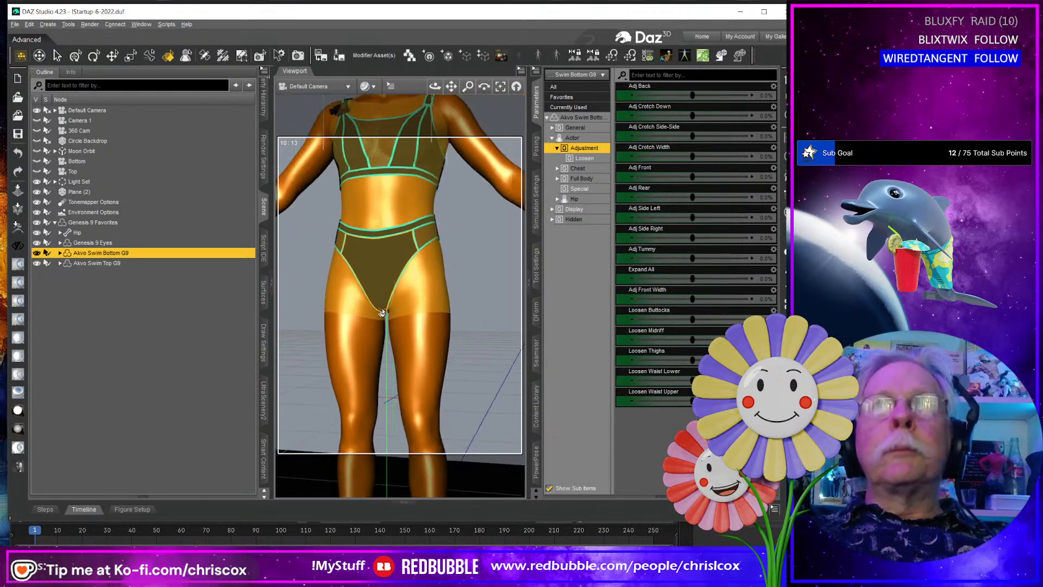
pyautogui.click(375, 56)
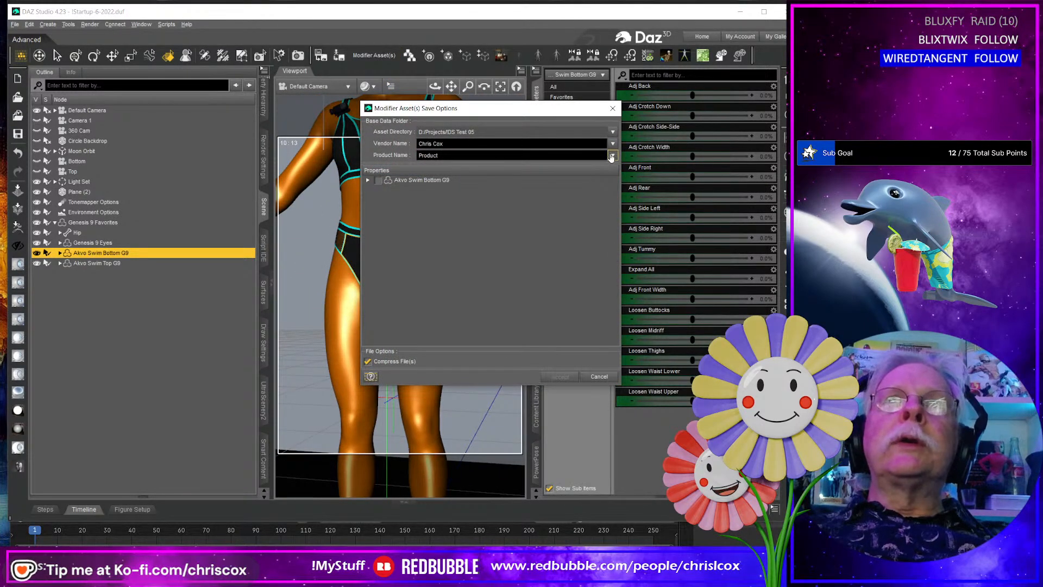
pyautogui.click(612, 156)
pyautogui.click(624, 165)
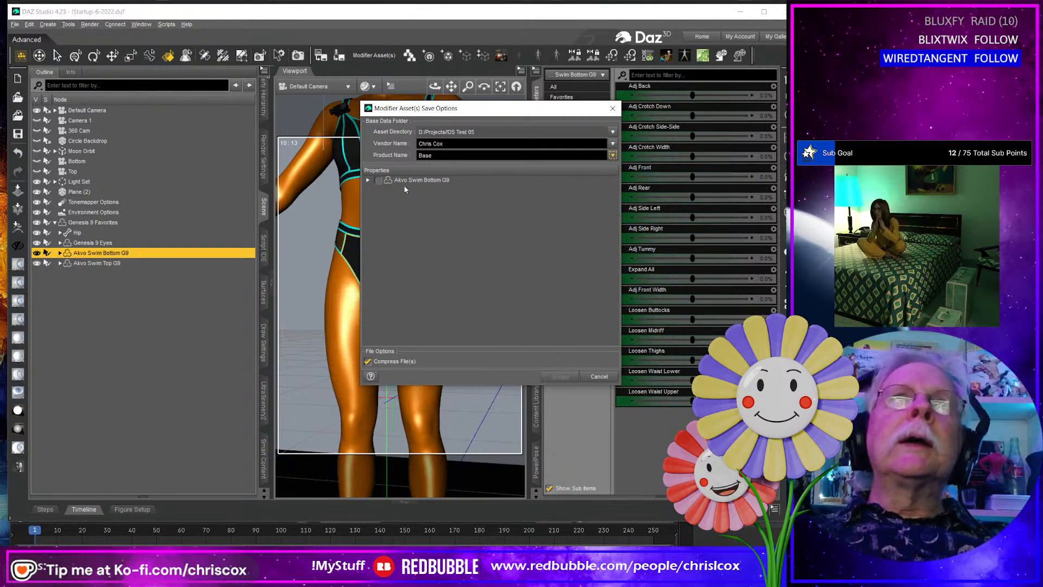
pyautogui.click(379, 189)
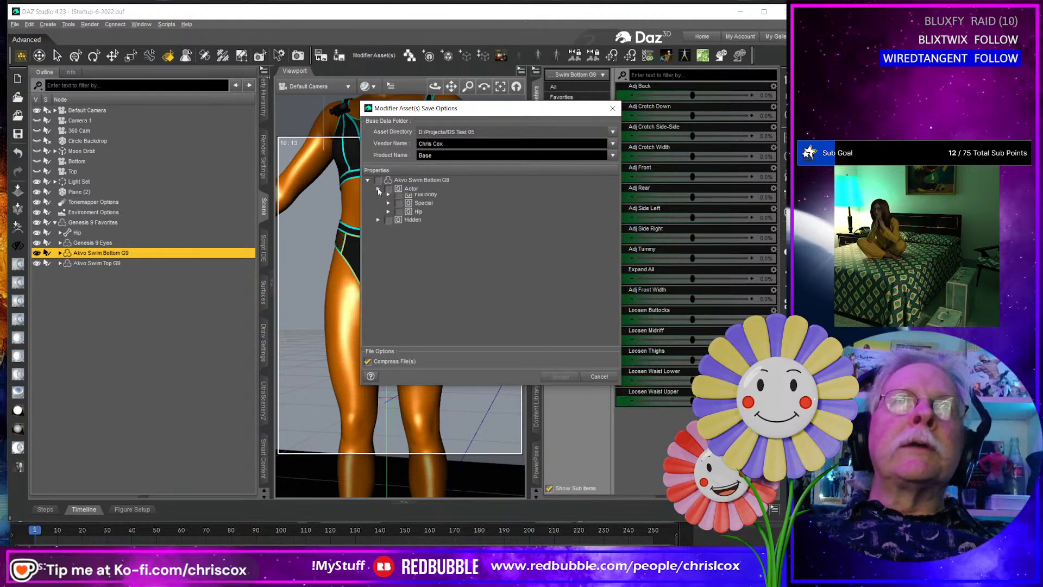
pyautogui.click(388, 198)
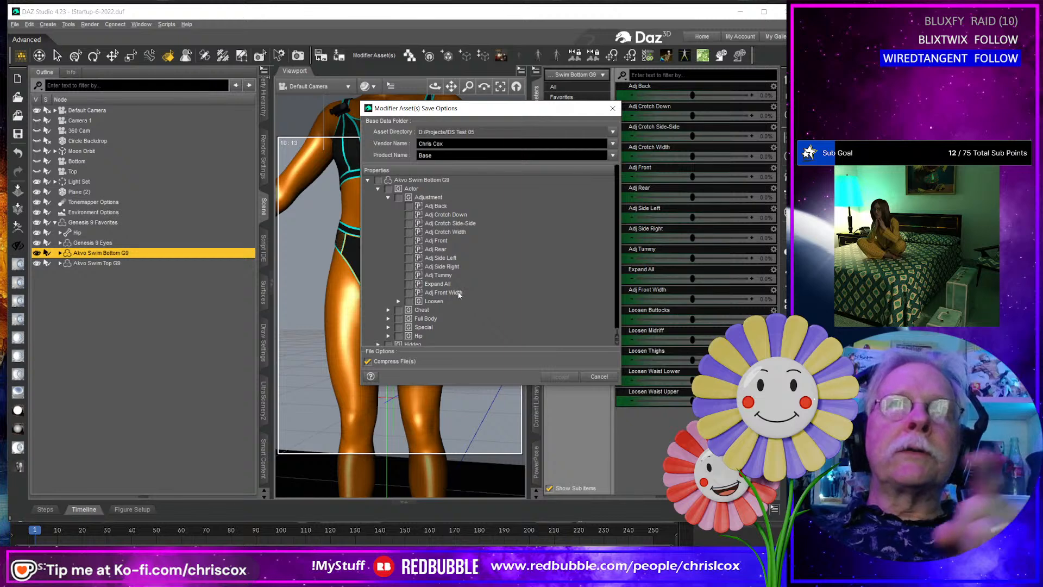
pyautogui.click(560, 377)
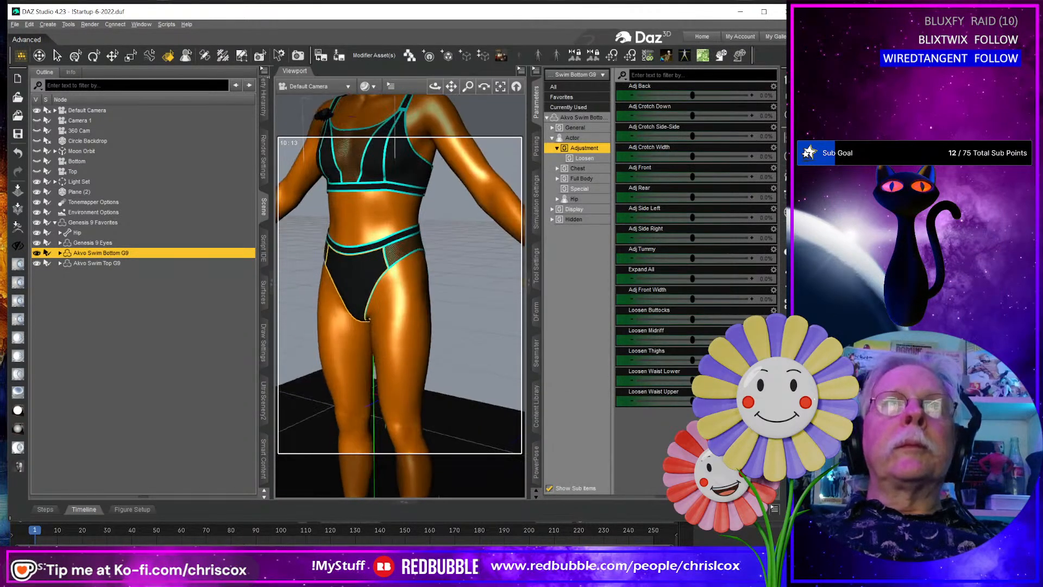
# Delete the Genesis 9 Favorites figure with its swimwear and load a Genesis 8 Female in its place.
pyautogui.click(410, 362)
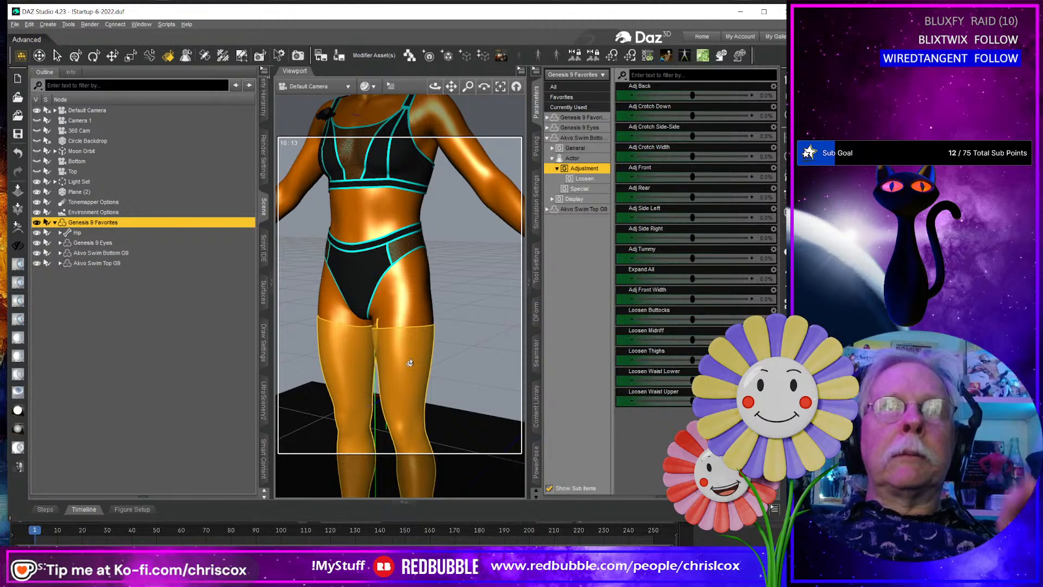
pyautogui.click(364, 268)
pyautogui.scroll(-4, 364, 268)
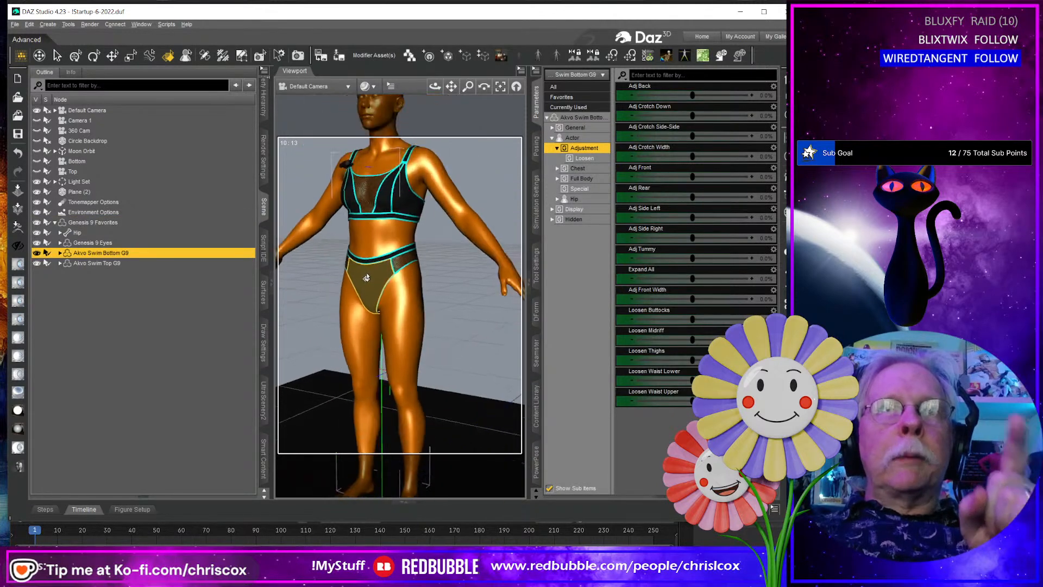
pyautogui.moveTo(364, 268)
pyautogui.mouseDown(button='middle')
pyautogui.moveTo(394, 268)
pyautogui.moveTo(321, 268)
pyautogui.moveTo(378, 277)
pyautogui.mouseUp(button='middle')
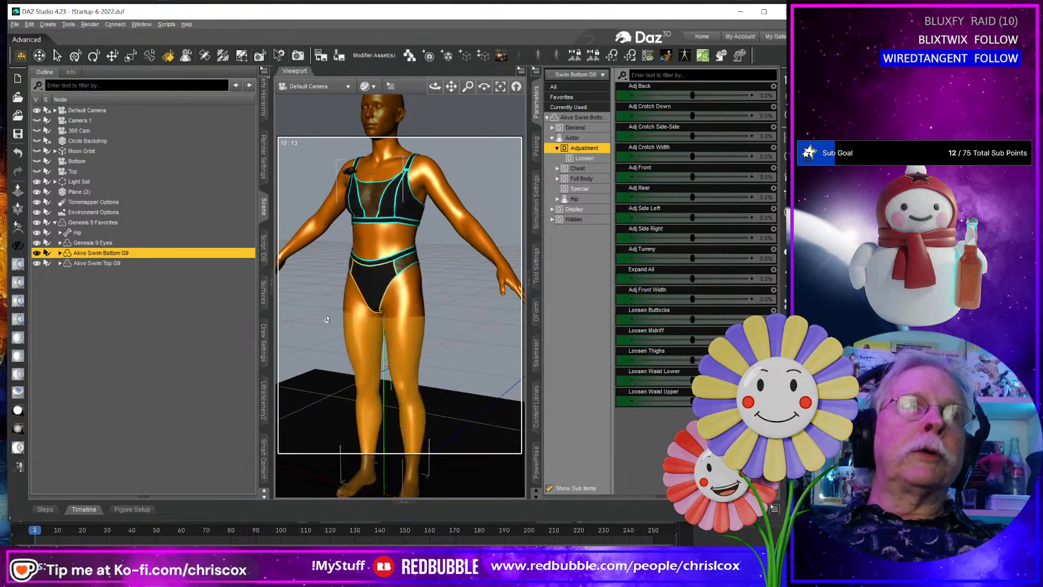
pyautogui.click(96, 223)
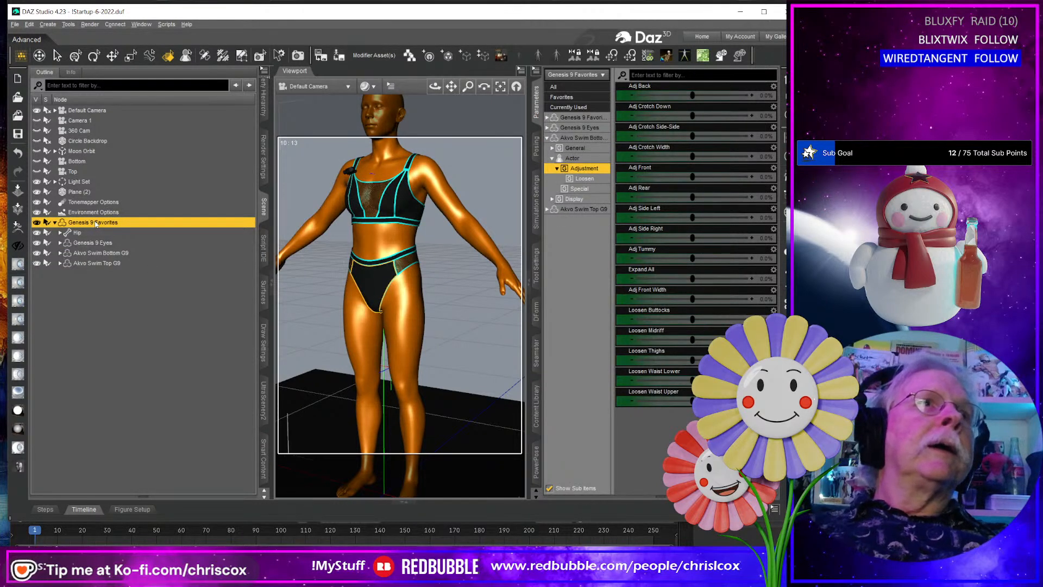
pyautogui.press('Delete')
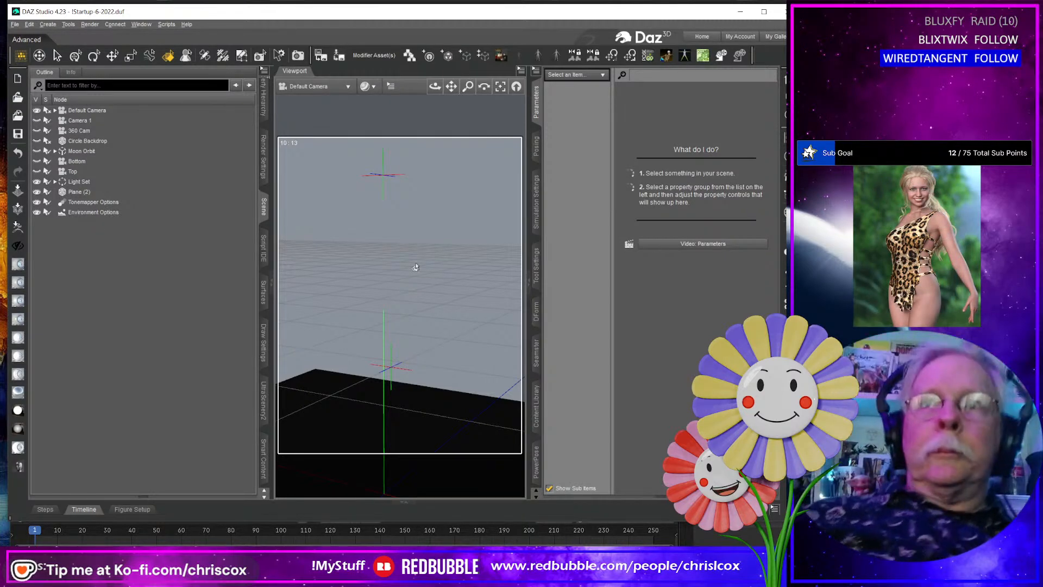
pyautogui.click(501, 56)
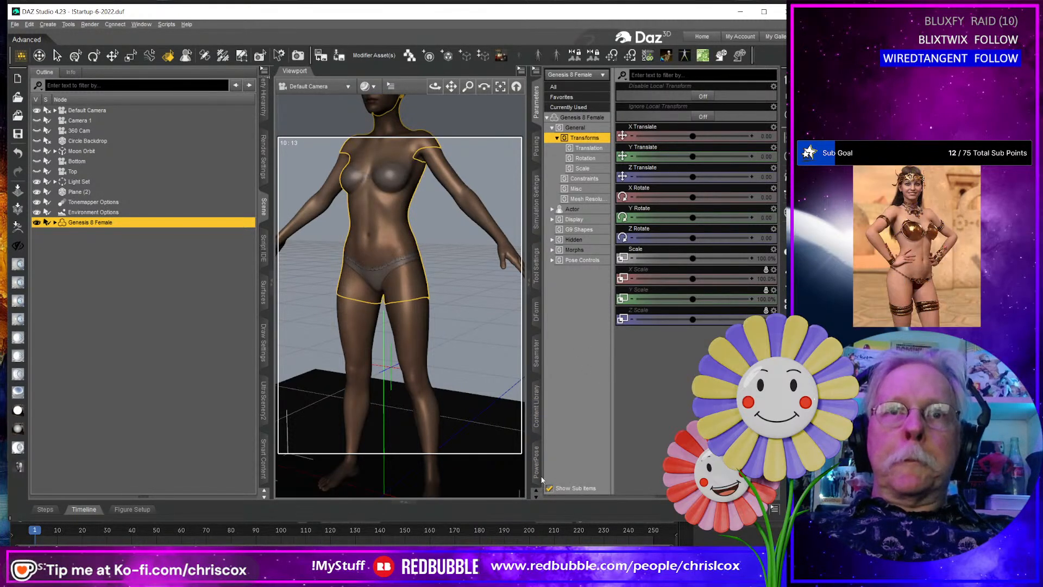
# Browse the !DS Test 05 library through People/Genesis 9/Clothing to the Akvo Swim Genesis 9 shaders.
pyautogui.click(537, 422)
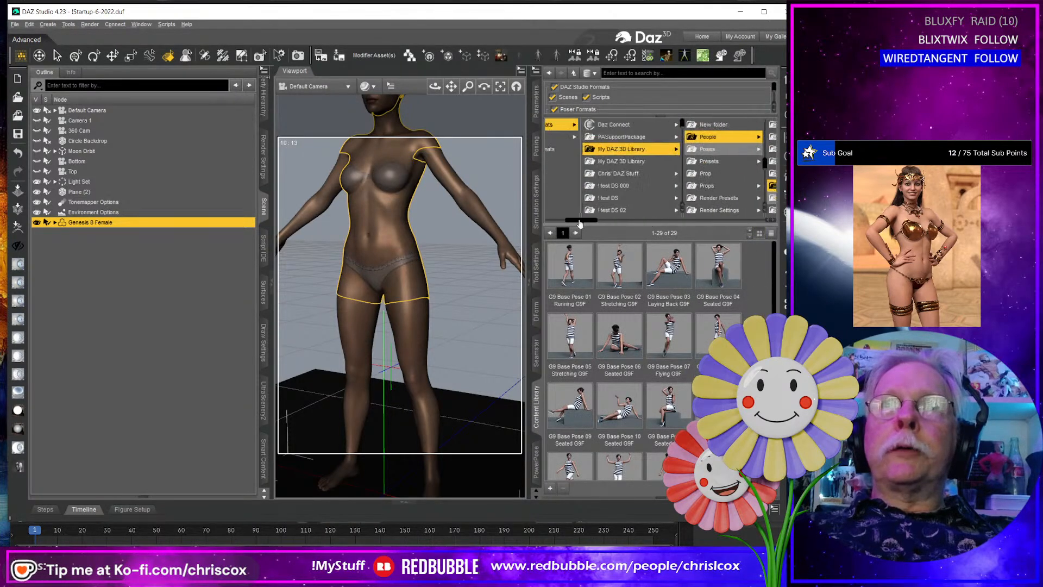
pyautogui.moveTo(646, 220); pyautogui.dragTo(557, 213)
pyautogui.scroll(-3, 641, 165)
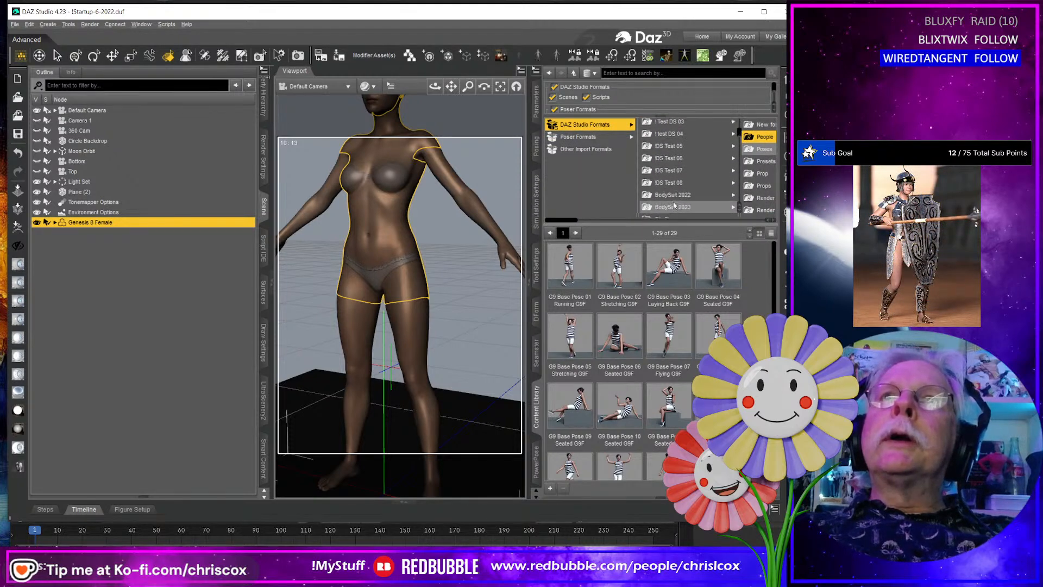
pyautogui.click(673, 137)
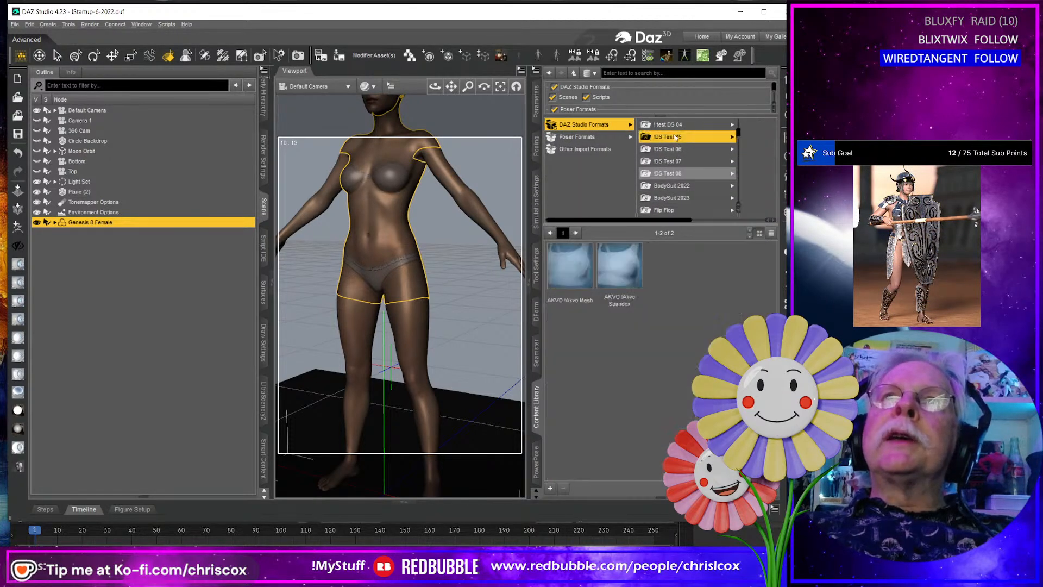
pyautogui.click(718, 126)
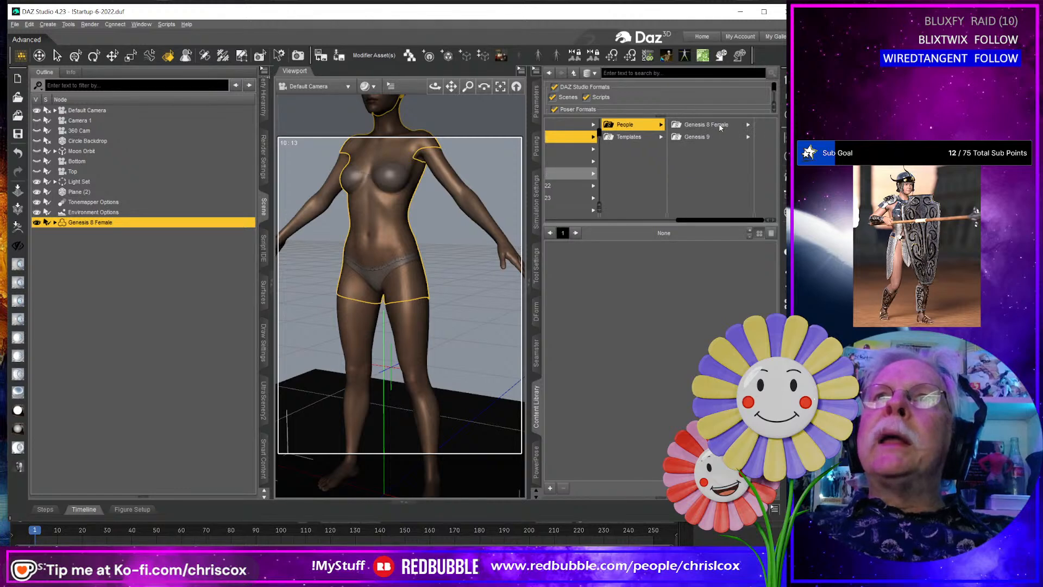
pyautogui.click(709, 137)
pyautogui.click(734, 127)
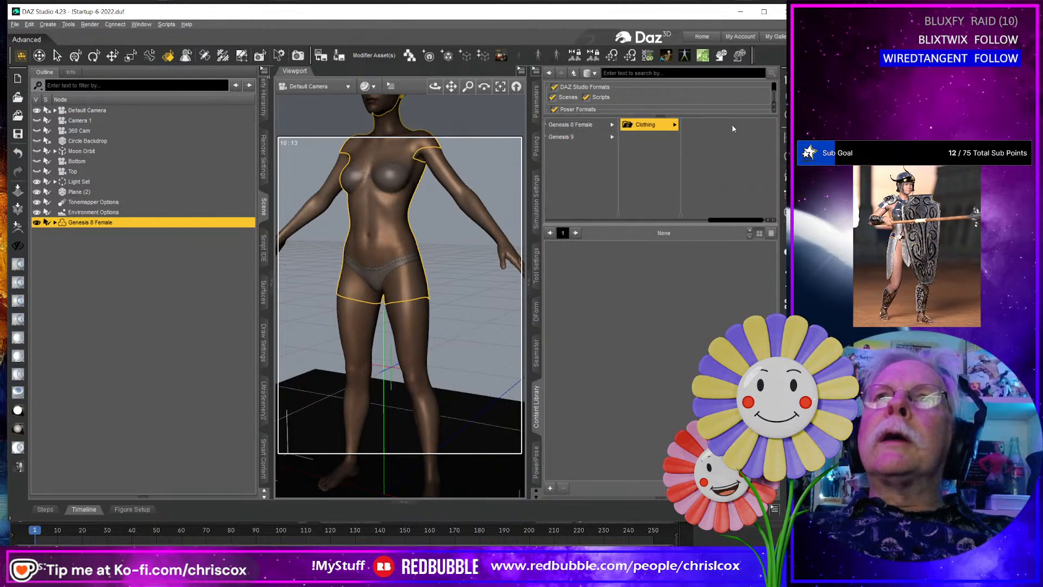
pyautogui.click(733, 126)
pyautogui.click(733, 126)
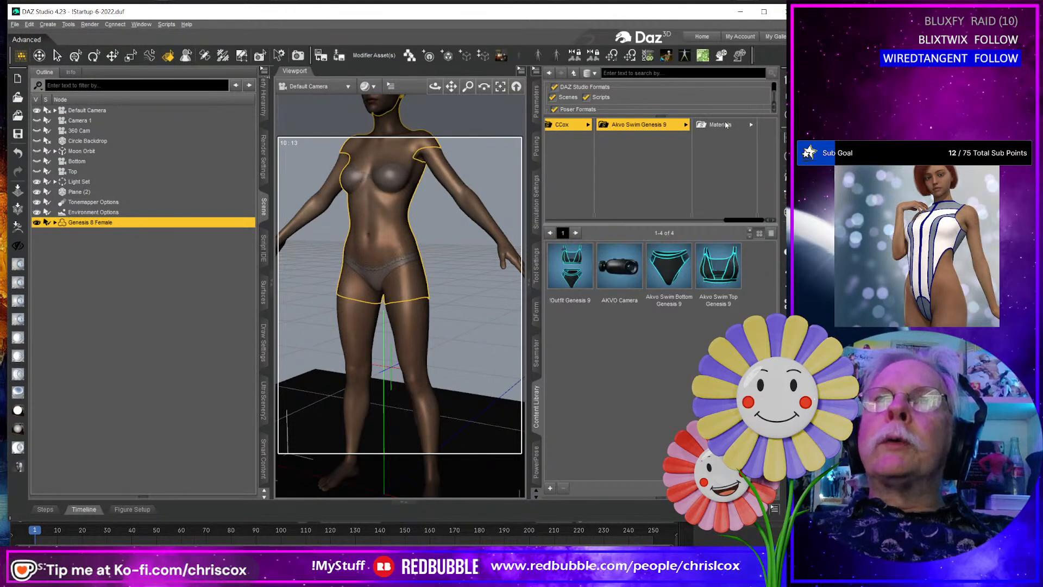
pyautogui.click(727, 124)
pyautogui.click(749, 149)
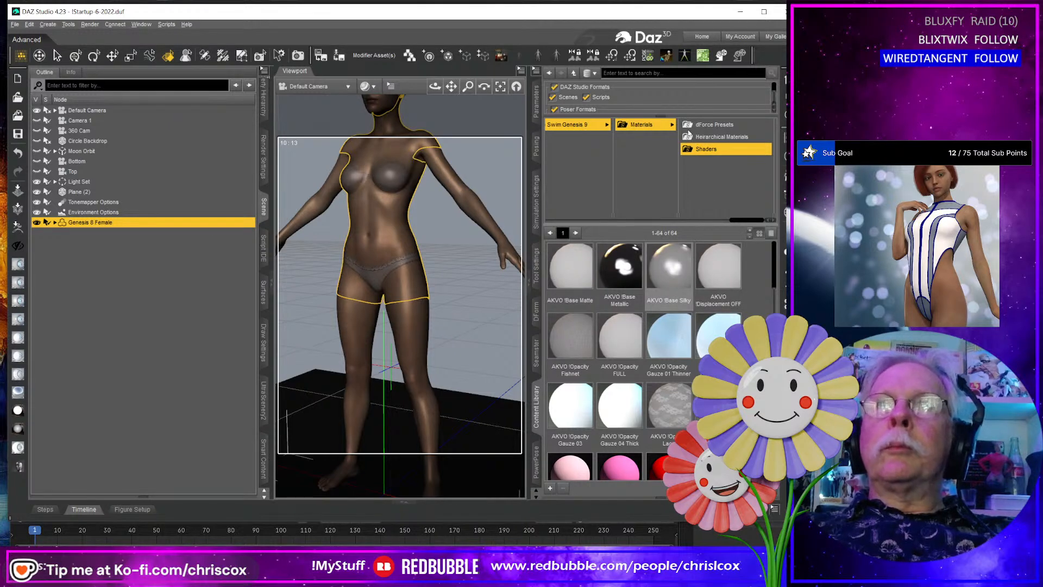
# Check the Akvo Swim Genesis 8 Female shaders in the content library and return to that product's main folder.
pyautogui.moveTo(756, 220); pyautogui.dragTo(667, 220)
pyautogui.click(611, 125)
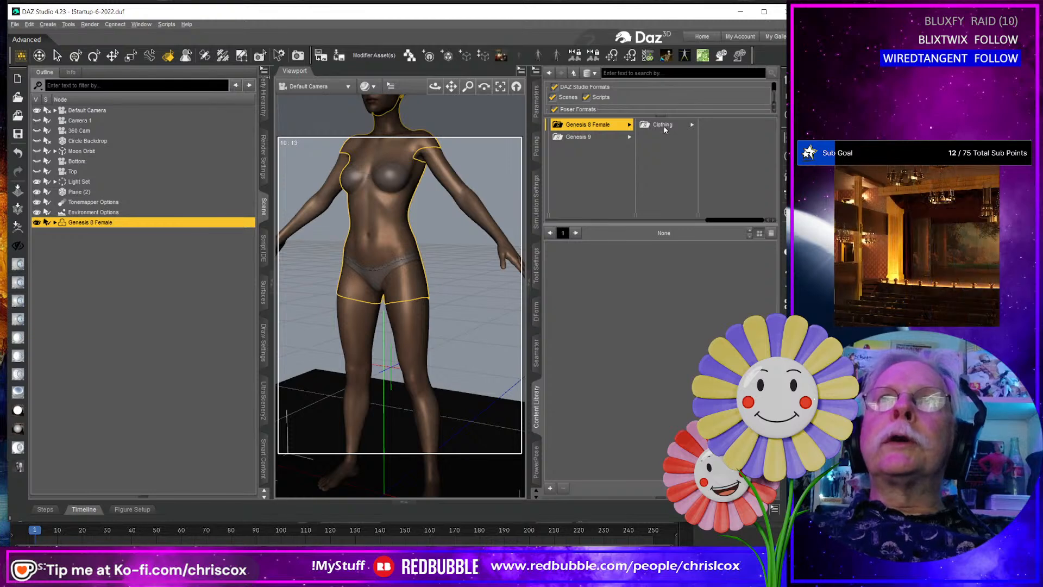
pyautogui.click(727, 128)
pyautogui.click(728, 128)
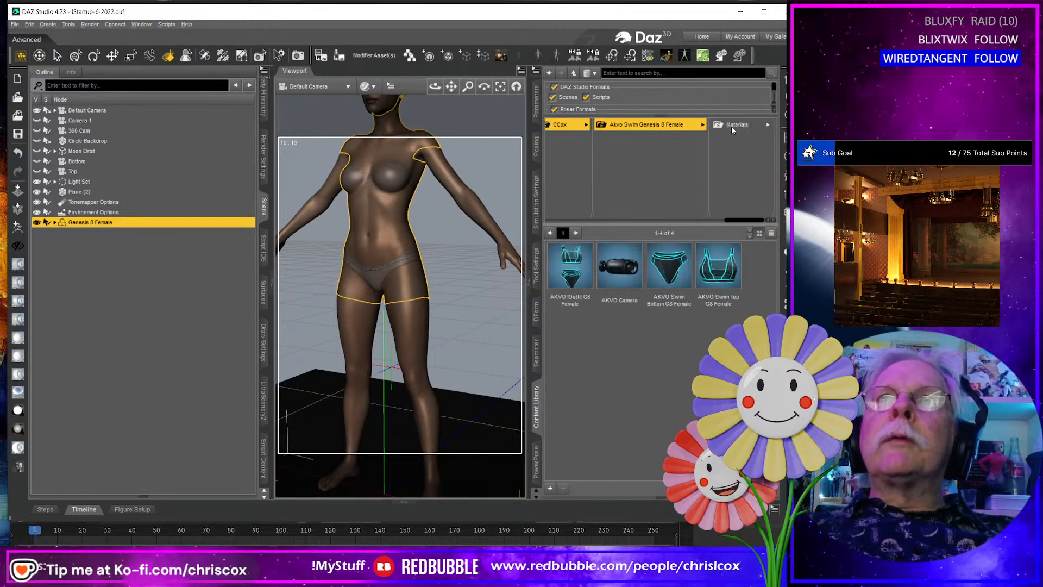
pyautogui.click(731, 127)
pyautogui.click(721, 152)
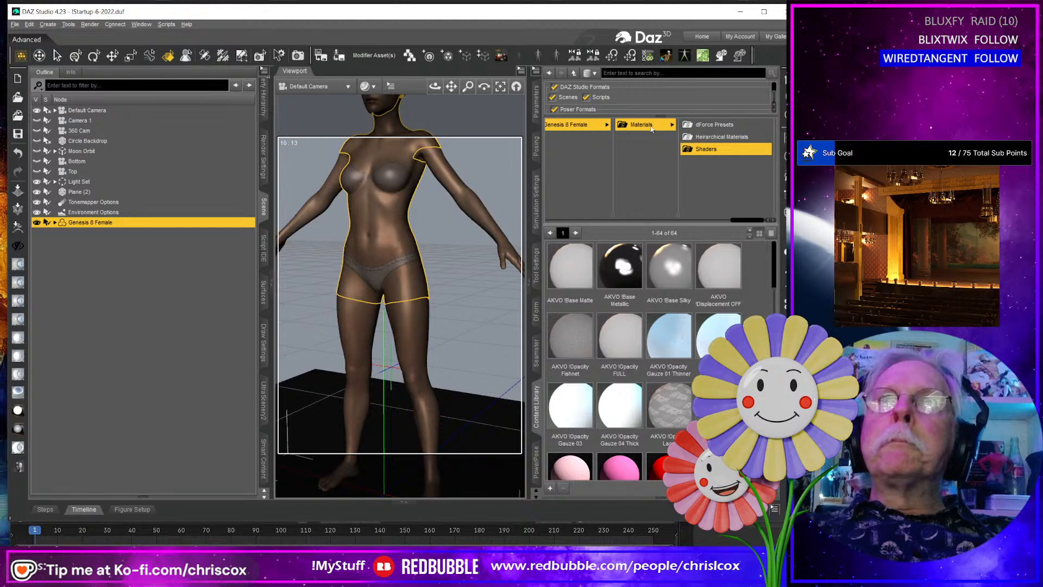
pyautogui.click(580, 127)
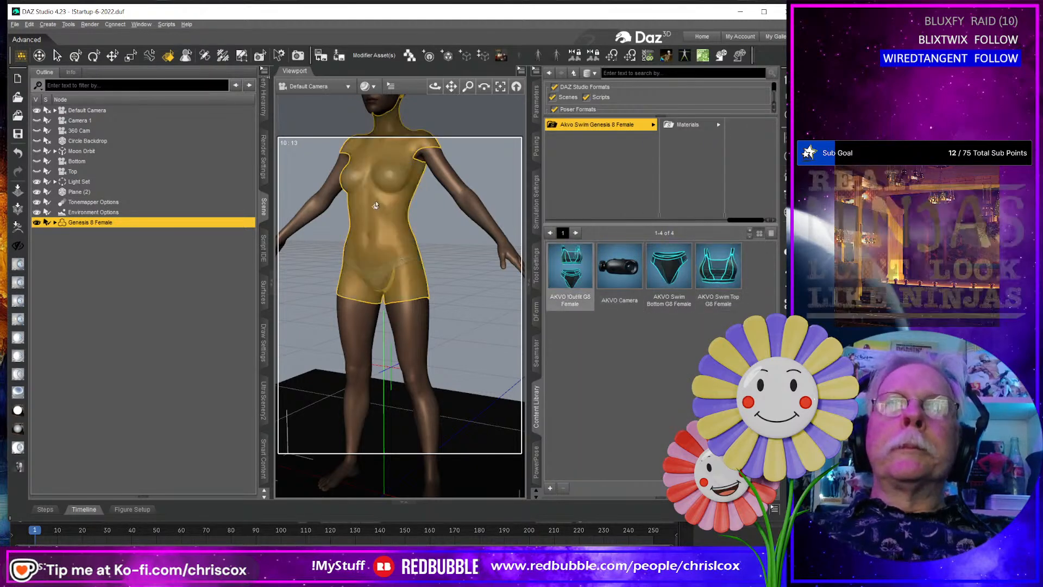
# Load the AKVO !Outfit G8 Female onto the Genesis 8 Female figure and delete it from the scene.
pyautogui.doubleClick(575, 279)
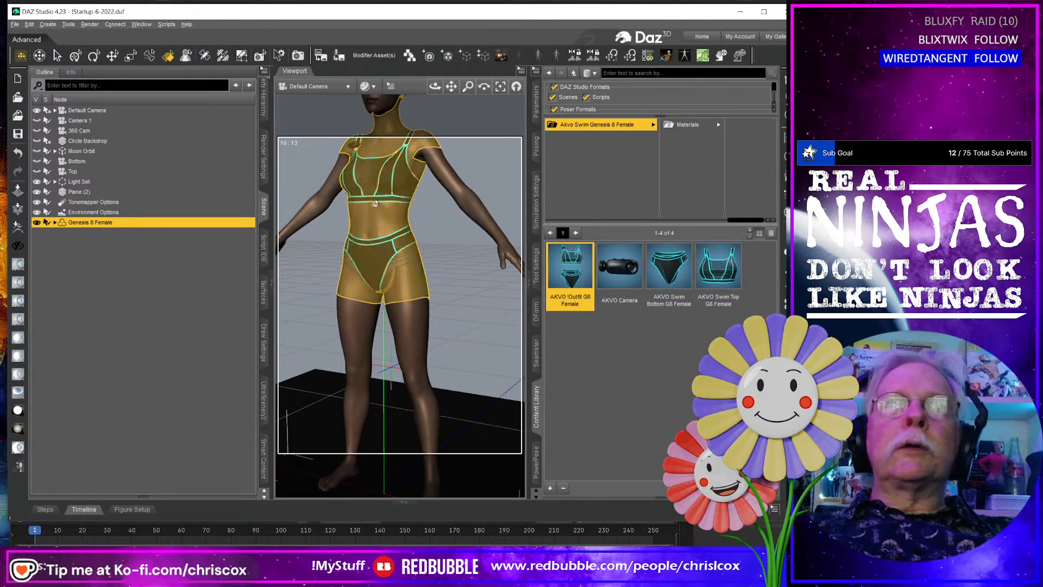
pyautogui.click(372, 261)
pyautogui.press('Delete')
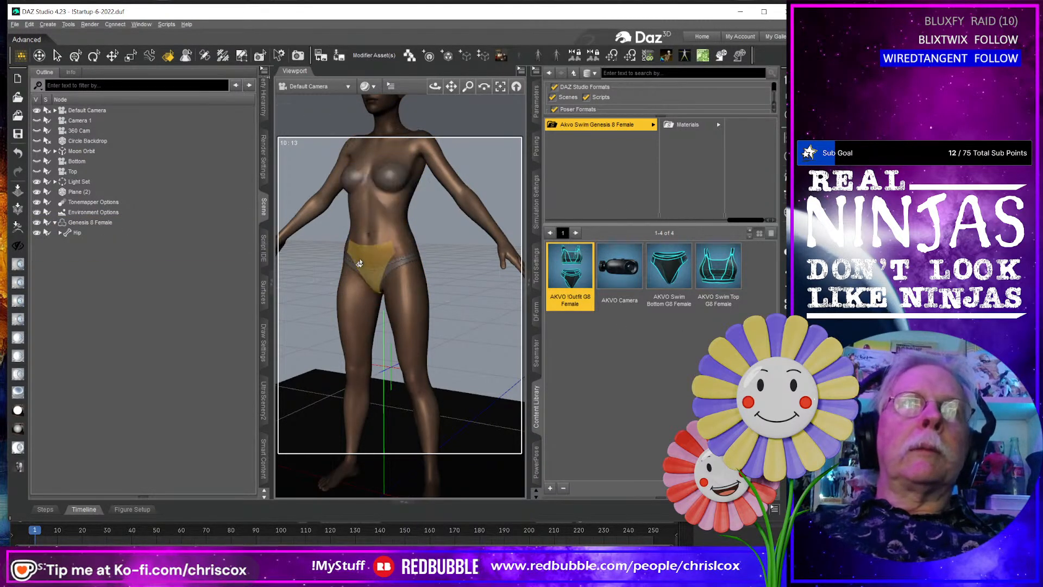
# Load the AKVO Swim Top and Swim Bottom G8 Female separately onto Genesis 8 Female and select both garments.
pyautogui.doubleClick(717, 269)
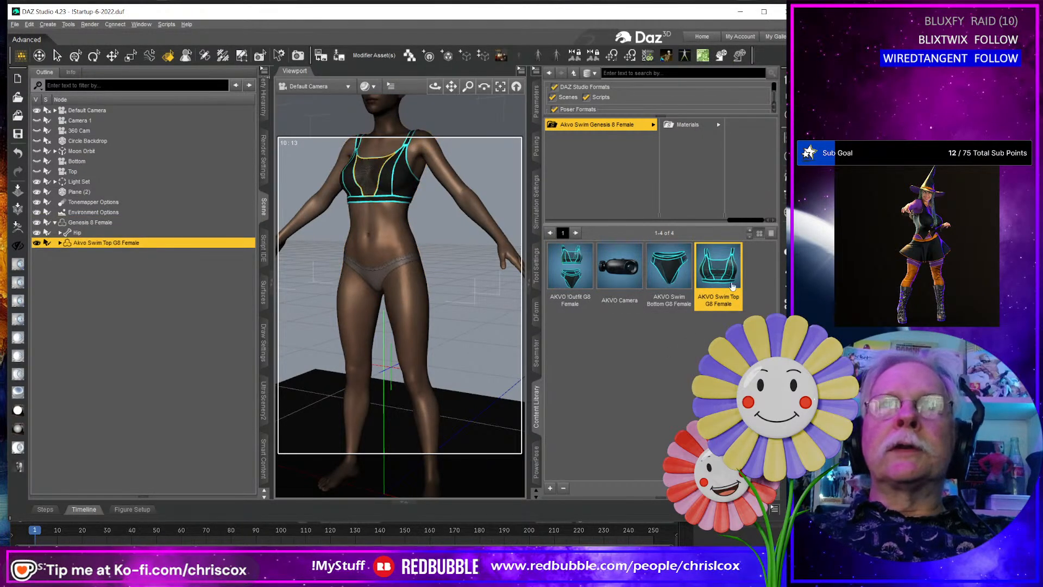
pyautogui.doubleClick(676, 269)
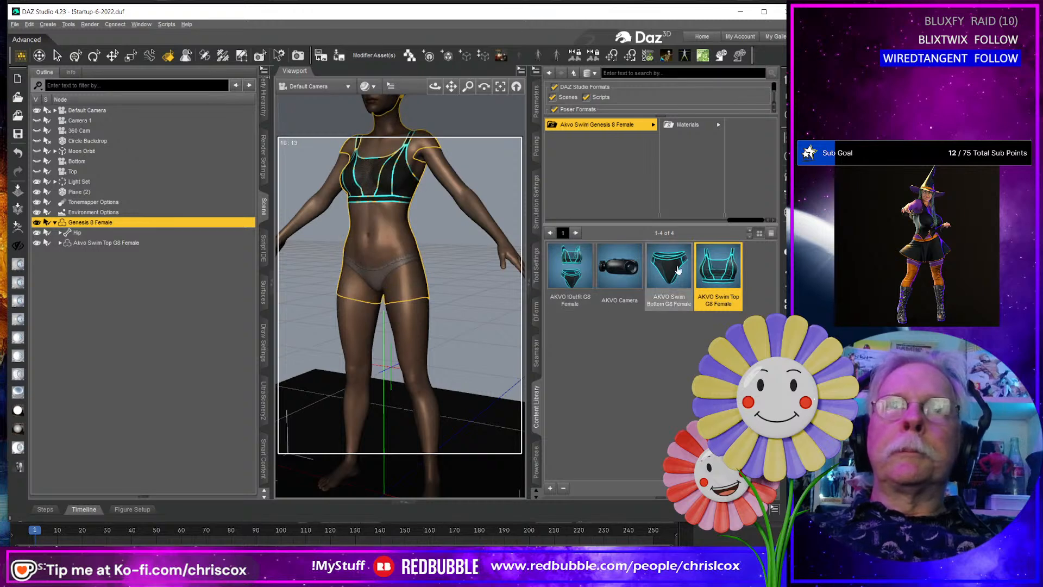
pyautogui.click(376, 273)
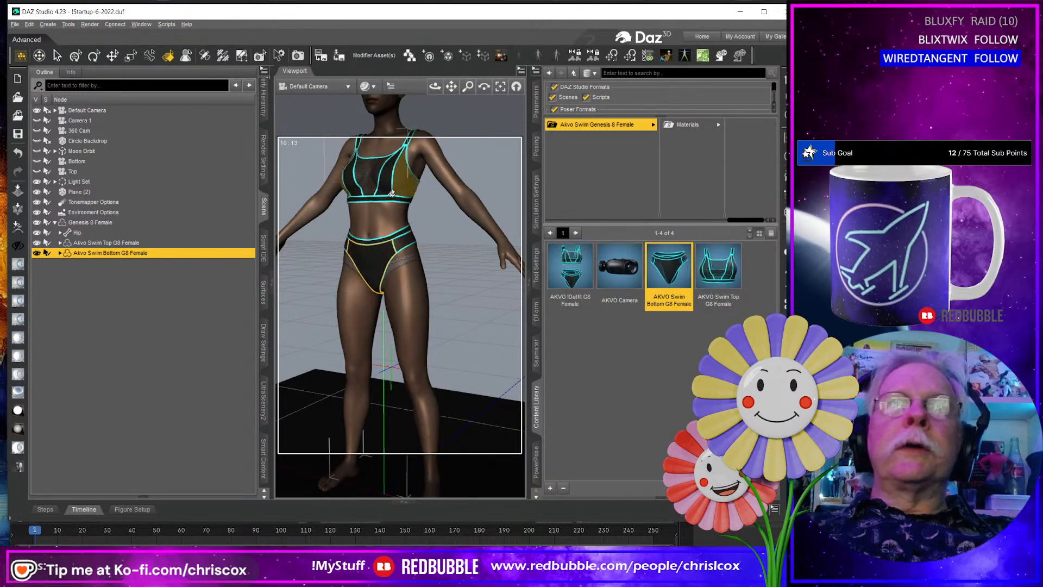
pyautogui.keyDown('ctrl'); pyautogui.click(416, 175); pyautogui.keyUp('ctrl')
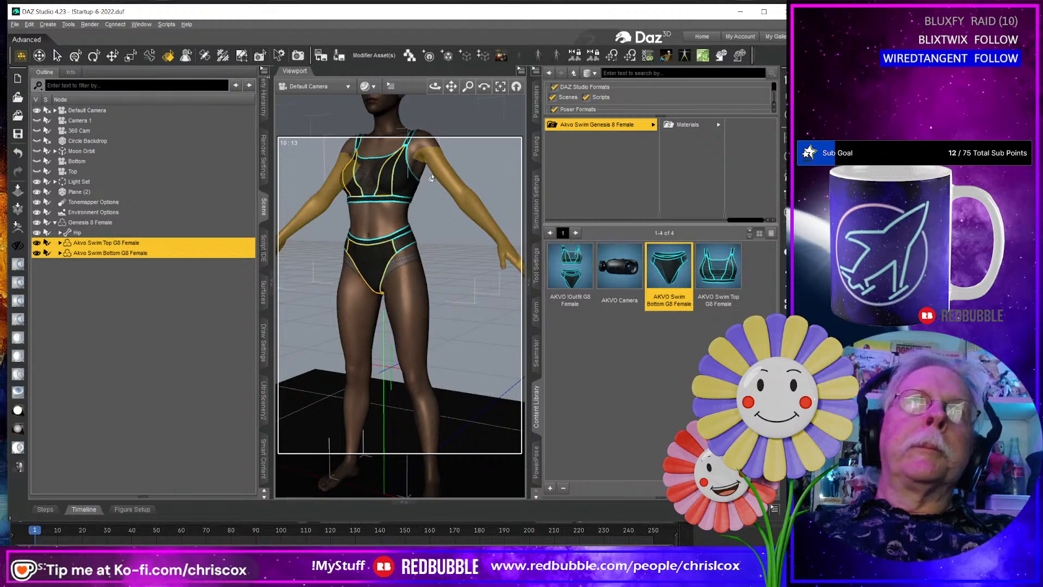
# Delete both separately loaded Akvo Swim garments and load the AKVO !Outfit G8 Female onto the Genesis 8 Female figure.
pyautogui.press('Delete')
pyautogui.click(435, 182)
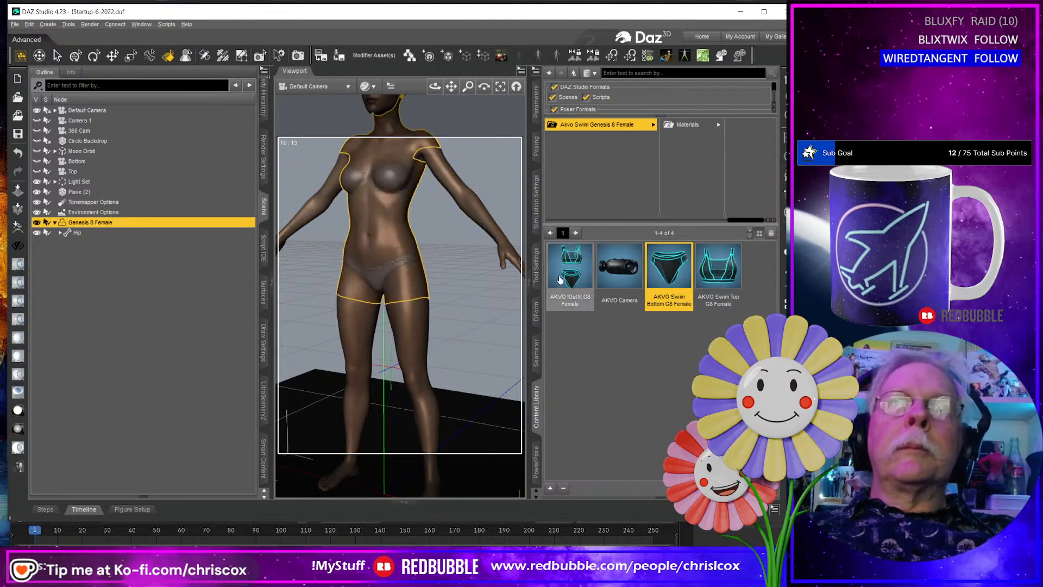
pyautogui.doubleClick(563, 283)
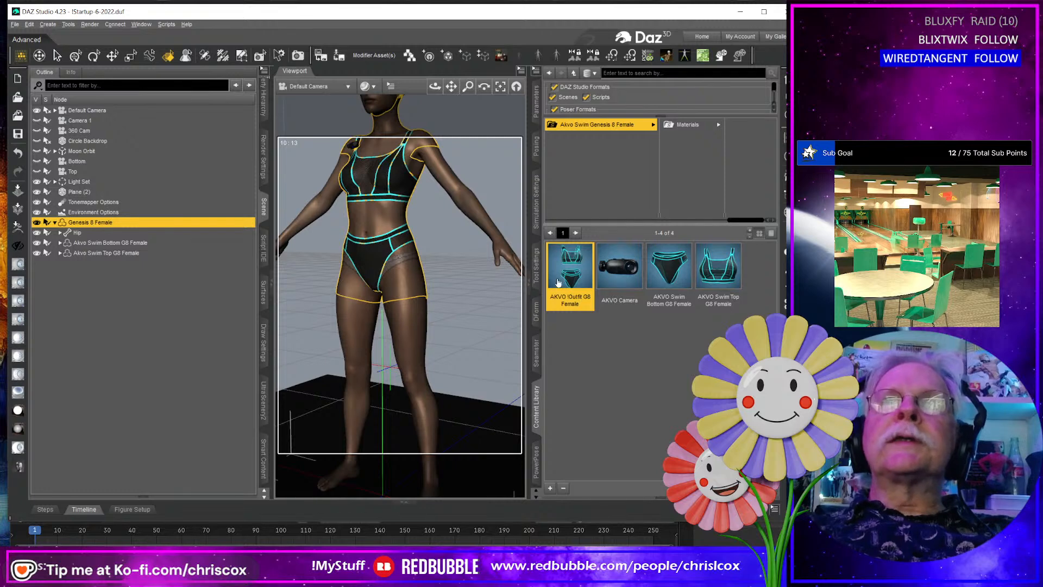
# Bring up the base poses from My DAZ 3D Library and apply Base Pose Kneeling B to the Genesis 8 Female figure.
pyautogui.moveTo(536, 426); pyautogui.dragTo(478, 353)
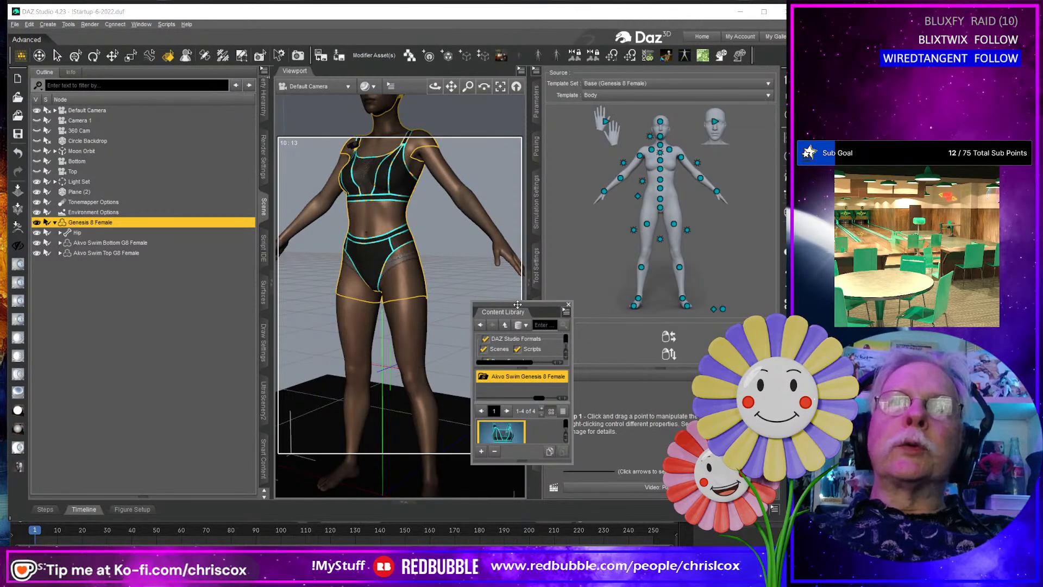
pyautogui.click(569, 305)
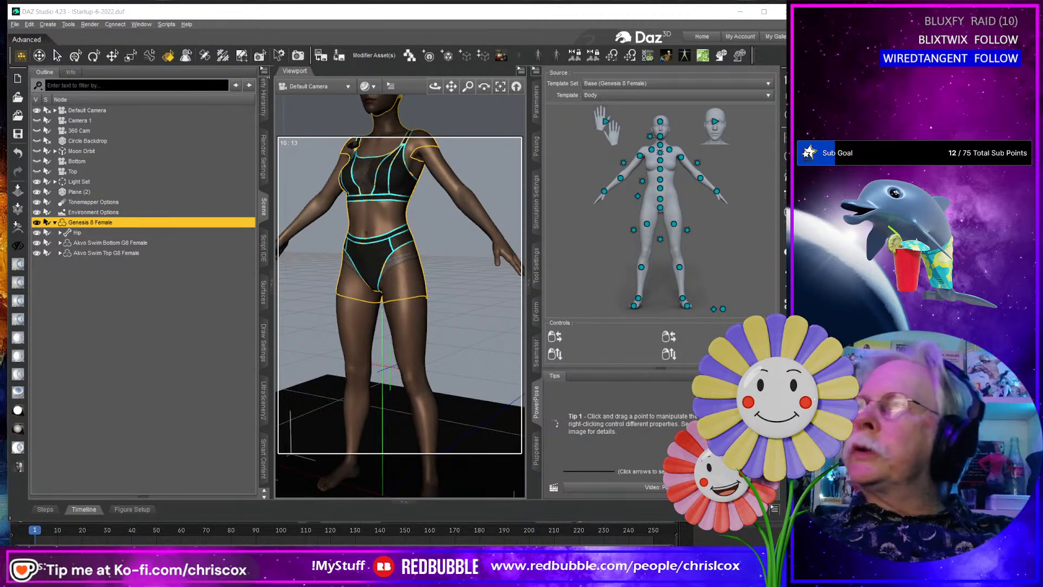
pyautogui.click(537, 383)
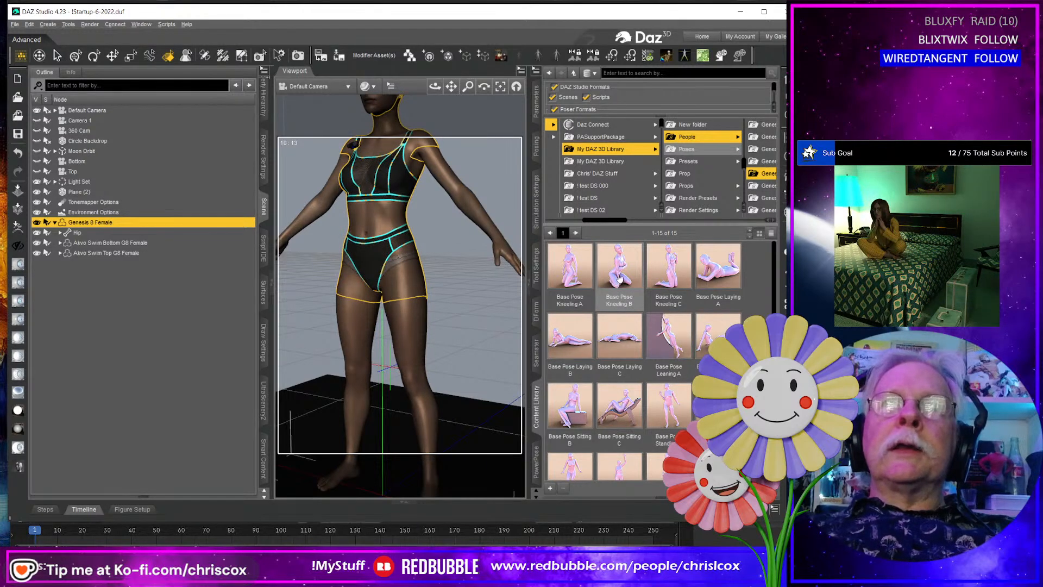
pyautogui.moveTo(403, 272); pyautogui.dragTo(440, 288, button='middle')
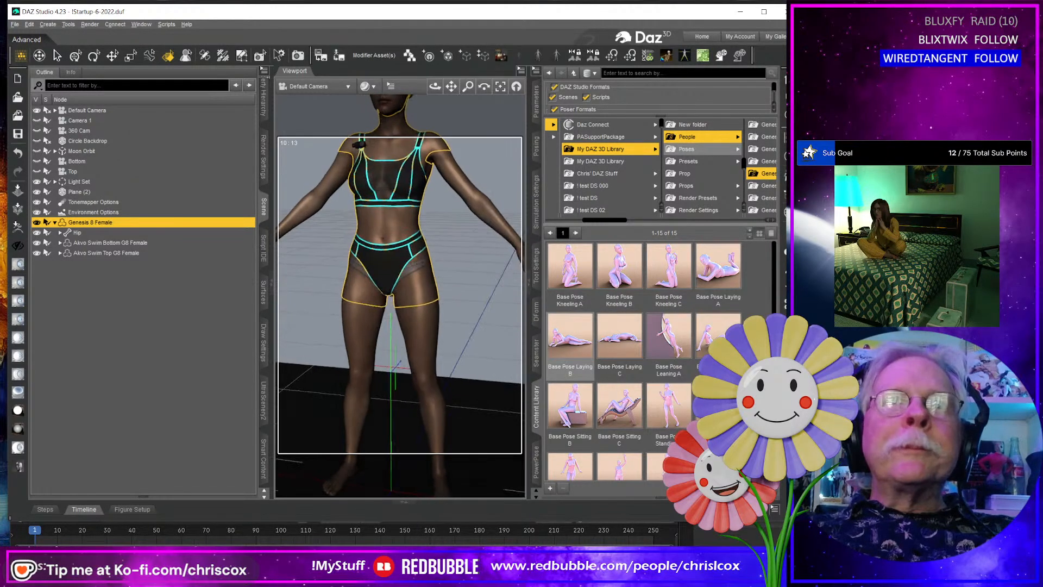
pyautogui.doubleClick(626, 271)
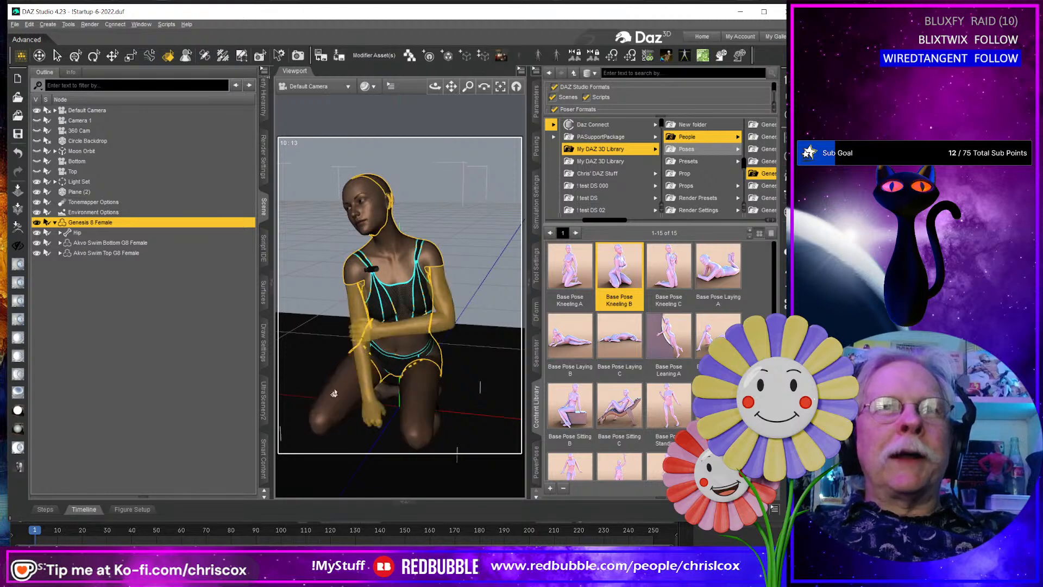
# Run a simulation of the Akvo Swim outfit with Genesis 8 Female in the kneeling pose.
pyautogui.keyDown('alt'); pyautogui.moveTo(341, 384); pyautogui.dragTo(400, 404); pyautogui.keyUp('alt')
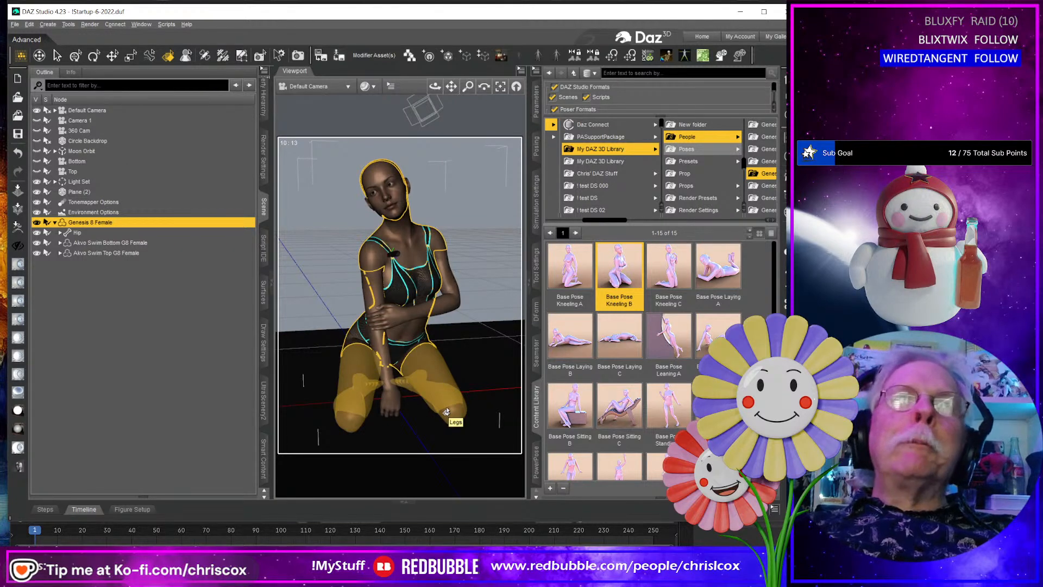
pyautogui.moveTo(446, 411)
pyautogui.keyDown('alt'); pyautogui.mouseDown()
pyautogui.moveTo(389, 399)
pyautogui.moveTo(385, 387)
pyautogui.moveTo(455, 390)
pyautogui.moveTo(393, 391)
pyautogui.moveTo(430, 404)
pyautogui.moveTo(405, 407)
pyautogui.mouseUp(); pyautogui.keyUp('alt')
pyautogui.scroll(-3, 420, 330)
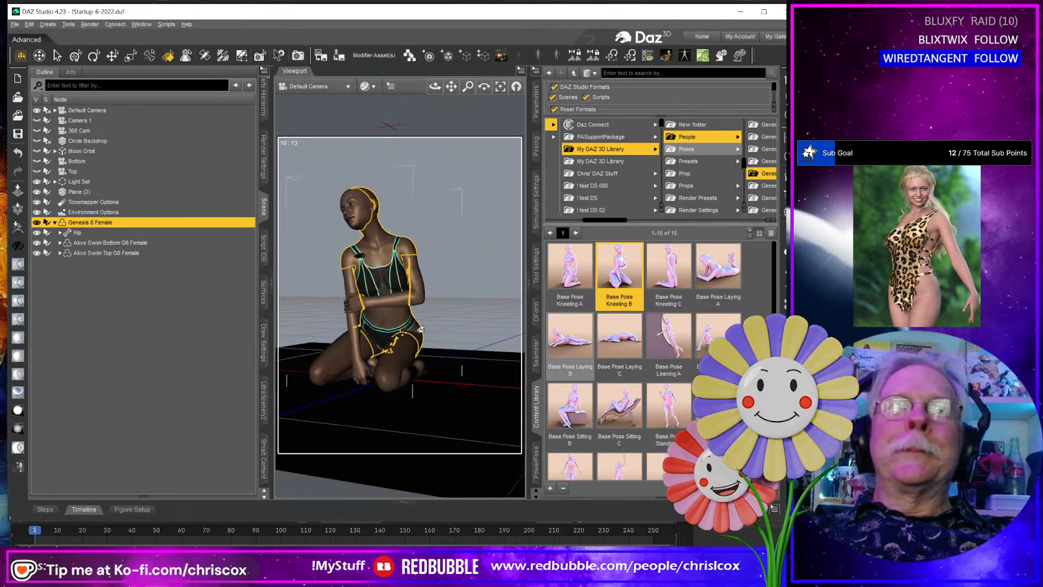
pyautogui.scroll(-4, 420, 329)
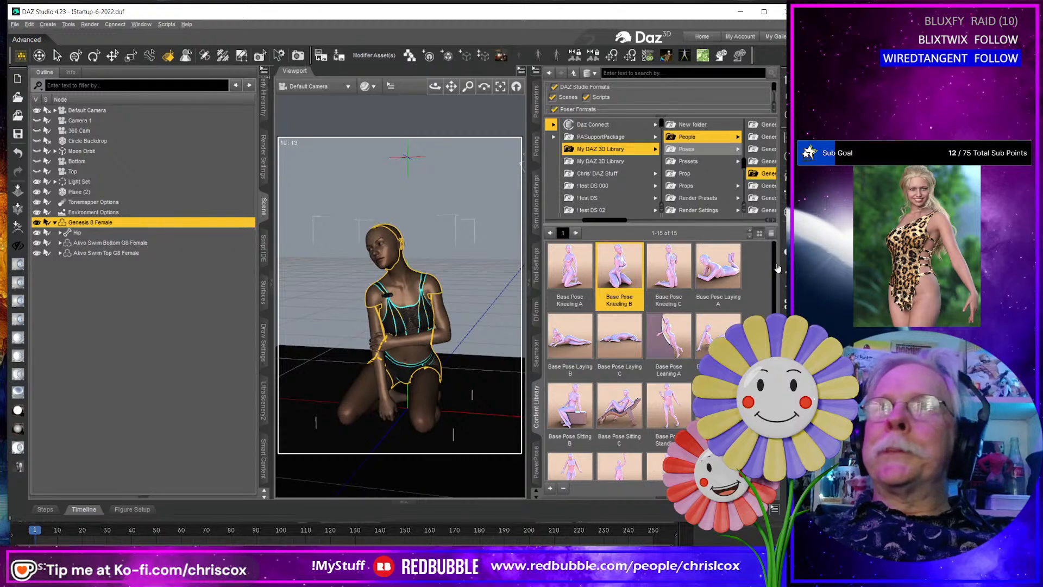
pyautogui.click(786, 304)
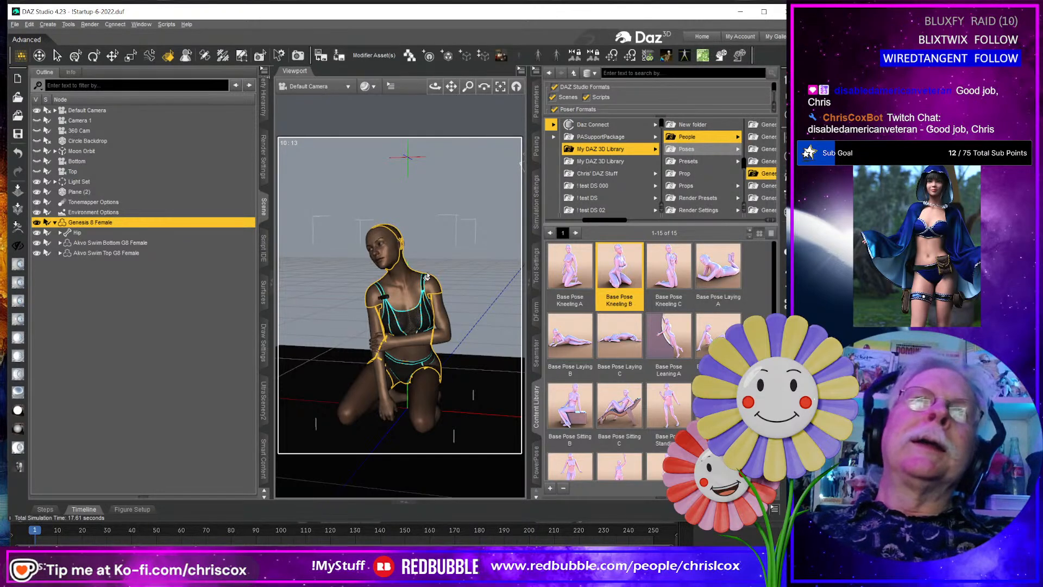
# Examine the Akvo Swim top and bottom on the kneeling figure from the front, side and back.
pyautogui.moveTo(325, 317); pyautogui.dragTo(75, 318, button='middle')
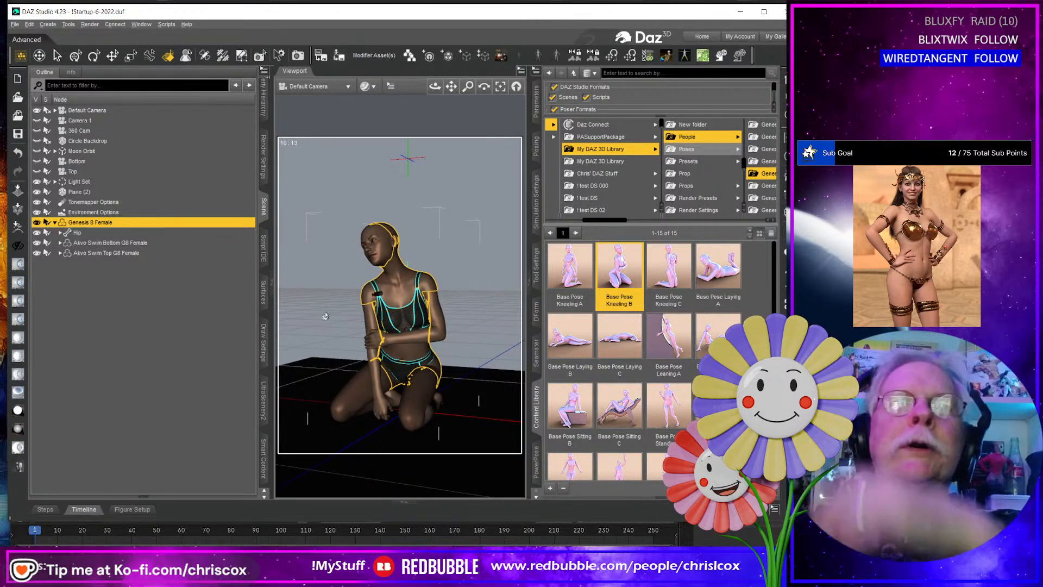
pyautogui.moveTo(334, 317); pyautogui.dragTo(375, 293, button='middle')
pyautogui.moveTo(413, 352); pyautogui.dragTo(454, 369, button='middle')
pyautogui.scroll(4, 435, 354)
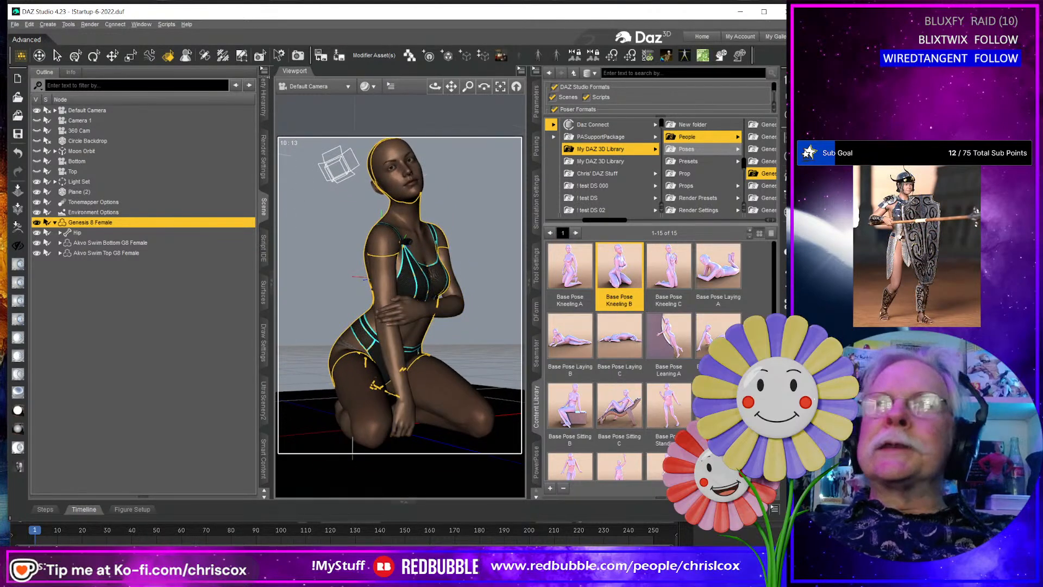
pyautogui.moveTo(429, 333); pyautogui.dragTo(480, 324, button='middle')
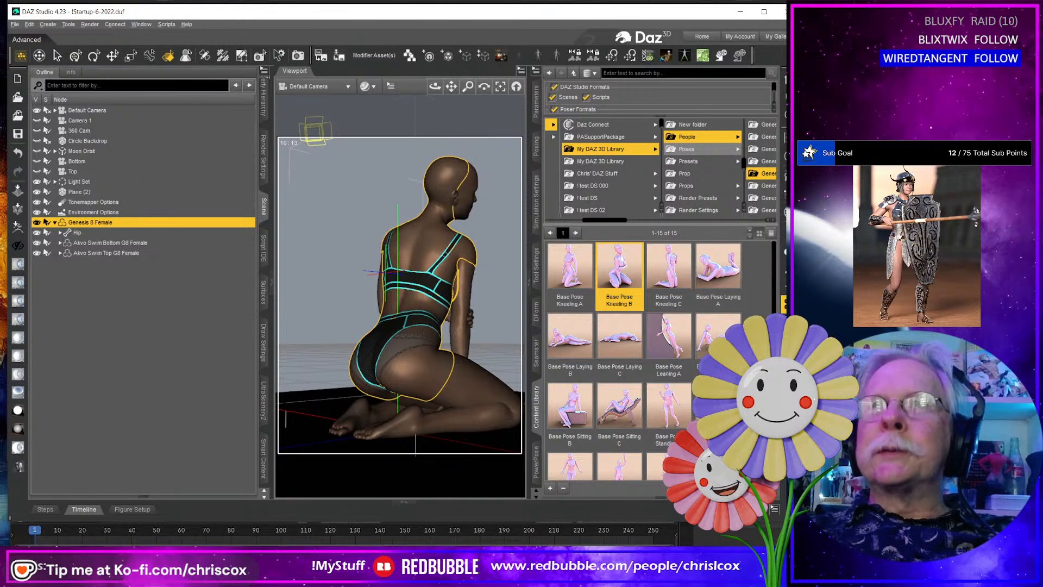
pyautogui.moveTo(395, 375); pyautogui.dragTo(273, 345, button='middle')
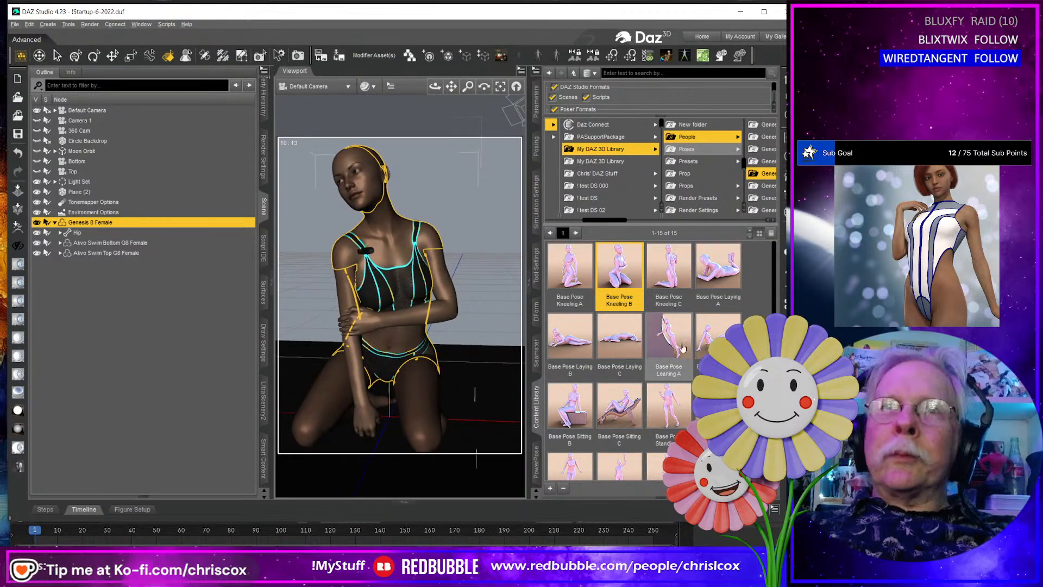
# Apply the base pose directly after Base Pose Leaning A to the figure, simulate the outfit, and inspect its fit from the side.
pyautogui.doubleClick(705, 352)
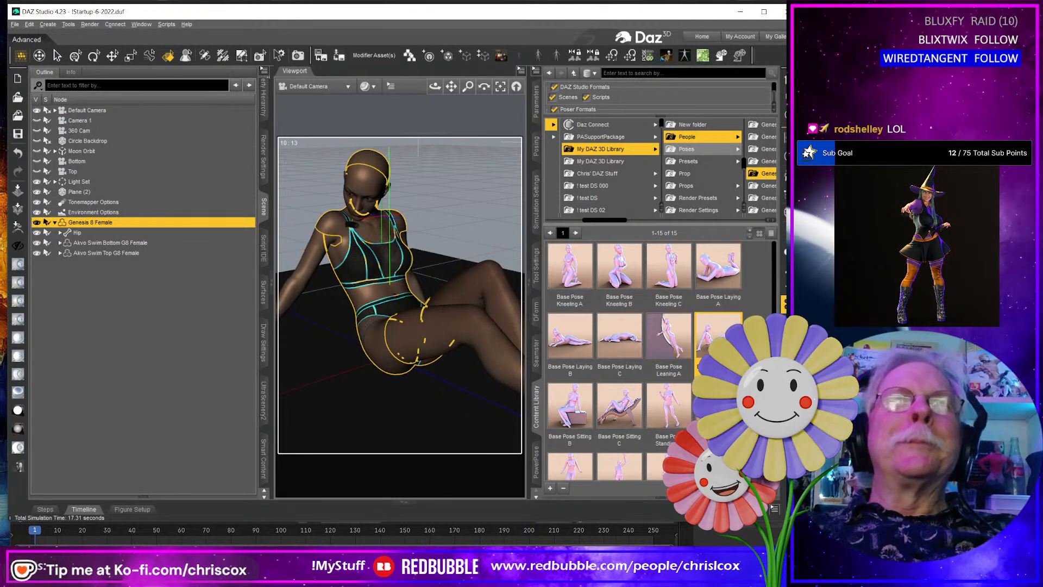
pyautogui.moveTo(435, 337); pyautogui.dragTo(473, 298, button='middle')
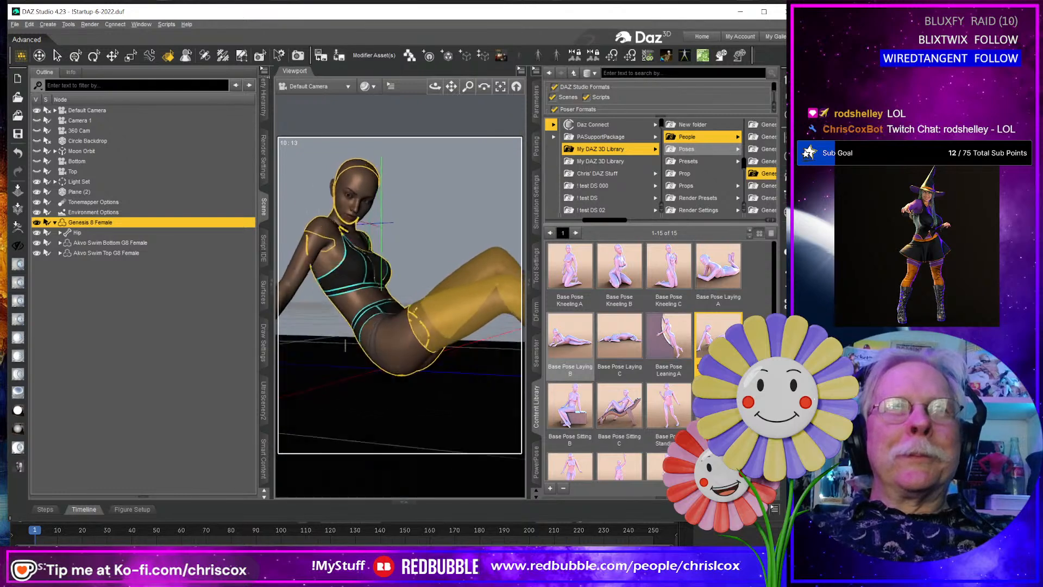
# Apply the Base Pose Leaning A preset to the Genesis 8 Female figure.
pyautogui.moveTo(345, 345); pyautogui.dragTo(397, 359, button='middle')
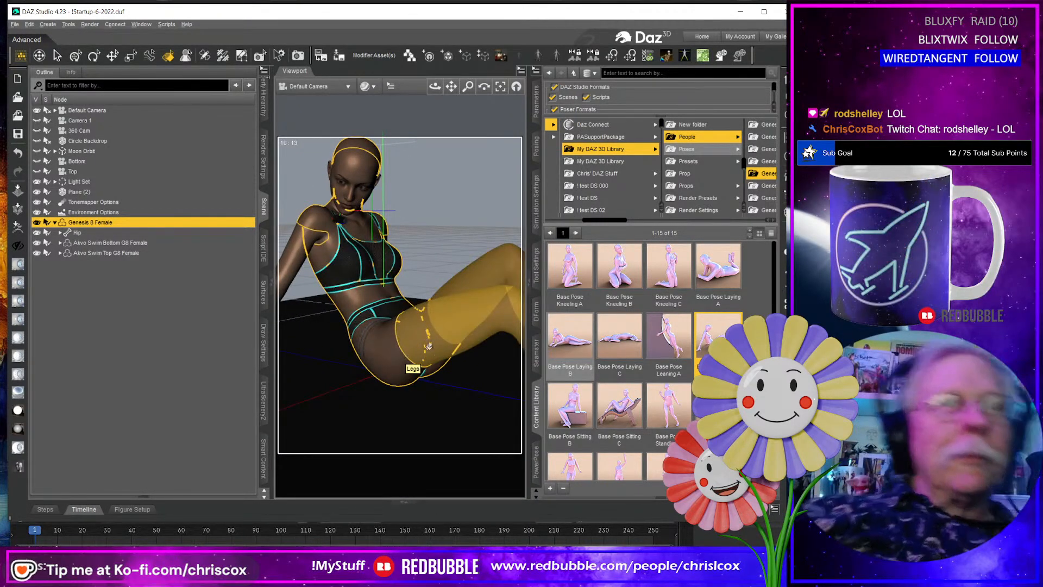
pyautogui.moveTo(429, 387); pyautogui.dragTo(450, 383, button='middle')
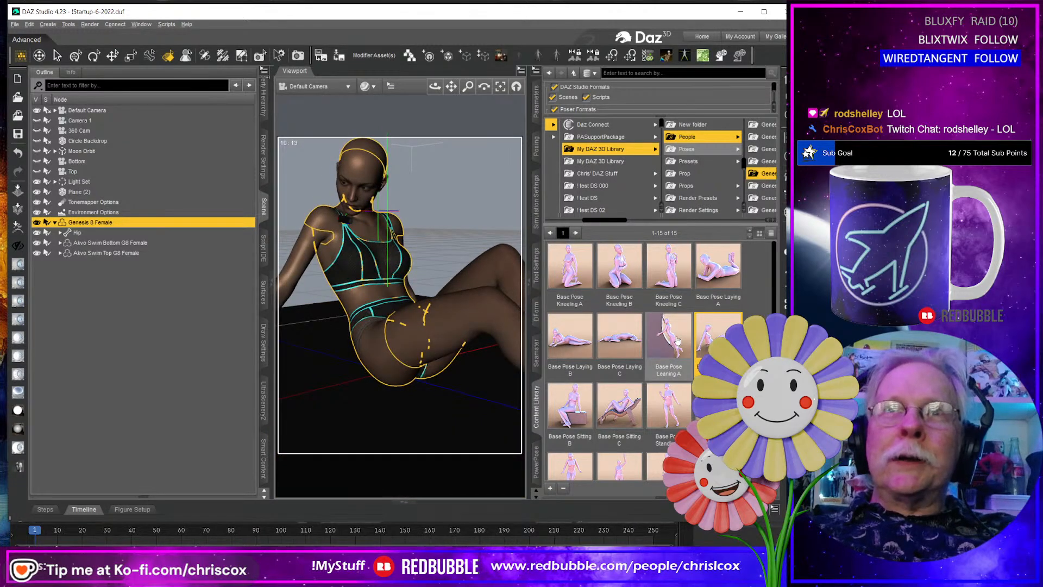
pyautogui.doubleClick(679, 341)
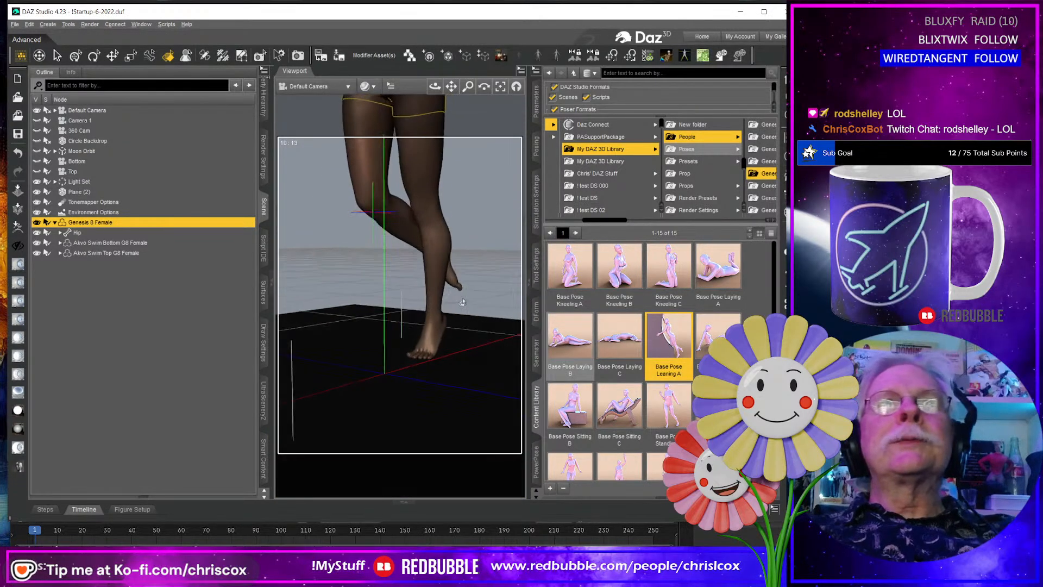
# Examine how the swim bottom and top fit the leaning figure from behind and from the front.
pyautogui.moveTo(447, 179); pyautogui.dragTo(404, 302, button='middle')
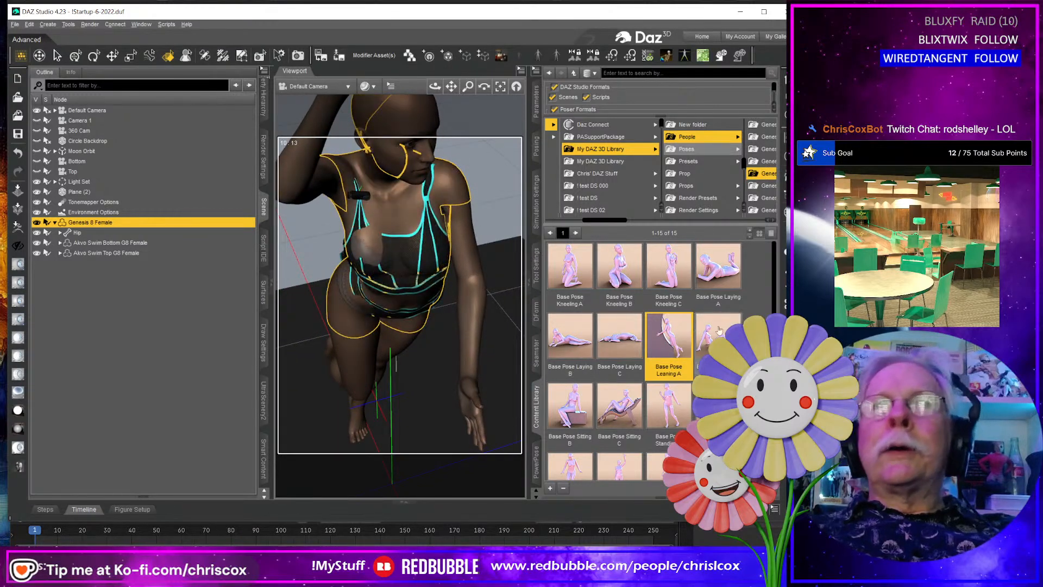
pyautogui.moveTo(489, 343); pyautogui.dragTo(439, 312, button='middle')
pyautogui.scroll(5, 453, 280)
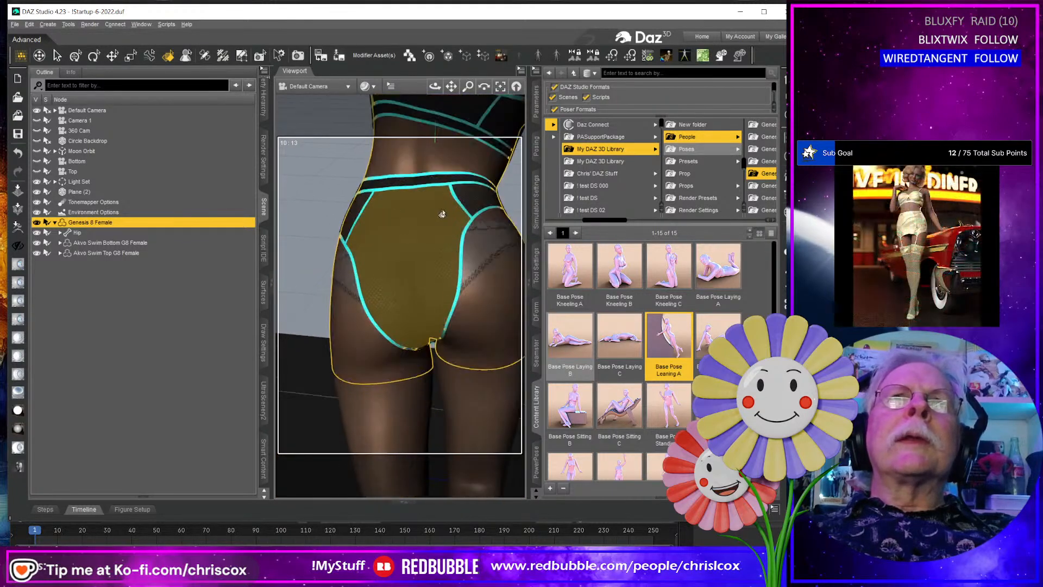
pyautogui.moveTo(442, 213); pyautogui.dragTo(518, 286, button='middle')
pyautogui.scroll(-8, 423, 302)
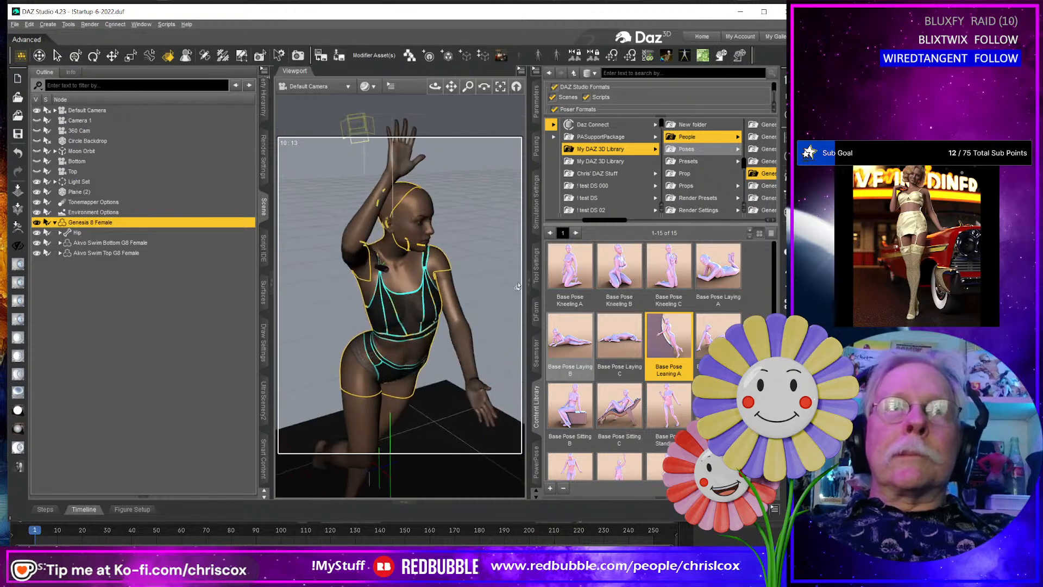
pyautogui.click(786, 304)
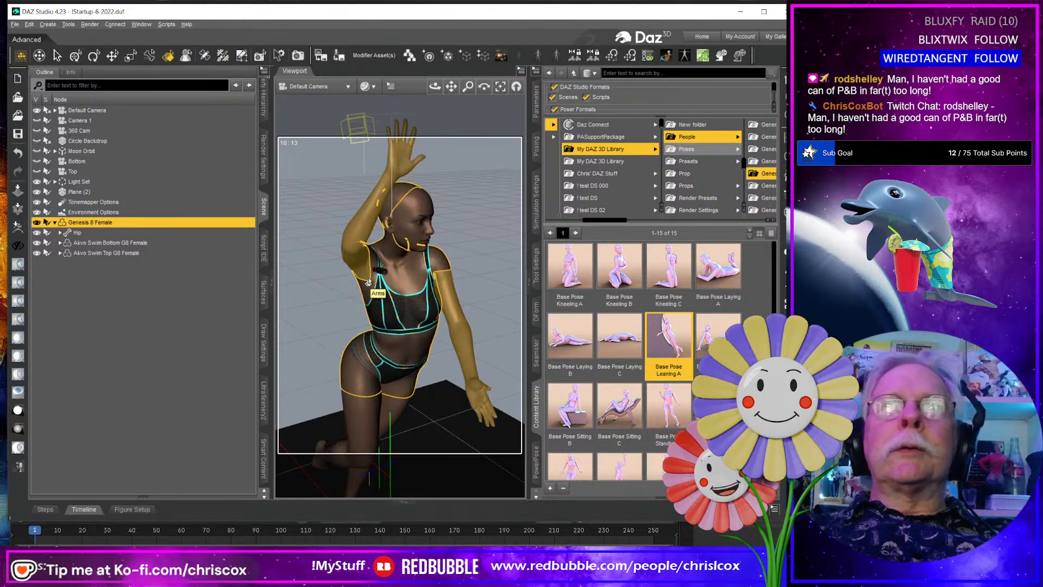
# Inspect the back straps and strap buckle of the Akvo Swim Top G8 Female up close, selecting the top.
pyautogui.scroll(5, 412, 278)
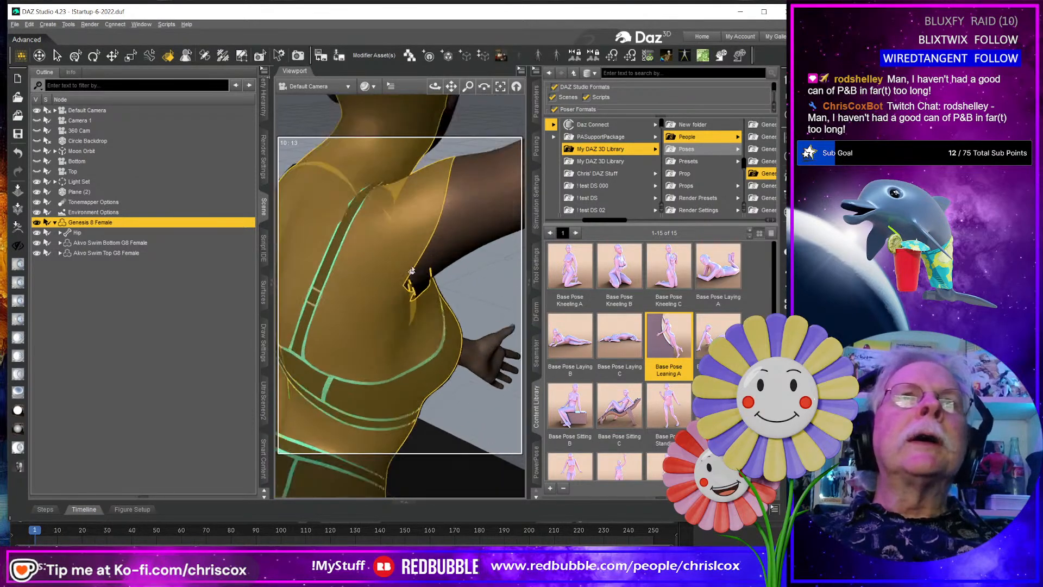
pyautogui.moveTo(414, 281); pyautogui.dragTo(377, 305, button='middle')
pyautogui.scroll(5, 426, 311)
pyautogui.scroll(-6, 425, 270)
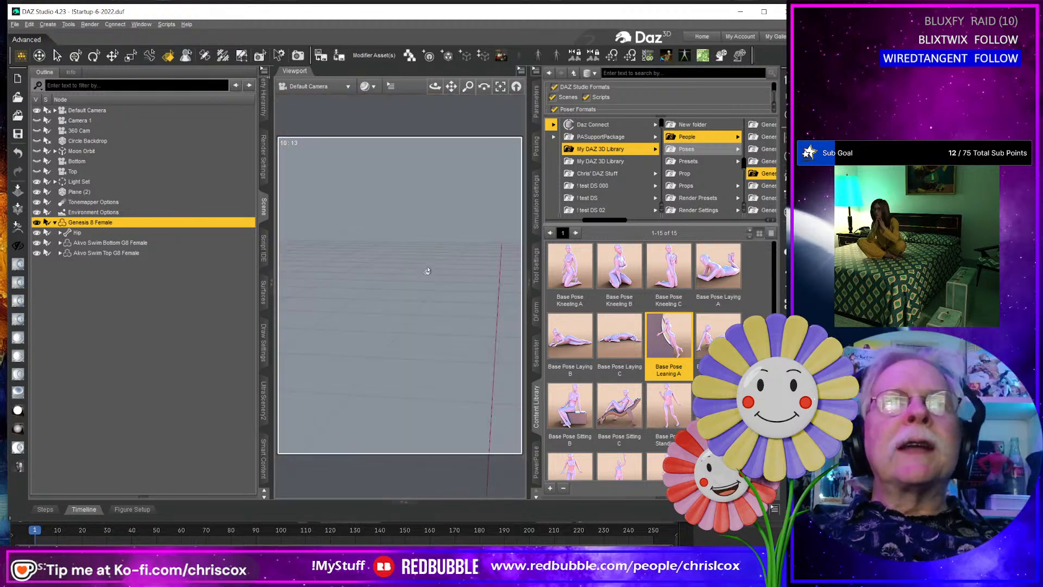
pyautogui.moveTo(425, 271); pyautogui.dragTo(395, 275, button='middle')
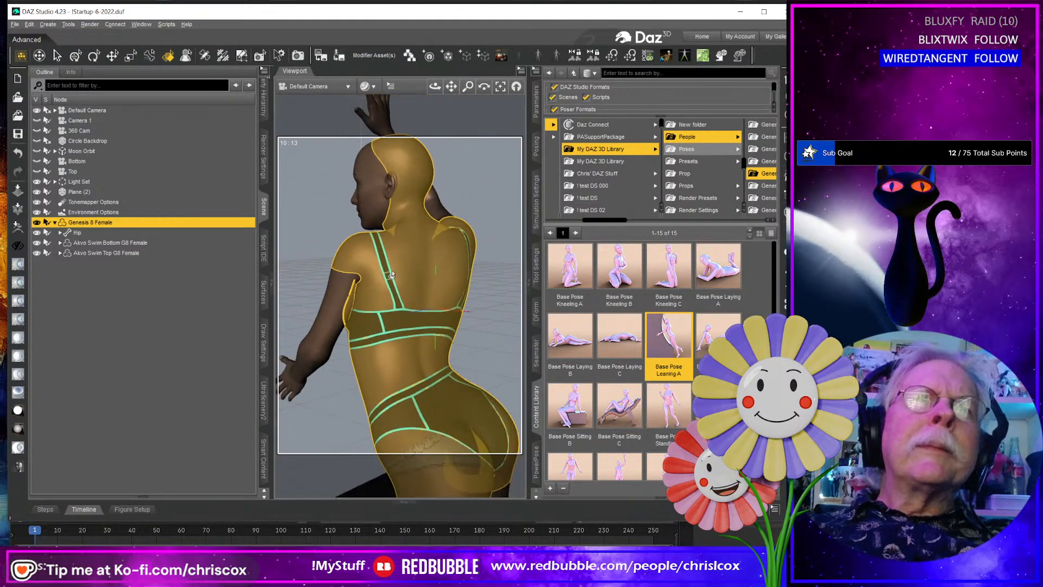
pyautogui.scroll(3, 390, 275)
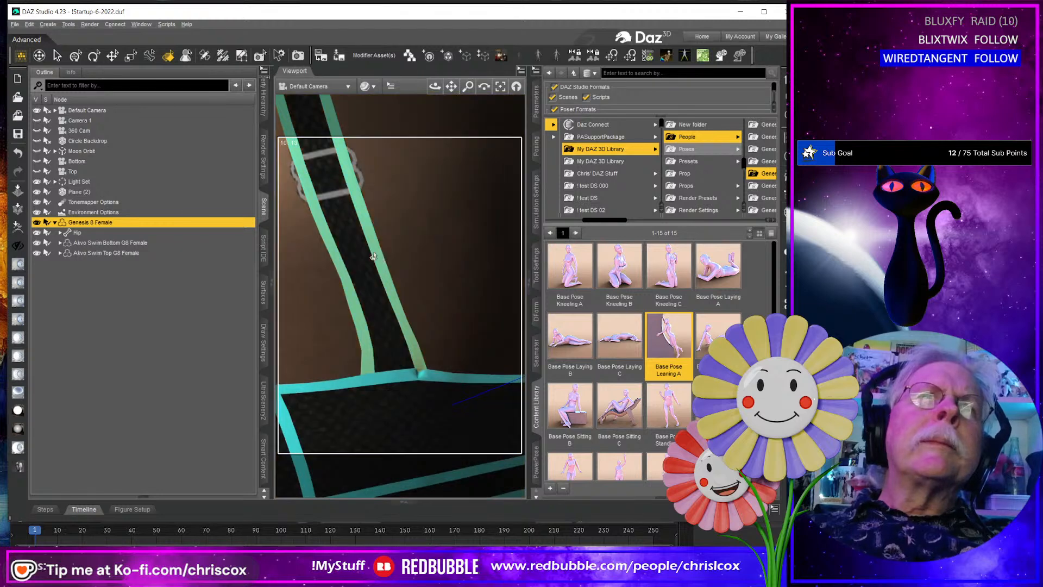
pyautogui.moveTo(373, 256); pyautogui.dragTo(419, 353, button='middle')
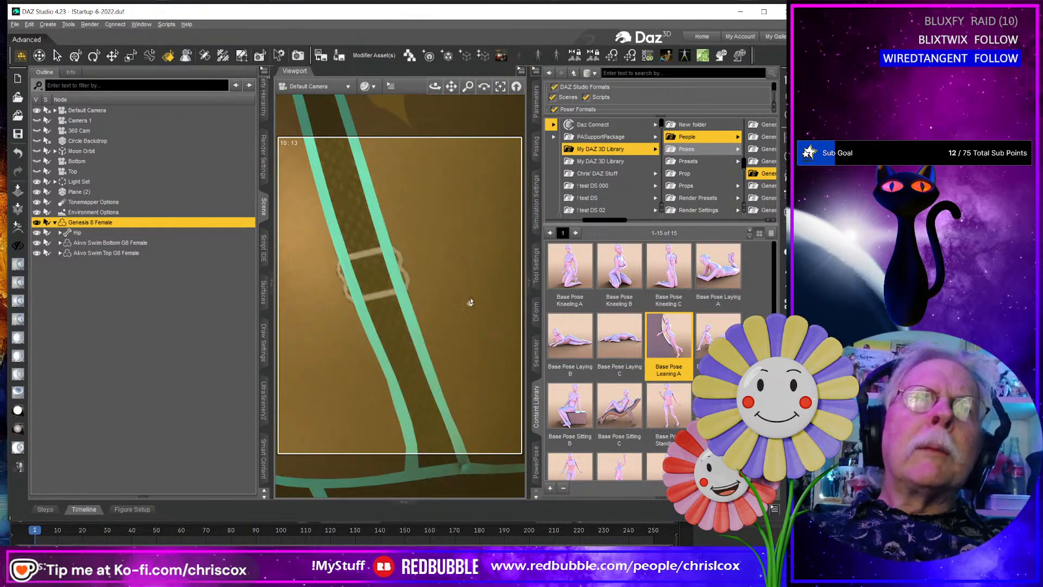
pyautogui.click(398, 294)
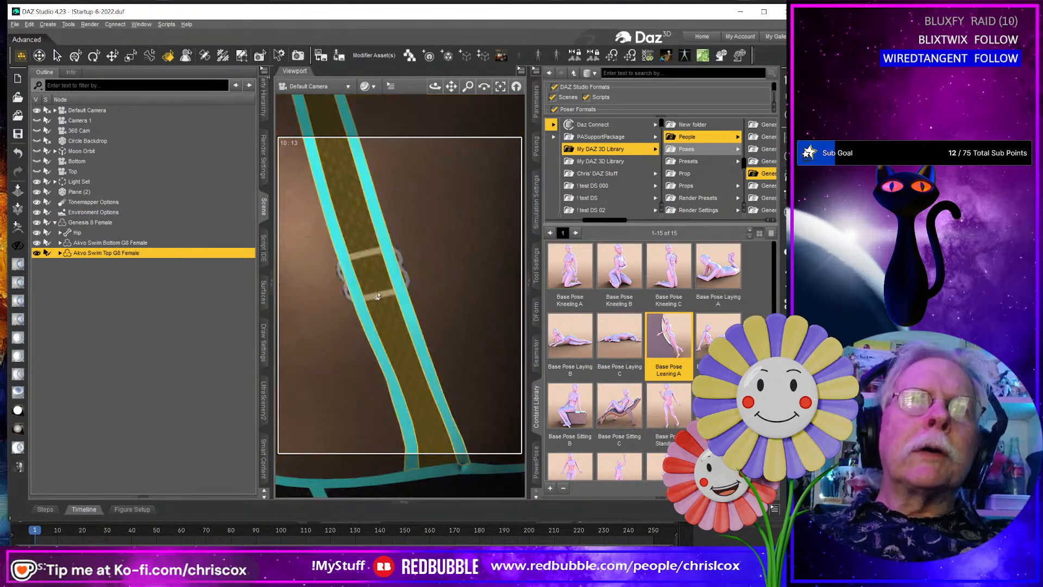
pyautogui.scroll(-5, 467, 320)
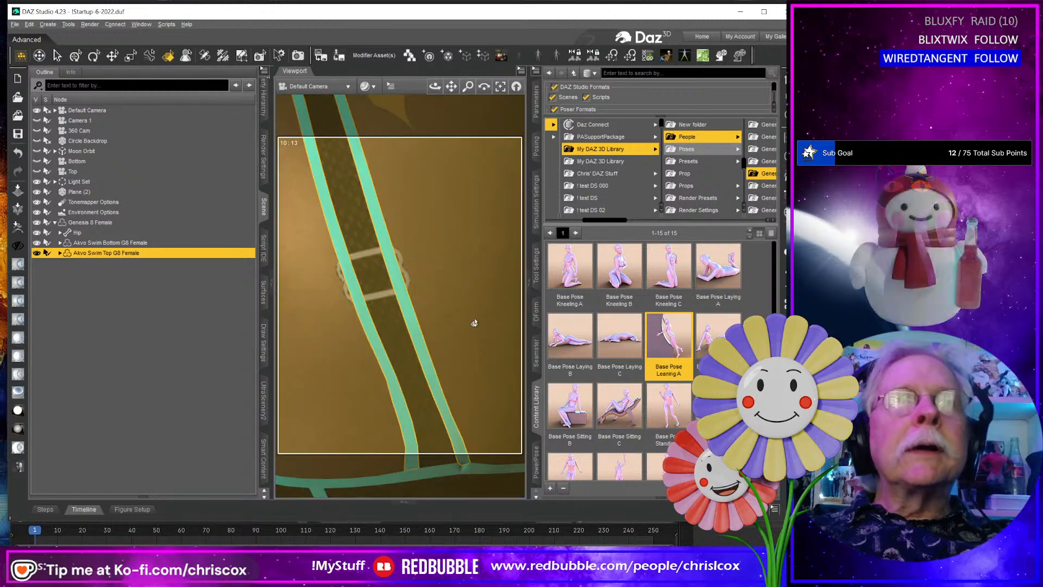
pyautogui.scroll(-5, 475, 322)
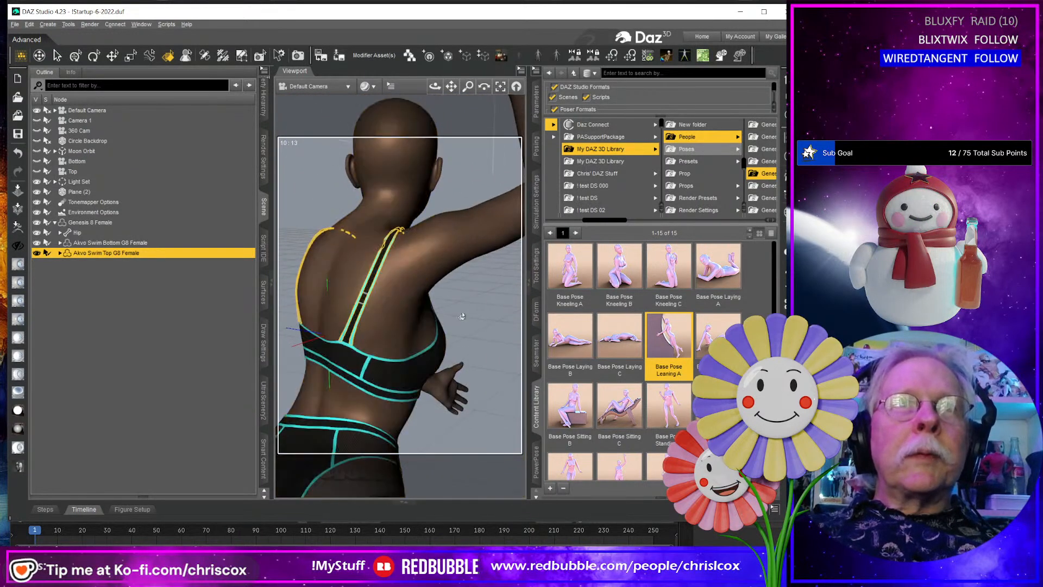
# Examine the swim top's front panels and straps, including the fit down to the swim bottom.
pyautogui.moveTo(461, 316); pyautogui.dragTo(340, 295, button='middle')
pyautogui.scroll(6, 400, 296)
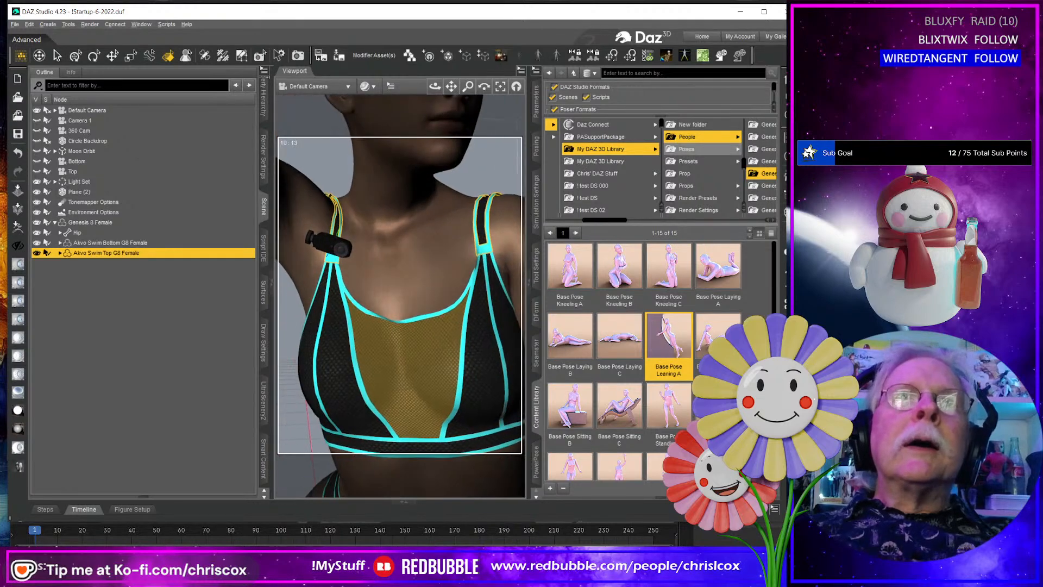
pyautogui.moveTo(402, 326); pyautogui.dragTo(452, 318, button='middle')
pyautogui.scroll(5, 451, 318)
pyautogui.scroll(-8, 451, 319)
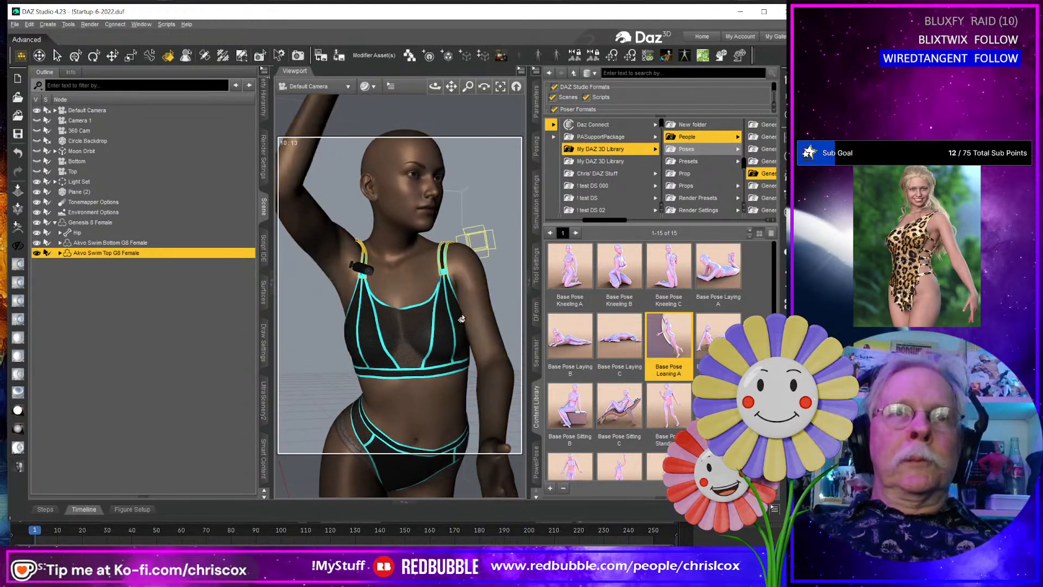
pyautogui.moveTo(462, 319); pyautogui.dragTo(441, 255, button='middle')
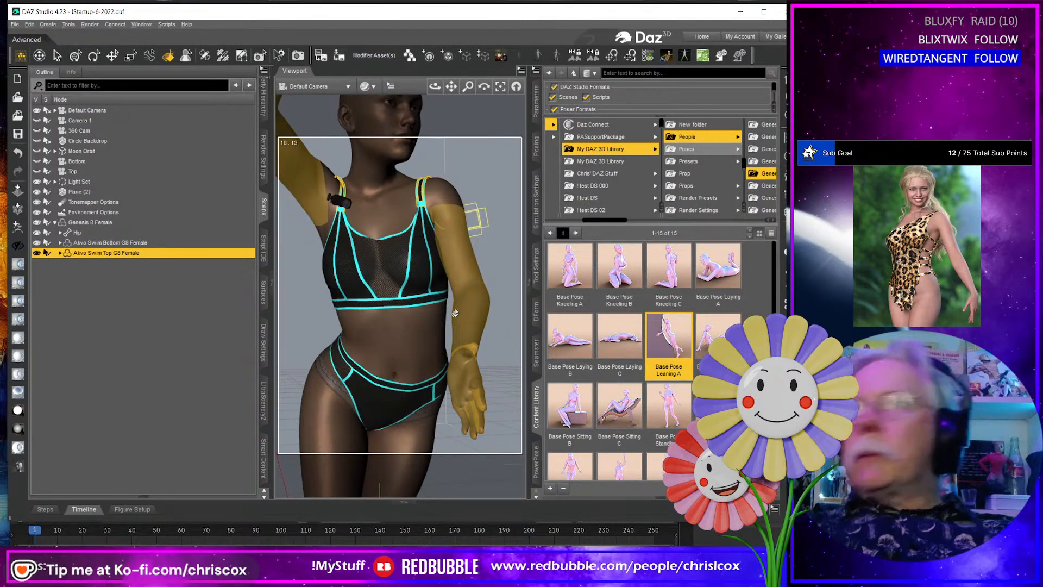
pyautogui.moveTo(414, 315); pyautogui.dragTo(388, 322, button='middle')
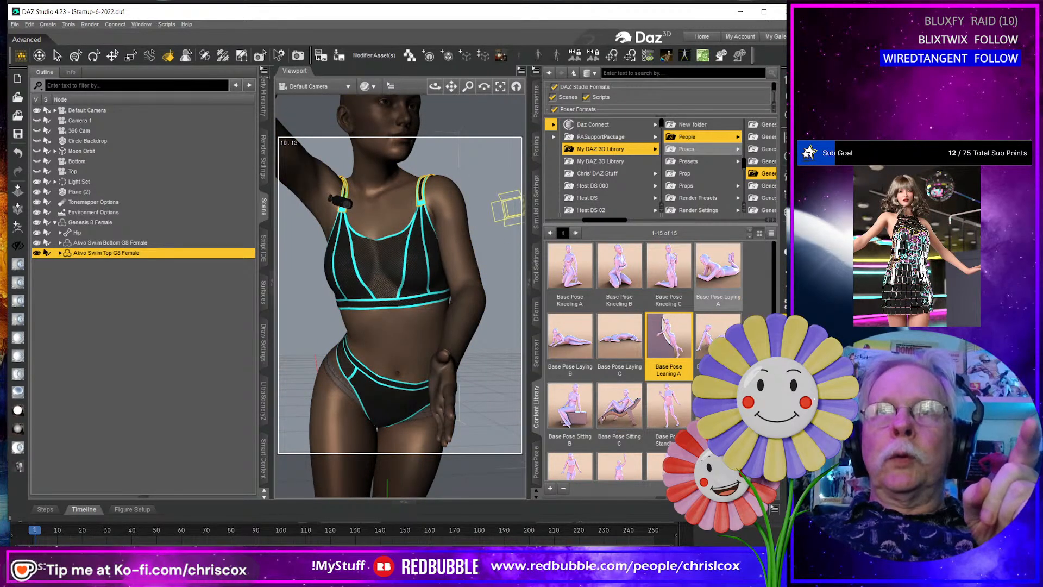
# Return the Genesis 8 Female figure to its default pose and select the Akvo Swim Top G8 Female.
pyautogui.click(481, 286)
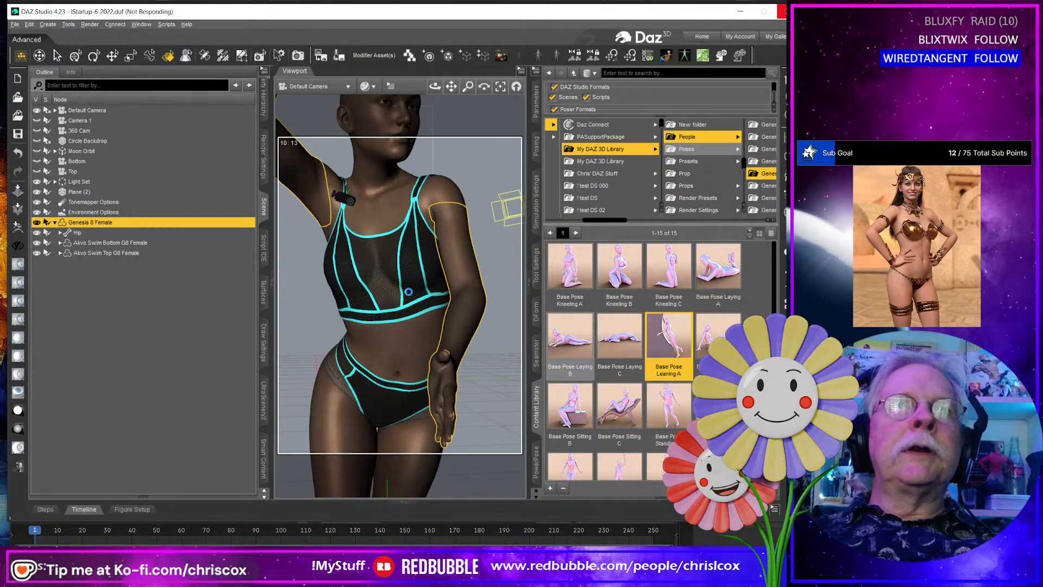
pyautogui.moveTo(422, 291)
pyautogui.mouseDown(button='middle')
pyautogui.moveTo(519, 304)
pyautogui.moveTo(465, 305)
pyautogui.moveTo(478, 293)
pyautogui.moveTo(471, 283)
pyautogui.moveTo(419, 293)
pyautogui.mouseUp(button='middle')
pyautogui.click(418, 293)
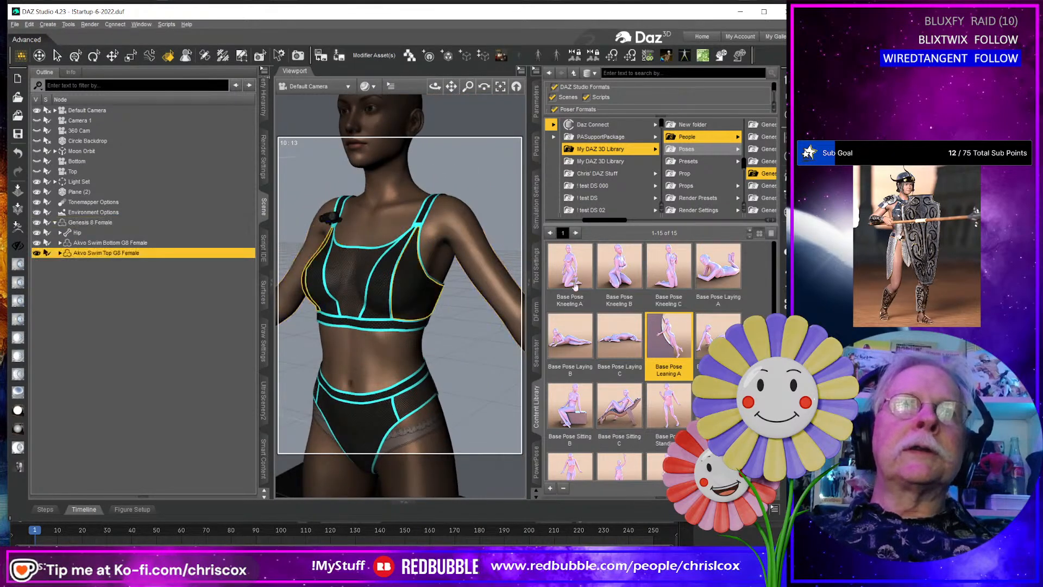
# Try the swim top's PBMBreastsHeavy actor morph at 100%, then undo it.
pyautogui.click(537, 102)
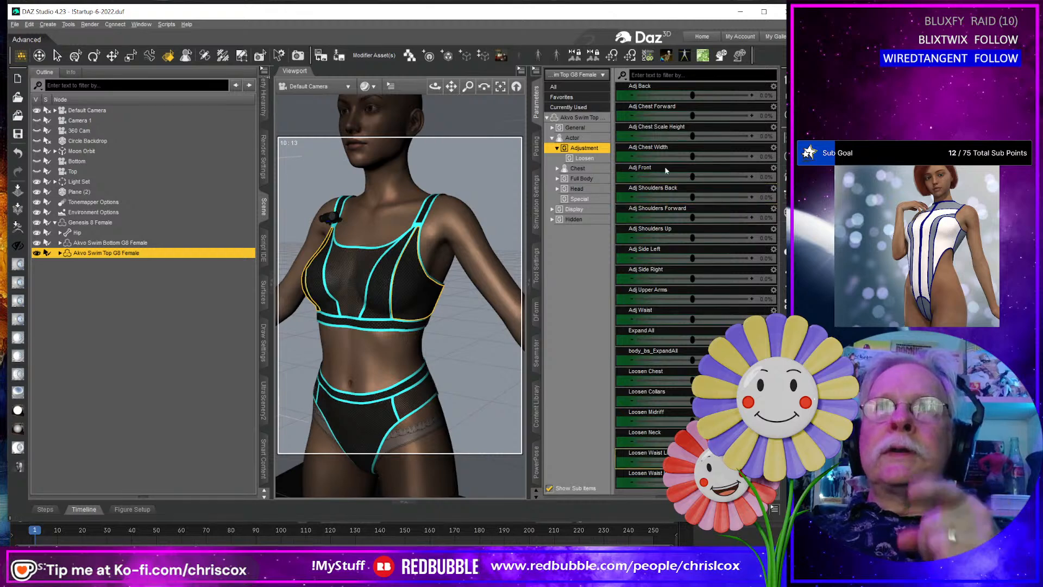
pyautogui.click(585, 138)
pyautogui.scroll(-5, 691, 300)
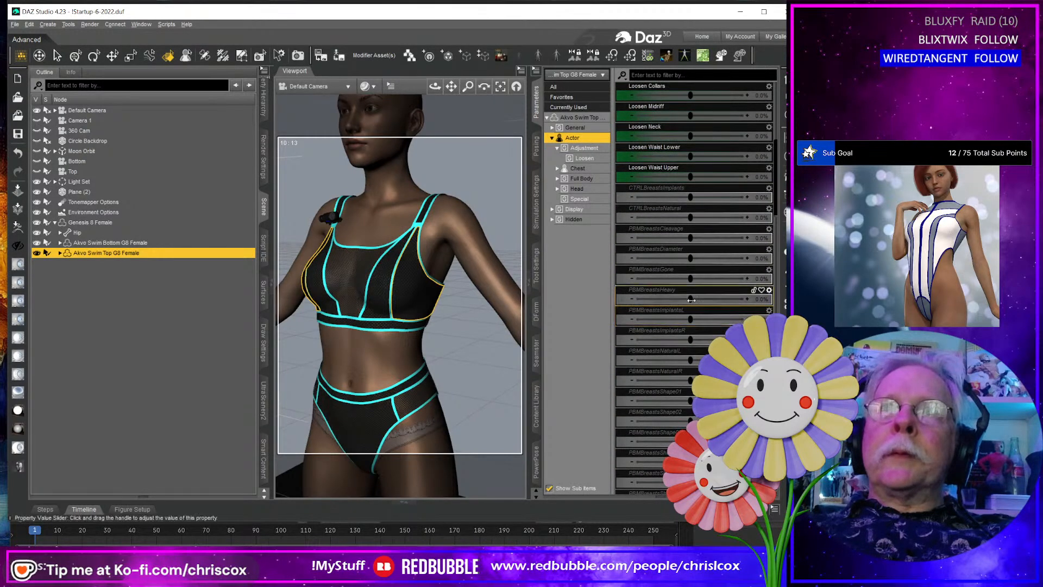
pyautogui.moveTo(691, 300); pyautogui.dragTo(767, 299)
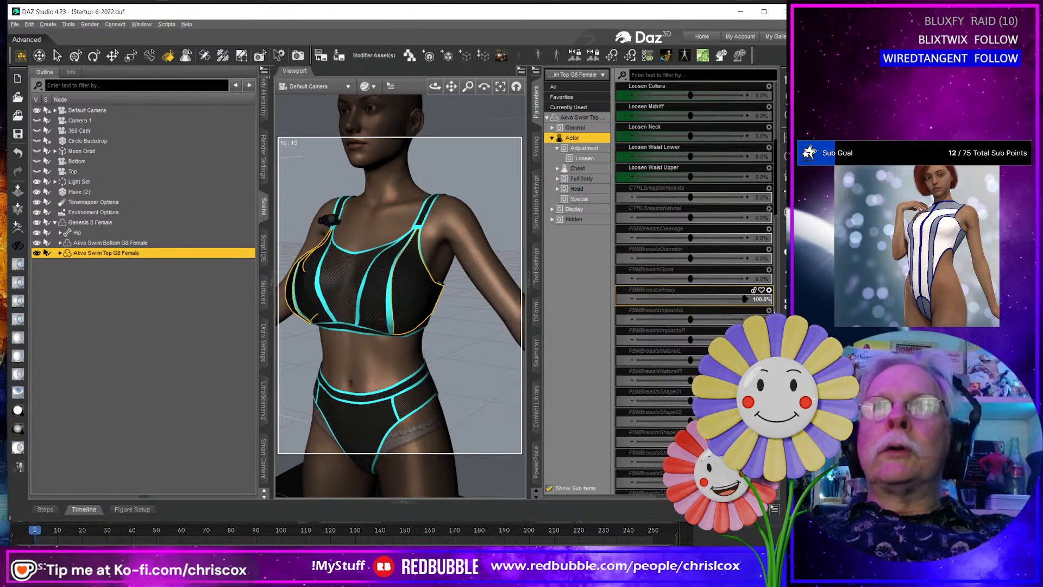
pyautogui.hotkey('ctrl', 'z')
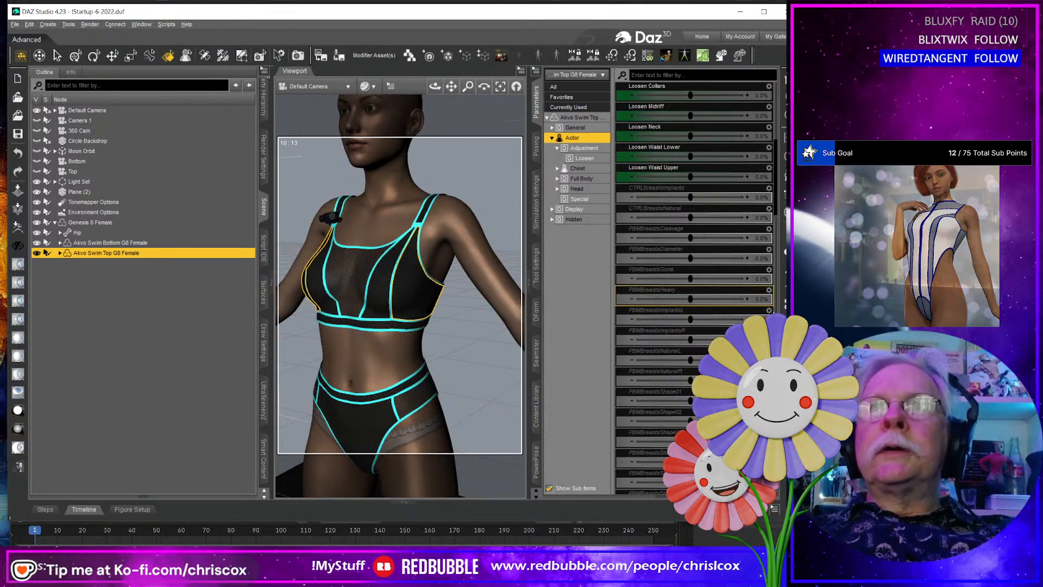
# Try the swim top's special Off Shoulder Both 01 morph at 100%, then undo it.
pyautogui.click(580, 199)
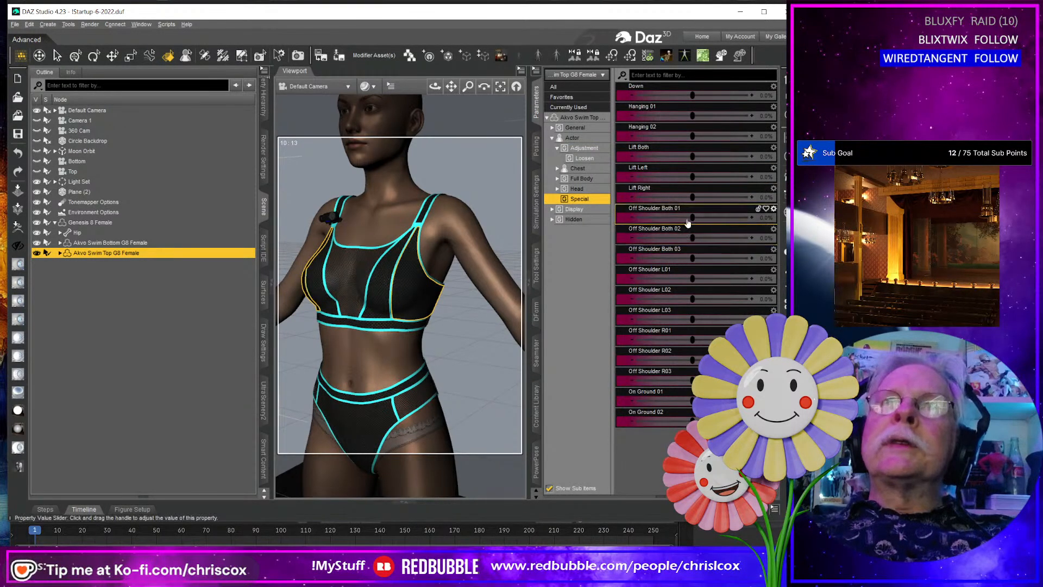
pyautogui.moveTo(690, 216); pyautogui.dragTo(752, 217)
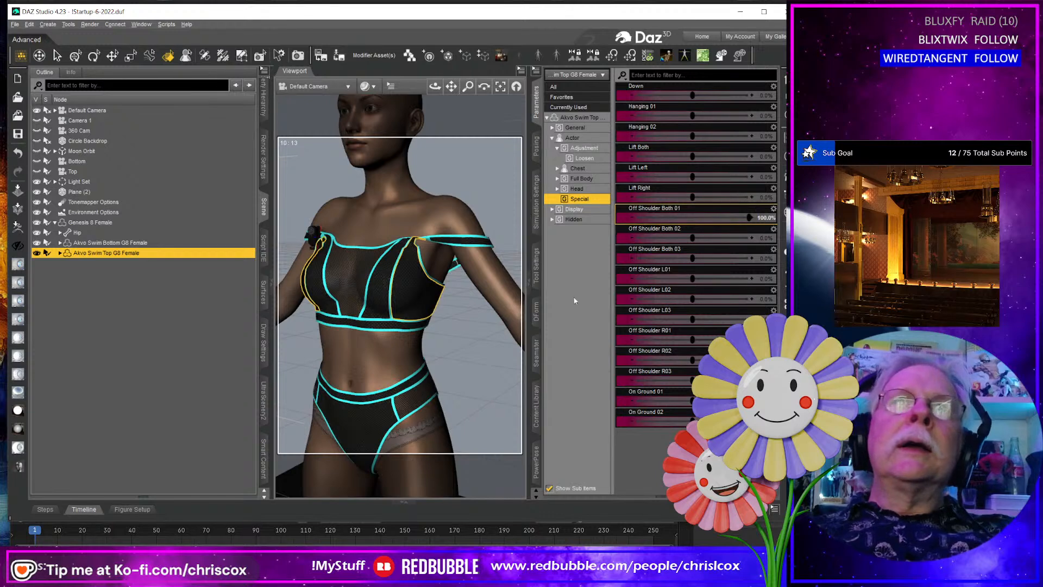
pyautogui.moveTo(481, 316)
pyautogui.mouseDown(button='middle')
pyautogui.moveTo(514, 317)
pyautogui.moveTo(472, 321)
pyautogui.mouseUp(button='middle')
pyautogui.hotkey('ctrl', 'z')
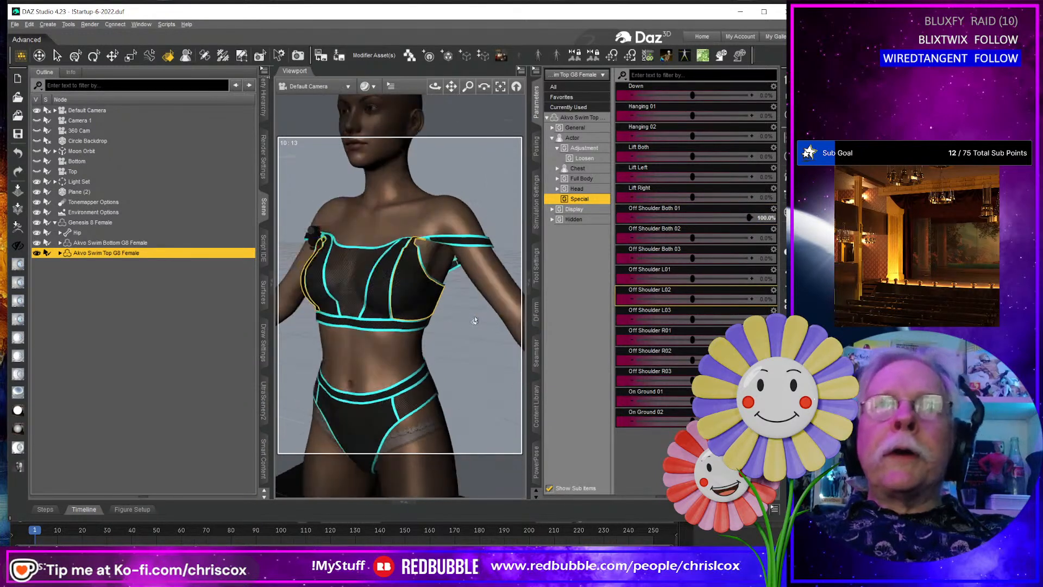
pyautogui.hotkey('ctrl', 'z')
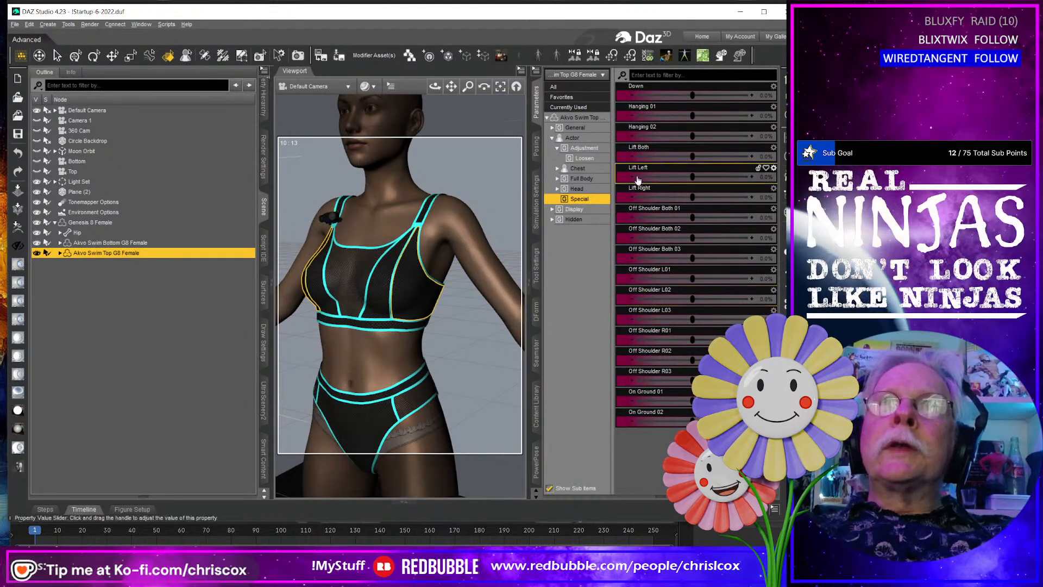
# Try the swim top's Adj Back adjustment at 100% and the Adj Chest Scale Height adjustment, undoing the changes.
pyautogui.click(584, 147)
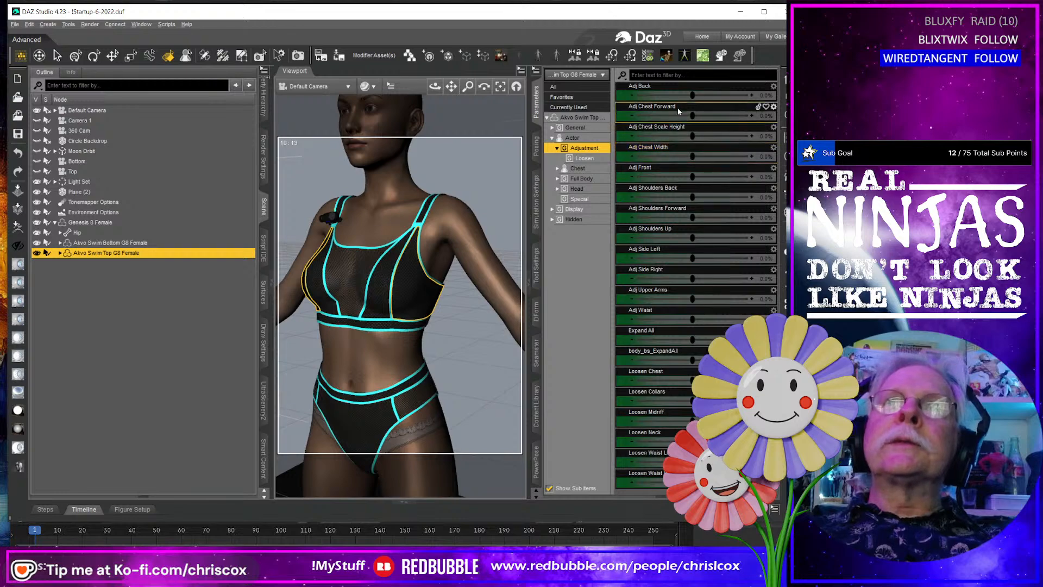
pyautogui.moveTo(693, 95); pyautogui.dragTo(751, 94)
pyautogui.moveTo(478, 228); pyautogui.dragTo(471, 191, button='middle')
pyautogui.scroll(3, 471, 191)
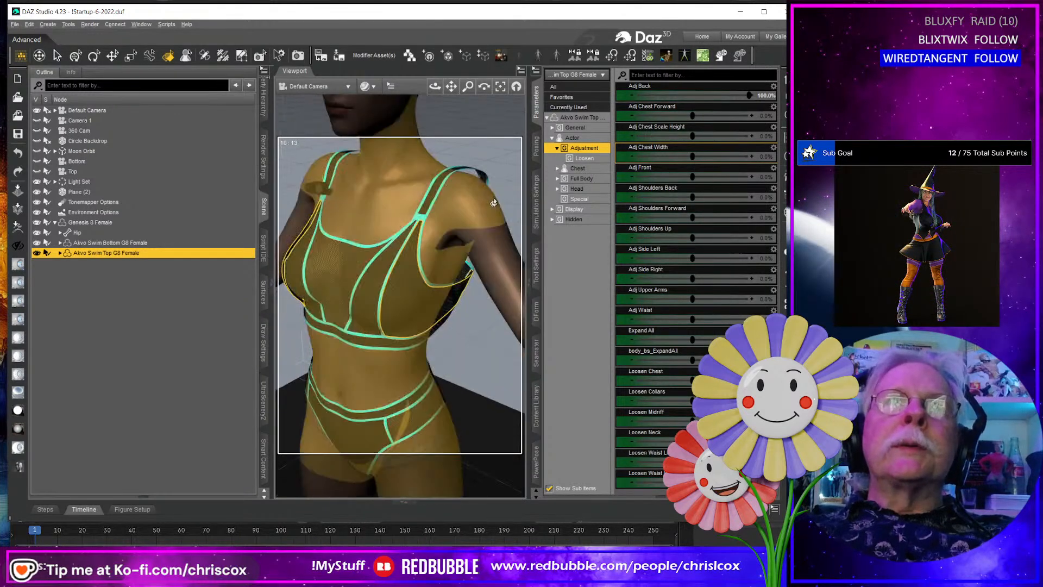
pyautogui.hotkey('ctrl', 'z')
pyautogui.hotkey('ctrl', 'z')
pyautogui.hotkey('ctrl', 'z')
pyautogui.hotkey('ctrl', 'z')
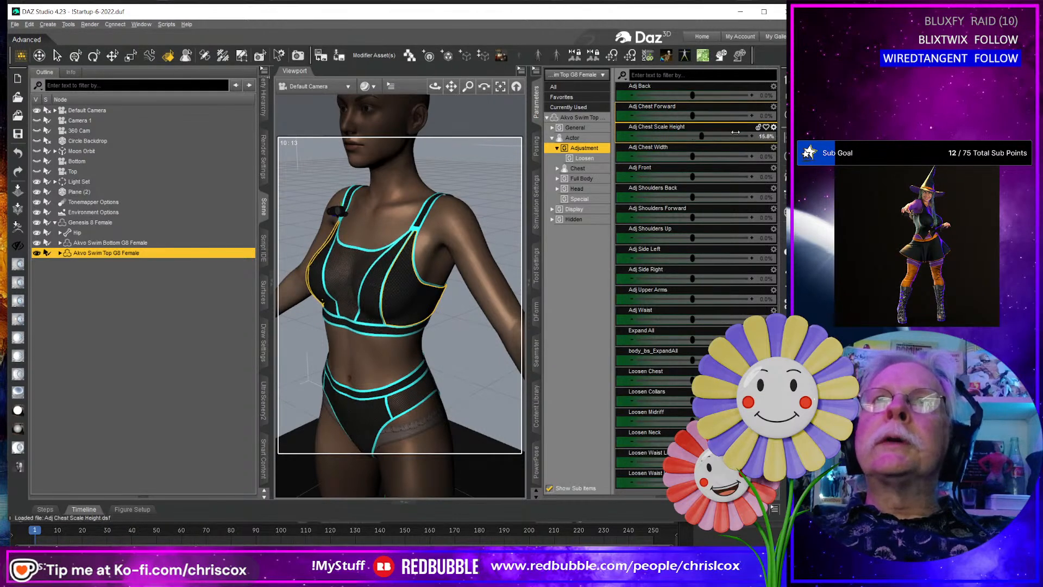
# Try the swim top's Adj Front at 100%, Adj Shoulders Back and Adj Shoulders Forward adjustments, undoing each one.
pyautogui.moveTo(694, 177); pyautogui.dragTo(780, 196)
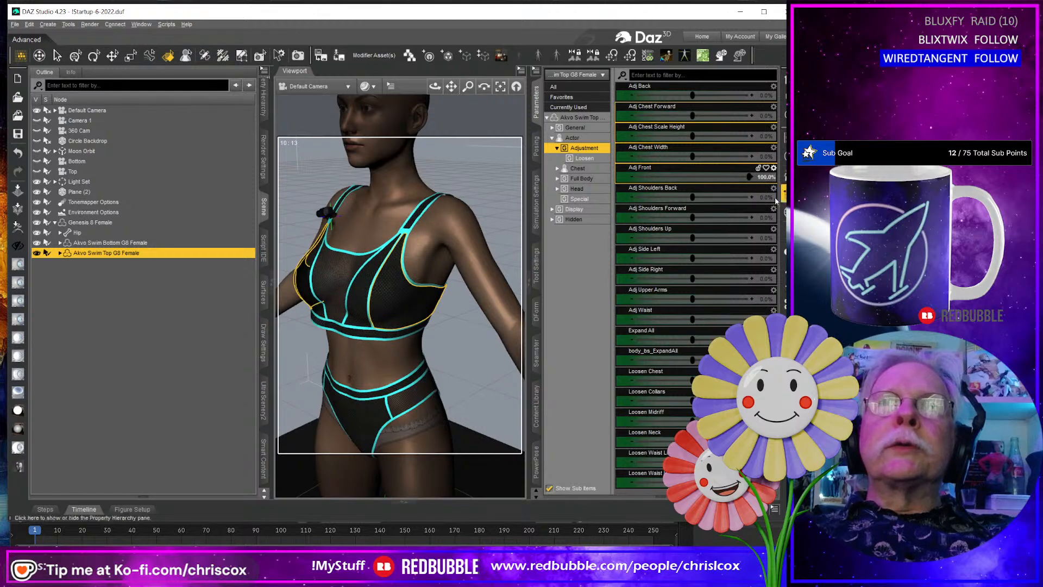
pyautogui.hotkey('ctrl', 'z')
pyautogui.moveTo(693, 196); pyautogui.dragTo(700, 194)
pyautogui.hotkey('ctrl', 'z')
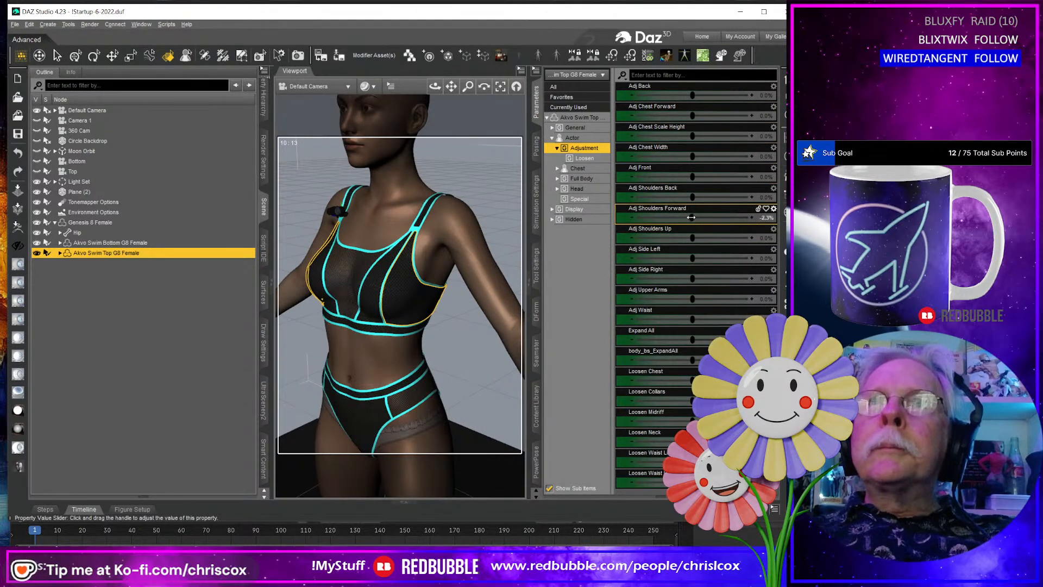
pyautogui.hotkey('ctrl', 'z')
# Try the swim top's Adj Shoulders Up adjustment, and Adj Side Left and Adj Side Right at 100%, undoing each one.
pyautogui.moveTo(693, 237); pyautogui.dragTo(763, 228)
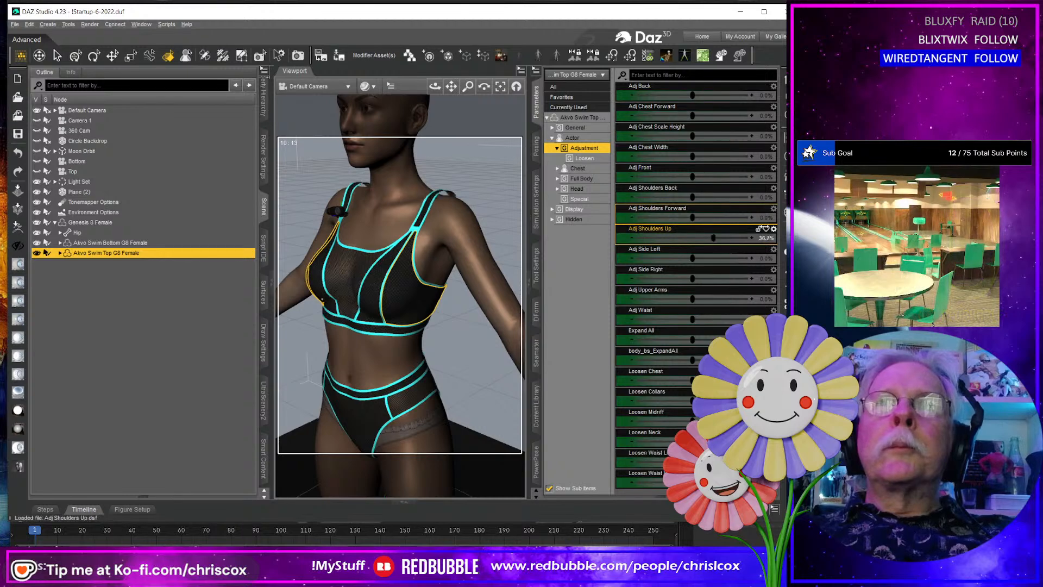
pyautogui.hotkey('ctrl', 'z')
pyautogui.moveTo(693, 258); pyautogui.dragTo(760, 250)
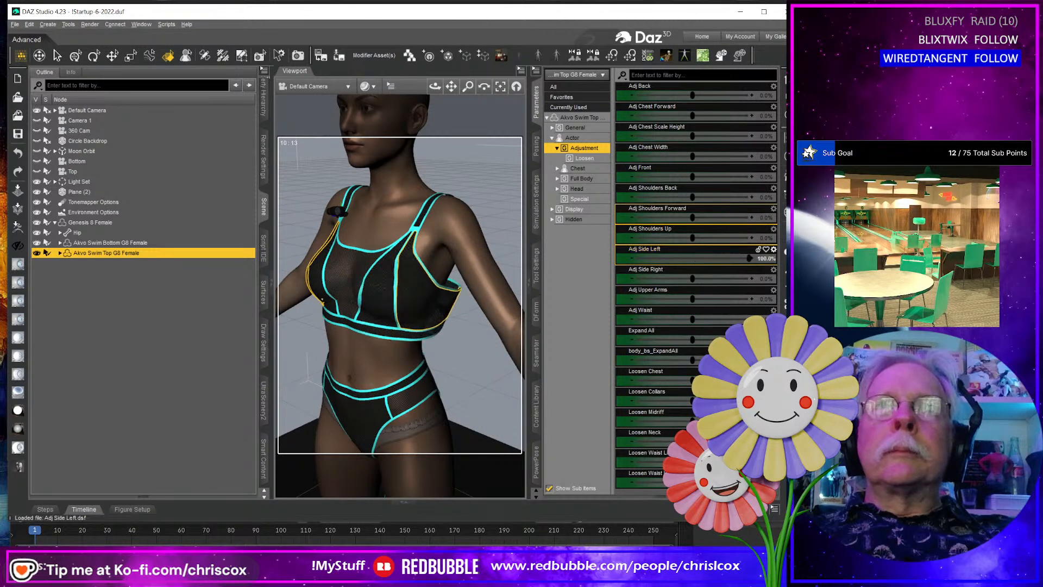
pyautogui.hotkey('ctrl', 'z')
pyautogui.moveTo(690, 278); pyautogui.dragTo(760, 270)
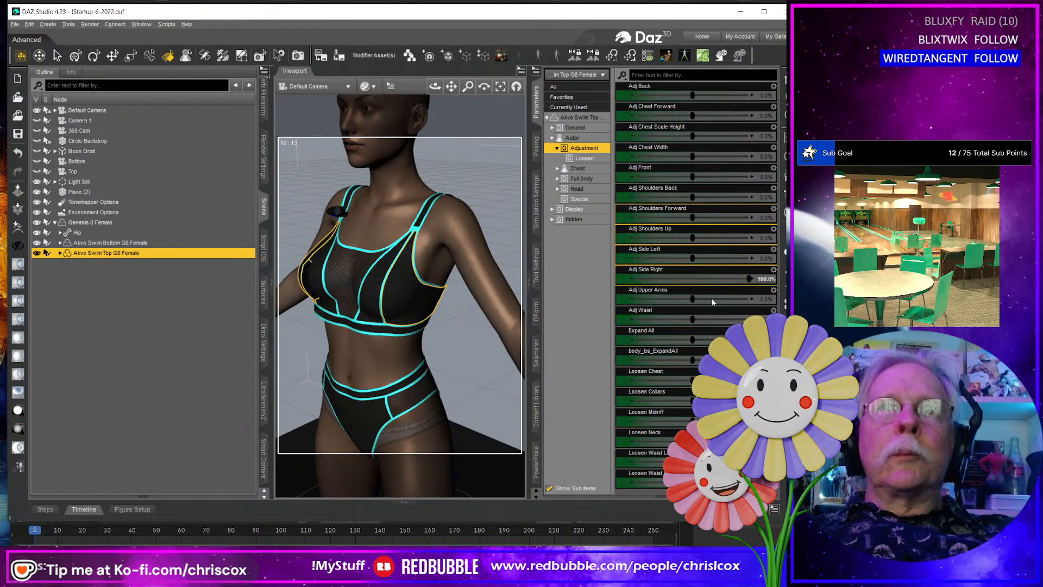
pyautogui.hotkey('ctrl', 'z')
# Try the swim top's Adj Upper Arms adjustment at 100% and the Adj Waist adjustment, undoing both.
pyautogui.moveTo(693, 298); pyautogui.dragTo(756, 298)
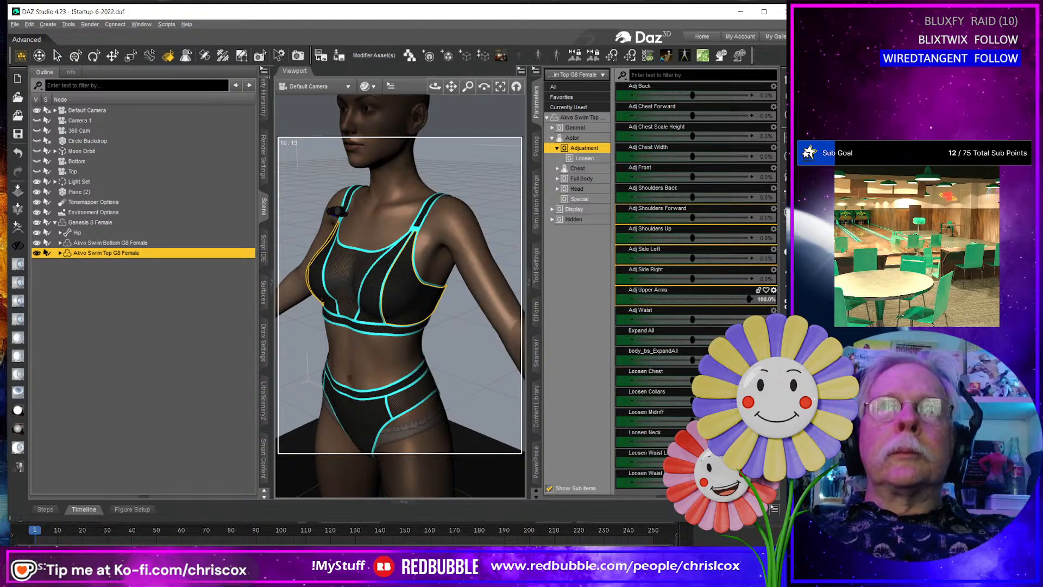
pyautogui.hotkey('ctrl', 'z')
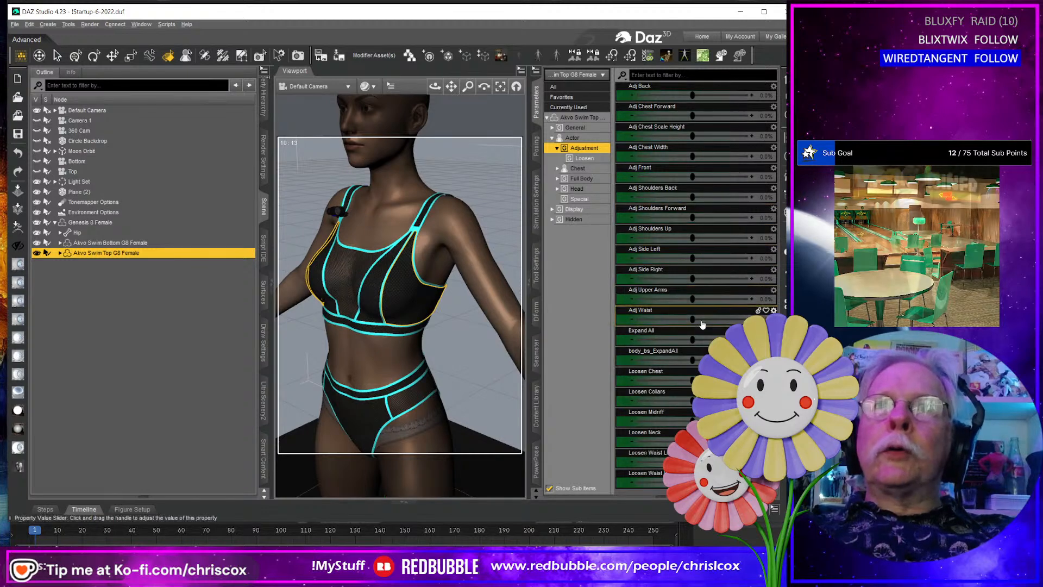
pyautogui.moveTo(692, 319); pyautogui.dragTo(756, 319)
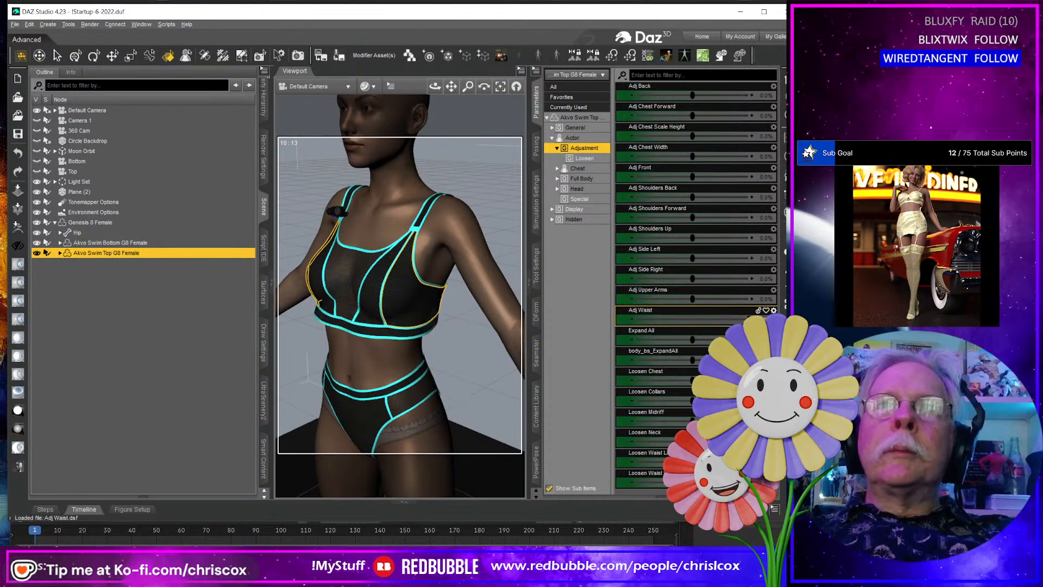
pyautogui.hotkey('ctrl', 'z')
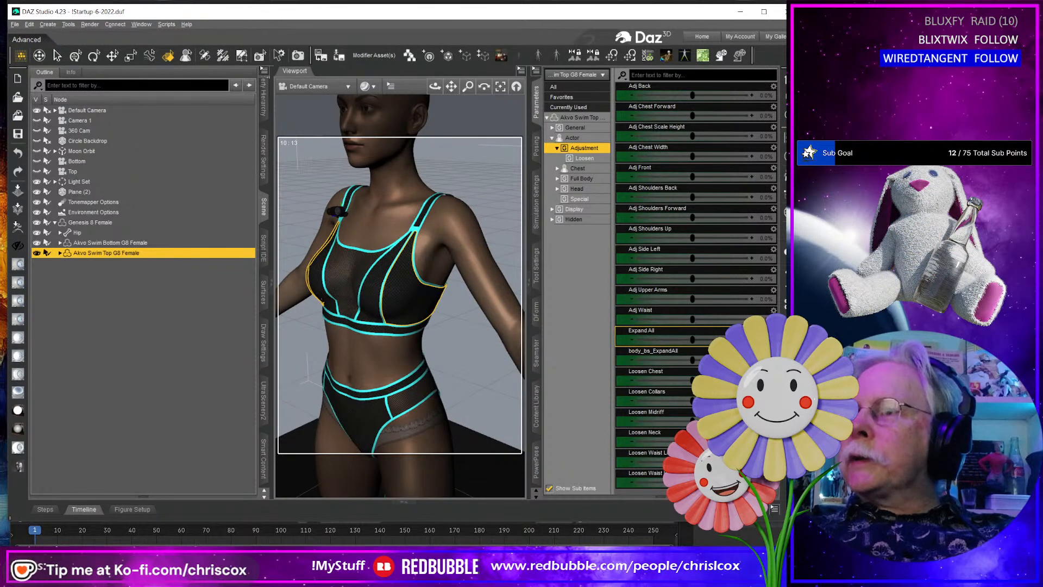
# Switch to File Explorer and open the Base morph folder of Akvo Swim Top G8 Female within the !DS Test 05 data folder.
pyautogui.hotkey('alt', 'Tab')
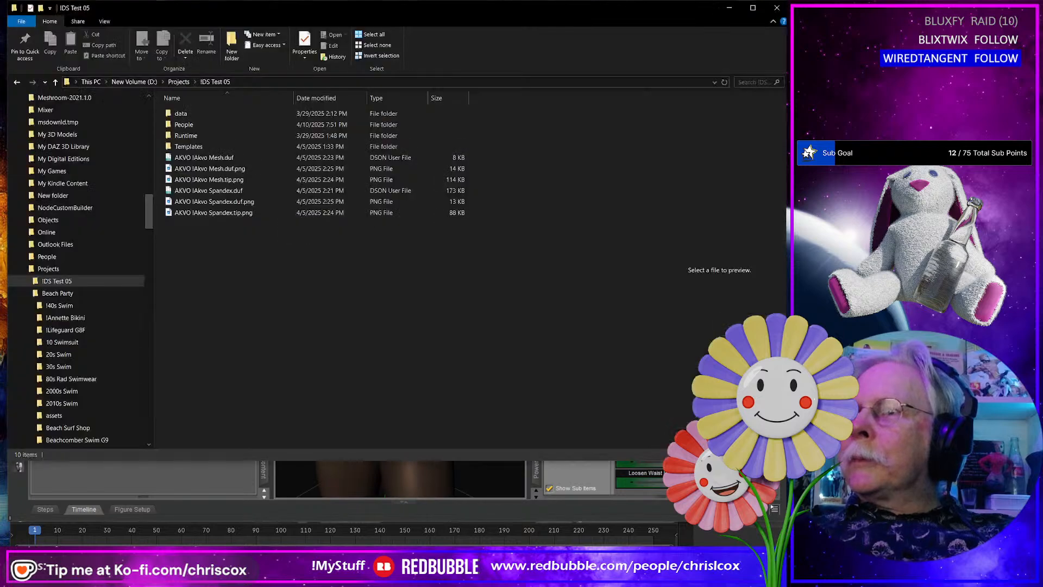
pyautogui.doubleClick(192, 113)
pyautogui.doubleClick(203, 115)
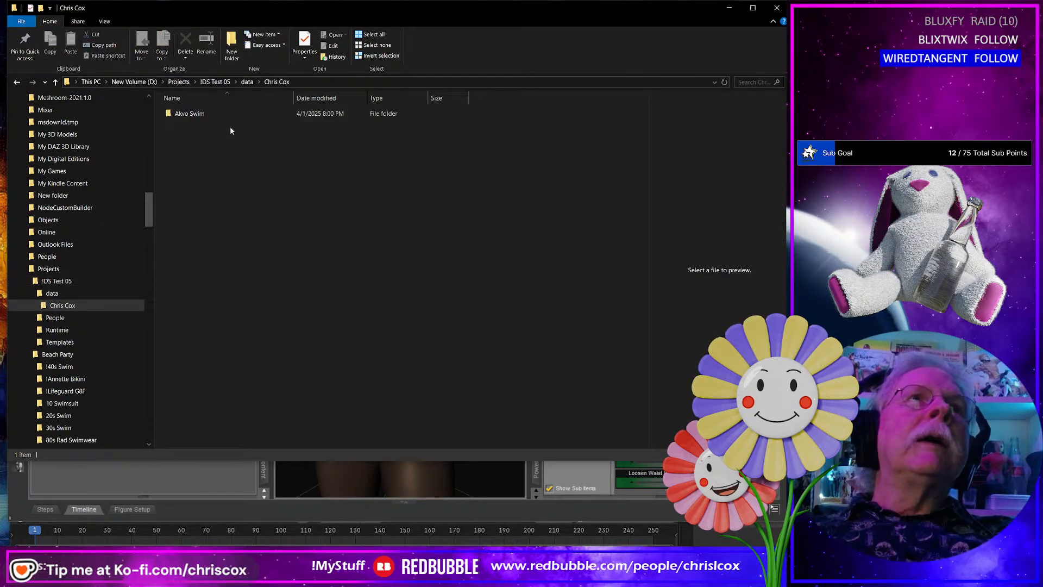
pyautogui.doubleClick(197, 115)
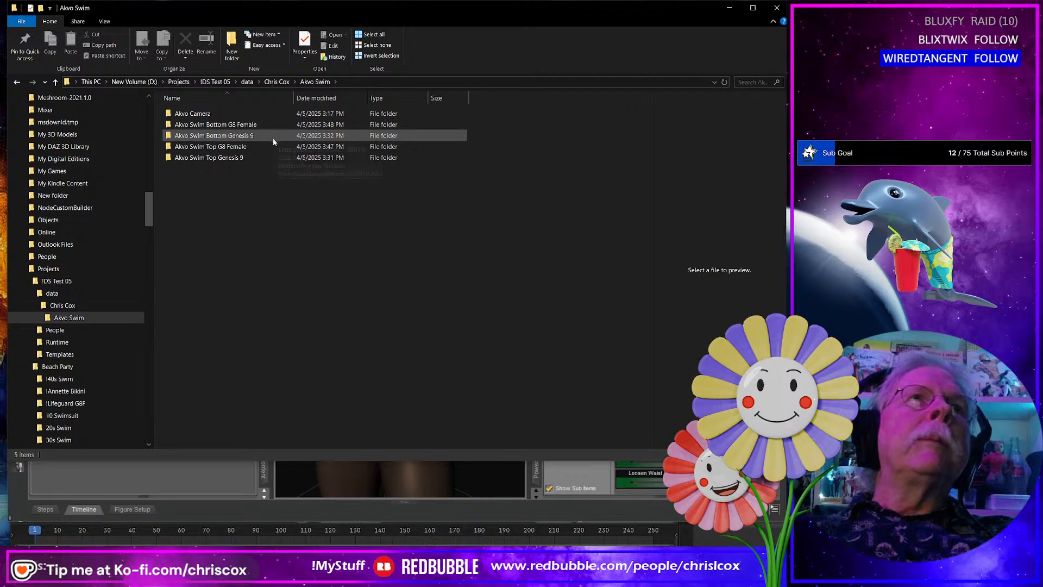
pyautogui.click(259, 151)
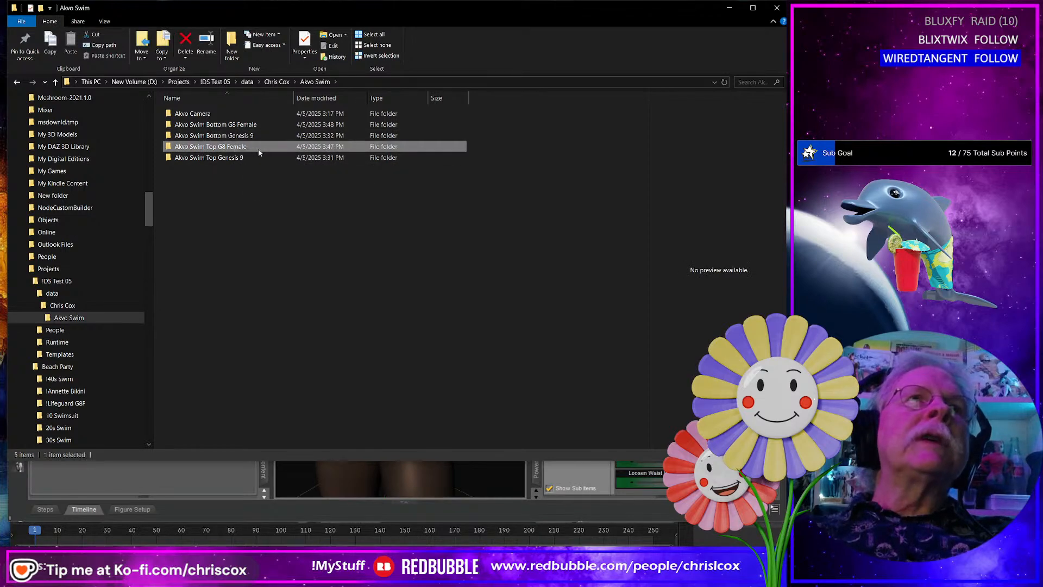
pyautogui.doubleClick(243, 148)
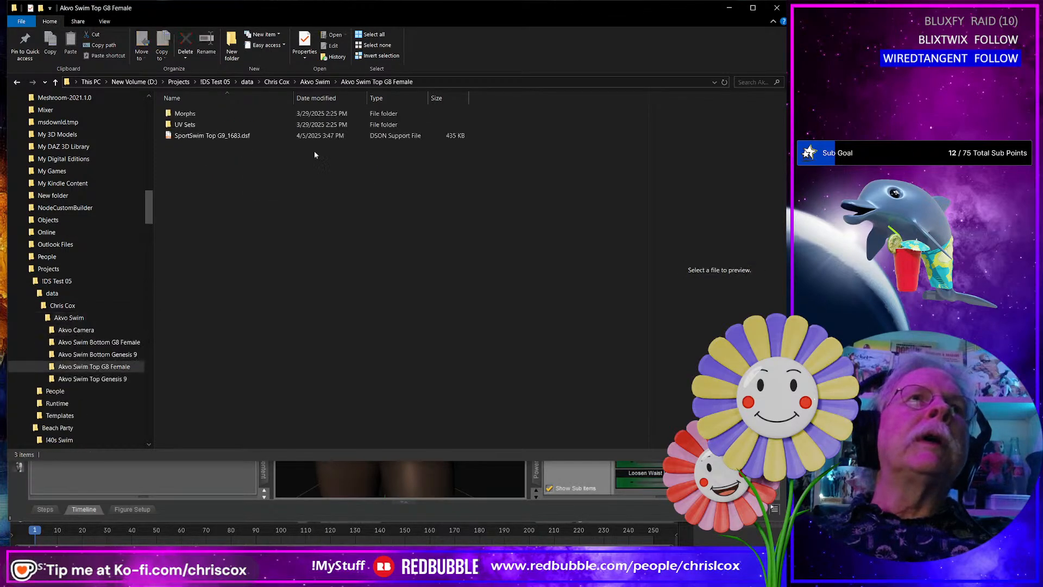
pyautogui.doubleClick(187, 114)
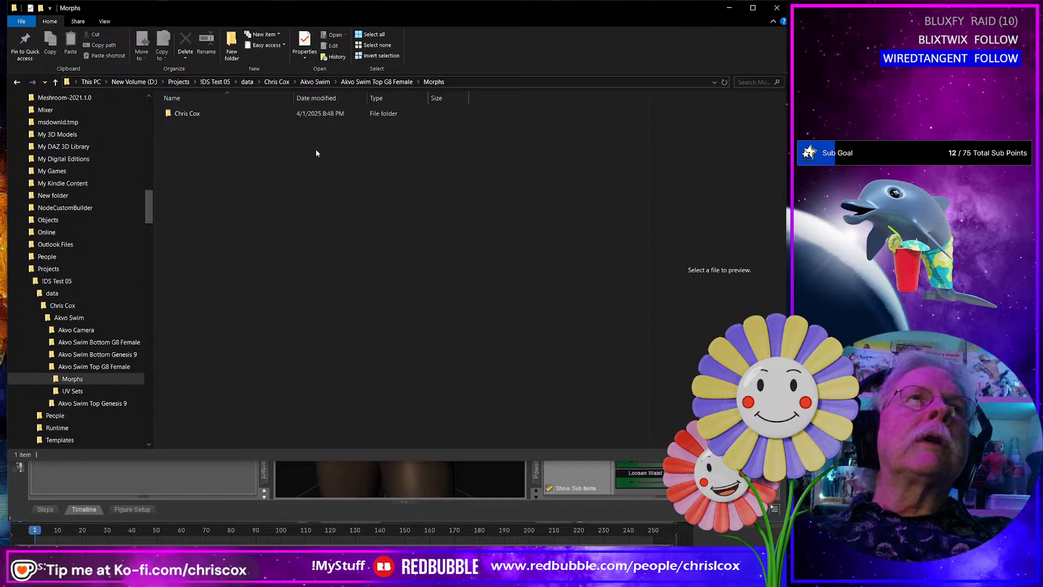
pyautogui.doubleClick(199, 114)
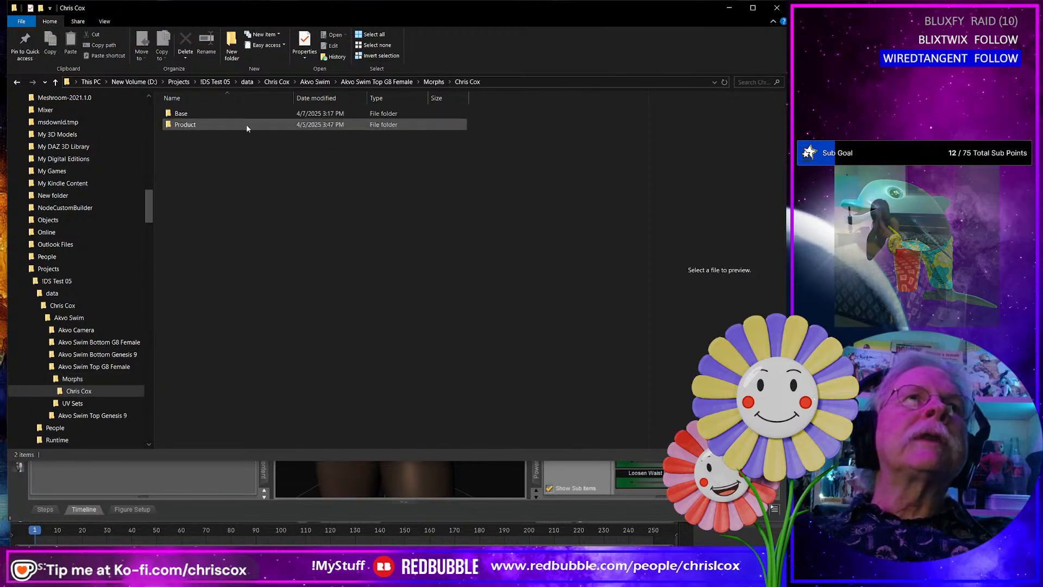
pyautogui.doubleClick(196, 115)
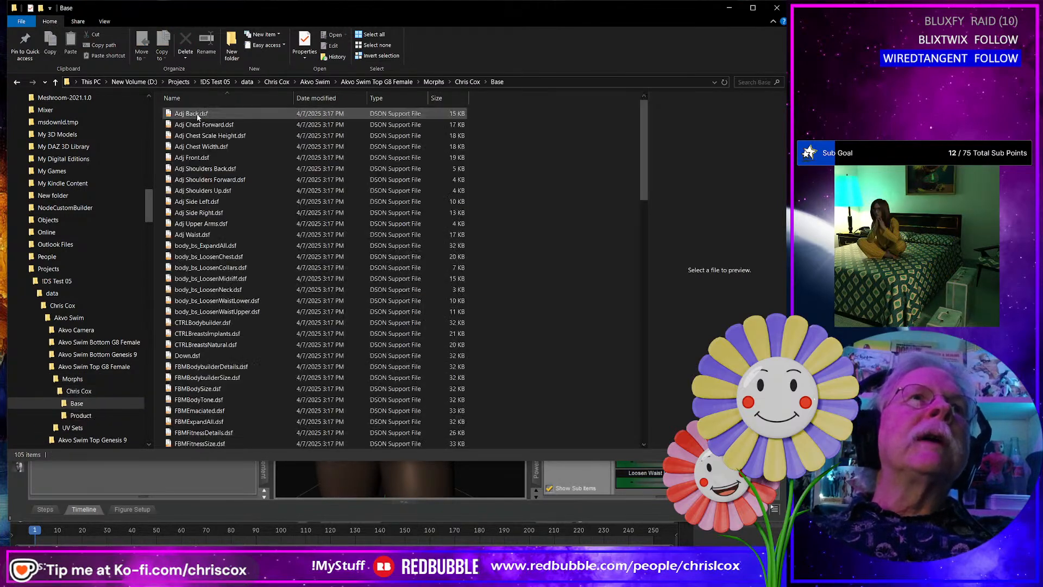
# Compare the swim top's Product and Base morph folders, and delete body_bs_ExpandAll.dsf from Base.
pyautogui.click(82, 415)
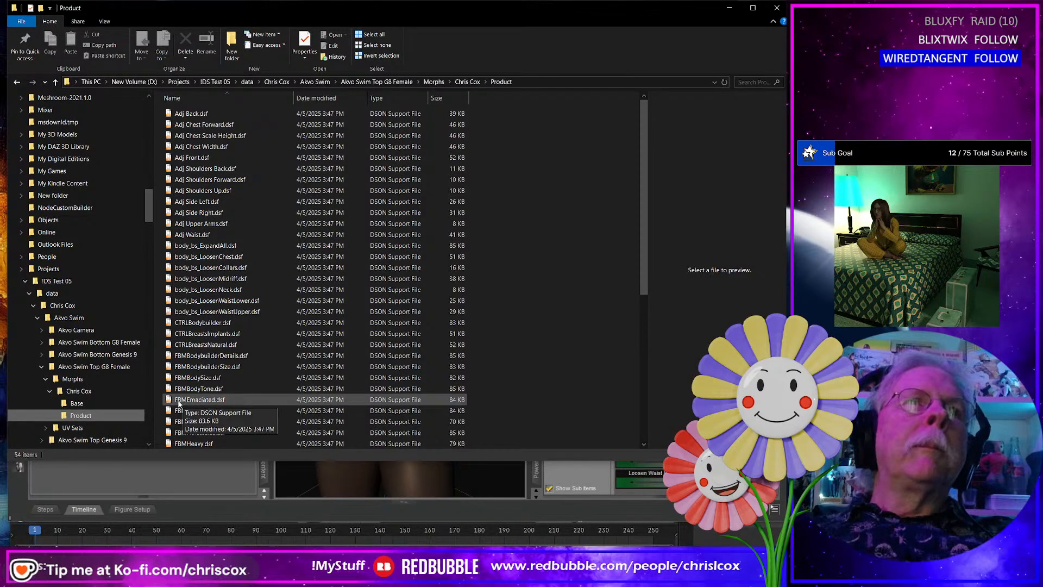
pyautogui.click(76, 404)
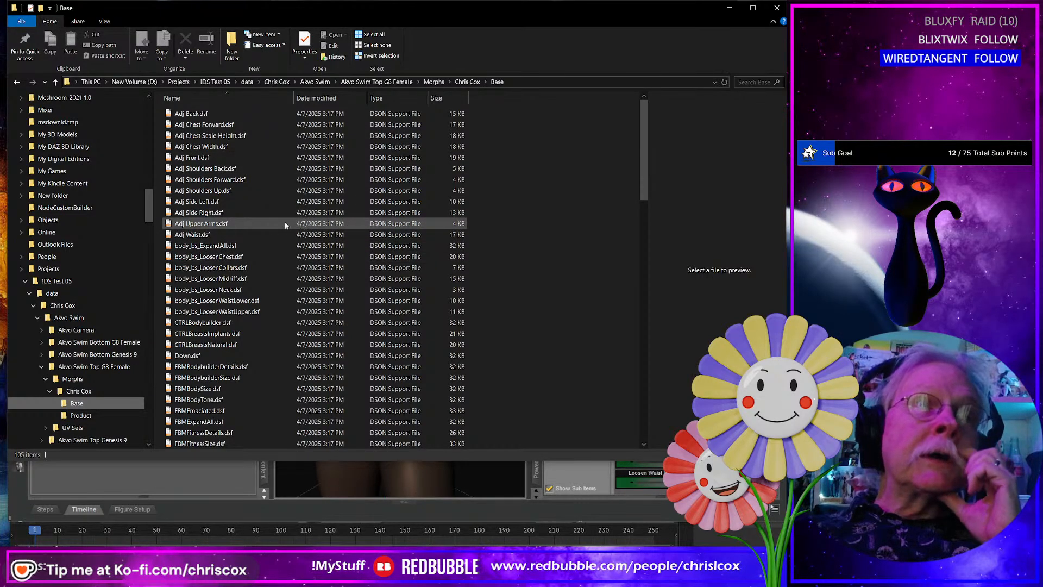
pyautogui.click(321, 246)
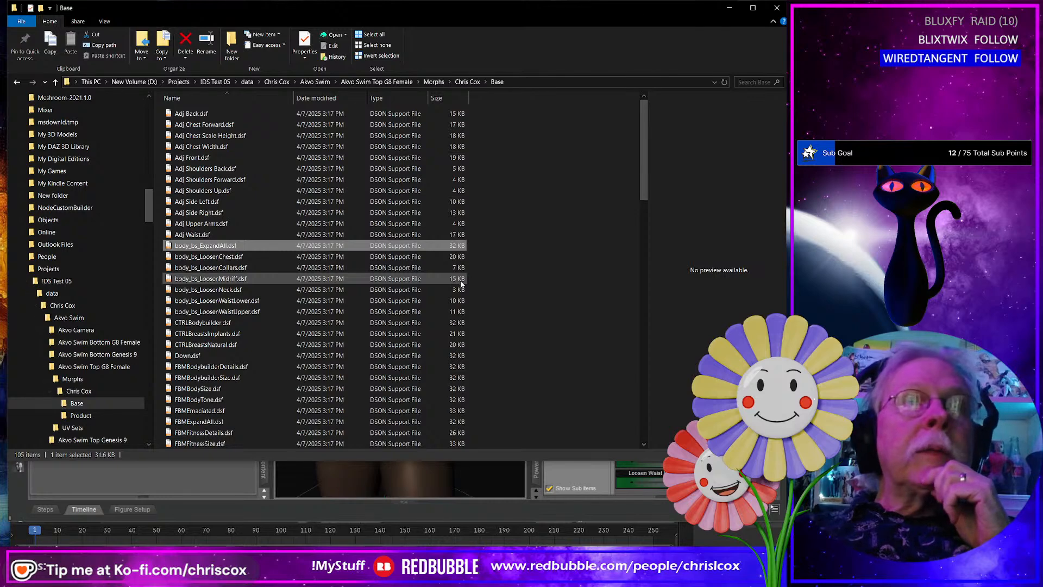
pyautogui.press('Delete')
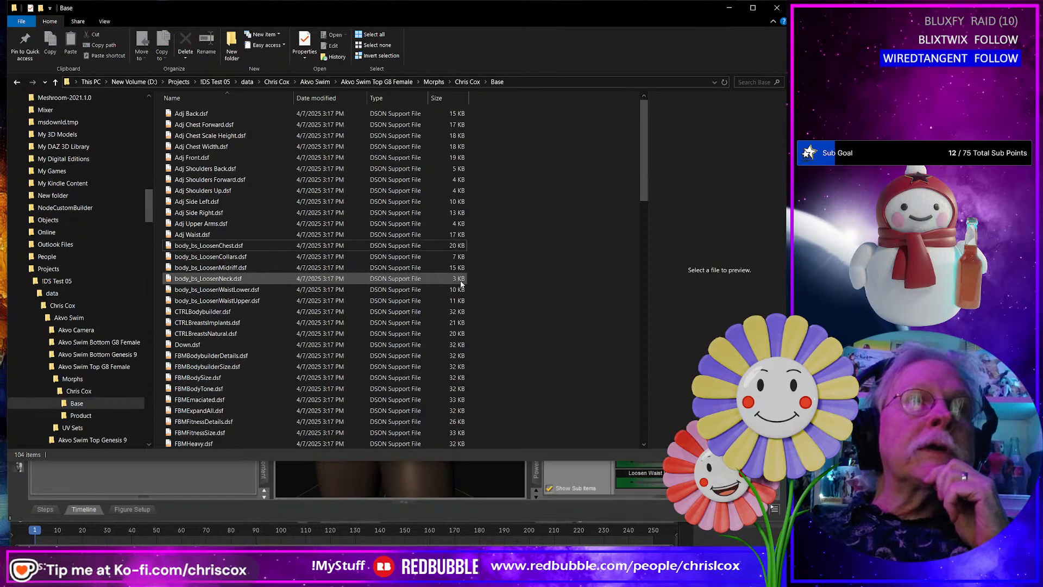
# Check the swim top's Base morph files against the Product folder, and delete the Product folder.
pyautogui.click(106, 415)
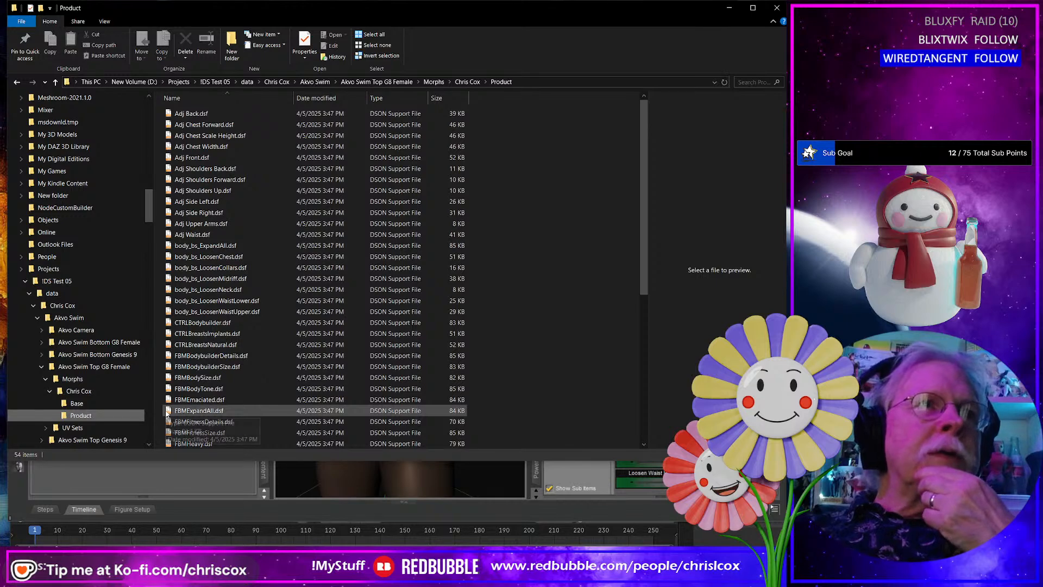
pyautogui.click(103, 403)
pyautogui.scroll(-10, 257, 392)
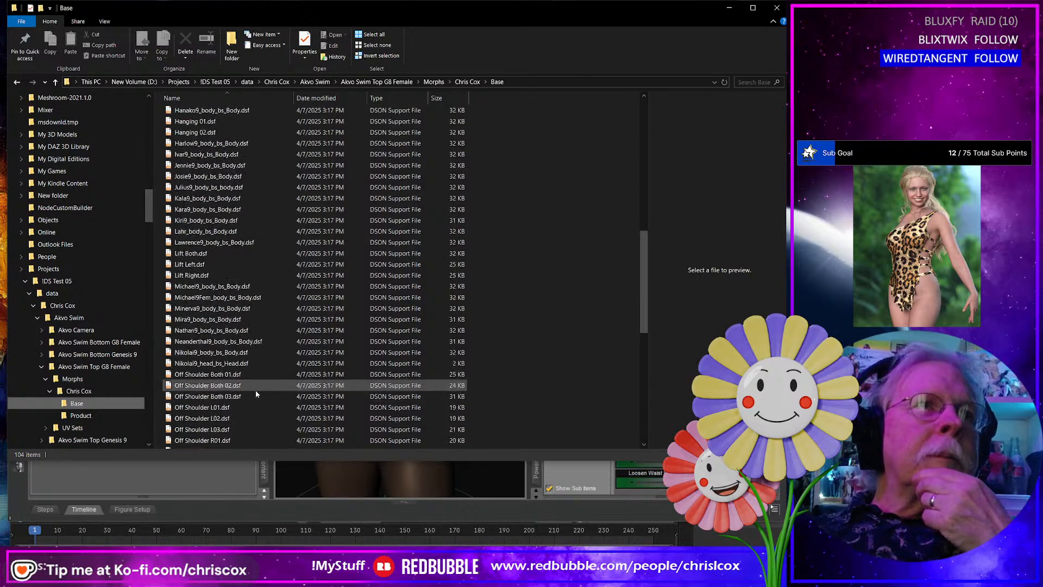
pyautogui.scroll(15, 256, 390)
pyautogui.click(81, 416)
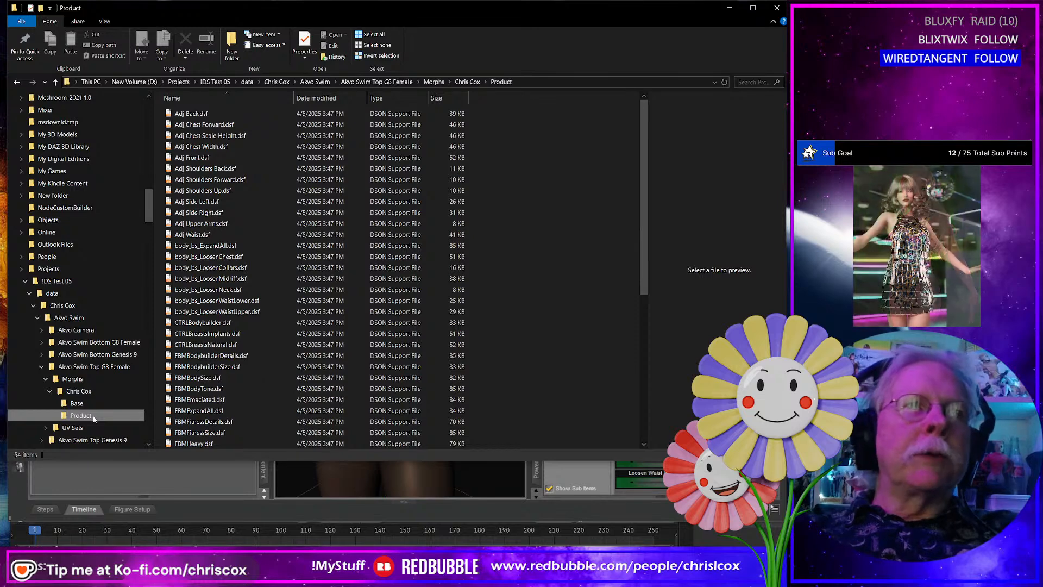
pyautogui.press('Delete')
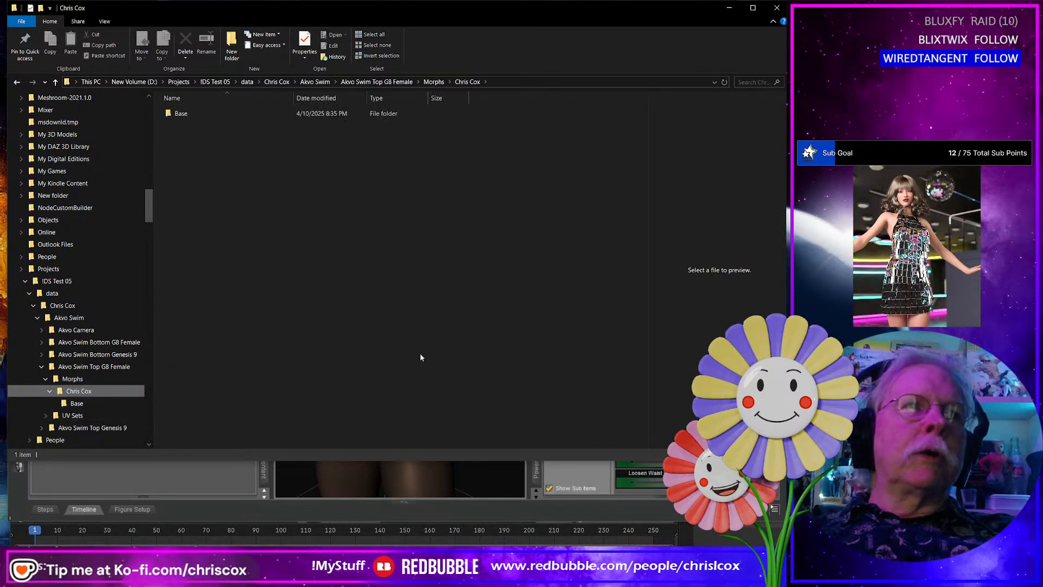
# Switch back to DAZ Studio and delete the Akvo swim top and swim bottom from the scene.
pyautogui.hotkey('alt', 'Tab')
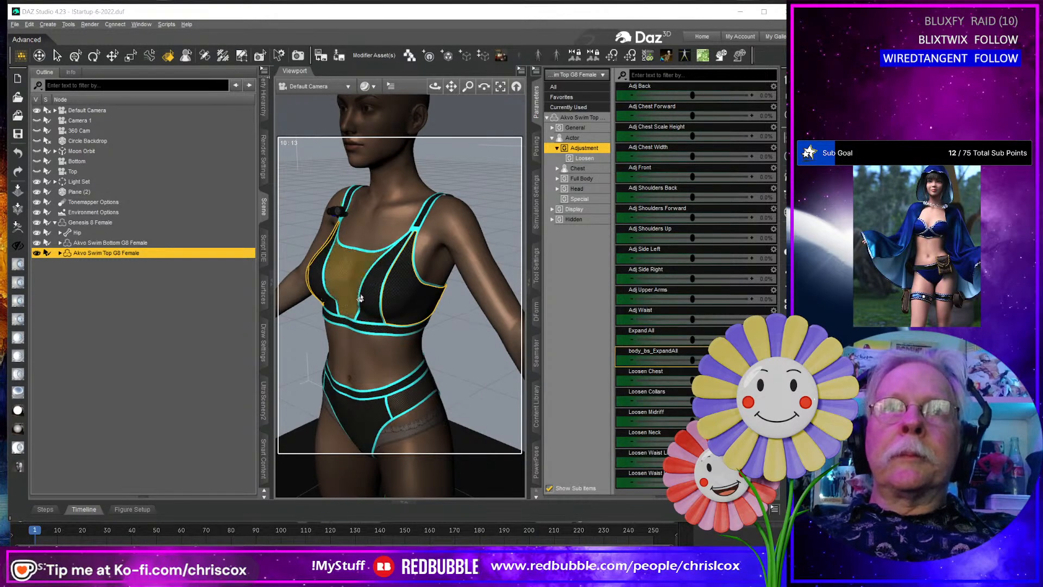
pyautogui.press('Delete')
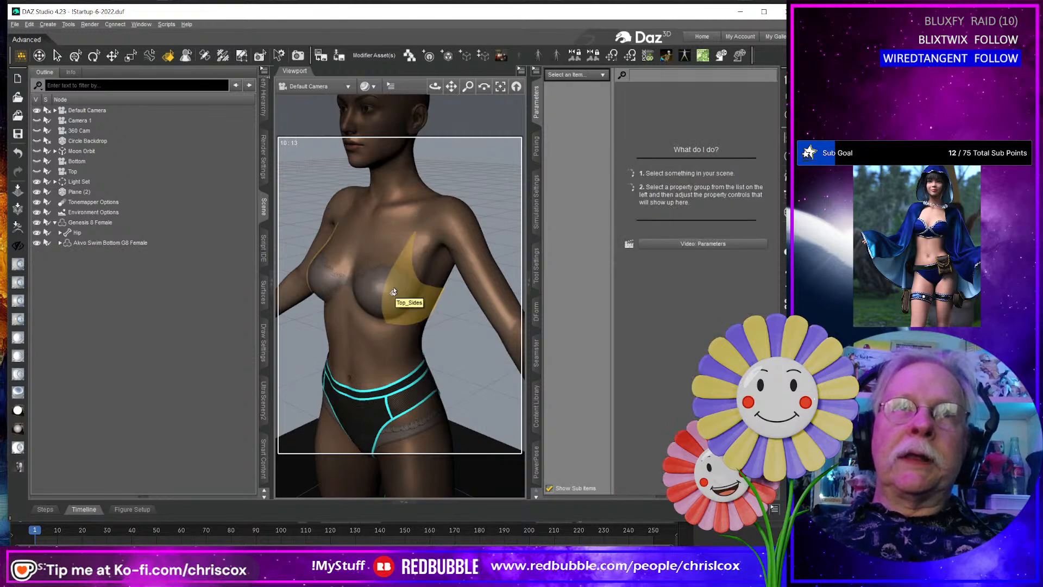
pyautogui.click(456, 238)
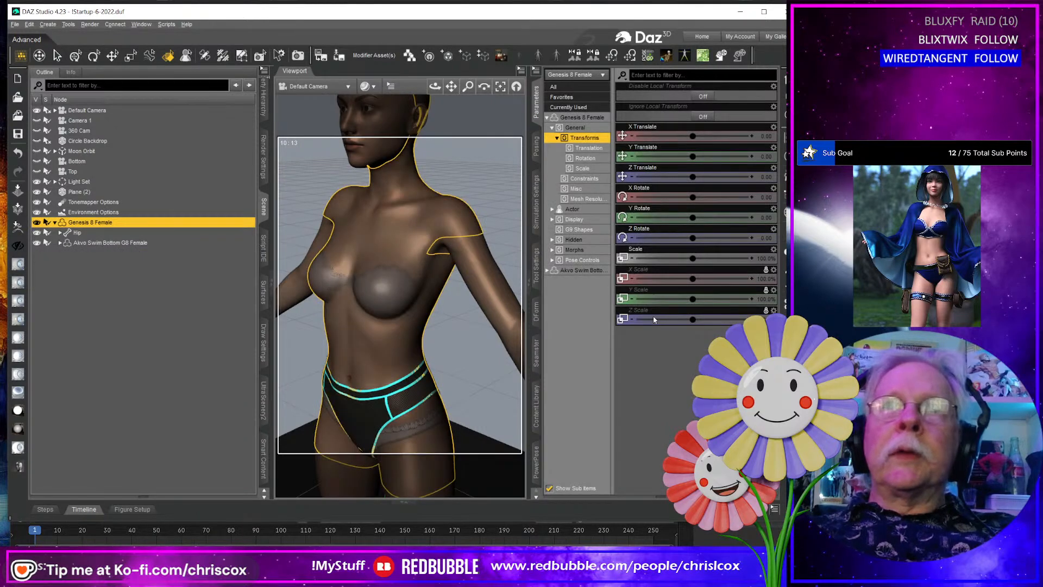
pyautogui.click(391, 405)
pyautogui.press('Delete')
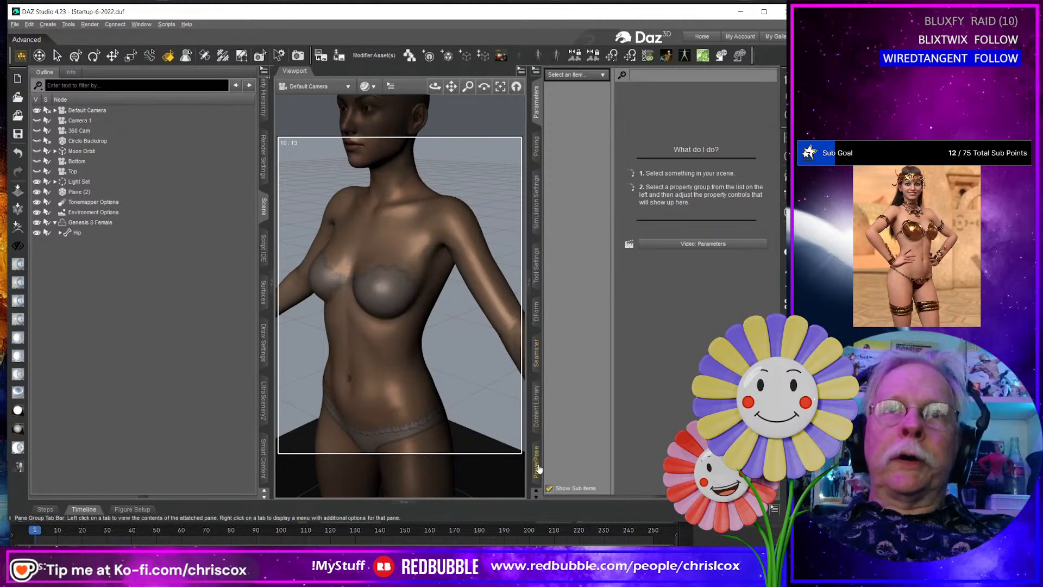
# Browse the content library to the Genesis 8 Female clothing in !DS Test 06, and select the Genesis 8 Female figure.
pyautogui.click(537, 414)
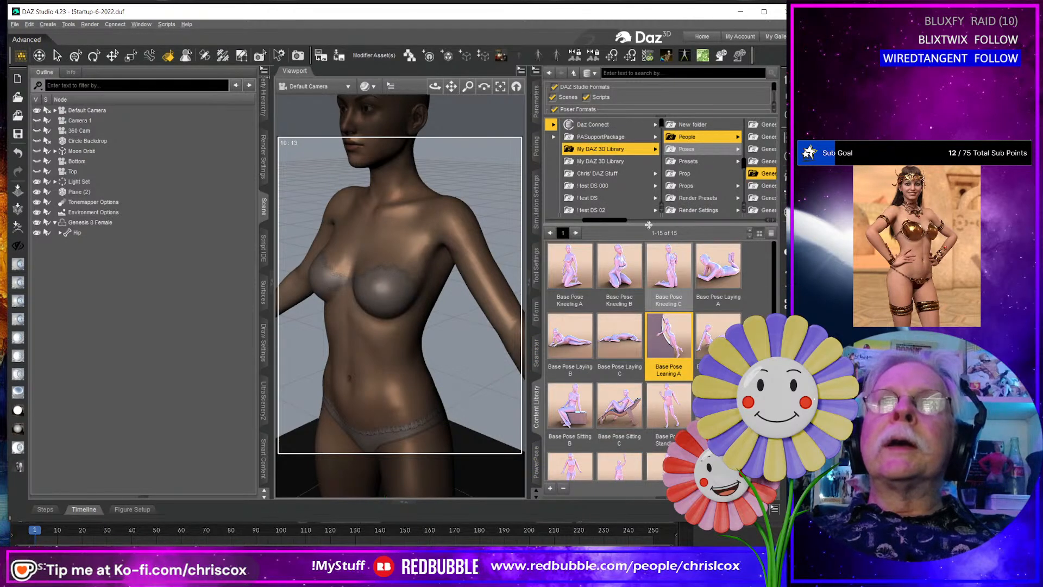
pyautogui.moveTo(614, 221); pyautogui.dragTo(559, 220)
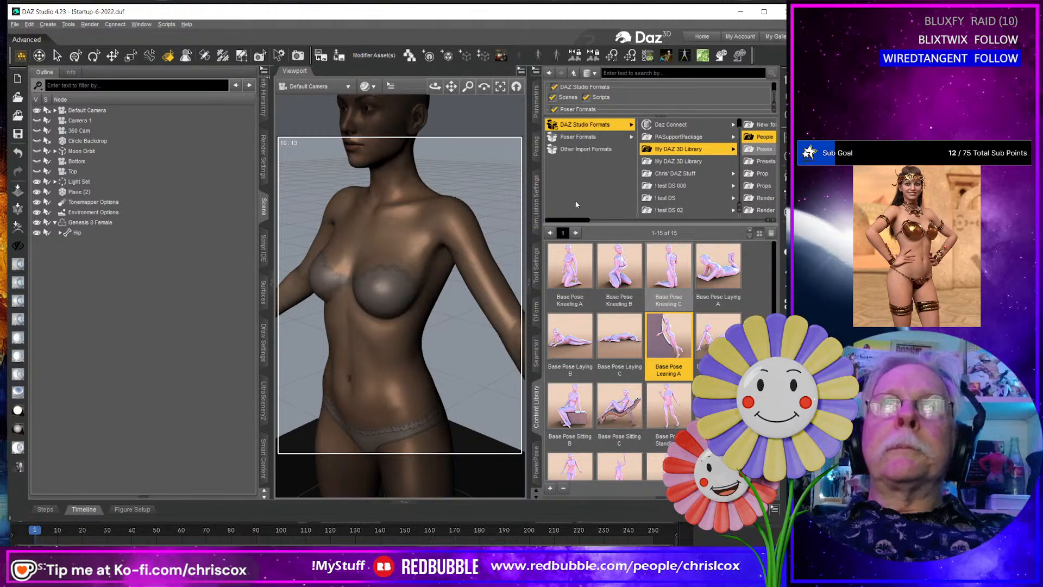
pyautogui.scroll(-3, 669, 152)
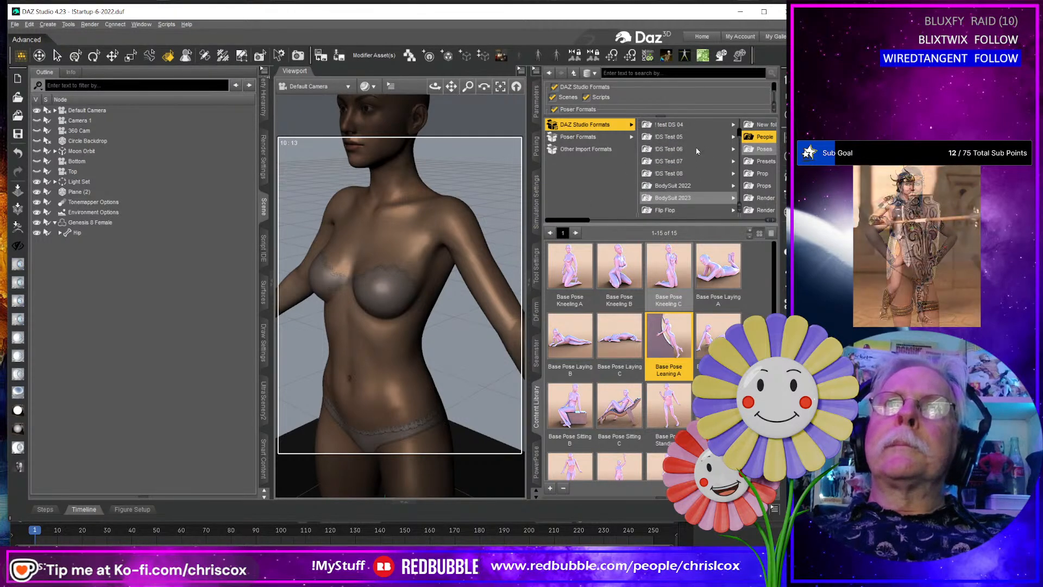
pyautogui.click(676, 153)
pyautogui.click(731, 125)
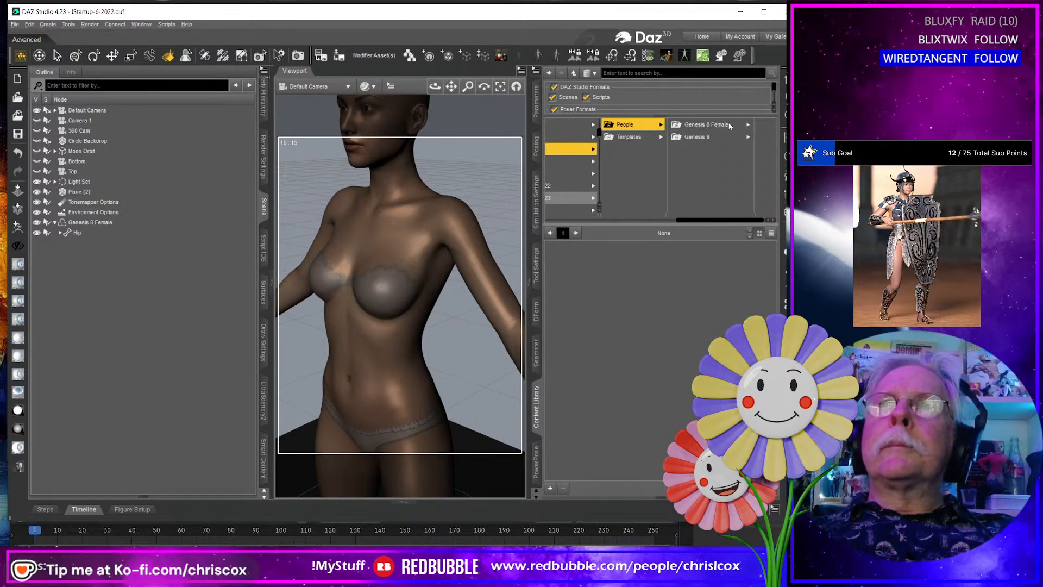
pyautogui.click(732, 123)
pyautogui.click(731, 124)
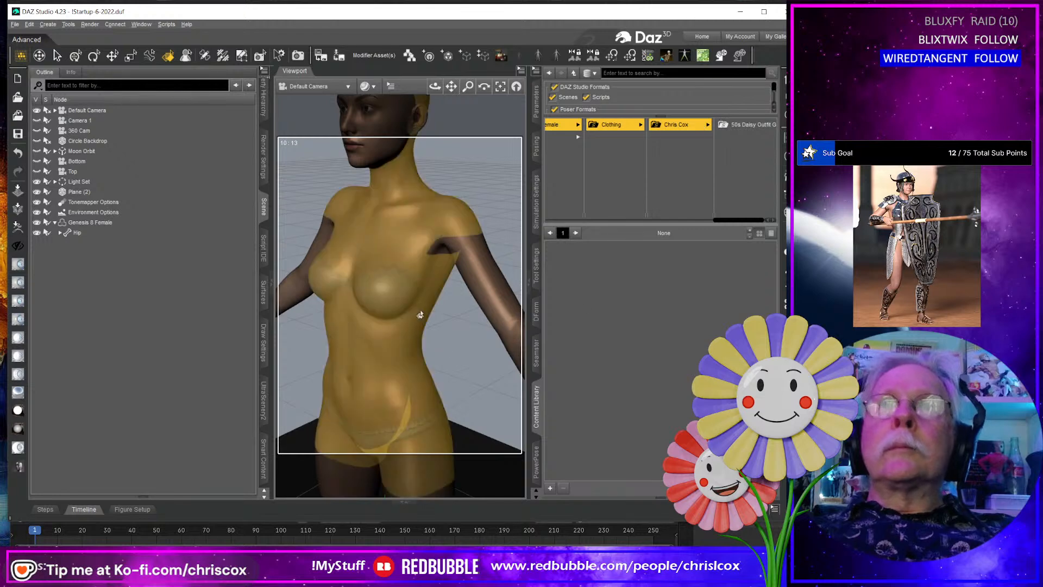
pyautogui.click(399, 276)
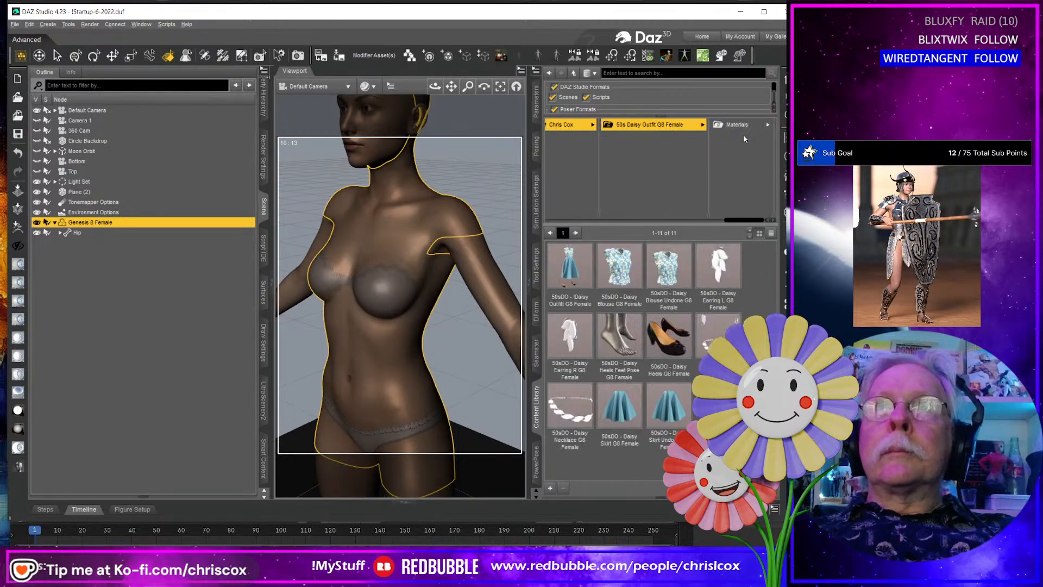
# Browse the content library to !DS Test 05's Akvo Swim Genesis 8 Female folder and load the AKVO !Outfit onto the figure.
pyautogui.moveTo(759, 222); pyautogui.dragTo(608, 225)
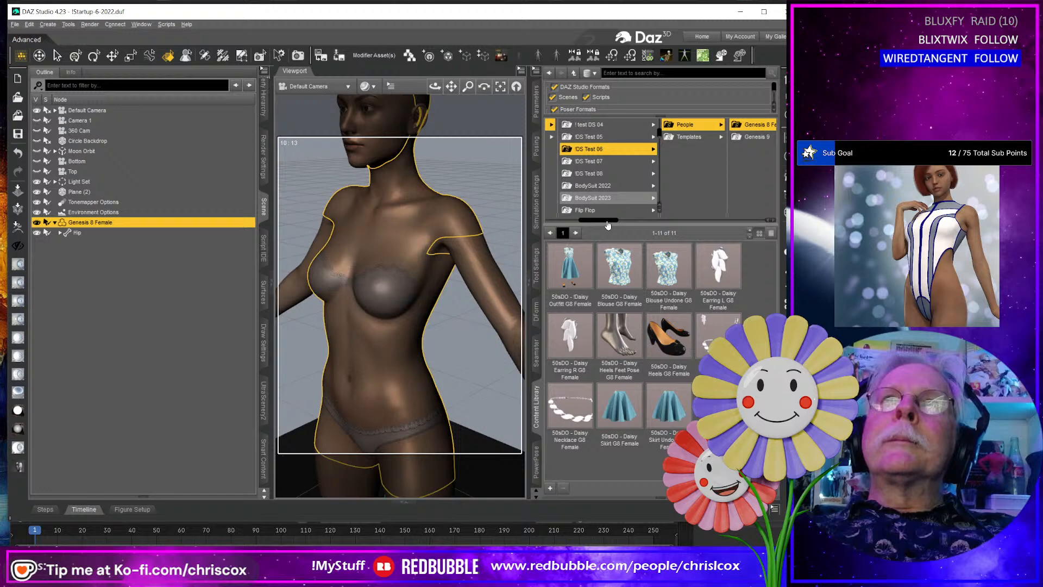
pyautogui.click(618, 138)
pyautogui.click(686, 124)
pyautogui.click(717, 124)
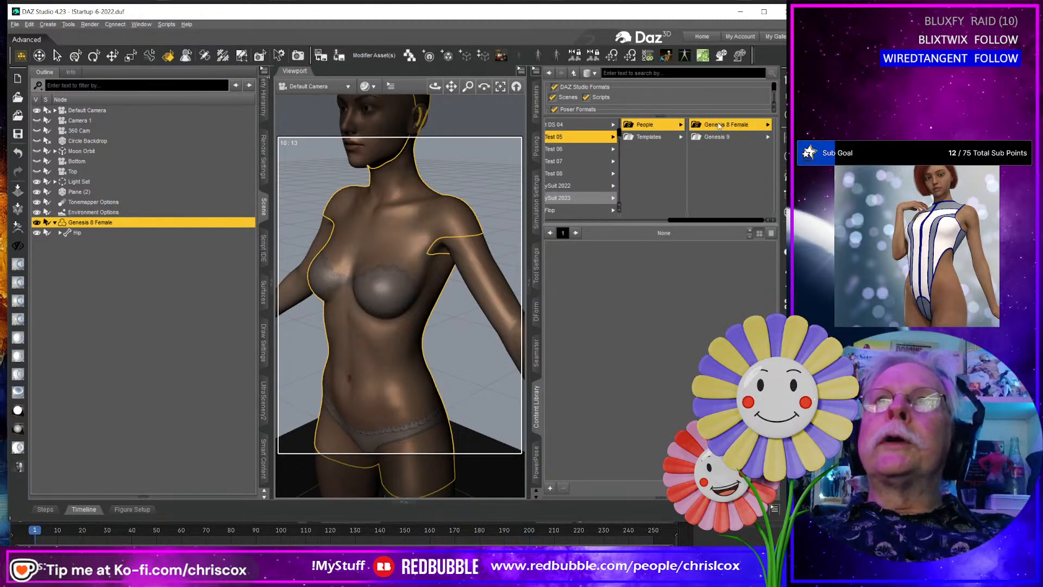
pyautogui.click(725, 125)
pyautogui.click(727, 125)
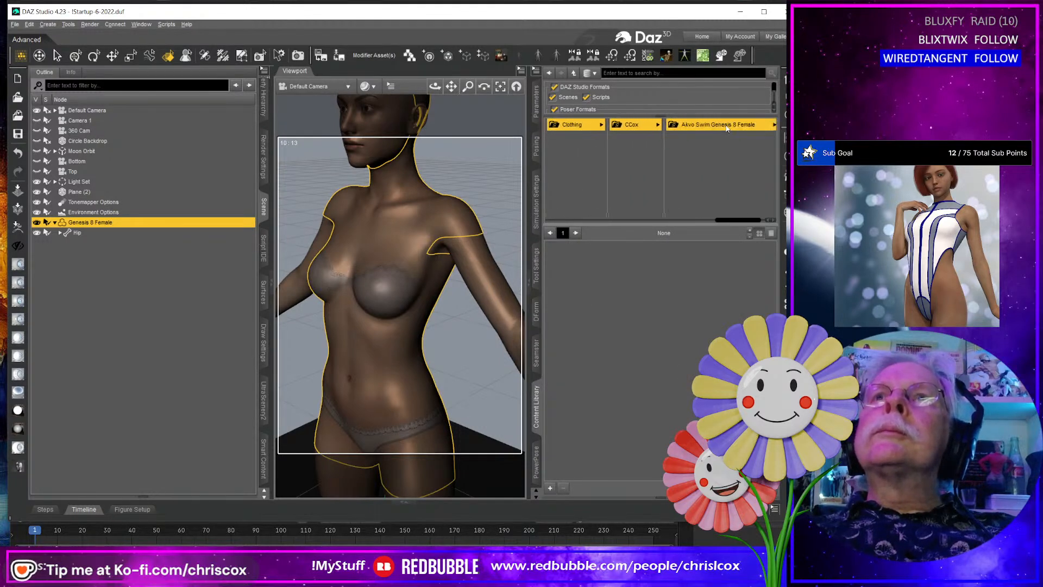
pyautogui.click(718, 125)
pyautogui.moveTo(569, 276); pyautogui.dragTo(435, 347)
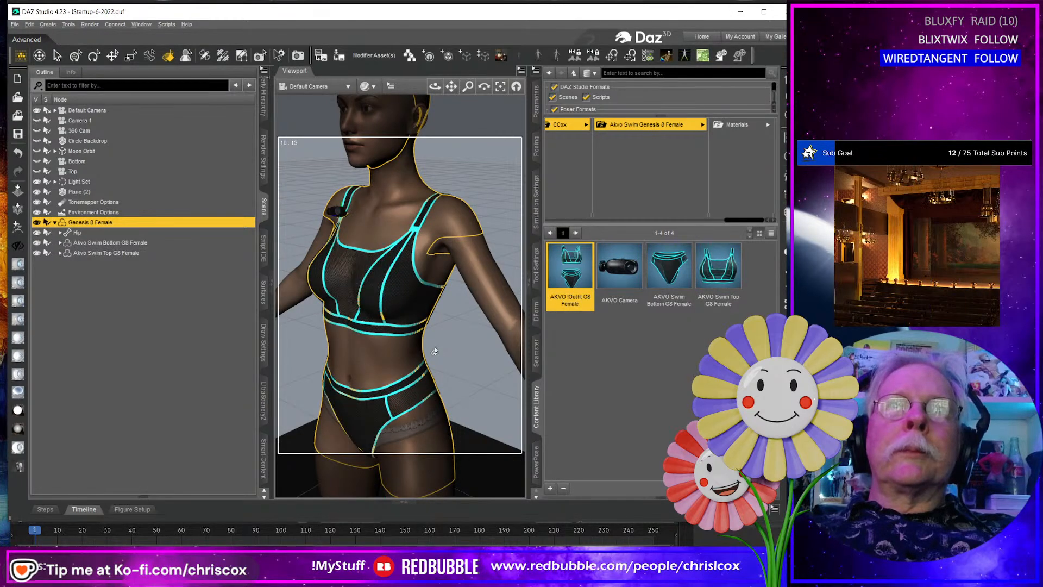
# Select the Akvo swim top, examine its adjustment morphs and undo the last test change.
pyautogui.moveTo(443, 378); pyautogui.dragTo(413, 296, button='middle')
pyautogui.click(400, 288)
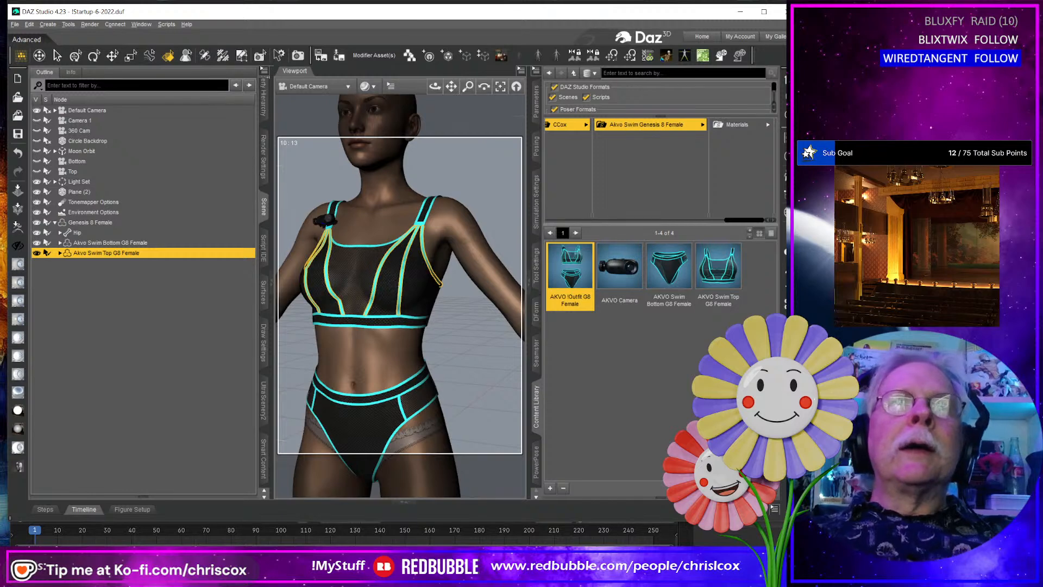
pyautogui.click(536, 100)
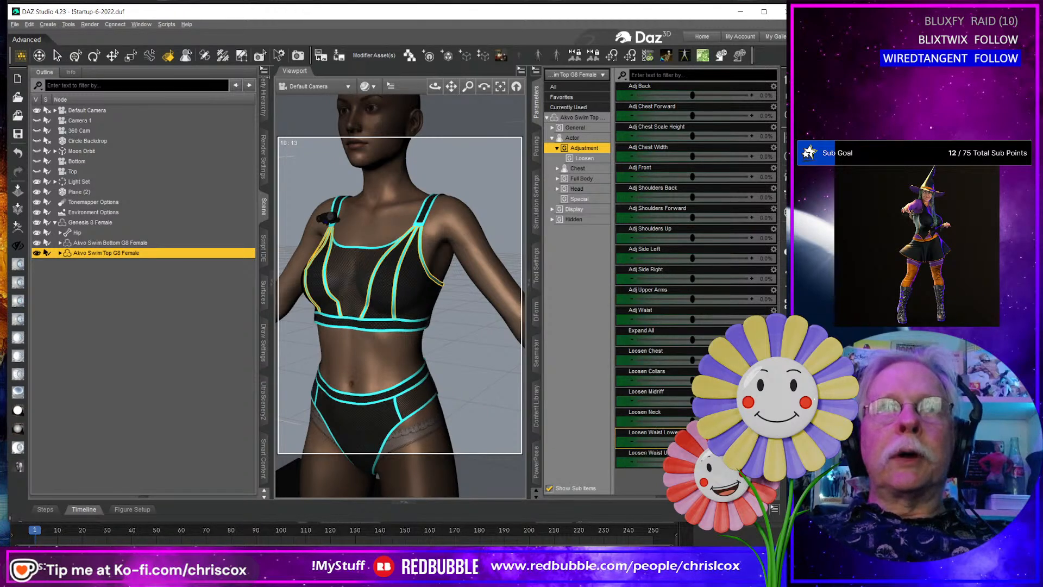
pyautogui.hotkey('ctrl', 'z')
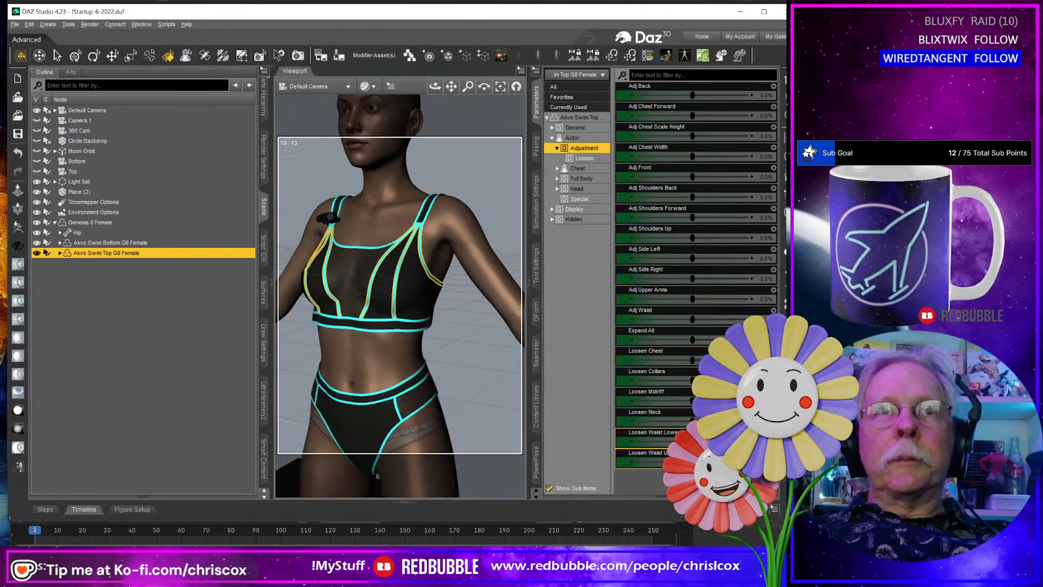
# Switch to File Explorer, open the swim top's Base morph folder and delete body_bs_LoosenNeck.dsf.
pyautogui.hotkey('alt', 'Tab')
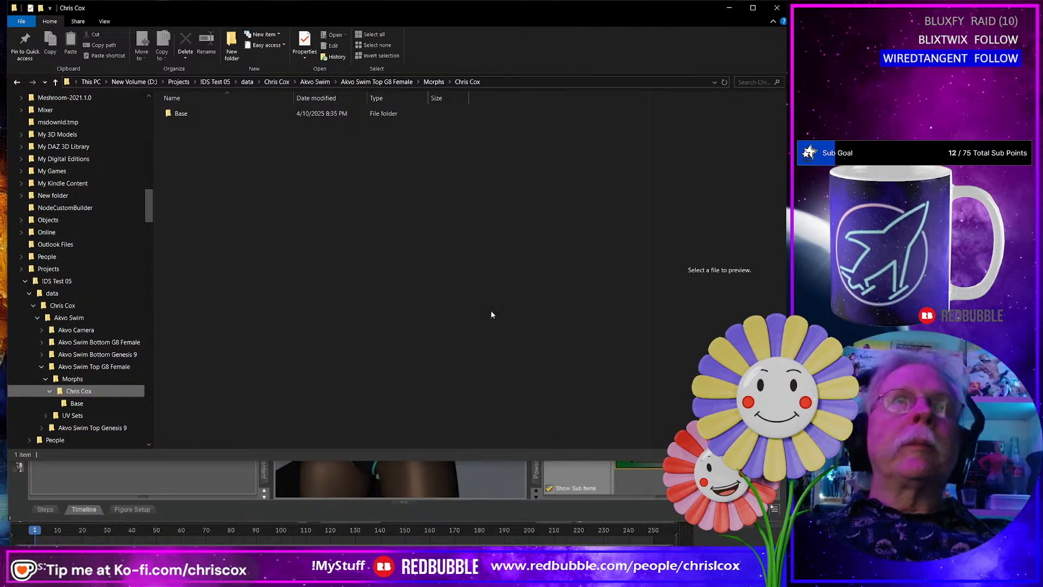
pyautogui.doubleClick(180, 113)
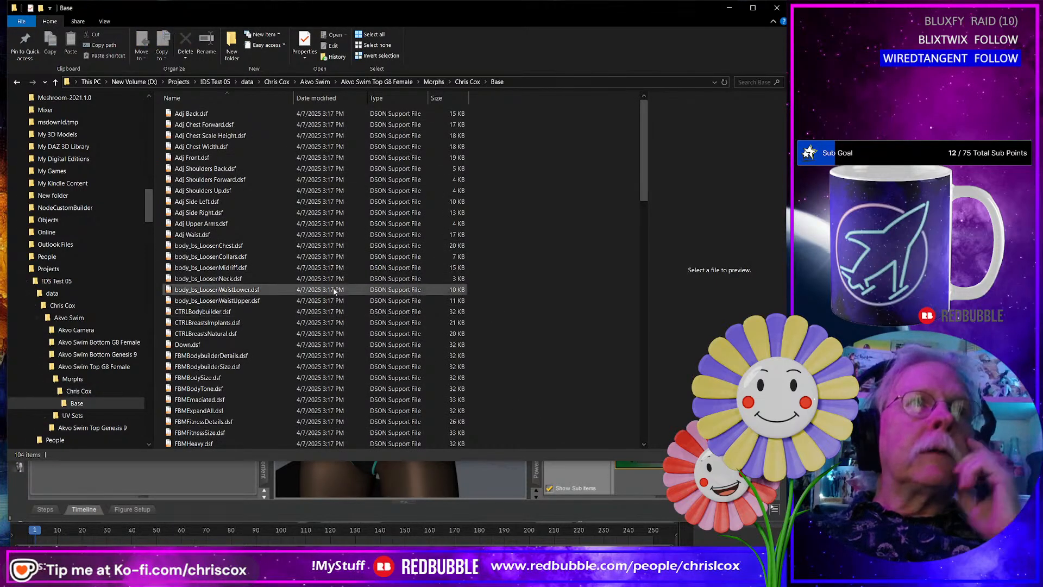
pyautogui.click(256, 279)
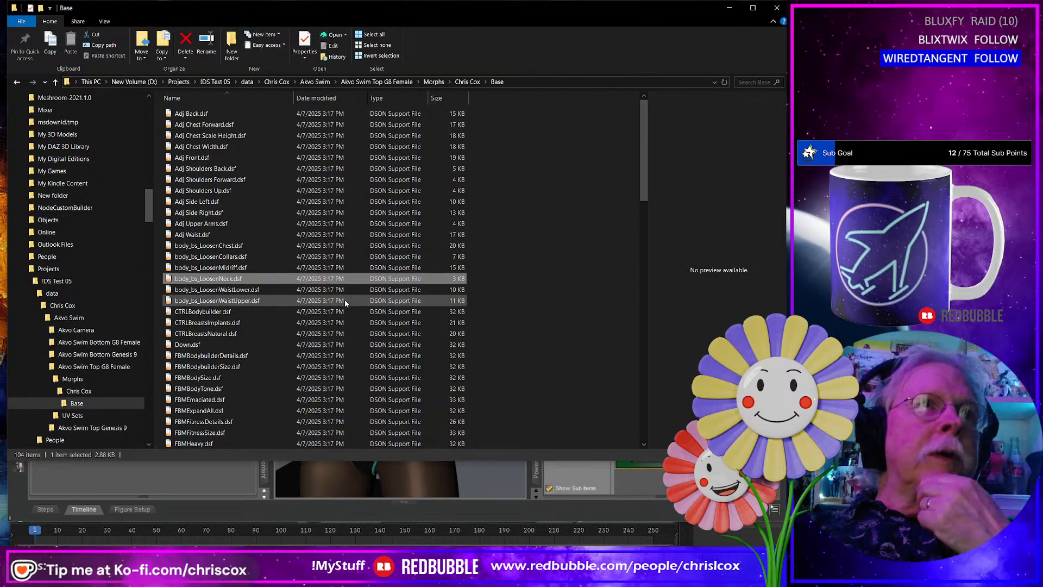
pyautogui.press('Delete')
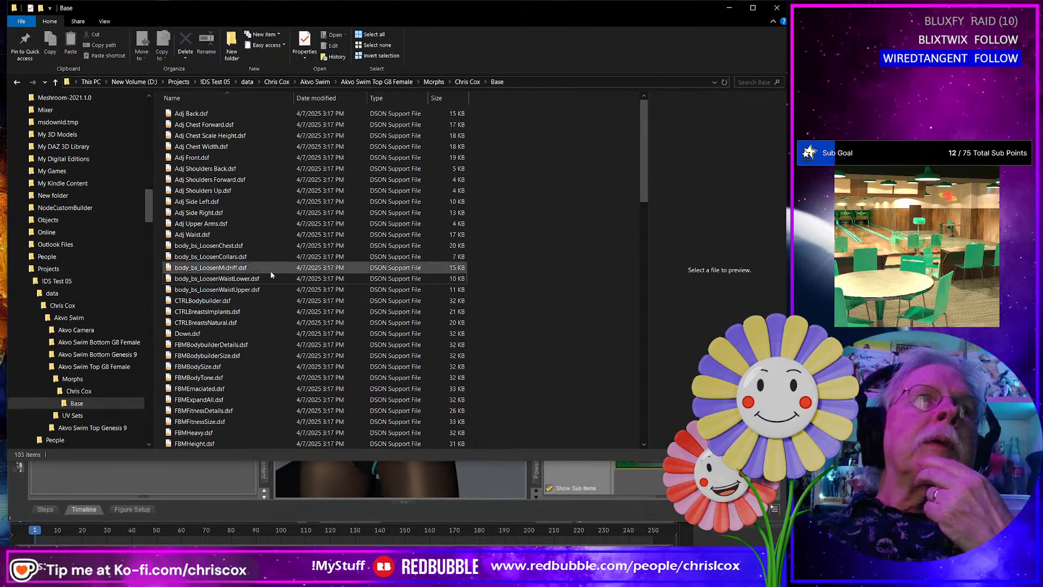
# Delete the Freja9, GenghisK9, Gren9 and Hanako9 body morph files from the swim top's Base folder.
pyautogui.scroll(-4, 294, 340)
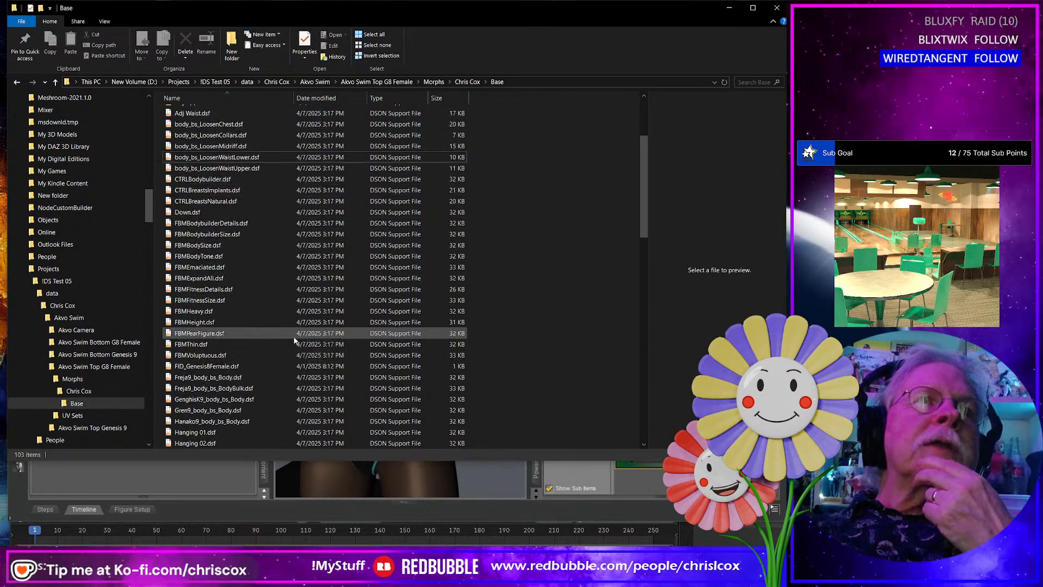
pyautogui.scroll(-3, 294, 340)
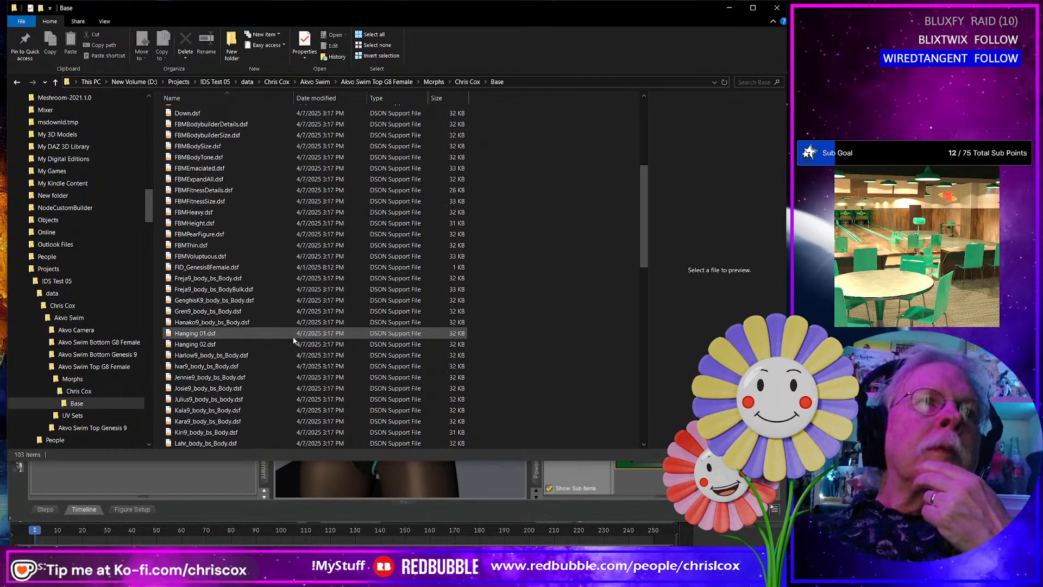
pyautogui.click(216, 279)
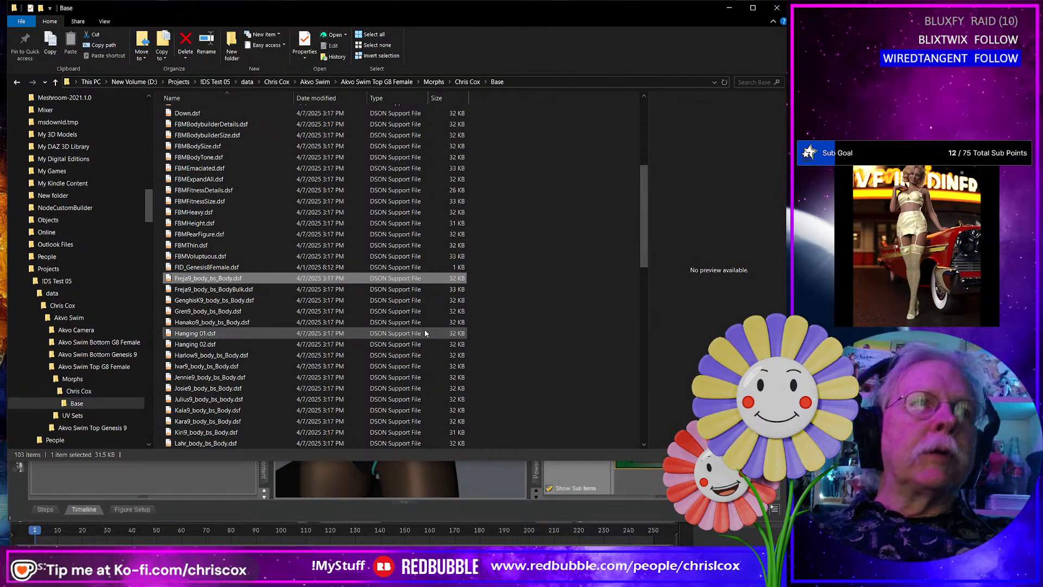
pyautogui.scroll(-5, 363, 347)
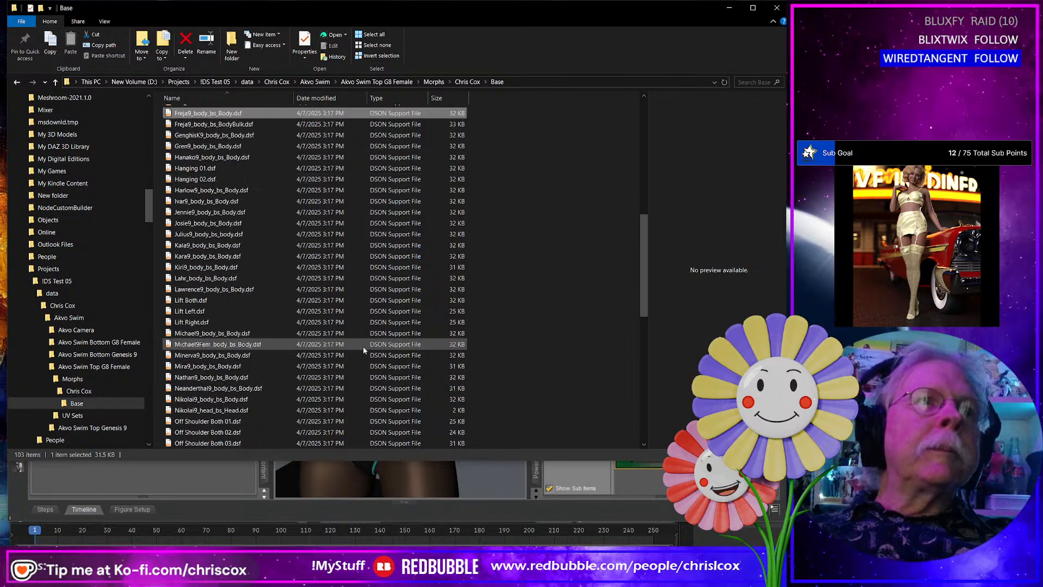
pyautogui.scroll(-3, 363, 346)
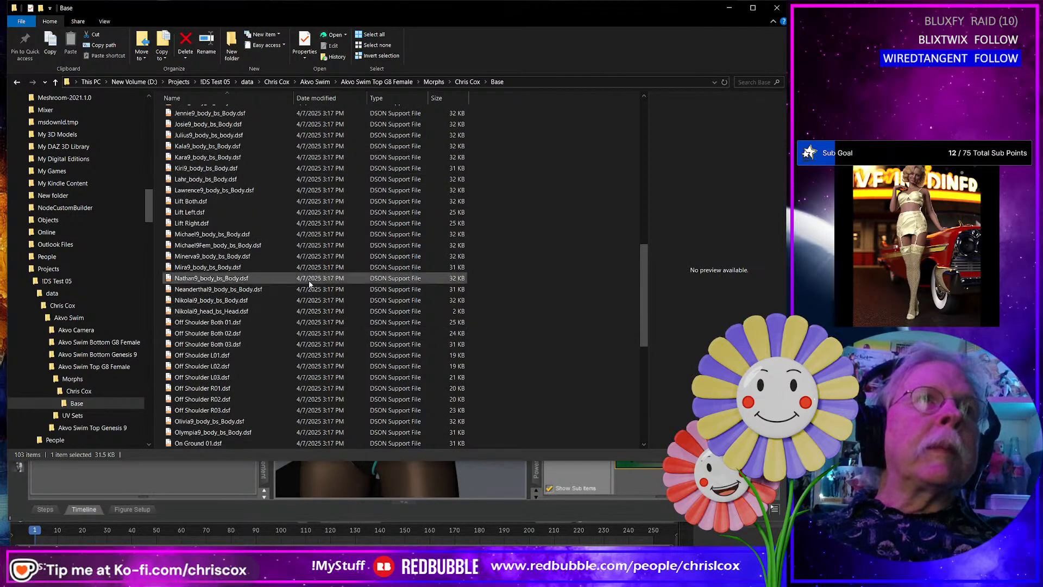
pyautogui.scroll(3, 324, 279)
pyautogui.hotkey('shift', 'Down')
pyautogui.hotkey('shift', 'Down')
pyautogui.hotkey('shift', 'Down')
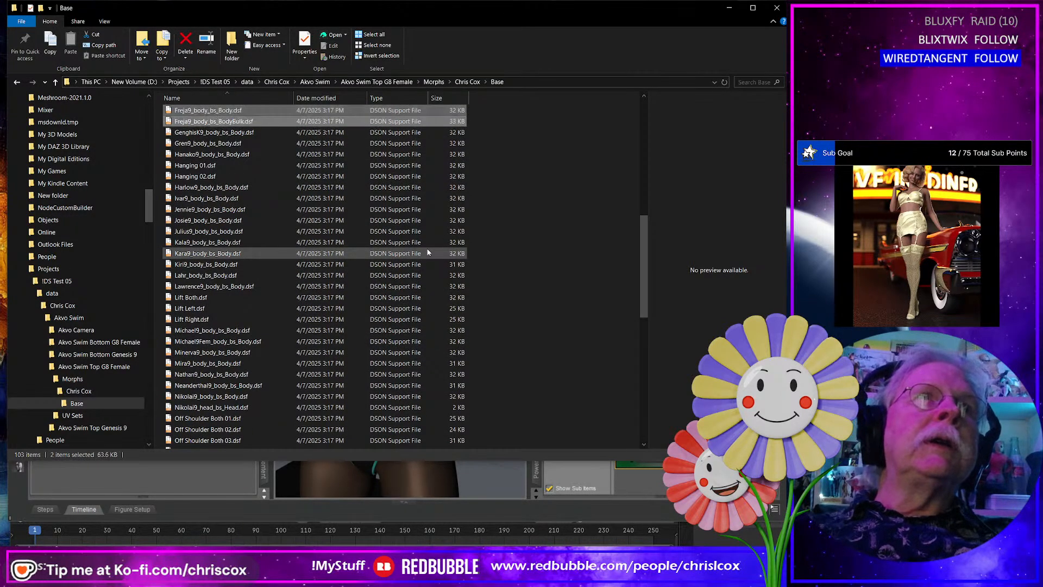
pyautogui.hotkey('shift', 'Down')
pyautogui.press('Delete')
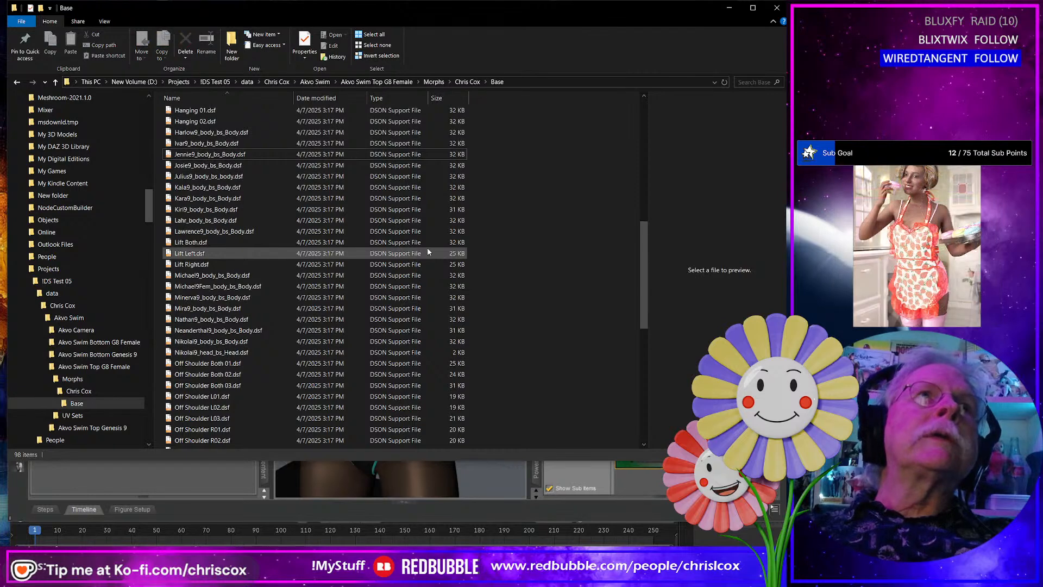
# Delete the ten character morph files from Harlow9_body_bs_Body.dsf through Lawrence9_body_bs_Body.dsf.
pyautogui.press('Up')
pyautogui.press('Up')
pyautogui.hotkey('shift', 'Down')
pyautogui.hotkey('shift', 'Down')
pyautogui.hotkey('shift', 'Down')
pyautogui.hotkey('shift', 'Down')
pyautogui.hotkey('shift', 'Down')
pyautogui.hotkey('shift', 'Down')
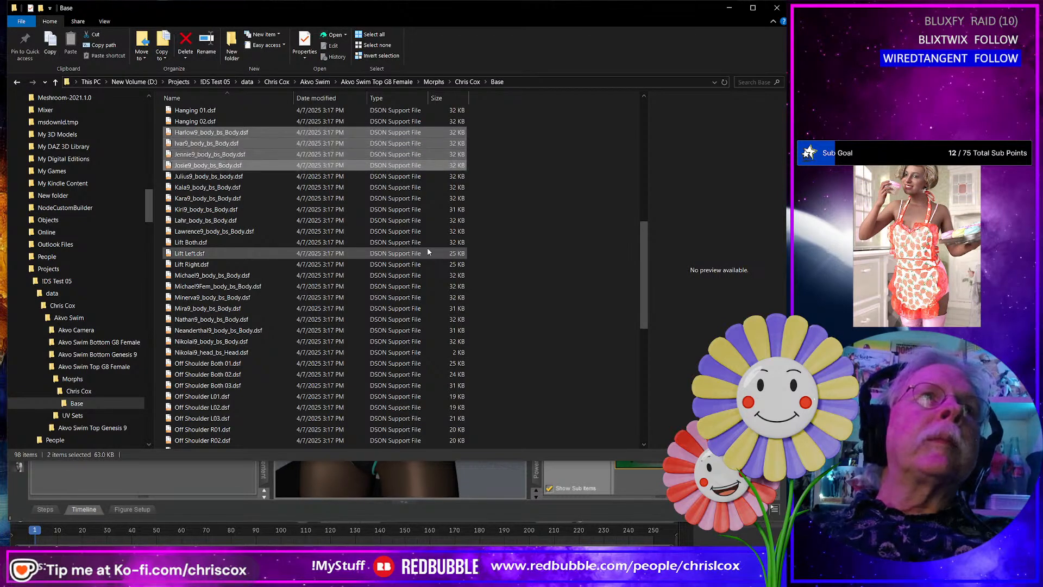
pyautogui.hotkey('shift', 'Down')
pyautogui.hotkey('shift', 'Down')
pyautogui.hotkey('shift', 'Down')
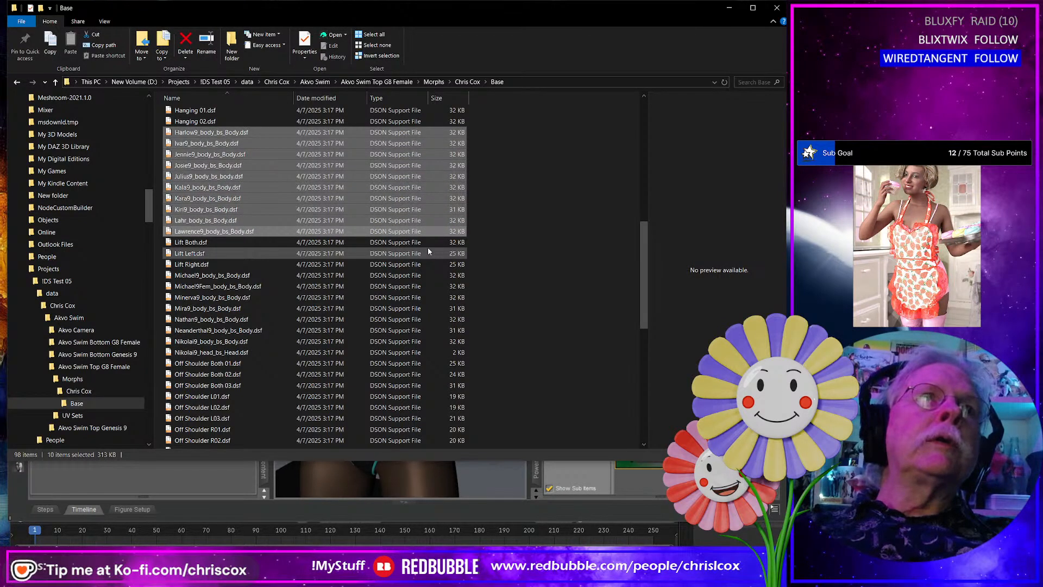
pyautogui.press('Delete')
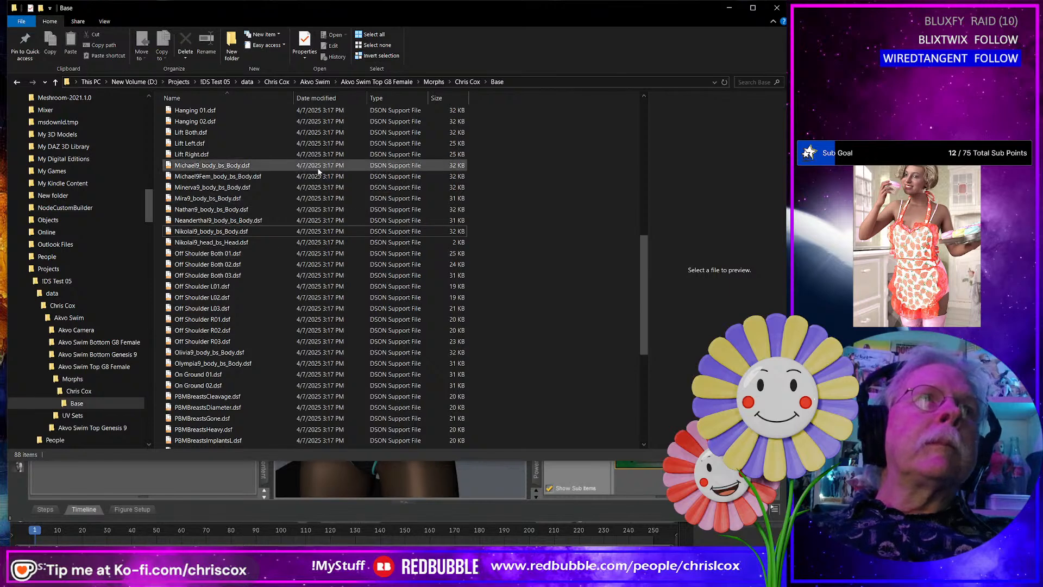
# Delete the character morph files from Michael9_body_bs_Body.dsf through Nikolai9_head_bs_Head.dsf.
pyautogui.click(276, 165)
pyautogui.hotkey('shift', 'Down')
pyautogui.hotkey('shift', 'Down')
pyautogui.hotkey('shift', 'Down')
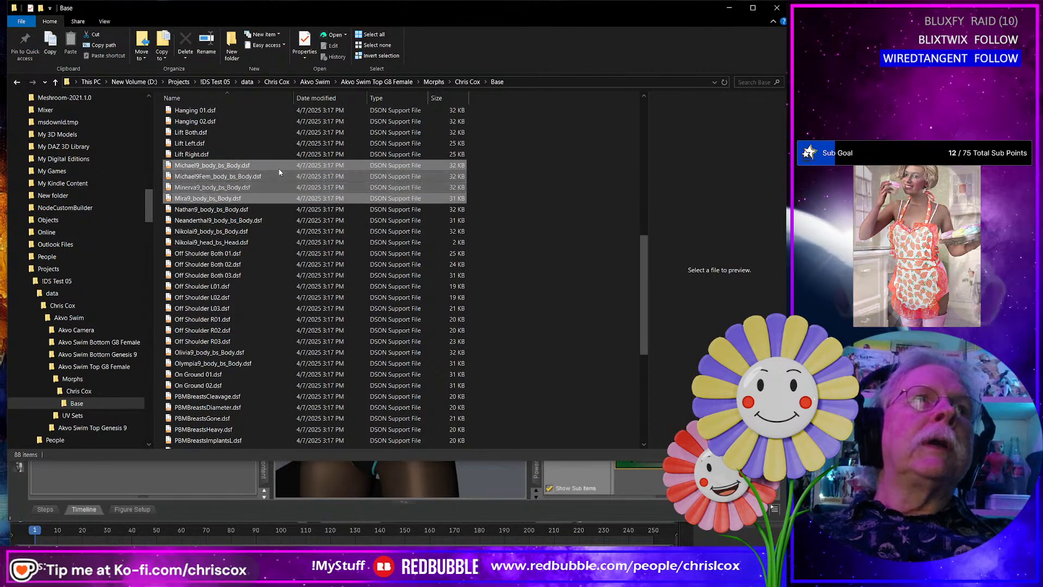
pyautogui.hotkey('shift', 'Down')
pyautogui.hotkey('shift', 'Down')
pyautogui.hotkey('shift', 'Down')
pyautogui.hotkey('shift', 'Down')
pyautogui.press('Delete')
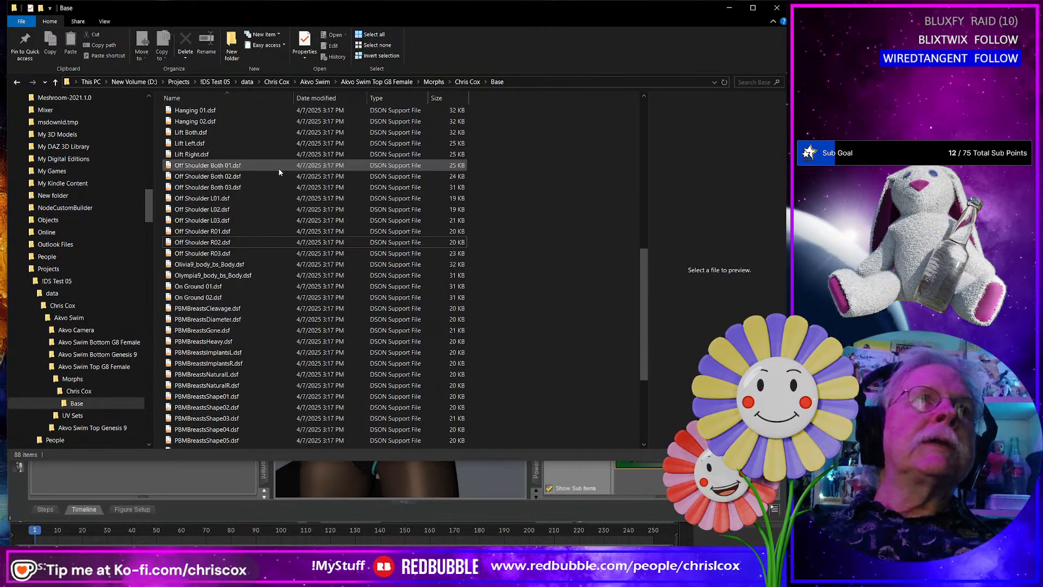
# Delete the Olivia9 and Olympia9 body morph files from the swim top's Base folder.
pyautogui.click(280, 264)
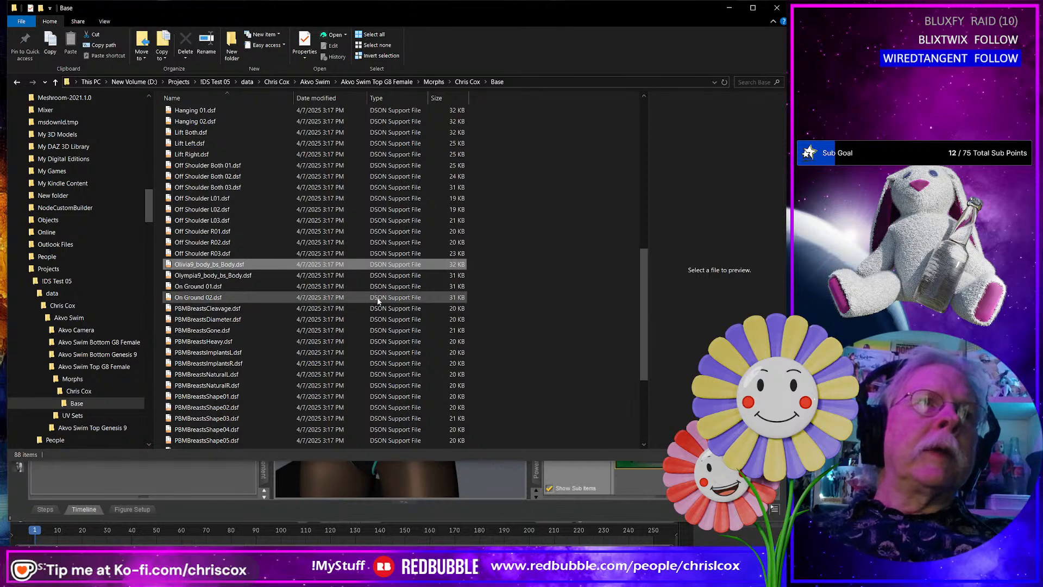
pyautogui.hotkey('shift', 'Down')
pyautogui.press('Delete')
# Delete the remaining character morph files from Pixie9_body_bs_Body.dsf through Zack9_body_bs_Body.dsf.
pyautogui.scroll(-4, 379, 301)
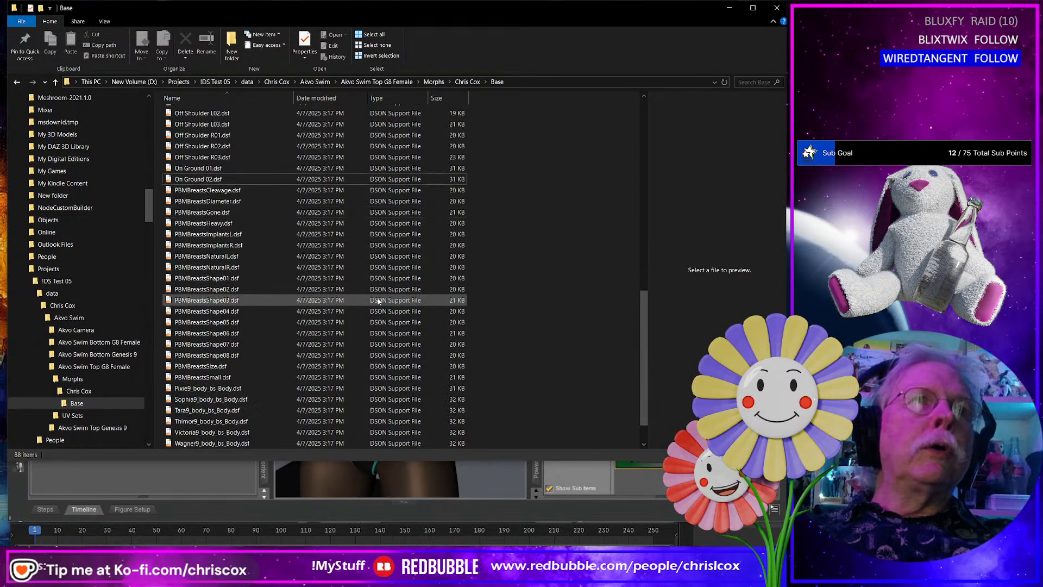
pyautogui.click(204, 361)
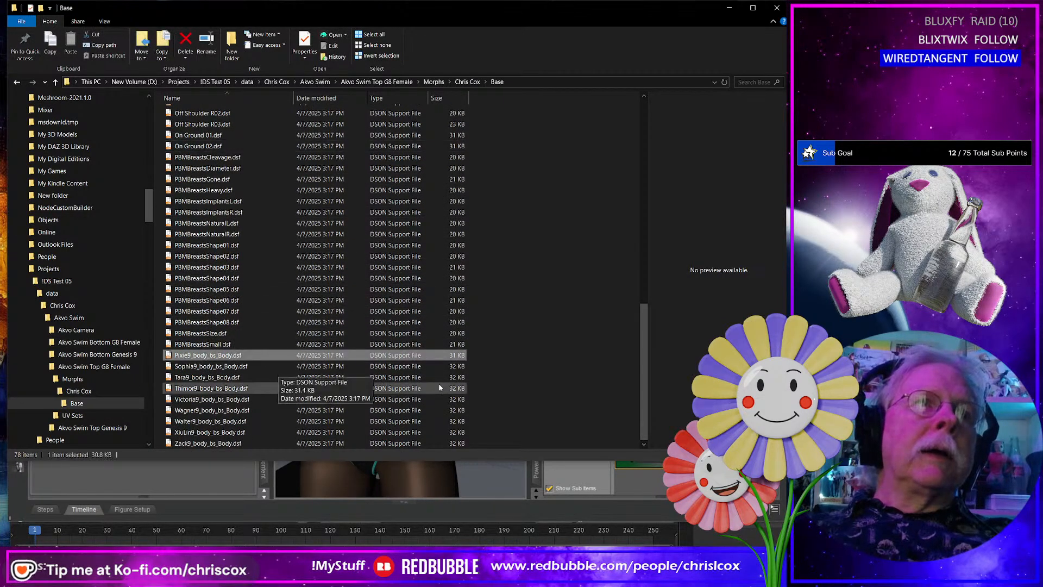
pyautogui.hotkey('shift', 'Down')
pyautogui.hotkey('shift', 'Down')
pyautogui.hotkey('shift', 'Down')
pyautogui.hotkey('shift', 'Down')
pyautogui.hotkey('shift', 'Down')
pyautogui.hotkey('shift', 'Down')
pyautogui.hotkey('shift', 'Down')
pyautogui.hotkey('shift', 'Down')
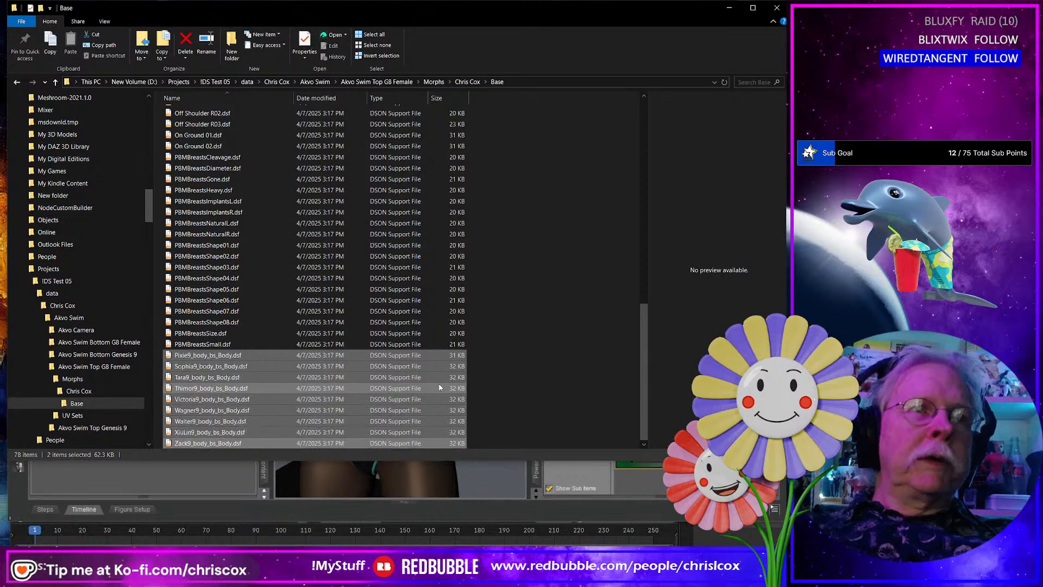
pyautogui.press('Delete')
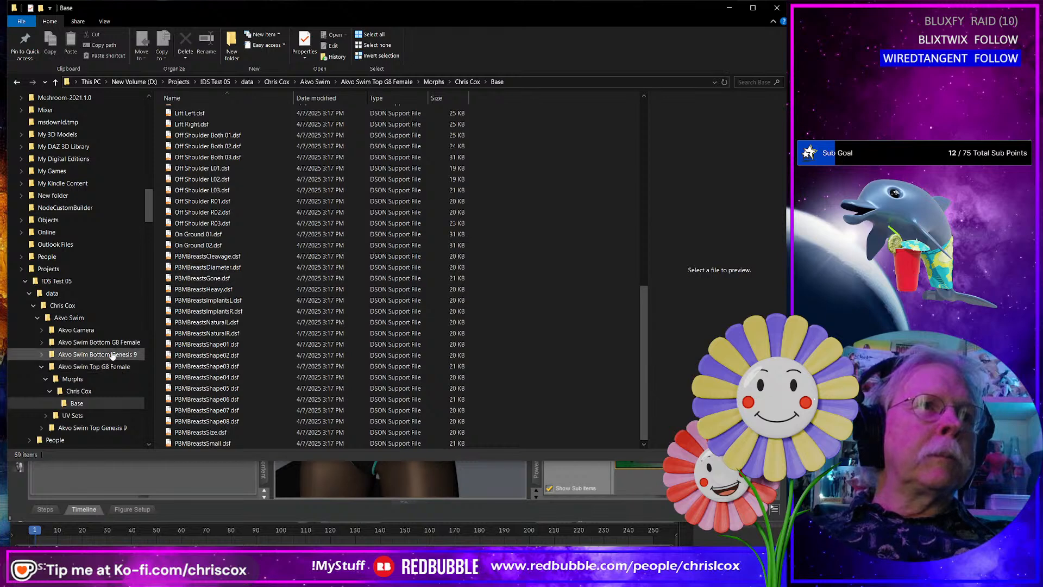
# Open the Akvo Swim Bottom G8 Female's Base morph folder and check its files for leftover character morphs.
pyautogui.click(99, 342)
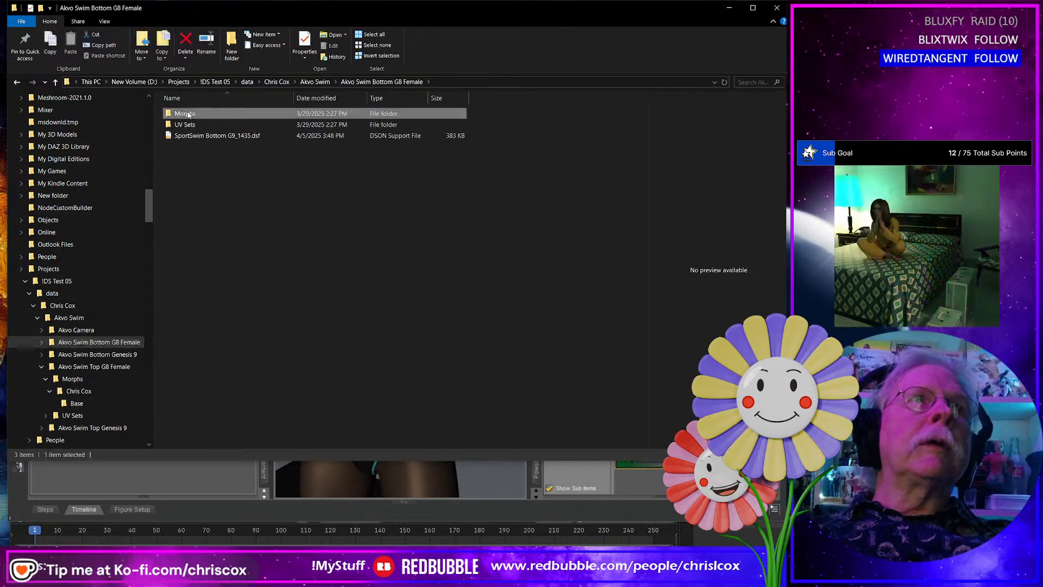
pyautogui.doubleClick(184, 113)
pyautogui.doubleClick(187, 114)
pyautogui.doubleClick(187, 113)
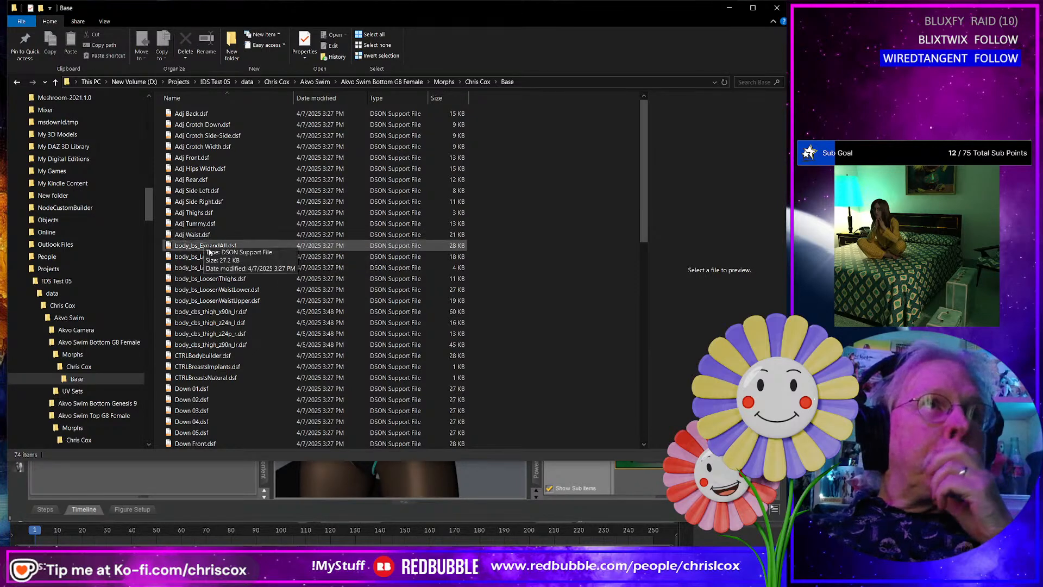
pyautogui.scroll(-8, 224, 310)
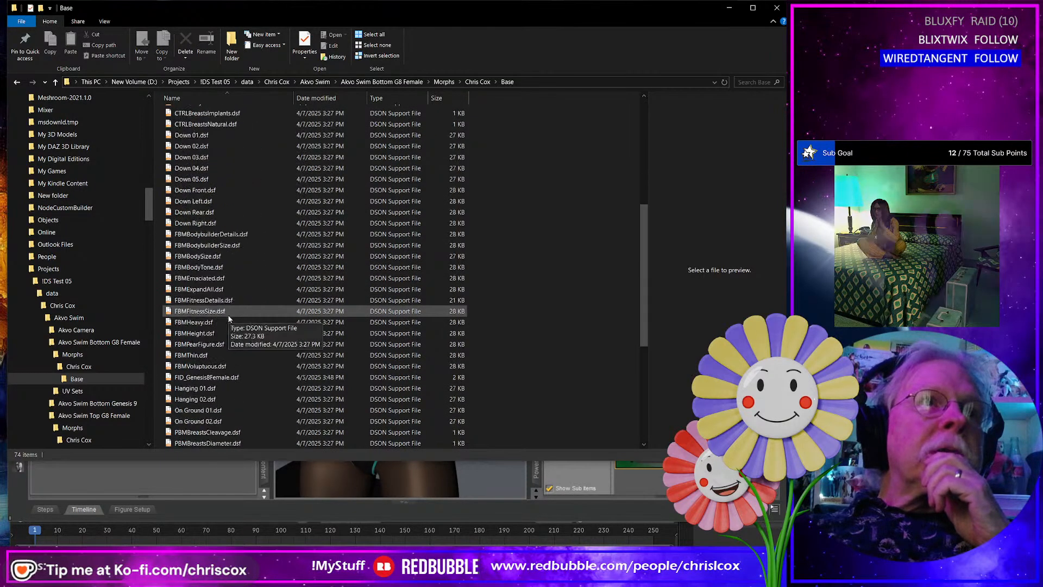
pyautogui.scroll(-2, 261, 328)
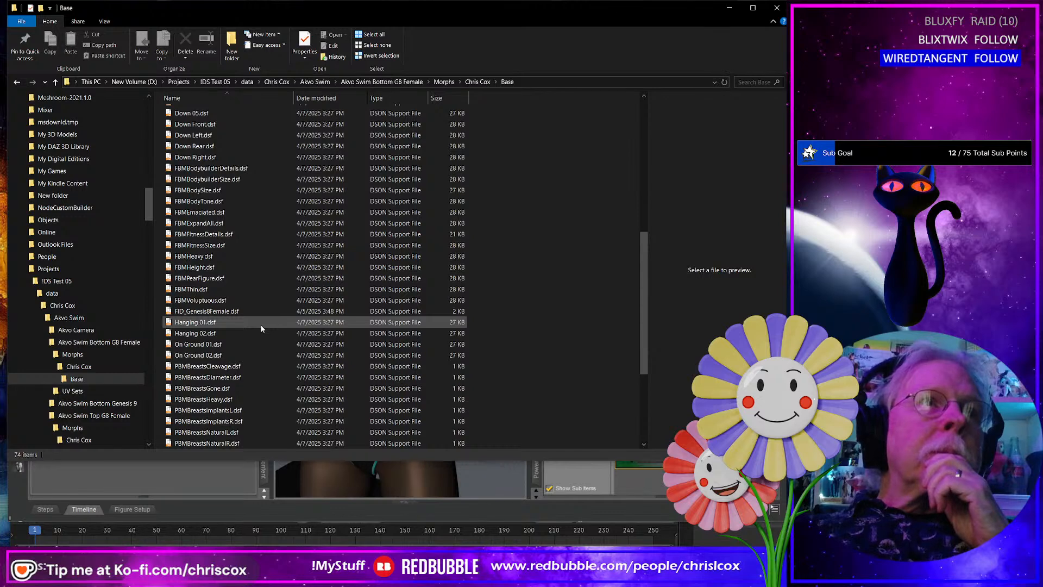
pyautogui.scroll(-5, 261, 328)
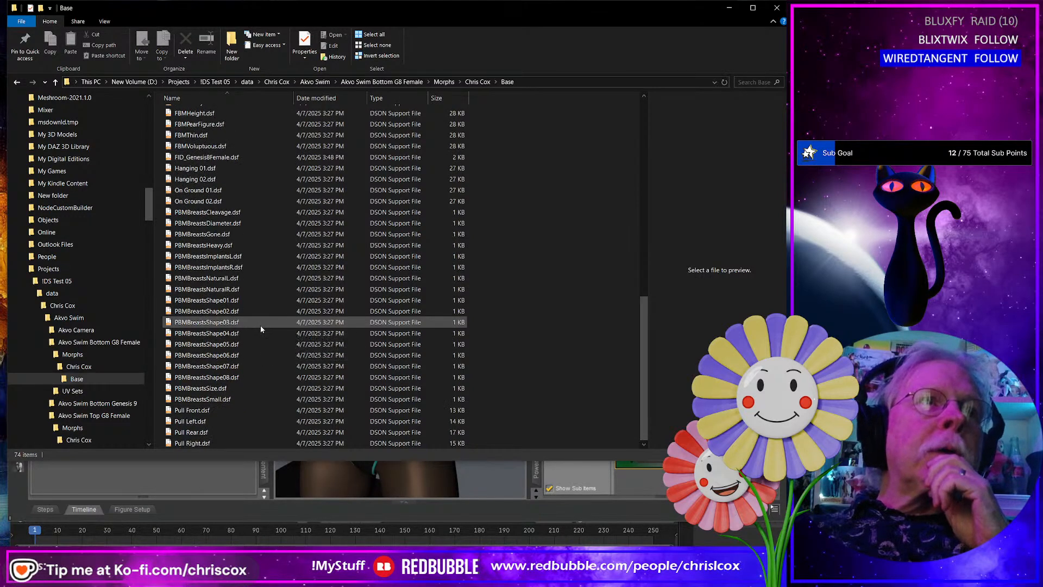
# Switch to DAZ Studio, delete the Akvo Swim top and bottom from the scene, and bring up the Content Library.
pyautogui.hotkey('alt', 'Tab')
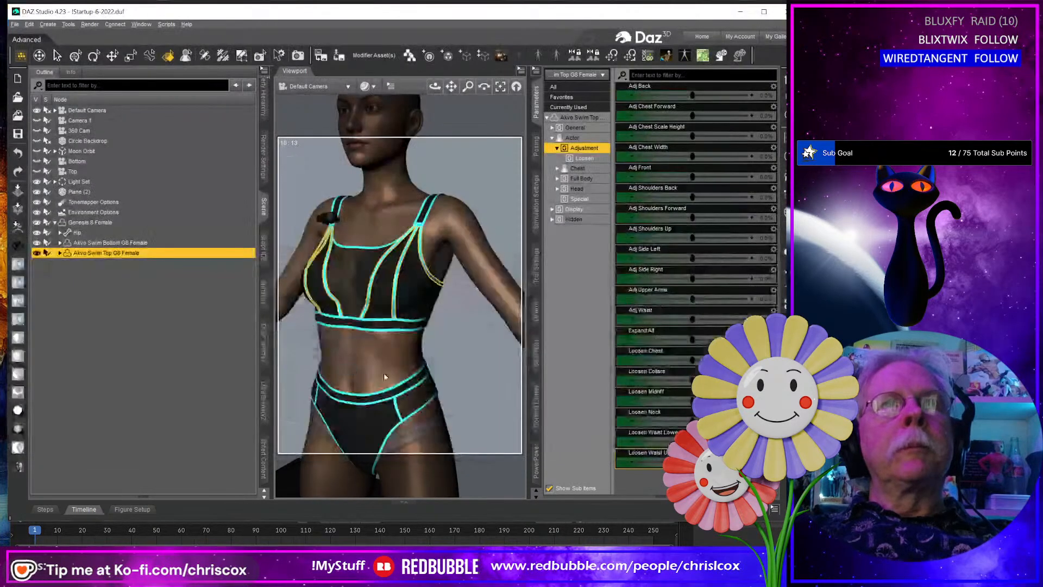
pyautogui.keyDown('ctrl'); pyautogui.click(387, 423); pyautogui.keyUp('ctrl')
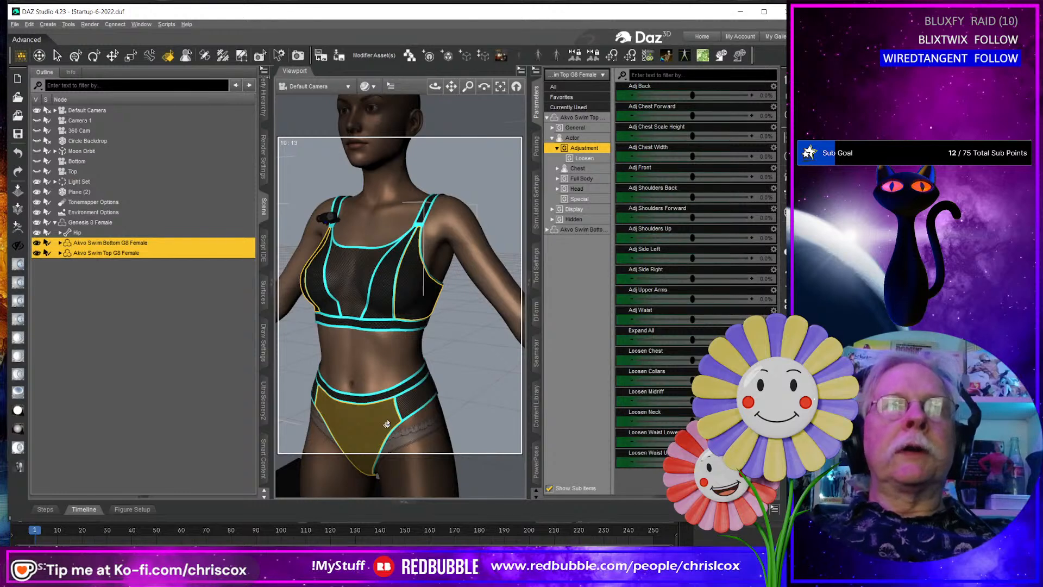
pyautogui.press('Delete')
pyautogui.click(537, 404)
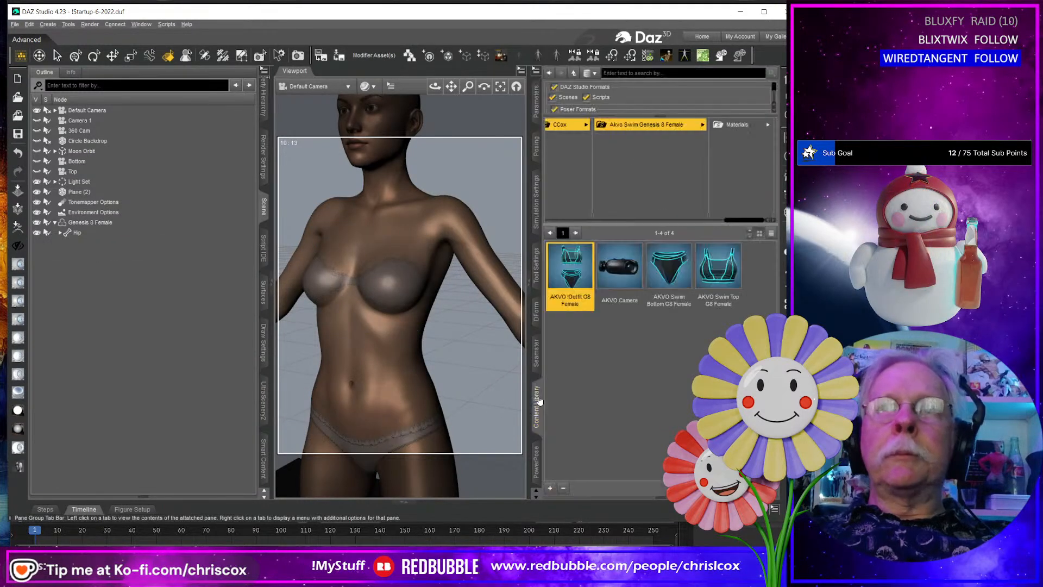
pyautogui.moveTo(571, 266); pyautogui.dragTo(407, 354)
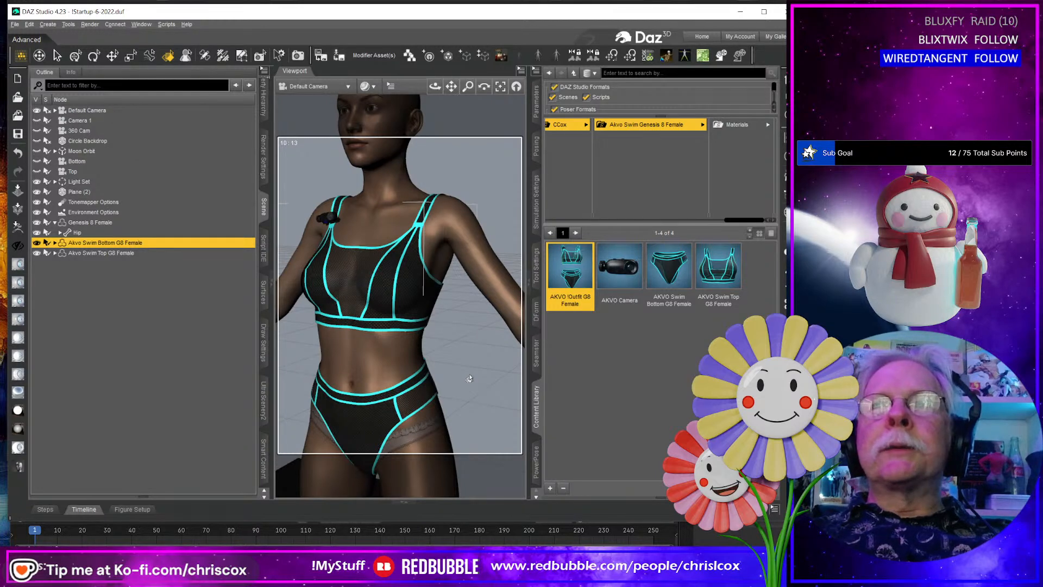
pyautogui.click(407, 306)
pyautogui.moveTo(410, 308)
pyautogui.mouseDown(button='middle')
pyautogui.moveTo(456, 302)
pyautogui.moveTo(414, 294)
pyautogui.mouseUp(button='middle')
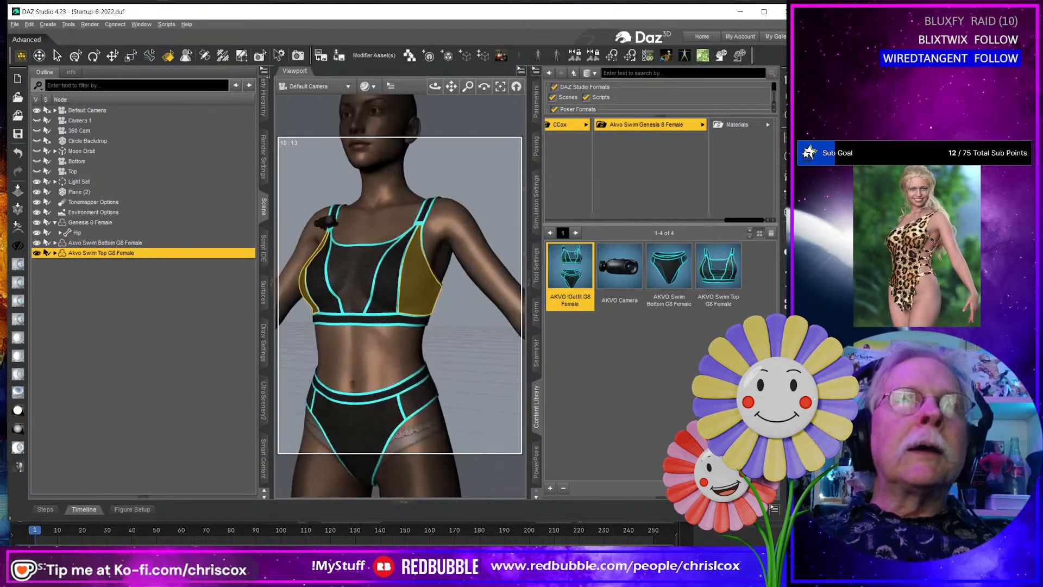
pyautogui.click(379, 417)
pyautogui.press('Delete')
pyautogui.click(384, 264)
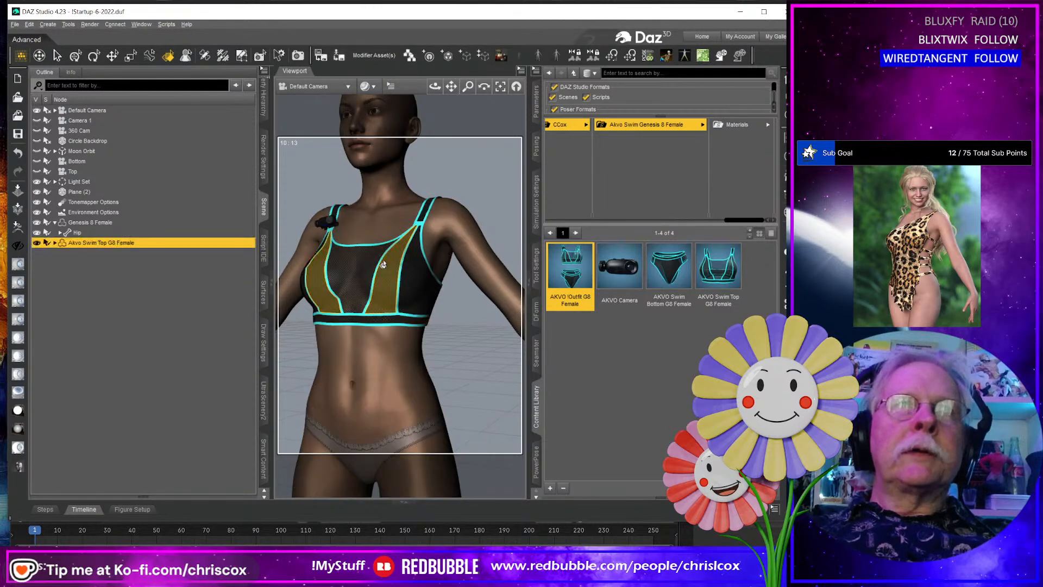
pyautogui.press('Delete')
# Load AKVO Swim Bottom G8 Female and AKVO Swim Top G8 Female onto the Genesis 8 Female figure and check their fit.
pyautogui.click(383, 265)
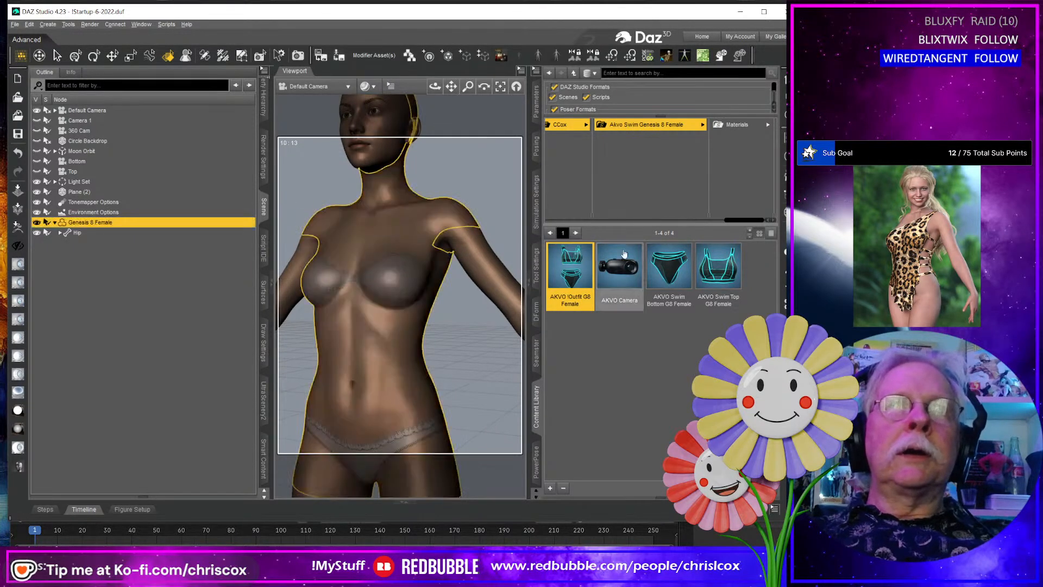
pyautogui.doubleClick(669, 266)
pyautogui.doubleClick(719, 266)
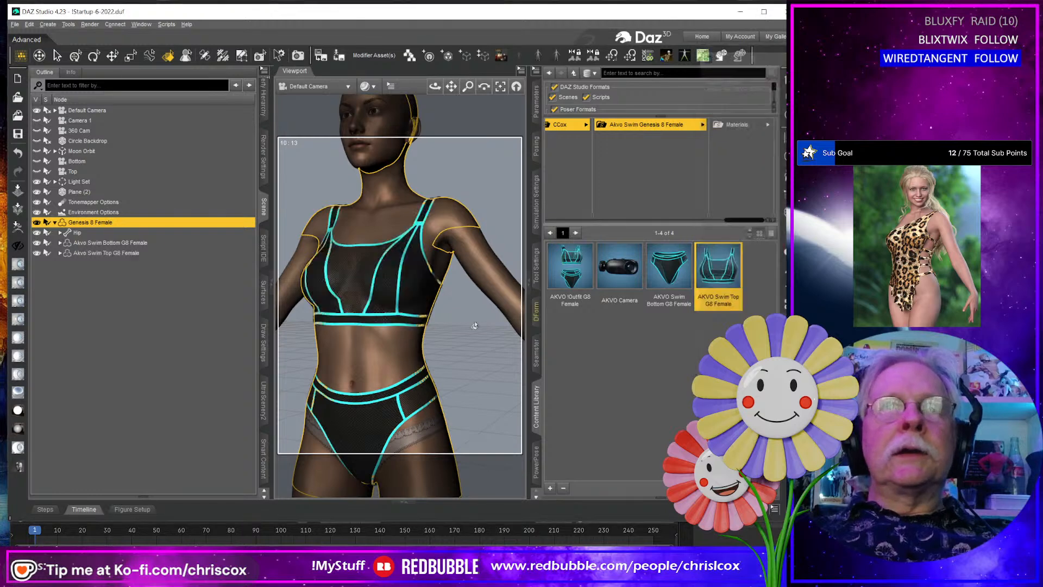
pyautogui.keyDown('alt'); pyautogui.moveTo(475, 320); pyautogui.dragTo(391, 322); pyautogui.keyUp('alt')
pyautogui.click(397, 289)
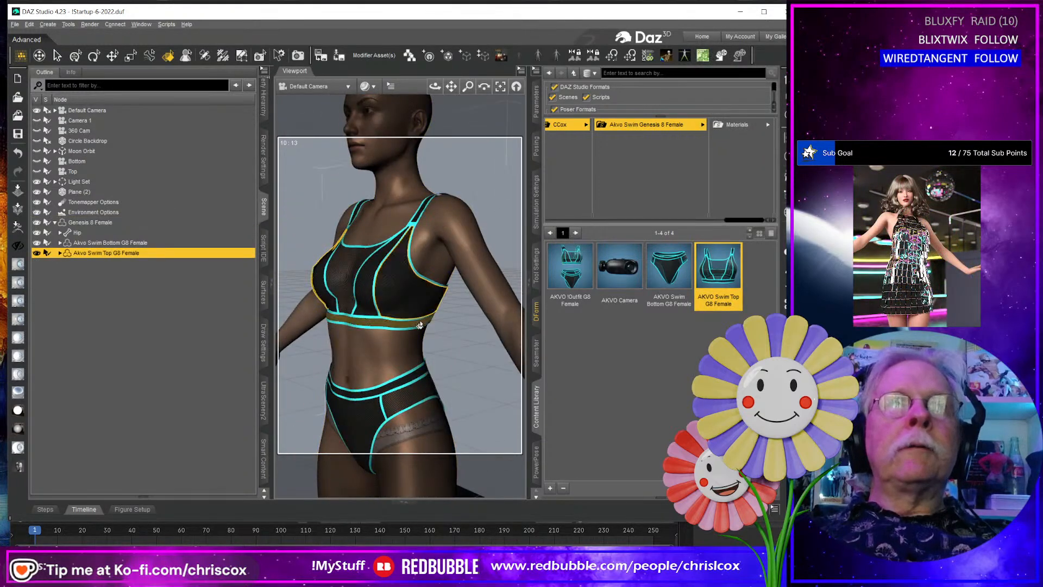
pyautogui.scroll(-3, 423, 323)
pyautogui.scroll(-2, 423, 323)
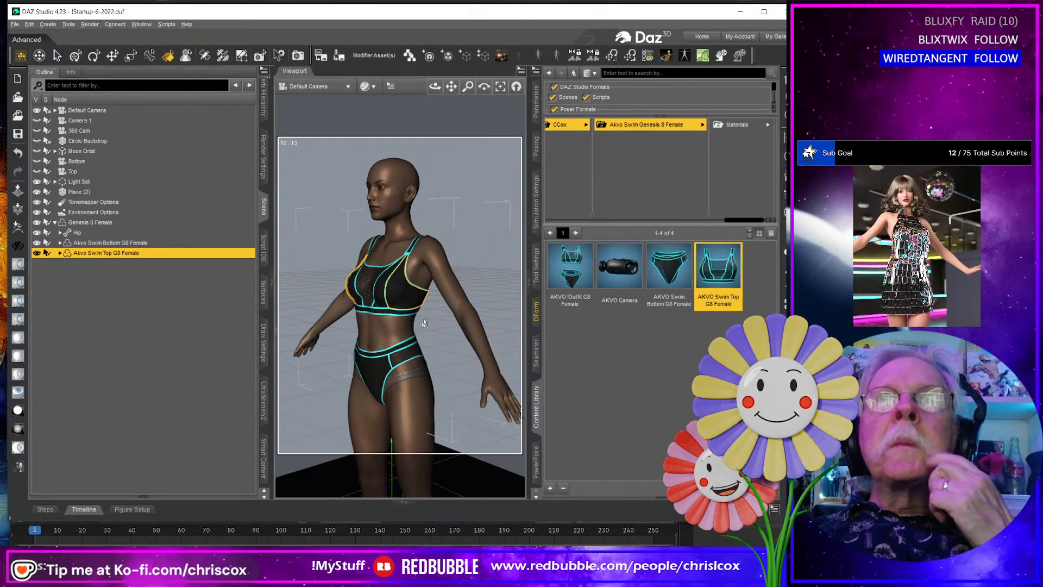
pyautogui.keyDown('alt'); pyautogui.moveTo(380, 358); pyautogui.dragTo(402, 367); pyautogui.keyUp('alt')
pyautogui.click(375, 374)
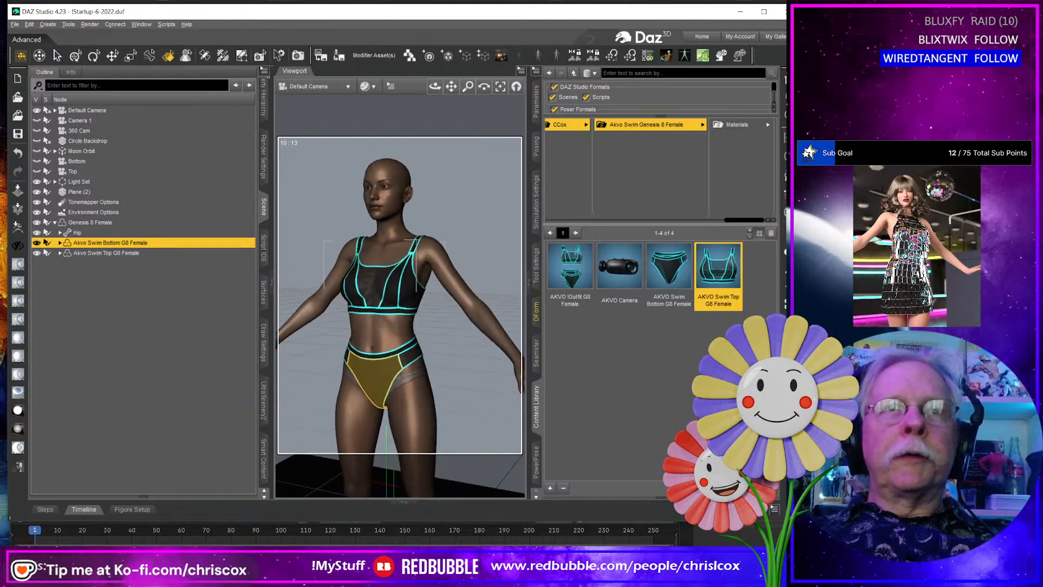
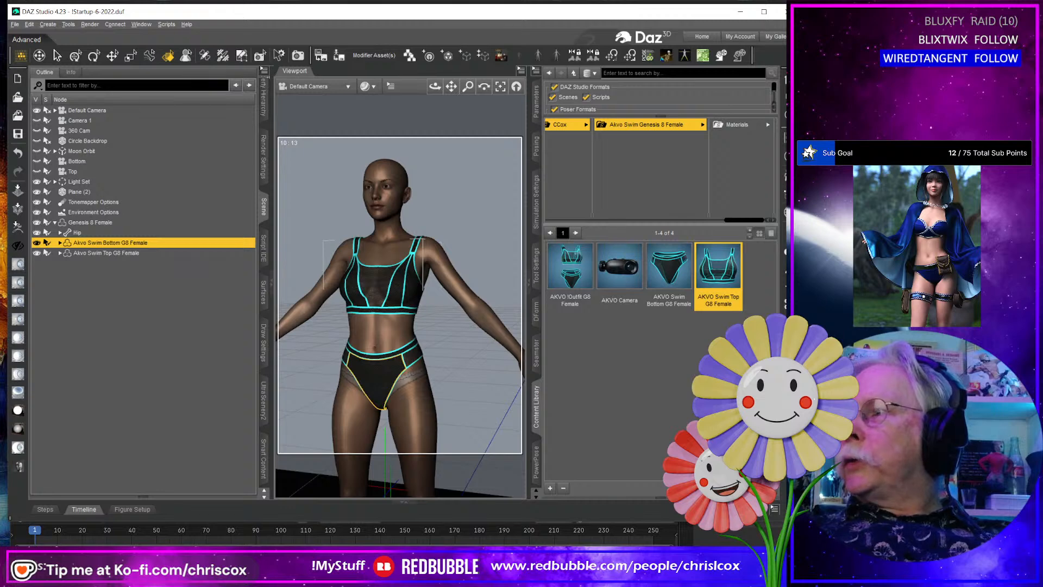
# Switch to Blender, hide the Akvo Botton G9 and G9 objects, and import G8F.obj from the G8F project folder.
pyautogui.hotkey('alt', 'Tab')
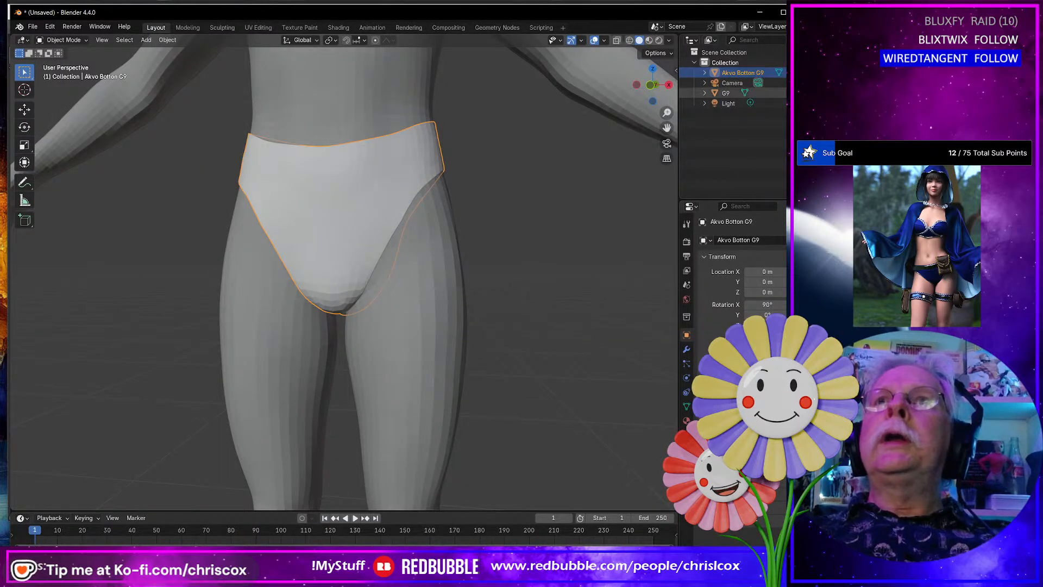
pyautogui.click(800, 93)
pyautogui.click(800, 73)
pyautogui.moveTo(480, 233); pyautogui.dragTo(484, 234, button='middle')
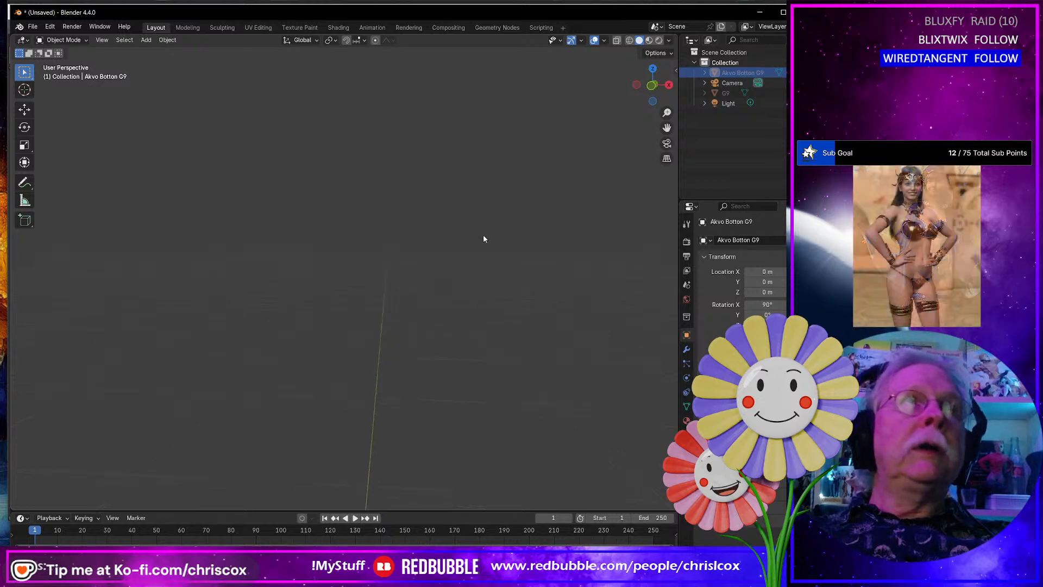
pyautogui.hotkey('ctrl', 'shift', 'i')
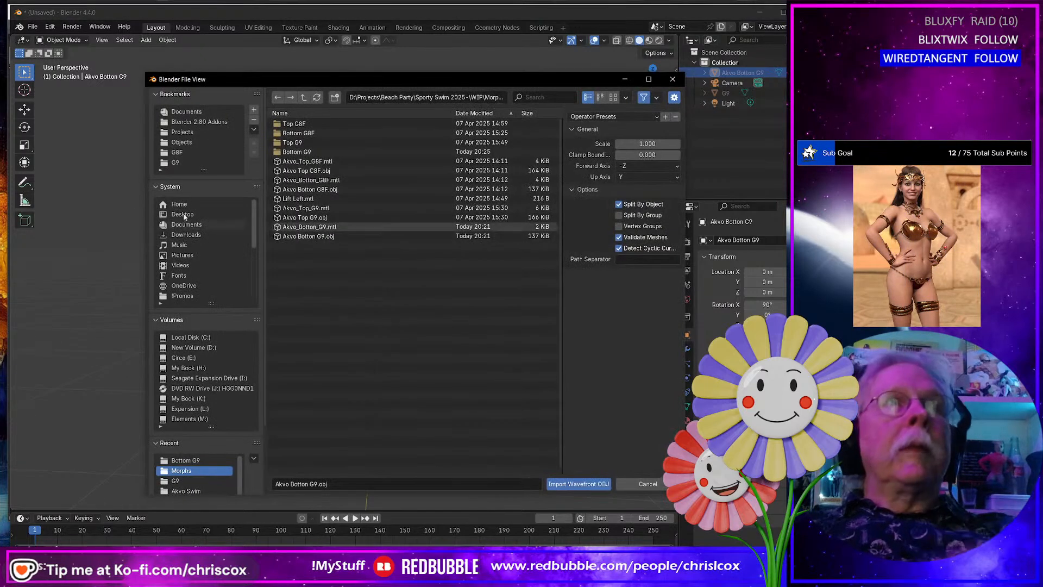
pyautogui.click(173, 153)
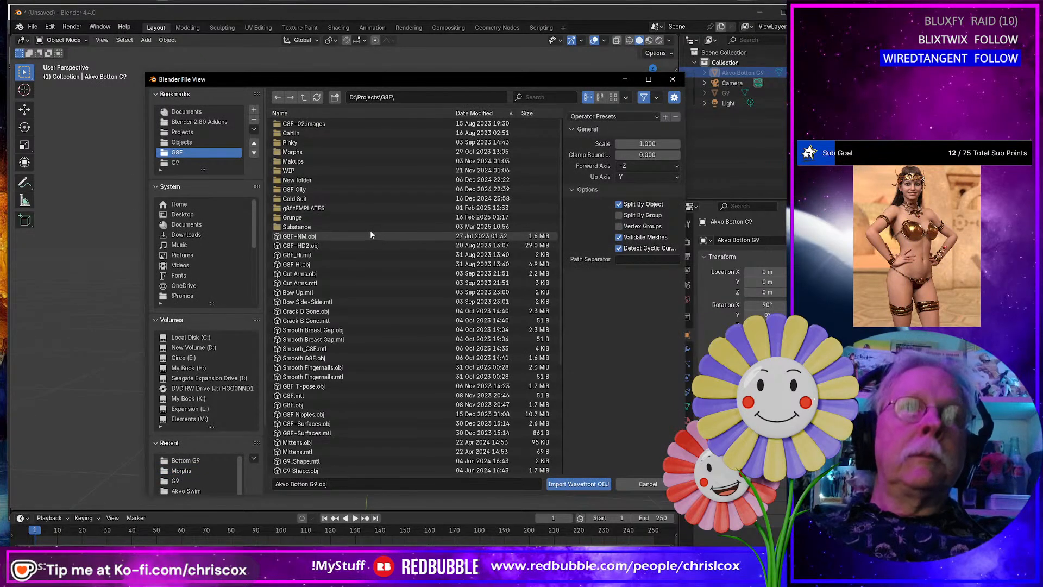
pyautogui.doubleClick(305, 404)
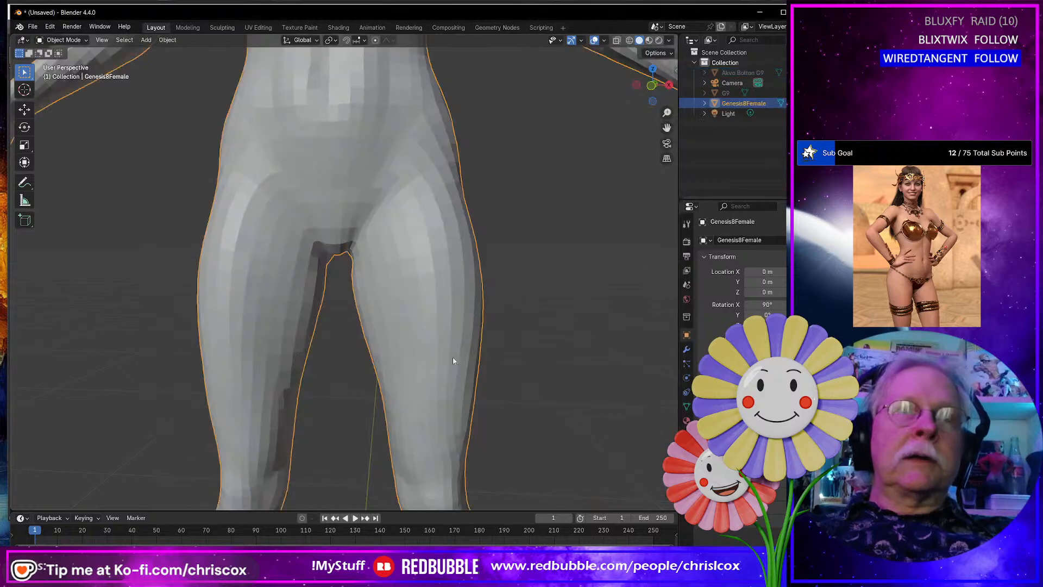
pyautogui.moveTo(428, 308)
pyautogui.mouseDown(button='middle')
pyautogui.moveTo(365, 331)
pyautogui.moveTo(421, 310)
pyautogui.mouseUp(button='middle')
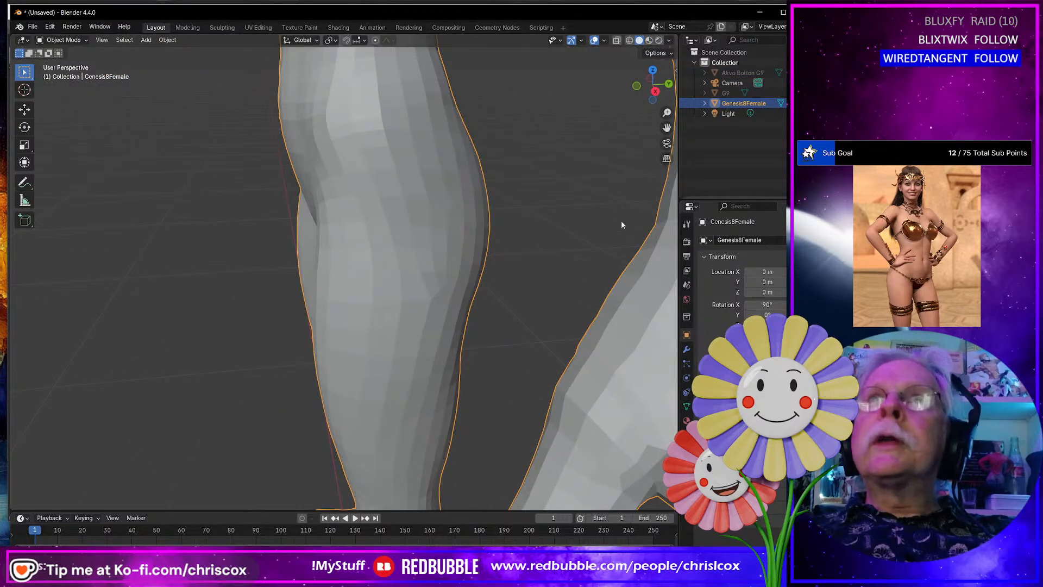
# Import Akvo Botton G8F.obj from the Sporty Swim project's Morphs folder onto the Genesis 8 Female body.
pyautogui.hotkey('ctrl', 'i')
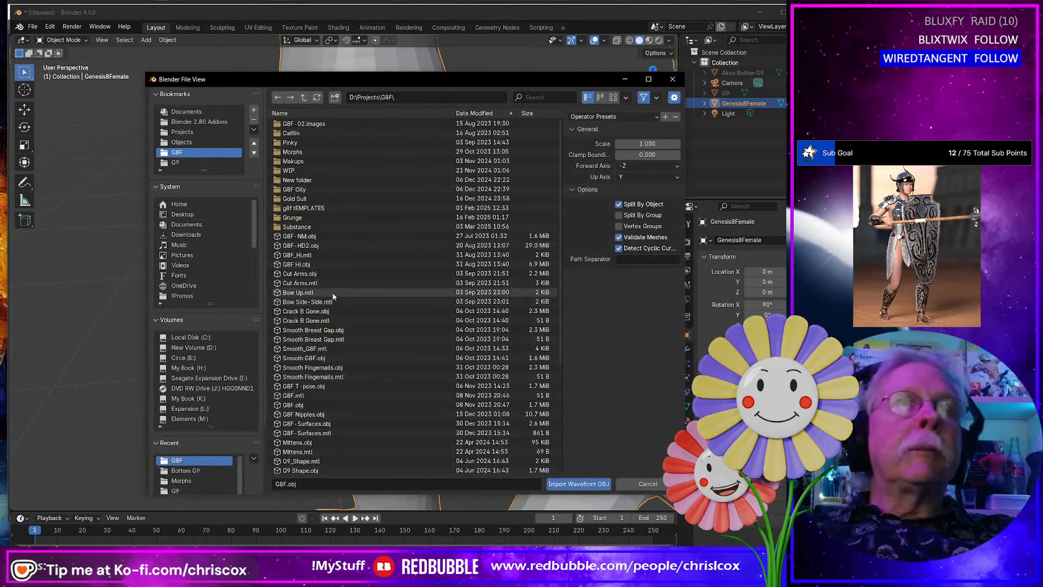
pyautogui.click(208, 471)
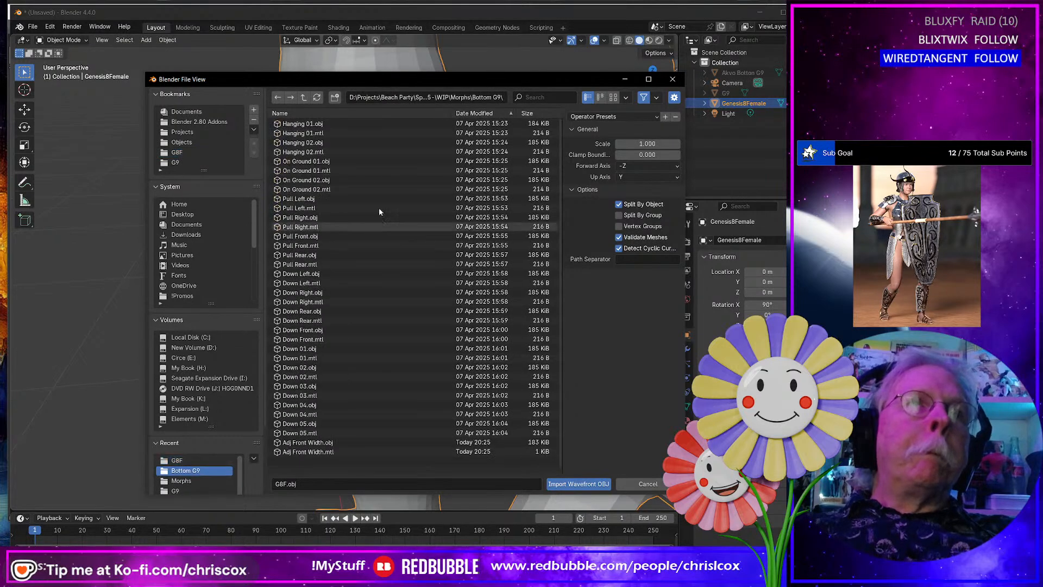
pyautogui.click(304, 98)
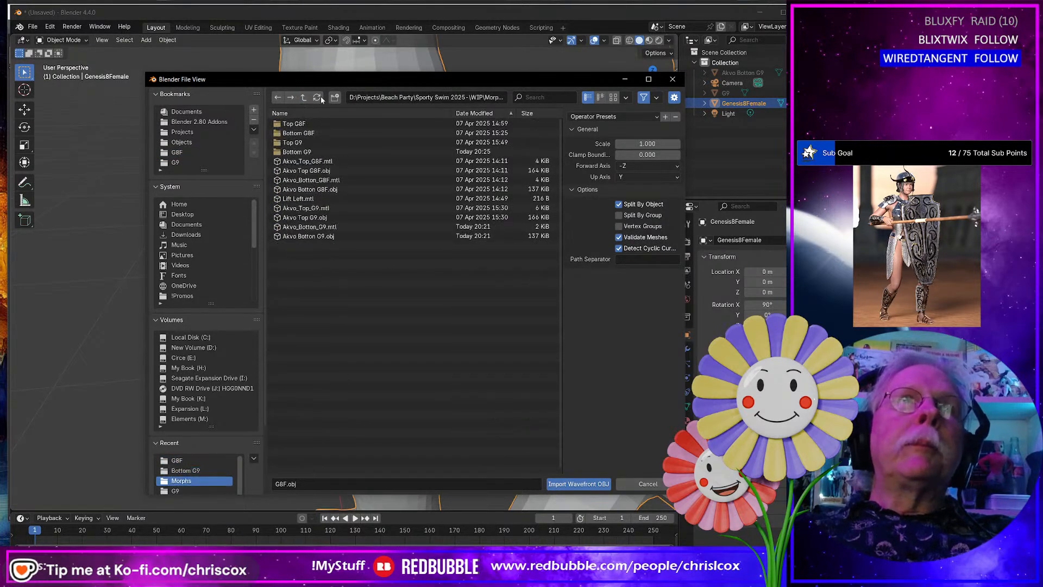
pyautogui.click(333, 189)
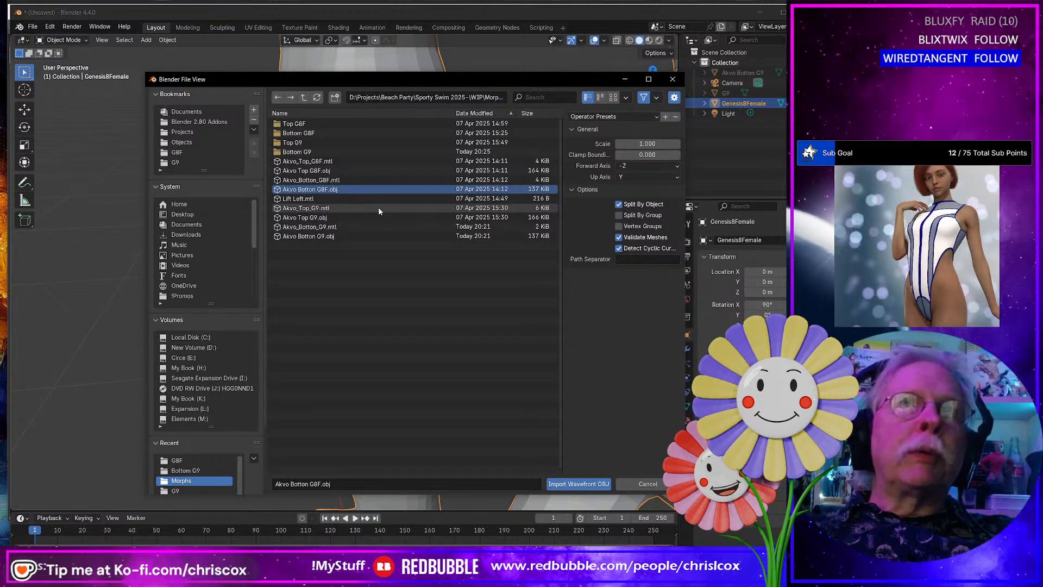
pyautogui.press('Return')
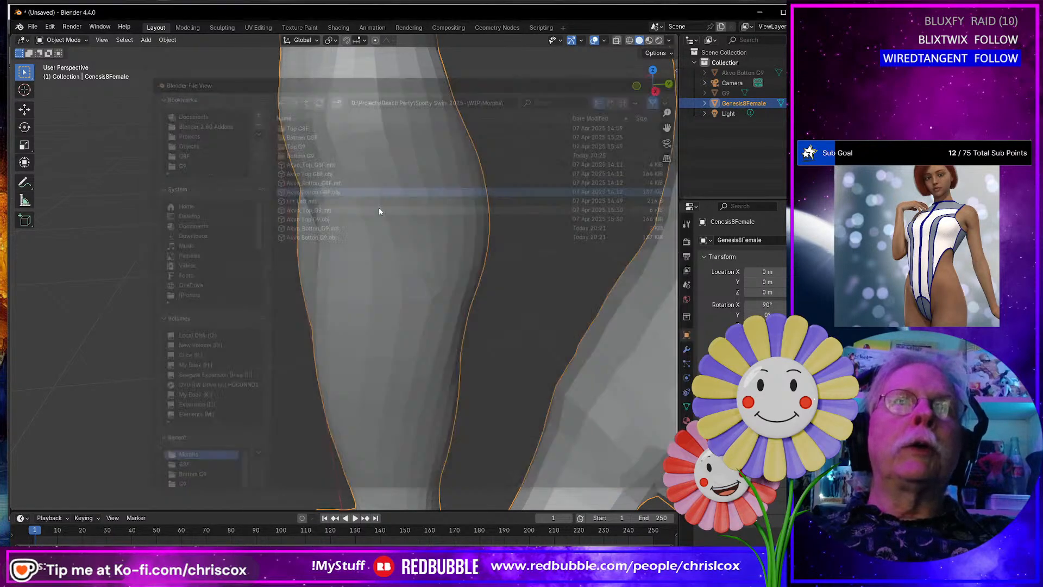
pyautogui.scroll(-5, 380, 211)
pyautogui.moveTo(491, 194); pyautogui.dragTo(402, 204, button='middle')
pyautogui.scroll(3, 427, 200)
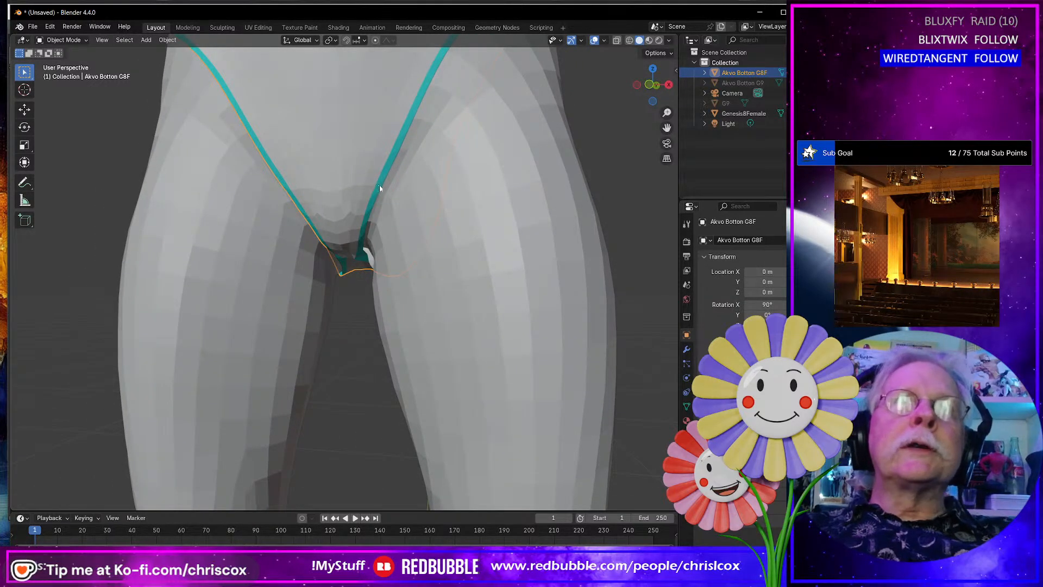
# In Edit Mode, select the trim vertices along the figure's right front leg opening of Akvo Botton G8F and hide them.
pyautogui.press('Tab')
pyautogui.scroll(3, 391, 193)
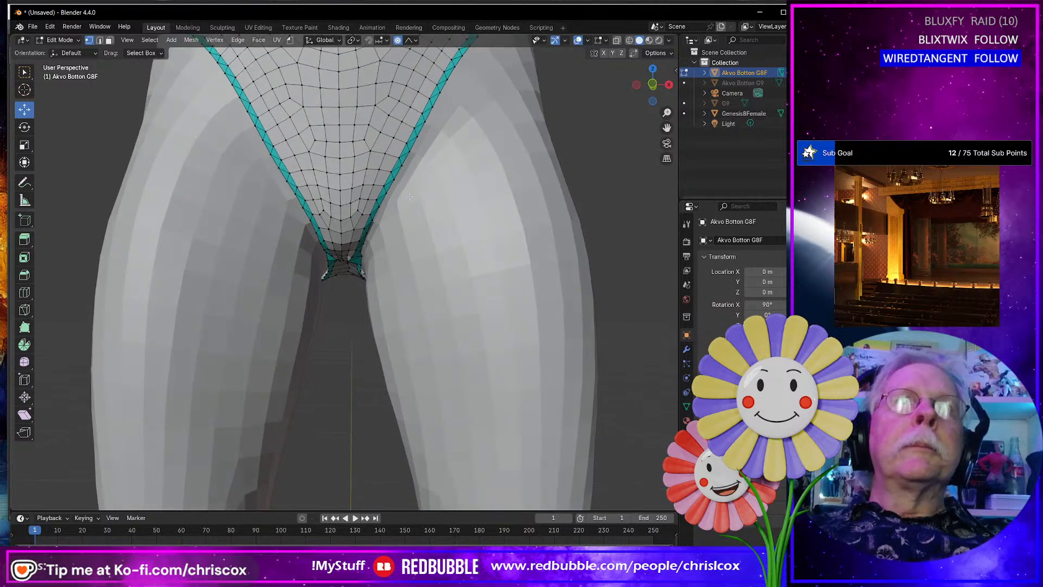
pyautogui.press('KP_1')
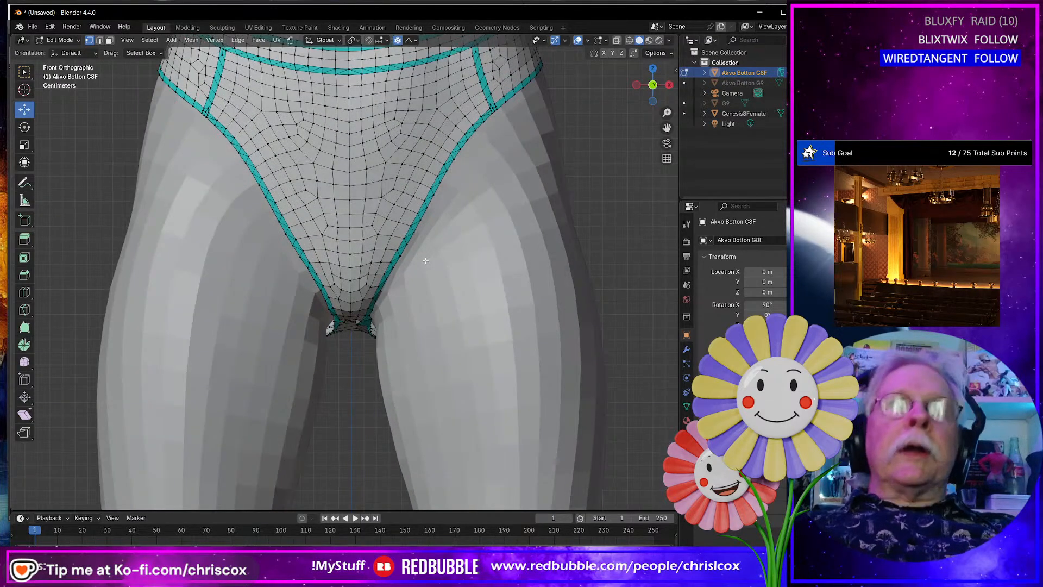
pyautogui.scroll(3, 425, 260)
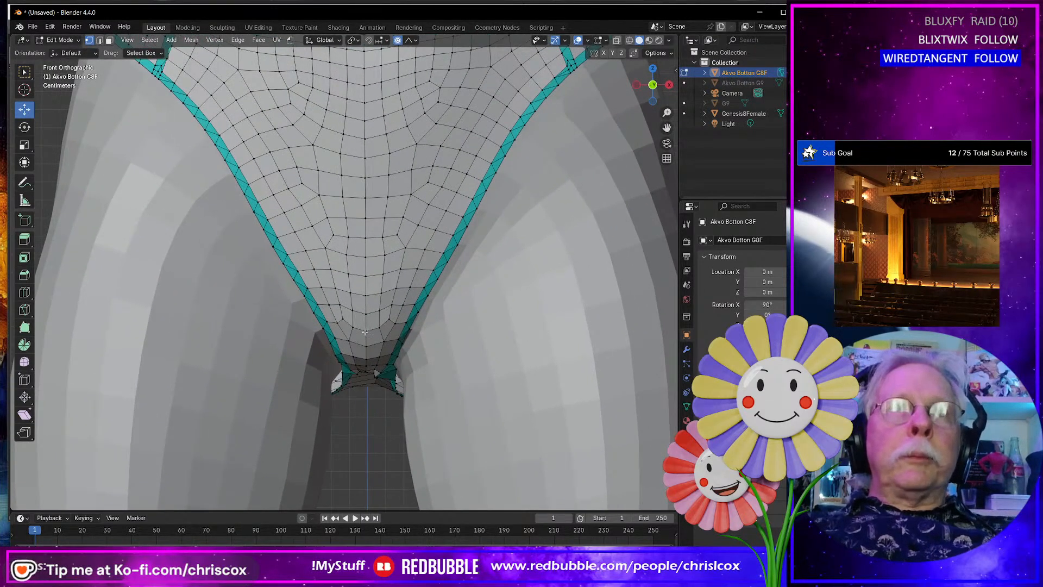
pyautogui.click(418, 312)
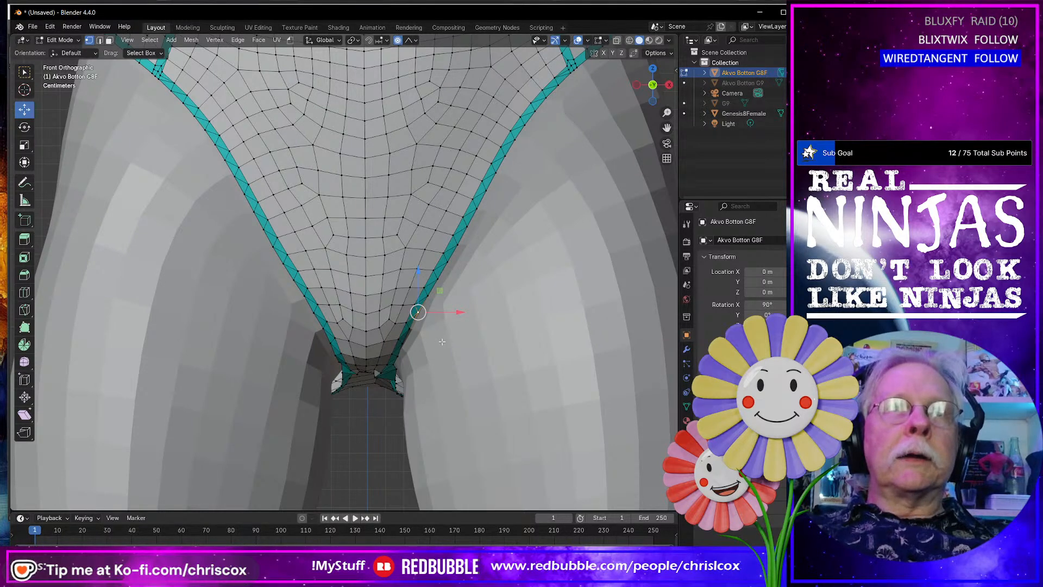
pyautogui.click(313, 312)
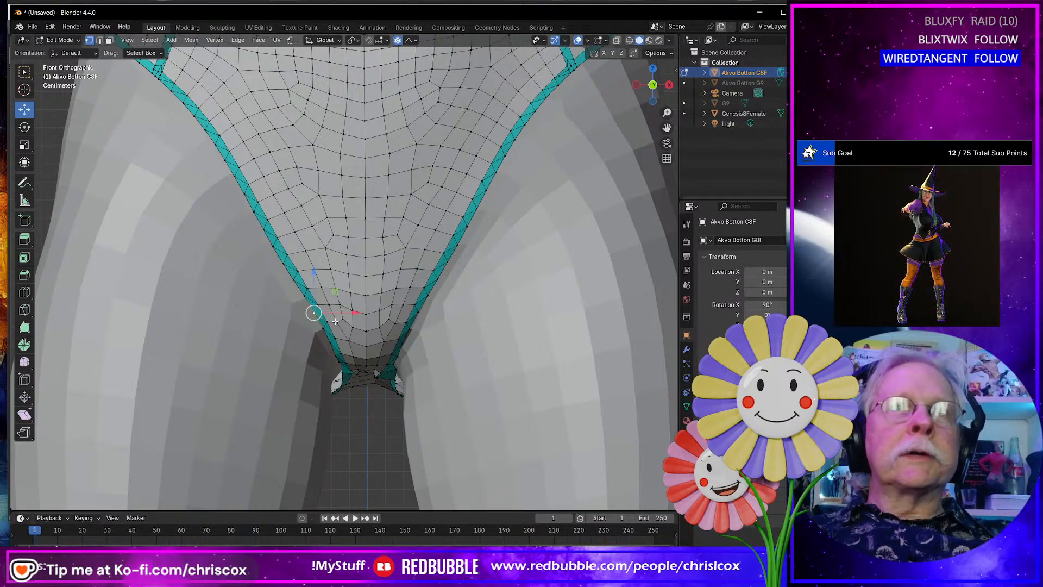
pyautogui.keyDown('ctrl'); pyautogui.click(218, 134); pyautogui.keyUp('ctrl')
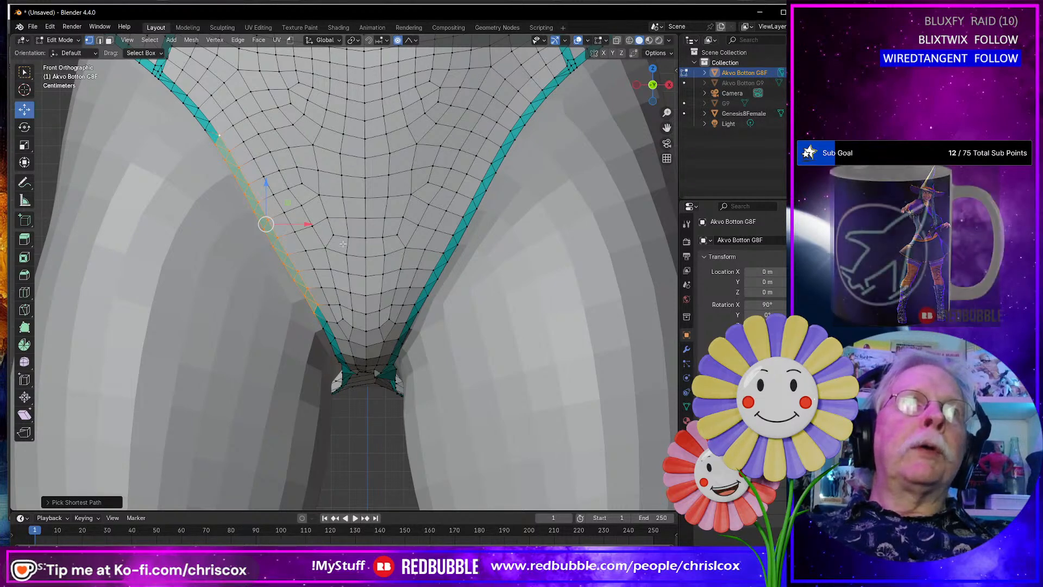
pyautogui.scroll(2, 373, 255)
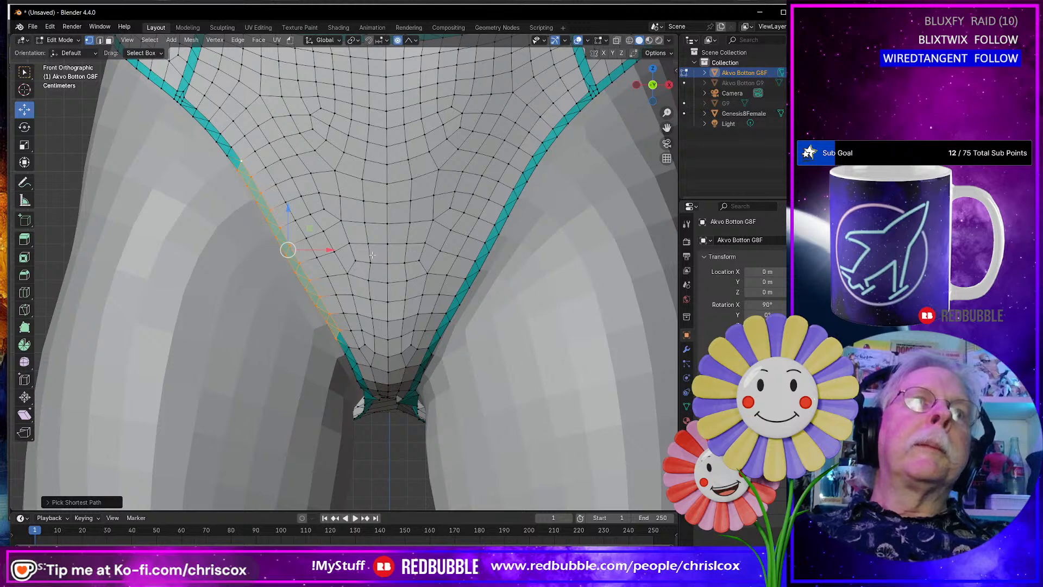
pyautogui.click(345, 354)
pyautogui.keyDown('ctrl'); pyautogui.click(245, 165); pyautogui.keyUp('ctrl')
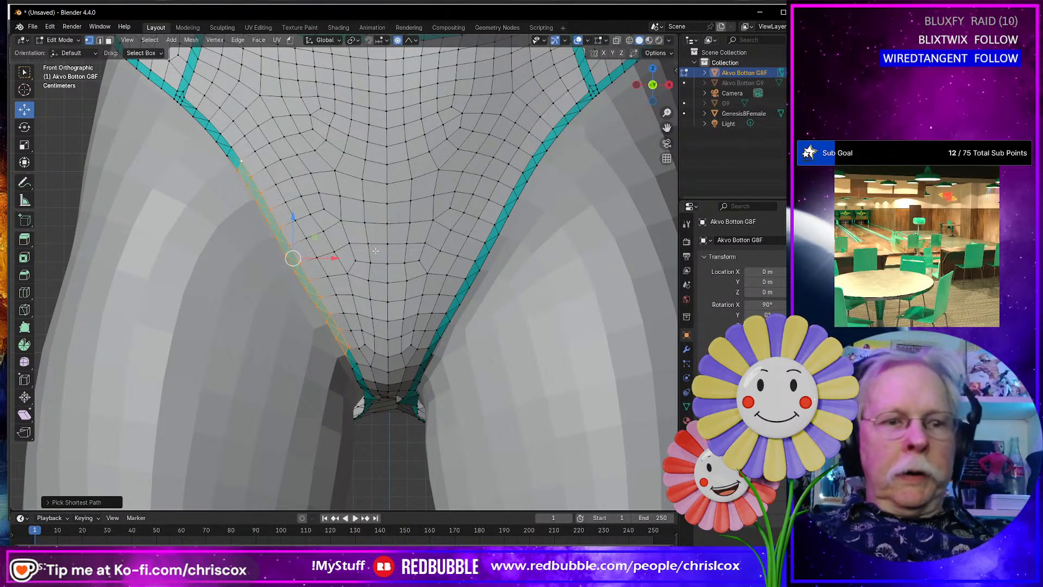
pyautogui.press('h')
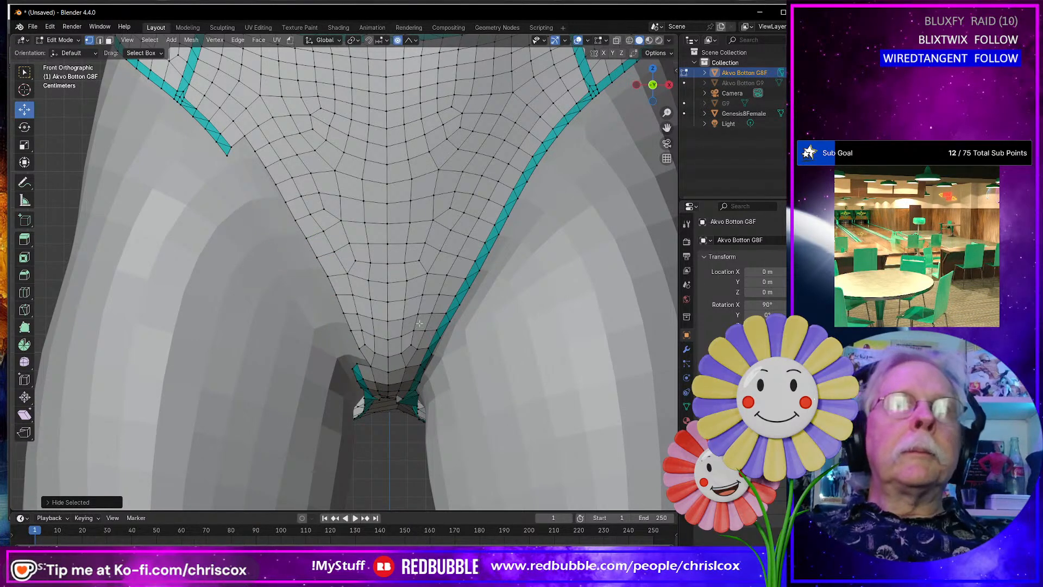
# Select the path of trim vertices along the figure's left front leg opening of Akvo Botton G8F.
pyautogui.click(431, 354)
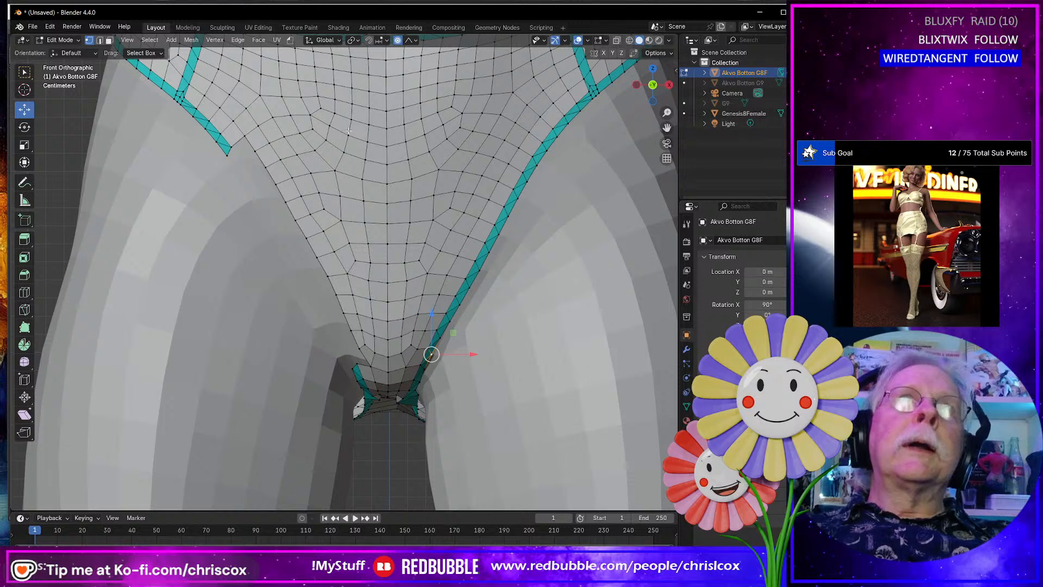
pyautogui.keyDown('ctrl'); pyautogui.click(533, 156); pyautogui.keyUp('ctrl')
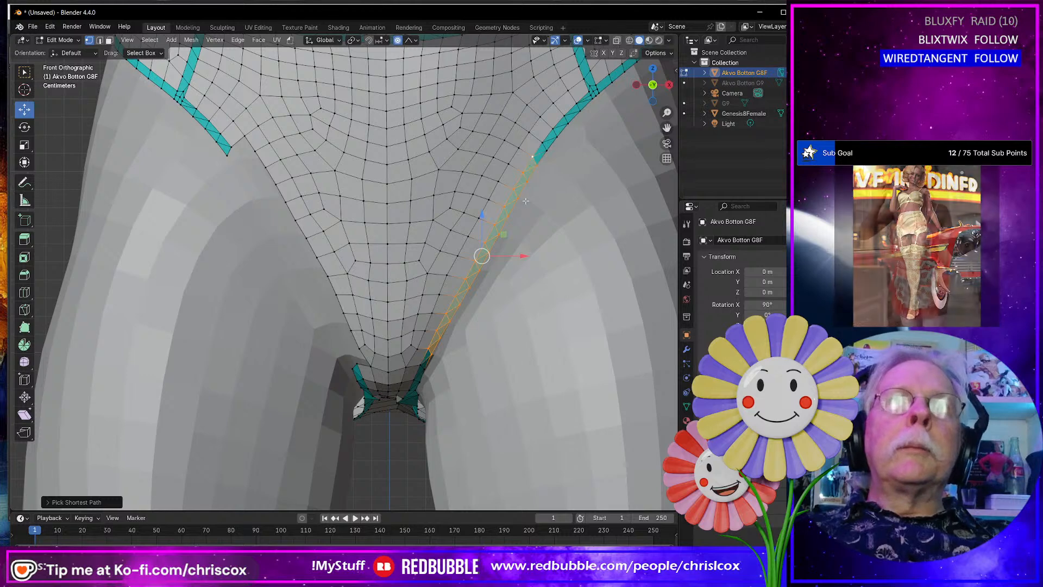
pyautogui.moveTo(523, 199); pyautogui.dragTo(538, 190, button='middle')
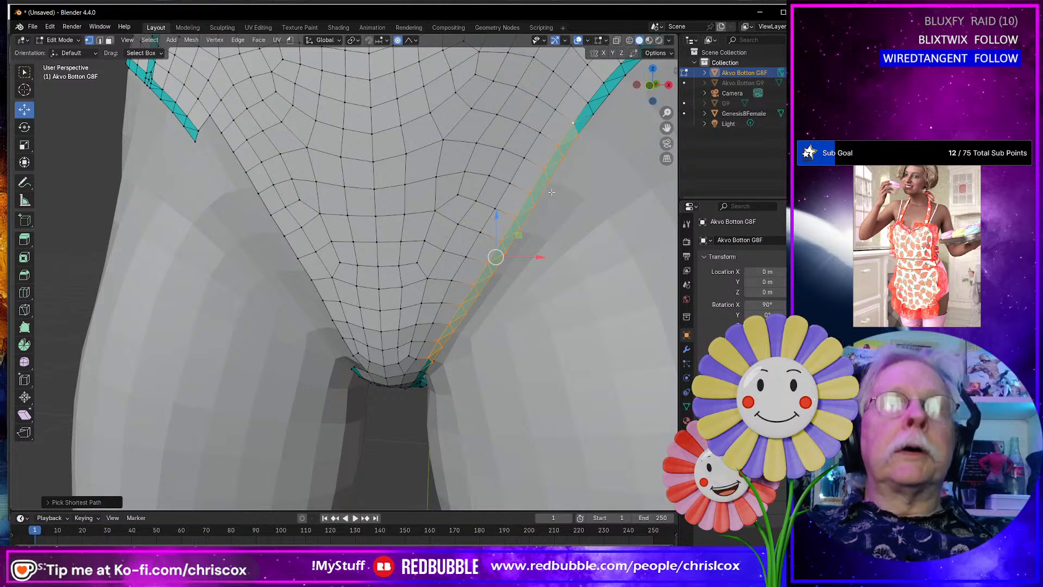
# Try moving the selected left leg-opening trim outward along X with proportional editing, and undo each move.
pyautogui.moveTo(542, 256); pyautogui.dragTo(573, 257)
pyautogui.hotkey('ctrl', 'z')
pyautogui.hotkey('ctrl', 'z')
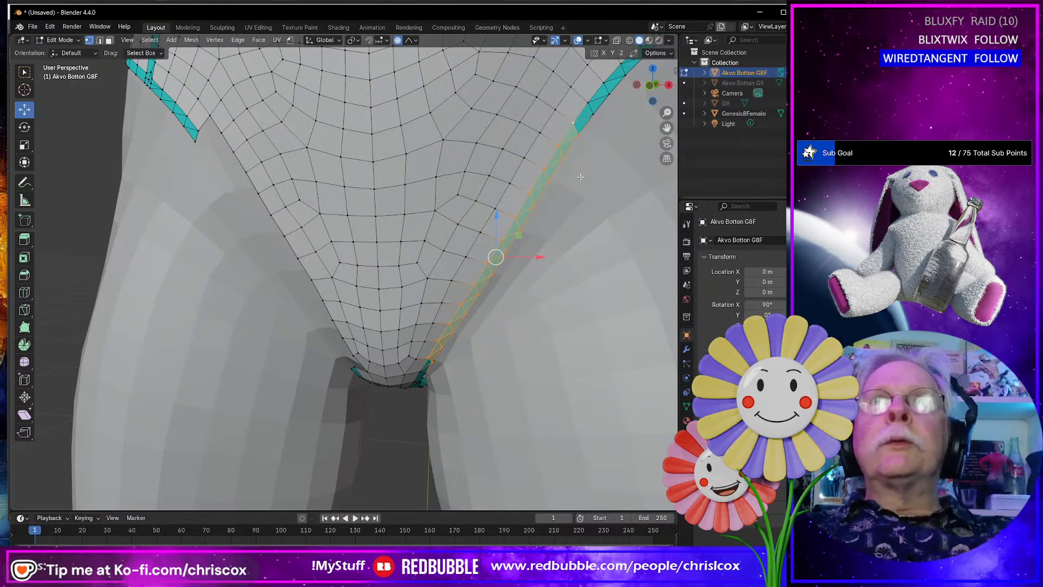
pyautogui.moveTo(670, 237); pyautogui.dragTo(577, 226, button='middle')
pyautogui.scroll(2, 570, 230)
pyautogui.scroll(-3, 570, 230)
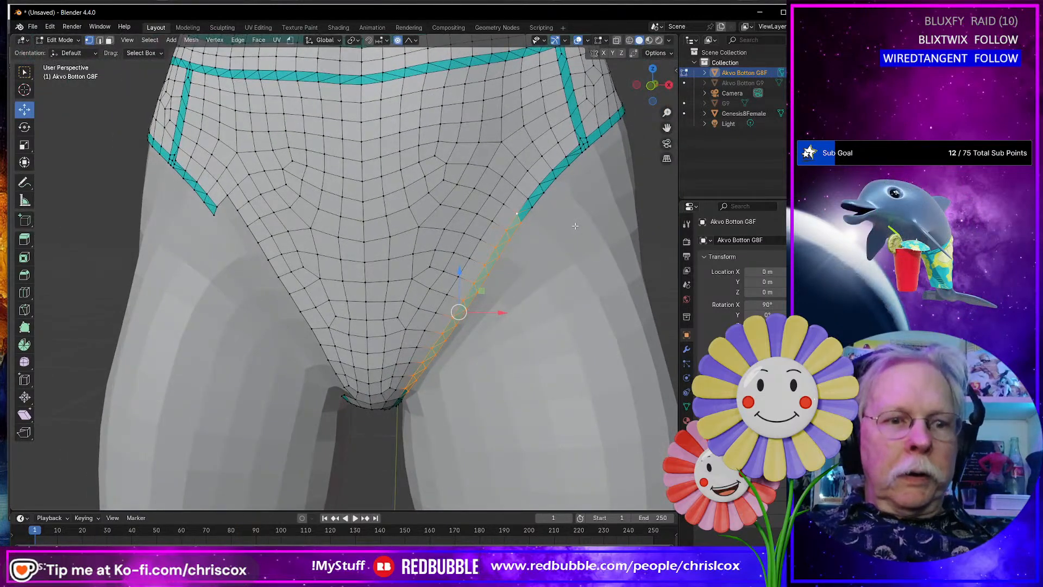
pyautogui.press('g')
pyautogui.press('x')
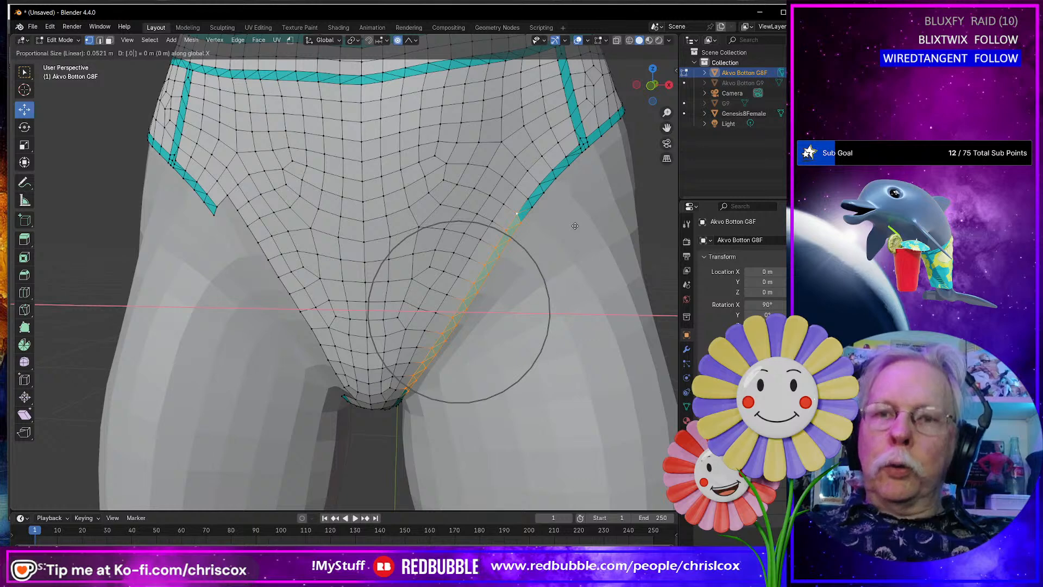
pyautogui.press('Return')
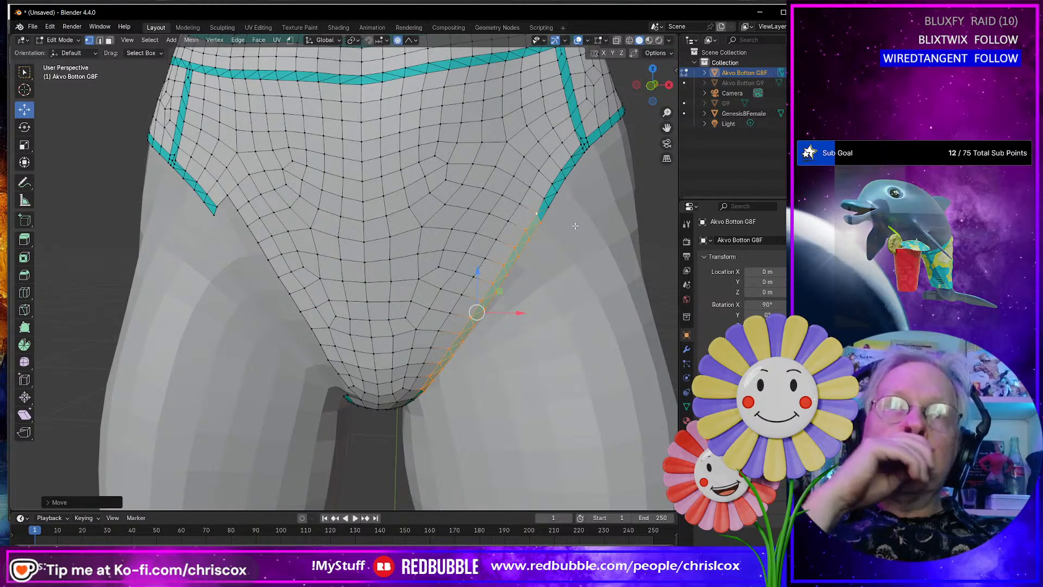
pyautogui.hotkey('ctrl', 'z')
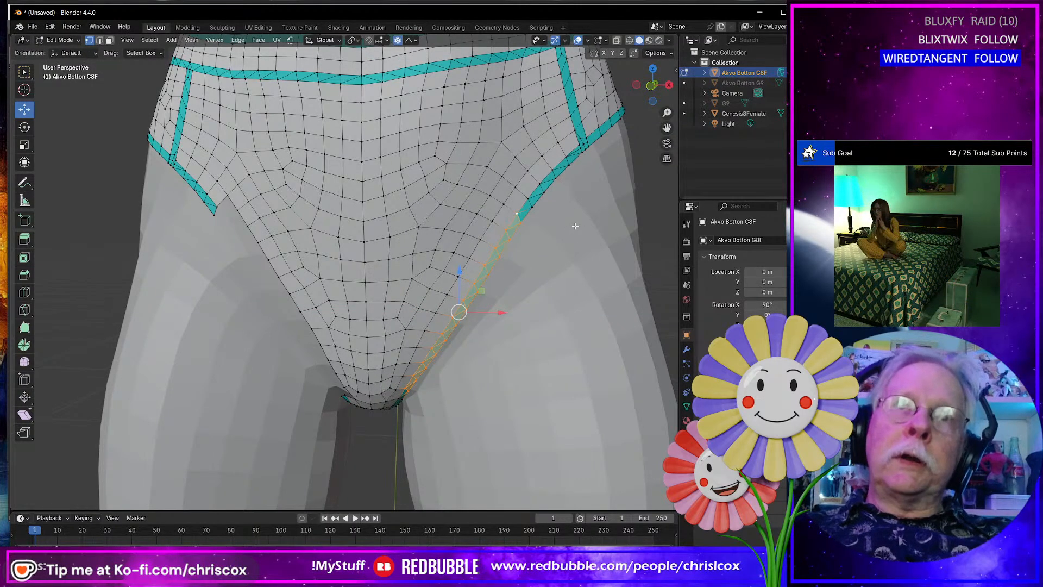
# Try a 0.015 m move of the left trim along X and along Z, cancel it, and keep the trim path selected.
pyautogui.press('g')
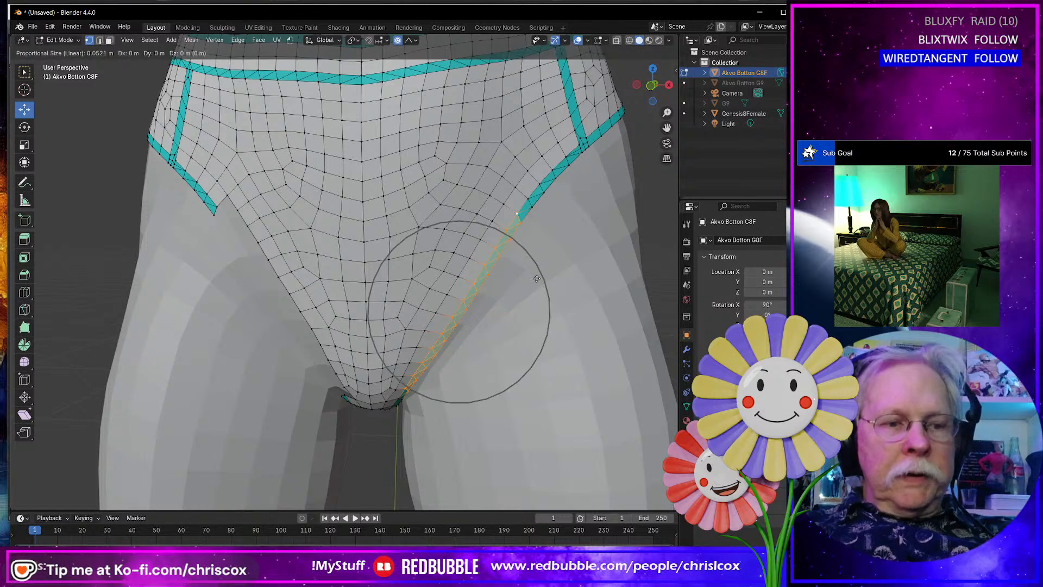
pyautogui.write('x')
pyautogui.write('.015')
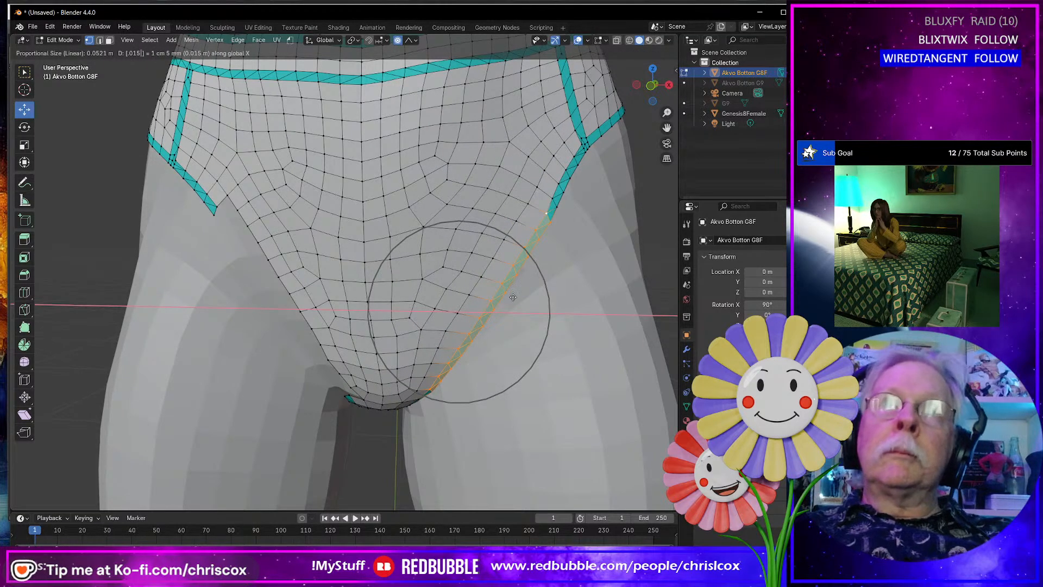
pyautogui.write('z')
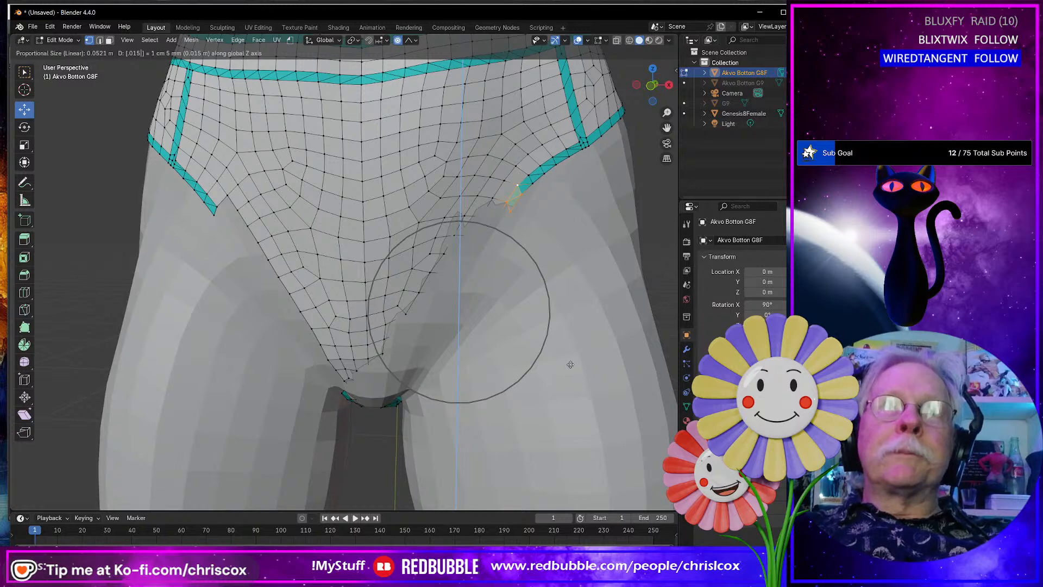
pyautogui.press('Escape')
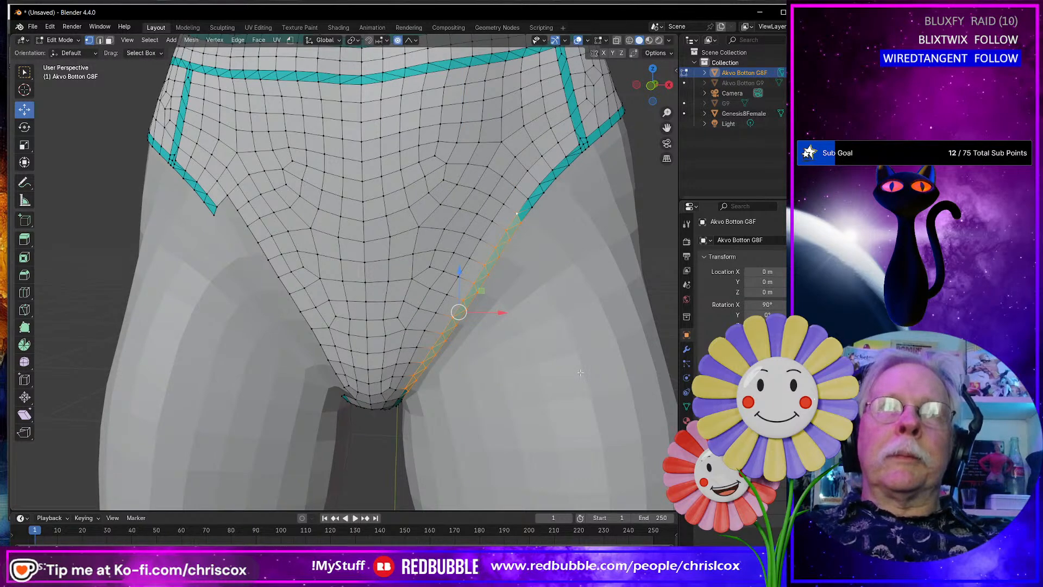
pyautogui.hotkey('ctrl', 'z')
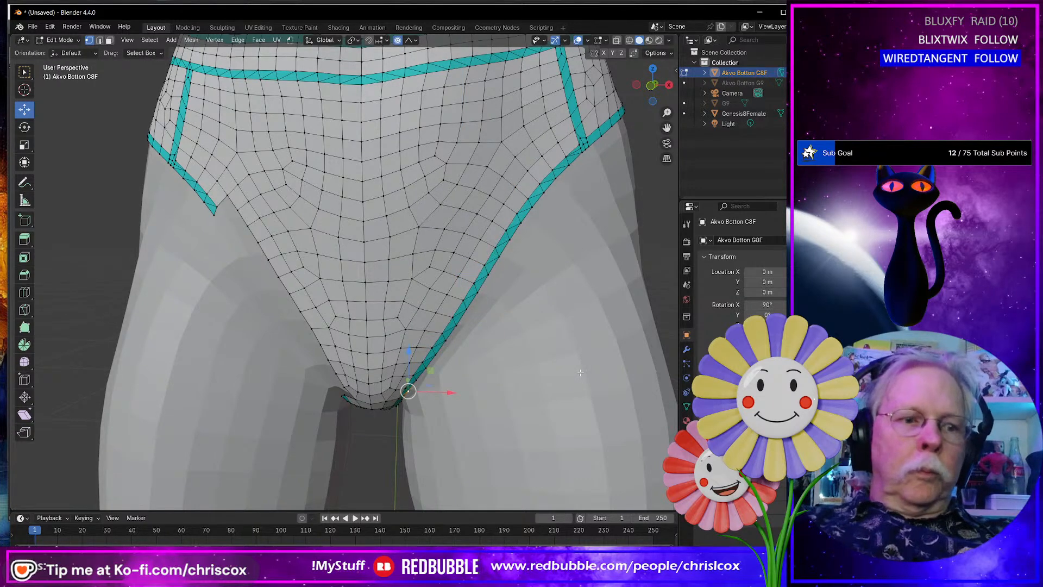
pyautogui.hotkey('ctrl', 'shift', 'z')
# Try moving the left trim 0.015 m along X, check its fit against the body from below, and undo the move.
pyautogui.write('gx')
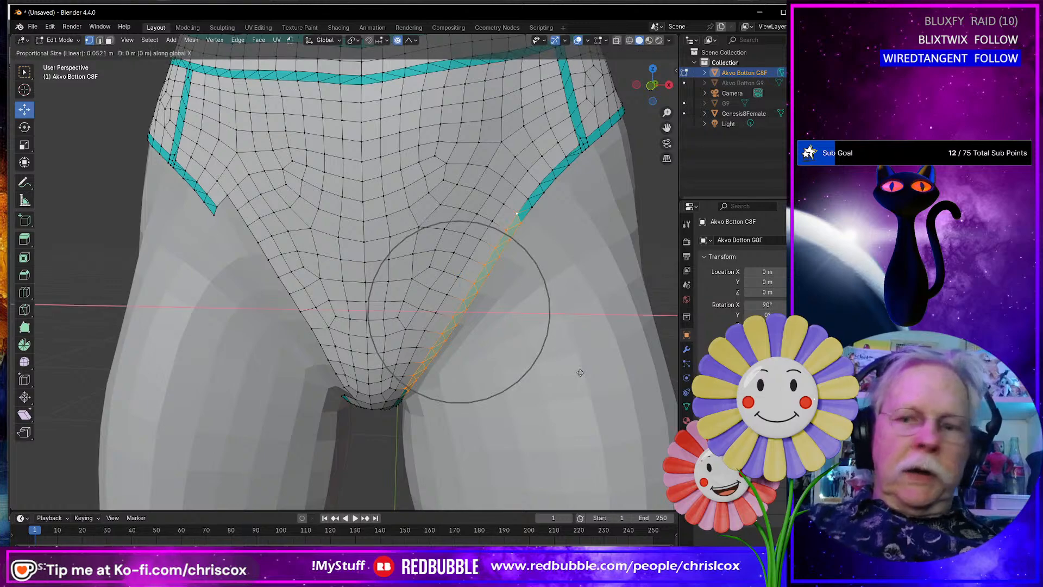
pyautogui.write('.015')
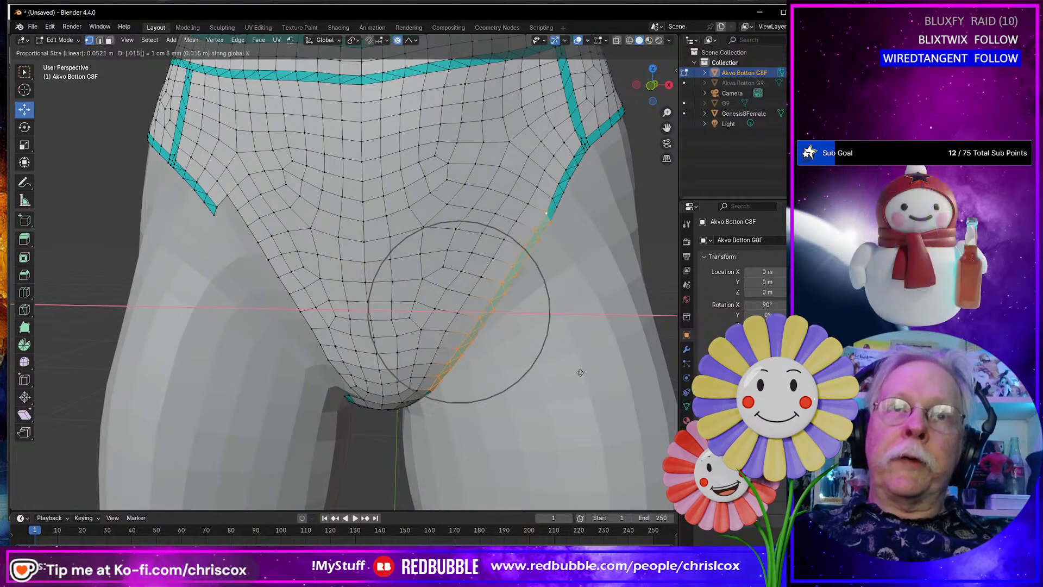
pyautogui.press('Return')
pyautogui.moveTo(580, 373); pyautogui.dragTo(523, 327, button='middle')
pyautogui.scroll(-3, 524, 325)
pyautogui.scroll(4, 524, 325)
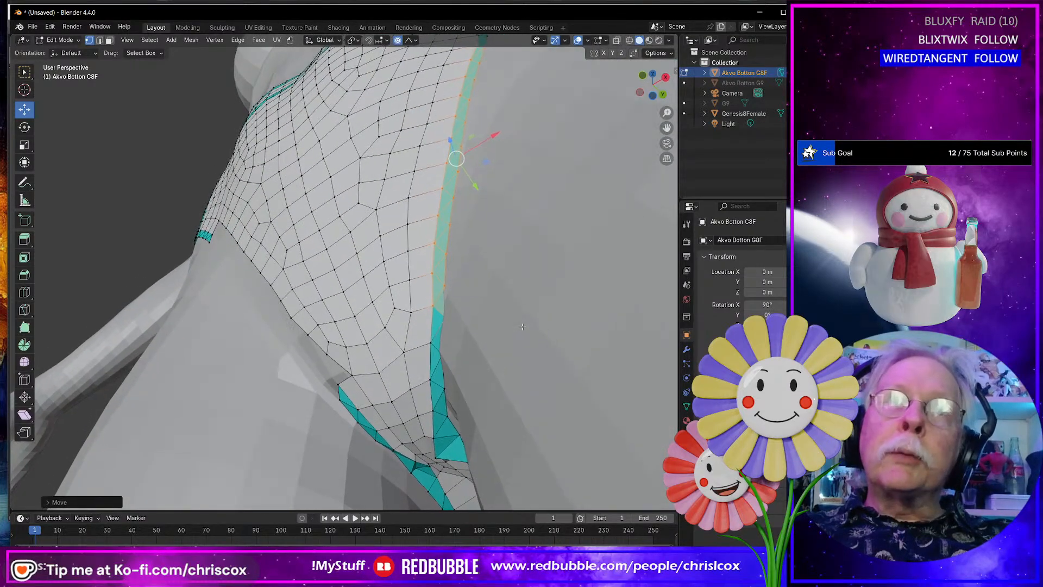
pyautogui.hotkey('ctrl', 'z')
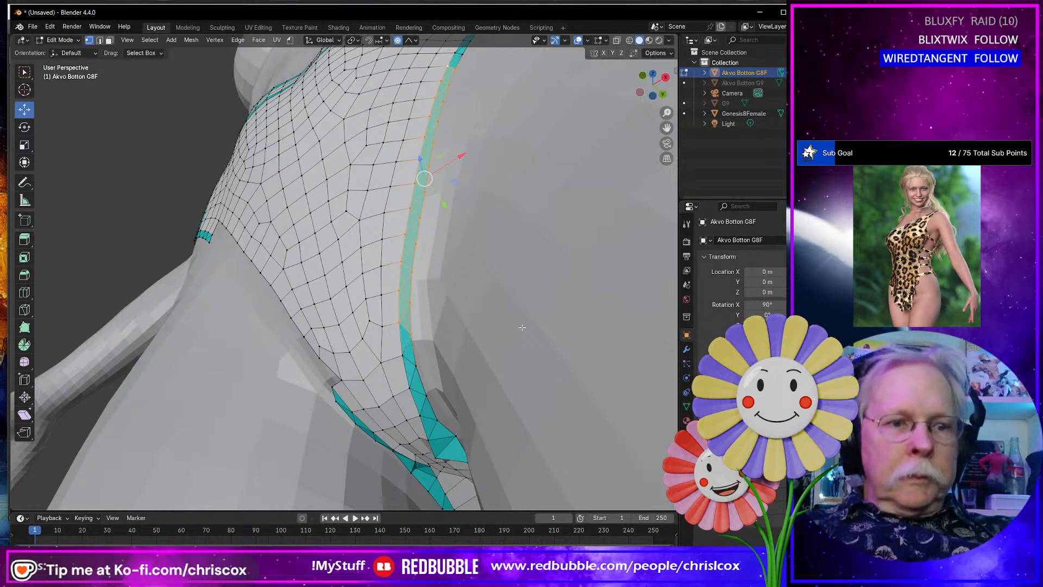
# Move the selected left leg-opening trim 0.013 m along X with proportional editing and check it from the front.
pyautogui.write('gx.01')
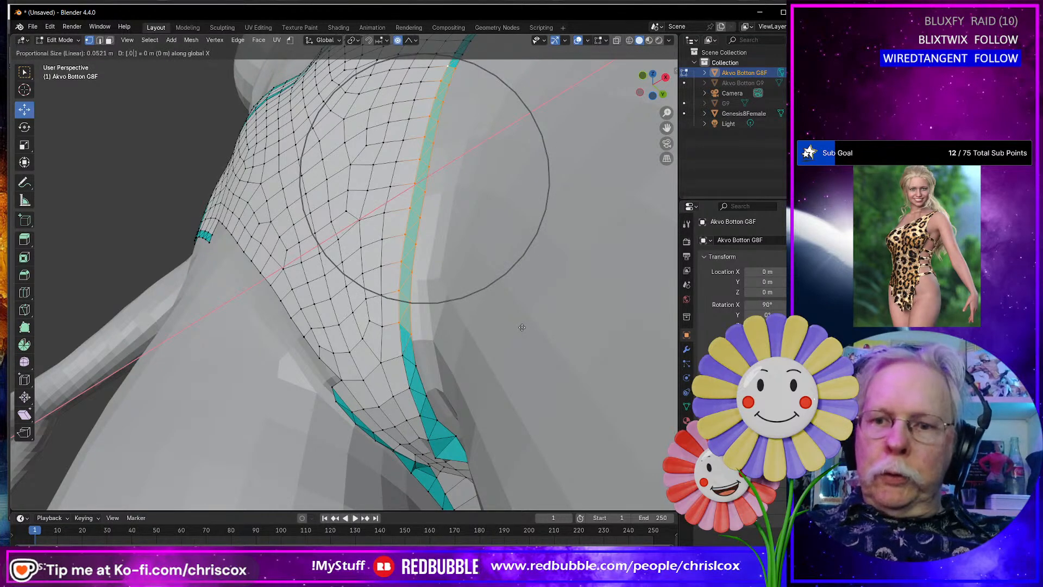
pyautogui.write('3')
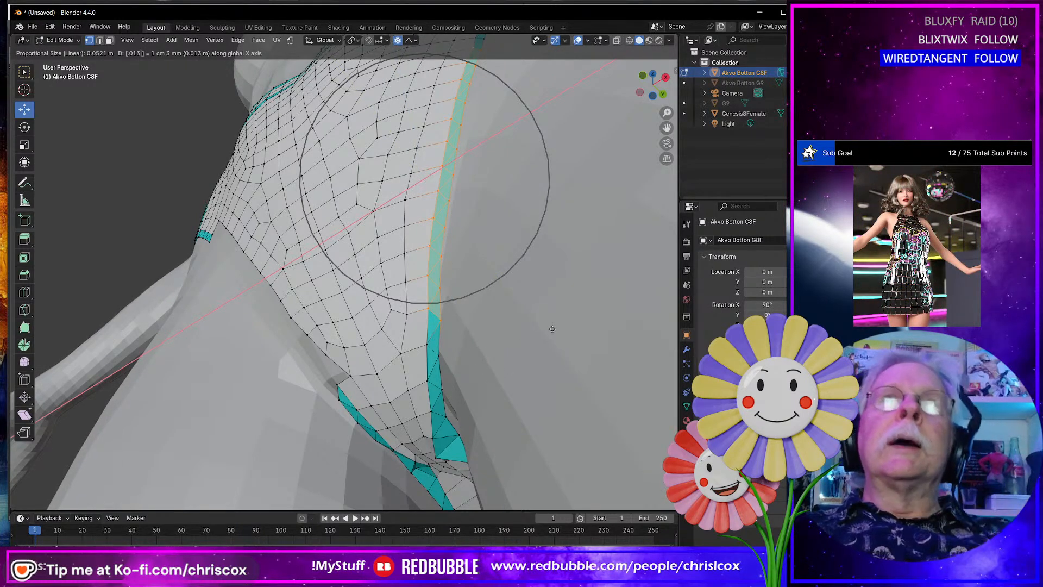
pyautogui.press('Return')
pyautogui.moveTo(525, 320); pyautogui.dragTo(553, 378, button='middle')
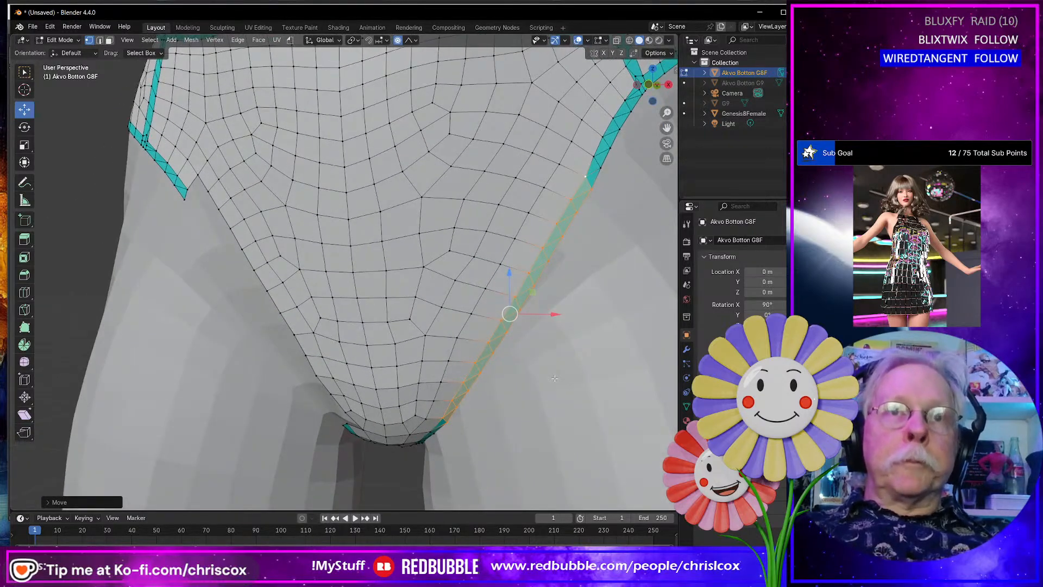
# Deselect the left trim, reveal the hidden right leg-opening trim, and move it -0.013 m along X with proportional editing.
pyautogui.hotkey('alt', 'a')
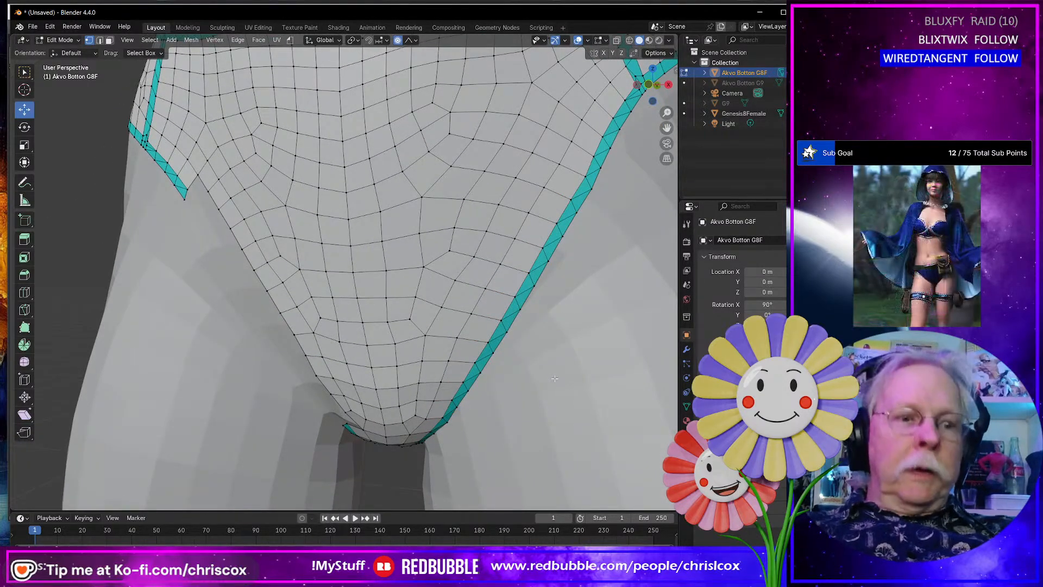
pyautogui.hotkey('alt', 'h')
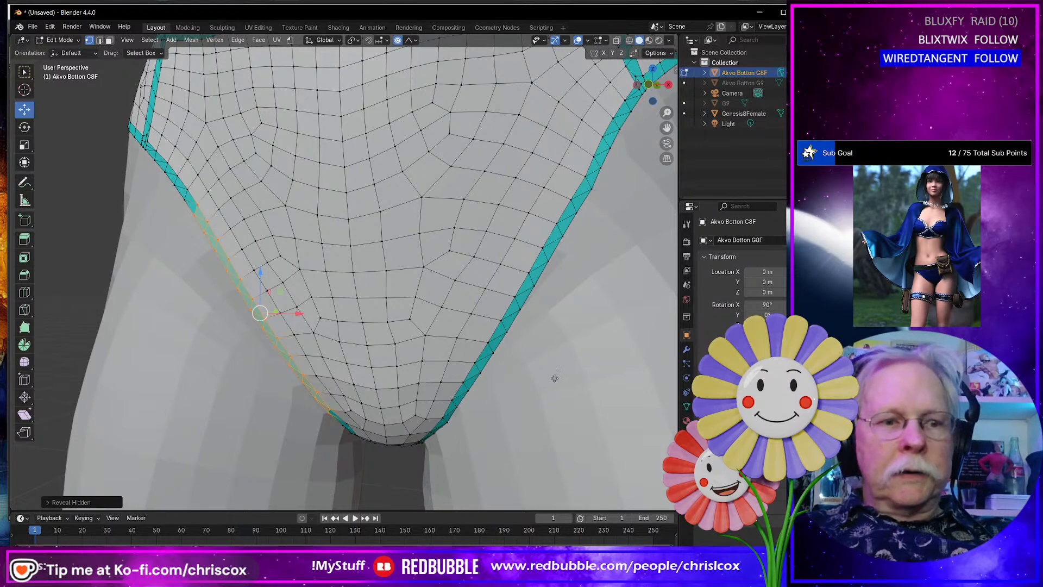
pyautogui.write('gx-.013')
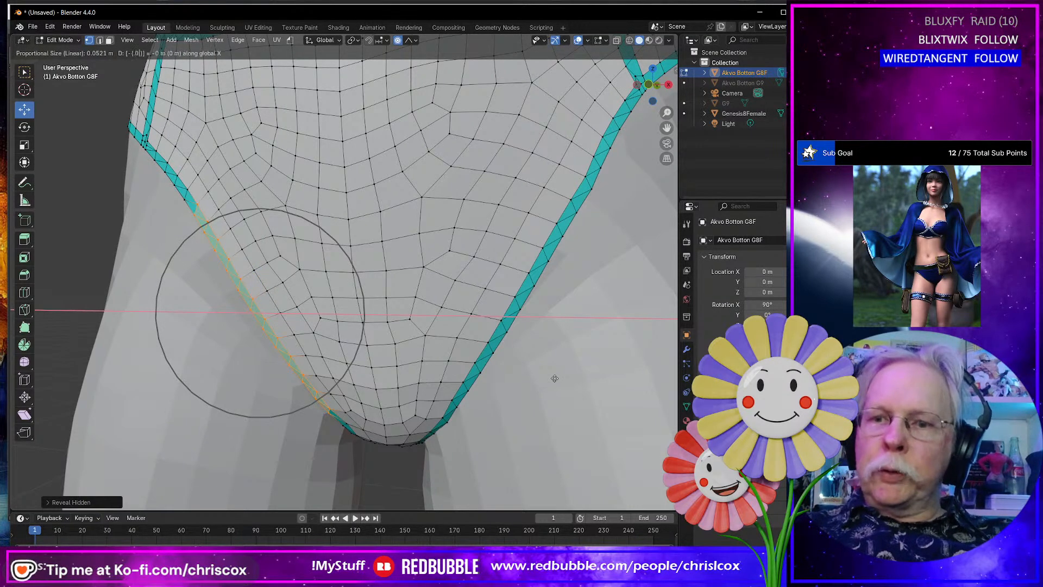
pyautogui.press('Return')
pyautogui.scroll(-6, 506, 320)
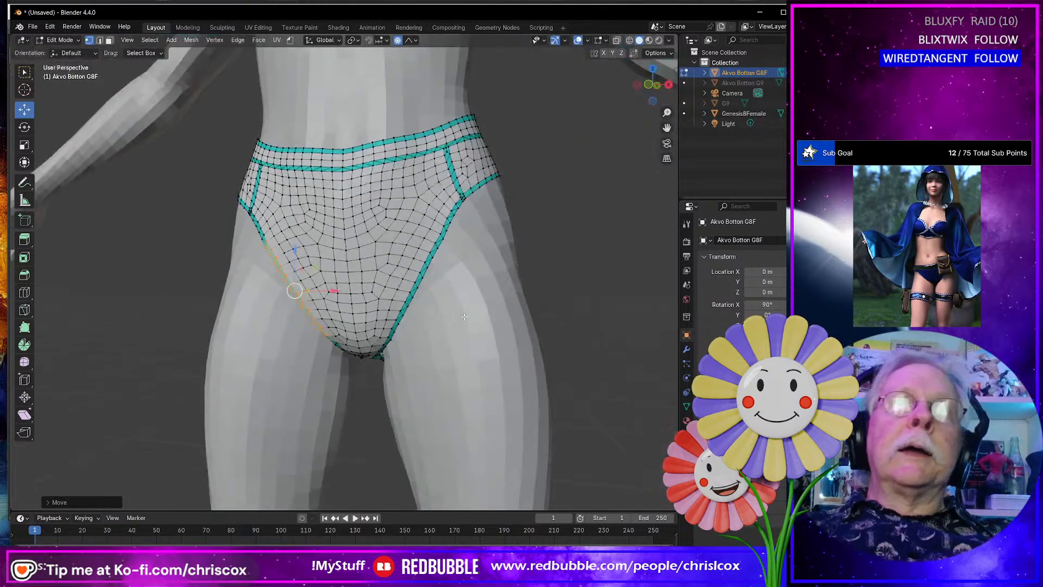
pyautogui.moveTo(506, 320); pyautogui.dragTo(464, 317, button='middle')
# Return to Object Mode and export the bottom with the Daz preset as Adj Front Width.obj into the Morphs project's Bottom G8F folder.
pyautogui.press('Tab')
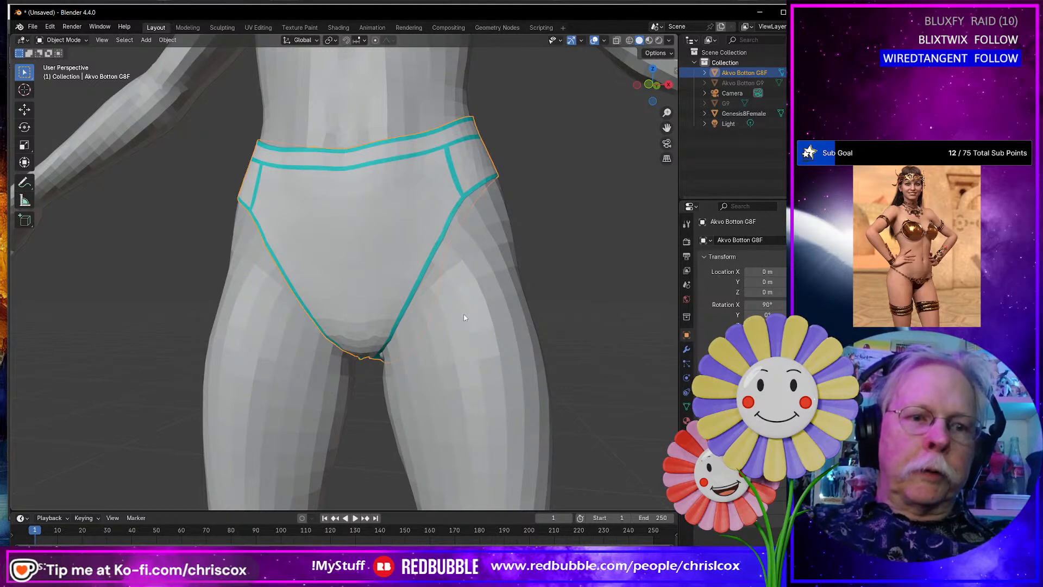
pyautogui.hotkey('ctrl', 'e')
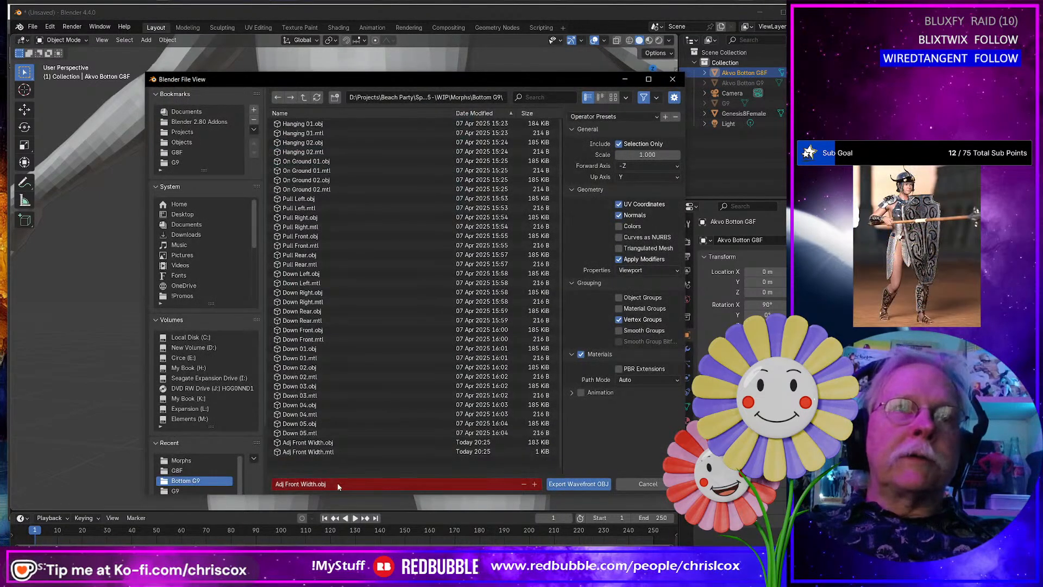
pyautogui.click(304, 97)
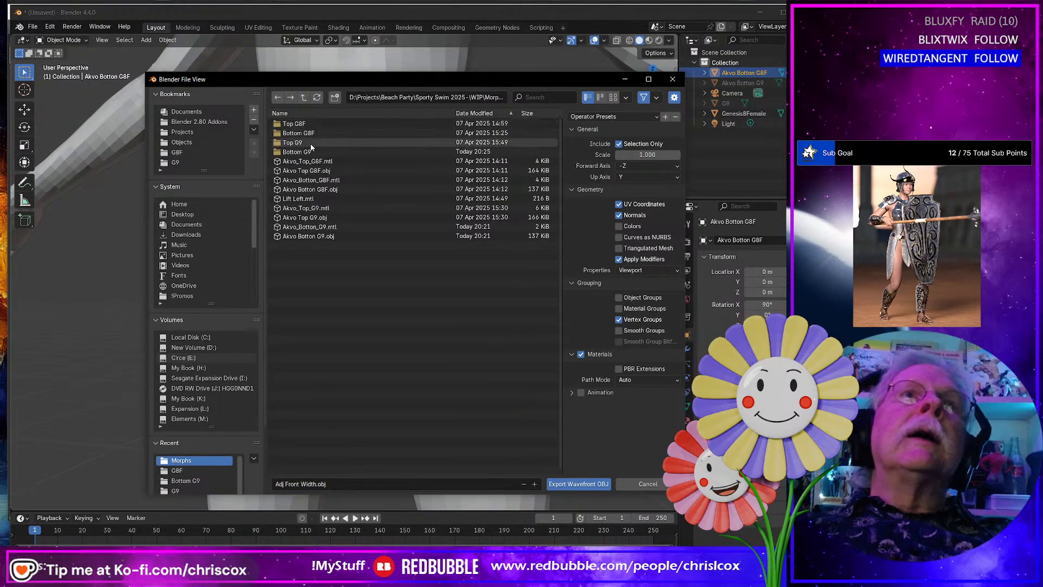
pyautogui.click(299, 133)
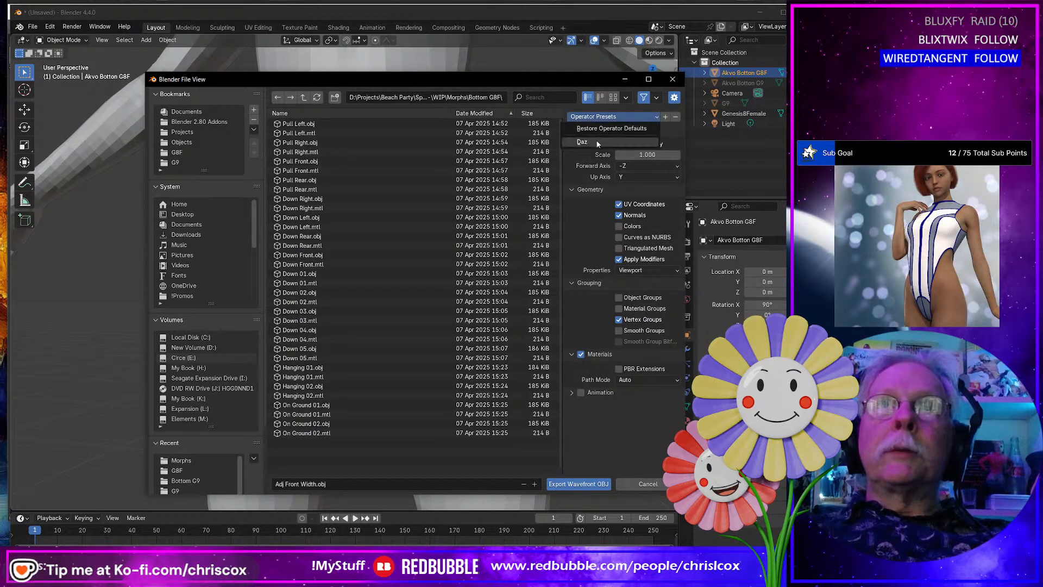
pyautogui.click(585, 483)
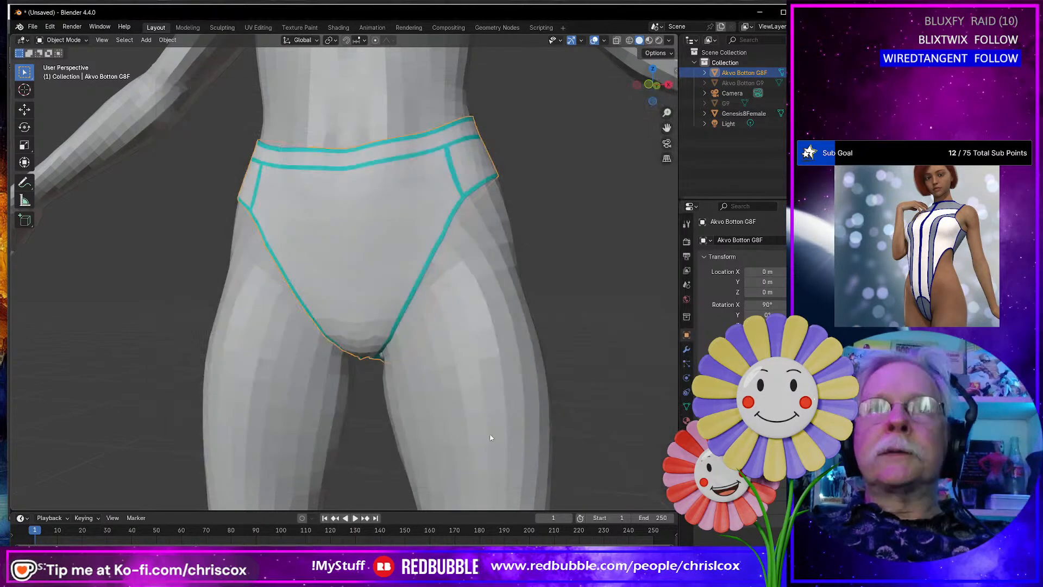
# Switch to DAZ Studio and load Adj Front Width.obj from the Bottom G8F folder onto the Akvo Swim bottom with Morph Loader Pro.
pyautogui.hotkey('alt', 'Tab')
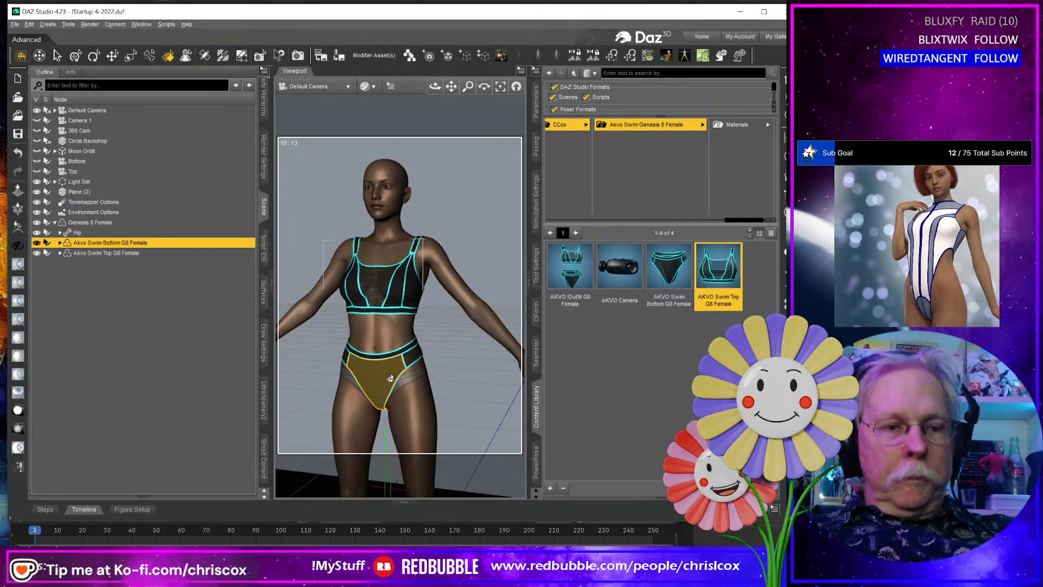
pyautogui.hotkey('ctrl', 'f')
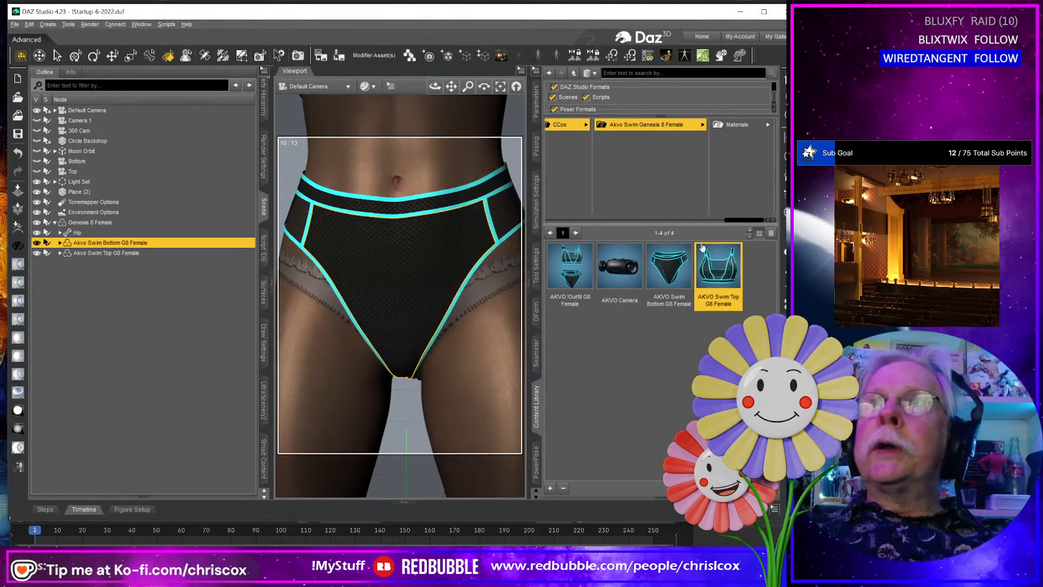
pyautogui.press('F7')
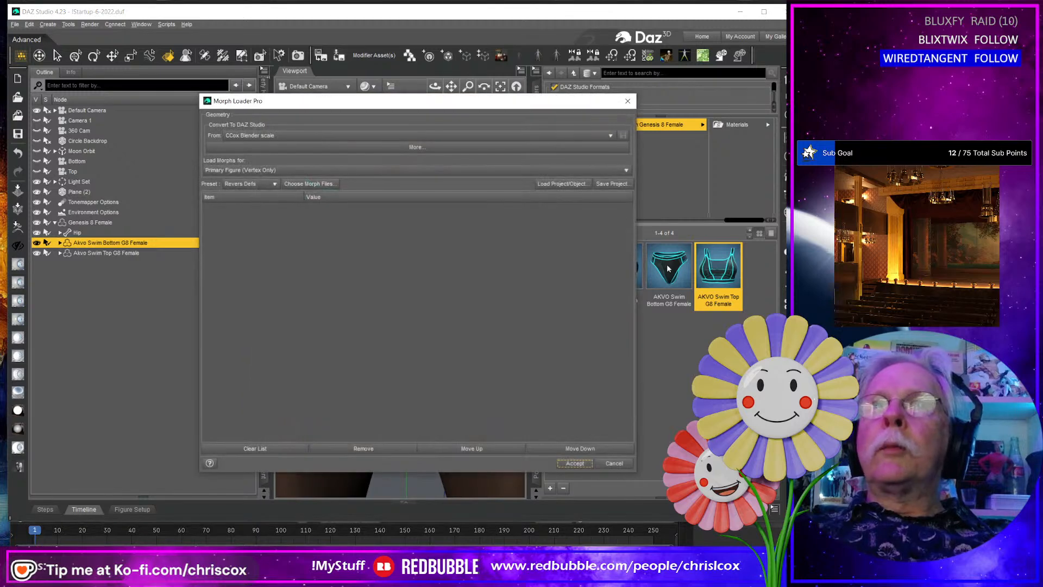
pyautogui.click(312, 183)
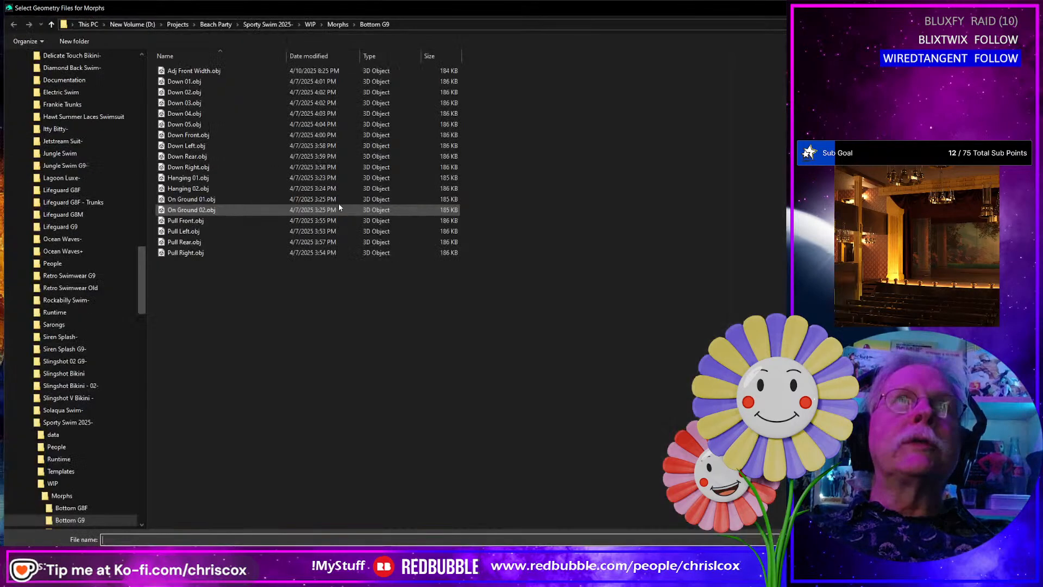
pyautogui.click(339, 25)
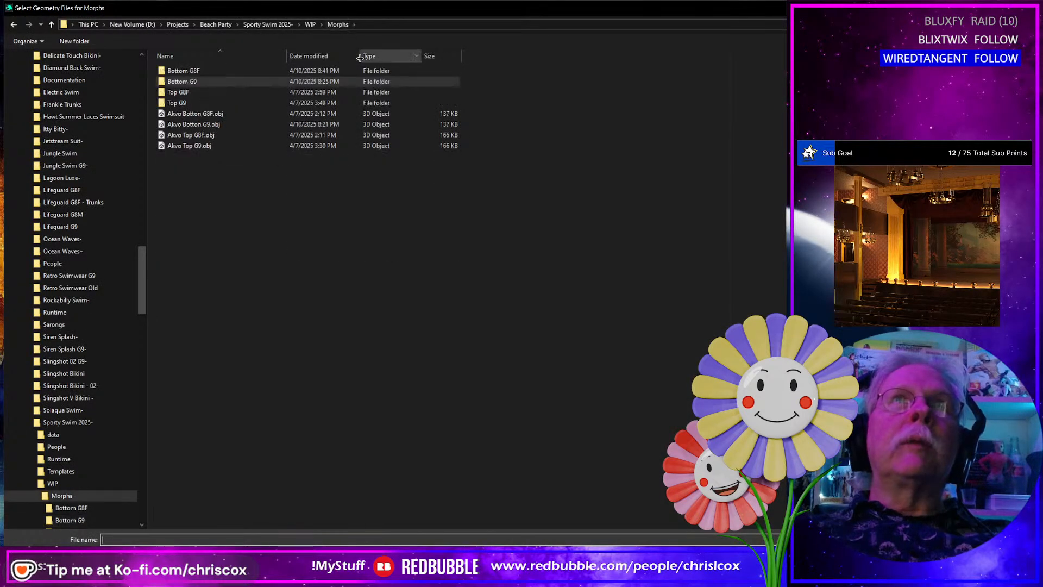
pyautogui.doubleClick(185, 73)
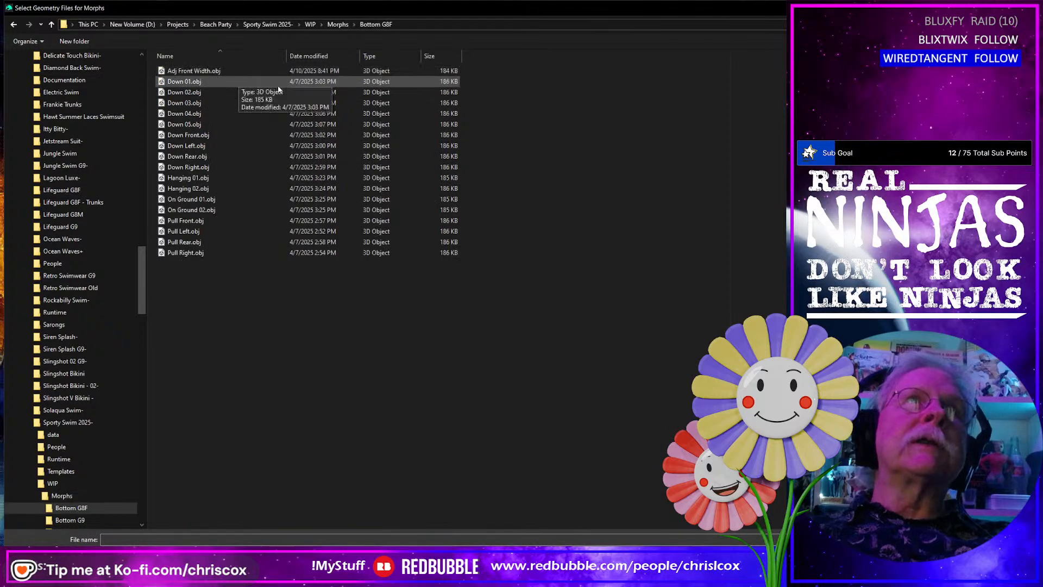
pyautogui.click(207, 71)
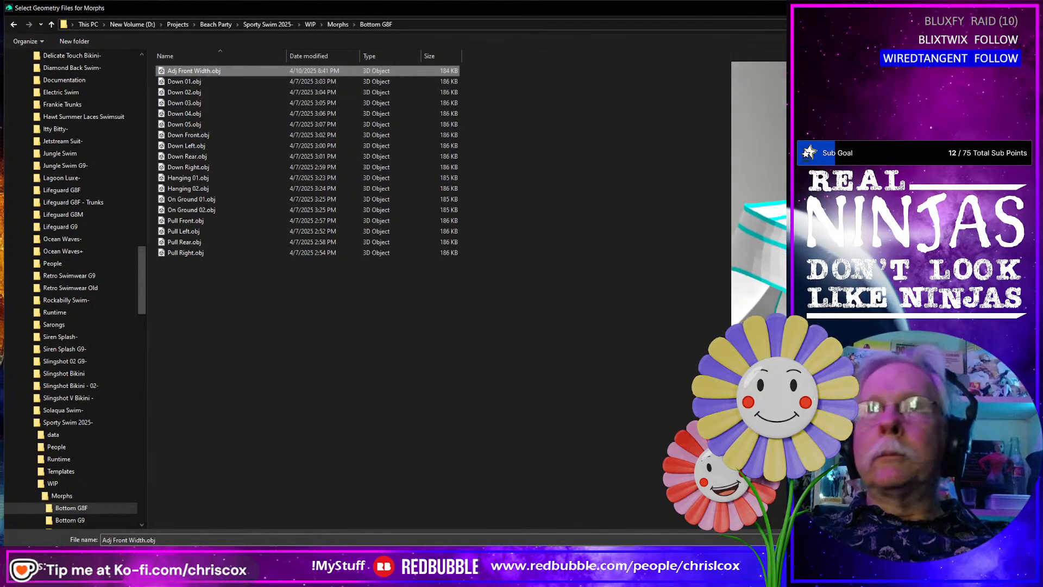
pyautogui.press('Return')
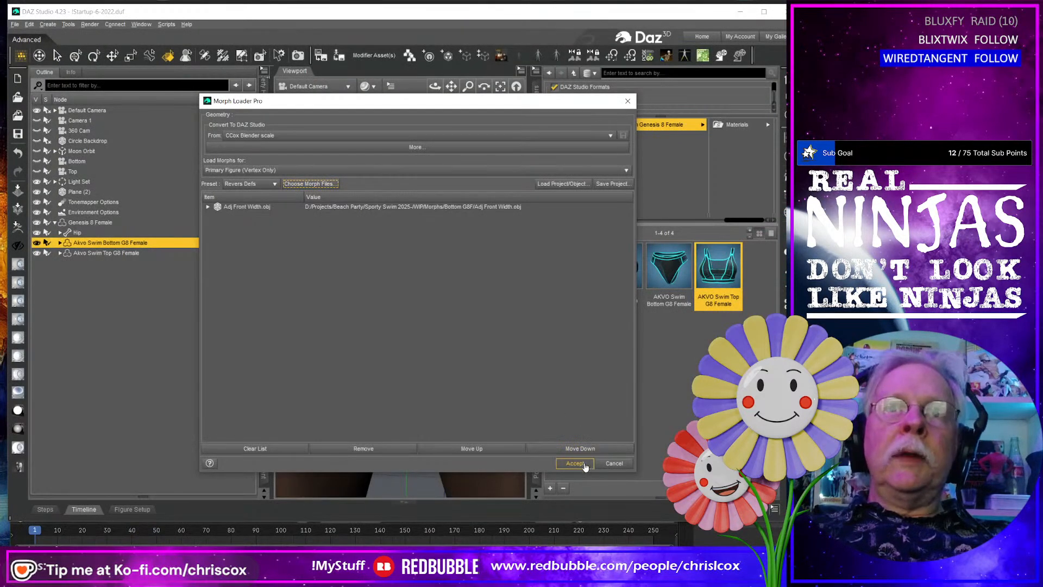
pyautogui.click(576, 462)
pyautogui.click(611, 463)
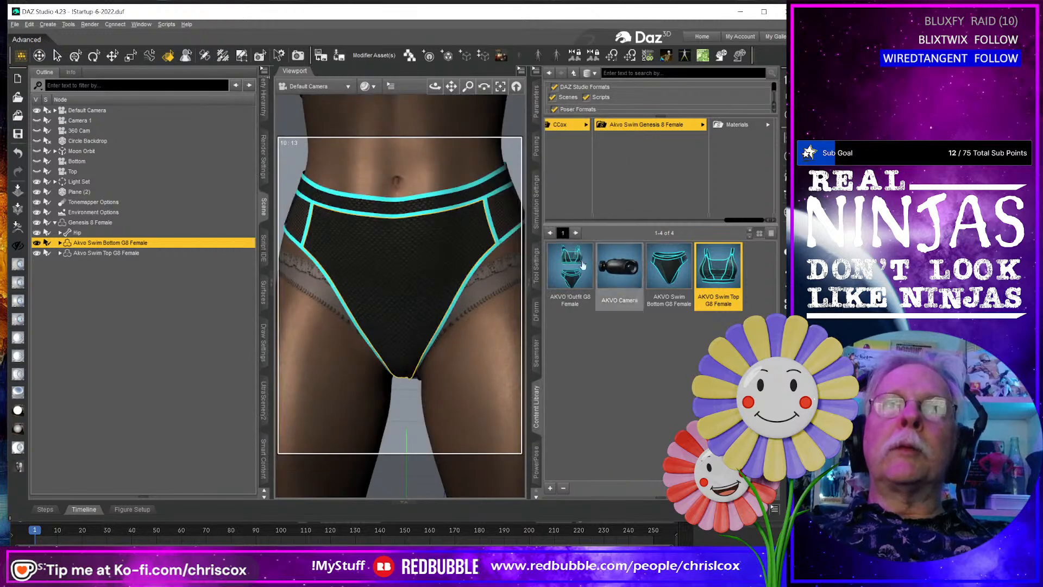
# Test the loaded Adj Front Width morph at 100%, check its fit on the figure, and undo the change.
pyautogui.click(536, 100)
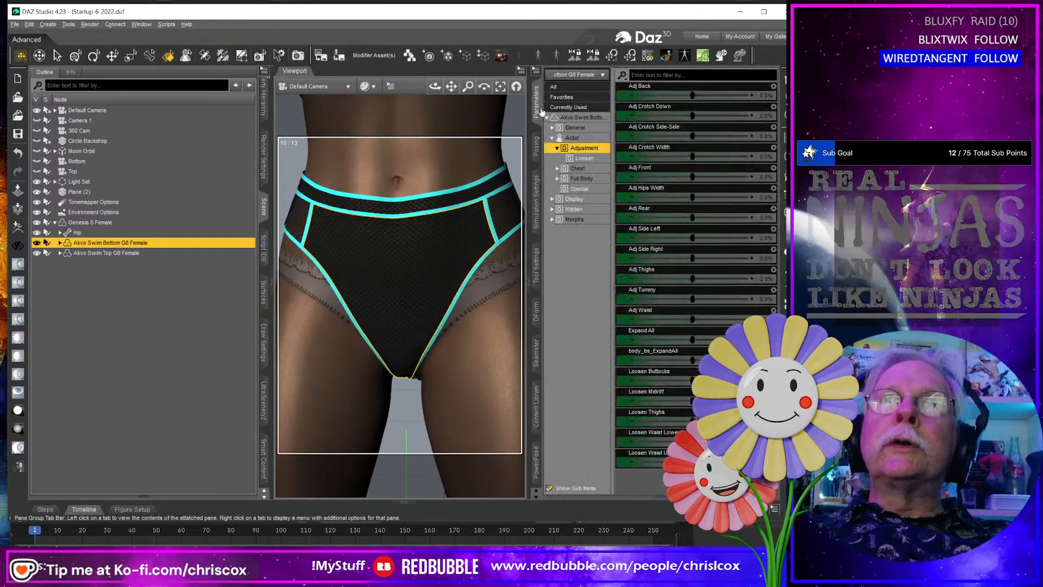
pyautogui.click(579, 220)
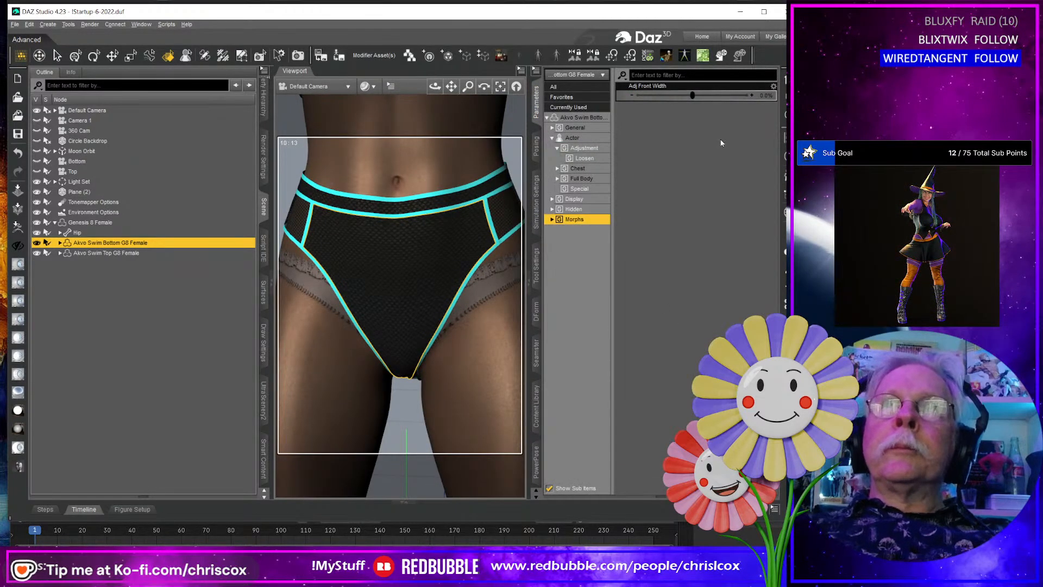
pyautogui.moveTo(693, 95); pyautogui.dragTo(750, 95)
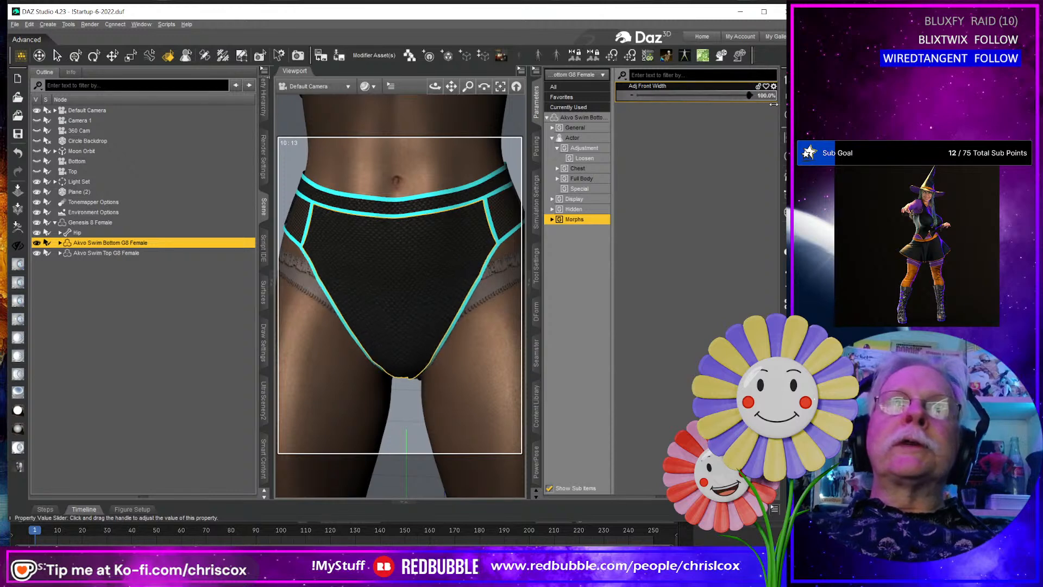
pyautogui.moveTo(478, 324); pyautogui.dragTo(486, 324, button='middle')
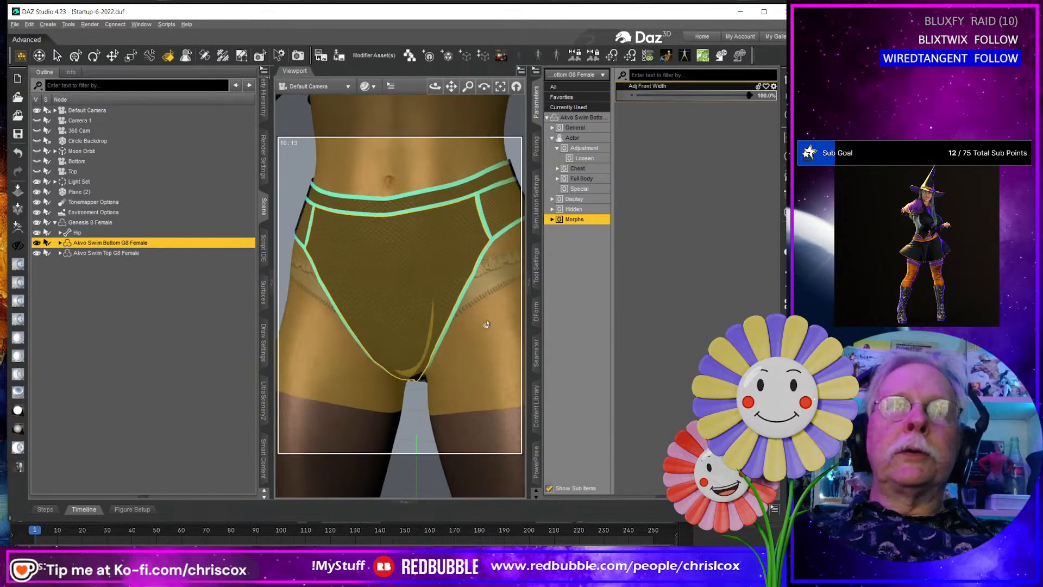
pyautogui.hotkey('ctrl', 'z')
pyautogui.hotkey('ctrl', 'z')
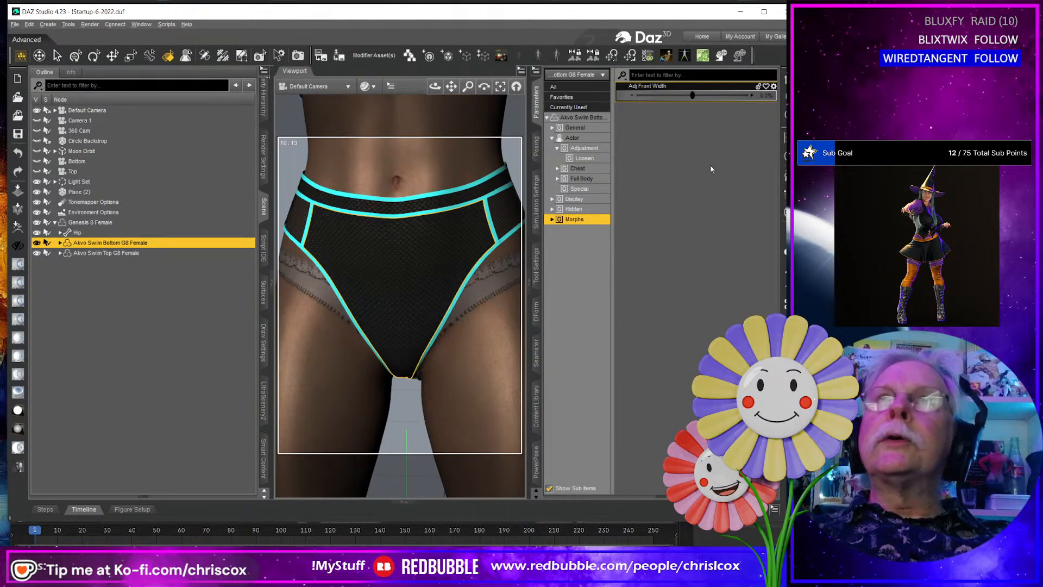
# In the Adj Front Width parameter settings, set Color A to the custom dark green and Color B to black.
pyautogui.click(774, 88)
pyautogui.click(783, 96)
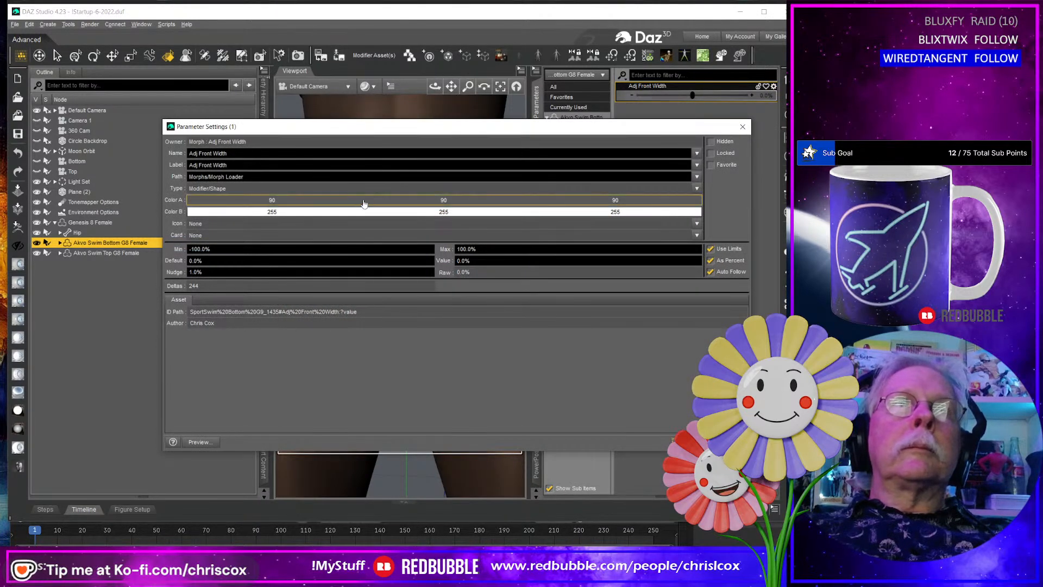
pyautogui.click(332, 205)
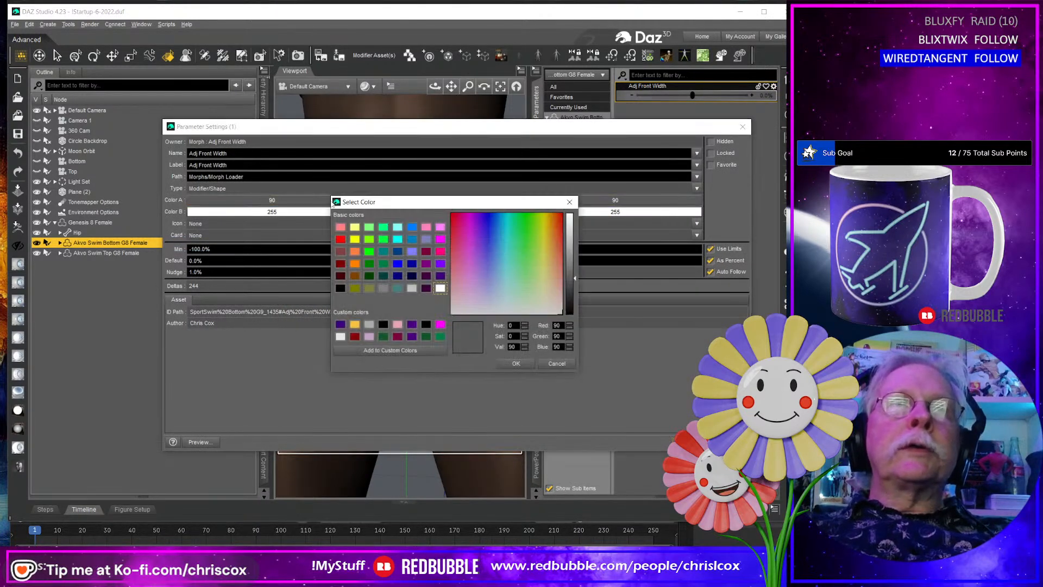
pyautogui.click(384, 337)
pyautogui.click(516, 364)
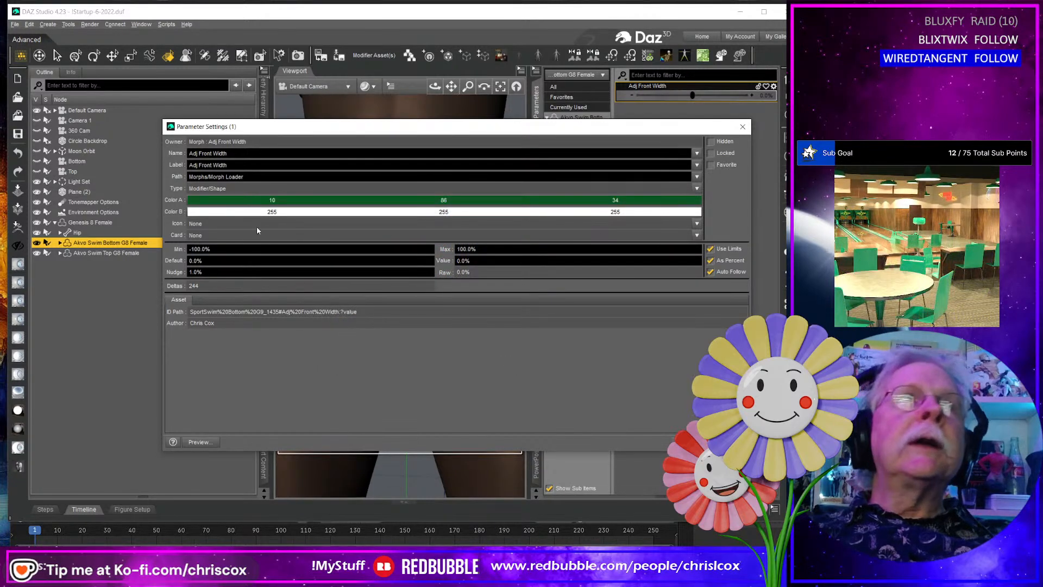
pyautogui.click(259, 212)
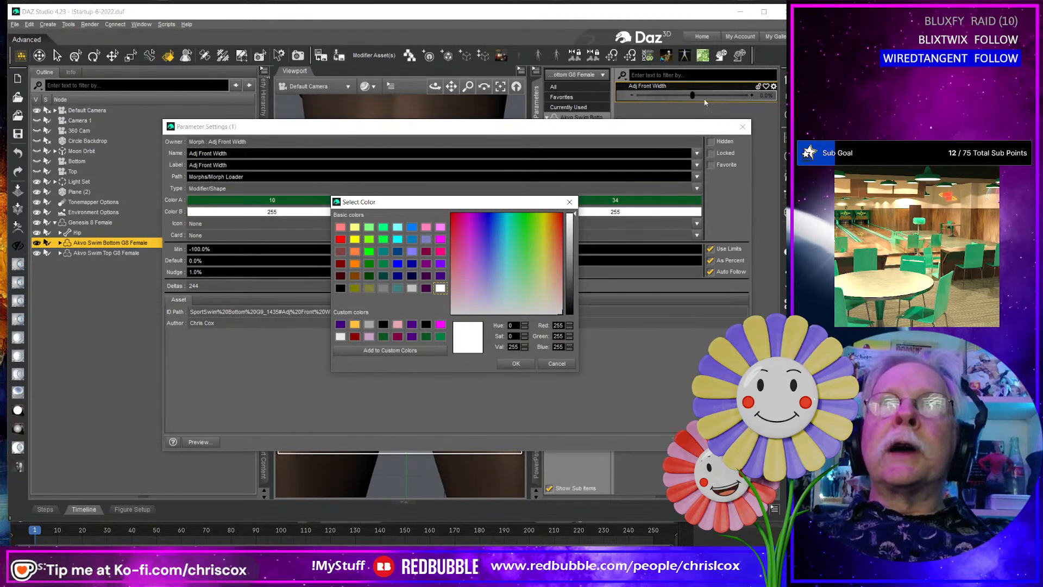
pyautogui.click(516, 363)
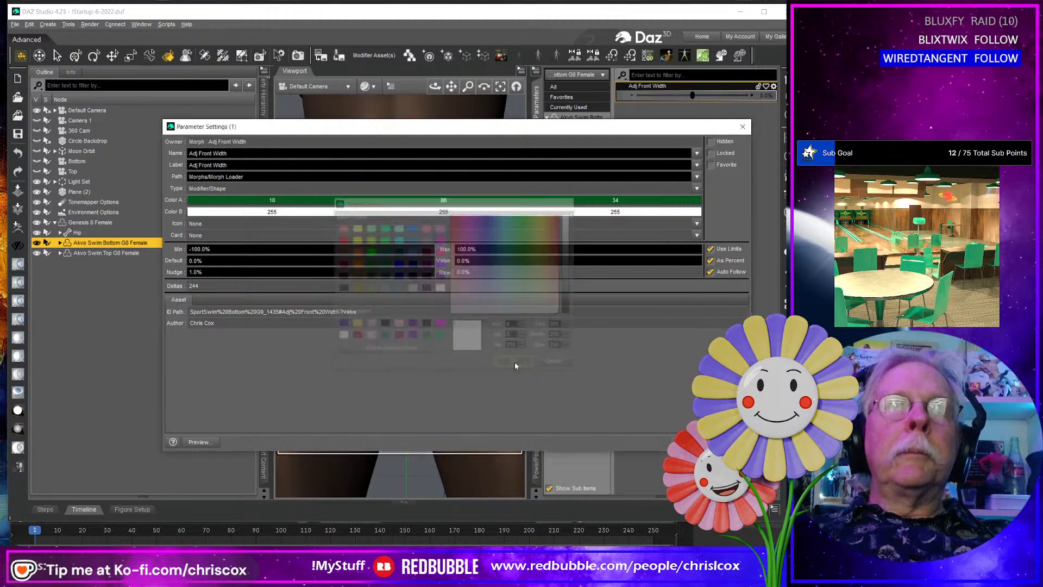
pyautogui.click(412, 213)
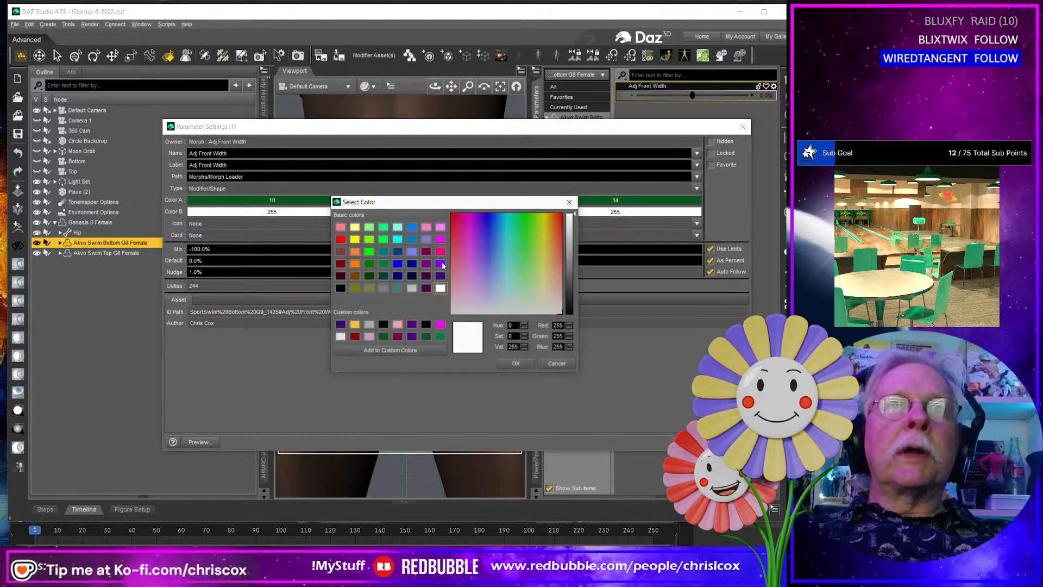
pyautogui.click(383, 325)
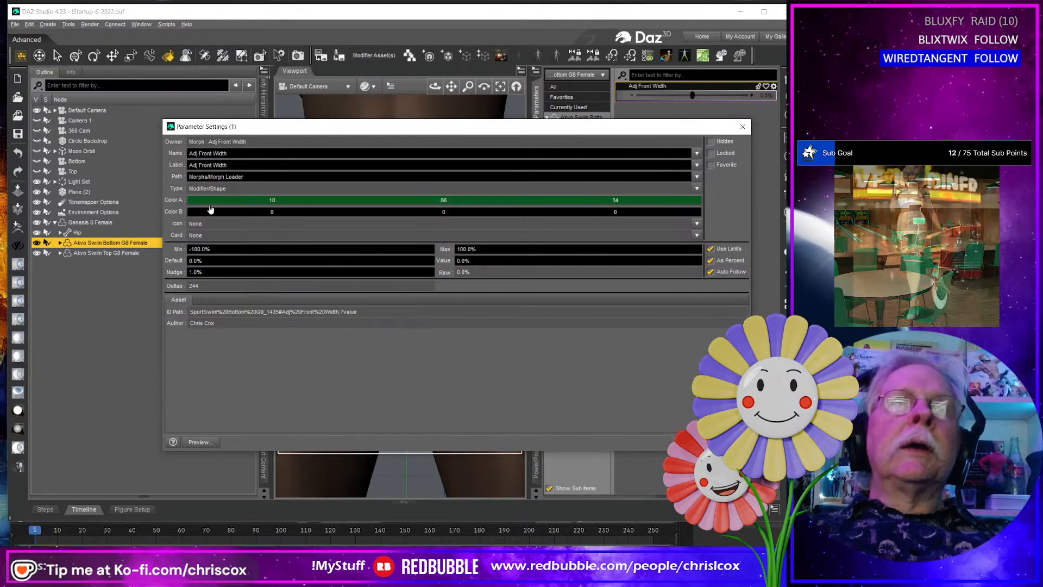
# Set the Adj Front Width parameter's path to Actor/Adjustment and accept the parameter settings.
pyautogui.click(697, 177)
pyautogui.click(192, 188)
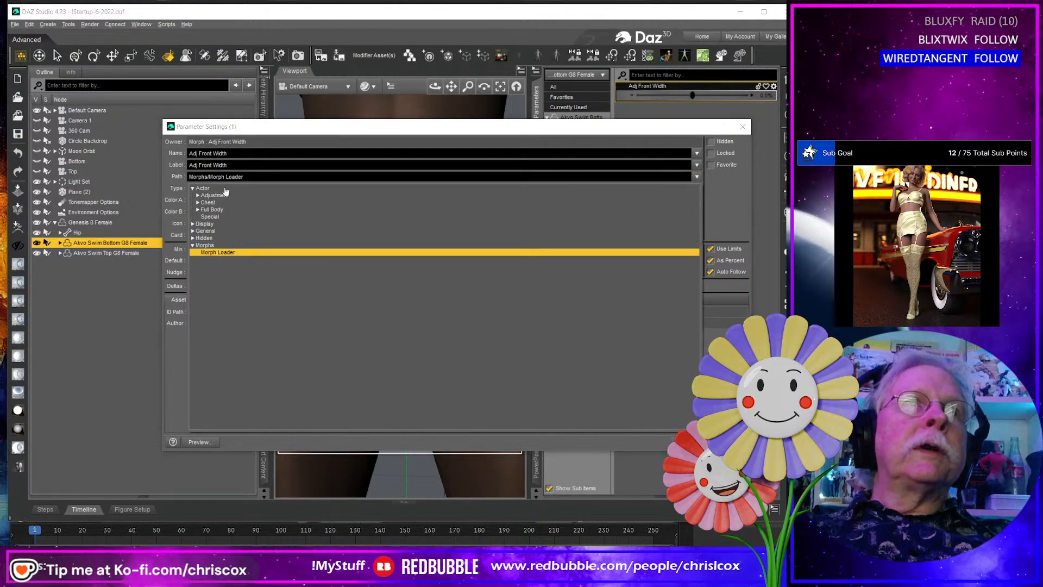
pyautogui.click(213, 196)
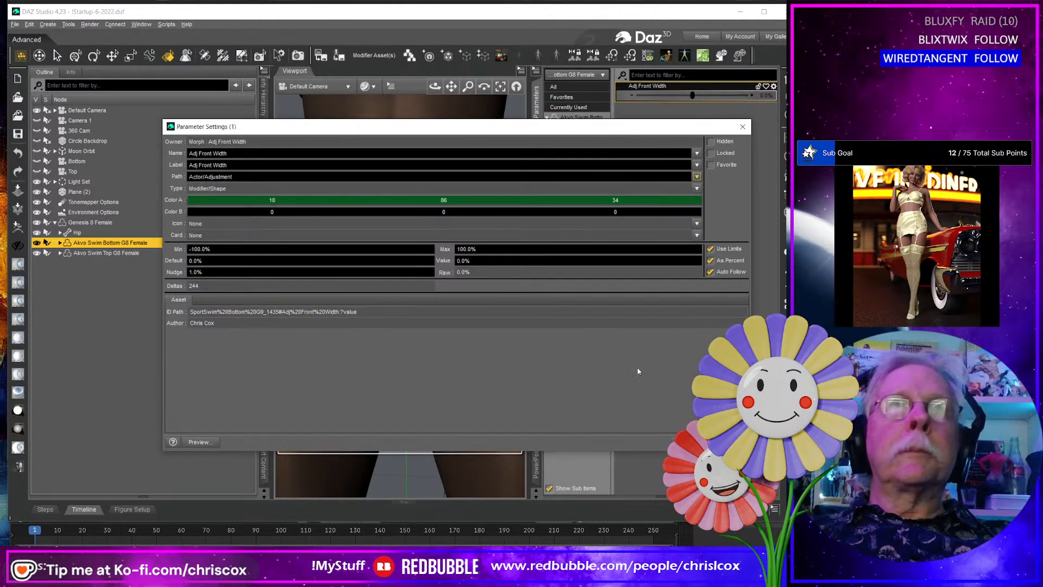
pyautogui.click(688, 442)
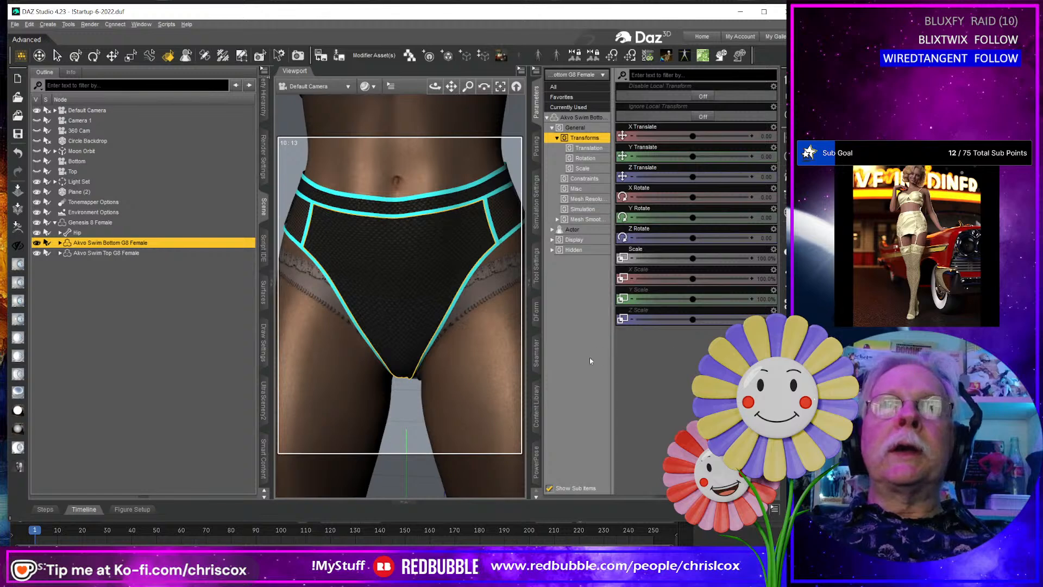
# Try the Adj Front Width morph among the bottom's Actor parameters and return it to 0%.
pyautogui.click(572, 229)
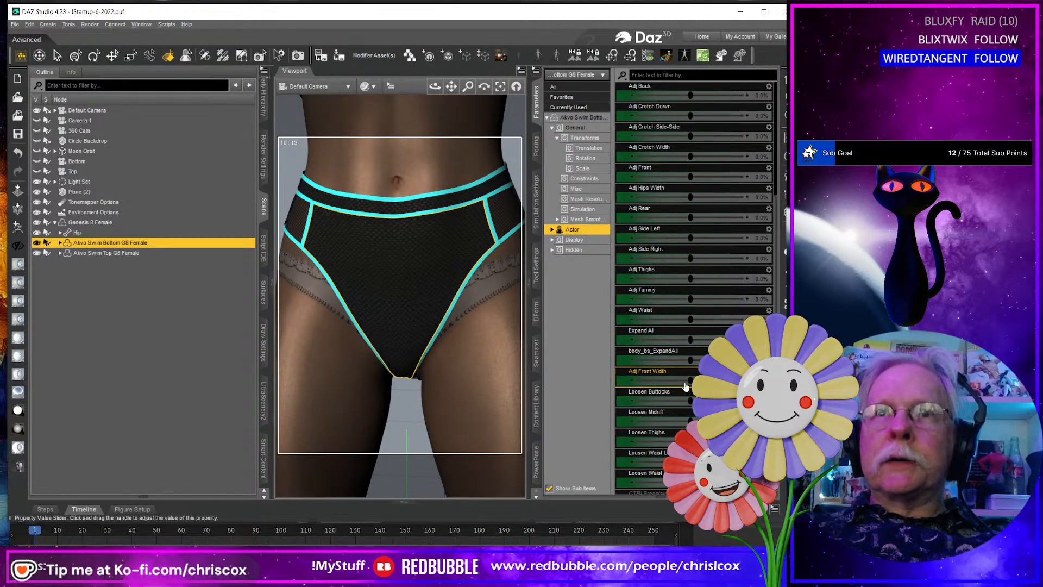
pyautogui.moveTo(690, 380); pyautogui.dragTo(717, 381)
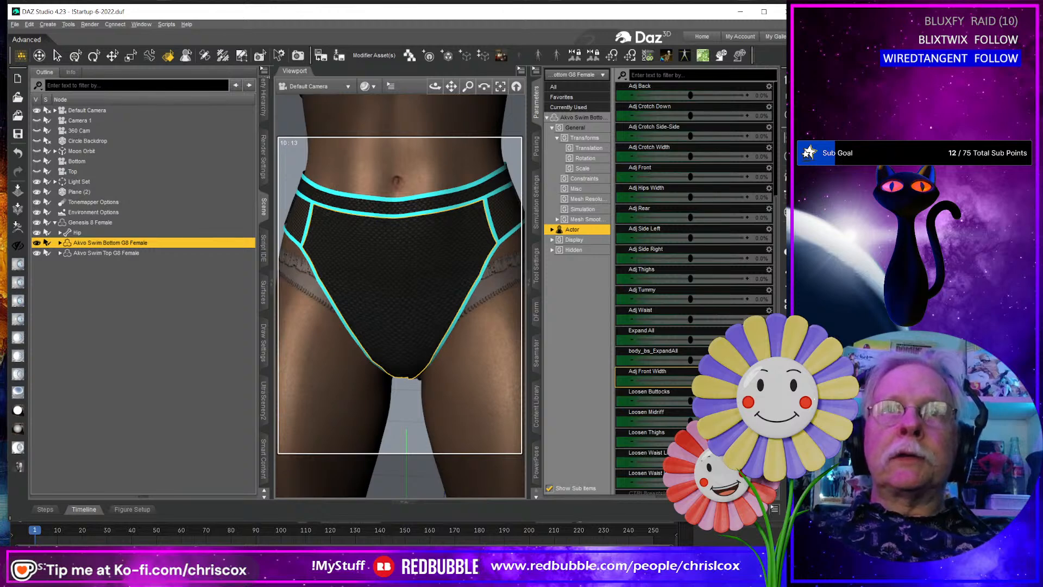
pyautogui.scroll(-4, 690, 339)
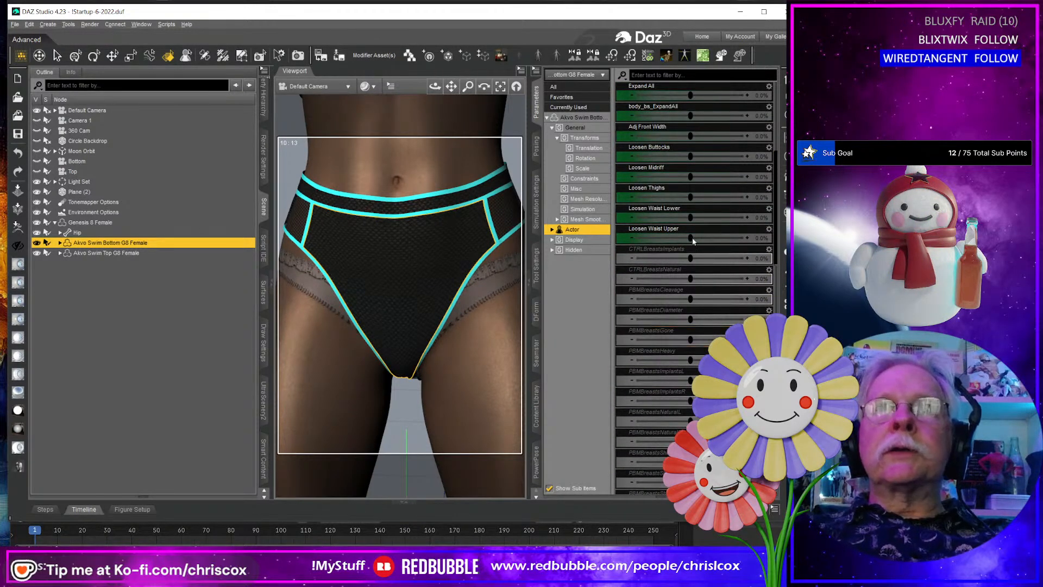
pyautogui.scroll(1, 677, 212)
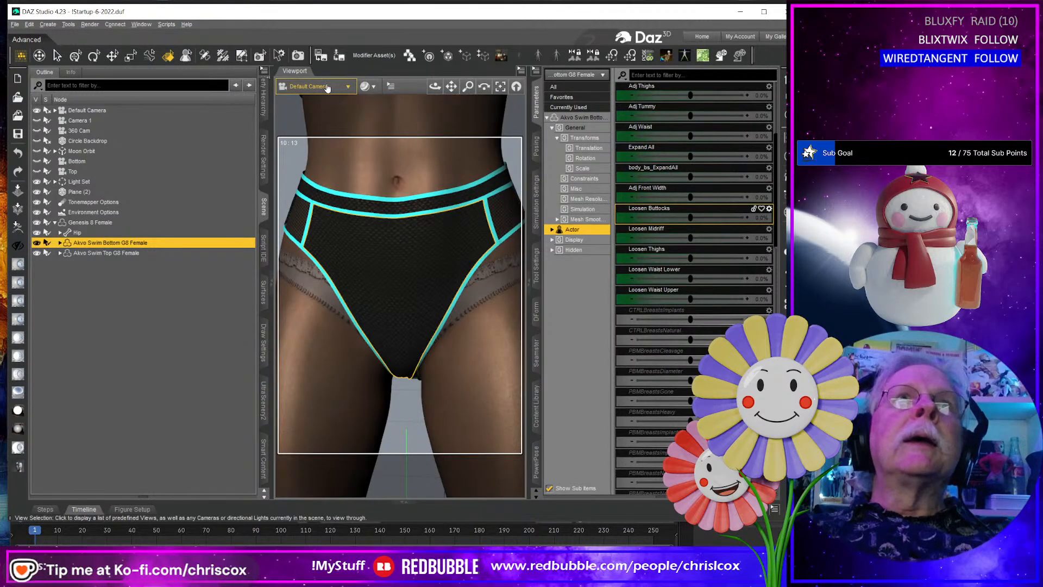
# Save only the Adj Front Width morph from Actor/Adjustment as a modifier asset with product name Base.
pyautogui.click(372, 56)
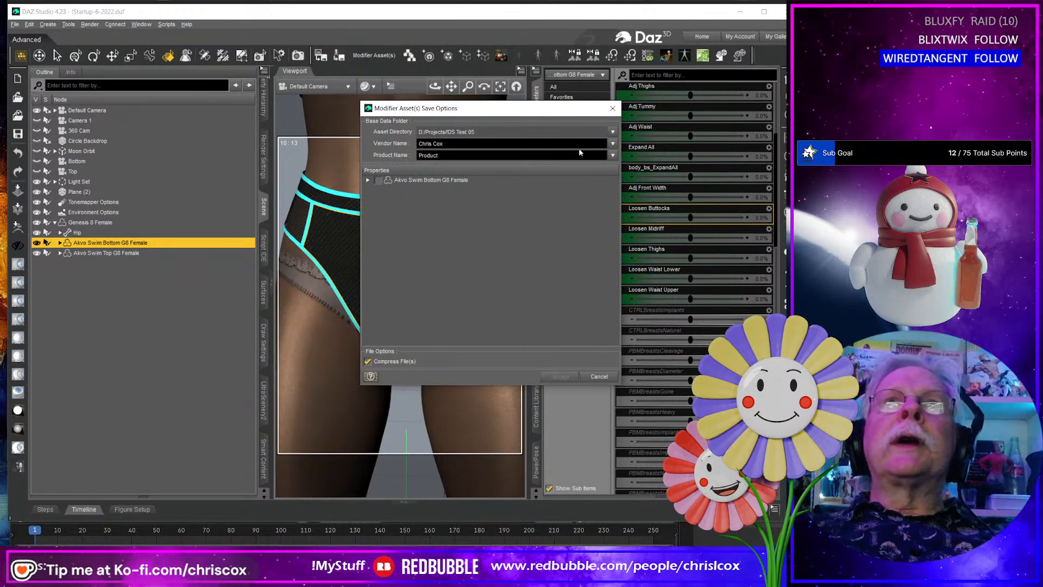
pyautogui.click(611, 155)
pyautogui.click(626, 178)
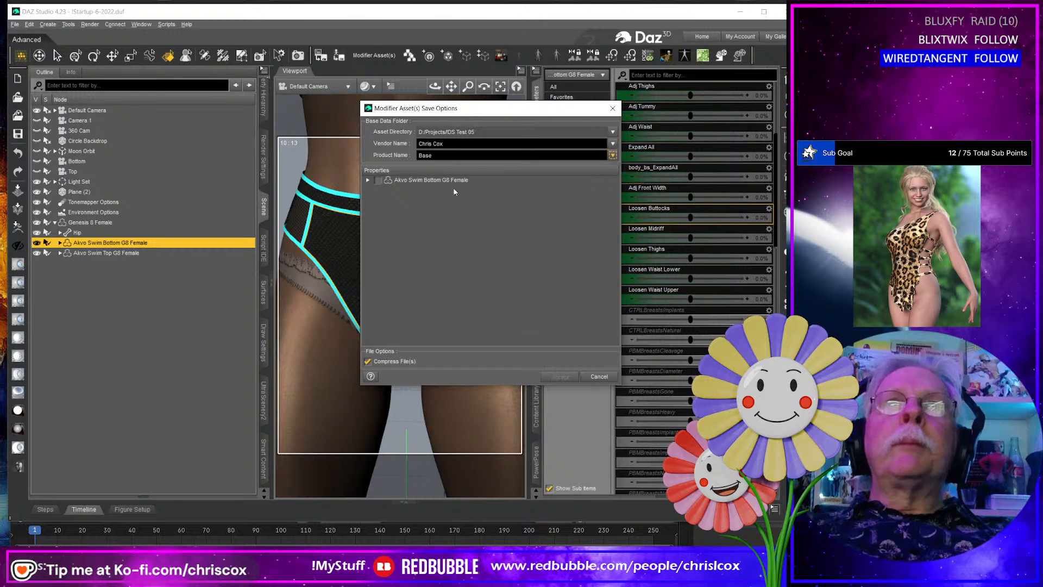
pyautogui.click(368, 180)
pyautogui.click(379, 189)
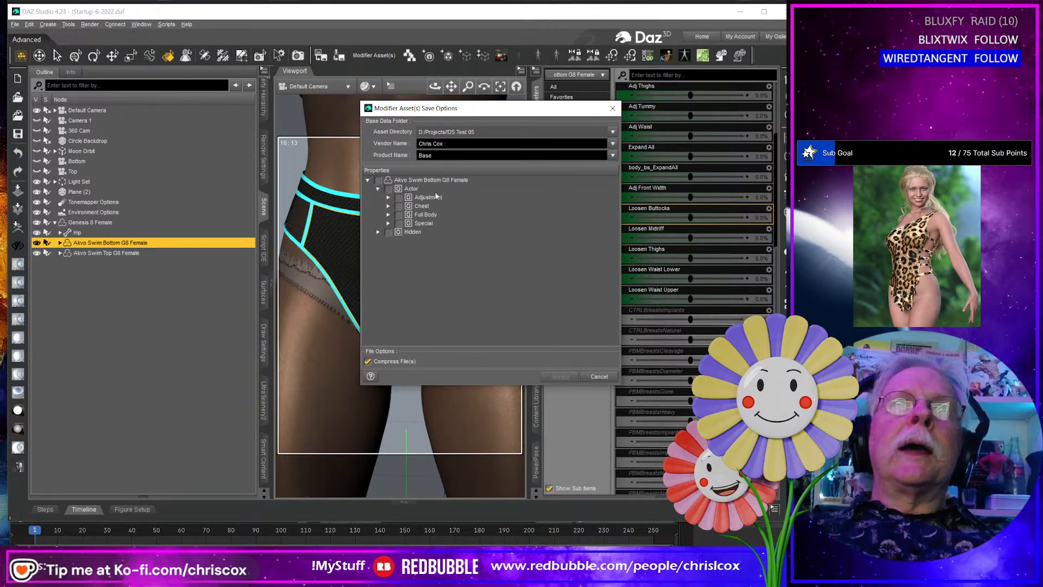
pyautogui.click(388, 197)
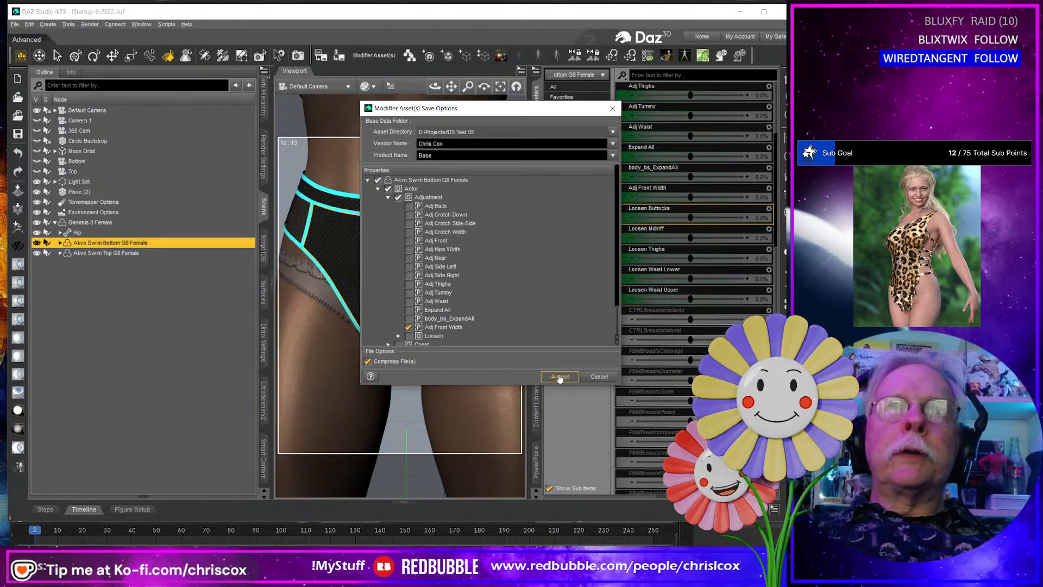
pyautogui.click(560, 377)
# Delete the Akvo swim bottom and top from the scene and select the Genesis 8 Female figure.
pyautogui.scroll(-3, 427, 356)
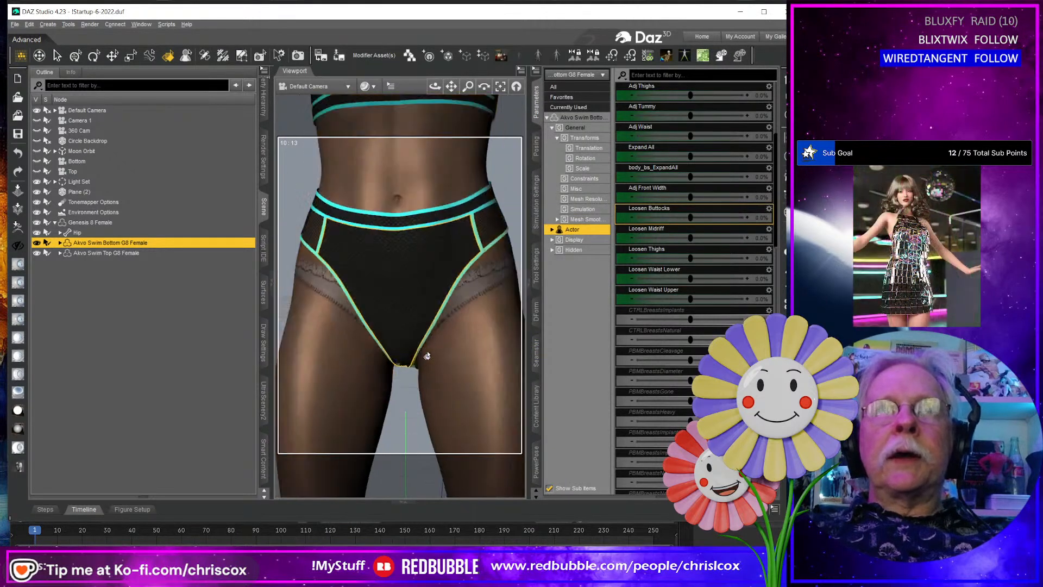
pyautogui.moveTo(427, 356); pyautogui.dragTo(449, 345, button='middle')
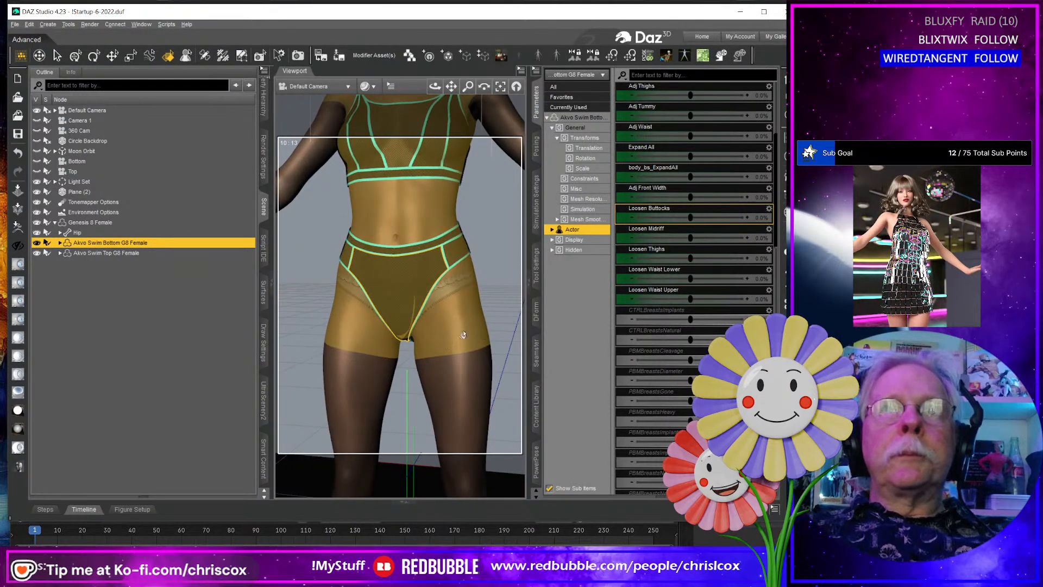
pyautogui.keyDown('ctrl'); pyautogui.click(402, 163); pyautogui.keyUp('ctrl')
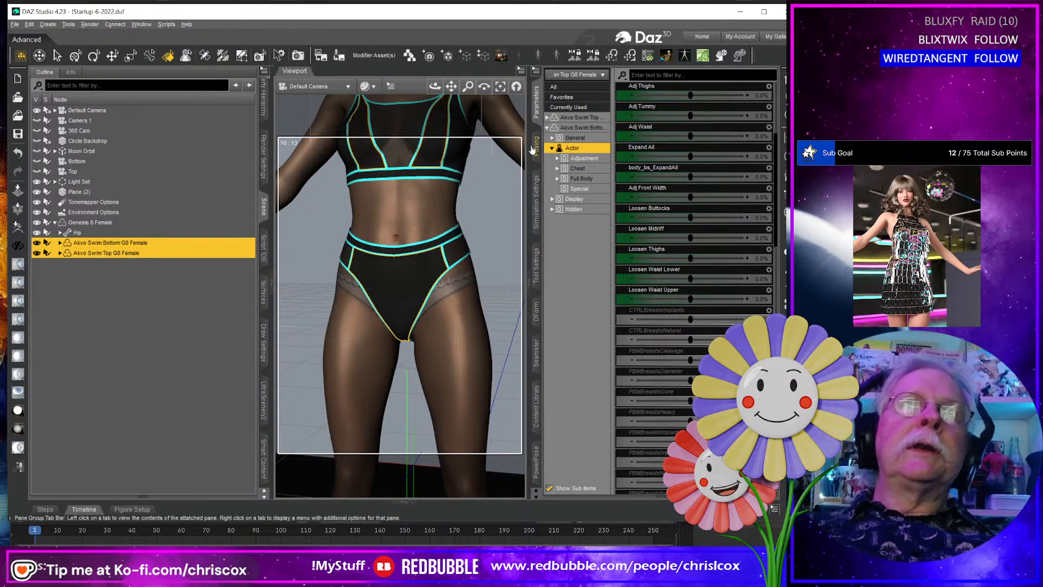
pyautogui.press('Delete')
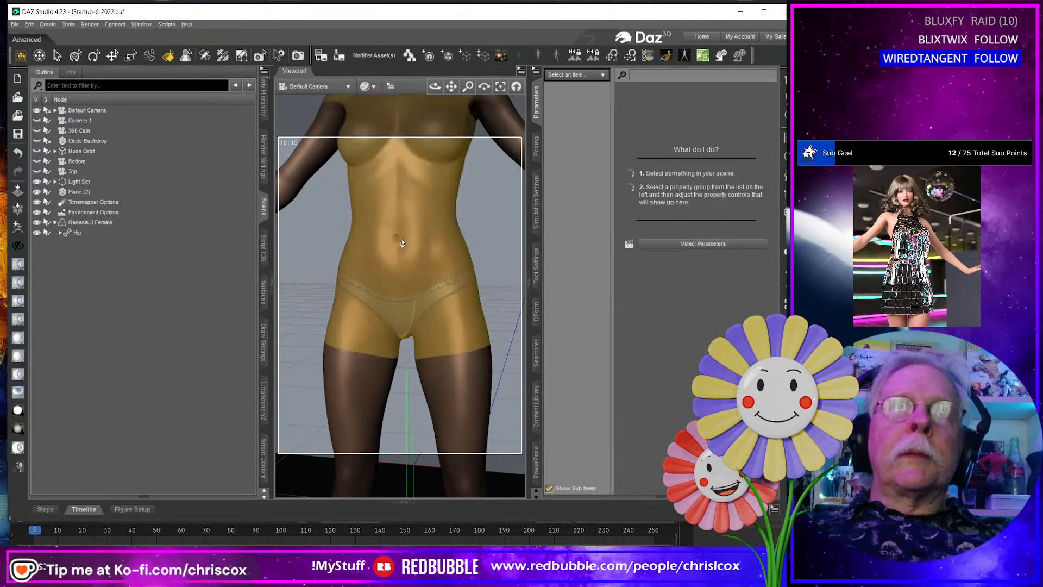
pyautogui.click(461, 272)
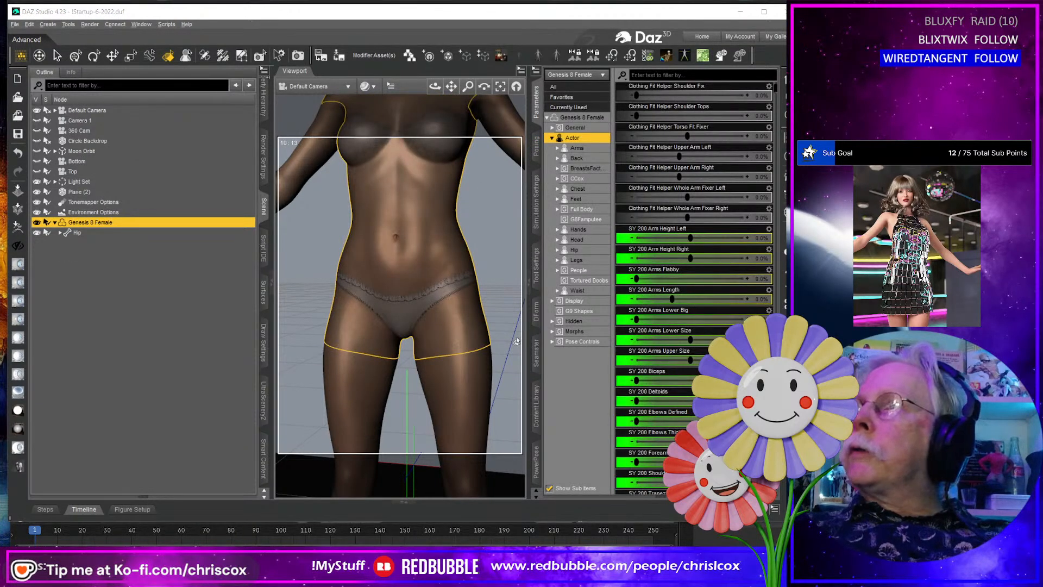
# Switch to File Explorer, delete body_bs_ExpandAll.dsf from the Akvo Swim Bottom G8 Female's Base morphs folder, and return to DAZ Studio.
pyautogui.hotkey('alt', 'Tab')
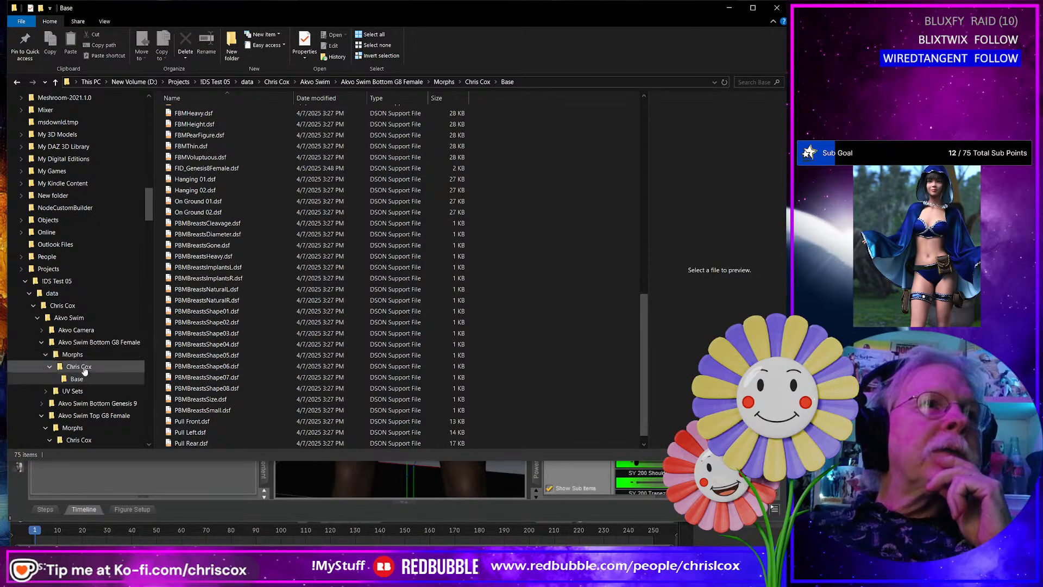
pyautogui.click(73, 355)
pyautogui.click(87, 378)
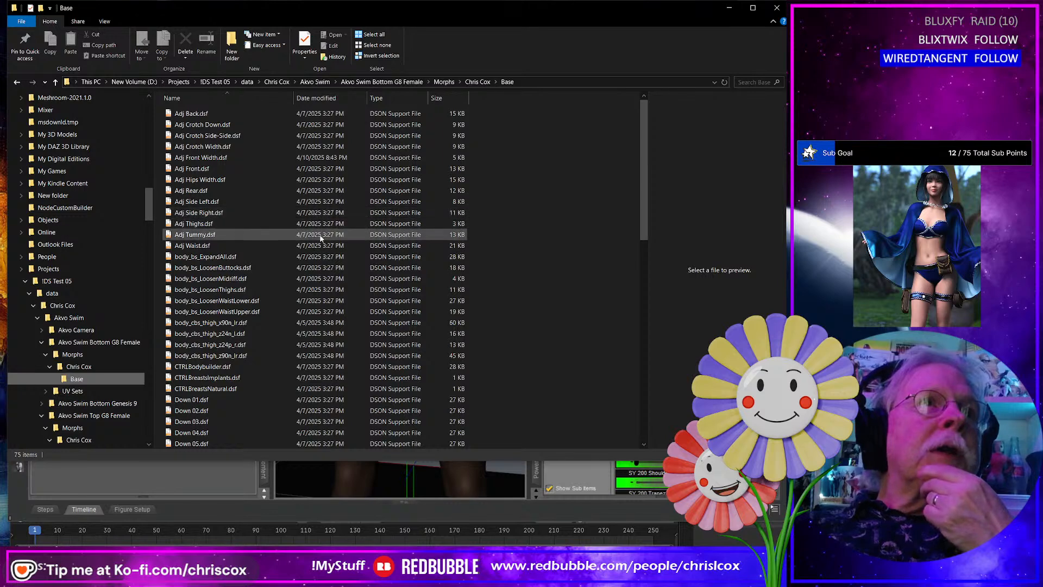
pyautogui.click(233, 258)
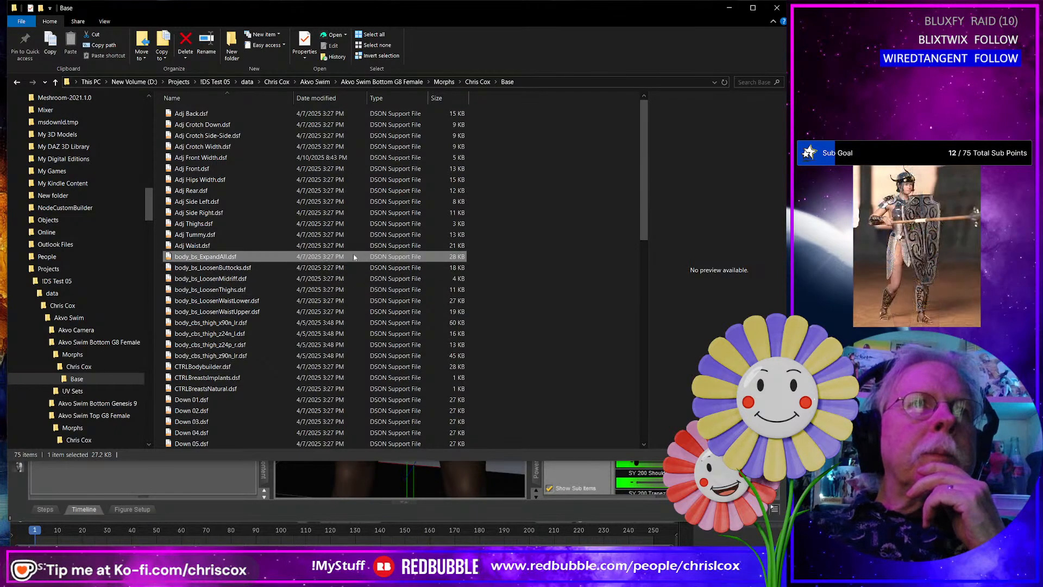
pyautogui.press('Delete')
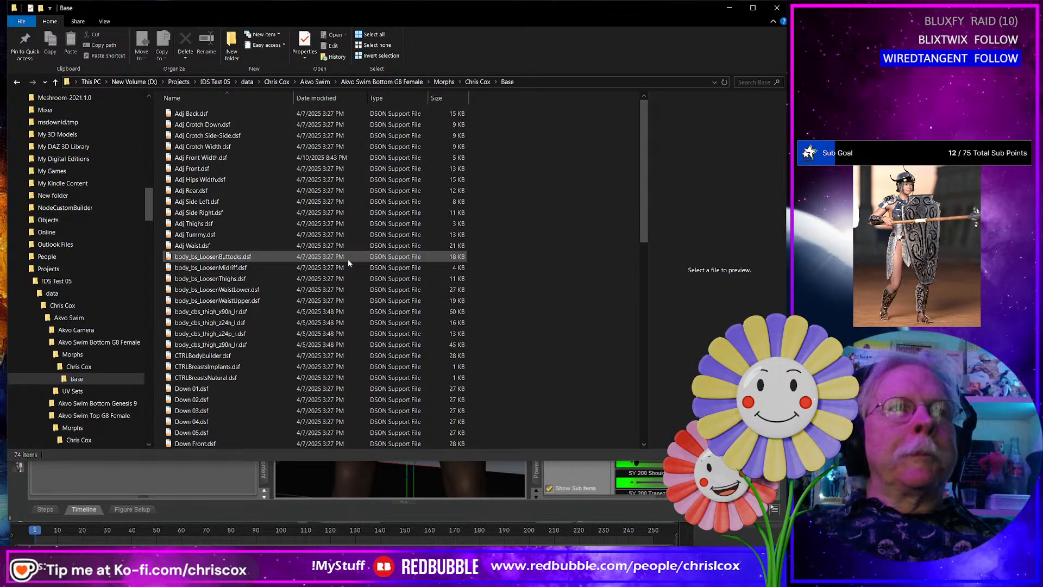
pyautogui.hotkey('alt', 'Tab')
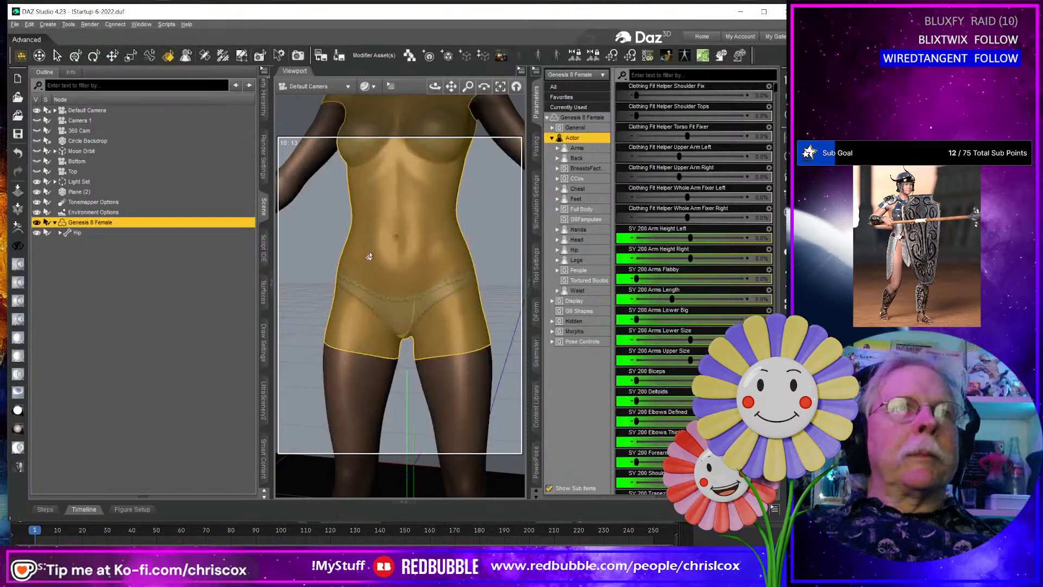
# Load AKVO Swim Bottom G8 Female from the content library onto the figure and select the bottom.
pyautogui.click(537, 407)
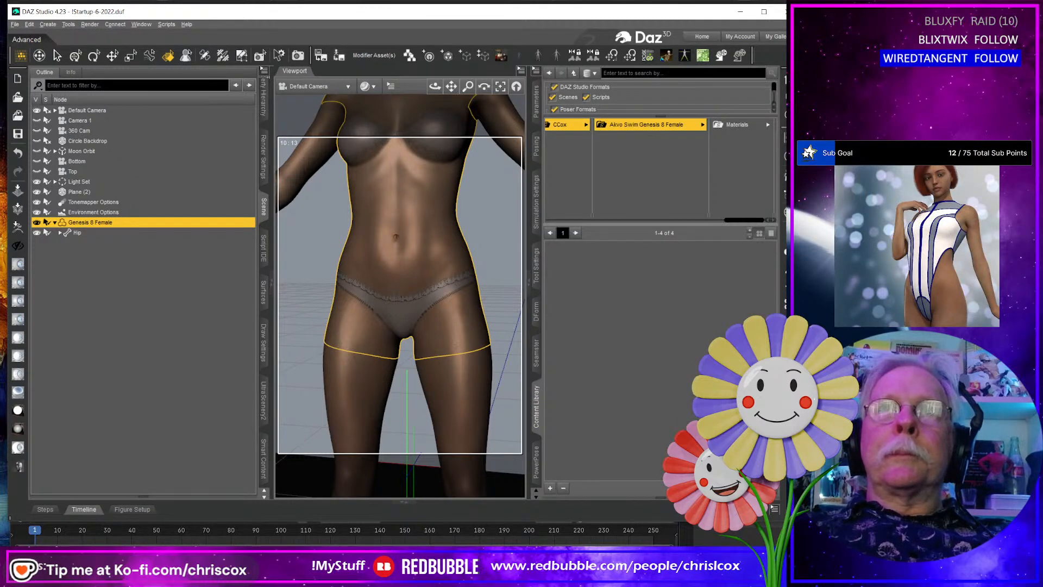
pyautogui.doubleClick(686, 276)
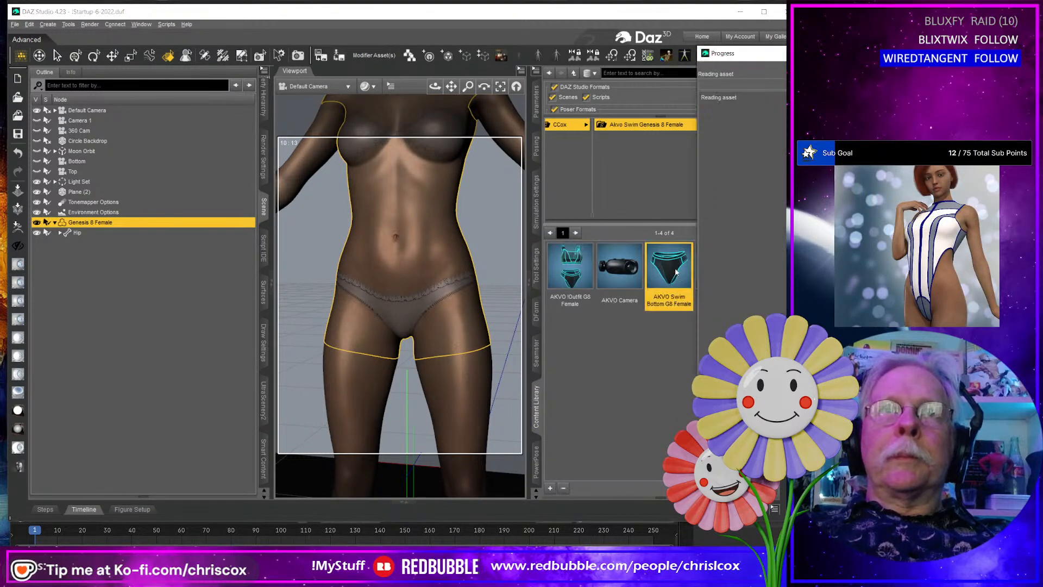
pyautogui.click(422, 281)
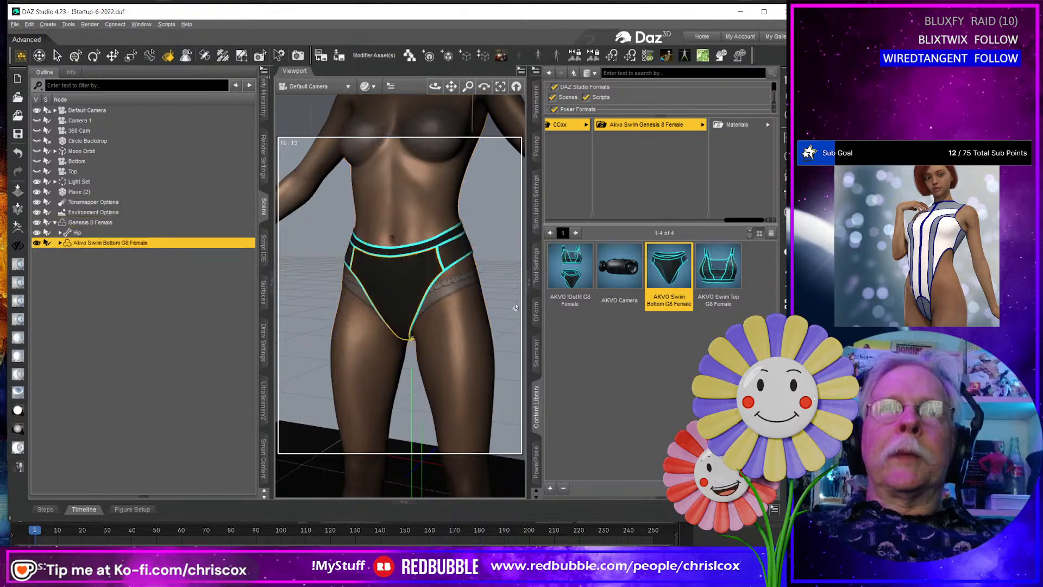
# Test the Adj Front Width morph at 150% on the reloaded bottom and undo the change.
pyautogui.click(537, 100)
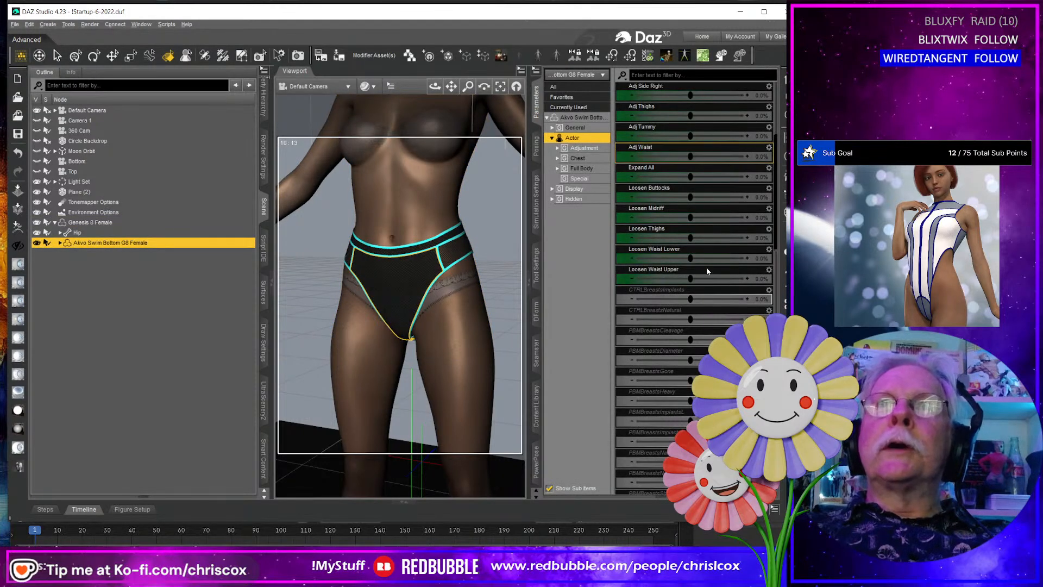
pyautogui.scroll(3, 698, 255)
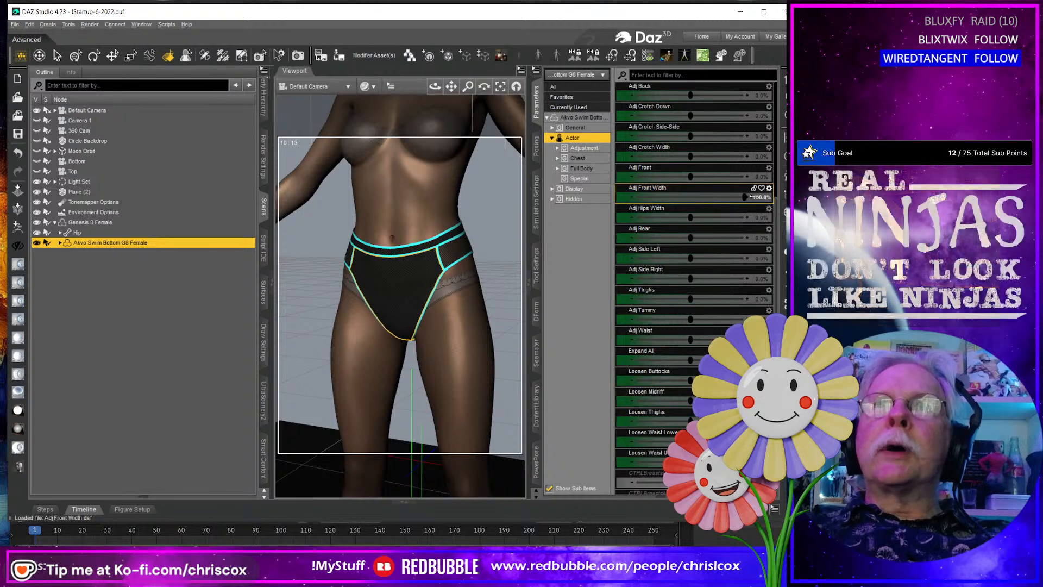
pyautogui.moveTo(689, 195); pyautogui.dragTo(744, 197)
pyautogui.hotkey('ctrl', 'z')
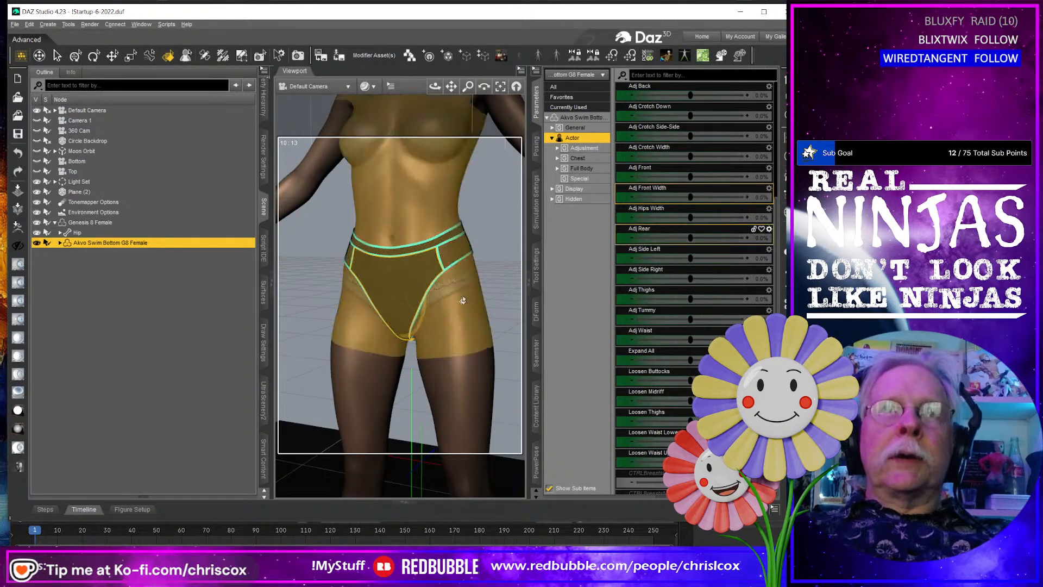
# Select the Genesis 8 Female figure and load AKVO Swim Top G8 Female onto it.
pyautogui.moveTo(462, 300)
pyautogui.mouseDown(button='middle')
pyautogui.moveTo(485, 299)
pyautogui.moveTo(453, 299)
pyautogui.moveTo(506, 299)
pyautogui.moveTo(446, 298)
pyautogui.mouseUp(button='middle')
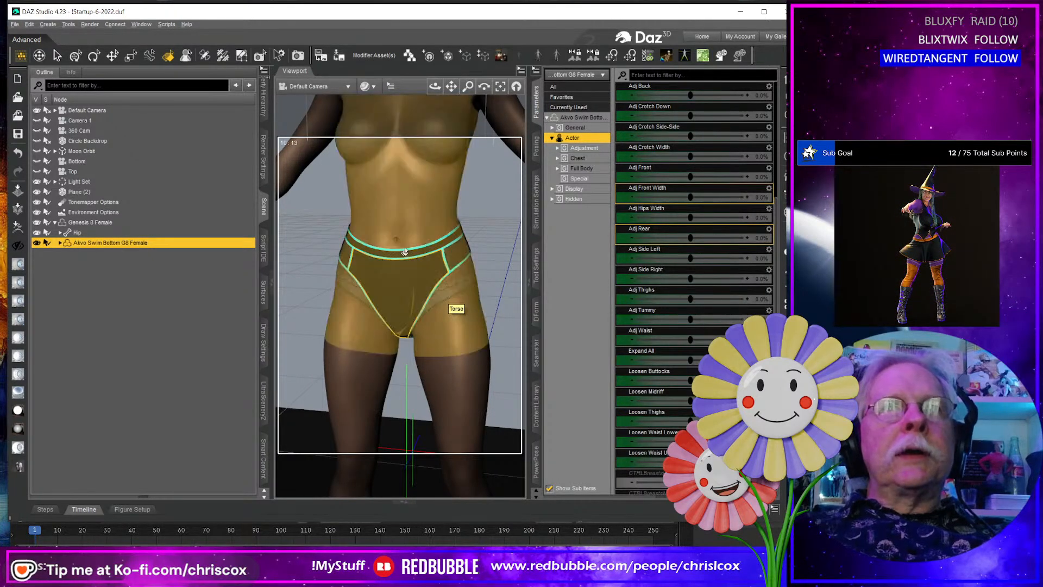
pyautogui.moveTo(408, 255)
pyautogui.mouseDown(button='middle')
pyautogui.moveTo(478, 255)
pyautogui.moveTo(395, 223)
pyautogui.mouseUp(button='middle')
pyautogui.click(393, 217)
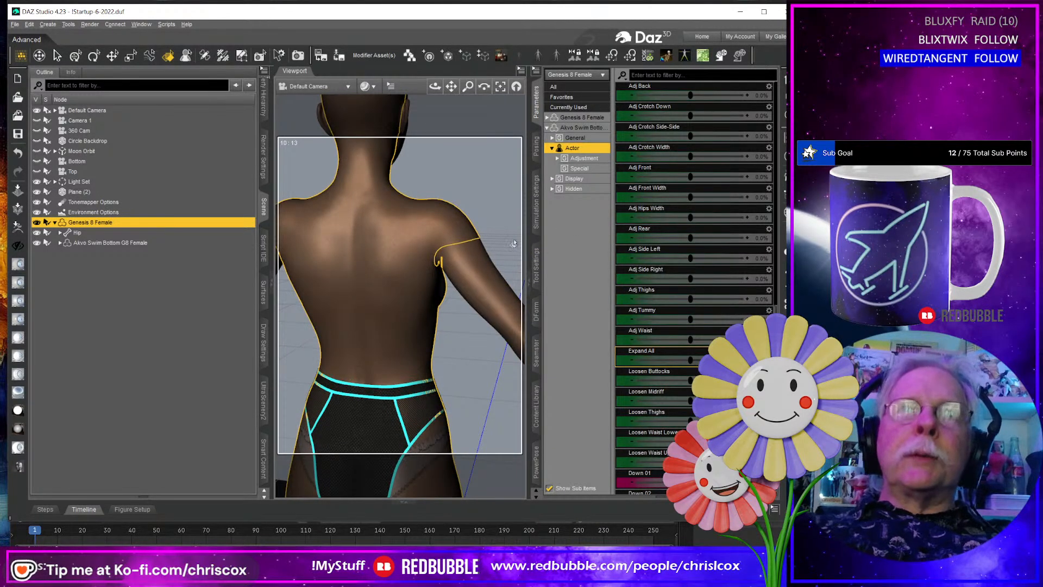
pyautogui.moveTo(479, 324); pyautogui.dragTo(480, 311, button='middle')
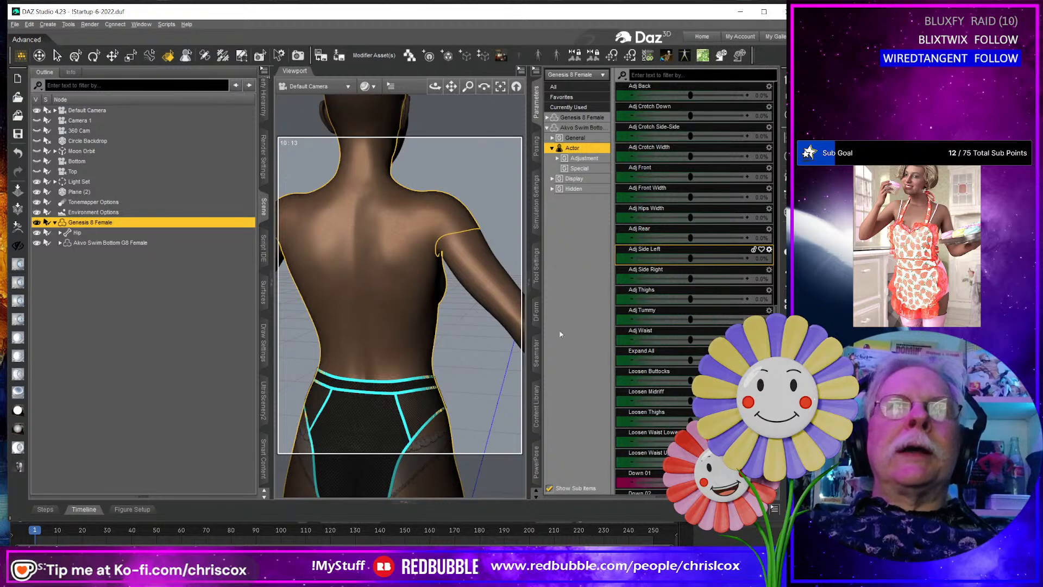
pyautogui.click(541, 416)
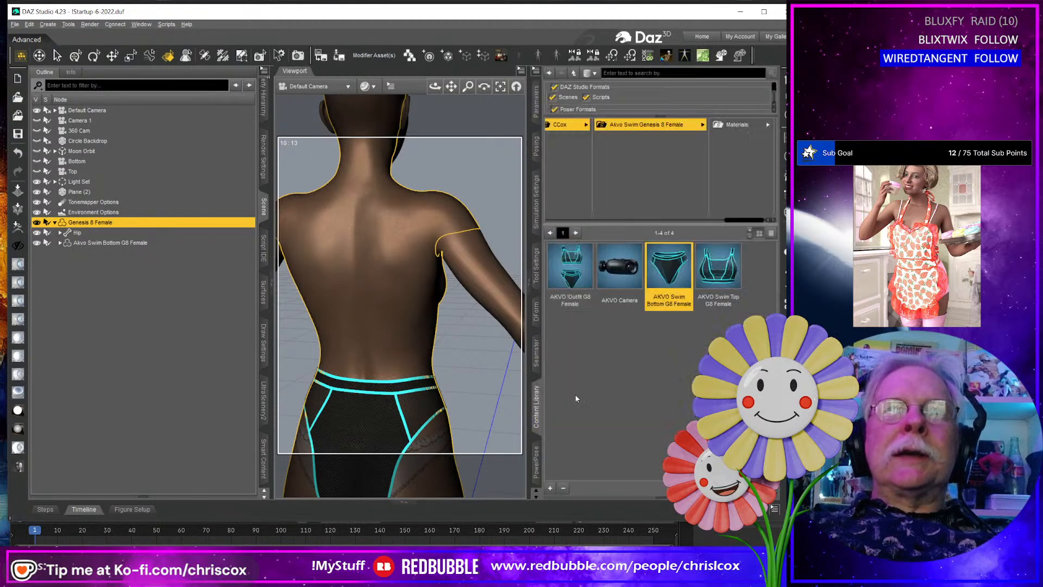
pyautogui.doubleClick(718, 268)
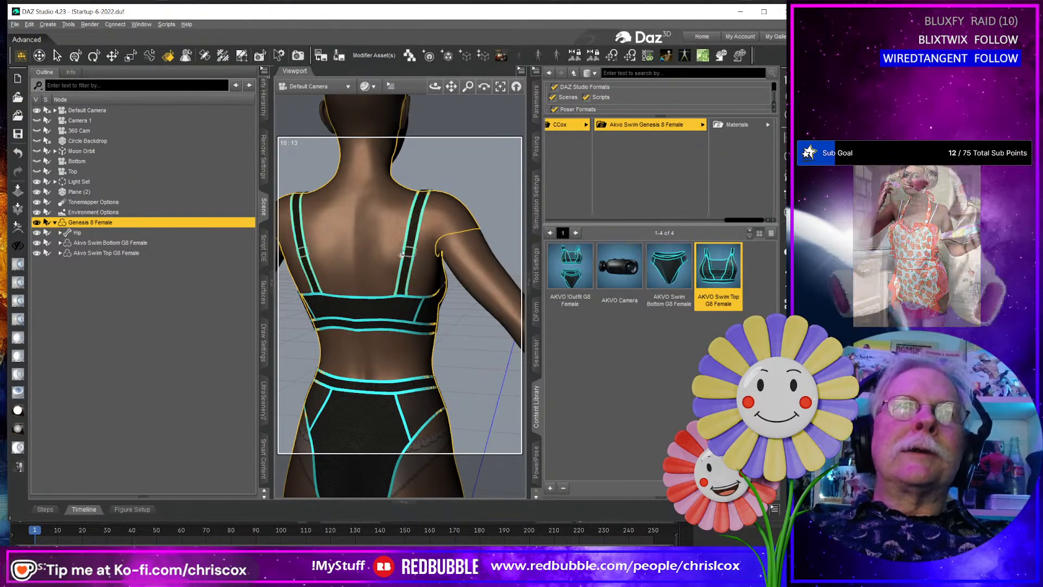
# Examine the top's back strap and slider up close, and check the Top_Straps_Trim, Top_Trim and Top_Straps surface settings.
pyautogui.click(404, 256)
pyautogui.scroll(6, 405, 259)
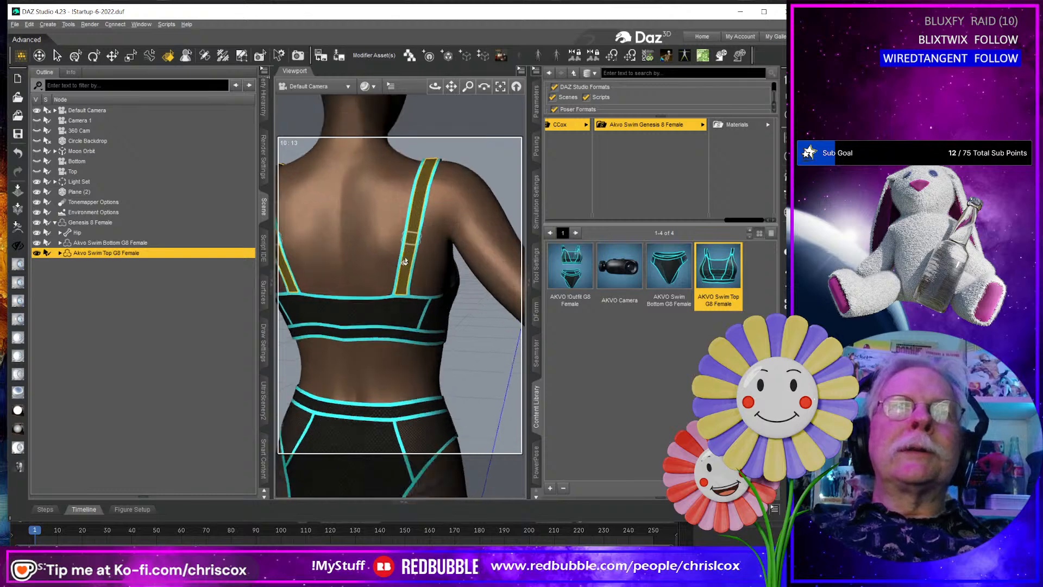
pyautogui.moveTo(407, 258); pyautogui.dragTo(386, 293, button='middle')
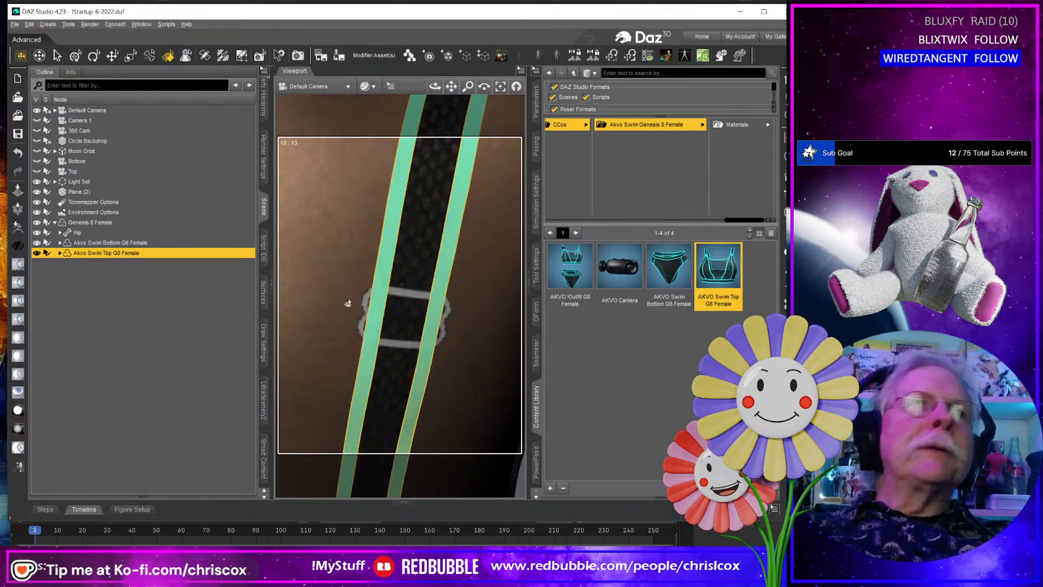
pyautogui.click(263, 292)
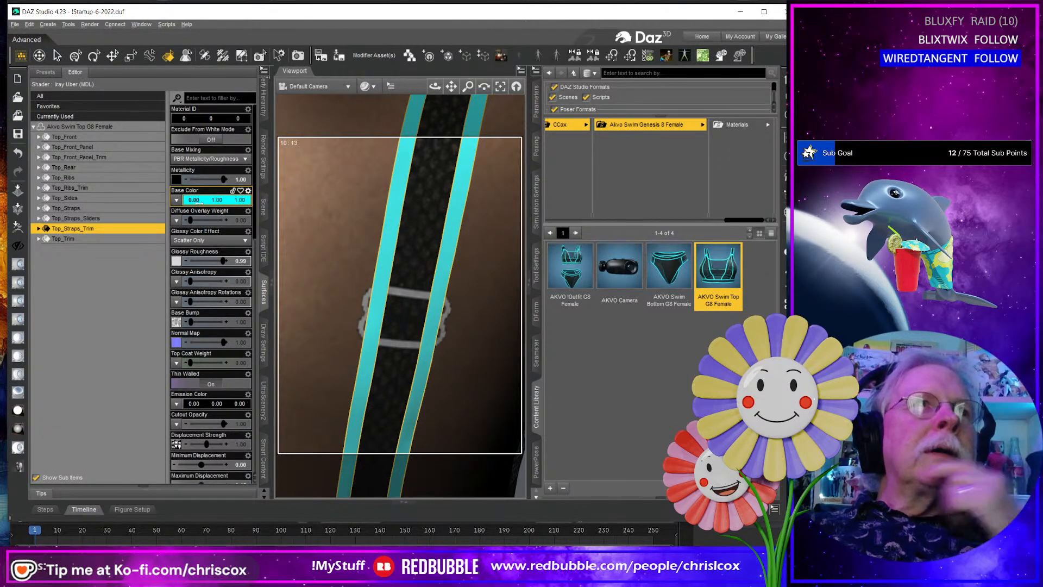
pyautogui.click(109, 239)
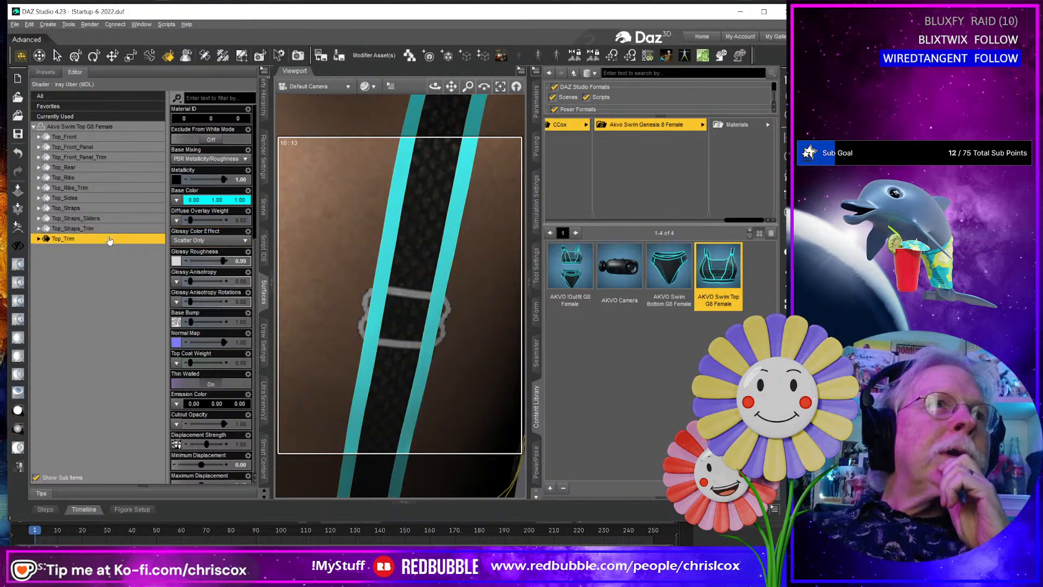
pyautogui.click(203, 200)
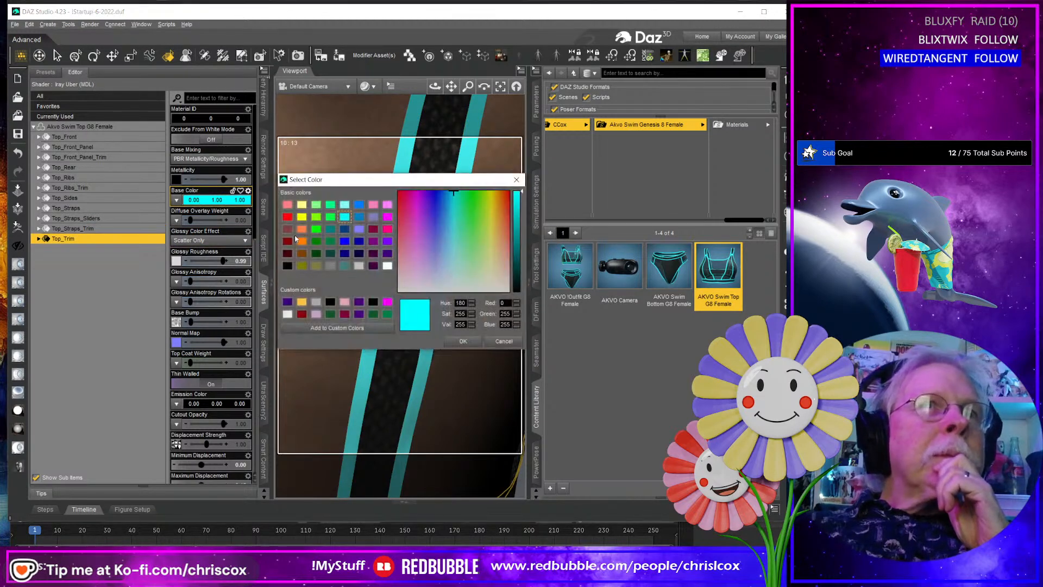
pyautogui.click(516, 180)
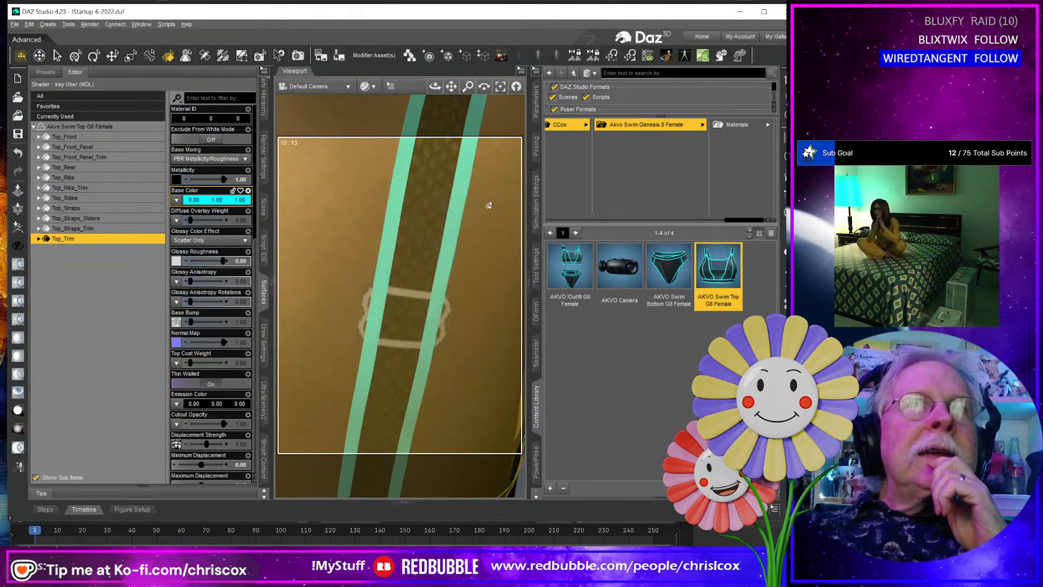
pyautogui.click(427, 239)
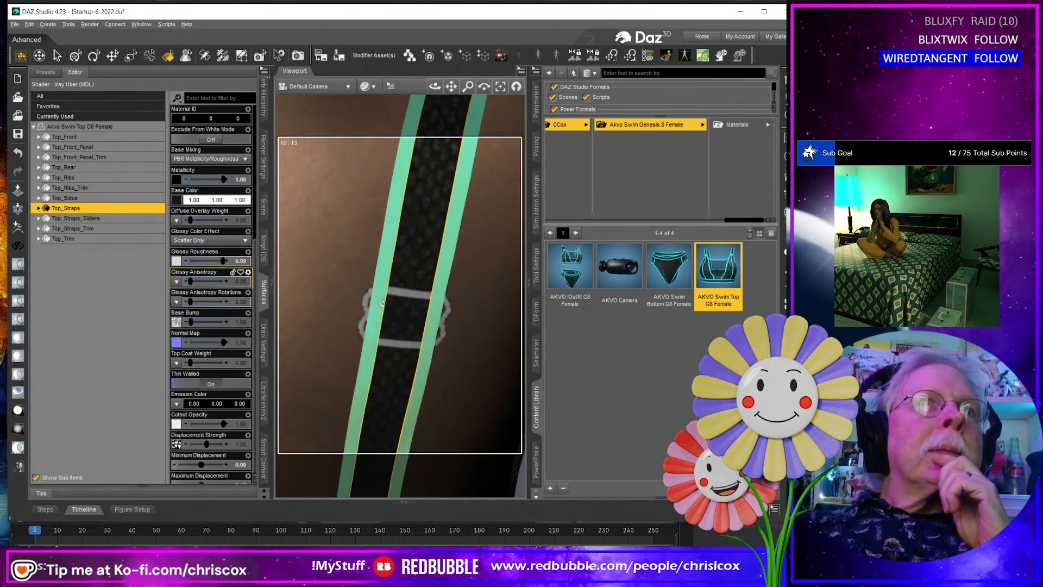
pyautogui.scroll(-6, 450, 341)
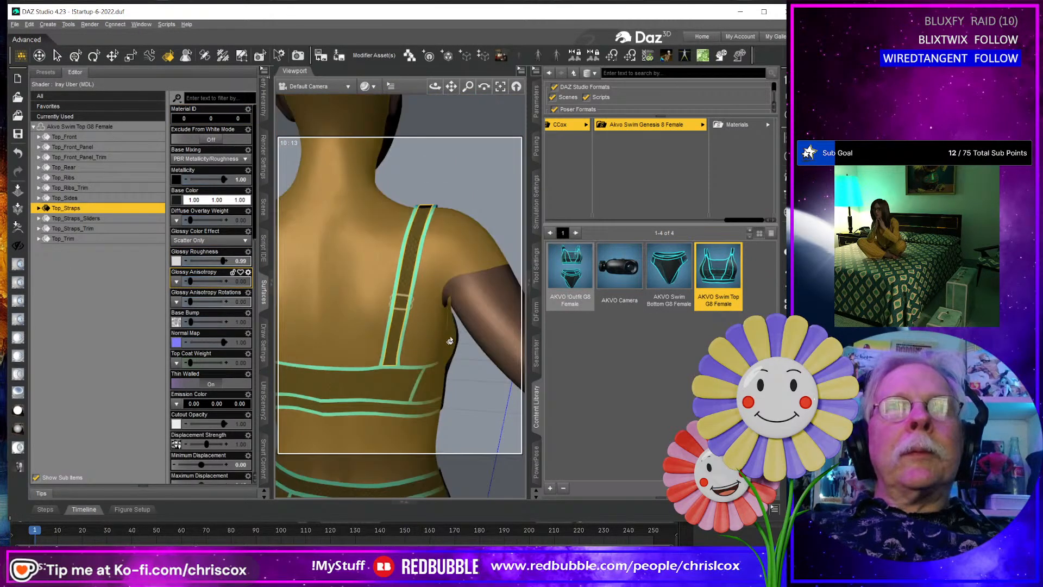
pyautogui.scroll(-5, 450, 341)
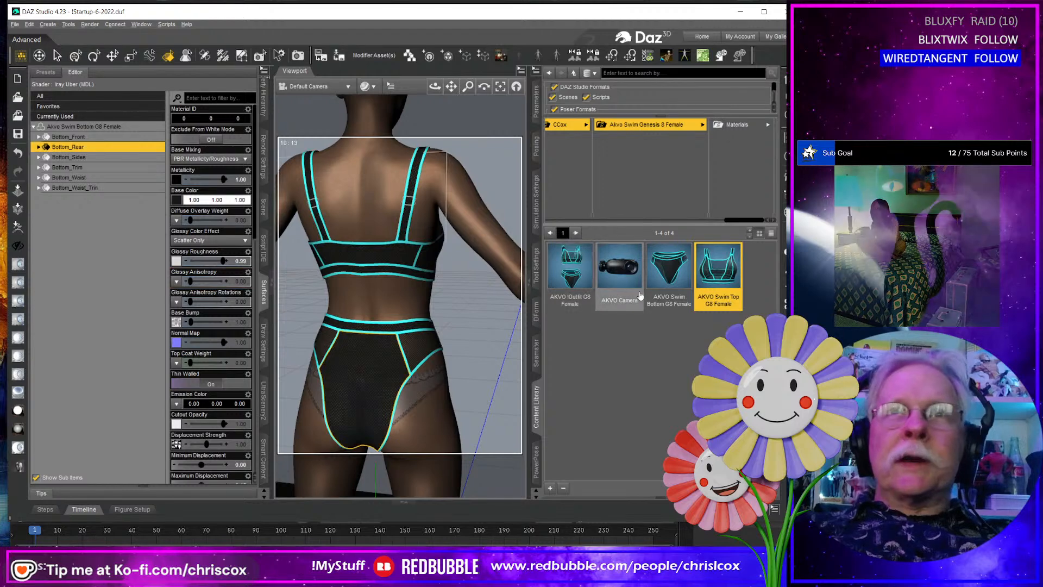
# Compare the surface settings of Bottom_Rear, Top_Rear, Bottom_Trim and Top_Straps_Trim and view the available surface commands.
pyautogui.keyDown('ctrl'); pyautogui.click(398, 246); pyautogui.keyUp('ctrl')
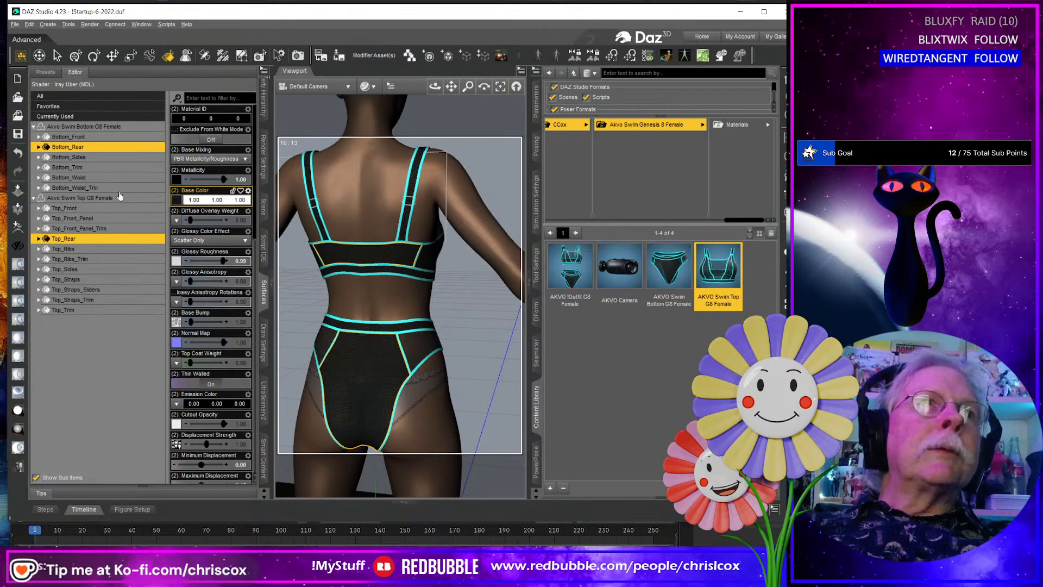
pyautogui.click(93, 168)
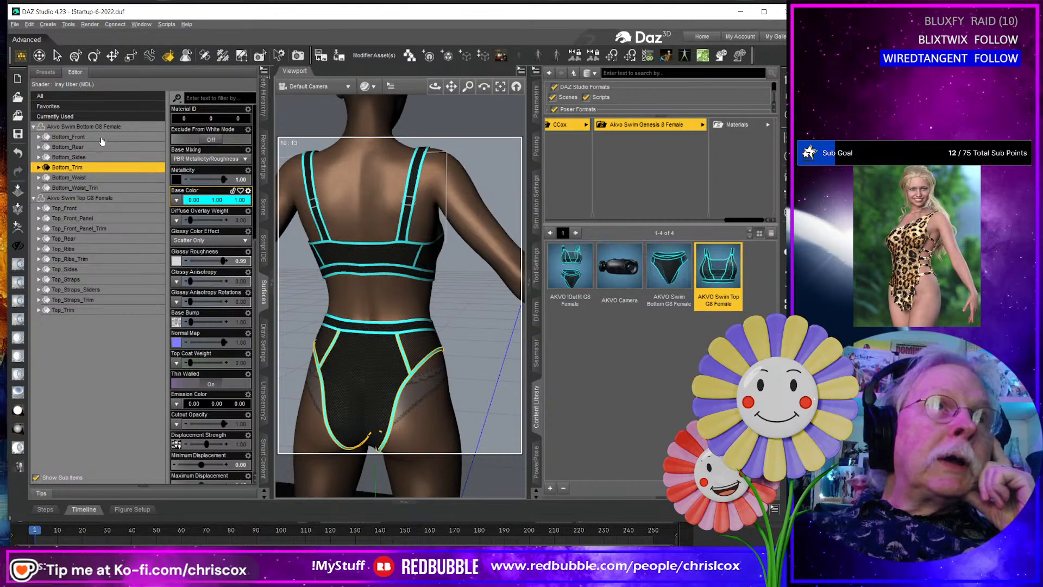
pyautogui.click(393, 259)
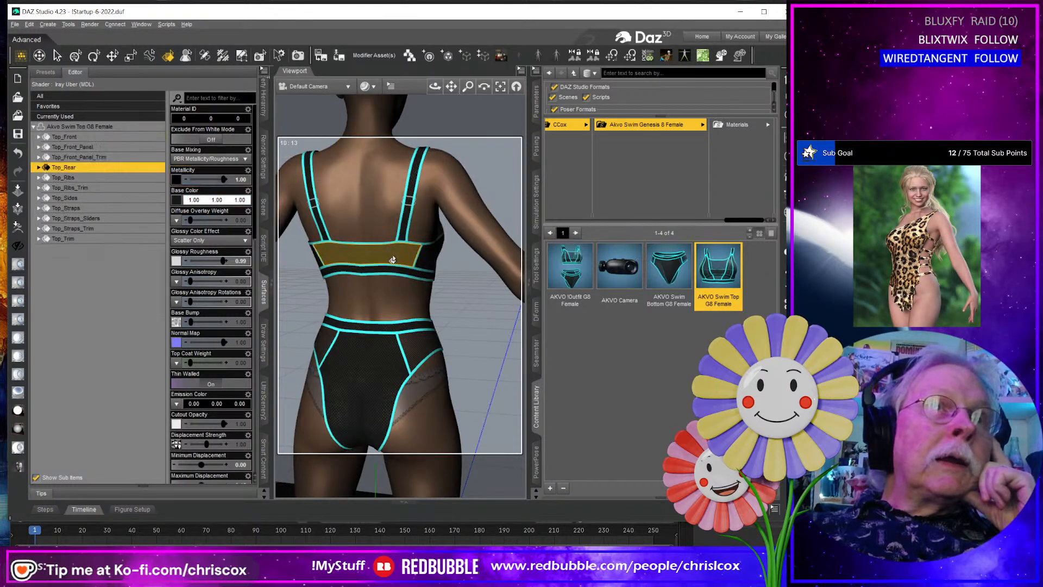
pyautogui.click(265, 73)
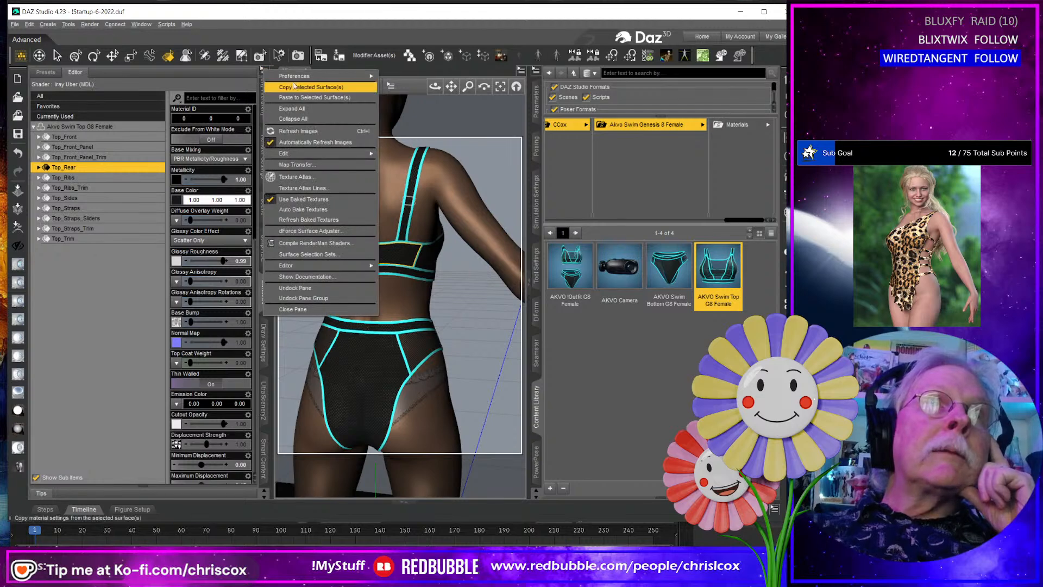
pyautogui.click(403, 219)
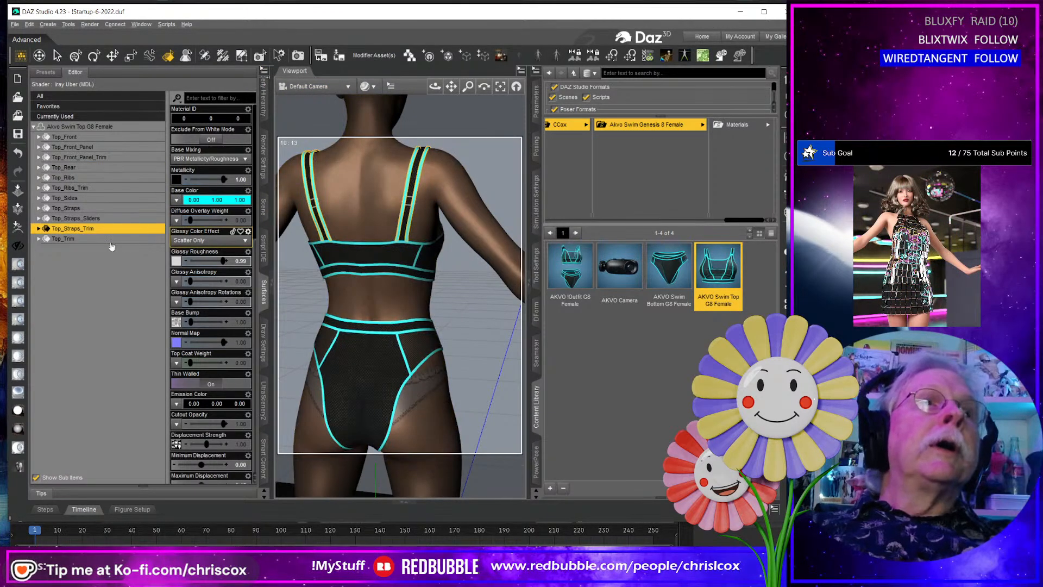
# Select every trim surface on the swim top and bottom, including Bottom_Trim and Bottom_Waist_Trim, and paste the copied surface settings onto them.
pyautogui.keyDown('ctrl'); pyautogui.click(100, 241); pyautogui.keyUp('ctrl')
pyautogui.keyDown('ctrl'); pyautogui.click(81, 188); pyautogui.keyUp('ctrl')
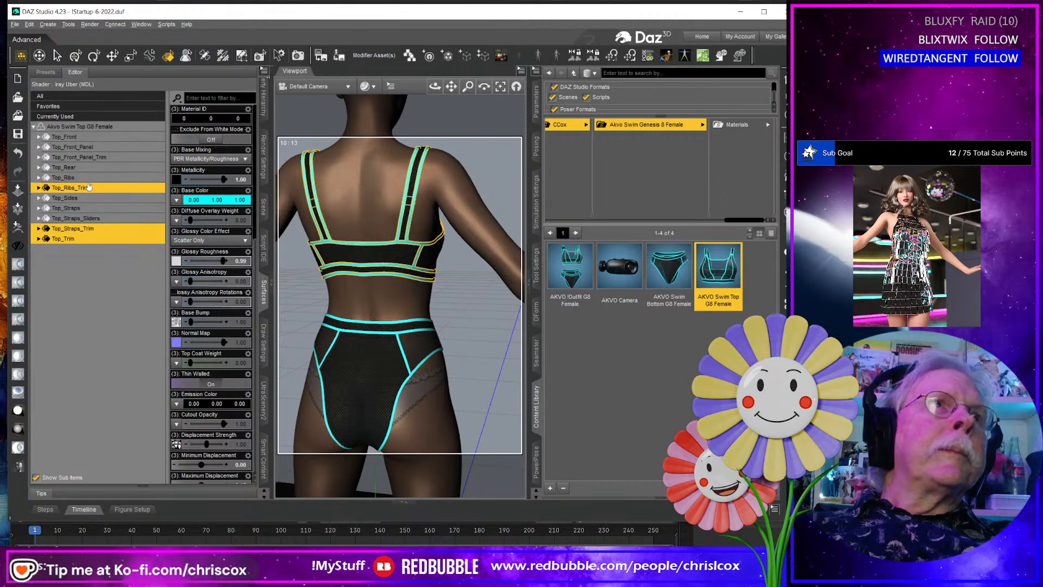
pyautogui.keyDown('ctrl'); pyautogui.click(90, 158); pyautogui.keyUp('ctrl')
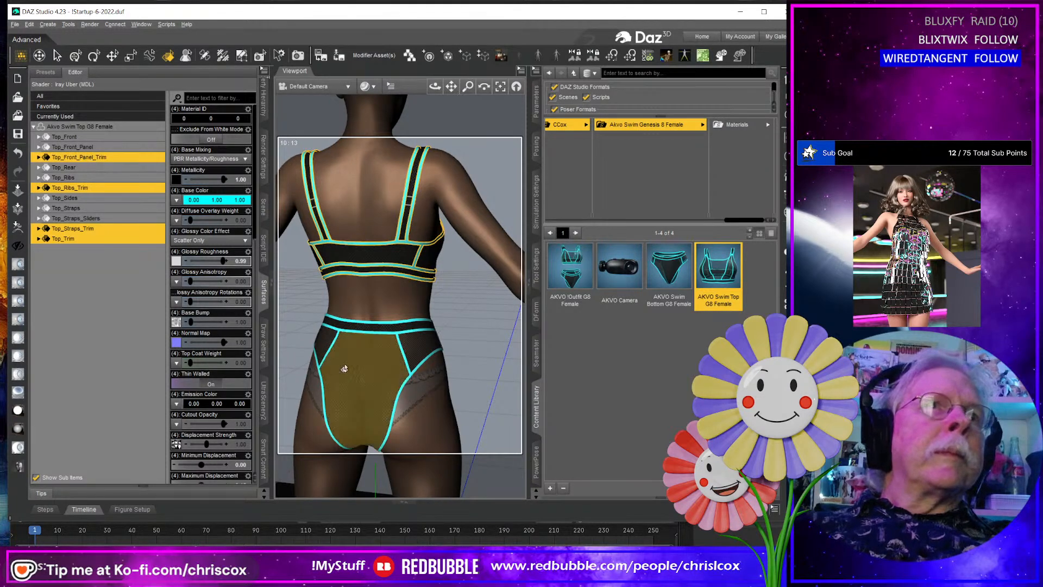
pyautogui.keyDown('ctrl'); pyautogui.click(340, 334); pyautogui.keyUp('ctrl')
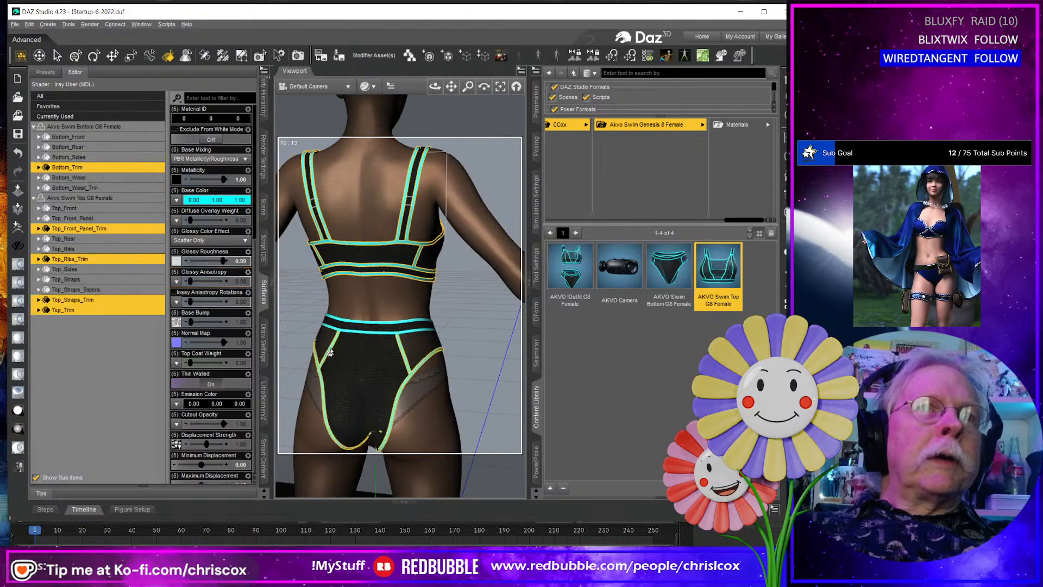
pyautogui.keyDown('ctrl'); pyautogui.click(339, 328); pyautogui.keyUp('ctrl')
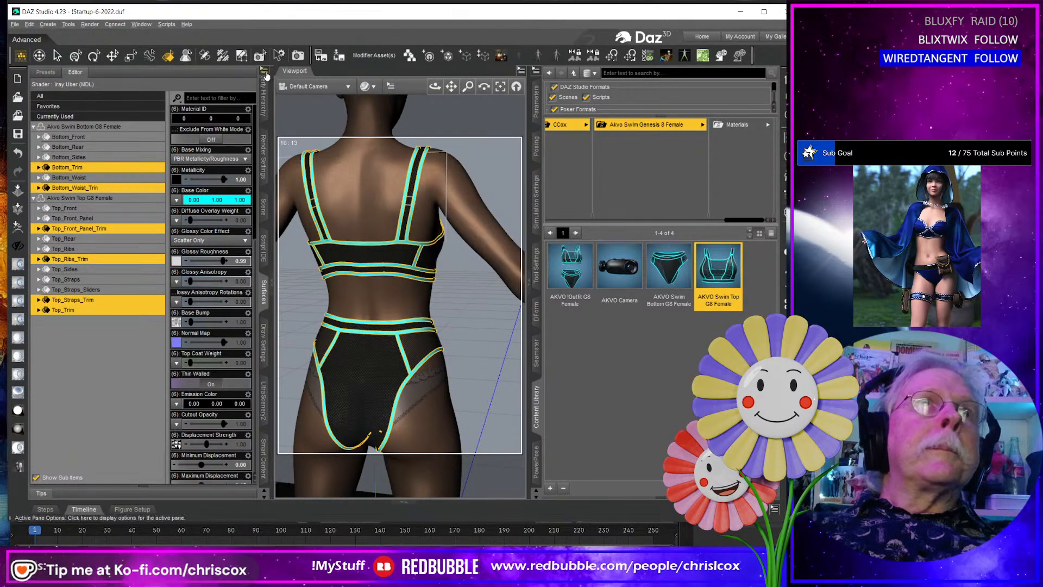
pyautogui.click(264, 71)
pyautogui.click(288, 99)
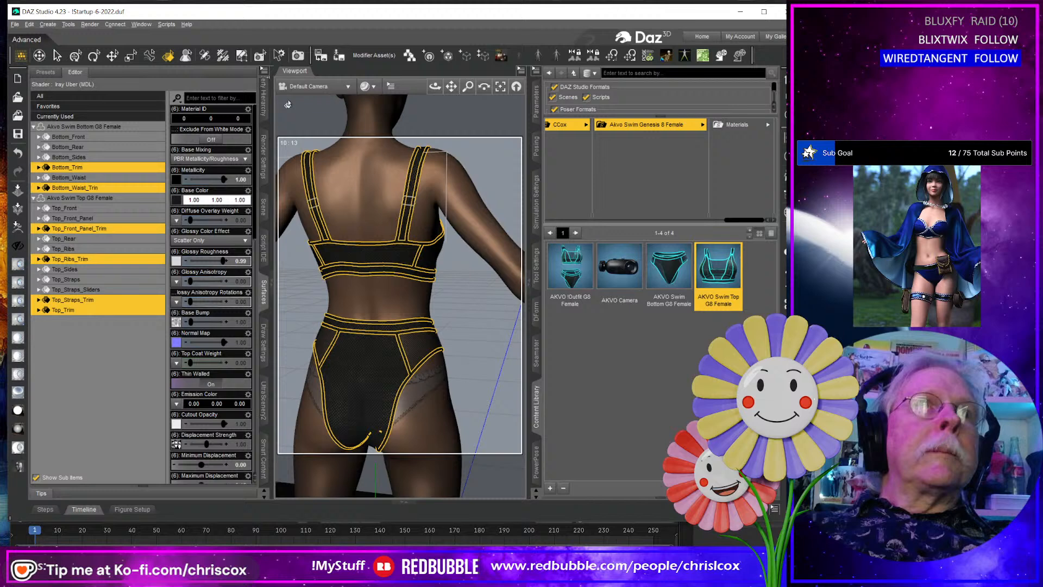
# Set the selected trims' Base Color image to Akvo Swim_Aqua_BaseColor.jpg and check the result on the back straps.
pyautogui.click(176, 199)
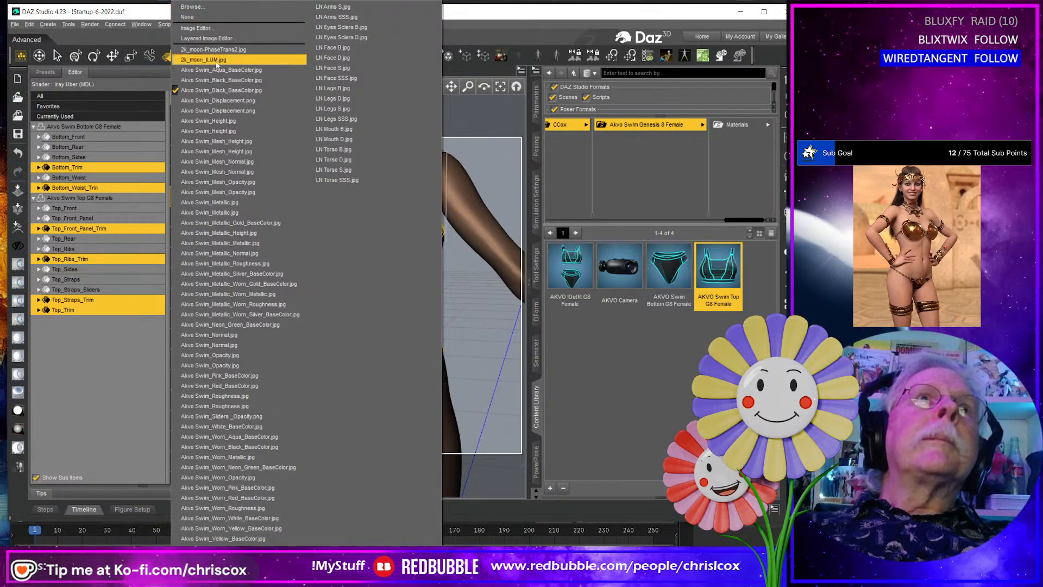
pyautogui.click(205, 7)
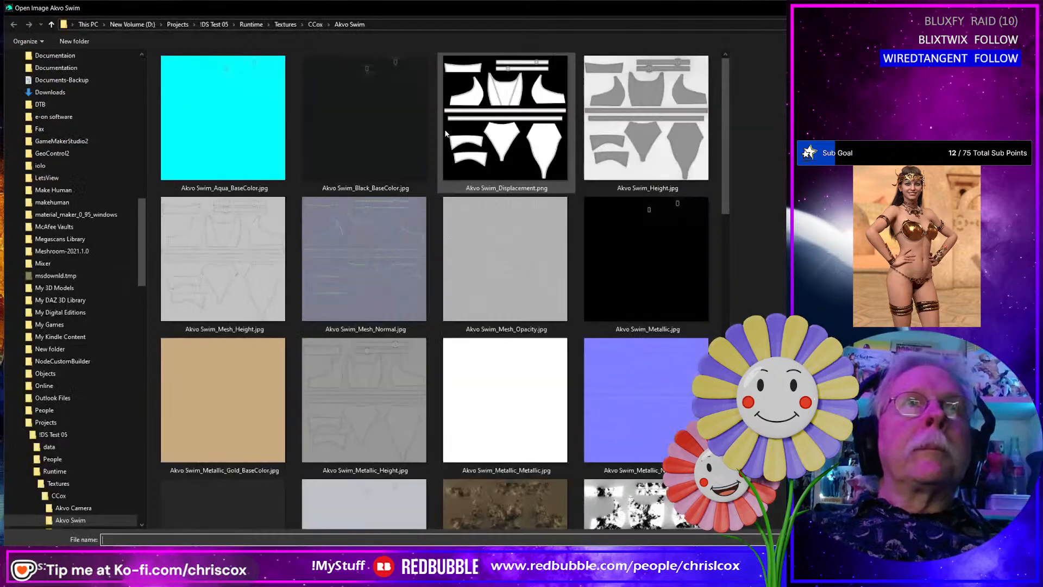
pyautogui.click(222, 131)
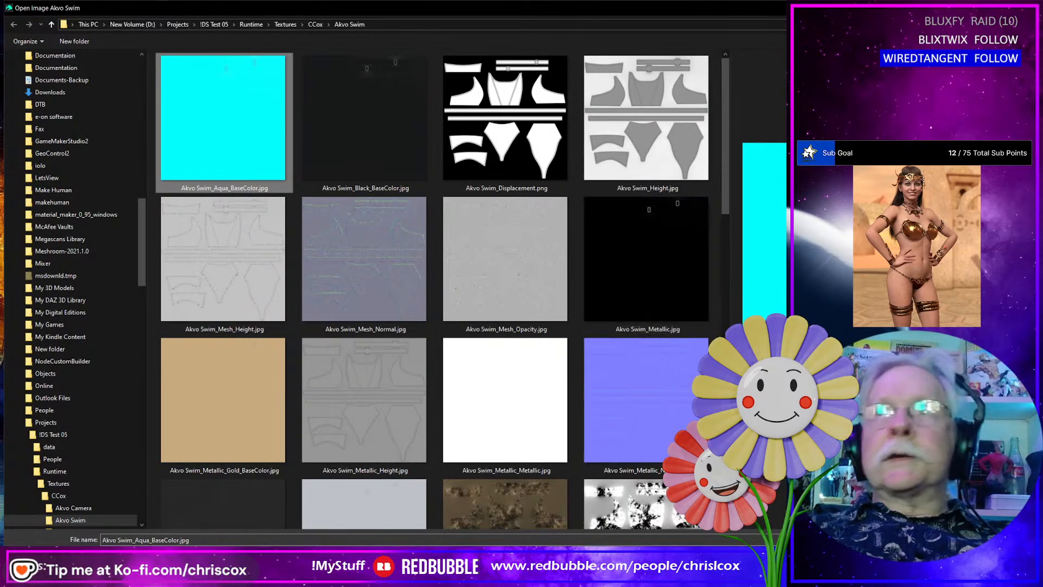
pyautogui.press('Return')
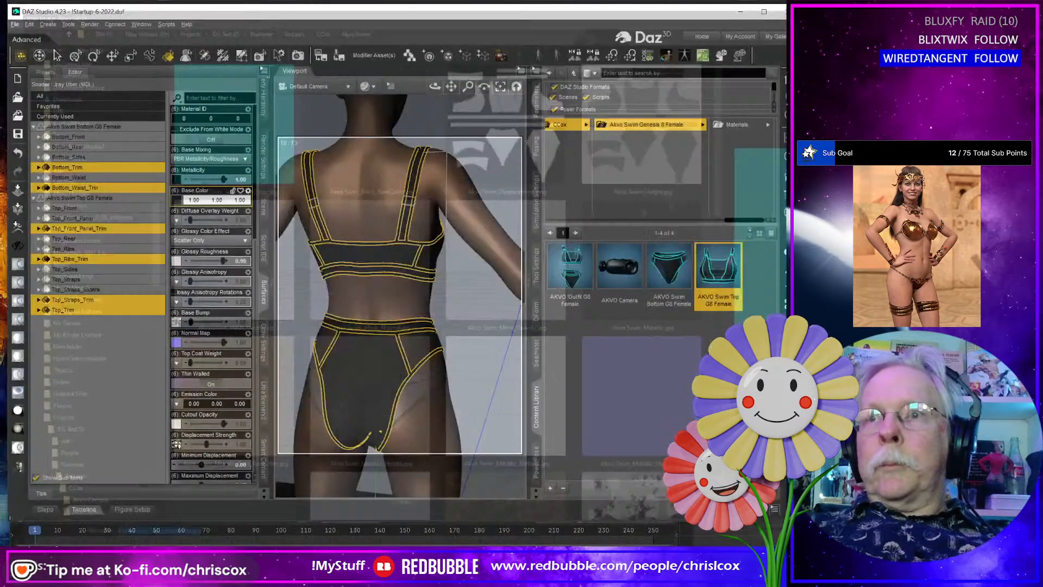
pyautogui.scroll(4, 456, 275)
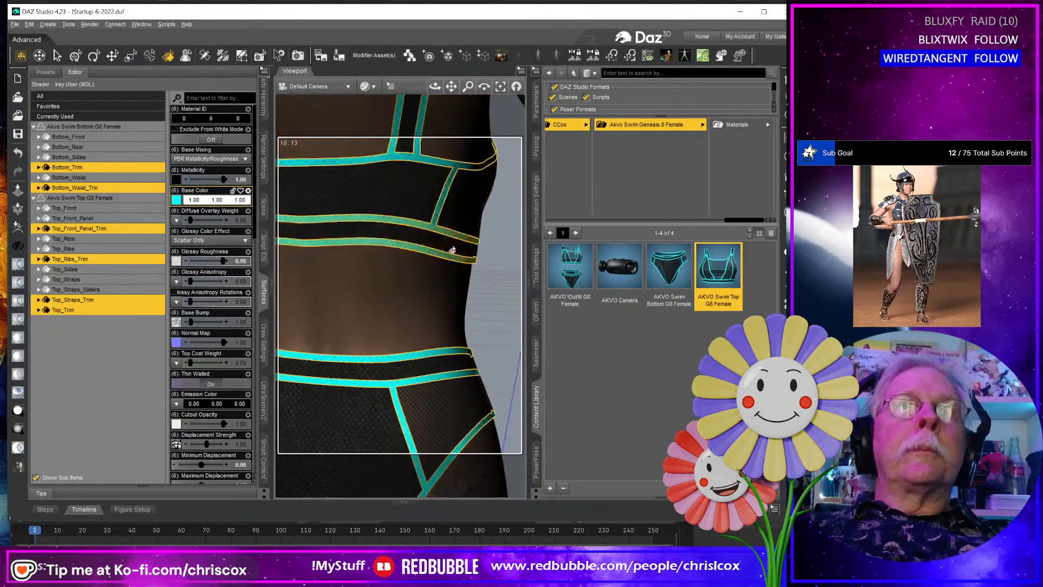
pyautogui.moveTo(452, 250); pyautogui.dragTo(450, 279, button='middle')
pyautogui.scroll(2, 453, 298)
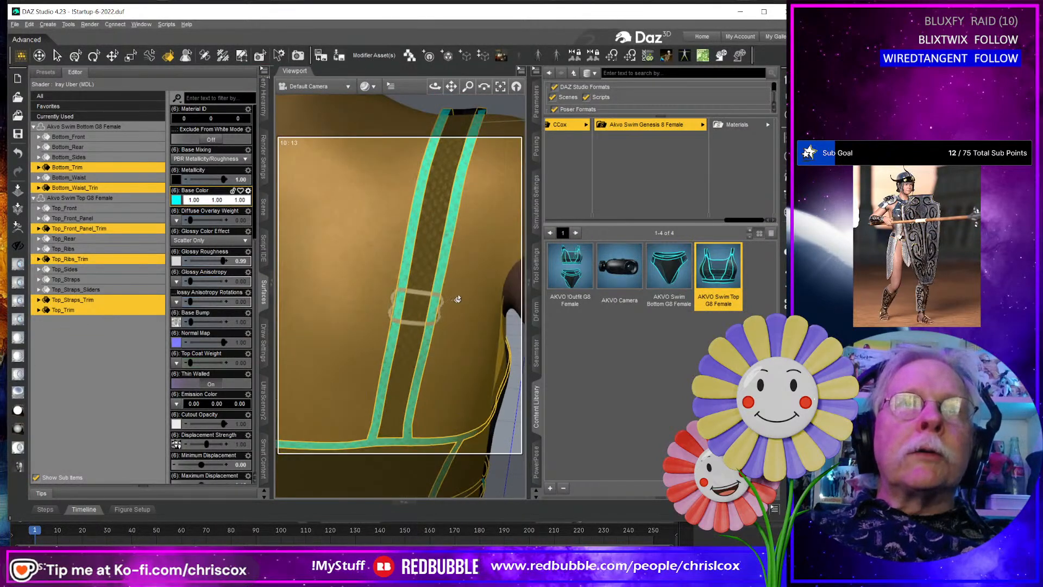
pyautogui.scroll(-5, 455, 299)
pyautogui.scroll(-5, 455, 322)
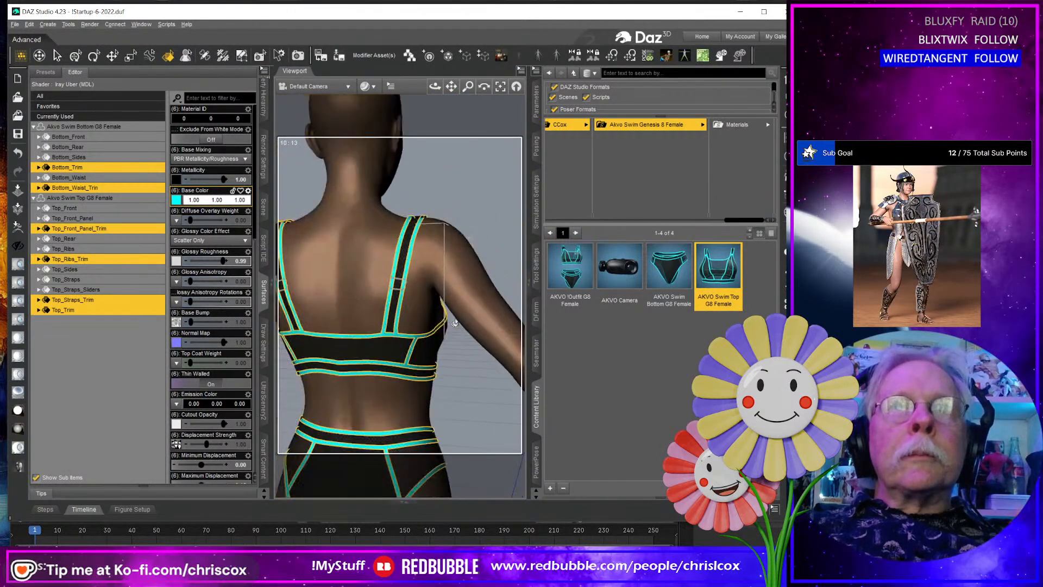
pyautogui.click(733, 124)
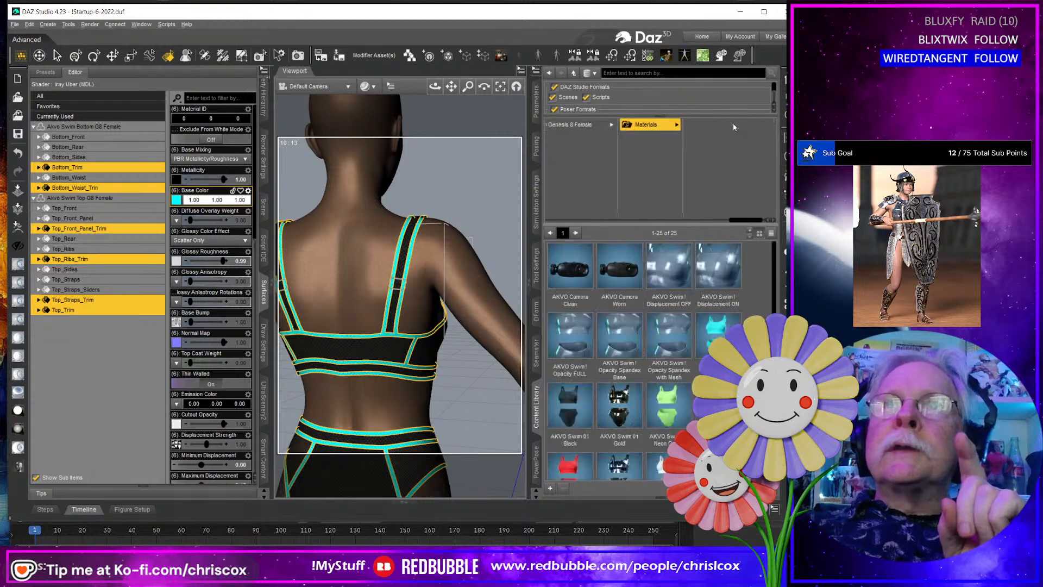
pyautogui.click(718, 137)
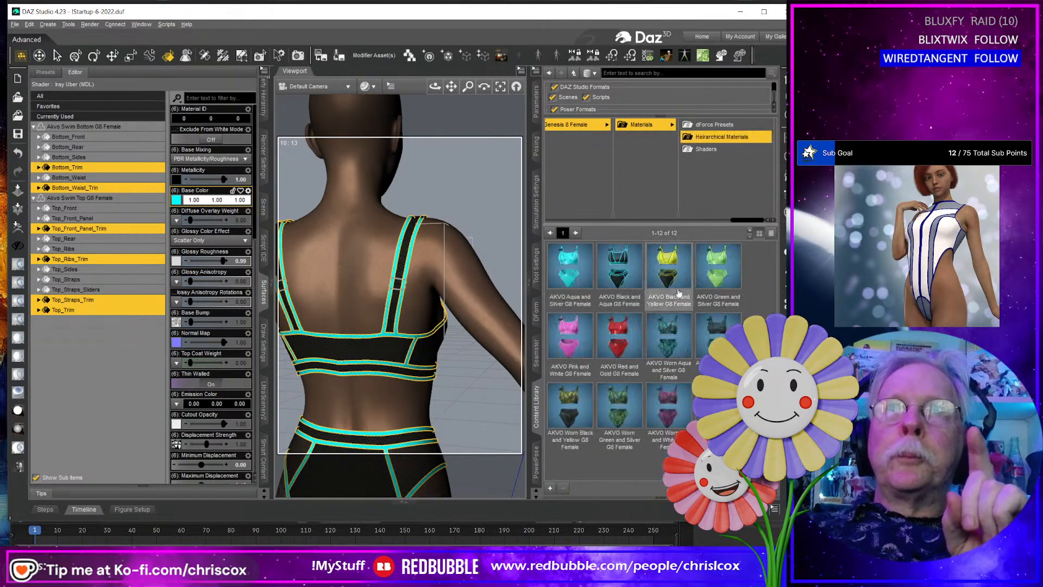
pyautogui.moveTo(619, 275)
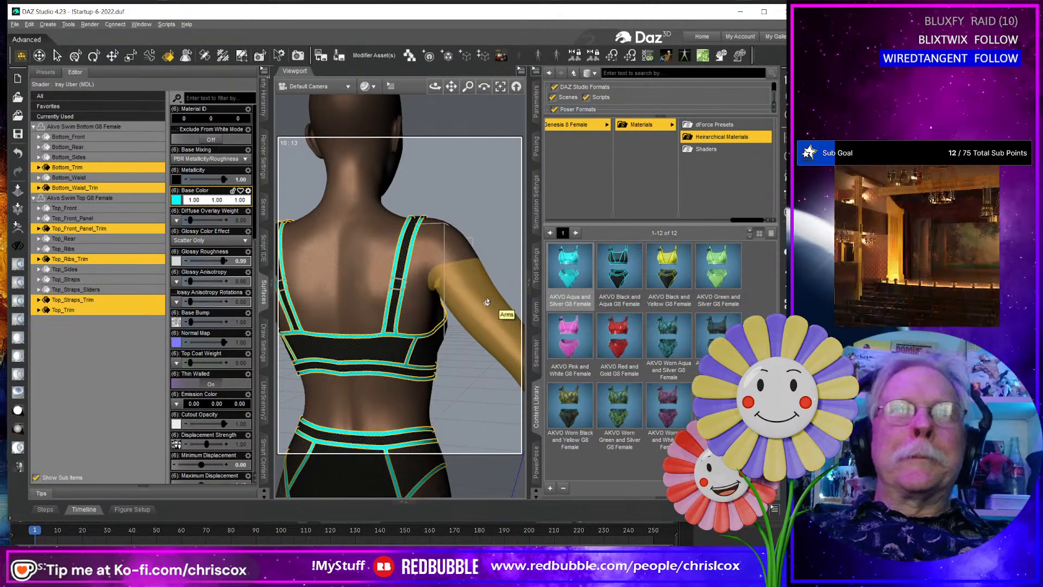
pyautogui.scroll(-2, 484, 302)
pyautogui.scroll(5, 485, 303)
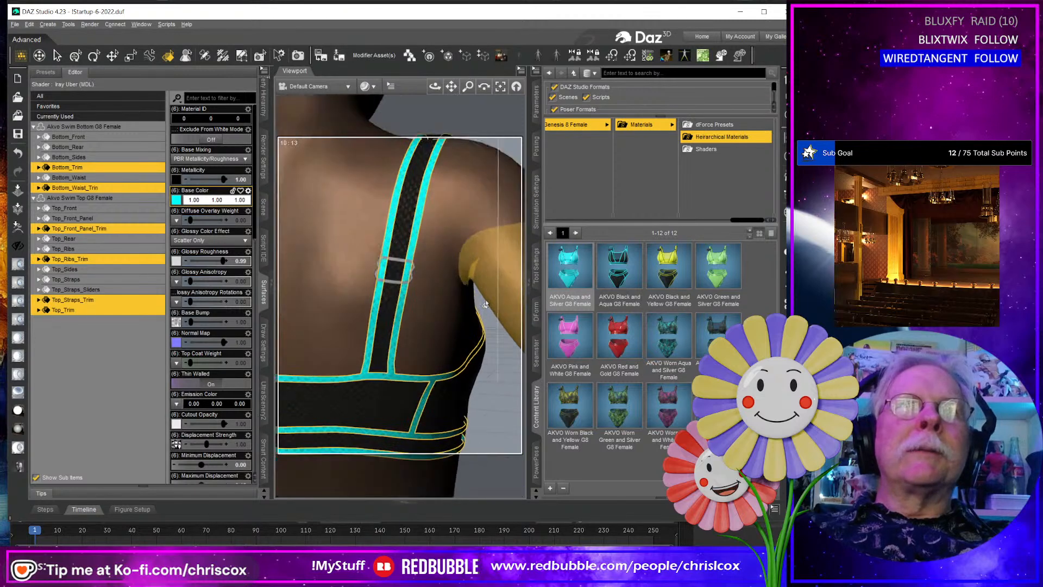
pyautogui.moveTo(499, 296)
pyautogui.mouseDown(button='middle')
pyautogui.moveTo(498, 276)
pyautogui.moveTo(493, 297)
pyautogui.mouseUp(button='middle')
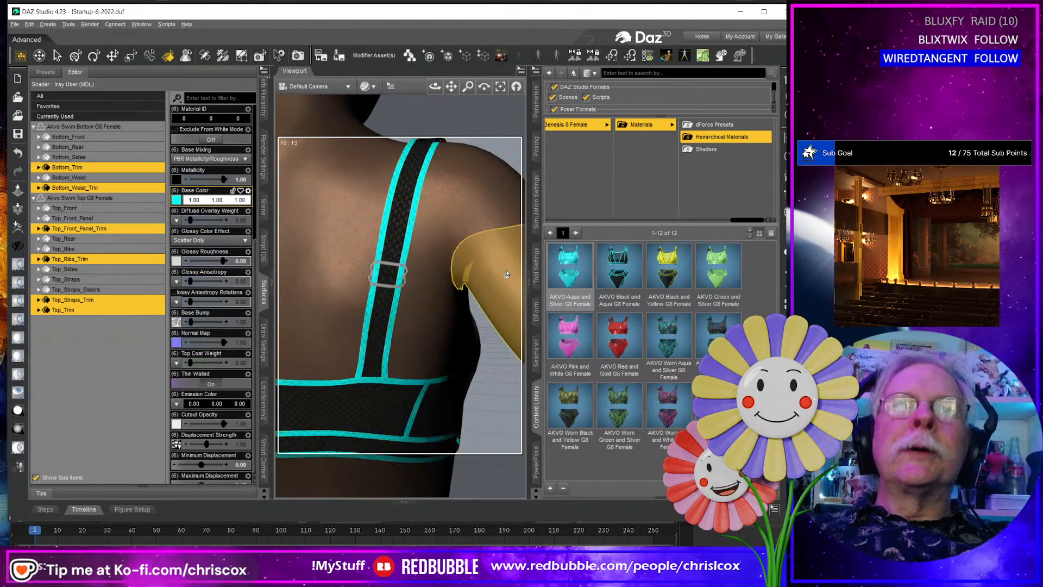
pyautogui.click(550, 489)
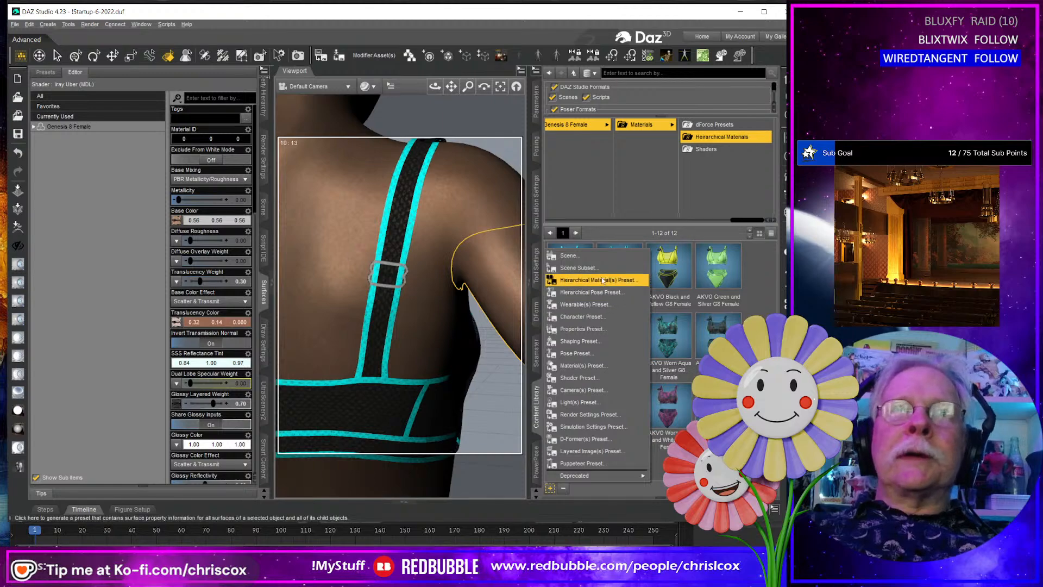
pyautogui.click(602, 281)
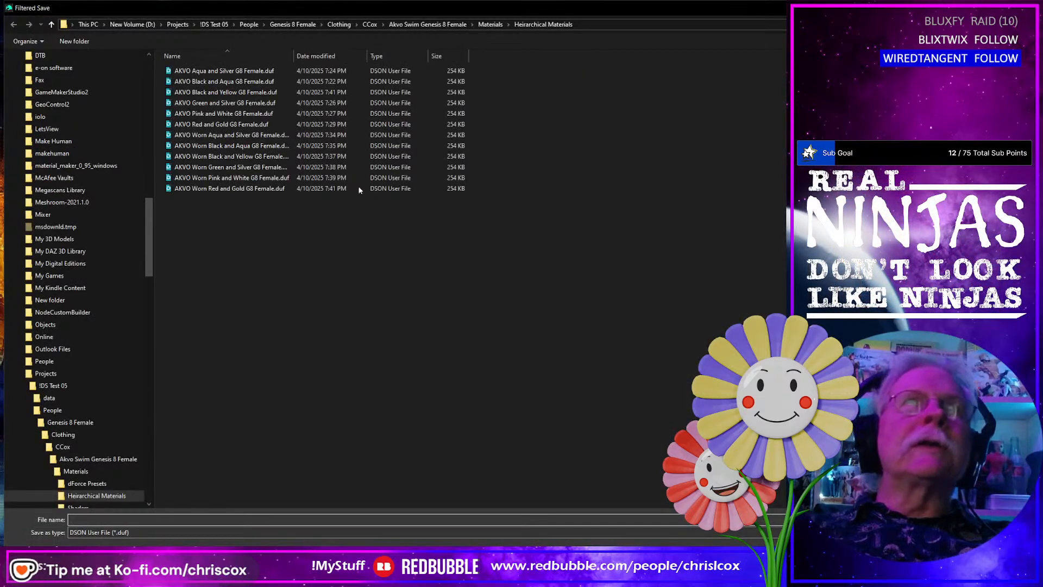
pyautogui.doubleClick(245, 83)
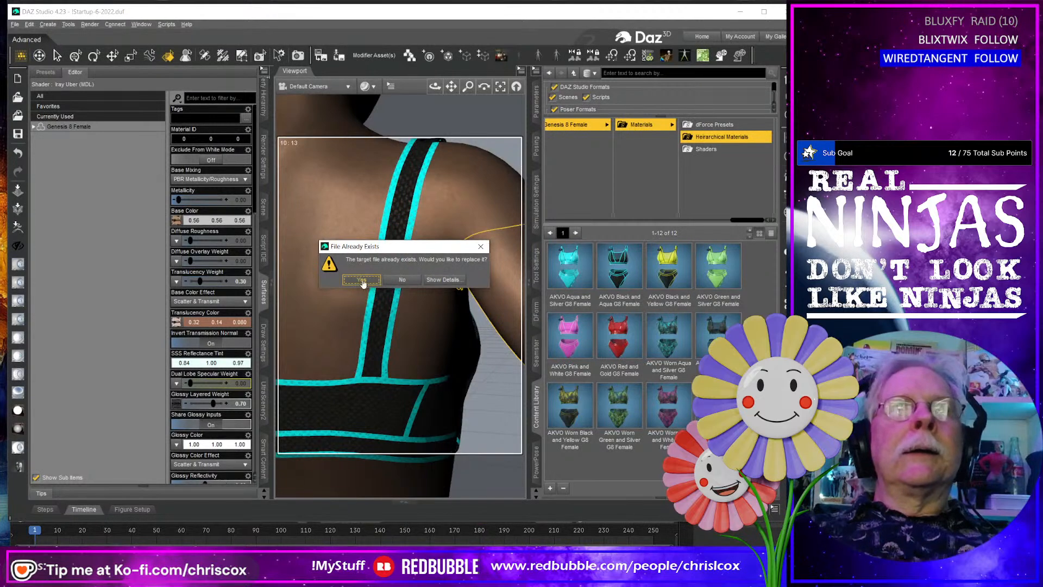
pyautogui.click(363, 282)
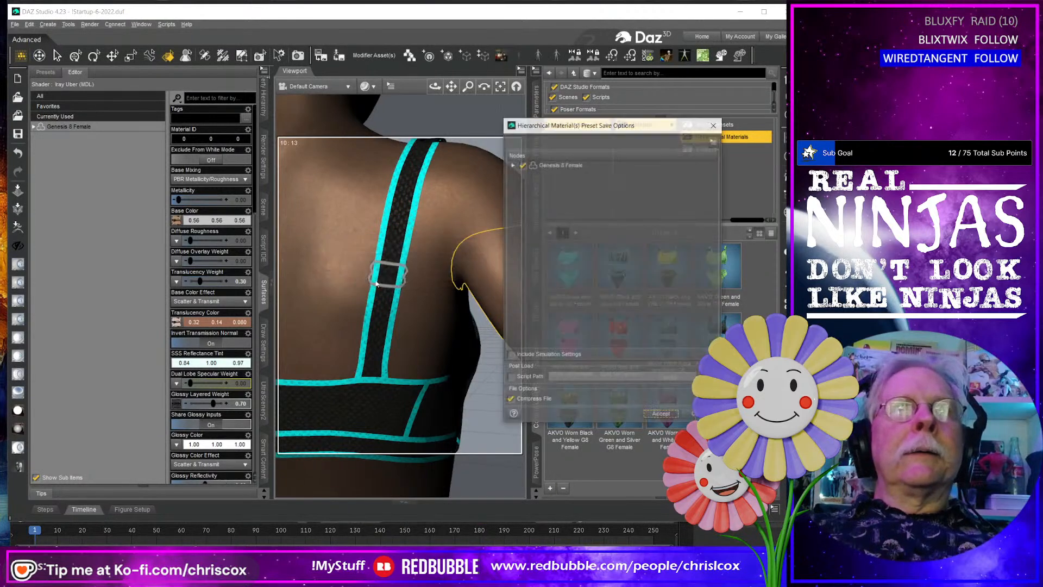
pyautogui.click(512, 165)
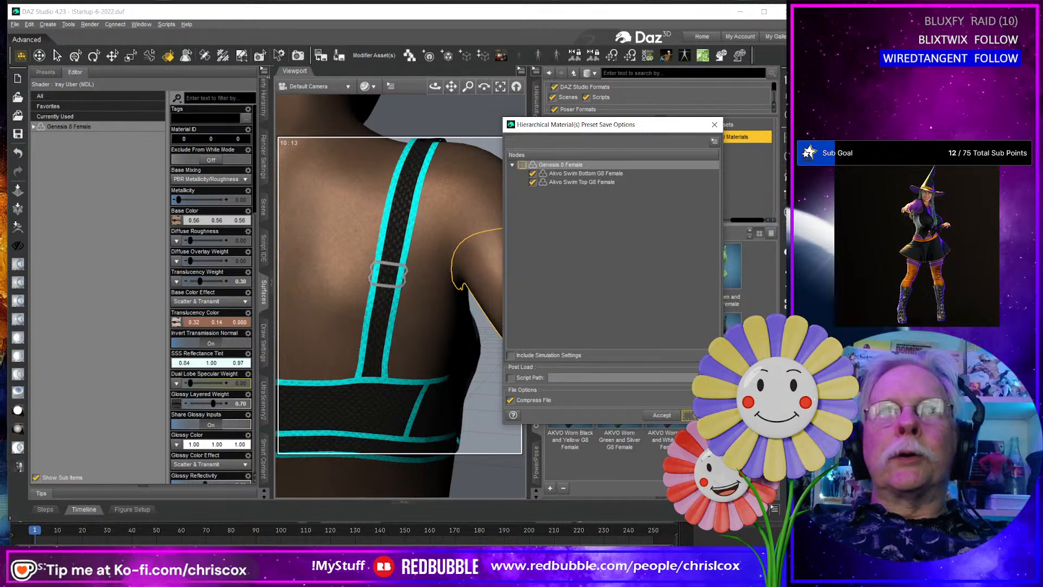
pyautogui.click(696, 416)
# Select the top's Top_Trim surface from the back and copy its surface settings.
pyautogui.click(389, 304)
pyautogui.scroll(-4, 422, 402)
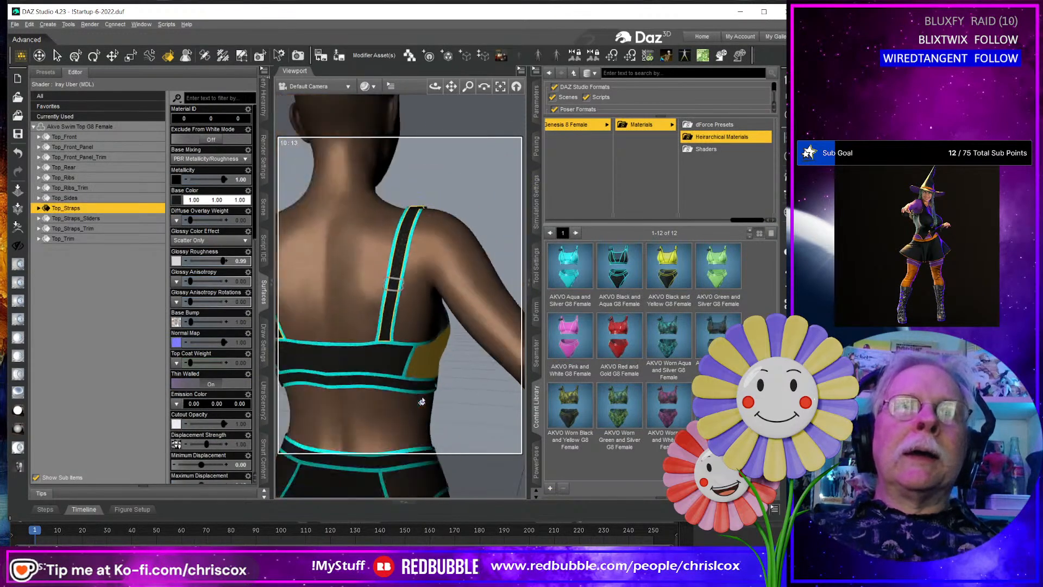
pyautogui.scroll(-2, 421, 402)
pyautogui.click(395, 341)
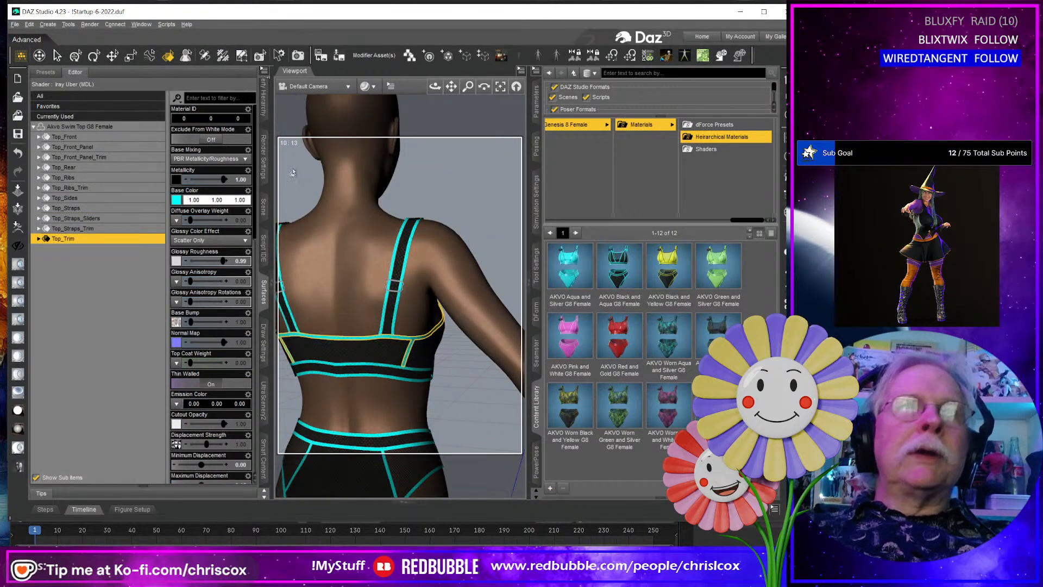
pyautogui.click(265, 71)
pyautogui.click(293, 88)
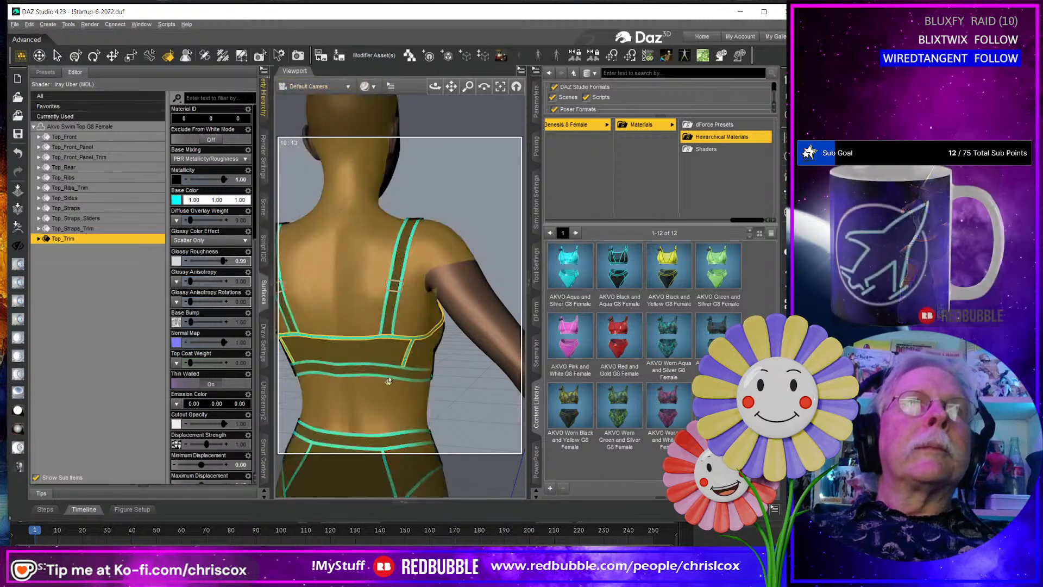
# Delete the Akvo swim bottom and swim top from the figure.
pyautogui.click(388, 444)
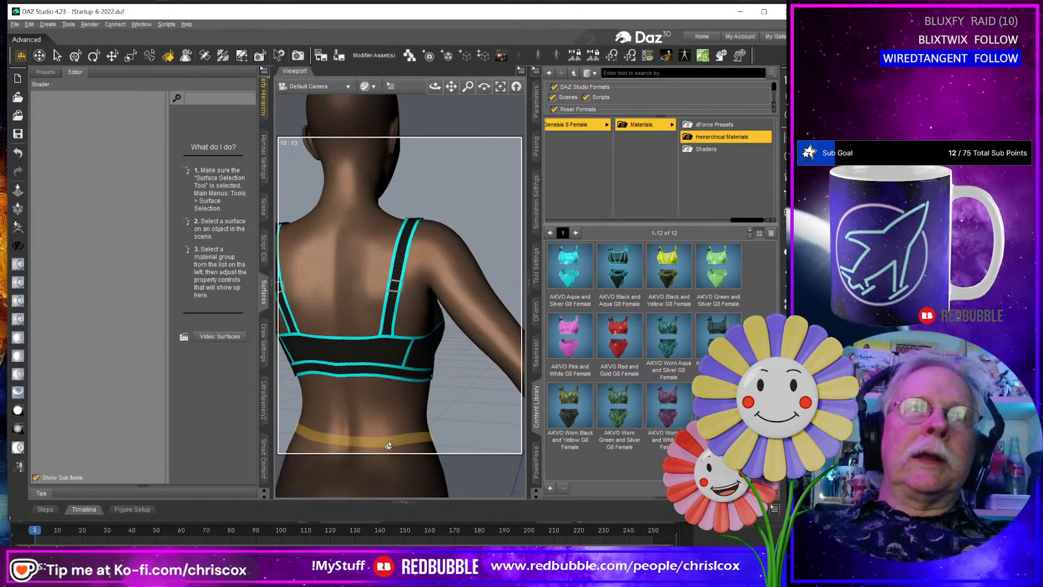
pyautogui.click(372, 357)
pyautogui.press('Delete')
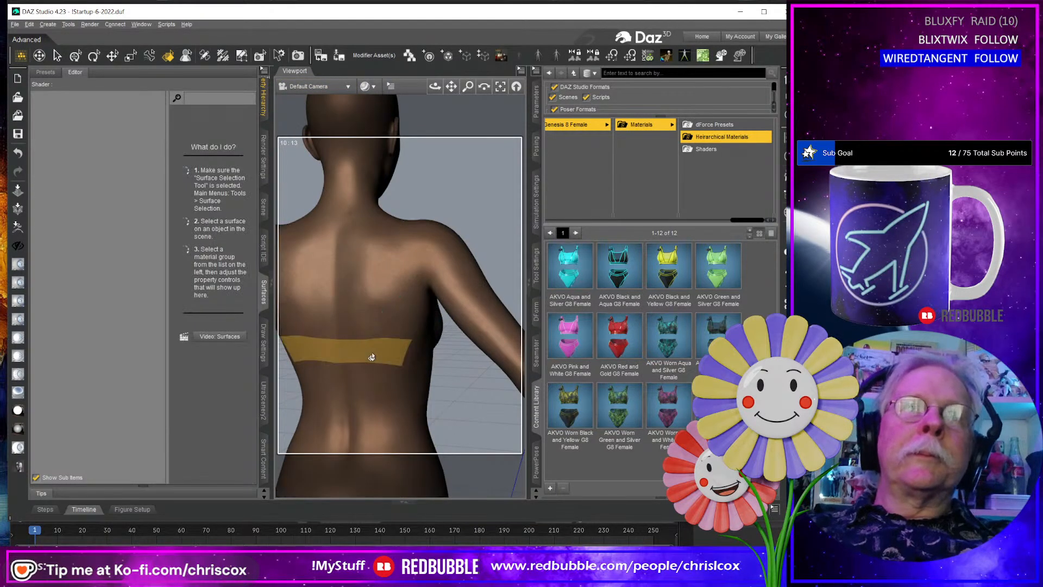
# Select the Genesis 8 Female figure and load the complete AKVO !Outfit G8 Female onto it.
pyautogui.click(499, 315)
pyautogui.click(535, 111)
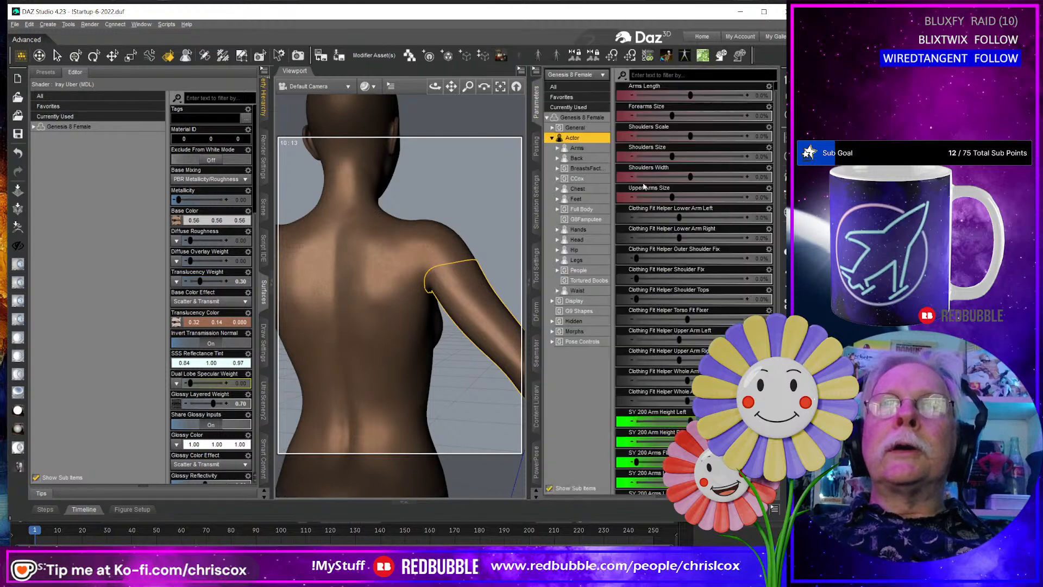
pyautogui.click(536, 404)
pyautogui.click(566, 126)
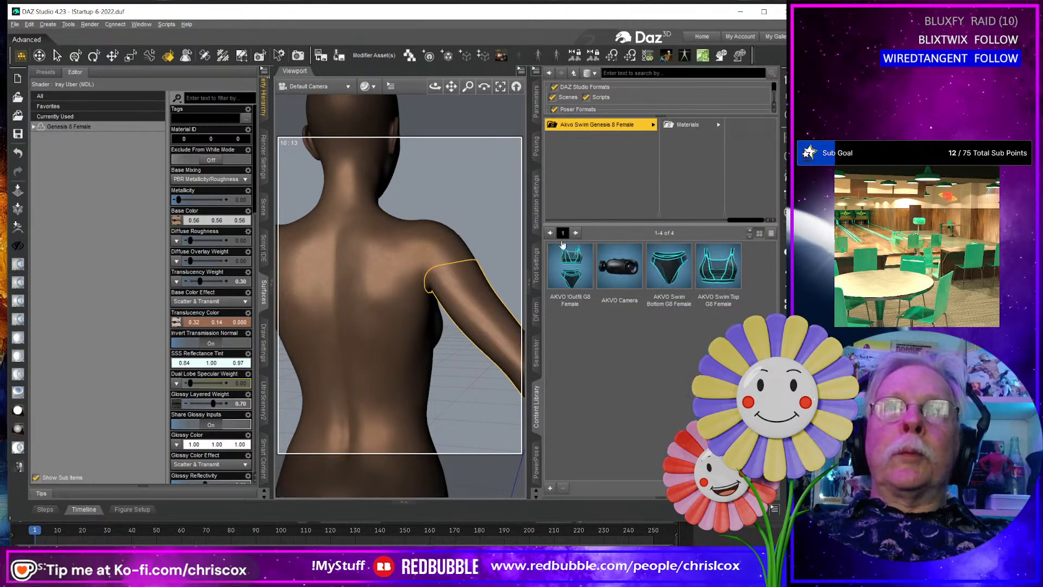
pyautogui.moveTo(568, 261); pyautogui.dragTo(375, 276)
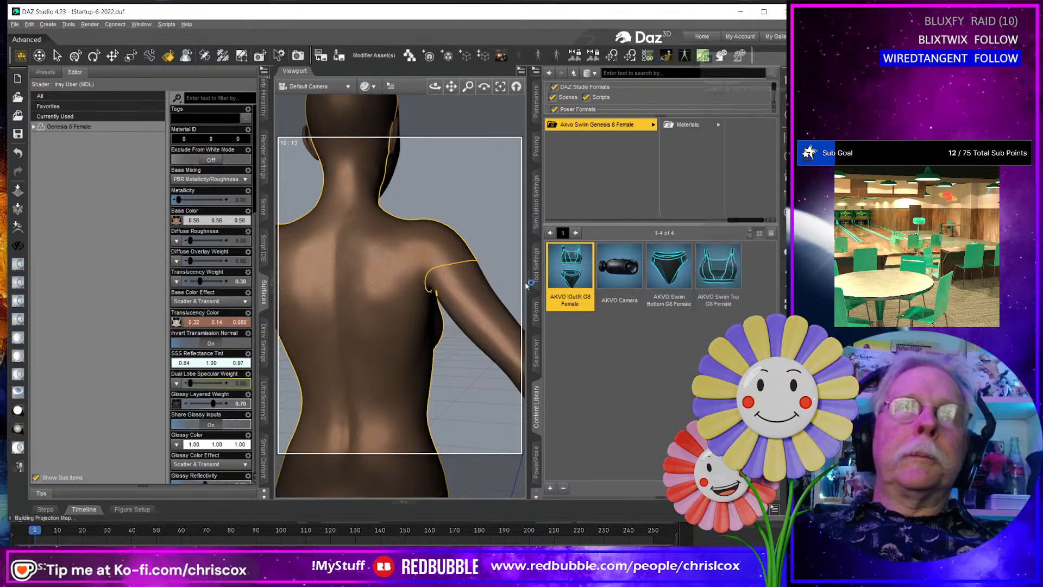
# Select the swim top's Top_Straps_Trim, Top_Trim, Top_Ribs_Trim and Top_Front_Panel_Trim surfaces together.
pyautogui.scroll(6, 397, 292)
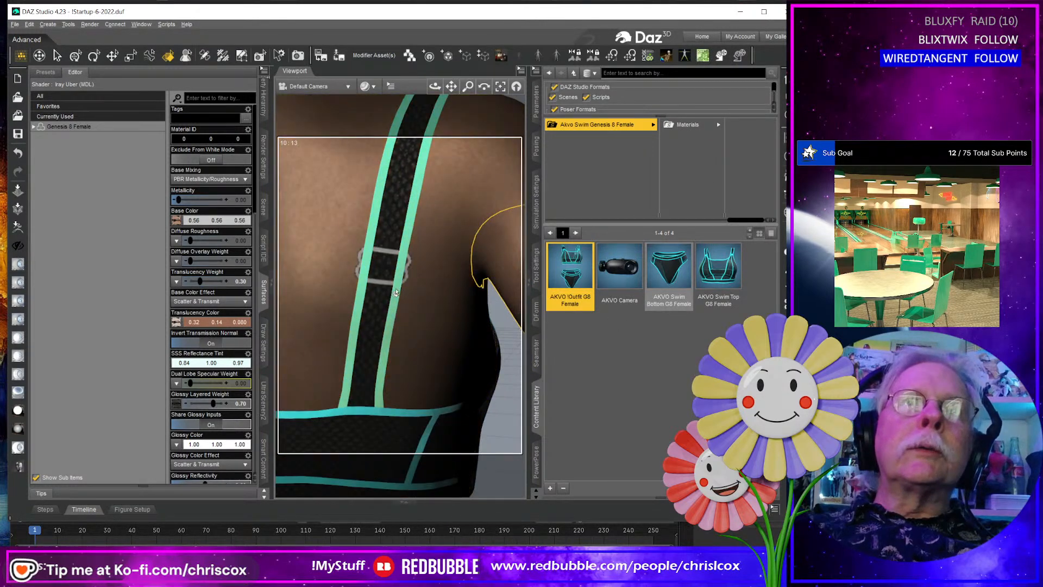
pyautogui.click(396, 292)
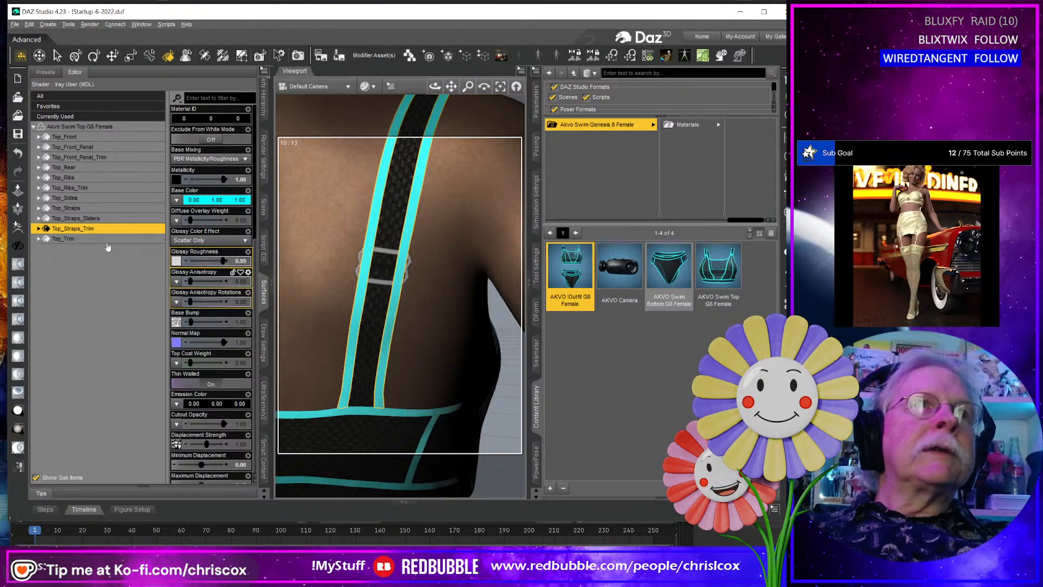
pyautogui.keyDown('ctrl'); pyautogui.click(103, 239); pyautogui.keyUp('ctrl')
pyautogui.keyDown('ctrl'); pyautogui.click(110, 188); pyautogui.keyUp('ctrl')
pyautogui.keyDown('ctrl'); pyautogui.click(118, 158); pyautogui.keyUp('ctrl')
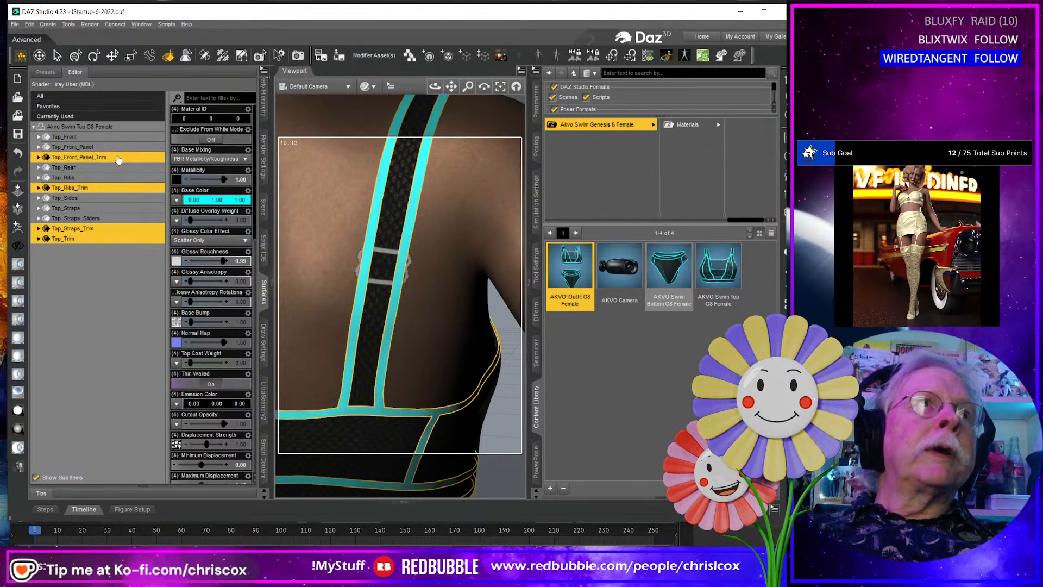
# Add the swim bottom's Bottom_Waist_Trim and Bottom_Trim surfaces to the trim selection.
pyautogui.scroll(4, 356, 310)
pyautogui.scroll(-3, 373, 331)
pyautogui.scroll(-5, 373, 332)
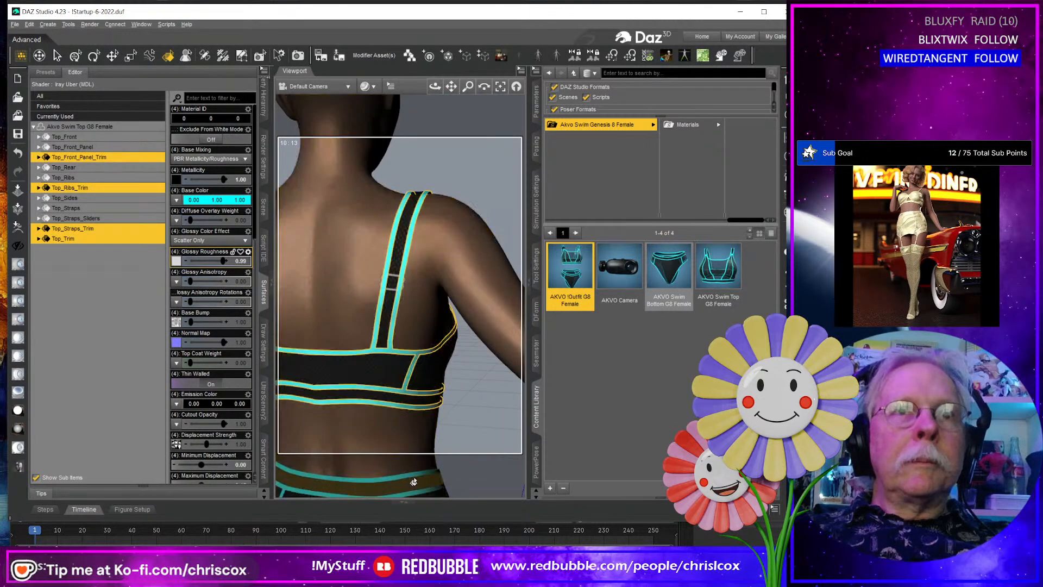
pyautogui.keyDown('ctrl'); pyautogui.click(404, 469); pyautogui.keyUp('ctrl')
pyautogui.keyDown('ctrl'); pyautogui.click(407, 397); pyautogui.keyUp('ctrl')
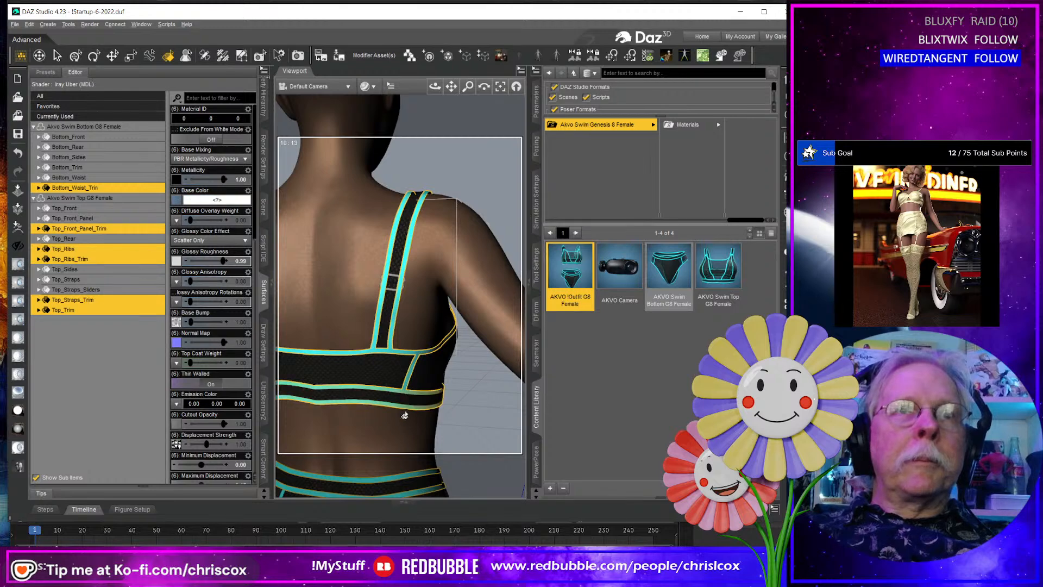
pyautogui.moveTo(405, 414); pyautogui.dragTo(489, 283, button='middle')
pyautogui.keyDown('ctrl'); pyautogui.click(325, 435); pyautogui.keyUp('ctrl')
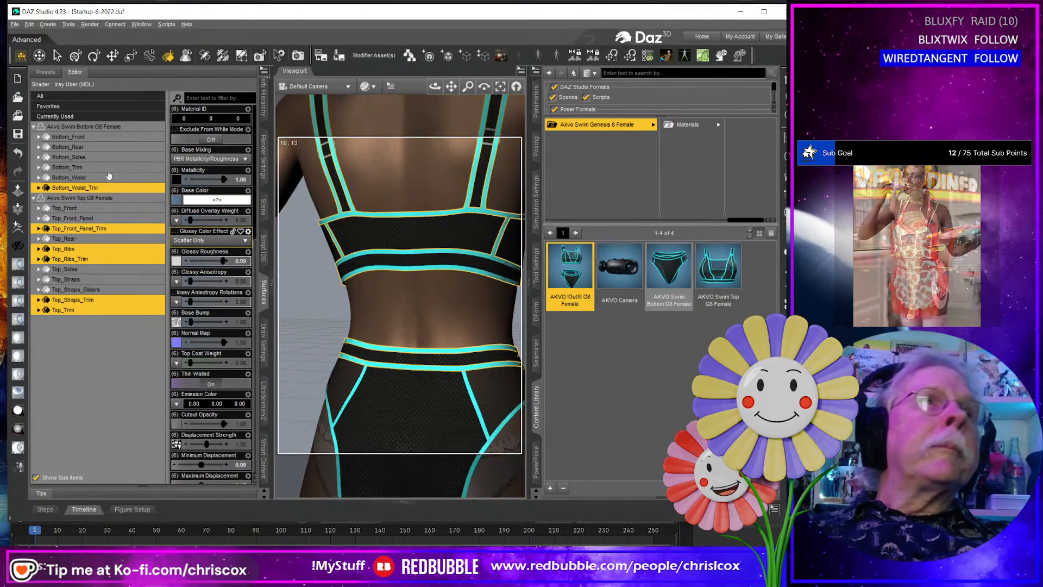
# Try to paste the copied surface settings onto the selected trims together with the Top_Ribs surface.
pyautogui.click(264, 71)
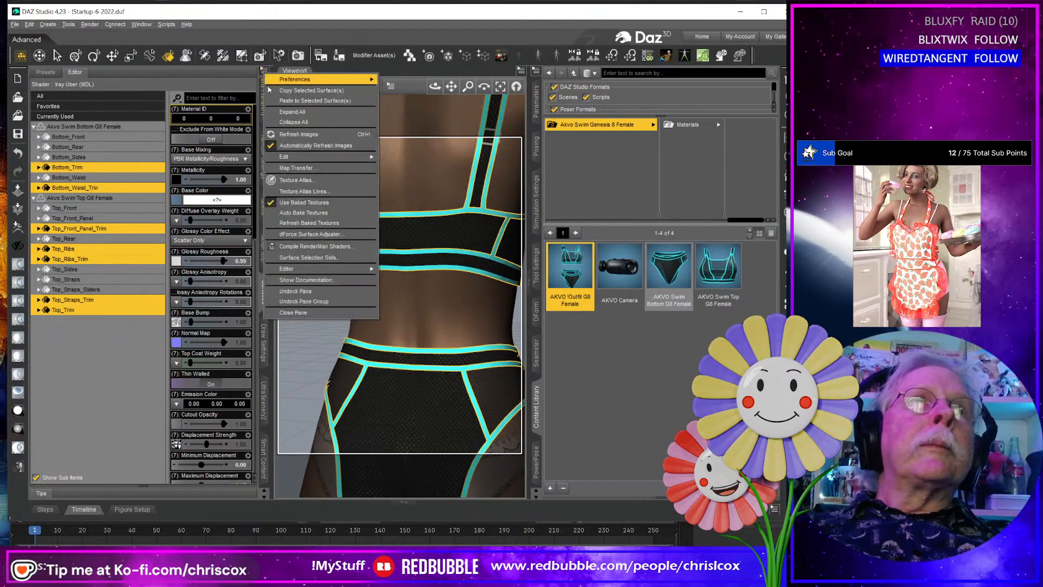
pyautogui.click(290, 118)
pyautogui.moveTo(408, 201); pyautogui.dragTo(338, 292, button='middle')
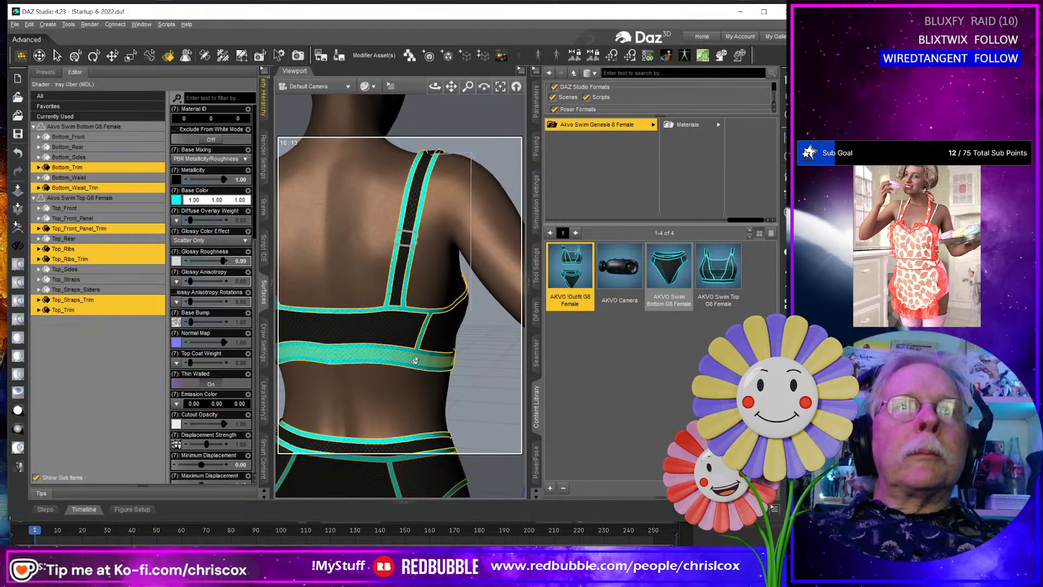
pyautogui.moveTo(413, 360); pyautogui.dragTo(472, 345, button='middle')
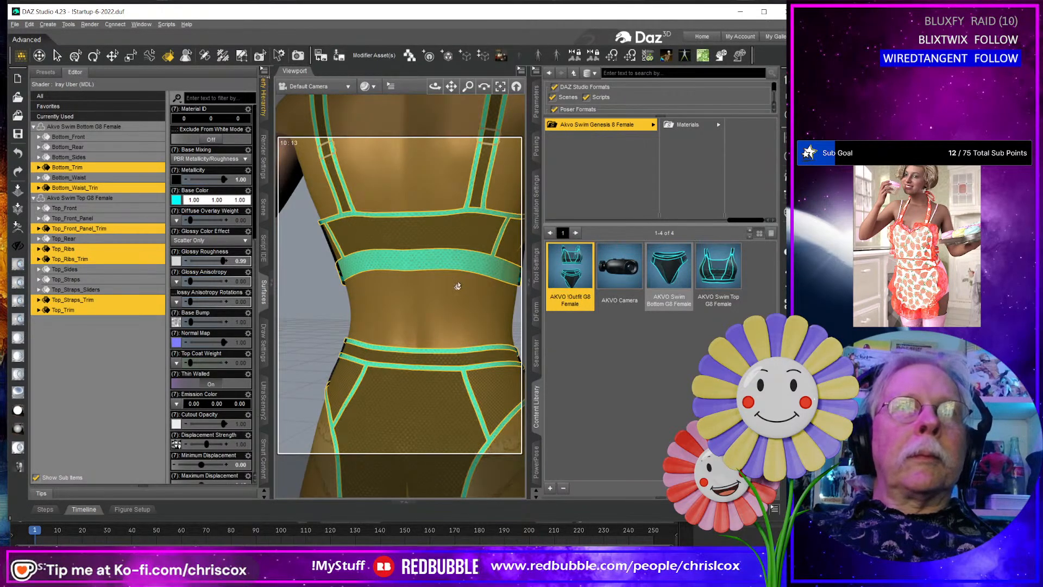
# Remove Top_Ribs from the selection and paste the copied surface settings onto the six remaining trim surfaces.
pyautogui.keyDown('ctrl'); pyautogui.click(424, 261); pyautogui.keyUp('ctrl')
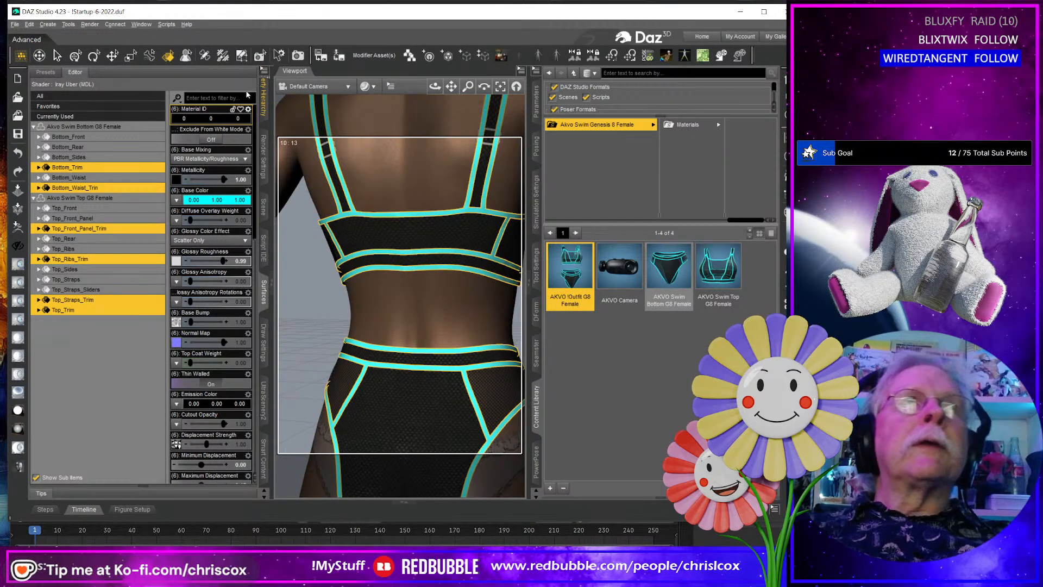
pyautogui.click(265, 71)
pyautogui.click(293, 101)
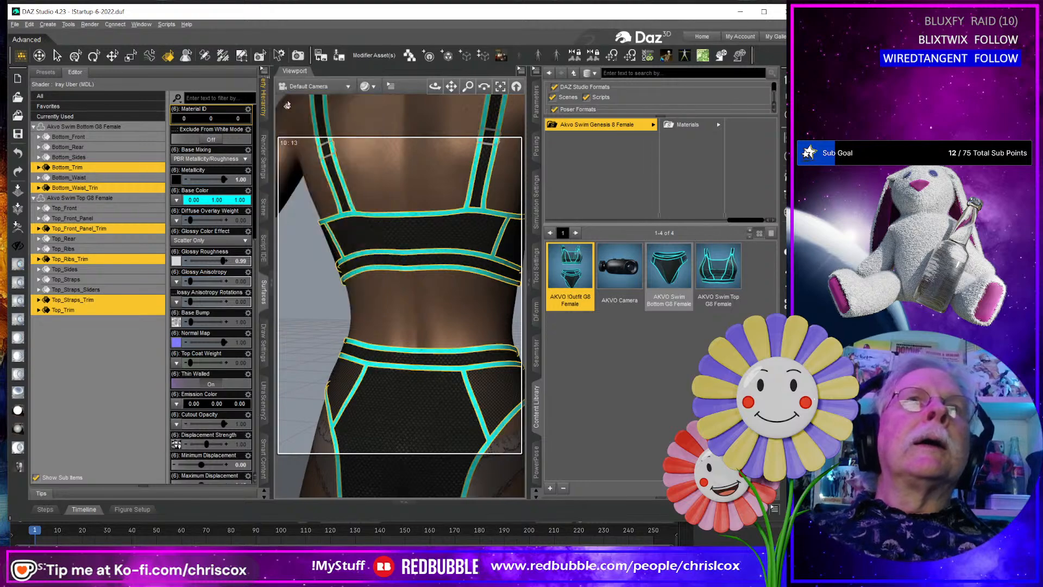
# Save the outfit's hierarchical materials preset over AKVO Black and Aqua G8 Female.duf, excluding the Genesis 8 Female node itself.
pyautogui.moveTo(484, 231)
pyautogui.mouseDown(button='middle')
pyautogui.moveTo(496, 229)
pyautogui.moveTo(402, 241)
pyautogui.moveTo(497, 234)
pyautogui.mouseUp(button='middle')
pyautogui.click(507, 235)
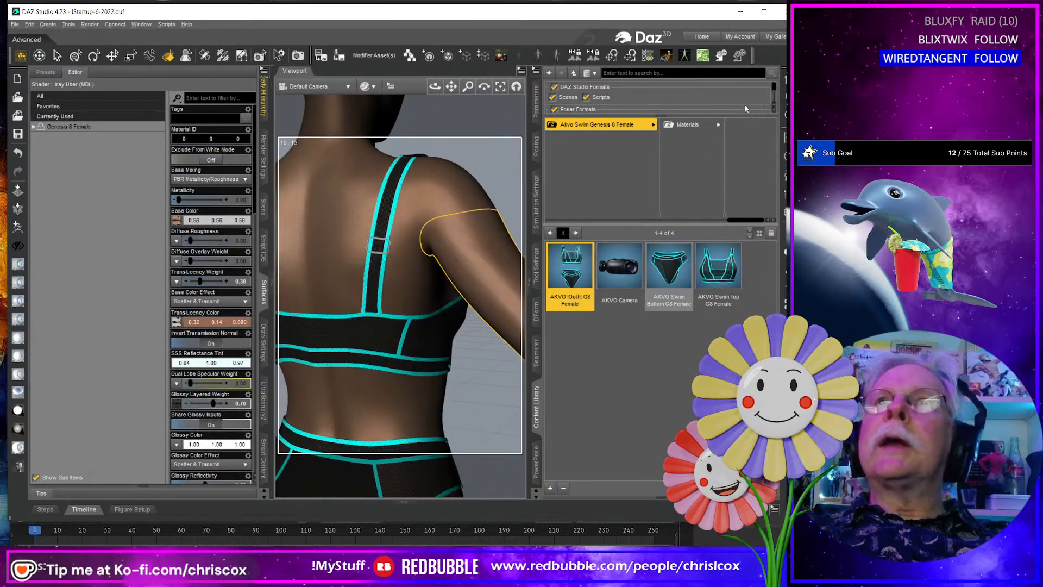
pyautogui.click(698, 126)
pyautogui.click(723, 137)
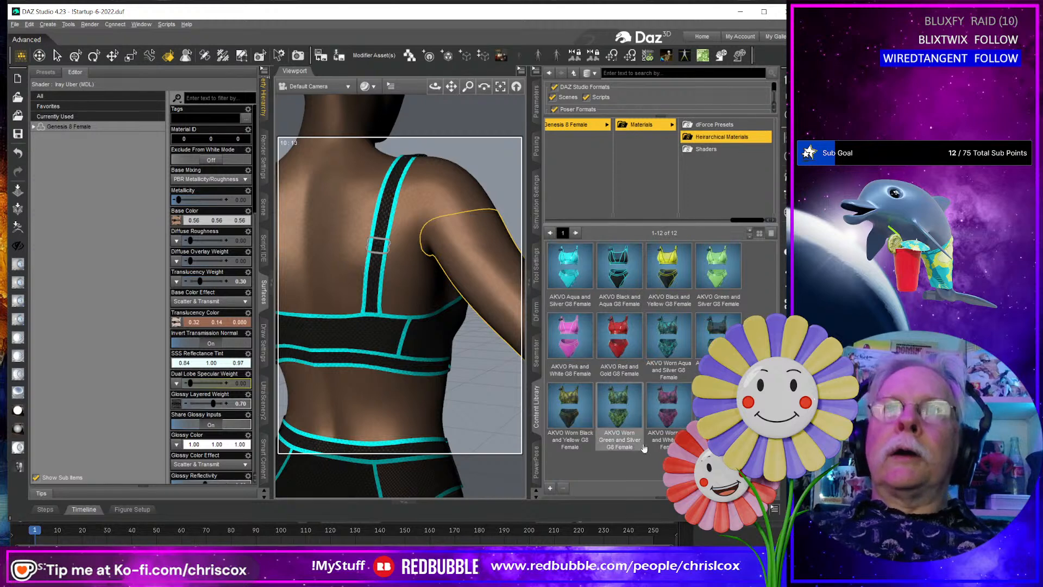
pyautogui.click(551, 488)
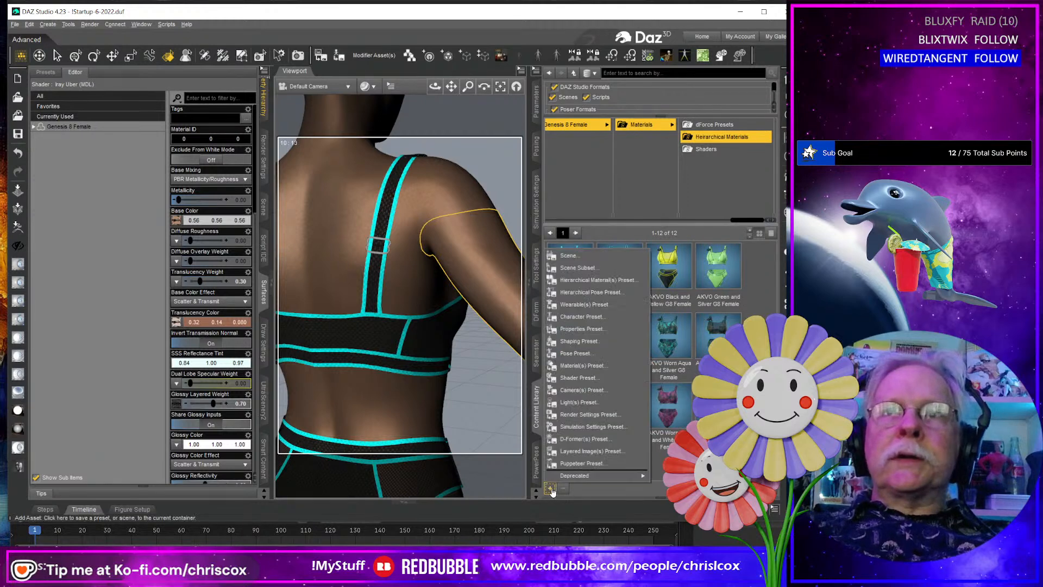
pyautogui.click(605, 279)
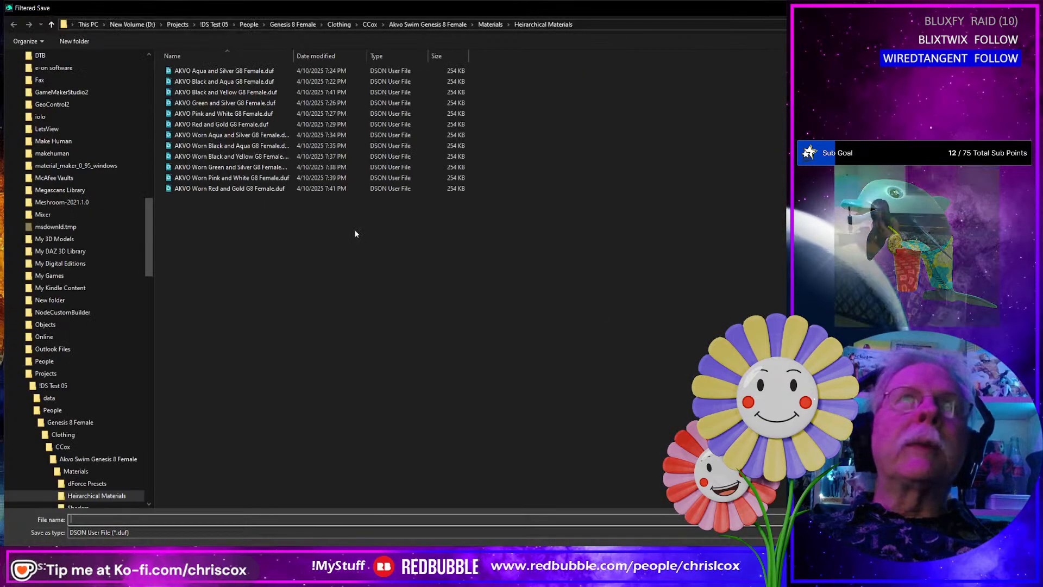
pyautogui.click(234, 81)
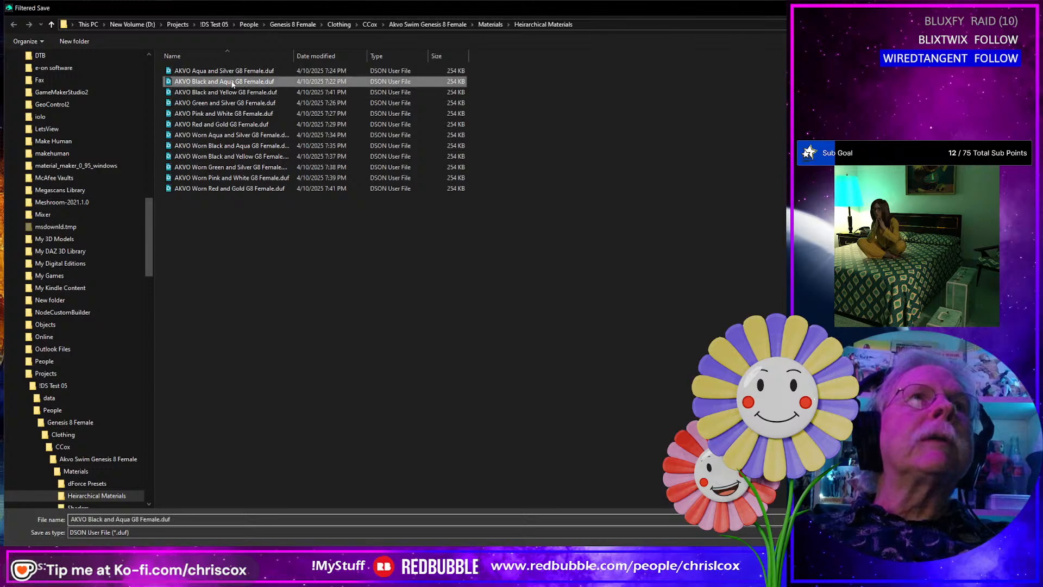
pyautogui.press('Return')
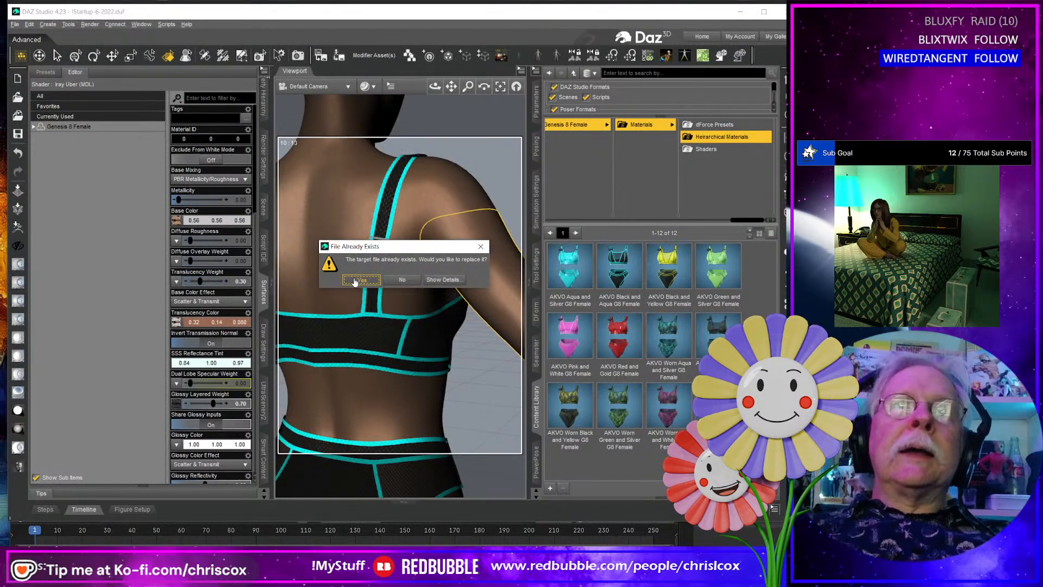
pyautogui.click(354, 280)
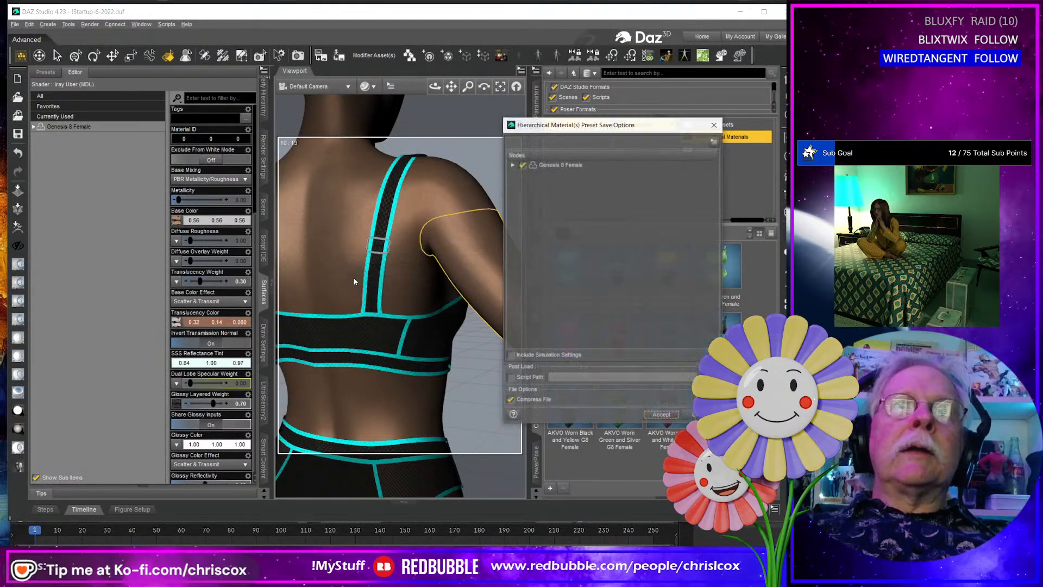
pyautogui.click(512, 165)
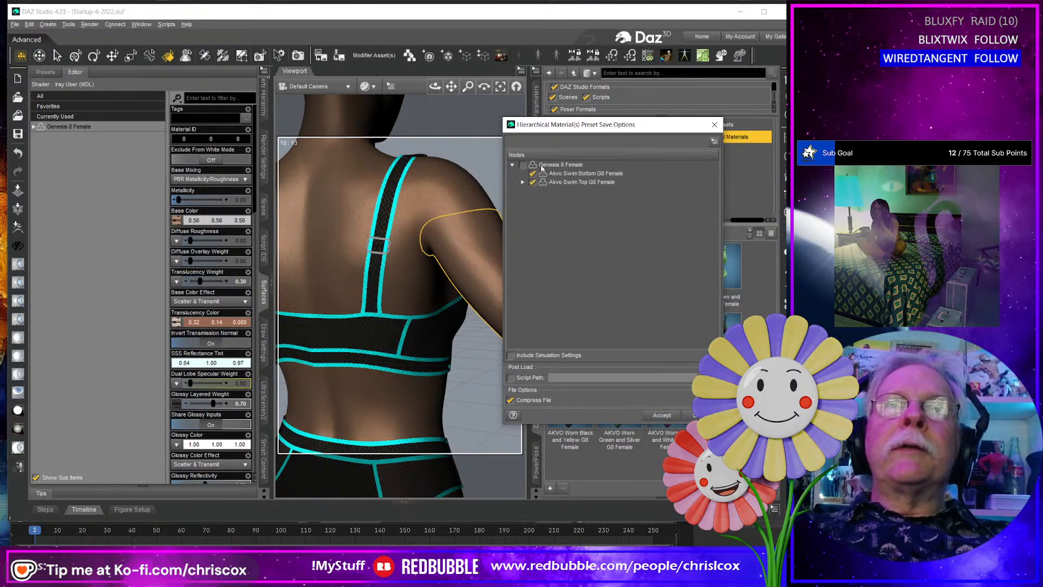
pyautogui.click(663, 417)
# Apply the Aqua and Silver, Black and Aqua, and Black and Yellow presets in turn to check the back straps.
pyautogui.scroll(3, 439, 333)
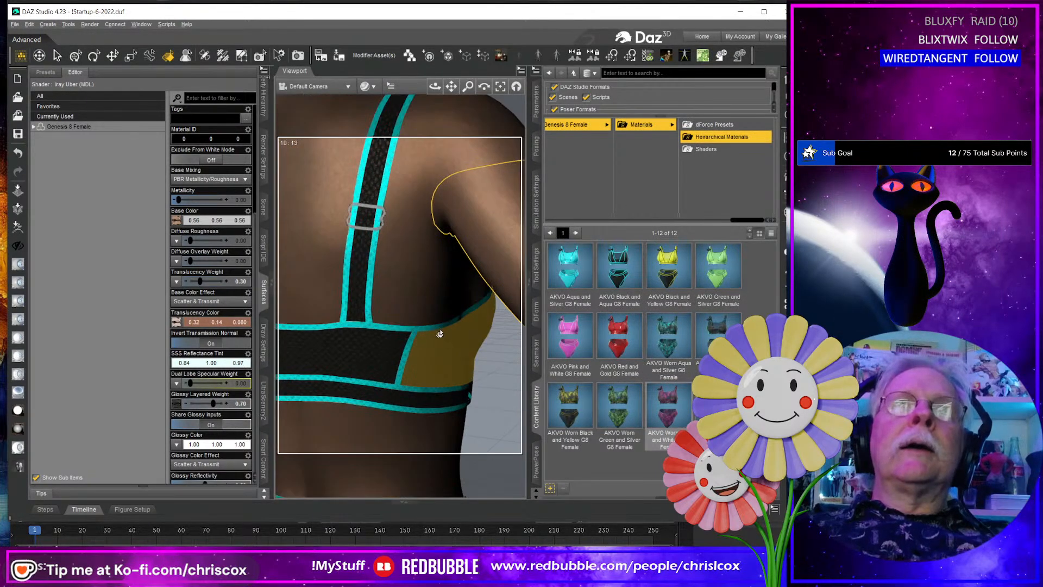
pyautogui.moveTo(439, 334); pyautogui.dragTo(498, 353, button='middle')
pyautogui.doubleClick(567, 275)
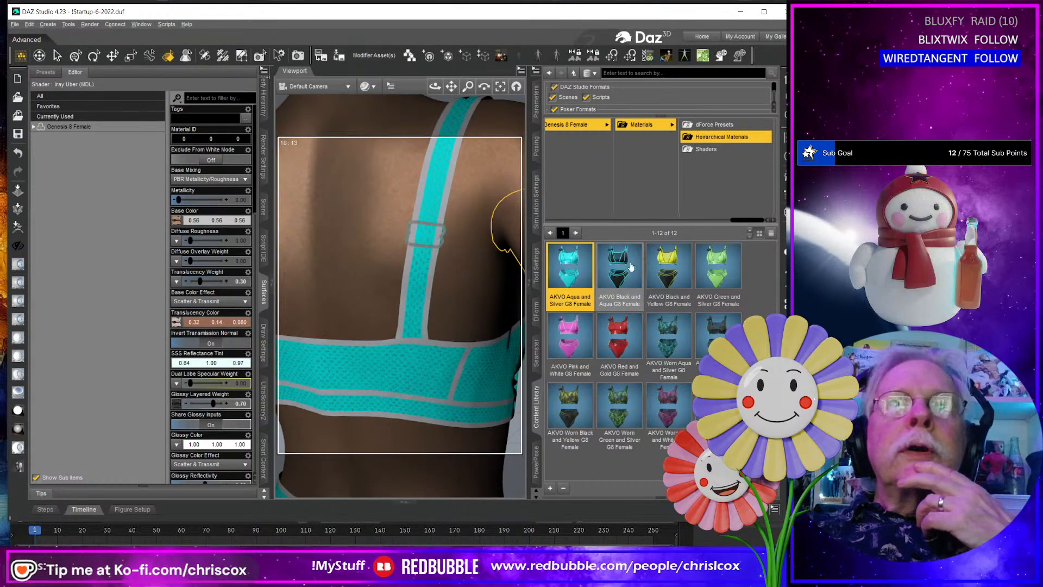
pyautogui.click(617, 268)
pyautogui.doubleClick(617, 267)
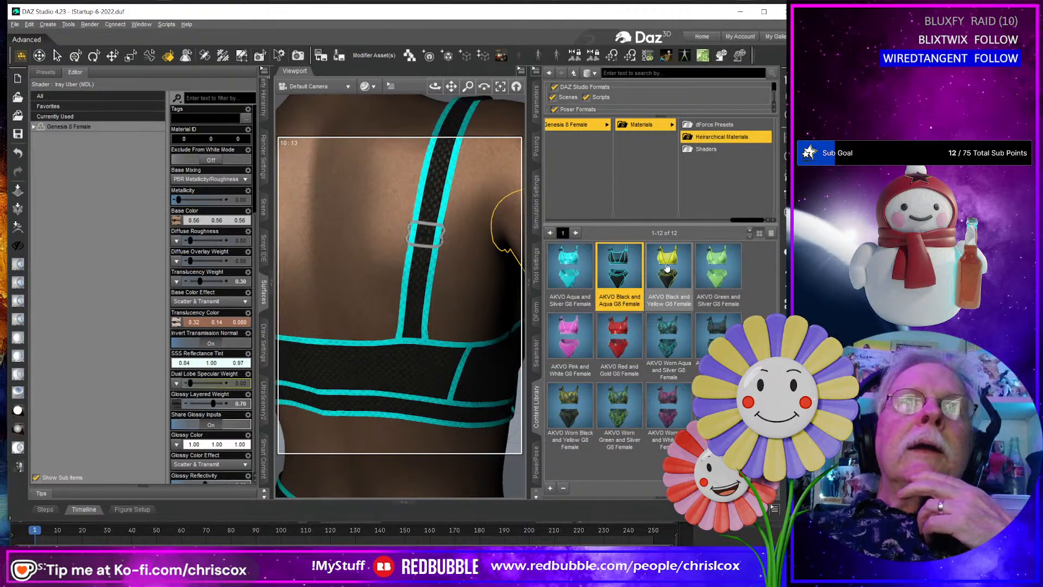
pyautogui.click(670, 268)
pyautogui.doubleClick(670, 268)
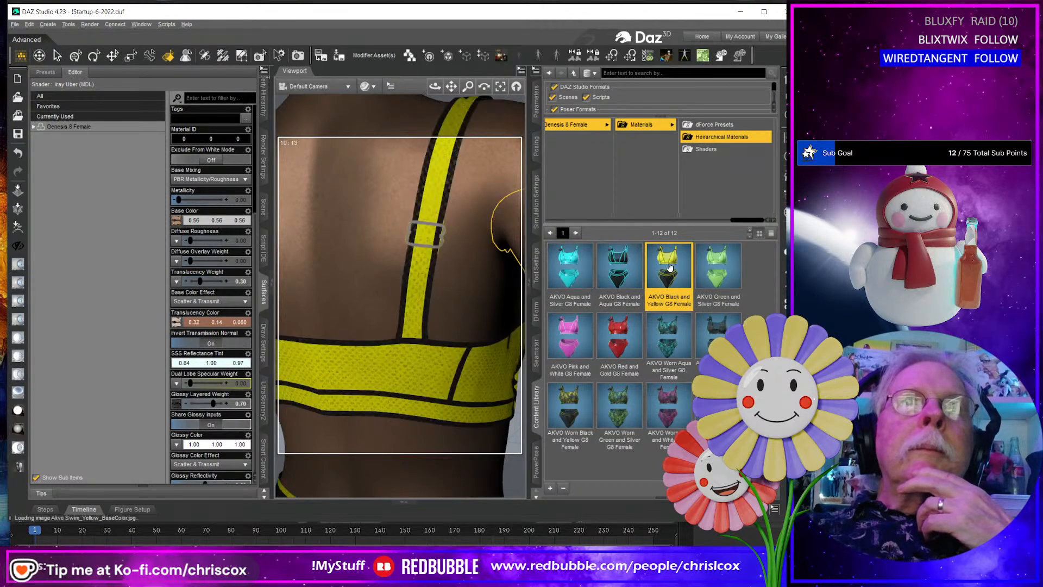
# Check the back straps with the Green and Silver, Red and Gold, Worn Aqua and Silver, and Worn Black and Aqua presets.
pyautogui.doubleClick(716, 269)
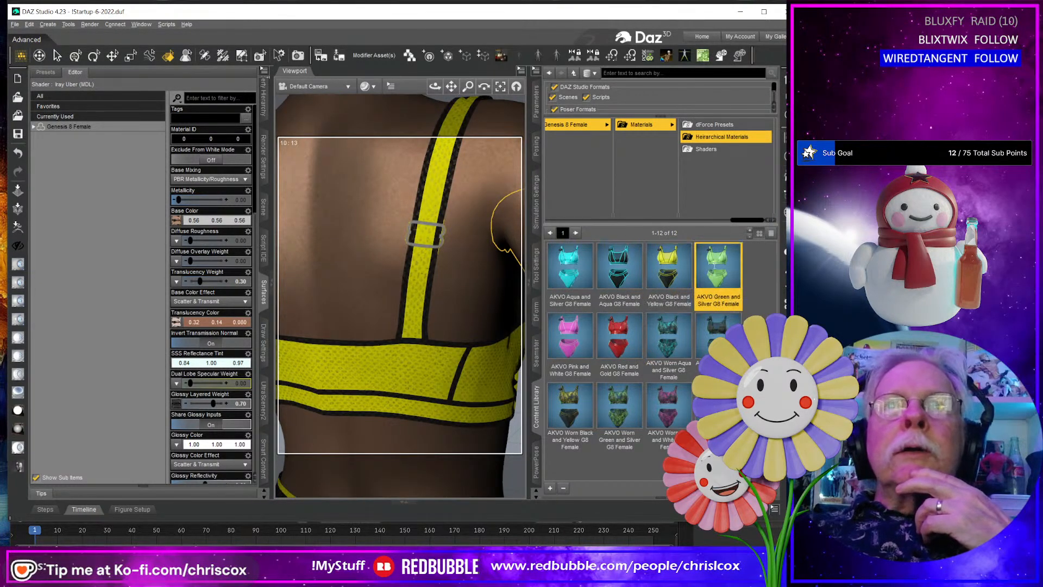
pyautogui.click(593, 329)
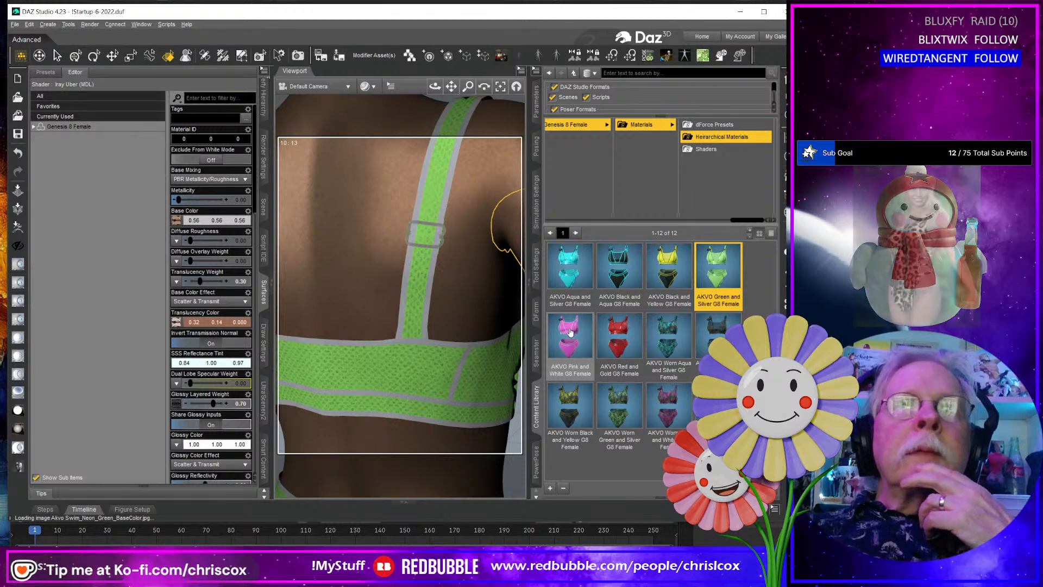
pyautogui.doubleClick(622, 337)
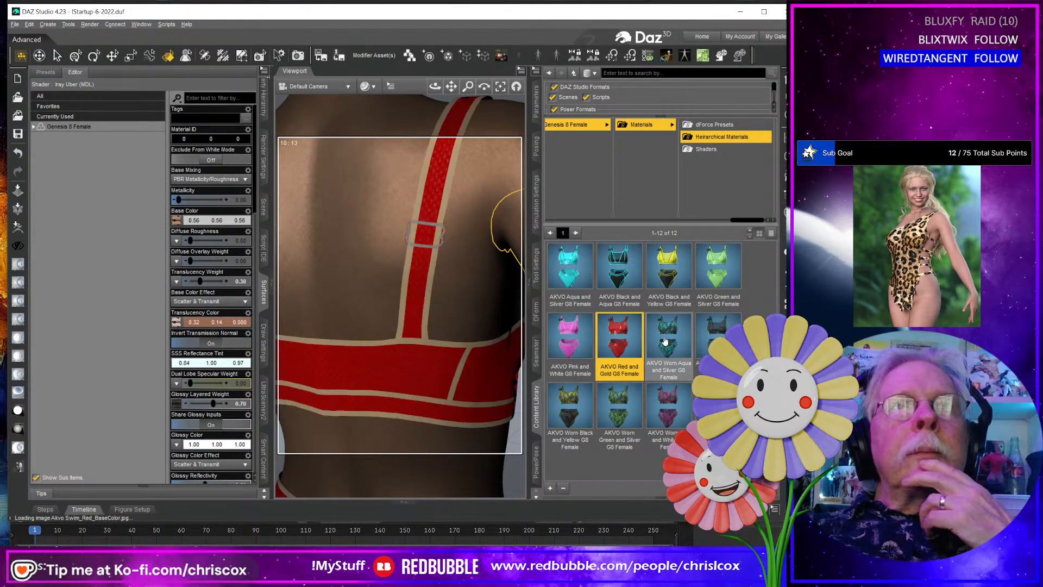
pyautogui.doubleClick(666, 340)
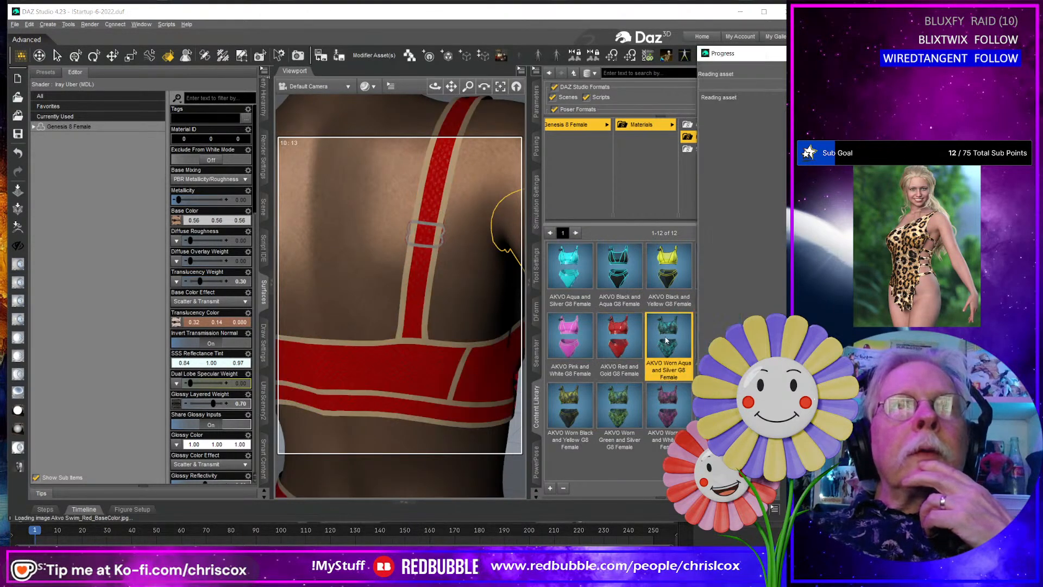
pyautogui.doubleClick(698, 341)
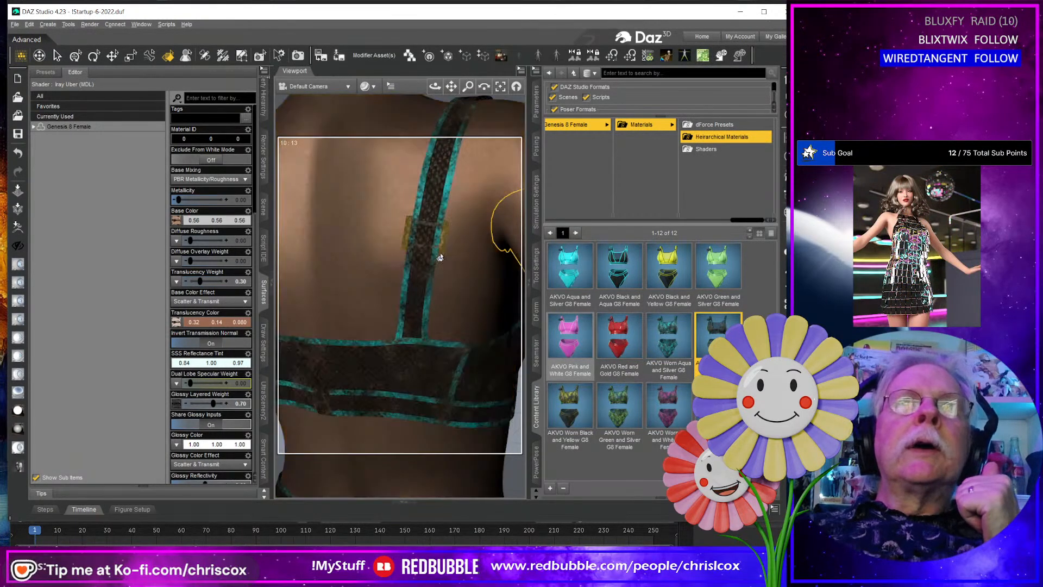
pyautogui.doubleClick(661, 343)
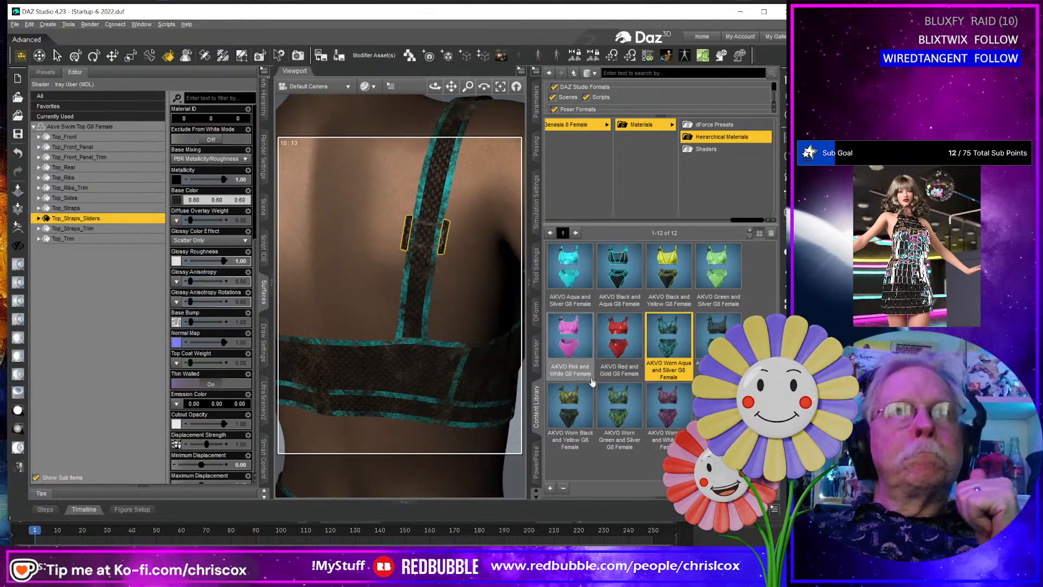
# Browse for a Cutout Opacity image file for the Top_Straps_Sliders surface.
pyautogui.moveTo(592, 382)
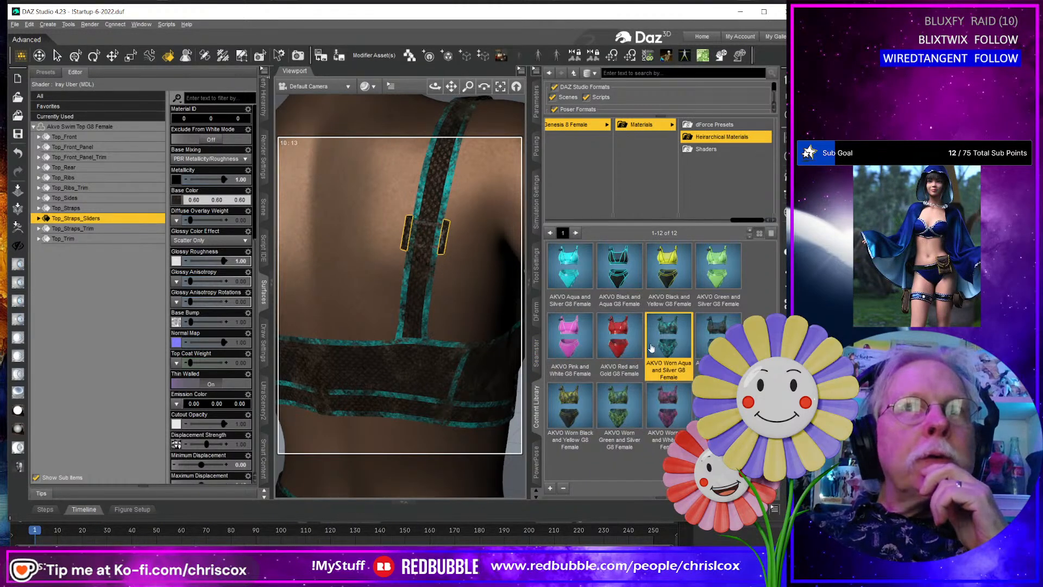
pyautogui.moveTo(666, 333); pyautogui.dragTo(440, 317)
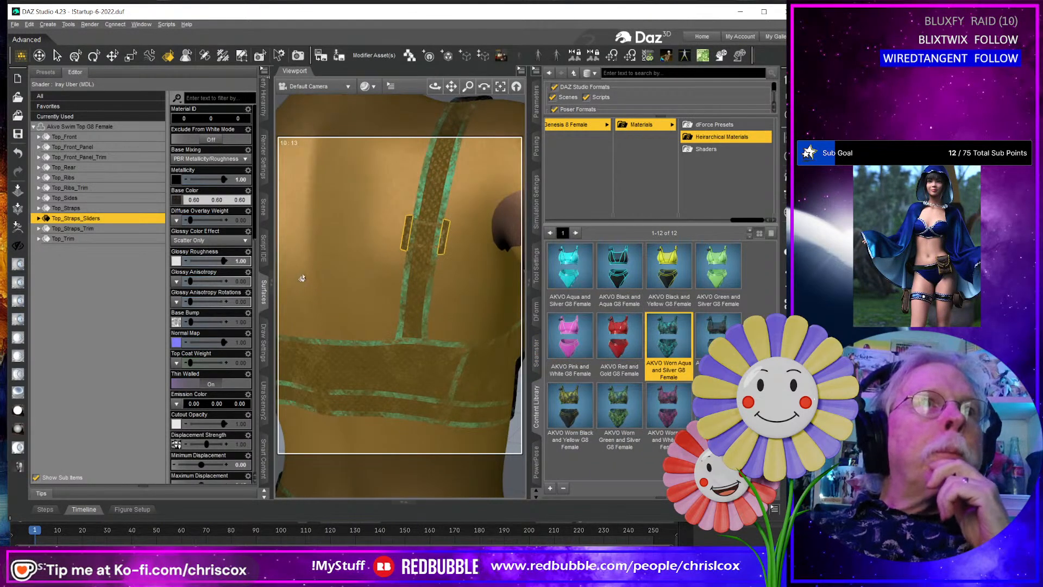
pyautogui.moveTo(303, 278); pyautogui.dragTo(302, 279)
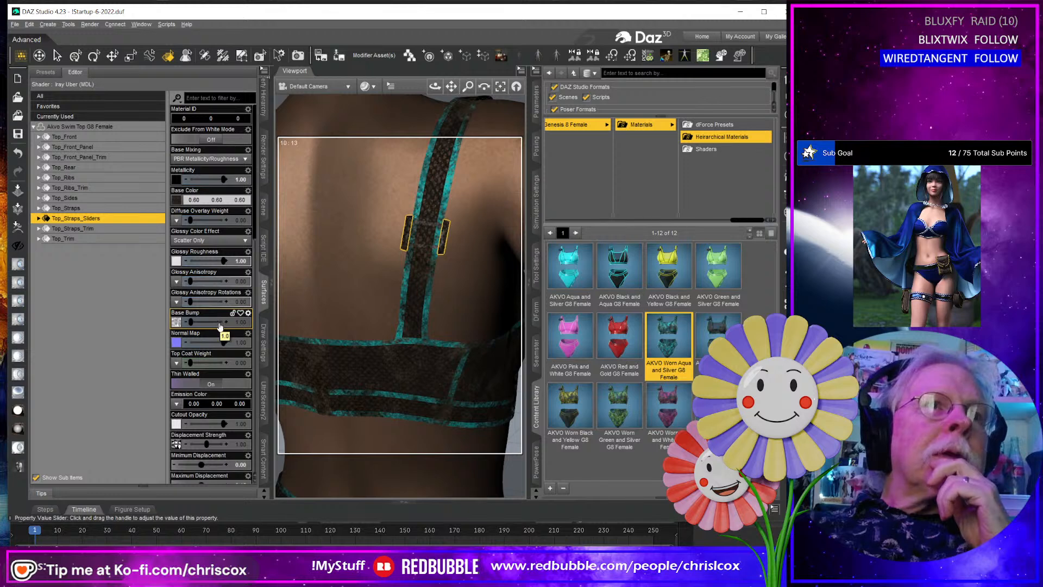
pyautogui.moveTo(179, 427)
pyautogui.click(177, 425)
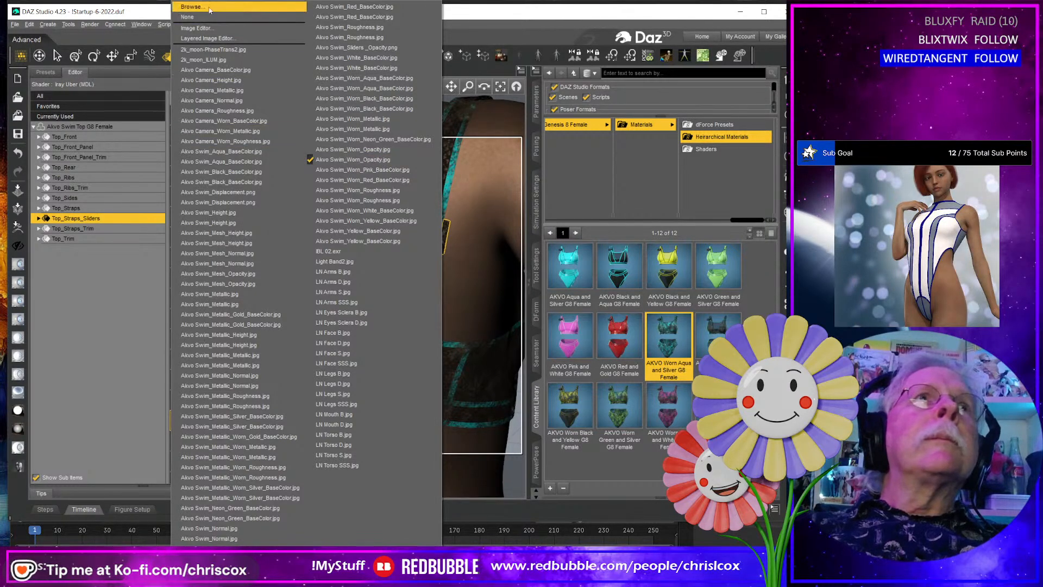
pyautogui.click(193, 7)
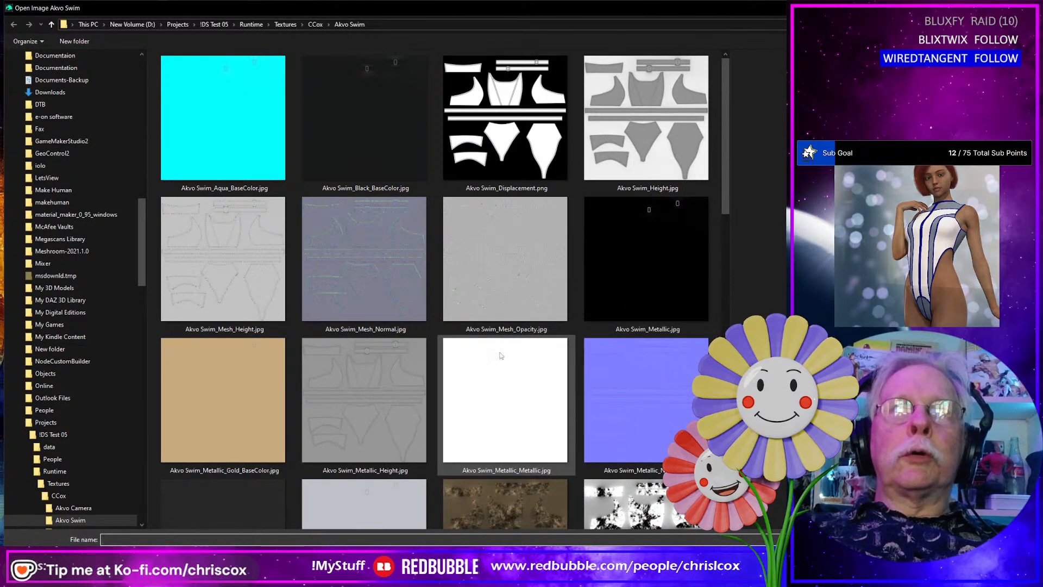
# Open the texture Akvo Swim_Worn_Opacity.jpg from the Akvo Swim folder in Photoshop.
pyautogui.scroll(-3, 505, 353)
pyautogui.scroll(-10, 501, 359)
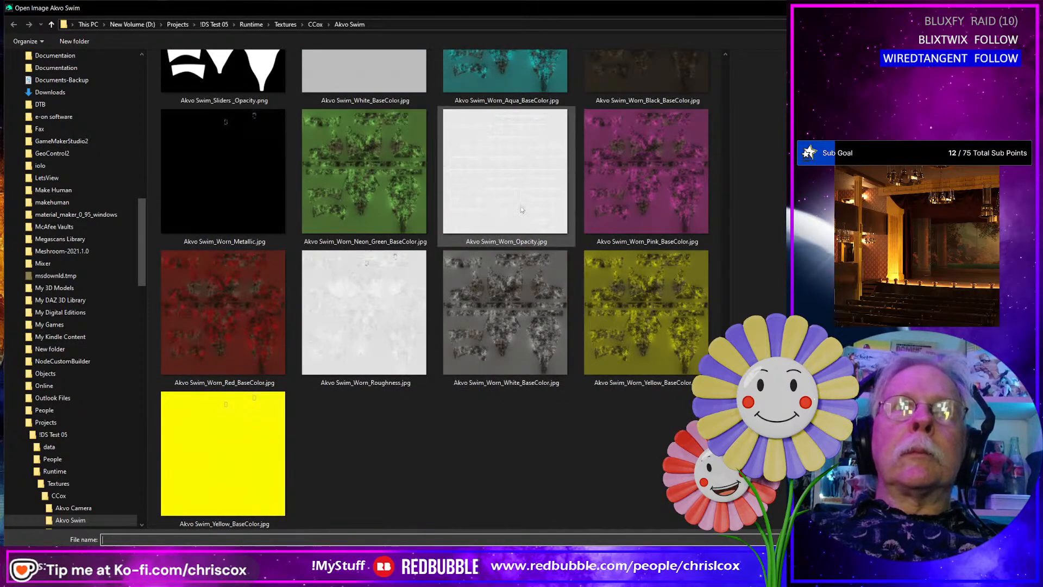
pyautogui.click(521, 209)
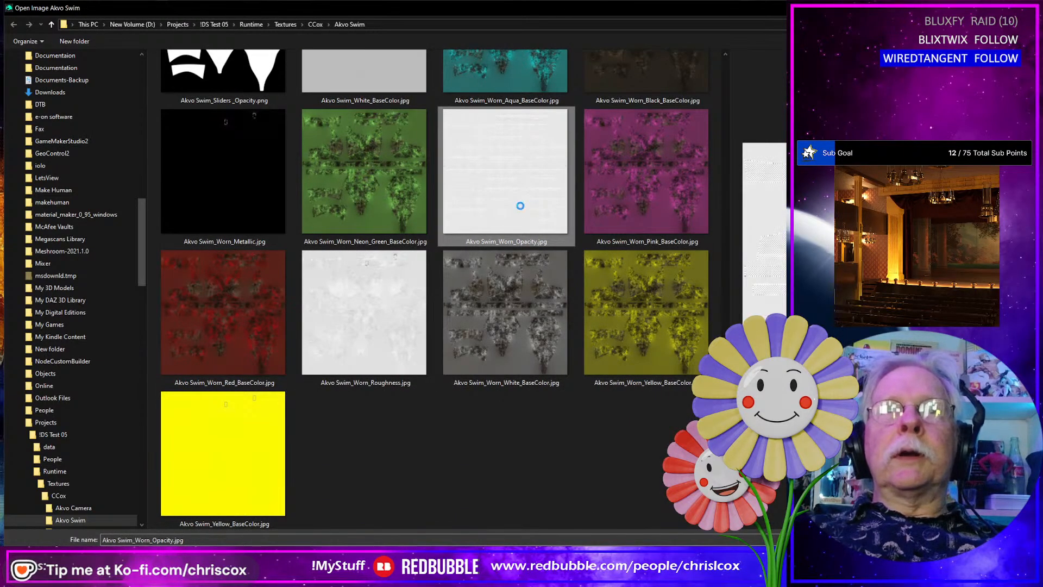
pyautogui.rightClick(521, 207)
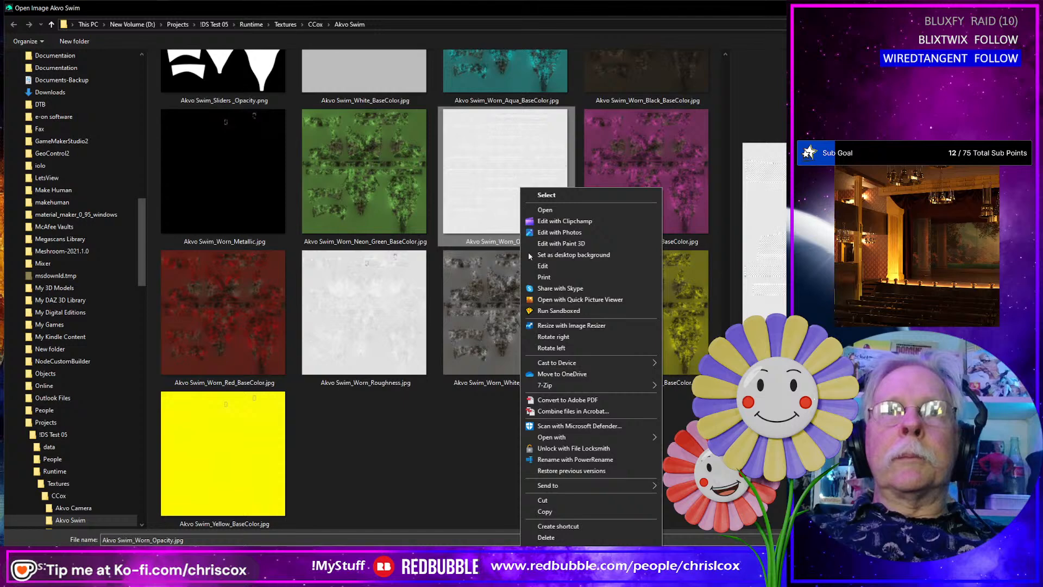
pyautogui.moveTo(570, 438)
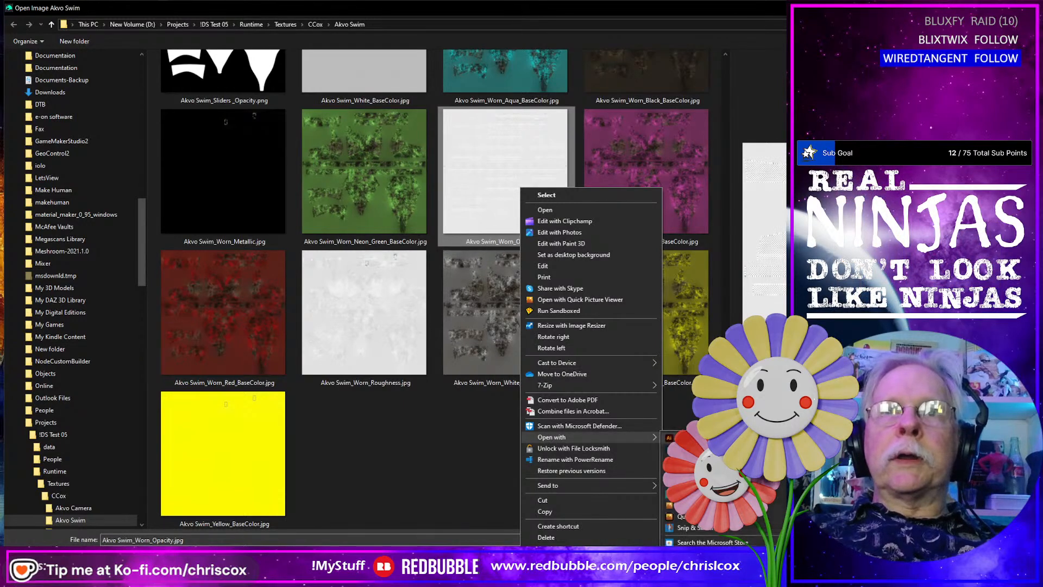
pyautogui.click(699, 450)
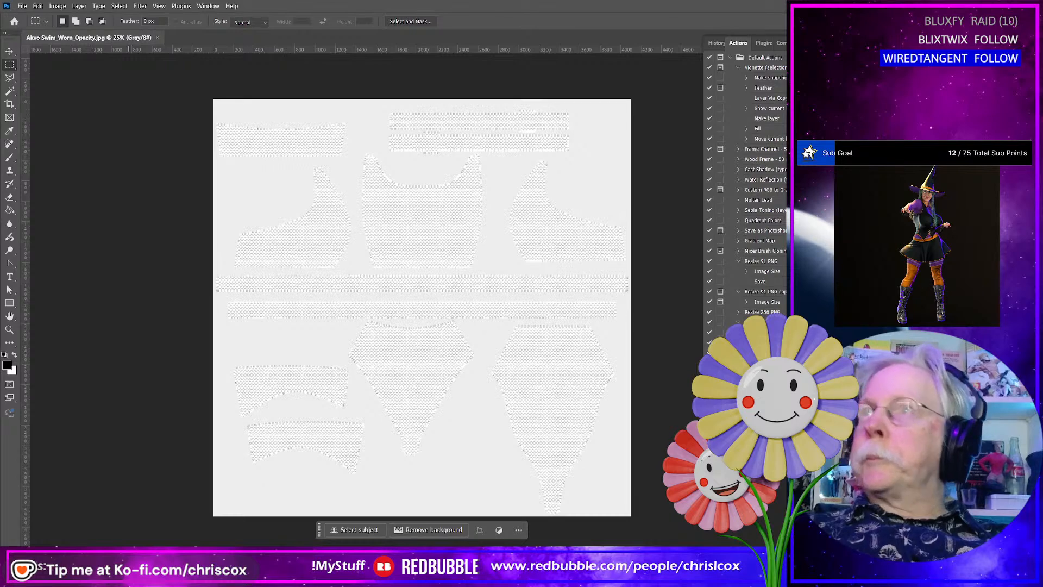
# In File Explorer, go to the Sporty Swim 2025- folder inside Projects > Beach Party.
pyautogui.press('super+e')
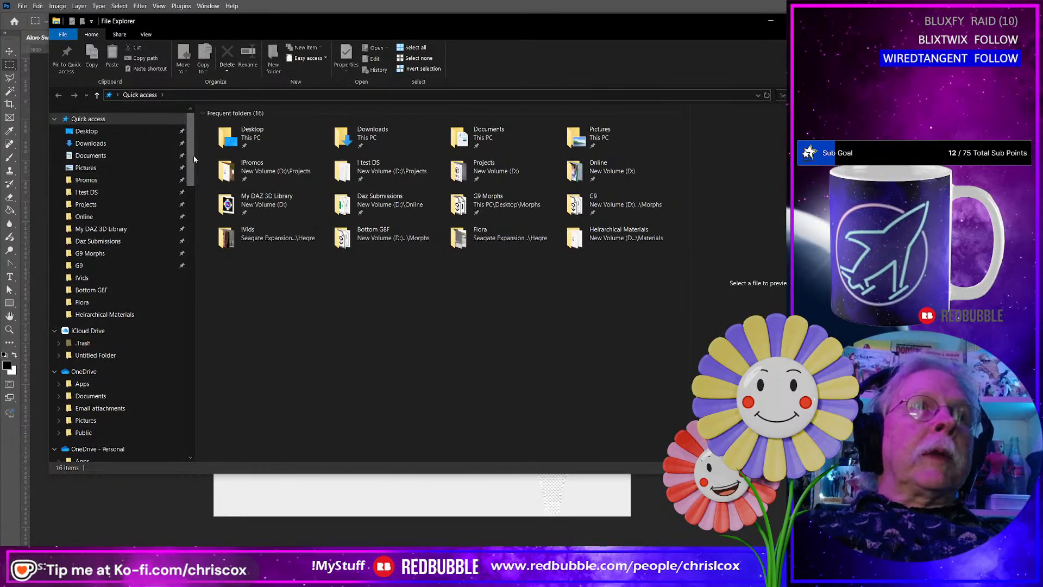
pyautogui.click(518, 180)
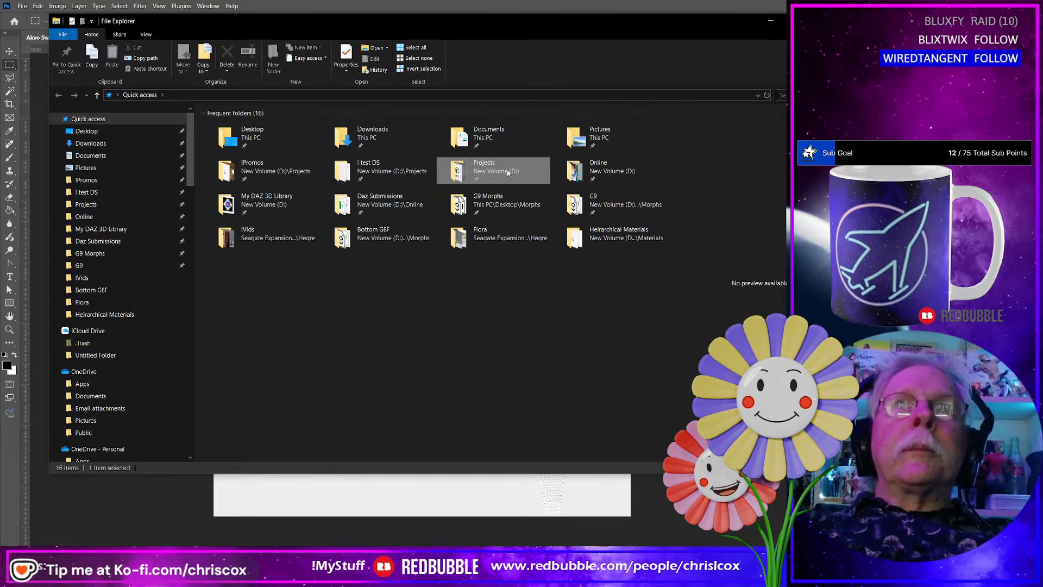
pyautogui.doubleClick(511, 174)
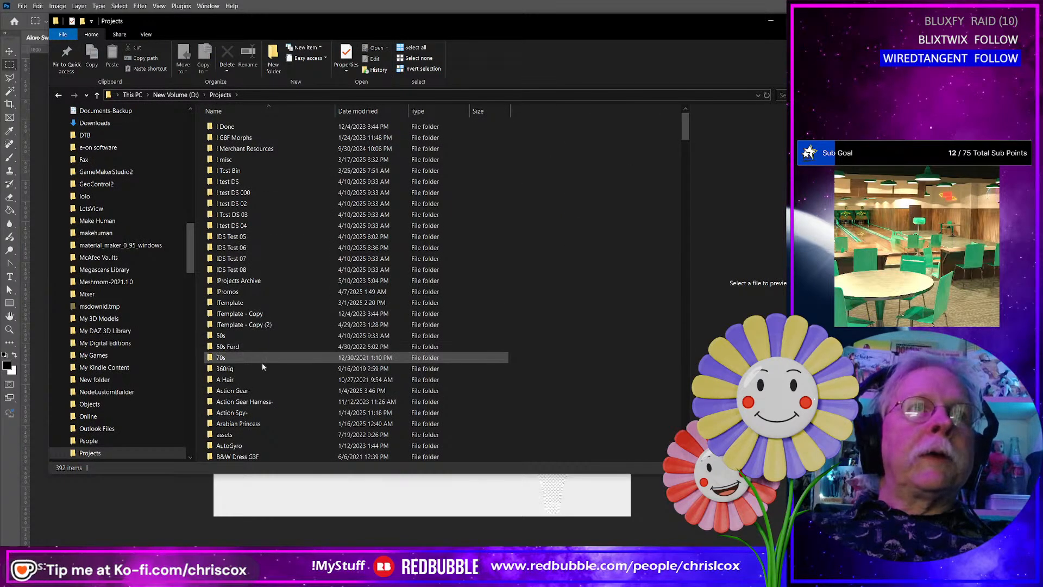
pyautogui.scroll(-2, 257, 400)
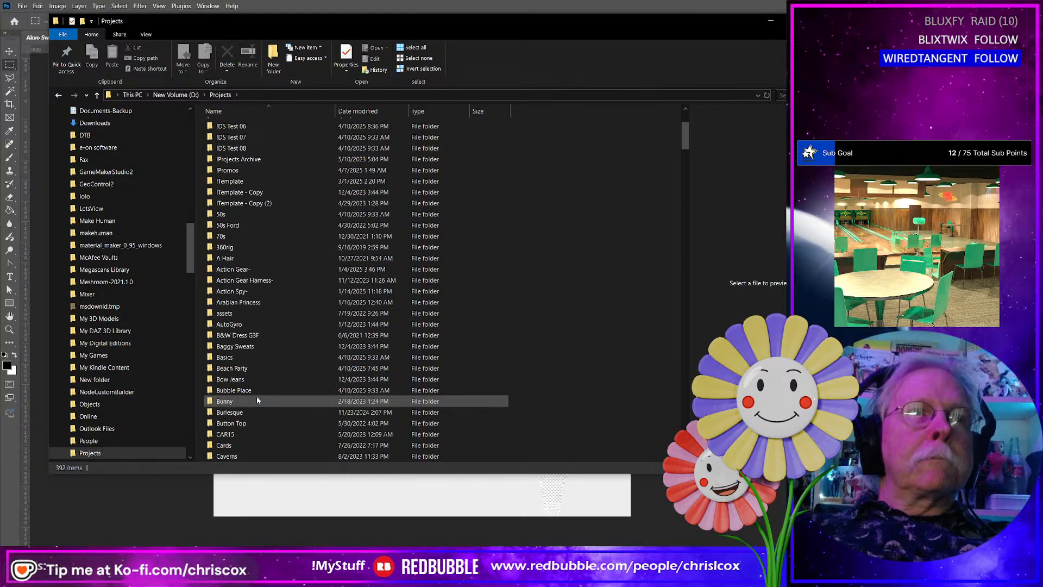
pyautogui.scroll(-2, 257, 396)
pyautogui.doubleClick(249, 370)
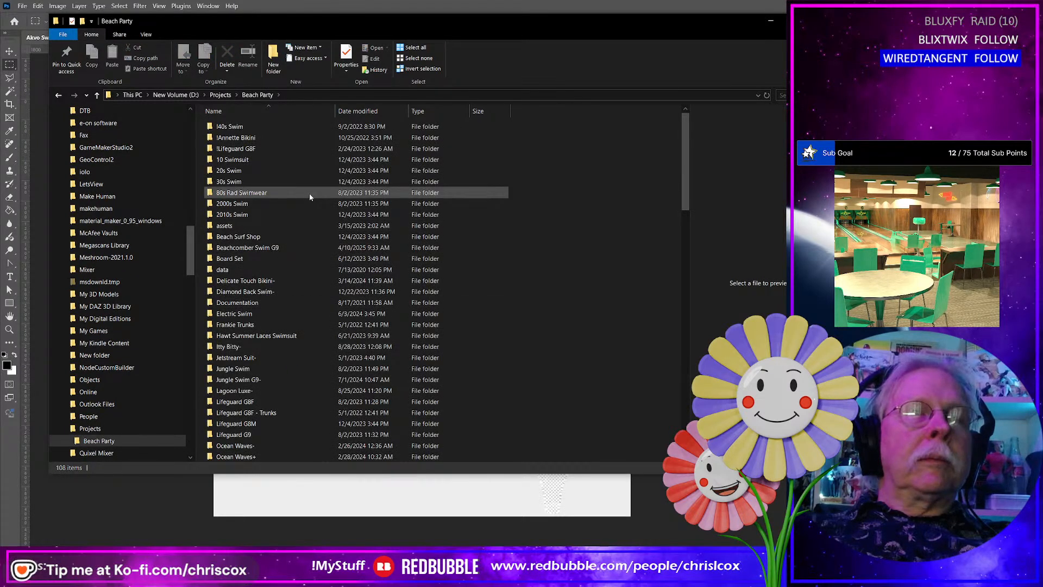
pyautogui.scroll(-6, 309, 313)
pyautogui.scroll(-4, 309, 322)
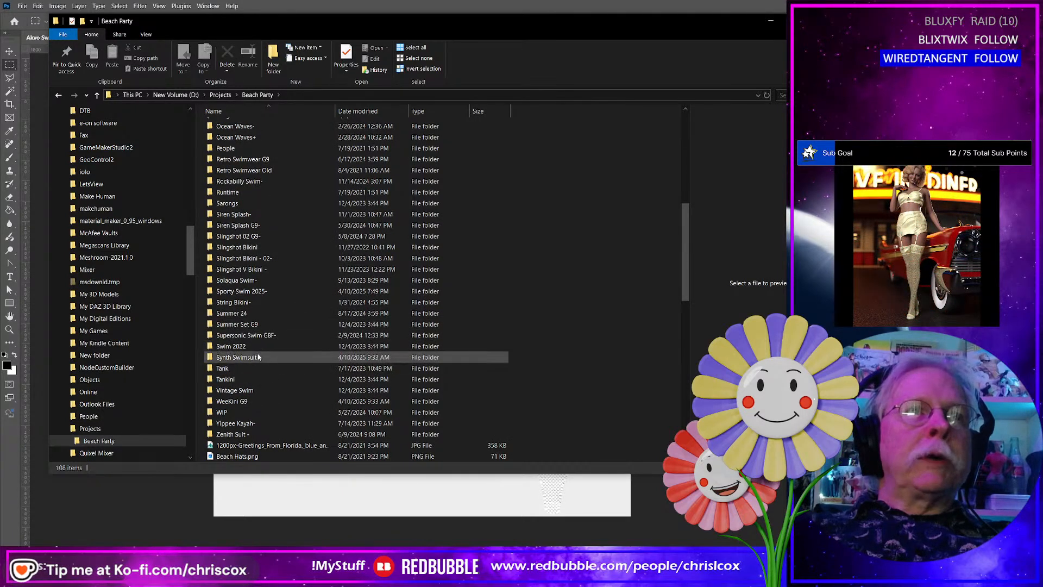
pyautogui.doubleClick(245, 292)
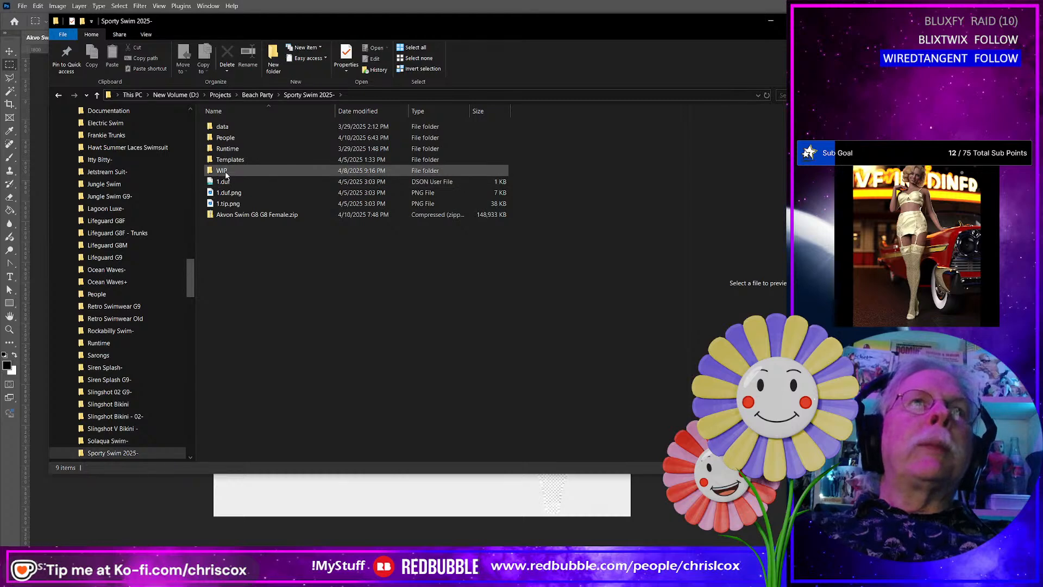
# Open Akvo Swim_ID.psd from the WIP folder in Photoshop.
pyautogui.doubleClick(223, 171)
pyautogui.click(269, 314)
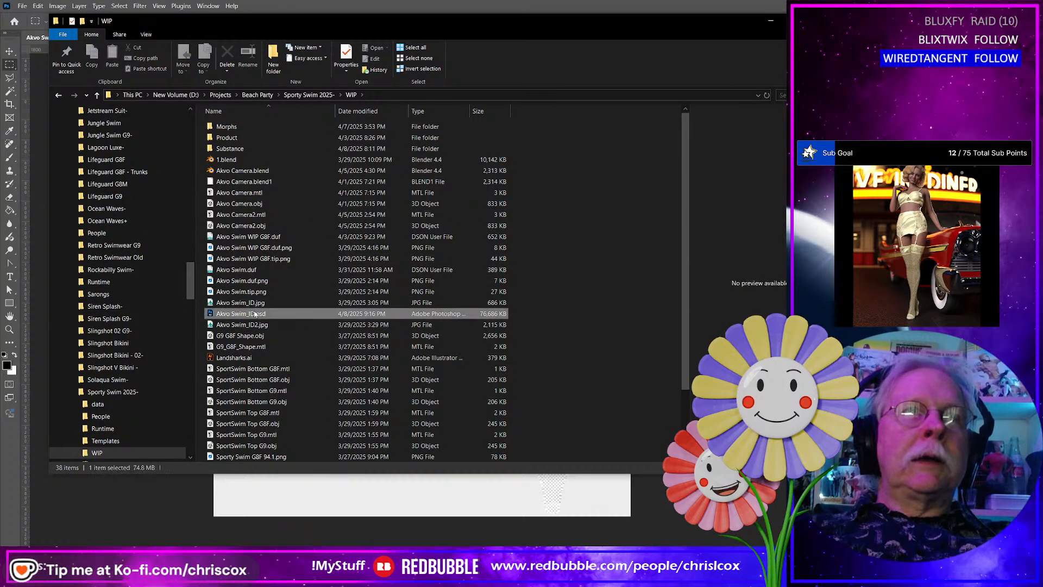
pyautogui.scroll(-1, 350, 338)
pyautogui.scroll(-2, 350, 338)
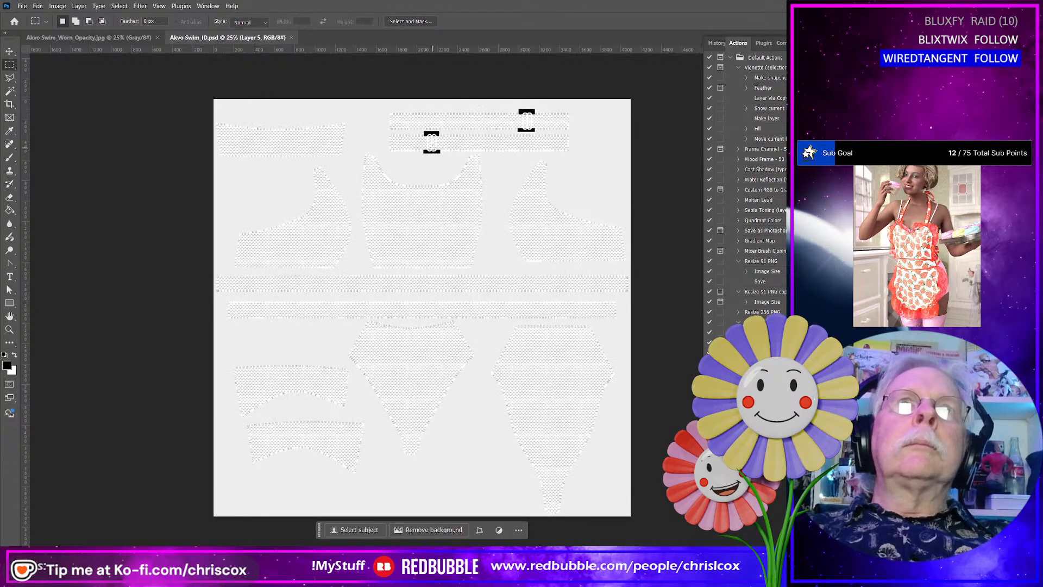
# Compare the strap slider and mesh areas of Akvo Swim_ID.psd with those of Akvo Swim_Worn_Opacity.jpg.
pyautogui.scroll(1, 430, 154)
pyautogui.keyDown('alt'); pyautogui.scroll(2, 435, 173); pyautogui.keyUp('alt')
pyautogui.keyDown('alt'); pyautogui.scroll(3, 435, 173); pyautogui.keyUp('alt')
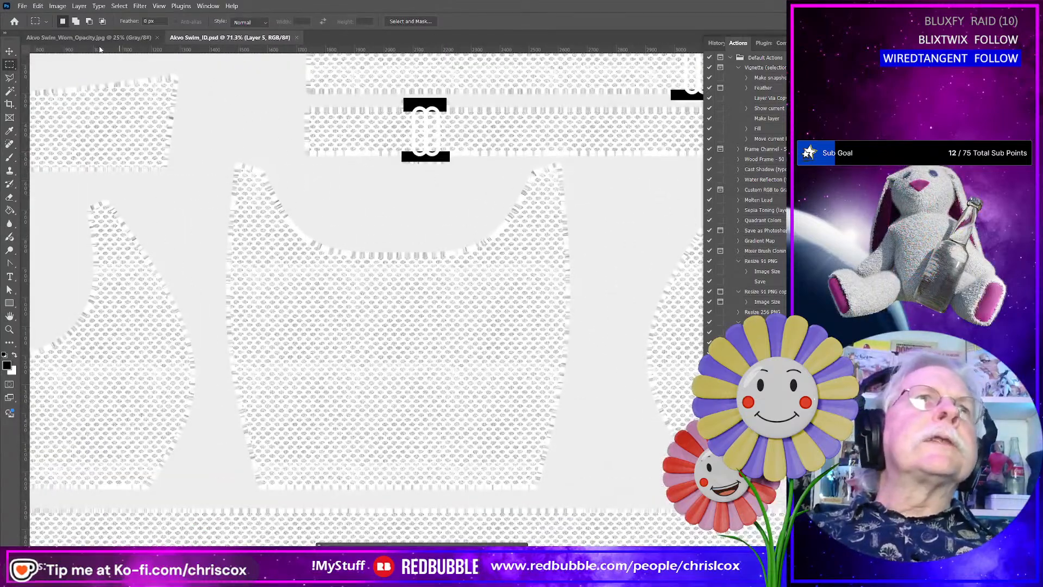
pyautogui.click(101, 38)
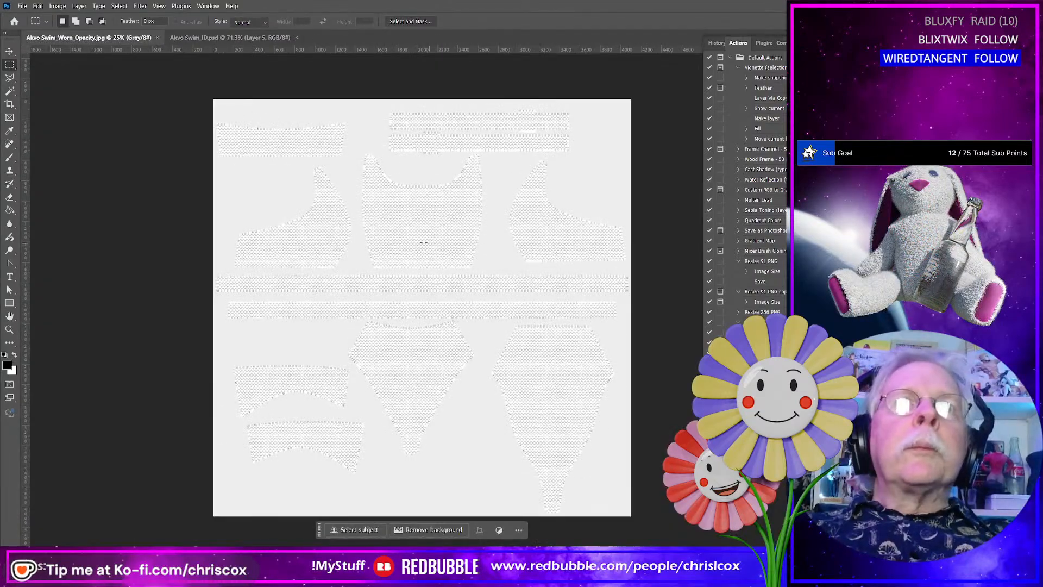
pyautogui.keyDown('alt'); pyautogui.scroll(6, 424, 220); pyautogui.keyUp('alt')
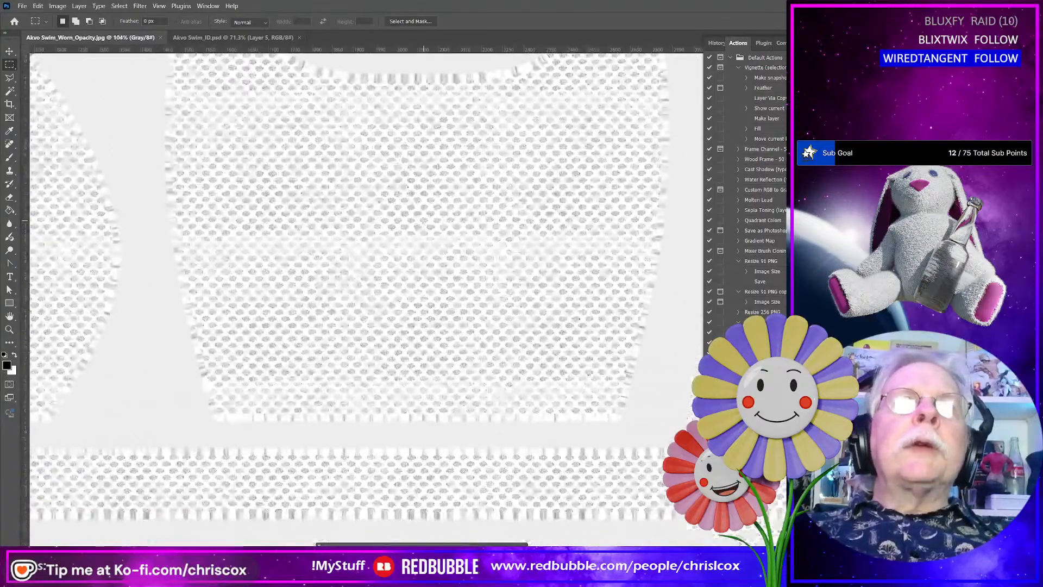
pyautogui.keyDown('alt'); pyautogui.scroll(-6, 476, 238); pyautogui.keyUp('alt')
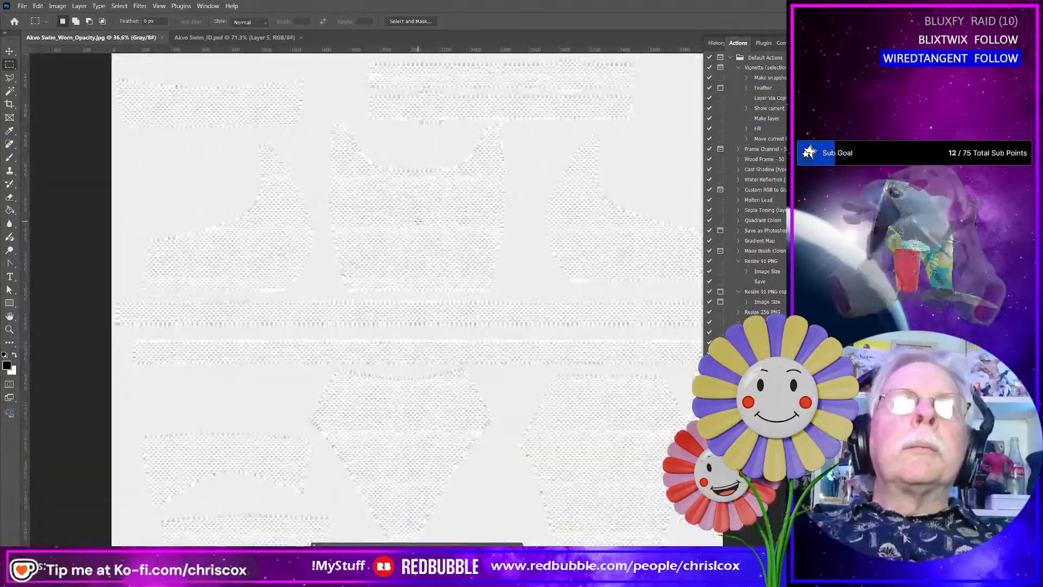
# Select and copy the entire worn opacity image, and switch to the Akvo Swim_ID.psd document.
pyautogui.hotkey('ctrl', 'a')
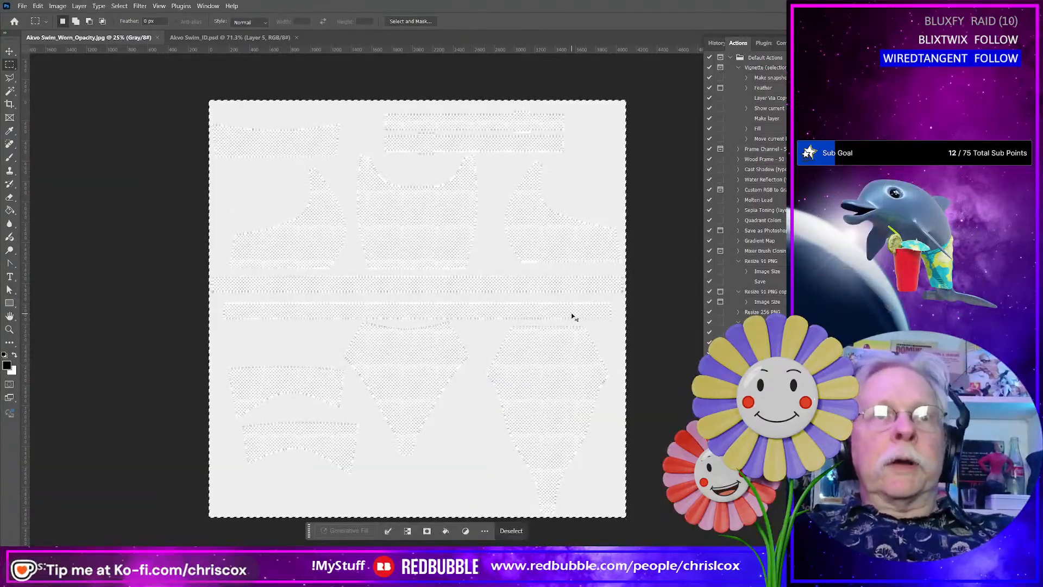
pyautogui.click(197, 42)
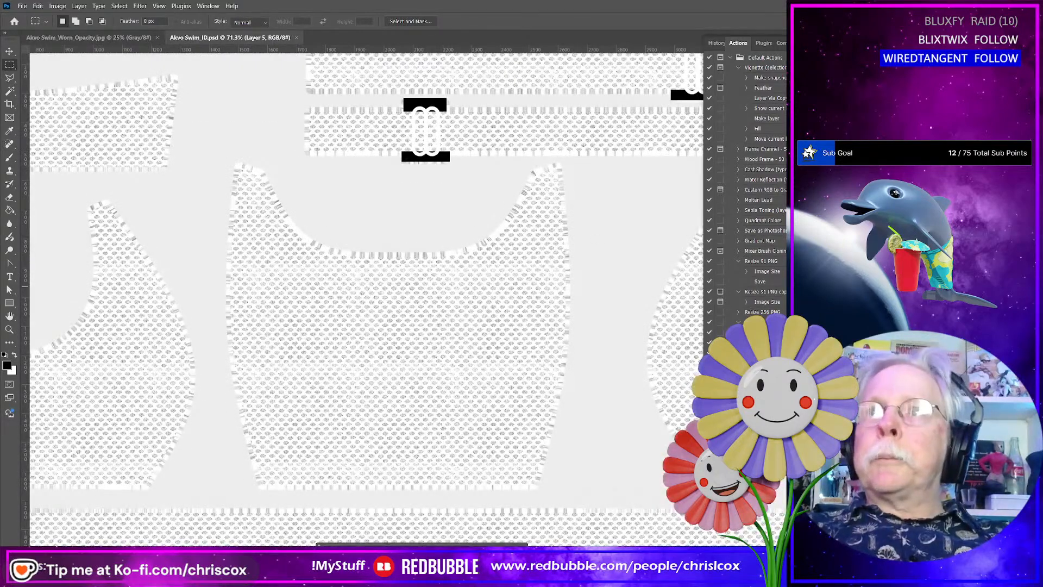
pyautogui.click(880, 374)
pyautogui.click(881, 374)
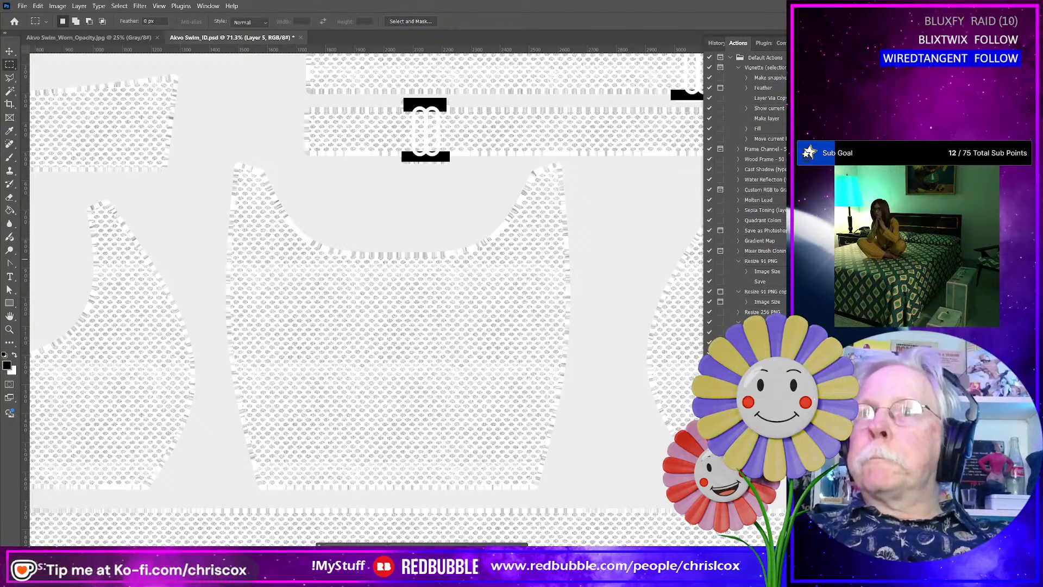
# Close the Open Image dialog in DAZ Studio and return to Akvo Swim_ID.psd in Photoshop.
pyautogui.moveTo(380, 5); pyautogui.dragTo(296, 16)
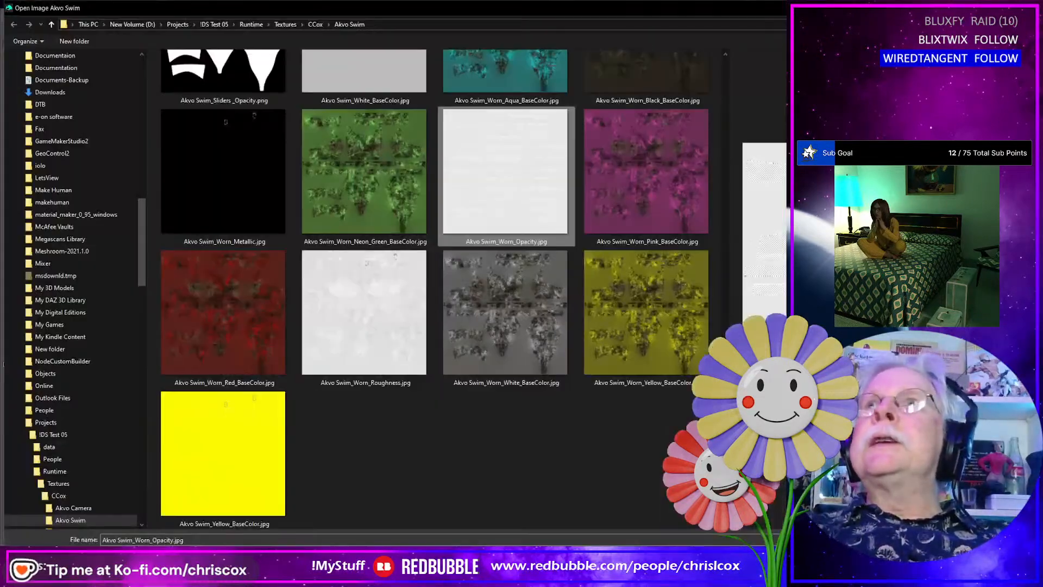
pyautogui.click(296, 6)
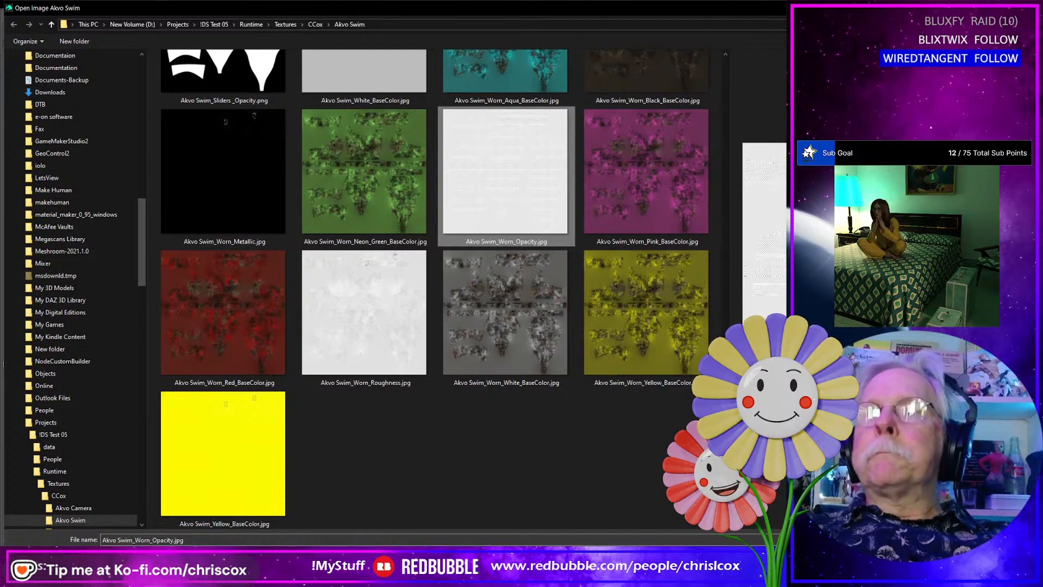
pyautogui.press('Return')
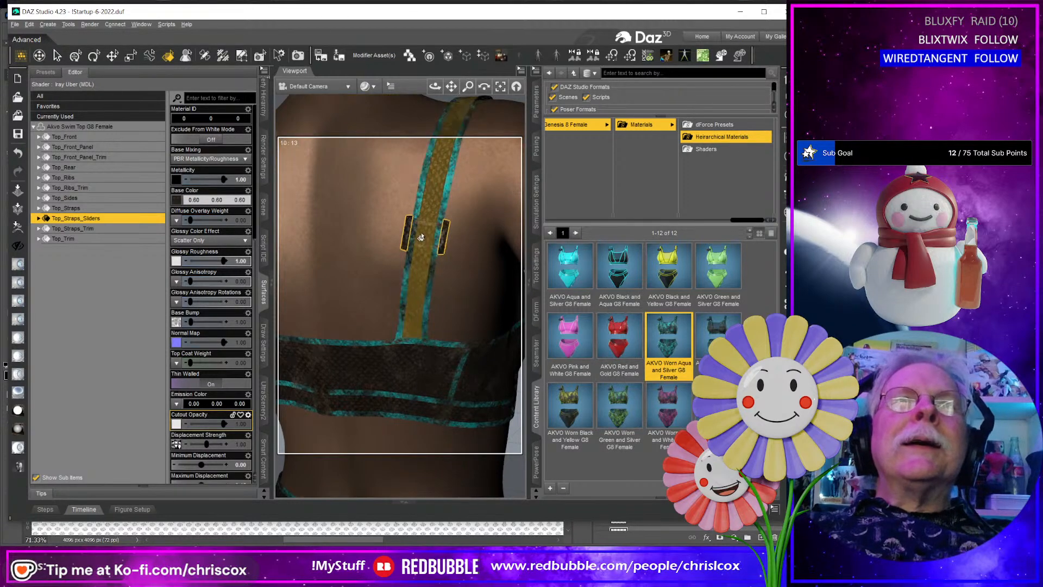
pyautogui.hotkey('alt', 'Tab')
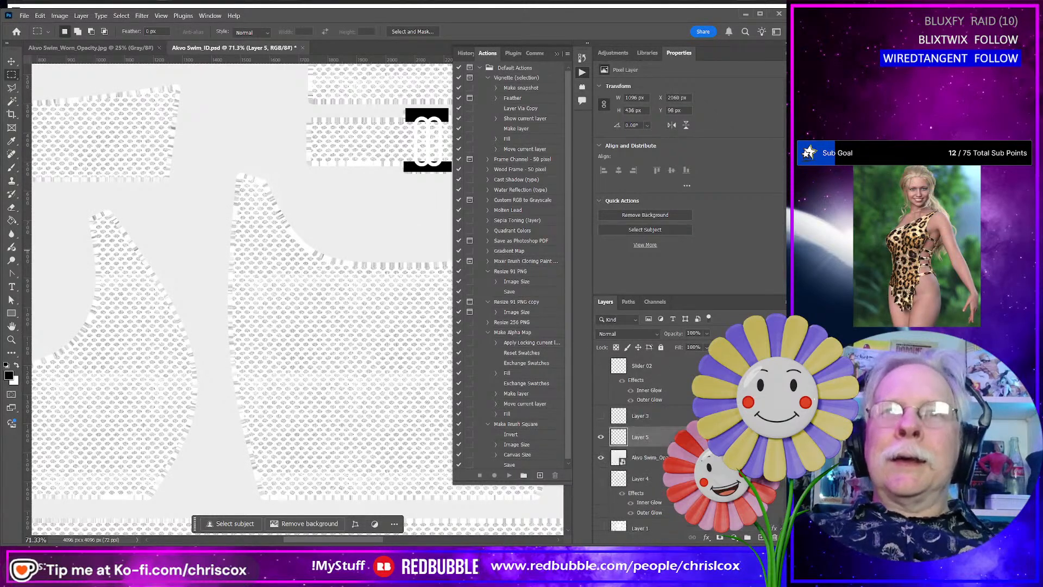
# Toggle Layer 5 off and on to check the slider cutouts, and paste the copied worn opacity image above the Akvo Swim_Opacity layer.
pyautogui.click(601, 387)
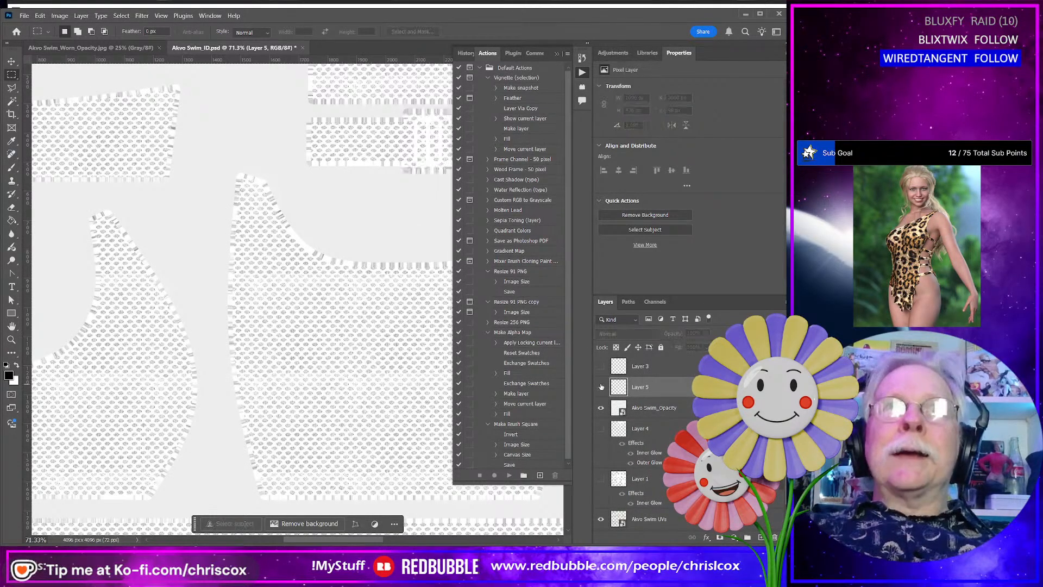
pyautogui.click(601, 387)
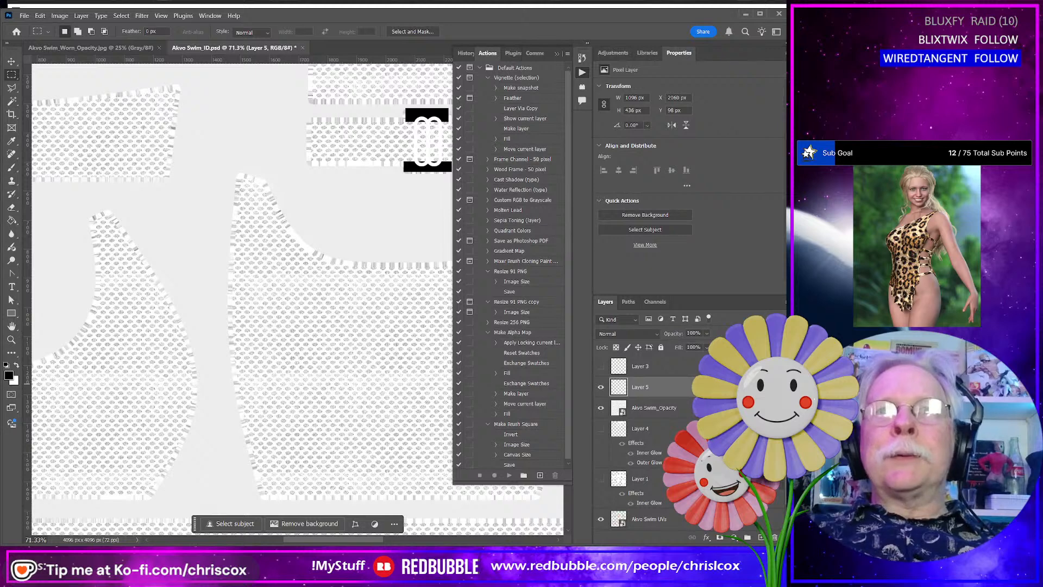
pyautogui.click(654, 408)
pyautogui.hotkey('ctrl', 'v')
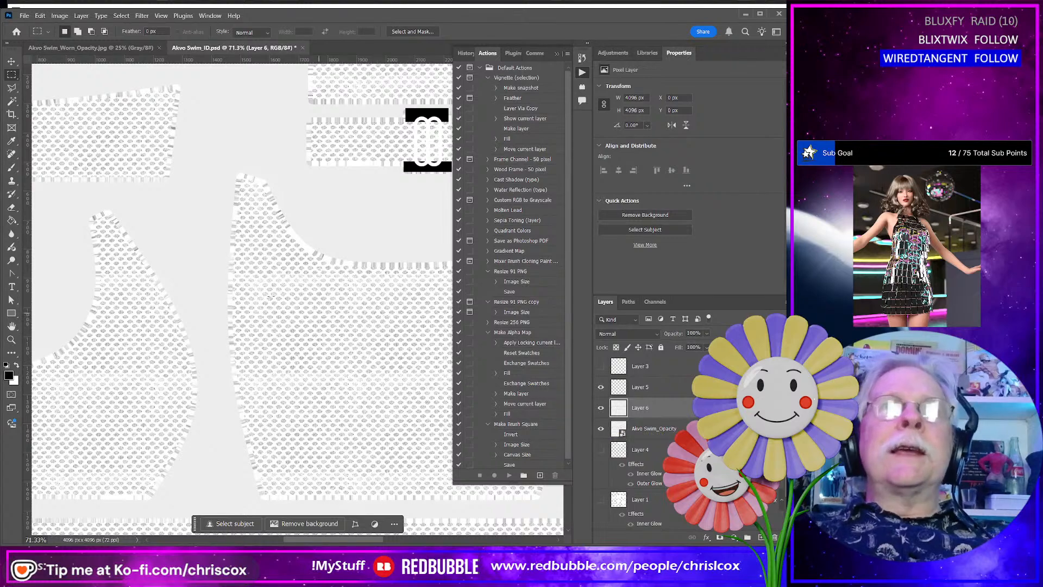
# Start saving a copy of Akvo Swim_ID.psd and browse to the Akvo Swim textures folder under !DS Test 05, Runtime, Textures, CCox.
pyautogui.click(25, 16)
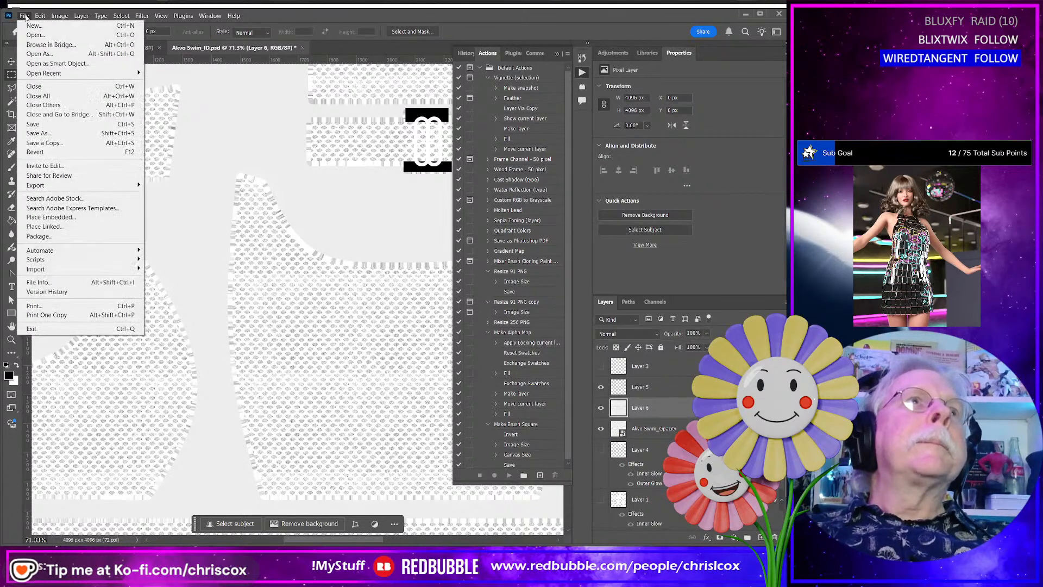
pyautogui.click(46, 143)
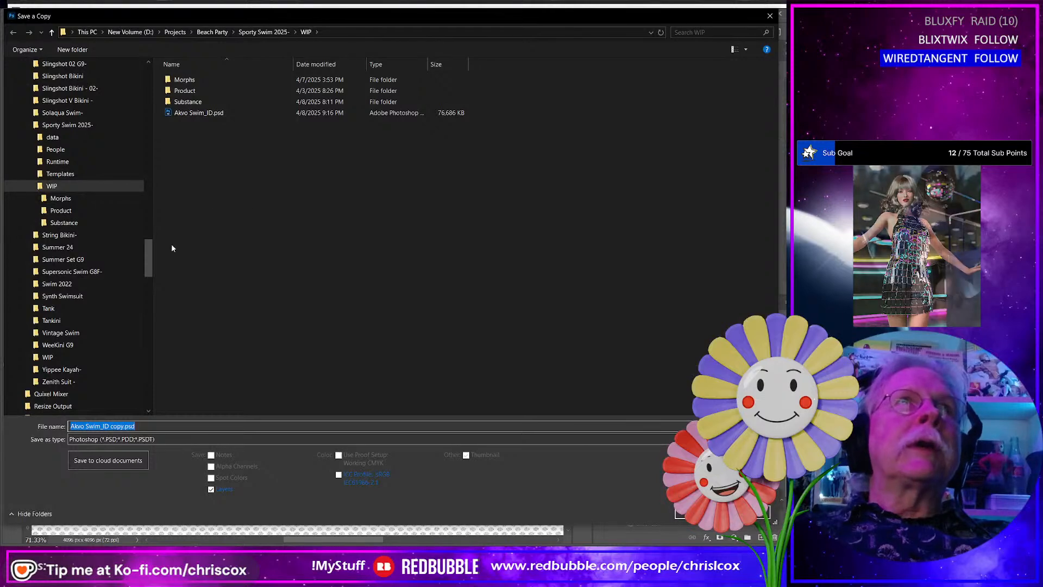
pyautogui.moveTo(149, 262); pyautogui.dragTo(150, 197)
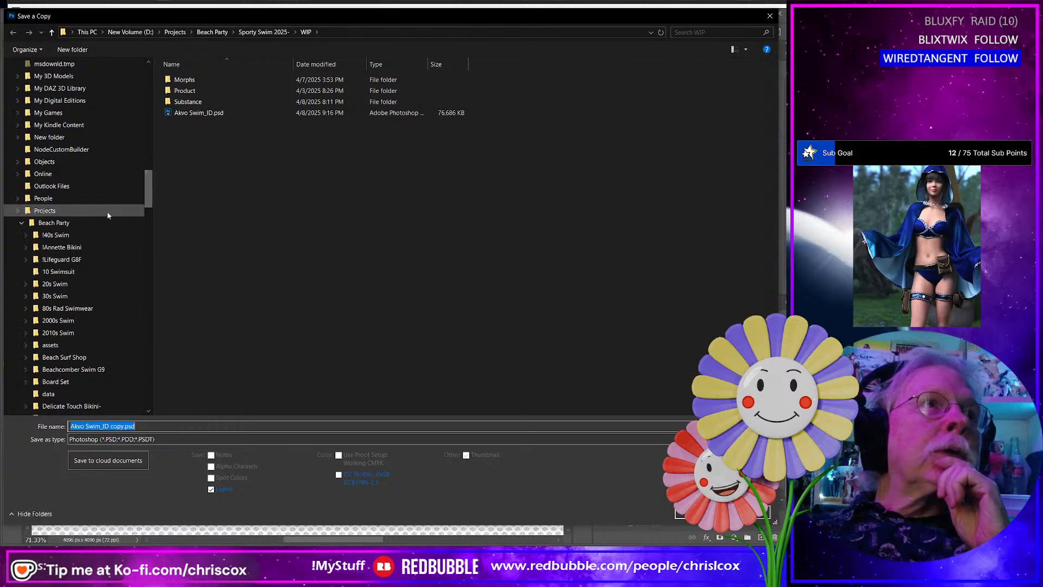
pyautogui.click(19, 212)
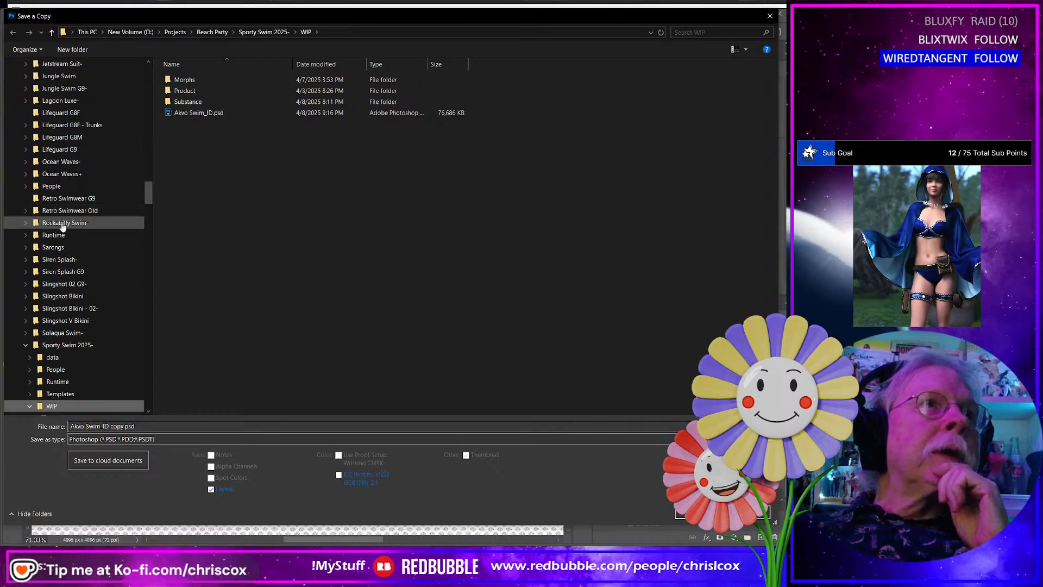
pyautogui.scroll(9, 75, 214)
pyautogui.scroll(4, 93, 201)
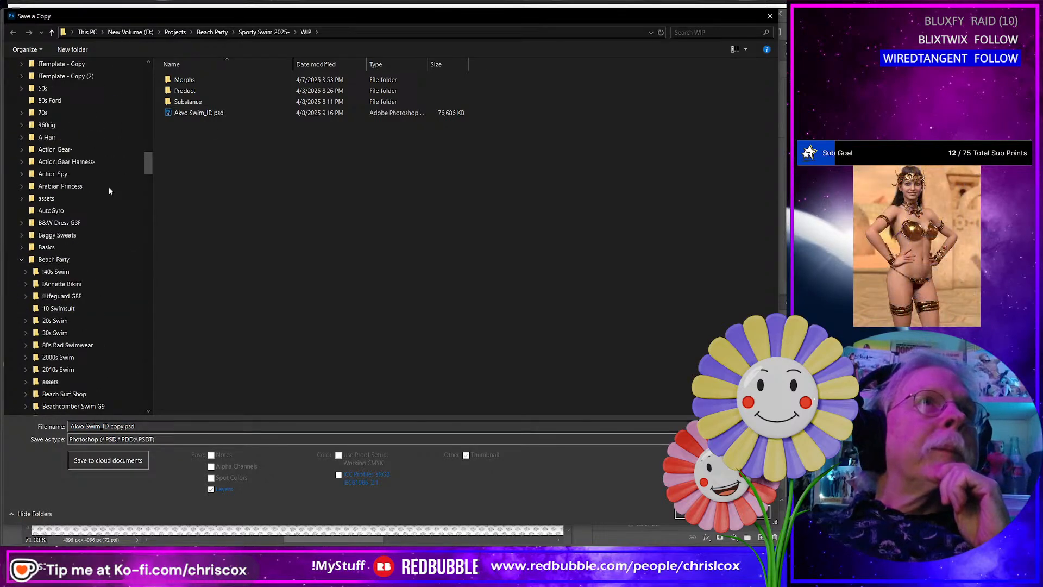
pyautogui.click(181, 32)
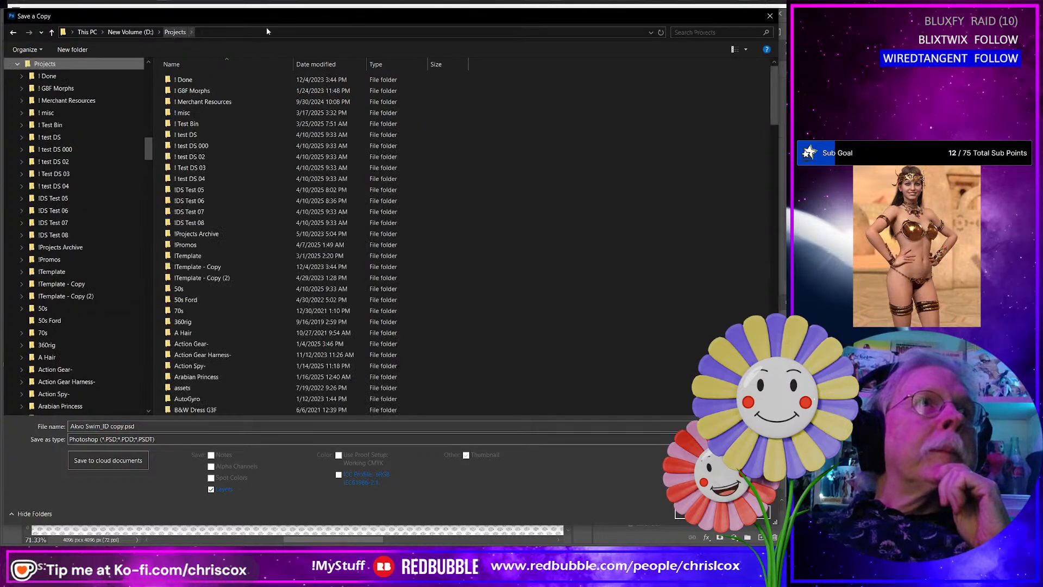
pyautogui.doubleClick(203, 190)
pyautogui.doubleClick(185, 102)
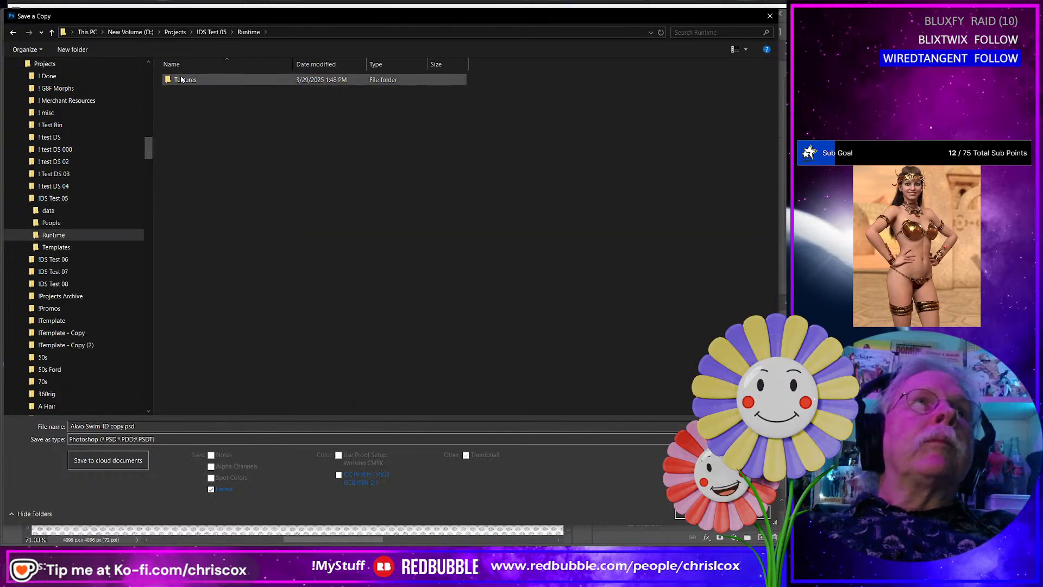
pyautogui.doubleClick(182, 82)
pyautogui.doubleClick(182, 81)
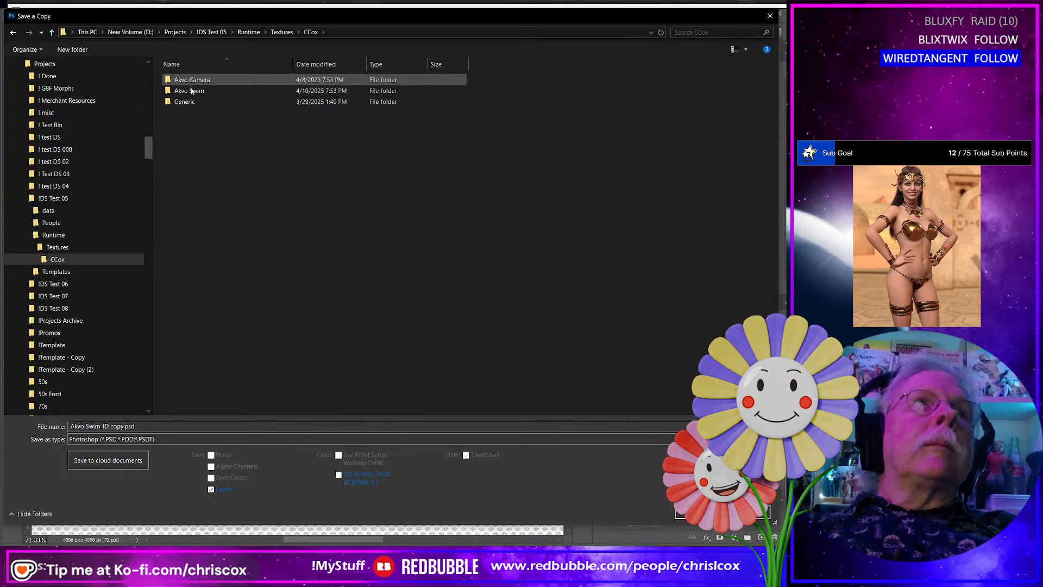
pyautogui.doubleClick(191, 91)
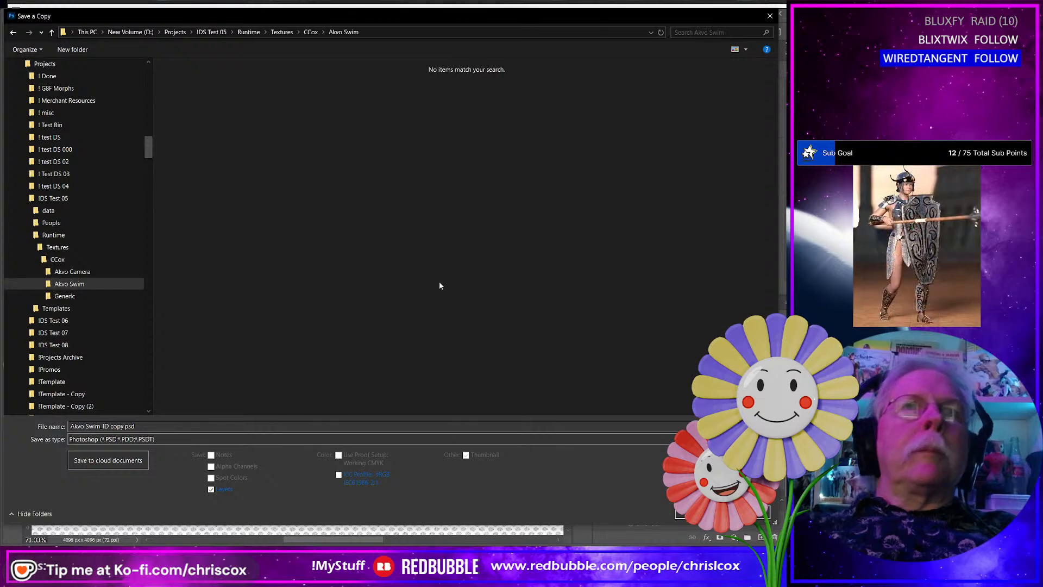
# Try to save the copy in JPEG format over the existing Akvo Swim_Worn_Opacity.jpg.
pyautogui.click(292, 440)
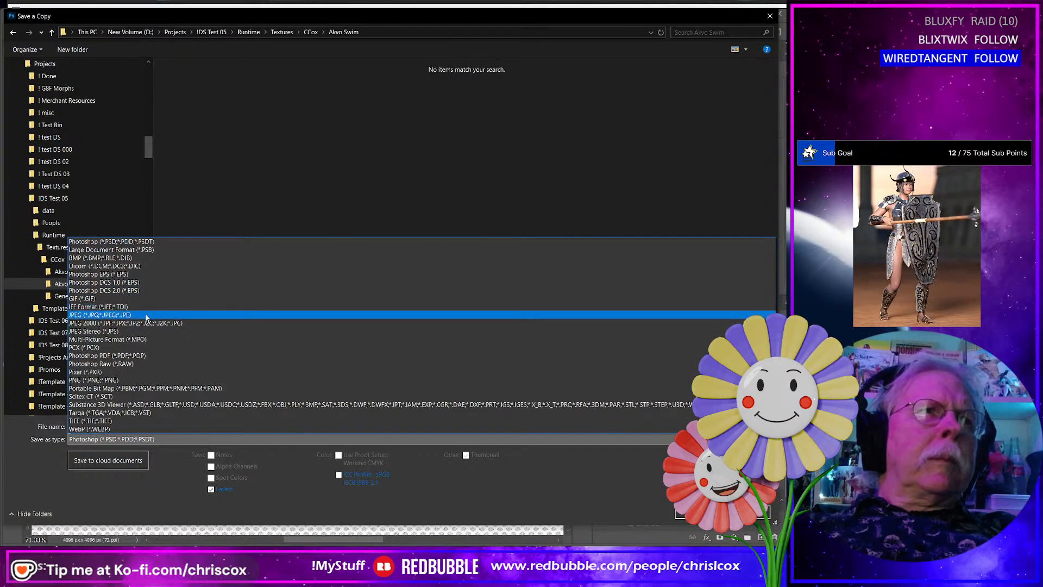
pyautogui.click(146, 315)
pyautogui.scroll(-5, 585, 300)
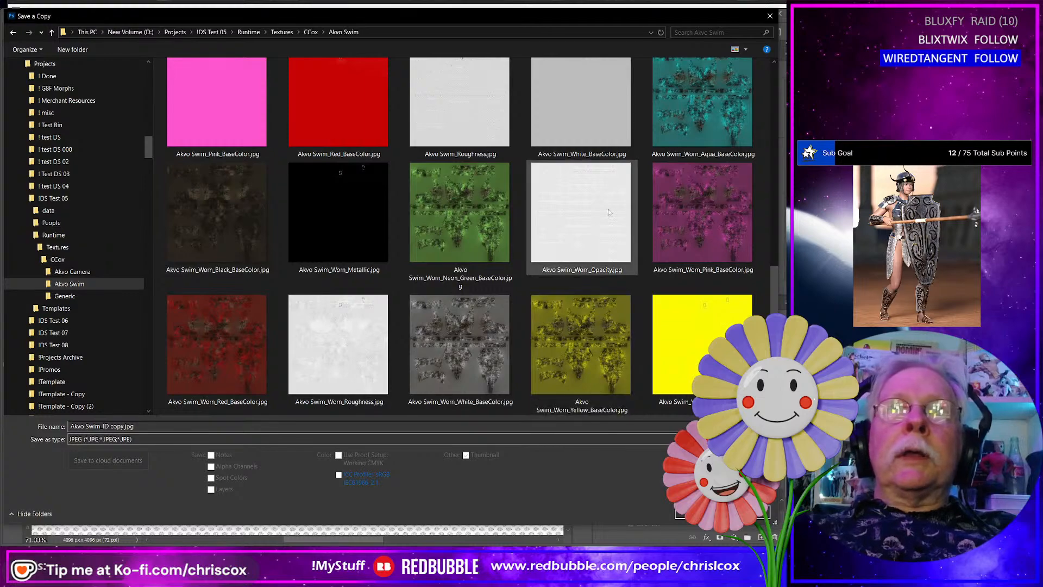
pyautogui.click(585, 244)
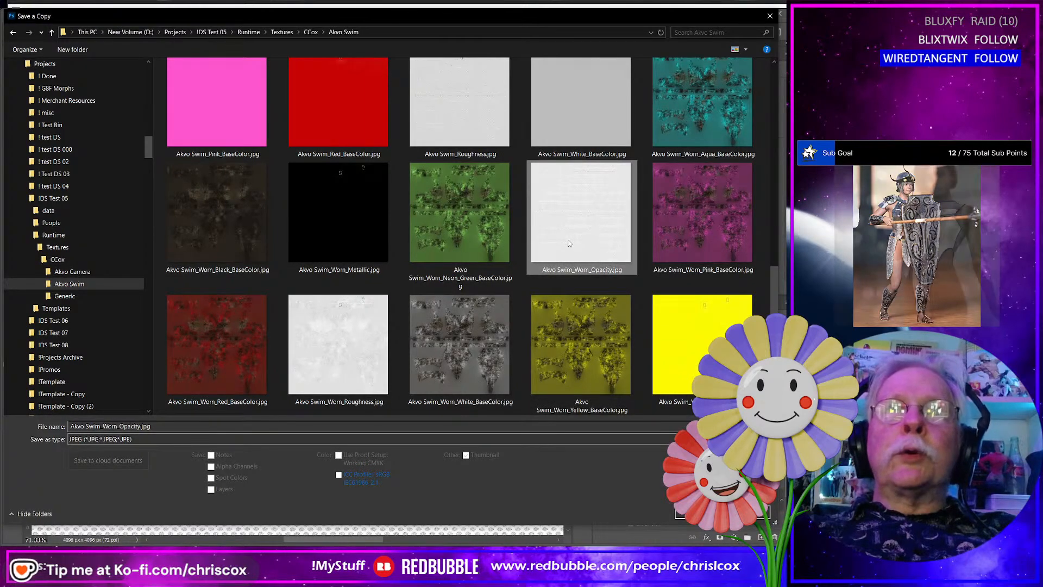
pyautogui.click(698, 513)
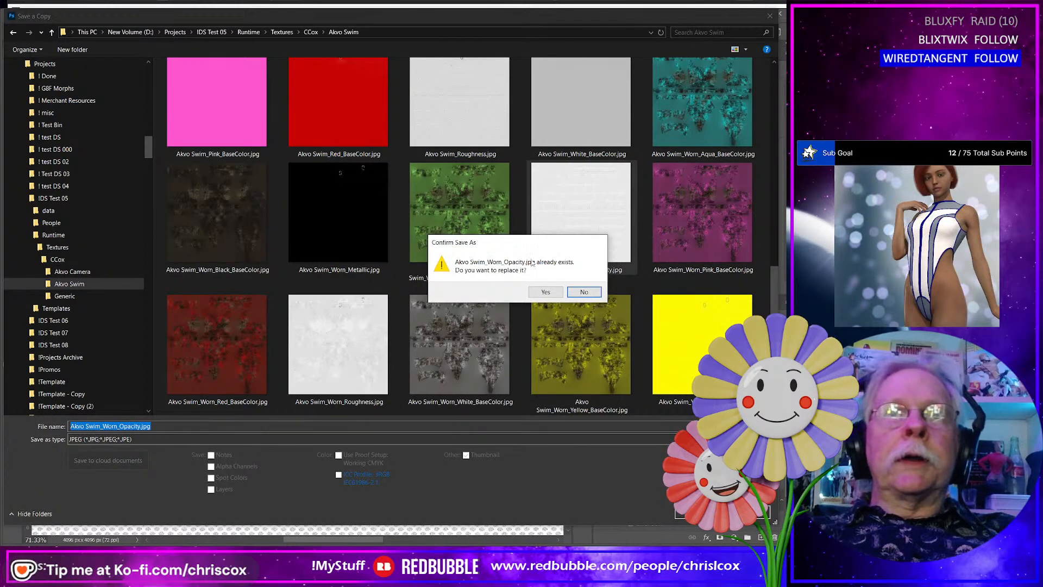
pyautogui.click(544, 292)
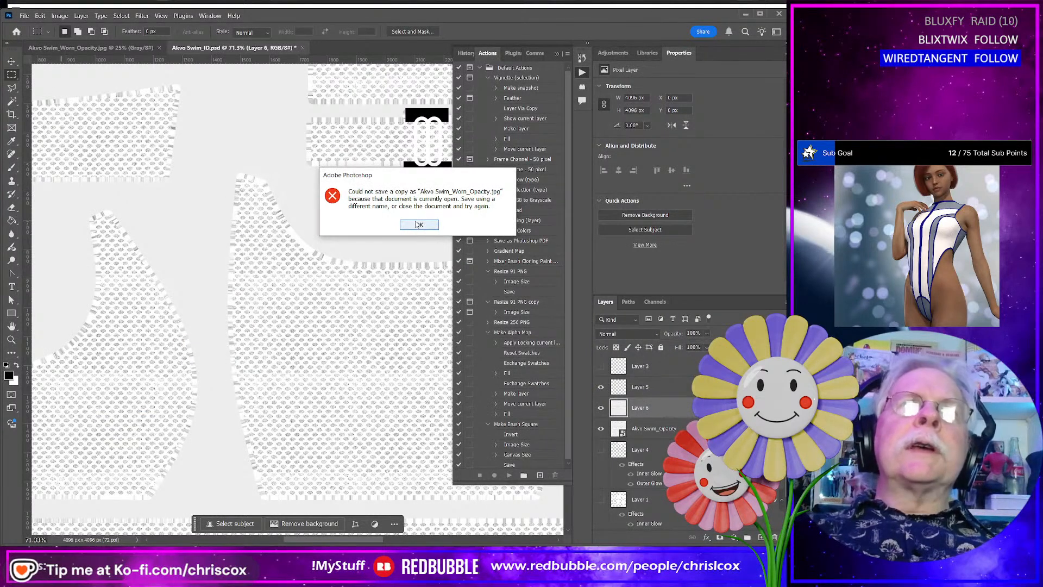
pyautogui.click(420, 224)
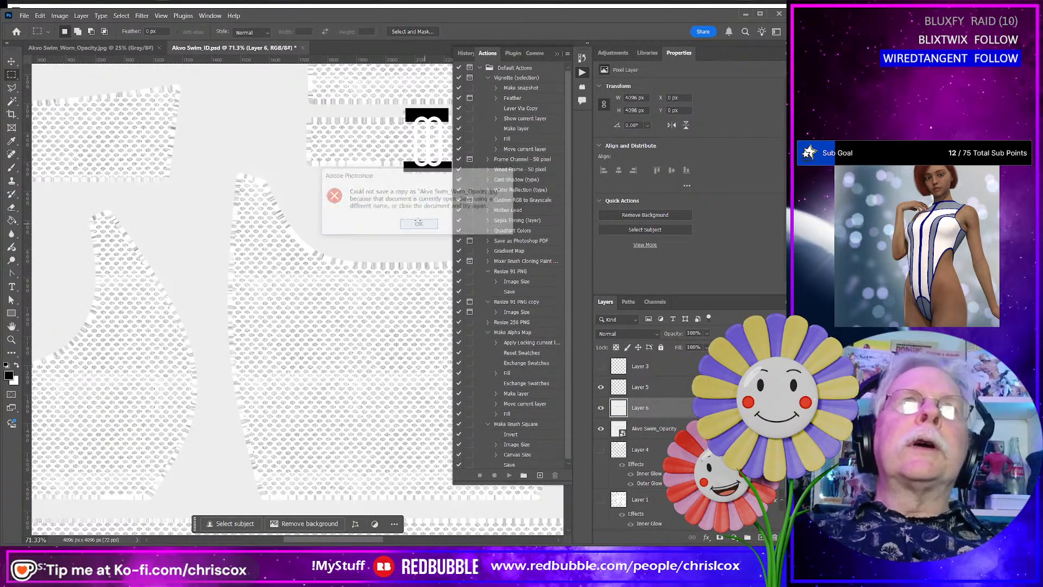
# Close the Akvo Swim_Worn_Opacity.jpg document and begin a new copy save of Akvo Swim_ID.psd in !DS Test 05's Akvo Swim textures folder.
pyautogui.click(159, 48)
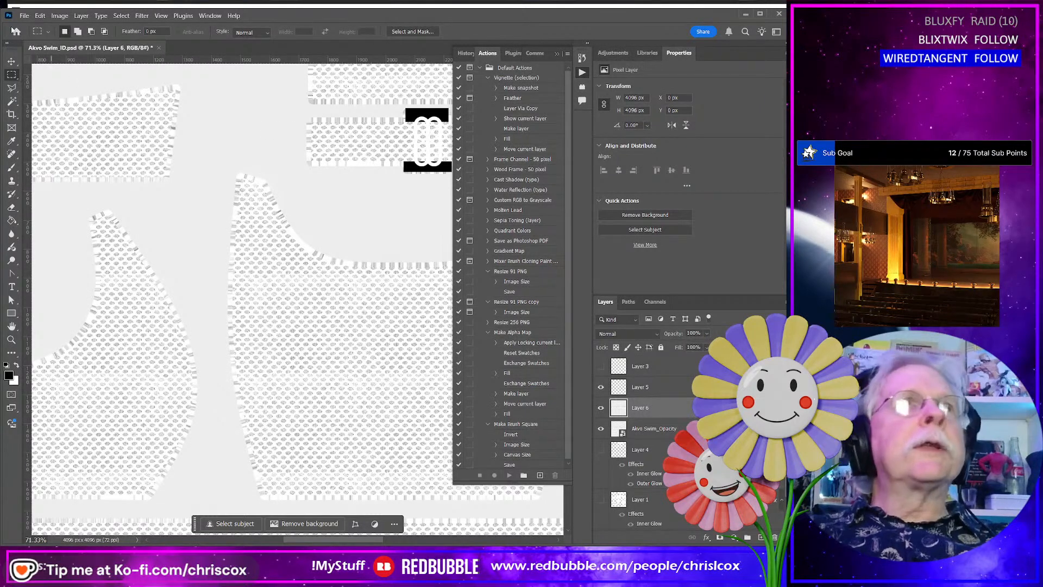
pyautogui.click(22, 16)
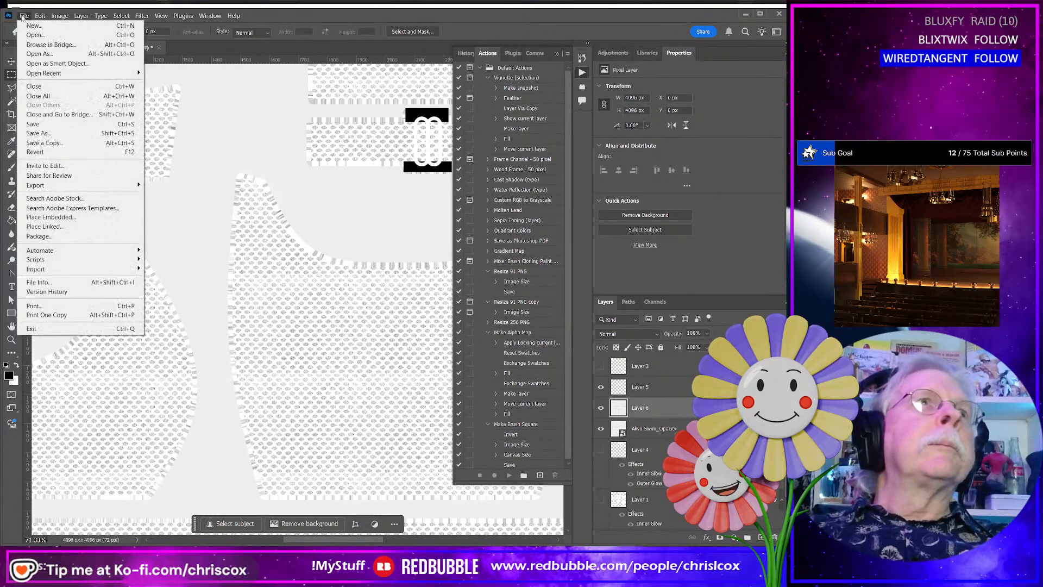
pyautogui.click(79, 144)
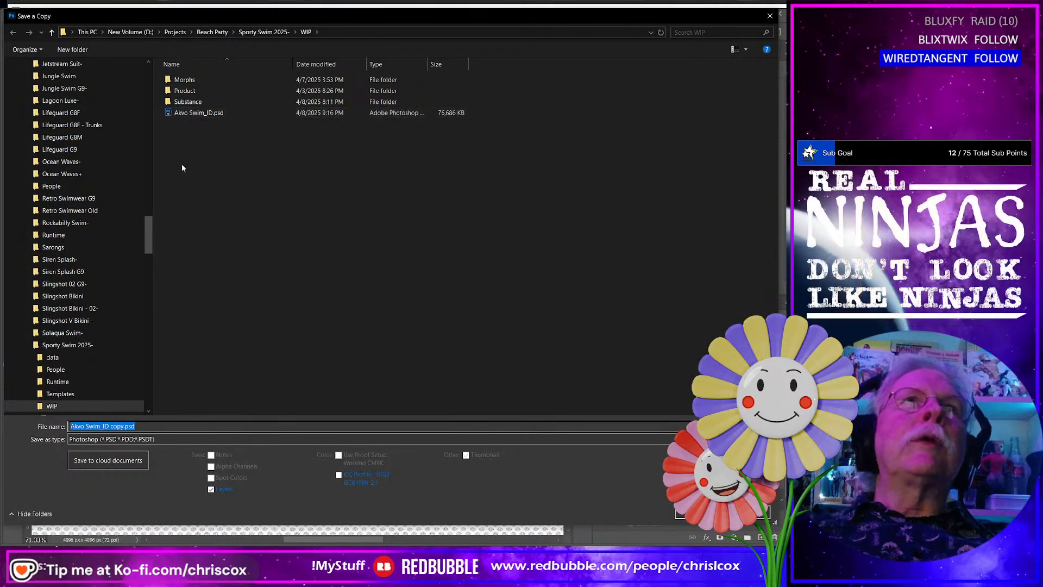
pyautogui.moveTo(148, 234); pyautogui.dragTo(145, 84)
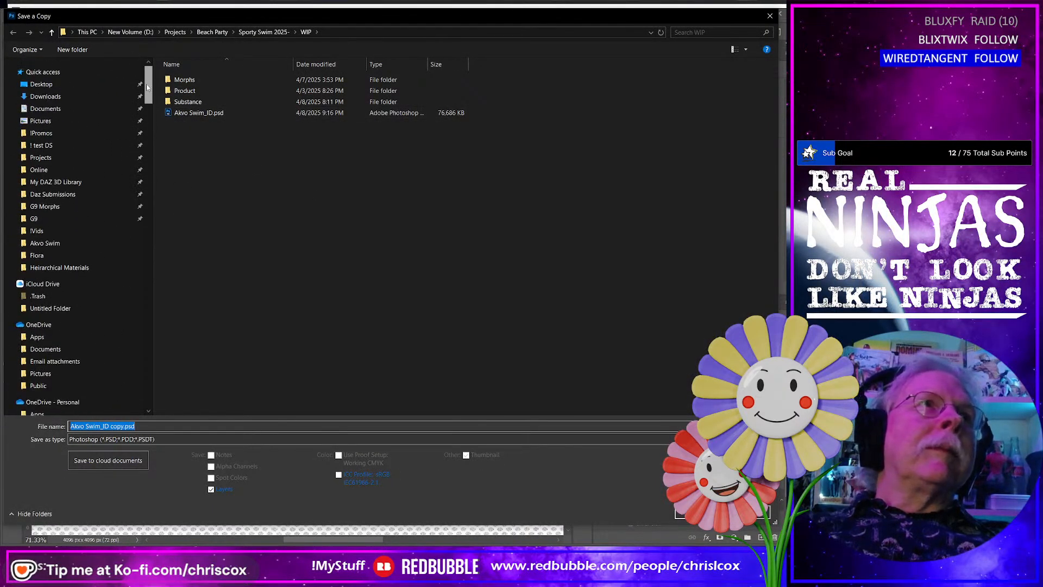
pyautogui.click(79, 143)
pyautogui.click(176, 32)
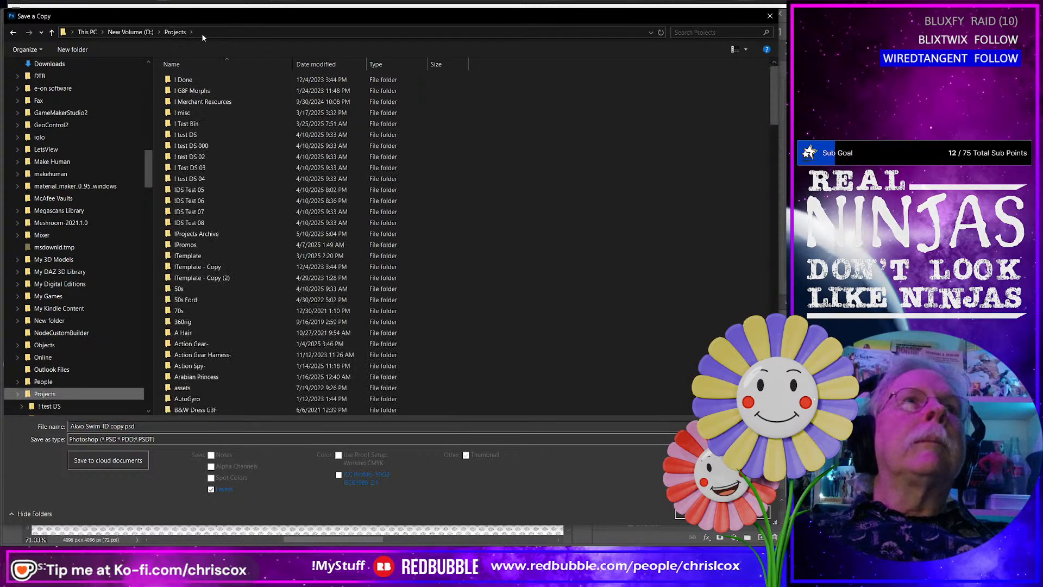
pyautogui.doubleClick(200, 191)
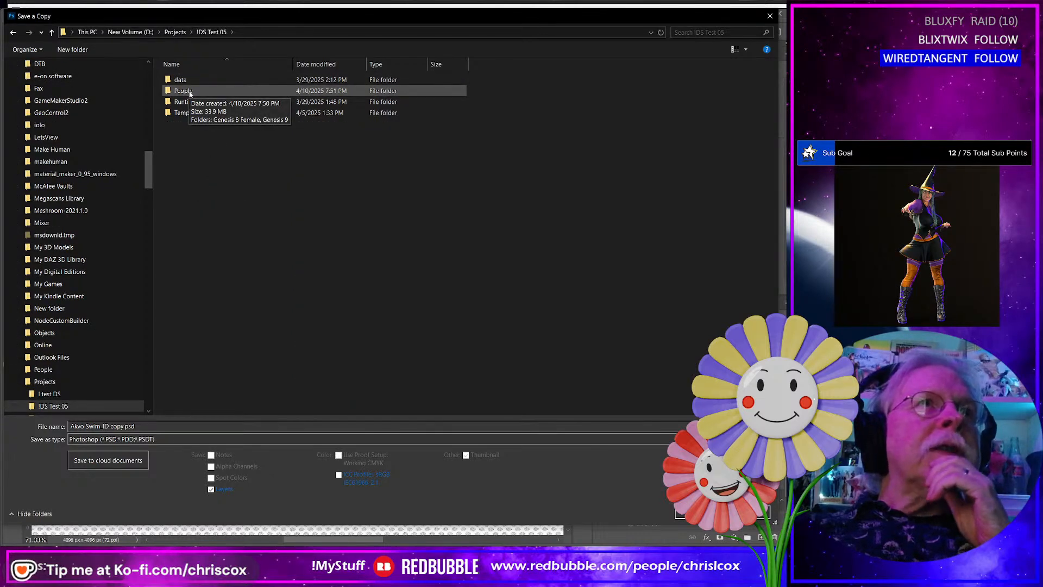
pyautogui.doubleClick(189, 102)
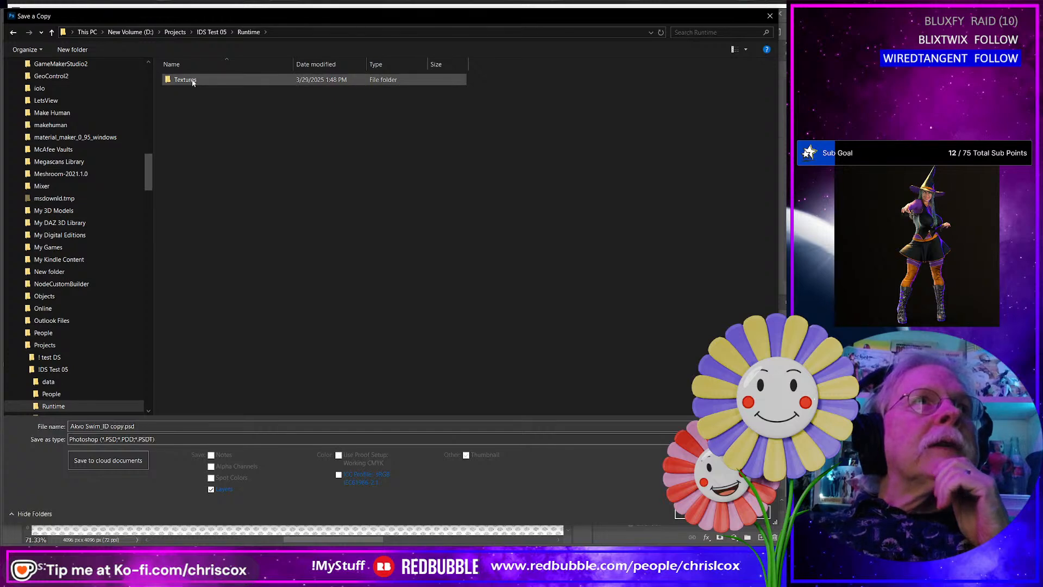
pyautogui.doubleClick(191, 79)
pyautogui.doubleClick(191, 79)
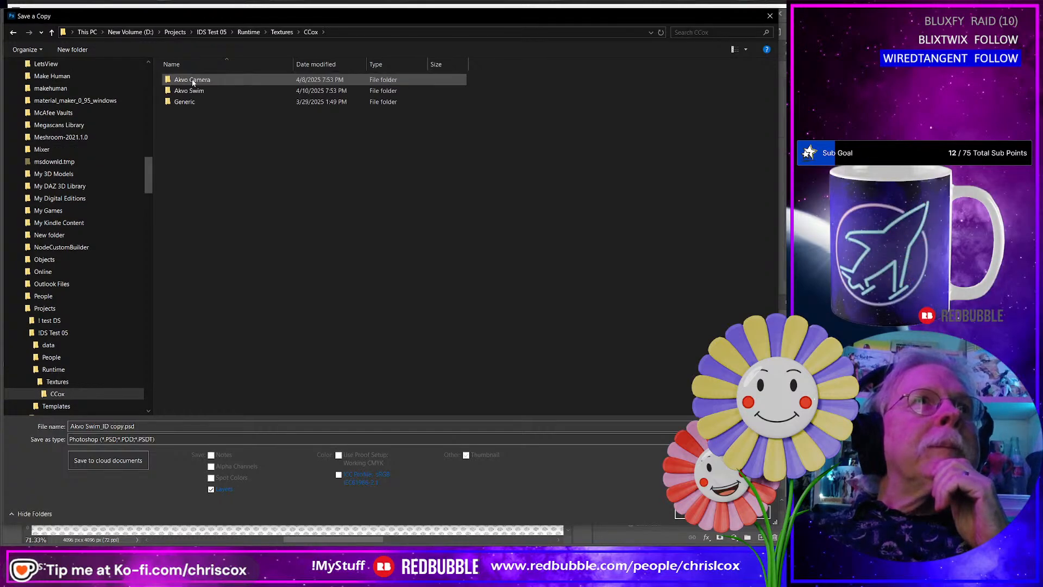
pyautogui.doubleClick(198, 90)
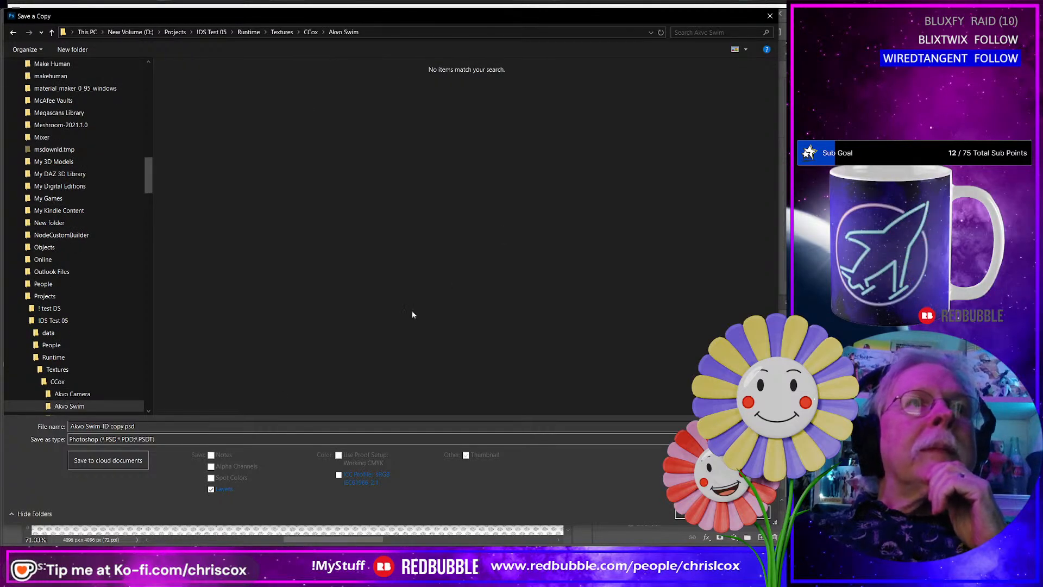
# Save the copy as a JPEG that replaces Akvo Swim_Worn_Opacity.jpg, using quality 10 and Baseline Optimized.
pyautogui.click(258, 438)
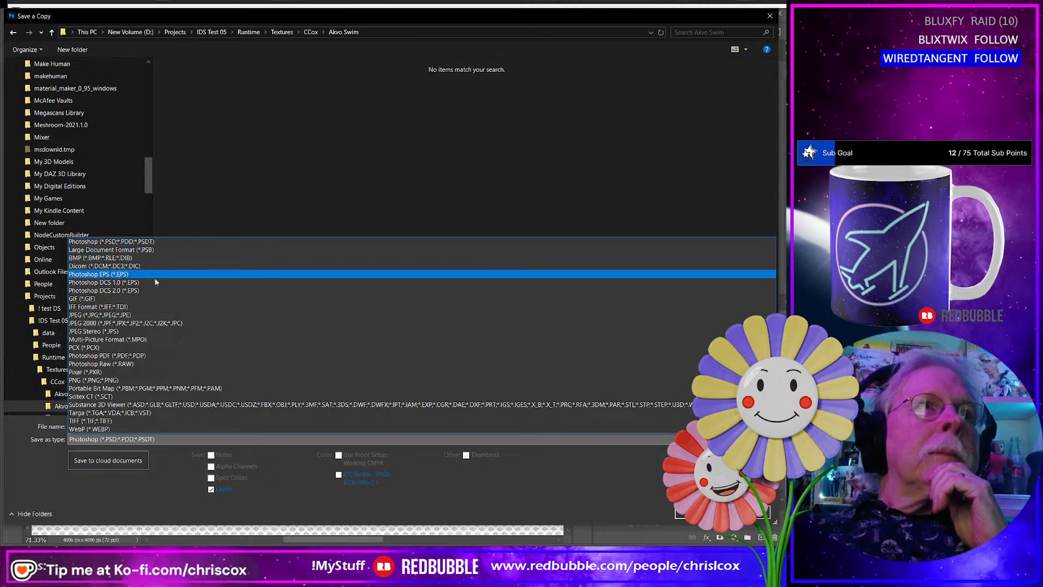
pyautogui.click(148, 315)
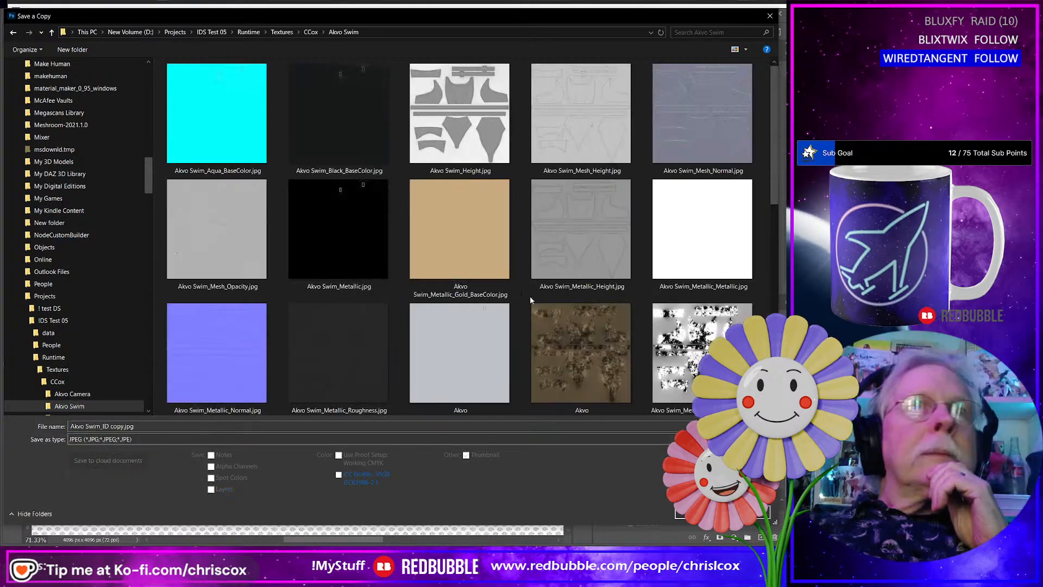
pyautogui.click(592, 247)
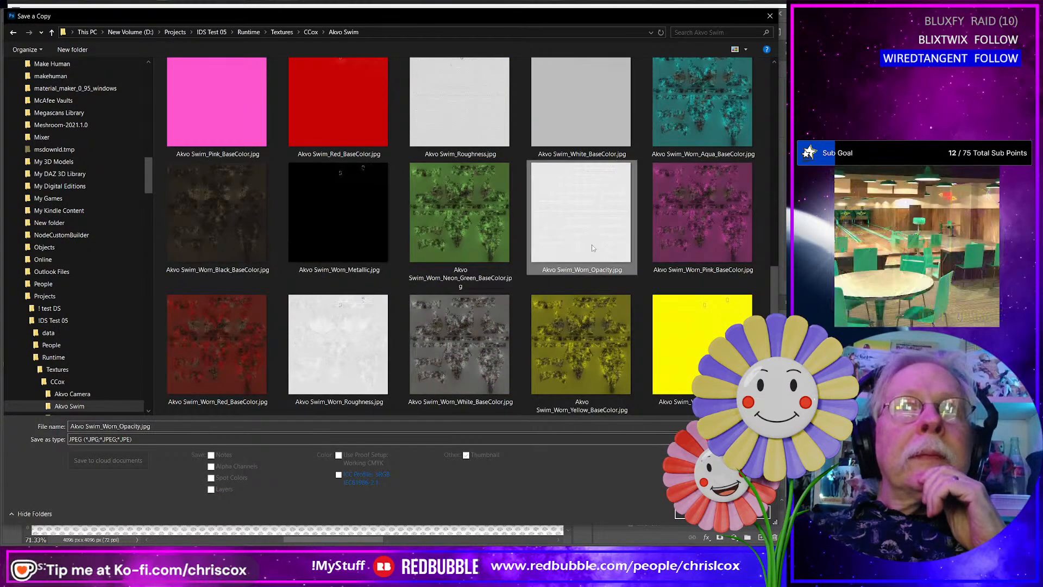
pyautogui.doubleClick(591, 245)
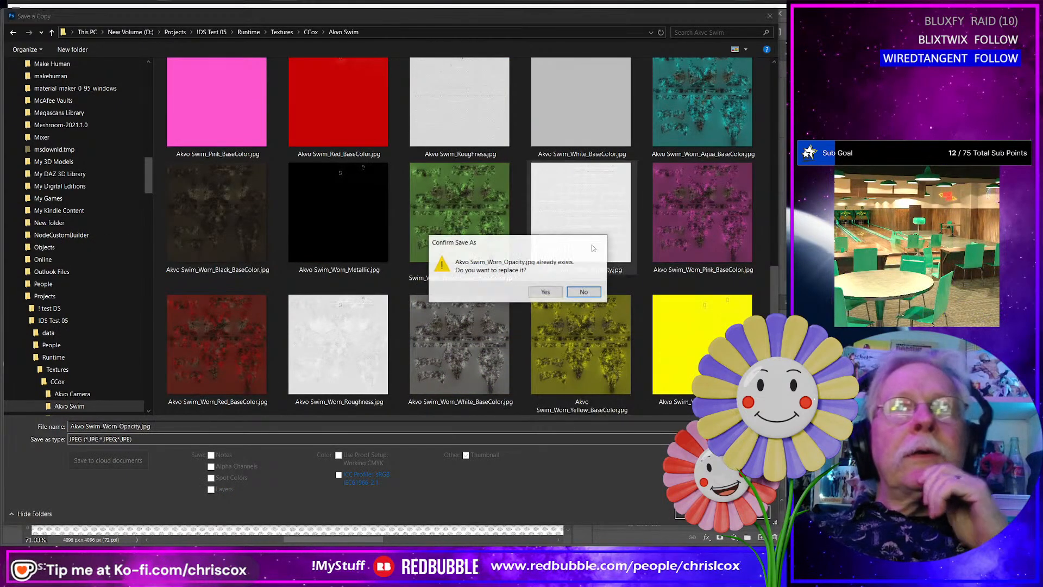
pyautogui.click(539, 290)
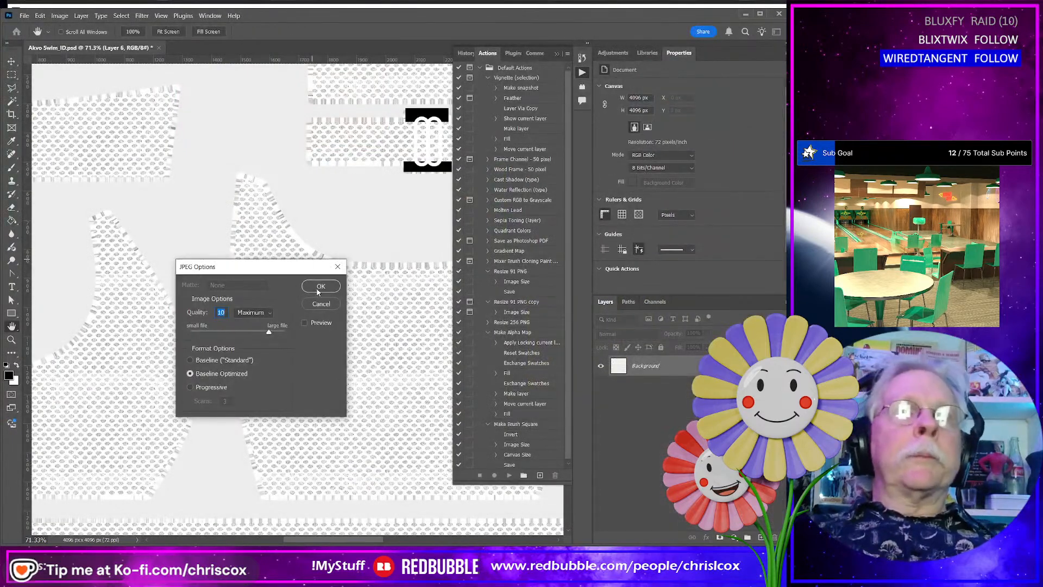
pyautogui.click(320, 286)
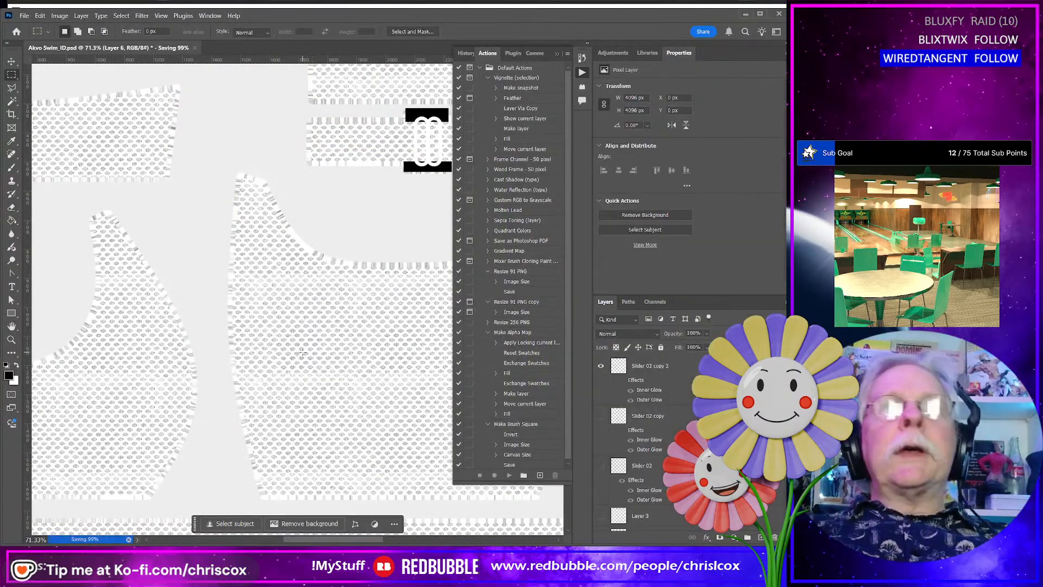
# Switch to DAZ Studio, try the worn presets on the outfit, including Aqua and Silver, Black and Yellow, and Green and Silver, and inspect the worn red version.
pyautogui.hotkey('alt', 'Tab')
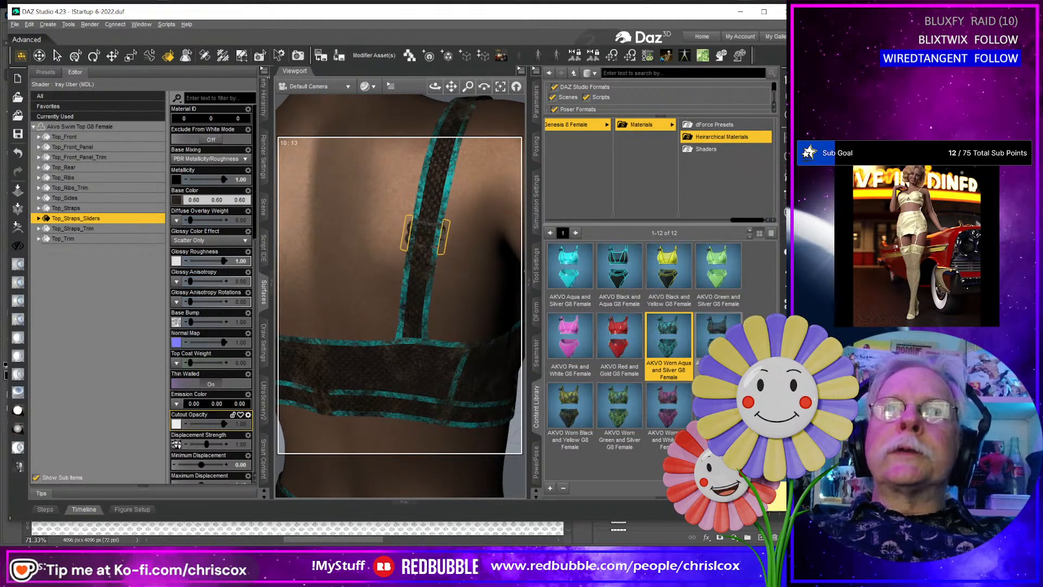
pyautogui.doubleClick(718, 336)
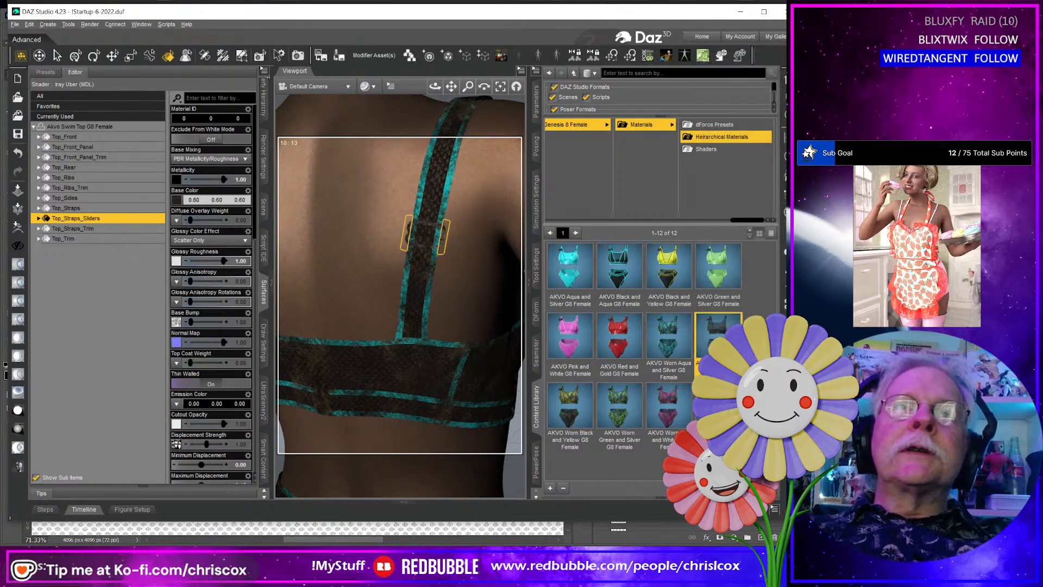
pyautogui.doubleClick(672, 338)
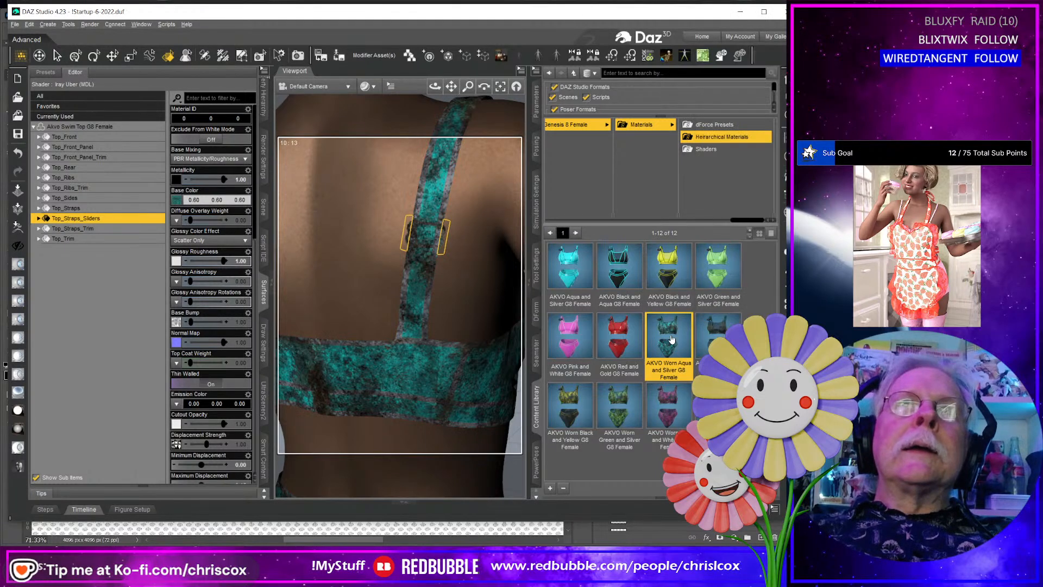
pyautogui.doubleClick(575, 412)
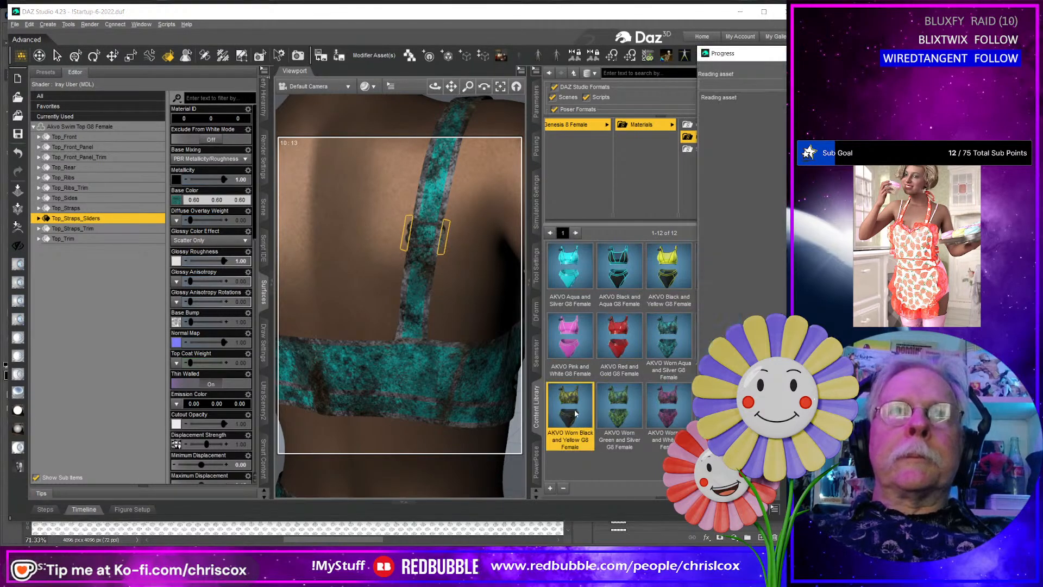
pyautogui.doubleClick(604, 414)
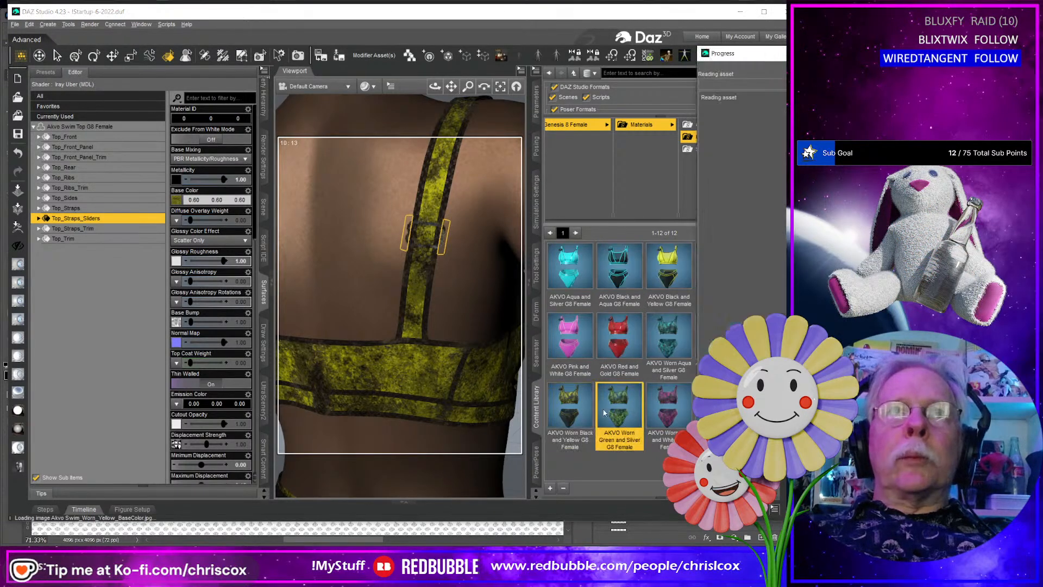
pyautogui.doubleClick(660, 413)
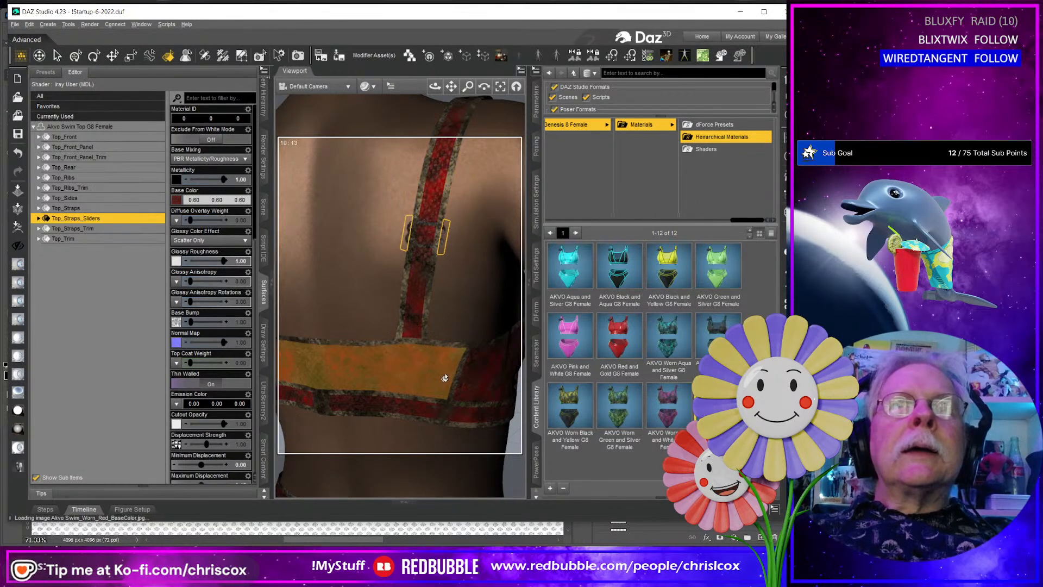
pyautogui.scroll(3, 446, 378)
pyautogui.scroll(-6, 447, 377)
pyautogui.moveTo(447, 377); pyautogui.dragTo(321, 361, button='middle')
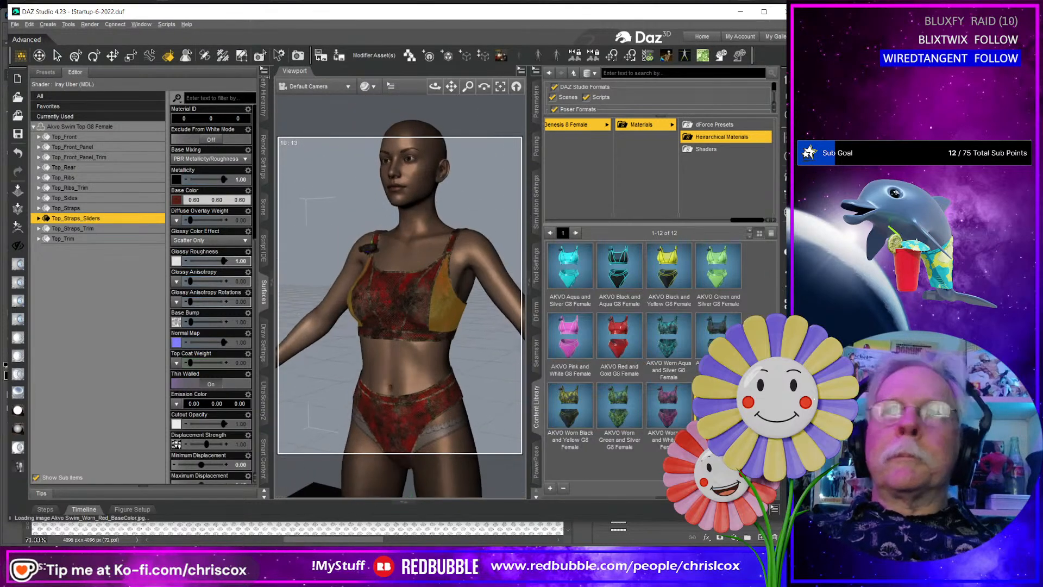
pyautogui.moveTo(380, 392); pyautogui.dragTo(388, 305, button='middle')
pyautogui.moveTo(442, 327); pyautogui.dragTo(457, 352, button='middle')
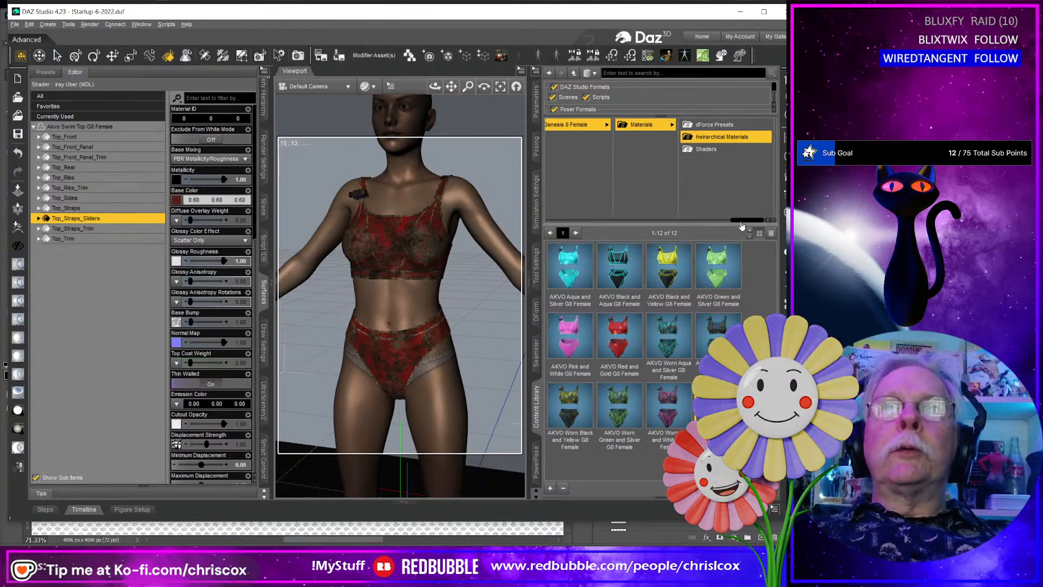
# Find !DS Test 05 in the content library and open its folder location in File Explorer.
pyautogui.moveTo(746, 221); pyautogui.dragTo(610, 220)
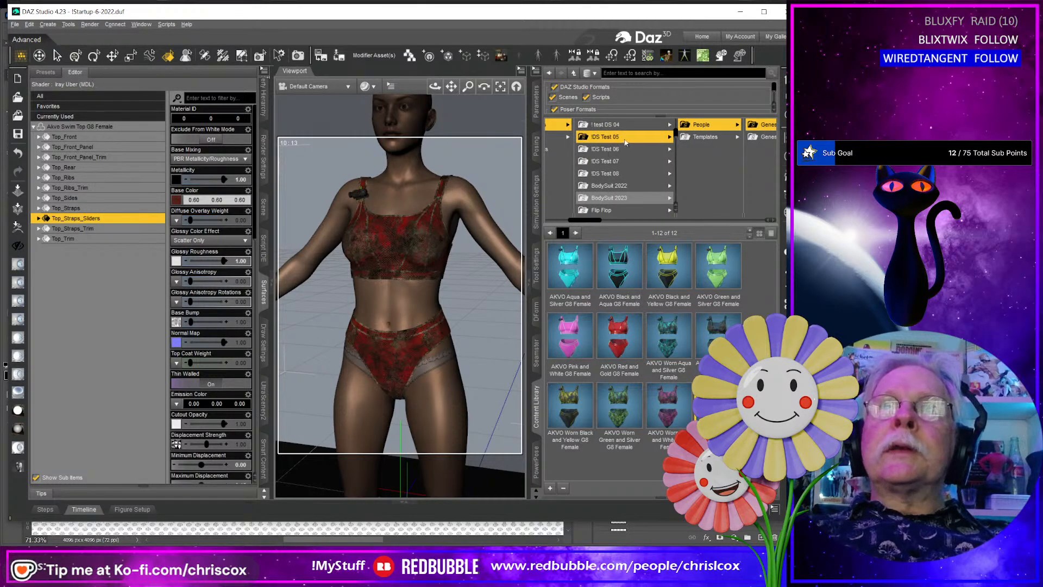
pyautogui.click(622, 139)
pyautogui.rightClick(647, 139)
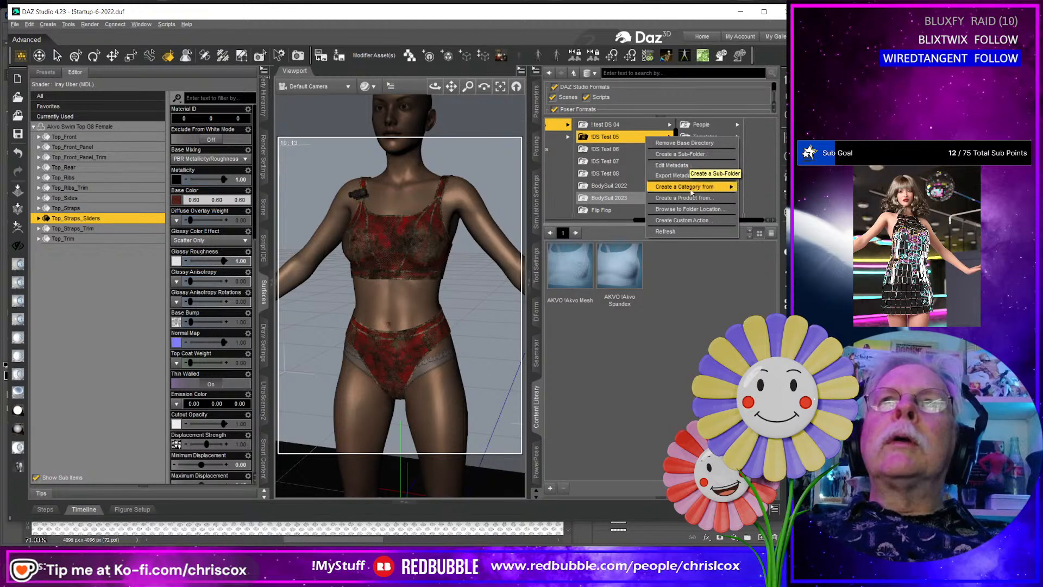
pyautogui.click(692, 210)
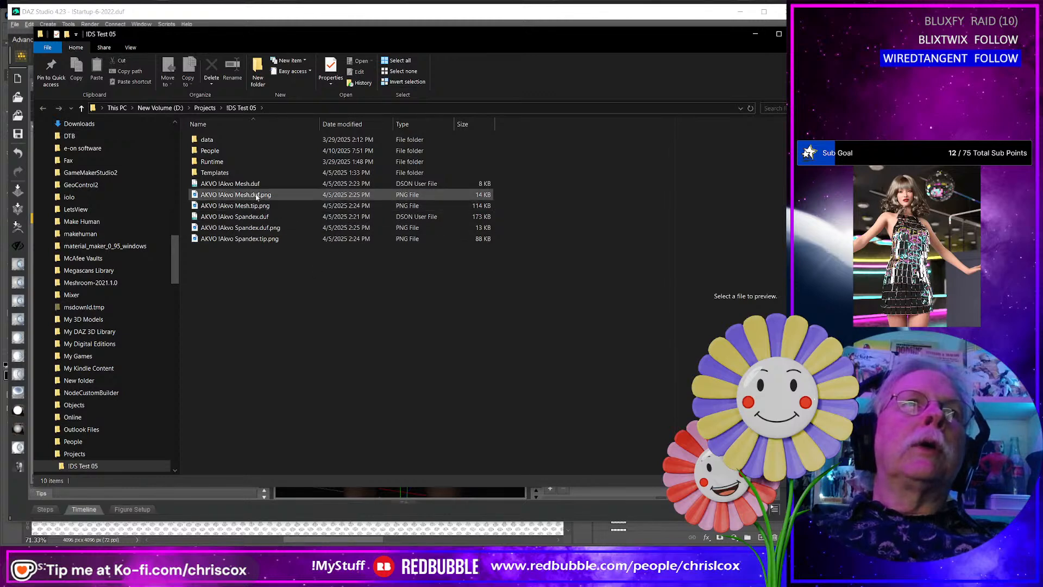
# Compress the data, People, Runtime and Templates folders into !DS Test 05.zip with 7-Zip.
pyautogui.click(216, 143)
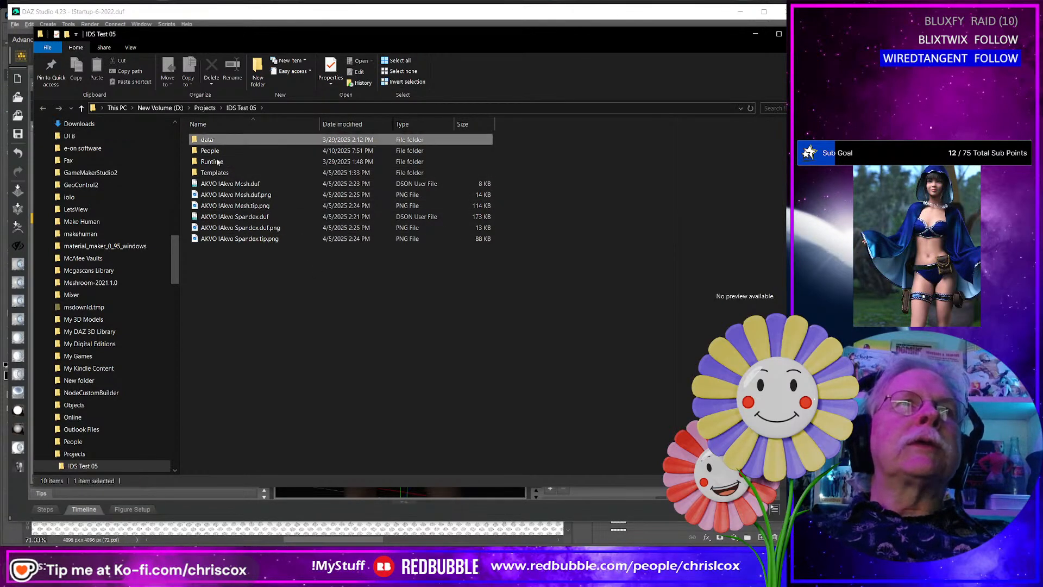
pyautogui.keyDown('shift'); pyautogui.click(219, 171); pyautogui.keyUp('shift')
pyautogui.rightClick(219, 172)
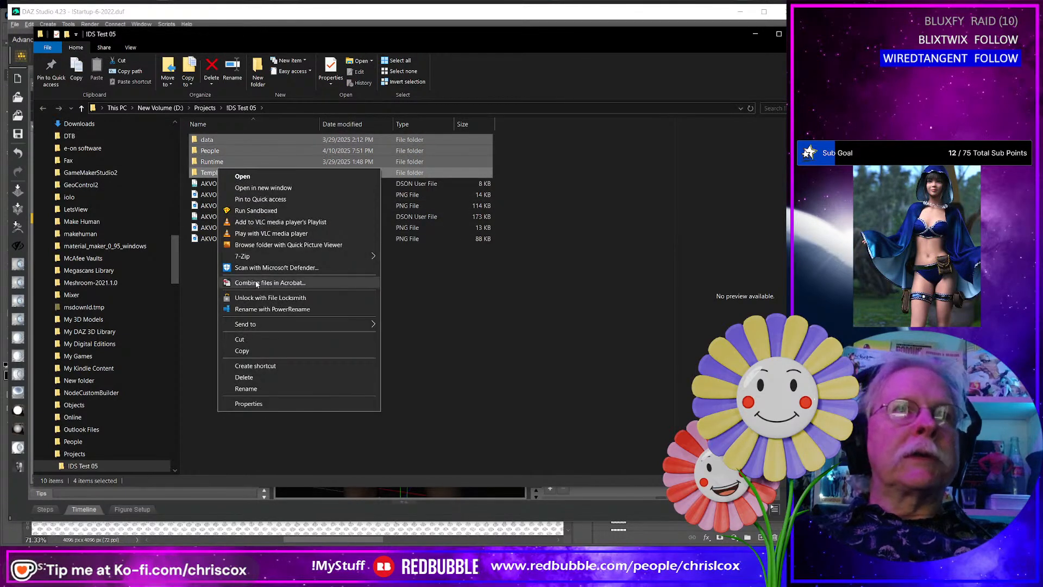
pyautogui.moveTo(359, 257)
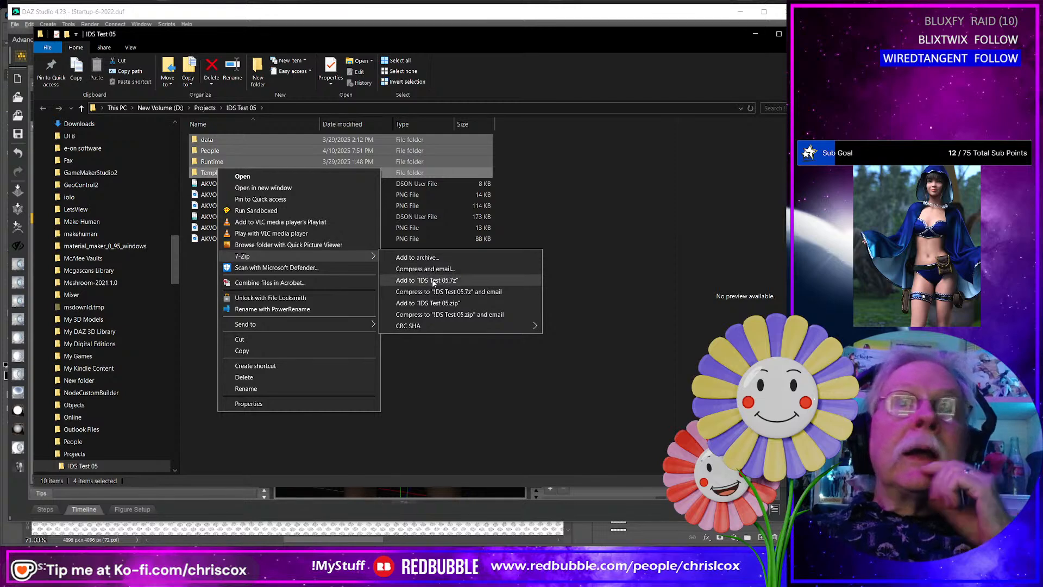
pyautogui.click(435, 305)
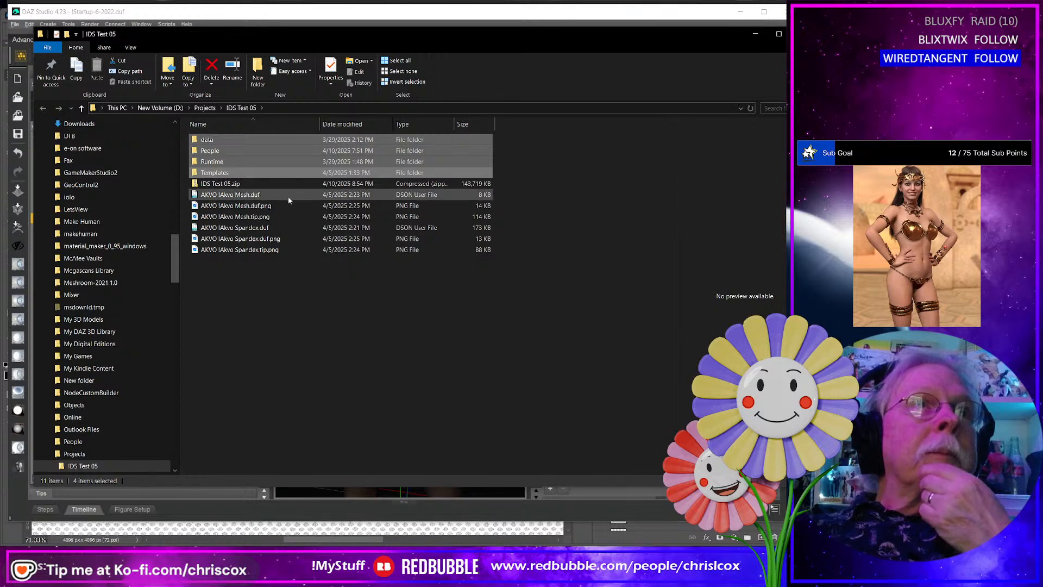
# Rename the new zip archive to Akvo Swim G9 G8 Female.zip and minimize the folder window.
pyautogui.click(222, 184)
pyautogui.click(216, 184)
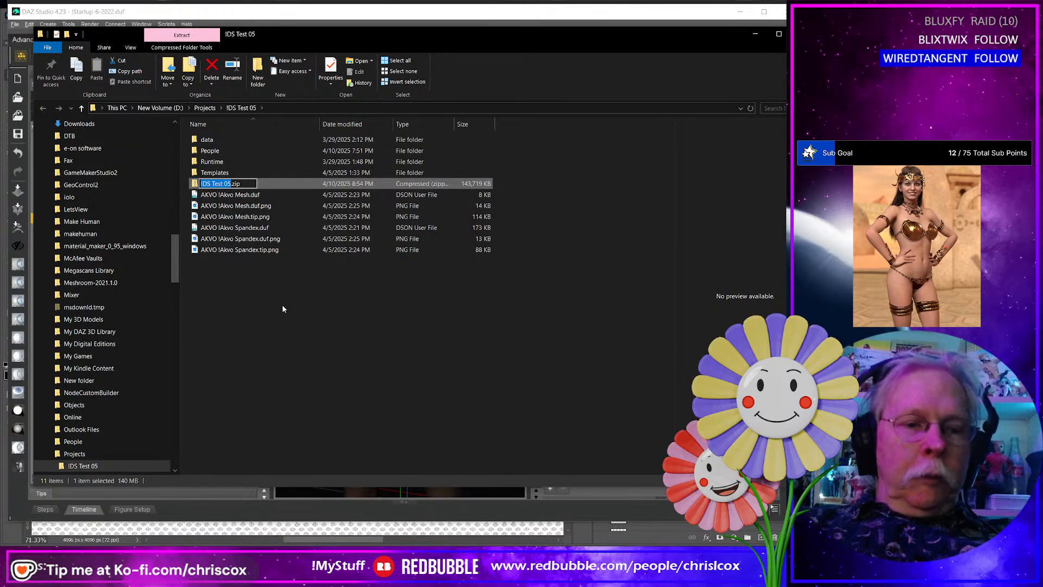
pyautogui.write('Akvo ')
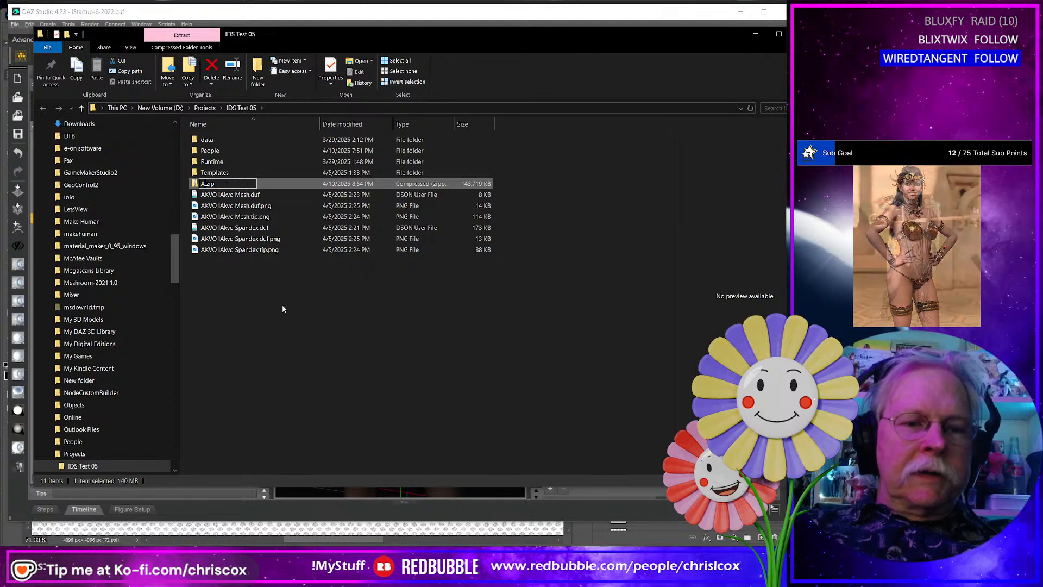
pyautogui.write('Swim G')
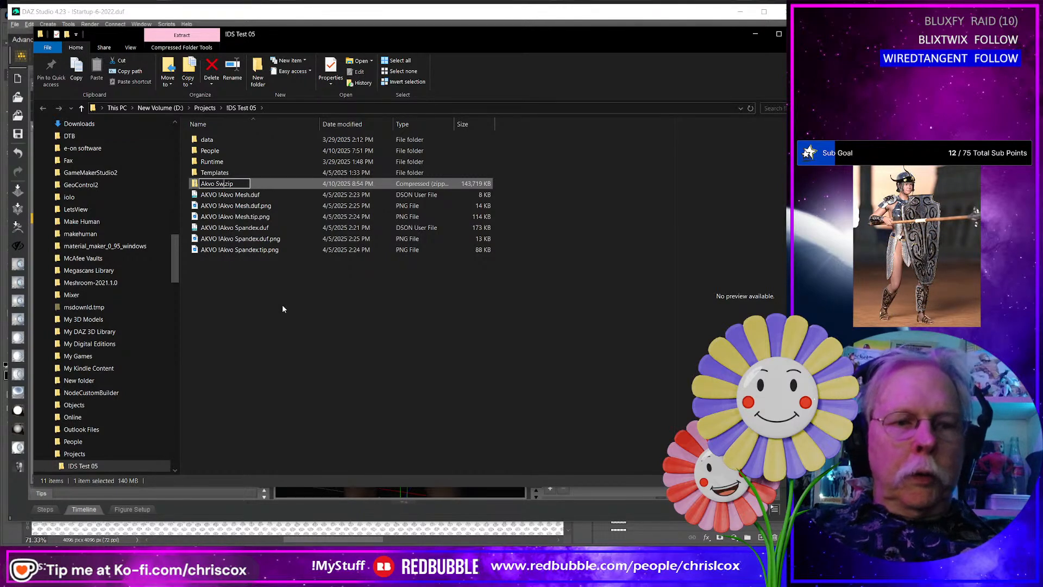
pyautogui.write('9 G8')
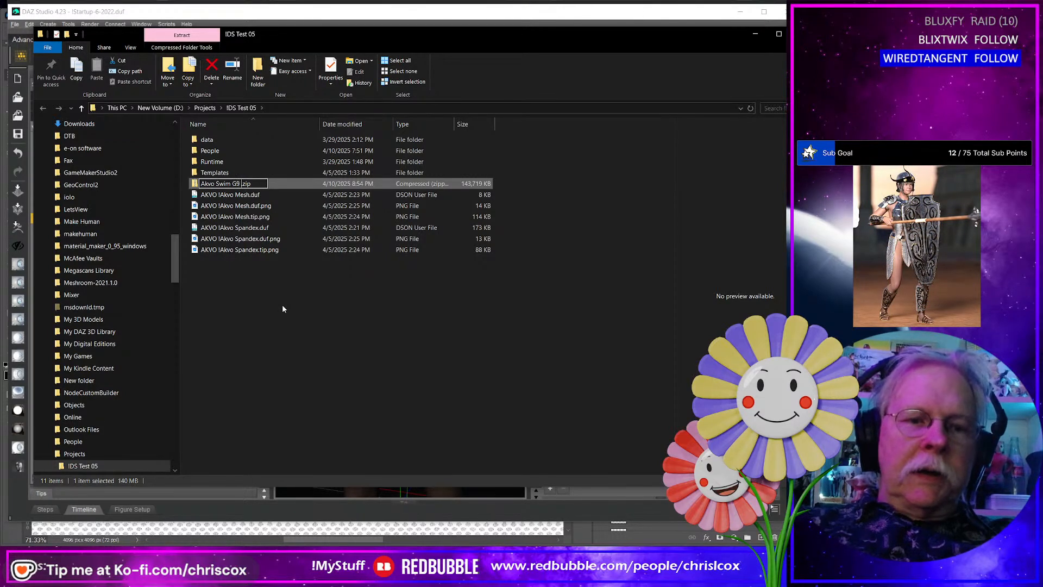
pyautogui.write(' Female')
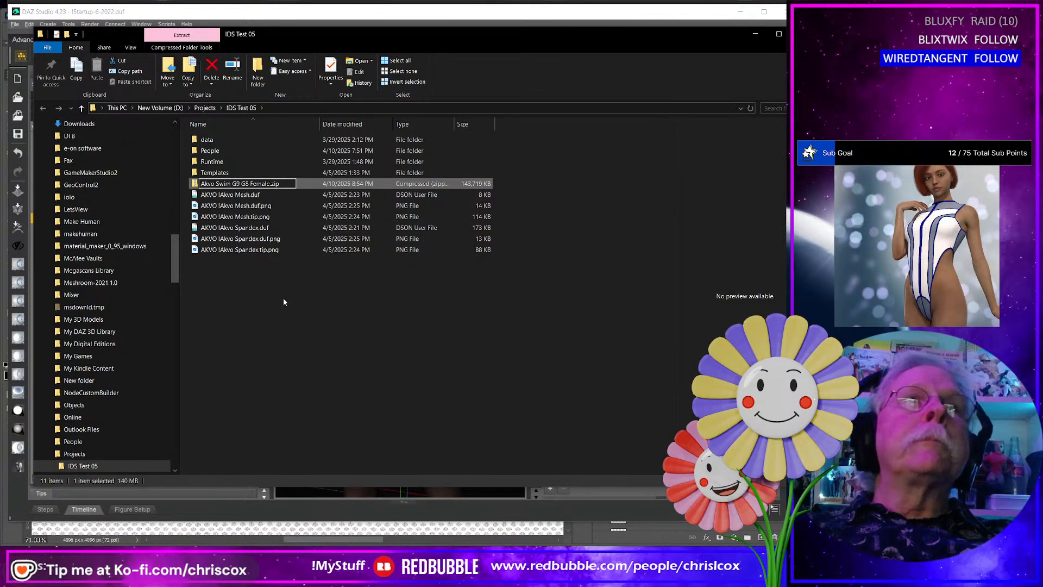
pyautogui.press('Return')
pyautogui.click(285, 296)
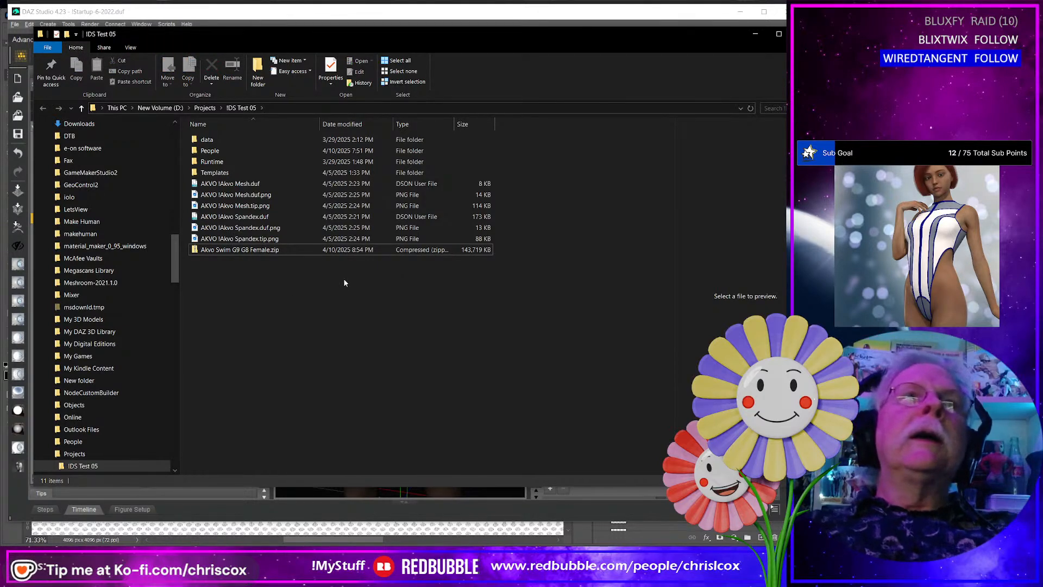
pyautogui.click(755, 35)
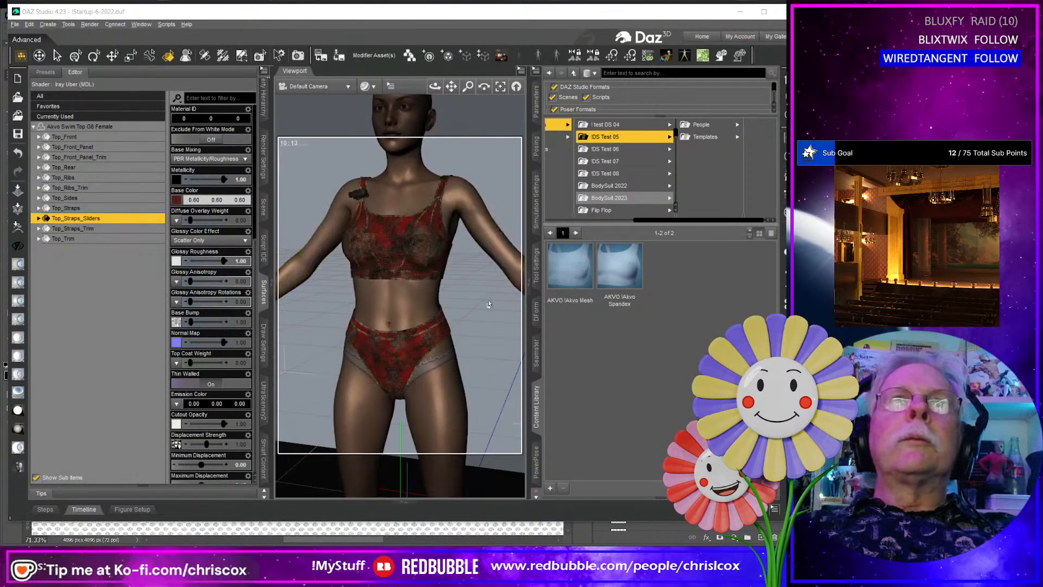
# Examine the worn red top and bottom on the figure from several front angles, selecting the Top_Front_Panel and Bottom_Front surfaces.
pyautogui.moveTo(435, 87); pyautogui.dragTo(544, 90)
pyautogui.moveTo(576, 317); pyautogui.dragTo(480, 317)
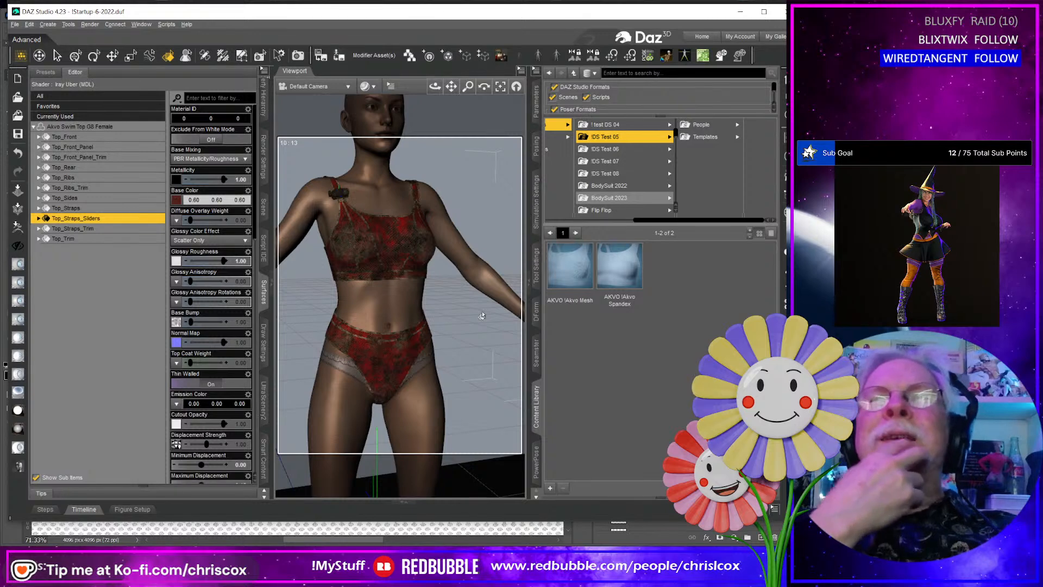
pyautogui.scroll(-3, 484, 312)
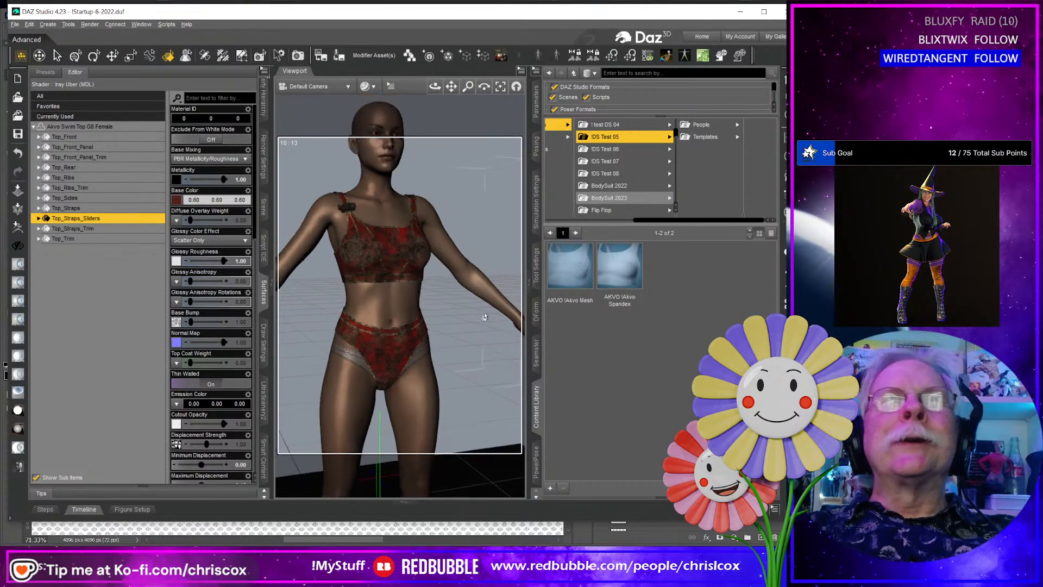
pyautogui.moveTo(484, 312)
pyautogui.mouseDown(button='middle')
pyautogui.moveTo(489, 328)
pyautogui.moveTo(466, 317)
pyautogui.moveTo(482, 318)
pyautogui.mouseUp(button='middle')
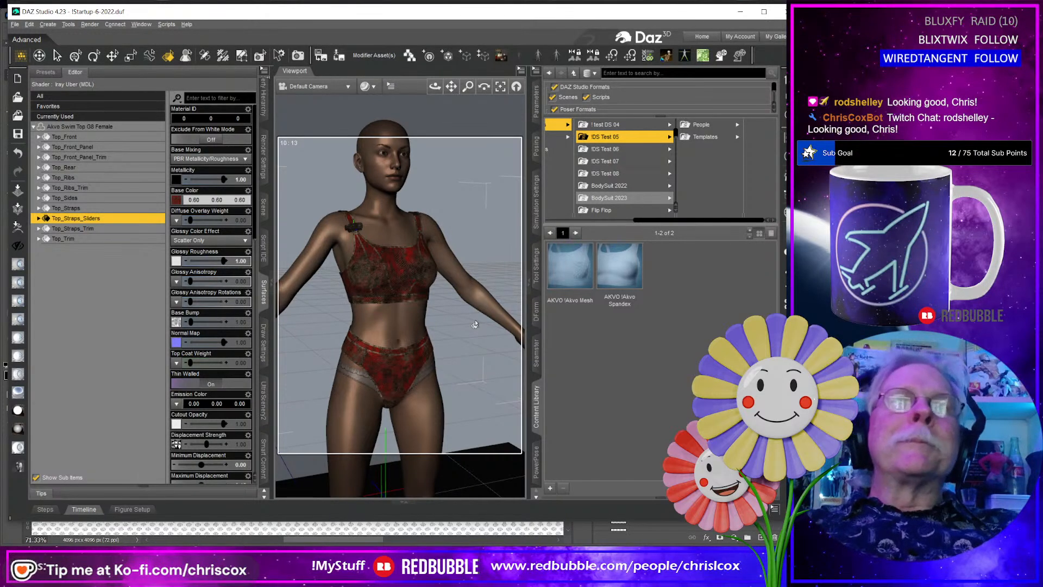
pyautogui.click(397, 267)
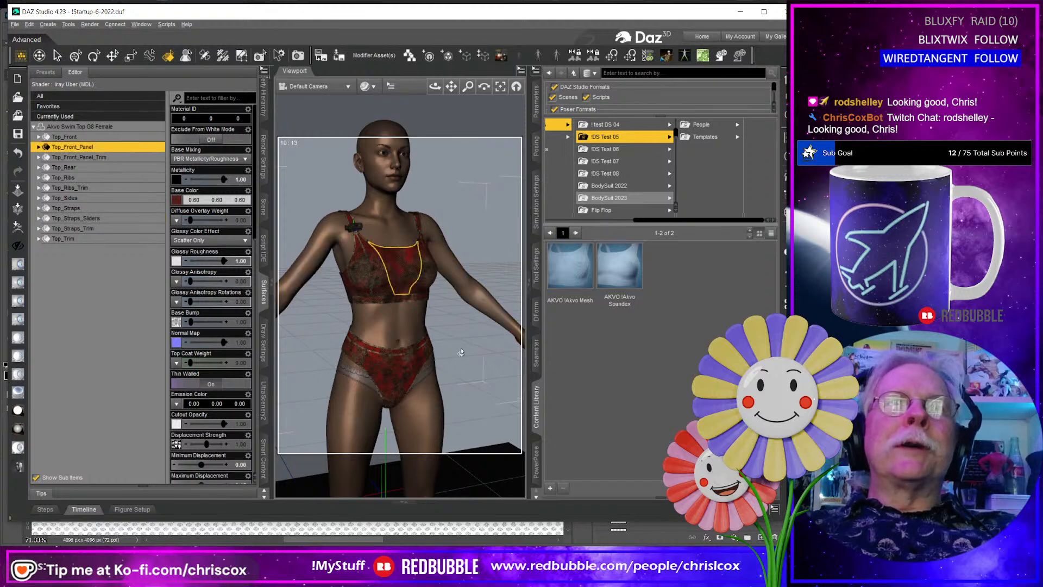
pyautogui.click(418, 376)
pyautogui.keyDown('ctrl'); pyautogui.keyDown('alt'); pyautogui.moveTo(418, 376); pyautogui.dragTo(429, 375); pyautogui.keyUp('alt'); pyautogui.keyUp('ctrl')
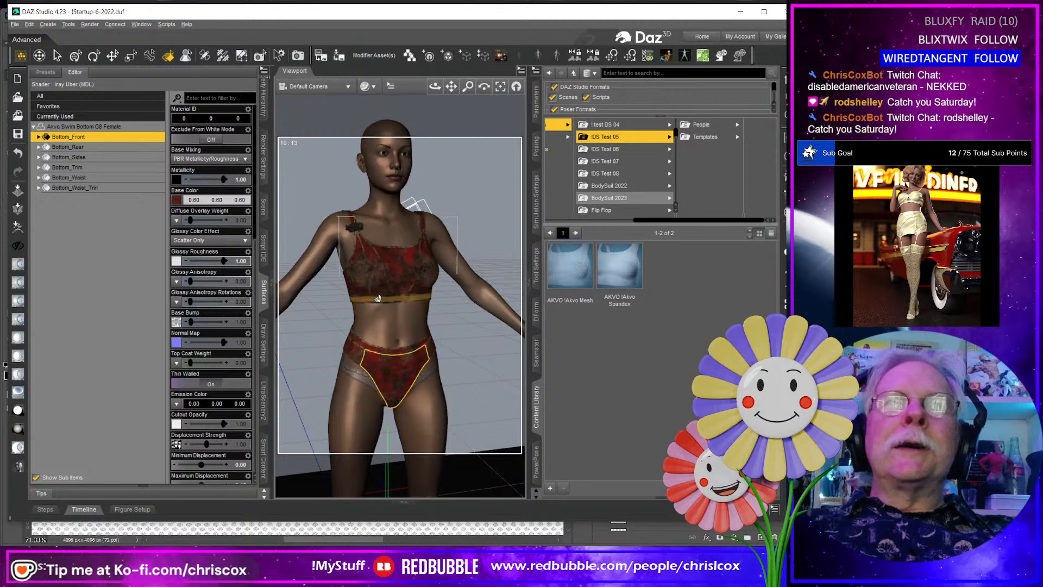
pyautogui.moveTo(396, 304); pyautogui.dragTo(364, 296, button='middle')
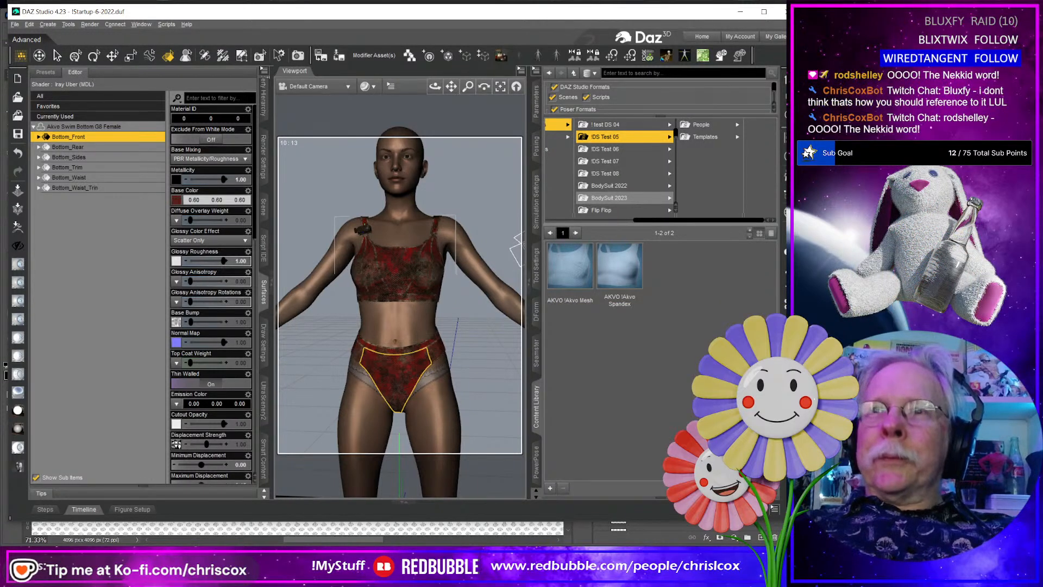
# Switch to Photoshop and quit it without saving the changes to Akvo Swim_ID.psd.
pyautogui.hotkey('alt', 'Tab')
pyautogui.moveTo(380, 272); pyautogui.dragTo(359, 272, button='middle')
pyautogui.moveTo(799, 337)
pyautogui.mouseDown()
pyautogui.moveTo(787, 337)
pyautogui.moveTo(830, 337)
pyautogui.moveTo(812, 337)
pyautogui.mouseUp()
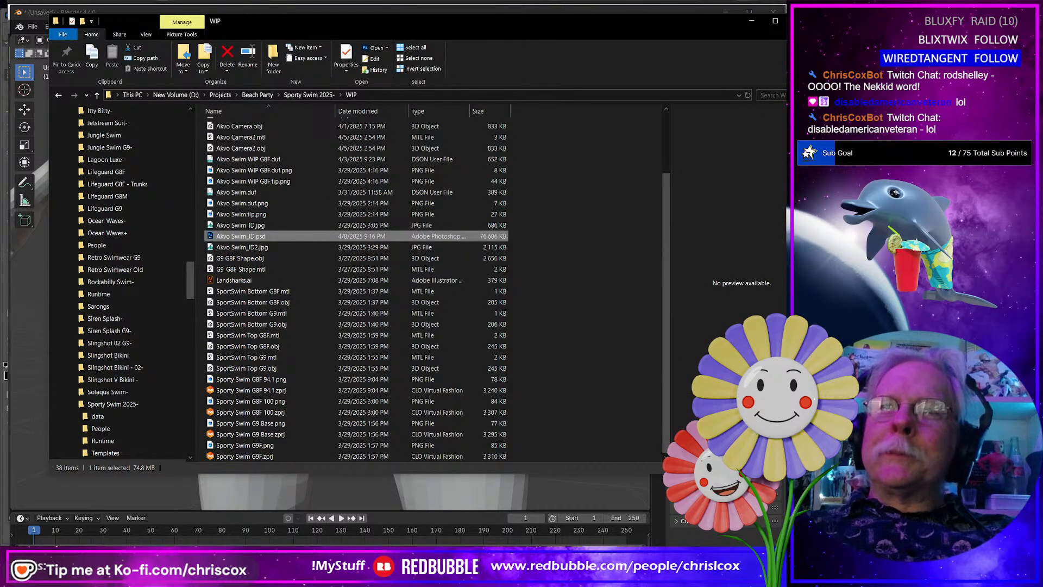
pyautogui.hotkey('alt', 'Tab')
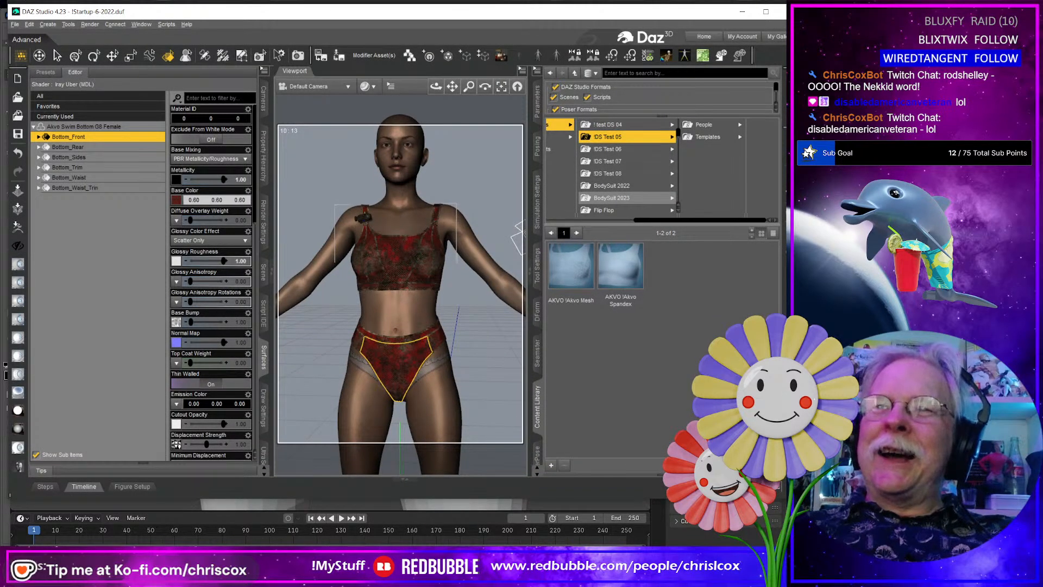
pyautogui.hotkey('alt', 'Tab')
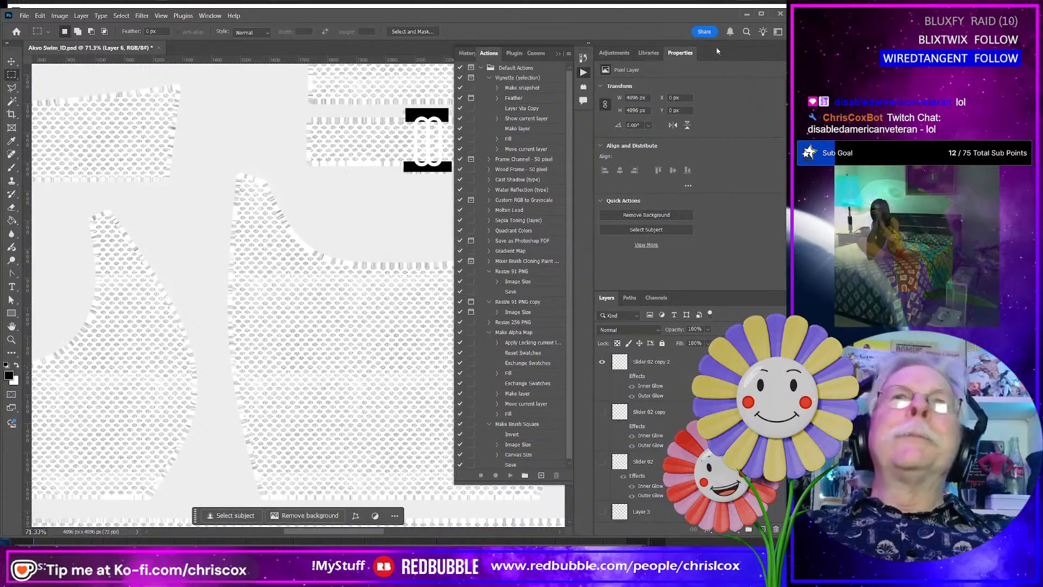
pyautogui.click(780, 15)
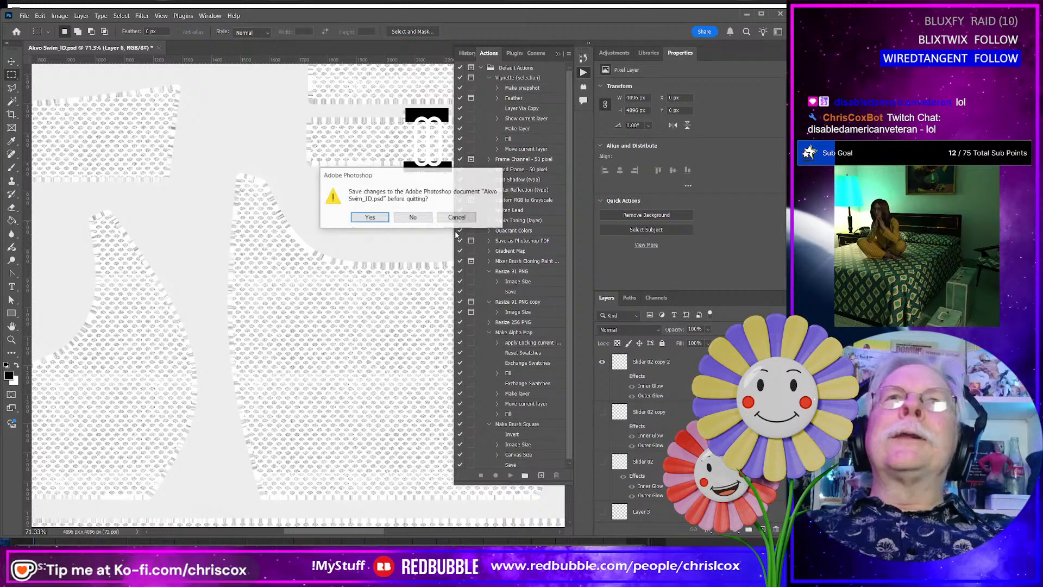
pyautogui.click(413, 217)
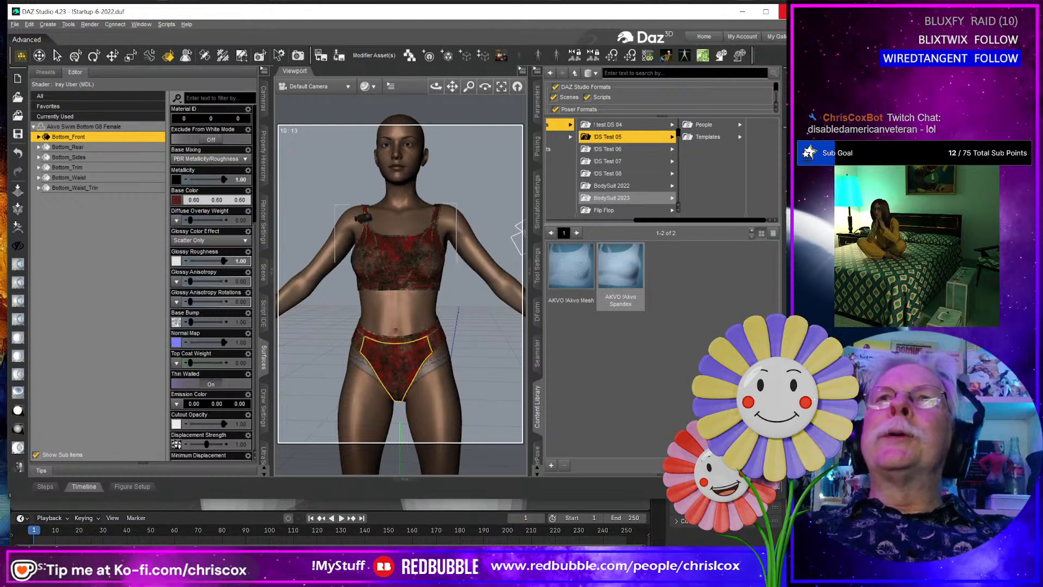
# Close DAZ Studio and Blender, and minimize the WIP folder window.
pyautogui.click(781, 11)
pyautogui.click(402, 267)
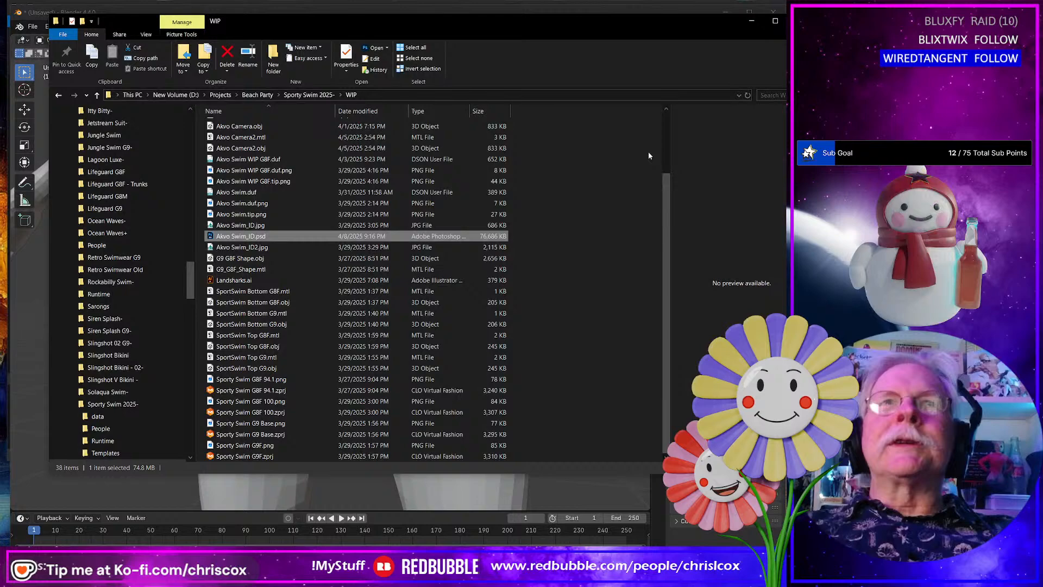
pyautogui.click(751, 21)
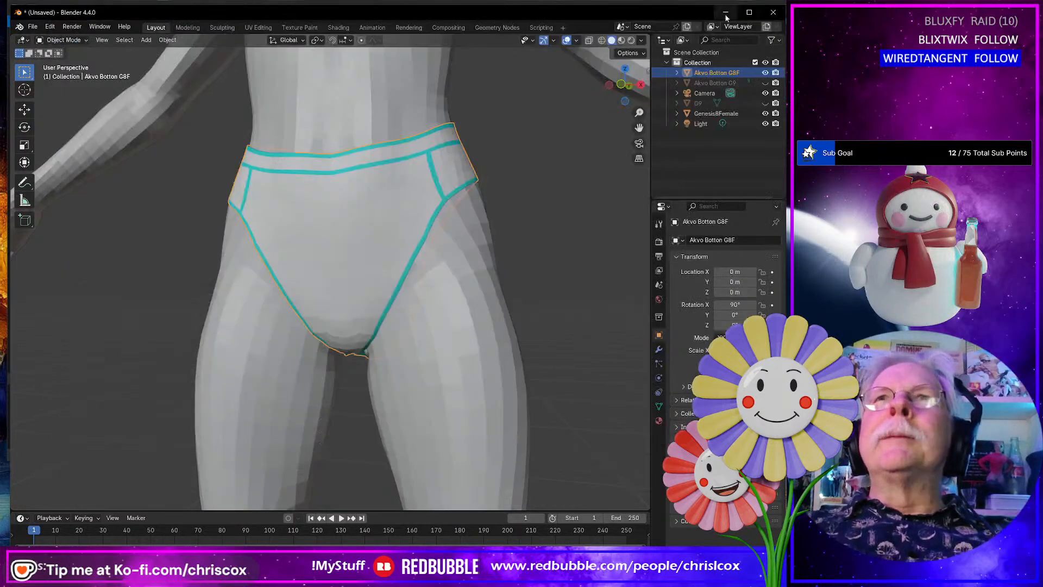
pyautogui.click(773, 12)
pyautogui.click(428, 309)
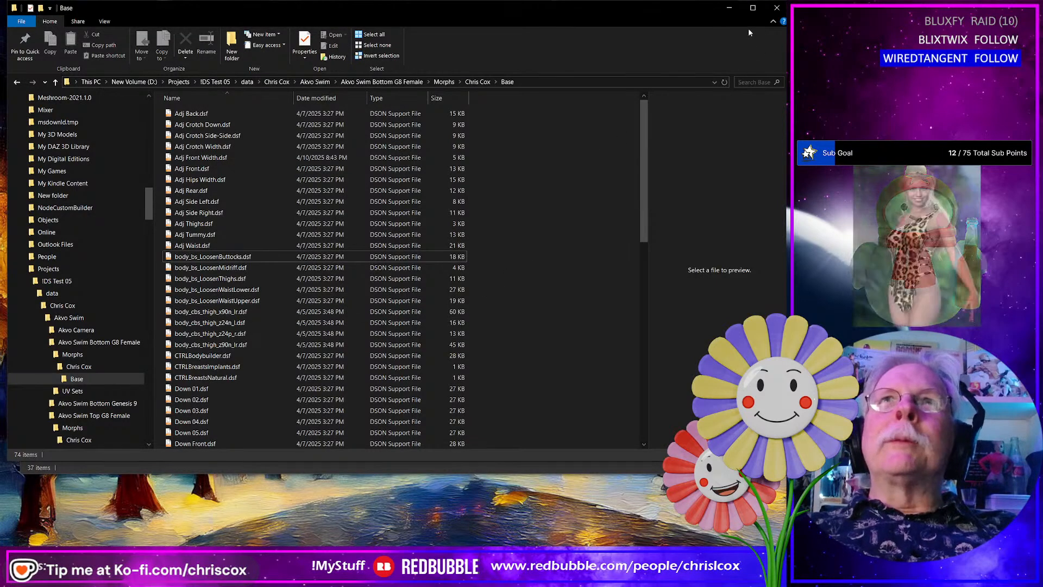
# Close the Base morphs folder window and the Akvo Swim textures folder window.
pyautogui.click(776, 9)
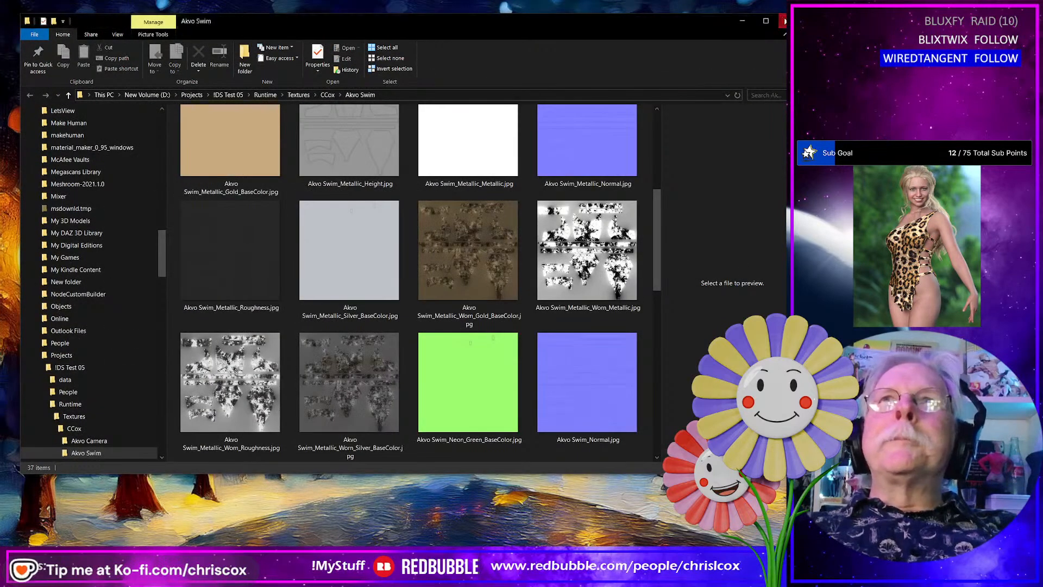
pyautogui.scroll(3, 780, 63)
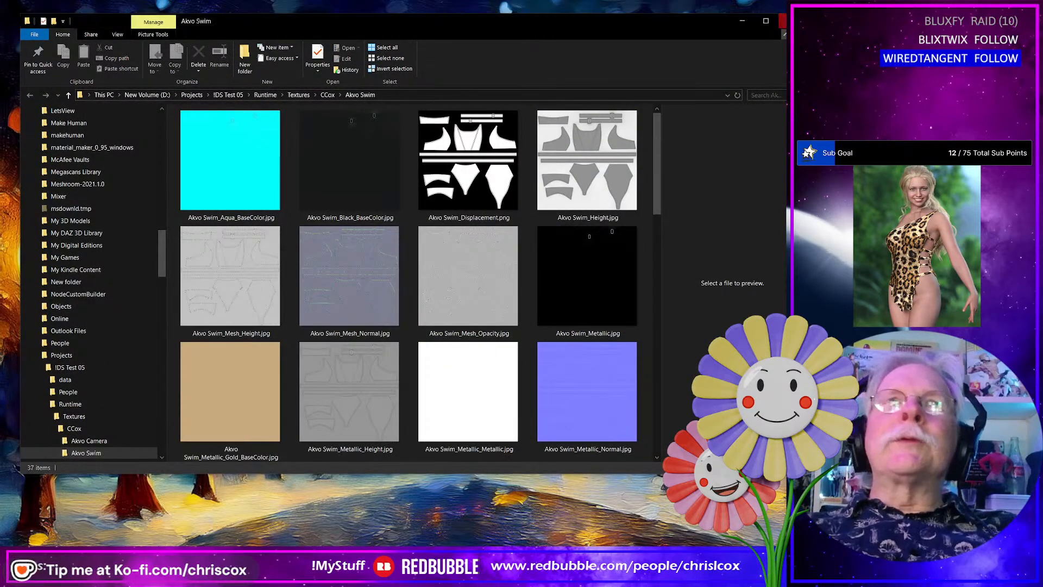
pyautogui.click(778, 21)
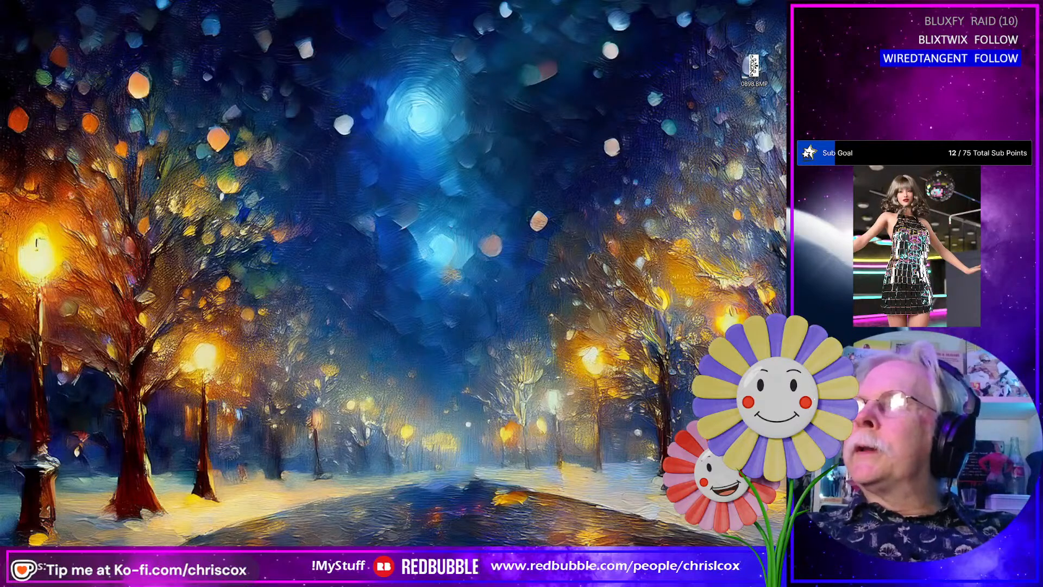